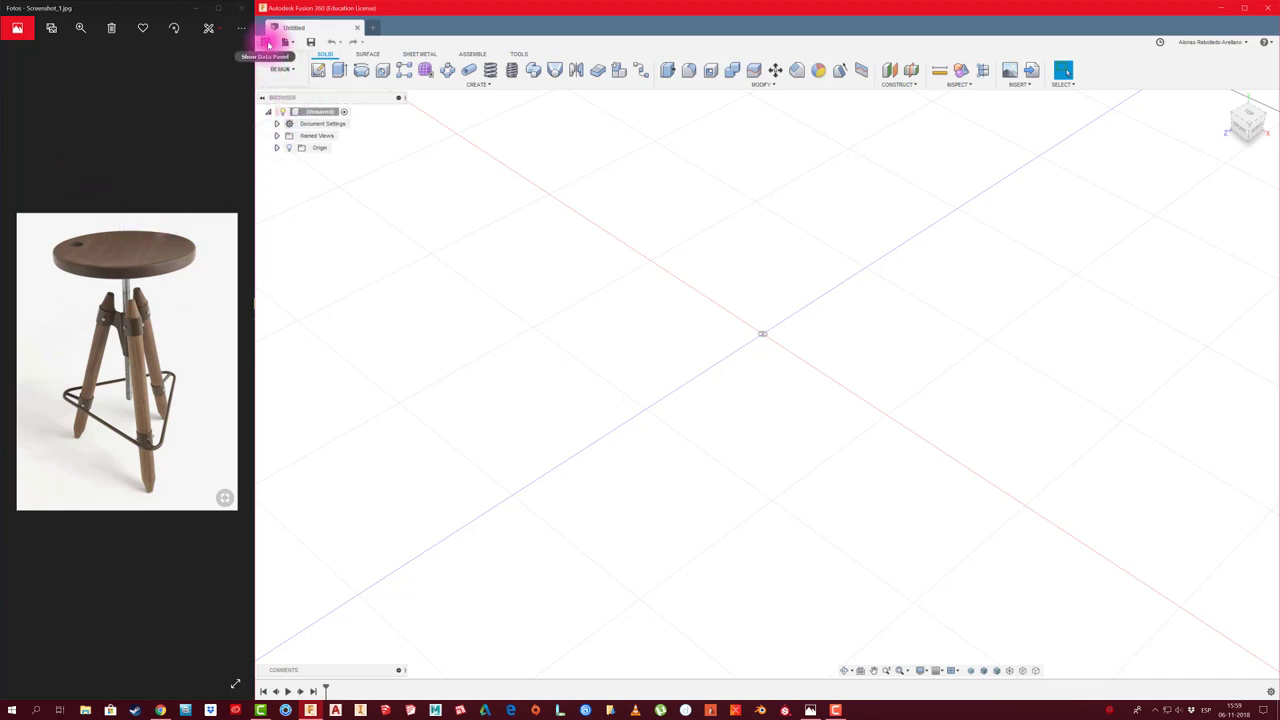
# Create a folder named Stool 1572 in the MUEBLES project and open it
pyautogui.click(268, 44)
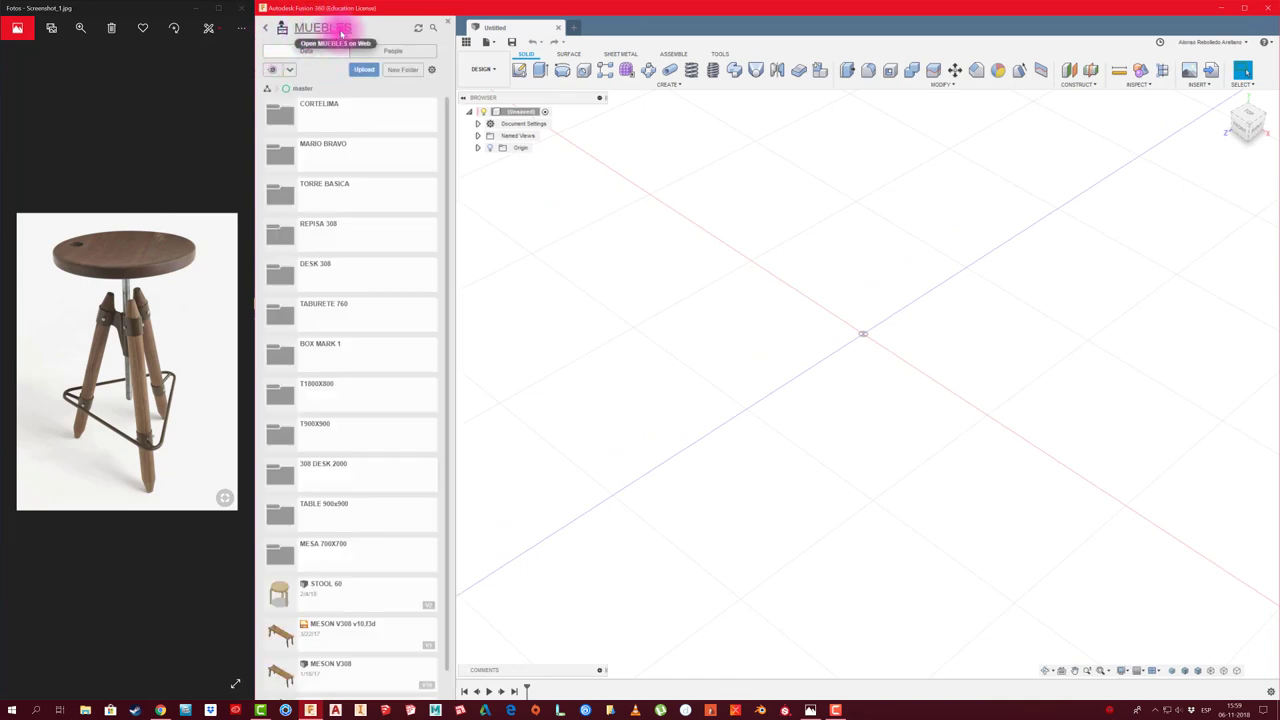
pyautogui.click(404, 70)
pyautogui.write('Stool 1572')
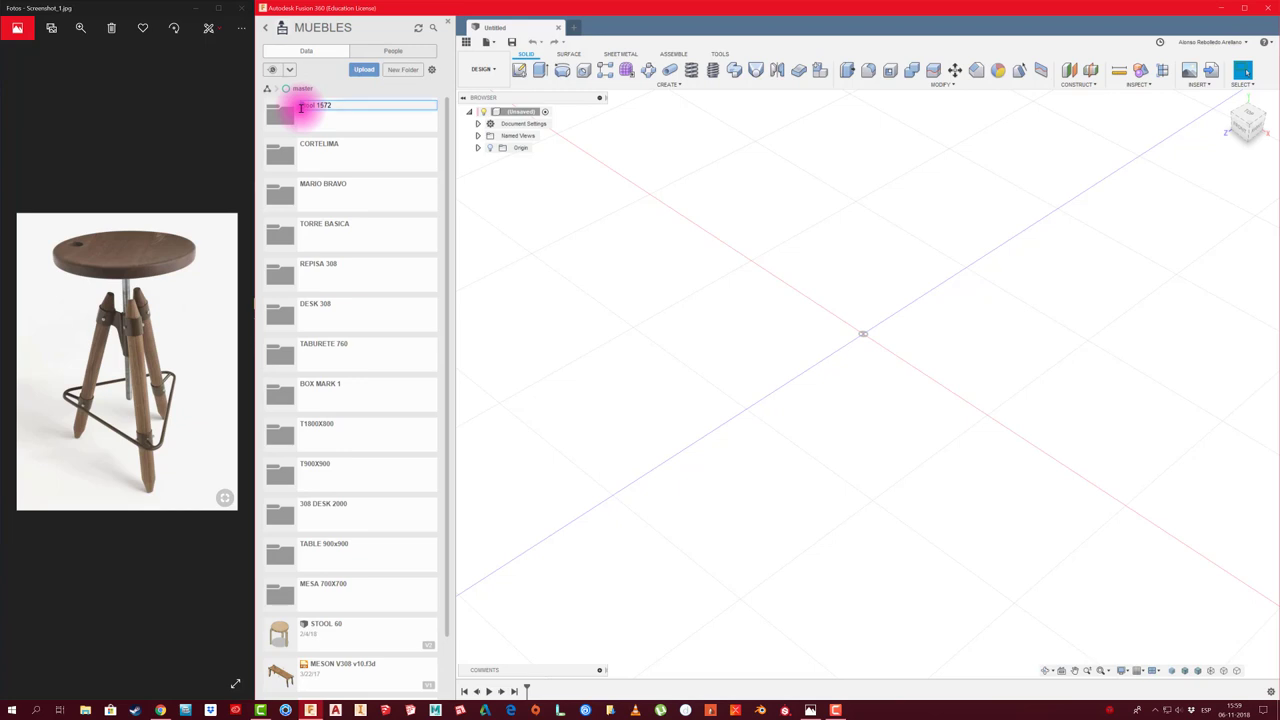
pyautogui.press('Return')
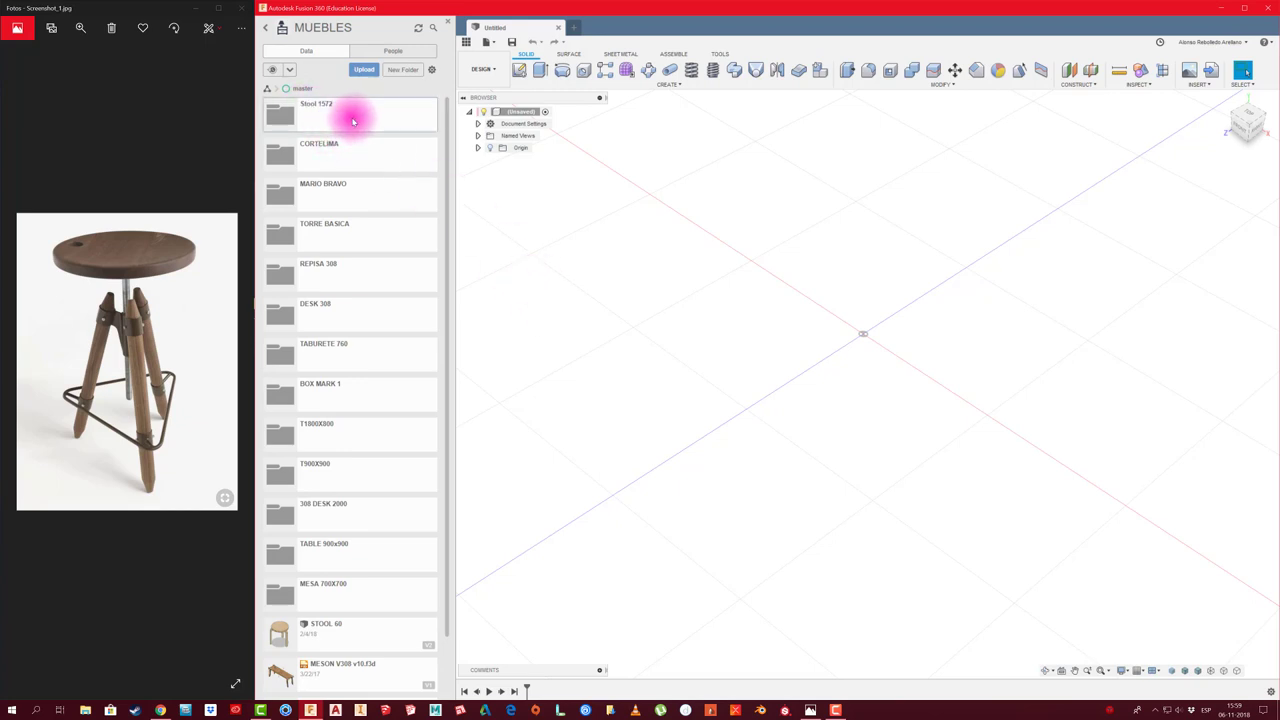
pyautogui.click(356, 118)
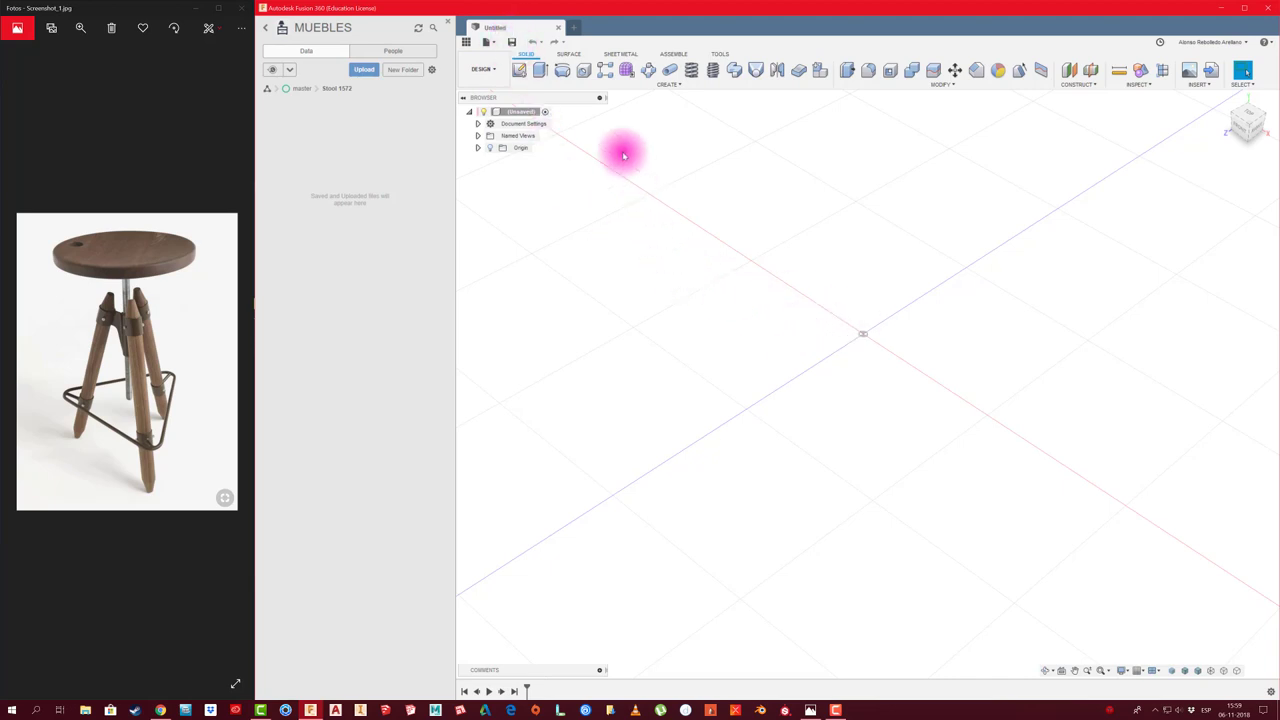
# Add a new component to the root and name it ASIENTO
pyautogui.rightClick(522, 117)
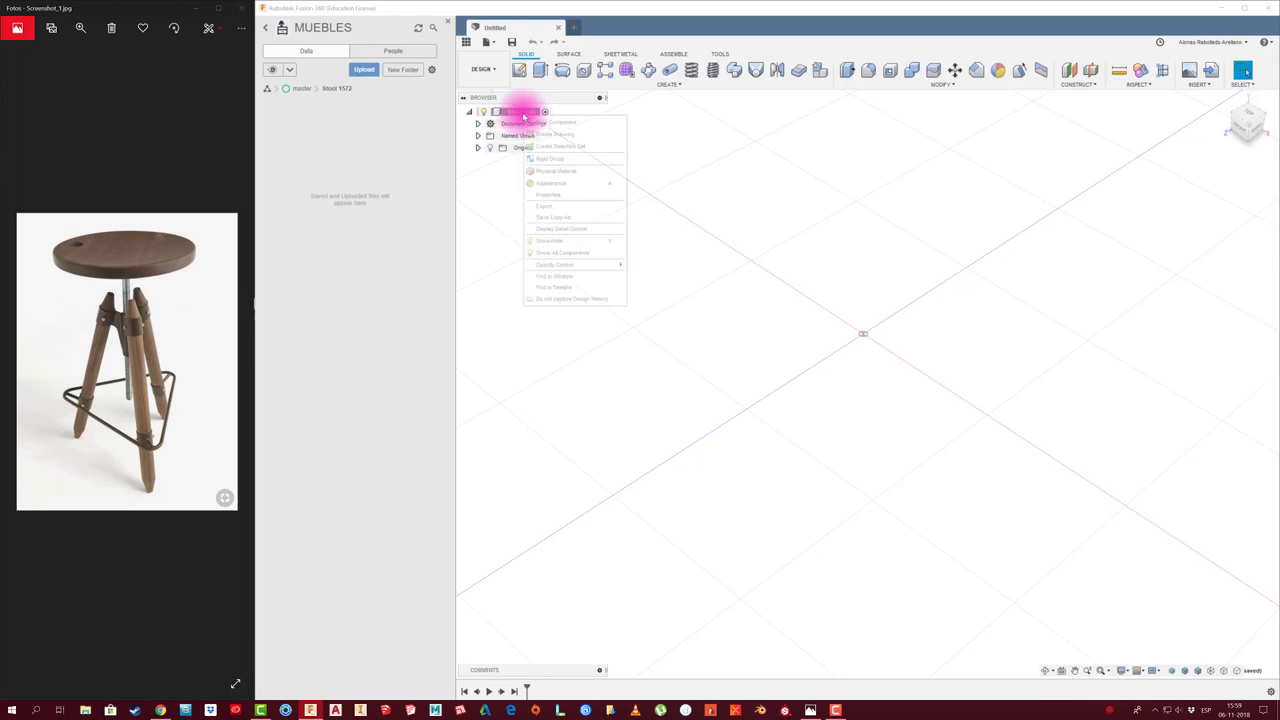
pyautogui.click(545, 121)
pyautogui.click(540, 162)
pyautogui.write('ASIENTO')
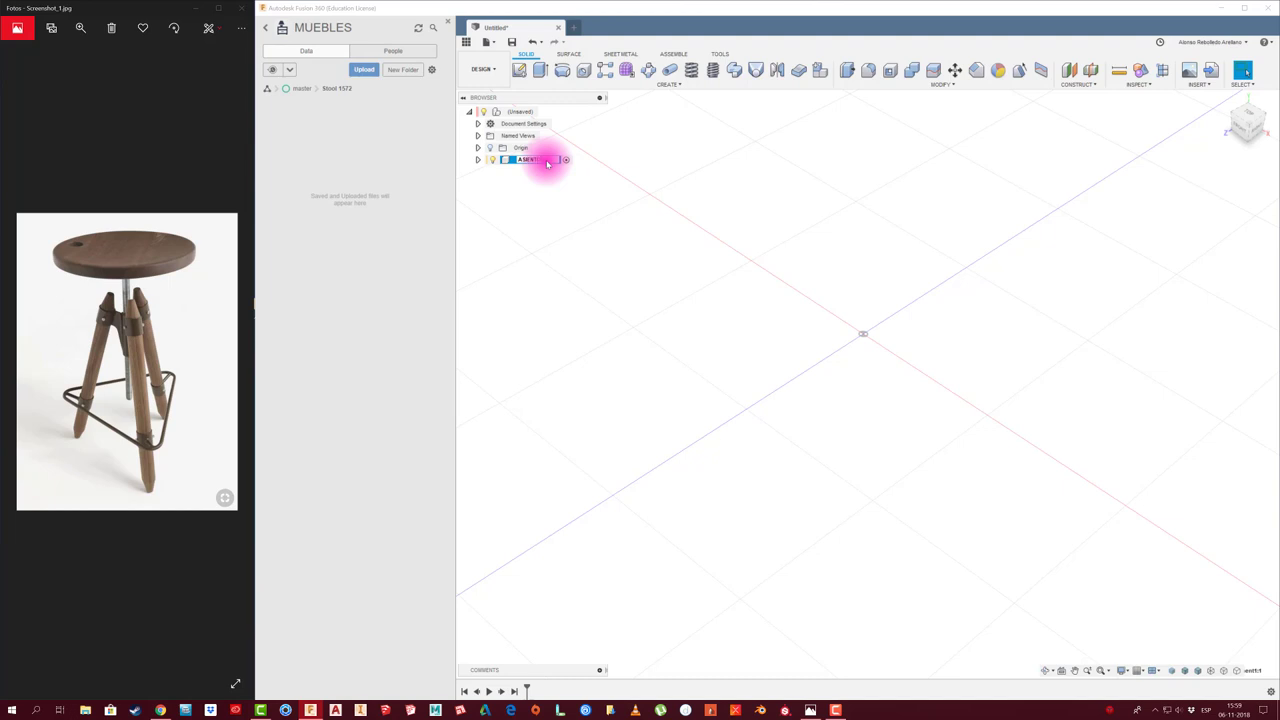
pyautogui.click(708, 240)
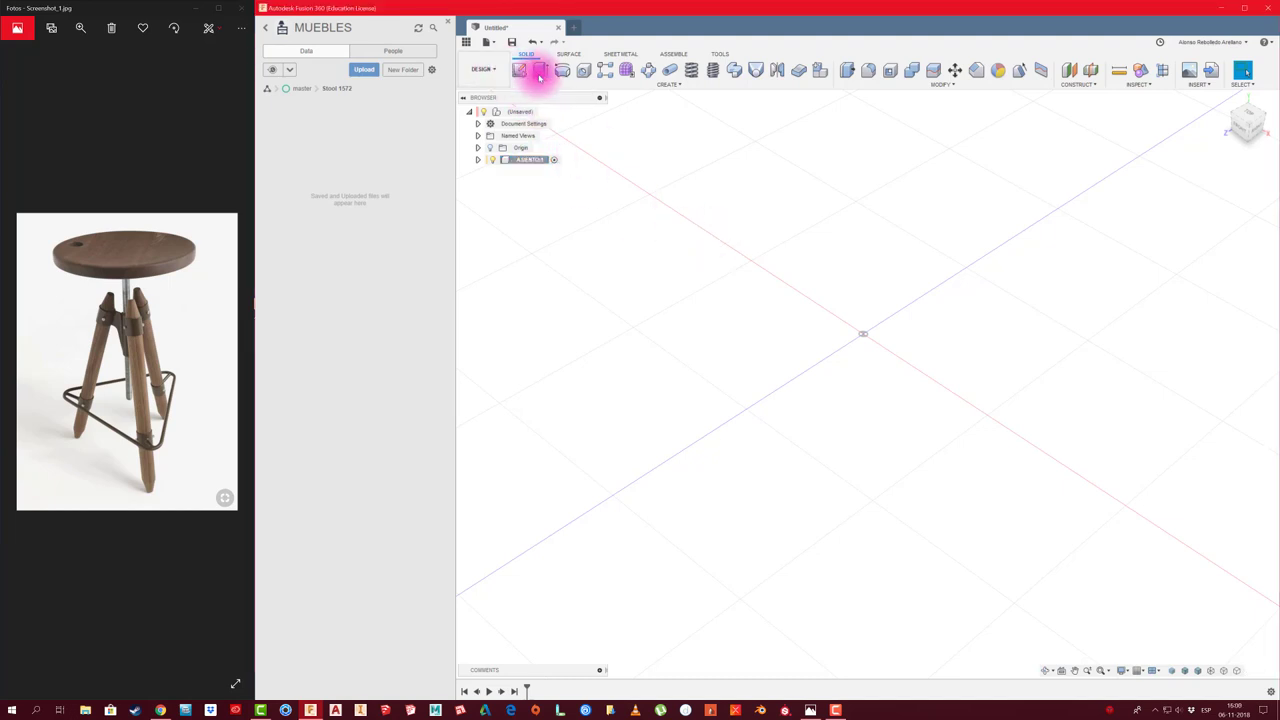
# Sketch a 350 mm circle centred on the origin on the ground plane, then close the data panel
pyautogui.click(519, 70)
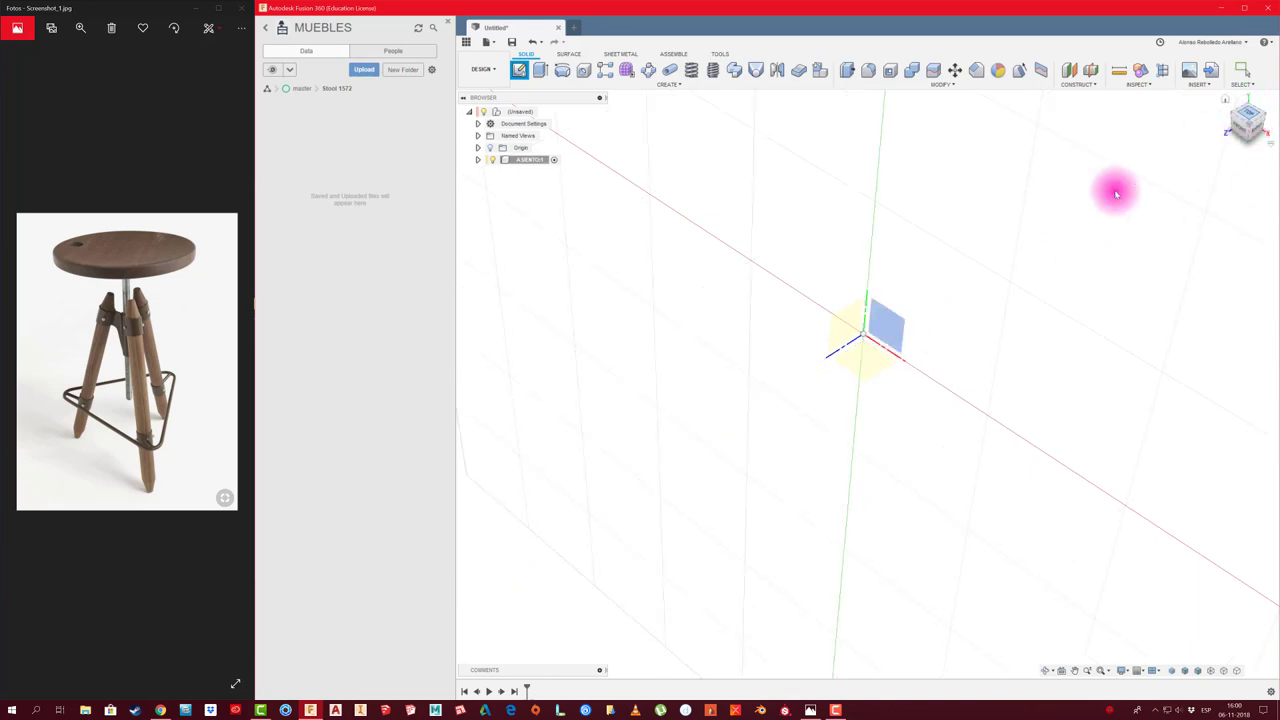
pyautogui.click(868, 357)
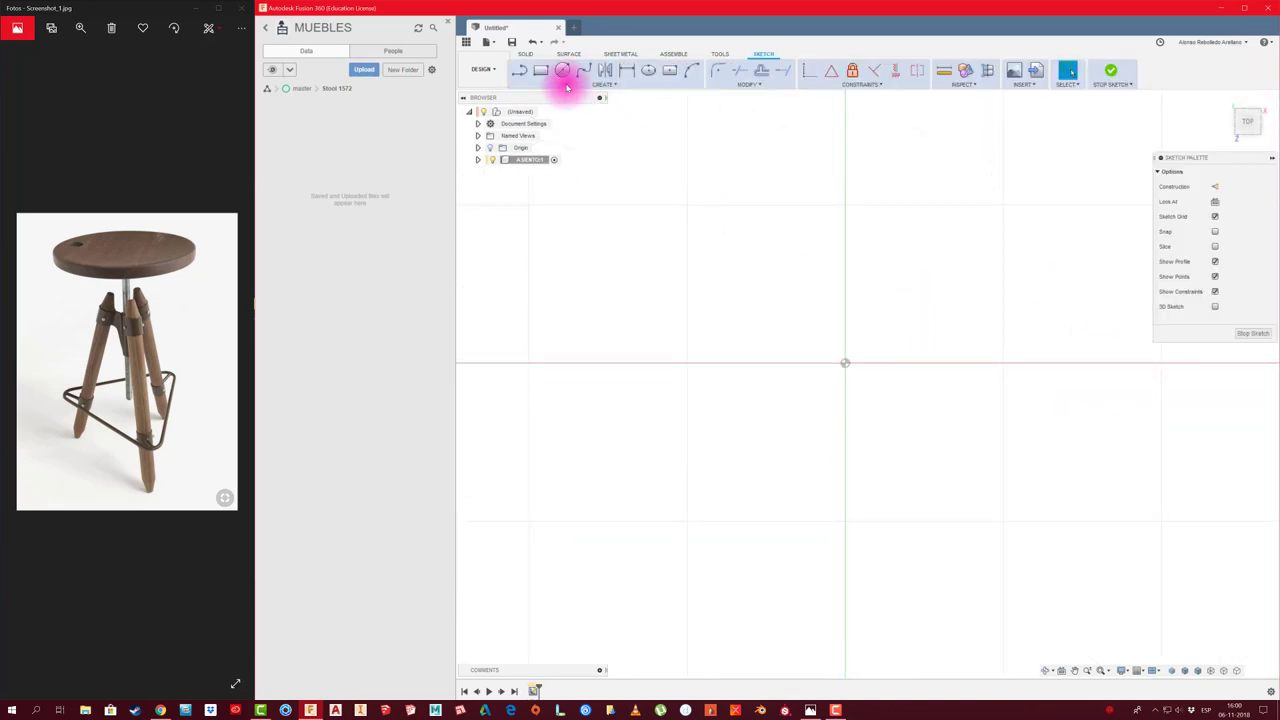
pyautogui.press('c')
pyautogui.click(845, 363)
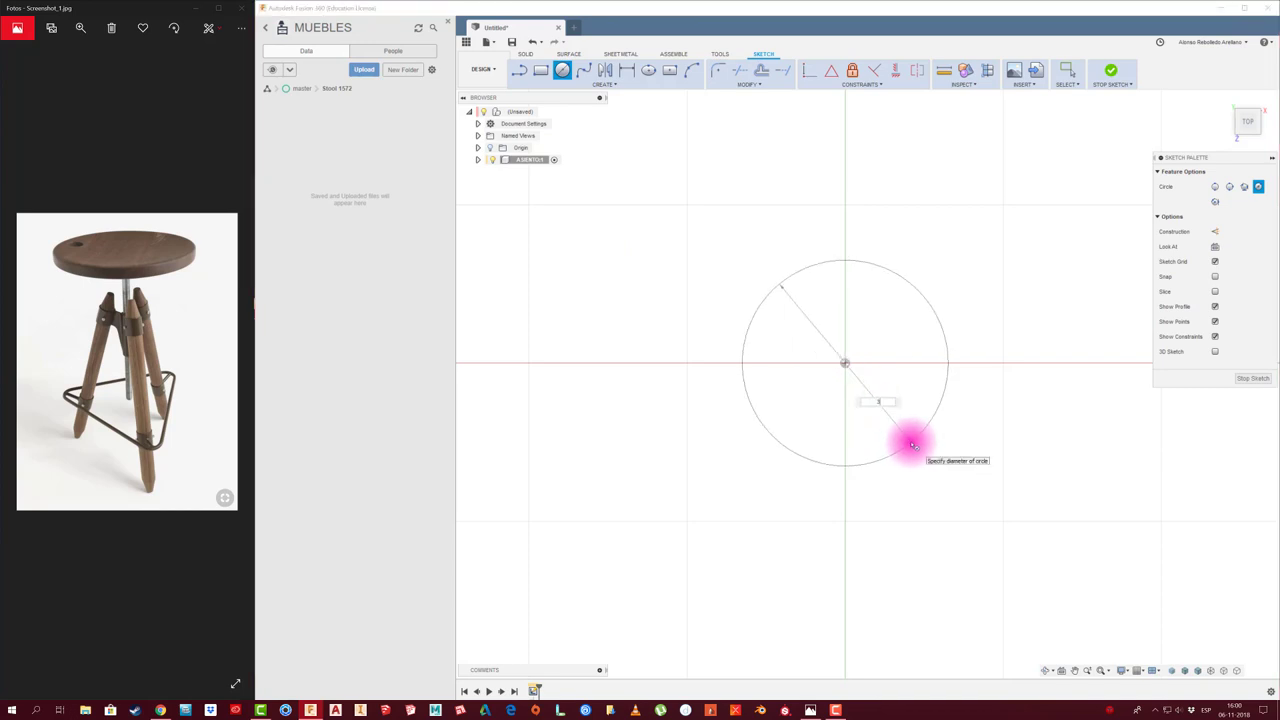
pyautogui.write('350')
pyautogui.press('Return')
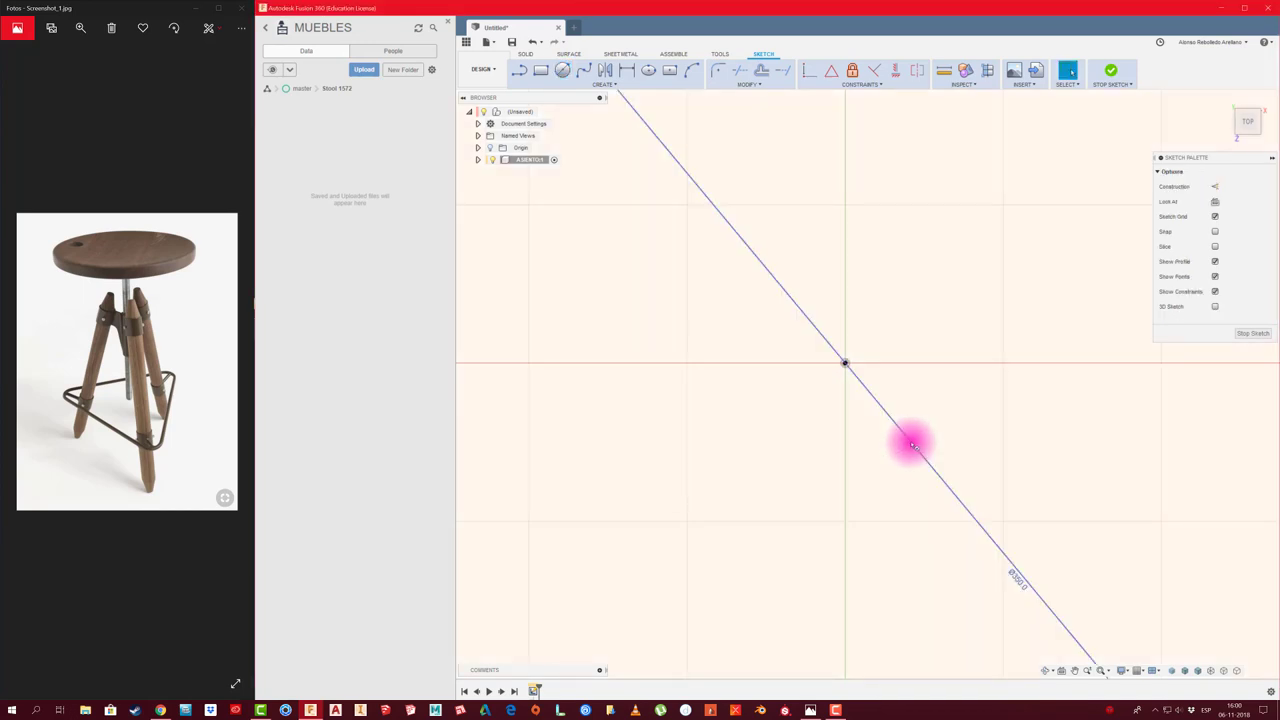
pyautogui.press('Escape')
pyautogui.scroll(-5, 910, 440)
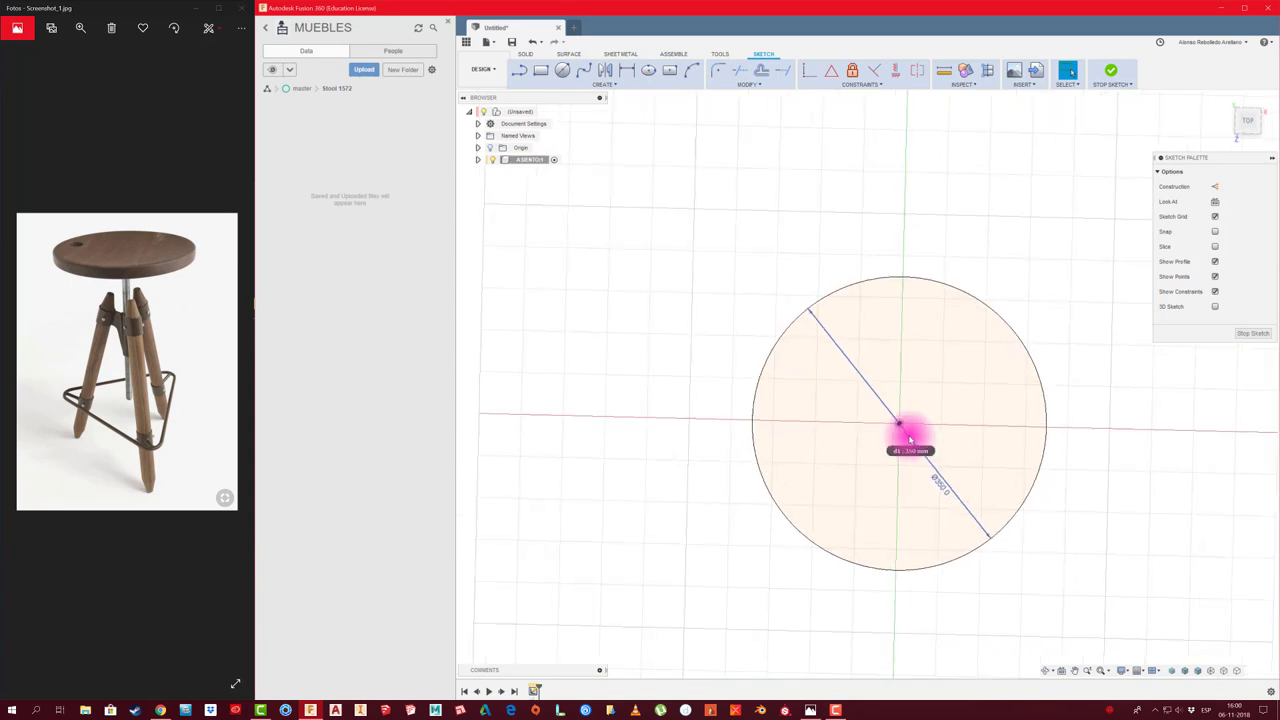
pyautogui.keyDown('shift'); pyautogui.moveTo(912, 437); pyautogui.dragTo(841, 350, button='middle'); pyautogui.keyUp('shift')
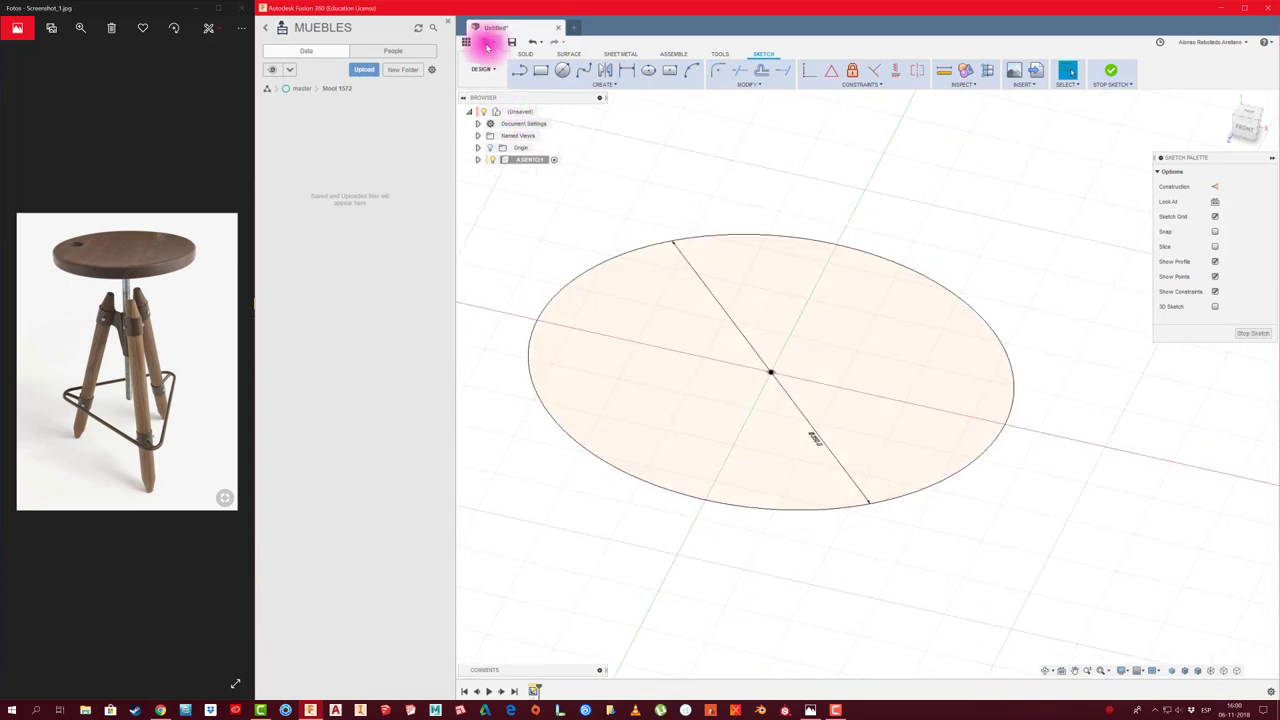
pyautogui.click(446, 21)
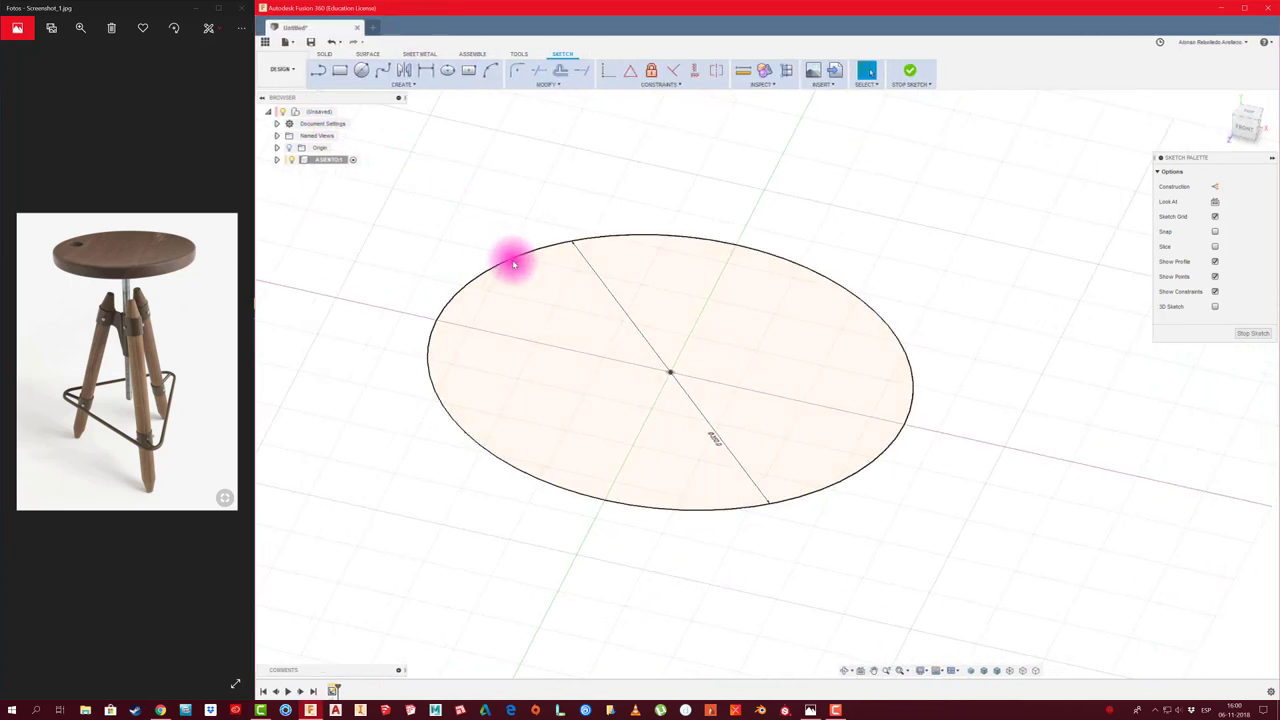
# Extrude the 350 mm circle 1" into a solid seat disc
pyautogui.click(632, 342)
pyautogui.keyDown('shift'); pyautogui.moveTo(681, 396); pyautogui.dragTo(714, 376, button='middle'); pyautogui.keyUp('shift')
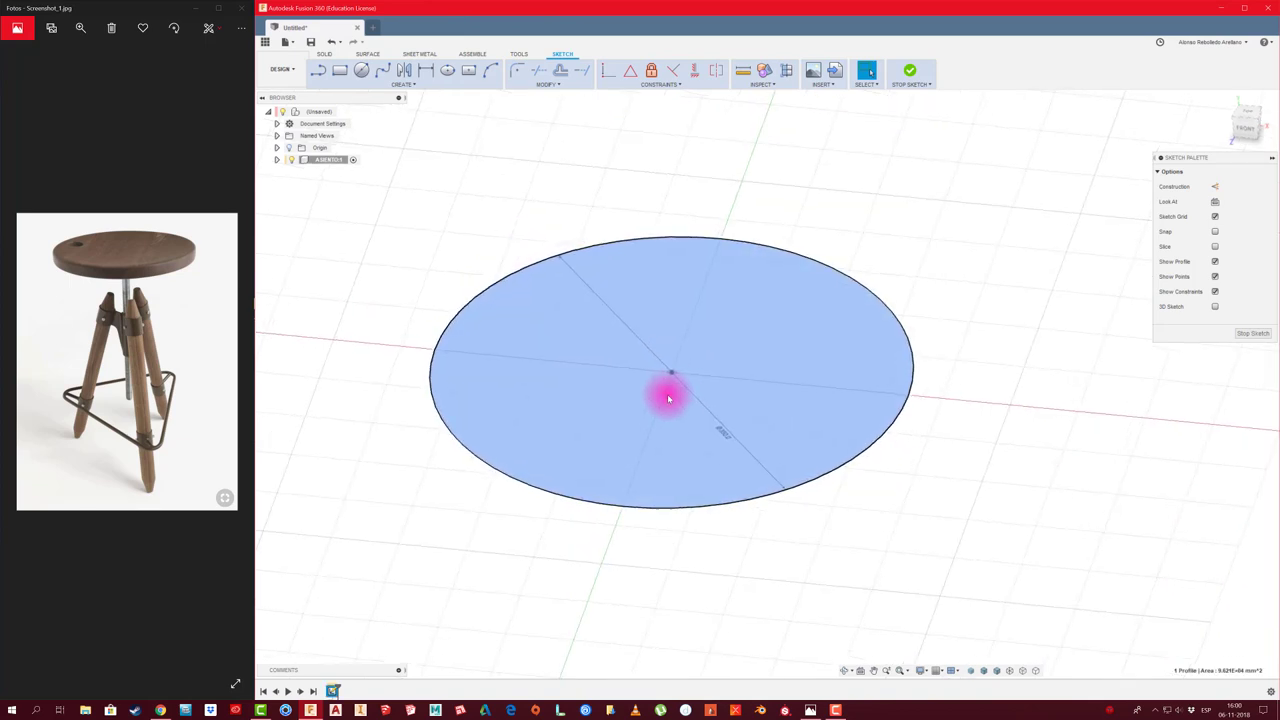
pyautogui.press('e')
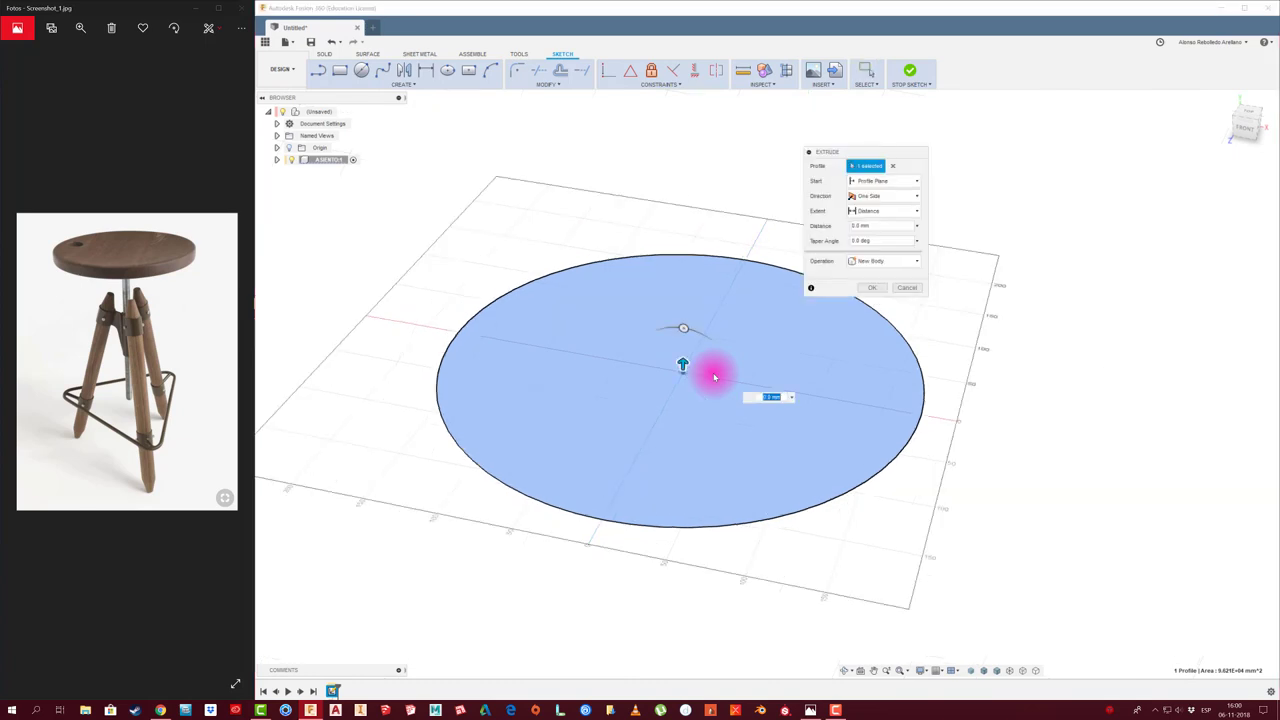
pyautogui.click(165, 270)
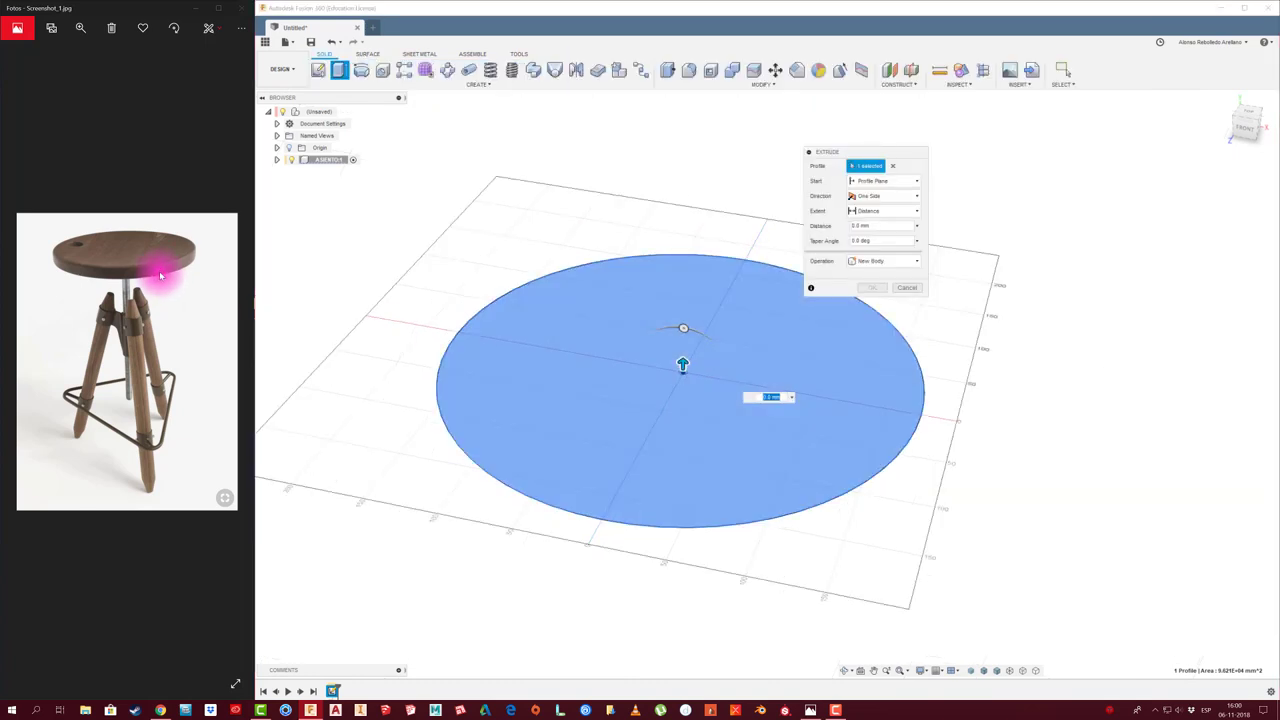
pyautogui.moveTo(684, 366); pyautogui.dragTo(724, 343)
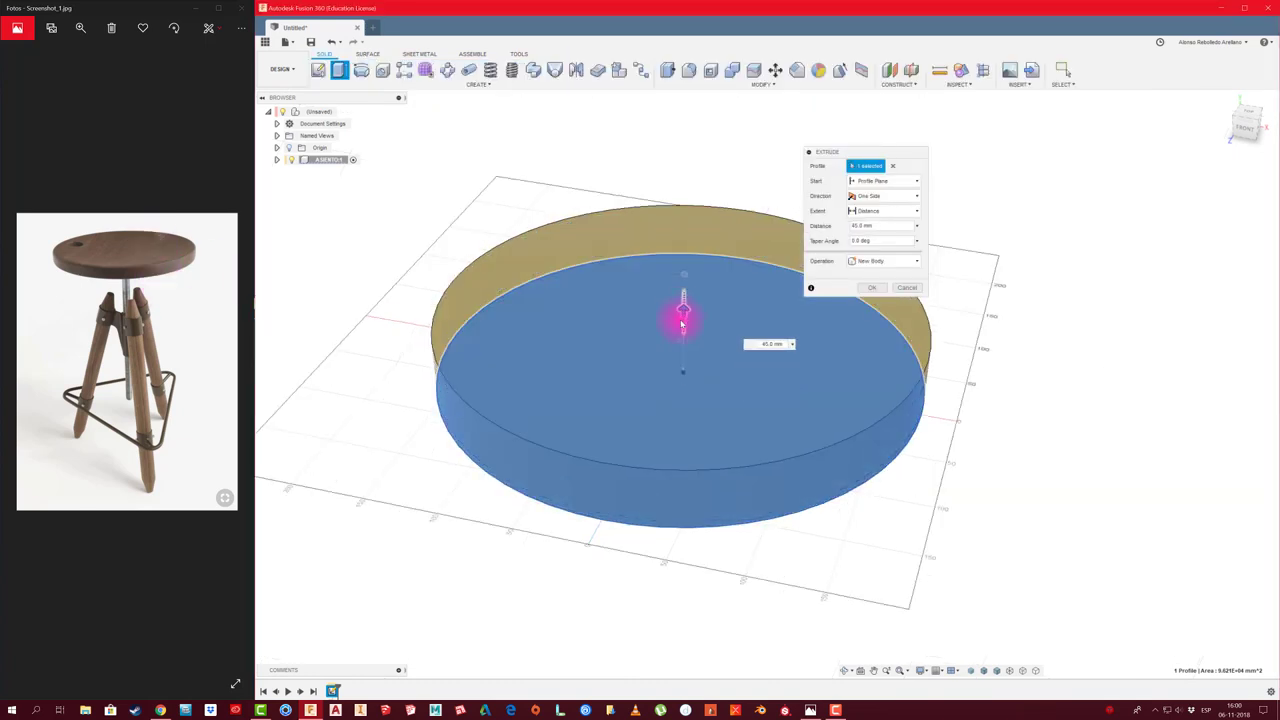
pyautogui.click(752, 344)
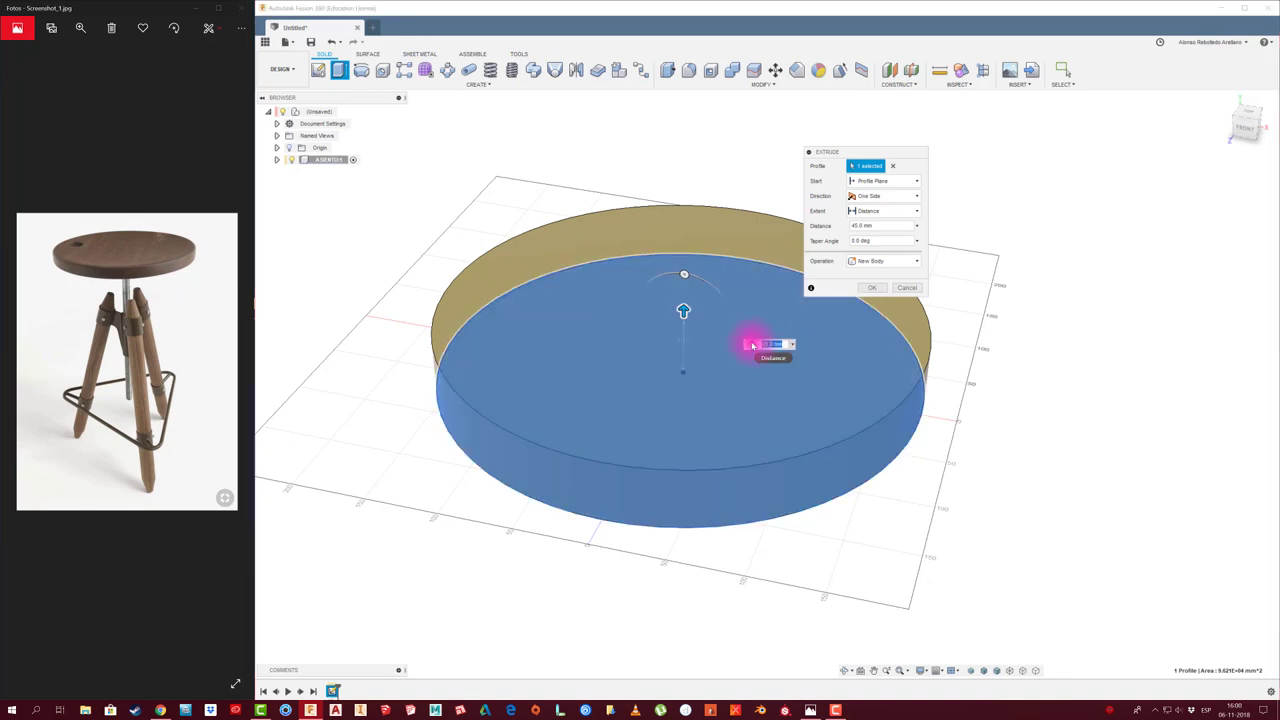
pyautogui.write('1')
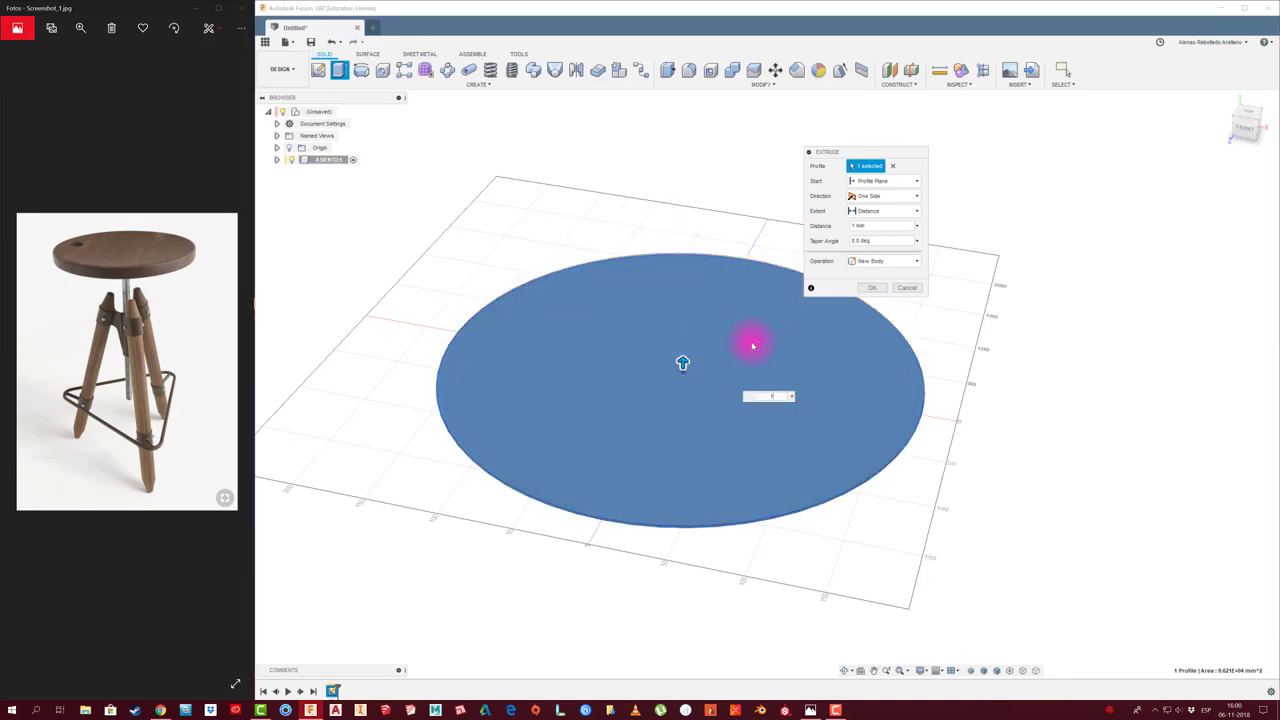
pyautogui.write('"')
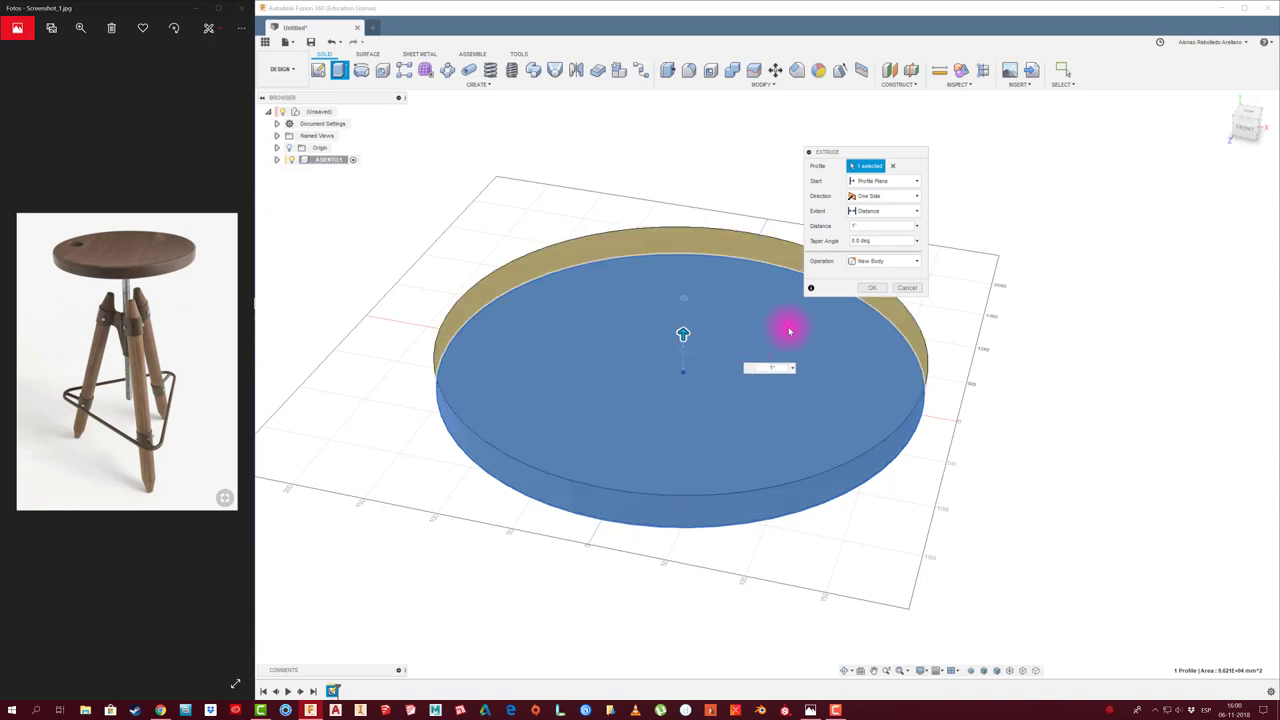
pyautogui.click(872, 287)
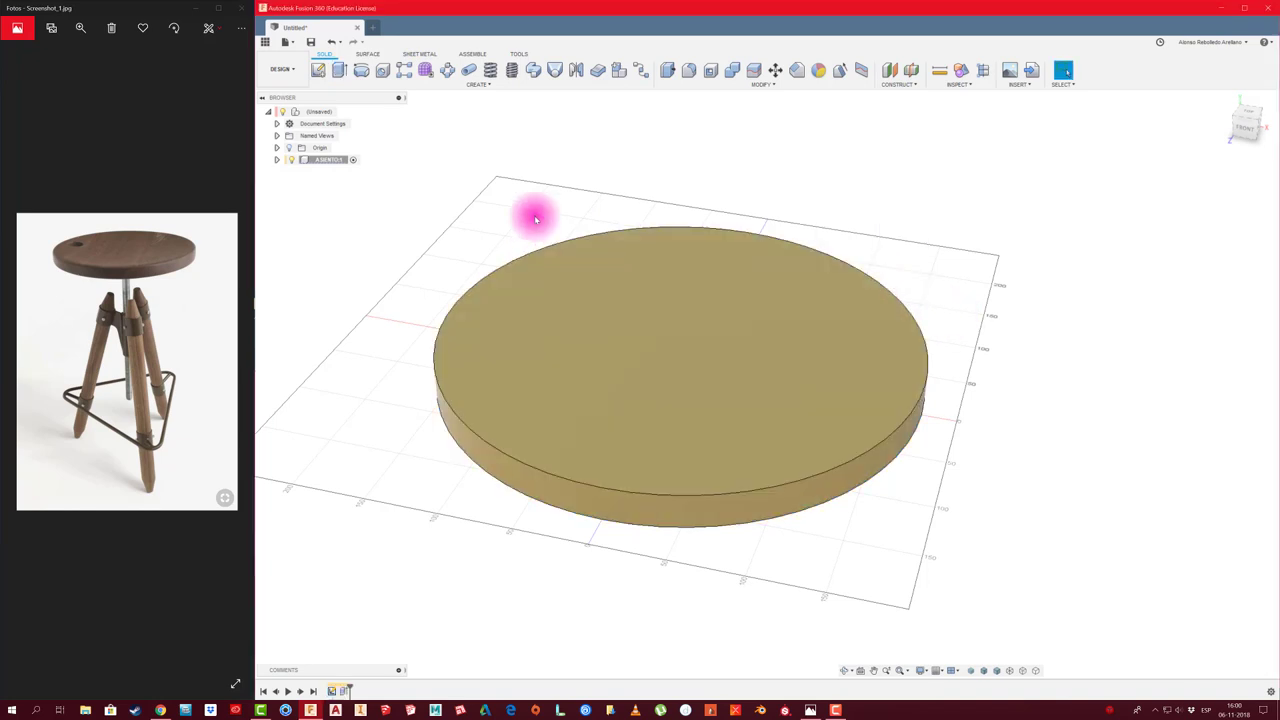
pyautogui.scroll(-1, 580, 192)
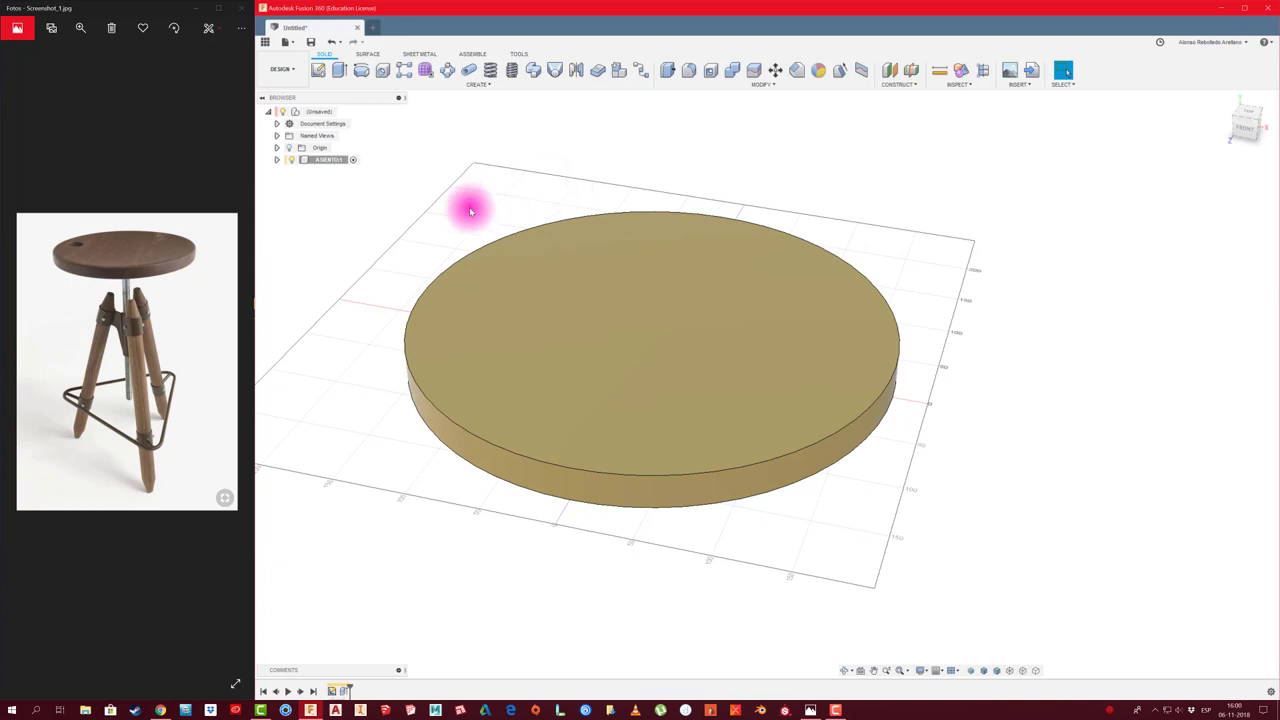
pyautogui.scroll(-1, 440, 235)
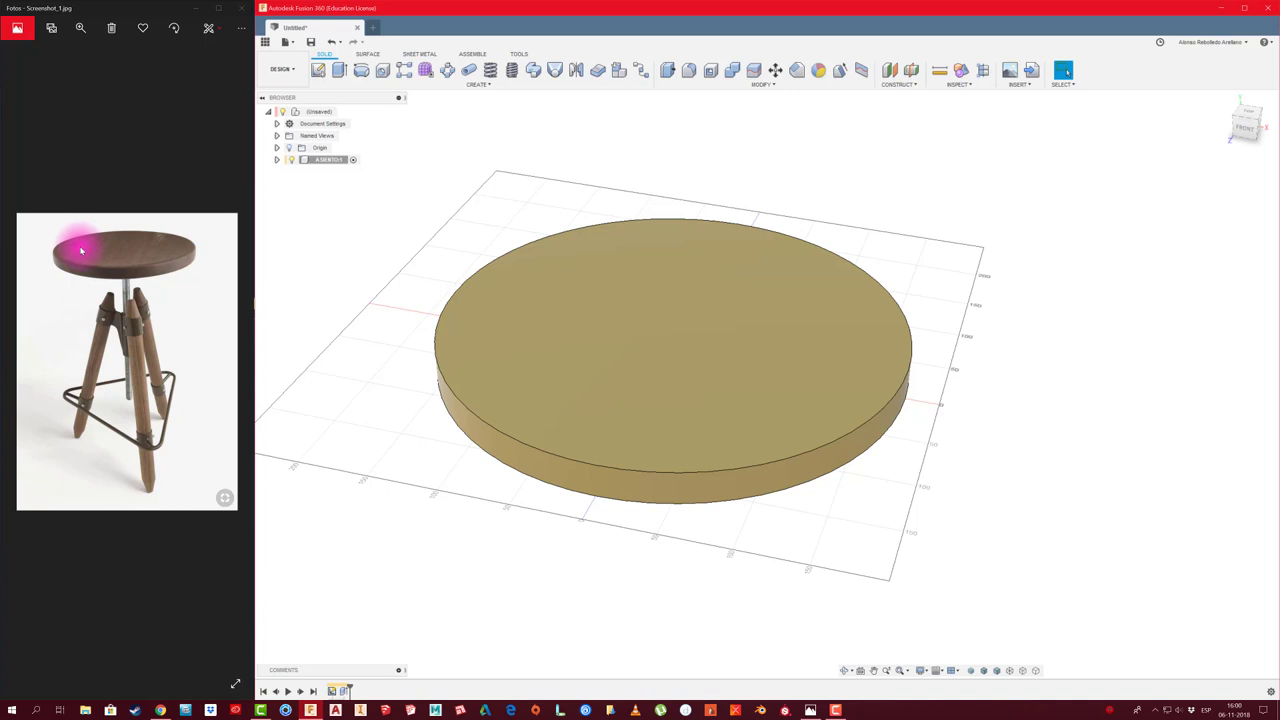
# Sketch a small circle on the disc's top face, dimensioned 130 from the seat centre
pyautogui.click(318, 69)
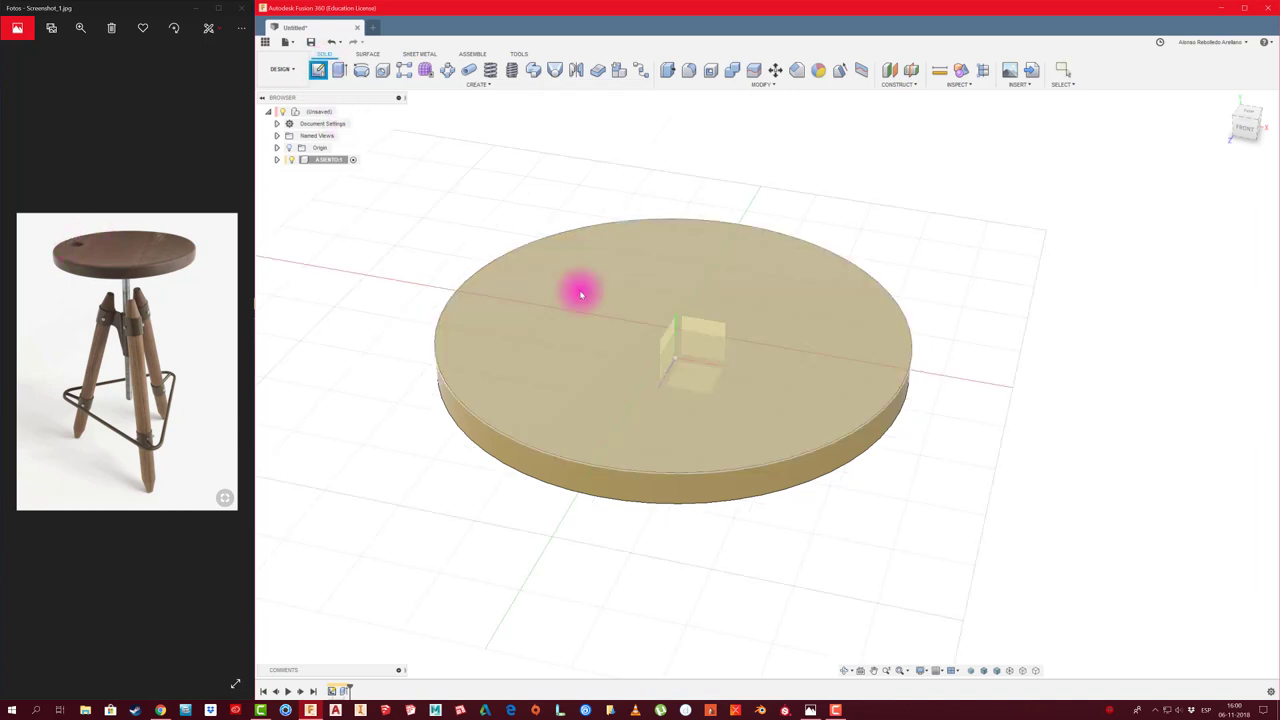
pyautogui.click(581, 293)
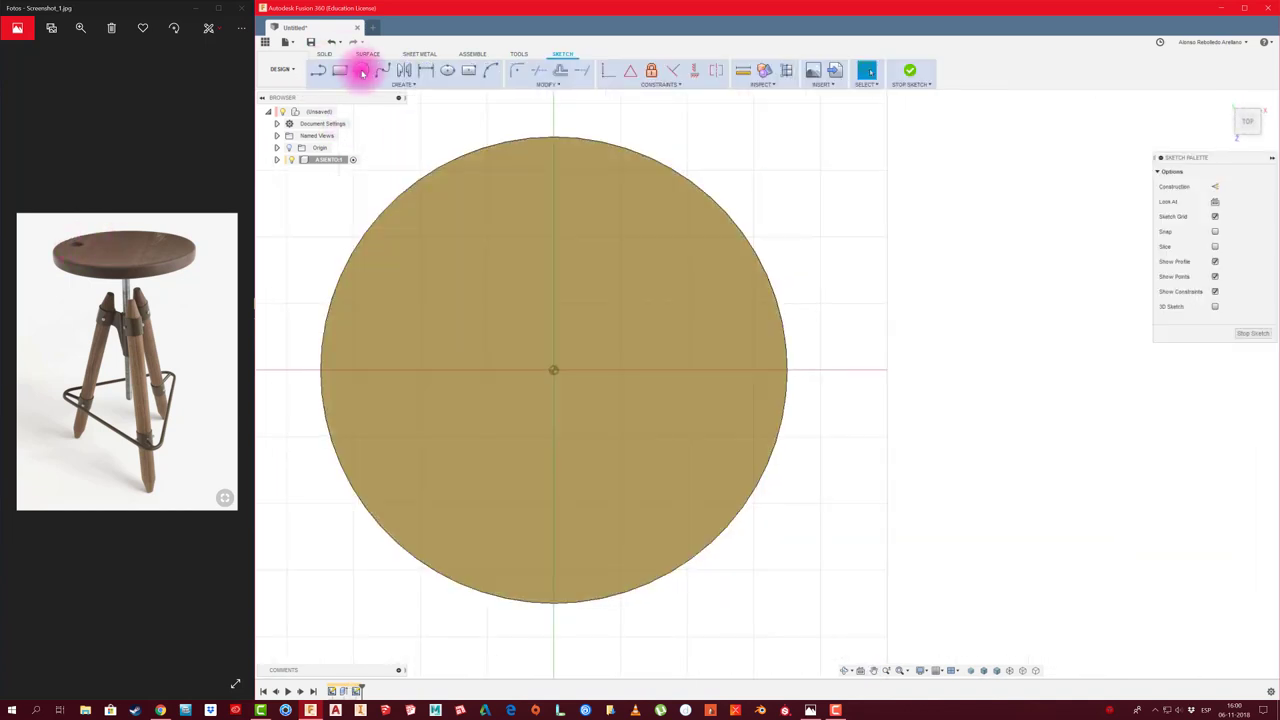
pyautogui.click(362, 72)
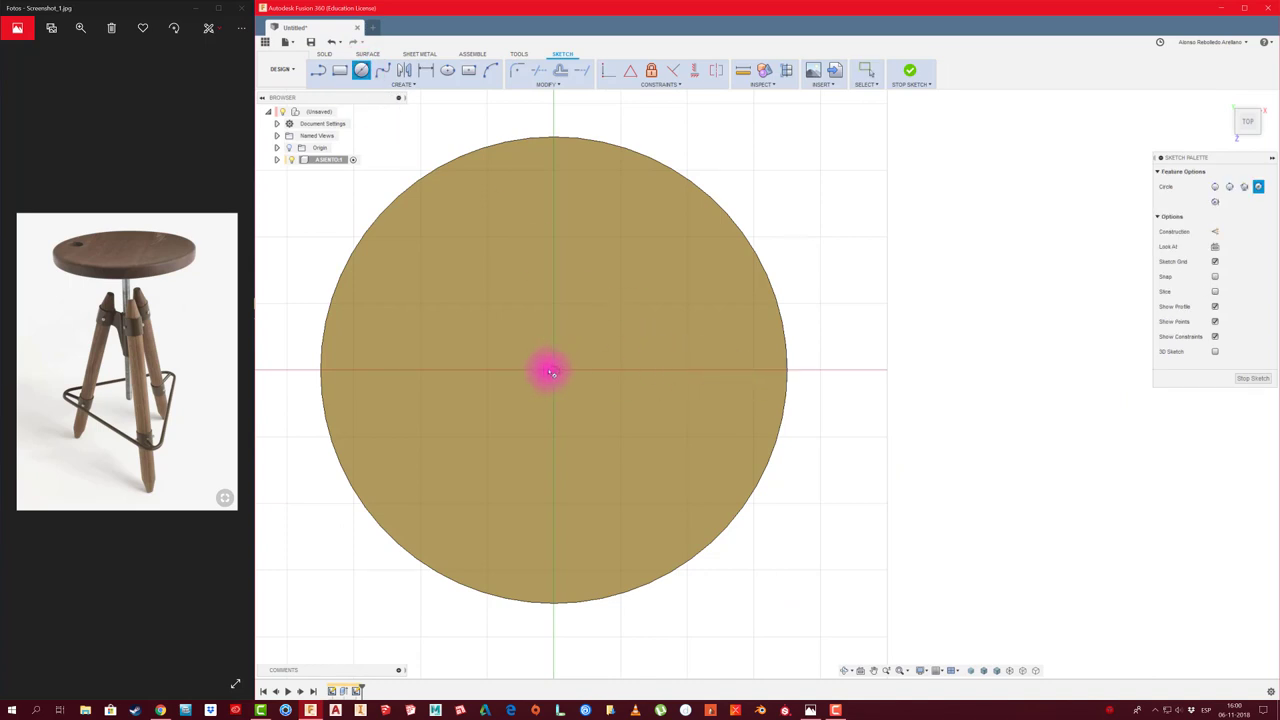
pyautogui.click(729, 372)
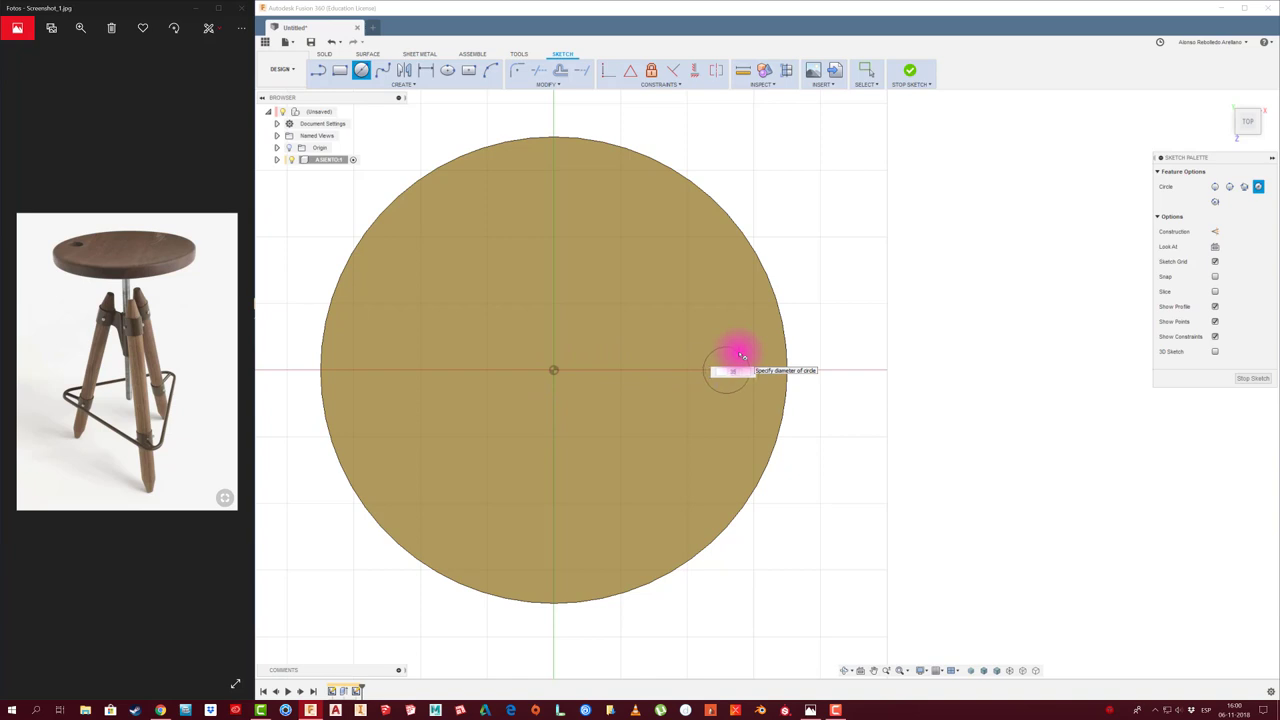
pyautogui.click(741, 355)
pyautogui.press('Escape')
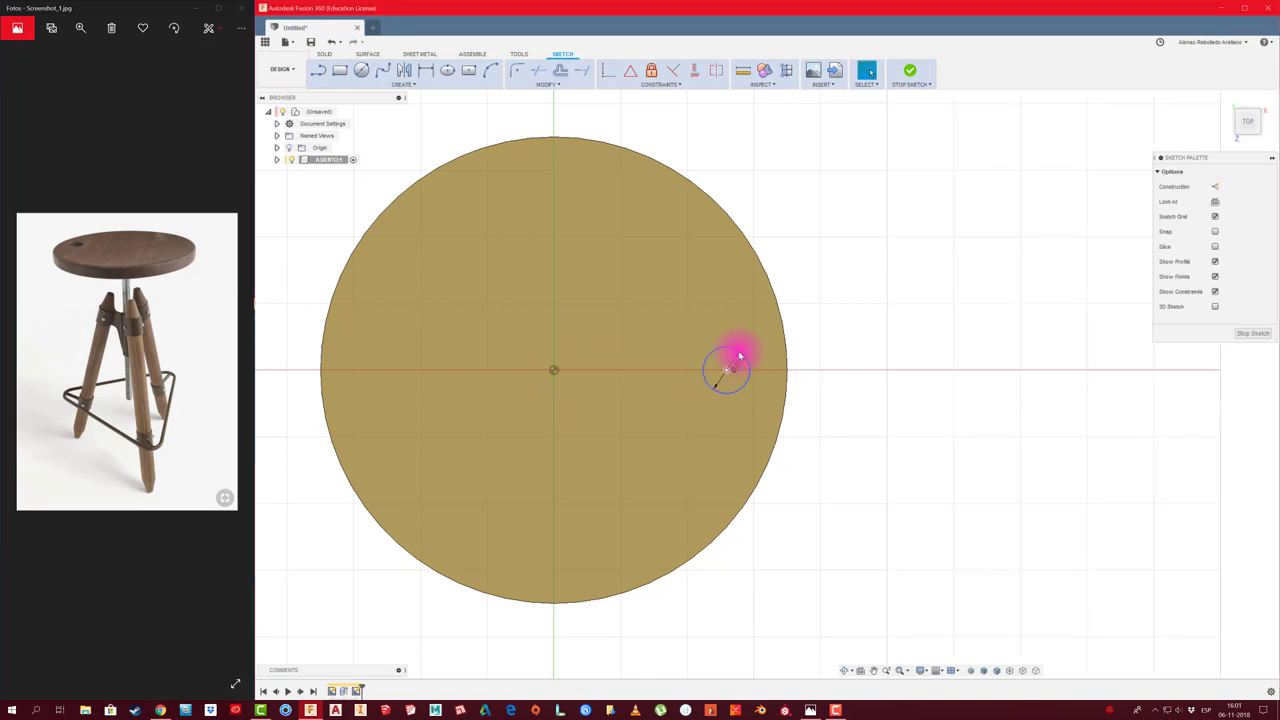
pyautogui.press('d')
pyautogui.click(720, 375)
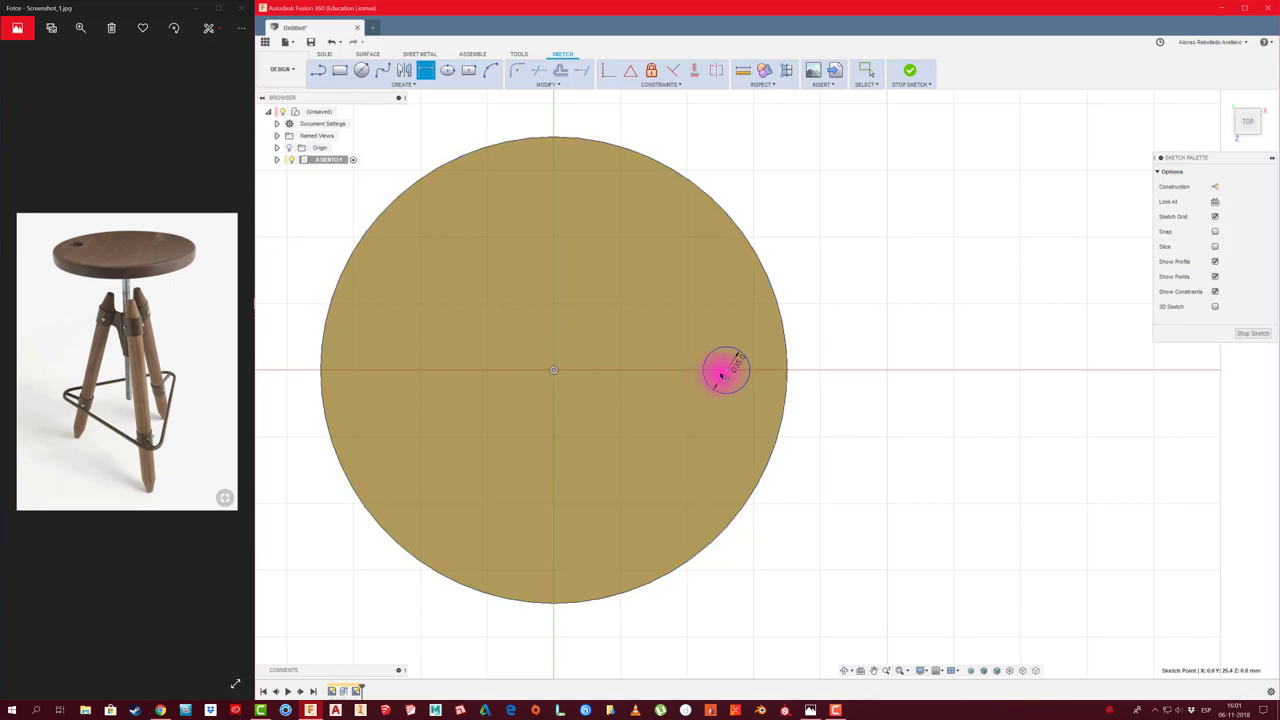
pyautogui.click(640, 434)
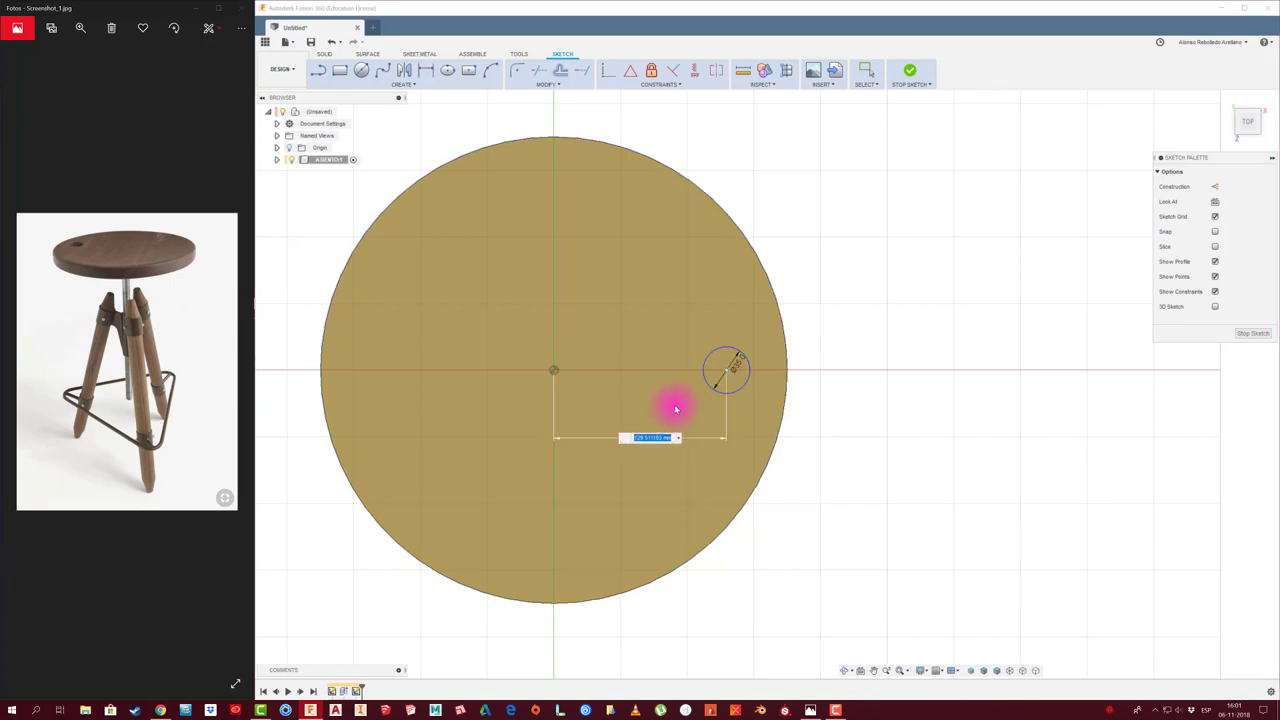
pyautogui.write('130')
pyautogui.press('Return')
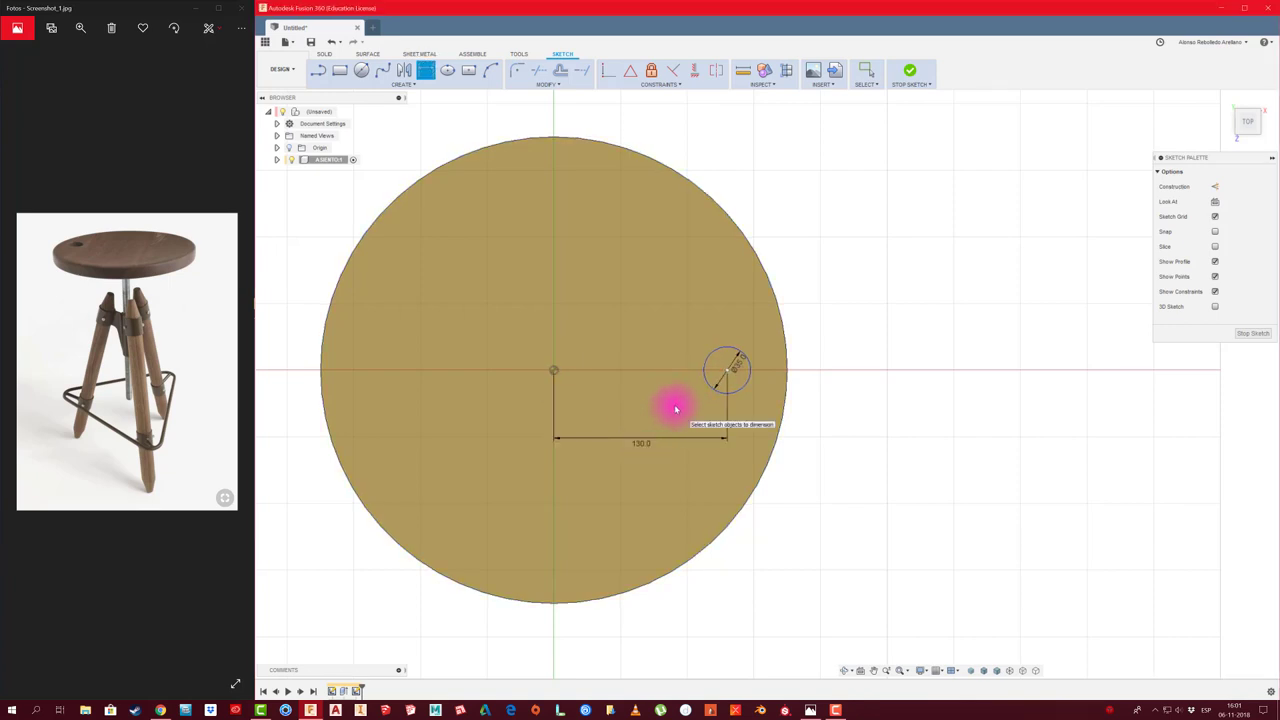
# Extrude the small circle downward as a cut through the seat disc
pyautogui.press('e')
pyautogui.click(848, 355)
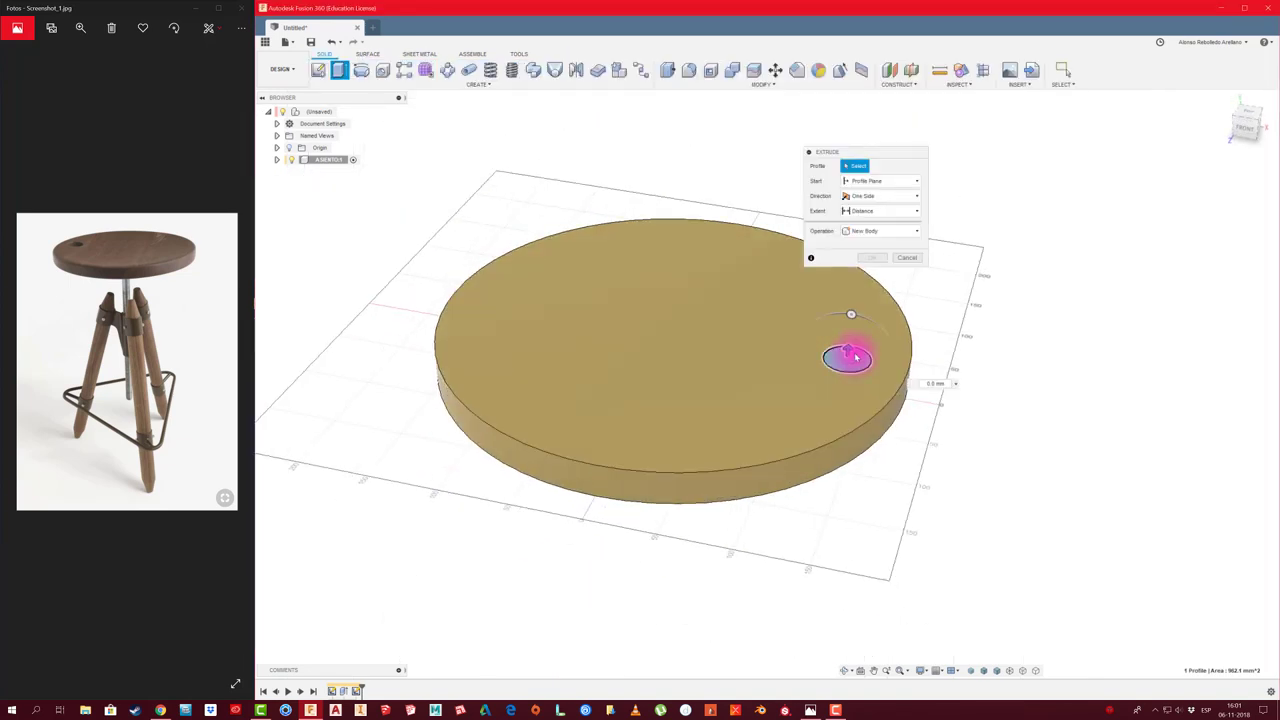
pyautogui.moveTo(848, 355); pyautogui.dragTo(846, 450)
pyautogui.click(872, 287)
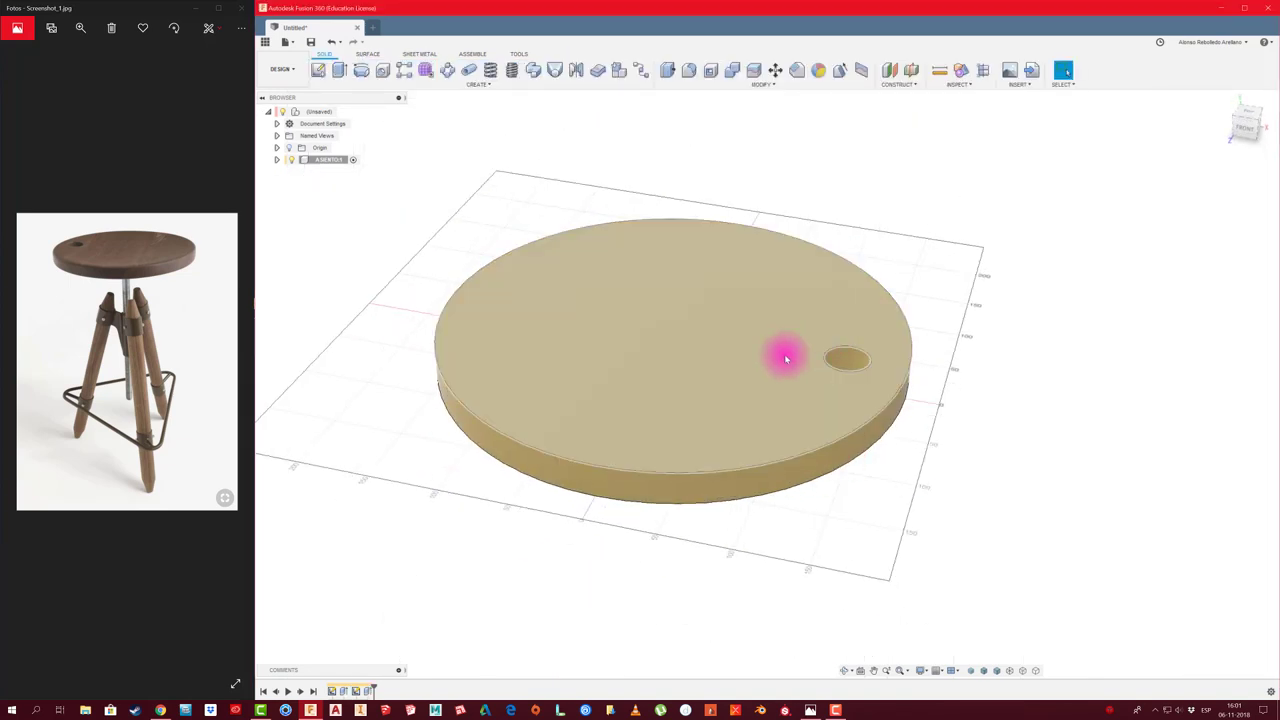
# Orbit around the seat disc, then add a second empty component to the design
pyautogui.rightClick(327, 162)
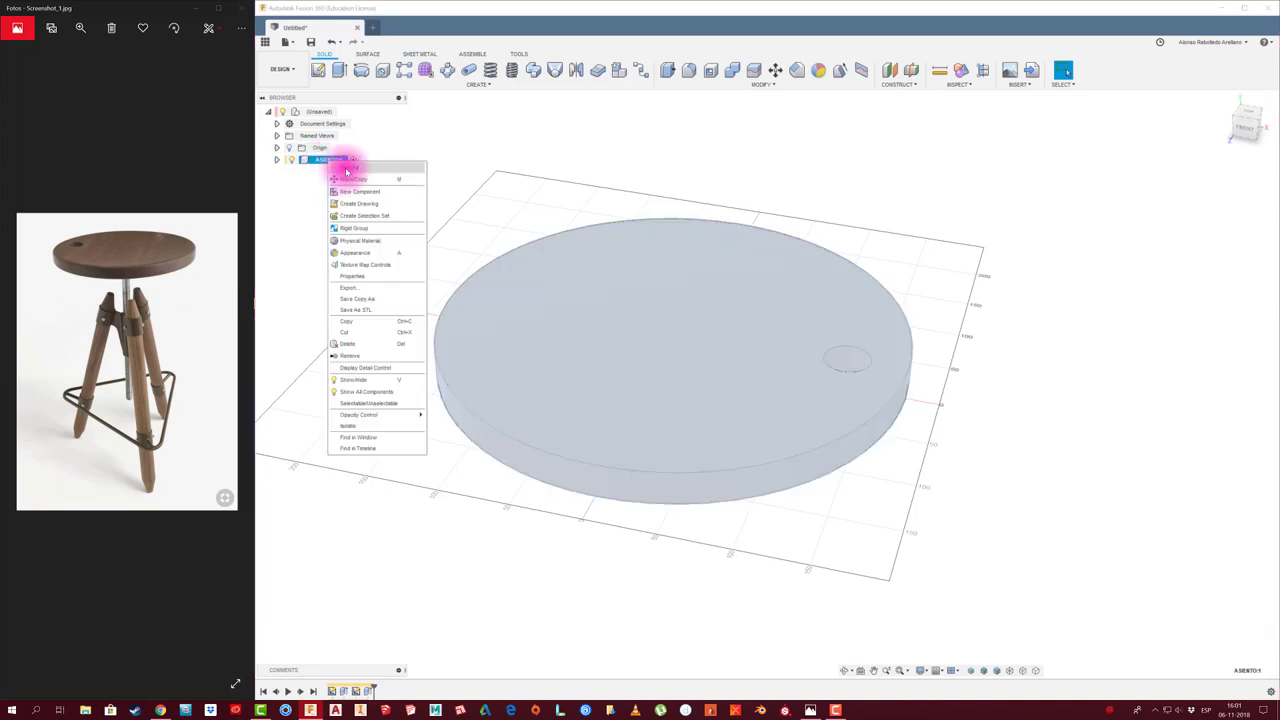
pyautogui.press('Escape')
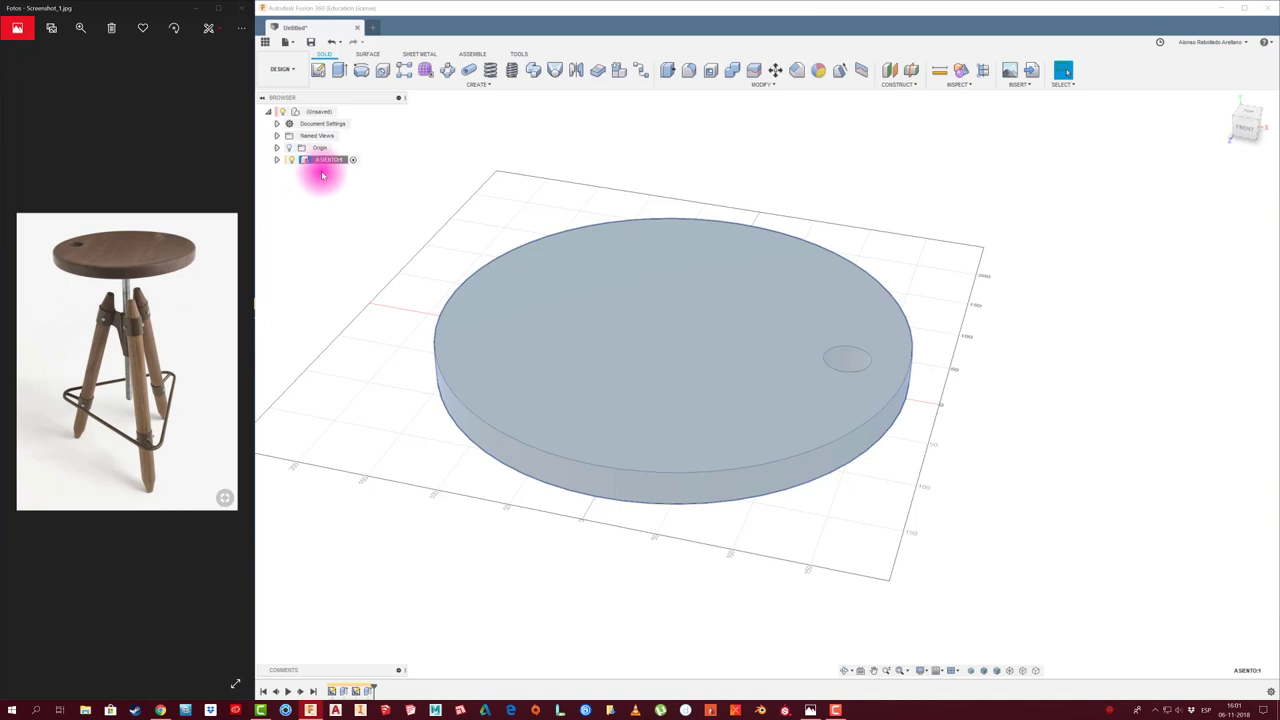
pyautogui.click(635, 166)
pyautogui.moveTo(640, 163)
pyautogui.keyDown('shift'); pyautogui.mouseDown(button='middle')
pyautogui.moveTo(691, 149)
pyautogui.moveTo(585, 174)
pyautogui.mouseUp(button='middle'); pyautogui.keyUp('shift')
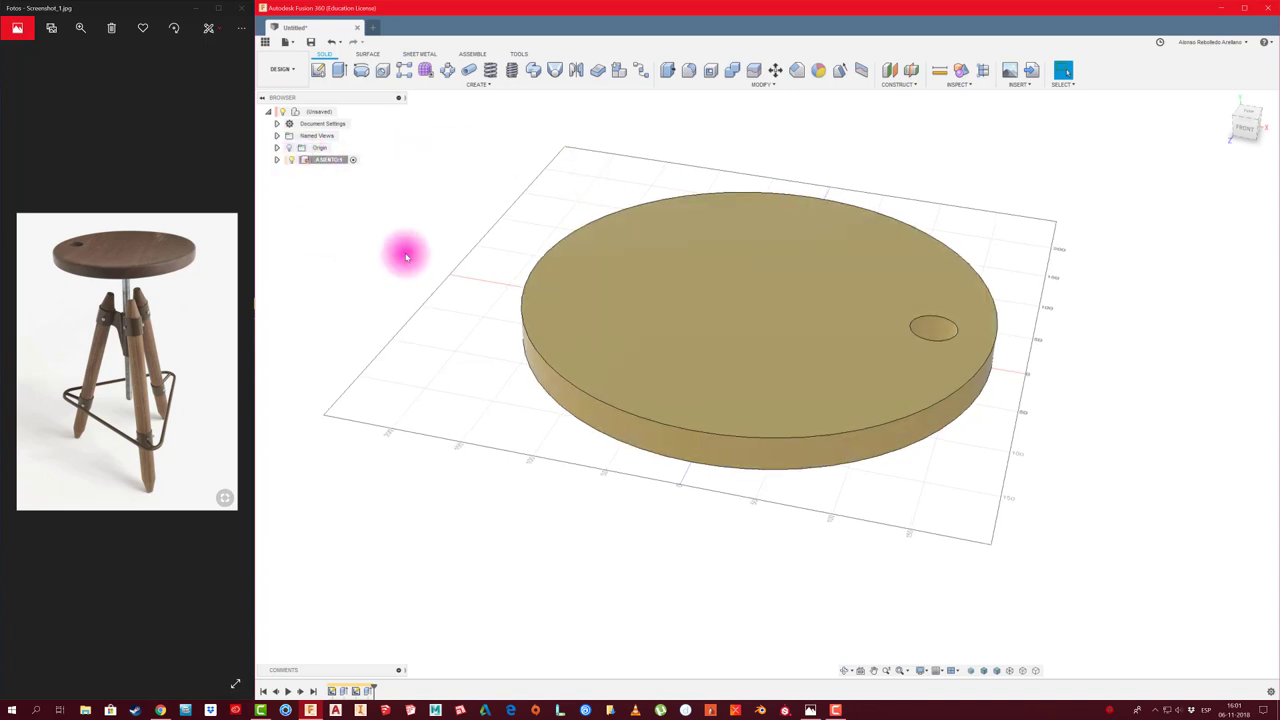
pyautogui.keyDown('shift'); pyautogui.moveTo(406, 257); pyautogui.dragTo(406, 257, button='middle'); pyautogui.keyUp('shift')
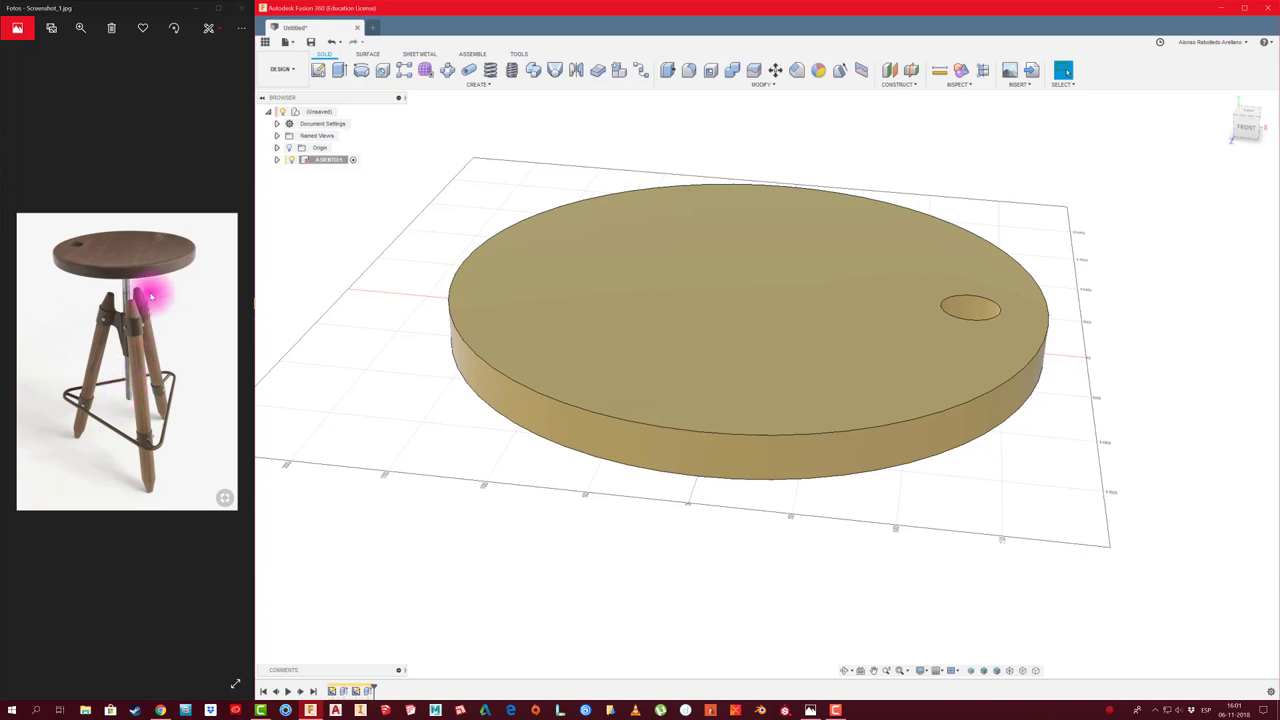
pyautogui.press('F6')
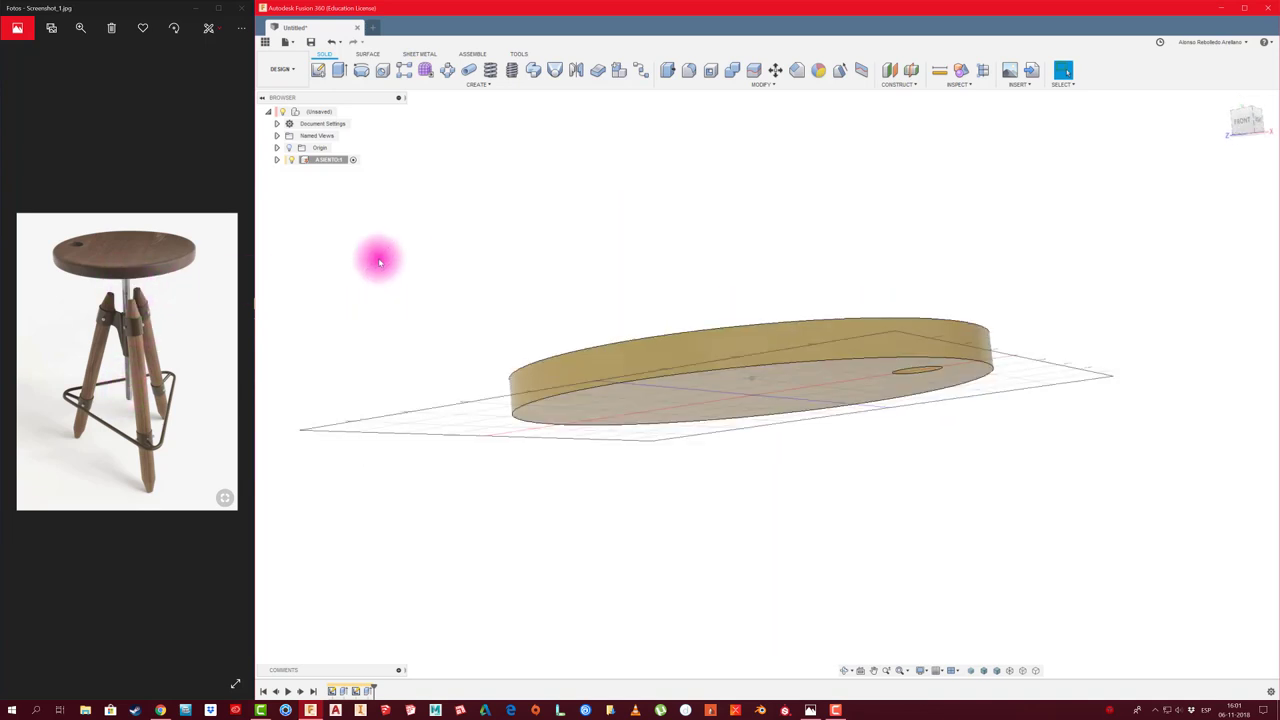
pyautogui.keyDown('shift'); pyautogui.moveTo(378, 262); pyautogui.dragTo(663, 337, button='middle'); pyautogui.keyUp('shift')
pyautogui.keyDown('shift'); pyautogui.moveTo(751, 386); pyautogui.dragTo(360, 190, button='middle'); pyautogui.keyUp('shift')
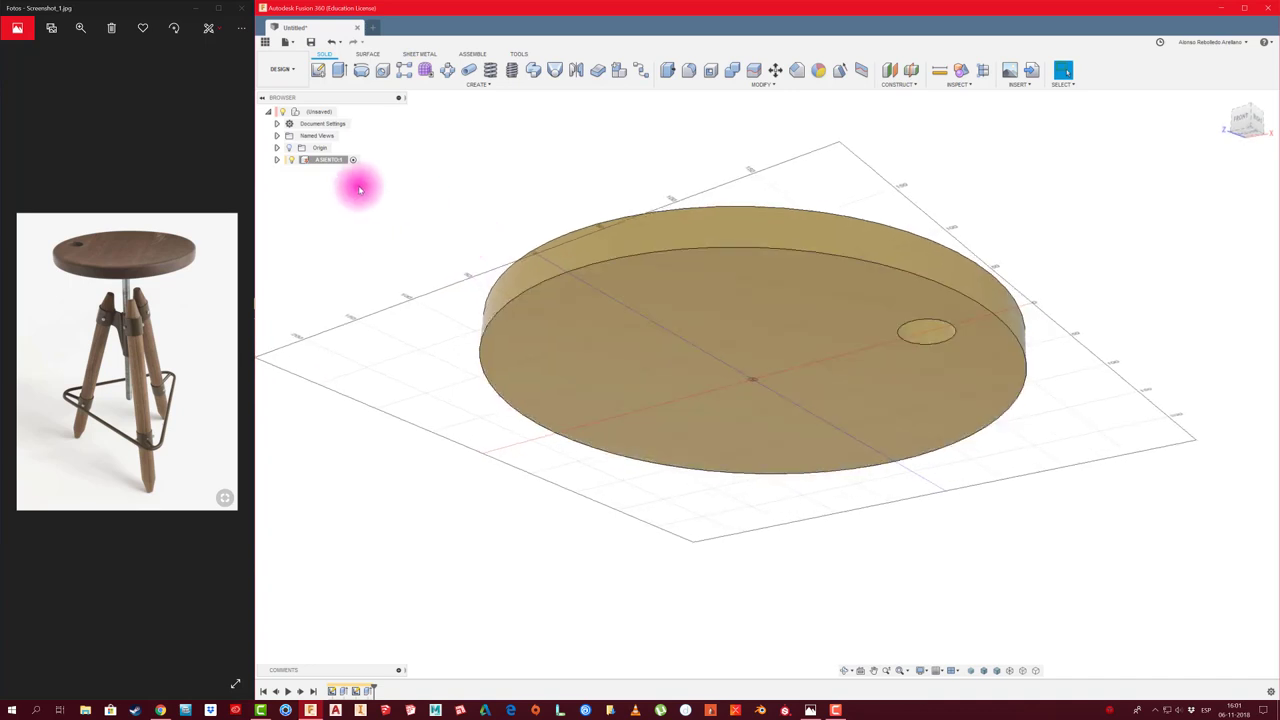
pyautogui.rightClick(322, 112)
pyautogui.click(352, 134)
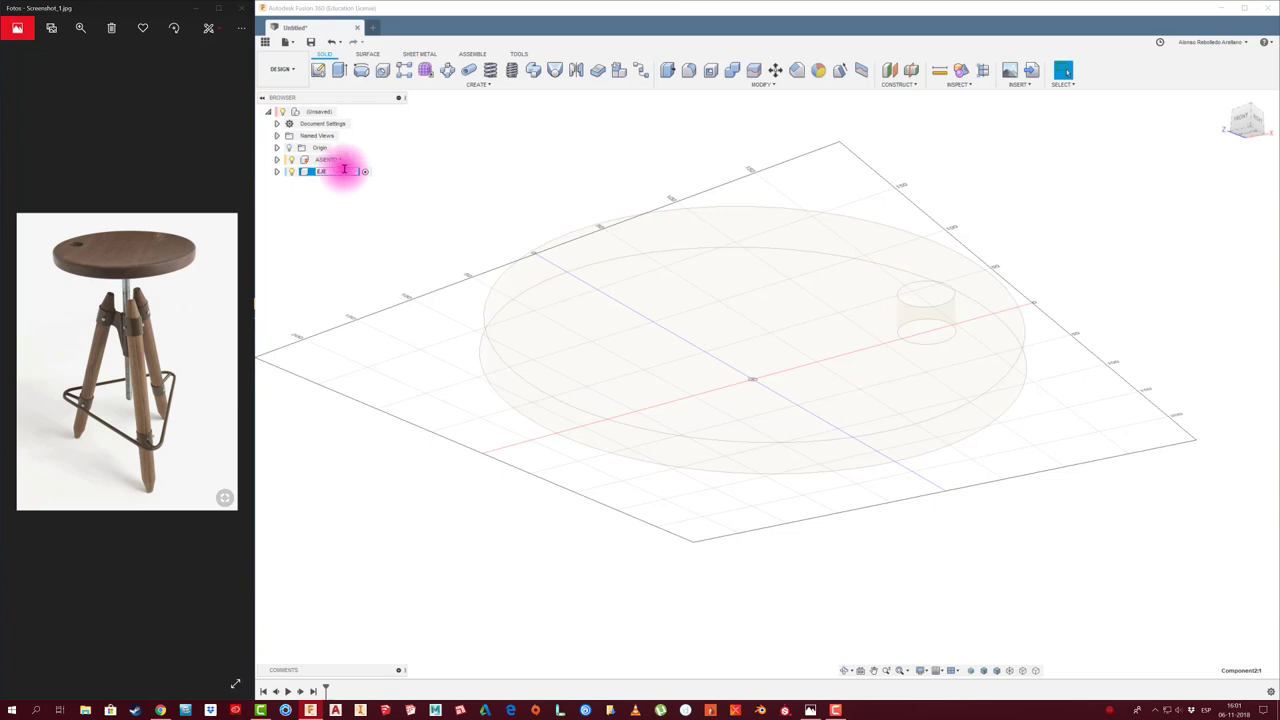
# Sketch a small circle at the centre of the seat disc's face
pyautogui.click(318, 70)
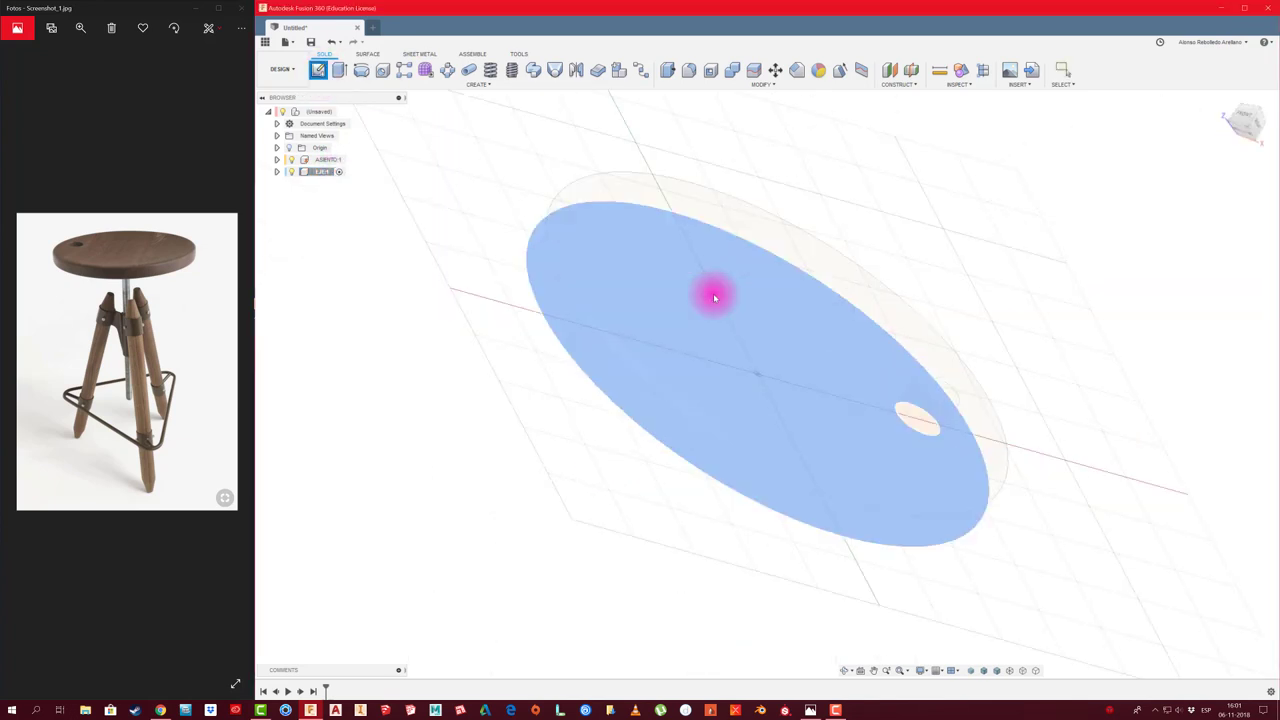
pyautogui.click(713, 295)
pyautogui.click(368, 78)
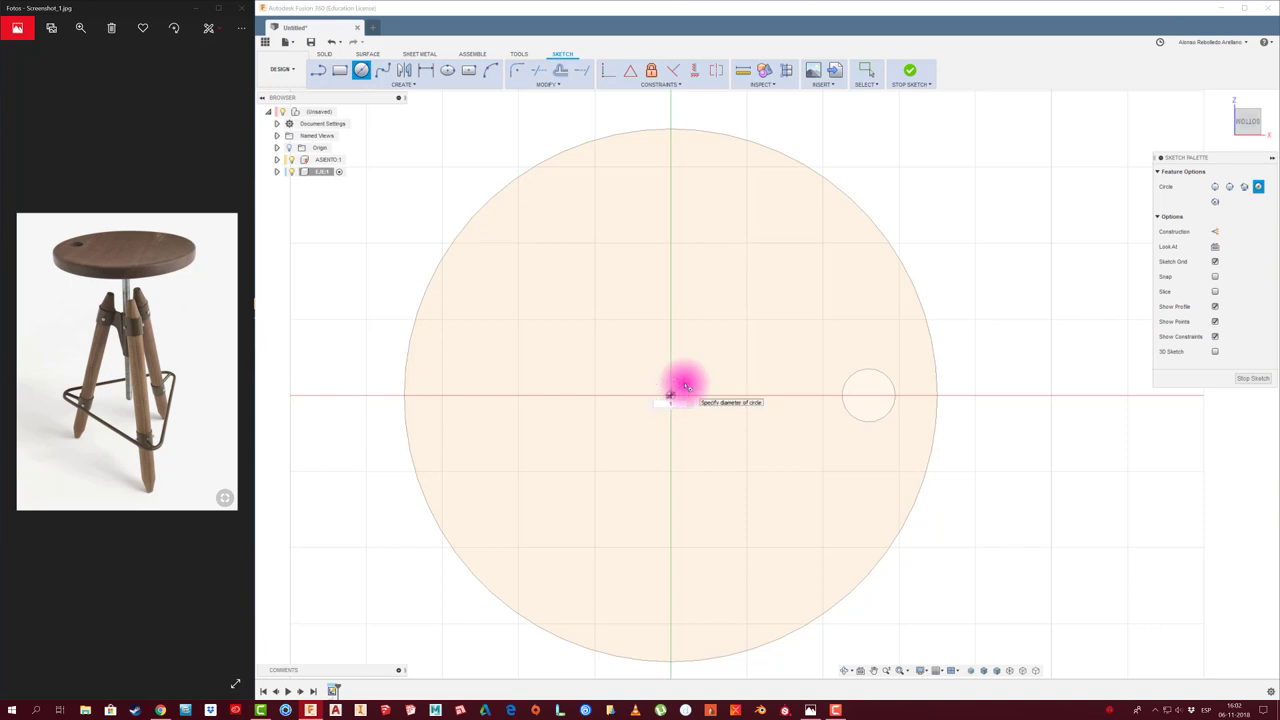
pyautogui.click(686, 386)
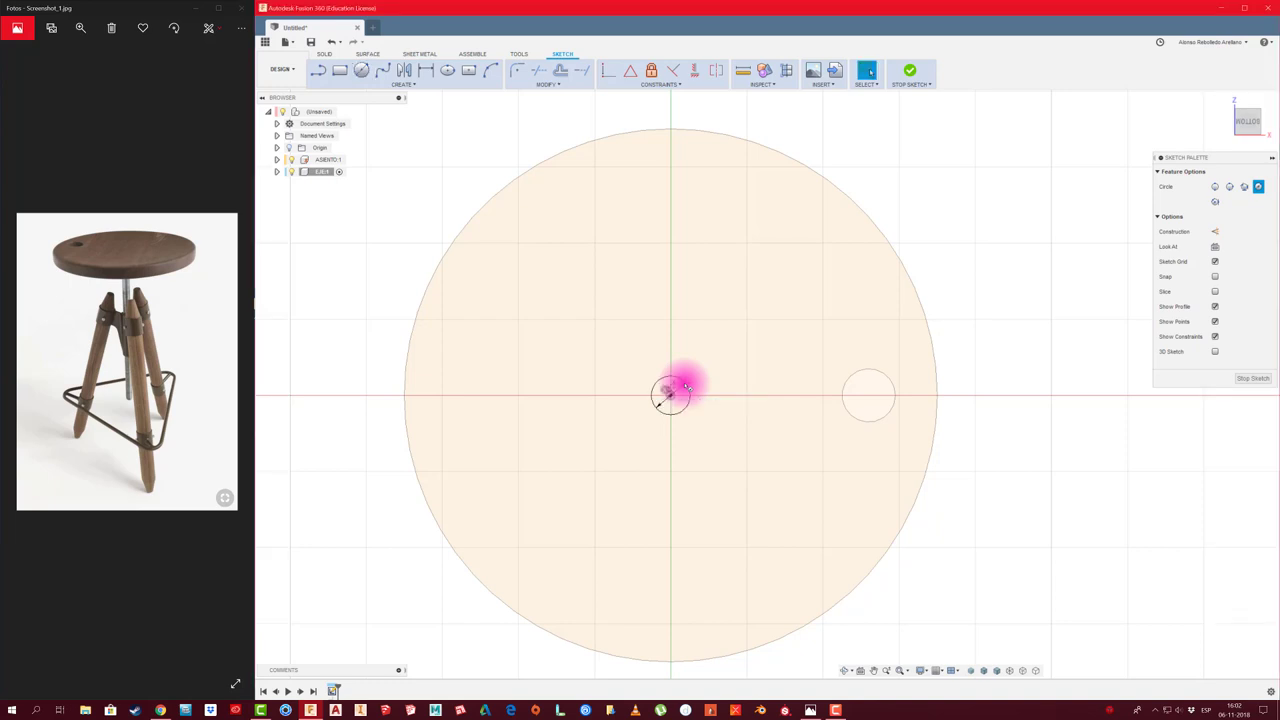
pyautogui.press('Escape')
# Extrude the centre circle downward 300 mm into a thin post
pyautogui.press('e')
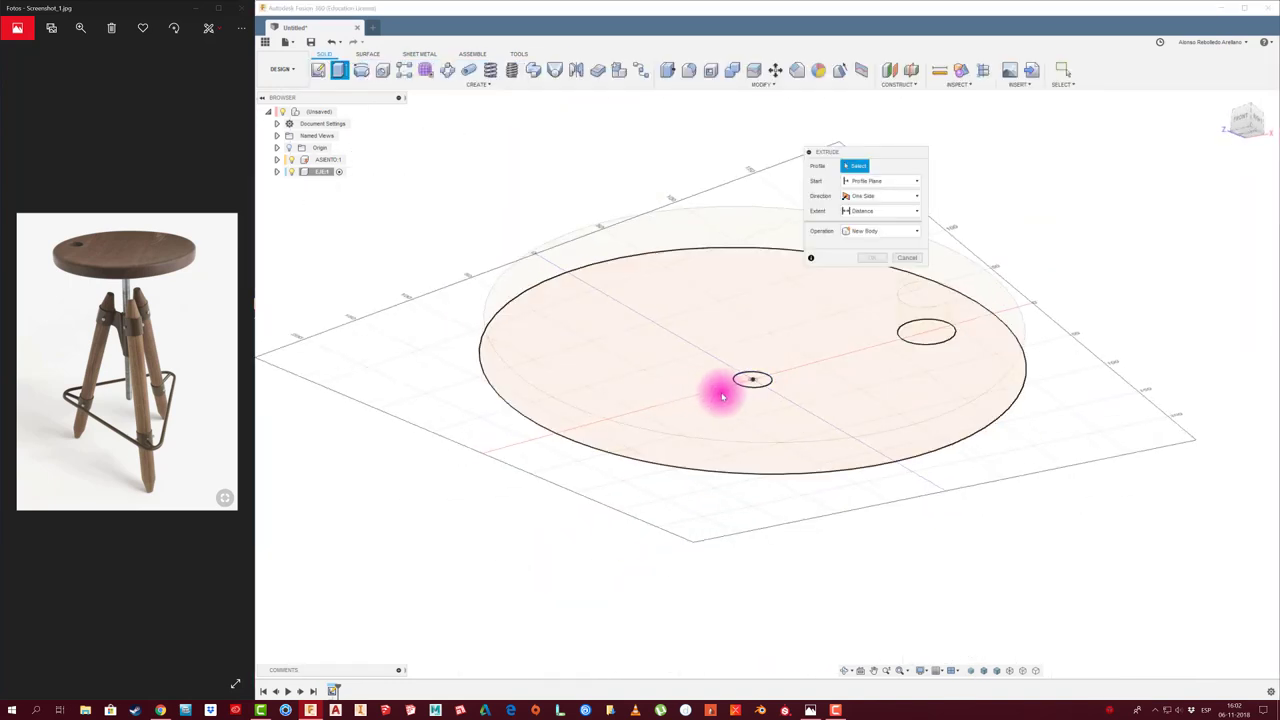
pyautogui.click(750, 379)
pyautogui.scroll(-5, 728, 395)
pyautogui.scroll(-2, 731, 400)
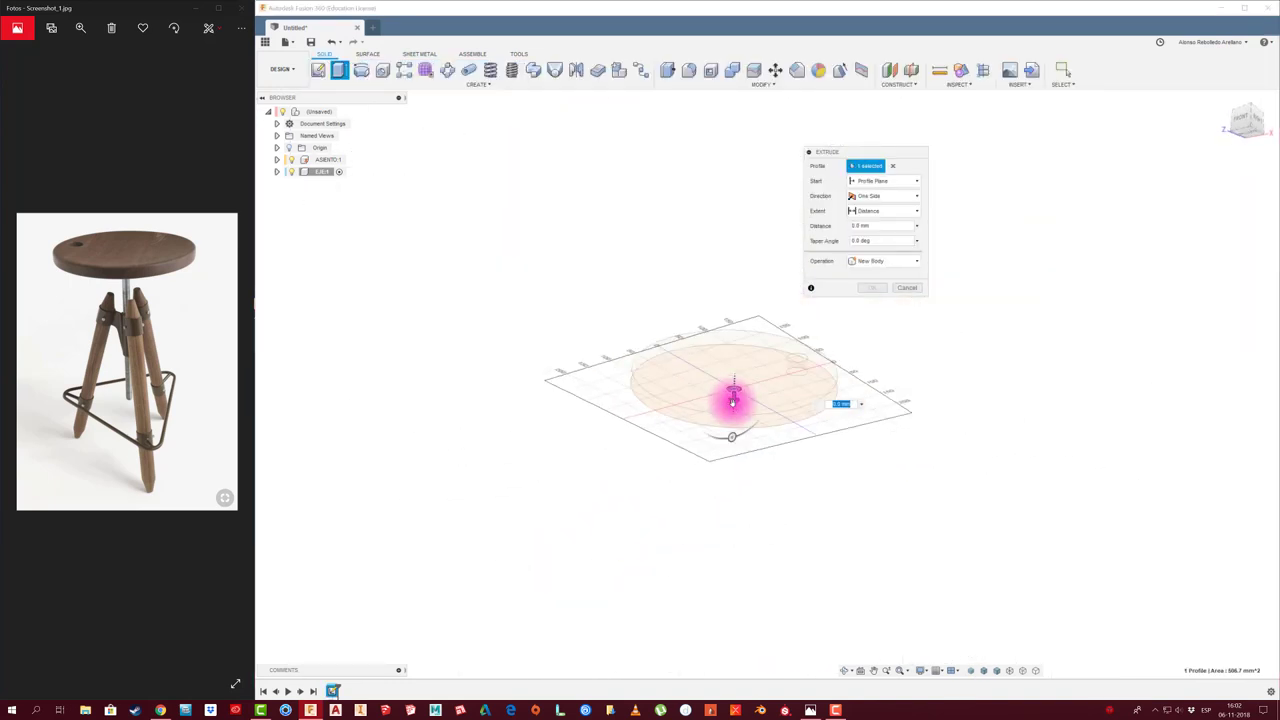
pyautogui.write('110')
pyautogui.press('Return')
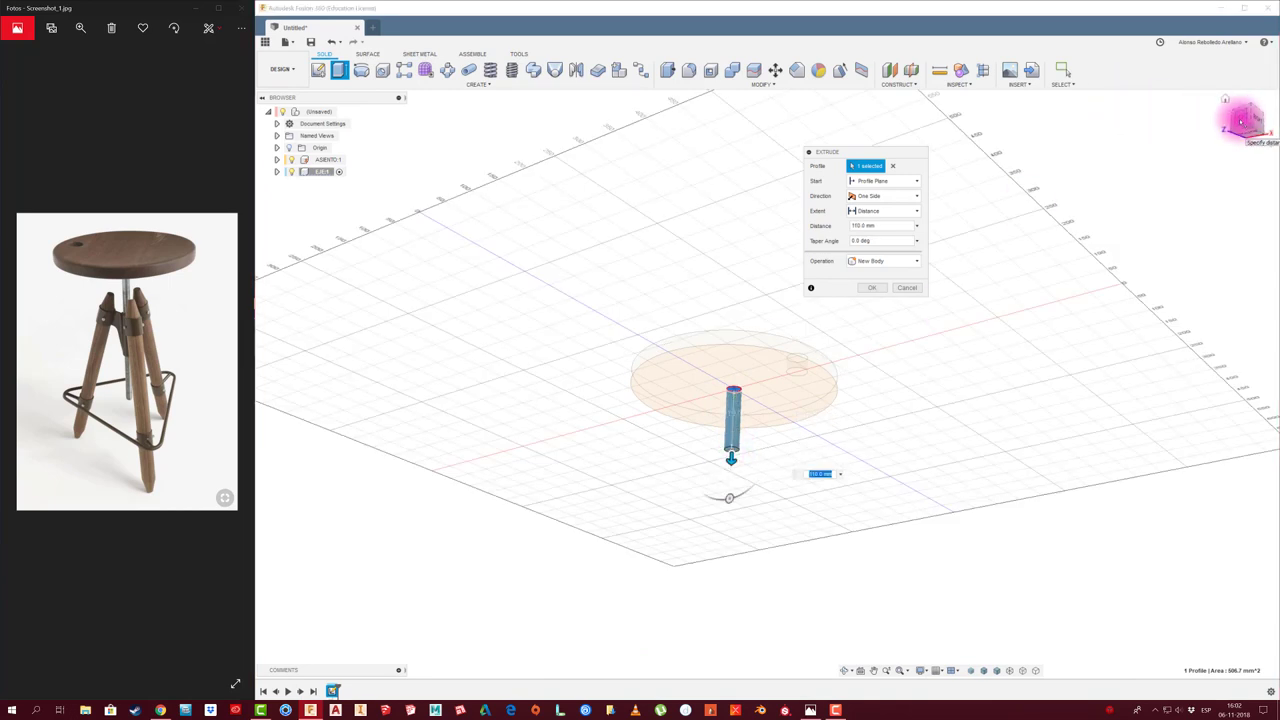
pyautogui.click(1240, 120)
pyautogui.moveTo(737, 343); pyautogui.dragTo(586, 206, button='middle')
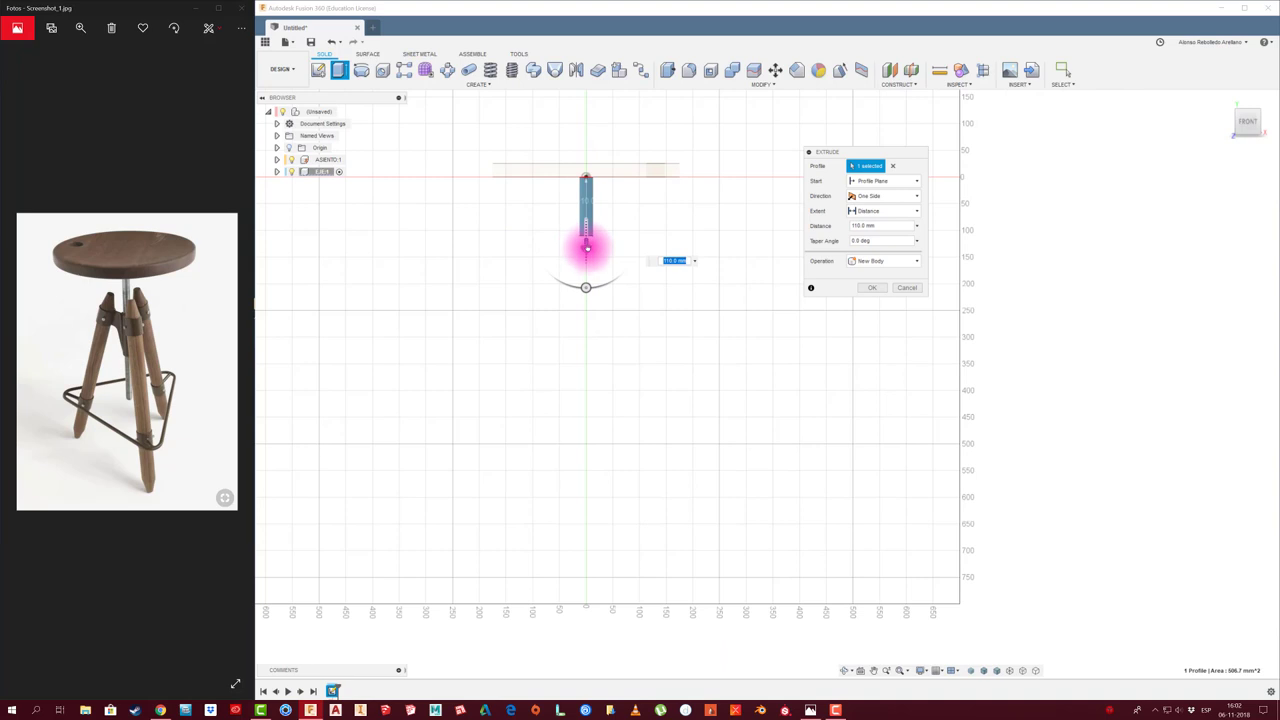
pyautogui.moveTo(586, 248); pyautogui.dragTo(588, 321)
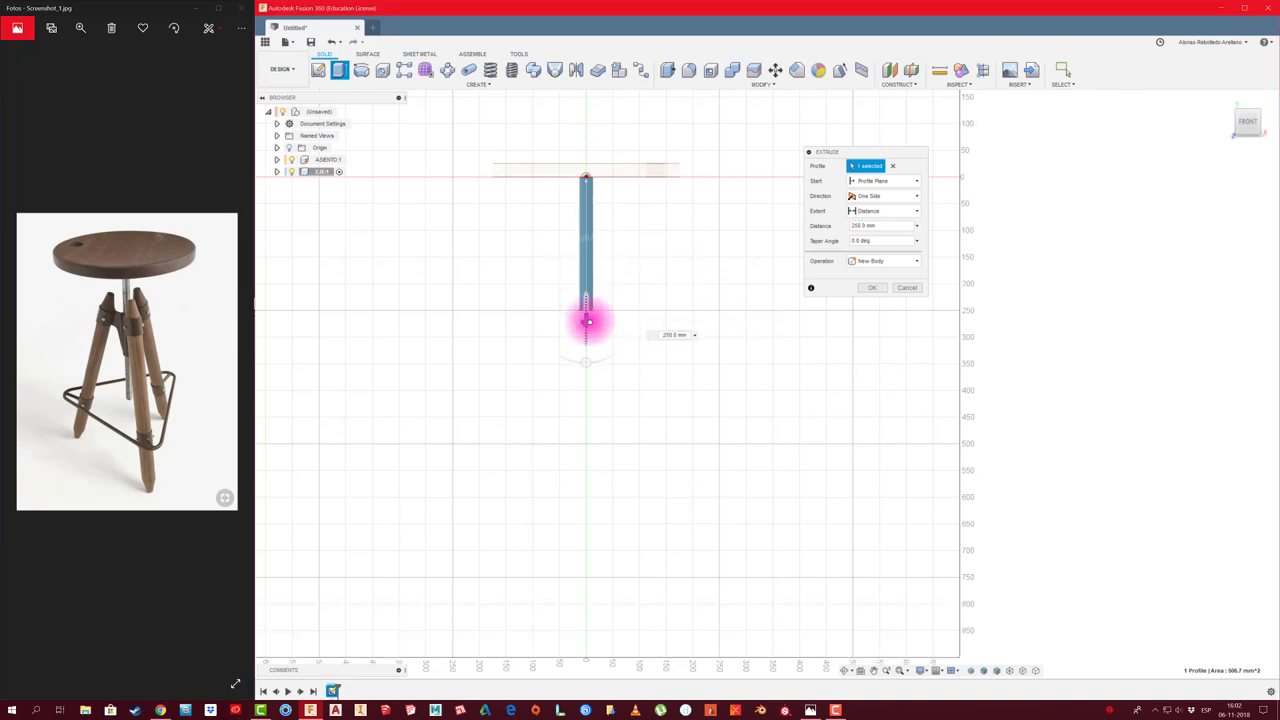
pyautogui.click(646, 326)
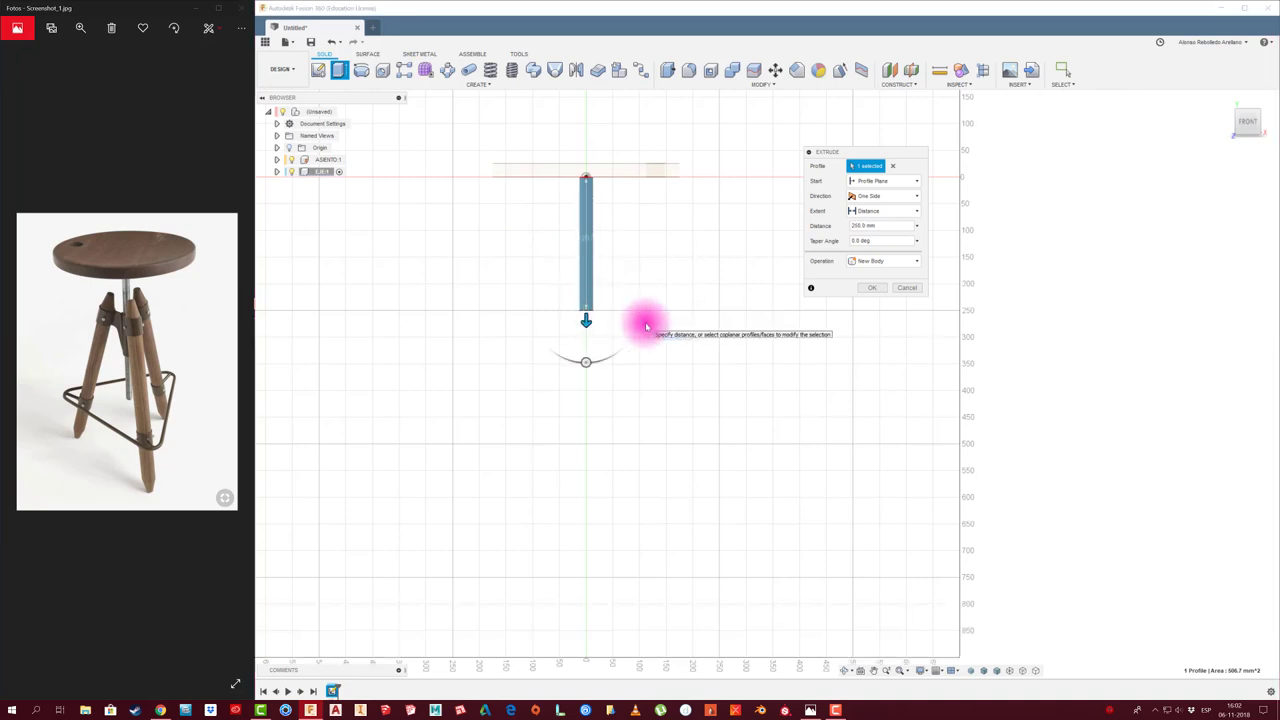
pyautogui.write('300')
pyautogui.click(871, 287)
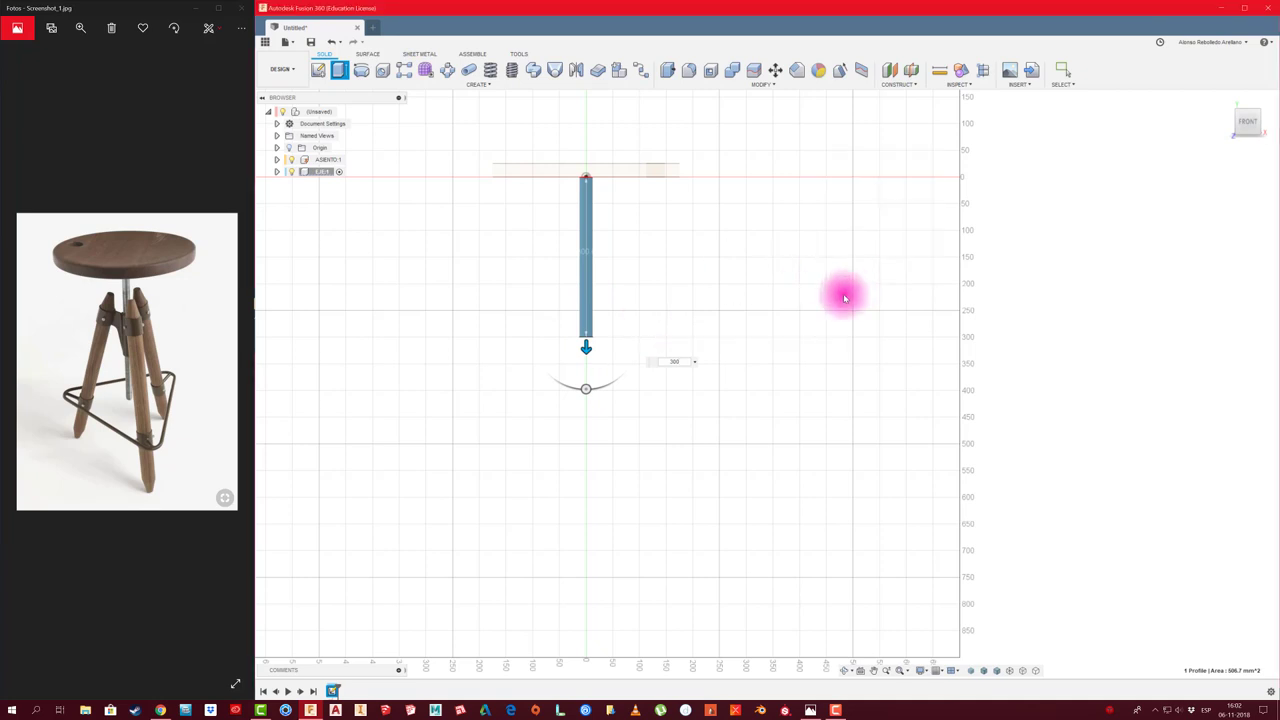
# Reactivate the root component and drag the post out from under the seat disc
pyautogui.click(343, 111)
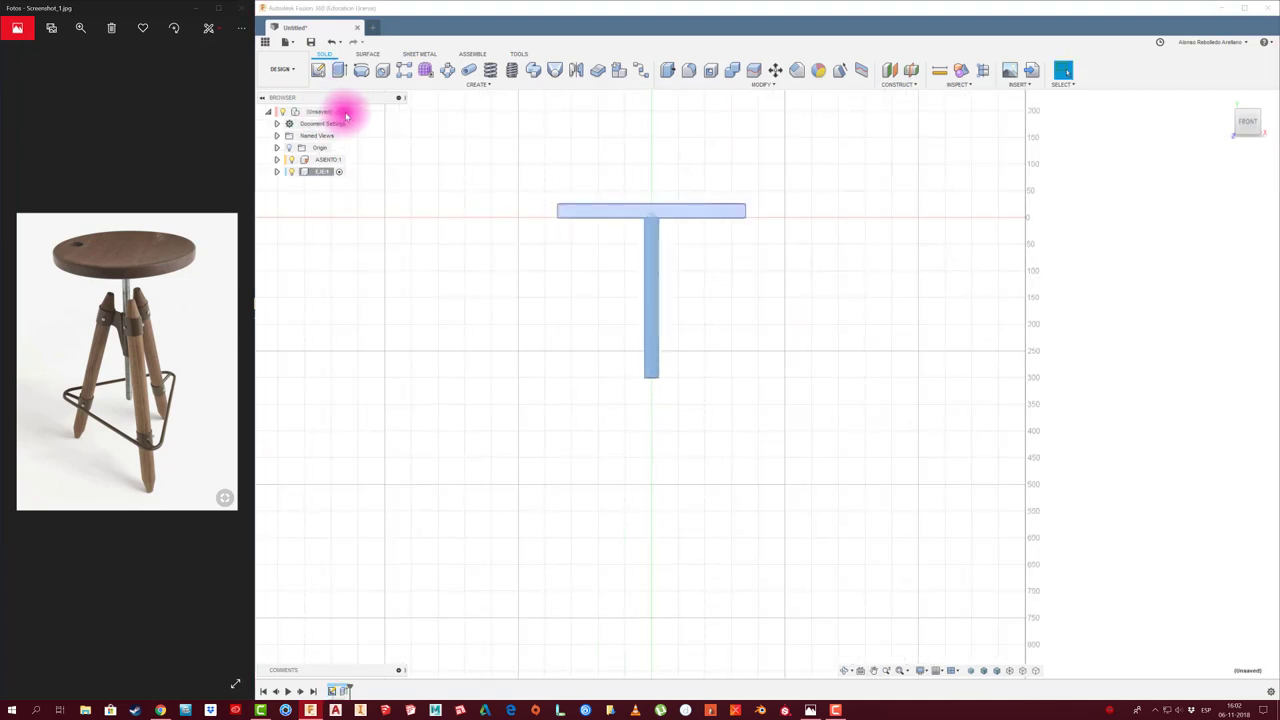
pyautogui.moveTo(466, 199)
pyautogui.keyDown('shift'); pyautogui.mouseDown(button='middle')
pyautogui.moveTo(543, 314)
pyautogui.moveTo(337, 277)
pyautogui.mouseUp(button='middle'); pyautogui.keyUp('shift')
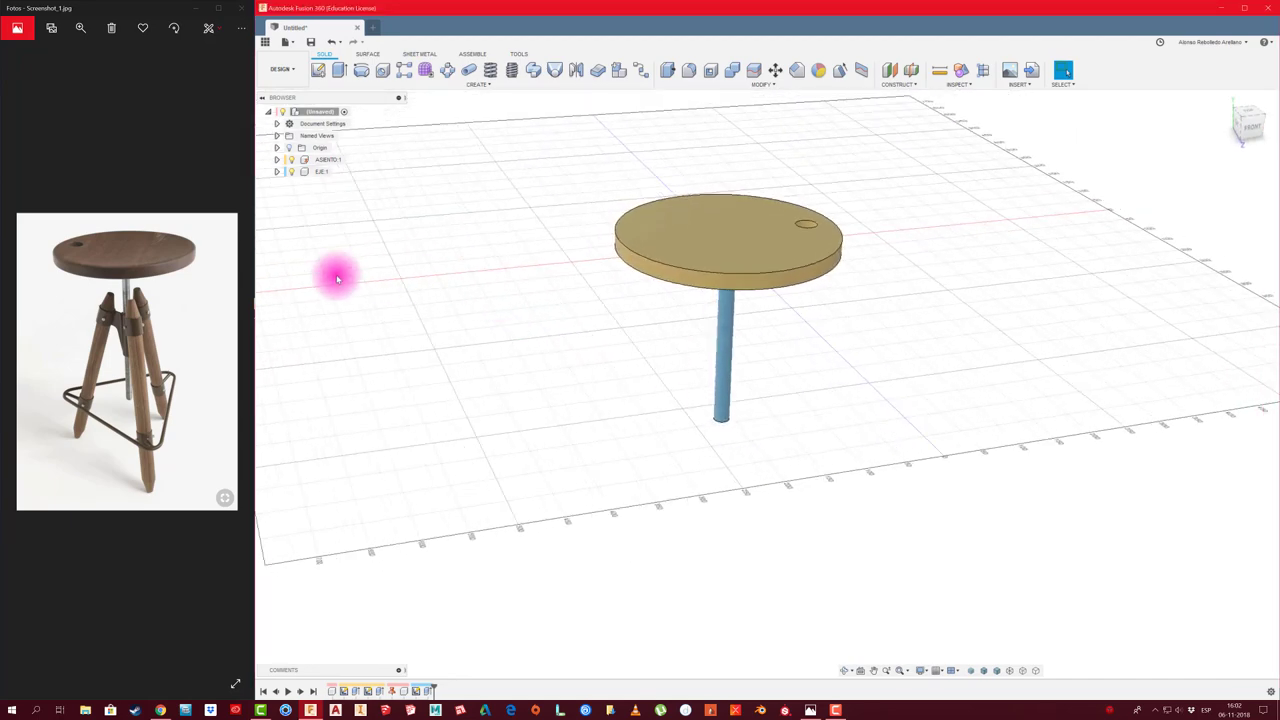
pyautogui.moveTo(478, 292)
pyautogui.keyDown('shift'); pyautogui.mouseDown(button='middle')
pyautogui.moveTo(654, 317)
pyautogui.moveTo(730, 355)
pyautogui.mouseUp(button='middle'); pyautogui.keyUp('shift')
pyautogui.moveTo(730, 355); pyautogui.dragTo(857, 266)
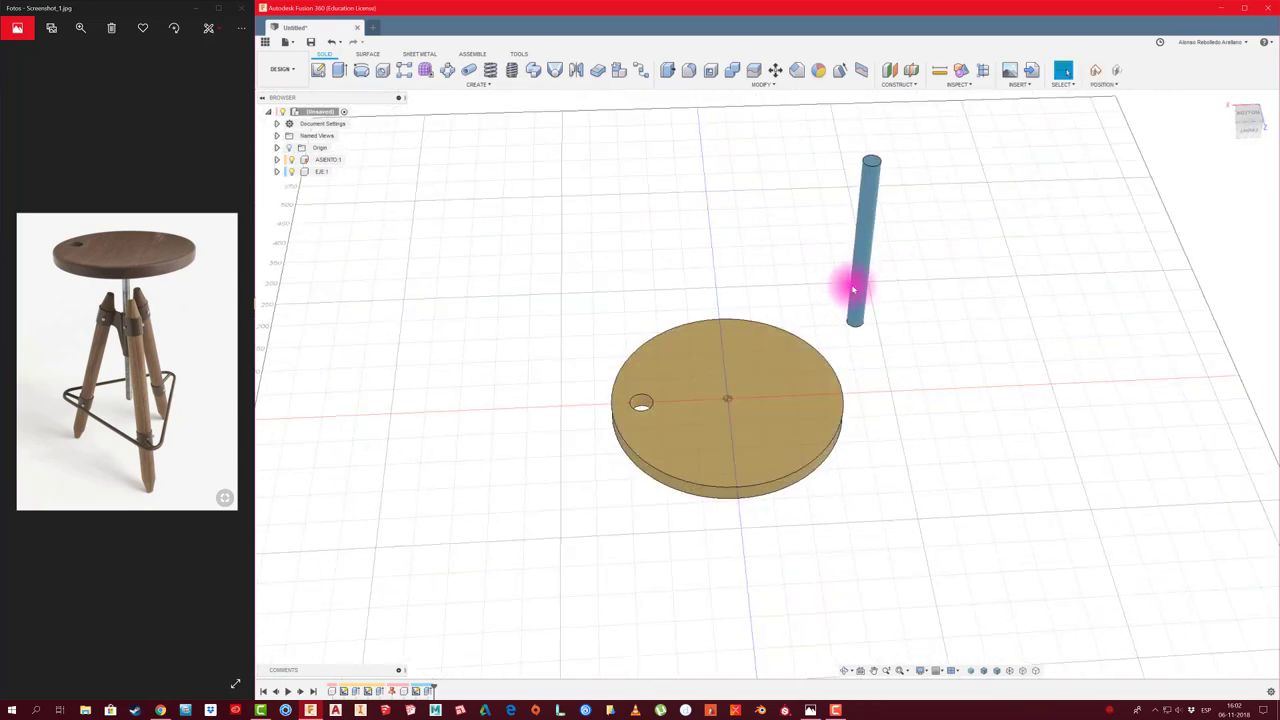
pyautogui.moveTo(730, 305); pyautogui.dragTo(674, 263, button='middle')
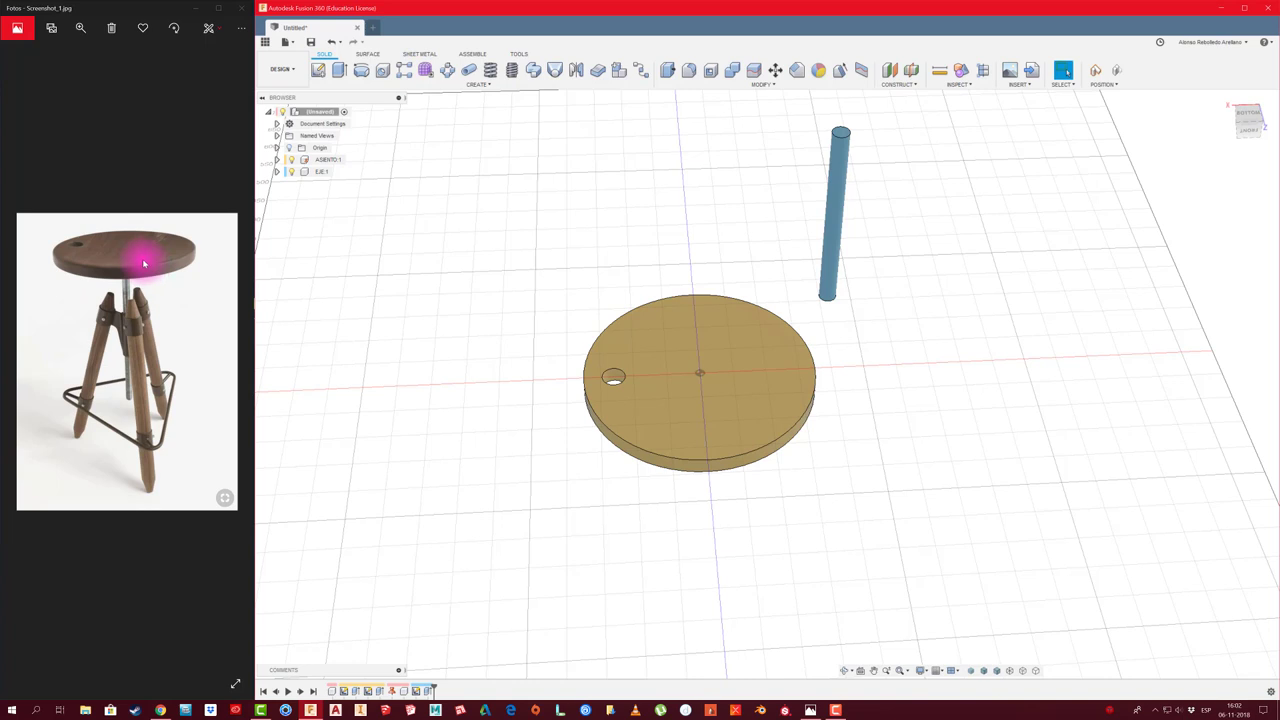
pyautogui.keyDown('shift'); pyautogui.moveTo(514, 297); pyautogui.dragTo(534, 291, button='middle'); pyautogui.keyUp('shift')
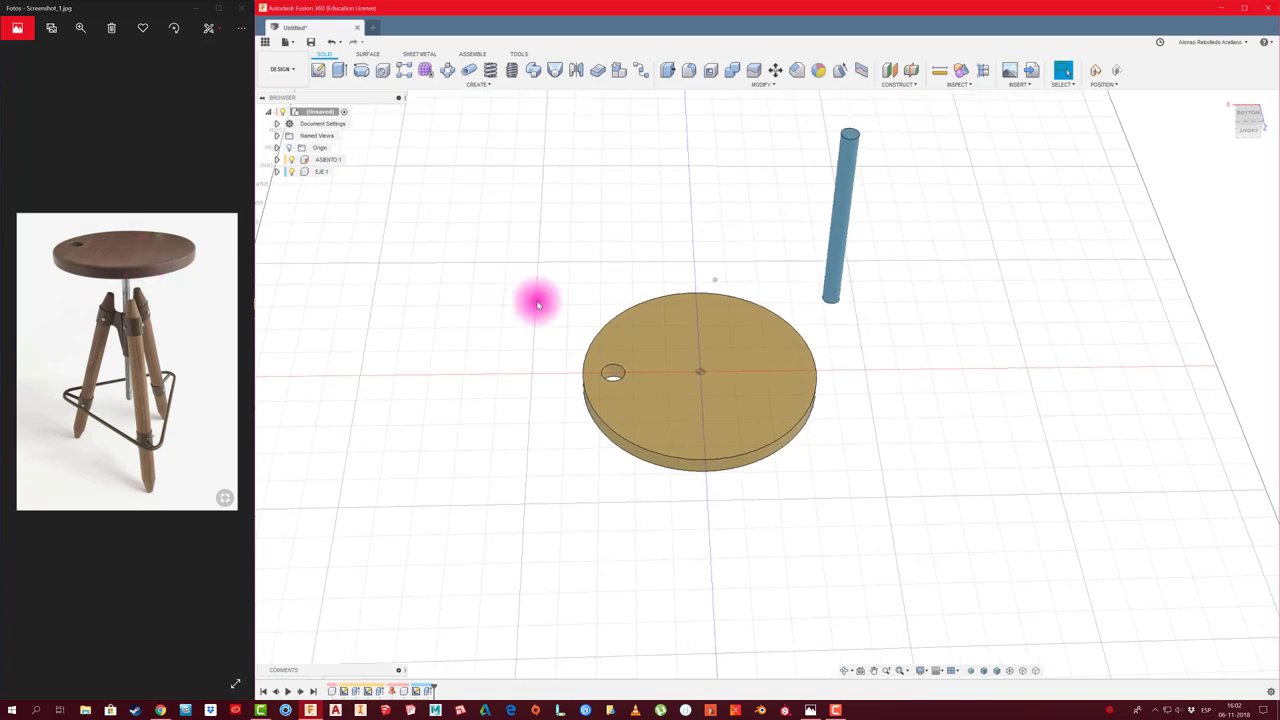
pyautogui.scroll(2, 541, 299)
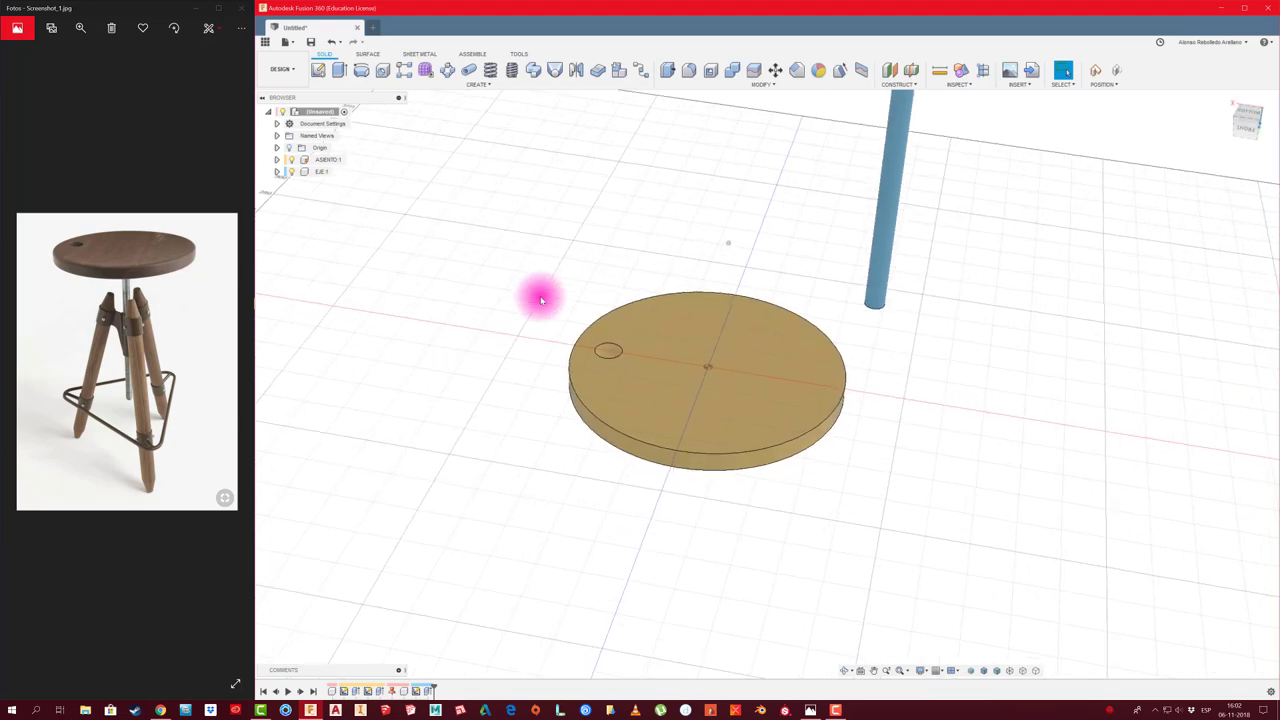
pyautogui.keyDown('shift'); pyautogui.moveTo(541, 299); pyautogui.dragTo(364, 147, button='middle'); pyautogui.keyUp('shift')
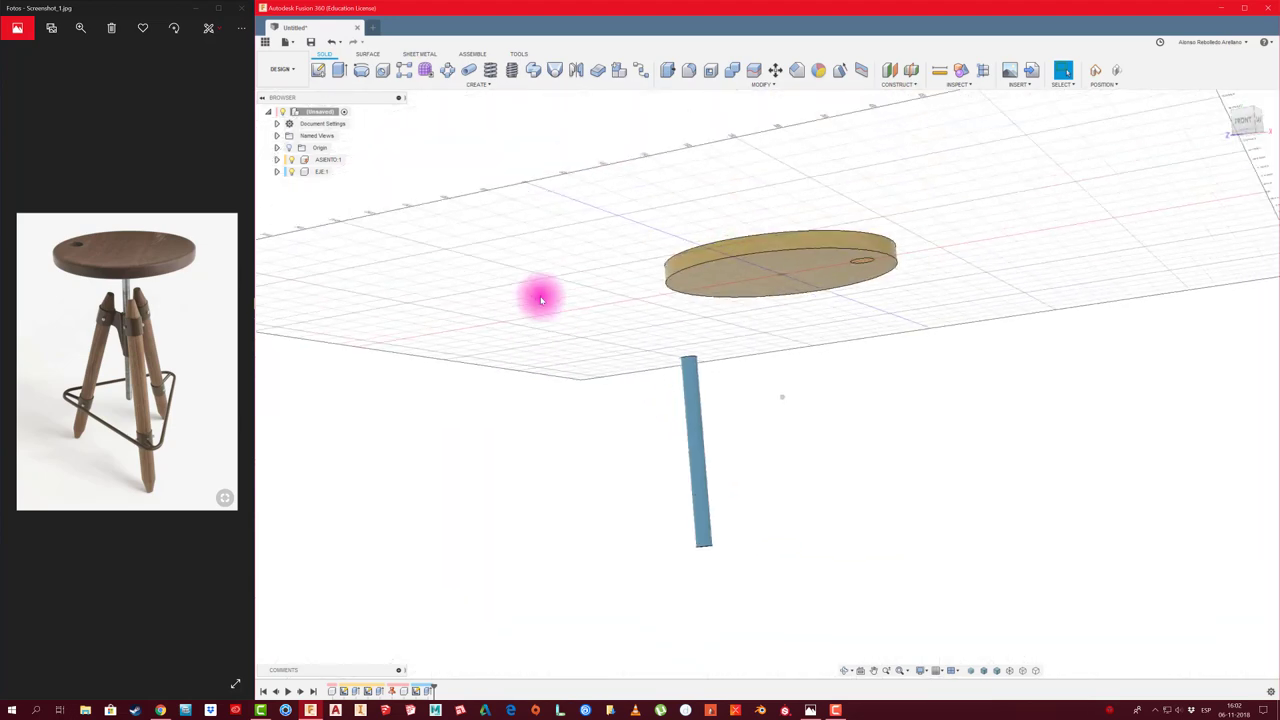
# Add a plate component and sketch a 155 mm circle centred on the seat's top face
pyautogui.rightClick(322, 112)
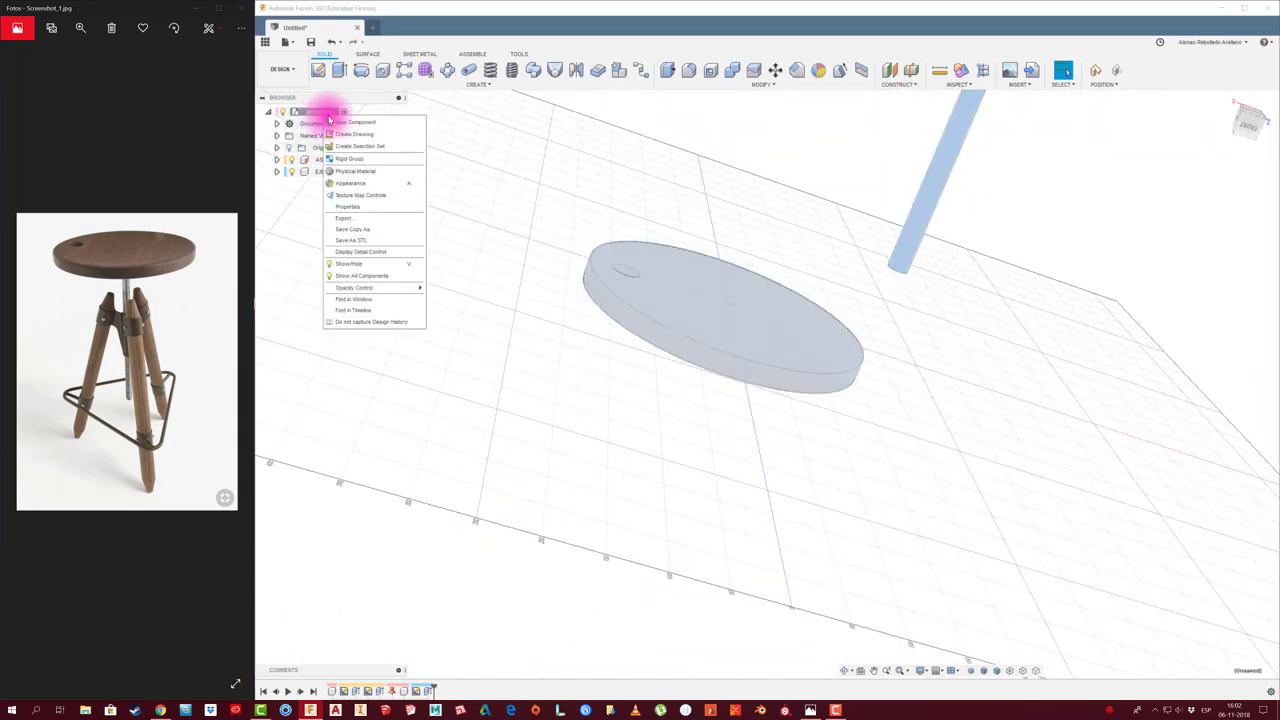
pyautogui.click(394, 148)
pyautogui.click(668, 293)
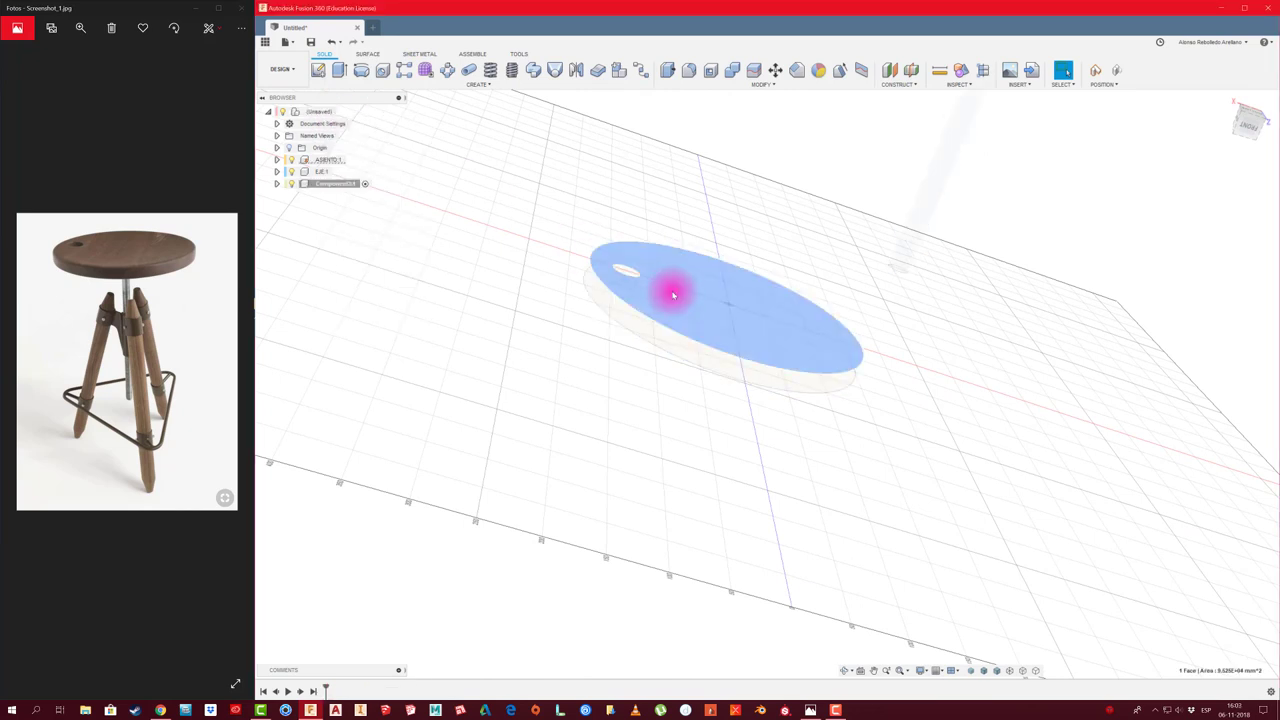
pyautogui.click(320, 68)
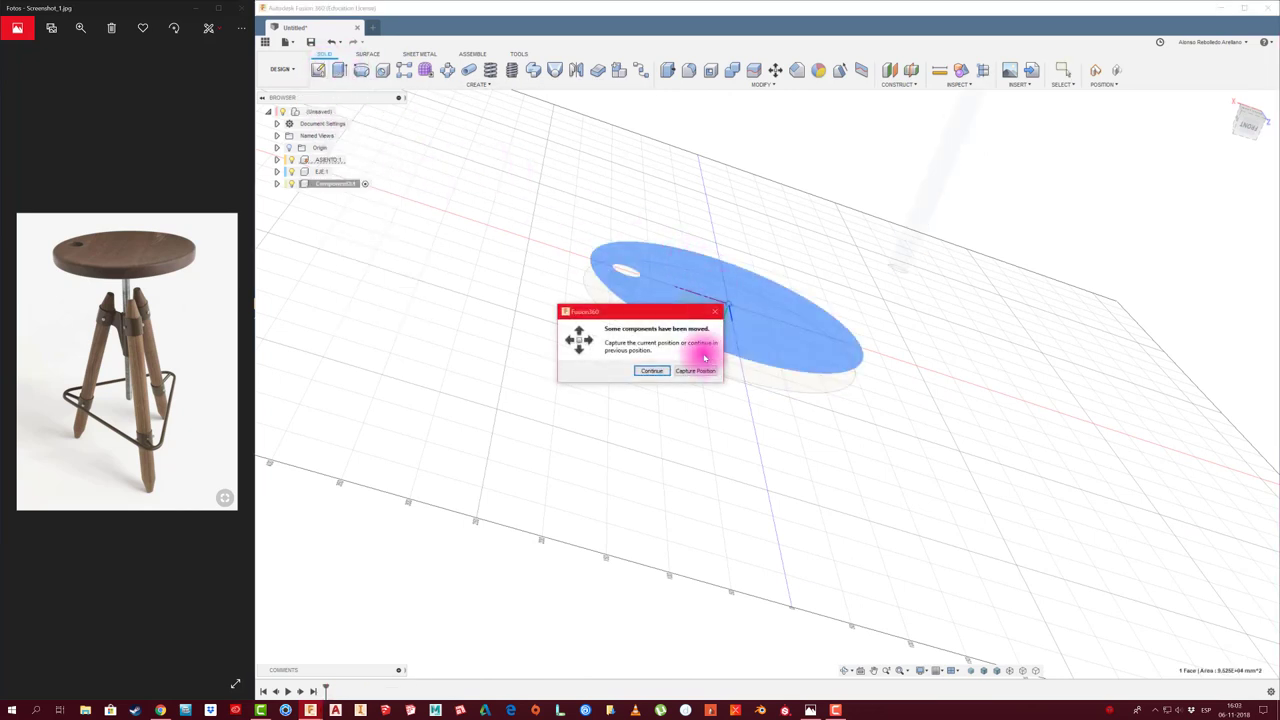
pyautogui.click(700, 370)
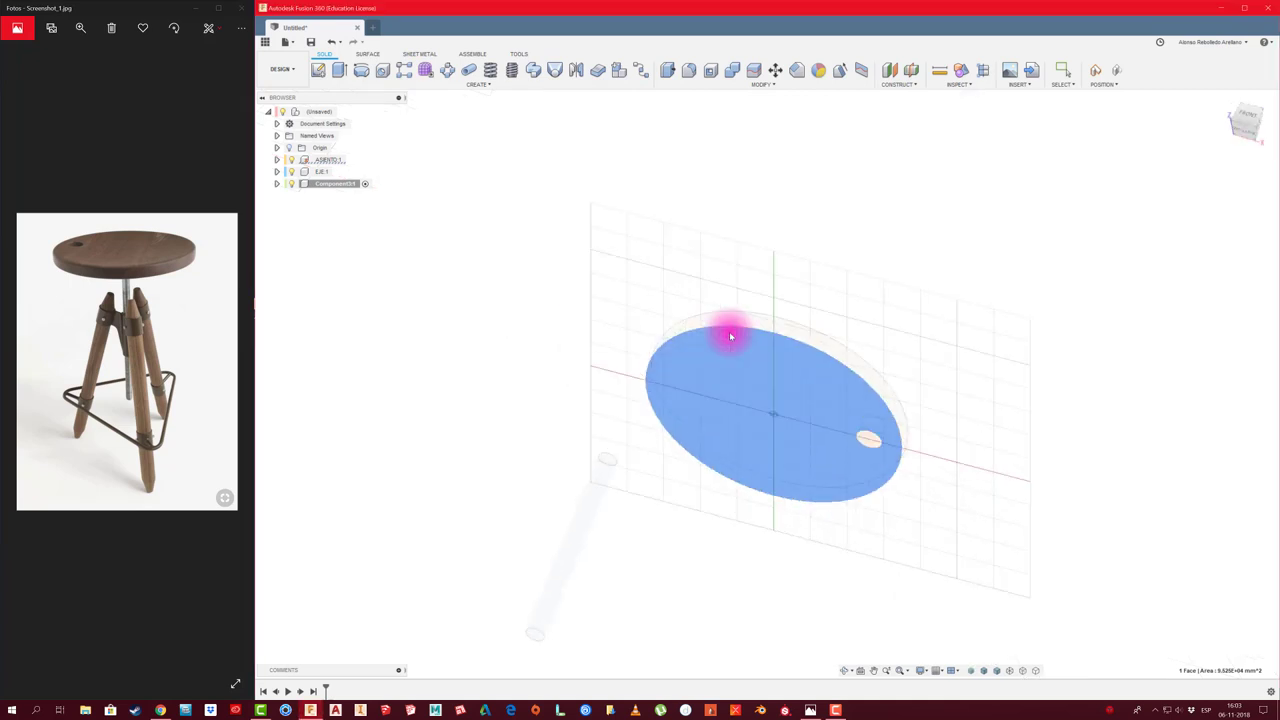
pyautogui.click(361, 69)
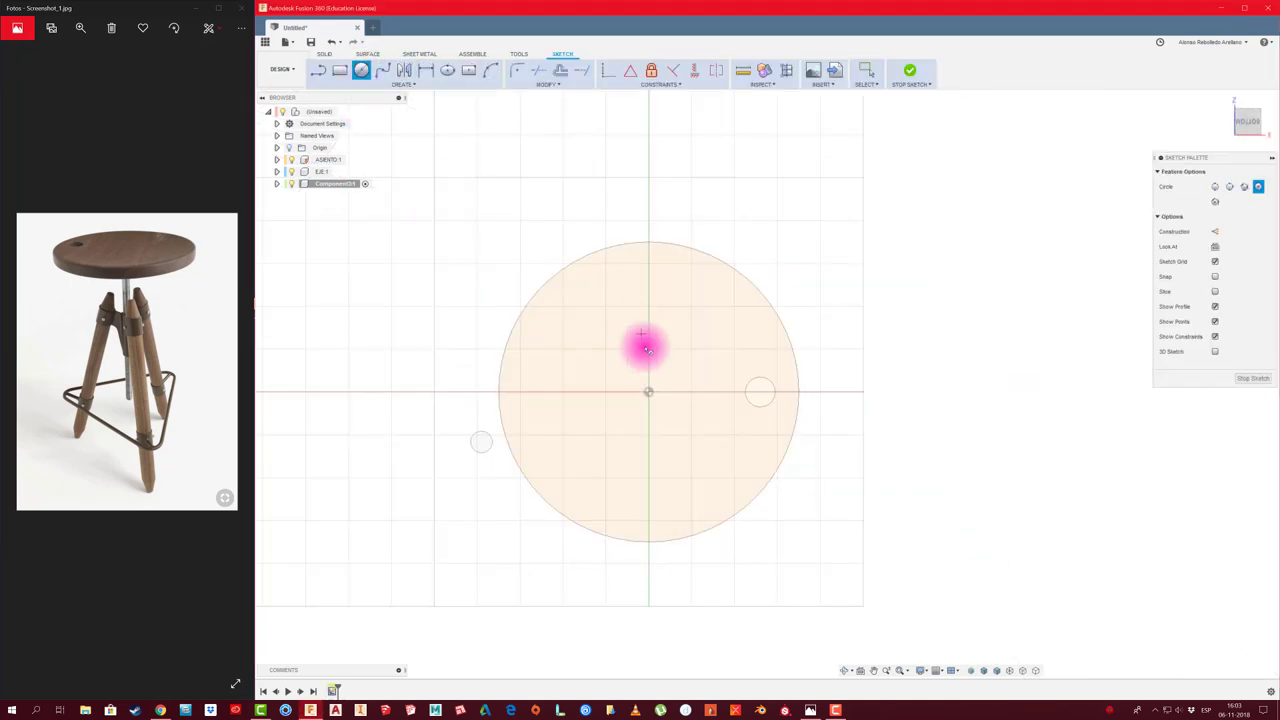
pyautogui.click(650, 397)
pyautogui.write('155')
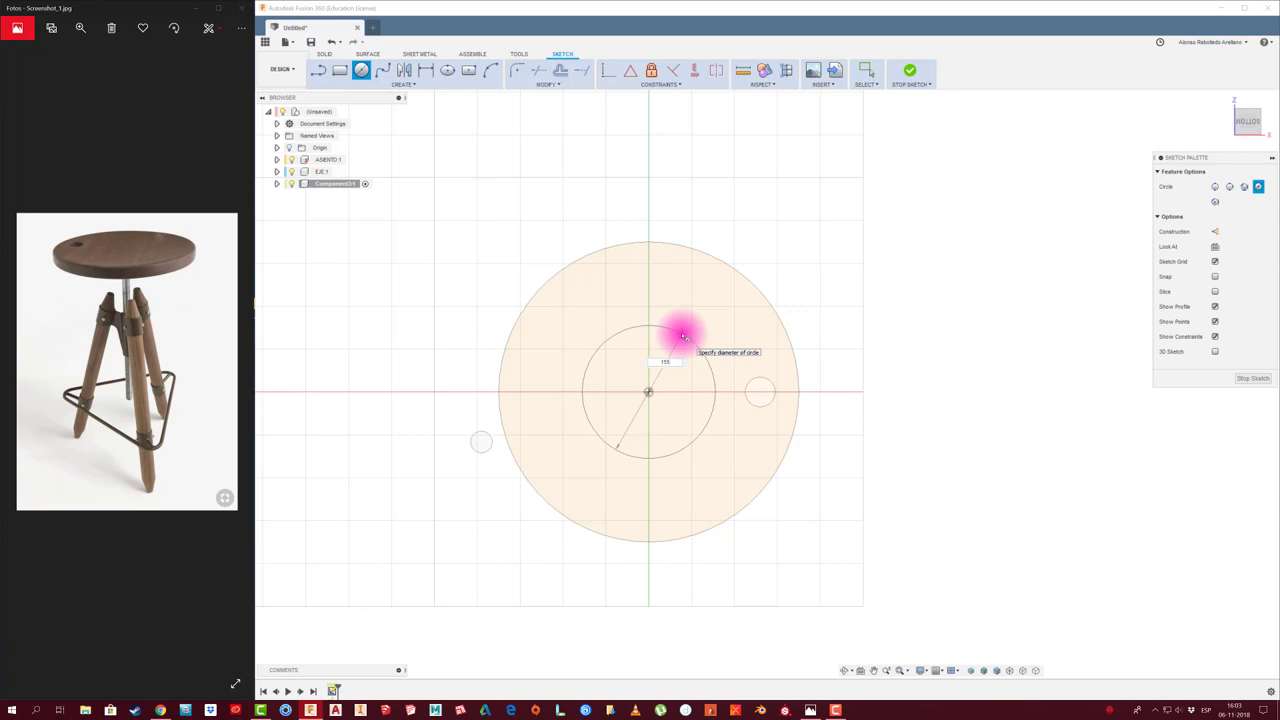
pyautogui.click(683, 337)
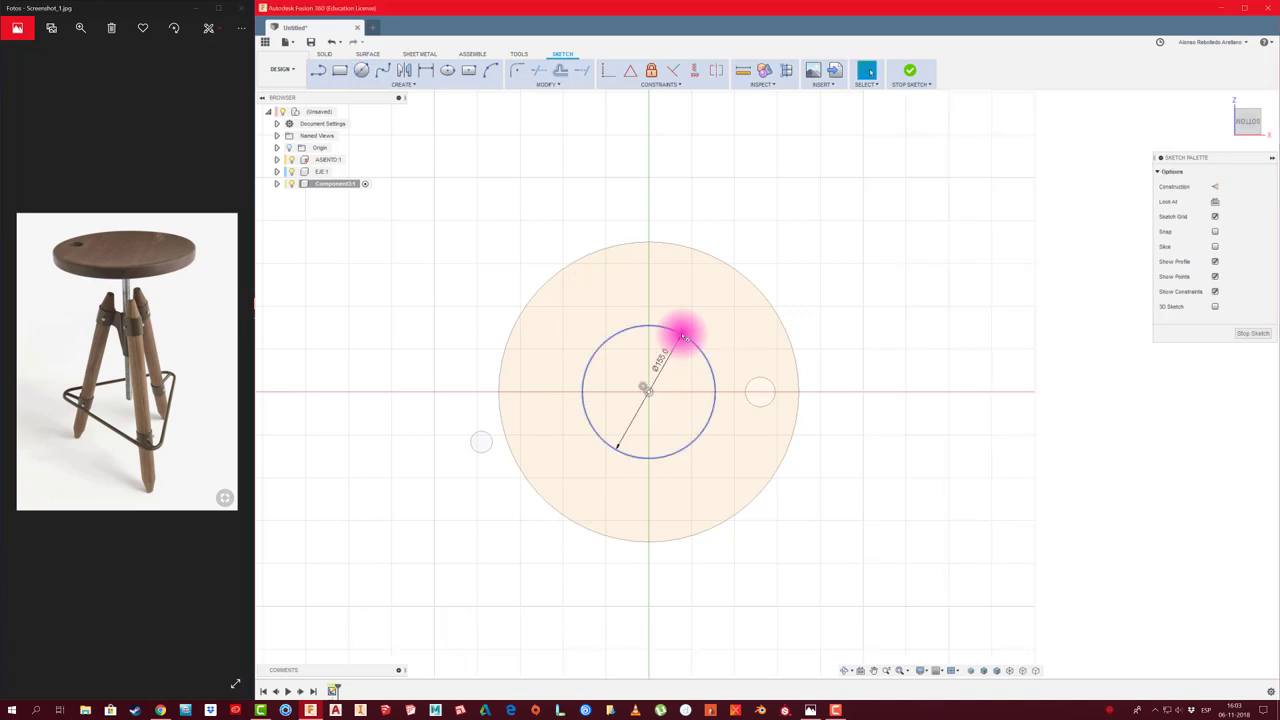
# Extrude the 155 mm circle into a thin plate with a distance of 1
pyautogui.press('e')
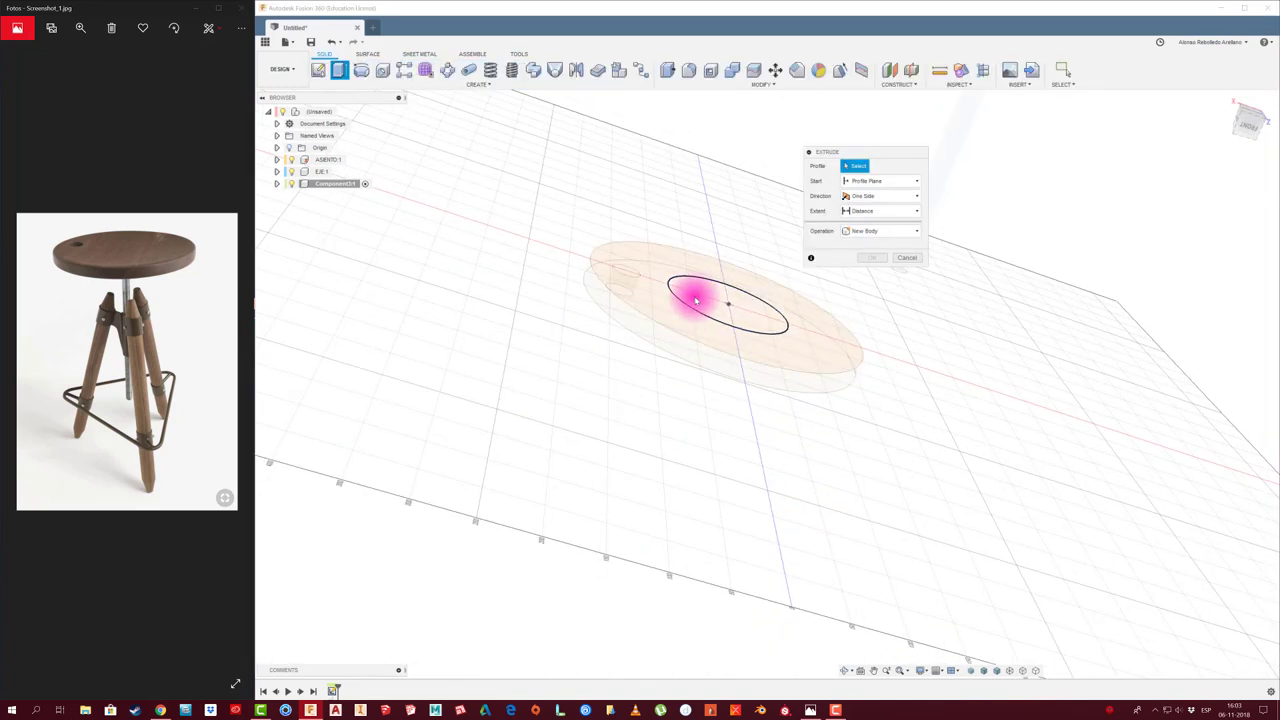
pyautogui.click(697, 300)
pyautogui.moveTo(733, 296); pyautogui.dragTo(736, 291)
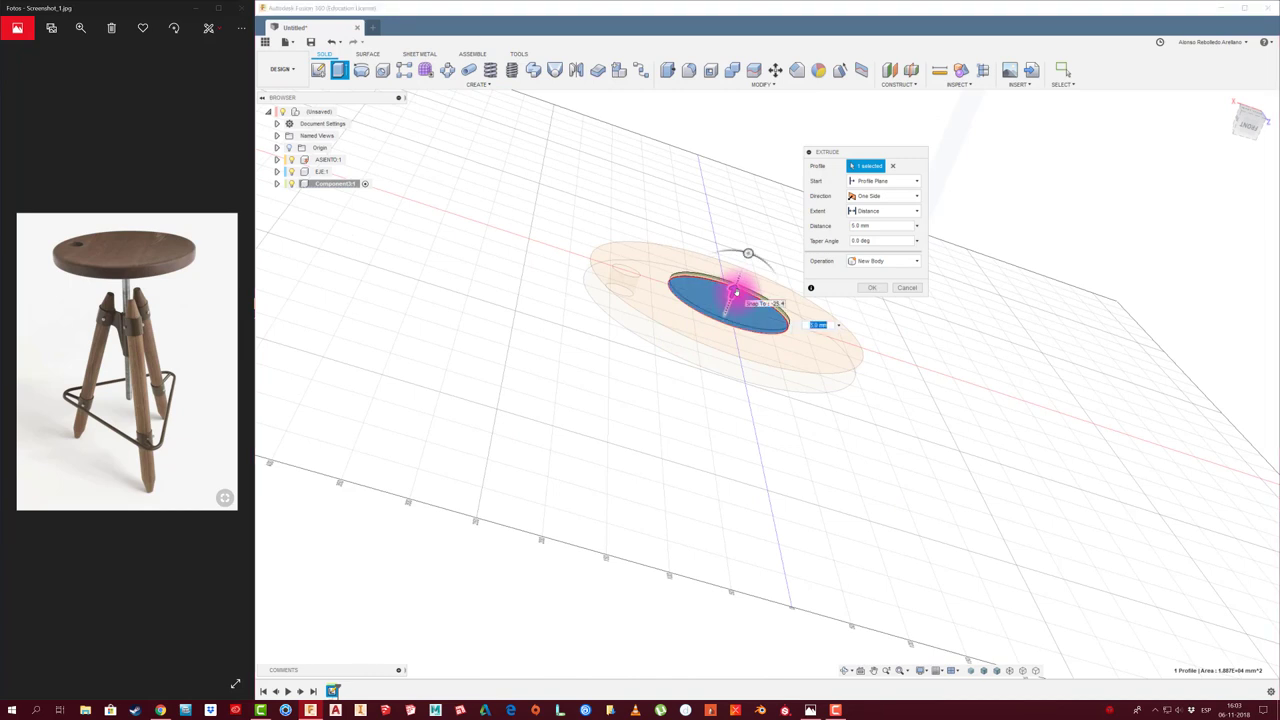
pyautogui.write('1')
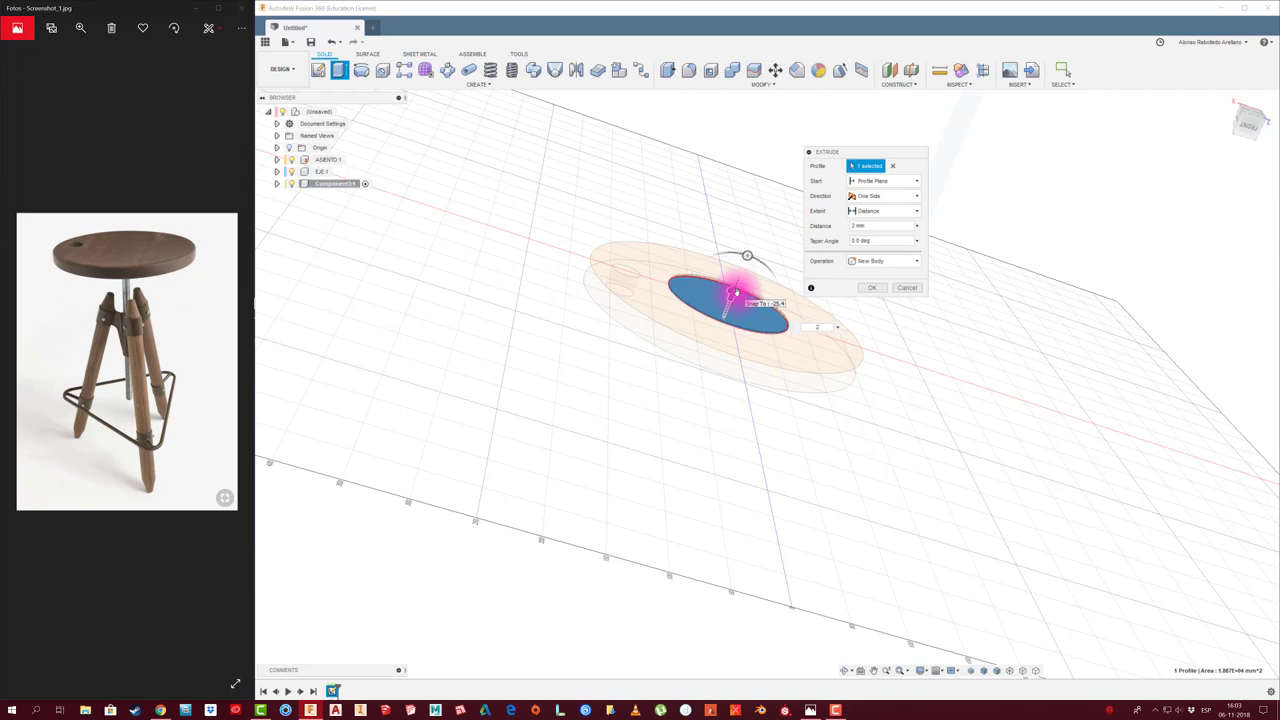
pyautogui.click(871, 287)
pyautogui.scroll(3, 795, 288)
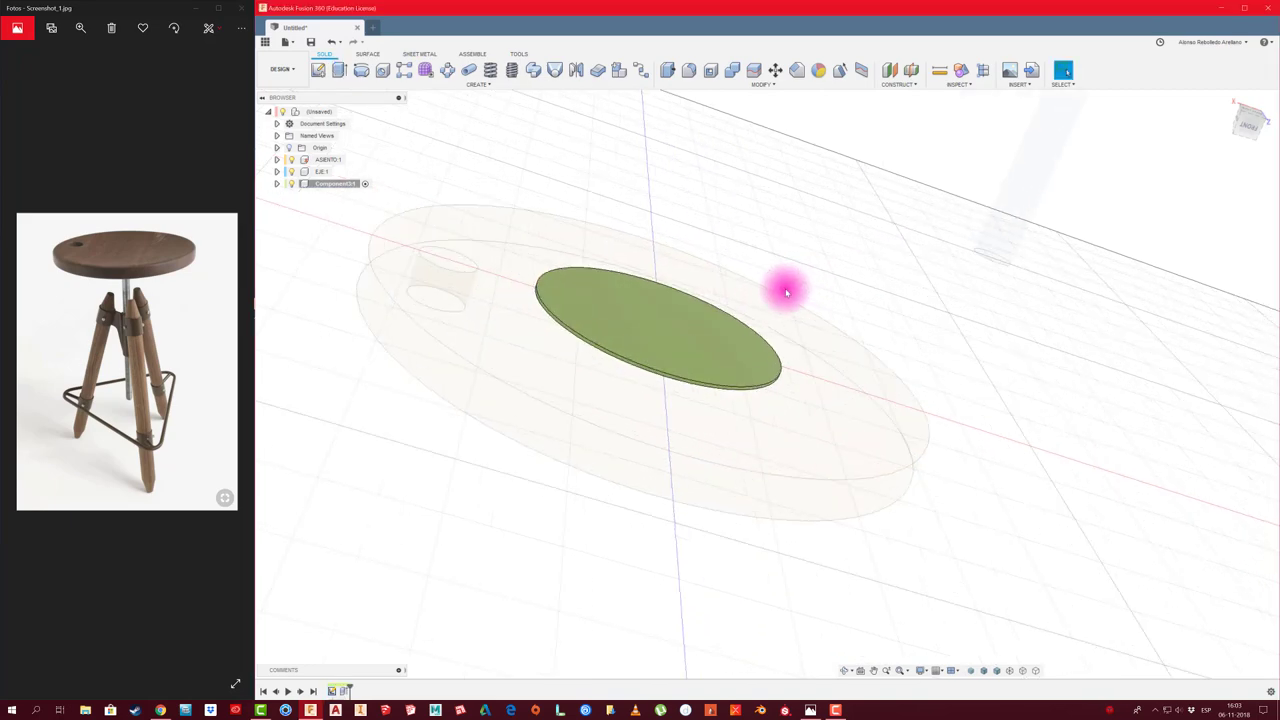
pyautogui.scroll(-3, 786, 292)
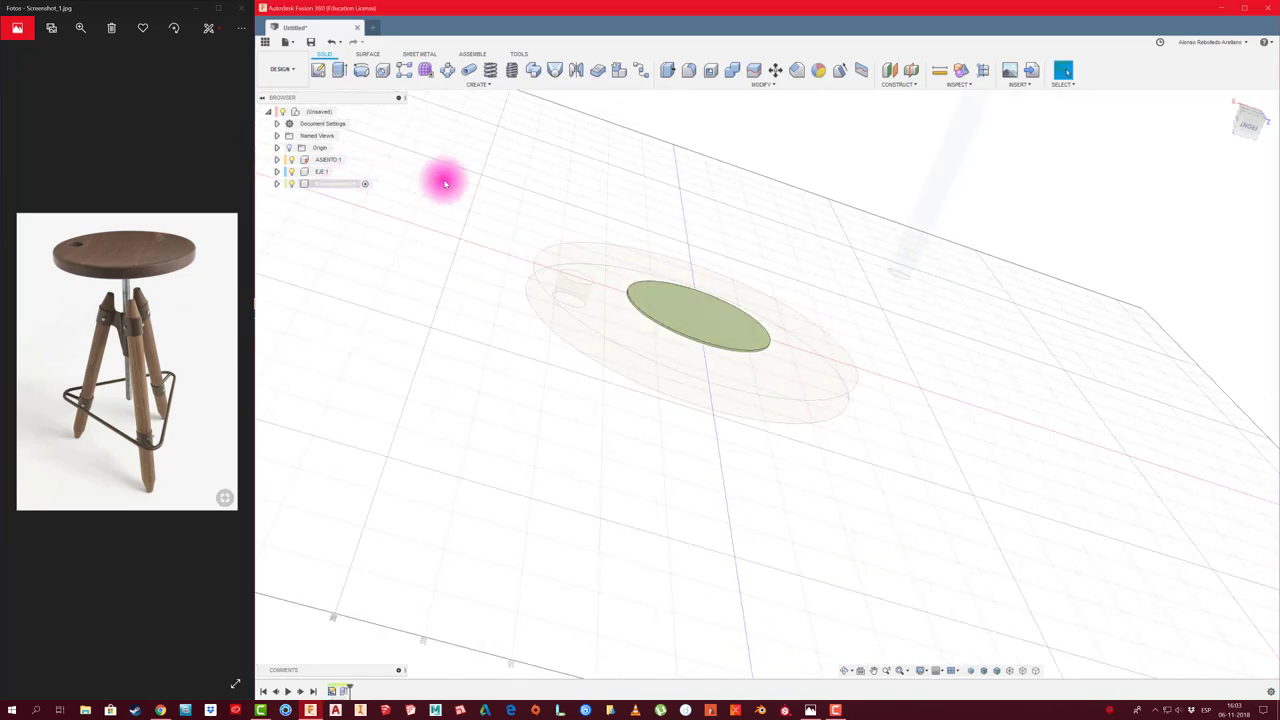
# Rename the plate component to PLETINA EJE
pyautogui.click(343, 184)
pyautogui.write('PLETINA')
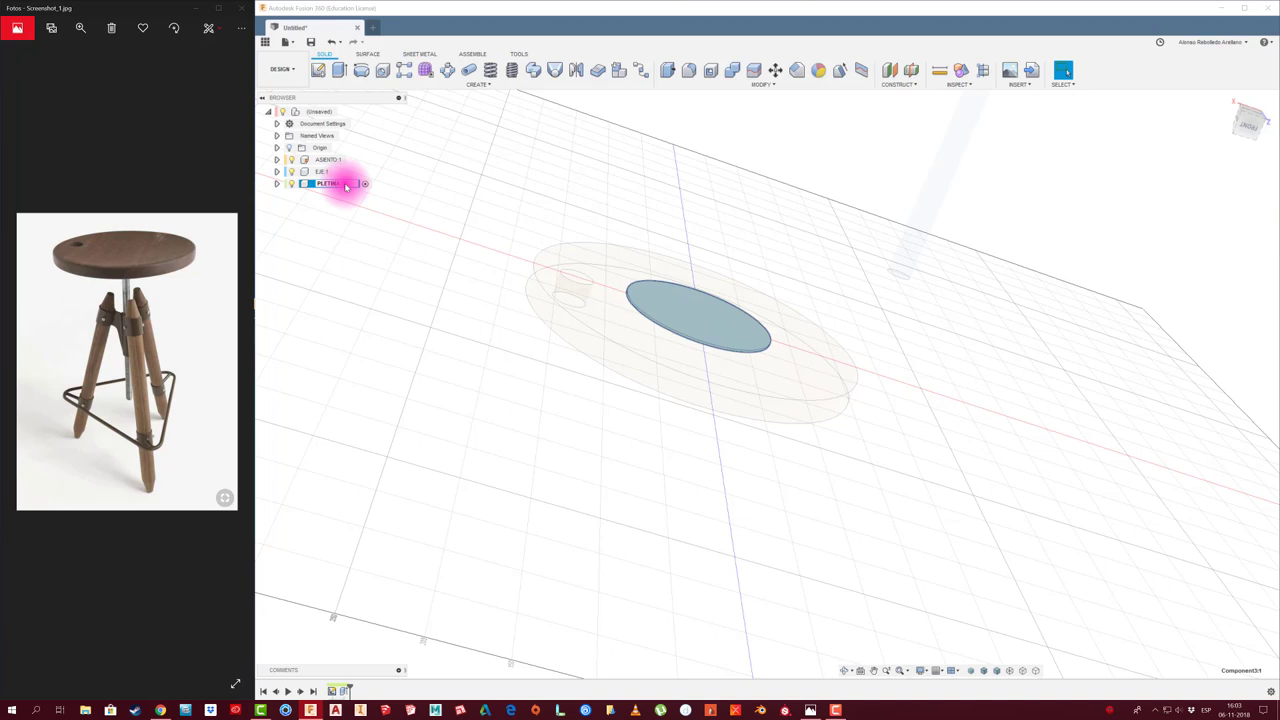
pyautogui.write(' EJE 1')
pyautogui.press('Return')
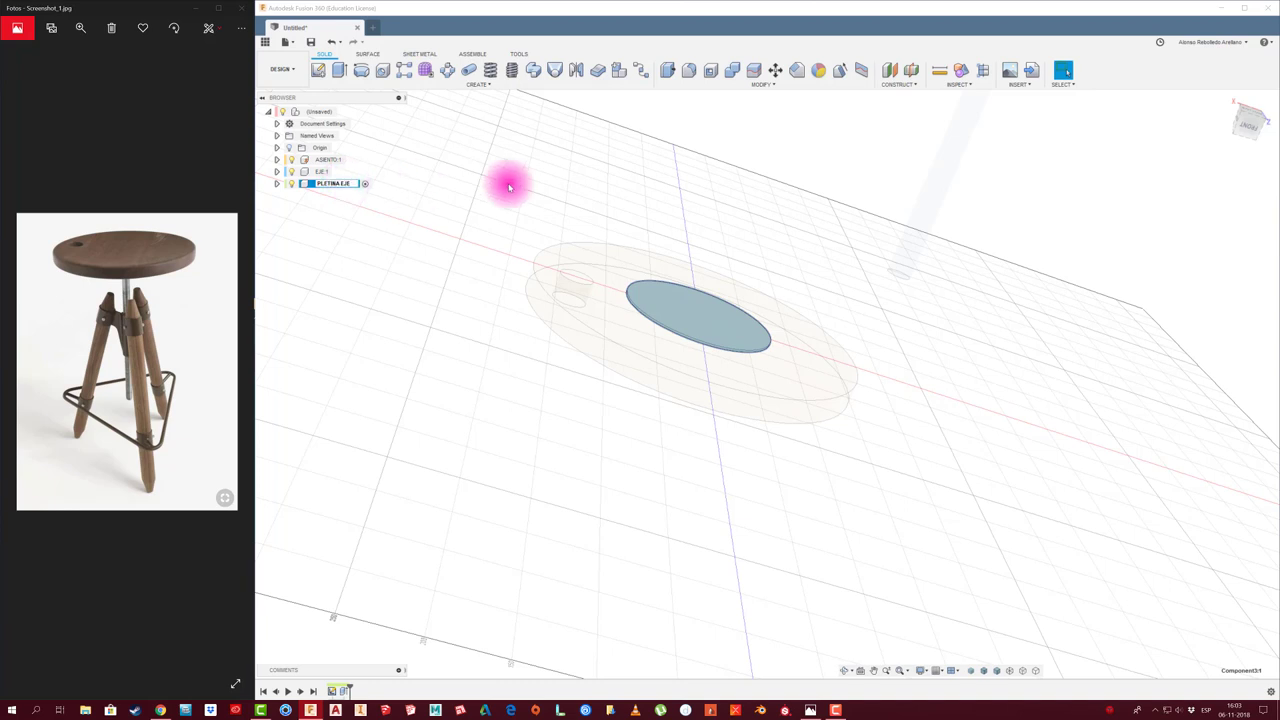
pyautogui.scroll(2, 754, 200)
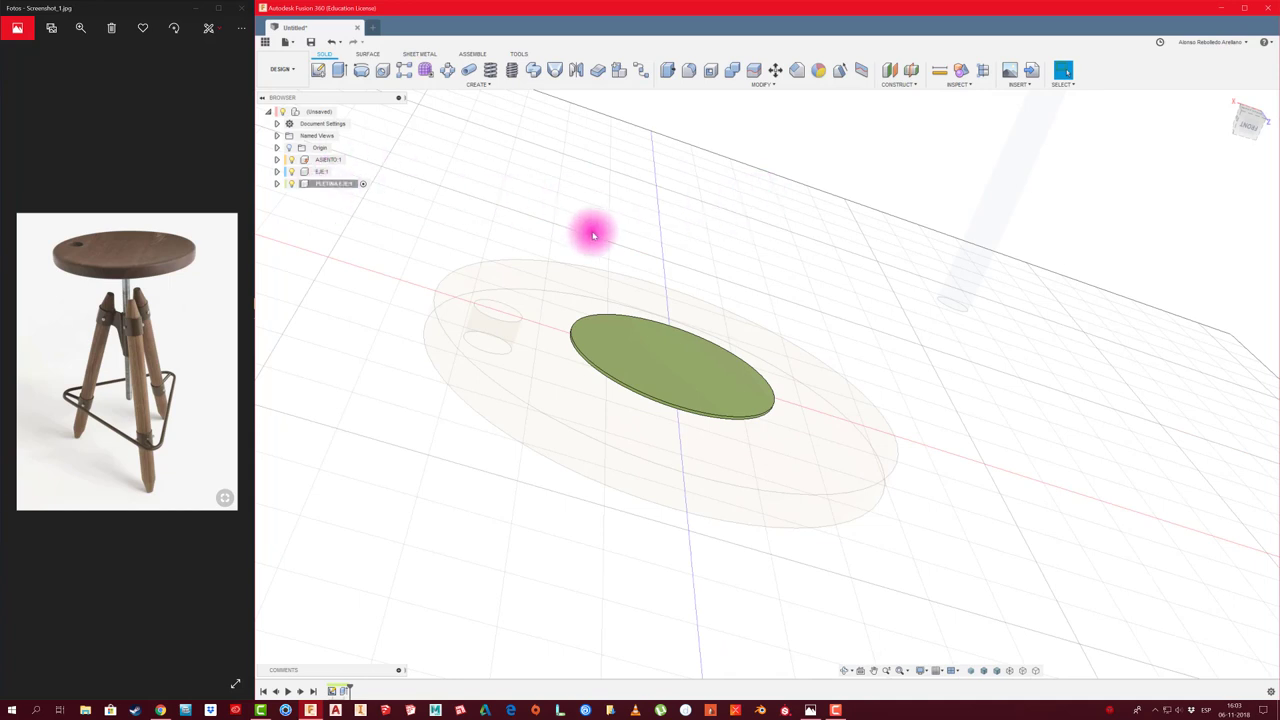
# Rigidly join the PLETINA EJE plate to the ASIENTO seat with an as-built joint
pyautogui.click(343, 111)
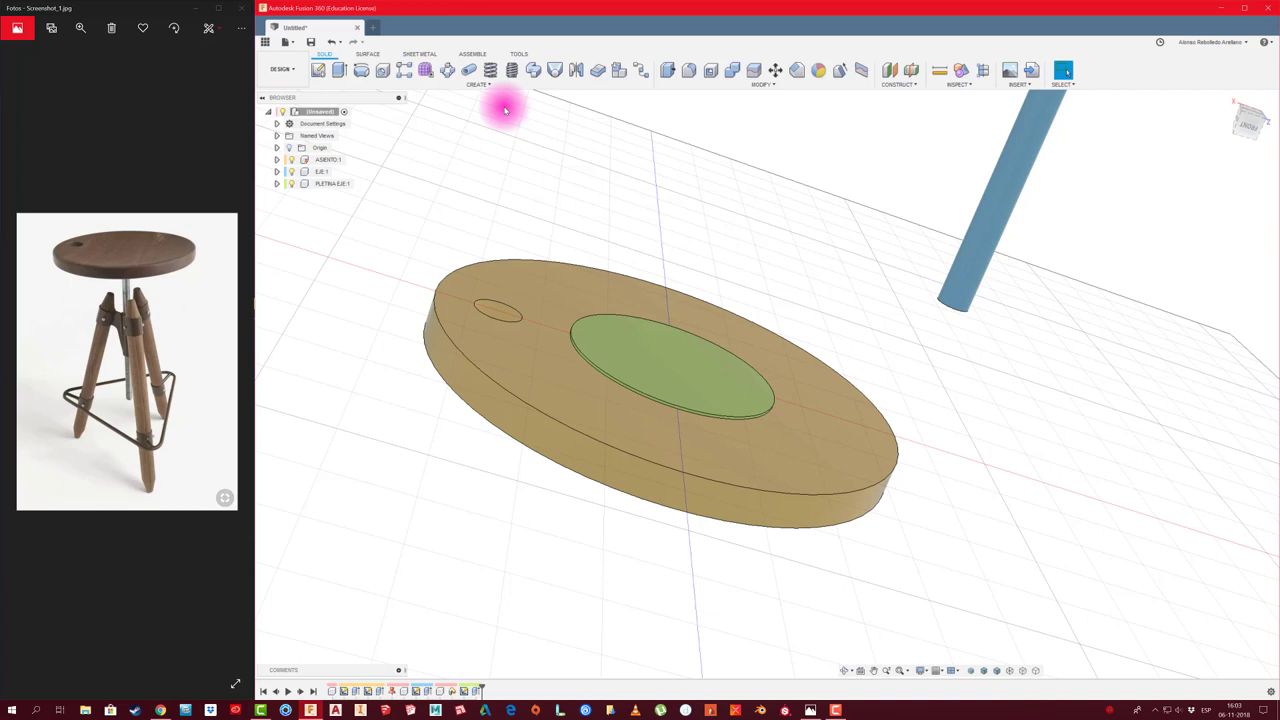
pyautogui.hotkey('shift', 'j')
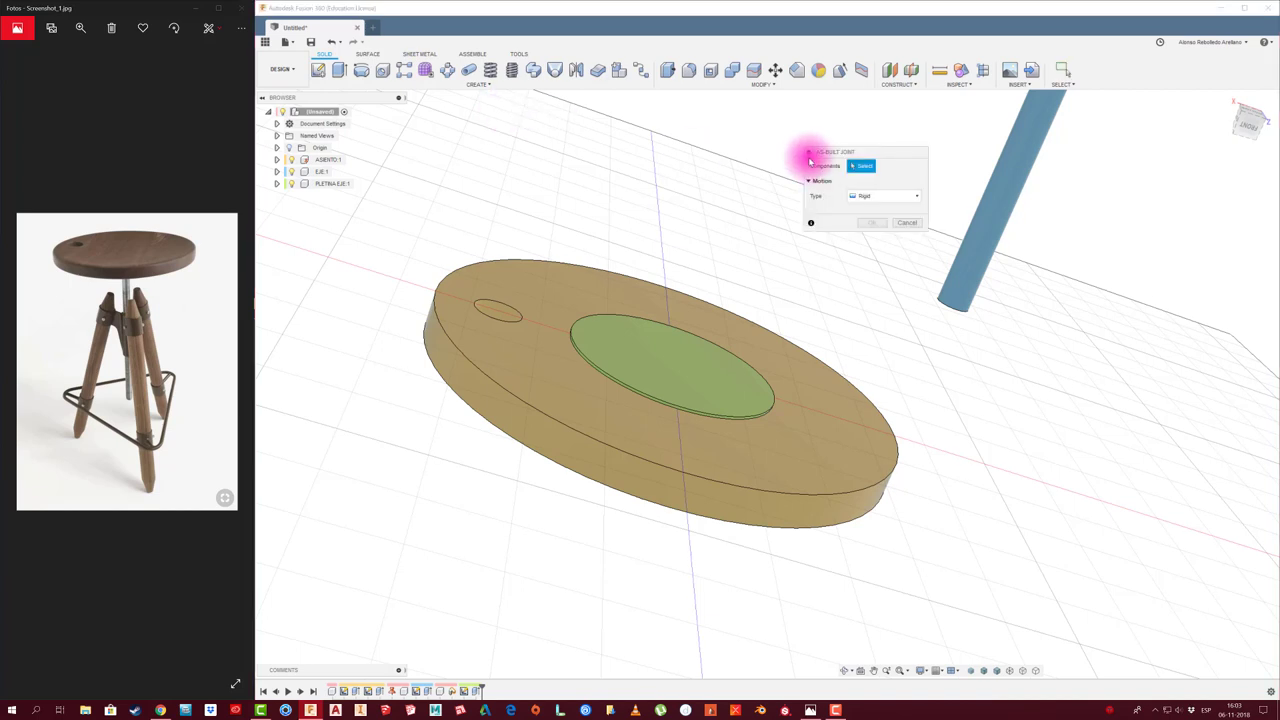
pyautogui.click(722, 396)
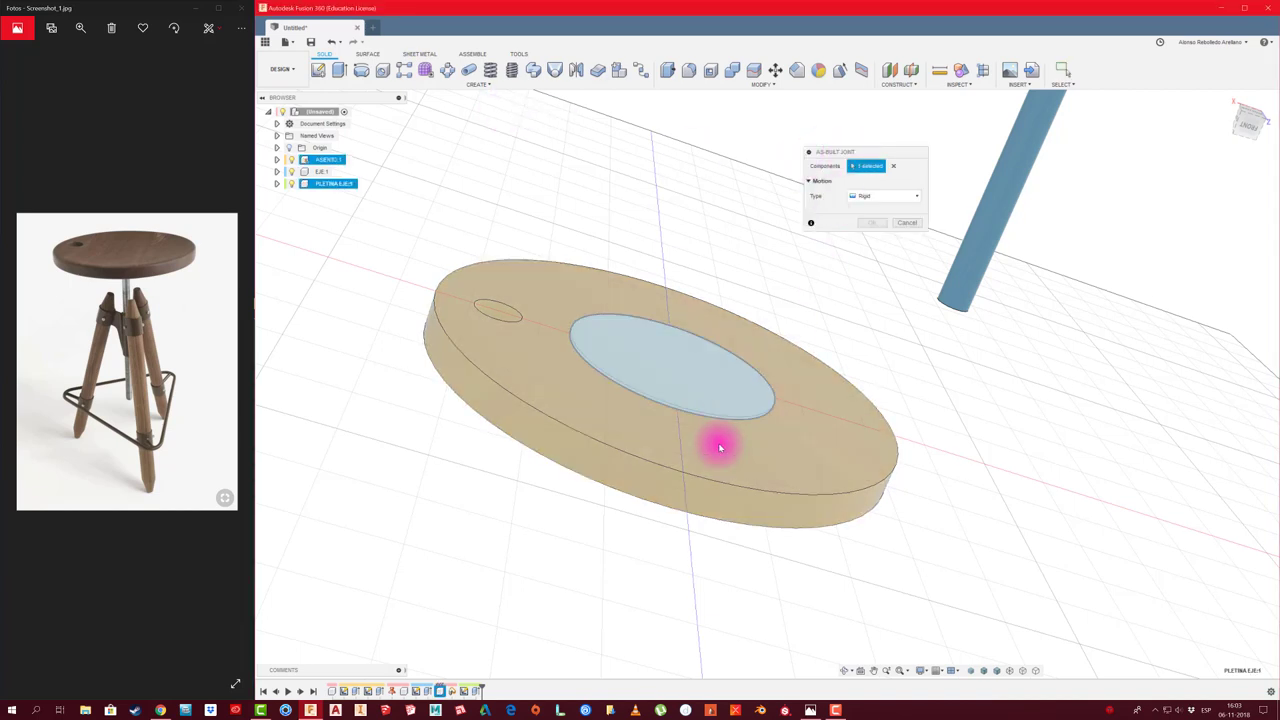
pyautogui.click(720, 443)
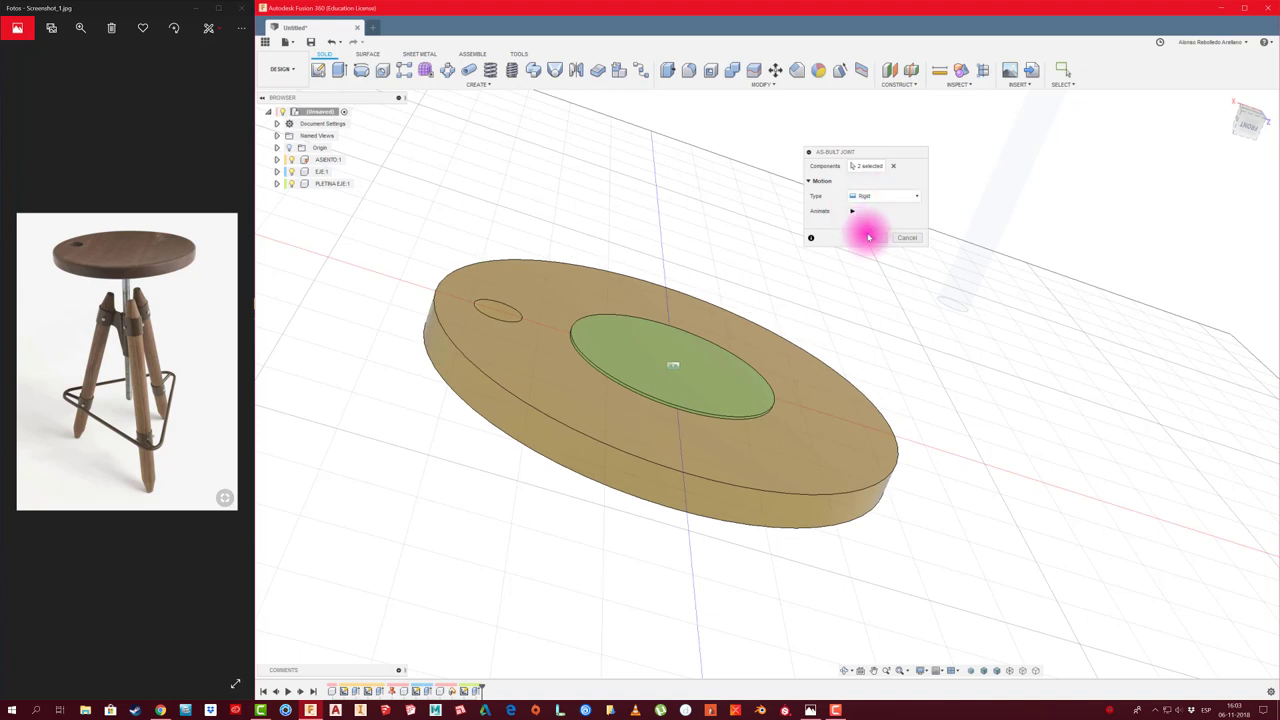
pyautogui.click(871, 237)
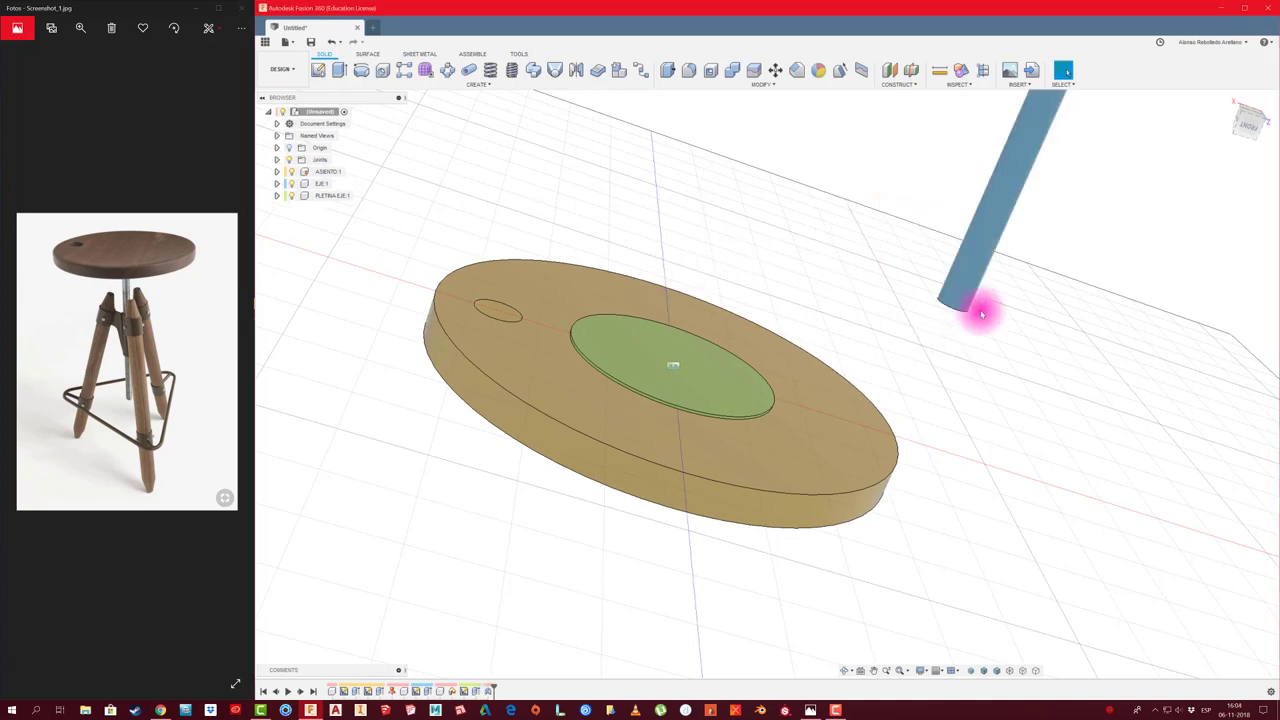
pyautogui.moveTo(975, 305)
pyautogui.mouseDown()
pyautogui.moveTo(684, 338)
pyautogui.moveTo(910, 300)
pyautogui.mouseUp()
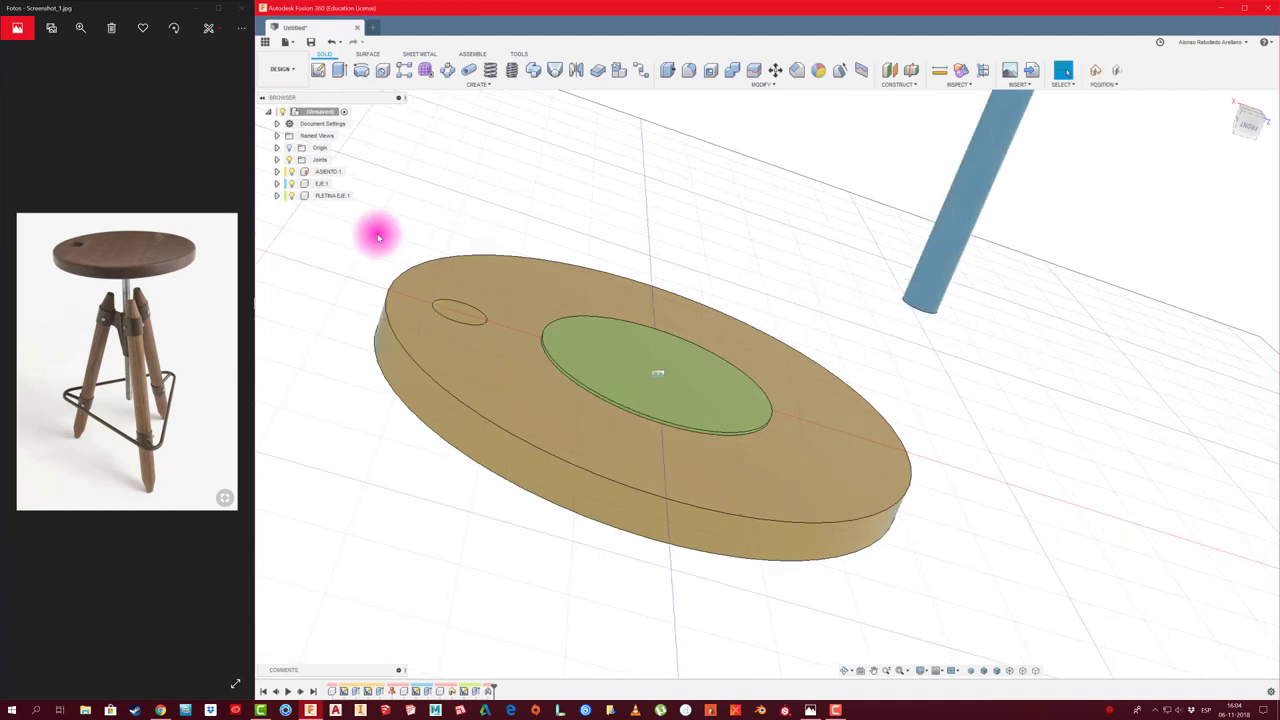
pyautogui.click(337, 195)
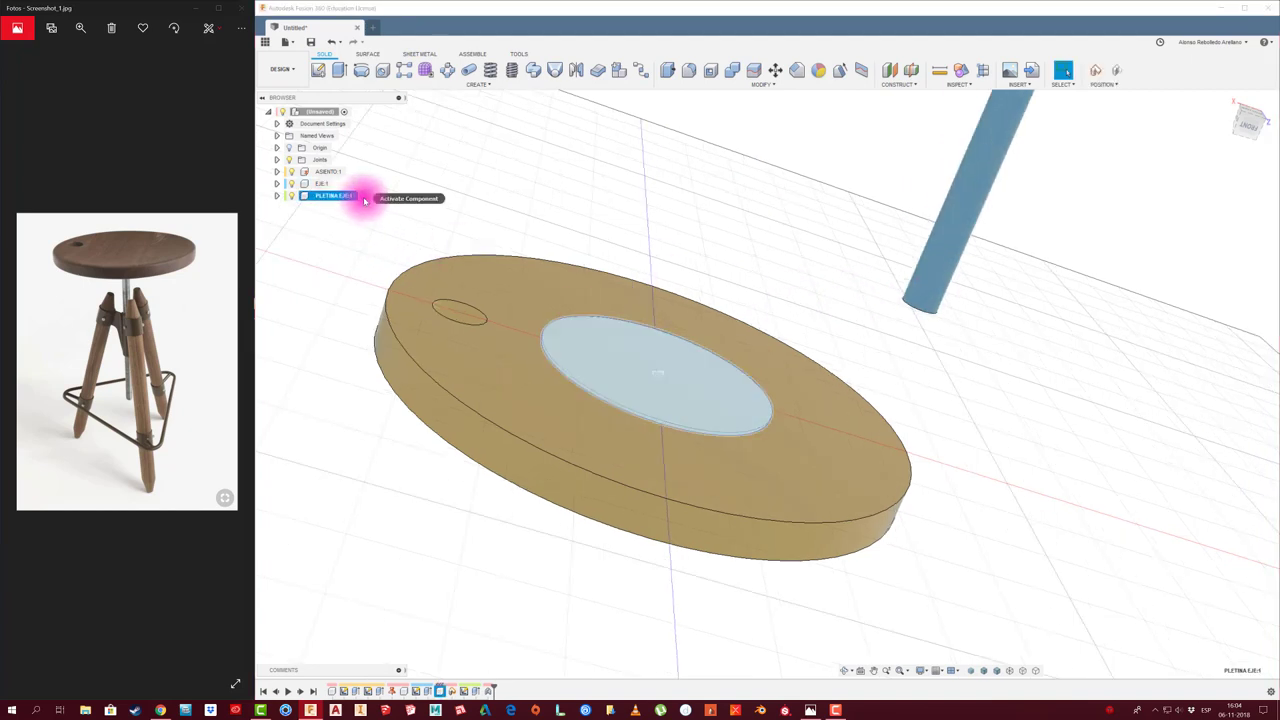
# Activate PLETINA EJE and start a sketch on the plate's top face
pyautogui.click(363, 196)
pyautogui.click(319, 71)
pyautogui.click(574, 341)
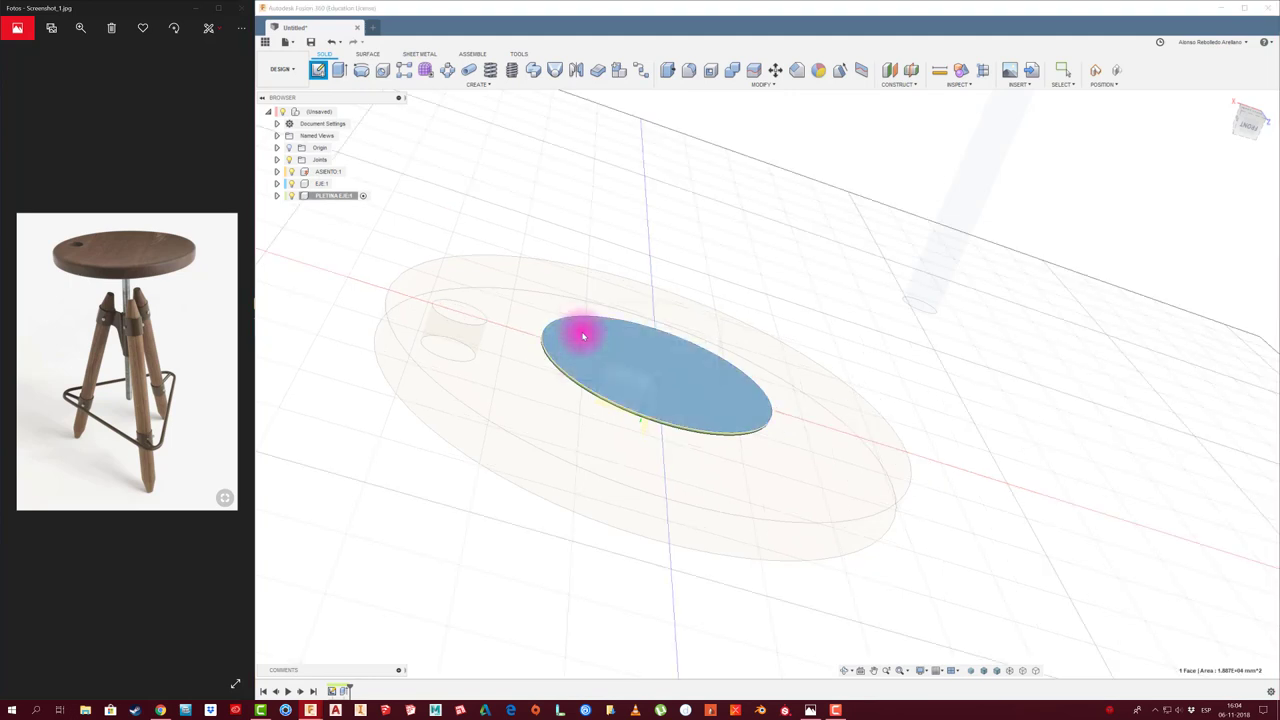
pyautogui.click(692, 371)
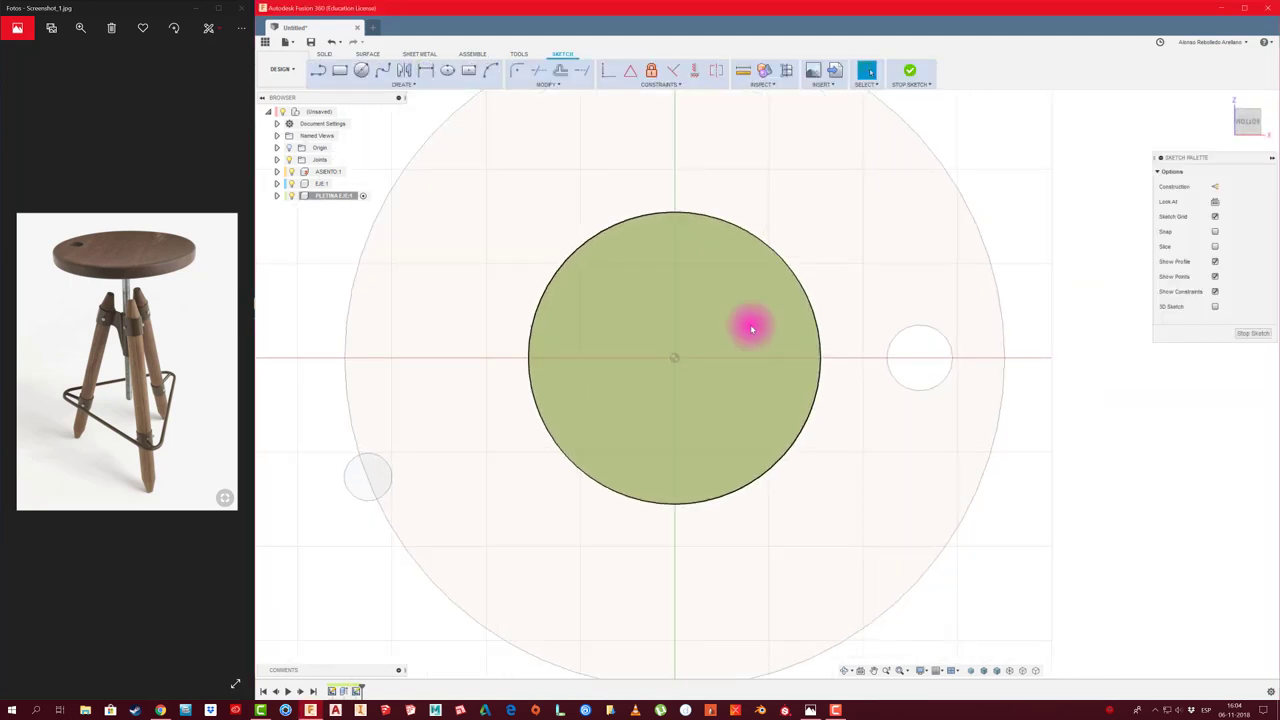
# Draw an origin-centred circle, dimension it Ø118, and convert it to construction geometry
pyautogui.scroll(2, 752, 328)
pyautogui.click(361, 70)
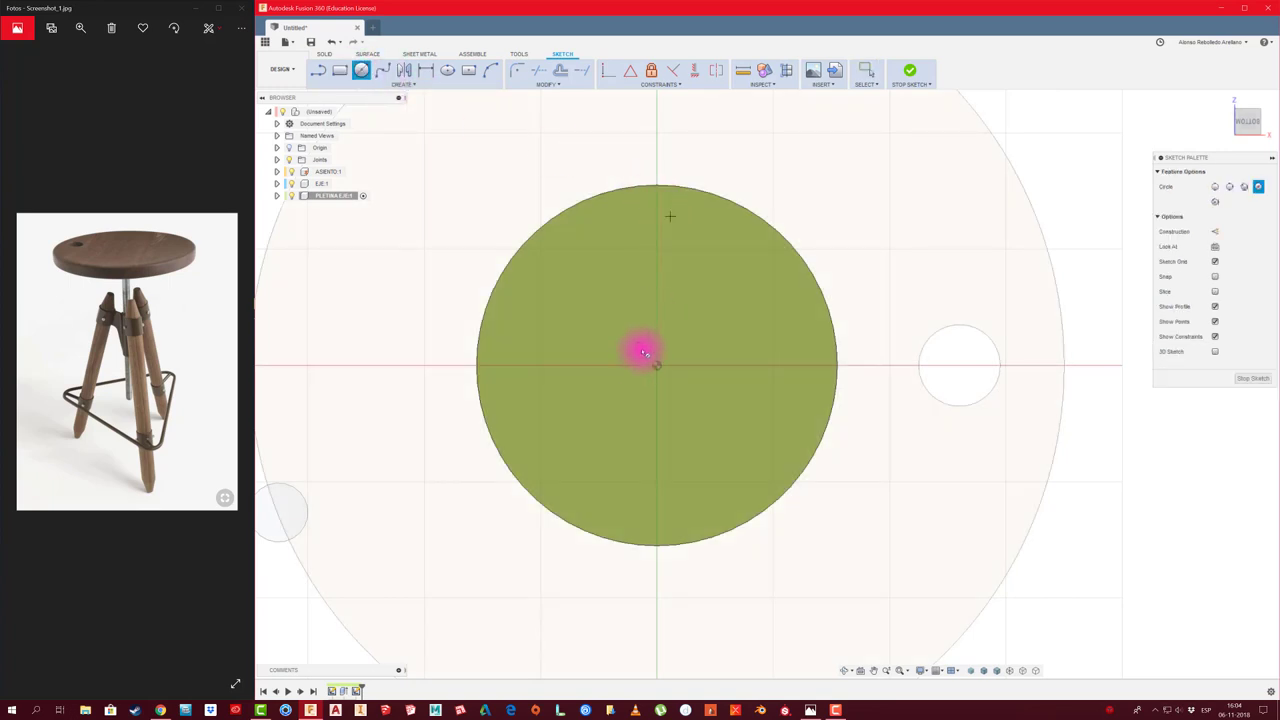
pyautogui.click(657, 366)
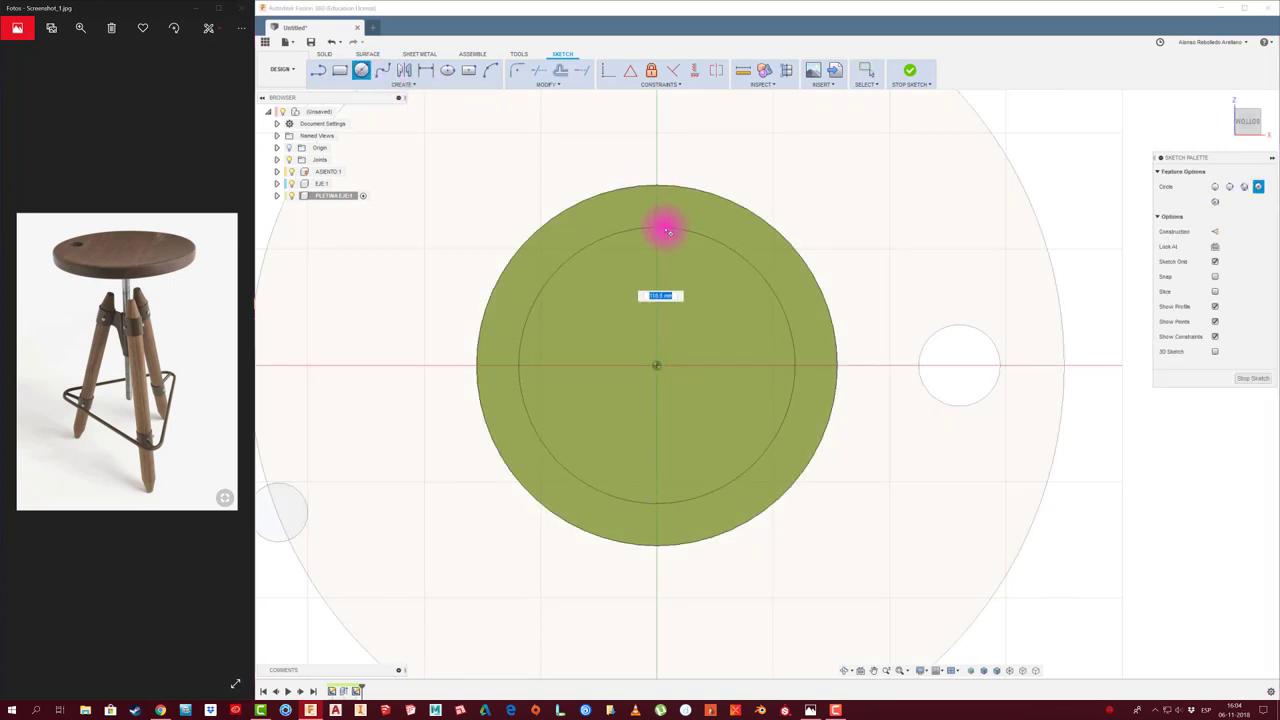
pyautogui.click(663, 226)
pyautogui.press('d')
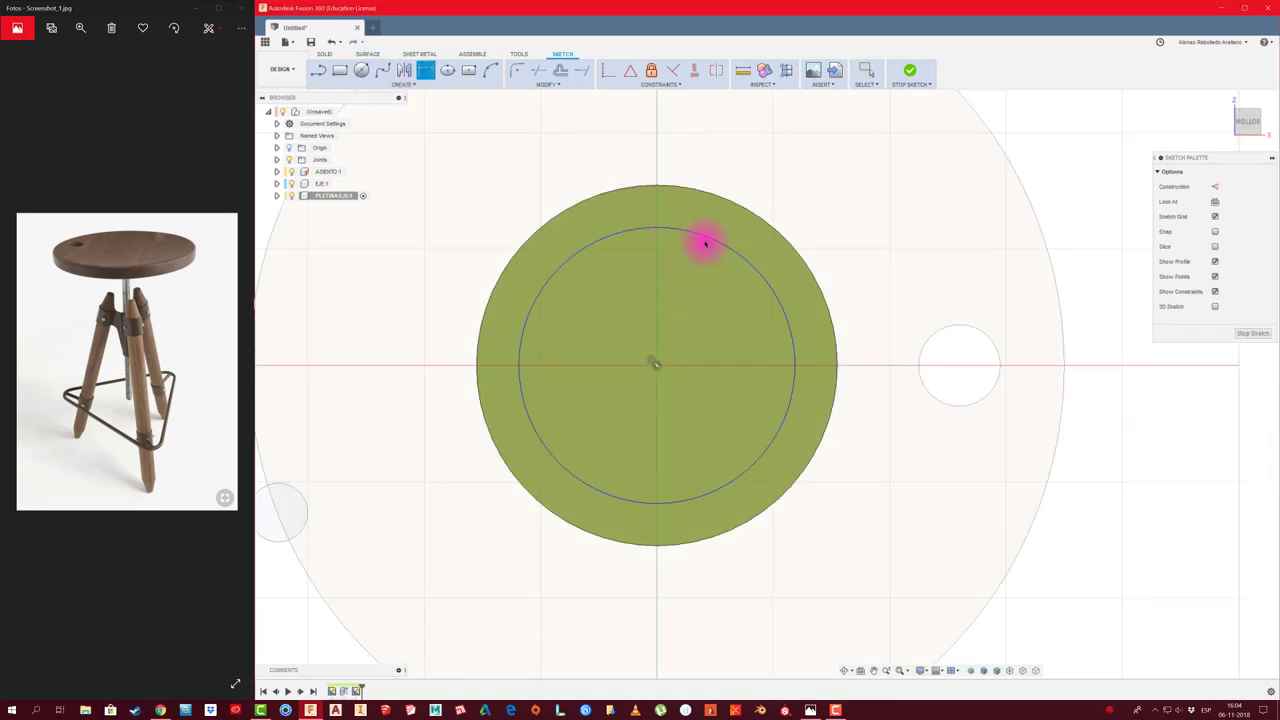
pyautogui.click(707, 240)
pyautogui.click(785, 196)
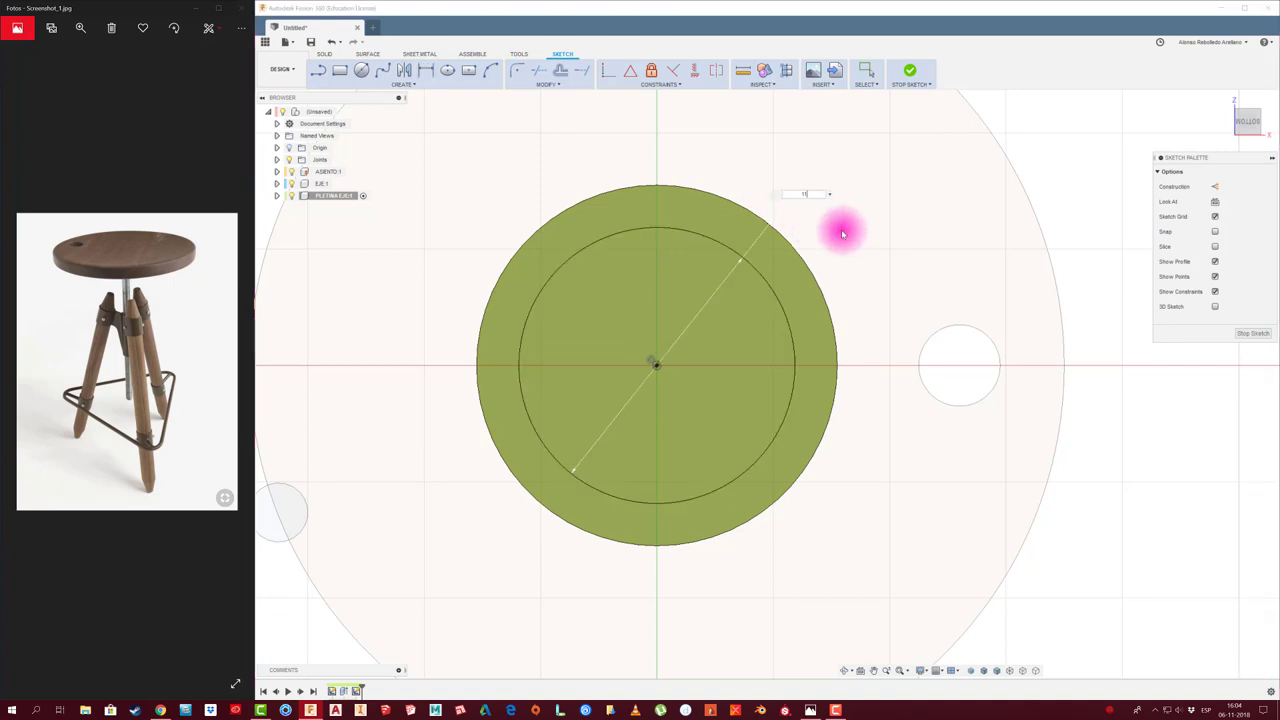
pyautogui.press('Return')
pyautogui.press('Escape')
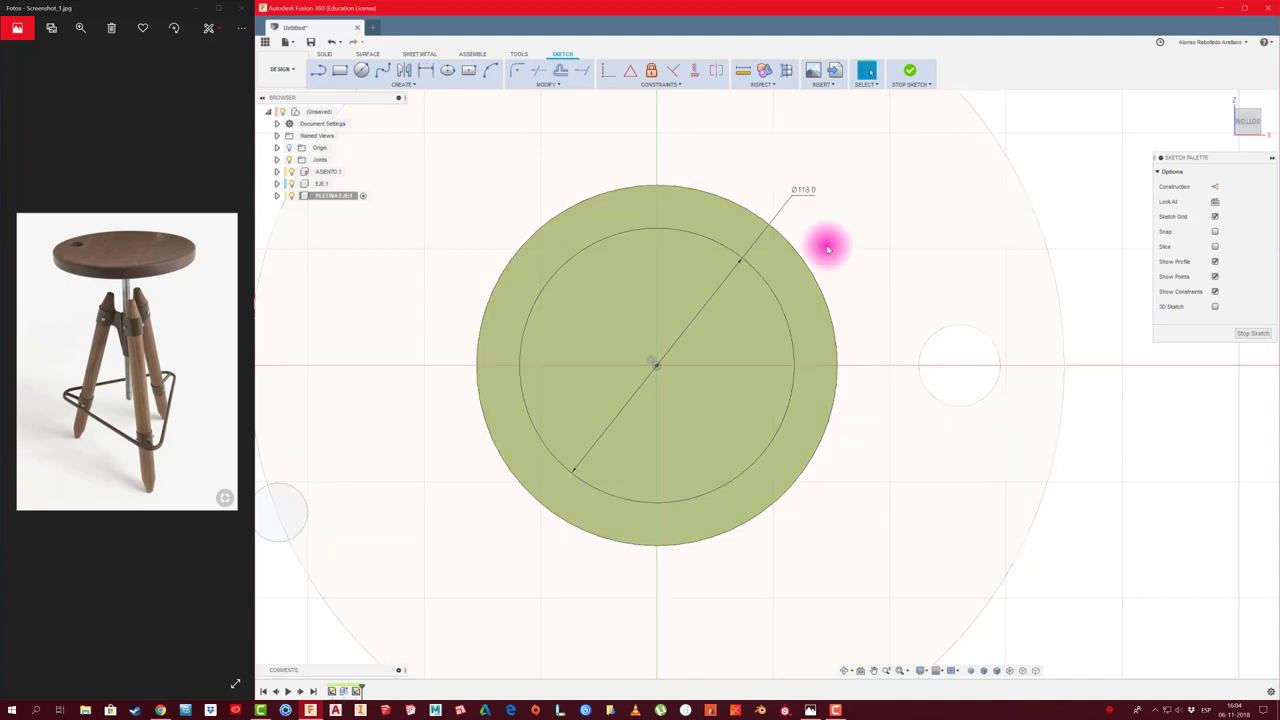
pyautogui.click(758, 272)
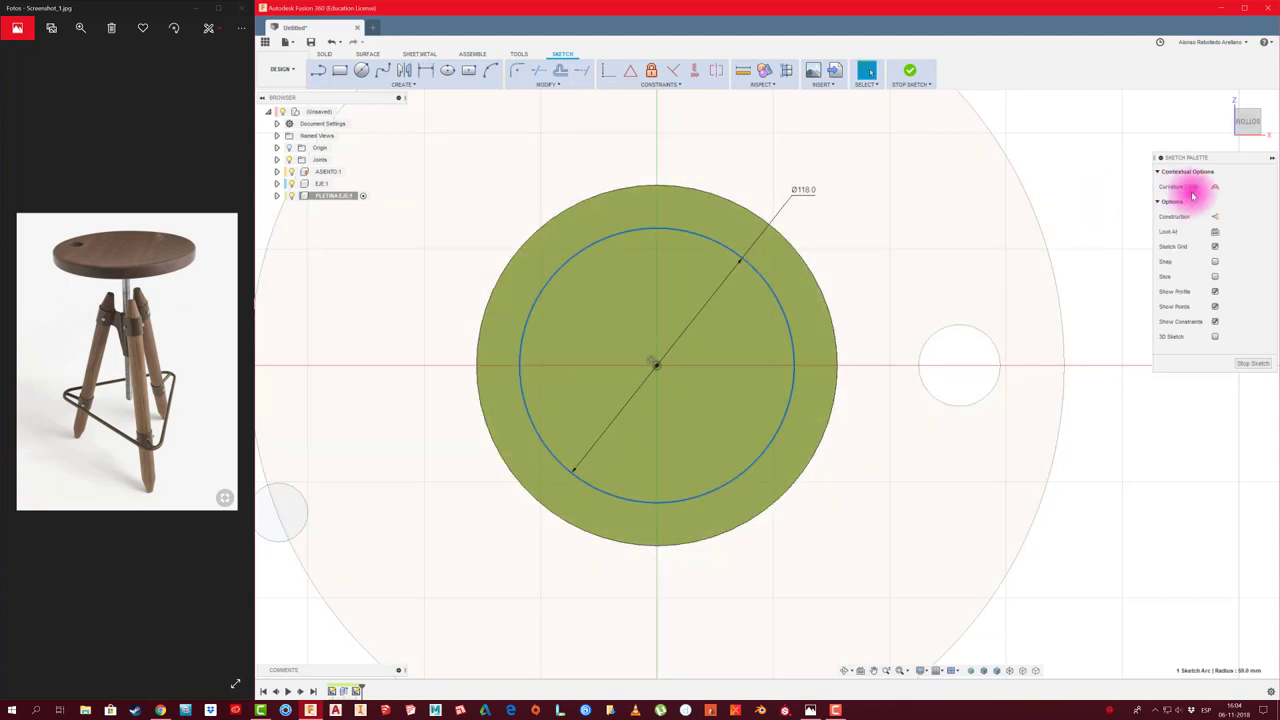
pyautogui.click(1215, 216)
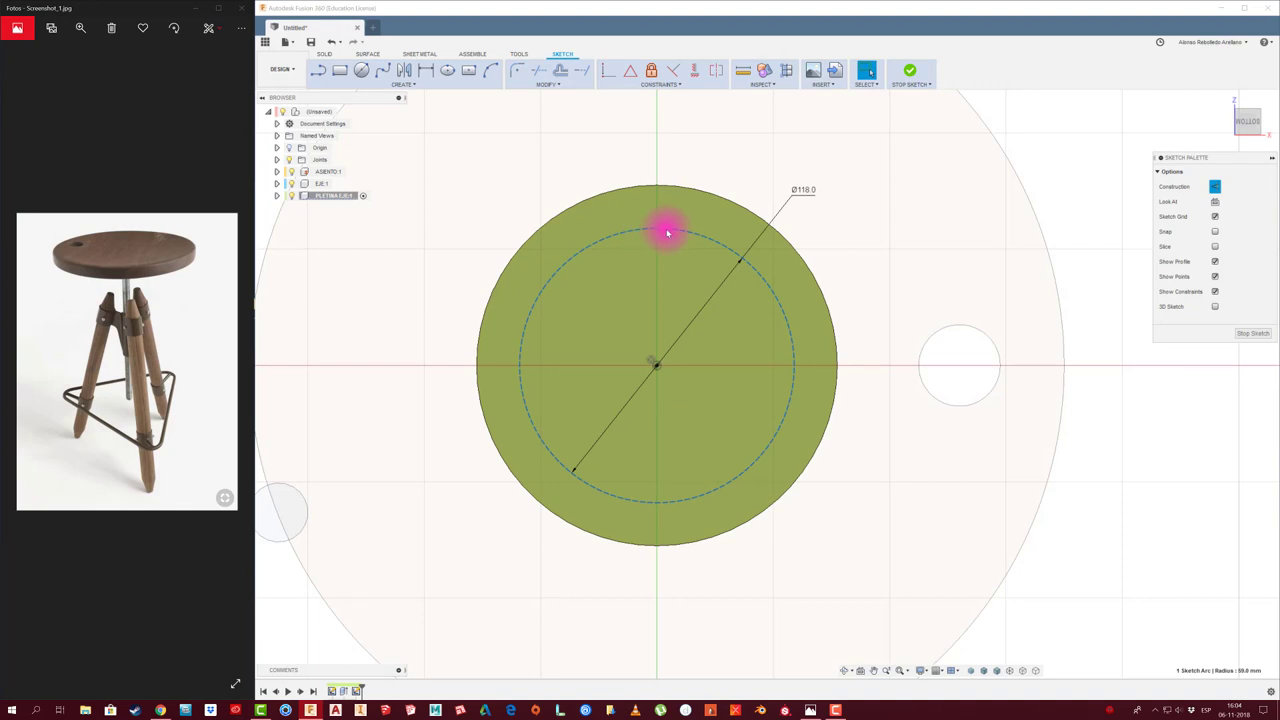
# Add a 2 mm-radius circle where the construction circle meets the horizontal axis
pyautogui.click(361, 70)
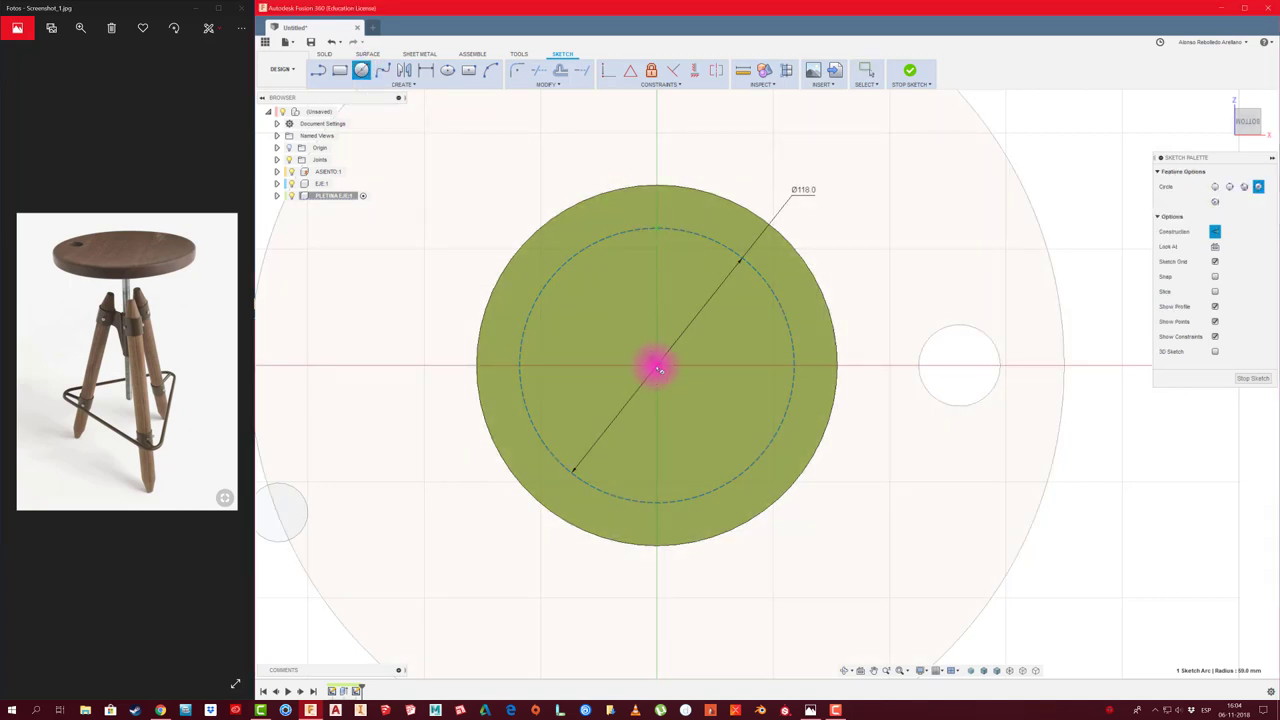
pyautogui.click(801, 361)
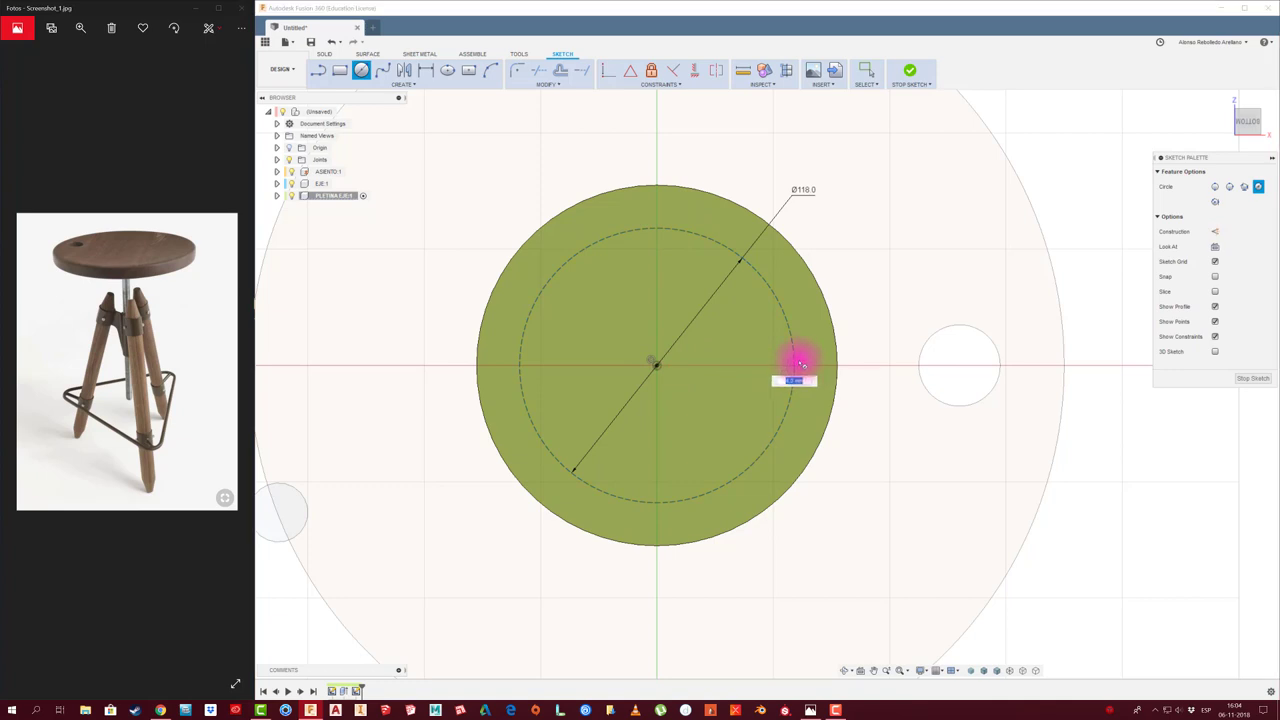
pyautogui.scroll(1, 801, 363)
pyautogui.scroll(2, 801, 363)
pyautogui.scroll(2, 801, 363)
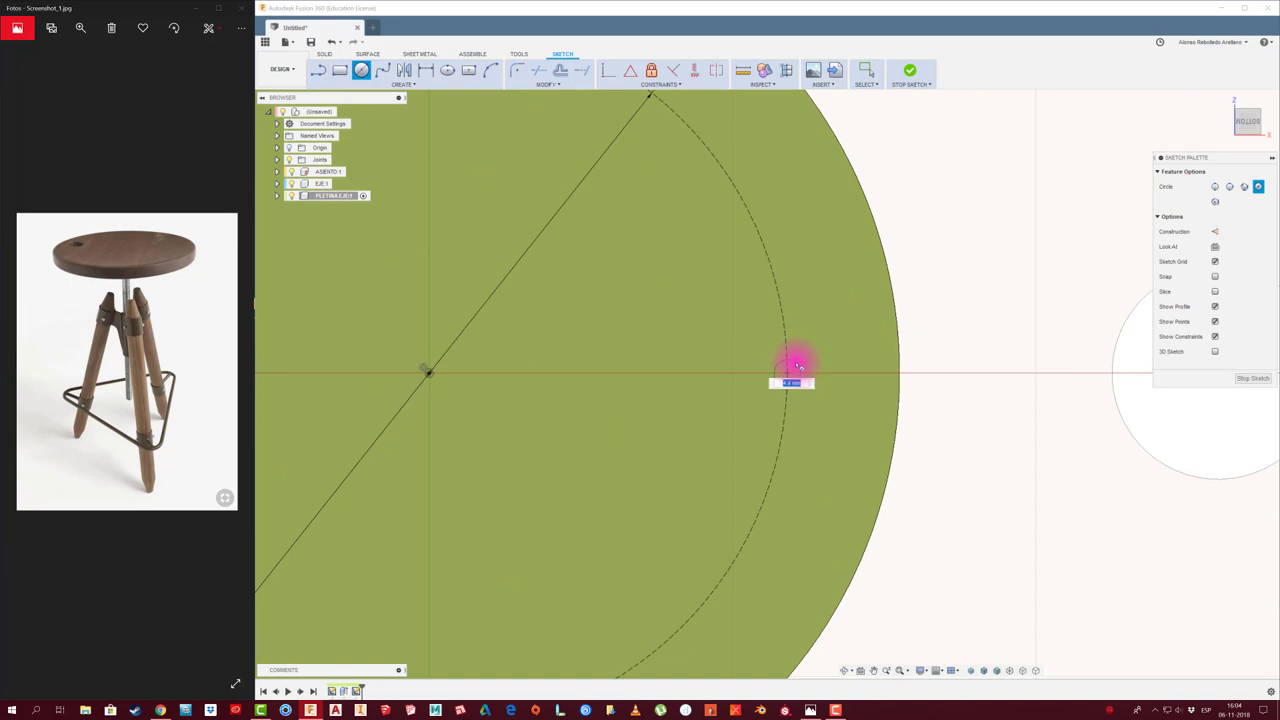
pyautogui.press('Escape')
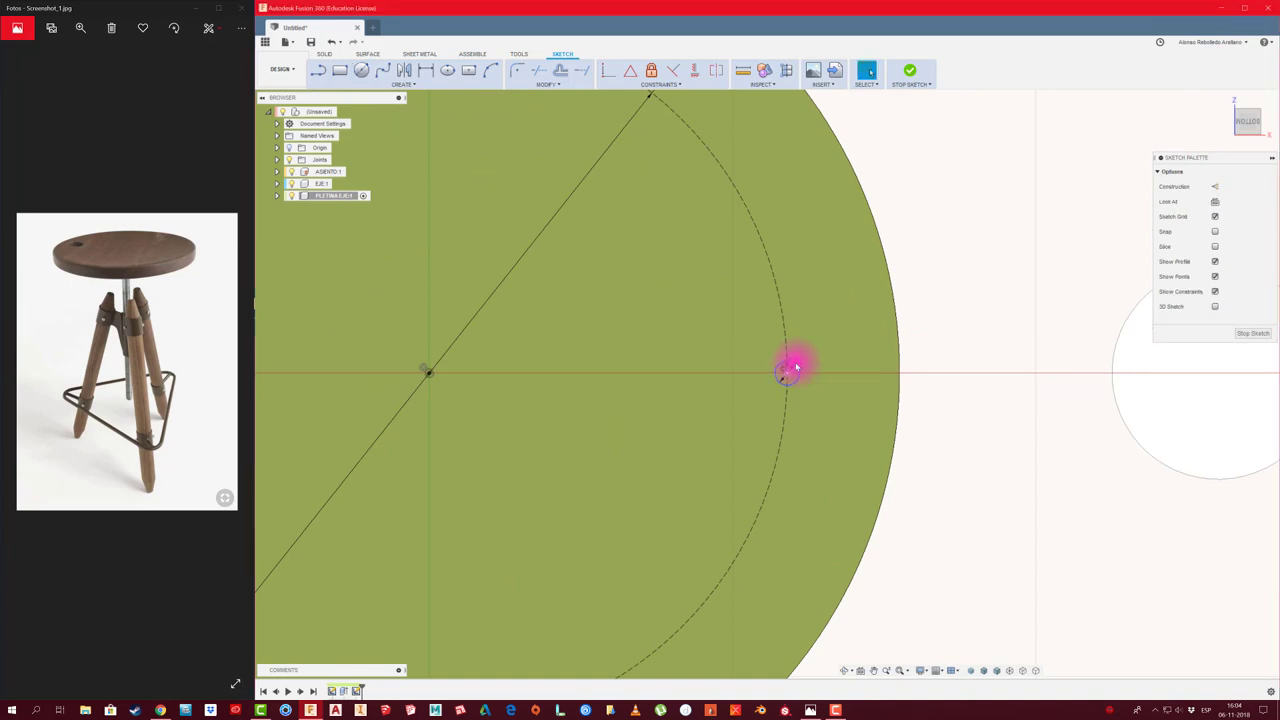
pyautogui.scroll(-2, 785, 380)
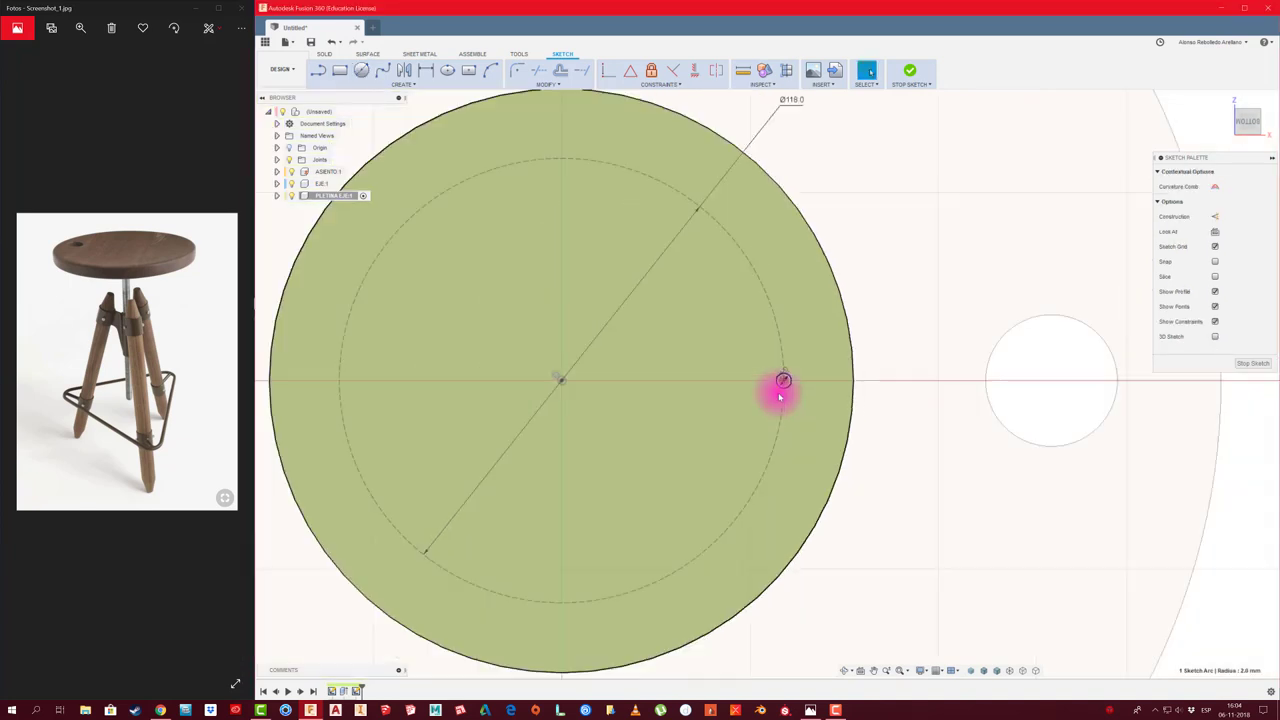
pyautogui.scroll(-2, 777, 386)
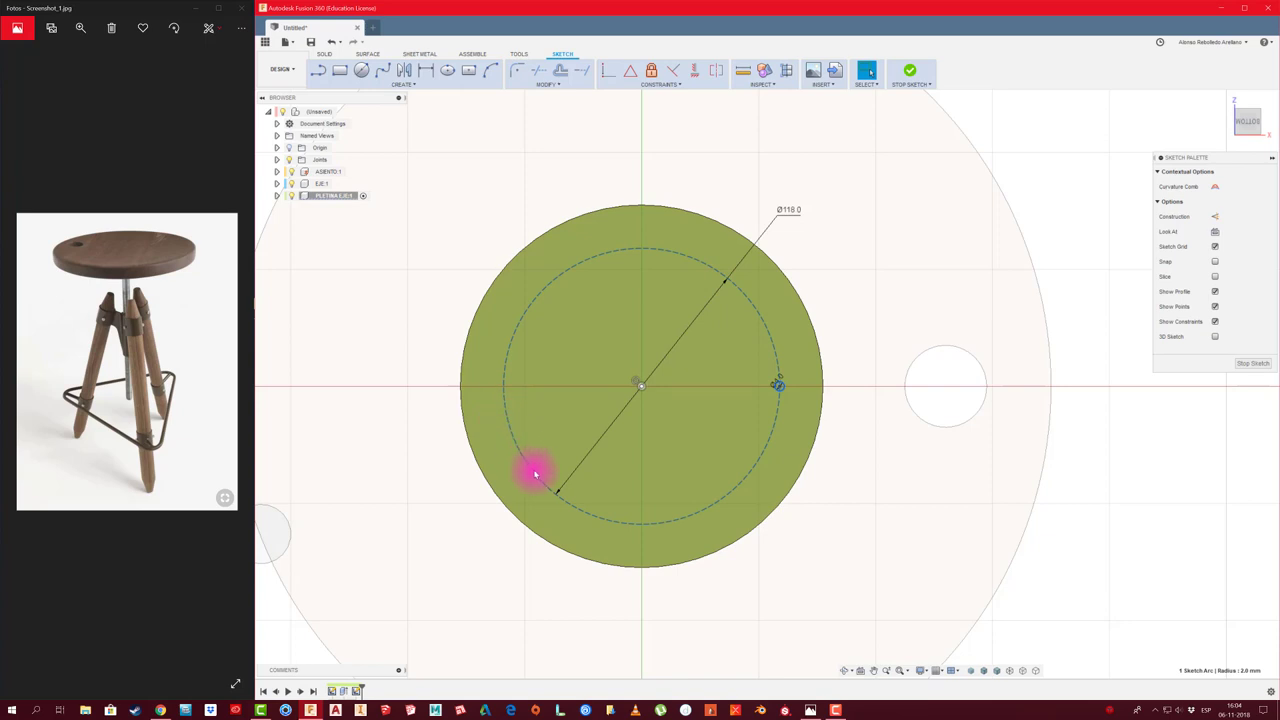
pyautogui.click(406, 86)
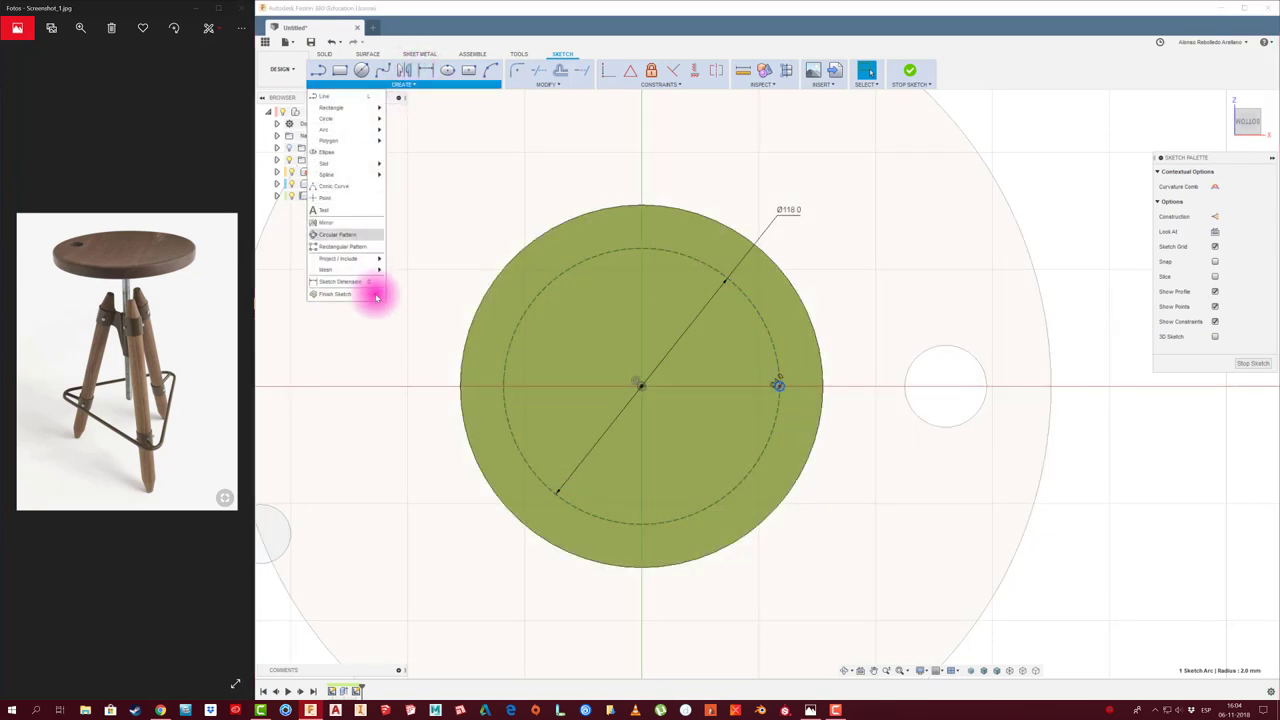
# Circular-pattern the 2 mm hole circle into 5 copies around the plate centre
pyautogui.click(340, 236)
pyautogui.click(778, 386)
pyautogui.scroll(3, 778, 388)
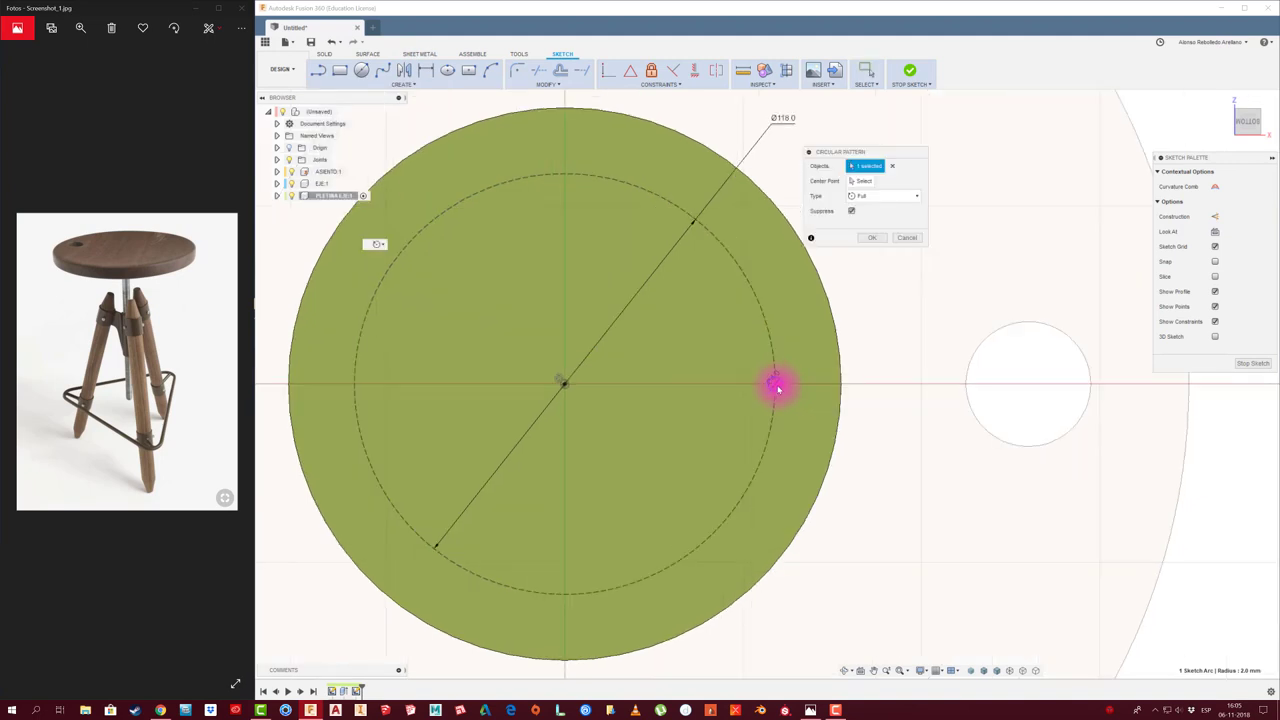
pyautogui.click(892, 165)
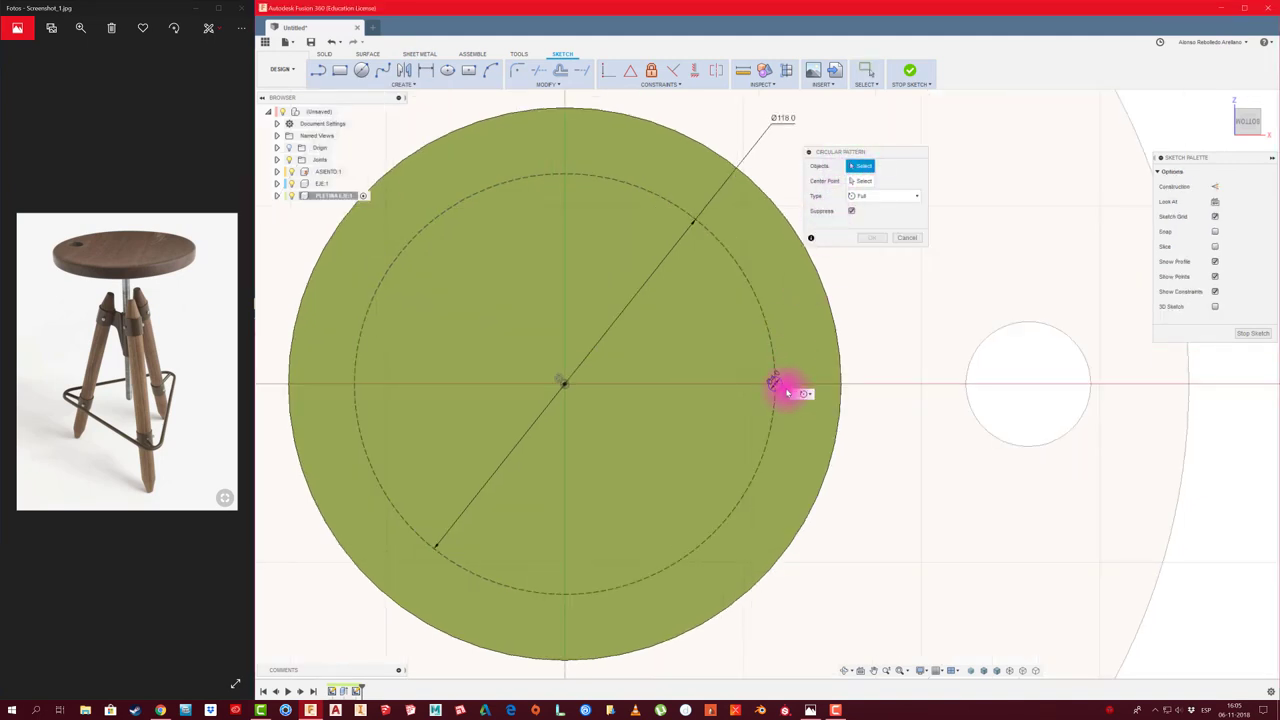
pyautogui.click(779, 388)
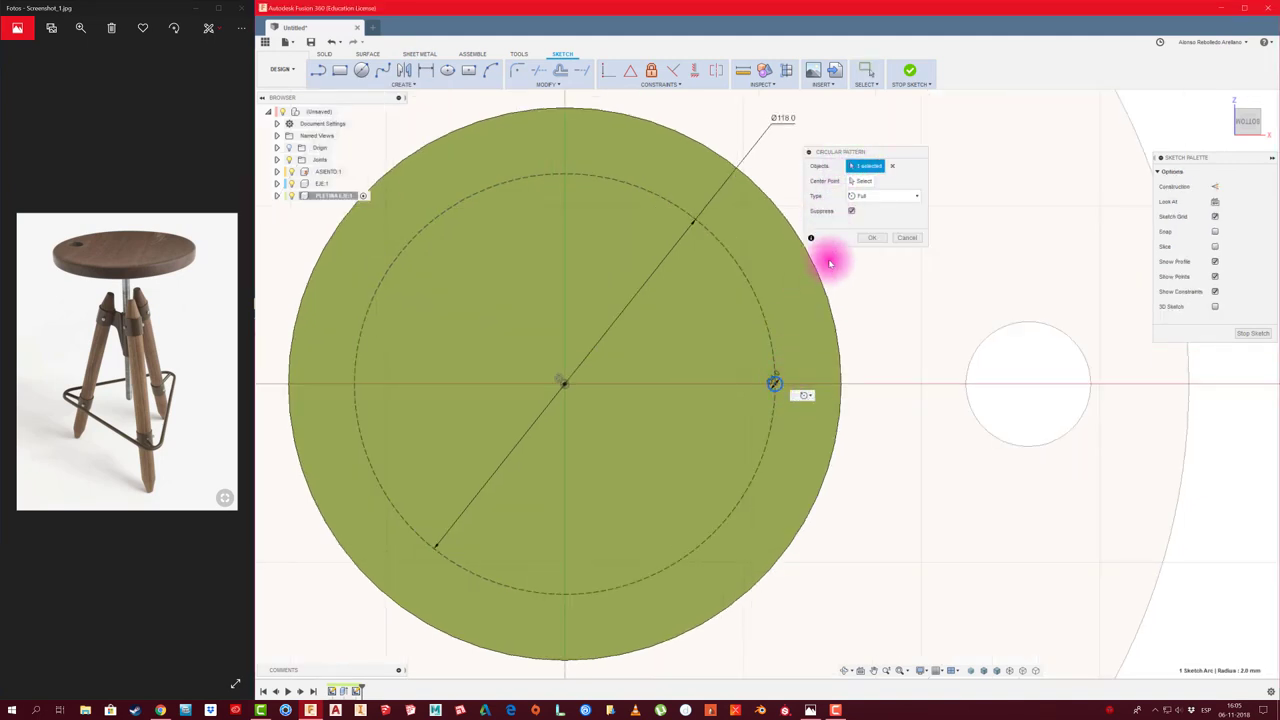
pyautogui.click(861, 184)
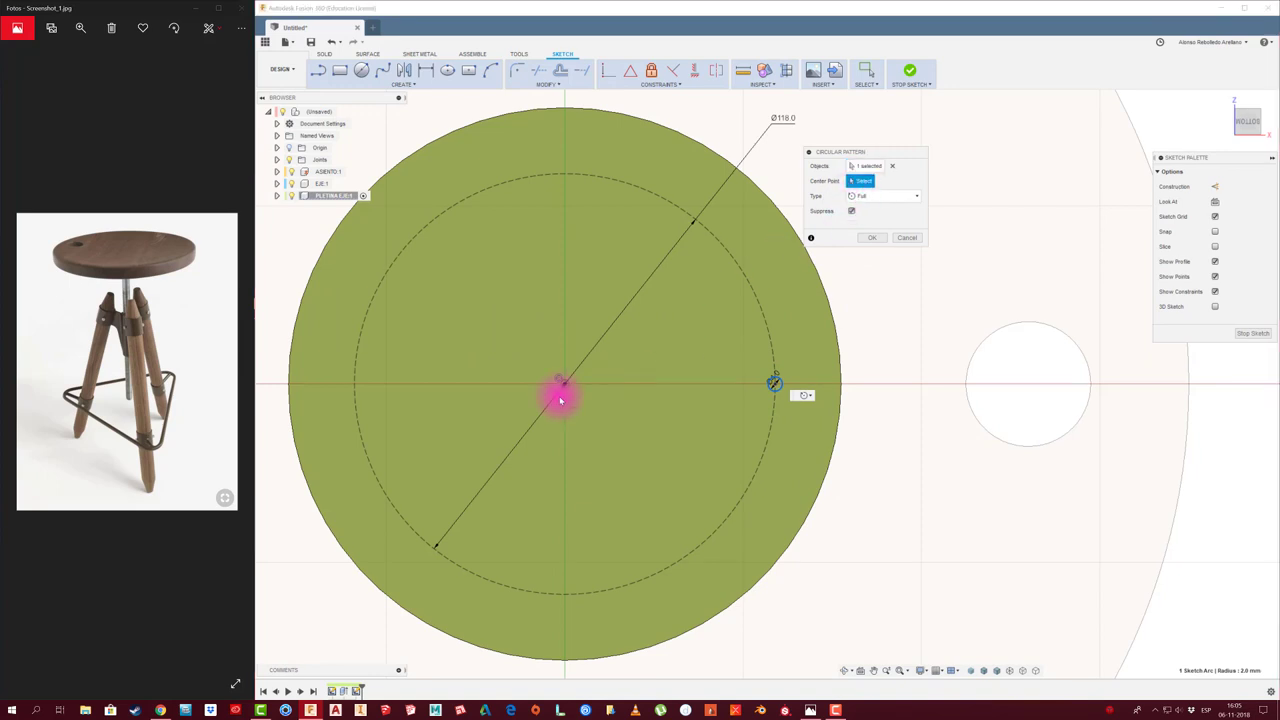
pyautogui.click(567, 386)
pyautogui.write('5')
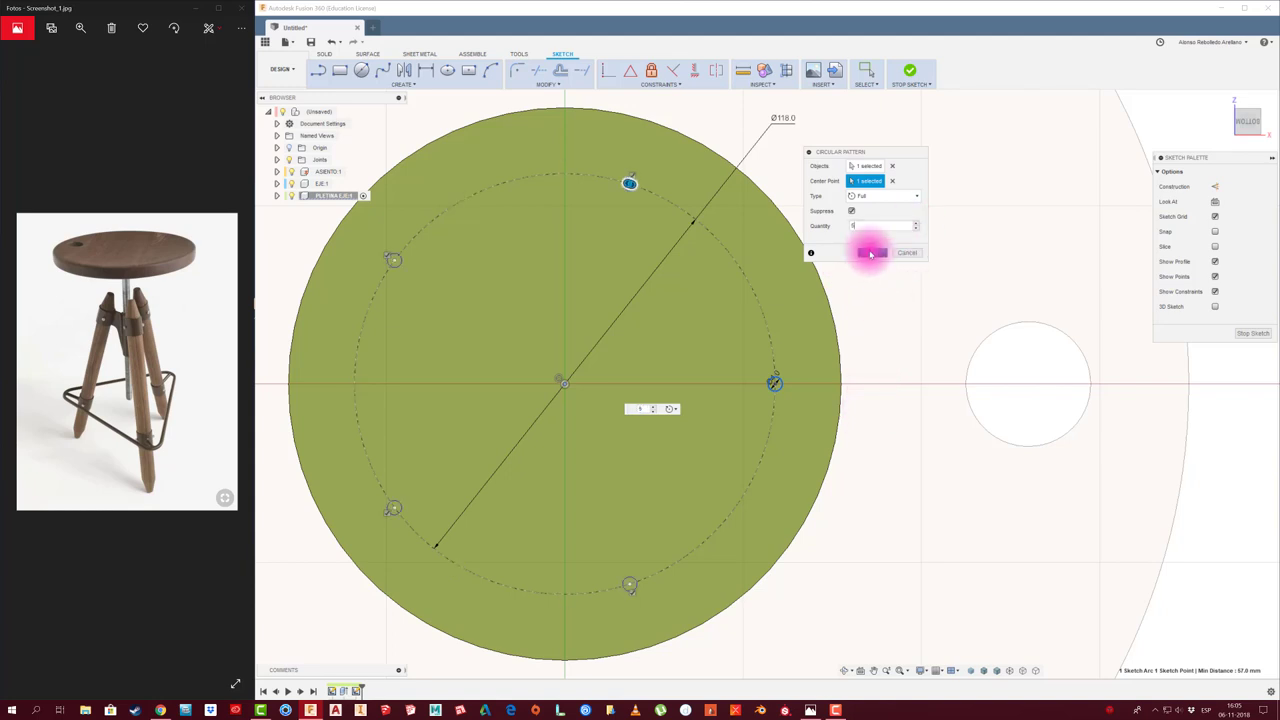
pyautogui.click(871, 253)
pyautogui.scroll(-2, 845, 340)
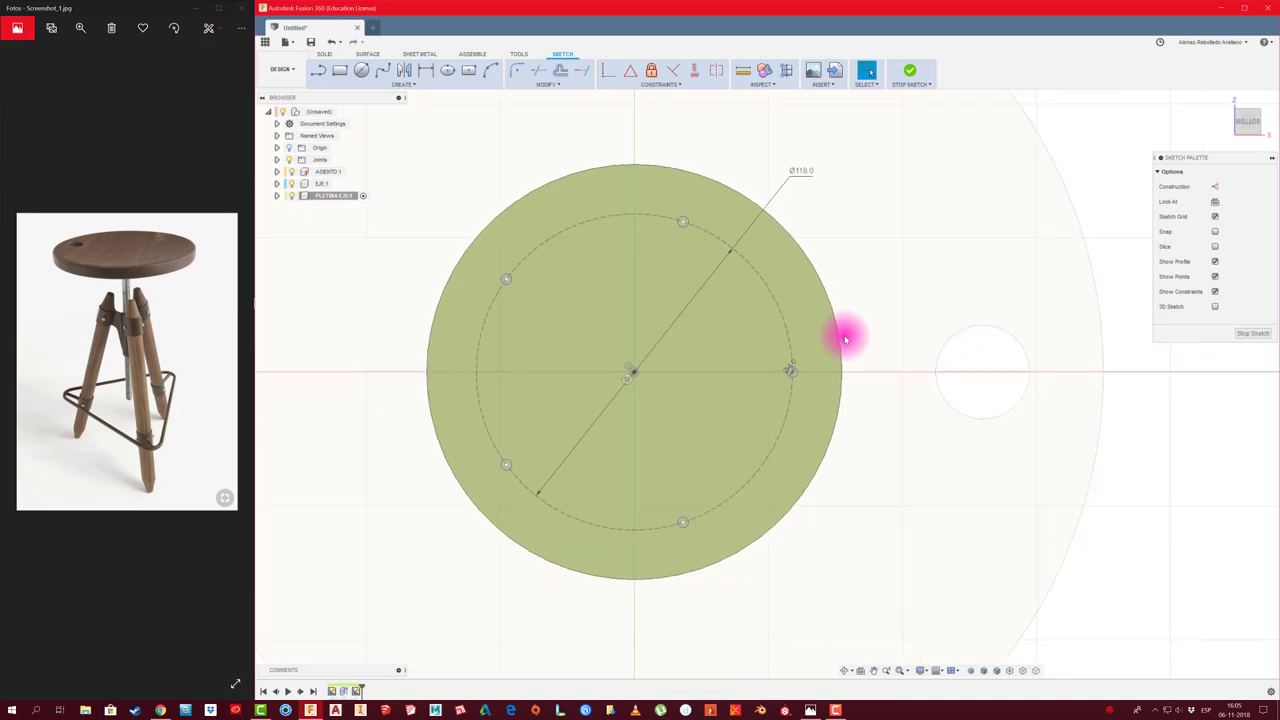
# Start an extrusion with all five hole profiles selected
pyautogui.press('e')
pyautogui.scroll(2, 560, 385)
pyautogui.scroll(2, 460, 382)
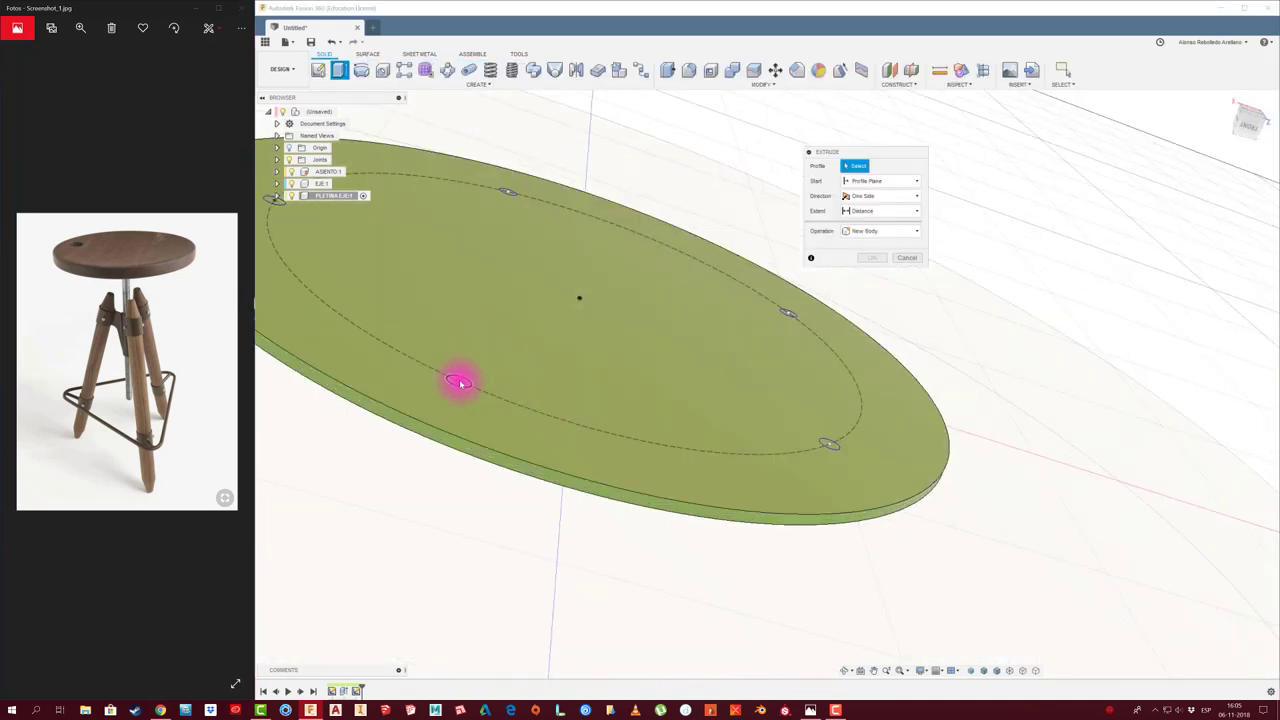
pyautogui.click(459, 382)
pyautogui.click(790, 311)
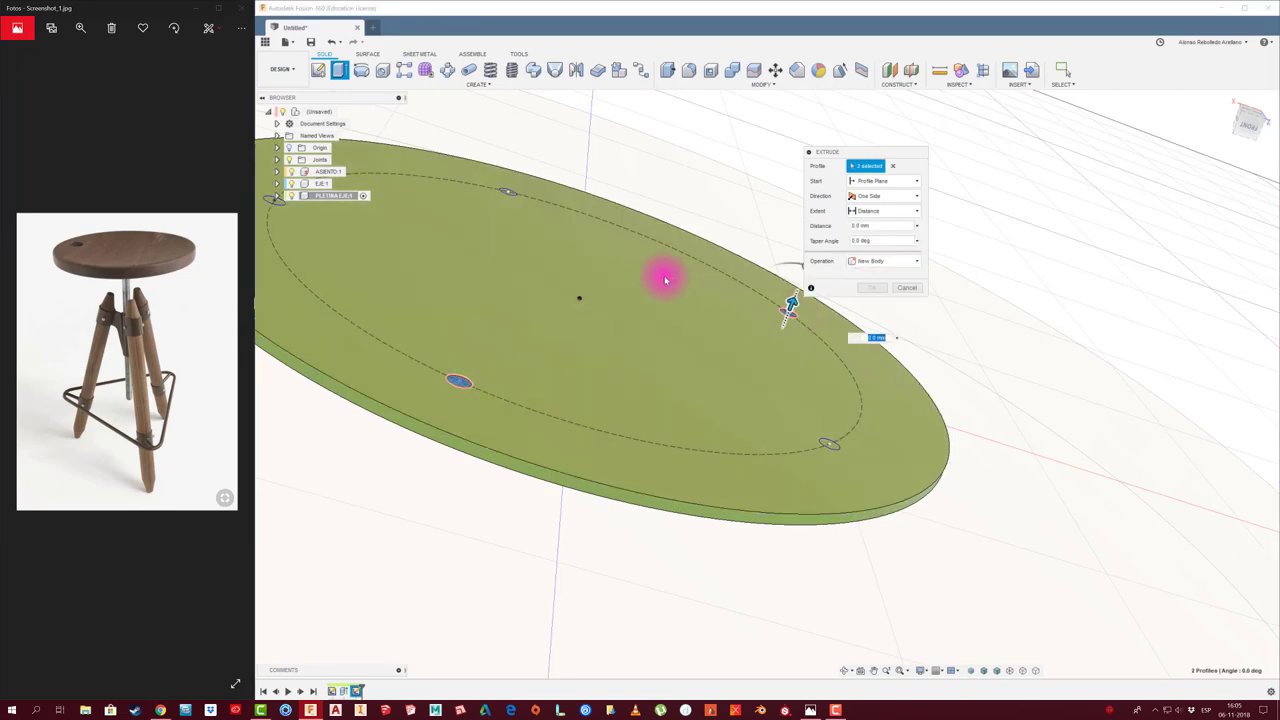
pyautogui.click(509, 190)
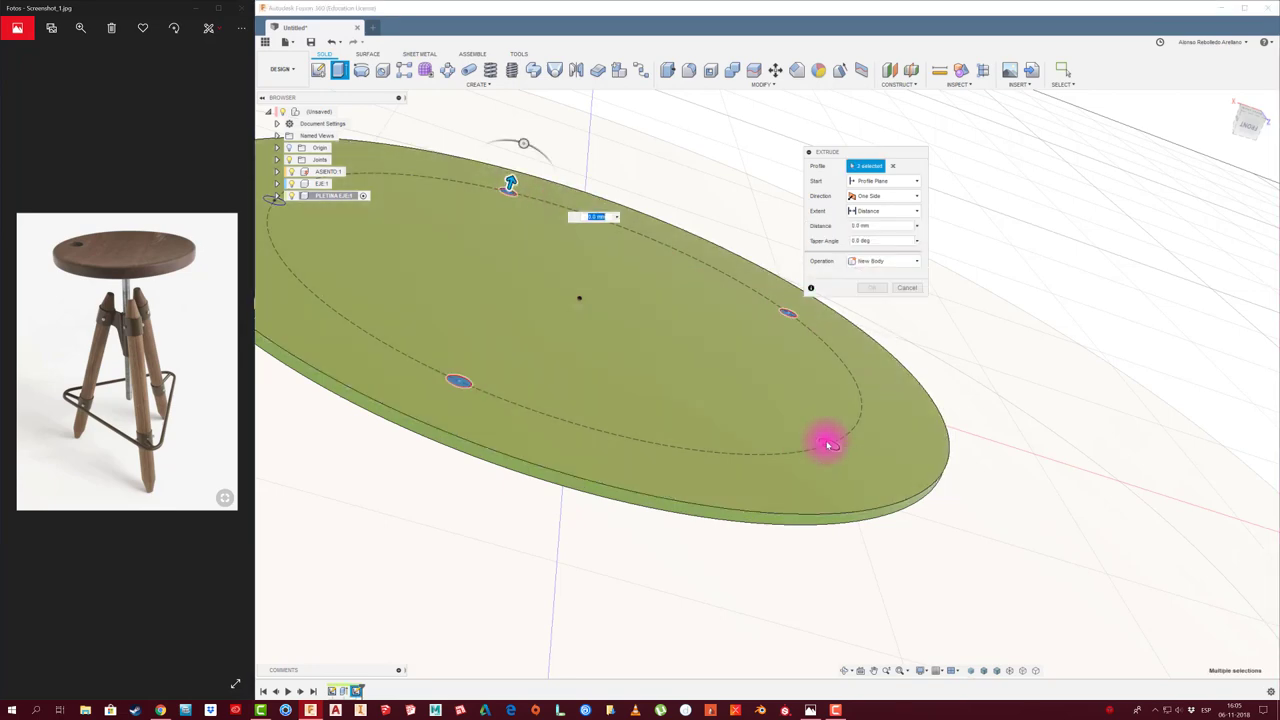
pyautogui.click(829, 444)
pyautogui.scroll(-2, 691, 349)
pyautogui.scroll(-1, 590, 315)
pyautogui.click(490, 258)
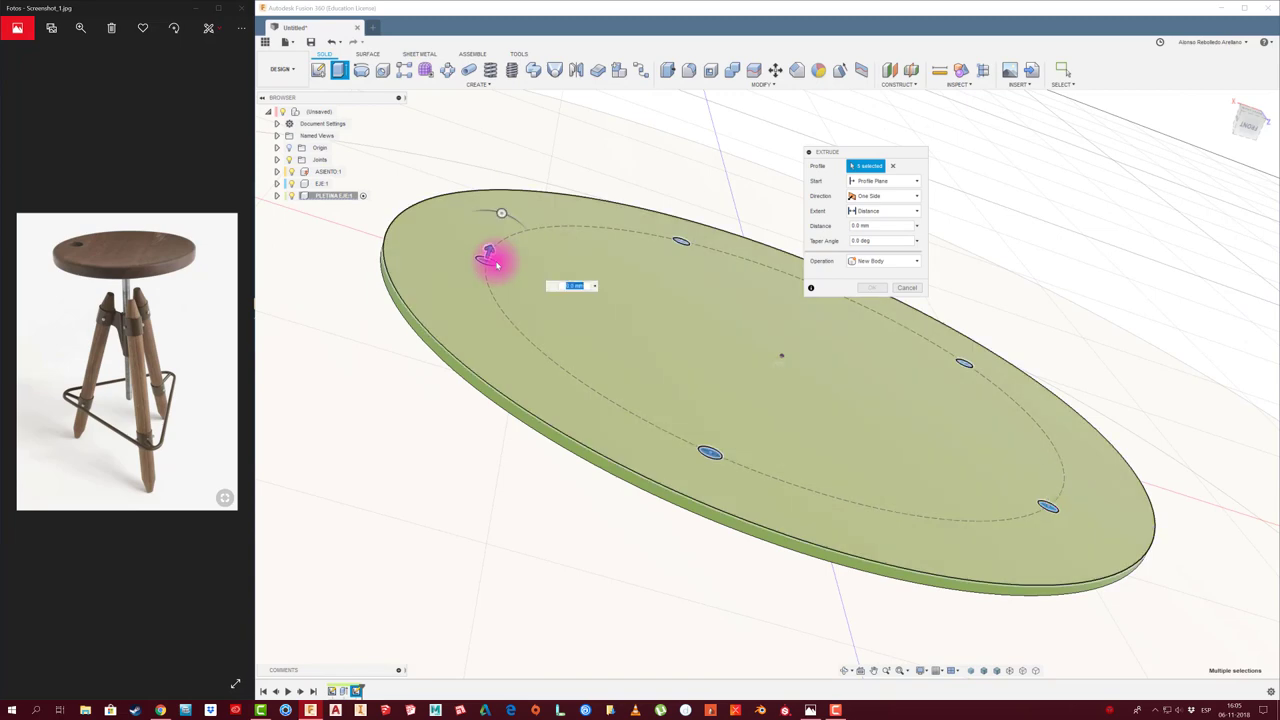
# Make the extrusion a Cut with extent To Object, limited by the seat body
pyautogui.moveTo(490, 256); pyautogui.dragTo(443, 390)
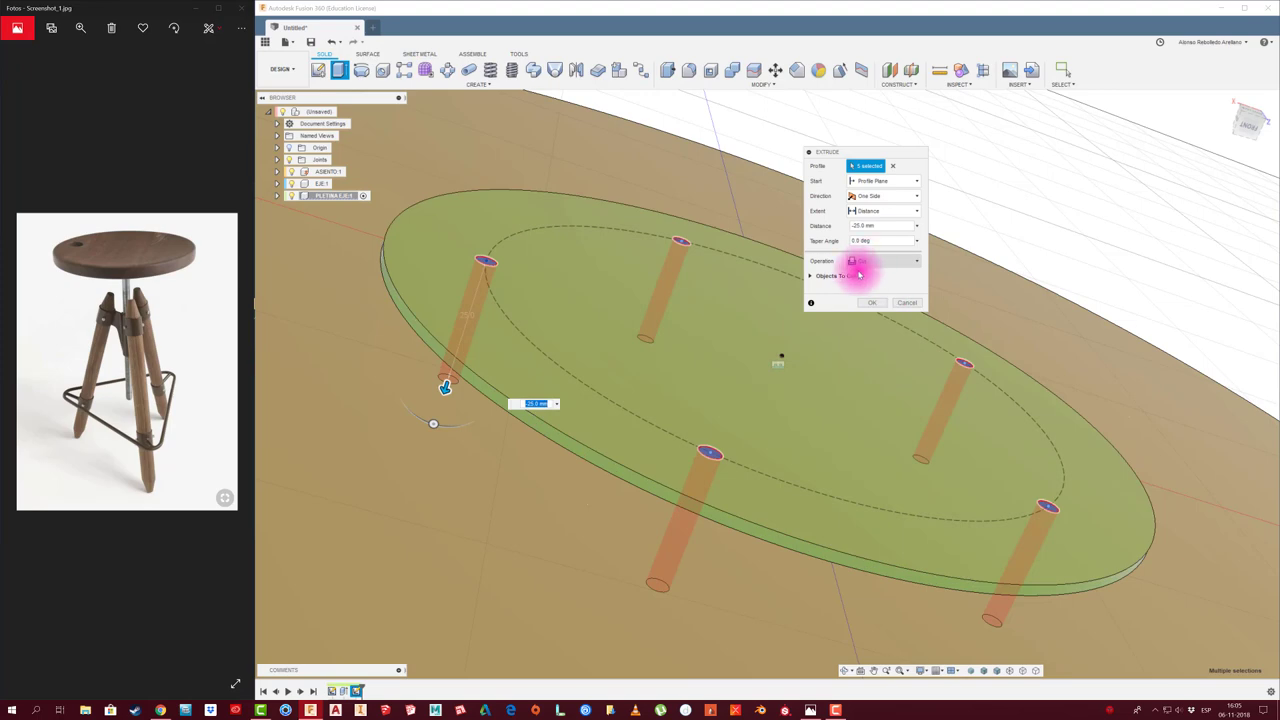
pyautogui.scroll(-3, 606, 318)
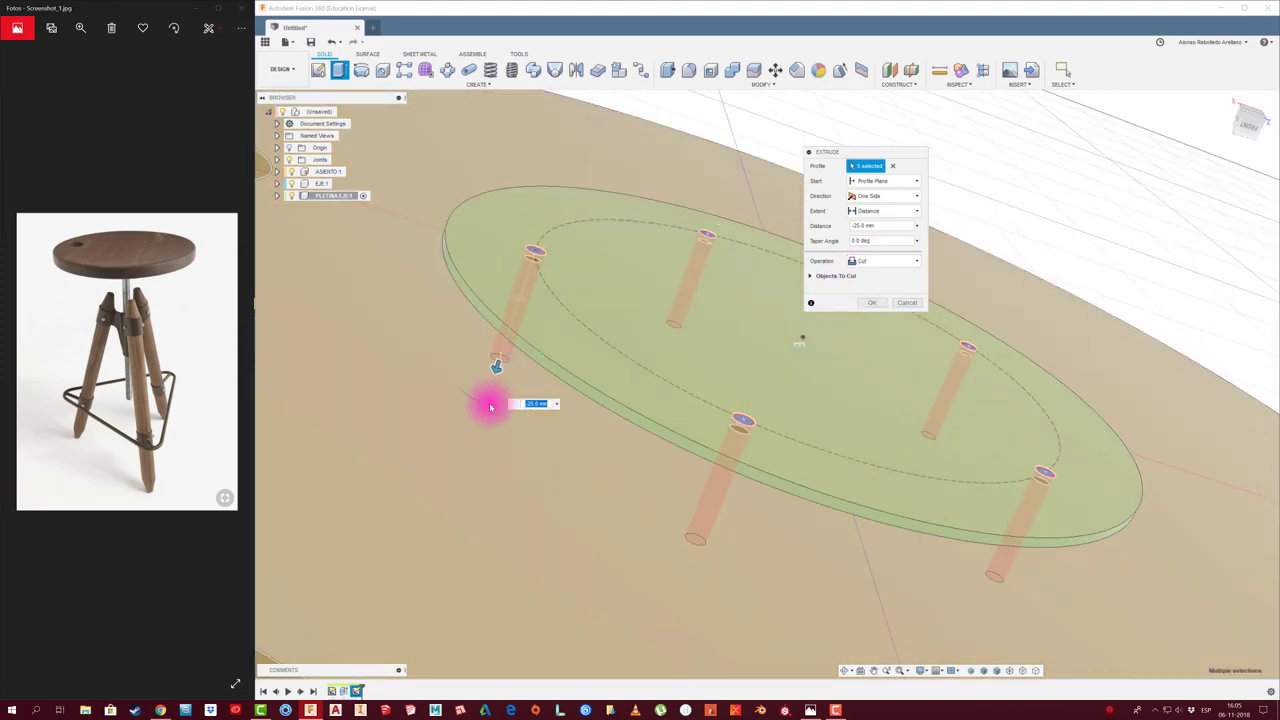
pyautogui.moveTo(486, 400)
pyautogui.mouseDown()
pyautogui.moveTo(491, 357)
pyautogui.moveTo(484, 402)
pyautogui.moveTo(477, 391)
pyautogui.mouseUp()
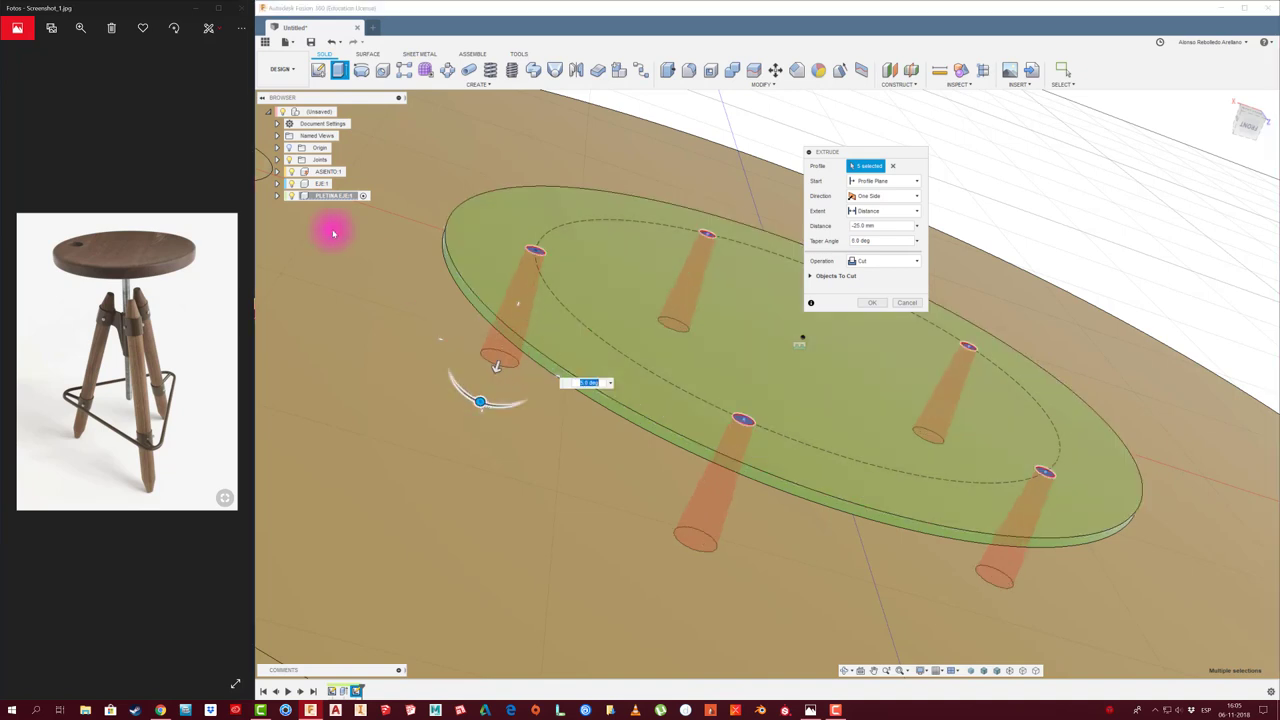
pyautogui.click(870, 225)
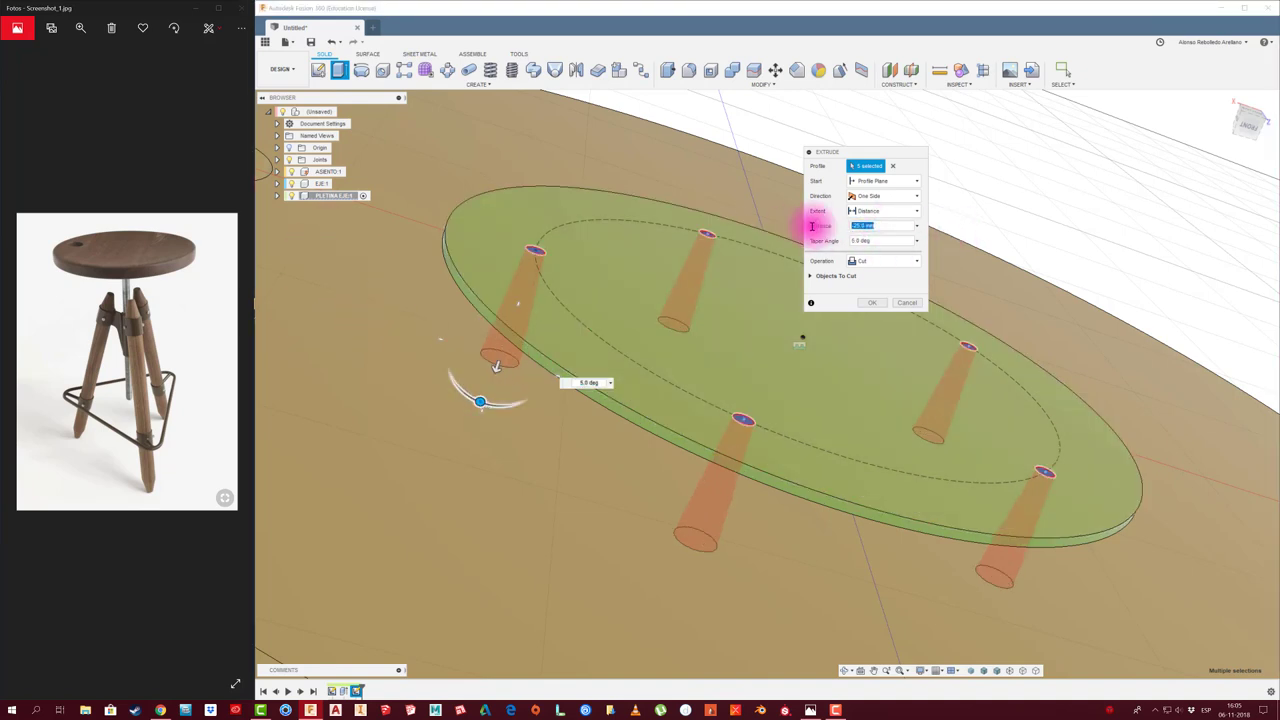
pyautogui.moveTo(853, 244); pyautogui.dragTo(824, 247)
pyautogui.write('0')
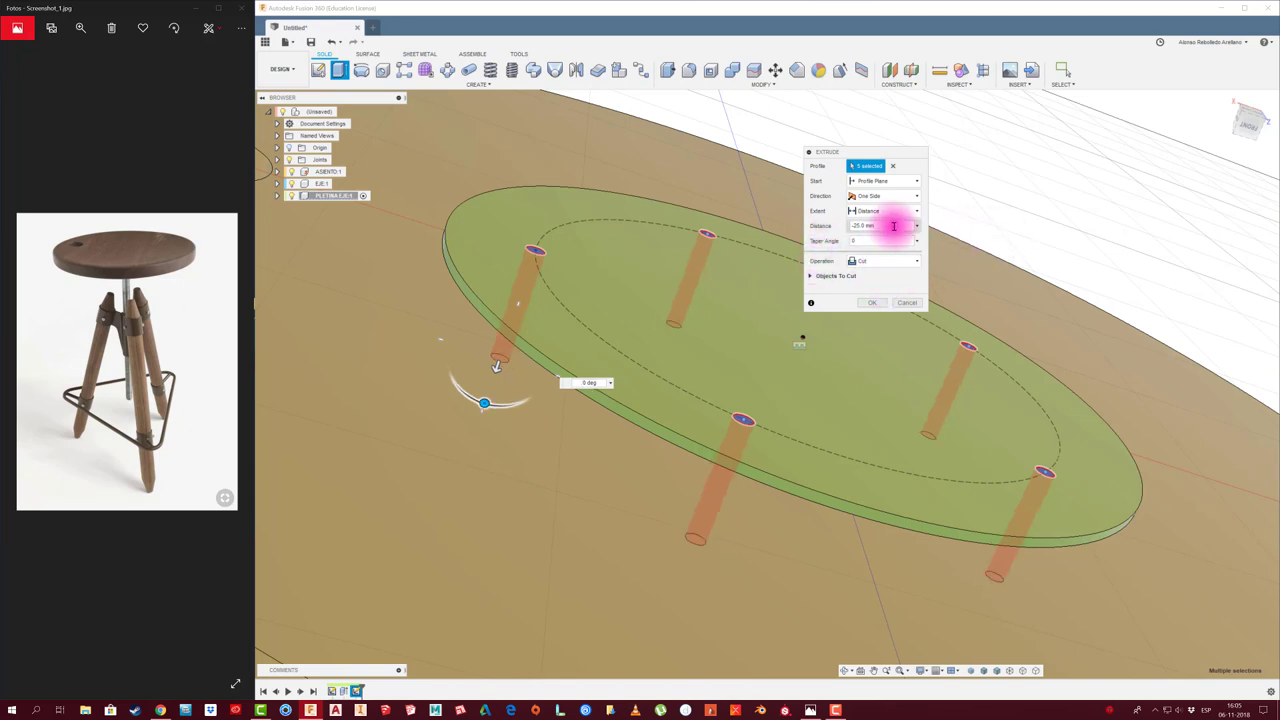
pyautogui.moveTo(901, 214); pyautogui.dragTo(874, 259)
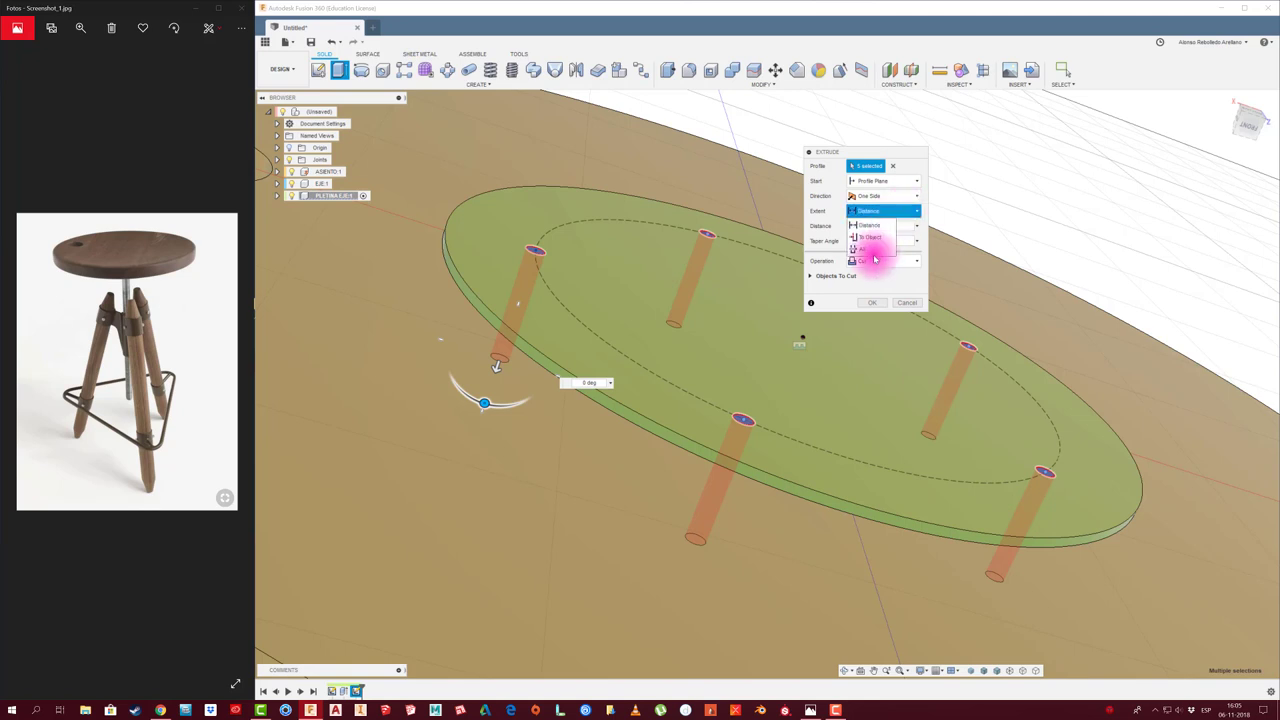
pyautogui.click(880, 242)
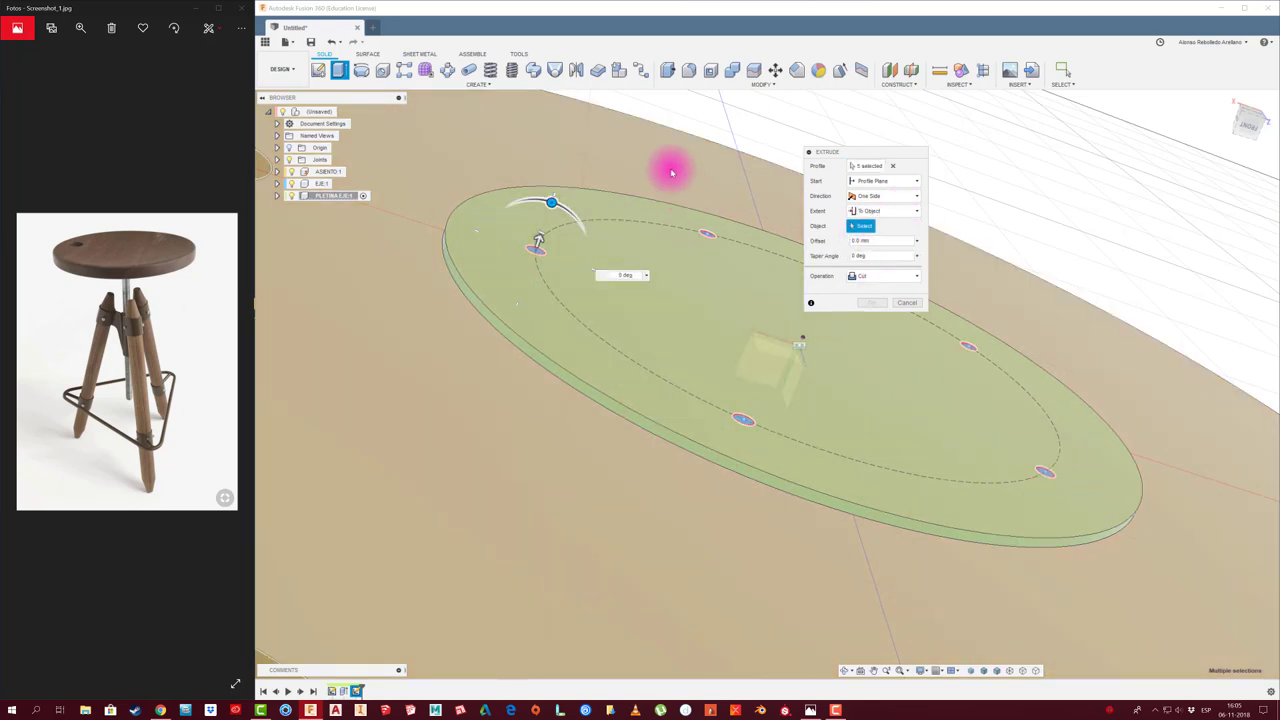
pyautogui.click(594, 153)
pyautogui.click(871, 332)
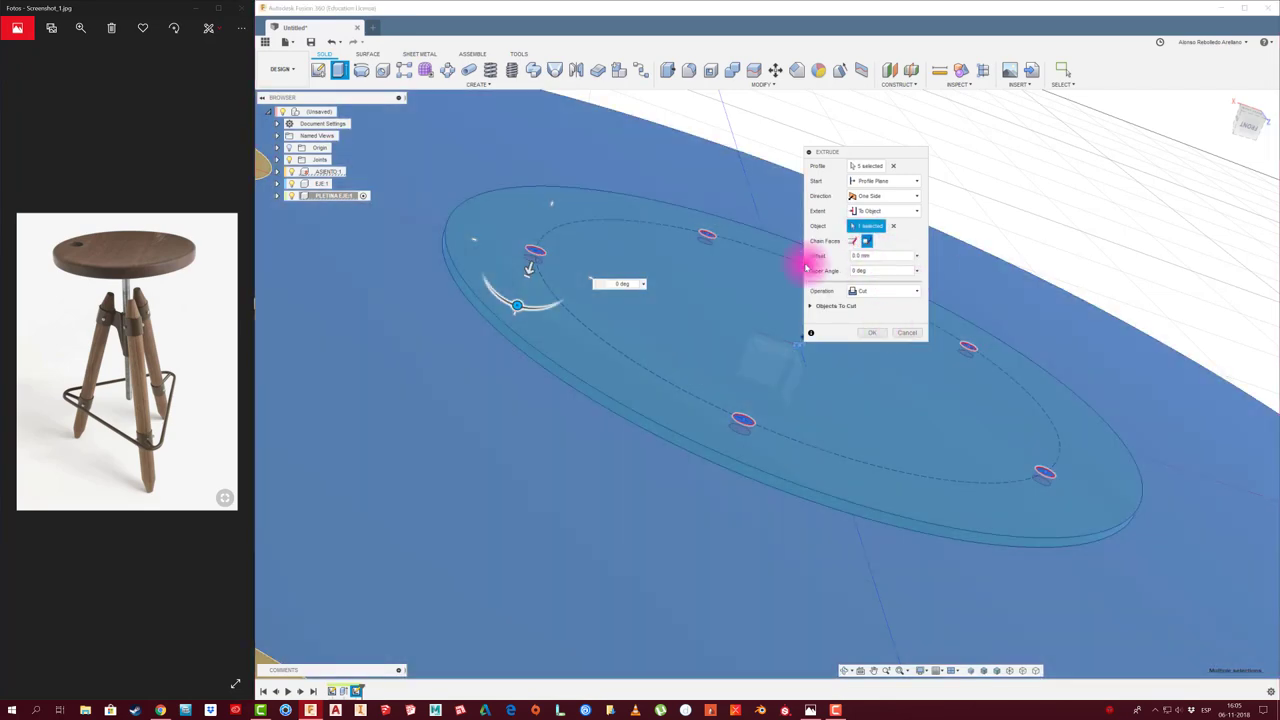
pyautogui.click(874, 333)
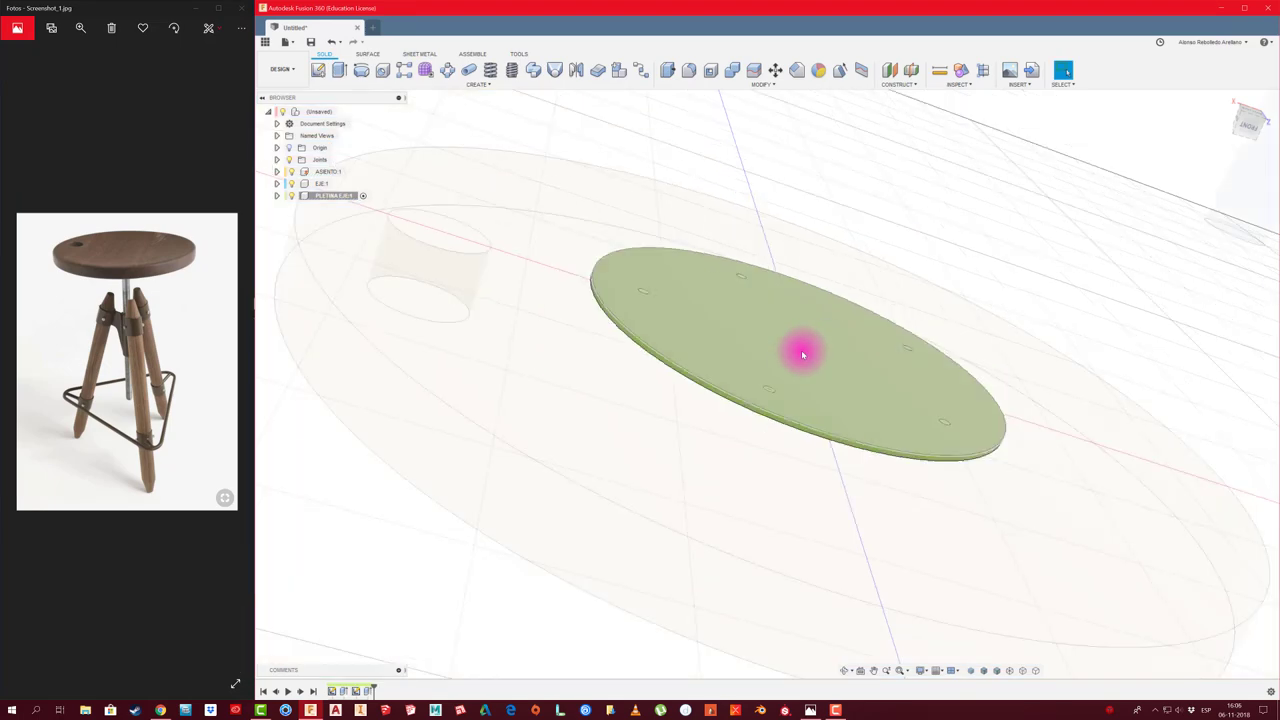
# Orbit the model, drag the blue post aside, and select the green plate
pyautogui.moveTo(469, 376)
pyautogui.keyDown('shift'); pyautogui.mouseDown(button='middle')
pyautogui.moveTo(671, 354)
pyautogui.moveTo(846, 371)
pyautogui.moveTo(829, 380)
pyautogui.moveTo(571, 318)
pyautogui.mouseUp(button='middle'); pyautogui.keyUp('shift')
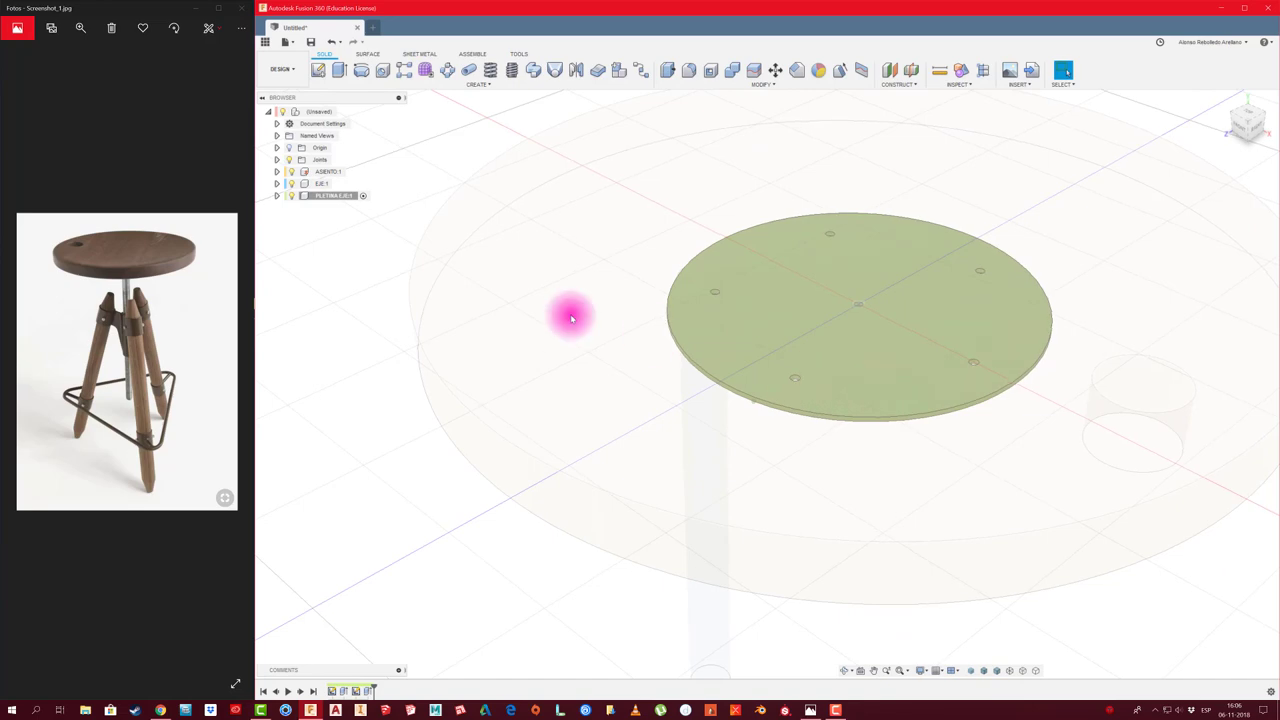
pyautogui.click(330, 112)
pyautogui.moveTo(340, 116)
pyautogui.keyDown('shift'); pyautogui.mouseDown(button='middle')
pyautogui.moveTo(443, 140)
pyautogui.moveTo(491, 257)
pyautogui.moveTo(711, 551)
pyautogui.moveTo(757, 568)
pyautogui.moveTo(779, 383)
pyautogui.mouseUp(button='middle'); pyautogui.keyUp('shift')
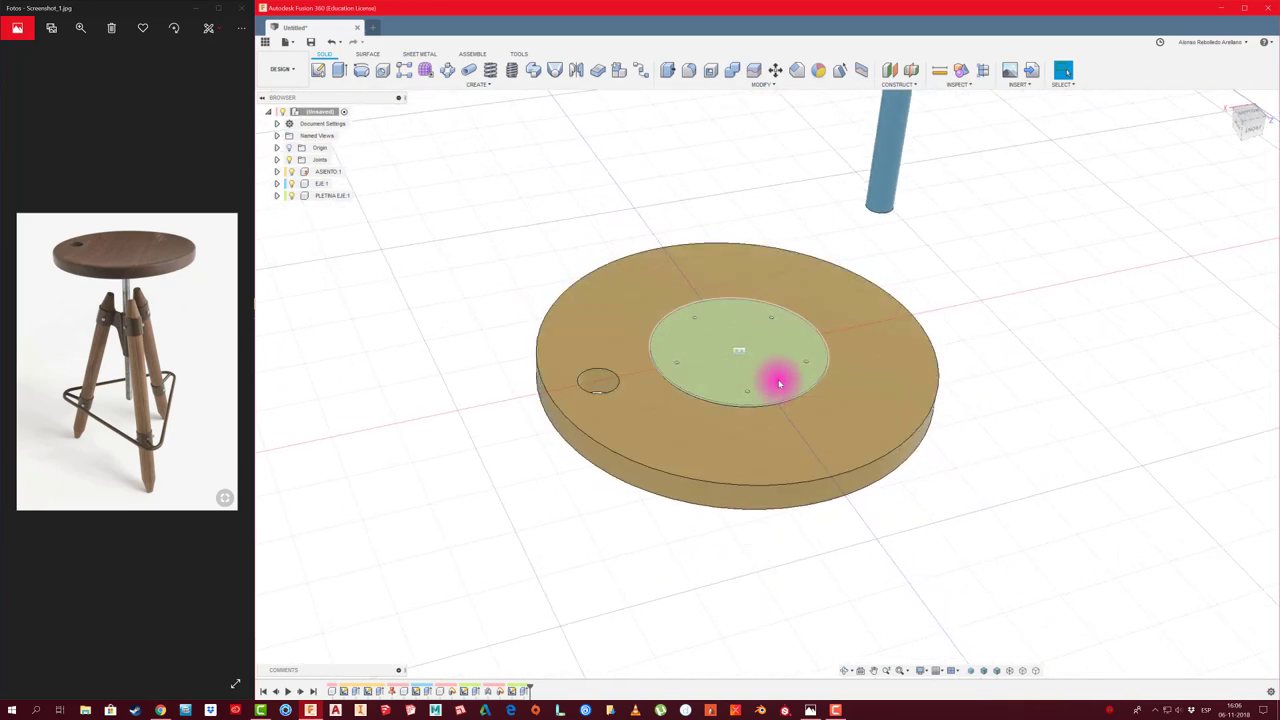
pyautogui.moveTo(889, 209); pyautogui.dragTo(919, 236)
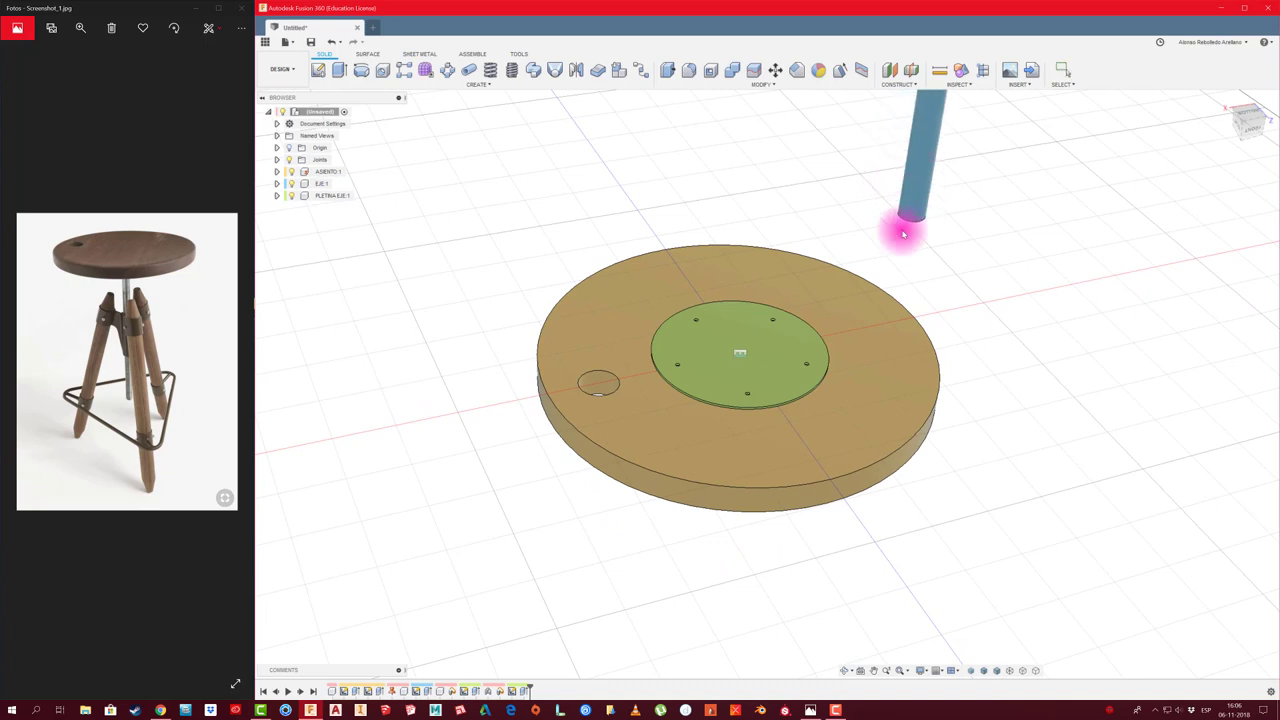
pyautogui.click(755, 360)
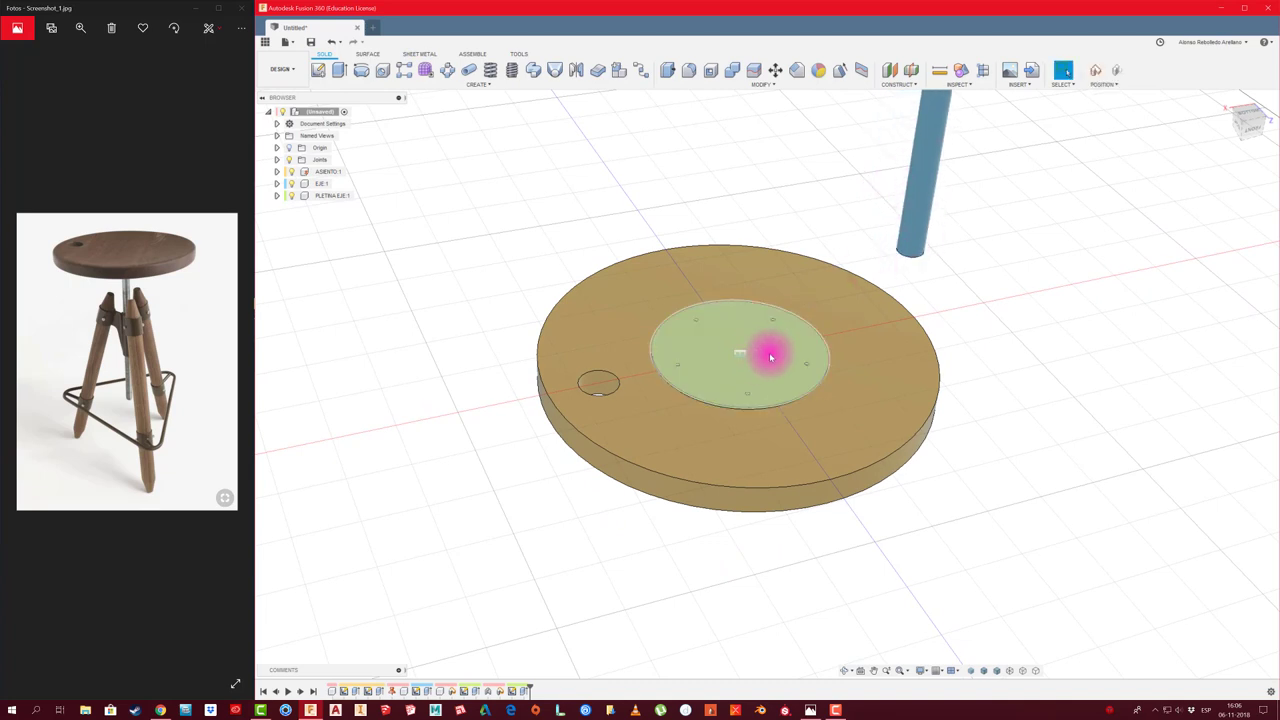
pyautogui.scroll(2, 766, 351)
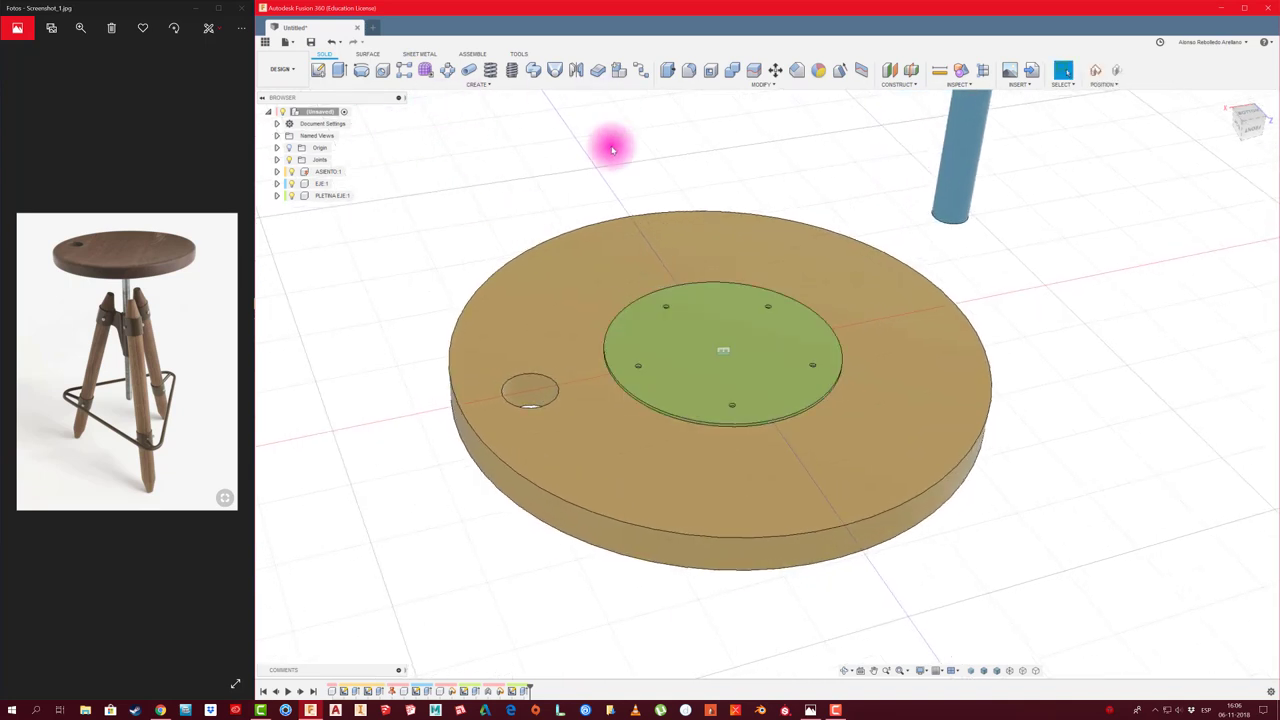
# Start a Joint, continuing without capturing the moved positions, with the pole in view
pyautogui.press('j')
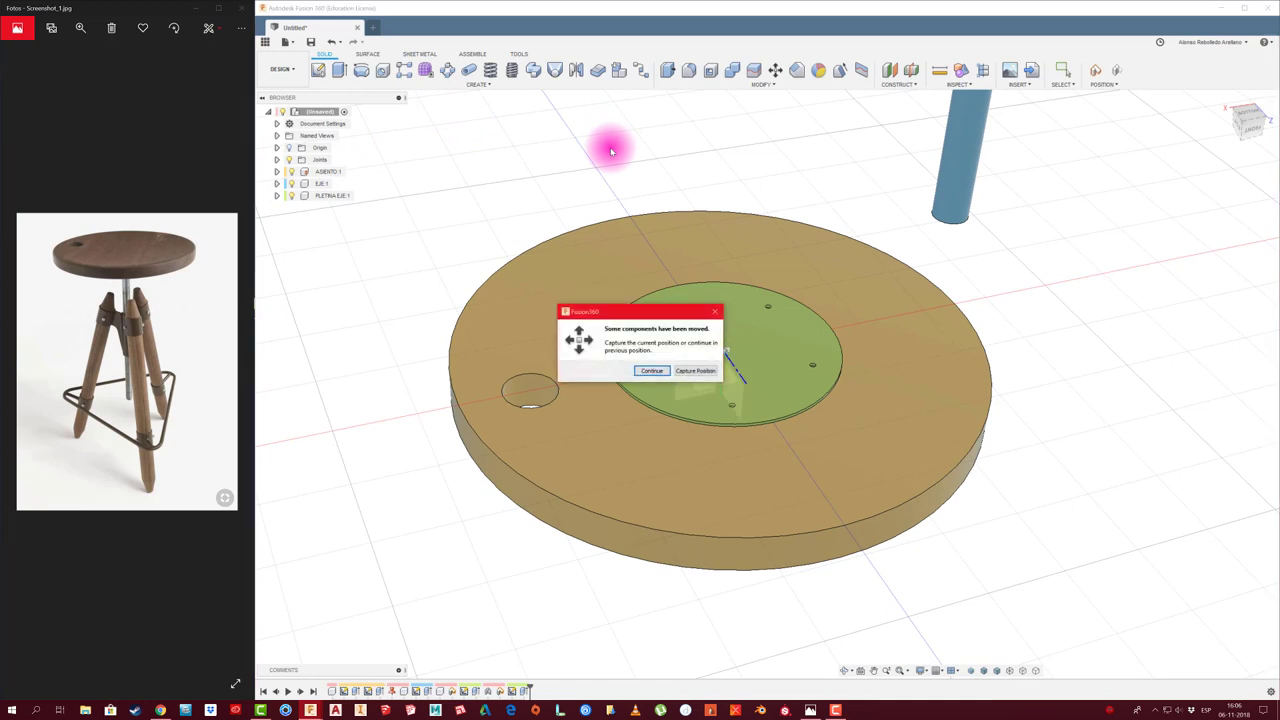
pyautogui.click(713, 313)
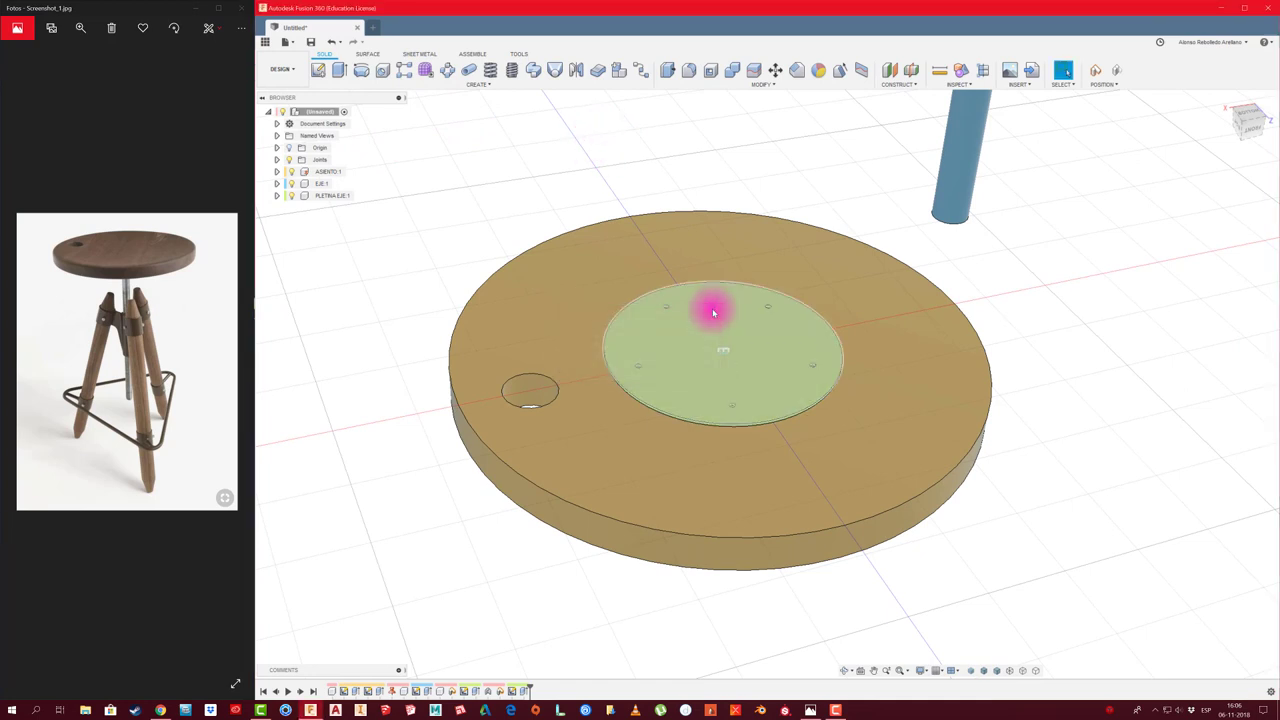
pyautogui.press('j')
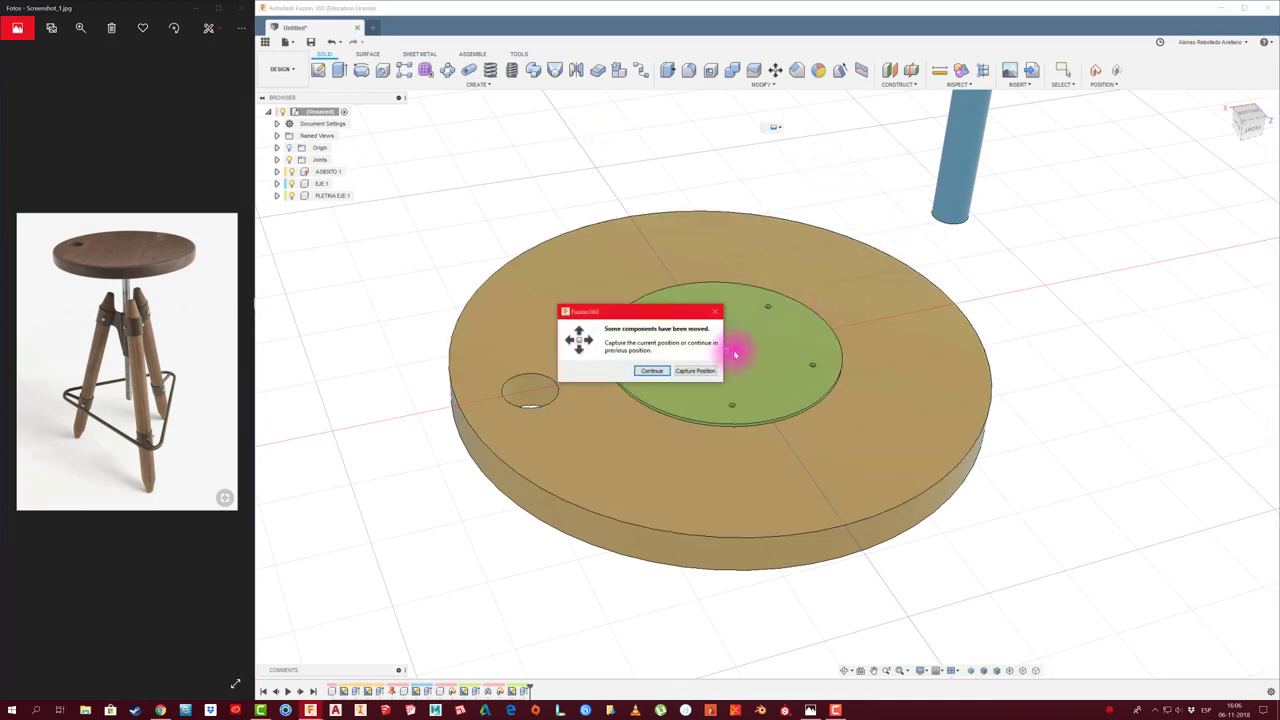
pyautogui.click(708, 371)
pyautogui.moveTo(934, 263)
pyautogui.keyDown('shift'); pyautogui.mouseDown(button='middle')
pyautogui.moveTo(1016, 507)
pyautogui.moveTo(1171, 551)
pyautogui.moveTo(1054, 409)
pyautogui.moveTo(729, 306)
pyautogui.mouseUp(button='middle'); pyautogui.keyUp('shift')
# Rigidly join the pole's end to the green plate's centre and orbit to check it
pyautogui.click(1172, 552)
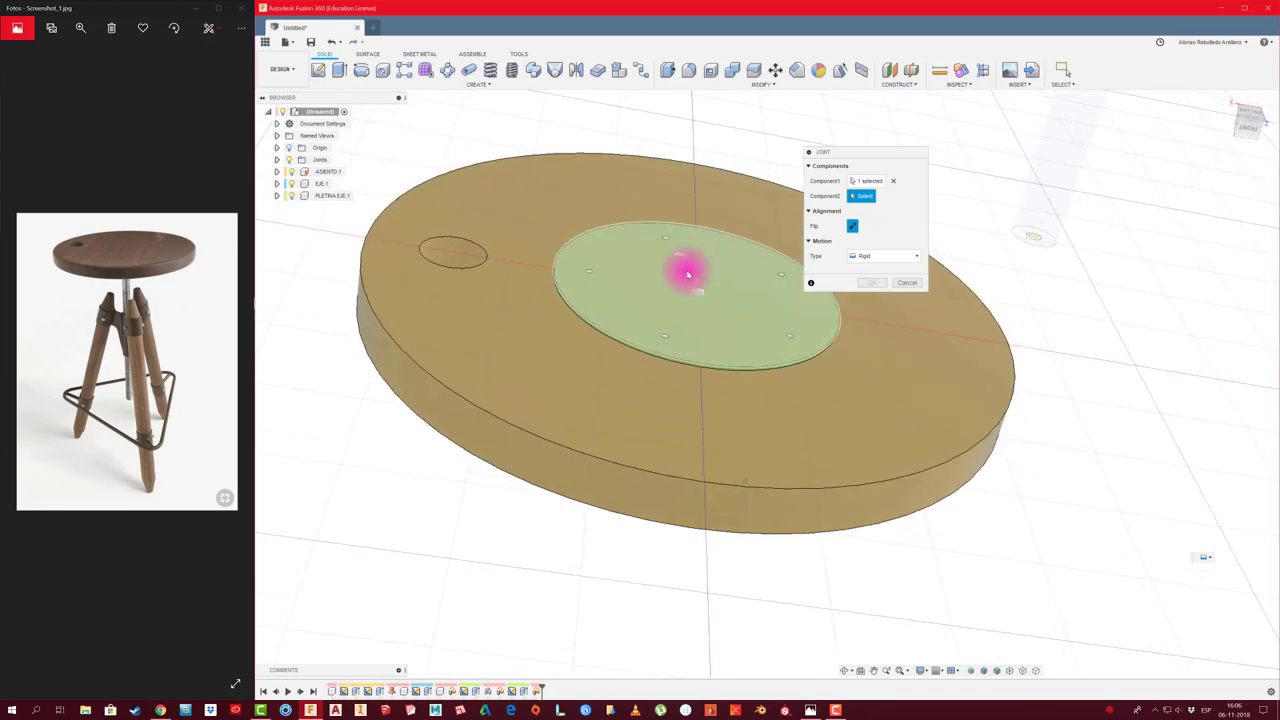
pyautogui.click(698, 291)
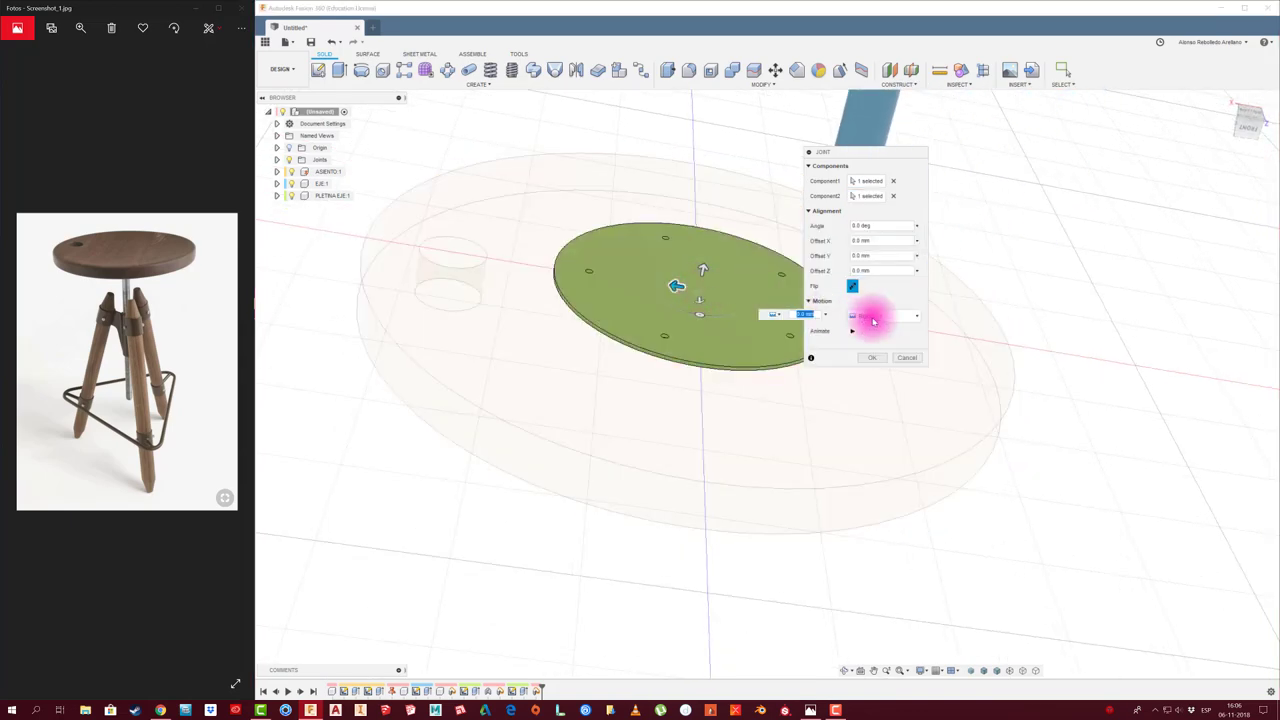
pyautogui.click(871, 360)
pyautogui.moveTo(823, 334)
pyautogui.keyDown('shift'); pyautogui.mouseDown(button='middle')
pyautogui.moveTo(929, 286)
pyautogui.moveTo(806, 306)
pyautogui.moveTo(748, 279)
pyautogui.moveTo(912, 311)
pyautogui.moveTo(724, 318)
pyautogui.mouseUp(button='middle'); pyautogui.keyUp('shift')
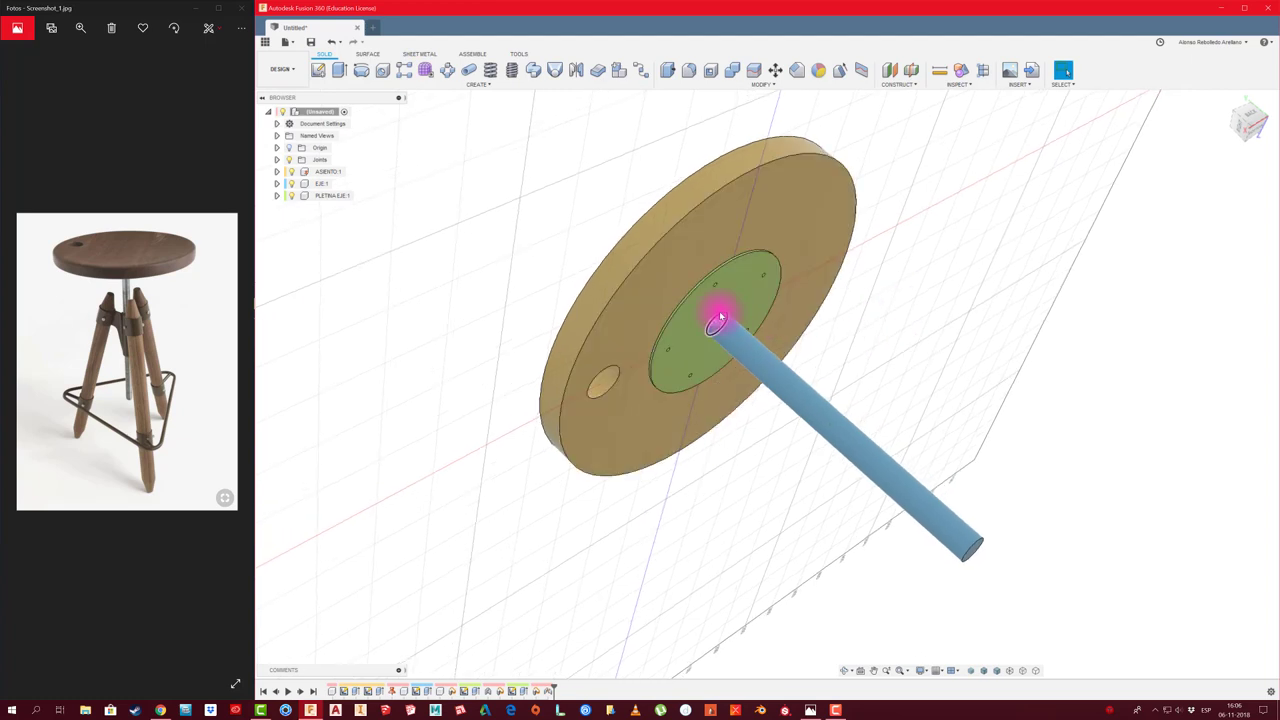
pyautogui.click(738, 319)
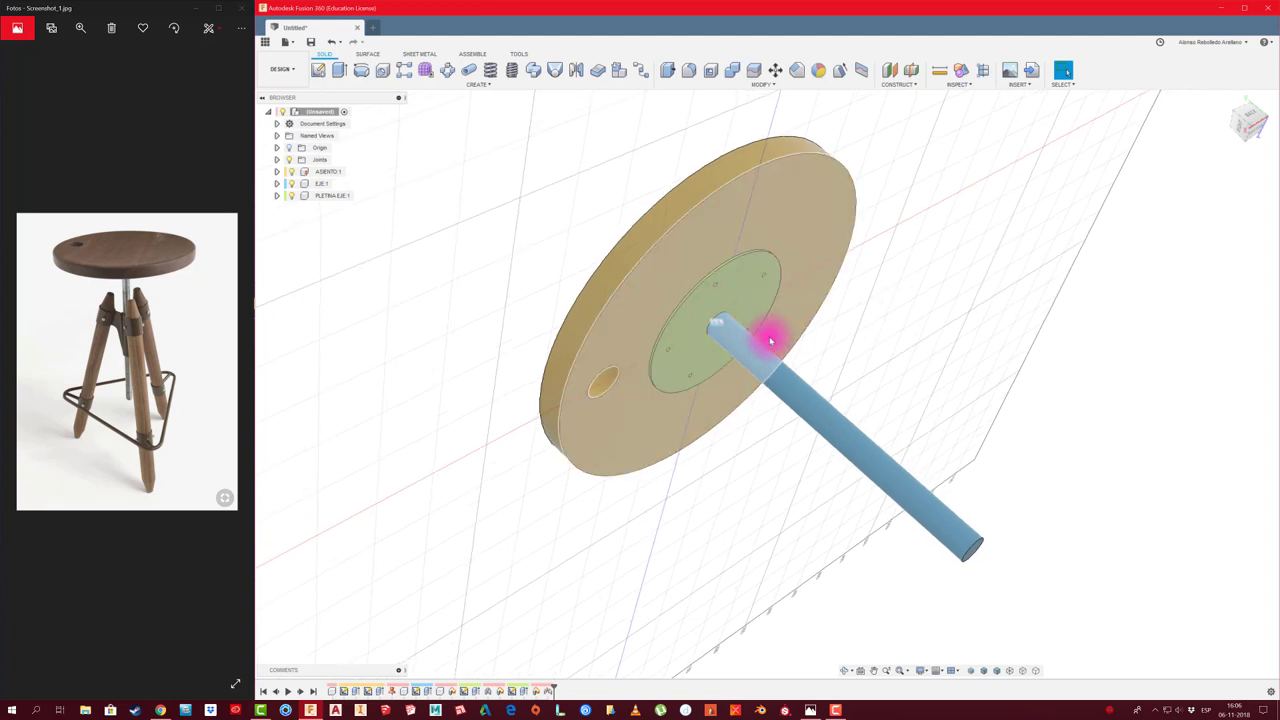
pyautogui.moveTo(743, 309)
pyautogui.keyDown('shift'); pyautogui.mouseDown(button='middle')
pyautogui.moveTo(763, 320)
pyautogui.moveTo(643, 271)
pyautogui.moveTo(629, 212)
pyautogui.mouseUp(button='middle'); pyautogui.keyUp('shift')
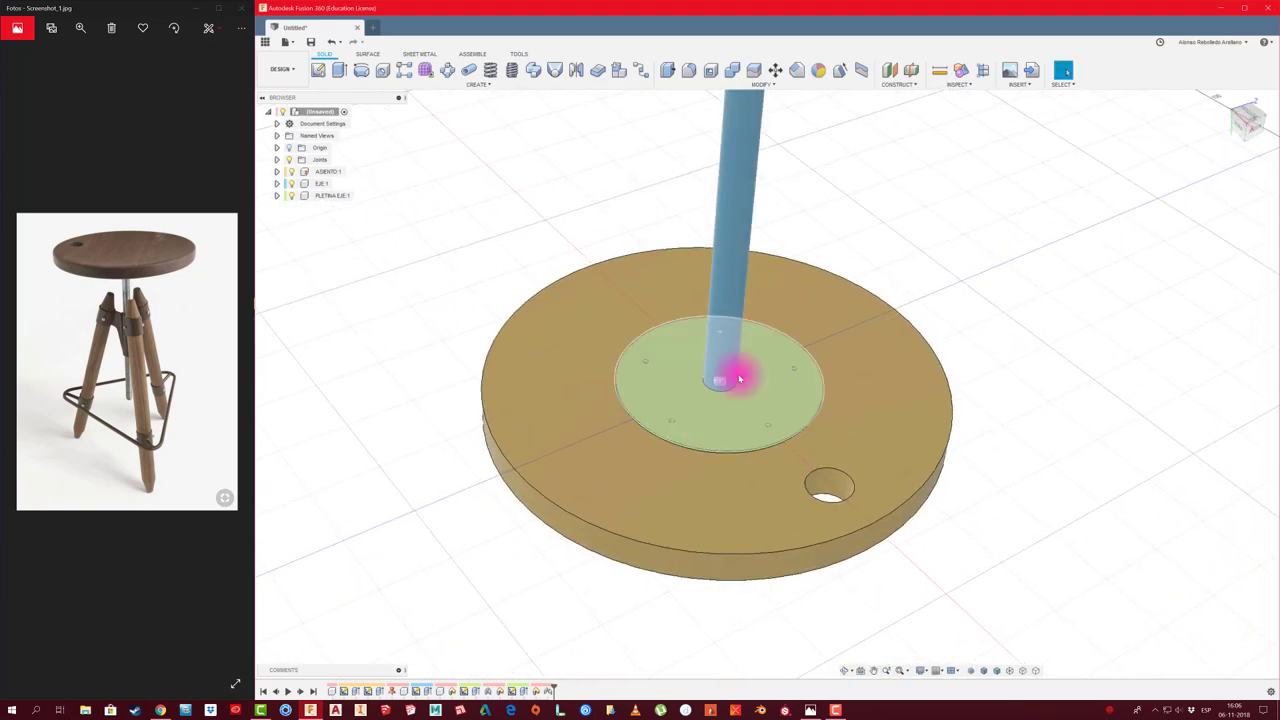
pyautogui.keyDown('shift'); pyautogui.moveTo(622, 319); pyautogui.dragTo(497, 211, button='middle'); pyautogui.keyUp('shift')
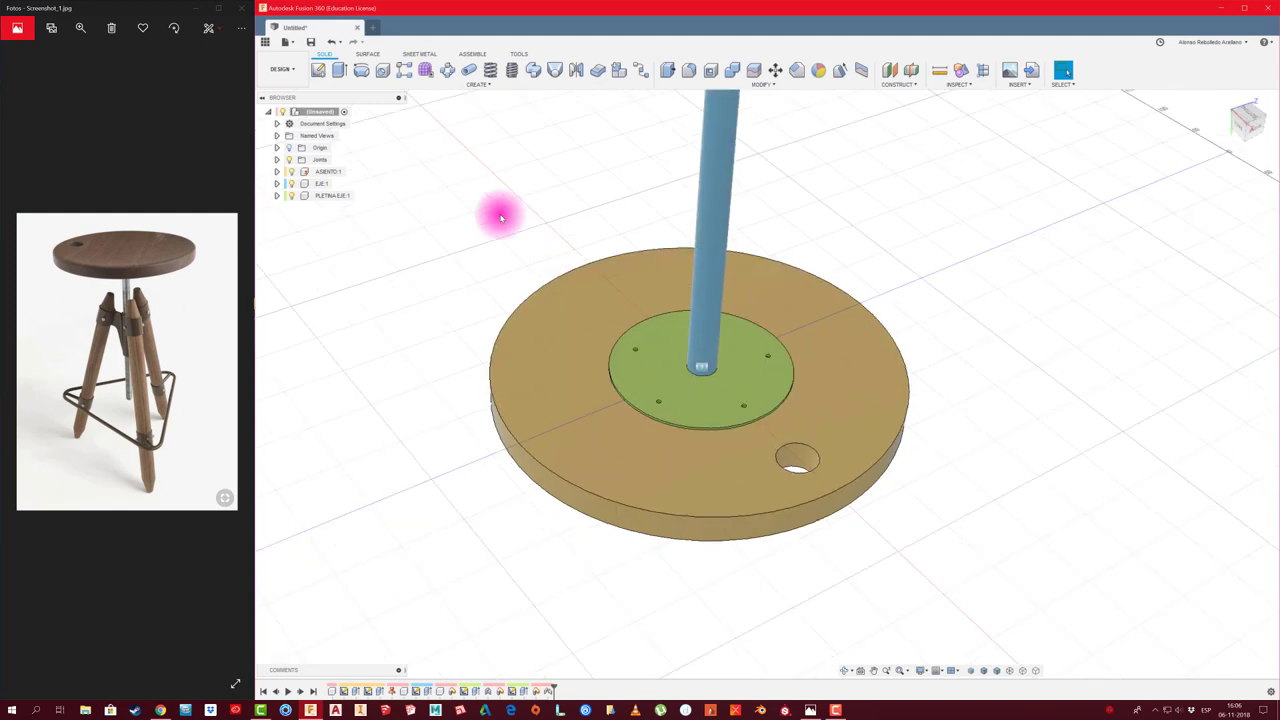
pyautogui.rightClick(326, 111)
# Create a new component named SOPORTE PLETINA and sketch on the plate's top face
pyautogui.click(355, 118)
pyautogui.write('SOPORTE PLETINA')
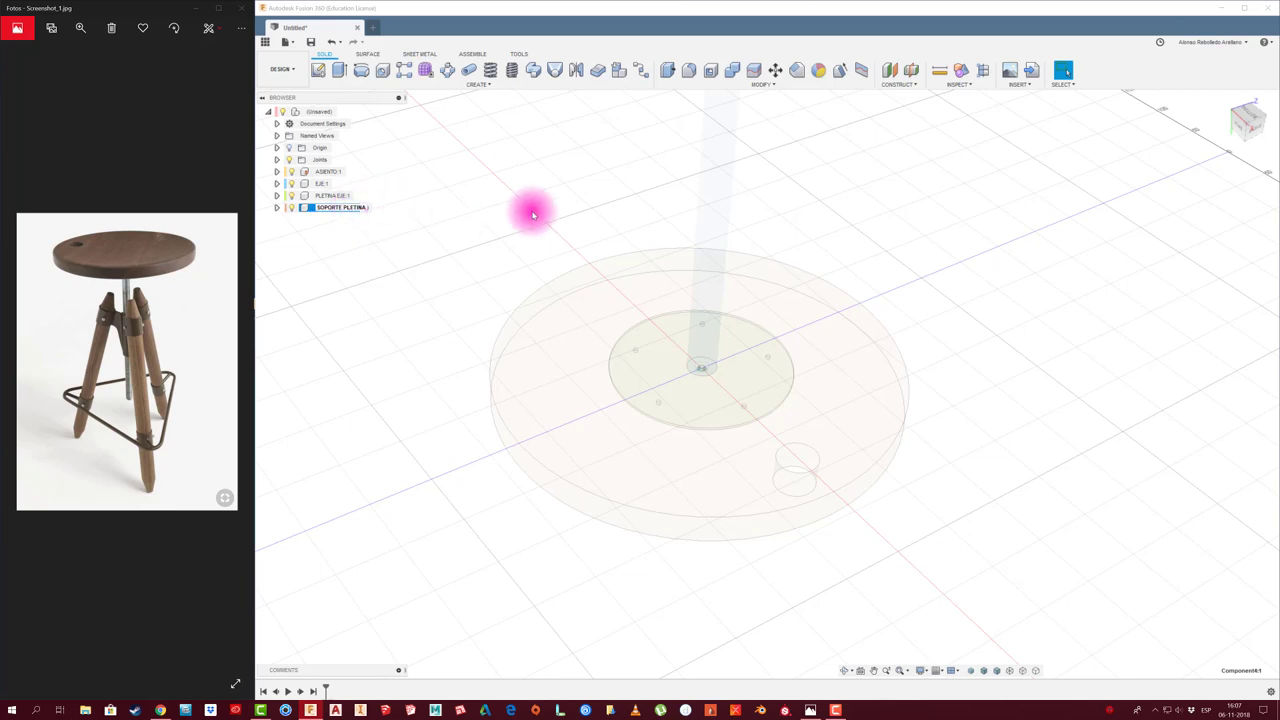
pyautogui.press('Return')
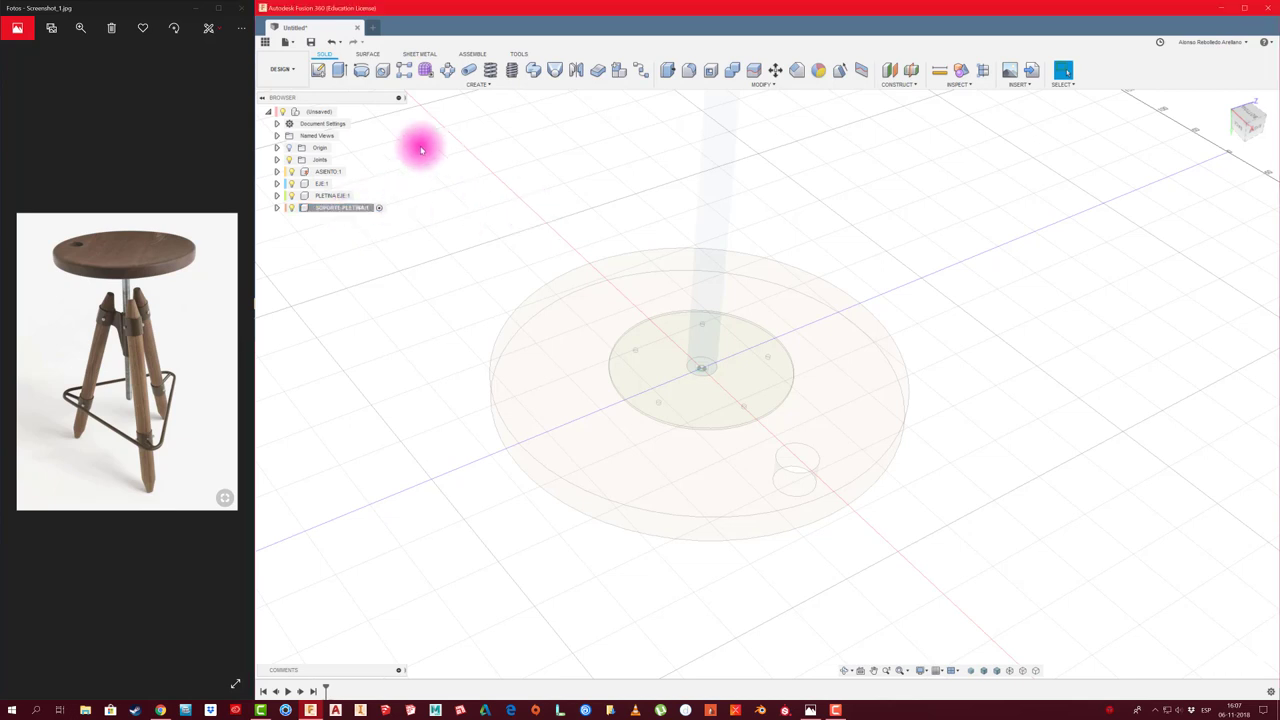
pyautogui.click(318, 70)
pyautogui.click(657, 366)
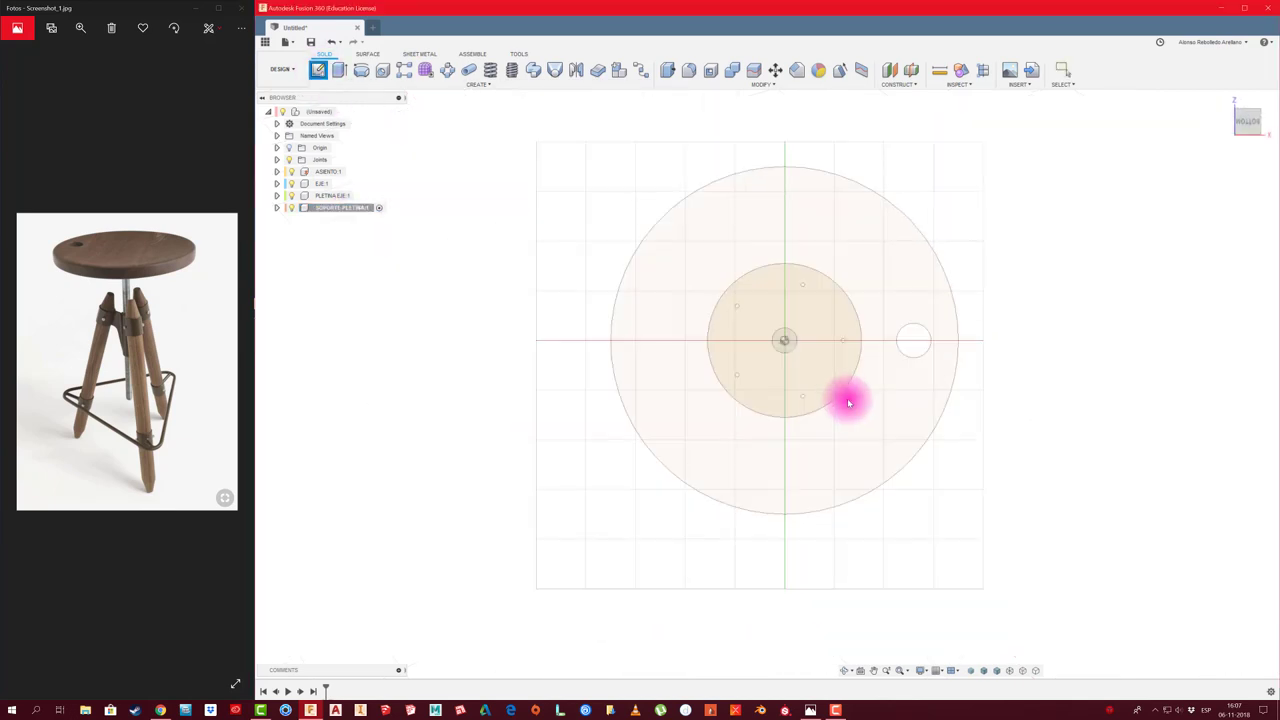
# Draw two concentric circles at the origin, dimension the gap between them, and finish the sketch
pyautogui.press('c')
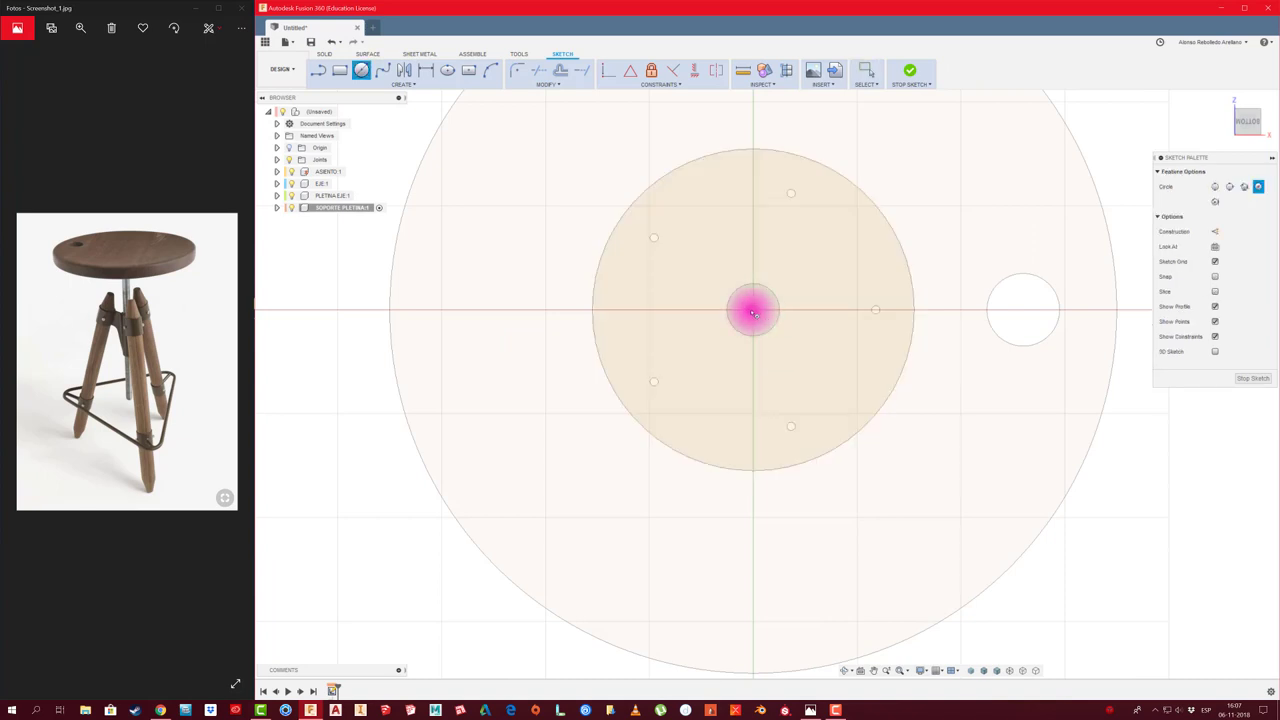
pyautogui.click(753, 311)
pyautogui.click(779, 311)
pyautogui.click(754, 311)
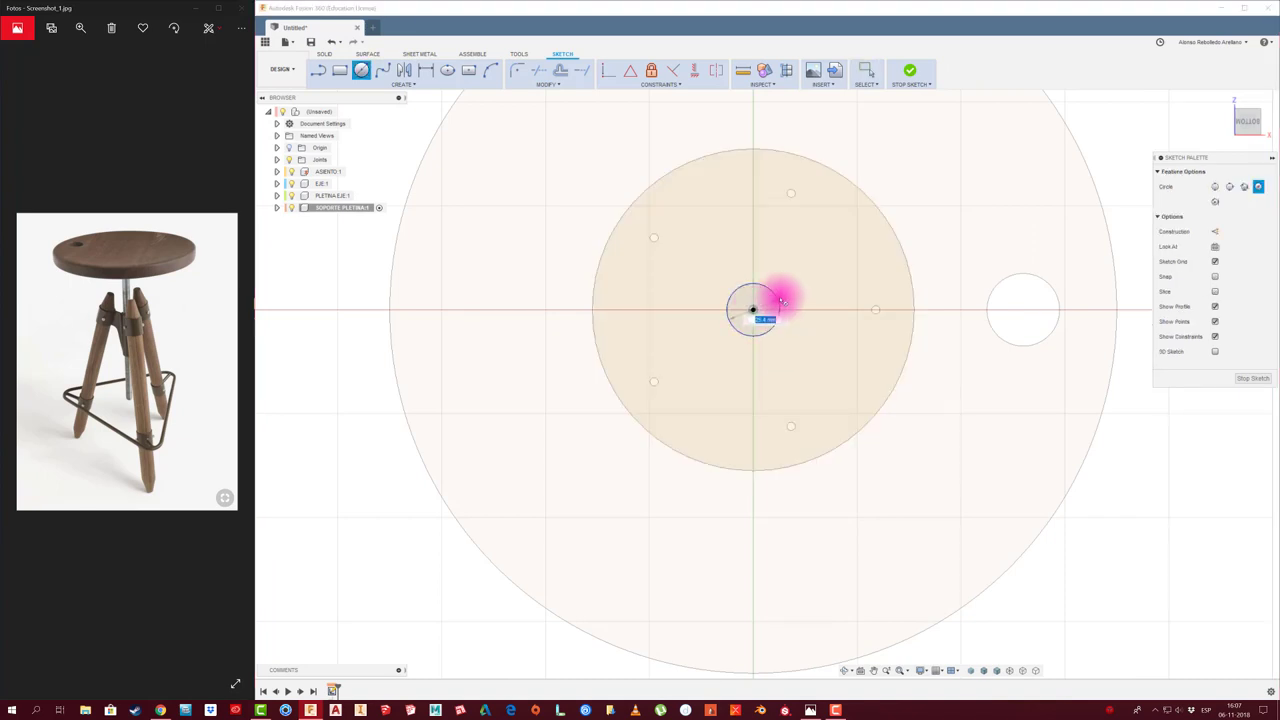
pyautogui.click(786, 299)
pyautogui.scroll(5, 805, 328)
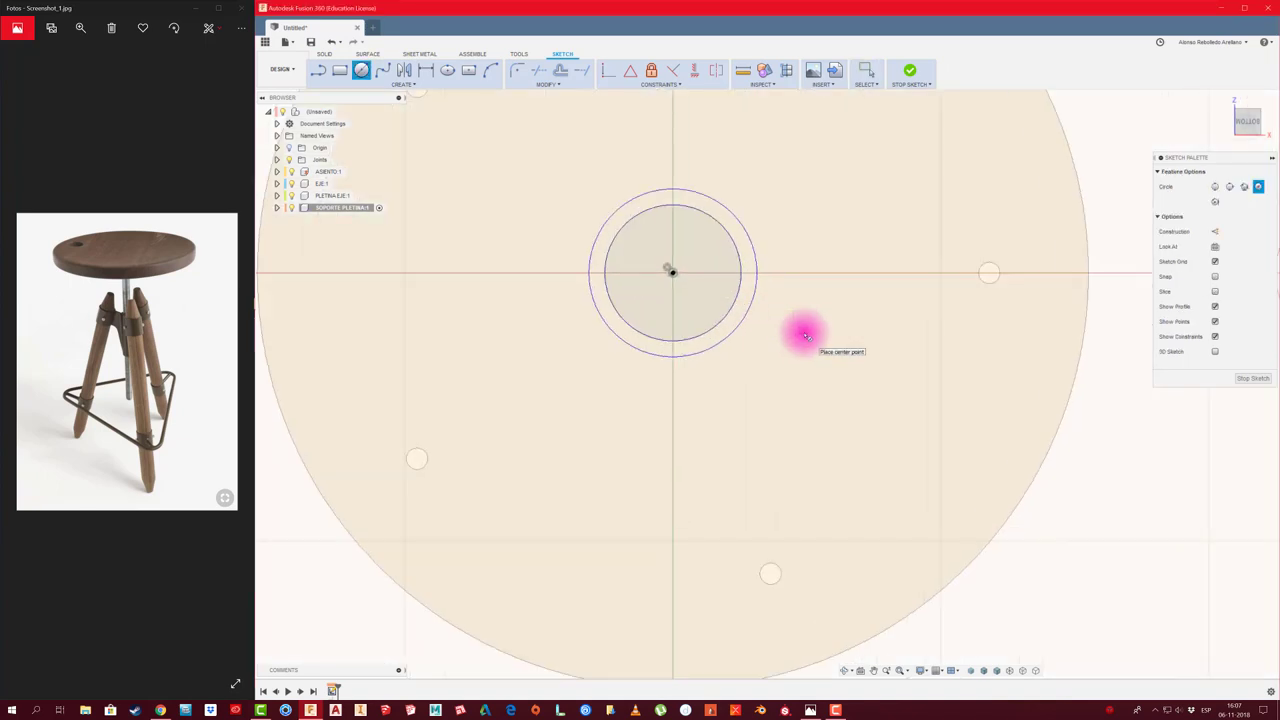
pyautogui.press('Escape')
pyautogui.click(739, 327)
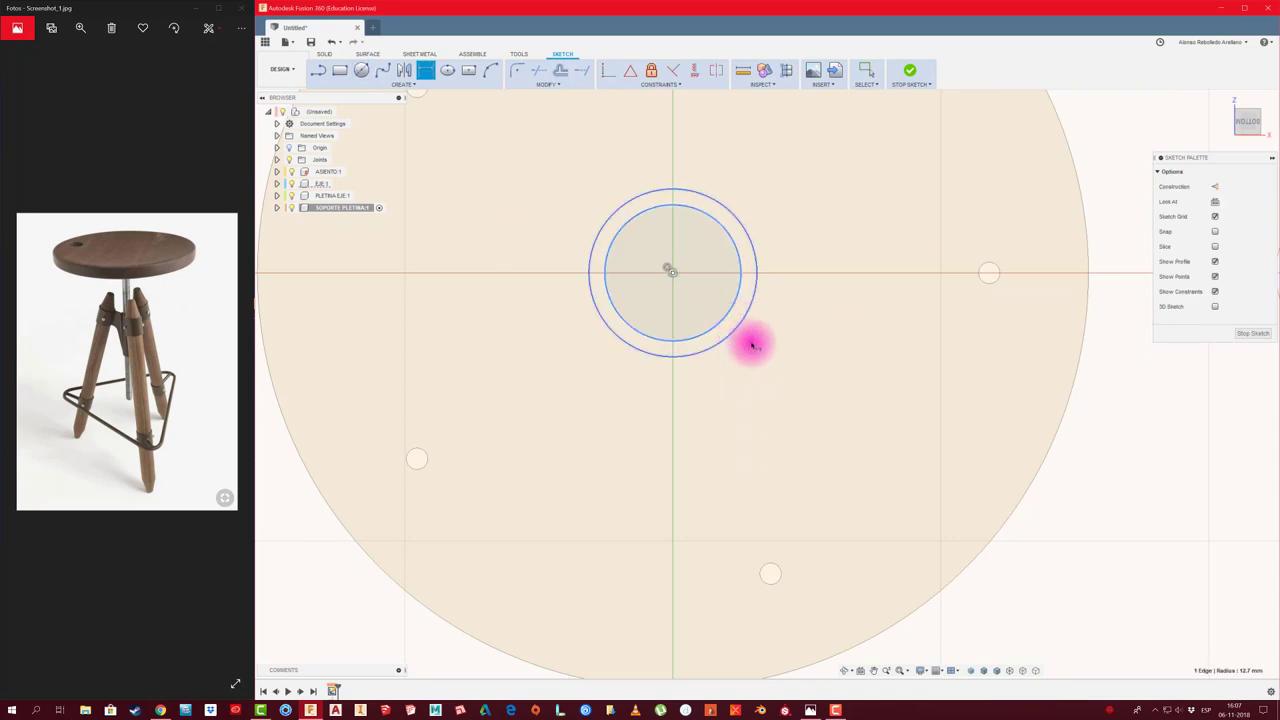
pyautogui.keyDown('ctrl'); pyautogui.click(735, 334); pyautogui.keyUp('ctrl')
pyautogui.press('d')
pyautogui.click(793, 358)
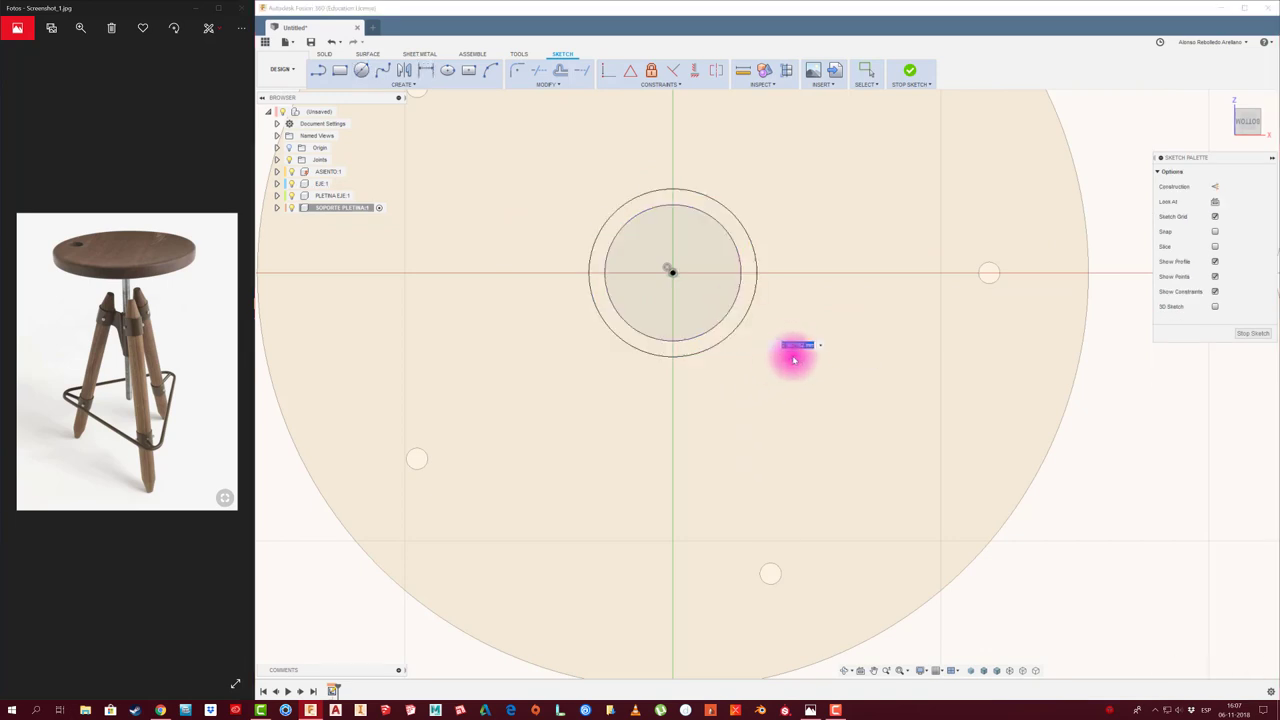
pyautogui.press('d')
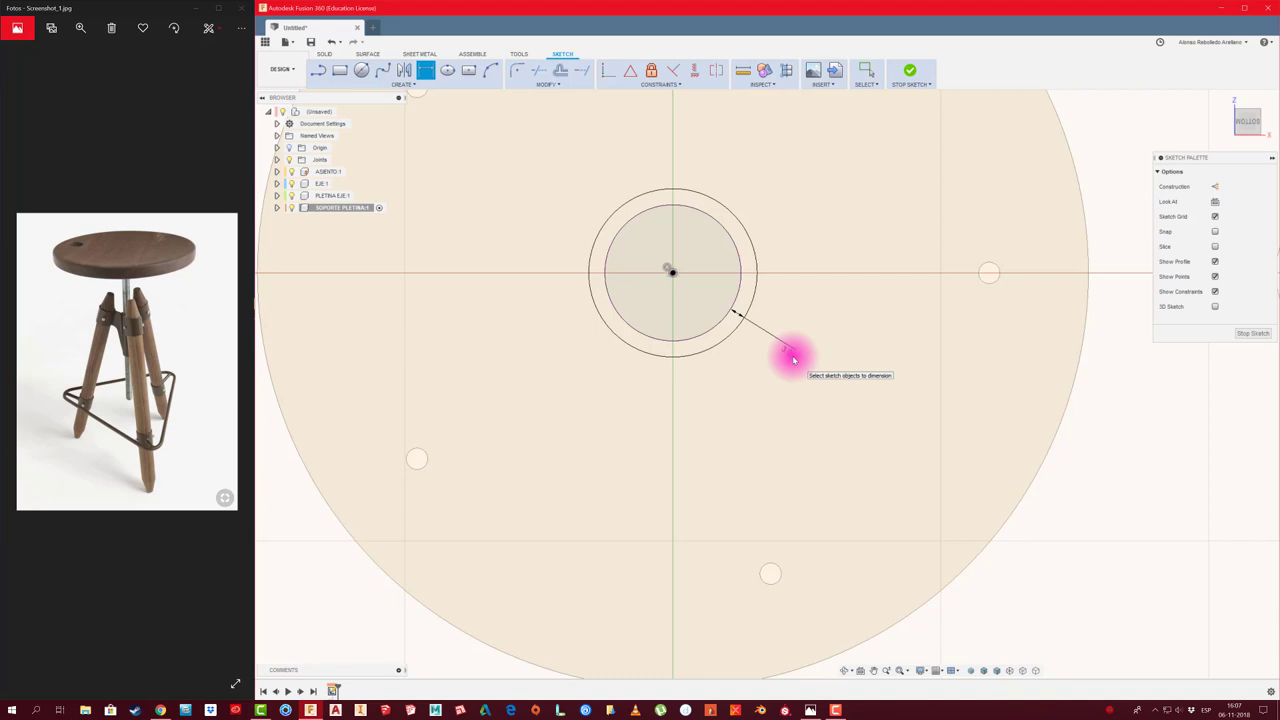
pyautogui.click(1250, 334)
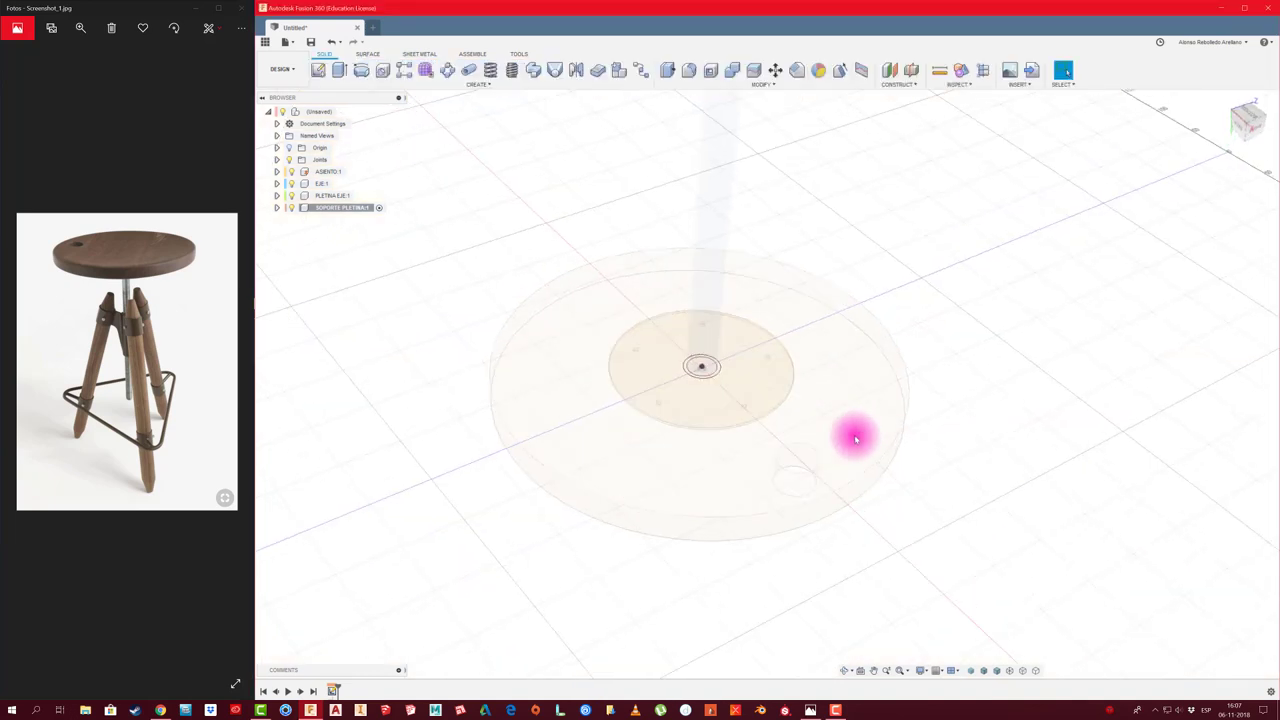
# Extrude the ring between the circles 80 mm along the pole to form a sleeve
pyautogui.press('e')
pyautogui.scroll(3, 766, 386)
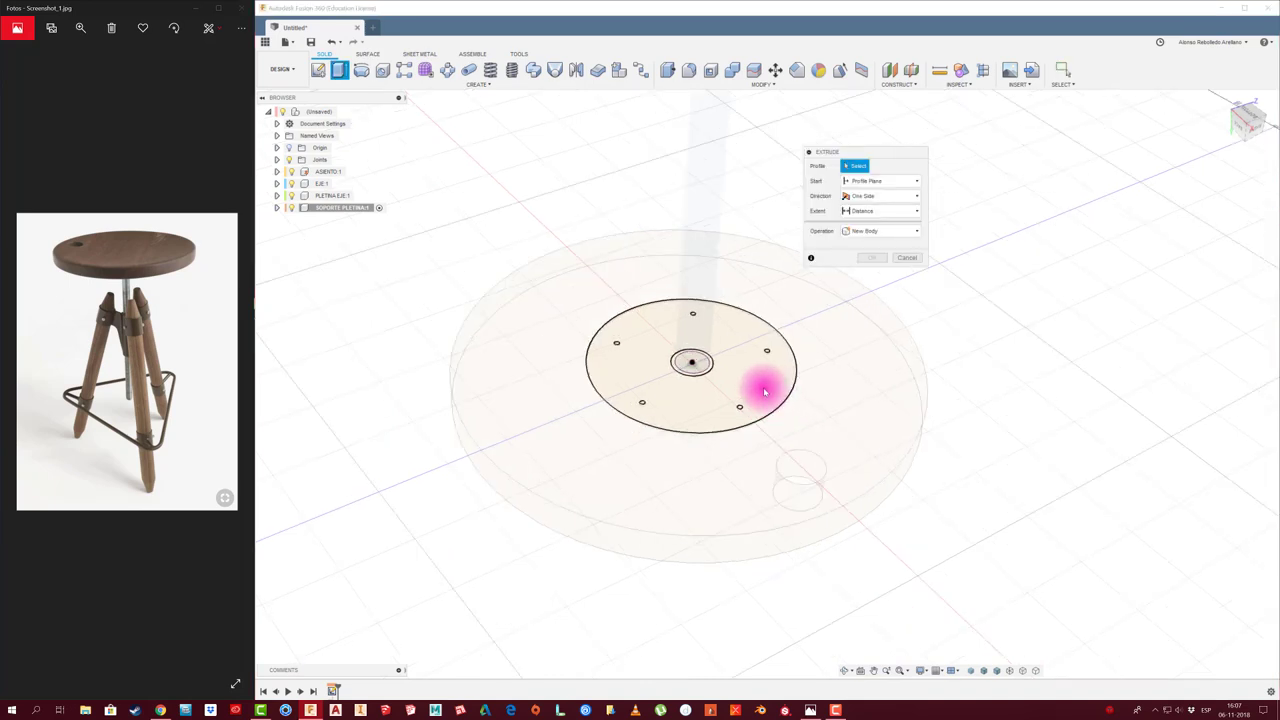
pyautogui.scroll(3, 678, 355)
pyautogui.scroll(-2, 647, 325)
pyautogui.click(646, 318)
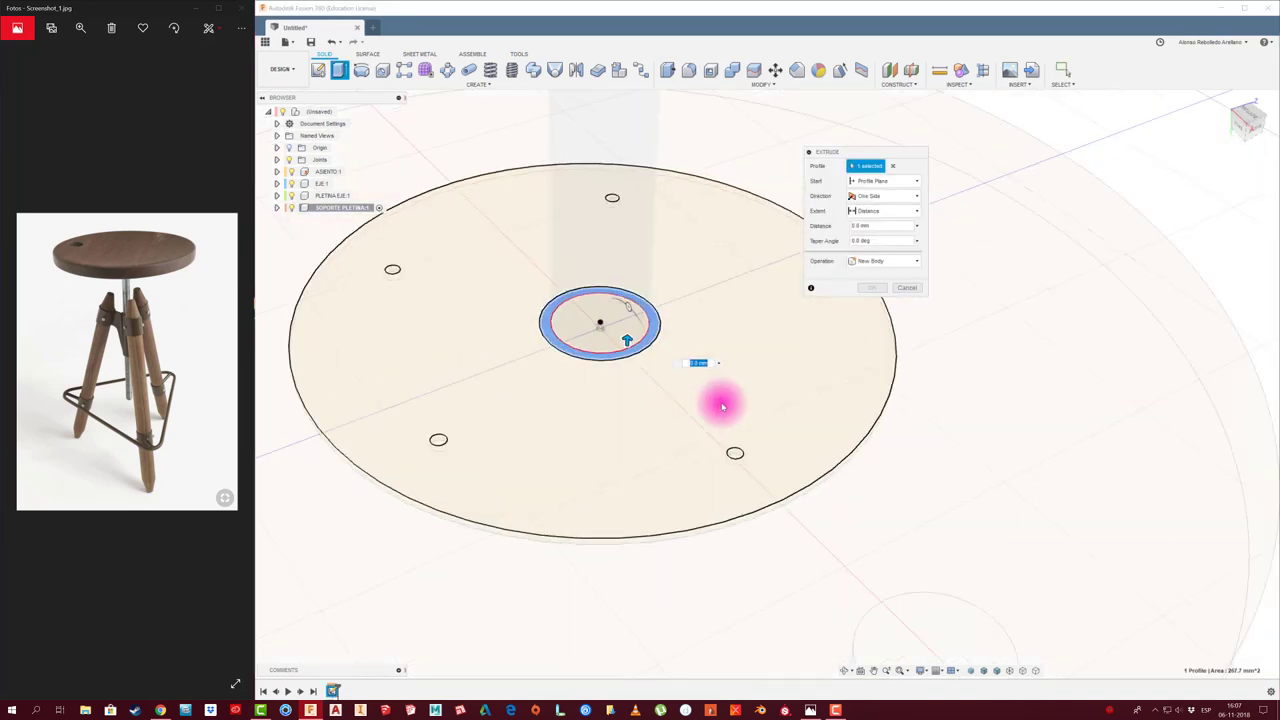
pyautogui.scroll(-3, 726, 403)
pyautogui.scroll(-2, 686, 372)
pyautogui.moveTo(686, 373); pyautogui.dragTo(690, 295)
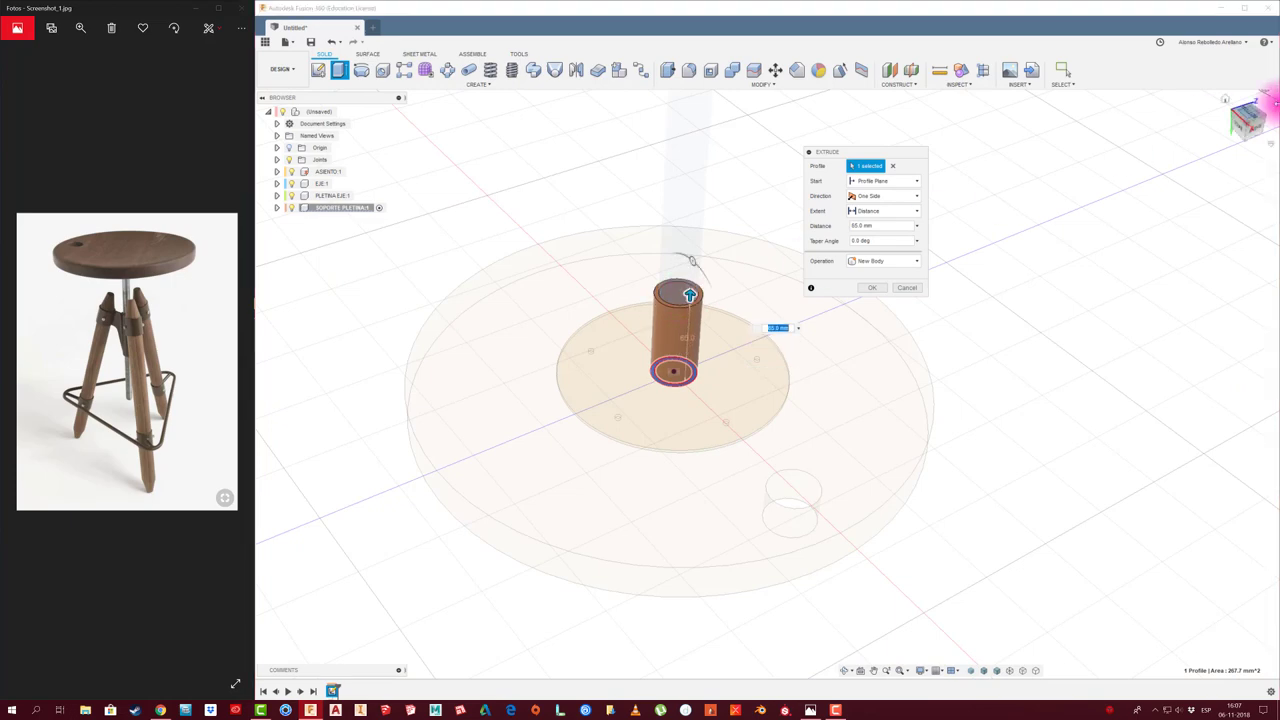
pyautogui.click(1243, 120)
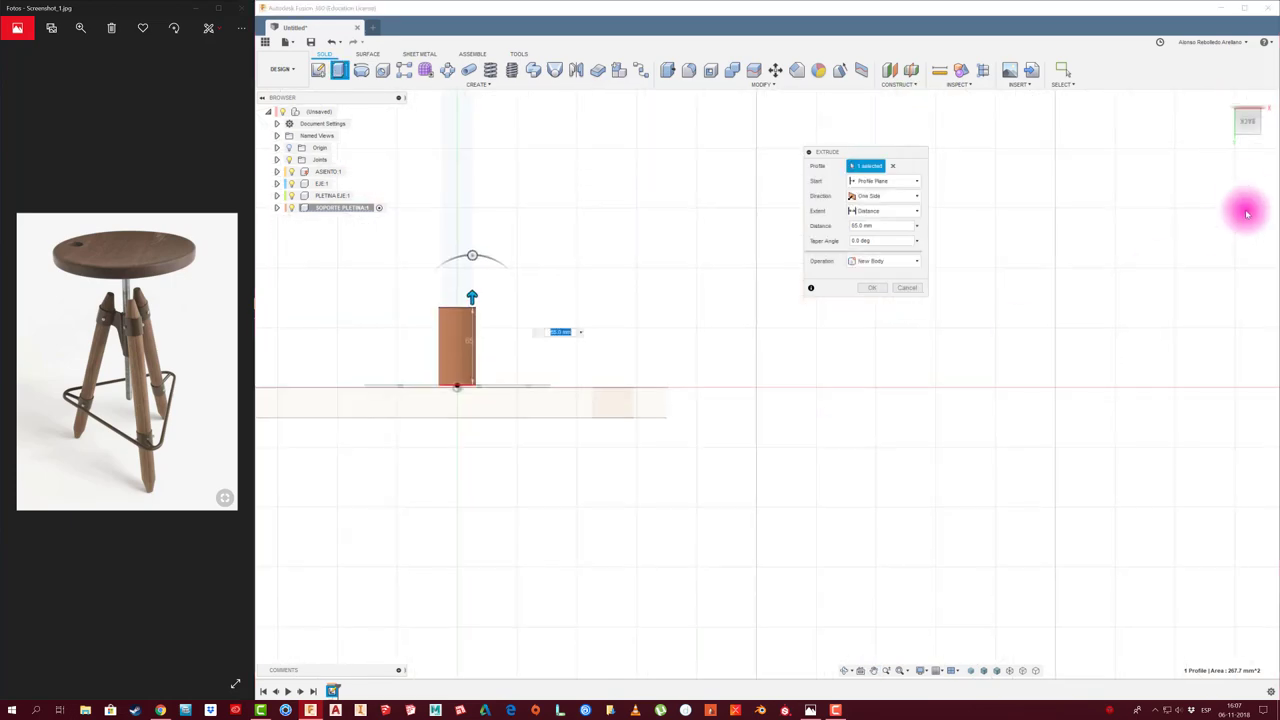
pyautogui.click(1268, 108)
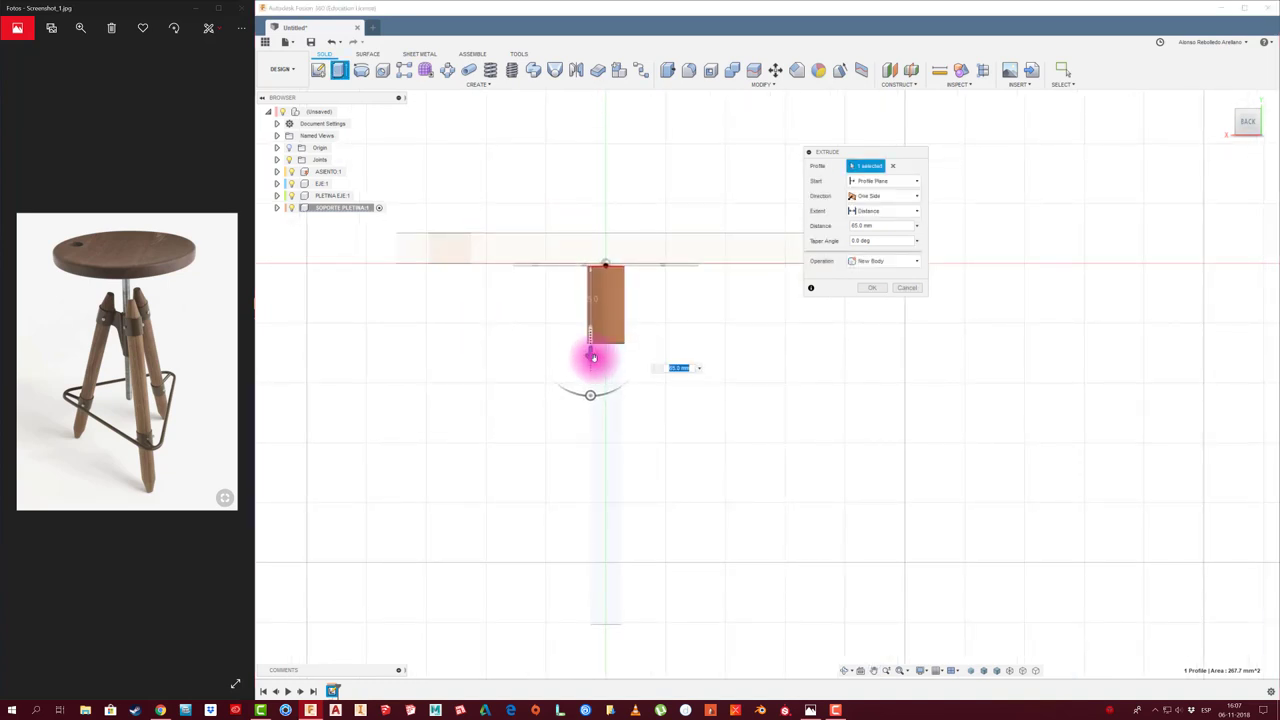
pyautogui.moveTo(592, 357); pyautogui.dragTo(591, 372)
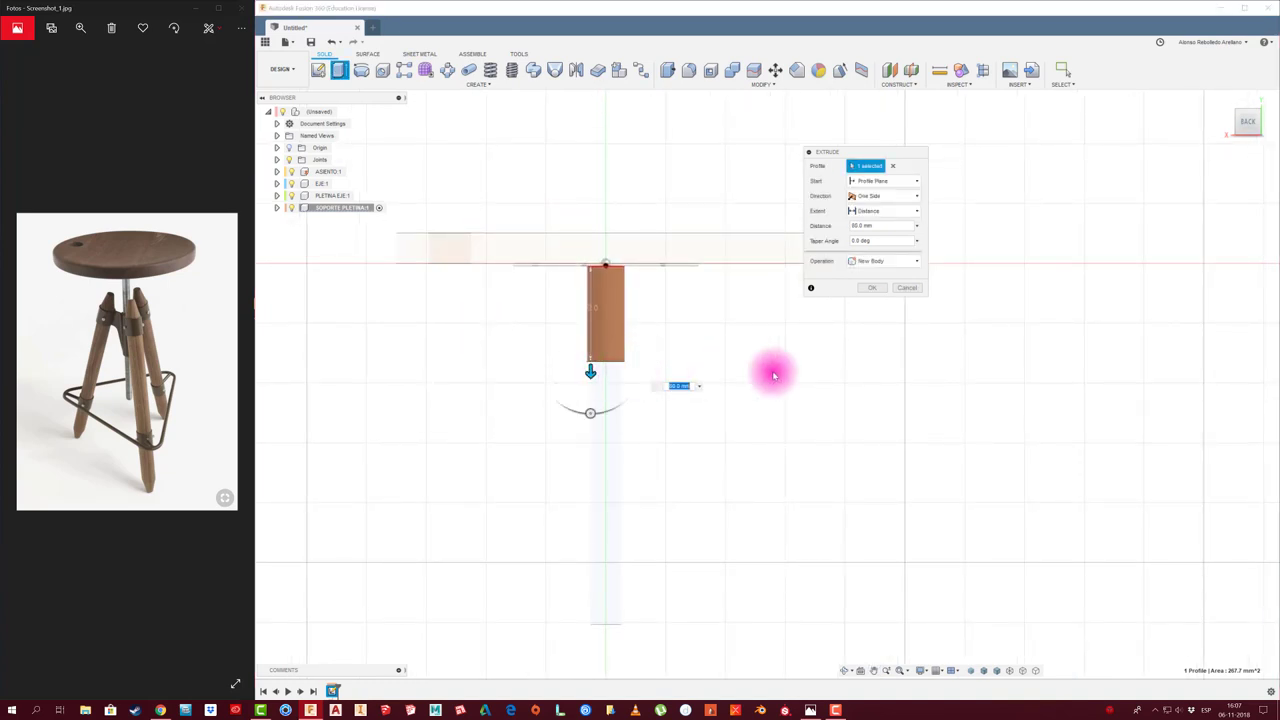
pyautogui.click(873, 290)
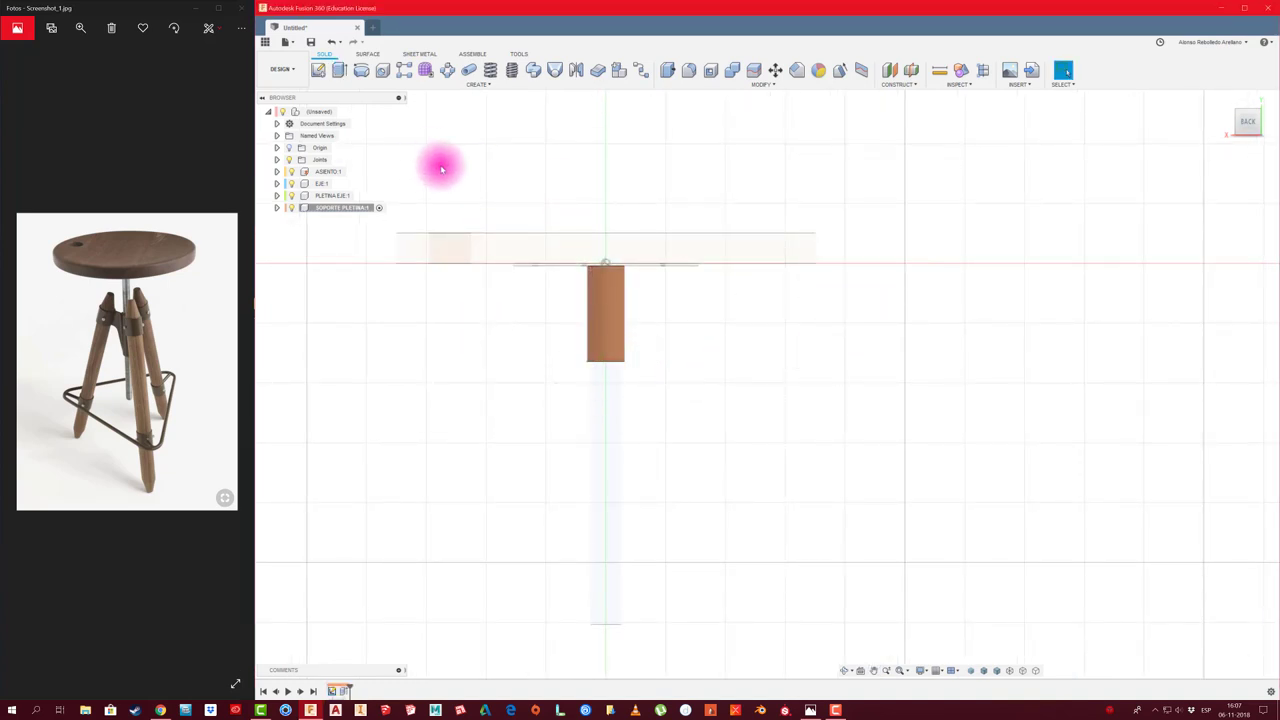
pyautogui.click(339, 116)
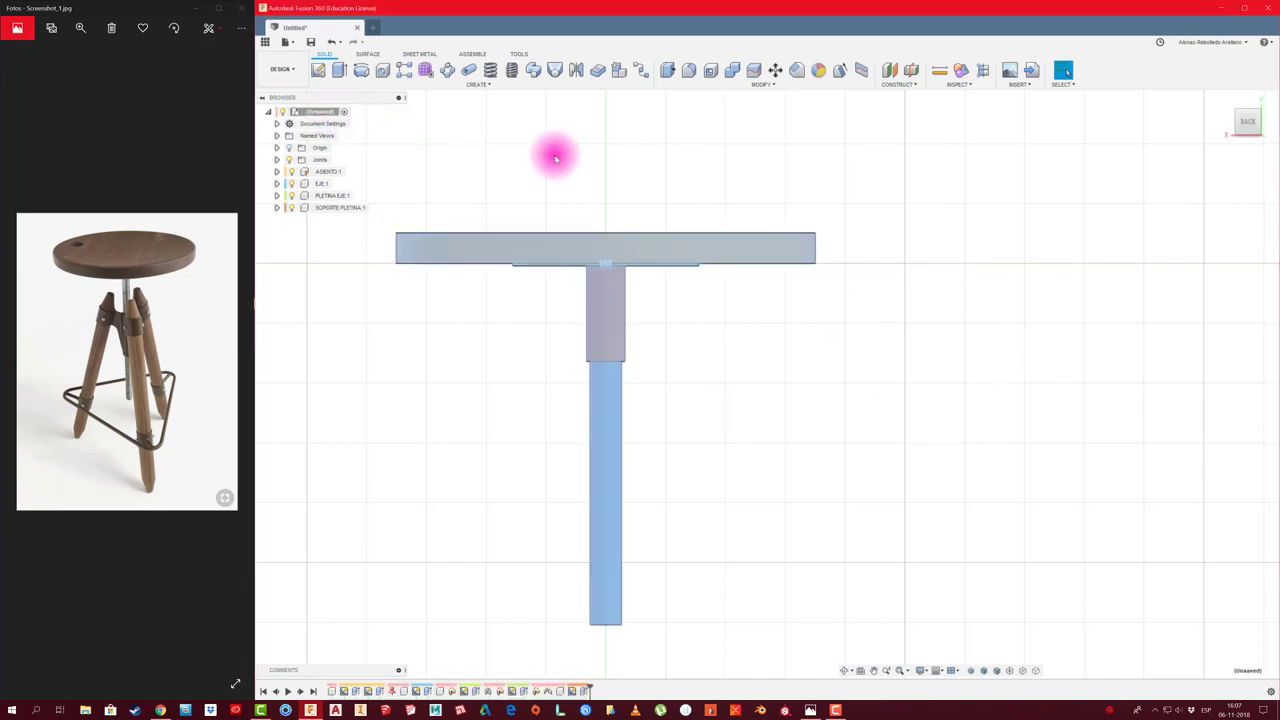
# Rigidly join the copper sleeve to the green plate with an as-built joint
pyautogui.moveTo(554, 154)
pyautogui.keyDown('shift'); pyautogui.mouseDown(button='middle')
pyautogui.moveTo(548, 215)
pyautogui.moveTo(608, 329)
pyautogui.moveTo(771, 386)
pyautogui.moveTo(846, 386)
pyautogui.mouseUp(button='middle'); pyautogui.keyUp('shift')
pyautogui.moveTo(647, 381); pyautogui.dragTo(860, 314)
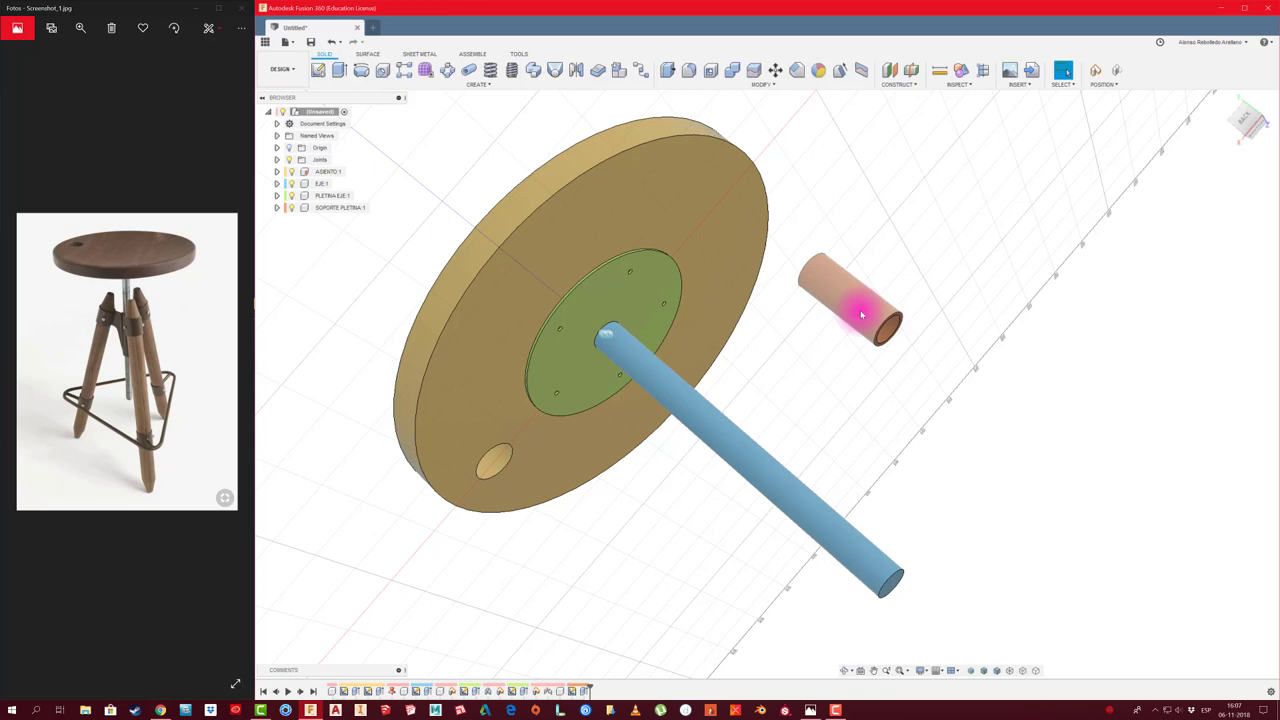
pyautogui.hotkey('ctrl', 'z')
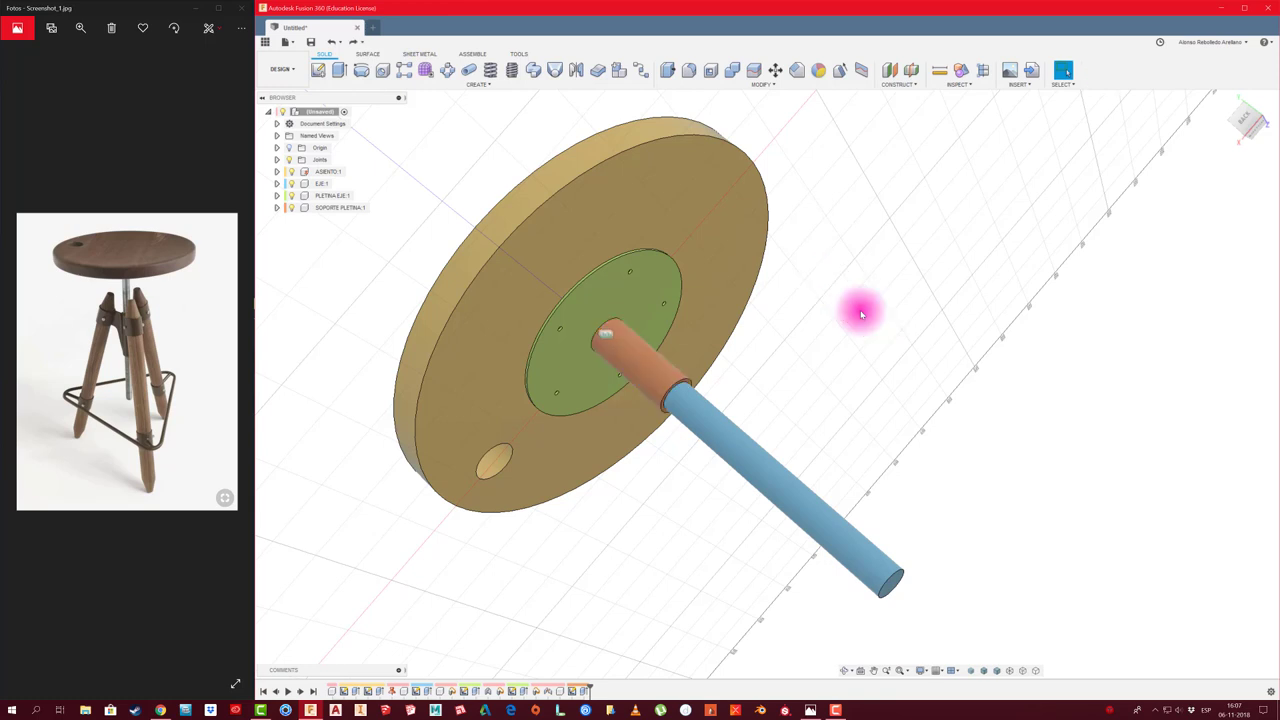
pyautogui.hotkey('shift', 'j')
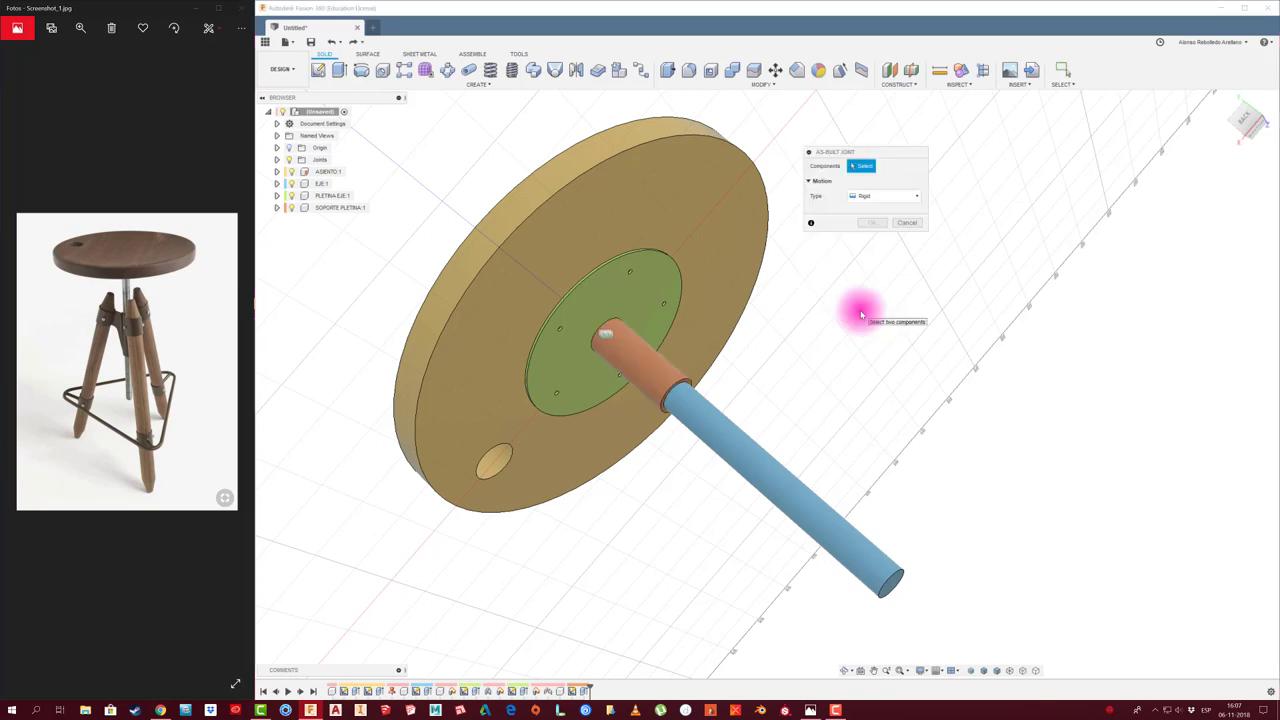
pyautogui.click(654, 362)
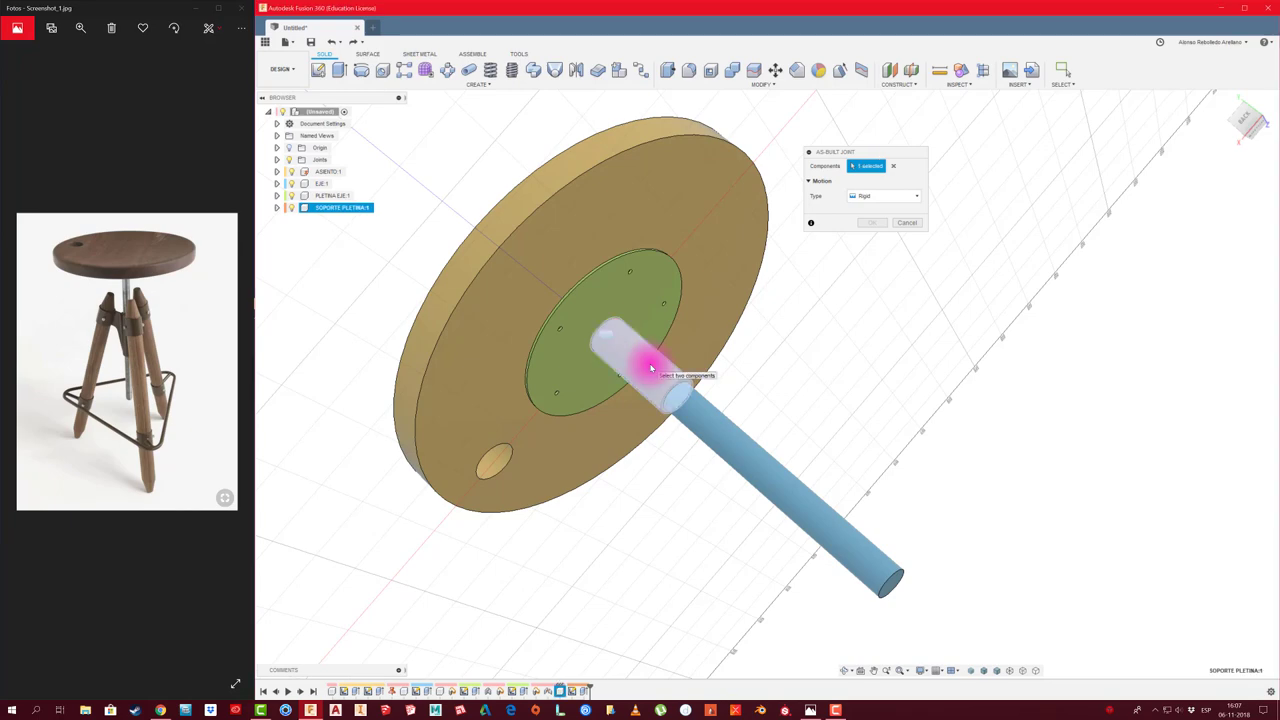
pyautogui.click(613, 302)
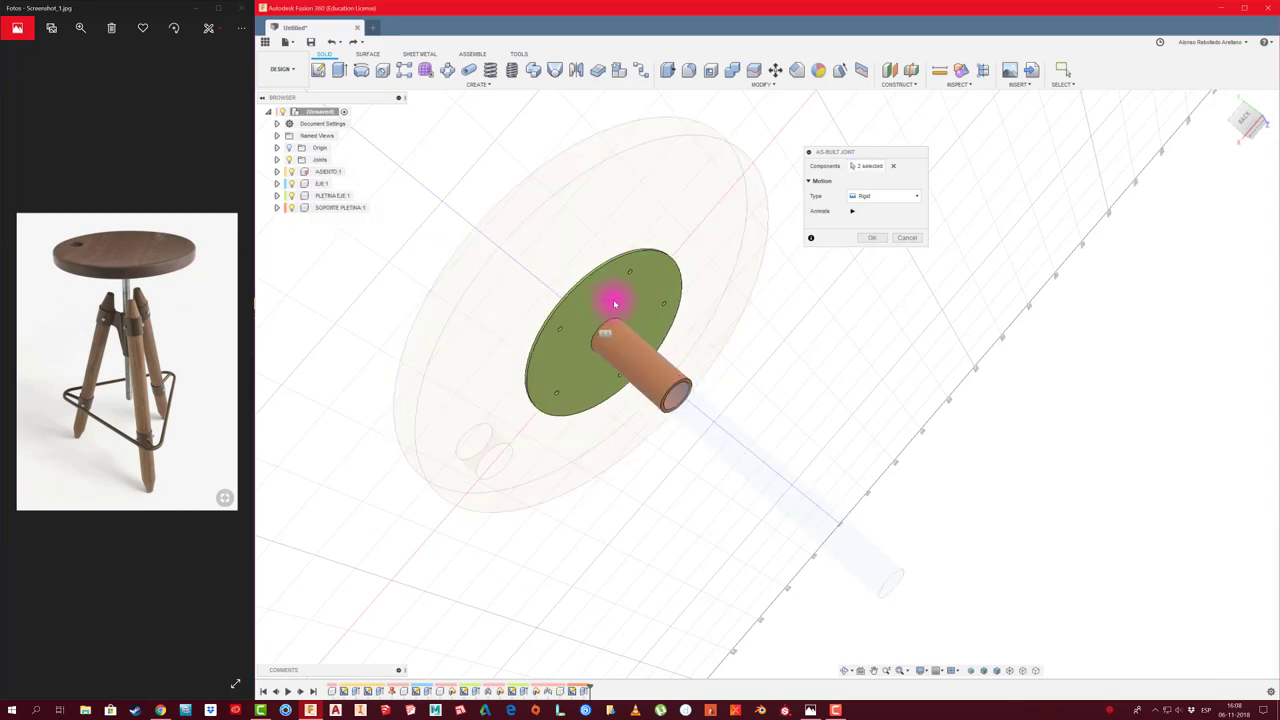
pyautogui.click(871, 237)
# Fillet the seat's top and bottom outer edges
pyautogui.scroll(-2, 845, 290)
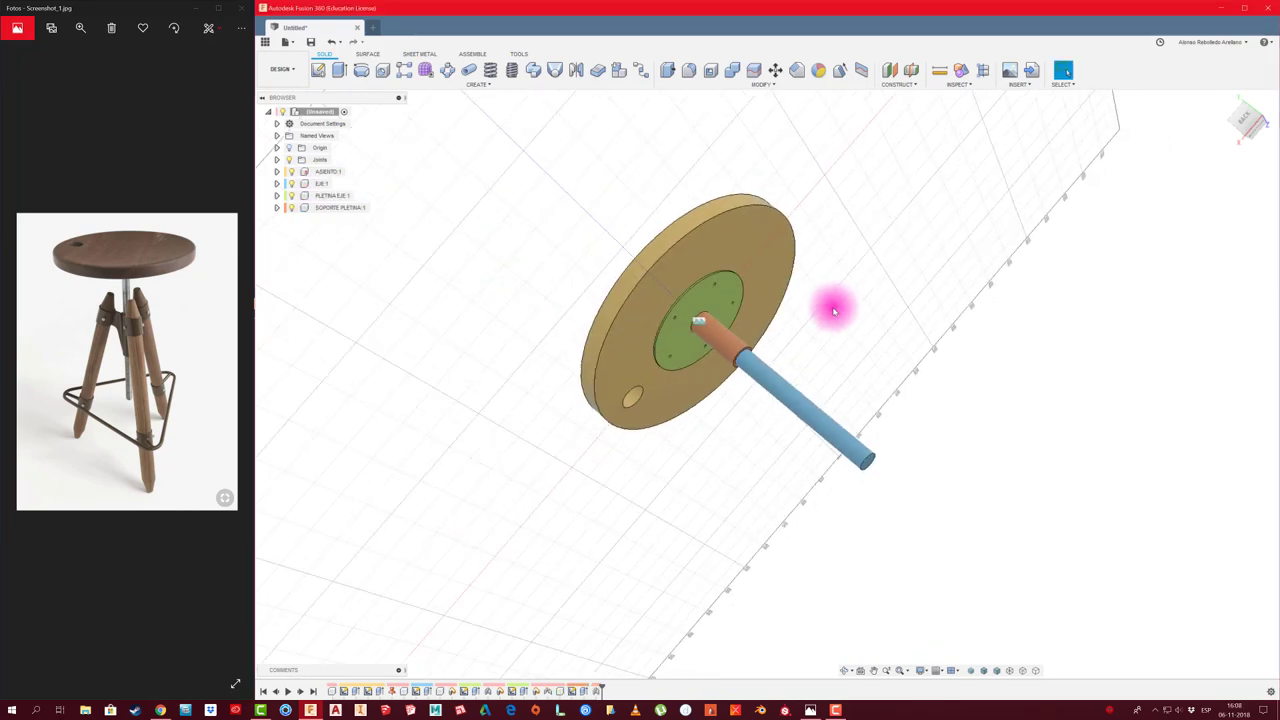
pyautogui.keyDown('shift'); pyautogui.moveTo(834, 310); pyautogui.dragTo(803, 337, button='middle'); pyautogui.keyUp('shift')
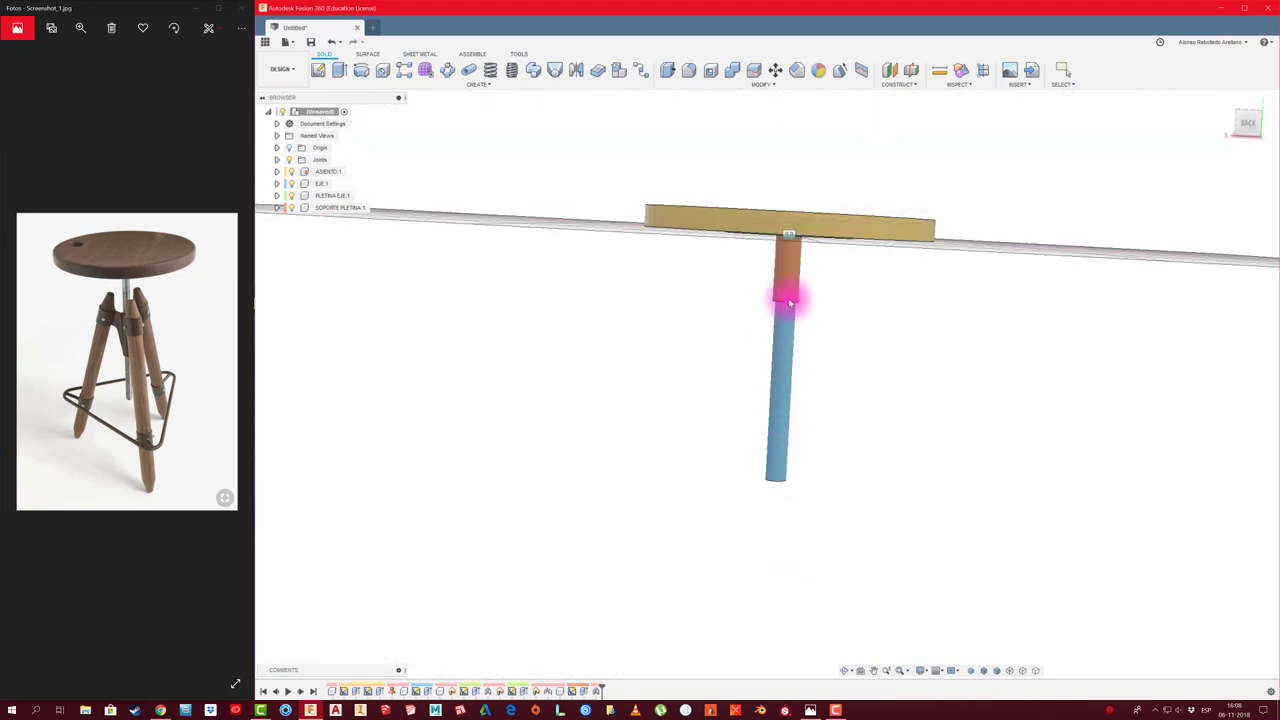
pyautogui.moveTo(826, 214)
pyautogui.keyDown('shift'); pyautogui.mouseDown(button='middle')
pyautogui.moveTo(703, 238)
pyautogui.moveTo(586, 329)
pyautogui.moveTo(366, 263)
pyautogui.mouseUp(button='middle'); pyautogui.keyUp('shift')
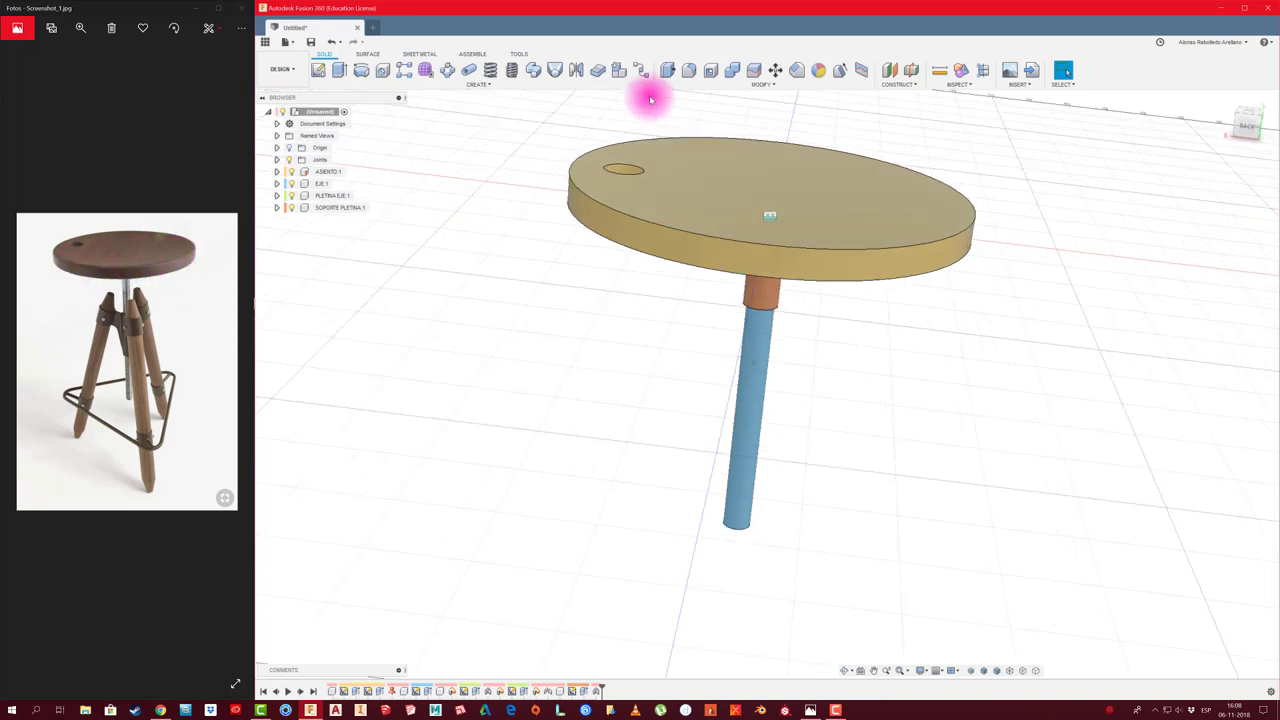
pyautogui.click(689, 70)
pyautogui.click(669, 273)
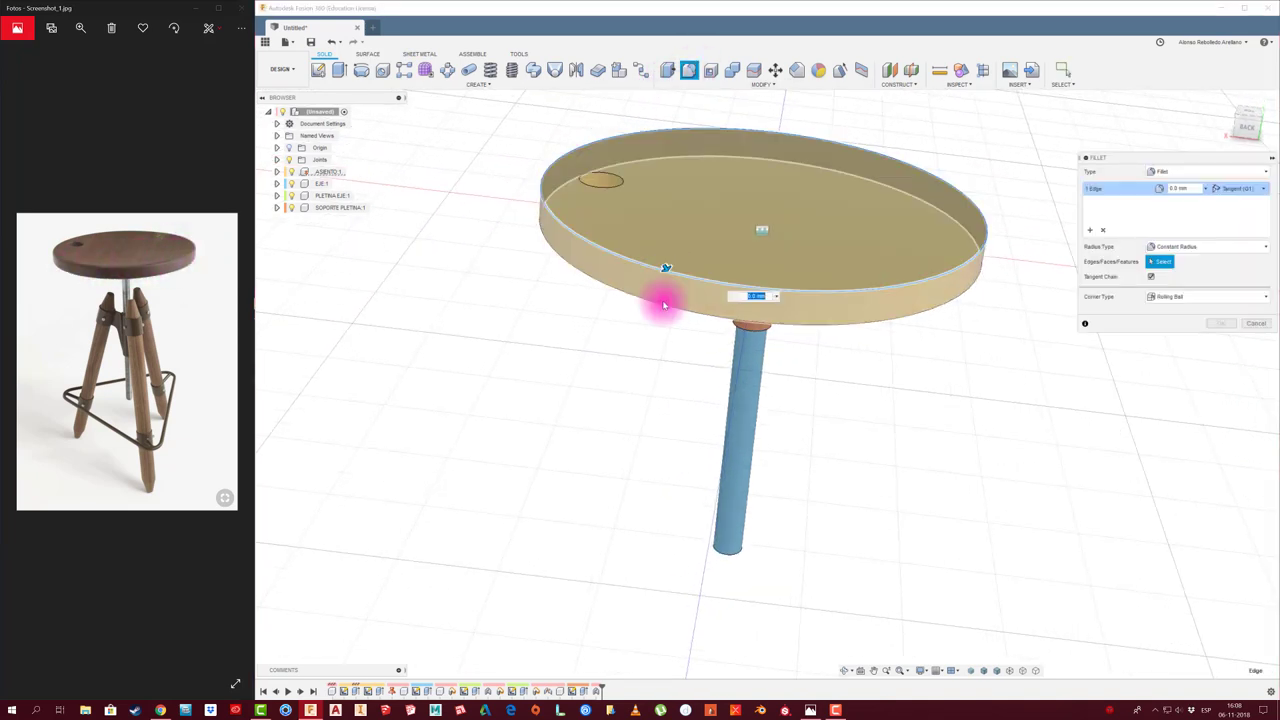
pyautogui.click(660, 309)
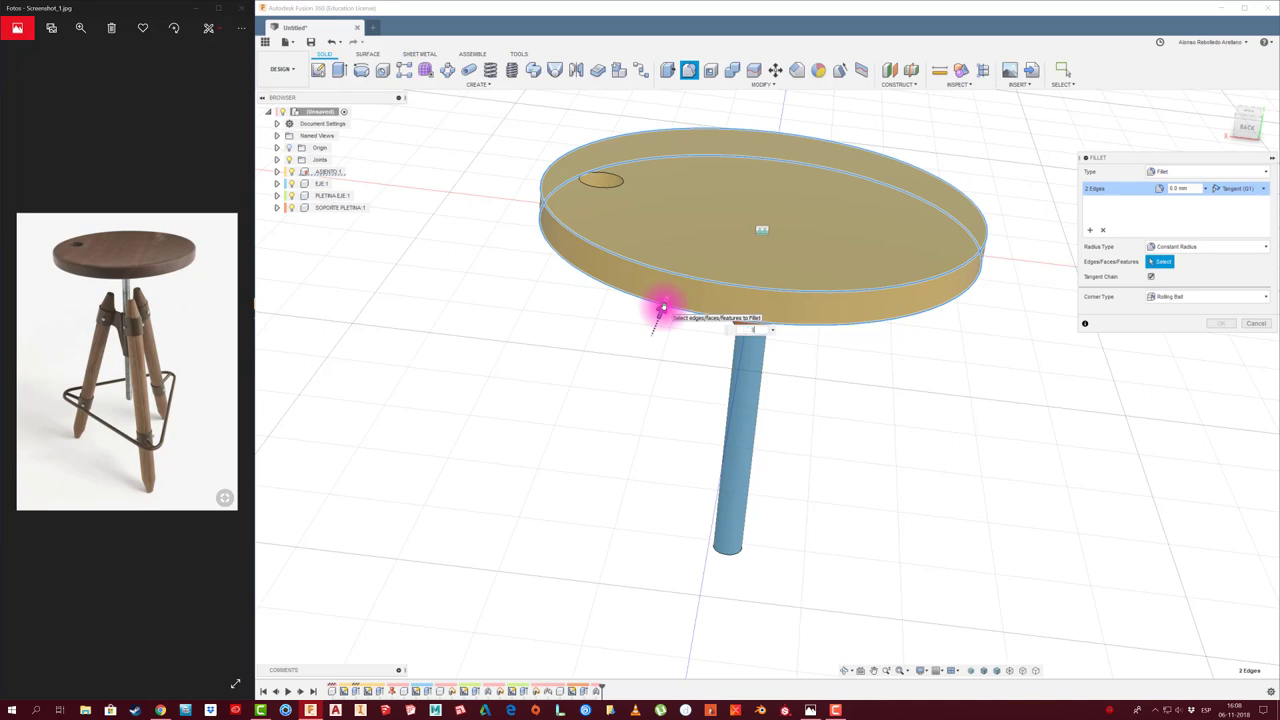
pyautogui.write('3')
pyautogui.click(1218, 323)
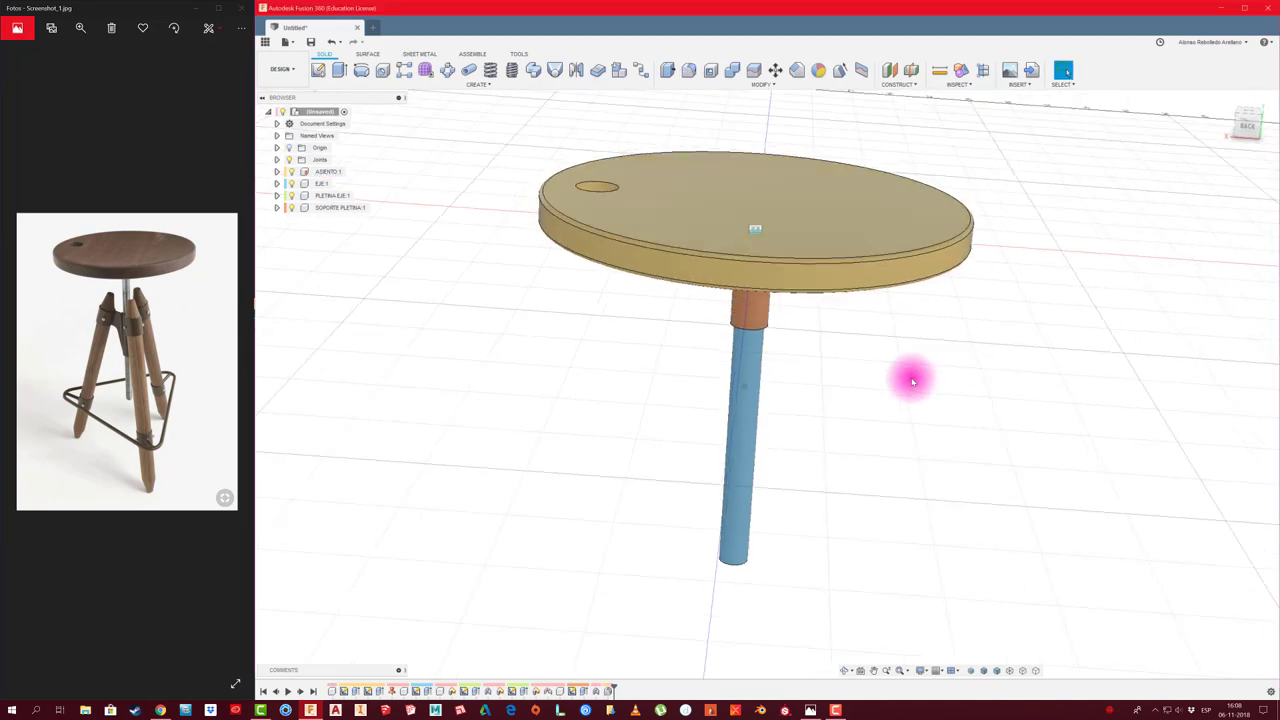
pyautogui.moveTo(912, 381)
pyautogui.keyDown('shift'); pyautogui.mouseDown(button='middle')
pyautogui.moveTo(846, 254)
pyautogui.moveTo(783, 197)
pyautogui.moveTo(827, 332)
pyautogui.mouseUp(button='middle'); pyautogui.keyUp('shift')
pyautogui.scroll(2, 827, 332)
pyautogui.scroll(3, 766, 163)
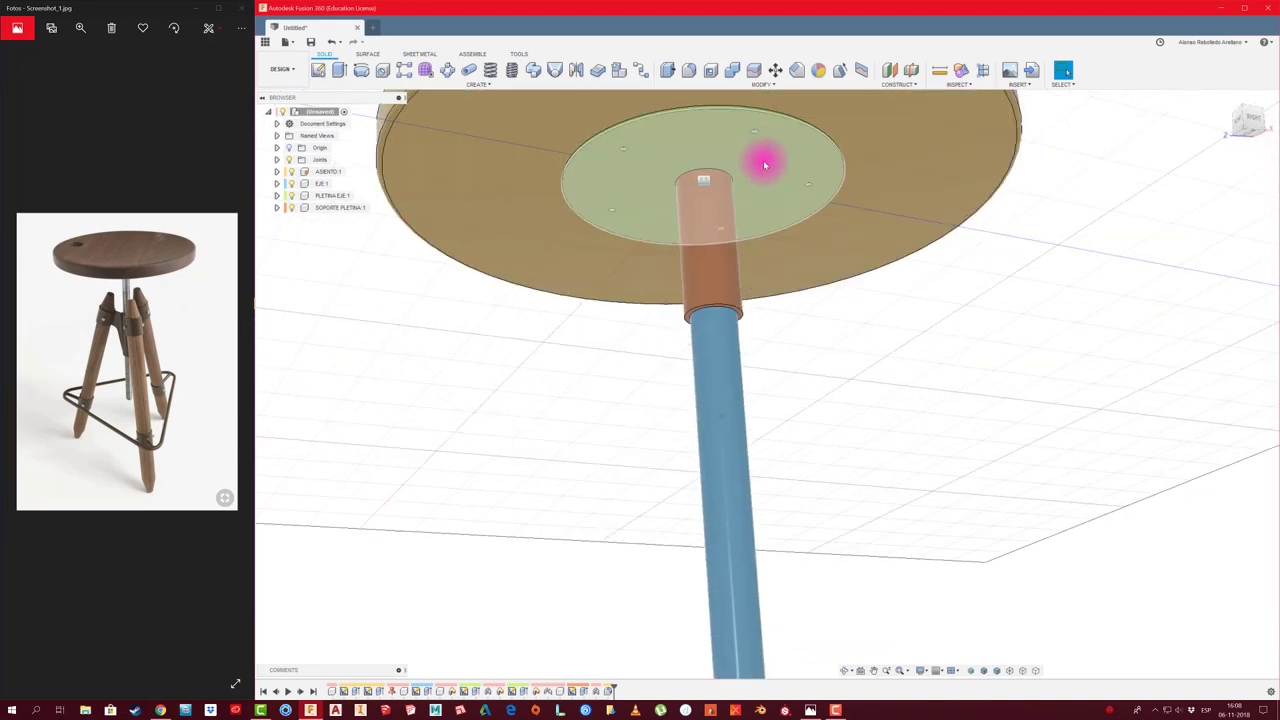
pyautogui.scroll(-3, 674, 206)
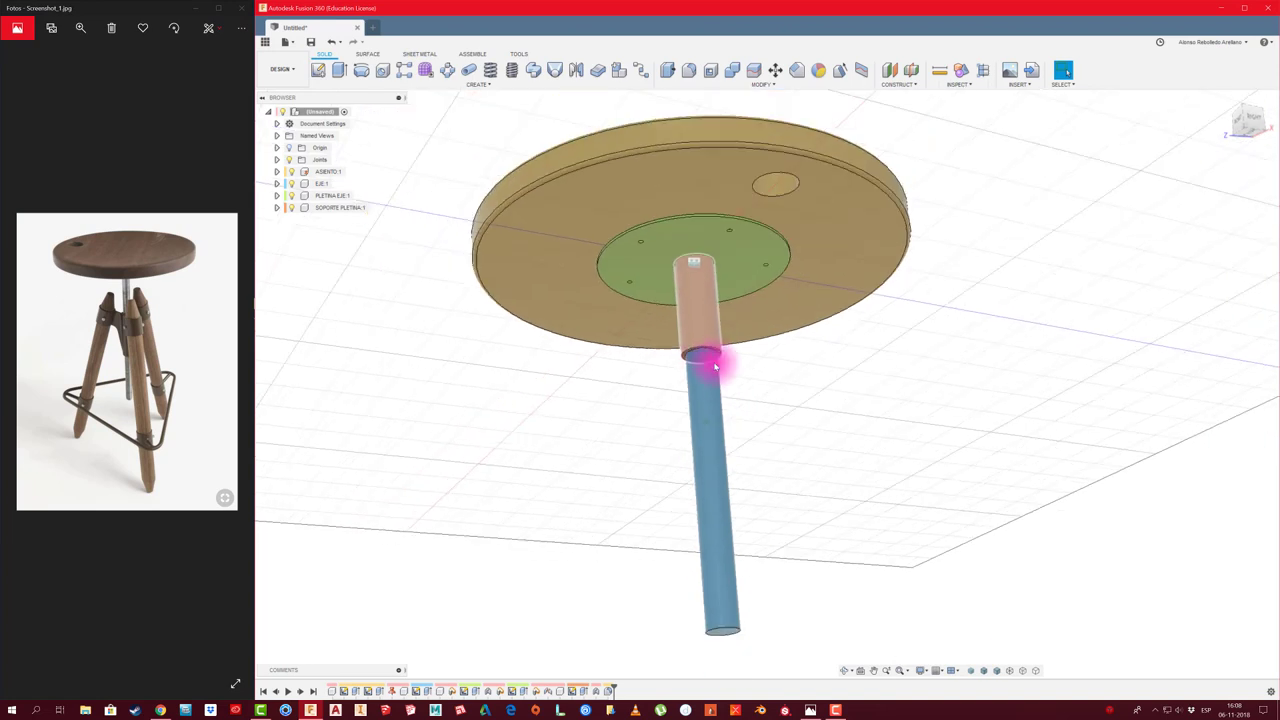
pyautogui.scroll(-2, 723, 360)
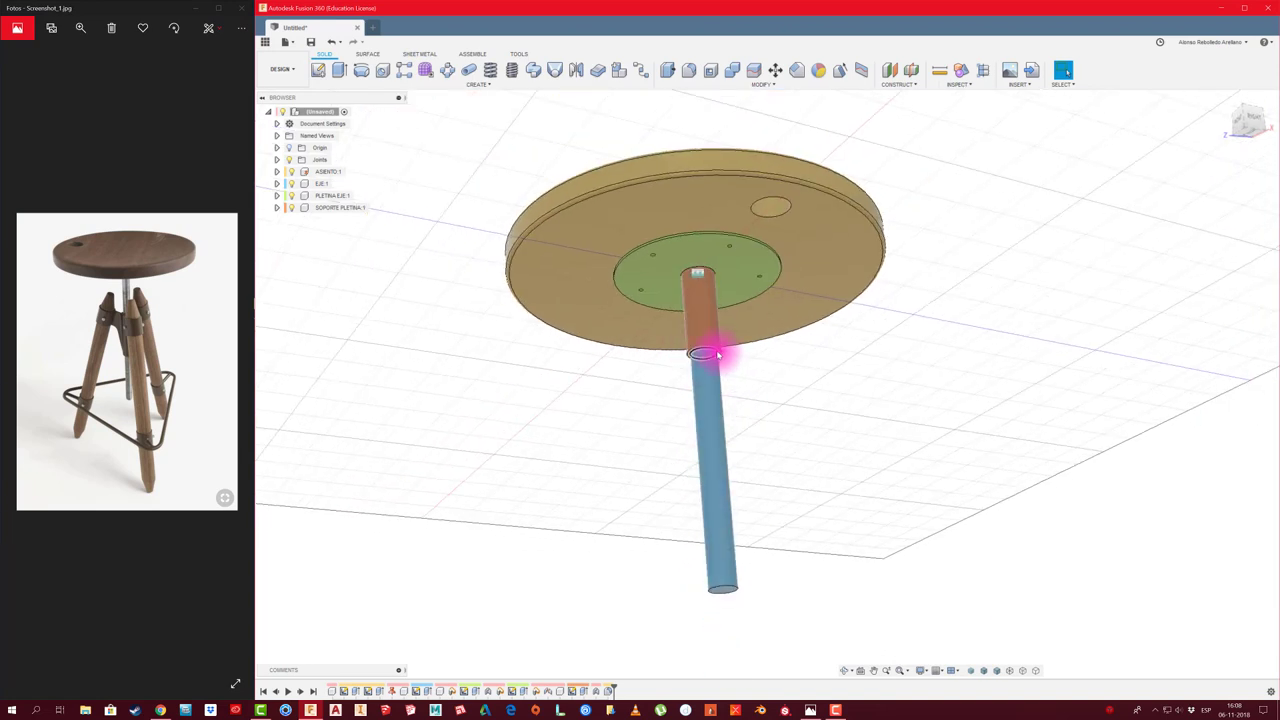
pyautogui.scroll(2, 700, 355)
pyautogui.scroll(3, 720, 349)
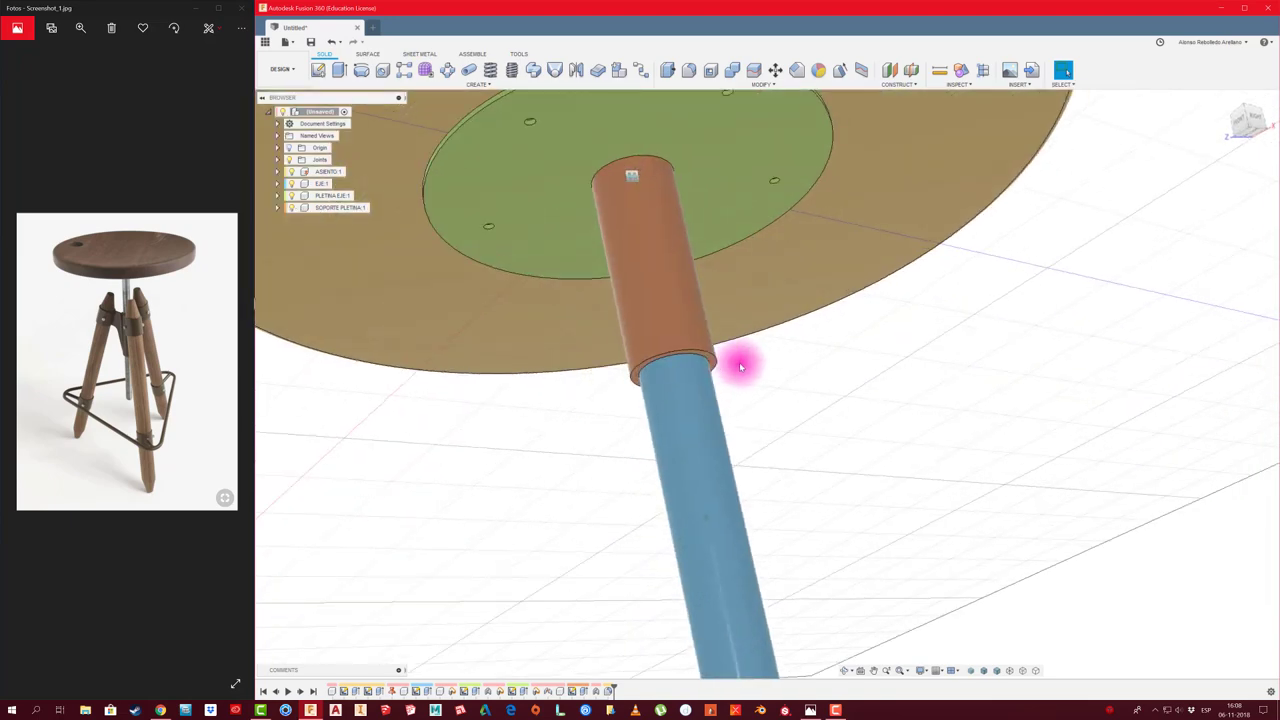
pyautogui.scroll(3, 740, 363)
pyautogui.press('Home')
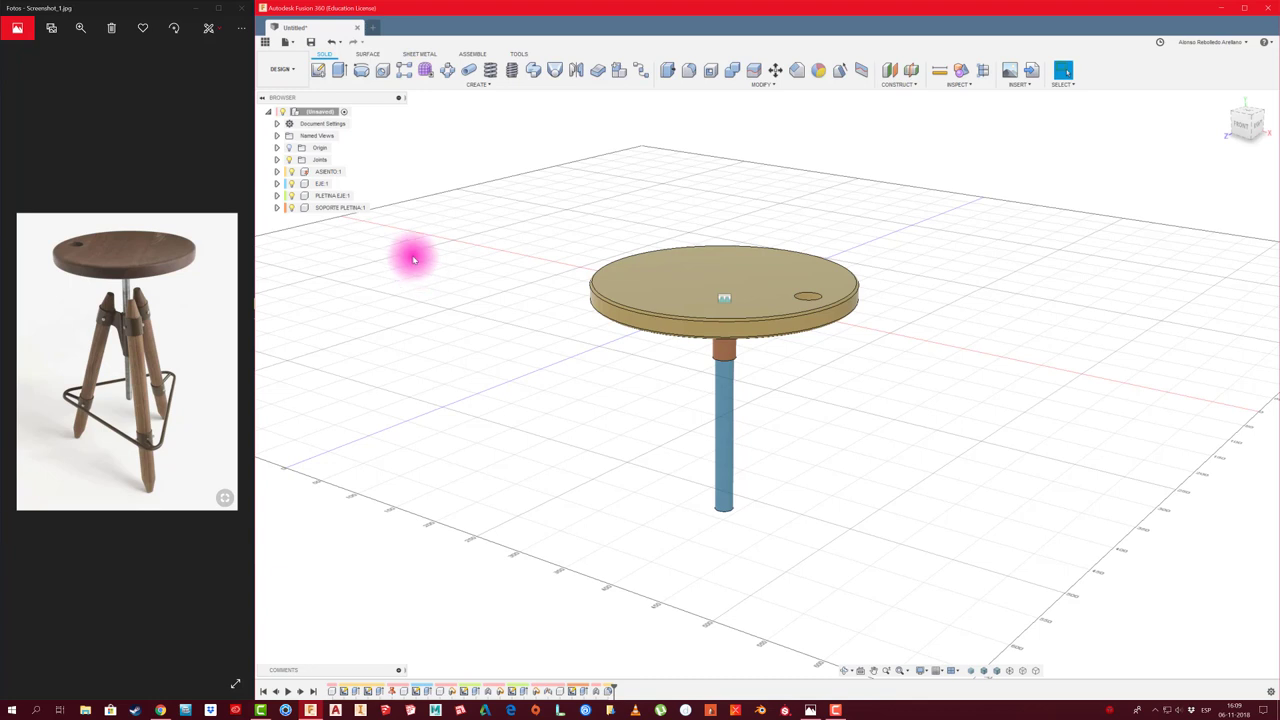
# Turn on Origin visibility in the browser to show the origin planes, then begin a new sketch
pyautogui.moveTo(411, 254)
pyautogui.keyDown('shift'); pyautogui.mouseDown(button='middle')
pyautogui.moveTo(427, 209)
pyautogui.moveTo(486, 171)
pyautogui.mouseUp(button='middle'); pyautogui.keyUp('shift')
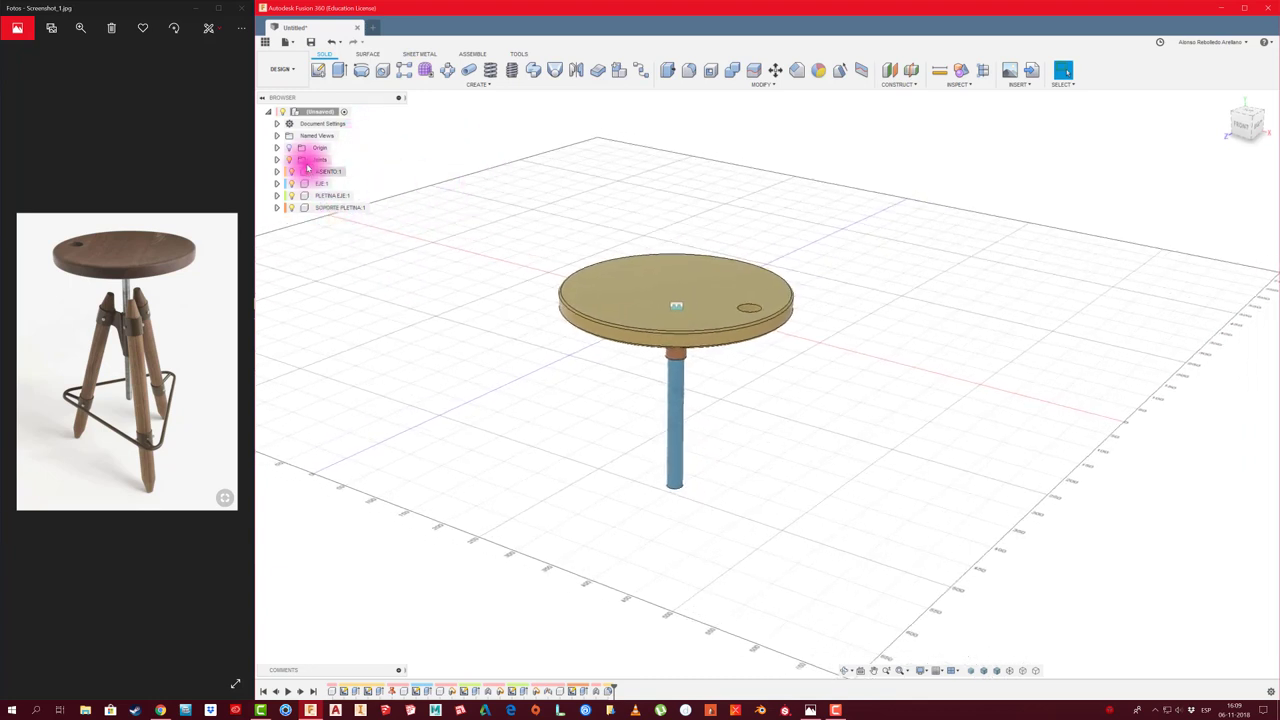
pyautogui.click(277, 160)
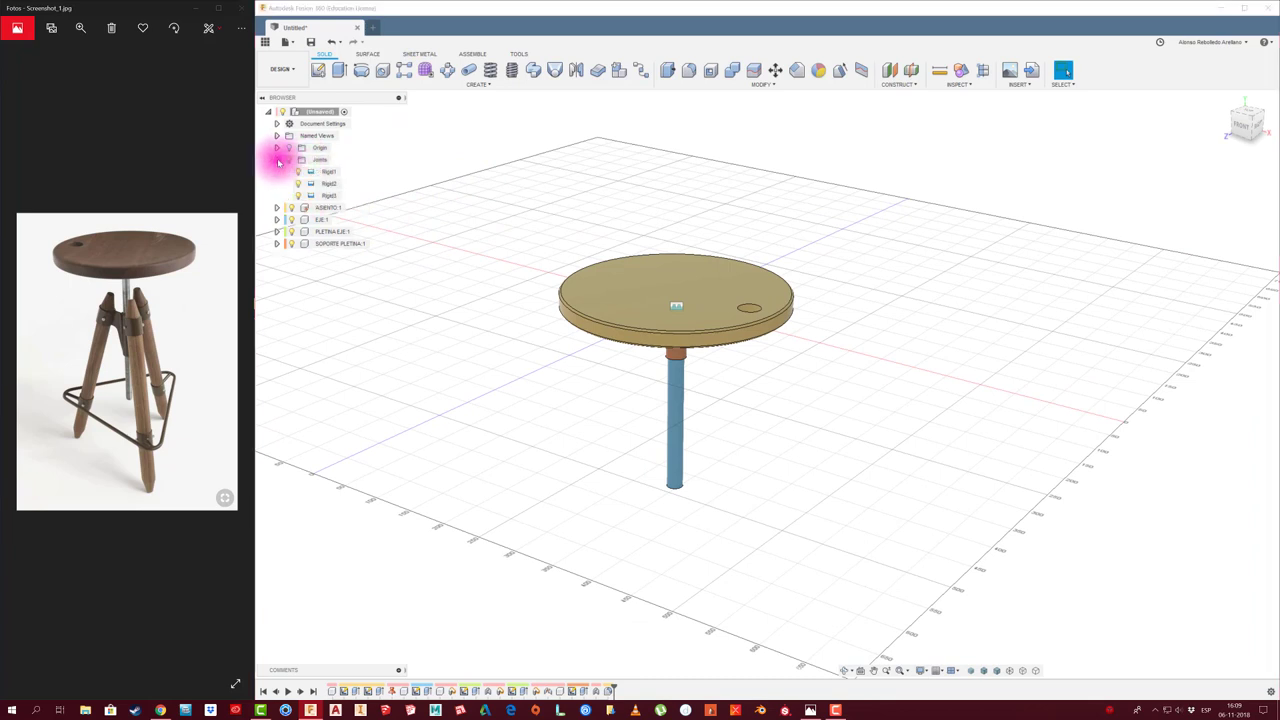
pyautogui.click(278, 160)
pyautogui.click(280, 148)
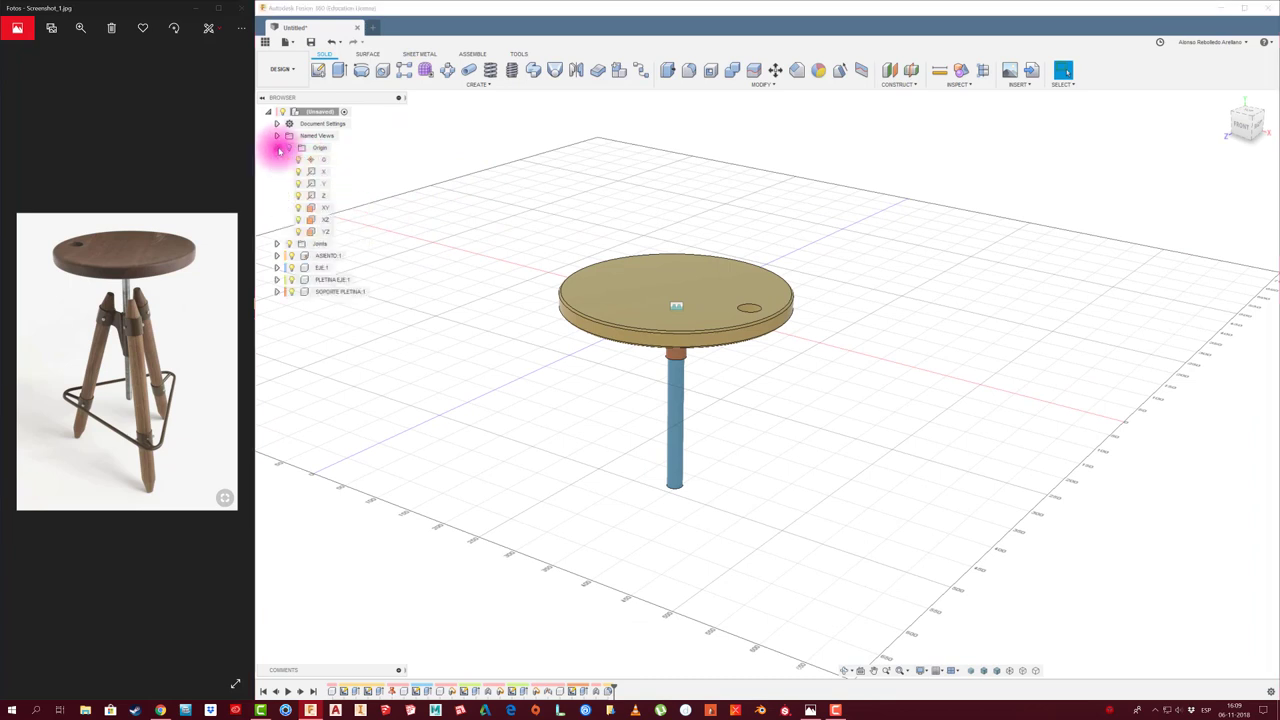
pyautogui.click(282, 148)
pyautogui.click(289, 147)
pyautogui.keyDown('shift'); pyautogui.moveTo(652, 277); pyautogui.dragTo(655, 183, button='middle'); pyautogui.keyUp('shift')
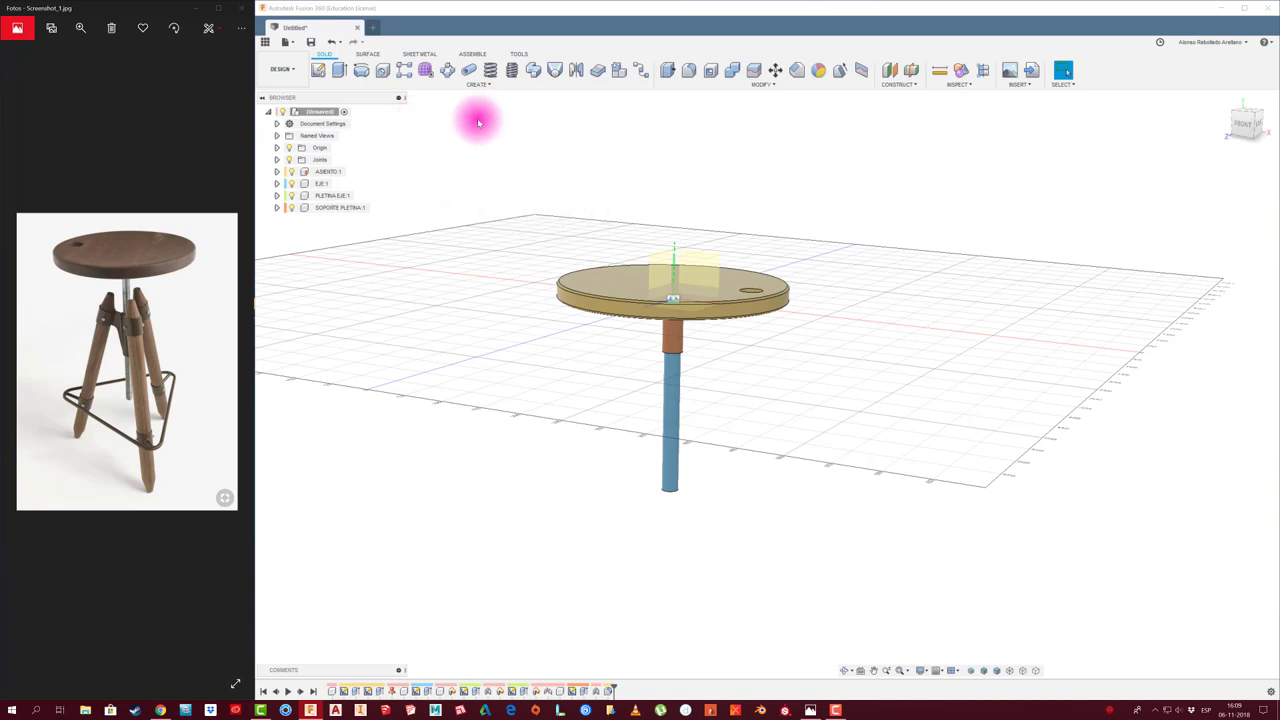
pyautogui.click(330, 72)
# Sketch on the front plane and set the Line tool to construction mode
pyautogui.click(702, 248)
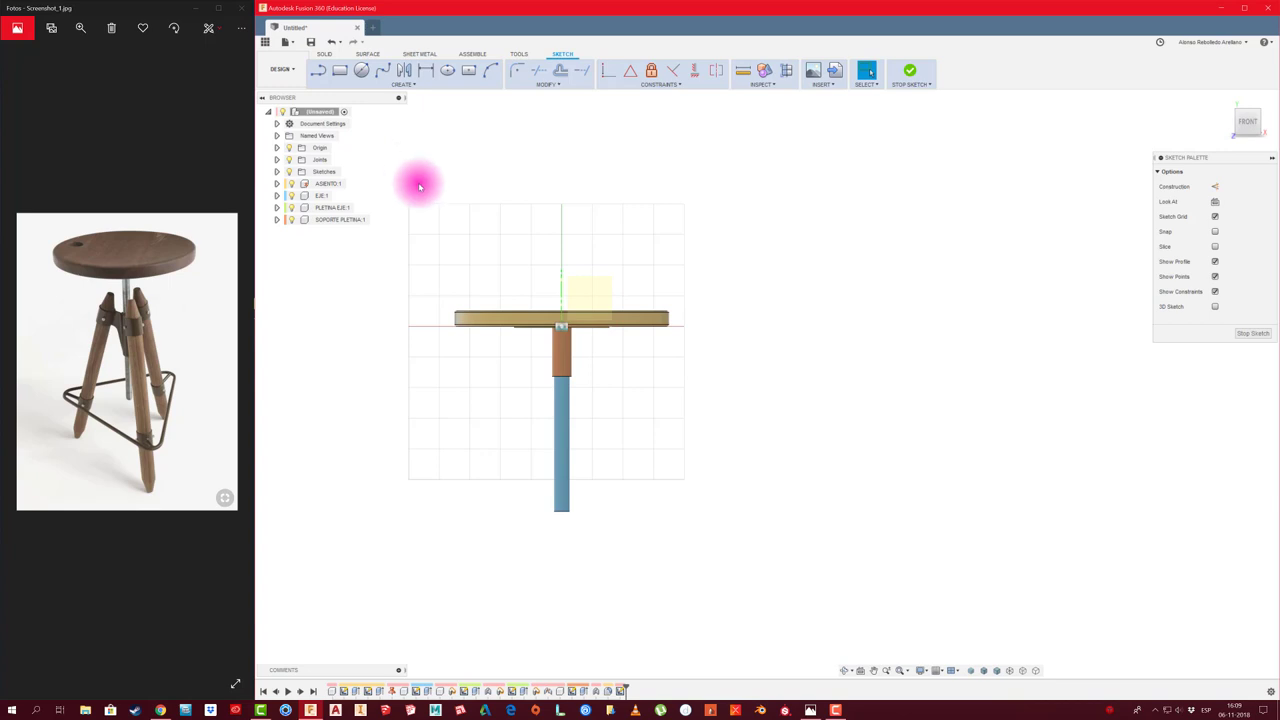
pyautogui.moveTo(462, 207); pyautogui.dragTo(486, 172, button='middle')
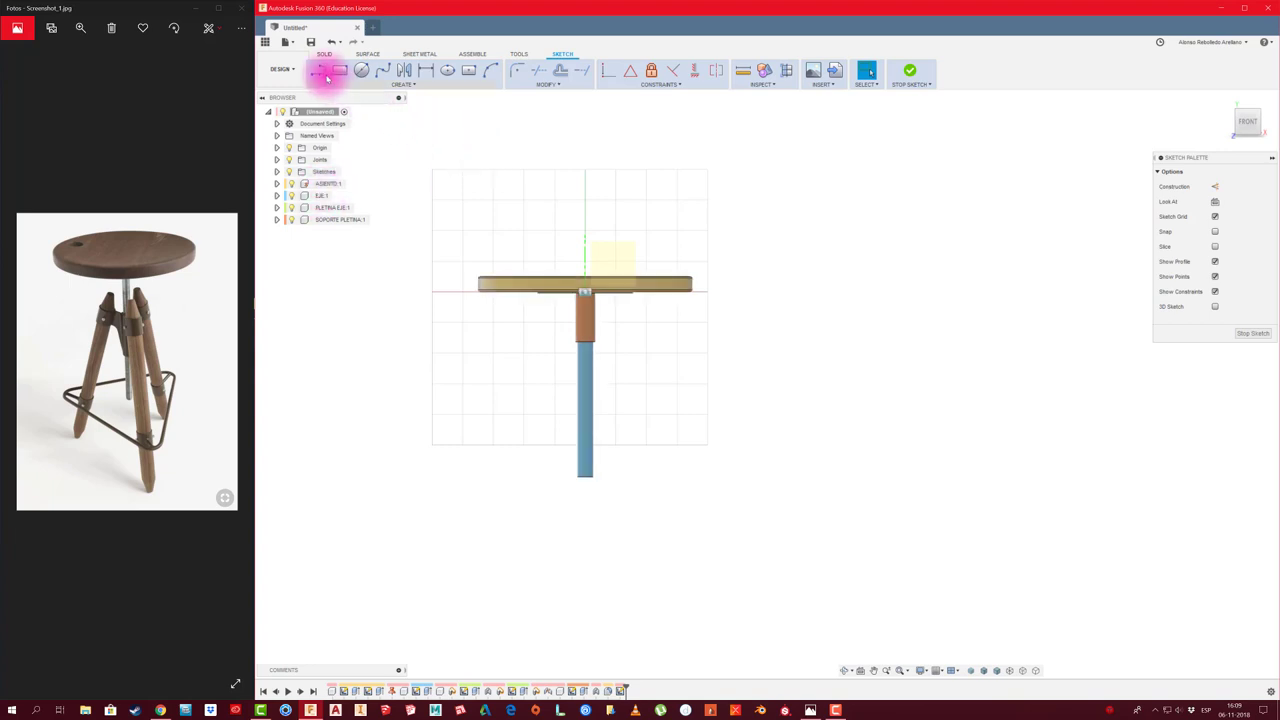
pyautogui.click(318, 70)
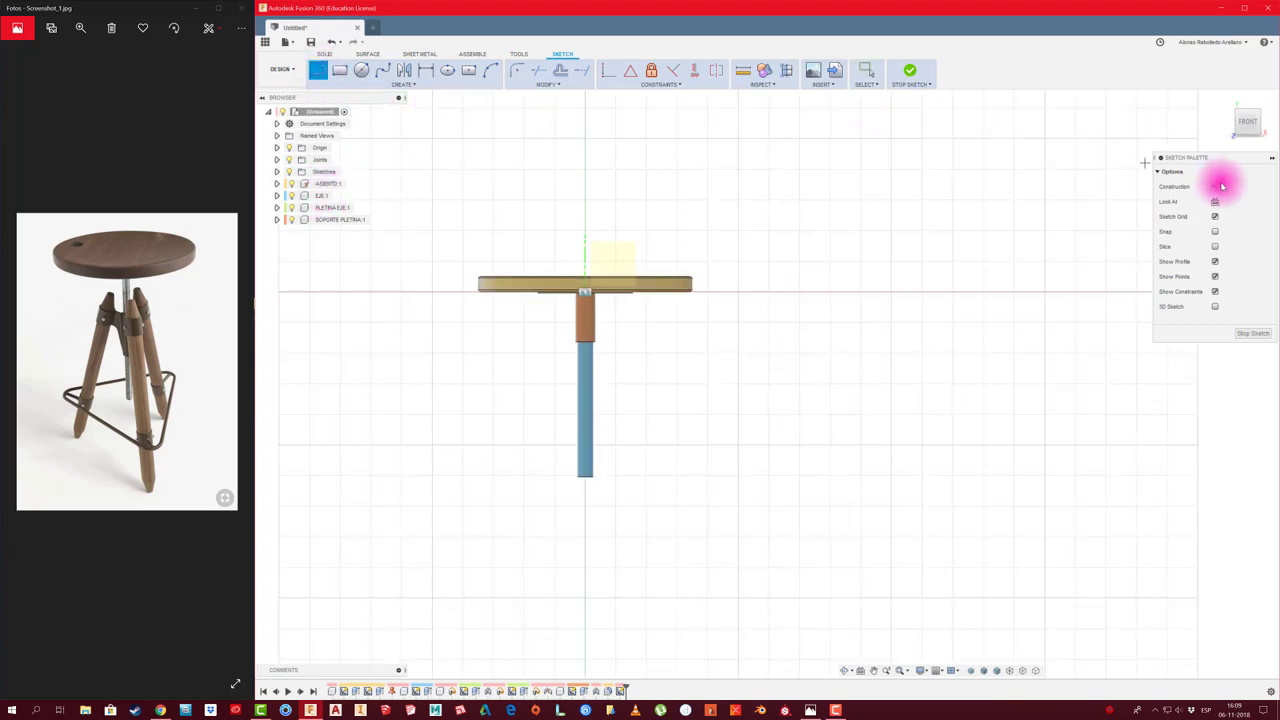
pyautogui.moveTo(1226, 157); pyautogui.dragTo(938, 146)
pyautogui.click(925, 175)
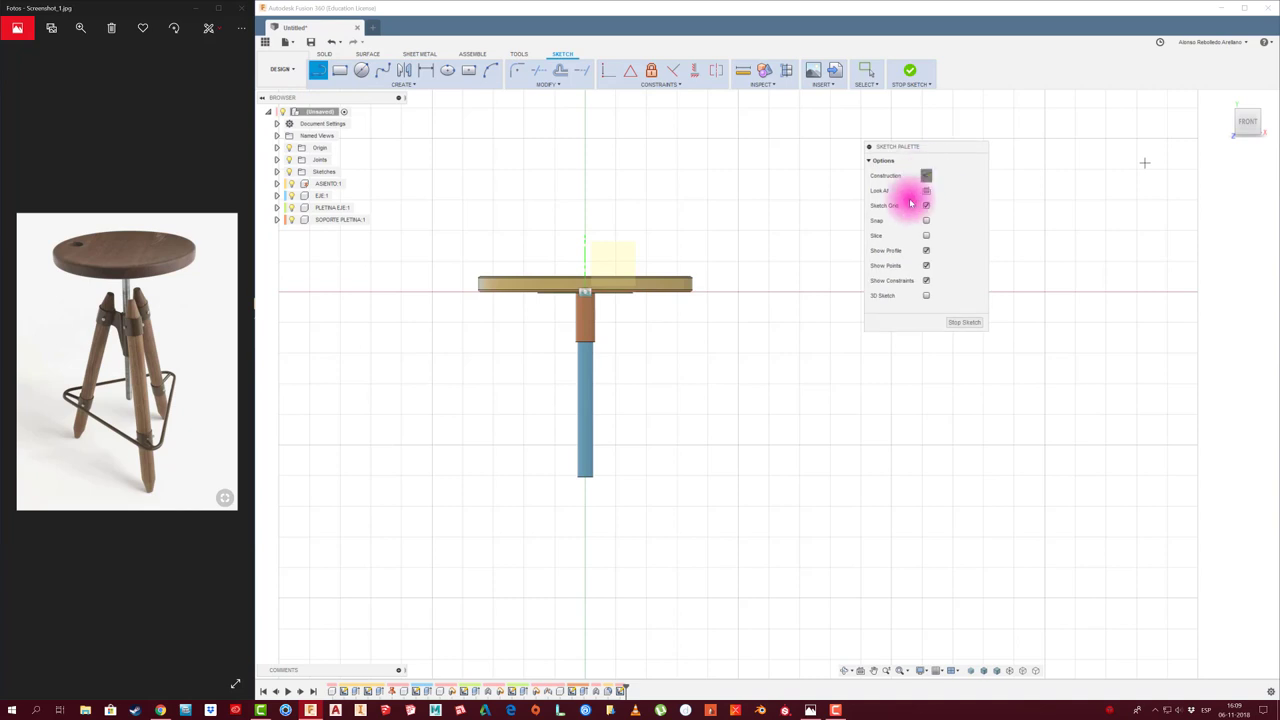
# Draw construction lines from the seat's right end across and 630 down, then finish the sketch
pyautogui.scroll(3, 690, 277)
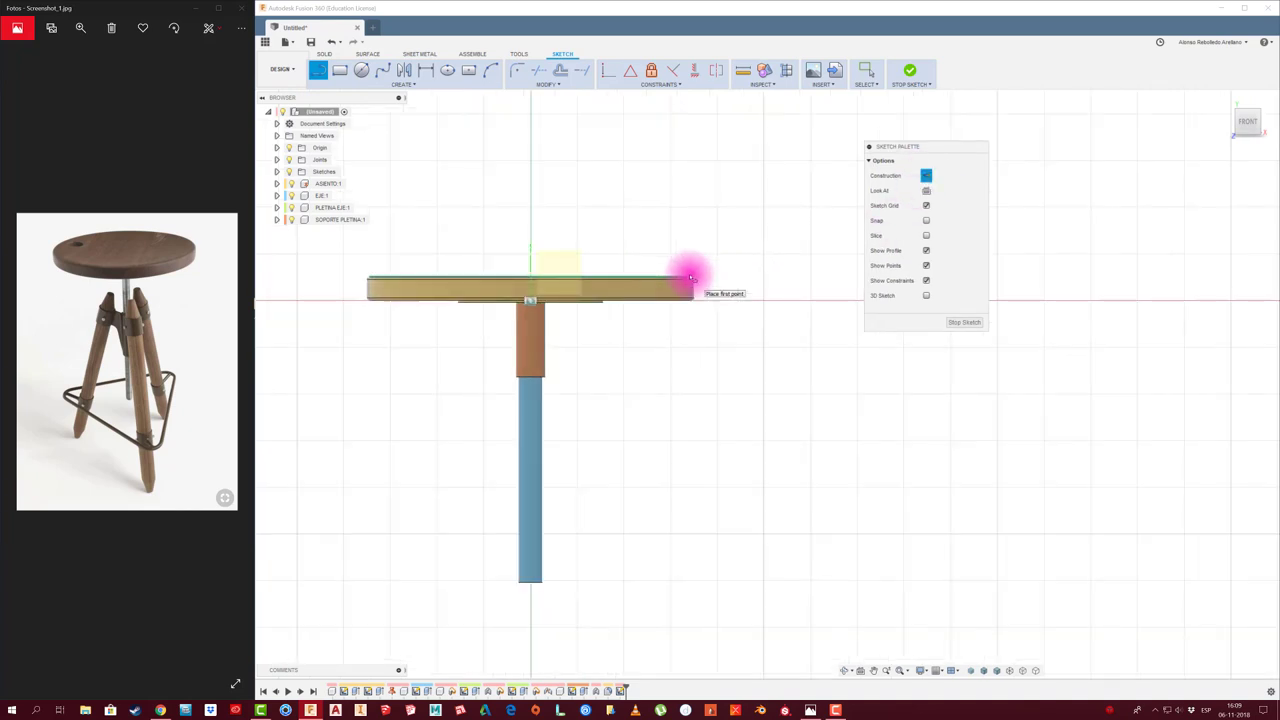
pyautogui.click(705, 277)
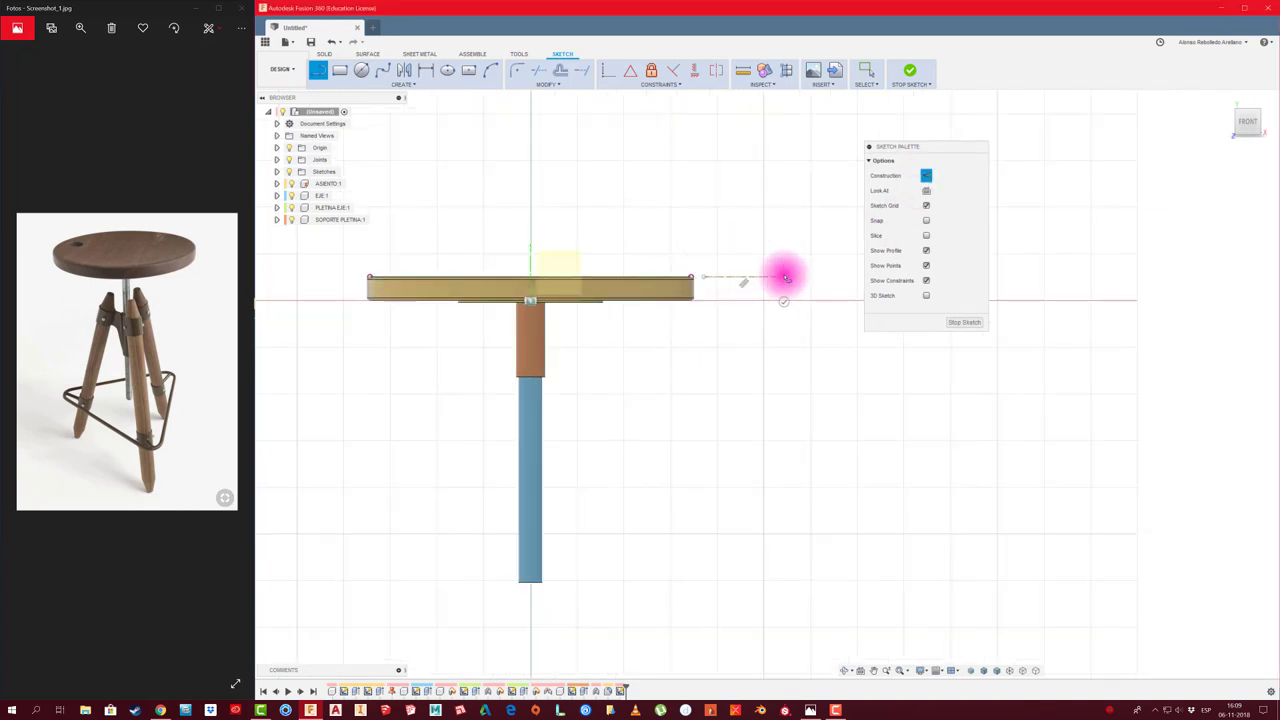
pyautogui.click(780, 275)
pyautogui.scroll(-2, 760, 360)
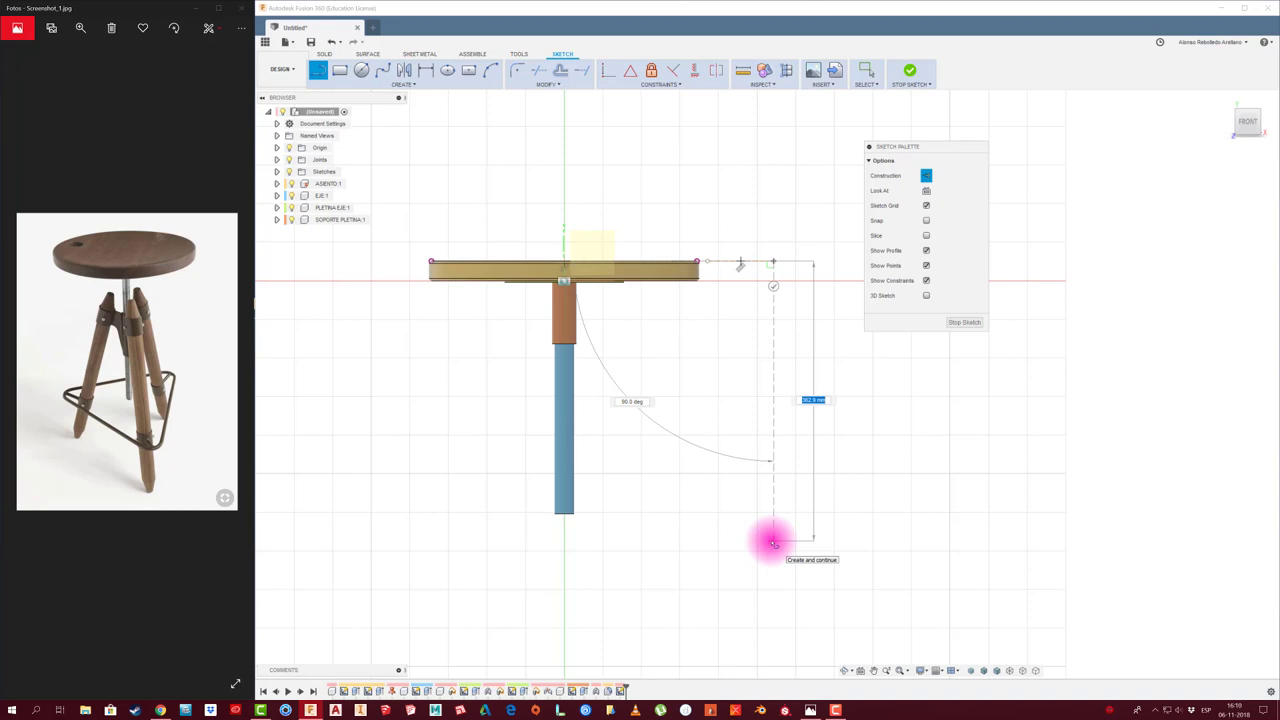
pyautogui.click(773, 543)
pyautogui.press('Escape')
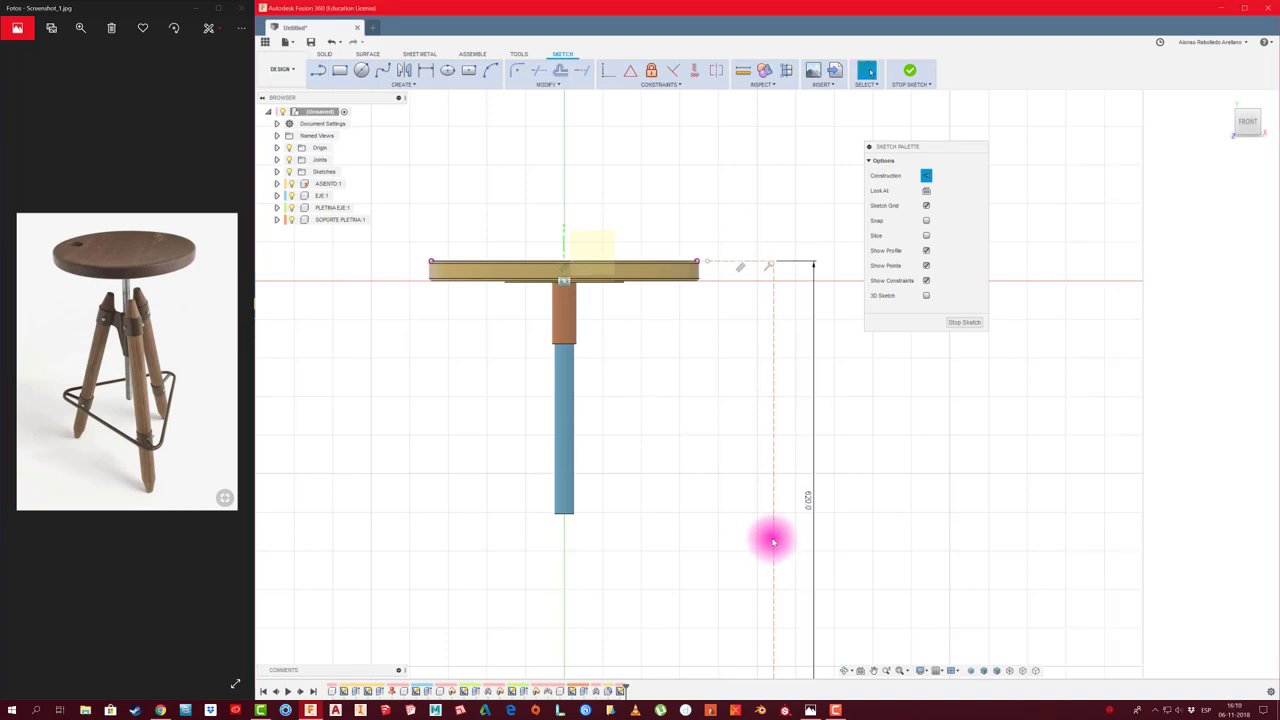
pyautogui.scroll(-3, 770, 560)
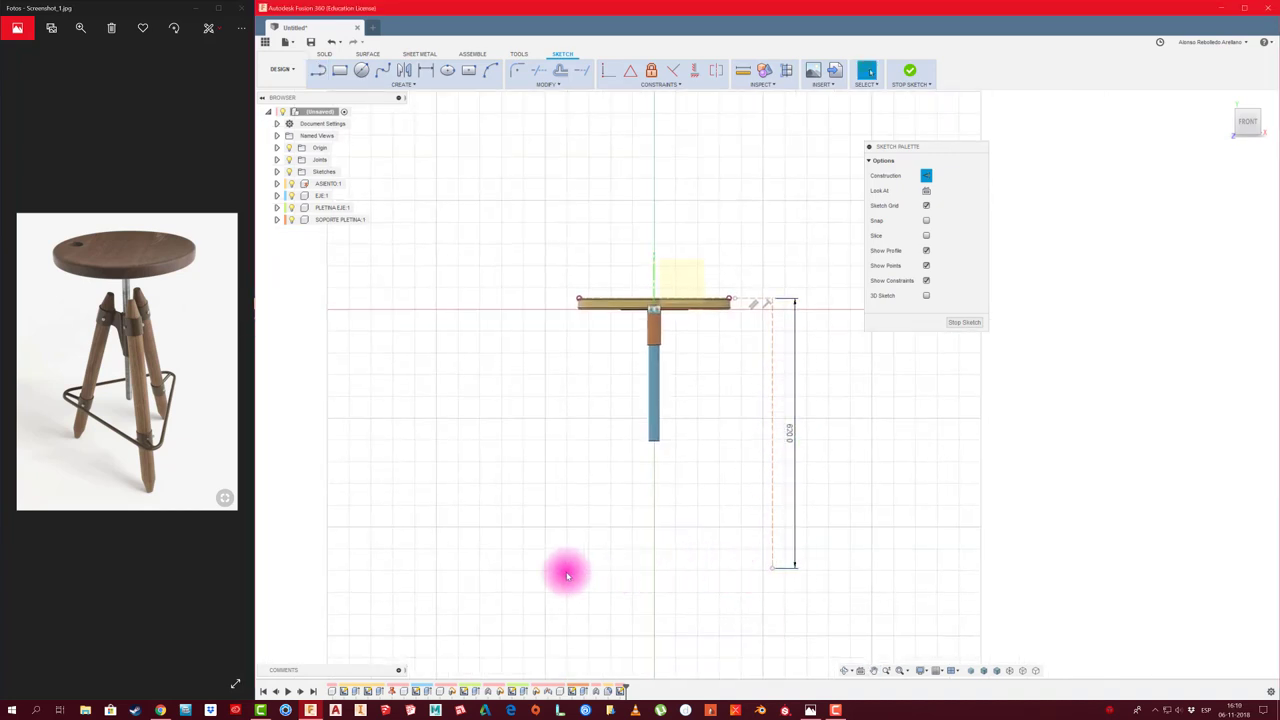
pyautogui.click(958, 331)
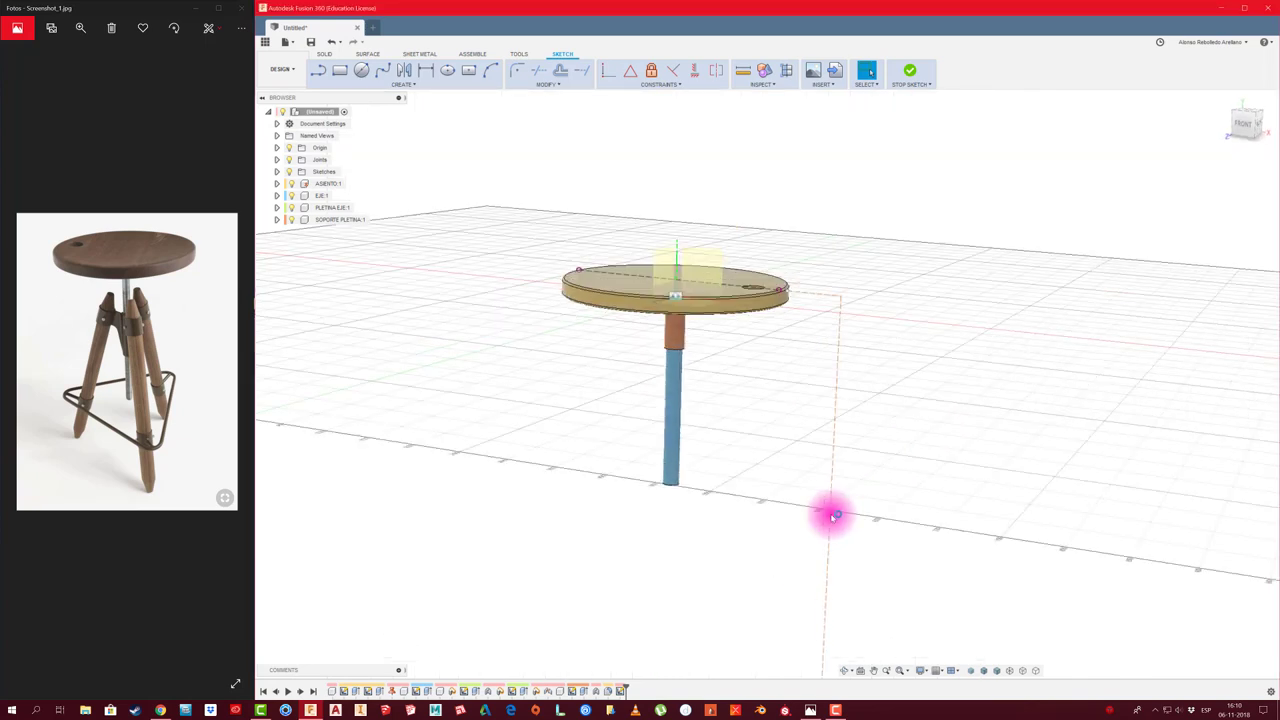
# Reopen the sketch and draw a vertical construction line down from the seat centre
pyautogui.click(620, 691)
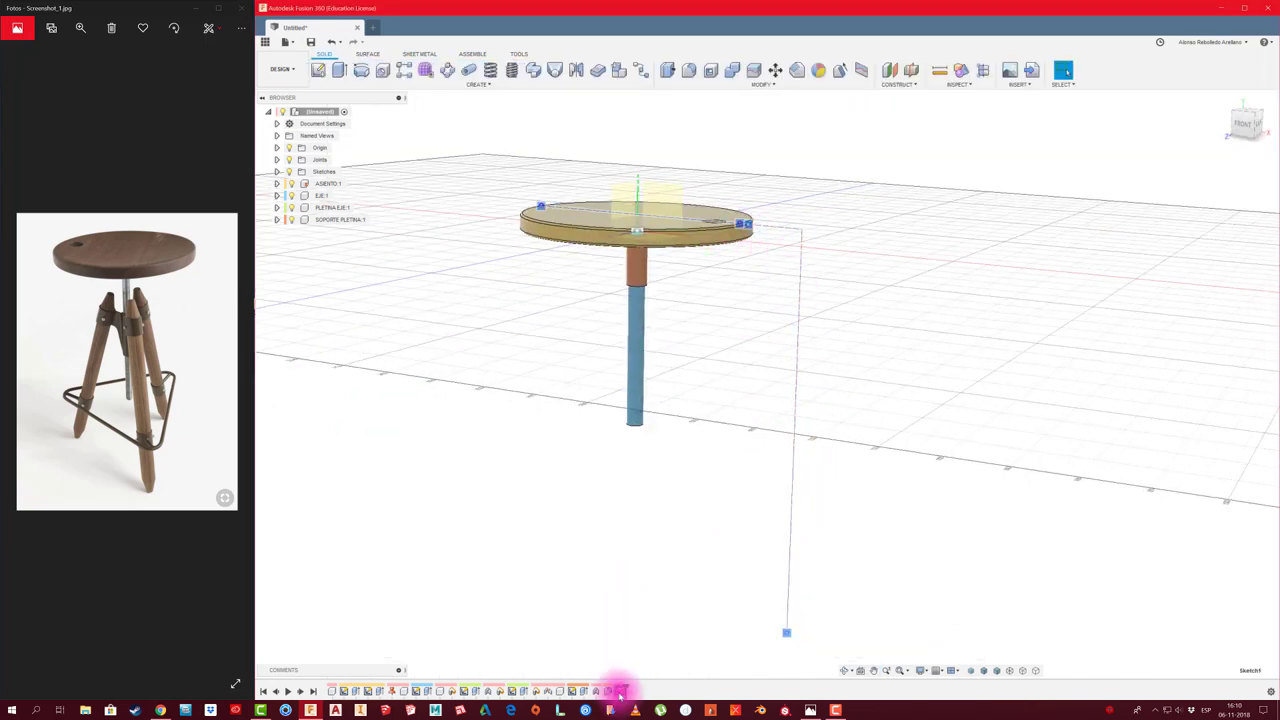
pyautogui.rightClick(620, 691)
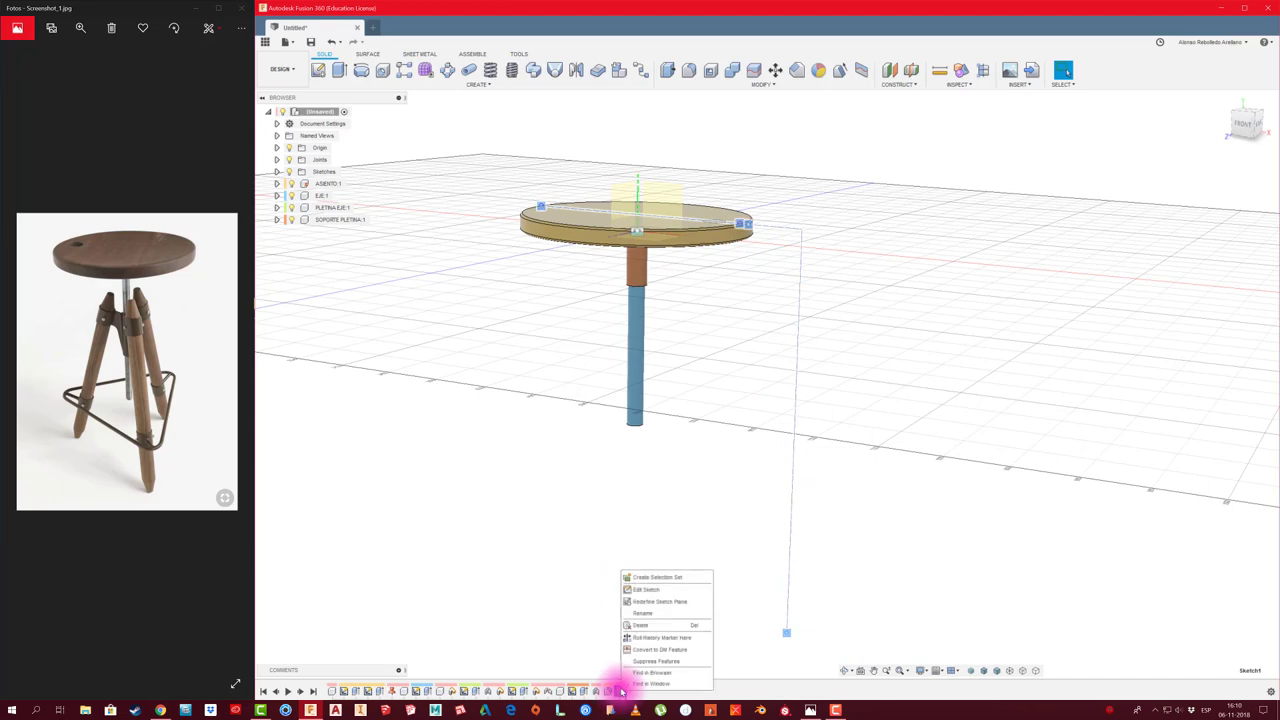
pyautogui.click(668, 590)
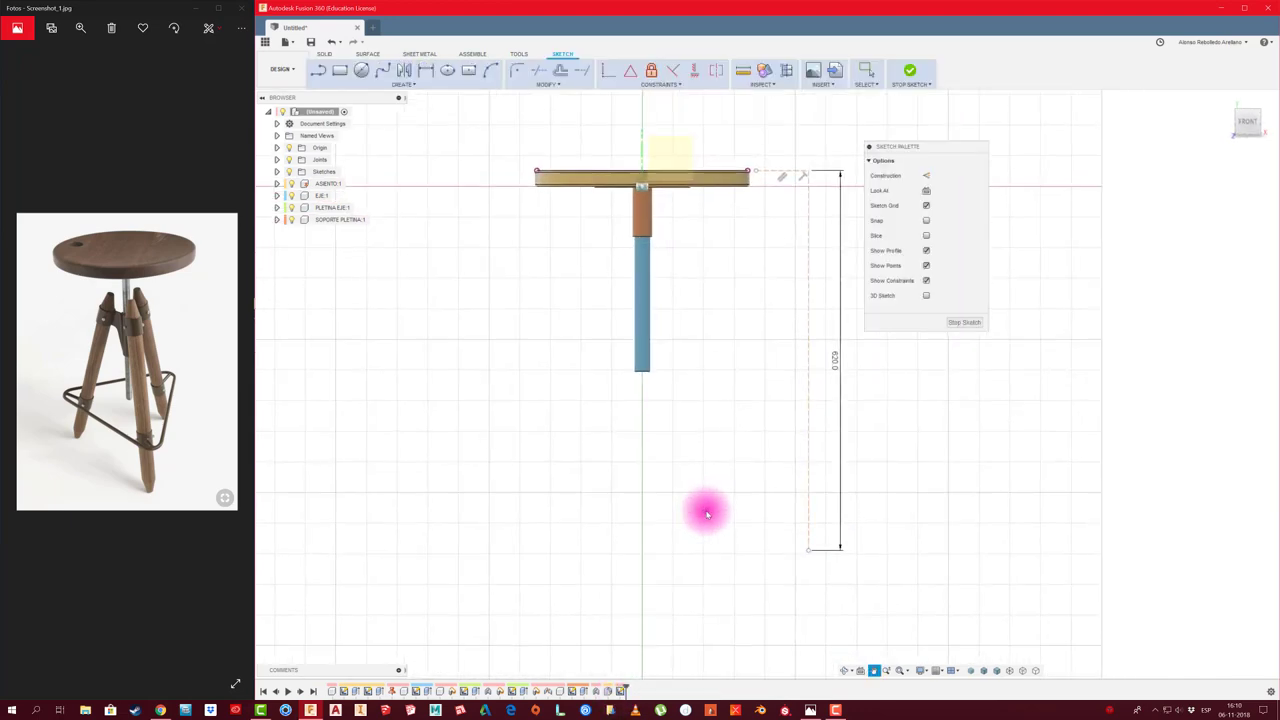
pyautogui.press('l')
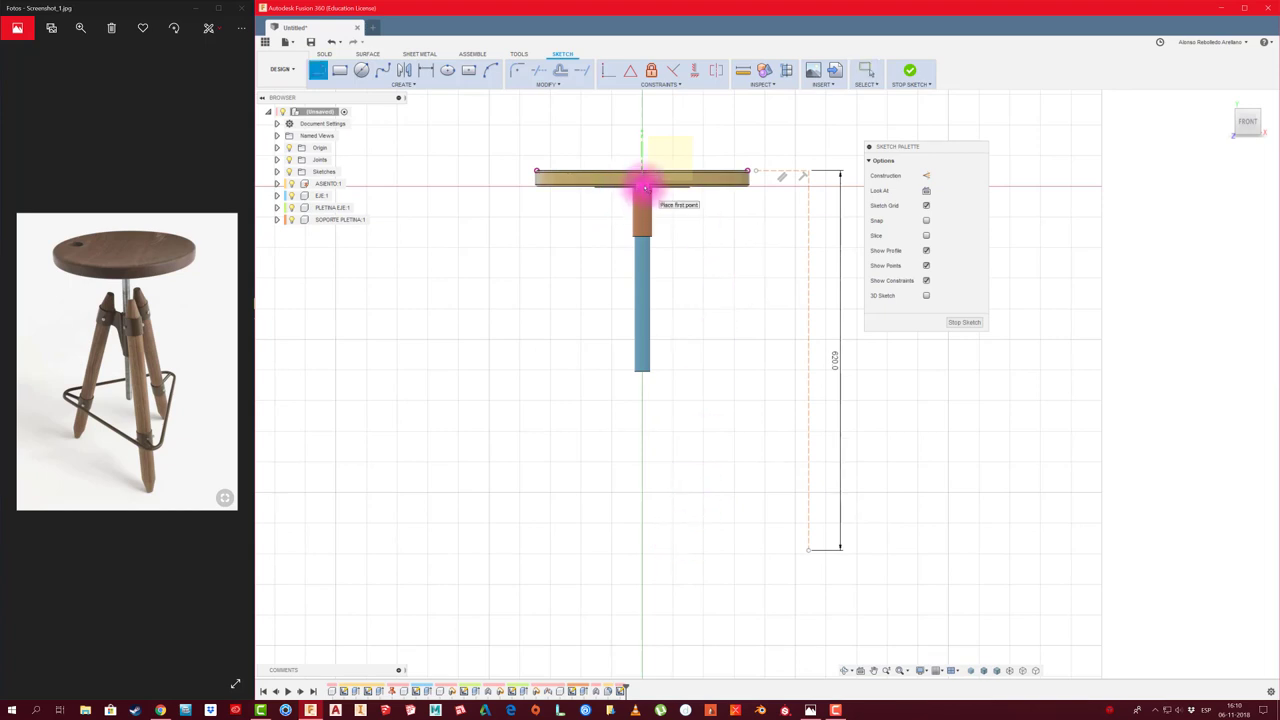
pyautogui.click(643, 180)
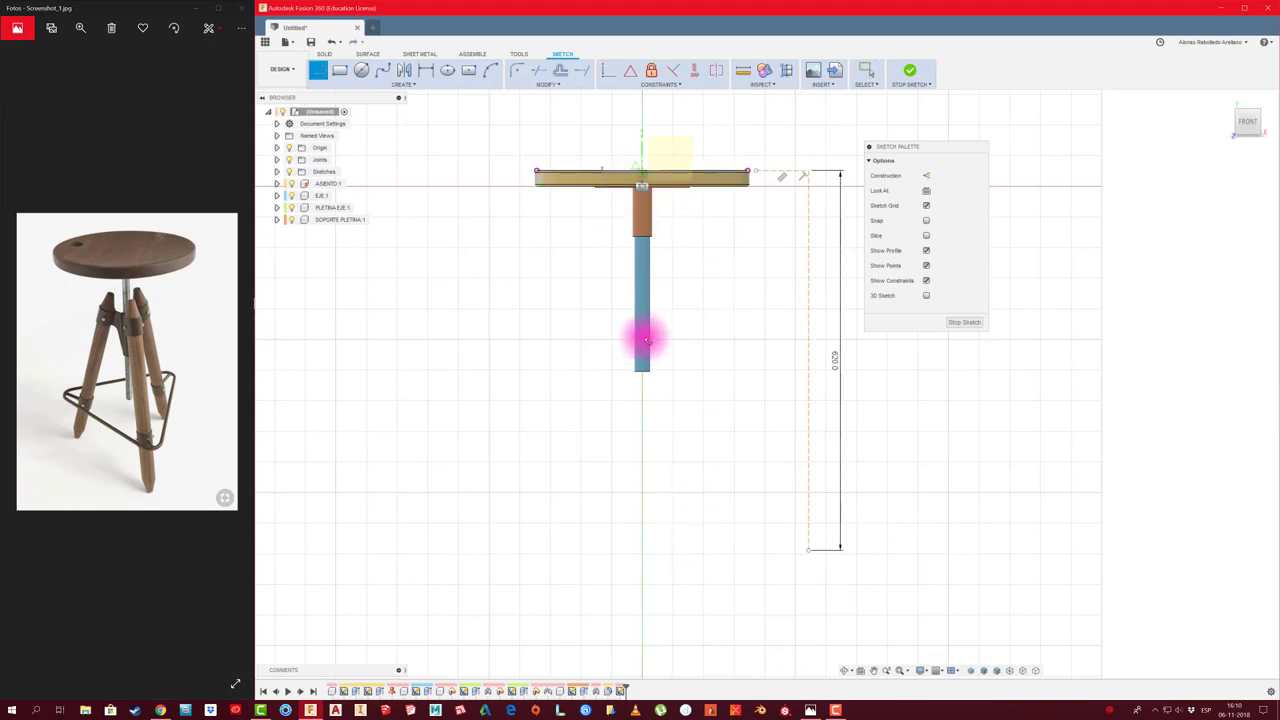
pyautogui.click(642, 586)
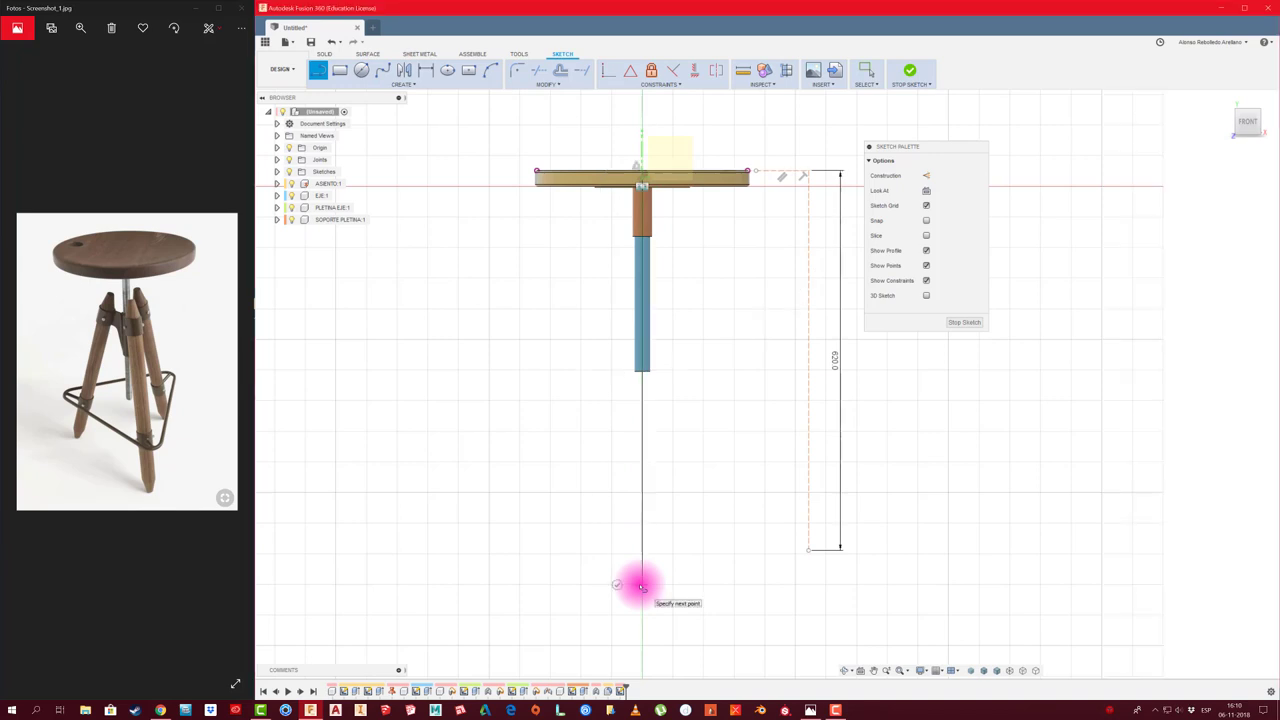
pyautogui.press('Escape')
pyautogui.click(642, 538)
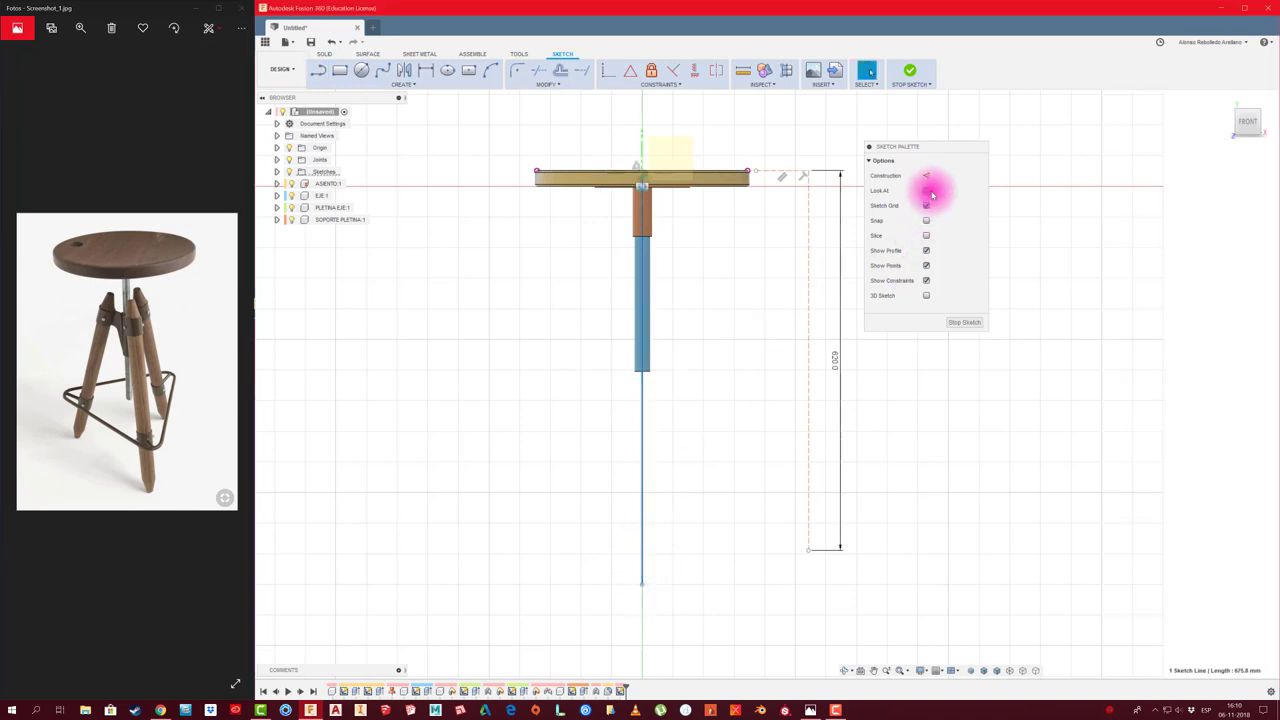
pyautogui.click(927, 176)
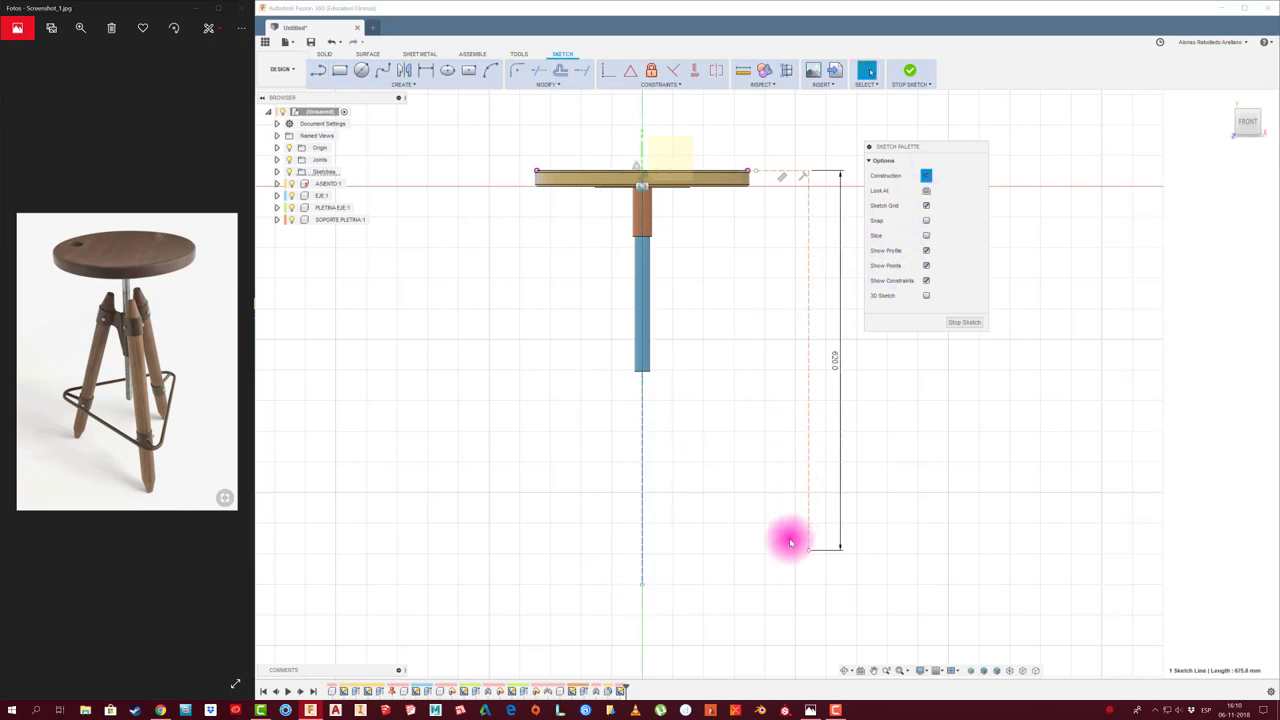
# Draw a 420 mm horizontal base line across the bottom of the centre line
pyautogui.press('l')
pyautogui.moveTo(808, 548)
pyautogui.mouseDown()
pyautogui.moveTo(505, 549)
pyautogui.moveTo(645, 550)
pyautogui.mouseUp()
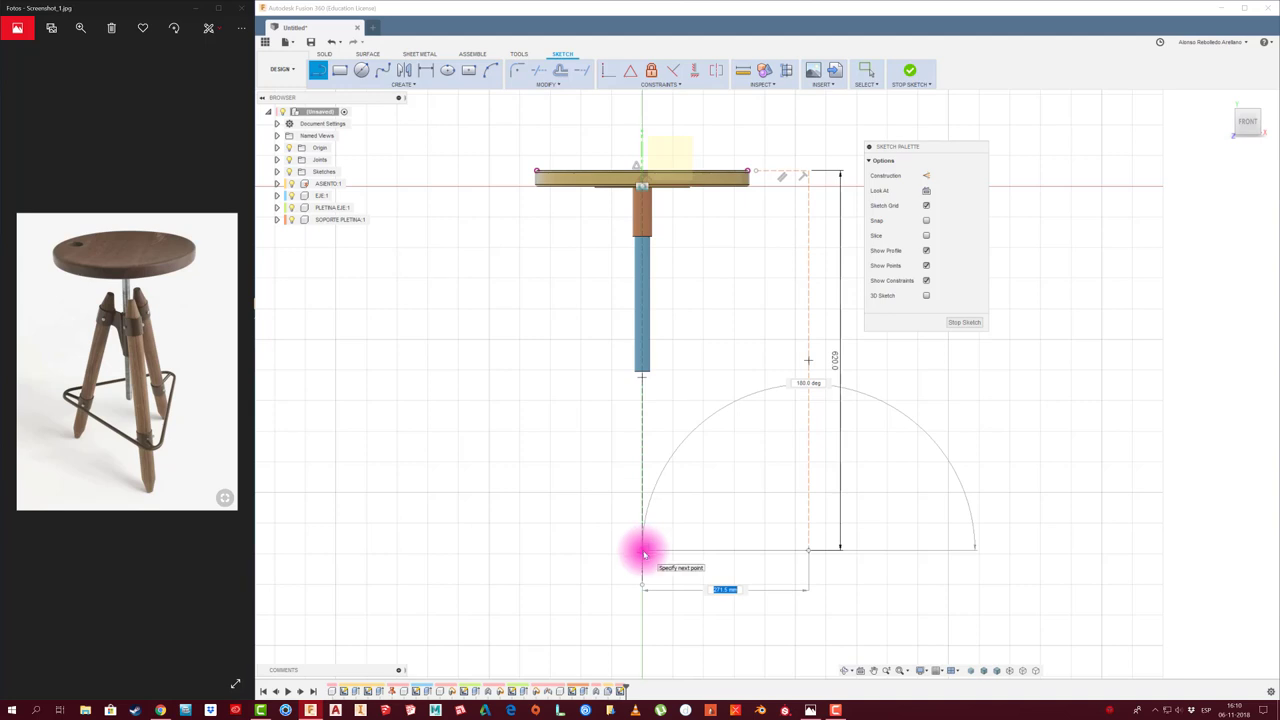
pyautogui.press('Escape')
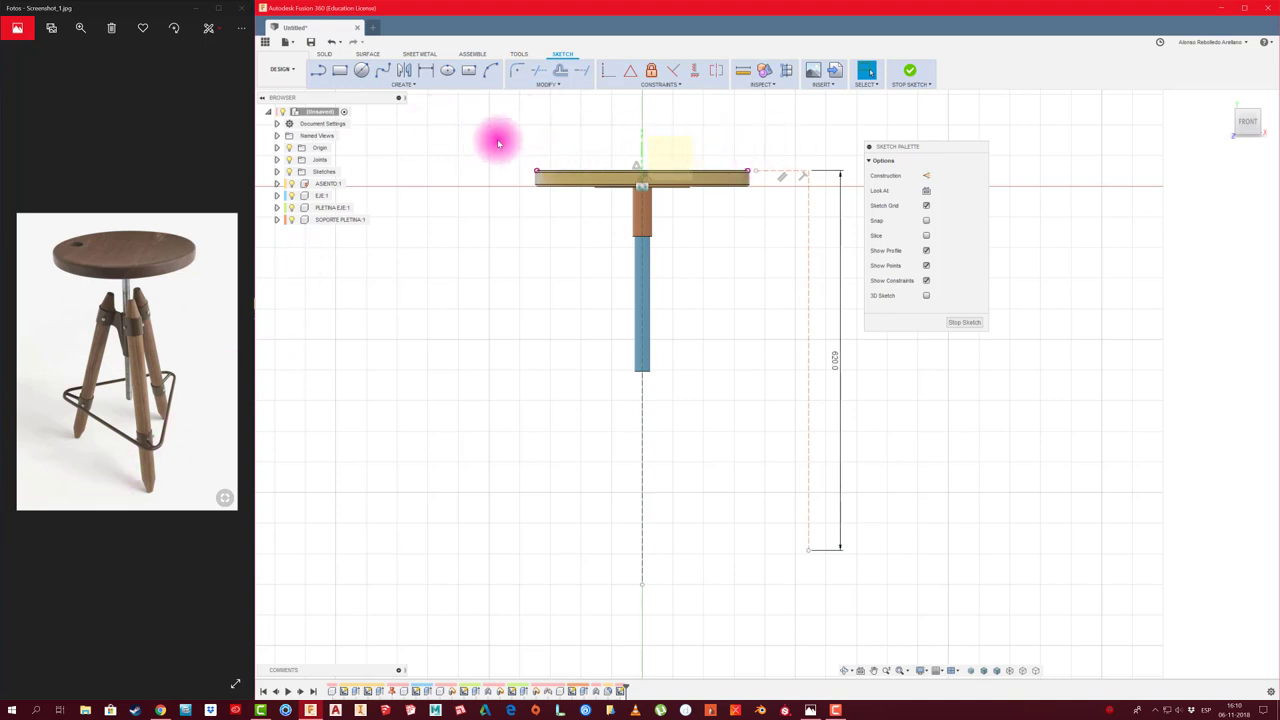
pyautogui.click(317, 70)
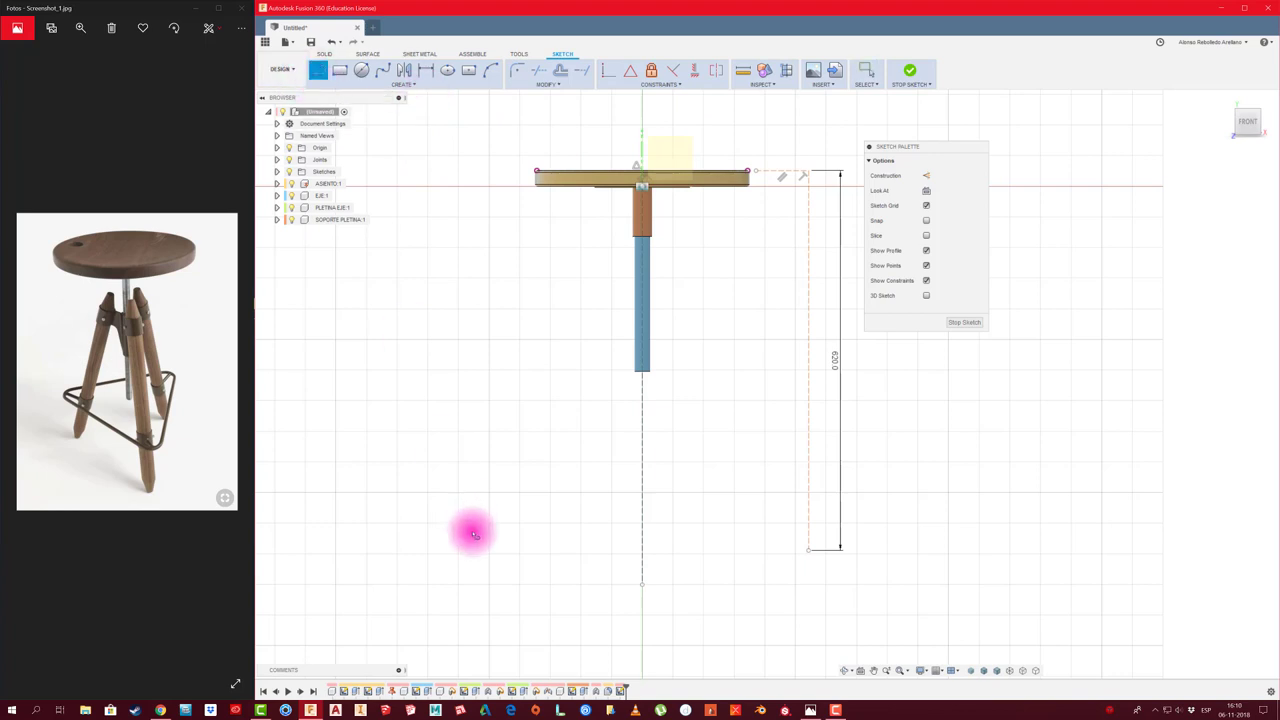
pyautogui.click(441, 627)
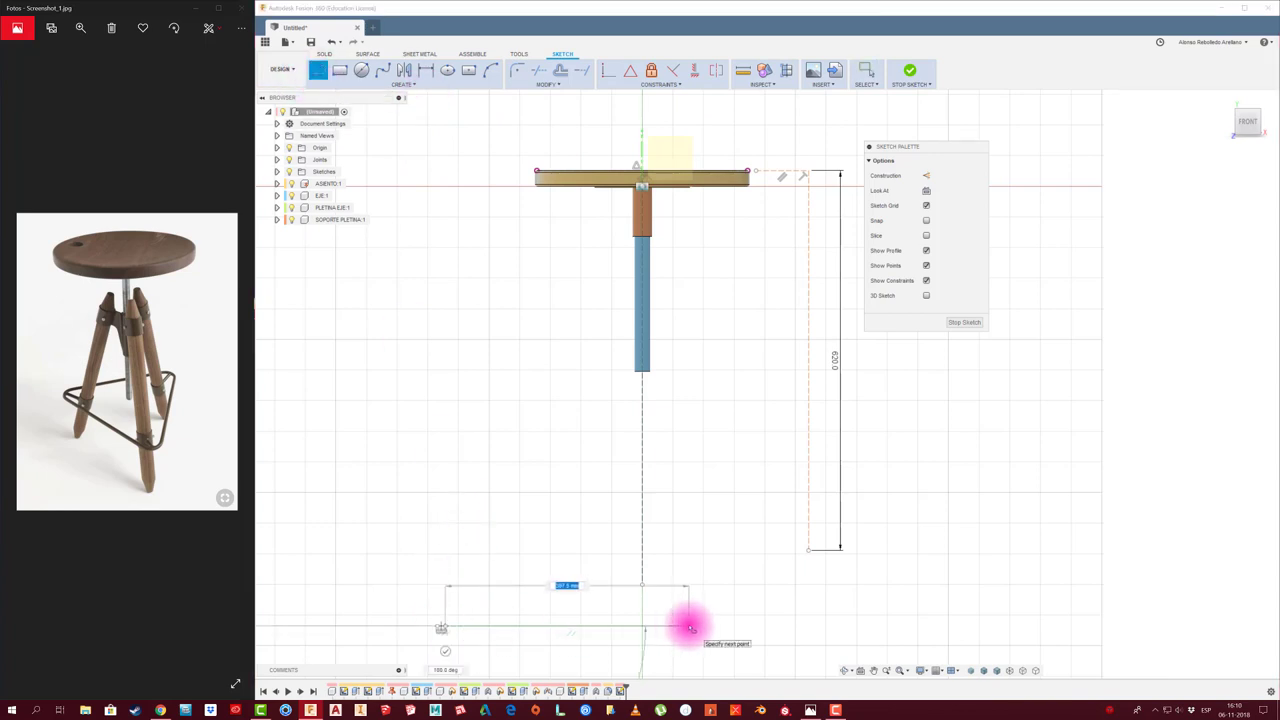
pyautogui.click(690, 627)
pyautogui.press('Escape')
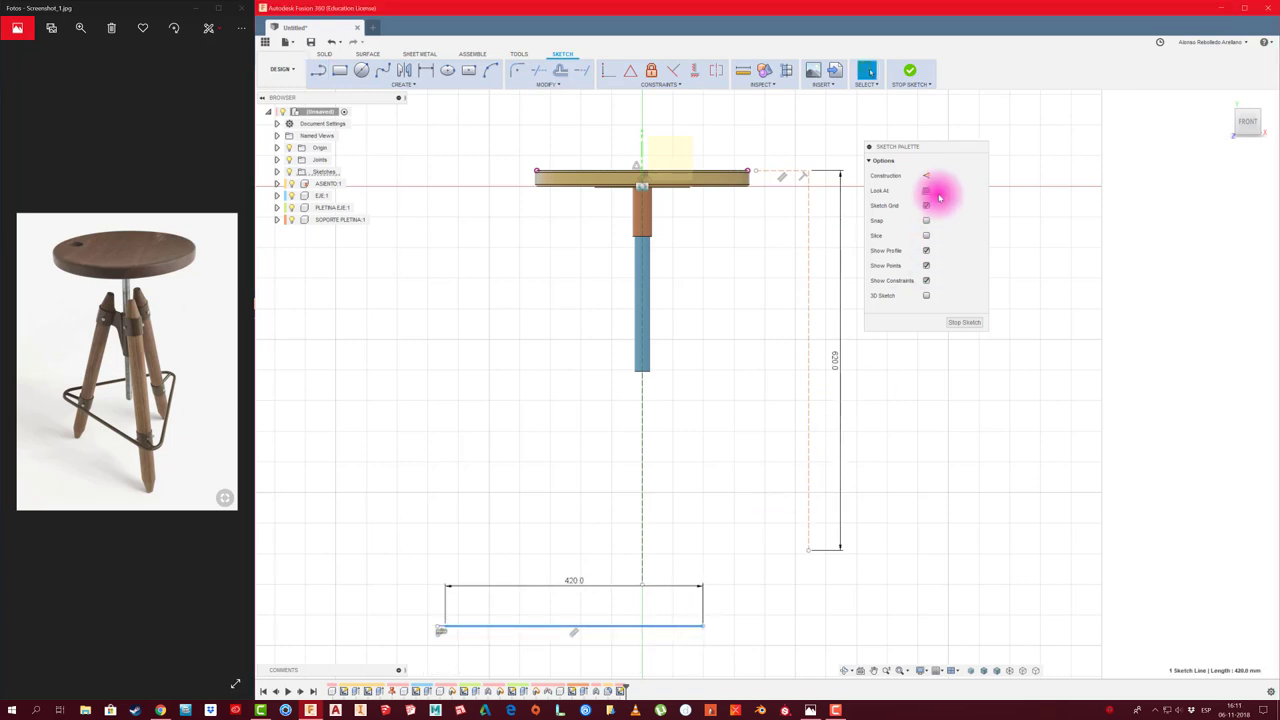
# Make the base line construction and centre it on the vertical axis with a MidPoint constraint
pyautogui.click(926, 175)
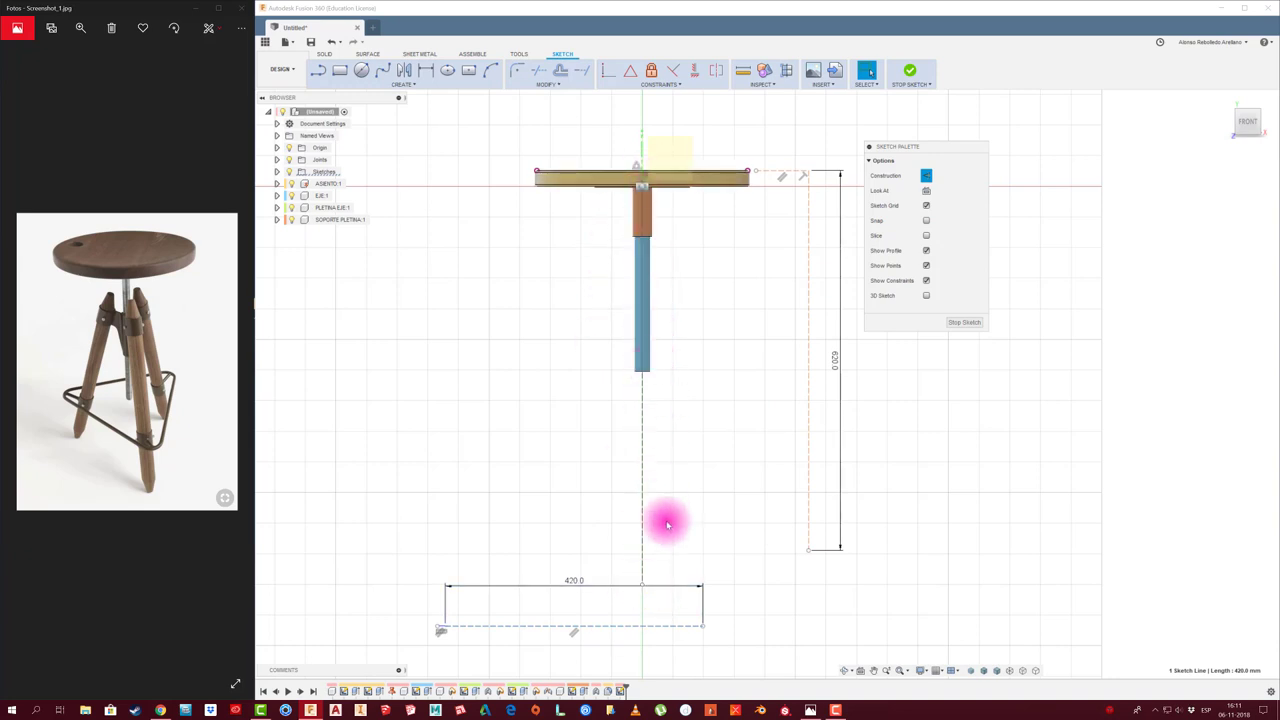
pyautogui.click(655, 83)
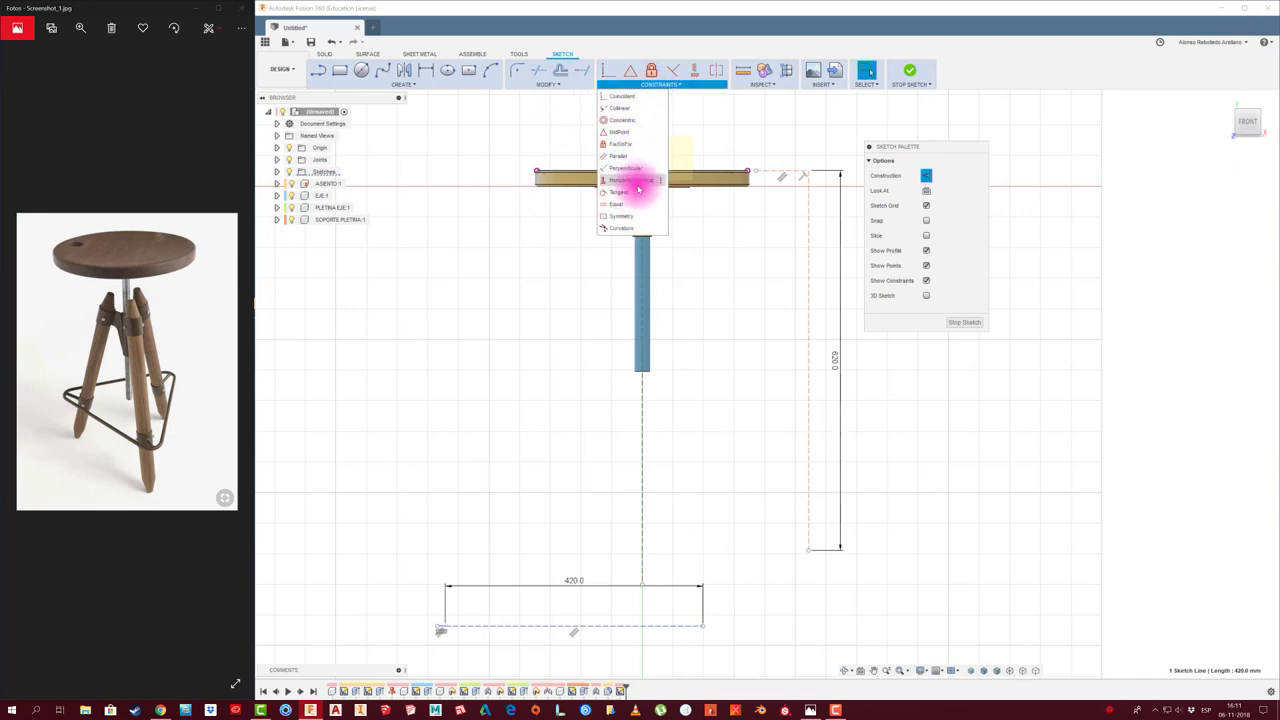
pyautogui.click(617, 132)
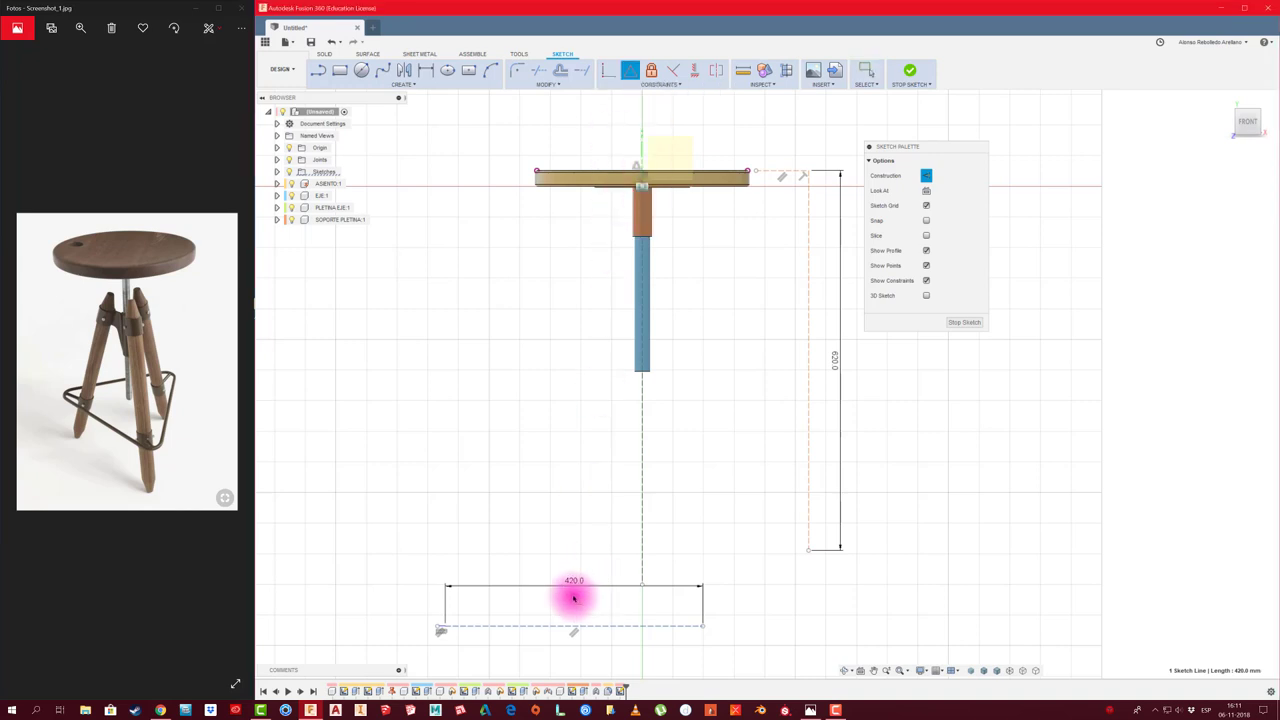
pyautogui.click(641, 588)
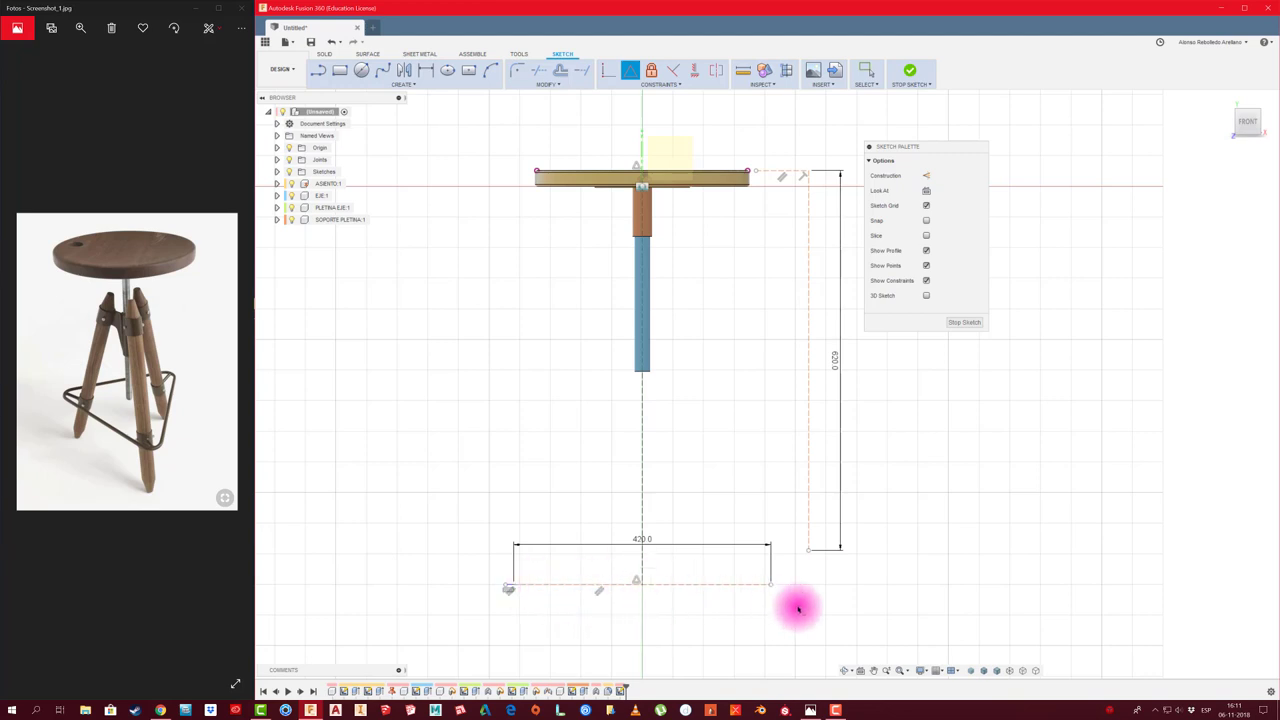
pyautogui.press('Escape')
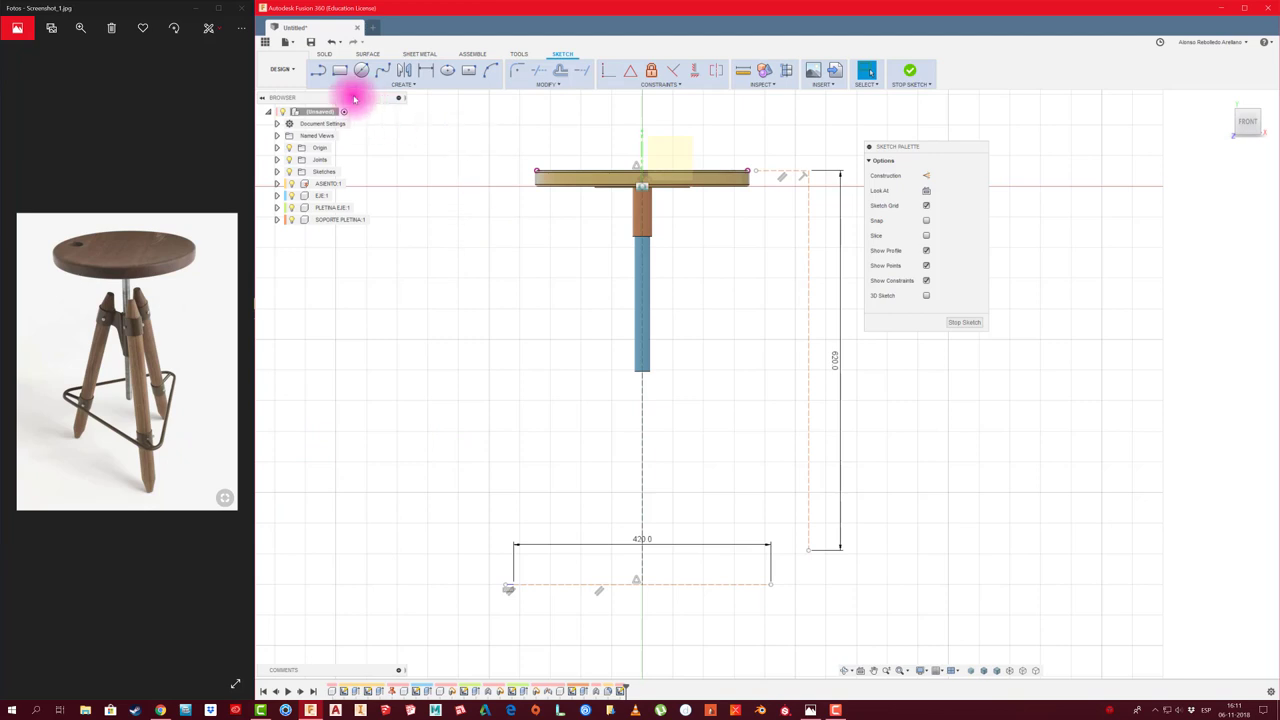
# Draw a slanted leg line up and left from the base line's right end
pyautogui.click(318, 70)
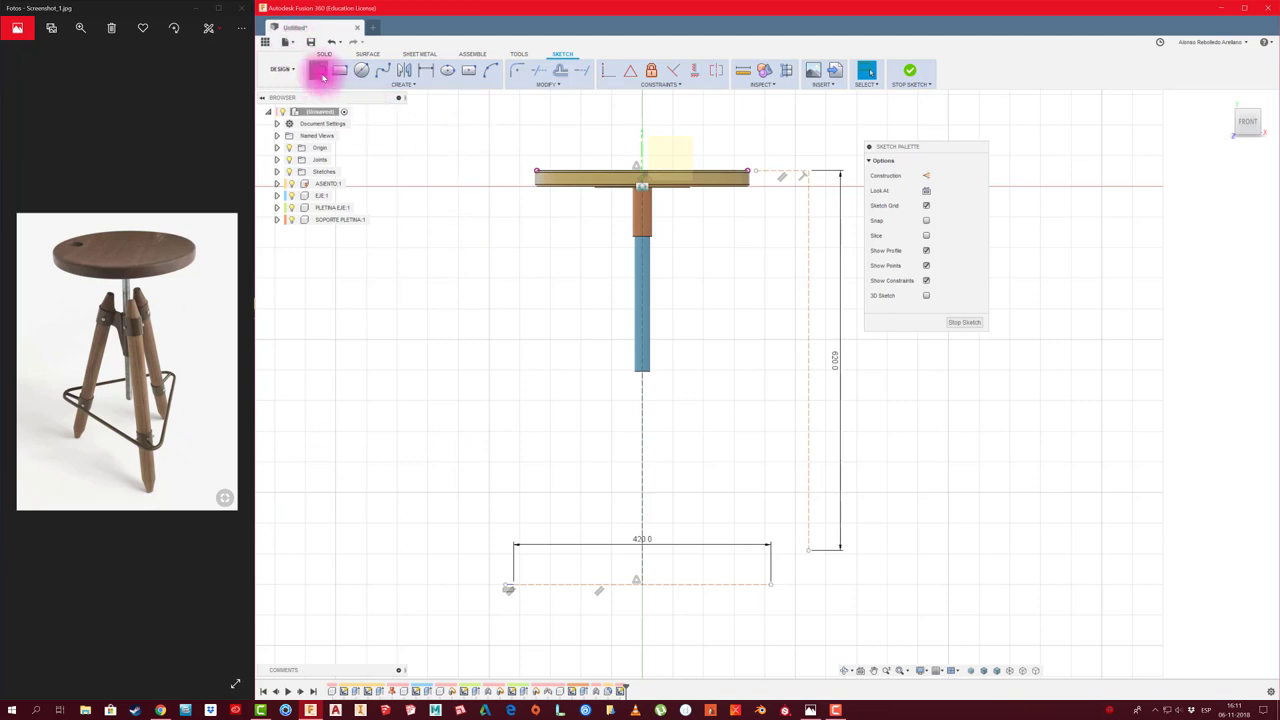
pyautogui.click(772, 586)
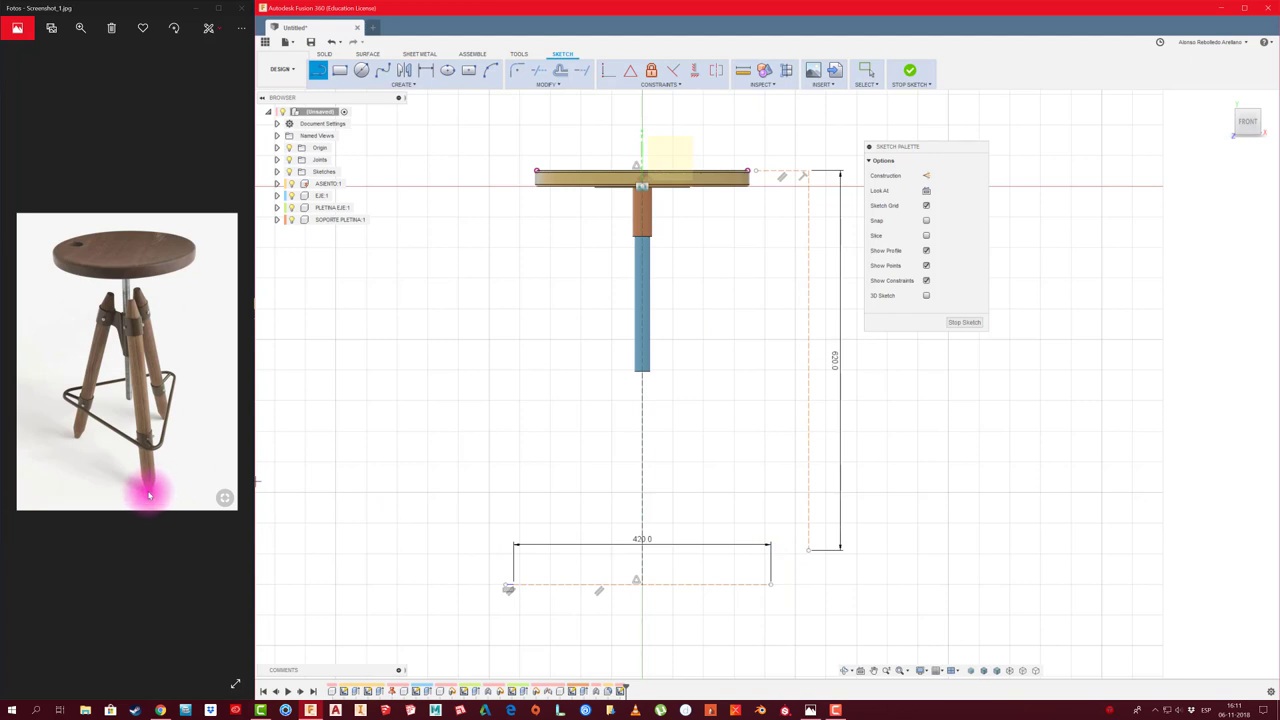
pyautogui.click(768, 586)
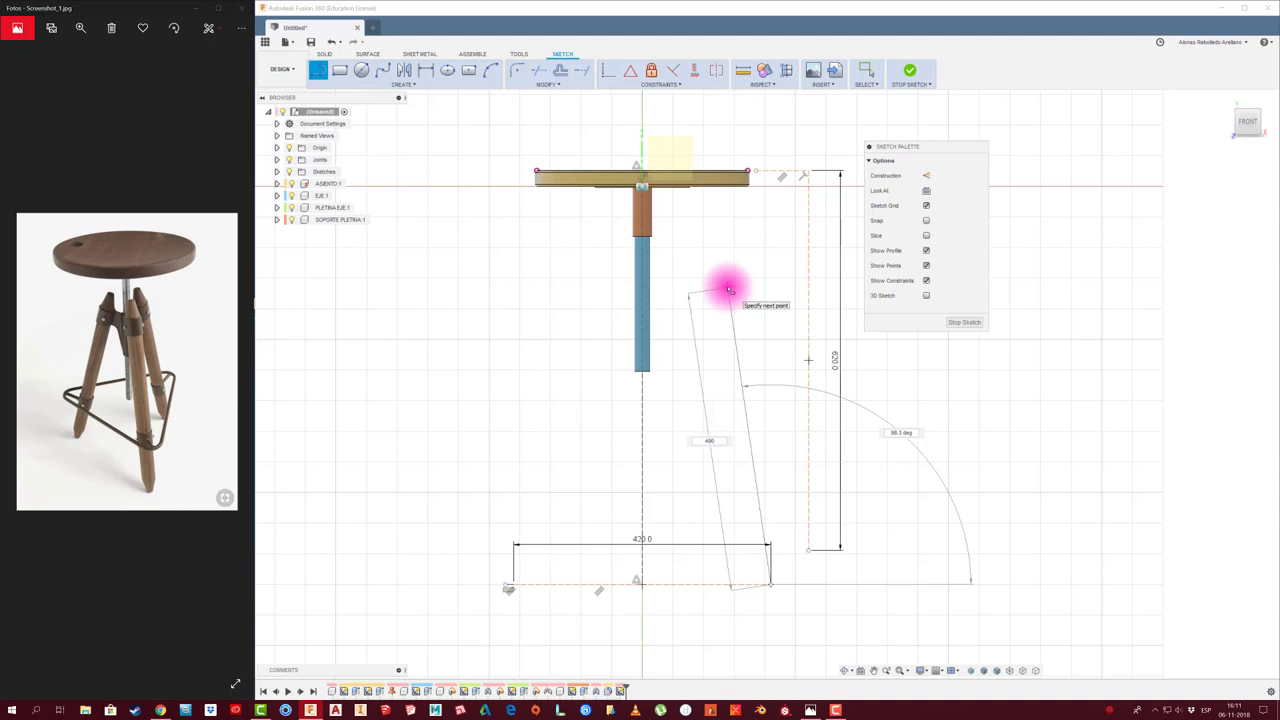
pyautogui.click(730, 290)
pyautogui.press('Escape')
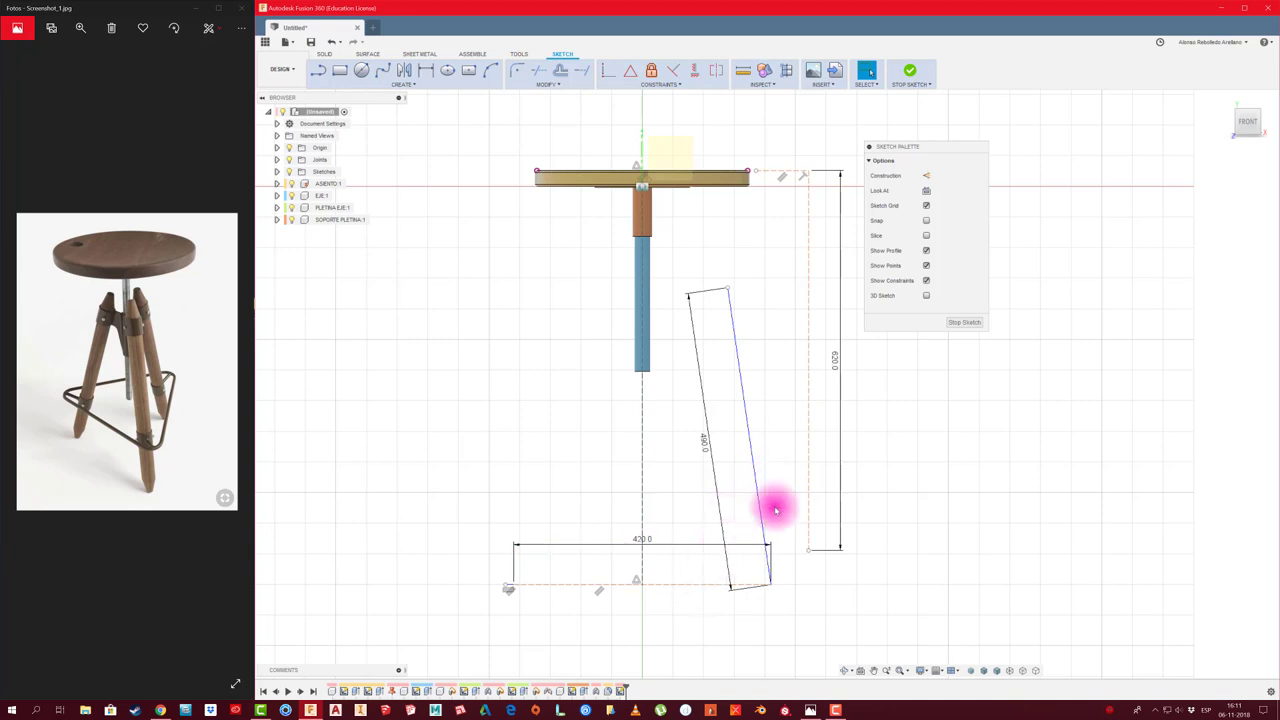
# Dimension the angle between the base line and the leg line as 80°
pyautogui.press('r')
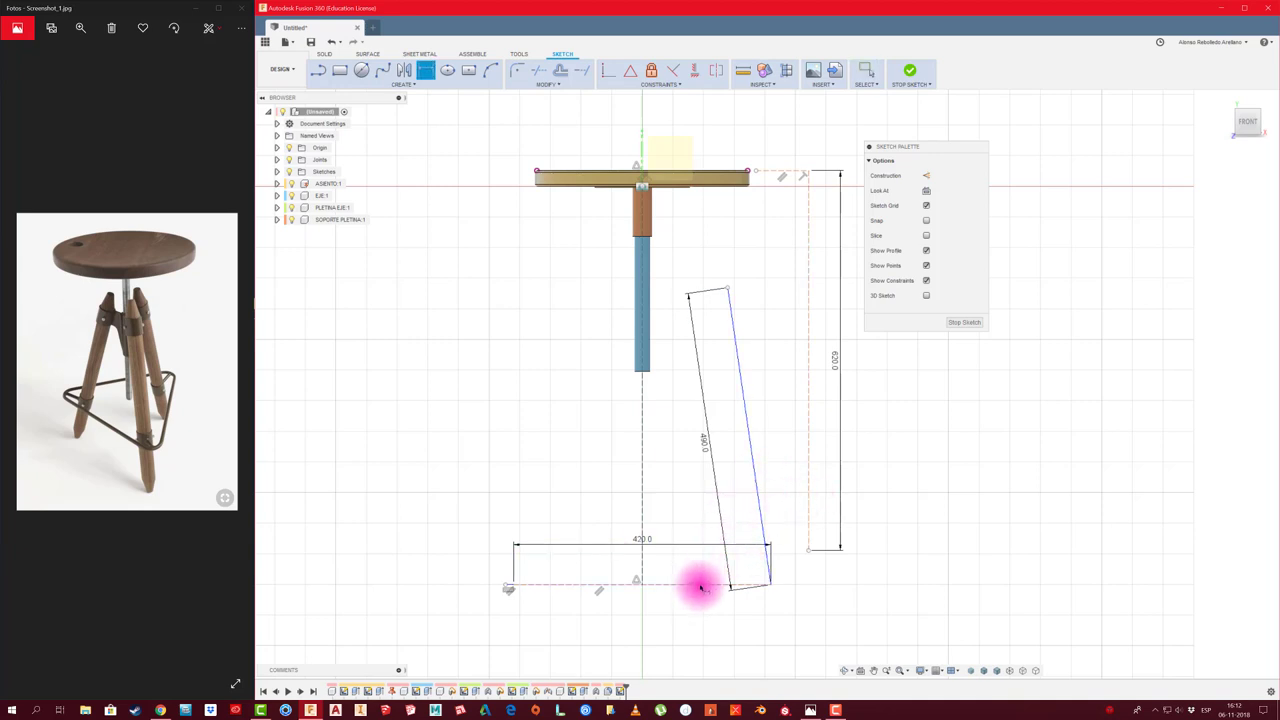
pyautogui.click(703, 587)
pyautogui.click(756, 508)
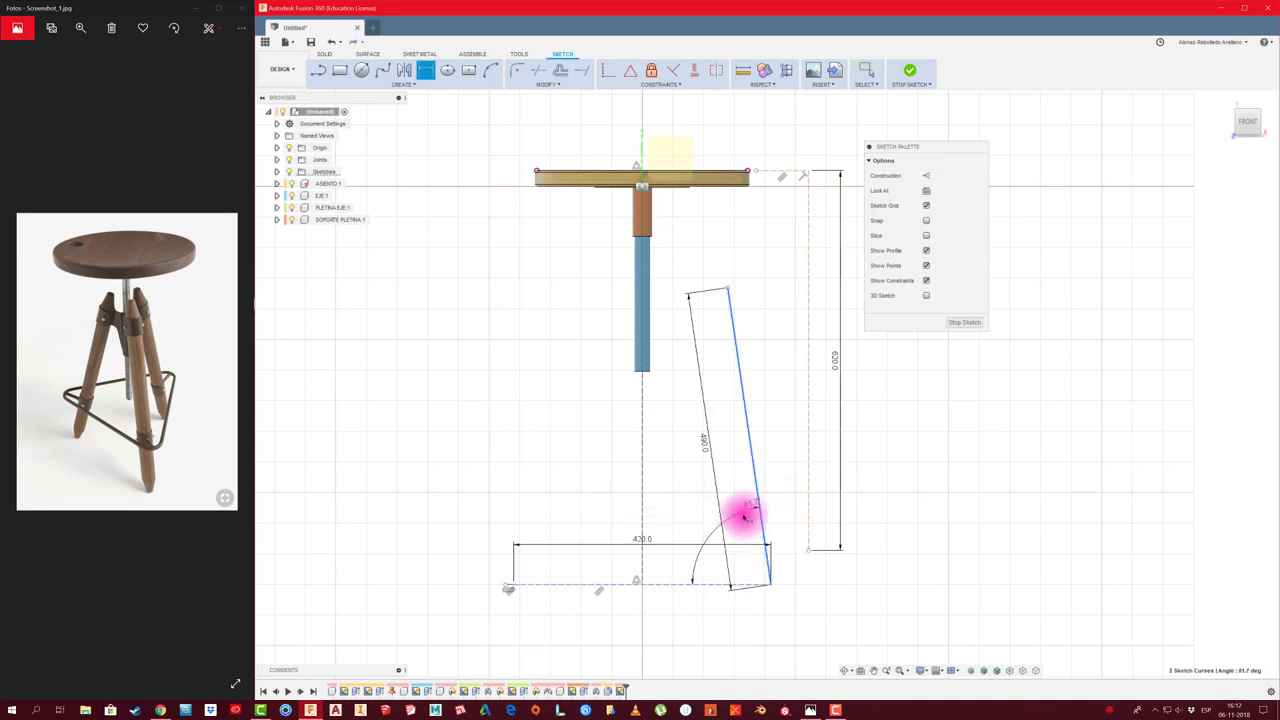
pyautogui.click(702, 525)
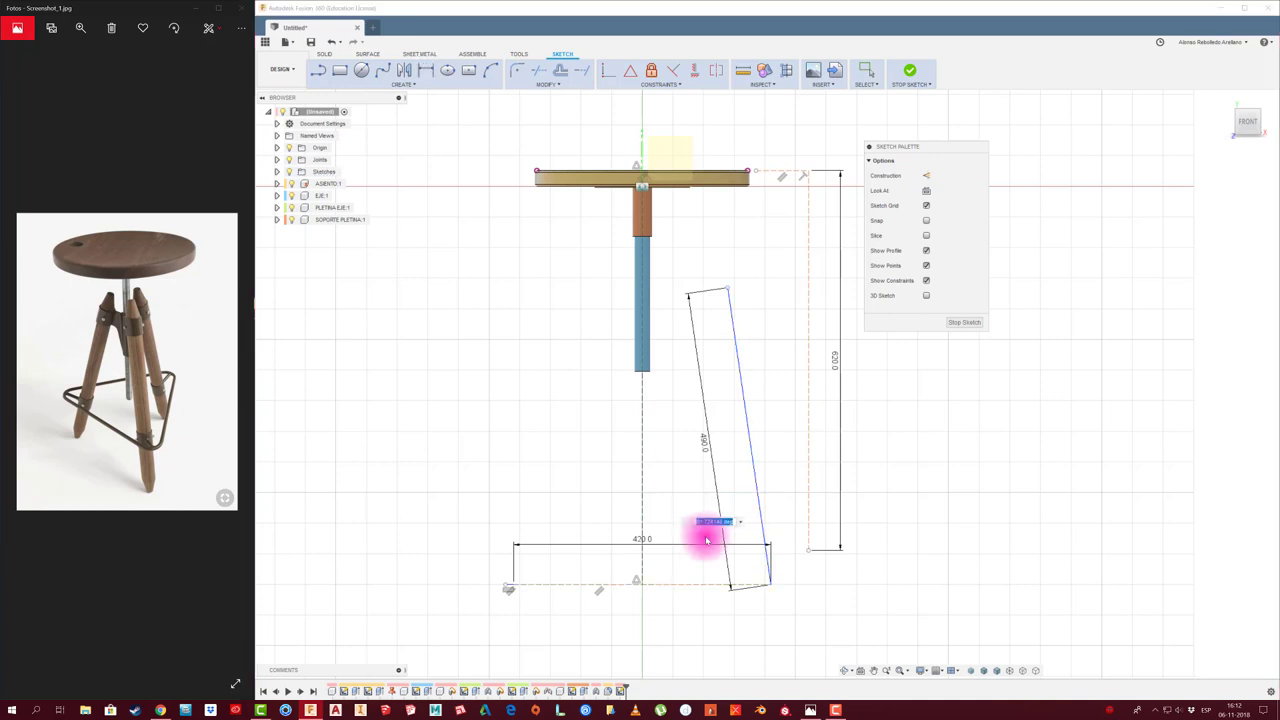
pyautogui.press('Return')
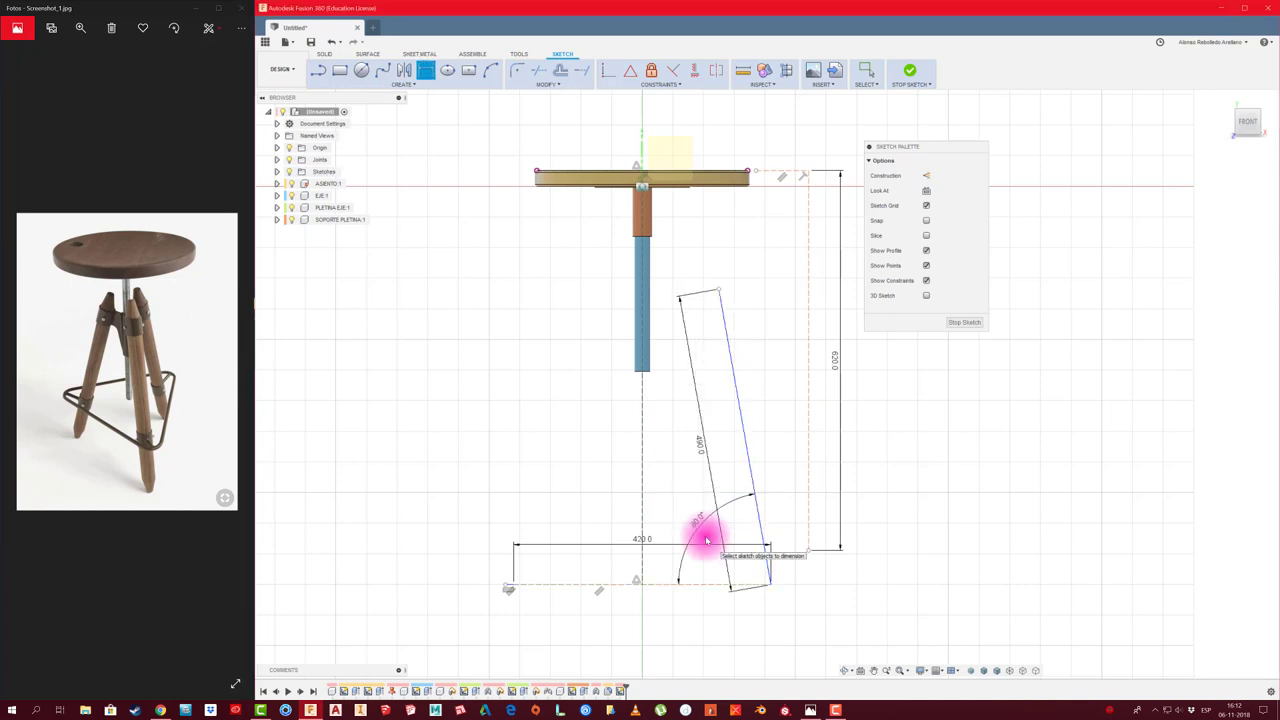
pyautogui.press('Escape')
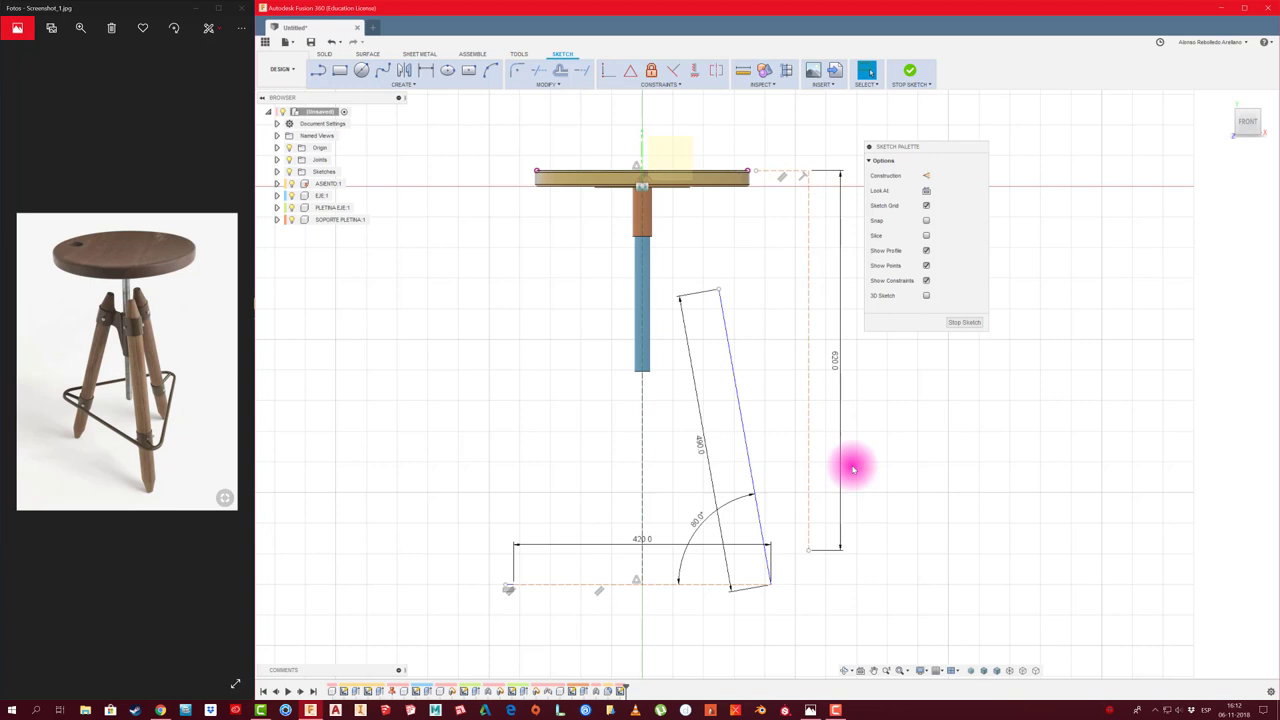
# Make the 490 mm slanted leg line construction geometry
pyautogui.click(739, 394)
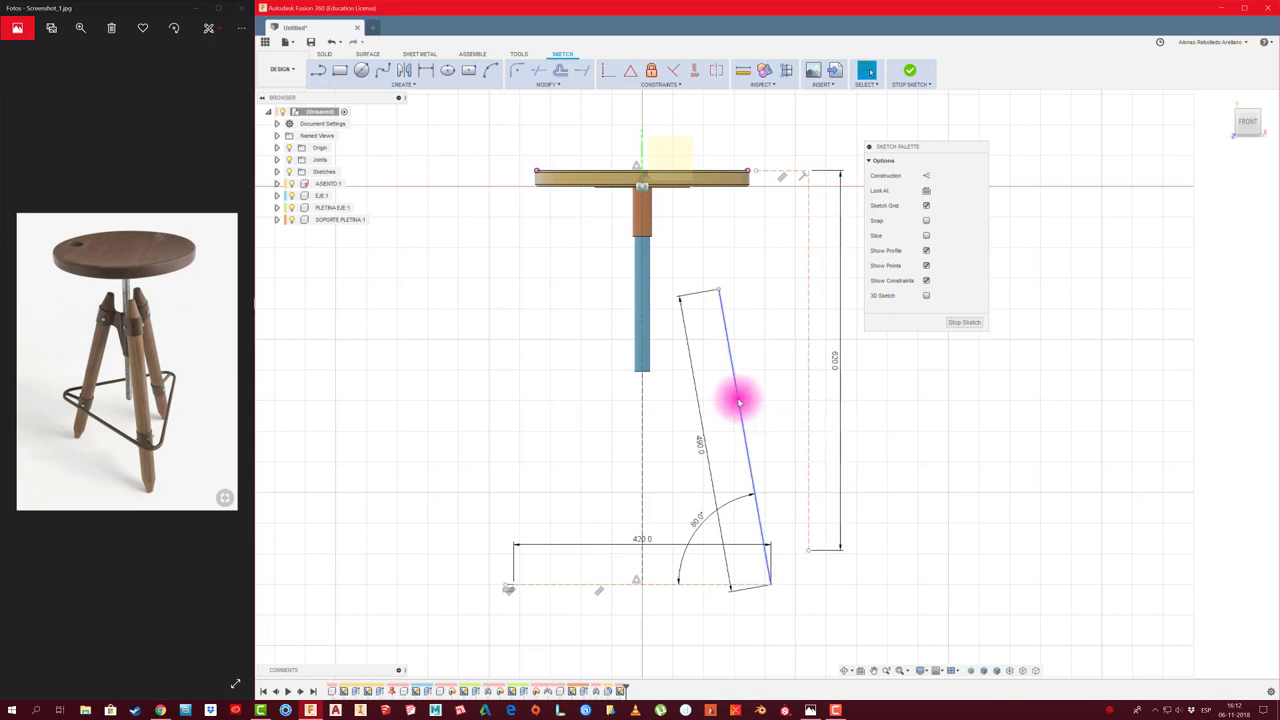
pyautogui.click(926, 175)
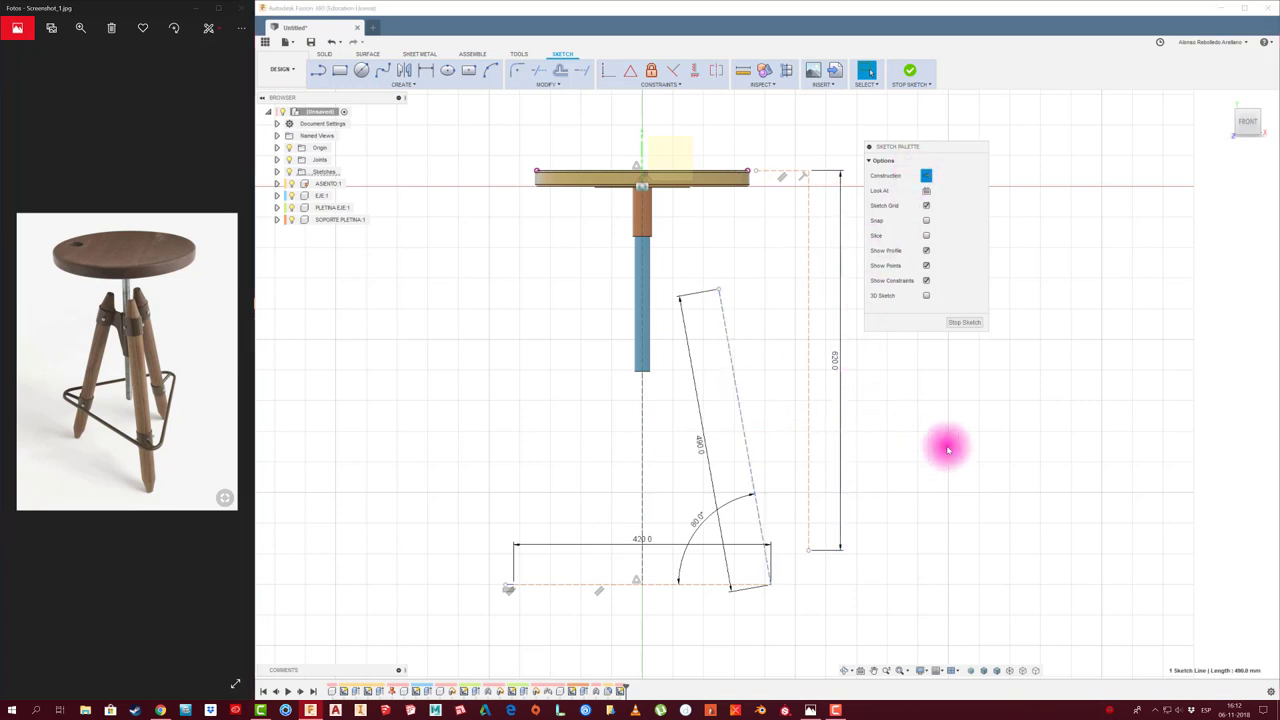
pyautogui.scroll(-1, 905, 455)
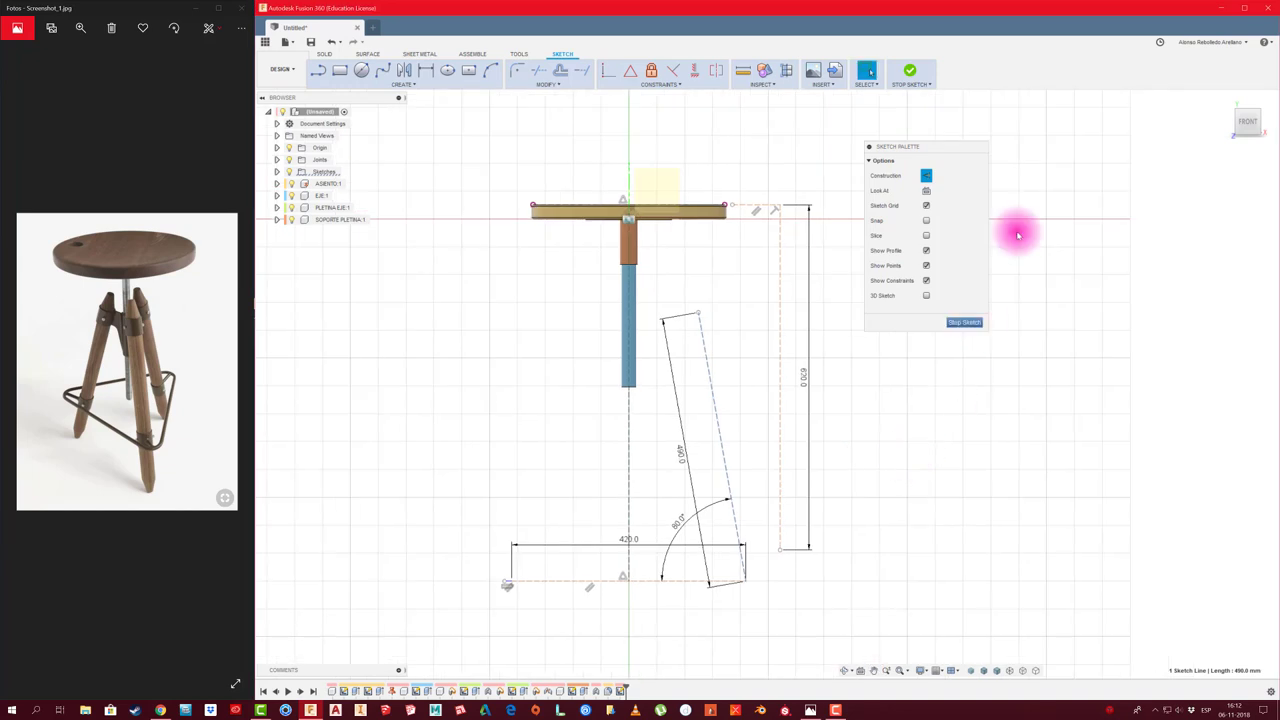
# Finish the sketch, make the leg-layout sketches visible again, and orbit closer to the seat
pyautogui.click(909, 71)
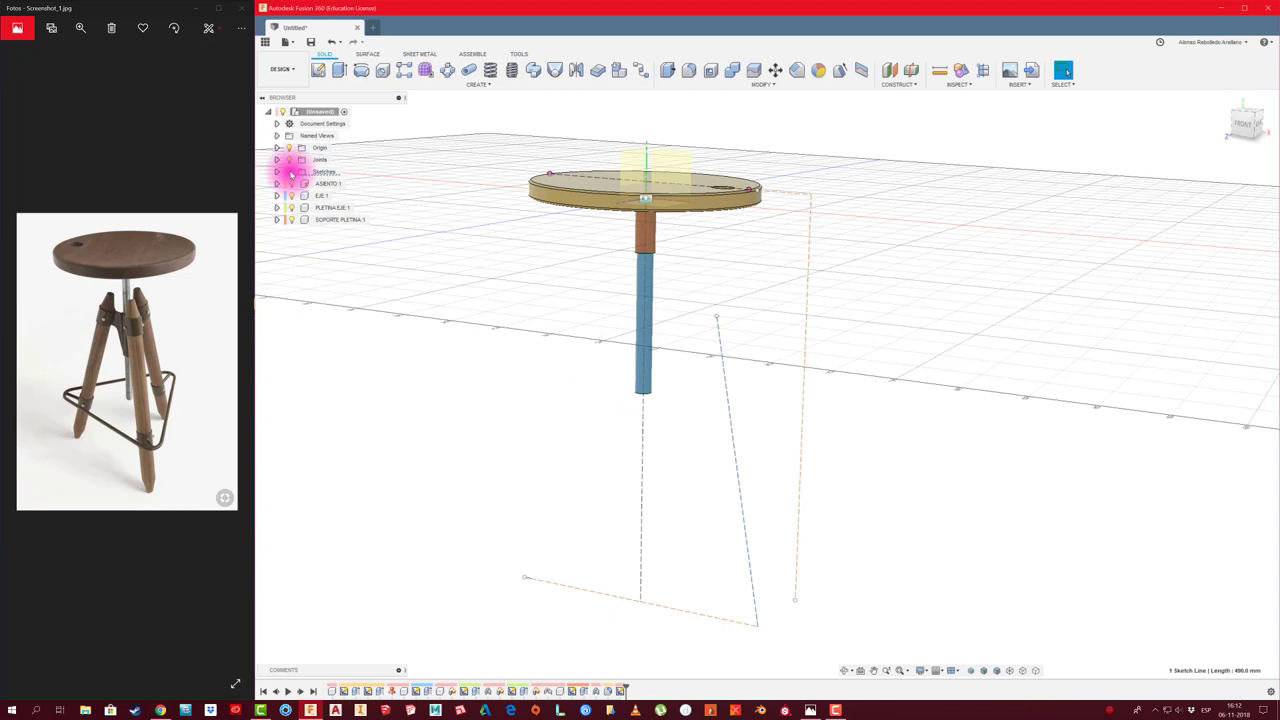
pyautogui.click(290, 172)
pyautogui.click(290, 172)
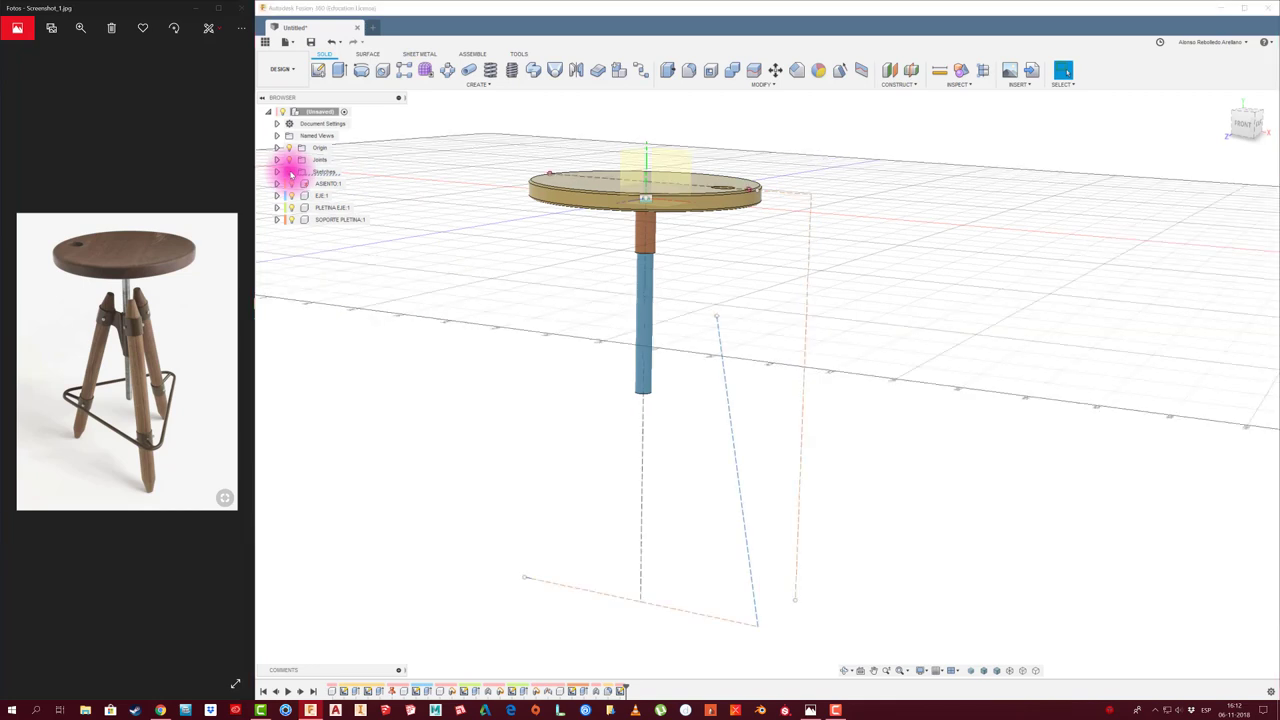
pyautogui.click(290, 172)
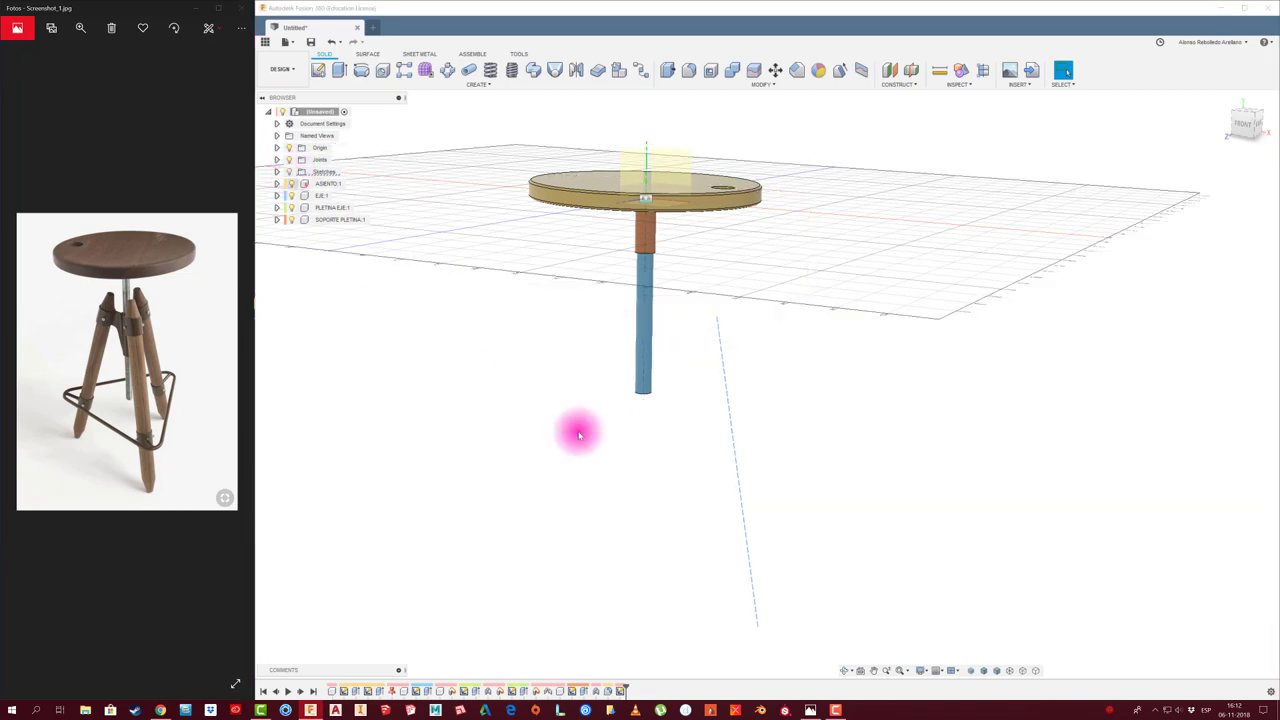
pyautogui.click(290, 172)
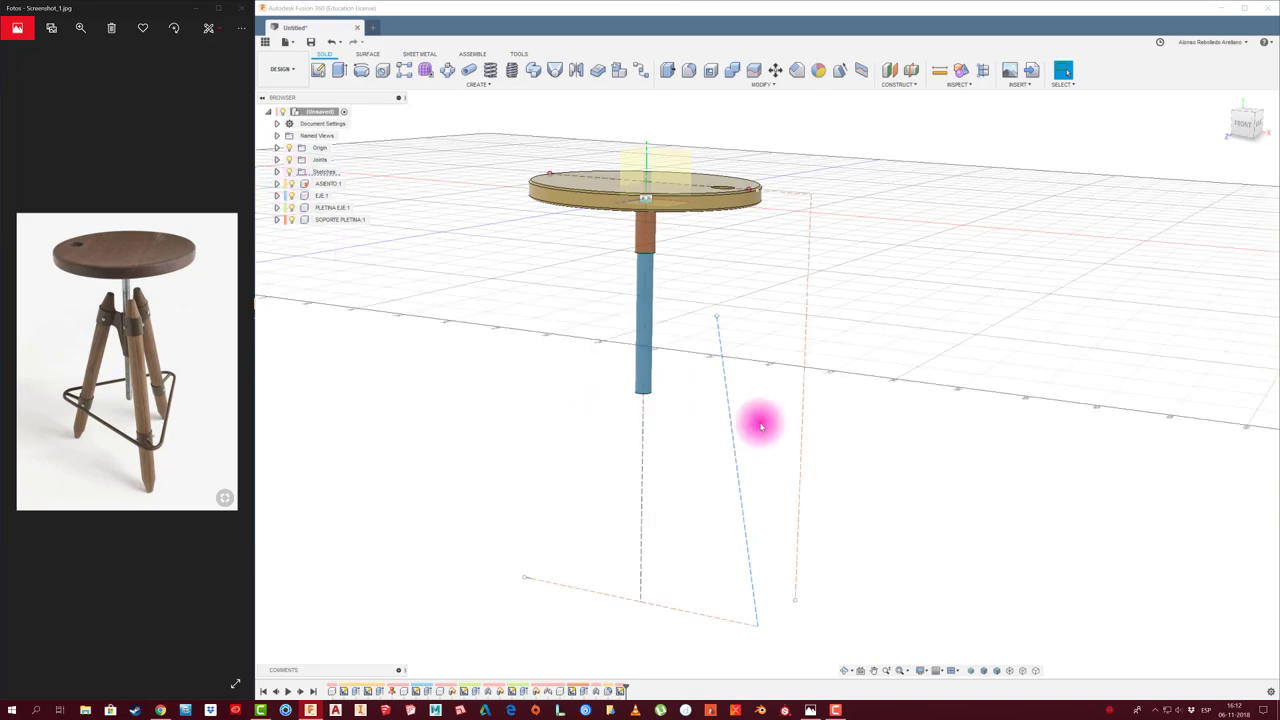
pyautogui.moveTo(760, 423)
pyautogui.keyDown('shift'); pyautogui.mouseDown(button='middle')
pyautogui.moveTo(763, 397)
pyautogui.moveTo(653, 396)
pyautogui.moveTo(507, 321)
pyautogui.mouseUp(button='middle'); pyautogui.keyUp('shift')
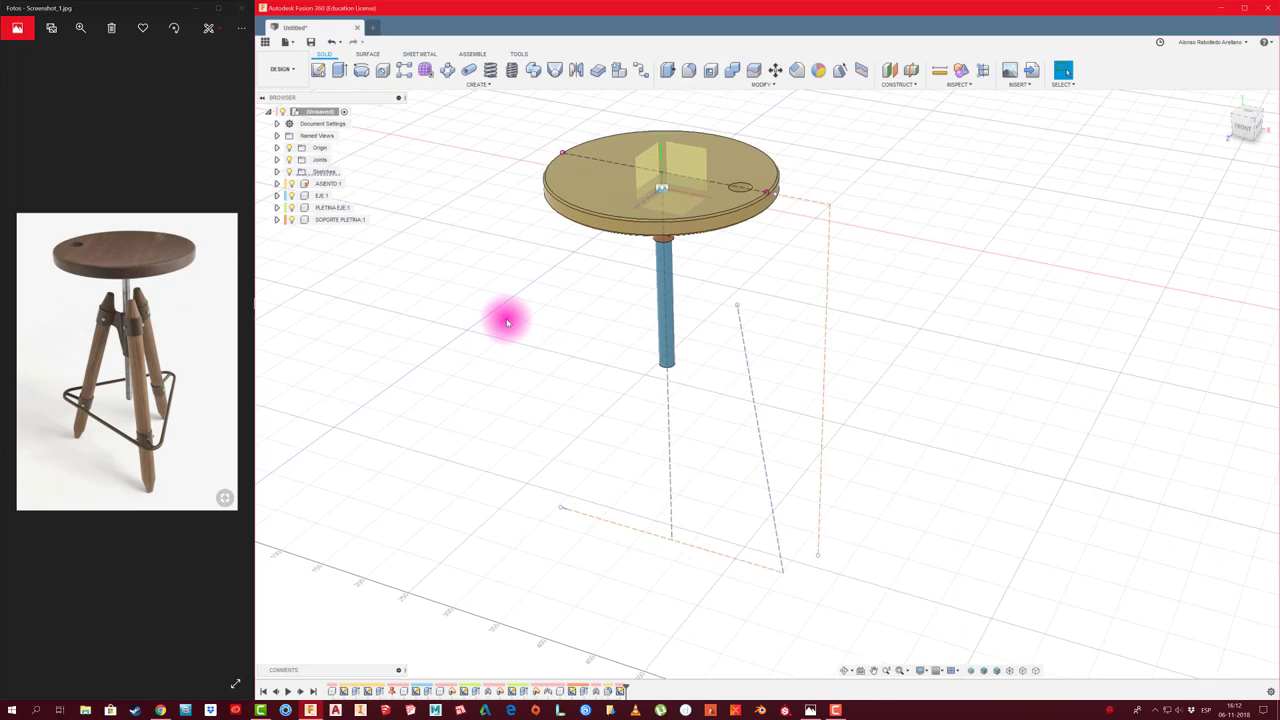
pyautogui.moveTo(507, 321)
pyautogui.keyDown('shift'); pyautogui.mouseDown(button='middle')
pyautogui.moveTo(483, 220)
pyautogui.moveTo(449, 172)
pyautogui.mouseUp(button='middle'); pyautogui.keyUp('shift')
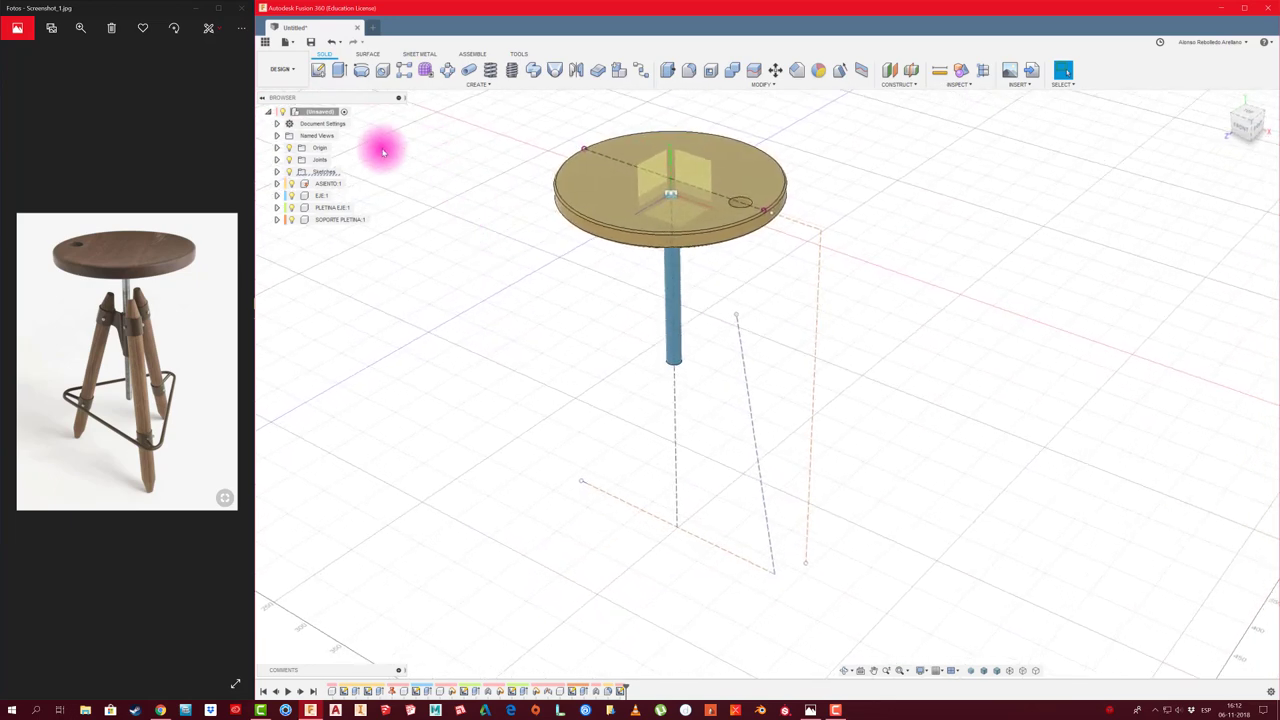
pyautogui.rightClick(316, 115)
# Add a new component named PATA and start a sketch on the front plane
pyautogui.click(348, 122)
pyautogui.write('PATA')
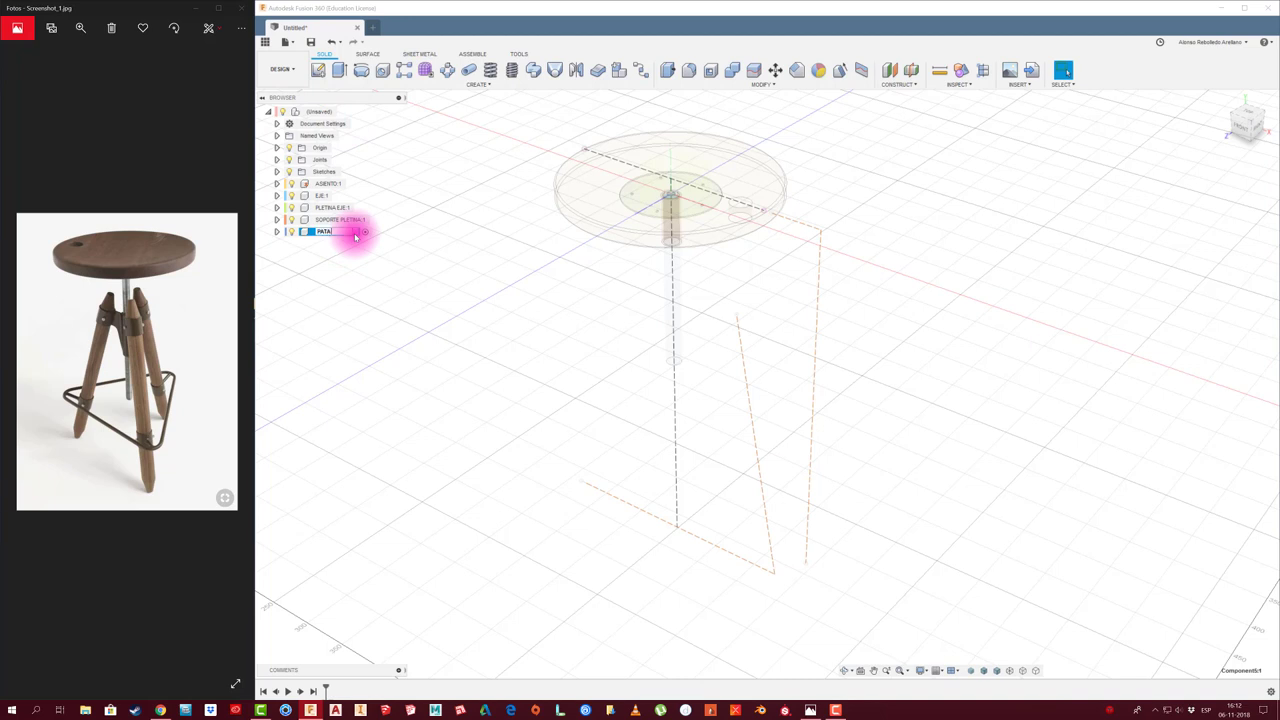
pyautogui.press('Return')
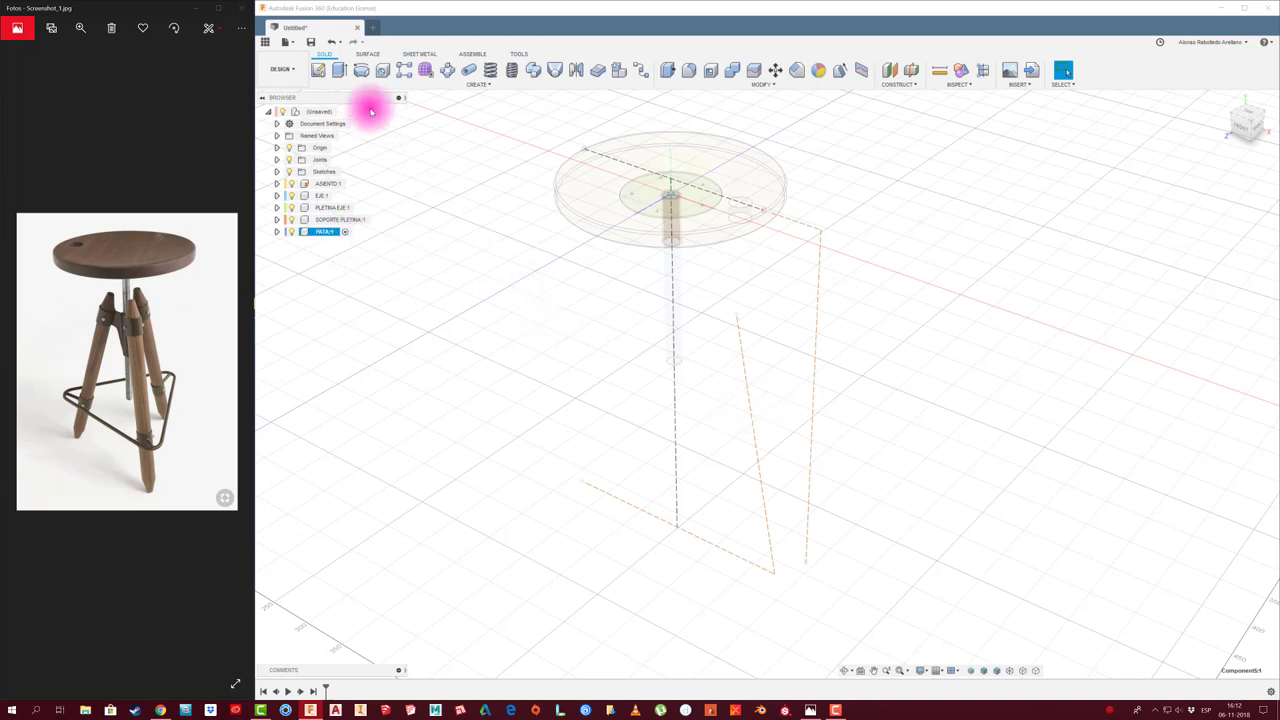
pyautogui.click(319, 72)
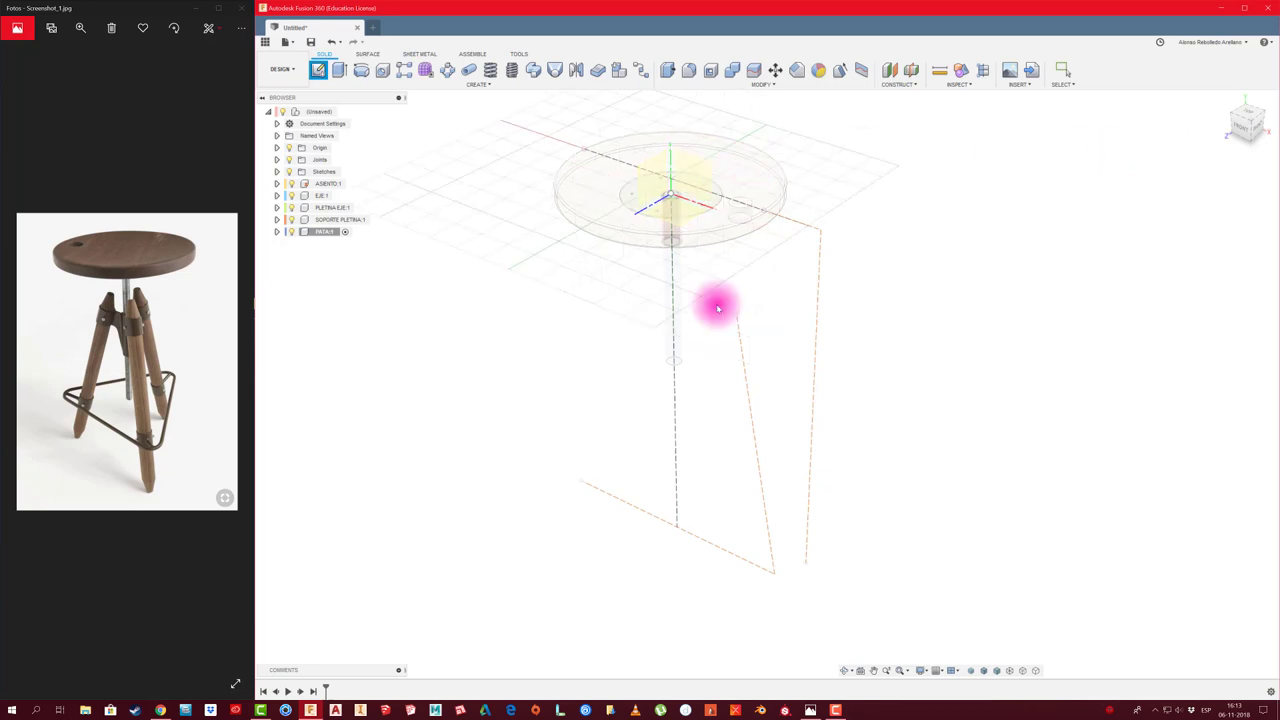
pyautogui.click(710, 198)
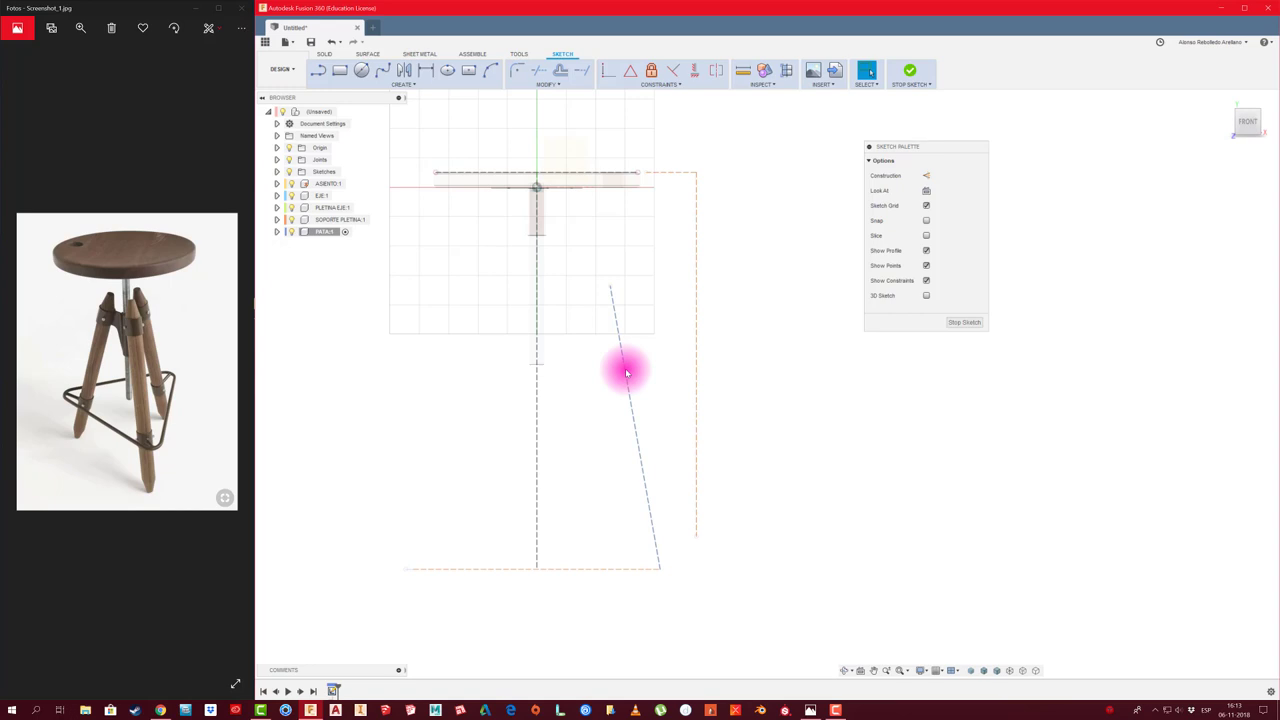
# Set the slanted leg line to construction and finish the sketch
pyautogui.click(626, 373)
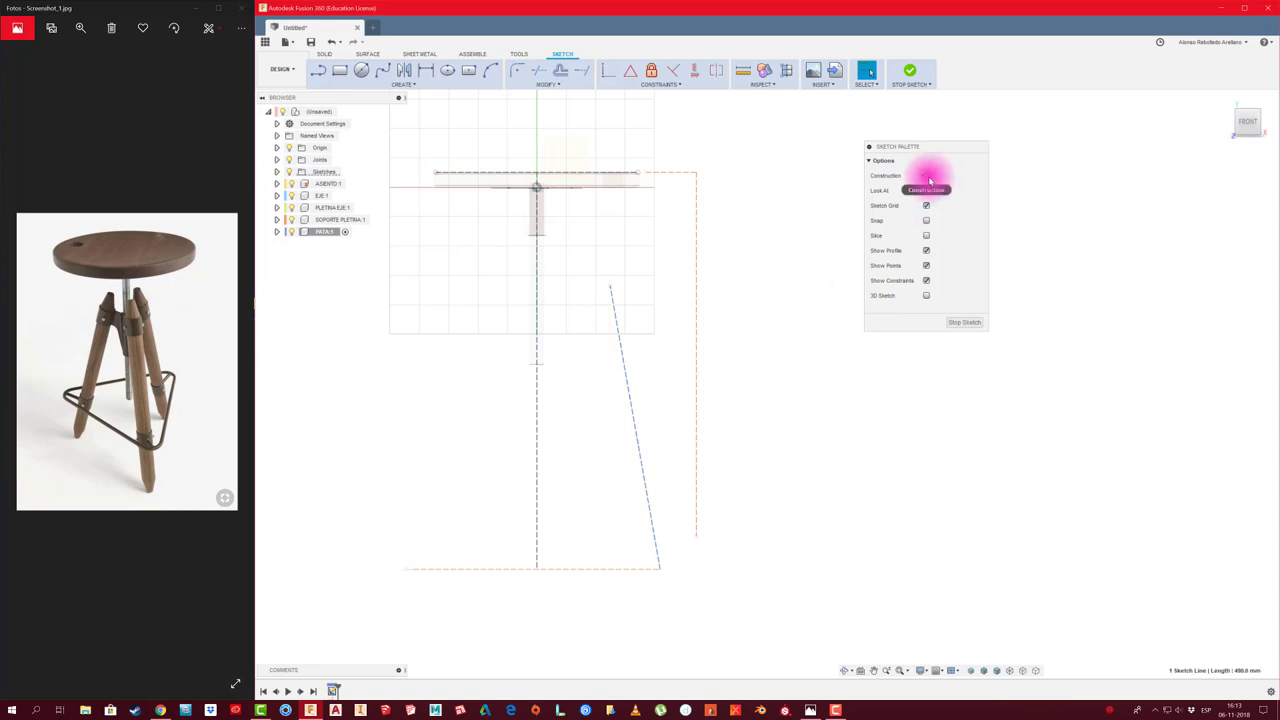
pyautogui.click(927, 177)
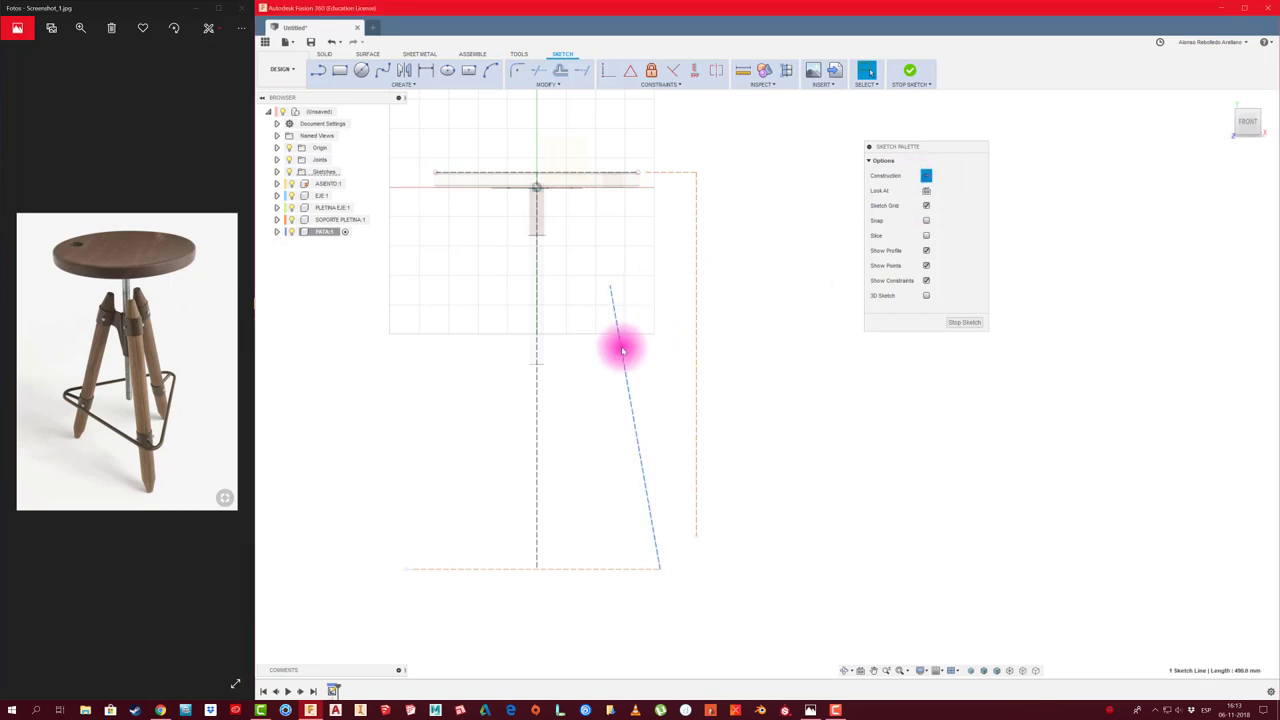
pyautogui.click(660, 307)
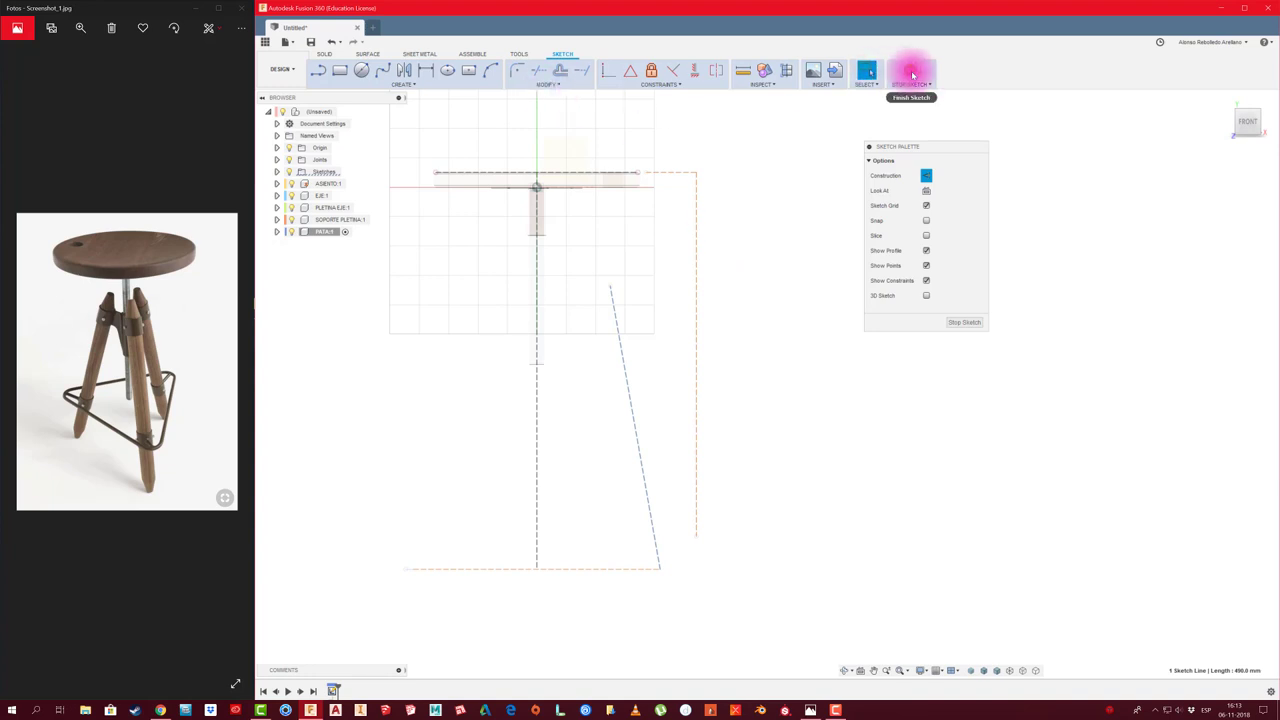
pyautogui.click(912, 75)
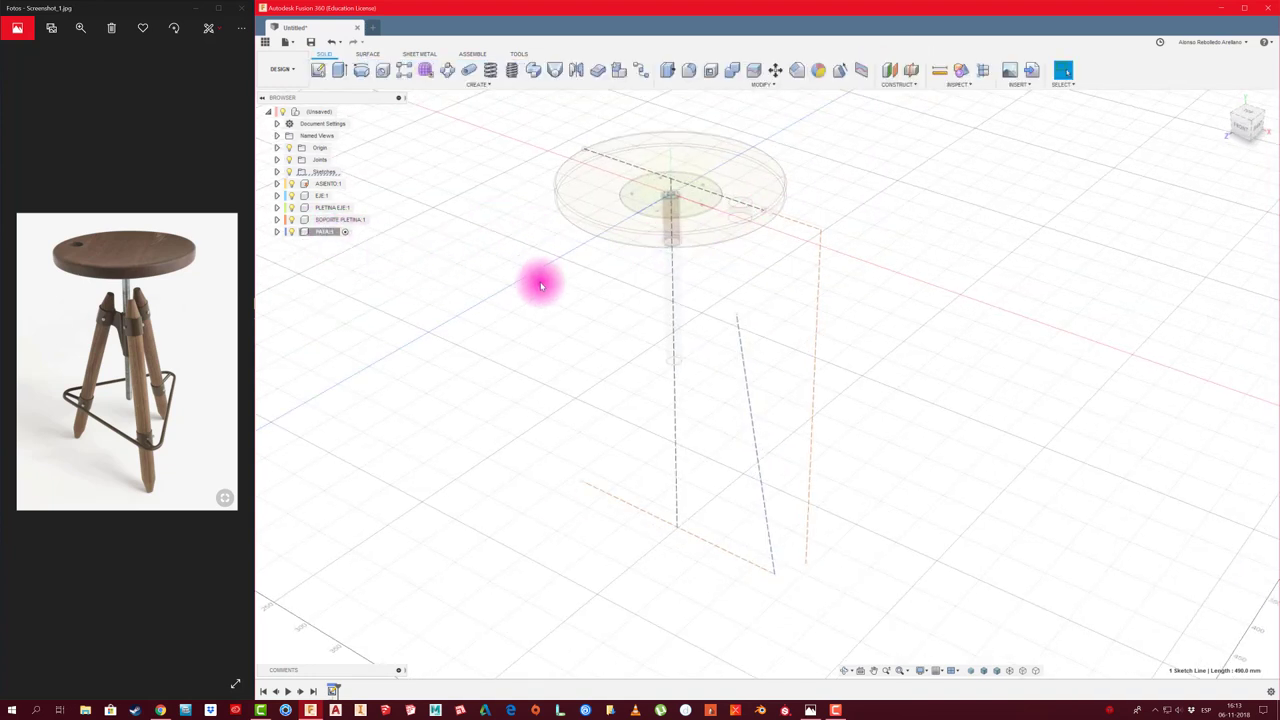
# Start a Pipe, then cancel it without creating anything
pyautogui.moveTo(535, 280); pyautogui.dragTo(520, 271, button='middle')
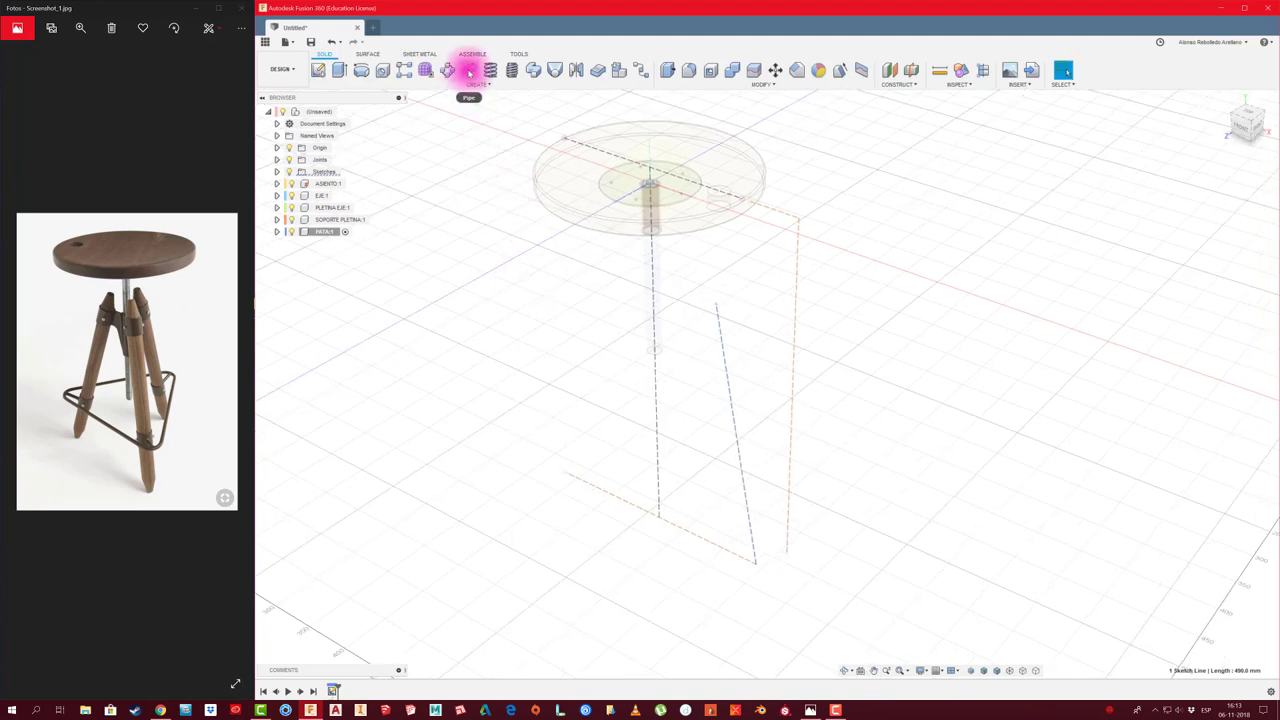
pyautogui.click(470, 72)
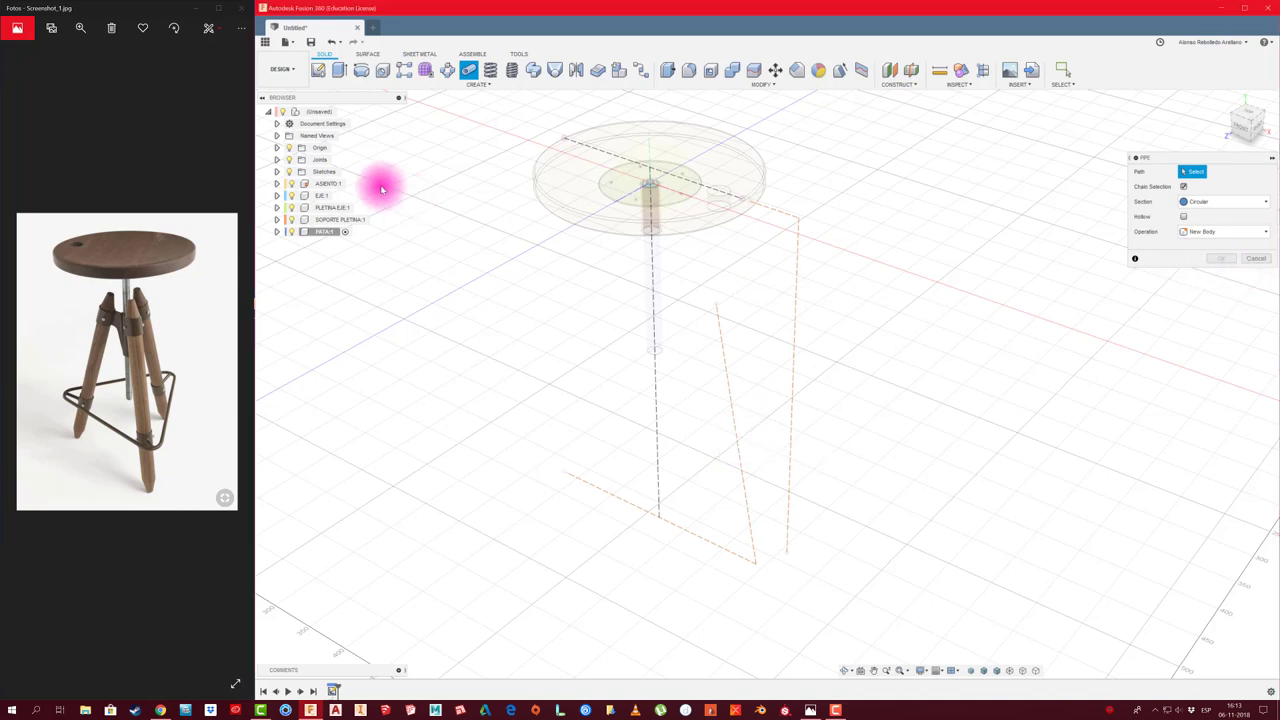
pyautogui.click(1248, 263)
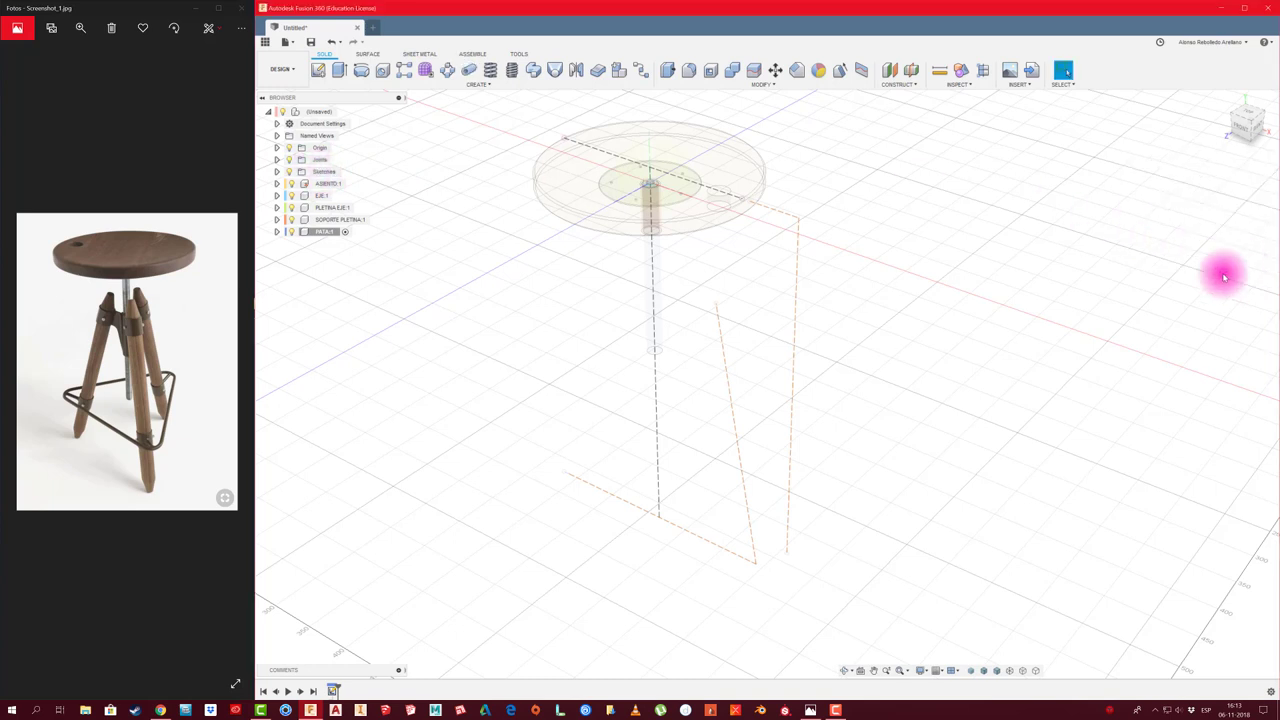
# Sketch a solid slanted leg line on the front plane from below the seat to the bottom corner
pyautogui.click(320, 71)
pyautogui.click(681, 161)
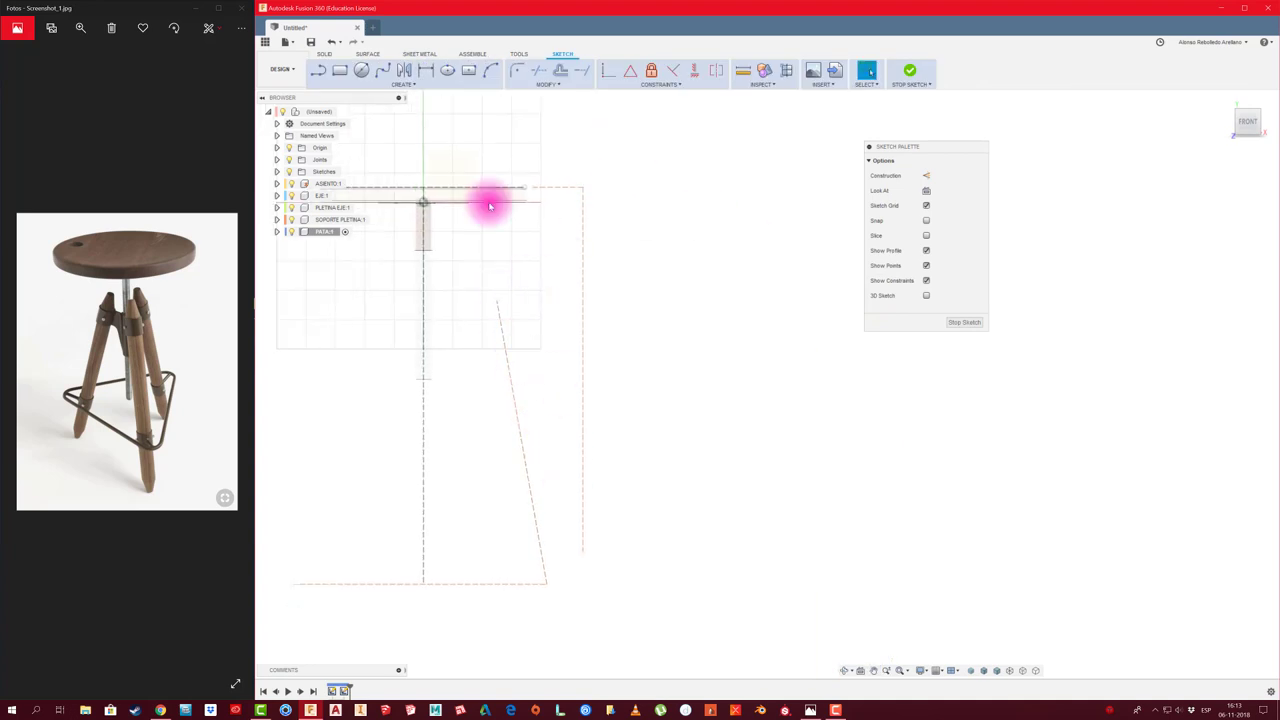
pyautogui.click(318, 71)
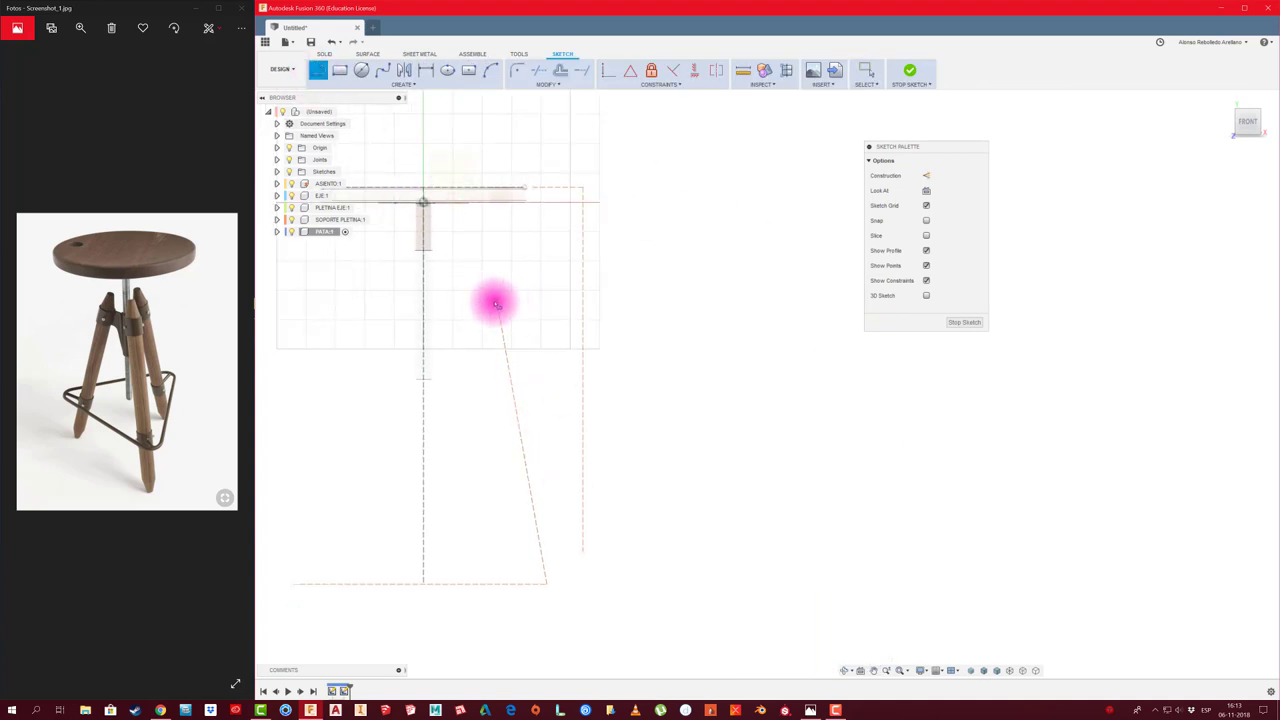
pyautogui.click(497, 300)
pyautogui.click(548, 585)
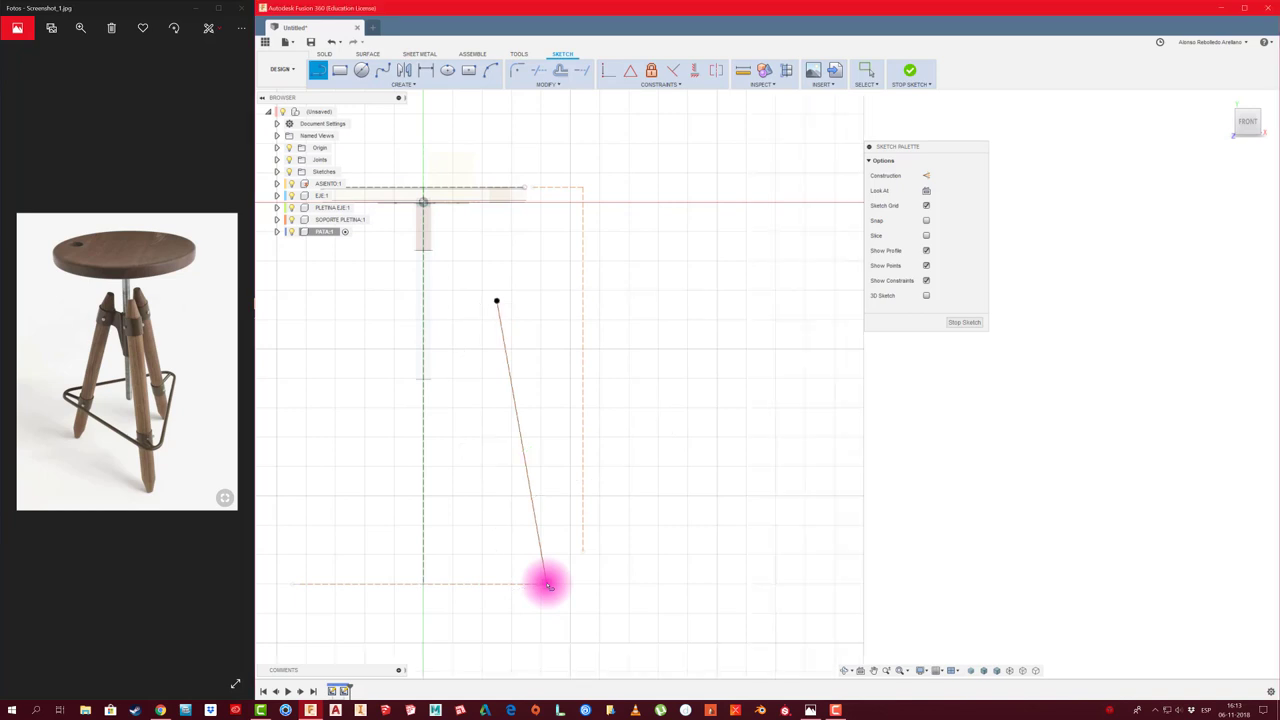
pyautogui.click(960, 322)
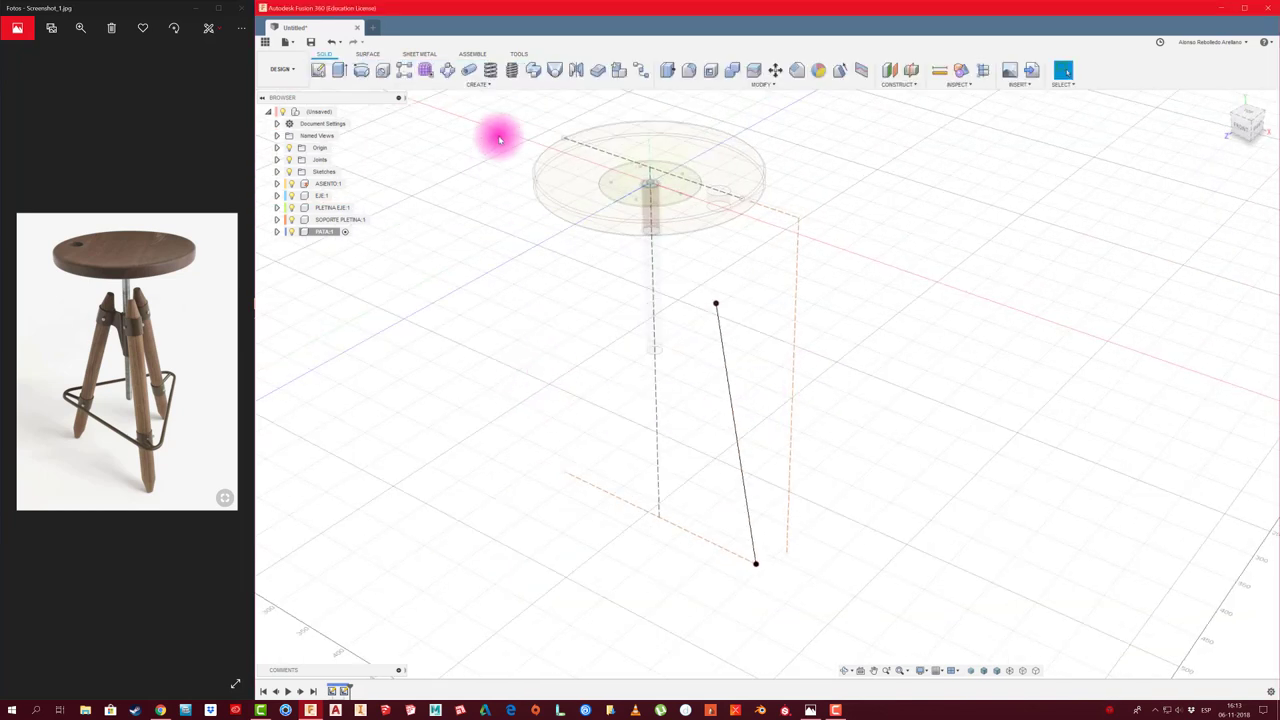
# Create a 25.4 mm pipe along the slanted leg line
pyautogui.click(468, 70)
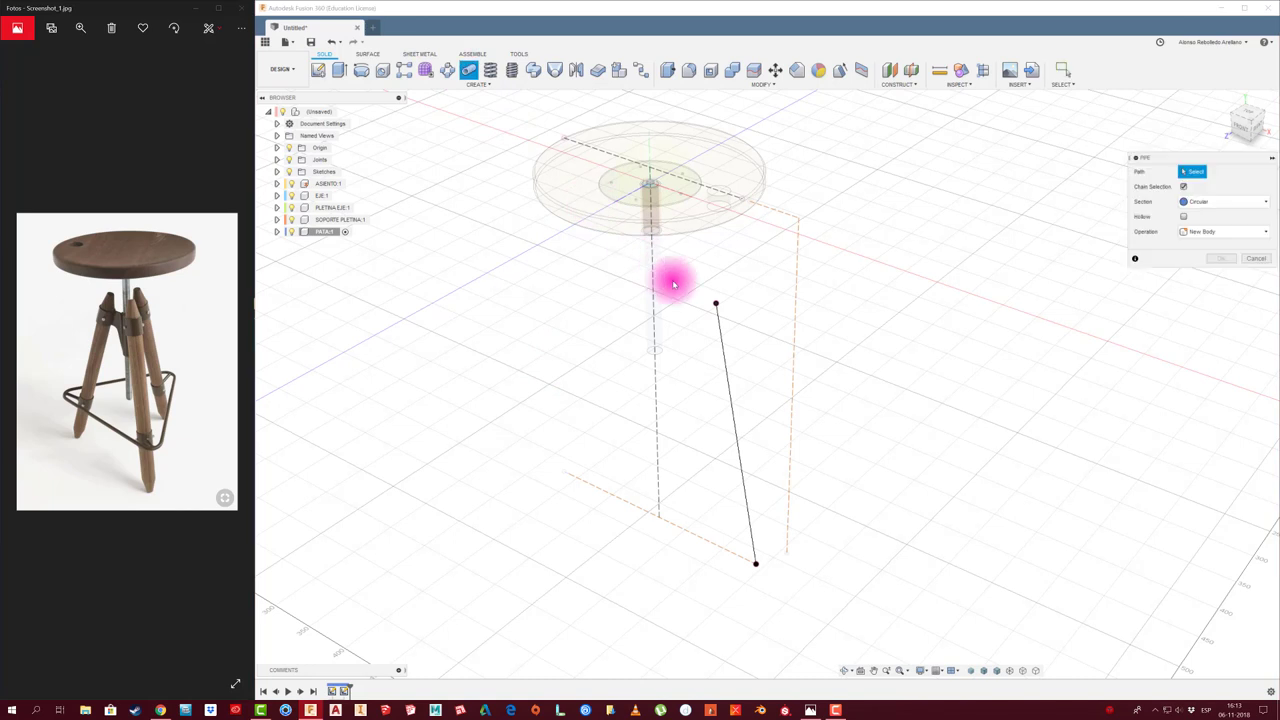
pyautogui.click(714, 312)
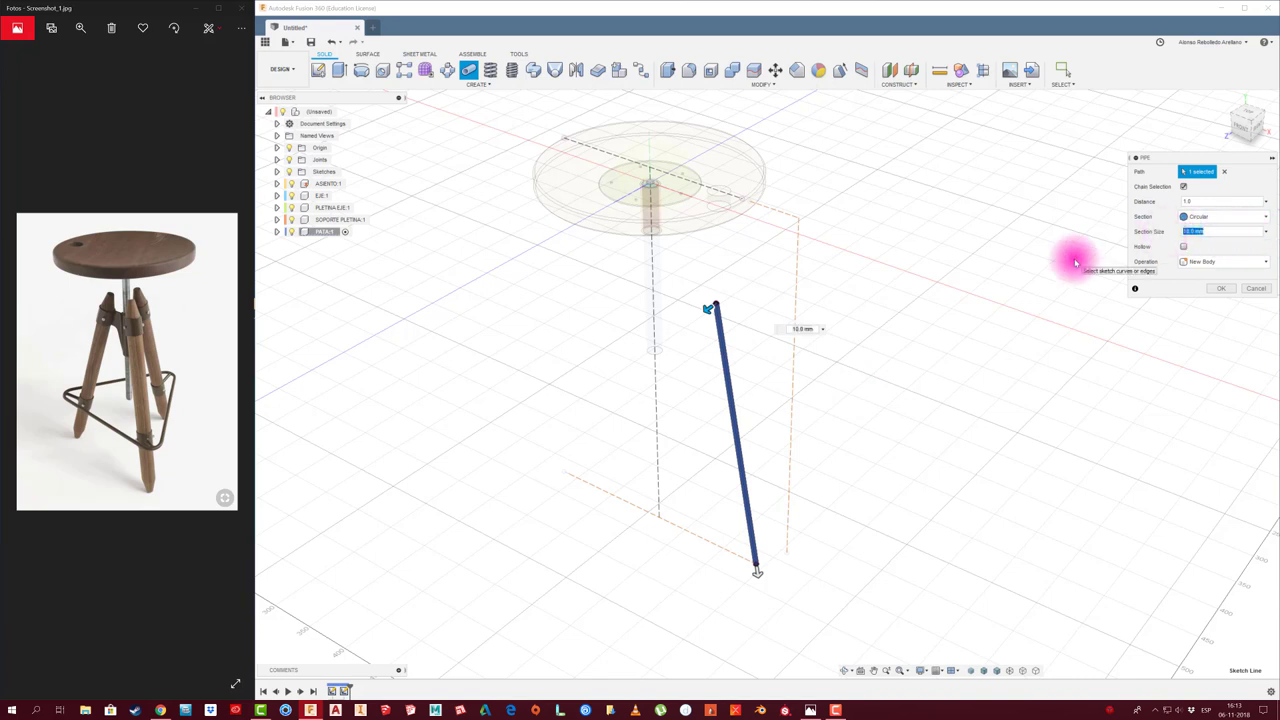
pyautogui.write('25.4')
pyautogui.press('Return')
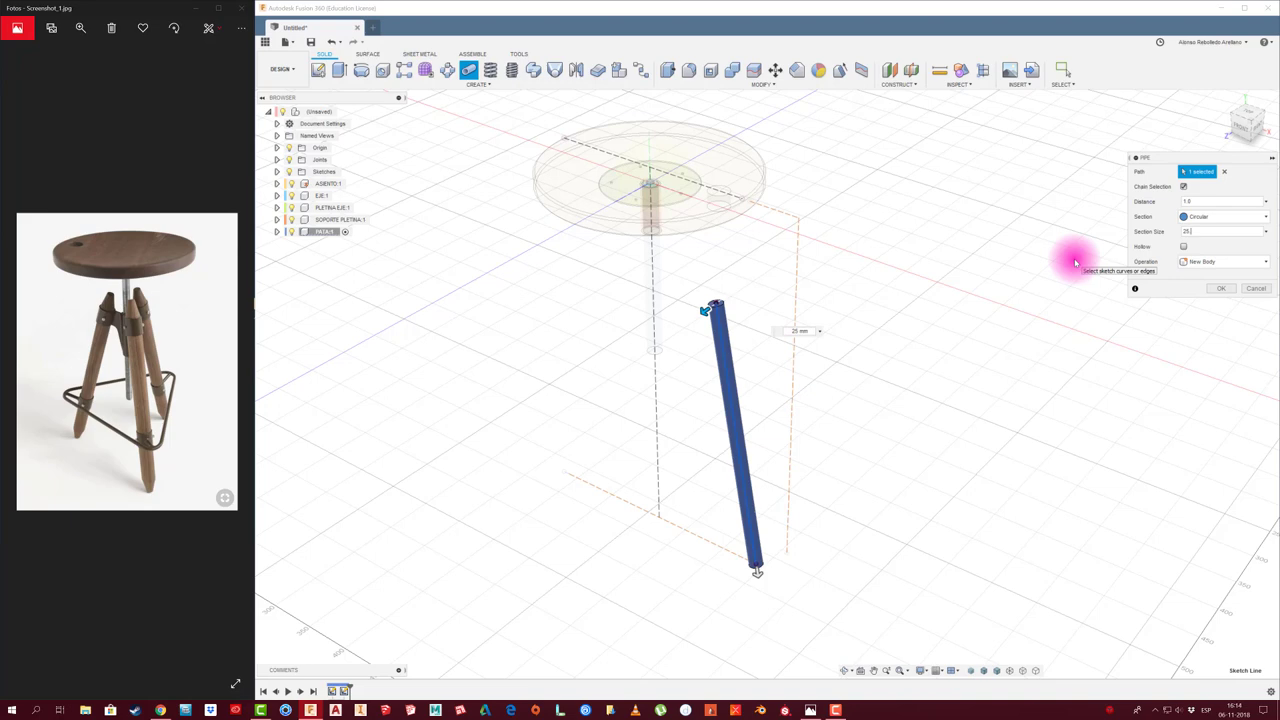
pyautogui.click(1221, 288)
pyautogui.moveTo(924, 313)
pyautogui.keyDown('shift'); pyautogui.mouseDown(button='middle')
pyautogui.moveTo(860, 314)
pyautogui.moveTo(863, 325)
pyautogui.moveTo(694, 309)
pyautogui.moveTo(363, 249)
pyautogui.moveTo(329, 271)
pyautogui.mouseUp(button='middle'); pyautogui.keyUp('shift')
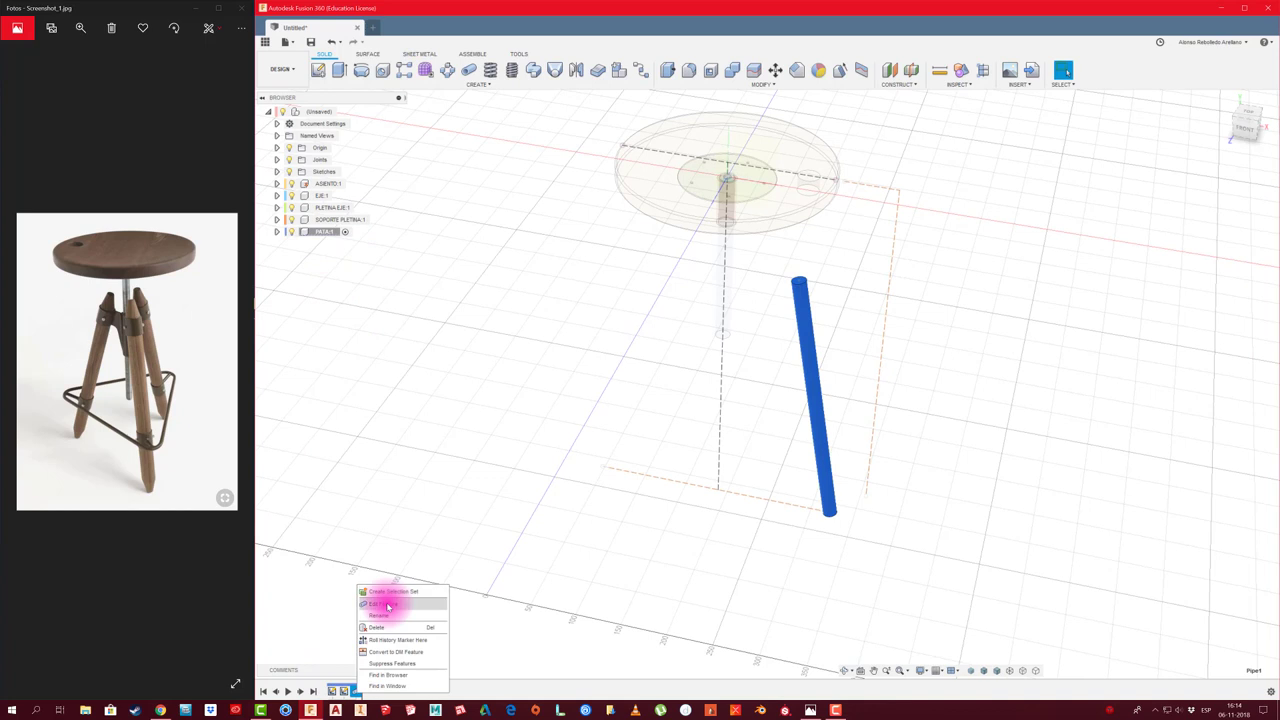
# Edit the leg pipe's section size from 25.4 mm to 30 mm
pyautogui.click(388, 604)
pyautogui.moveTo(1211, 232); pyautogui.dragTo(1143, 240)
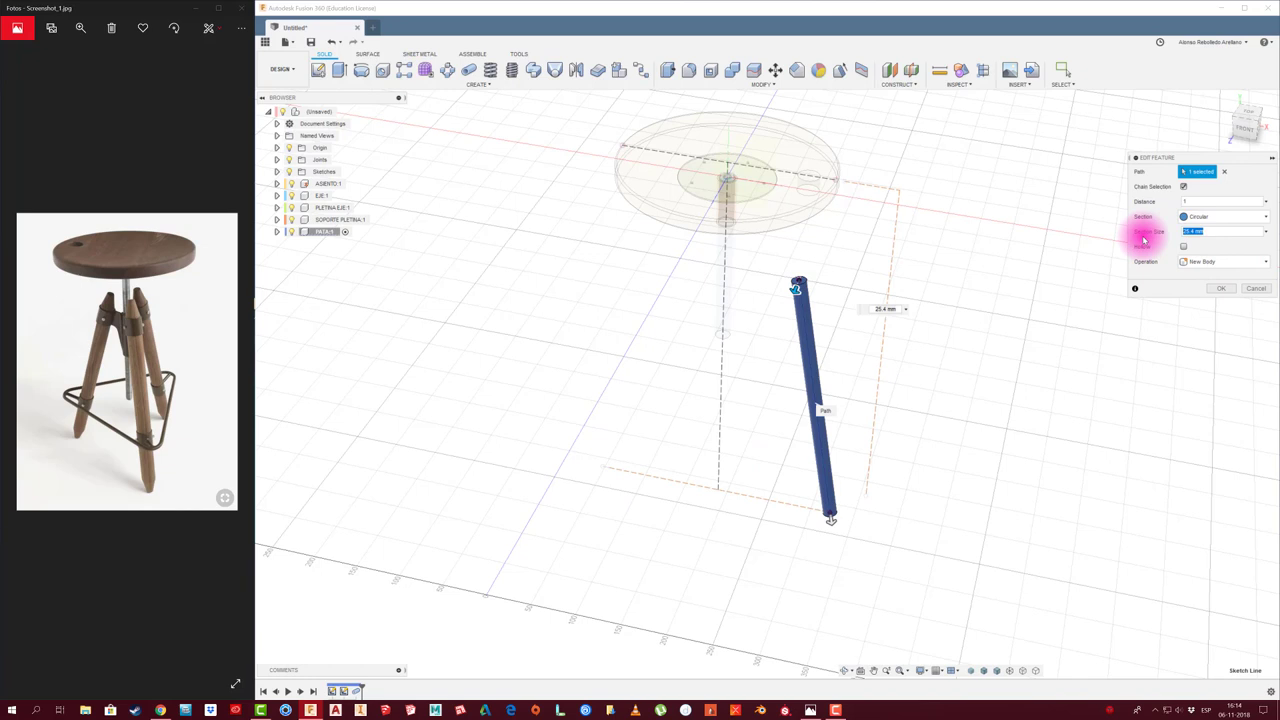
pyautogui.write('0')
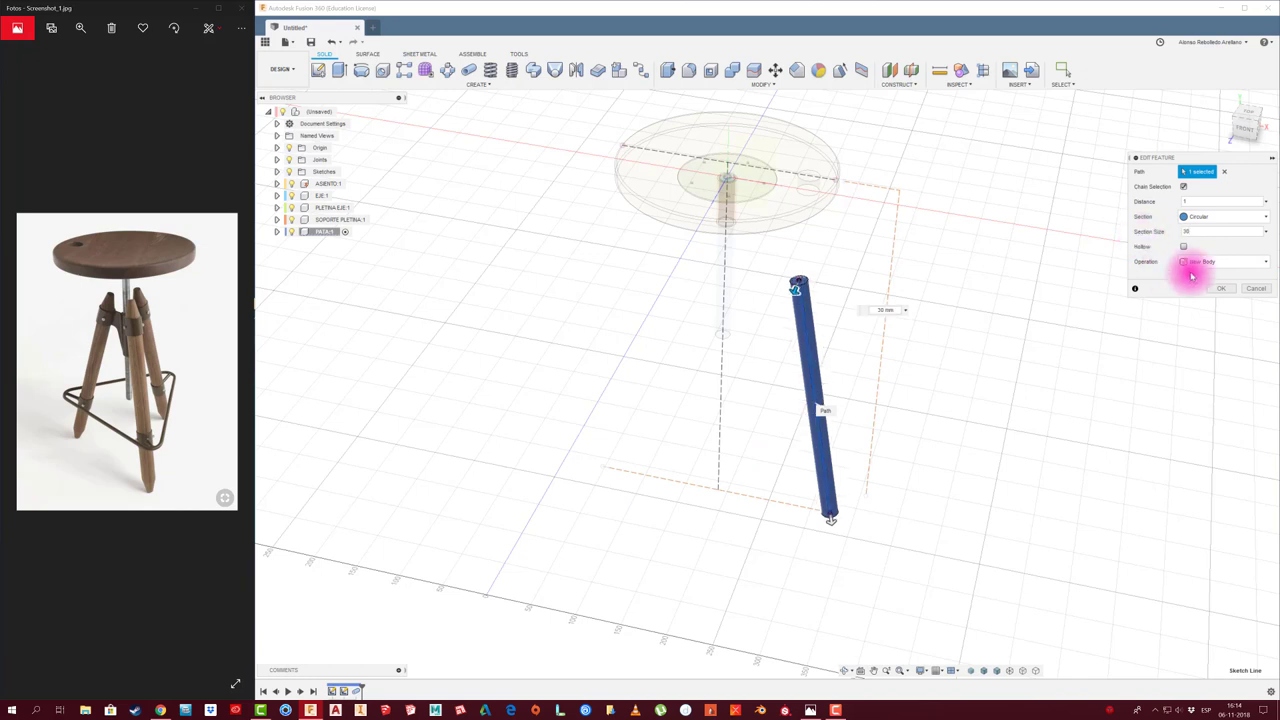
pyautogui.click(1224, 288)
pyautogui.keyDown('shift'); pyautogui.moveTo(932, 363); pyautogui.dragTo(946, 320, button='middle'); pyautogui.keyUp('shift')
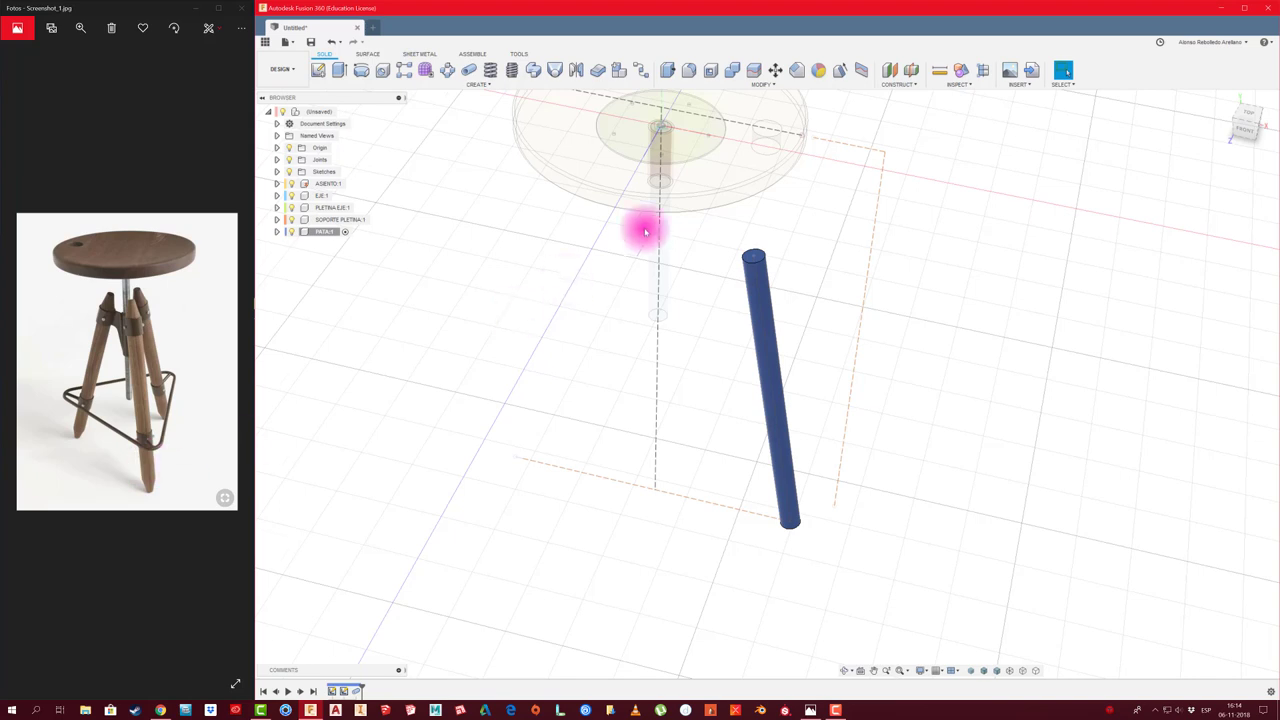
pyautogui.moveTo(643, 223)
pyautogui.keyDown('shift'); pyautogui.mouseDown(button='middle')
pyautogui.moveTo(705, 163)
pyautogui.moveTo(686, 71)
pyautogui.mouseUp(button='middle'); pyautogui.keyUp('shift')
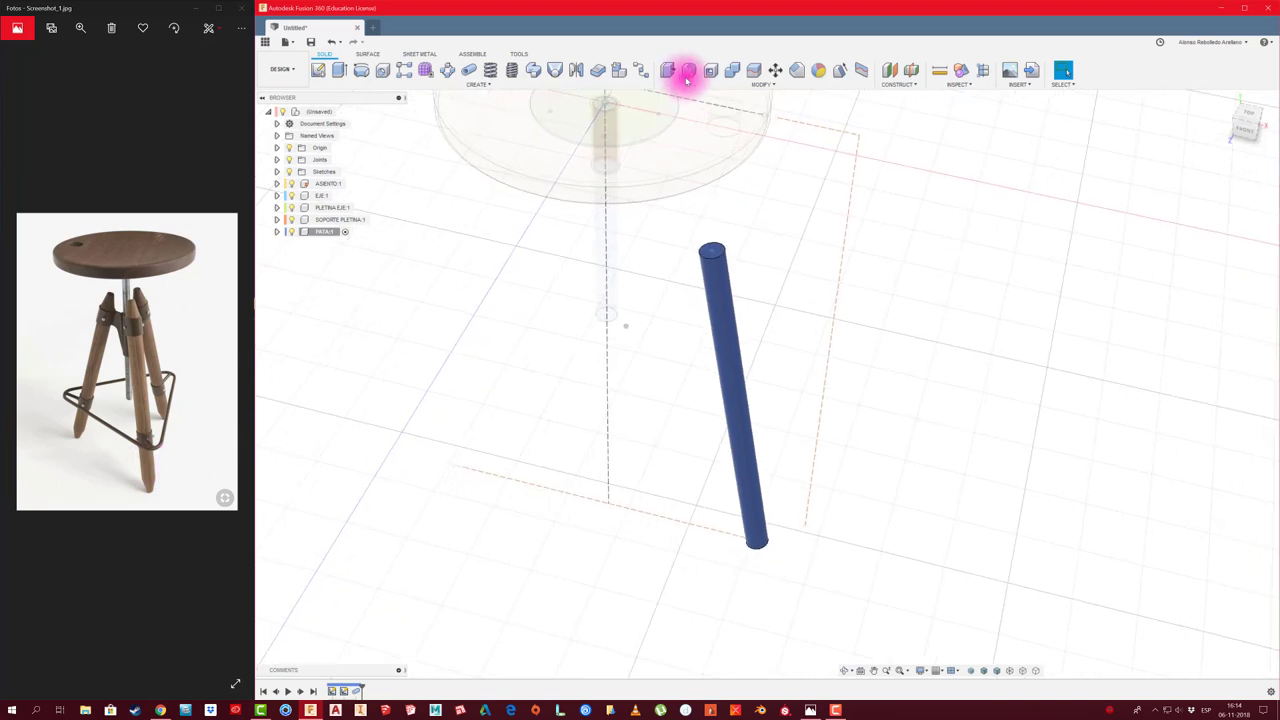
# Start an equal-distance chamfer on the leg pipe, zoomed in and viewed from the front
pyautogui.click(797, 70)
pyautogui.moveTo(831, 346)
pyautogui.keyDown('shift'); pyautogui.mouseDown(button='middle')
pyautogui.moveTo(811, 489)
pyautogui.moveTo(895, 204)
pyautogui.mouseUp(button='middle'); pyautogui.keyUp('shift')
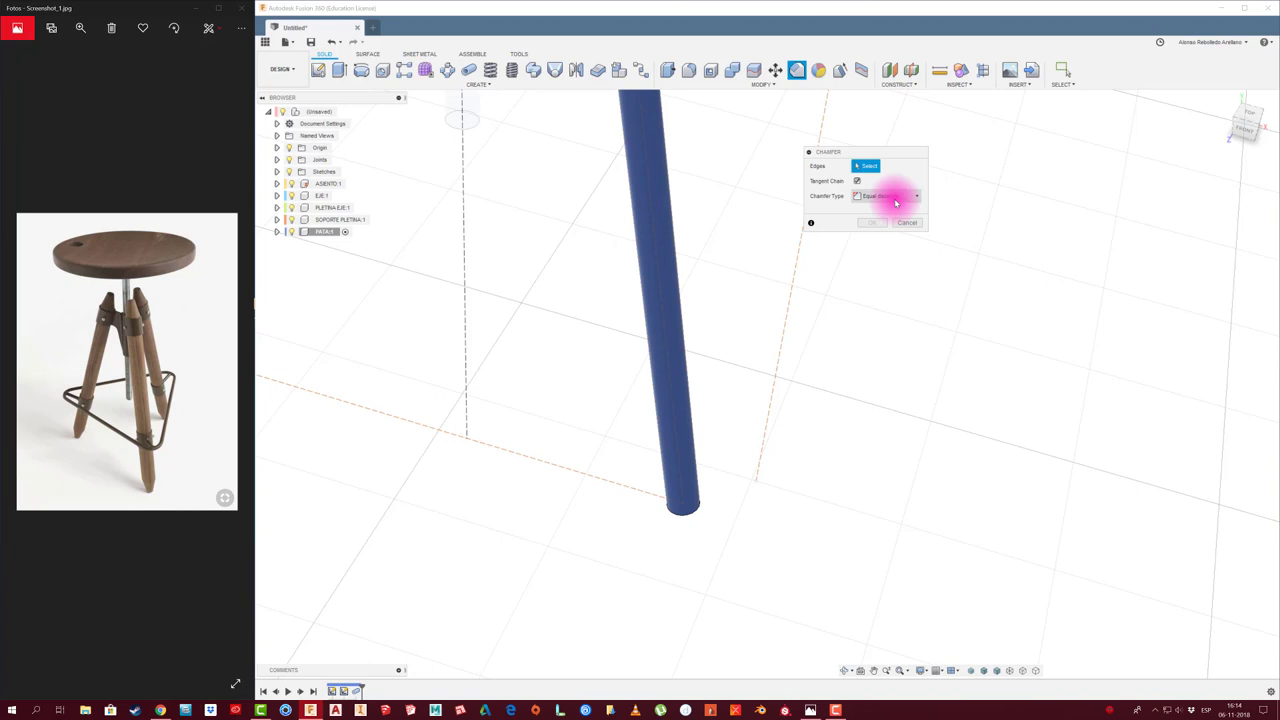
pyautogui.click(709, 493)
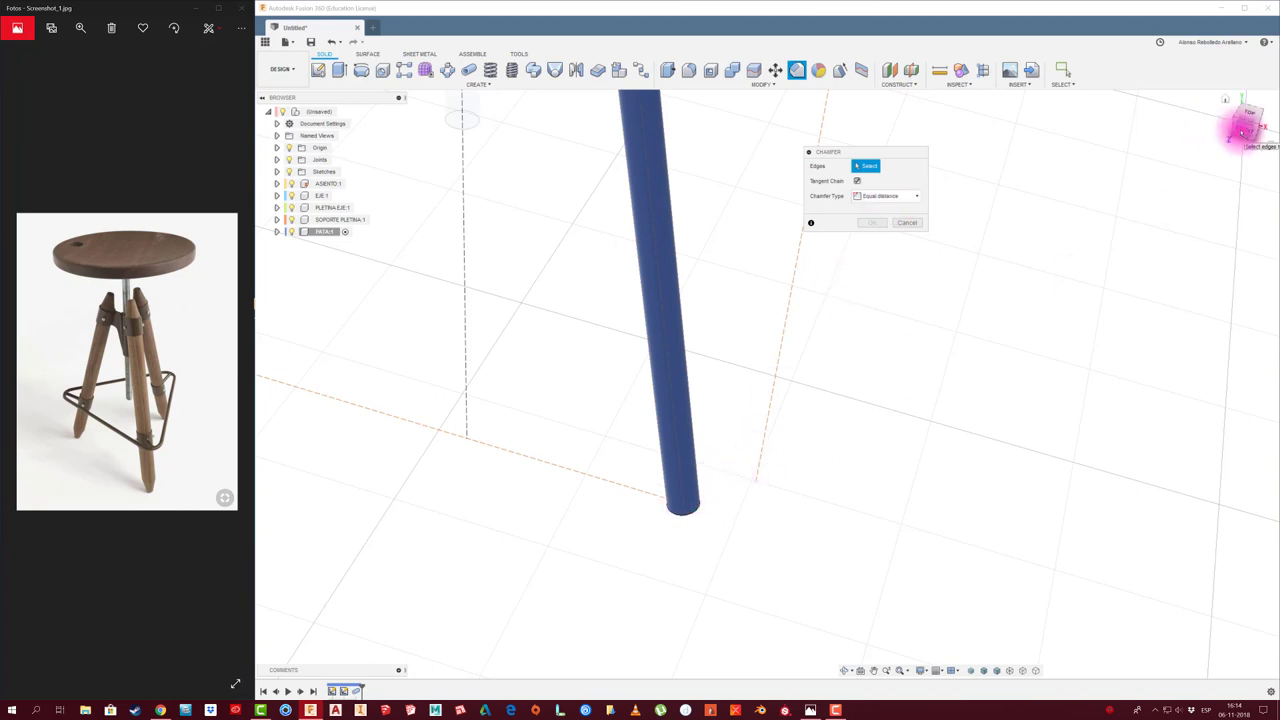
pyautogui.click(1243, 125)
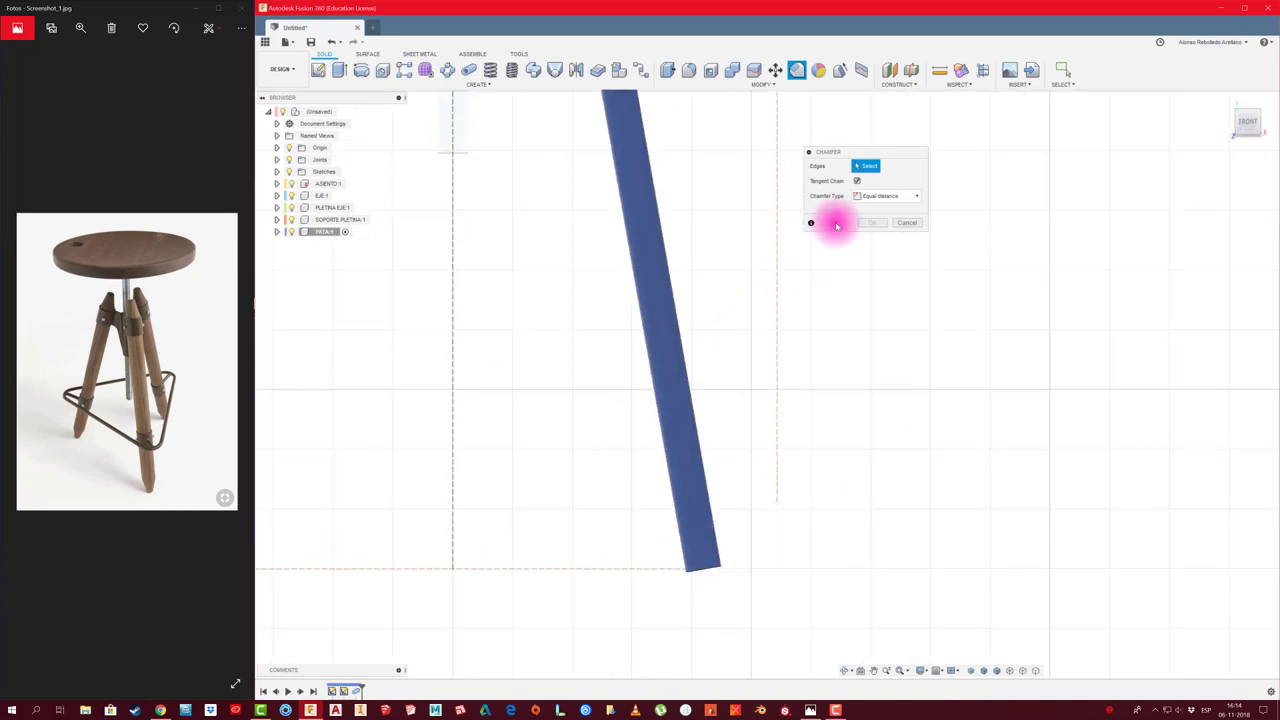
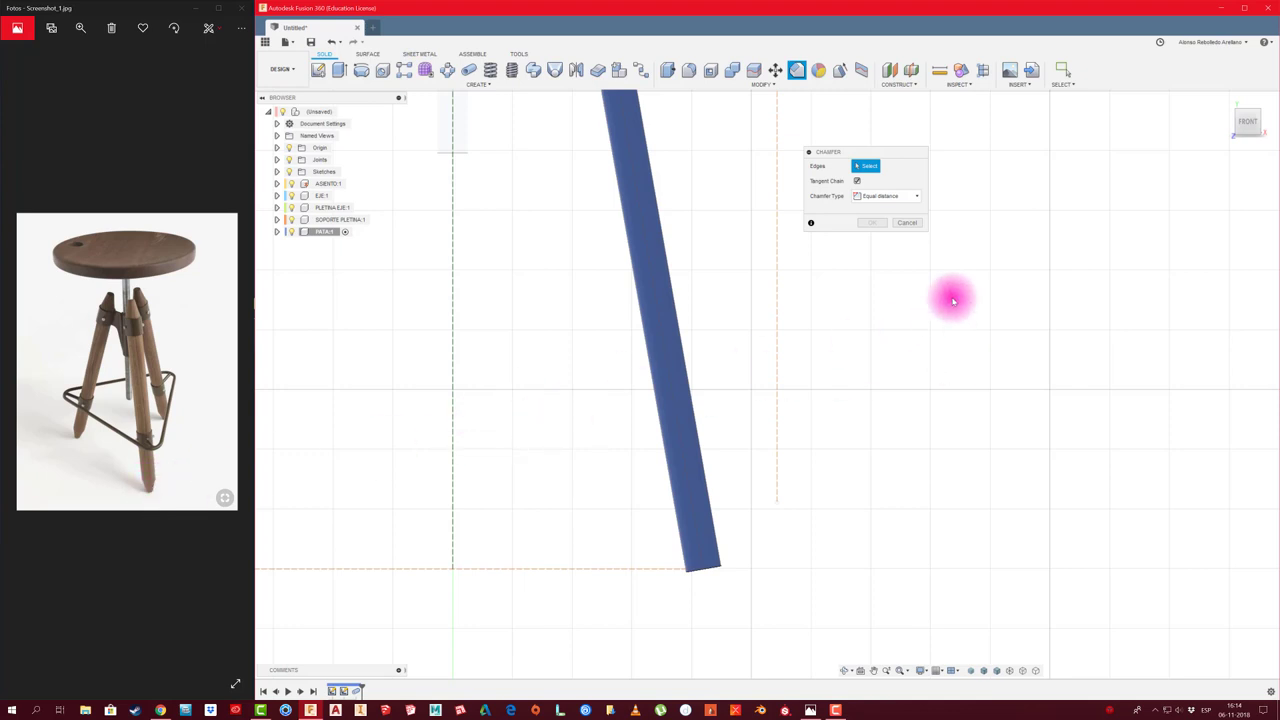
# Chamfer the leg's bottom edge with two distances, 10 mm and 40 mm, to form a pointed tip
pyautogui.click(919, 200)
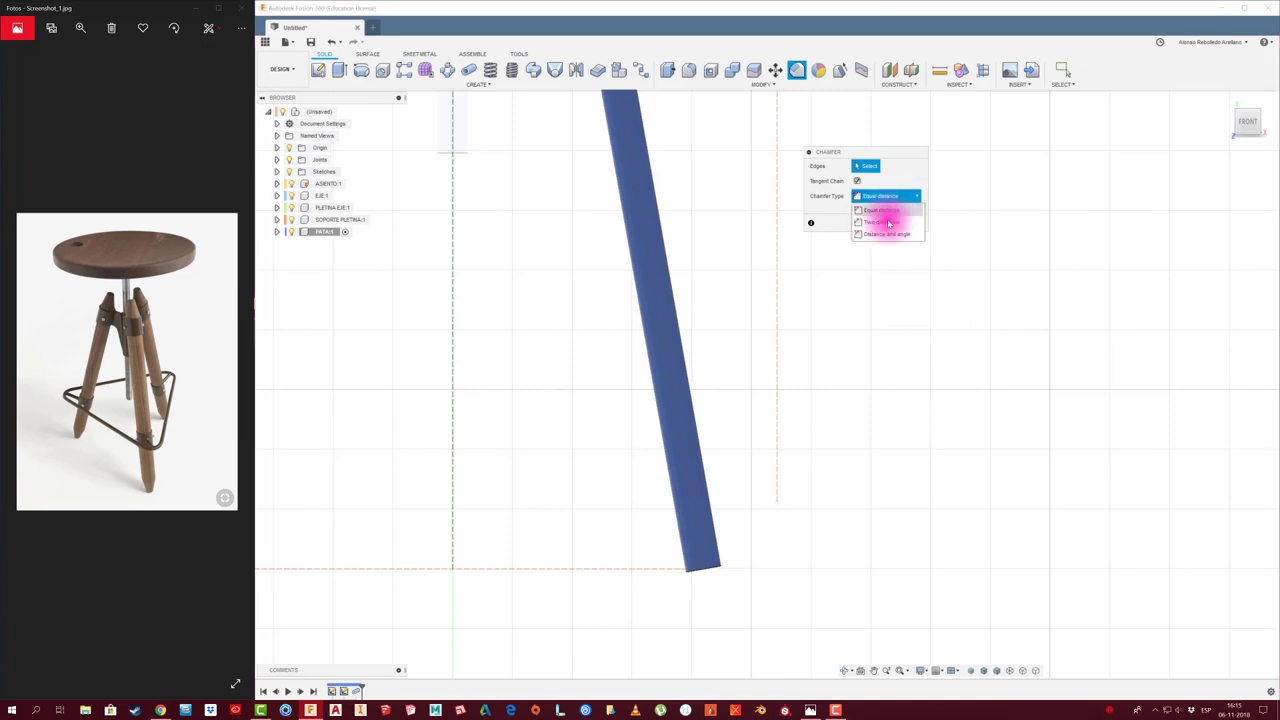
pyautogui.click(886, 222)
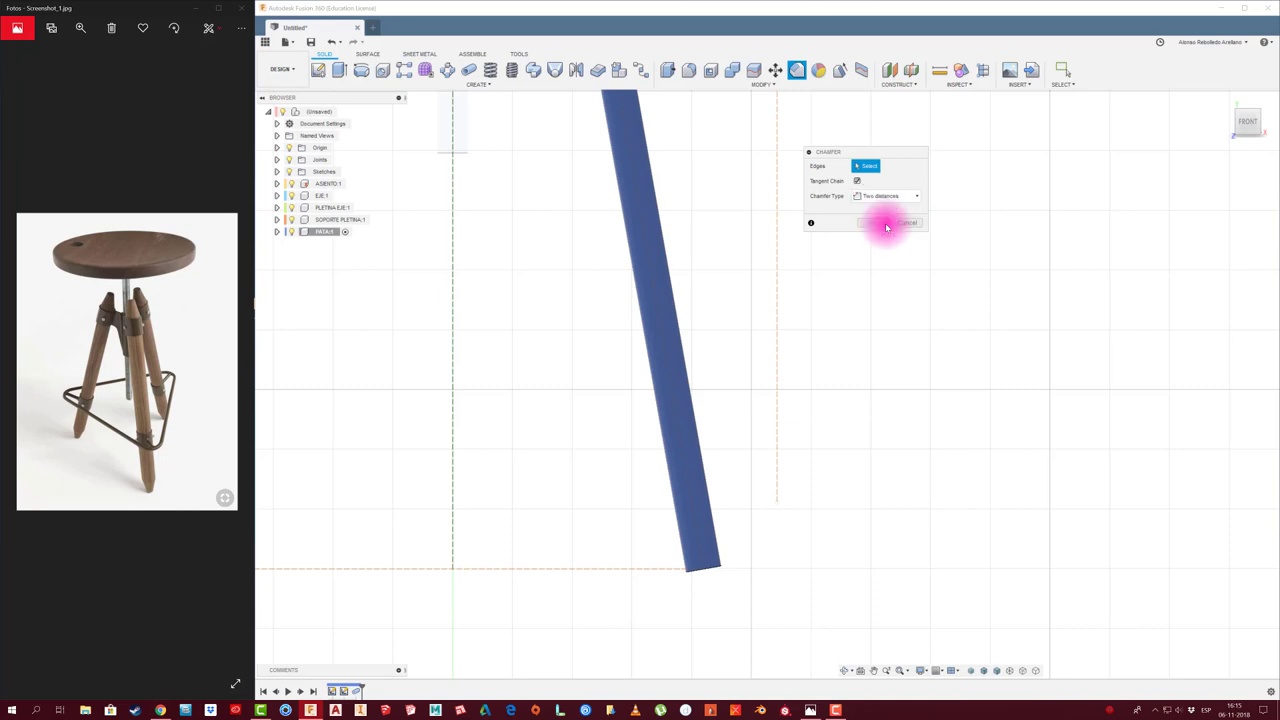
pyautogui.click(719, 571)
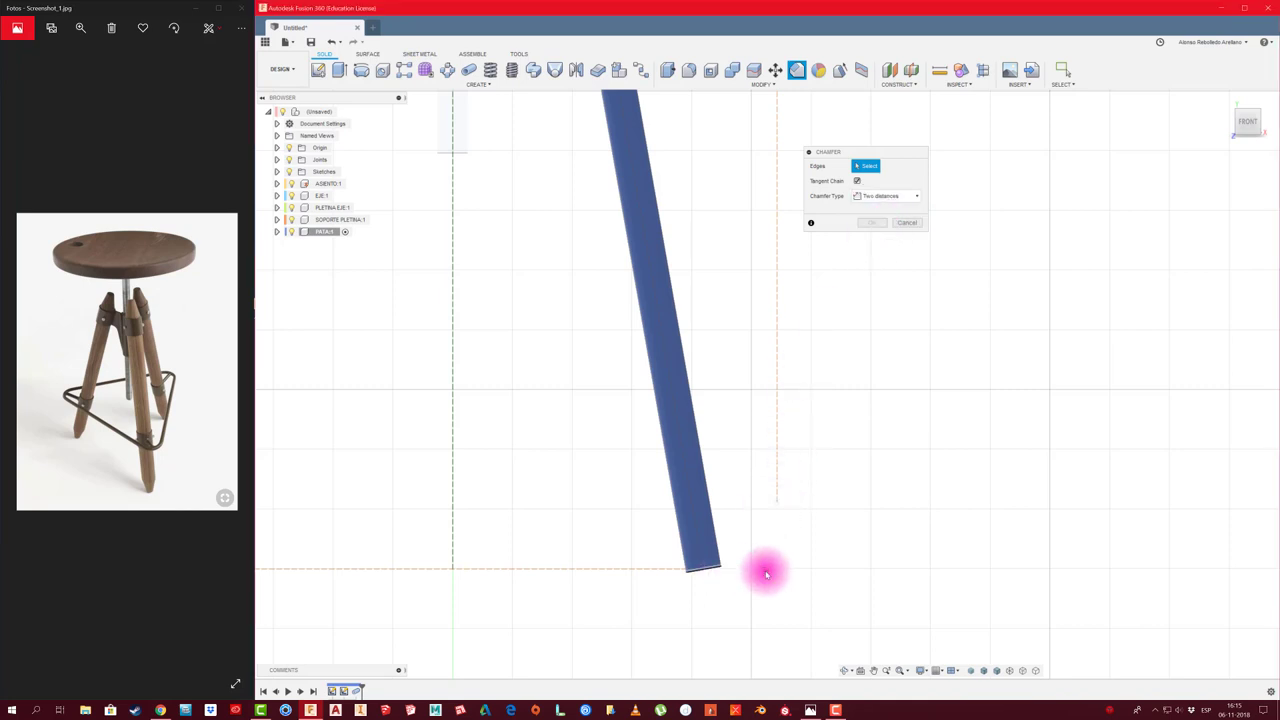
pyautogui.scroll(2, 757, 610)
pyautogui.scroll(1, 757, 610)
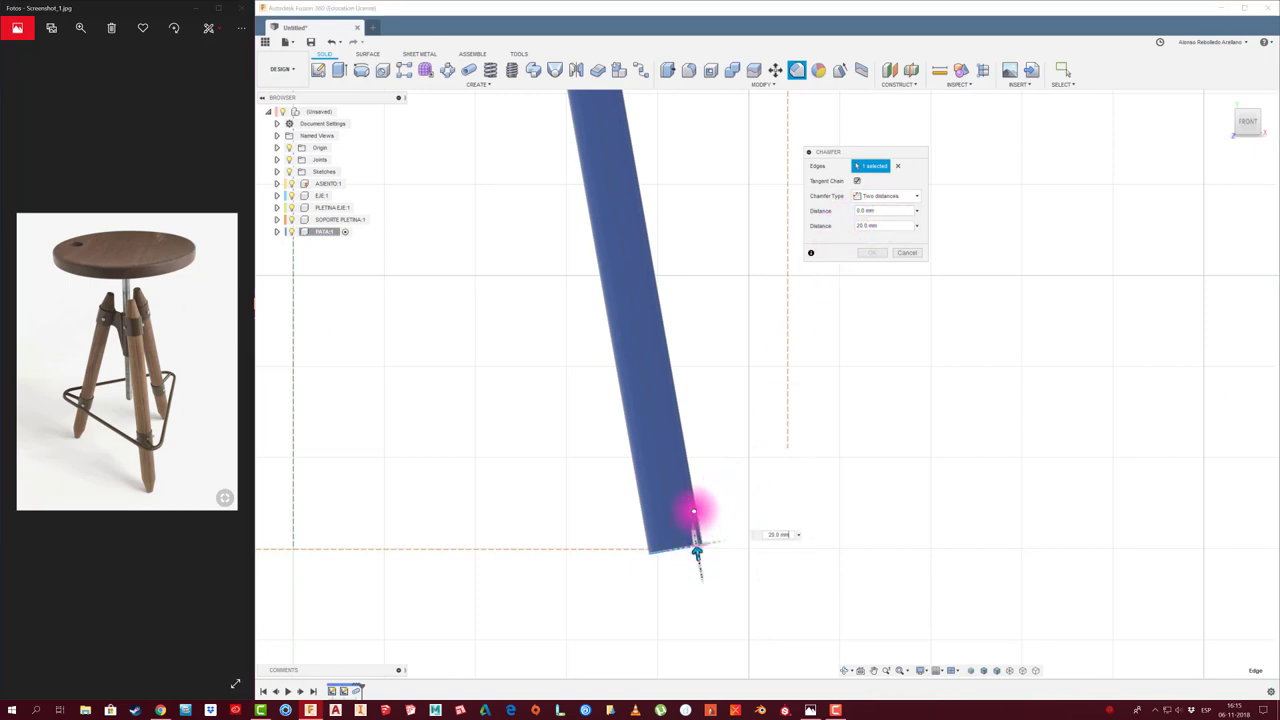
pyautogui.keyDown('shift'); pyautogui.moveTo(693, 512); pyautogui.dragTo(704, 470, button='middle'); pyautogui.keyUp('shift')
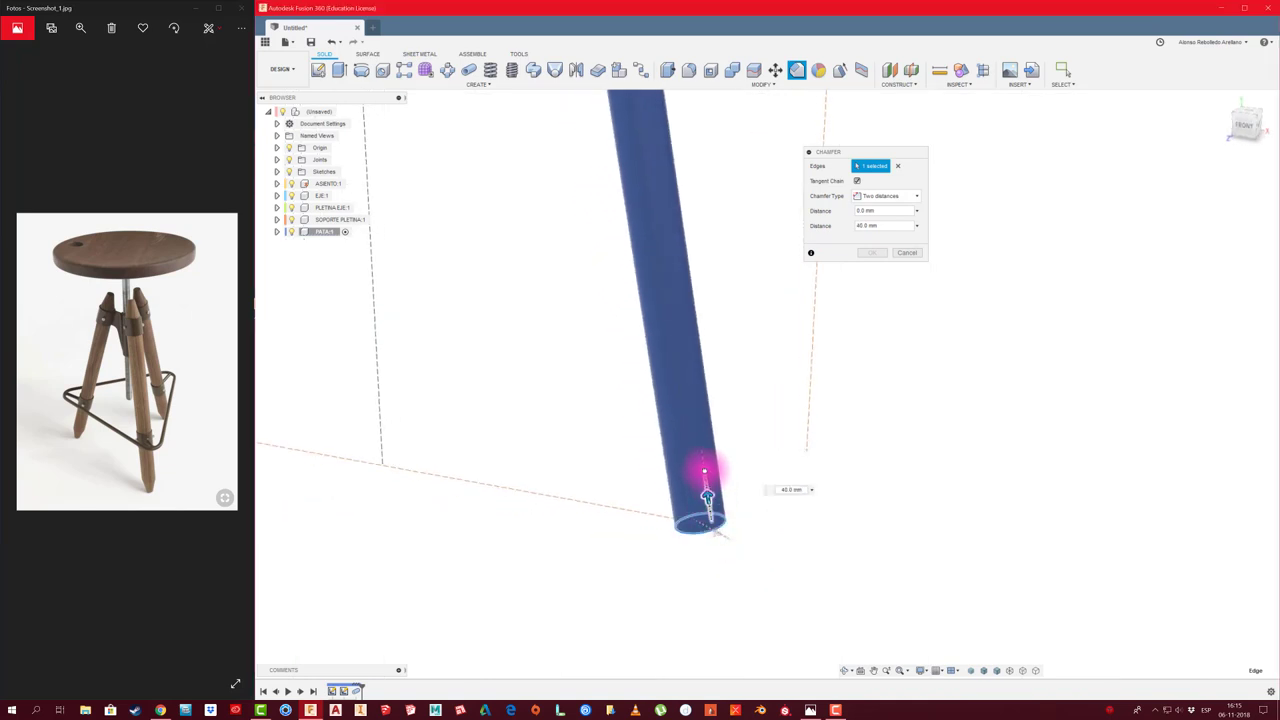
pyautogui.moveTo(705, 471); pyautogui.dragTo(707, 527)
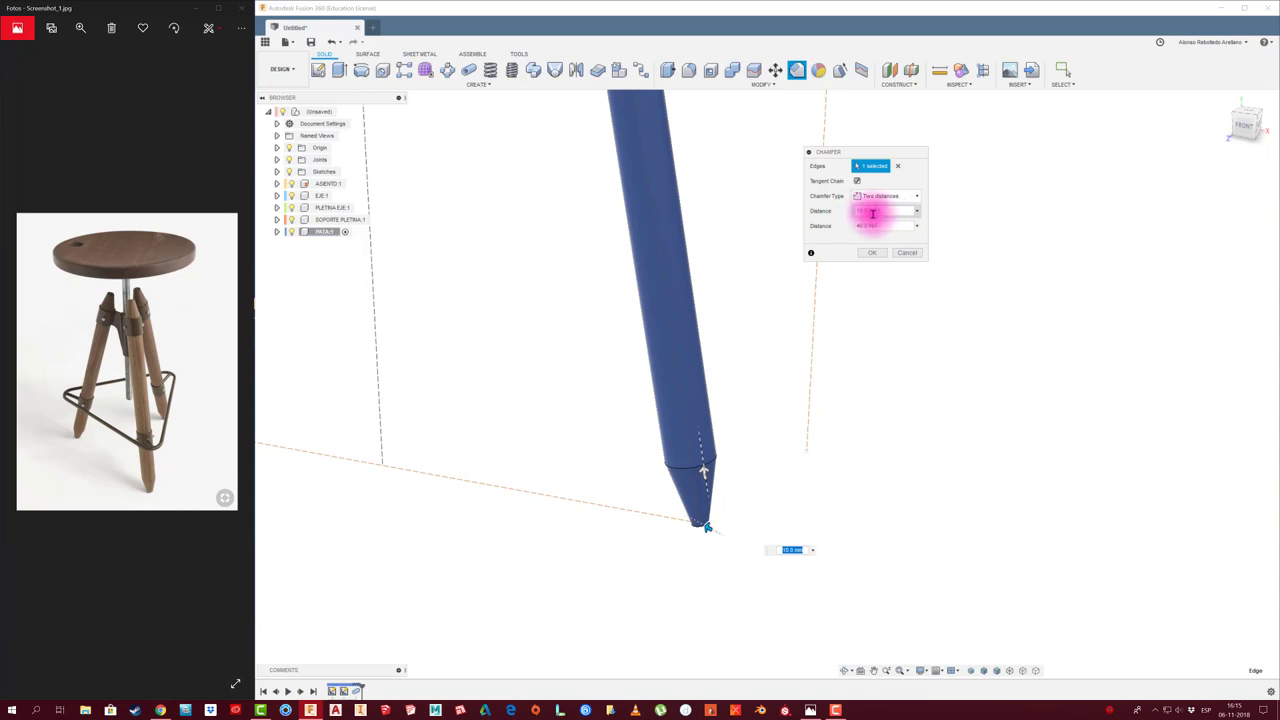
pyautogui.moveTo(777, 380)
pyautogui.keyDown('shift'); pyautogui.mouseDown(button='middle')
pyautogui.moveTo(754, 502)
pyautogui.moveTo(718, 521)
pyautogui.mouseUp(button='middle'); pyautogui.keyUp('shift')
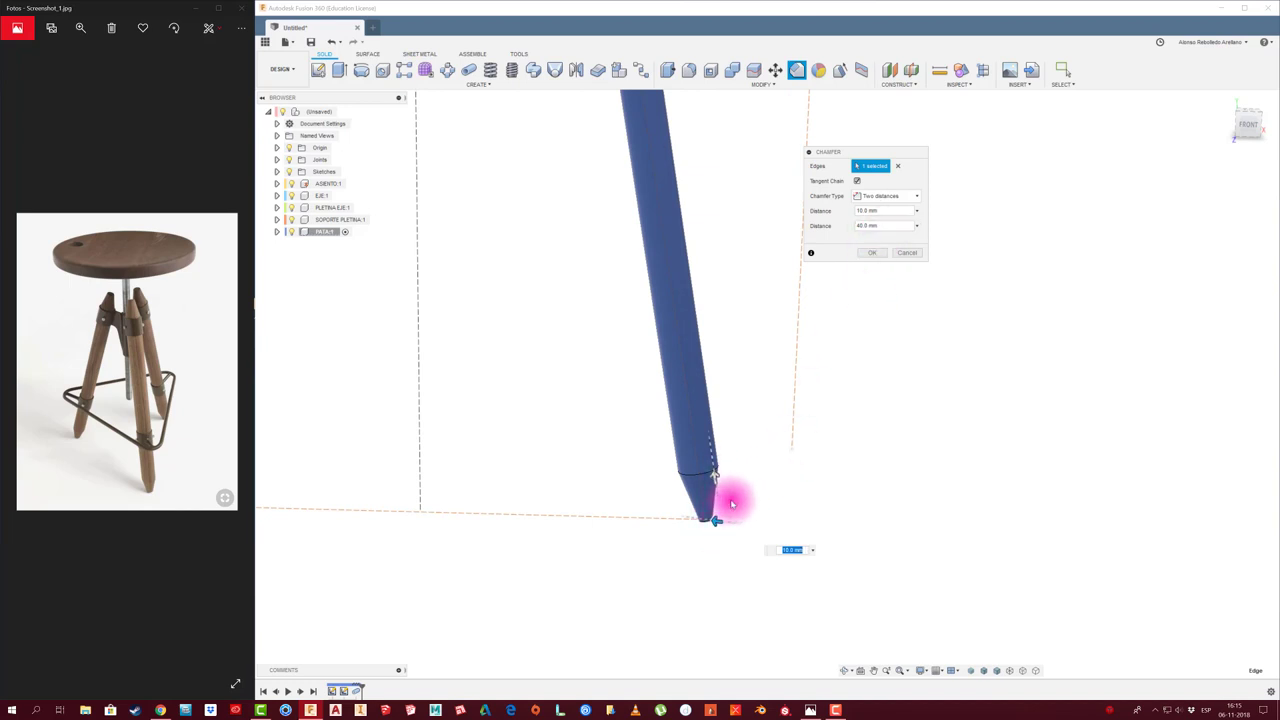
pyautogui.click(1245, 126)
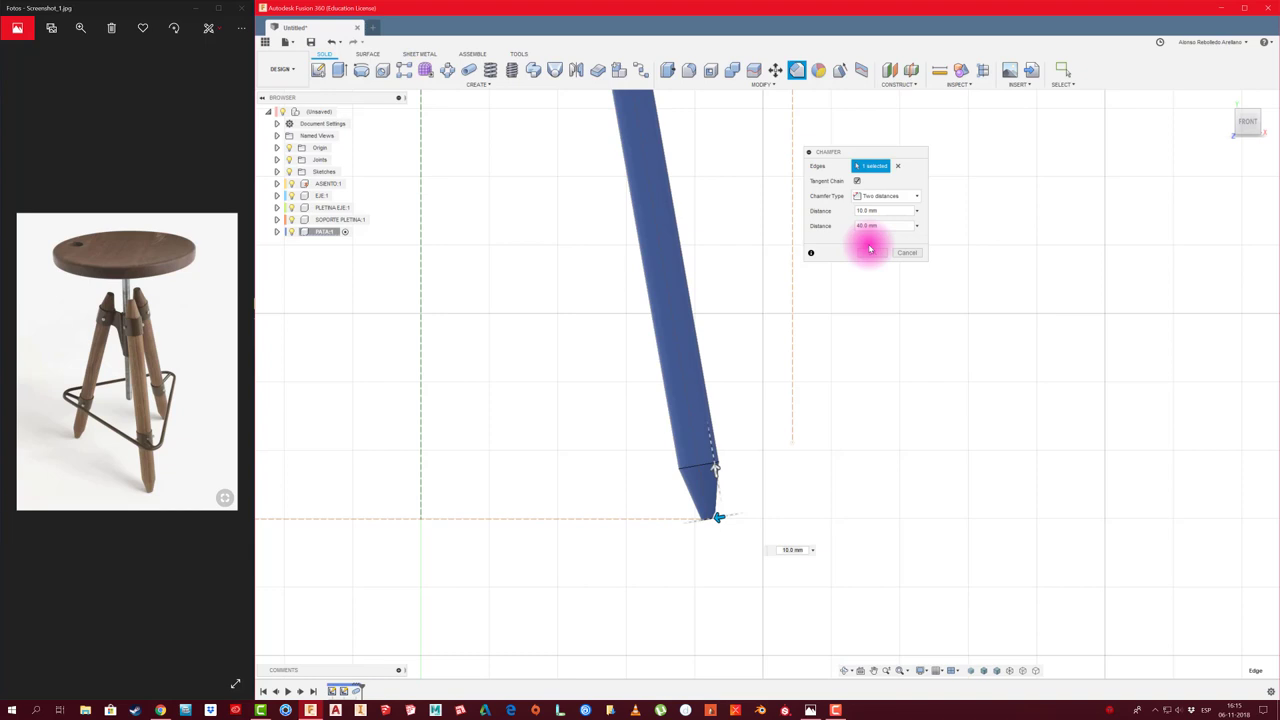
pyautogui.click(878, 252)
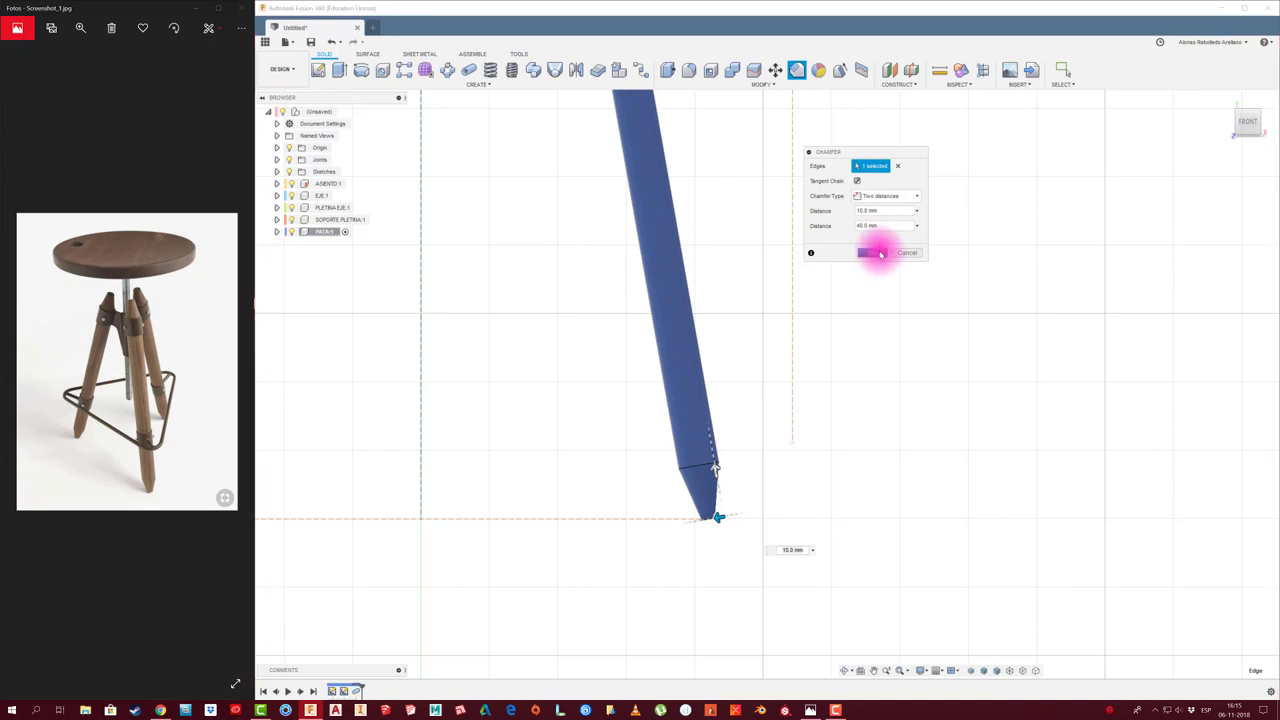
pyautogui.press('F6')
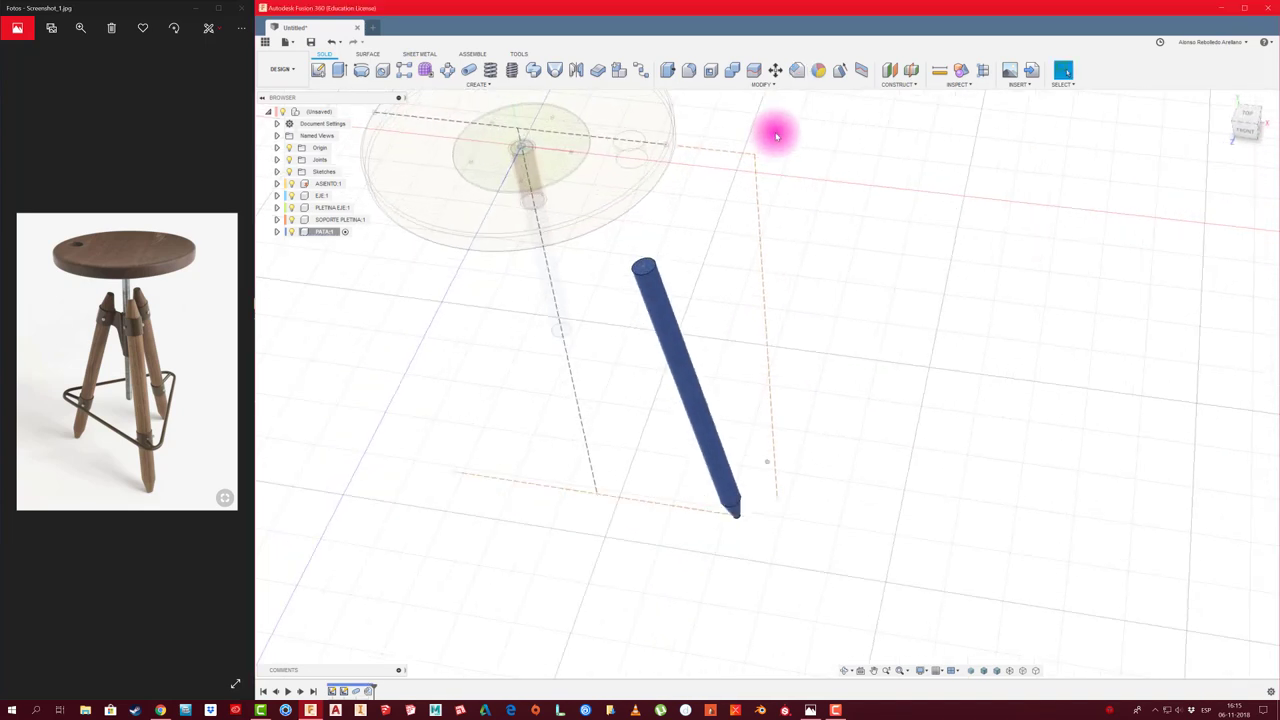
# Apply a two-distance chamfer to the leg's top edge so it tapers there as well
pyautogui.click(796, 70)
pyautogui.click(695, 260)
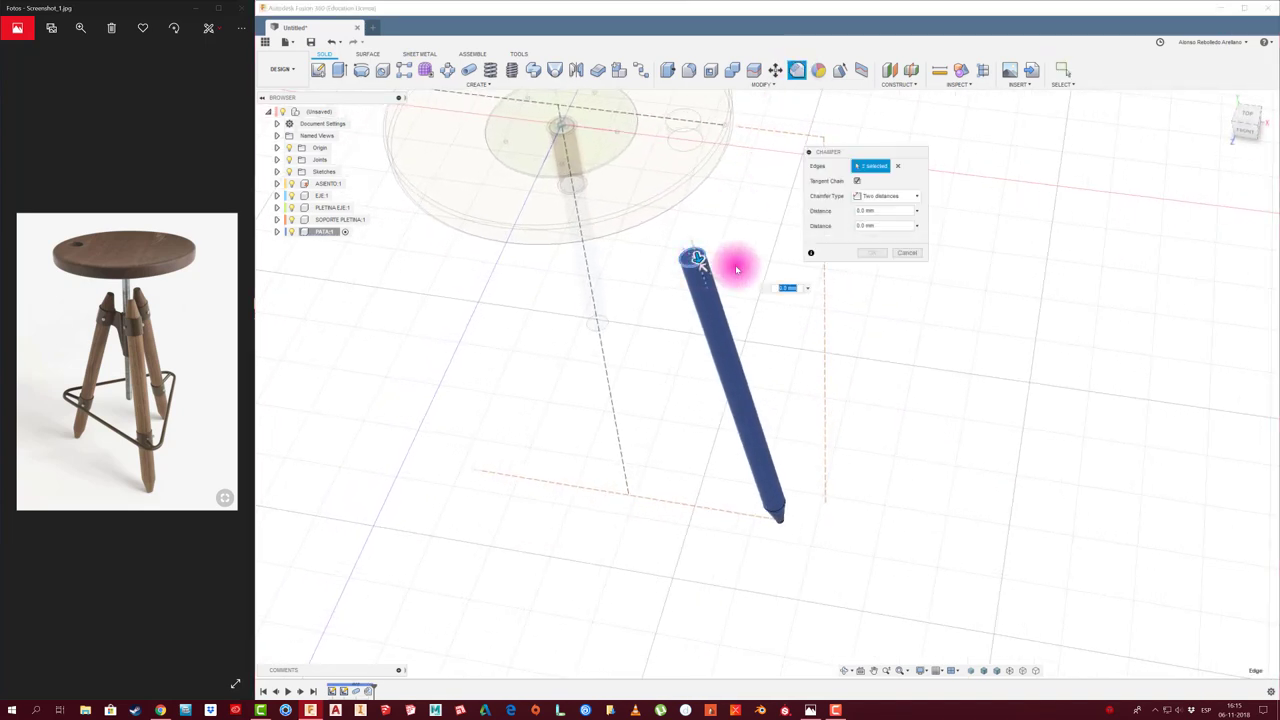
pyautogui.moveTo(735, 265)
pyautogui.keyDown('shift'); pyautogui.mouseDown(button='middle')
pyautogui.moveTo(809, 249)
pyautogui.moveTo(715, 210)
pyautogui.mouseUp(button='middle'); pyautogui.keyUp('shift')
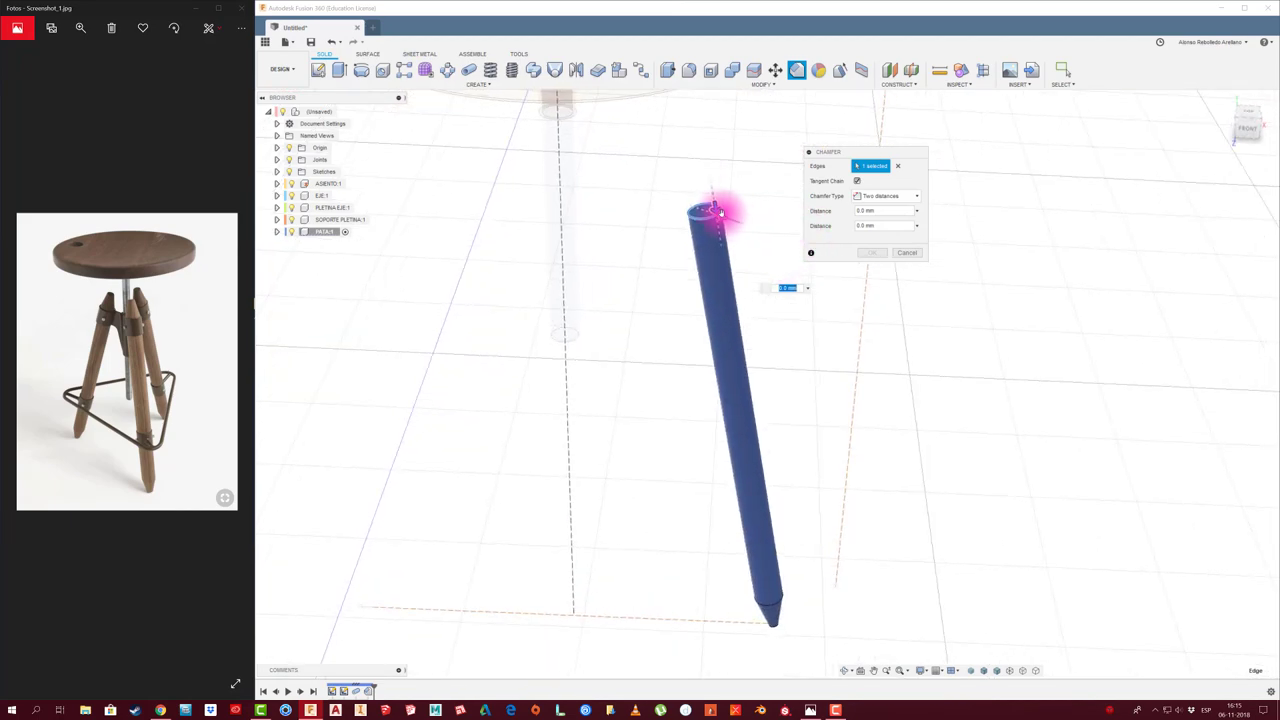
pyautogui.click(855, 210)
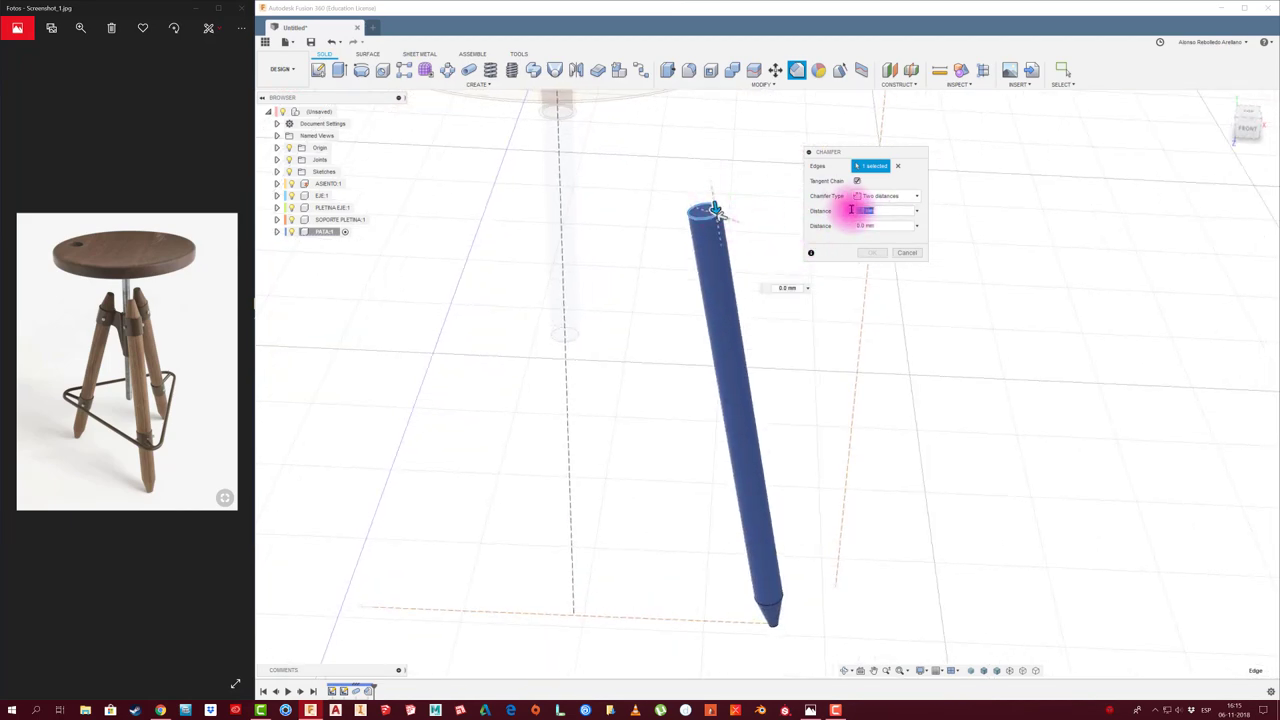
pyautogui.press('Tab')
pyautogui.write('40')
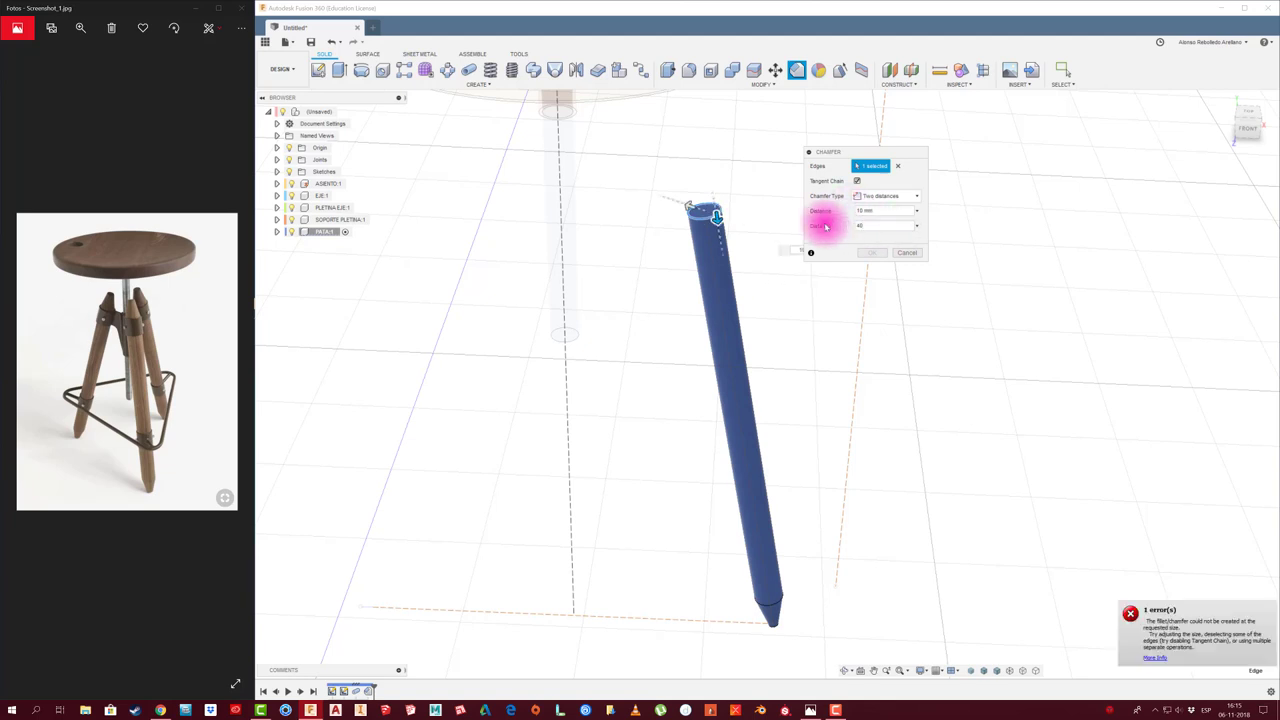
pyautogui.scroll(3, 758, 194)
pyautogui.moveTo(768, 183); pyautogui.dragTo(770, 217)
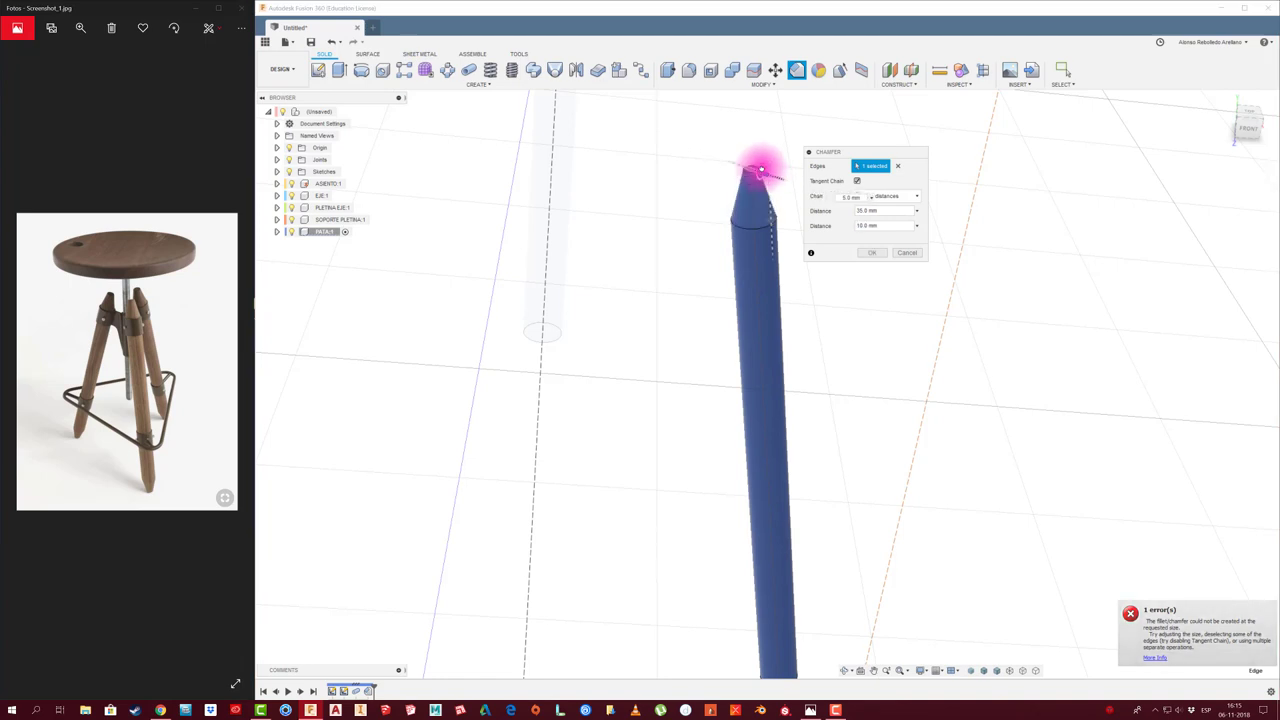
pyautogui.click(878, 211)
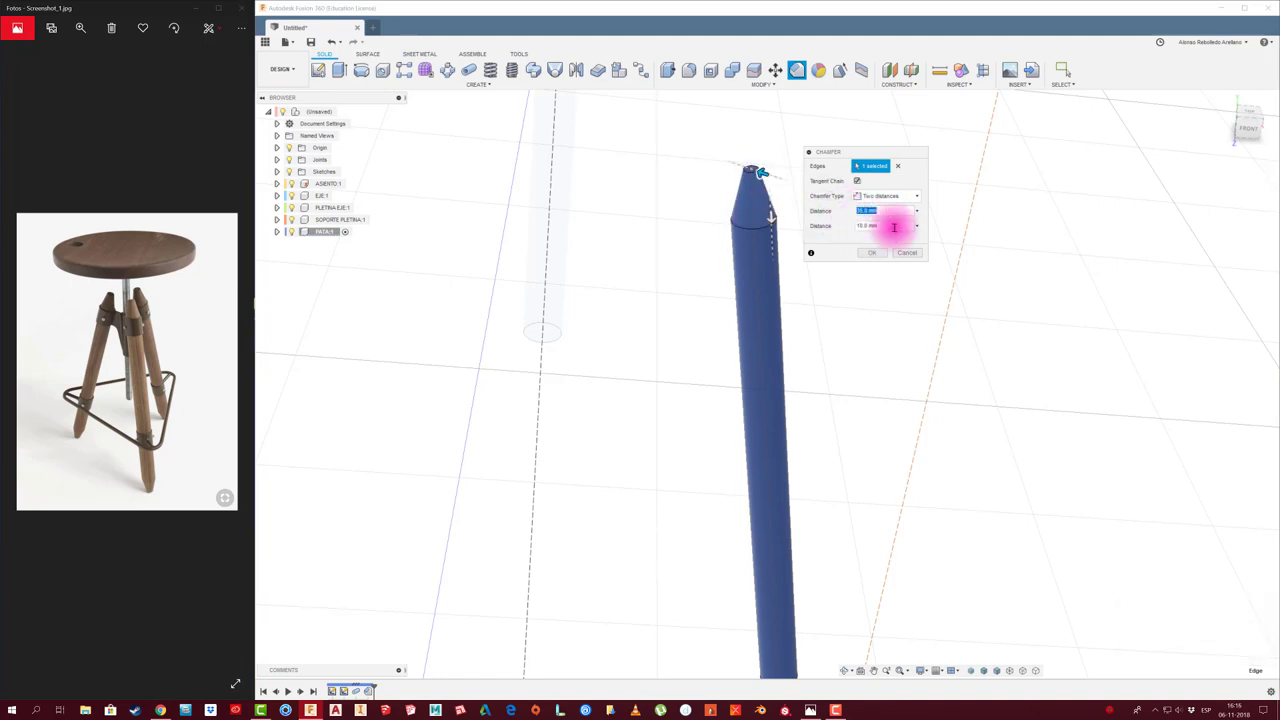
pyautogui.moveTo(879, 211); pyautogui.dragTo(918, 236)
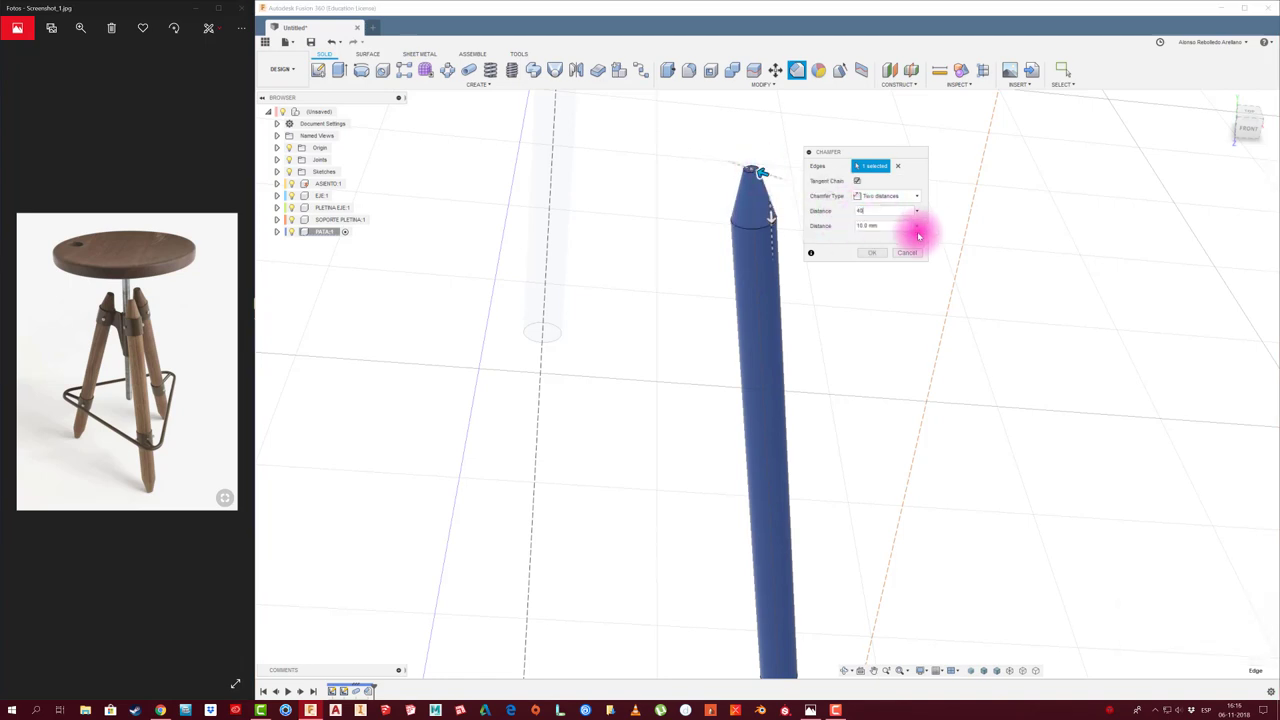
pyautogui.keyDown('shift'); pyautogui.moveTo(811, 323); pyautogui.dragTo(809, 343, button='middle'); pyautogui.keyUp('shift')
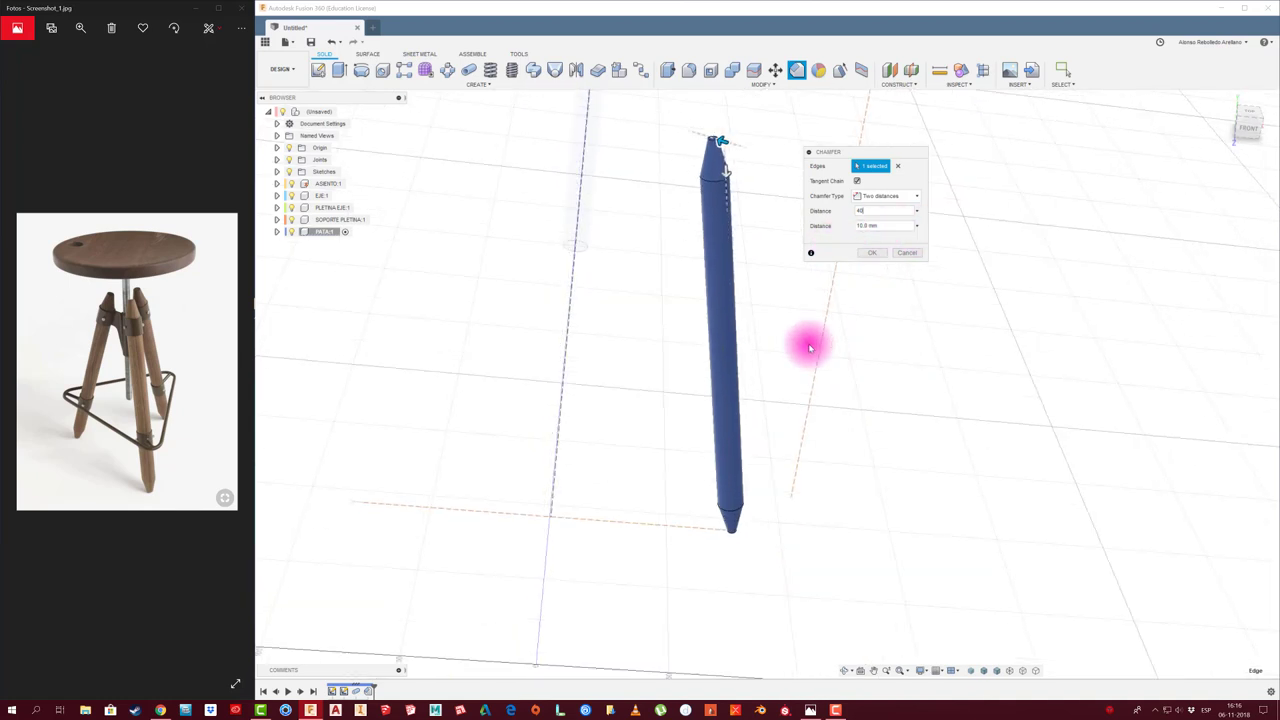
pyautogui.click(872, 252)
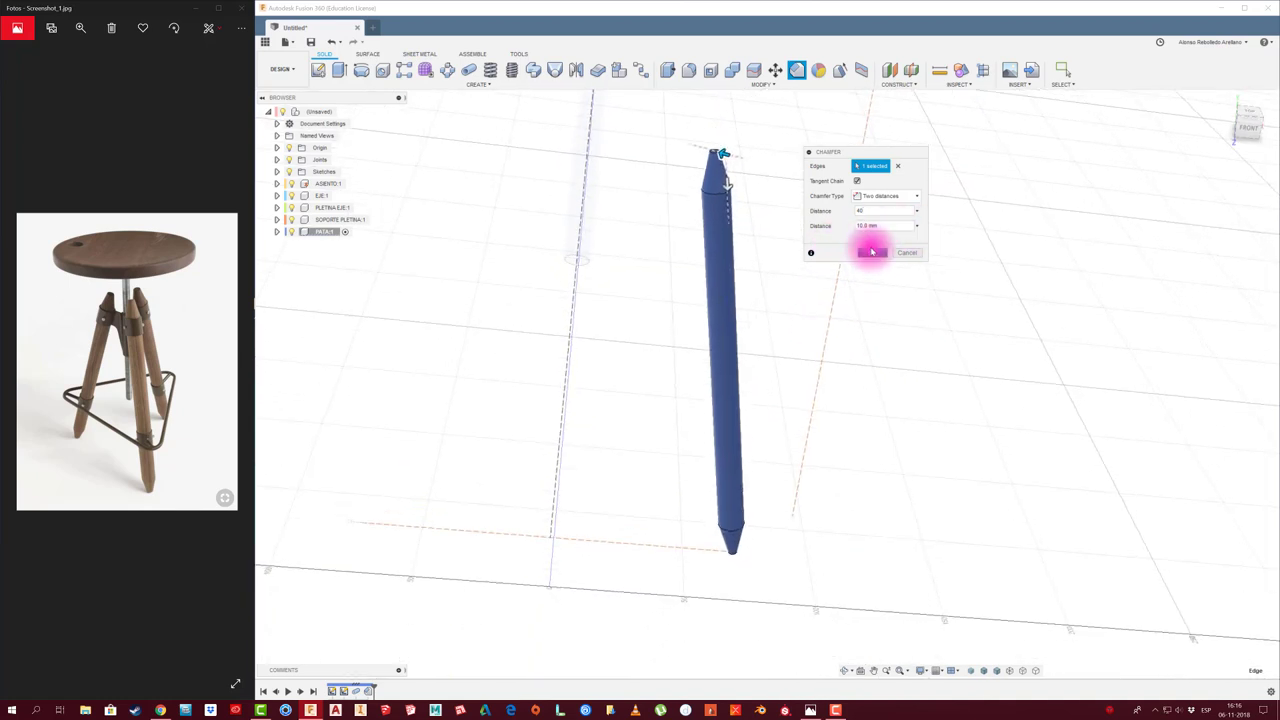
# Reactivate the root assembly so the seat and central post show beside the tapered leg
pyautogui.click(1243, 129)
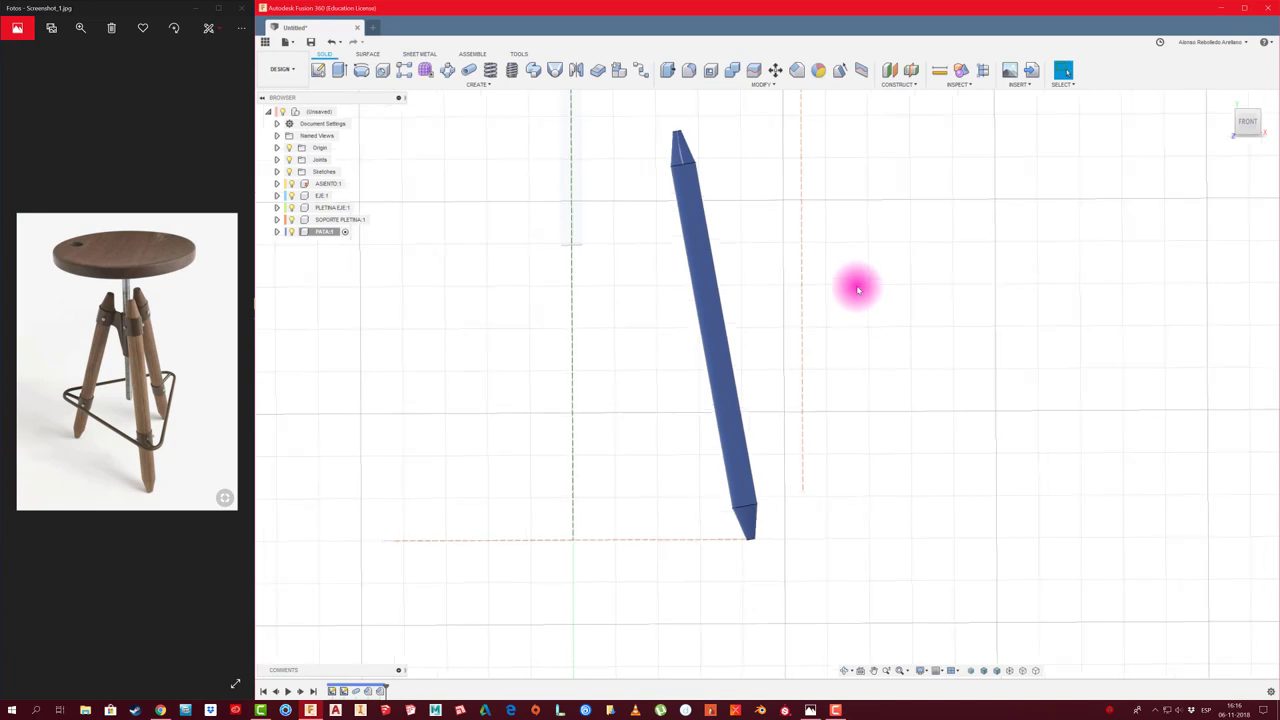
pyautogui.moveTo(859, 290)
pyautogui.keyDown('shift'); pyautogui.mouseDown(button='middle')
pyautogui.moveTo(900, 263)
pyautogui.moveTo(477, 277)
pyautogui.moveTo(491, 200)
pyautogui.moveTo(451, 143)
pyautogui.moveTo(338, 113)
pyautogui.mouseUp(button='middle'); pyautogui.keyUp('shift')
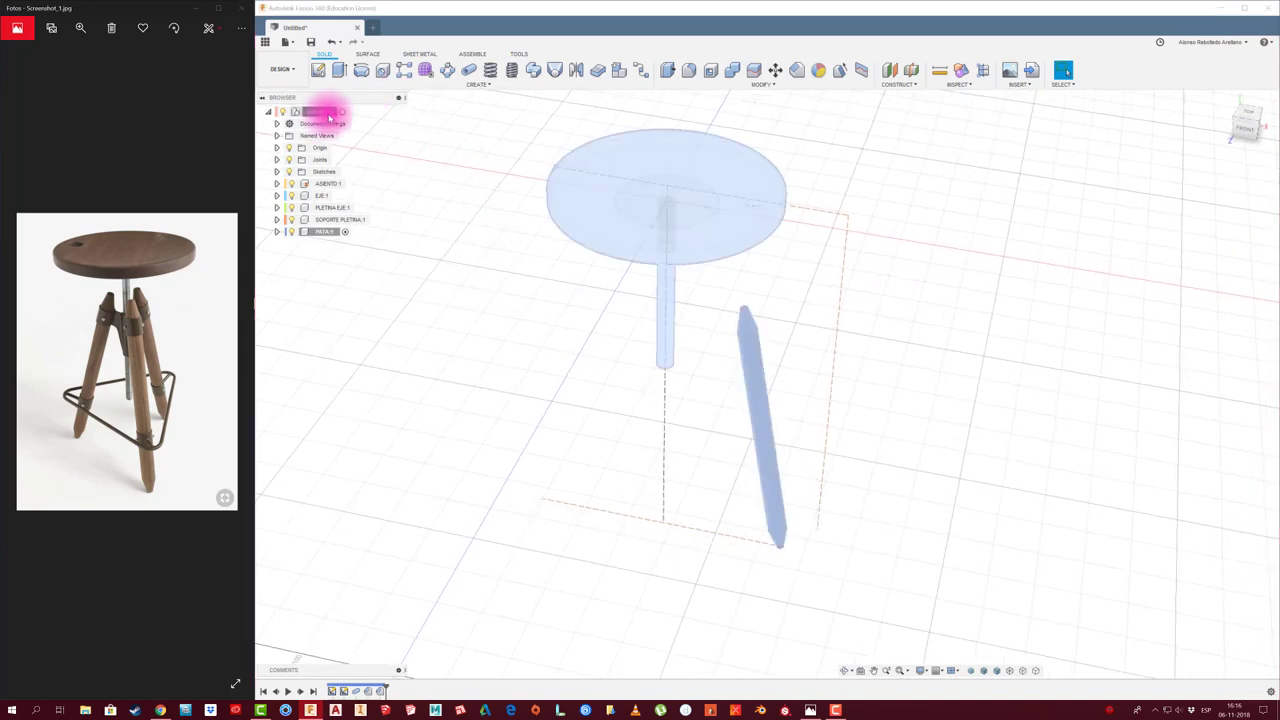
pyautogui.click(343, 110)
pyautogui.moveTo(745, 333)
pyautogui.keyDown('shift'); pyautogui.mouseDown(button='middle')
pyautogui.moveTo(889, 371)
pyautogui.moveTo(800, 395)
pyautogui.mouseUp(button='middle'); pyautogui.keyUp('shift')
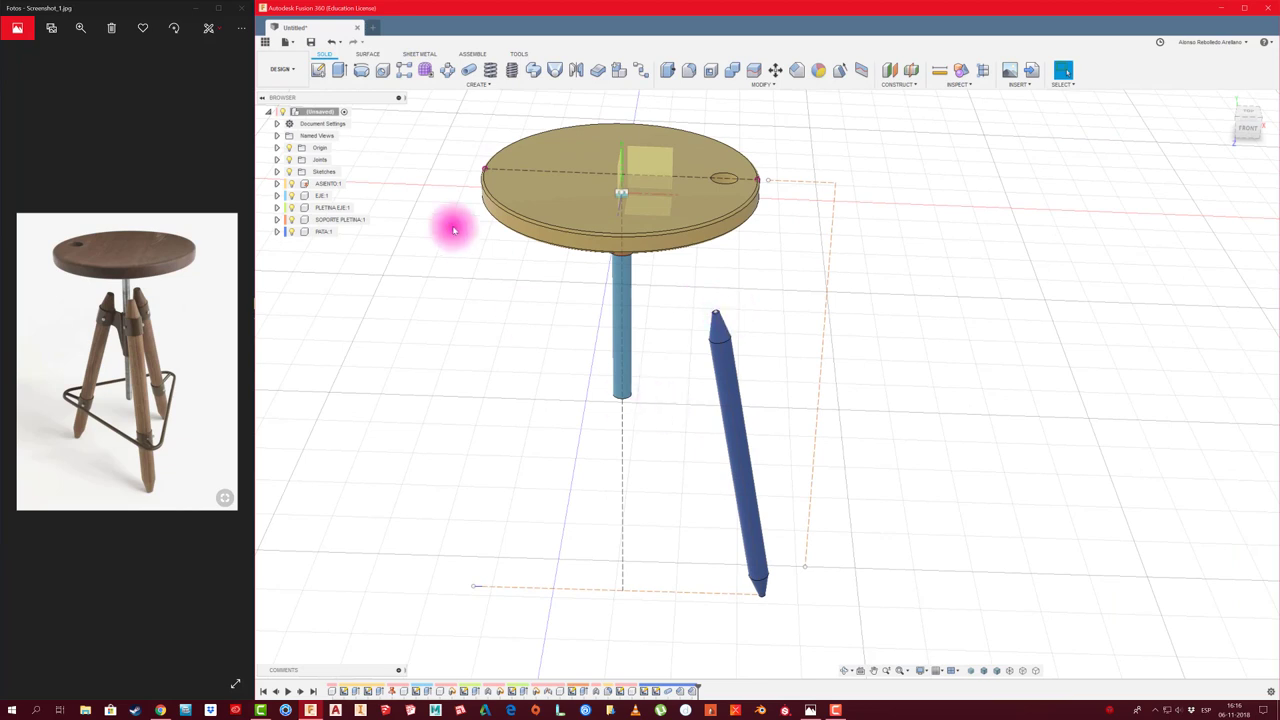
pyautogui.click(318, 231)
pyautogui.click(437, 347)
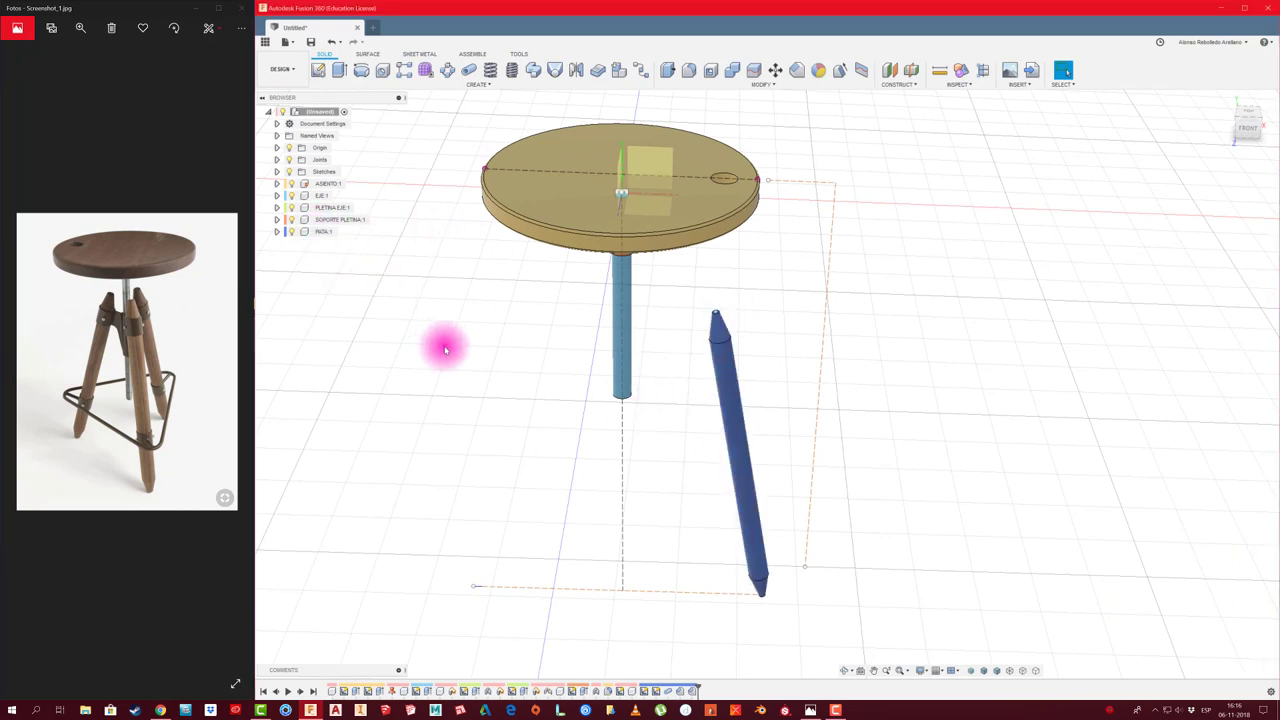
pyautogui.click(479, 88)
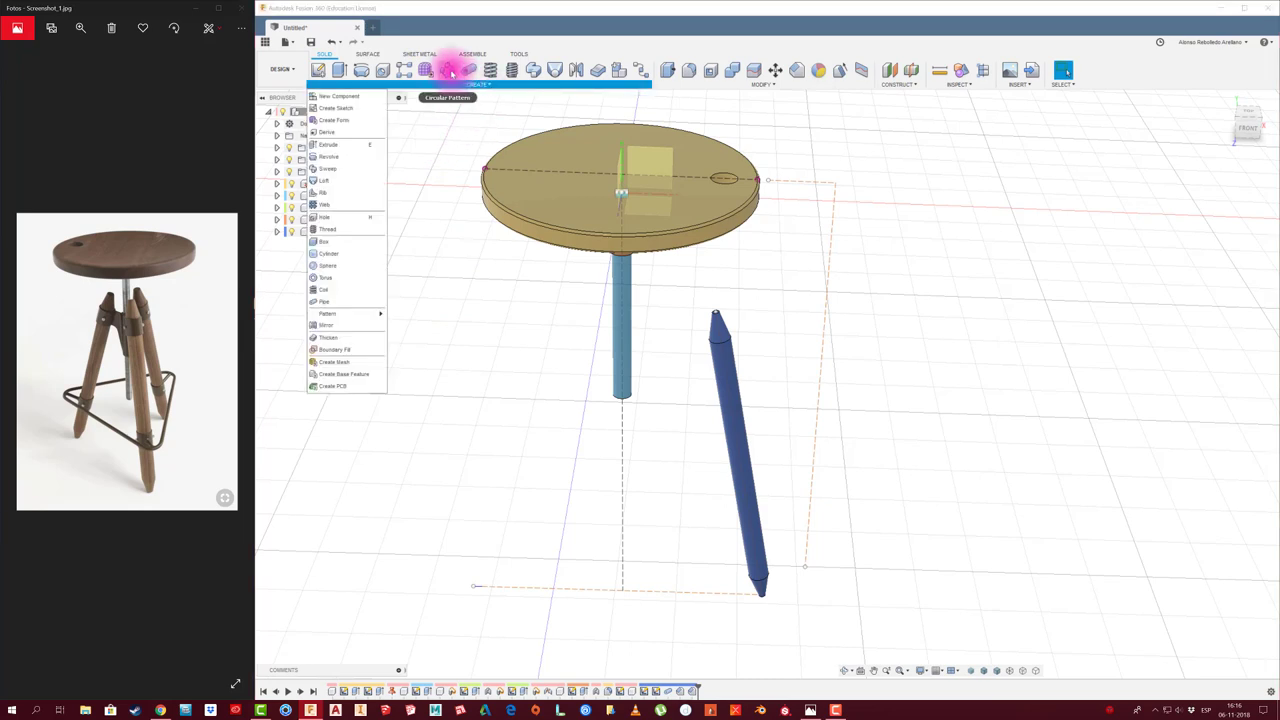
# Circular-pattern the PATA:1 leg component around the central post's axis into three legs
pyautogui.click(447, 70)
pyautogui.click(900, 166)
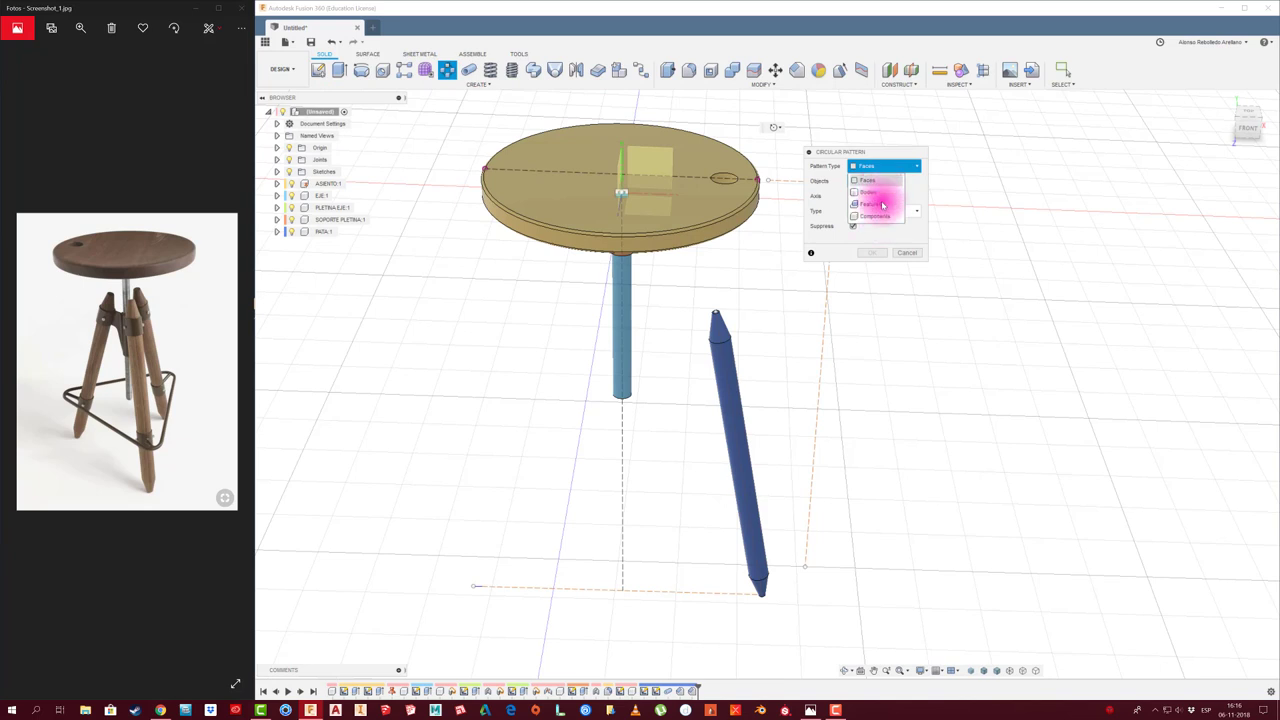
pyautogui.click(879, 218)
pyautogui.click(723, 349)
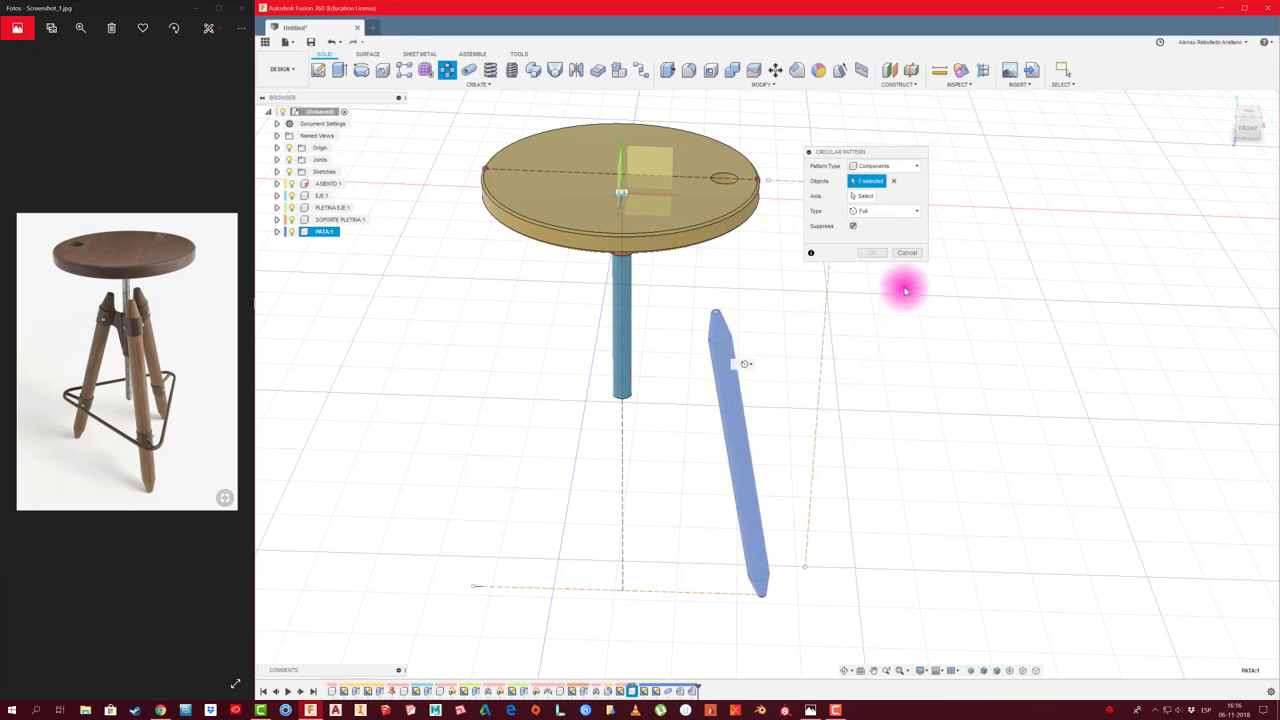
pyautogui.click(862, 197)
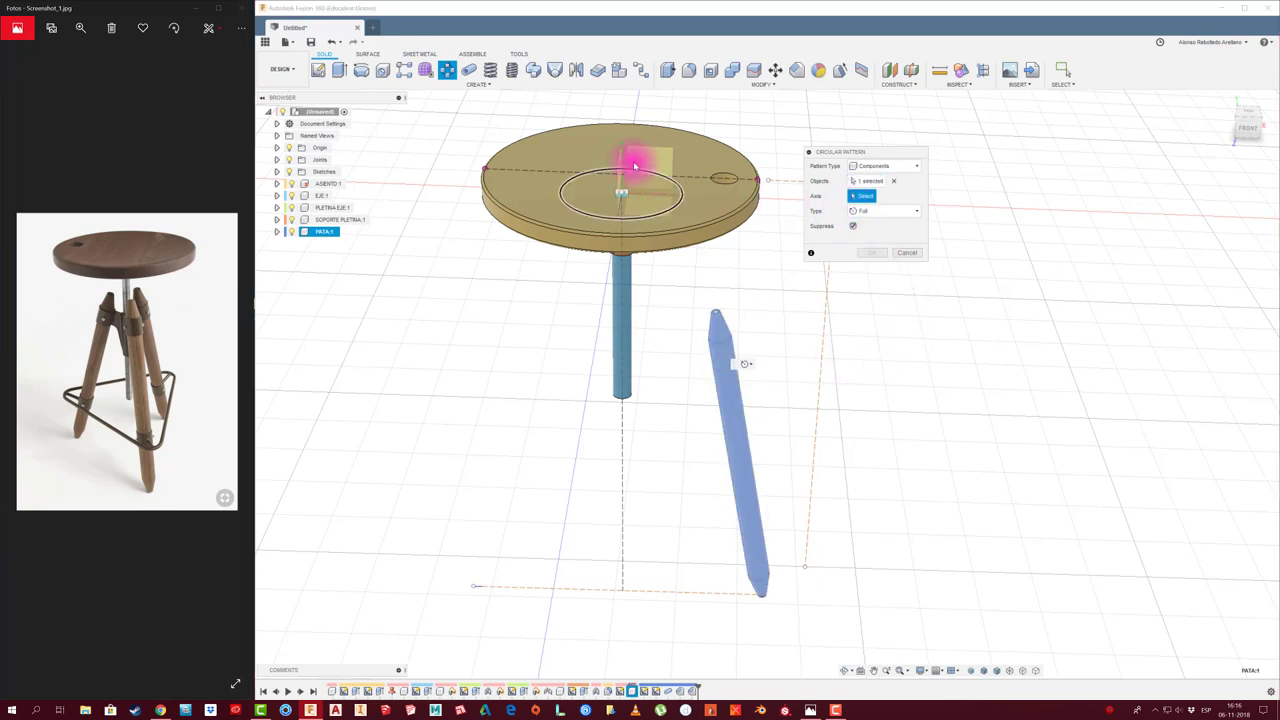
pyautogui.keyDown('shift'); pyautogui.moveTo(631, 163); pyautogui.dragTo(622, 170, button='middle'); pyautogui.keyUp('shift')
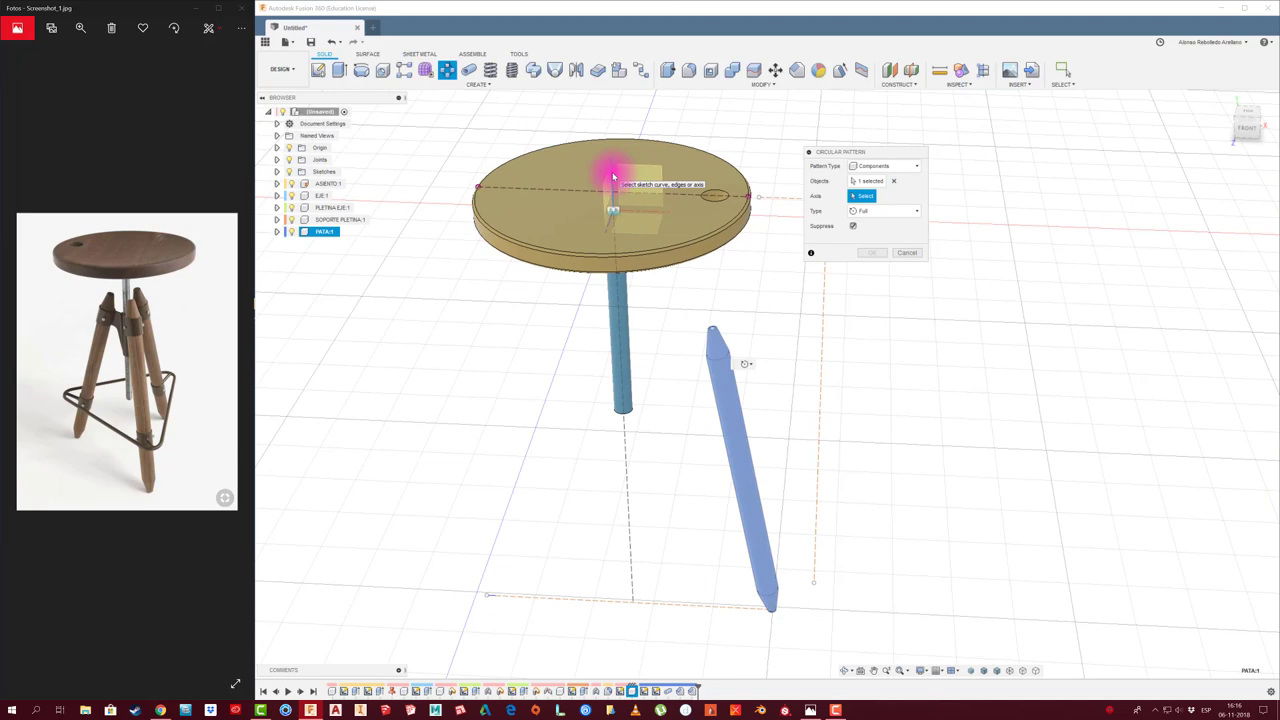
pyautogui.click(613, 176)
pyautogui.moveTo(800, 229)
pyautogui.keyDown('shift'); pyautogui.mouseDown(button='middle')
pyautogui.moveTo(786, 271)
pyautogui.moveTo(811, 261)
pyautogui.mouseUp(button='middle'); pyautogui.keyUp('shift')
pyautogui.click(871, 267)
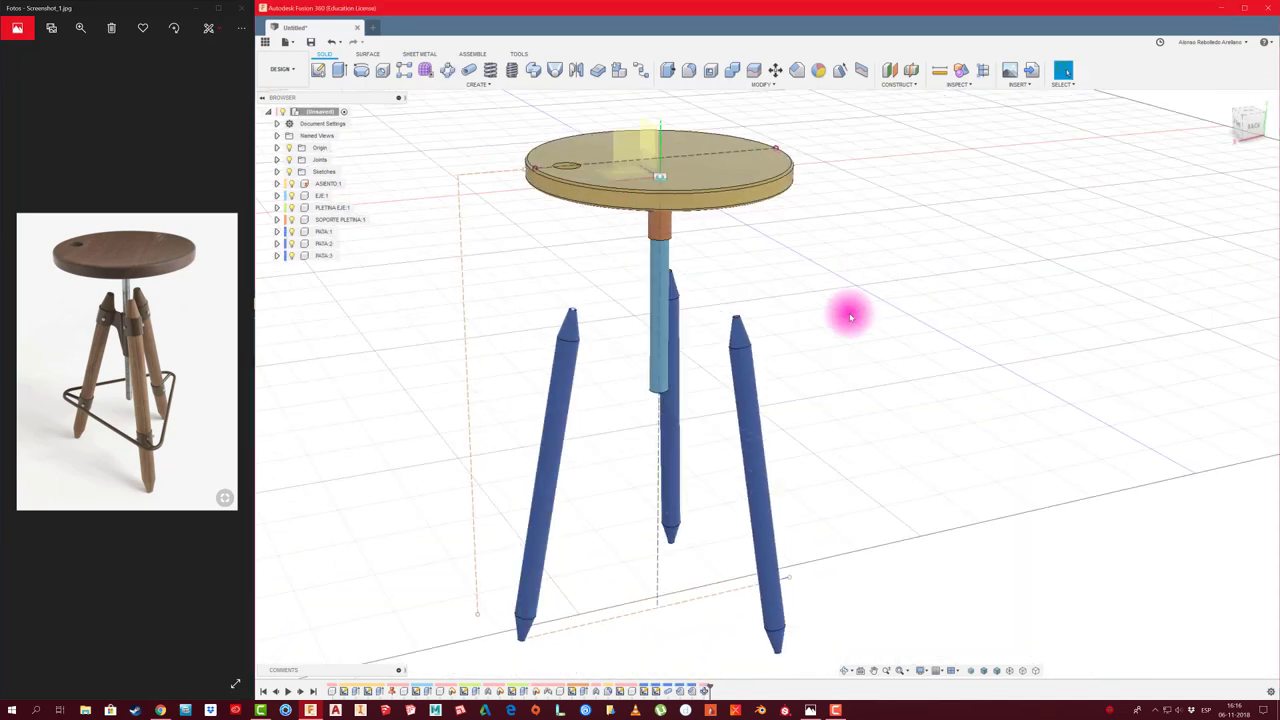
pyautogui.moveTo(850, 317)
pyautogui.keyDown('shift'); pyautogui.mouseDown(button='middle')
pyautogui.moveTo(686, 380)
pyautogui.moveTo(676, 397)
pyautogui.mouseUp(button='middle'); pyautogui.keyUp('shift')
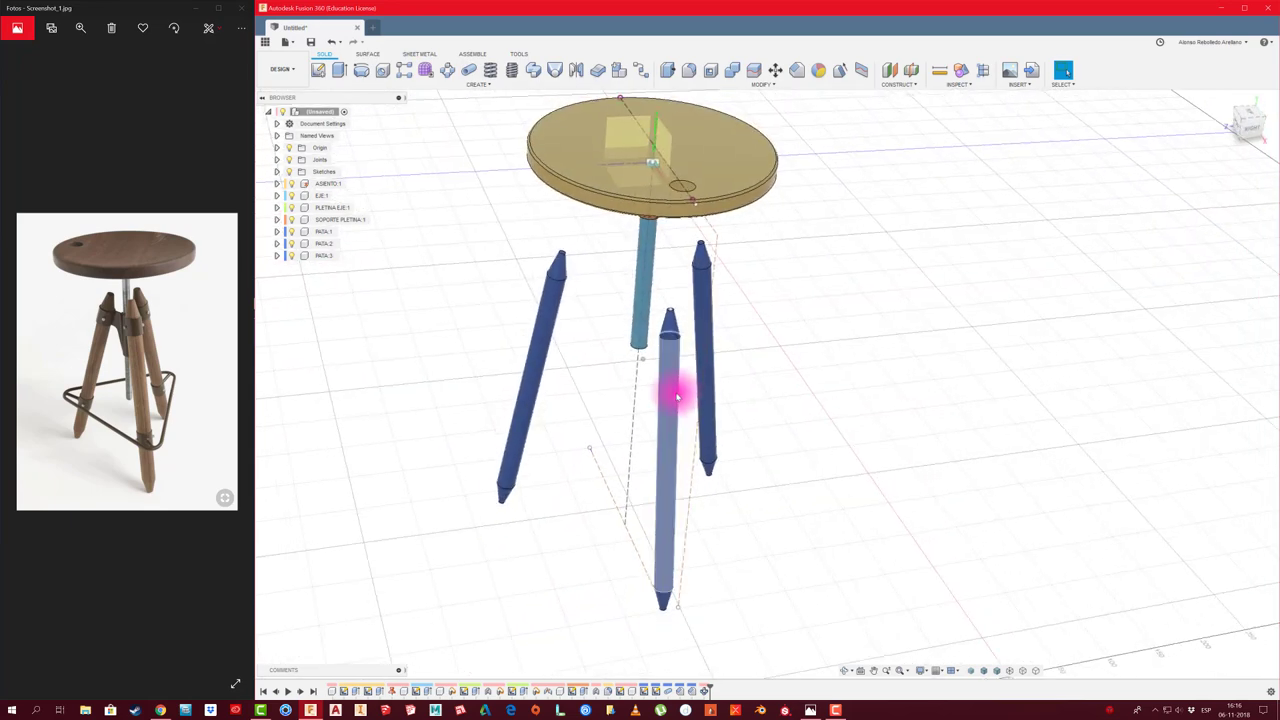
pyautogui.moveTo(676, 397); pyautogui.dragTo(766, 380)
pyautogui.moveTo(714, 294); pyautogui.dragTo(877, 257)
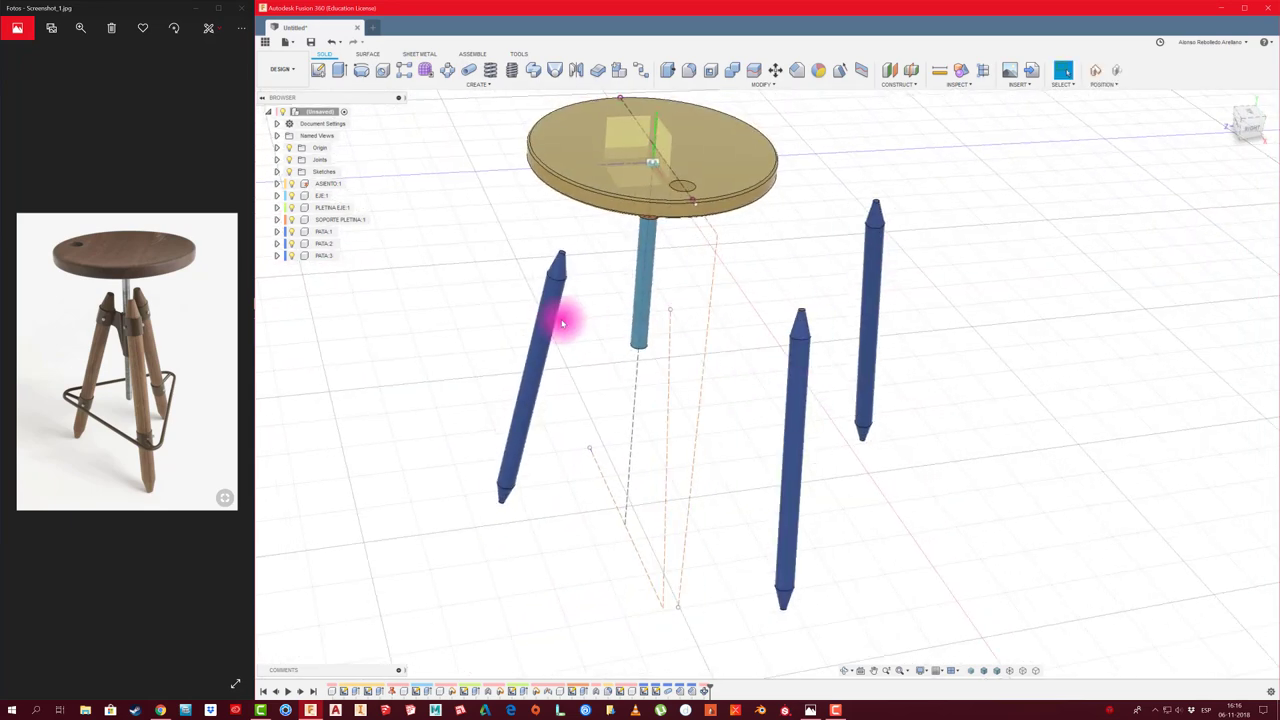
pyautogui.moveTo(560, 320); pyautogui.dragTo(577, 280)
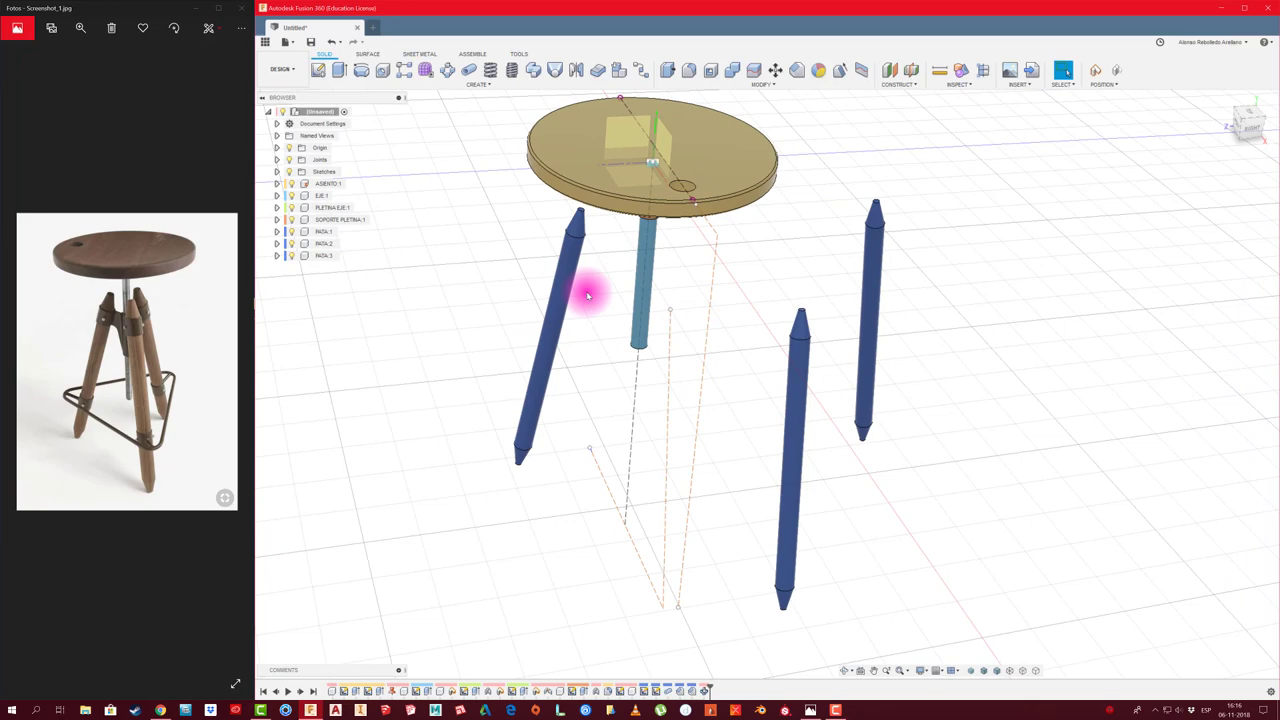
pyautogui.click(1115, 73)
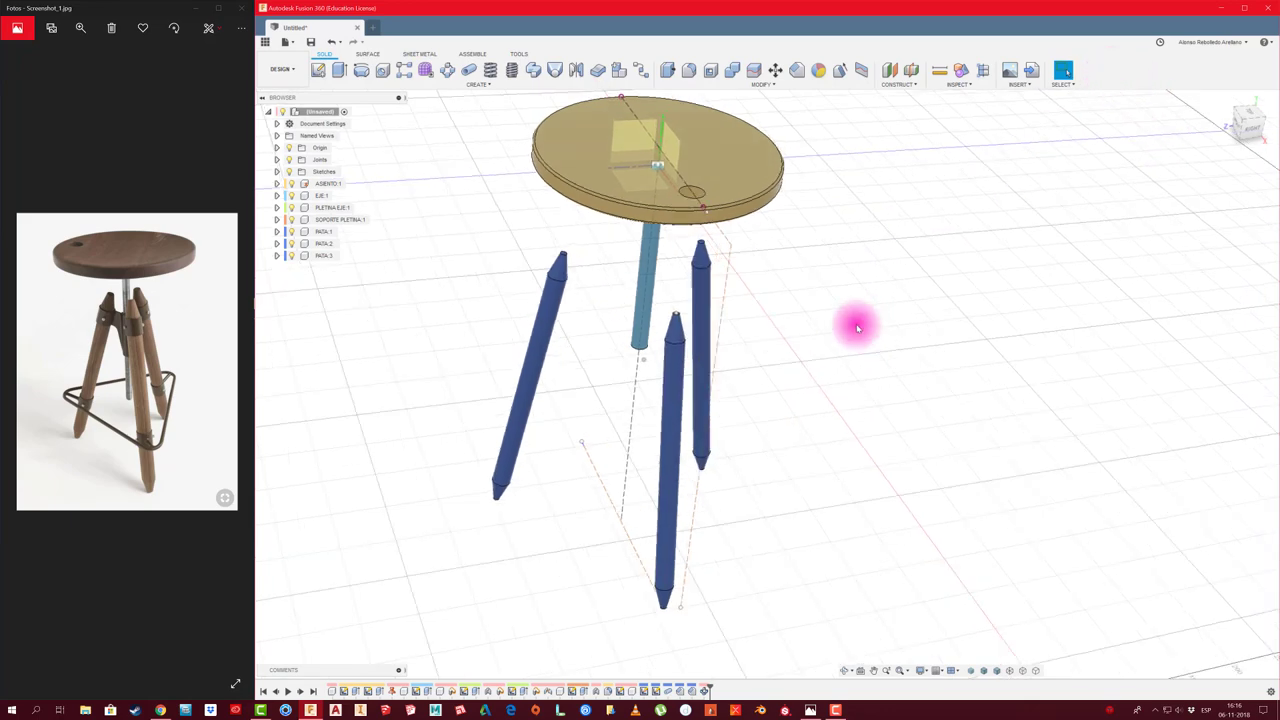
pyautogui.moveTo(851, 323)
pyautogui.keyDown('shift'); pyautogui.mouseDown(button='middle')
pyautogui.moveTo(303, 380)
pyautogui.moveTo(214, 371)
pyautogui.mouseUp(button='middle'); pyautogui.keyUp('shift')
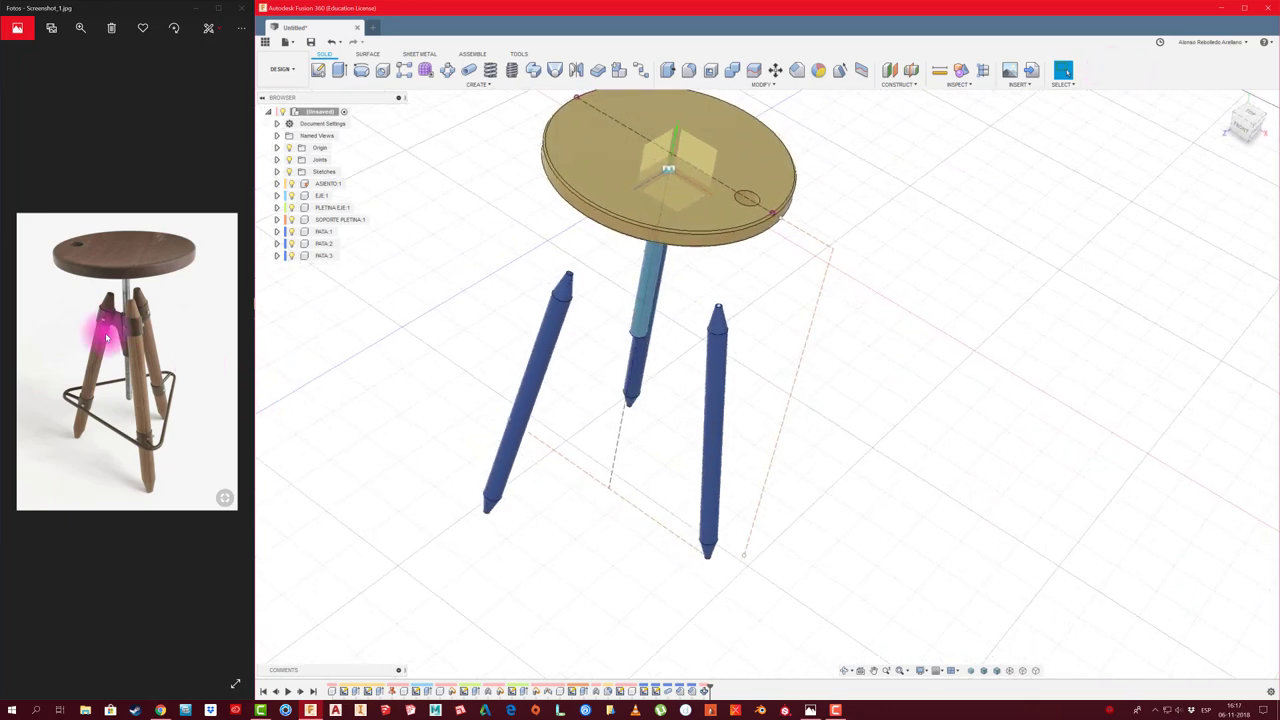
pyautogui.keyDown('shift'); pyautogui.moveTo(118, 335); pyautogui.dragTo(135, 333, button='middle'); pyautogui.keyUp('shift')
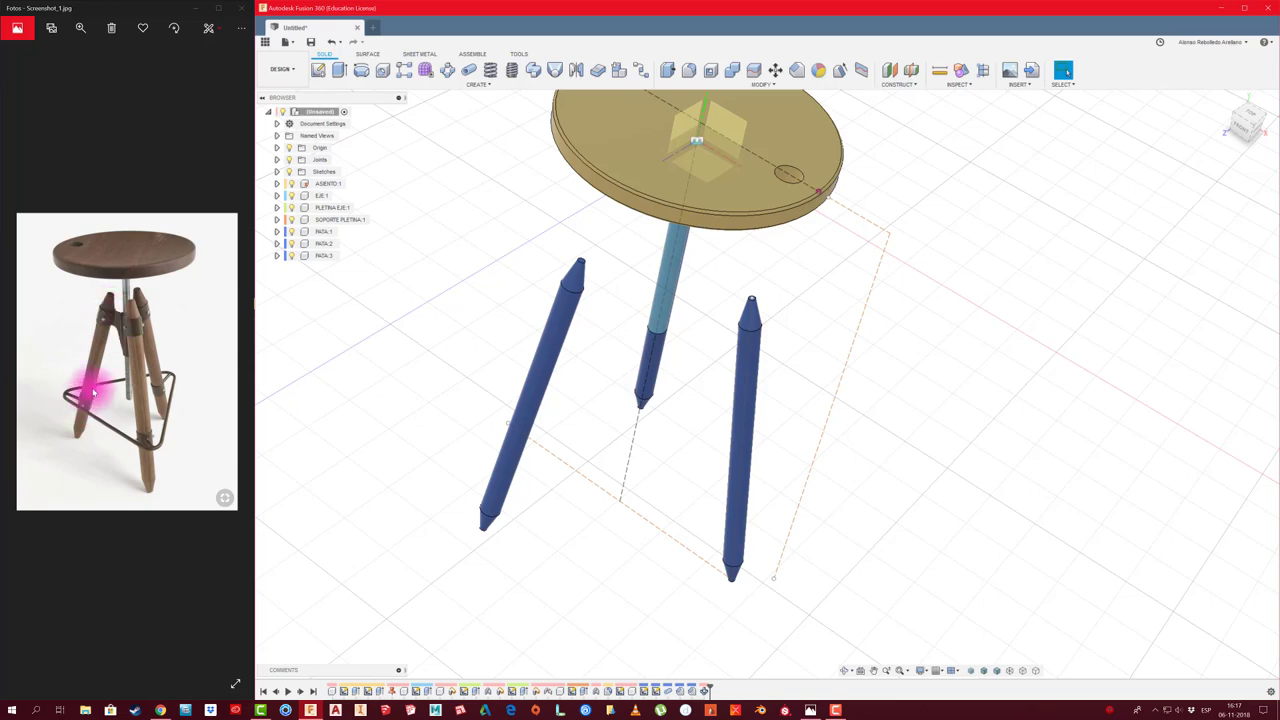
pyautogui.keyDown('shift'); pyautogui.moveTo(406, 411); pyautogui.dragTo(246, 374, button='middle'); pyautogui.keyUp('shift')
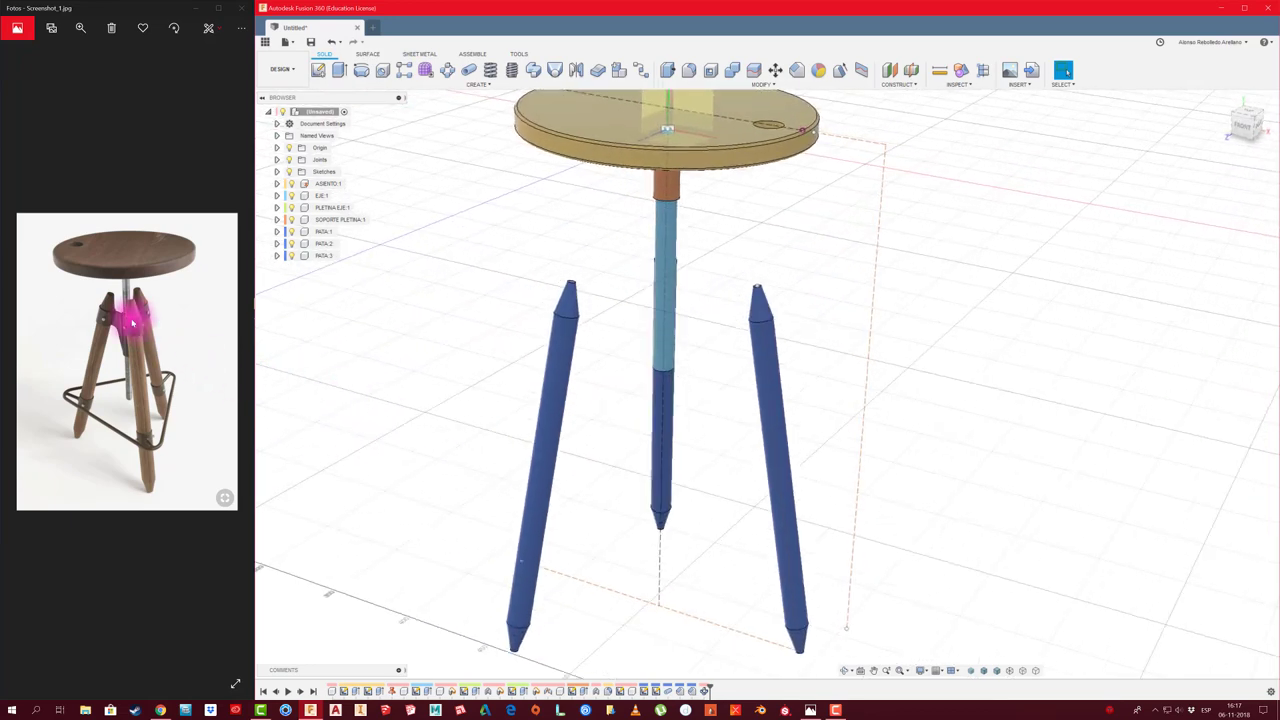
pyautogui.moveTo(106, 316)
pyautogui.keyDown('shift'); pyautogui.mouseDown(button='middle')
pyautogui.moveTo(308, 349)
pyautogui.moveTo(176, 326)
pyautogui.moveTo(214, 322)
pyautogui.moveTo(121, 323)
pyautogui.mouseUp(button='middle'); pyautogui.keyUp('shift')
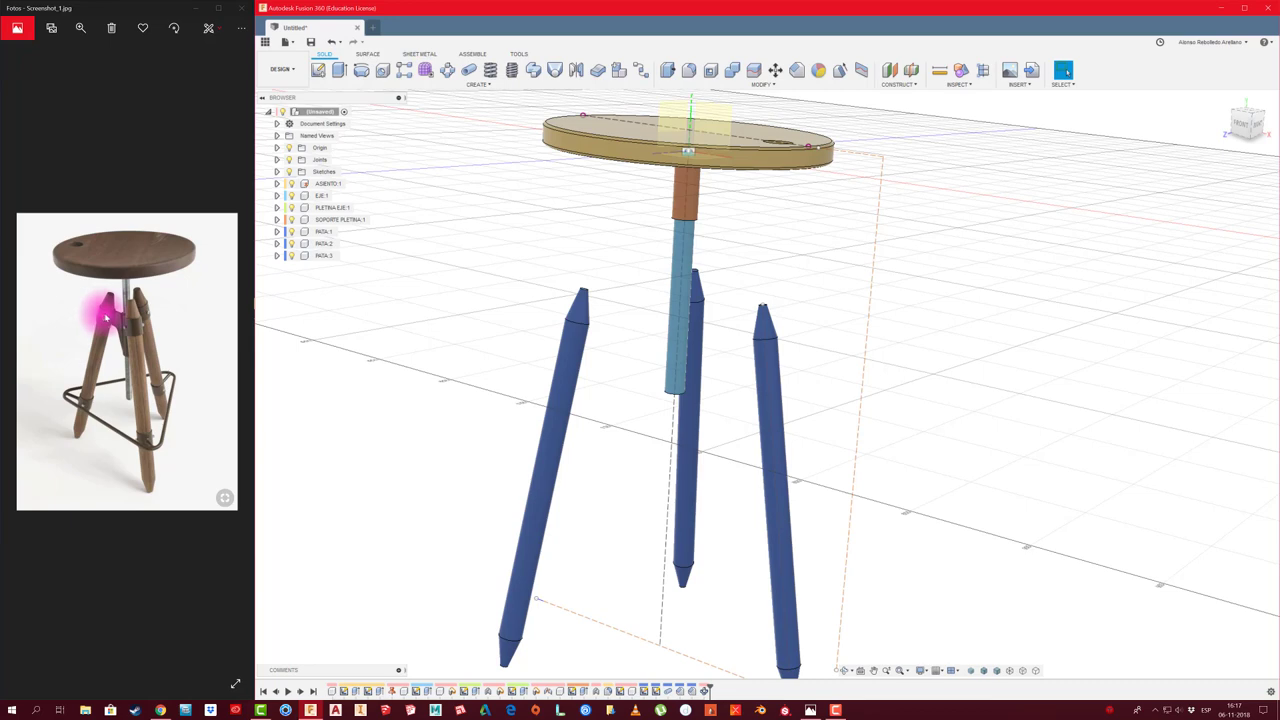
pyautogui.keyDown('shift'); pyautogui.moveTo(663, 229); pyautogui.dragTo(703, 200, button='middle'); pyautogui.keyUp('shift')
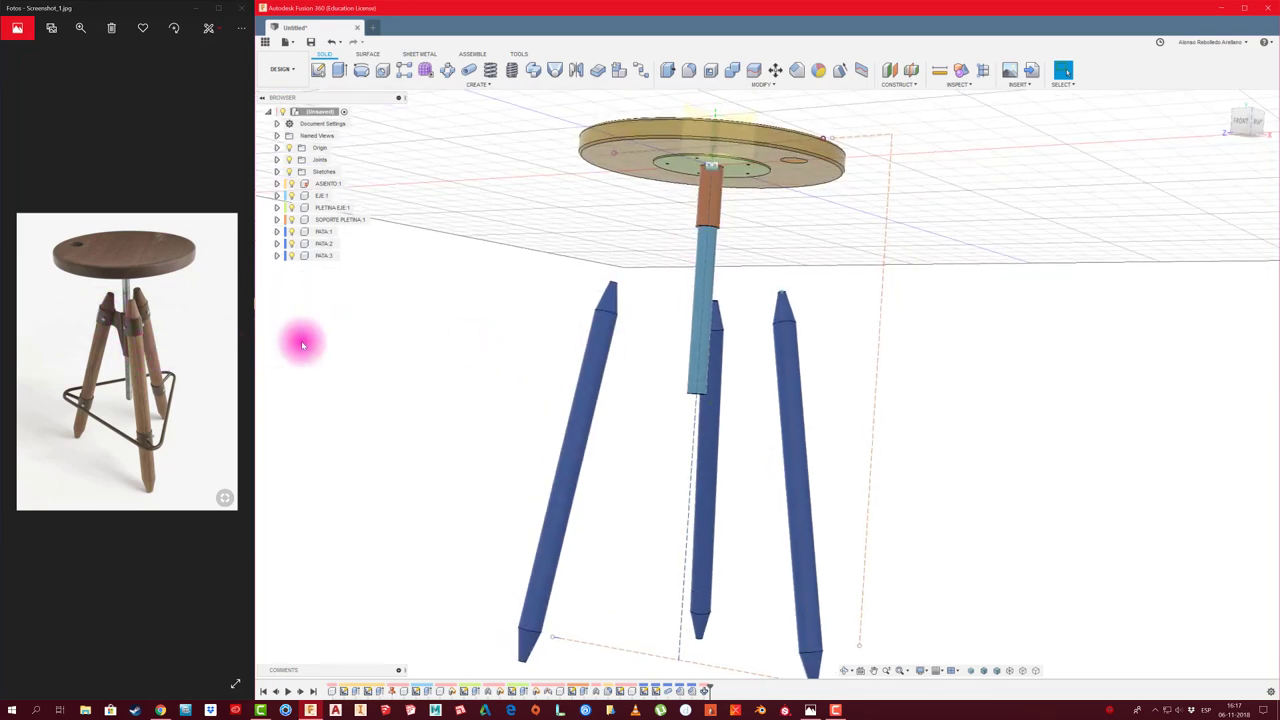
pyautogui.moveTo(300, 343)
pyautogui.keyDown('shift'); pyautogui.mouseDown(button='middle')
pyautogui.moveTo(517, 343)
pyautogui.moveTo(527, 328)
pyautogui.moveTo(729, 286)
pyautogui.moveTo(686, 251)
pyautogui.mouseUp(button='middle'); pyautogui.keyUp('shift')
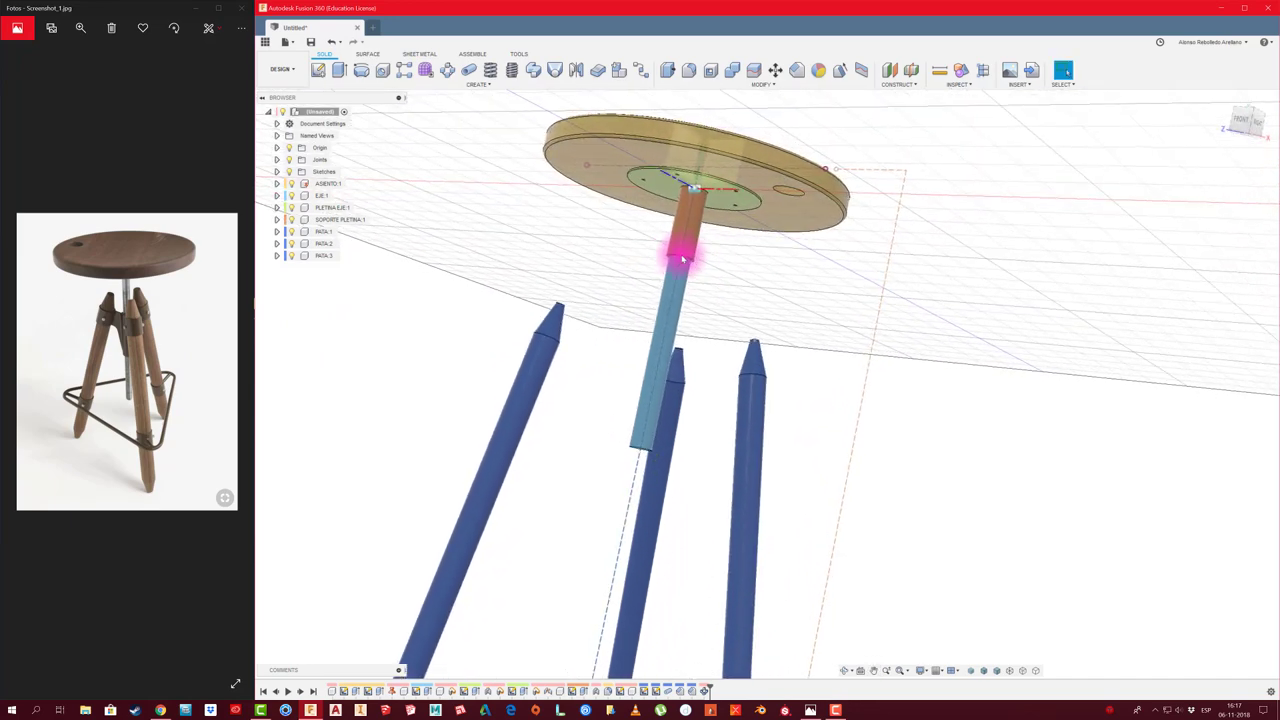
pyautogui.click(352, 219)
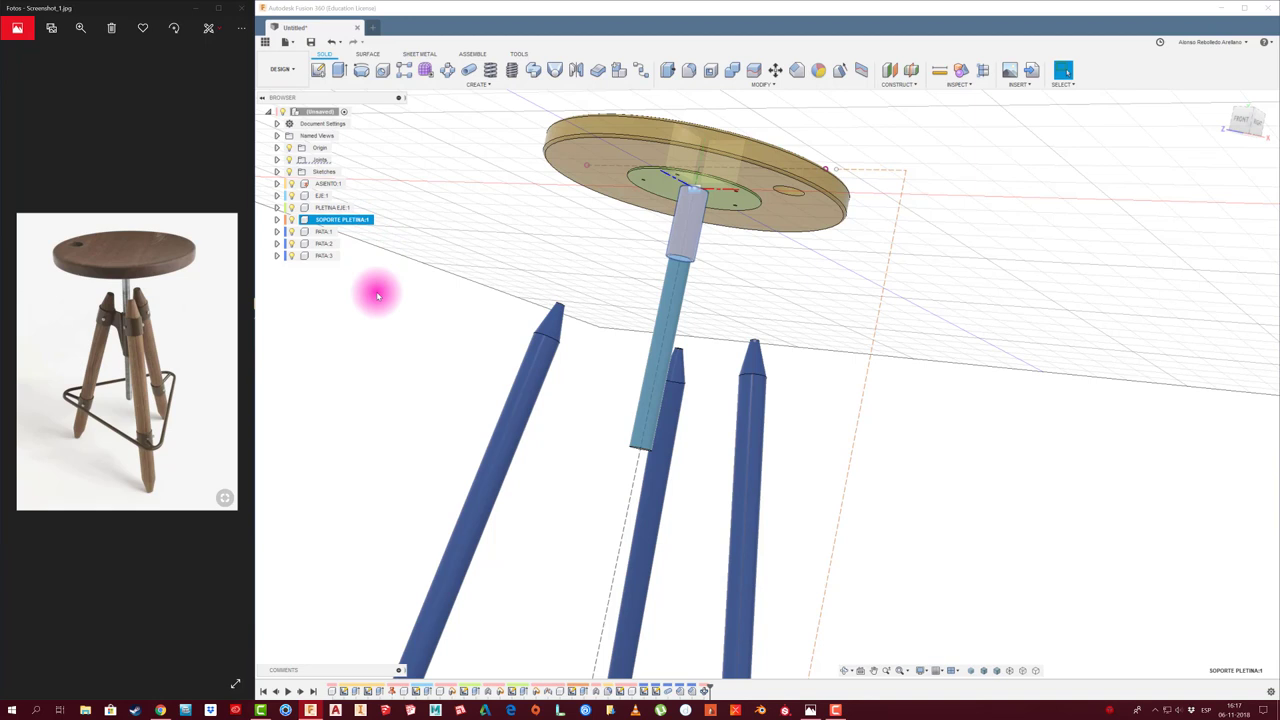
# Copy SOPORTE PLETINA:1 and place the pasted copy at Y distance -205 mm down the shaft
pyautogui.hotkey('ctrl', 'c')
pyautogui.hotkey('ctrl', 'v')
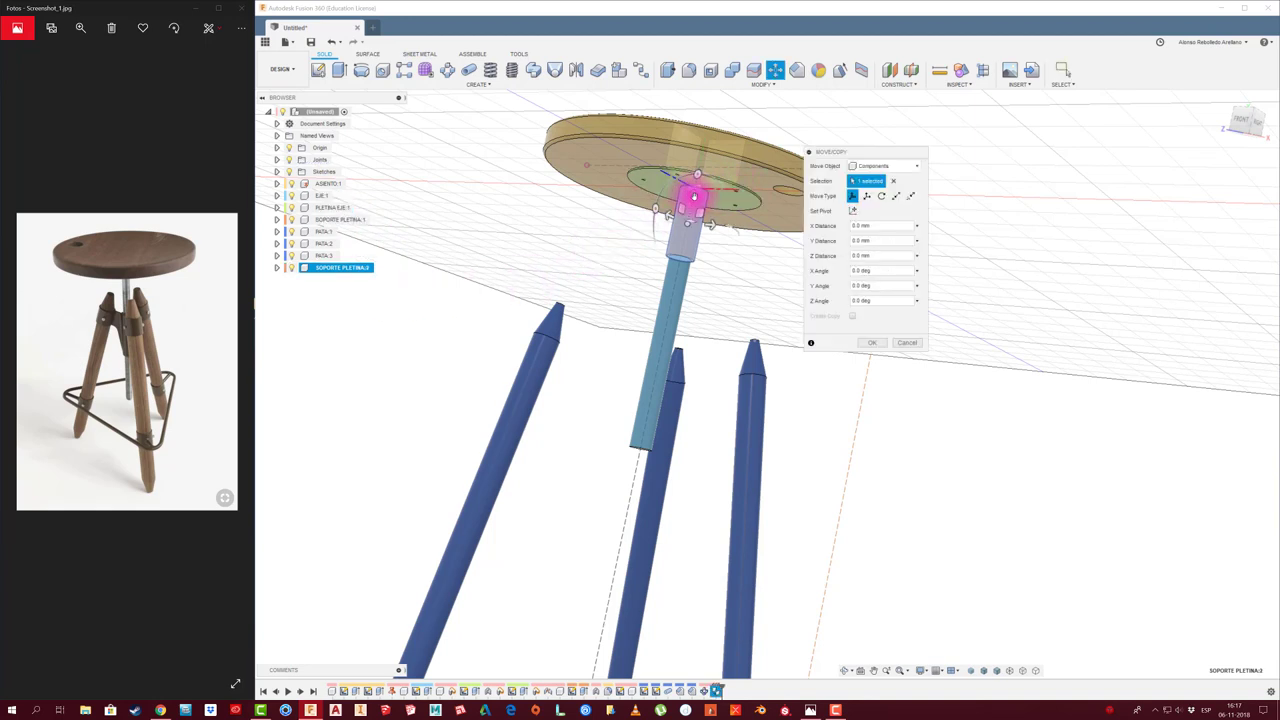
pyautogui.moveTo(694, 200); pyautogui.dragTo(661, 366)
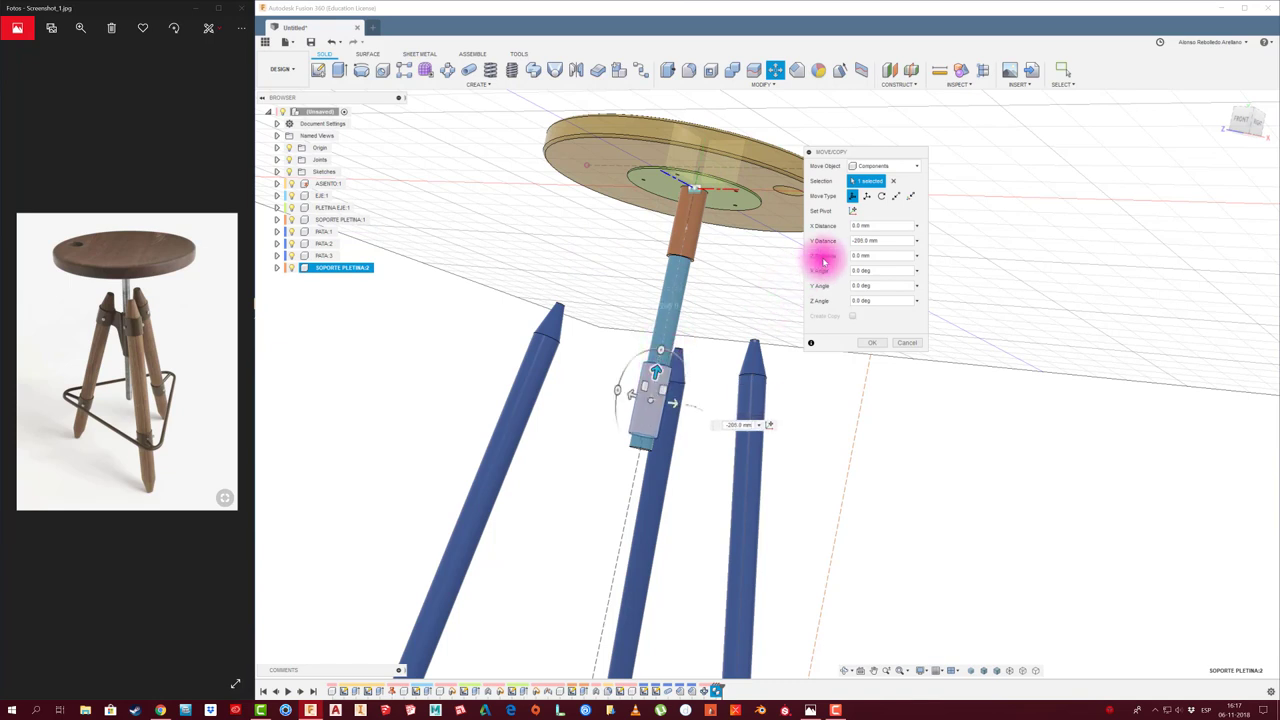
pyautogui.click(878, 241)
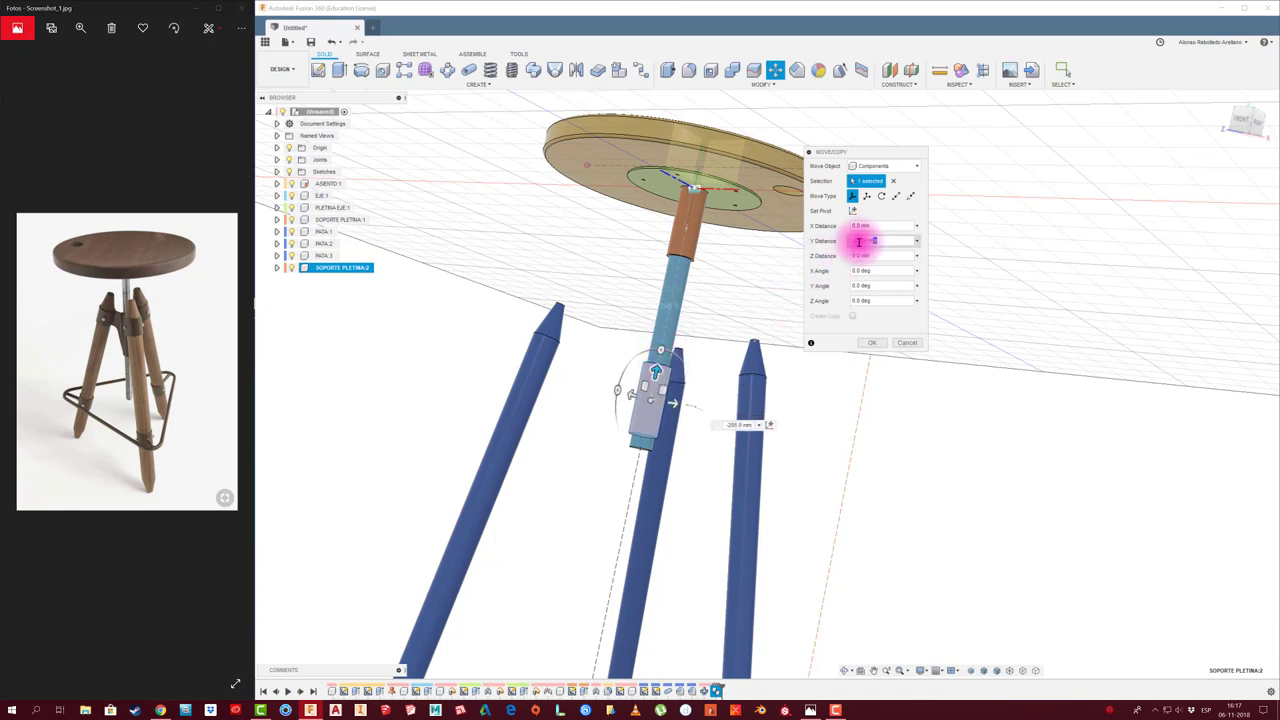
pyautogui.moveTo(878, 241); pyautogui.dragTo(822, 245)
pyautogui.write('-200')
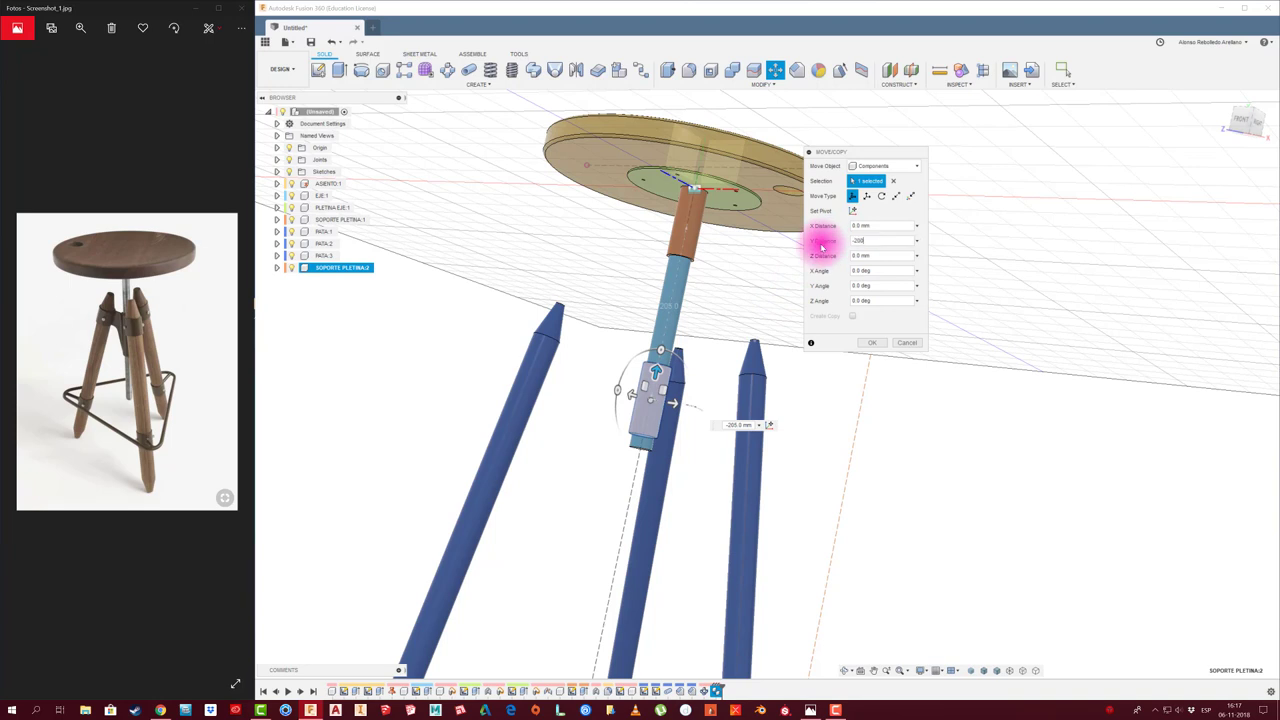
pyautogui.click(870, 342)
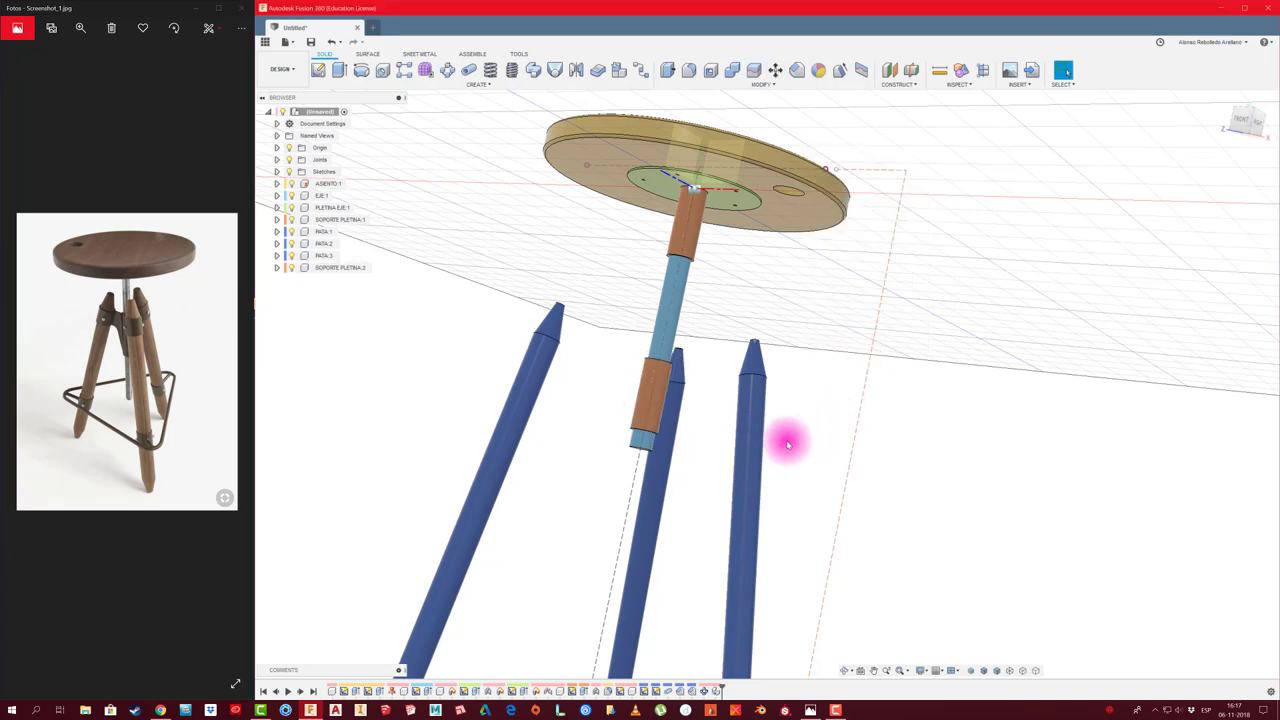
pyautogui.scroll(2, 716, 425)
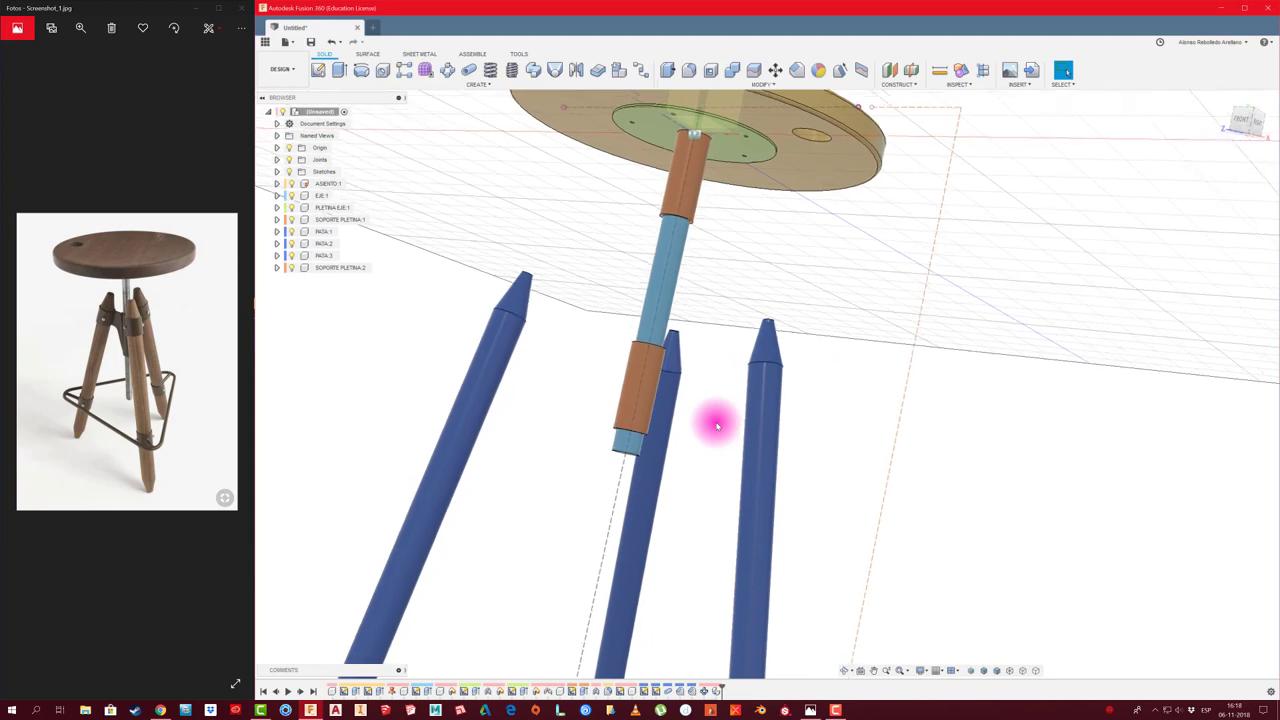
pyautogui.scroll(-4, 716, 425)
pyautogui.keyDown('shift'); pyautogui.moveTo(723, 409); pyautogui.dragTo(654, 371, button='middle'); pyautogui.keyUp('shift')
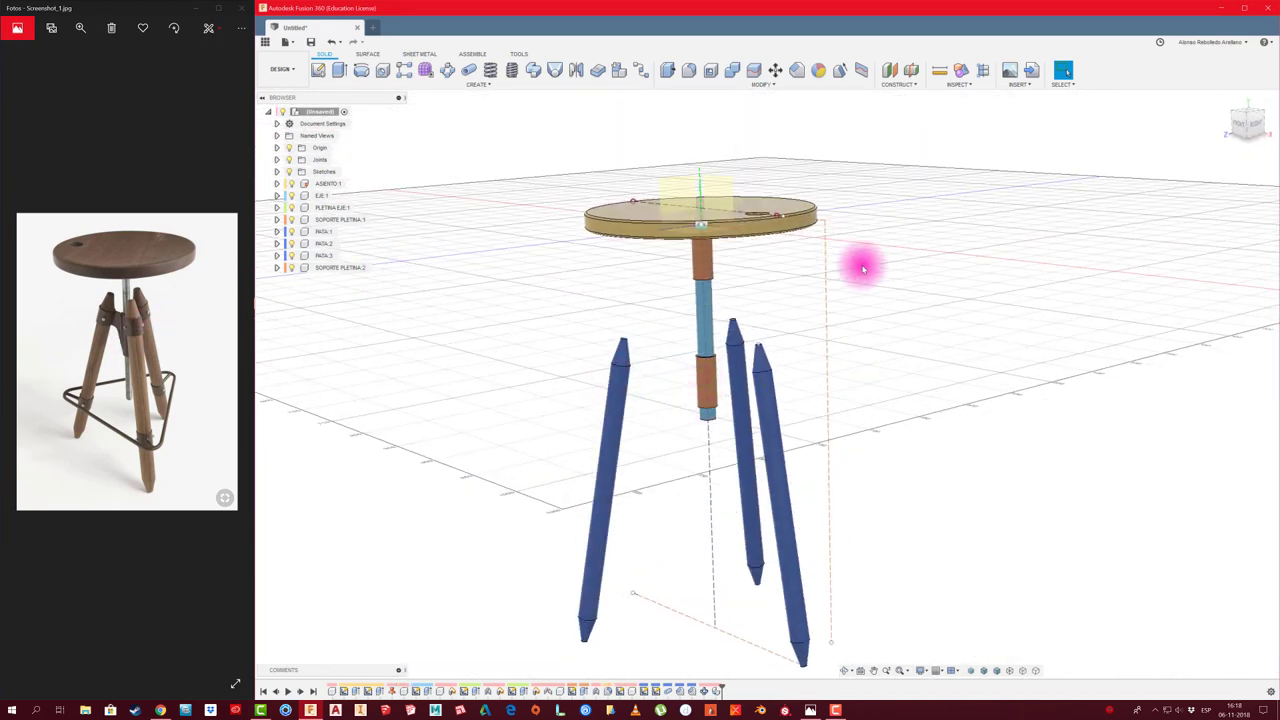
pyautogui.moveTo(1249, 126); pyautogui.dragTo(1208, 190)
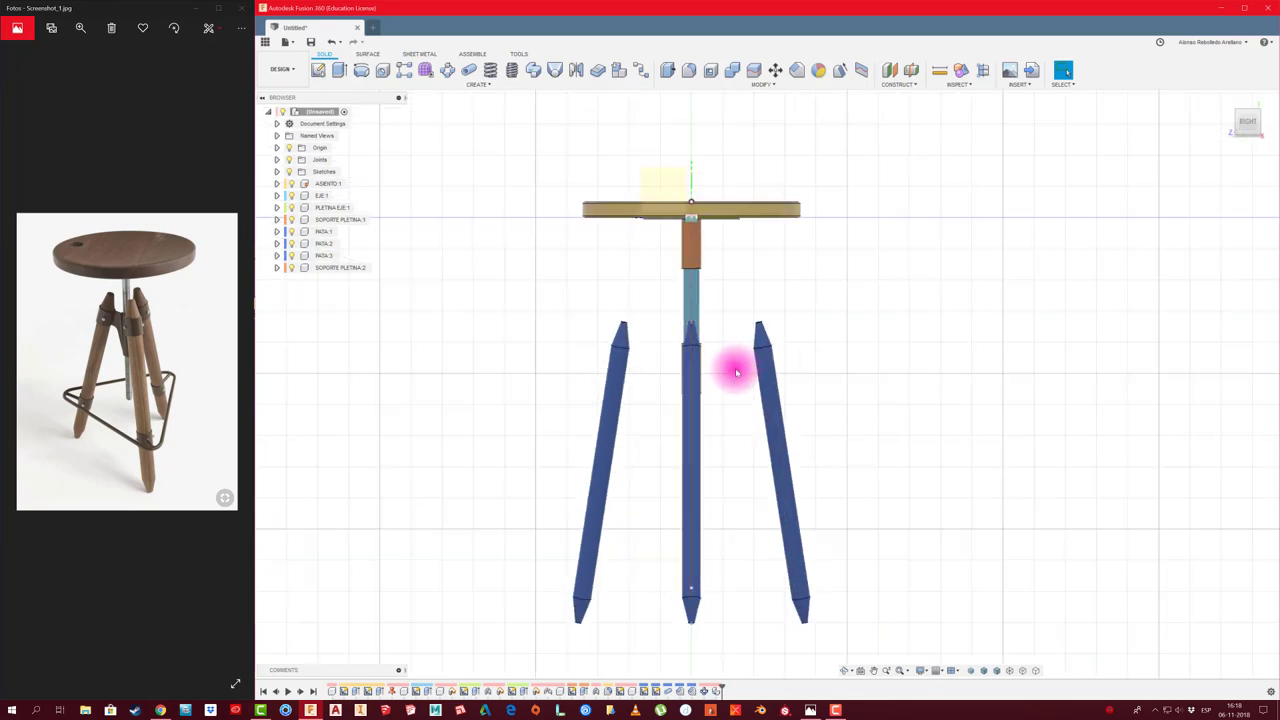
pyautogui.click(1267, 122)
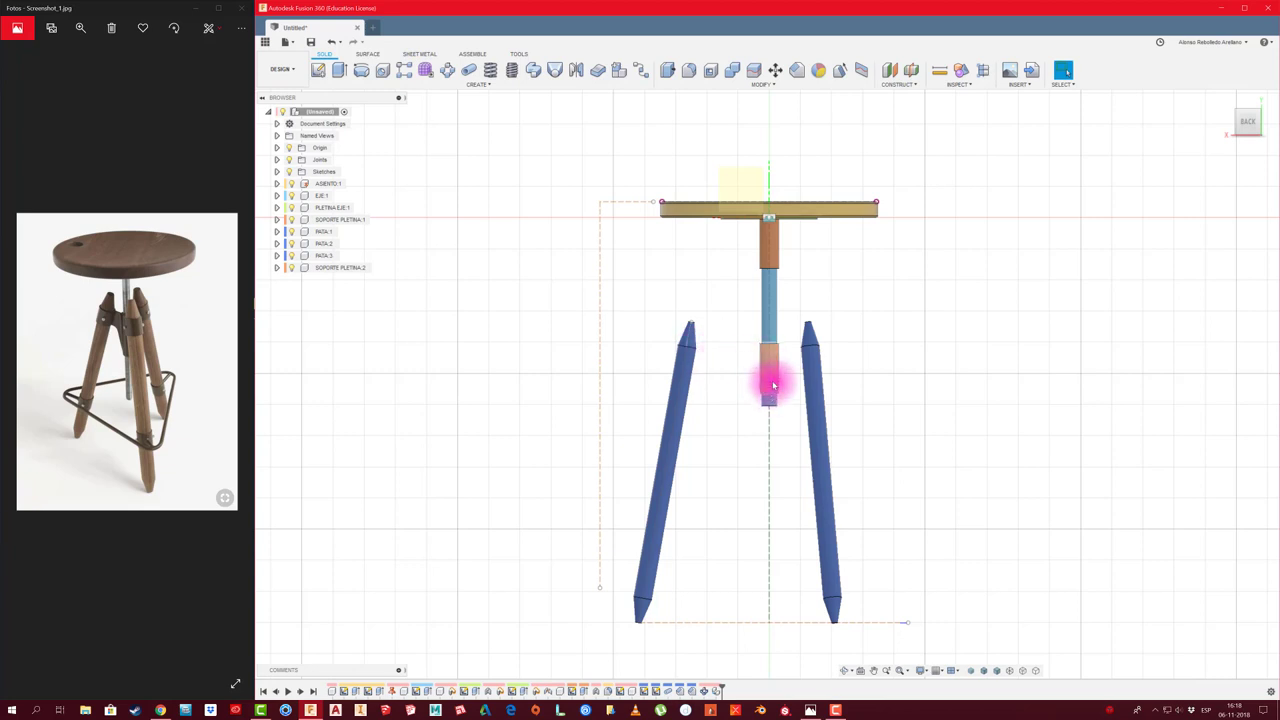
pyautogui.keyDown('shift'); pyautogui.moveTo(769, 388); pyautogui.dragTo(351, 263, button='middle'); pyautogui.keyUp('shift')
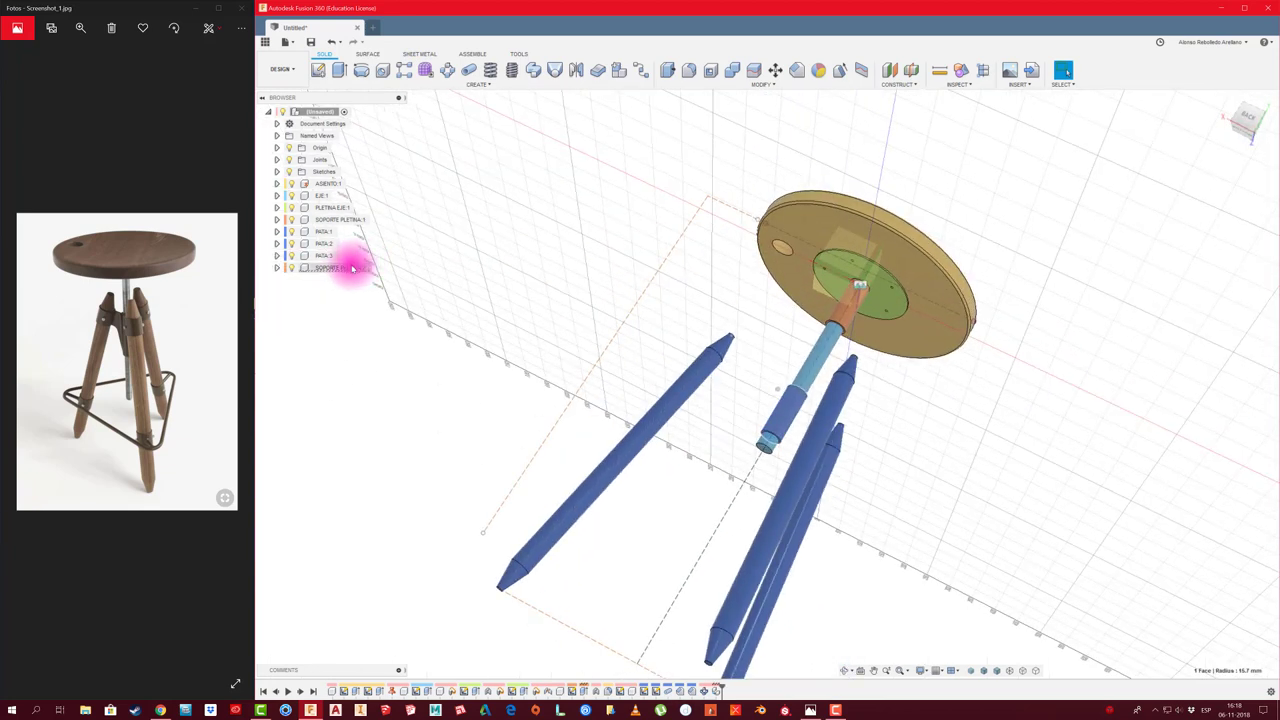
# Move SOPORTE PLETINA 2 a further 85 mm down the shaft
pyautogui.click(350, 268)
pyautogui.rightClick(350, 268)
pyautogui.click(366, 294)
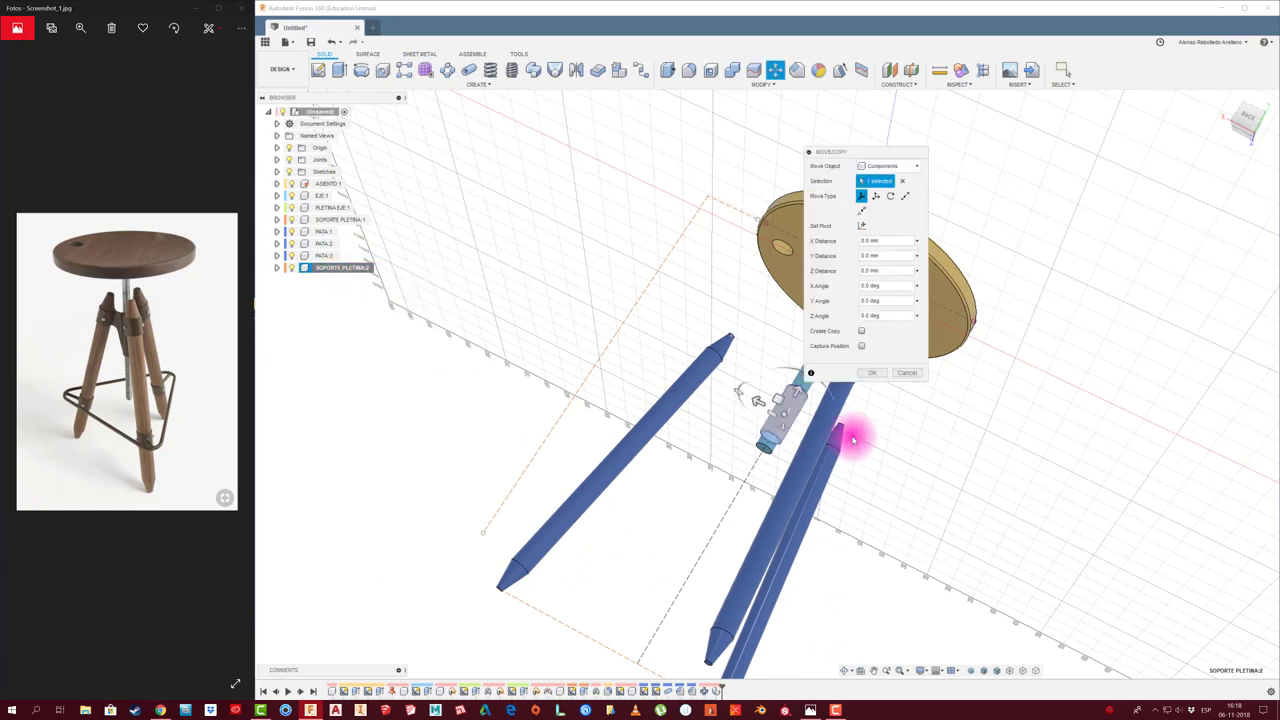
pyautogui.moveTo(757, 401); pyautogui.dragTo(776, 428)
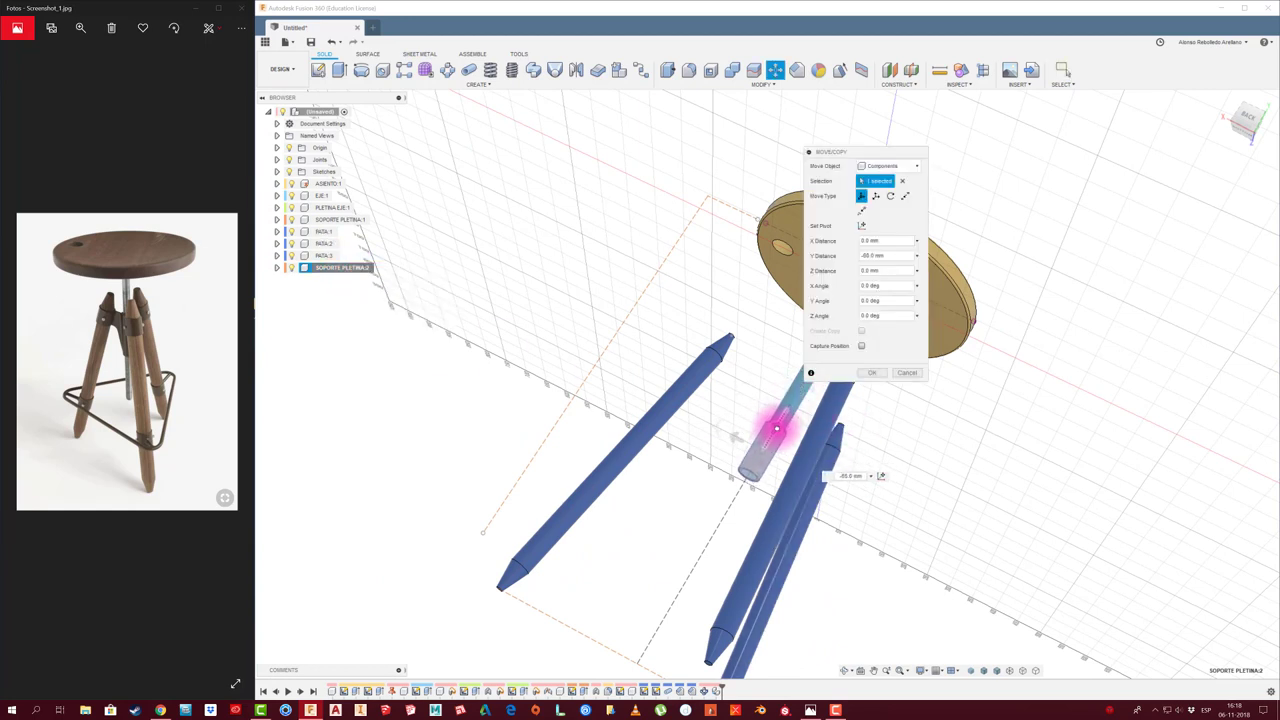
pyautogui.click(872, 372)
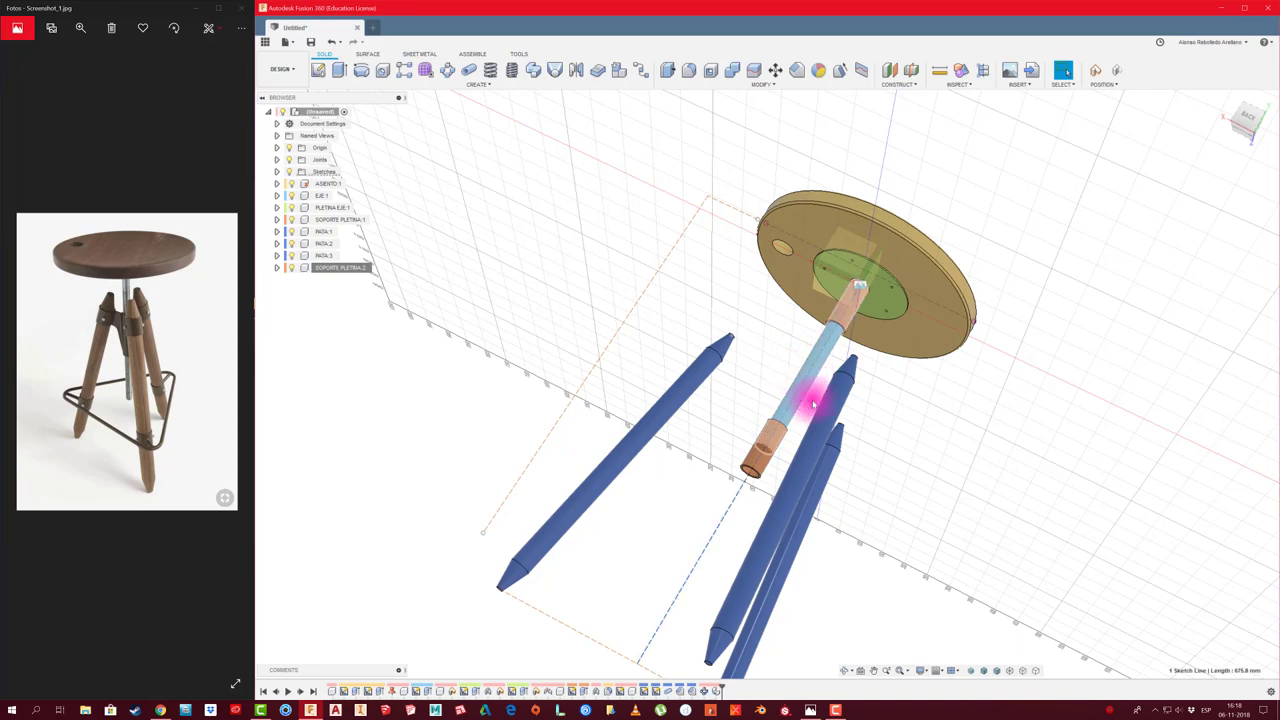
pyautogui.click(785, 443)
pyautogui.keyDown('shift'); pyautogui.moveTo(785, 443); pyautogui.dragTo(800, 425, button='middle'); pyautogui.keyUp('shift')
# Press-pull the EJE:1 shaft's bottom face 450 mm downward past the lower support
pyautogui.click(325, 194)
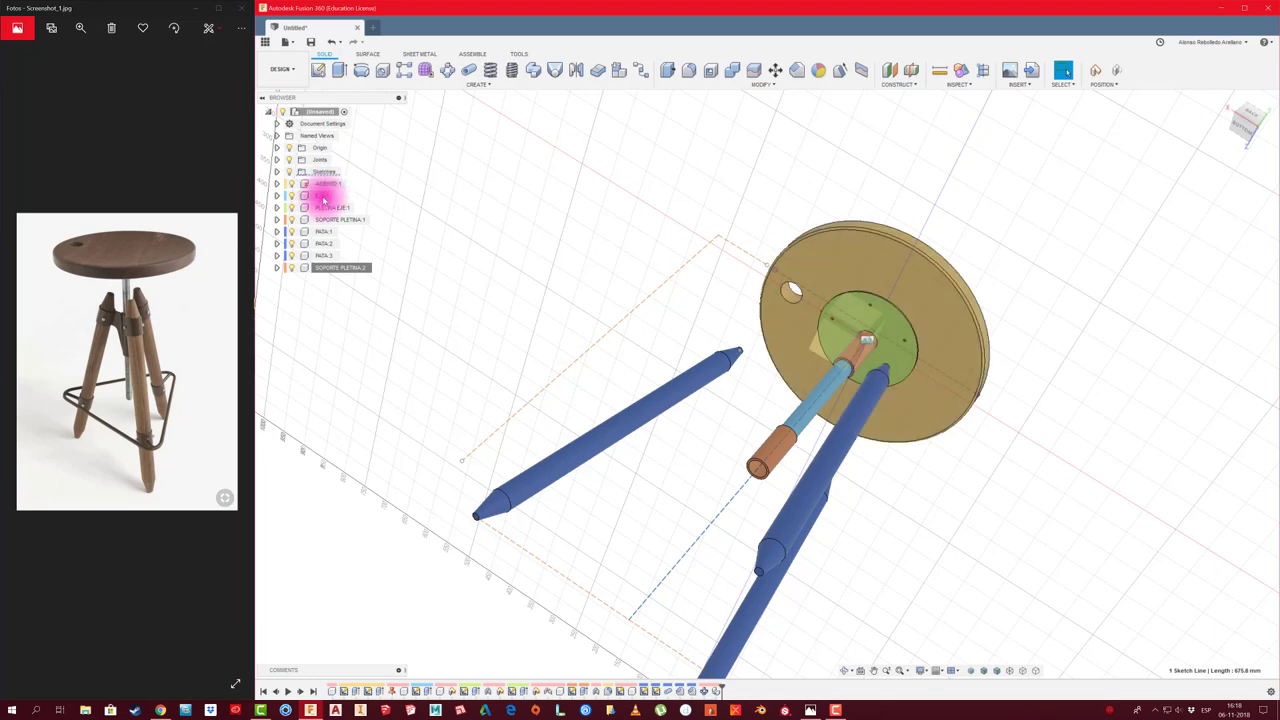
pyautogui.click(672, 72)
pyautogui.moveTo(728, 343)
pyautogui.keyDown('shift'); pyautogui.mouseDown(button='middle')
pyautogui.moveTo(785, 478)
pyautogui.moveTo(722, 518)
pyautogui.mouseUp(button='middle'); pyautogui.keyUp('shift')
pyautogui.click(790, 474)
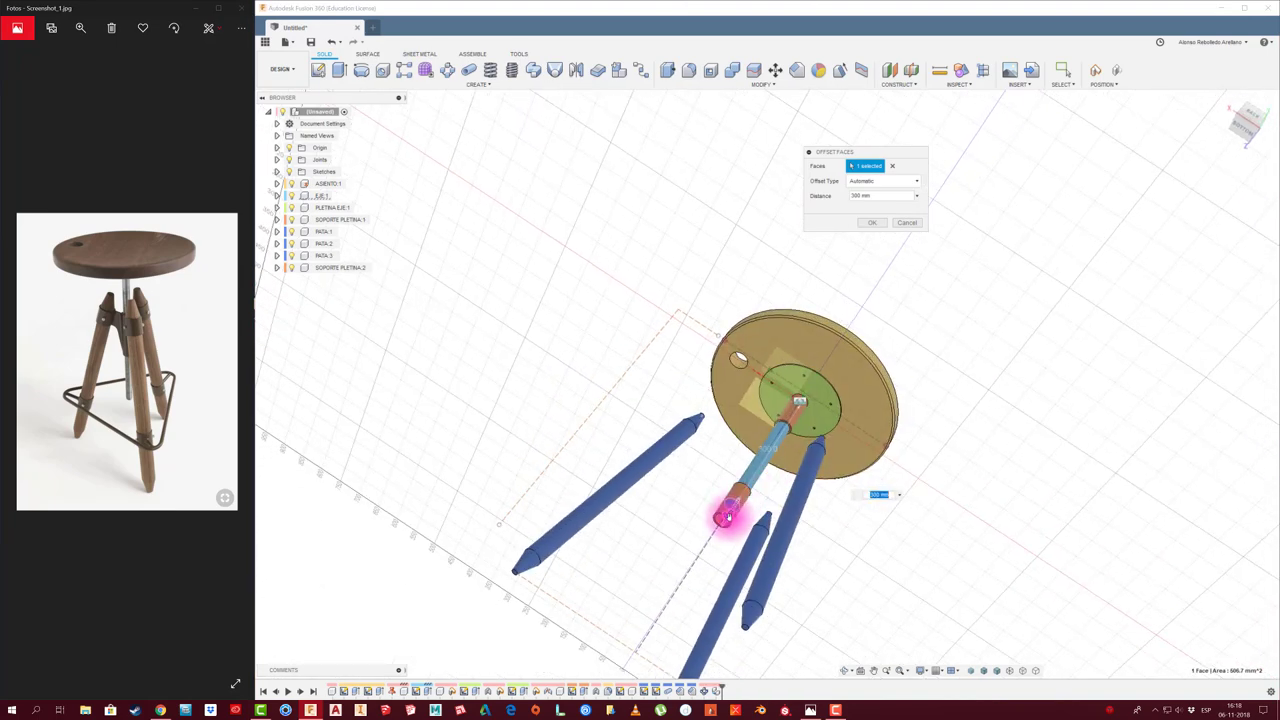
pyautogui.moveTo(722, 518); pyautogui.dragTo(696, 550)
pyautogui.keyDown('shift'); pyautogui.moveTo(696, 550); pyautogui.dragTo(869, 225, button='middle'); pyautogui.keyUp('shift')
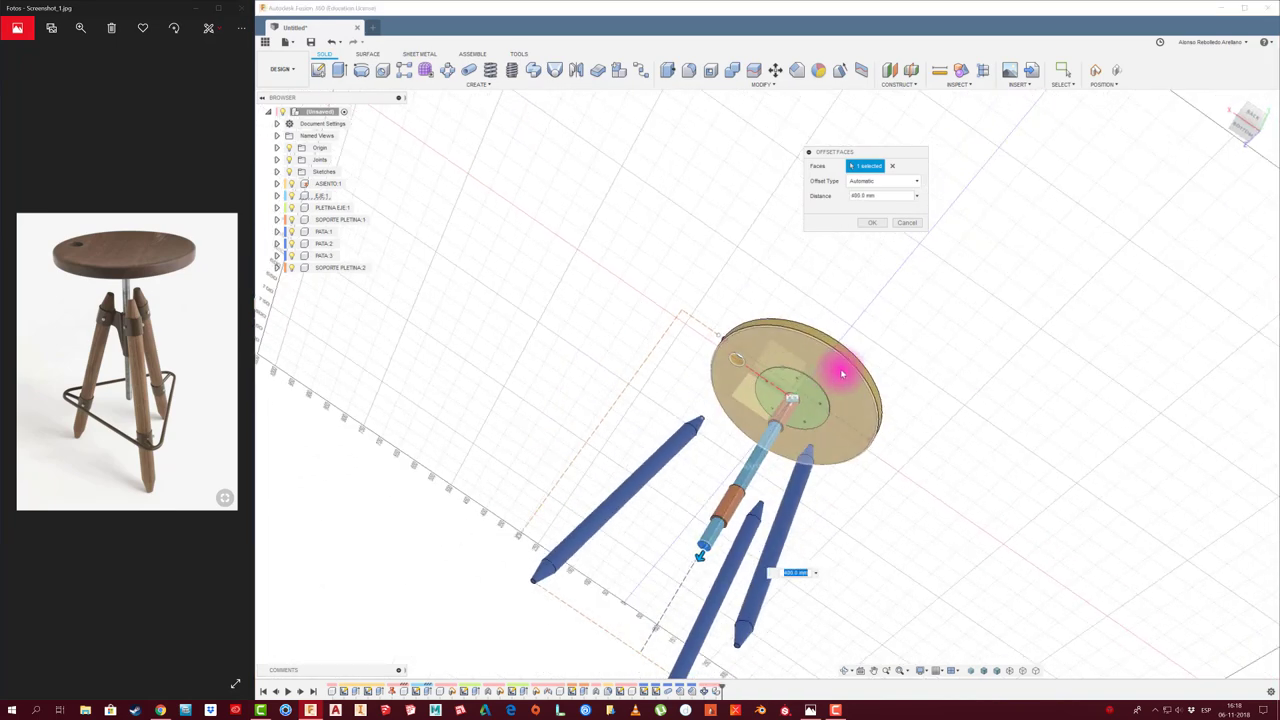
pyautogui.click(869, 225)
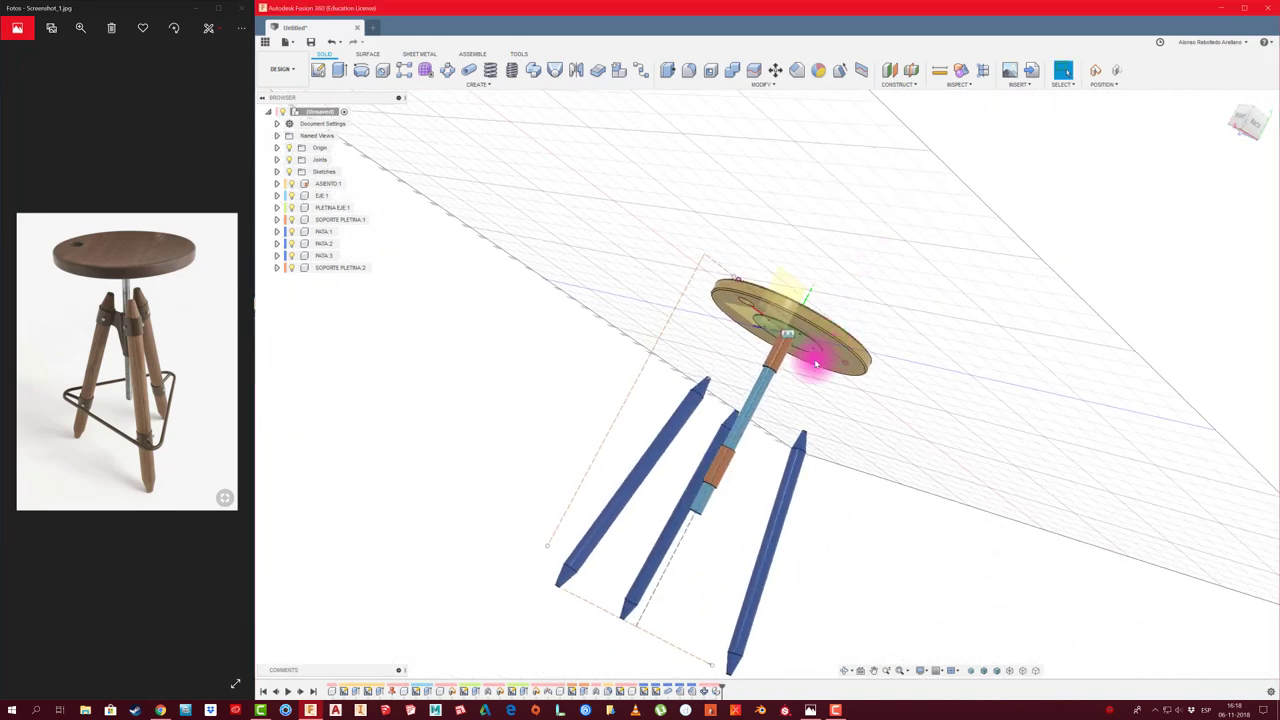
pyautogui.keyDown('shift'); pyautogui.moveTo(814, 357); pyautogui.dragTo(100, 345, button='middle'); pyautogui.keyUp('shift')
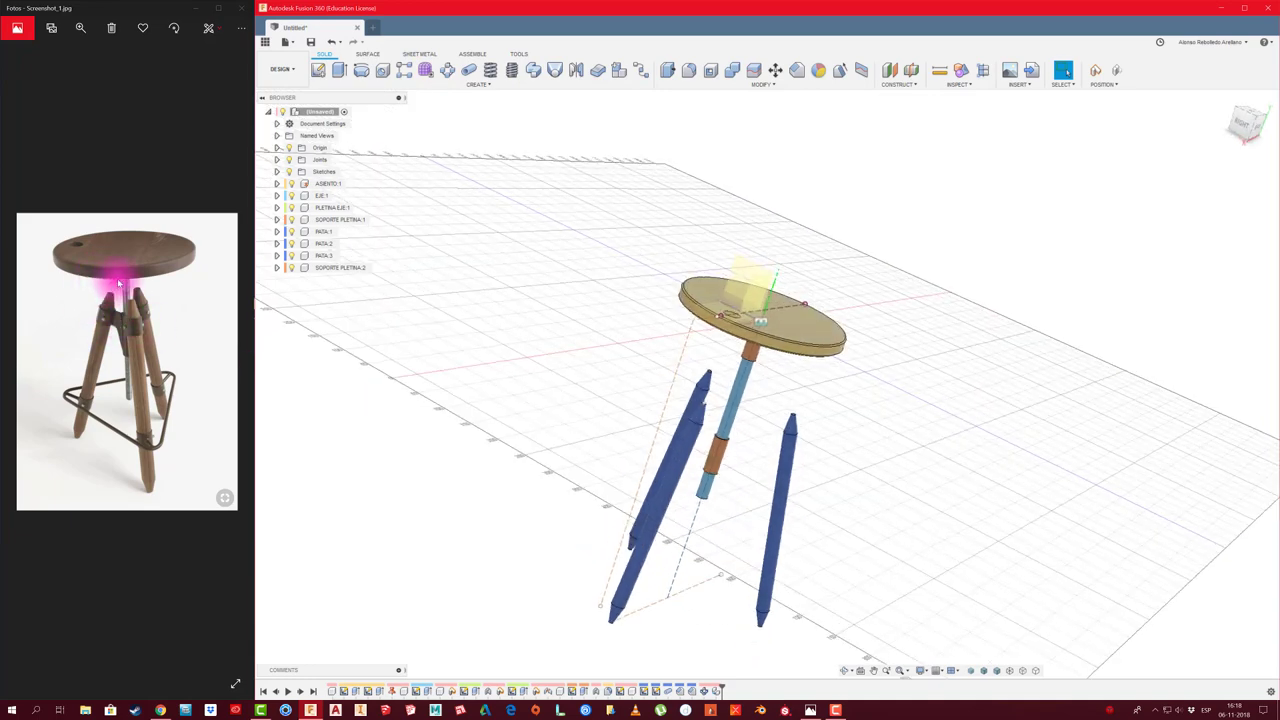
# Return to a front view and expand the PATA:1 leg's contents in the browser
pyautogui.moveTo(117, 283)
pyautogui.keyDown('shift'); pyautogui.mouseDown(button='middle')
pyautogui.moveTo(651, 366)
pyautogui.moveTo(903, 383)
pyautogui.moveTo(1257, 143)
pyautogui.mouseUp(button='middle'); pyautogui.keyUp('shift')
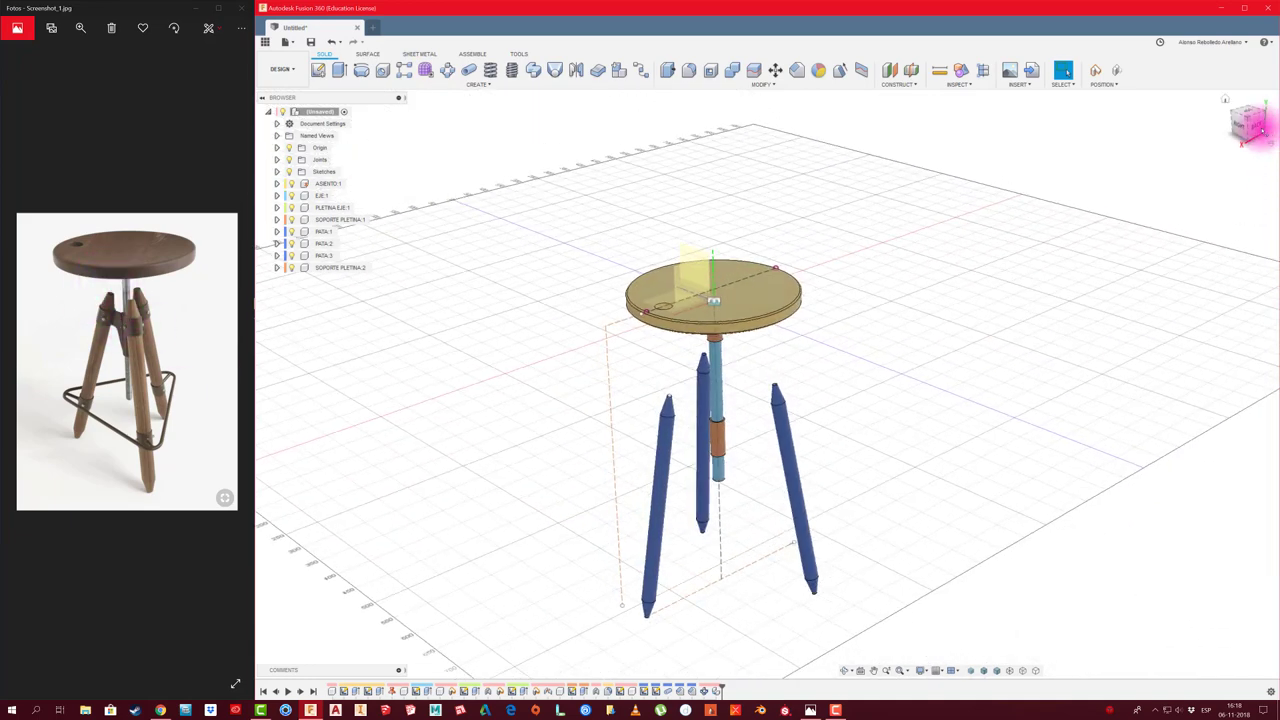
pyautogui.click(1252, 126)
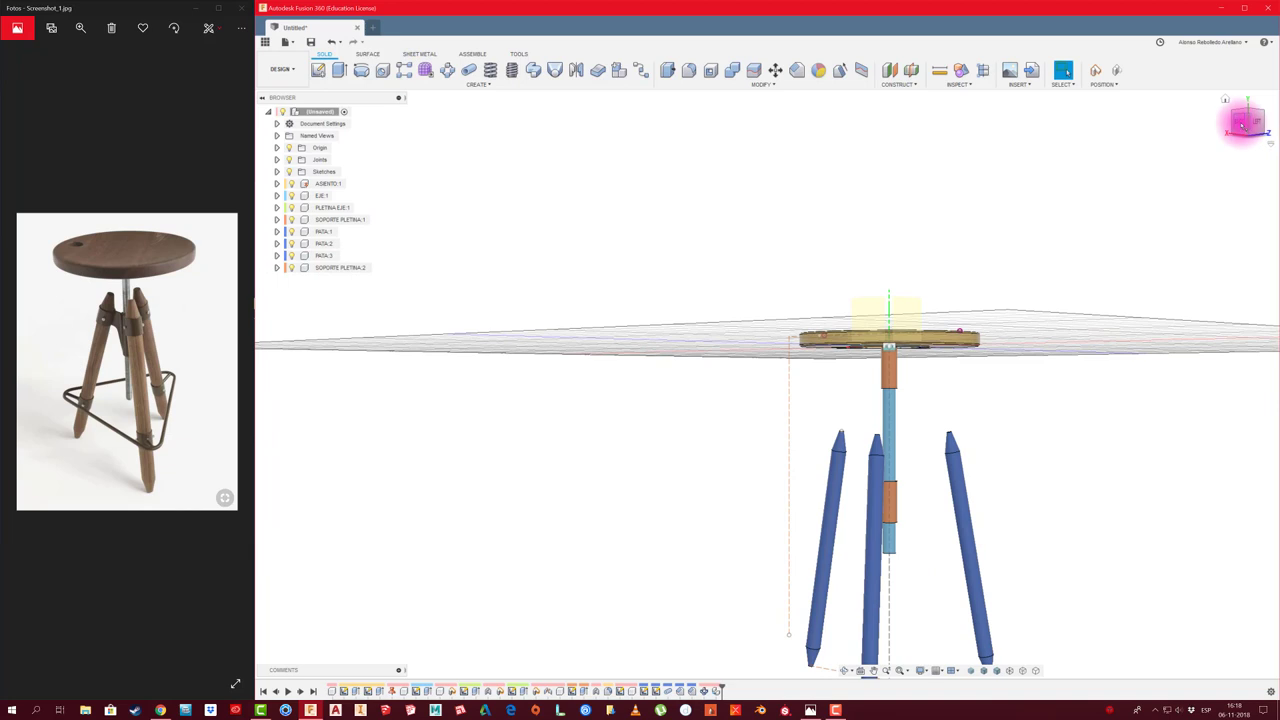
pyautogui.scroll(2, 871, 377)
pyautogui.scroll(2, 840, 372)
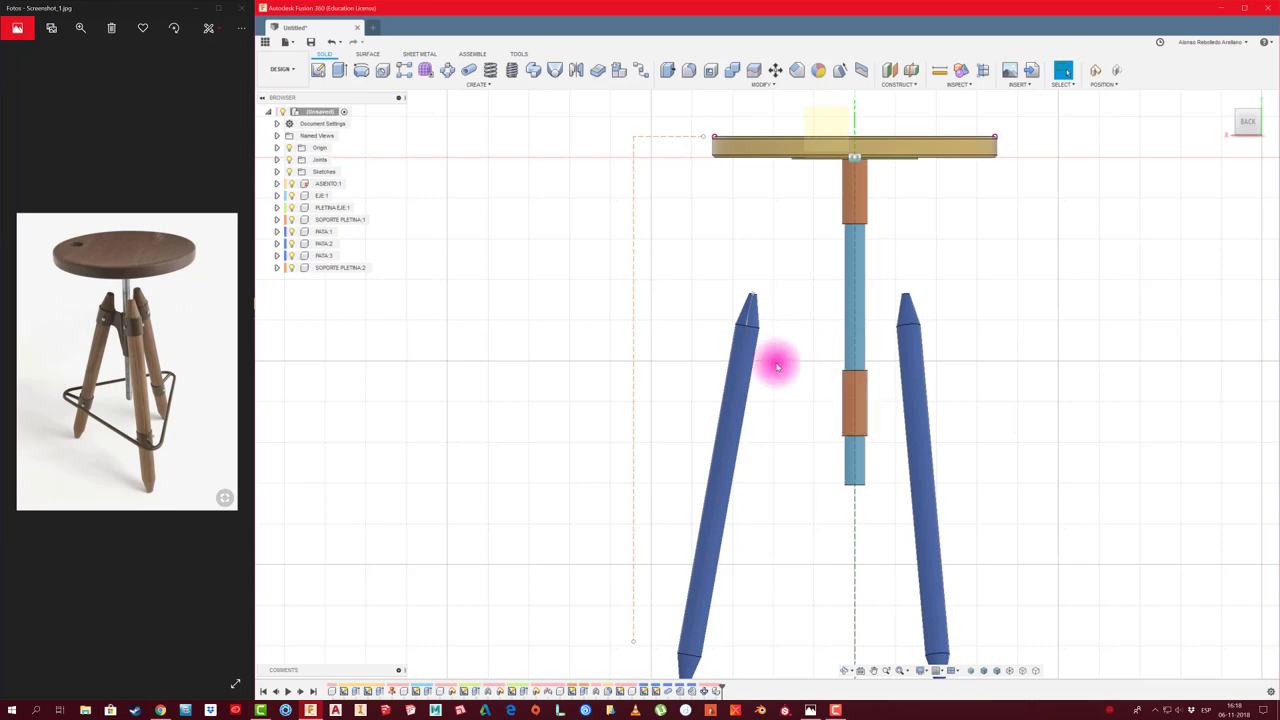
pyautogui.moveTo(776, 368)
pyautogui.keyDown('shift'); pyautogui.mouseDown(button='middle')
pyautogui.moveTo(900, 372)
pyautogui.moveTo(831, 360)
pyautogui.mouseUp(button='middle'); pyautogui.keyUp('shift')
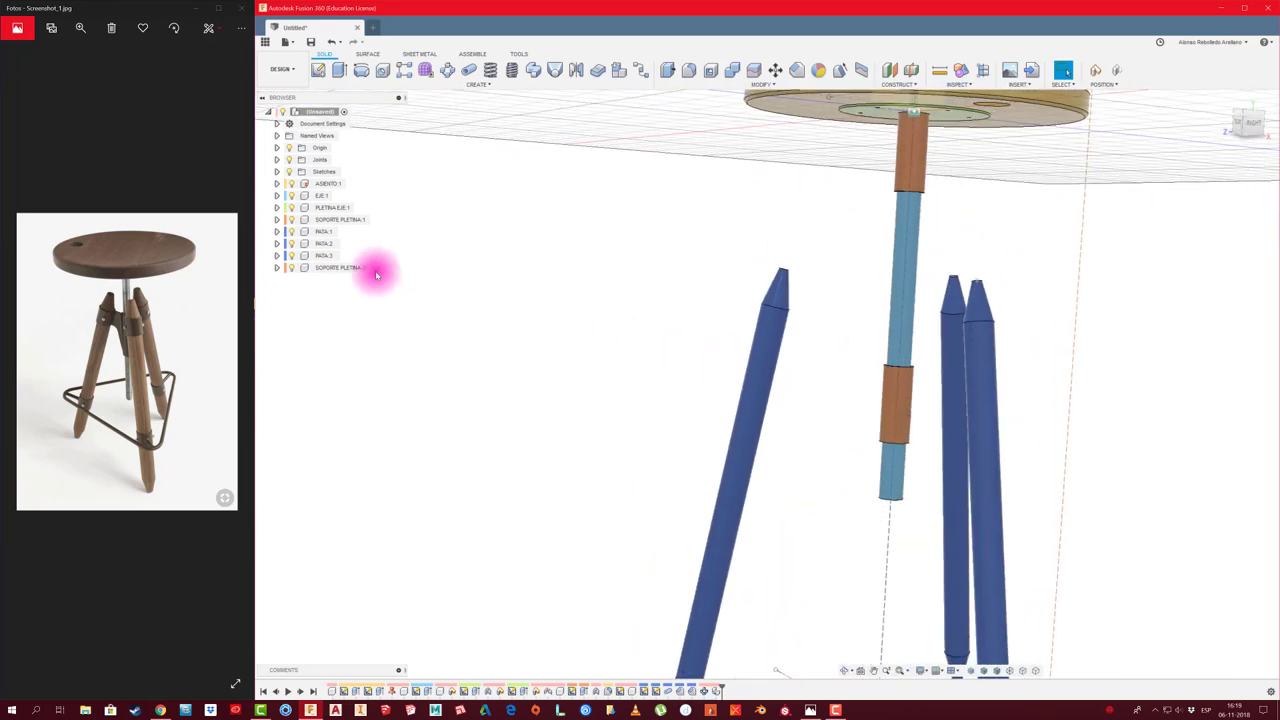
pyautogui.click(323, 232)
pyautogui.keyDown('shift'); pyautogui.moveTo(929, 351); pyautogui.dragTo(923, 389, button='middle'); pyautogui.keyUp('shift')
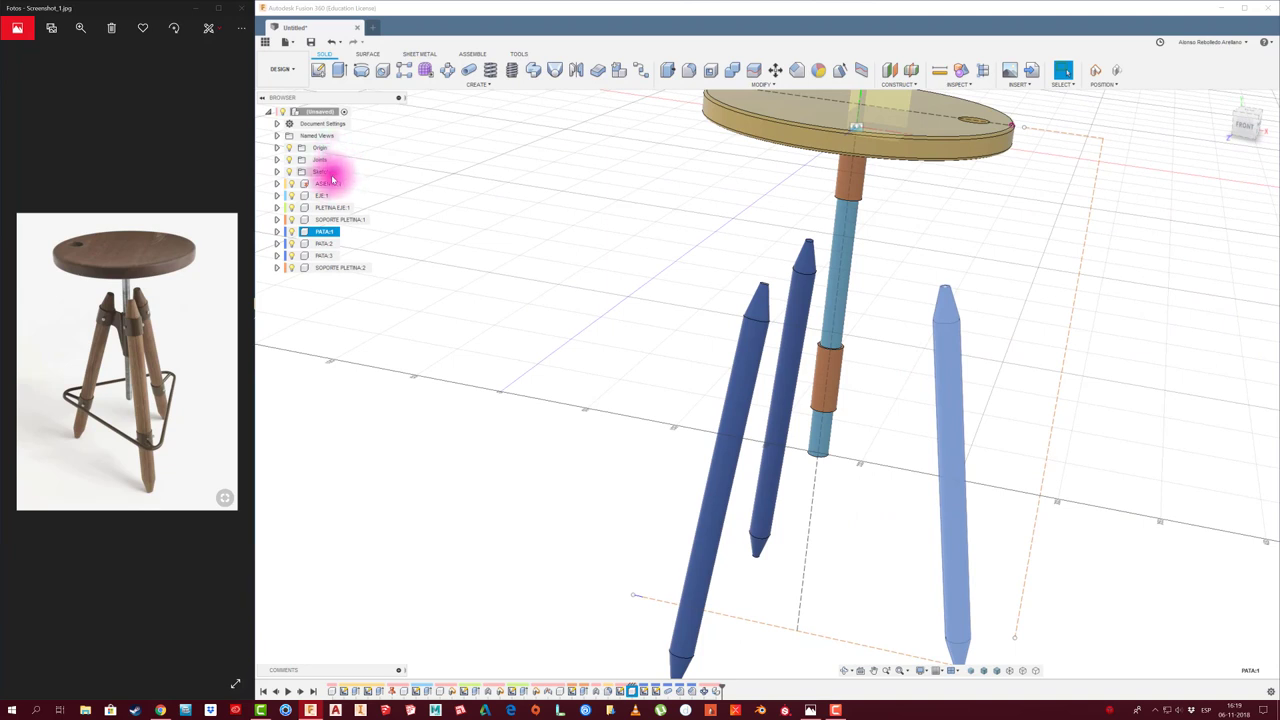
pyautogui.click(277, 231)
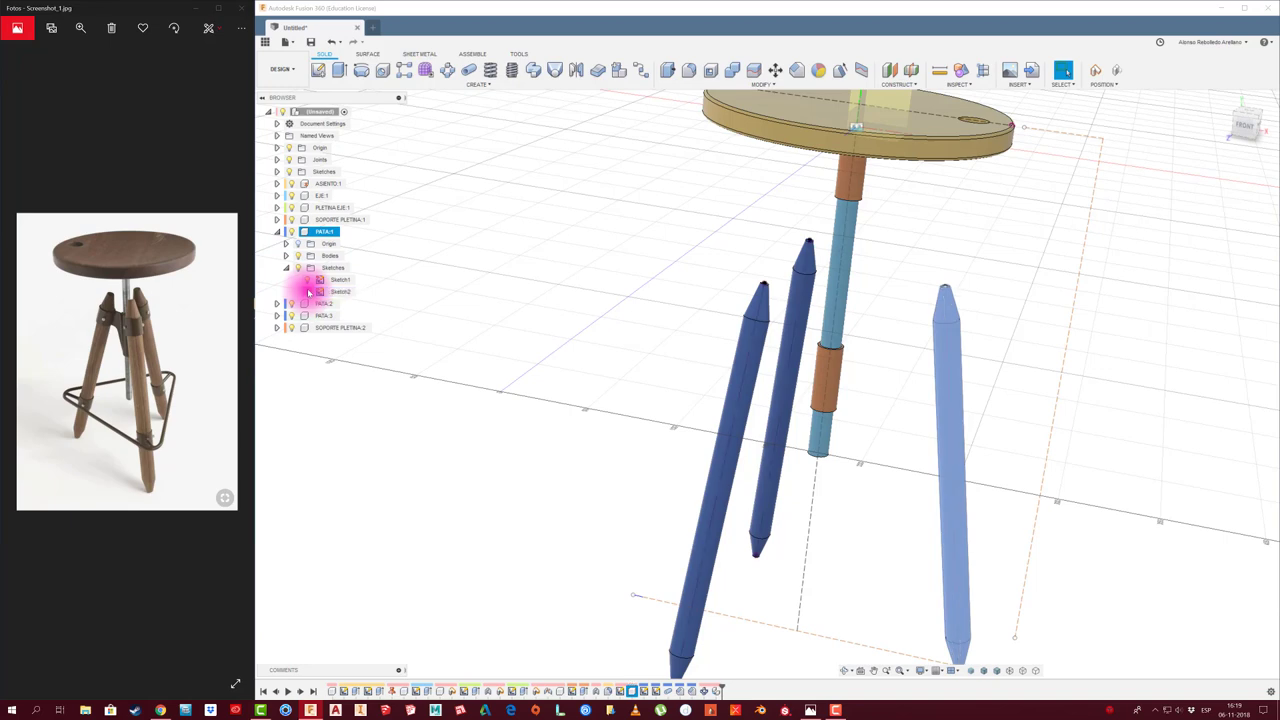
# Collapse PATA:1 and rename the sleeve supports to SOPORTE:1 and SOPORTE:2
pyautogui.moveTo(940, 386)
pyautogui.keyDown('shift'); pyautogui.mouseDown(button='middle')
pyautogui.moveTo(923, 354)
pyautogui.moveTo(557, 343)
pyautogui.mouseUp(button='middle'); pyautogui.keyUp('shift')
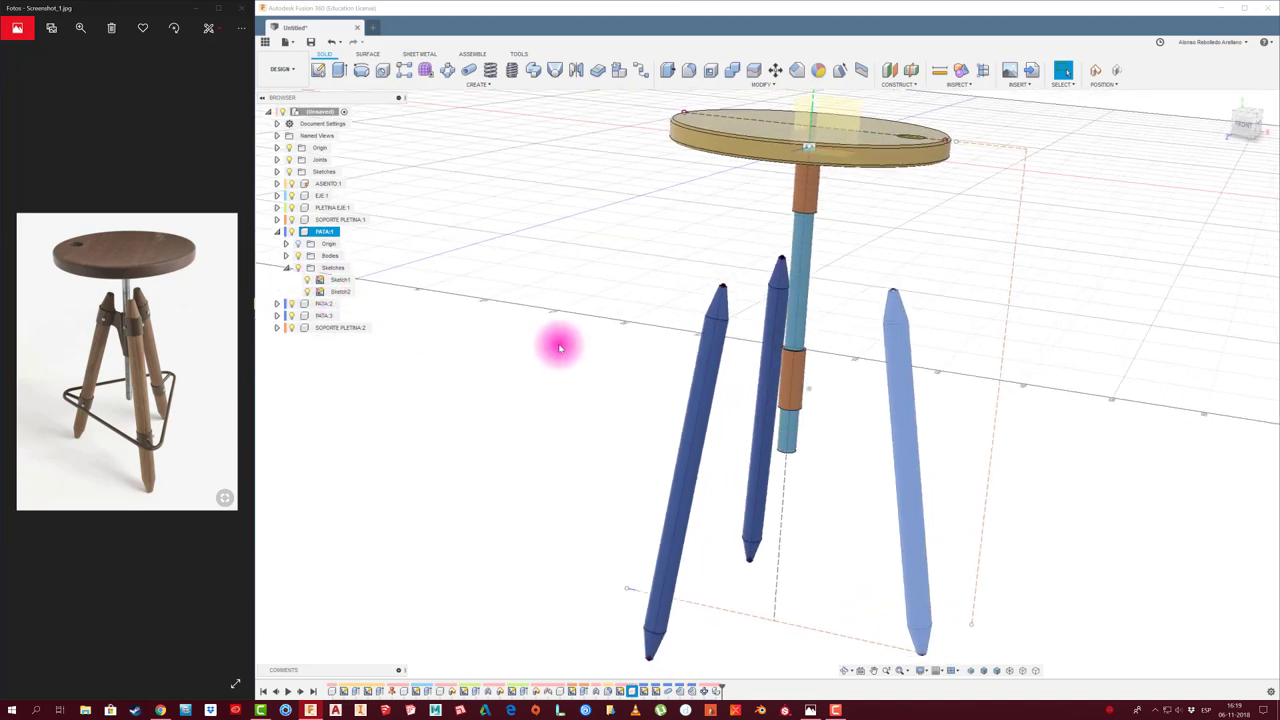
pyautogui.click(559, 347)
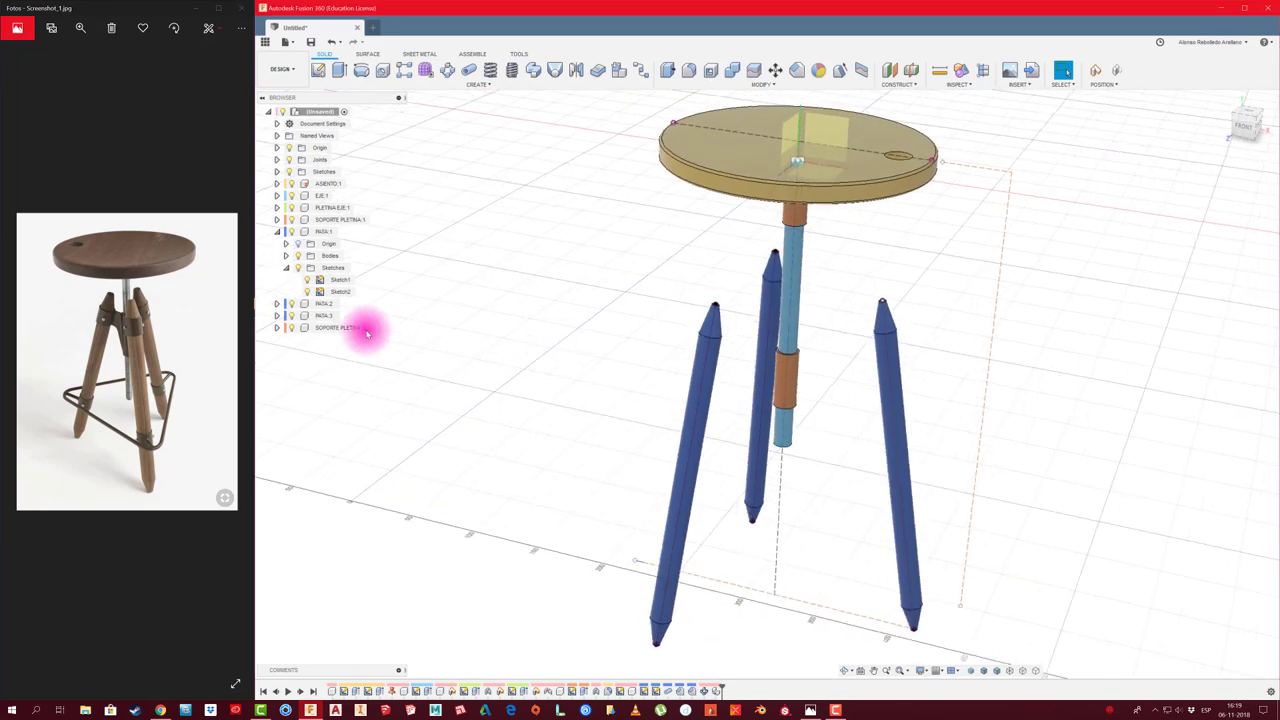
pyautogui.click(335, 329)
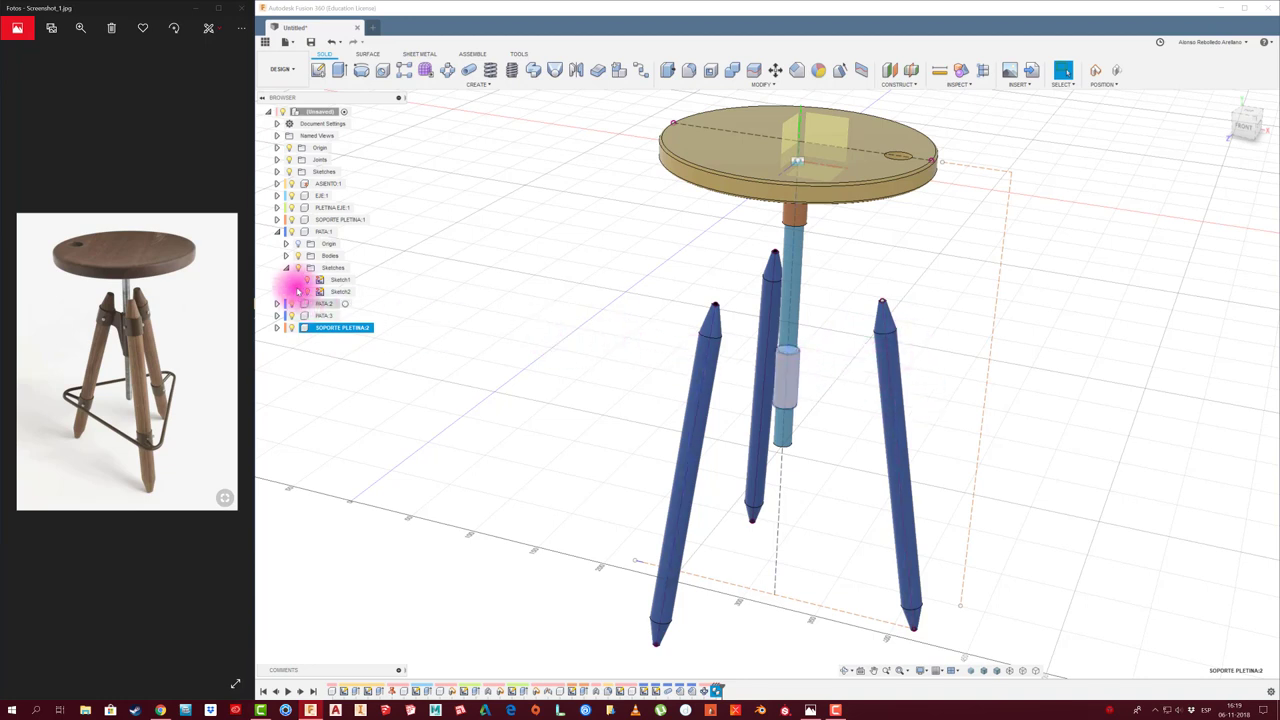
pyautogui.click(278, 231)
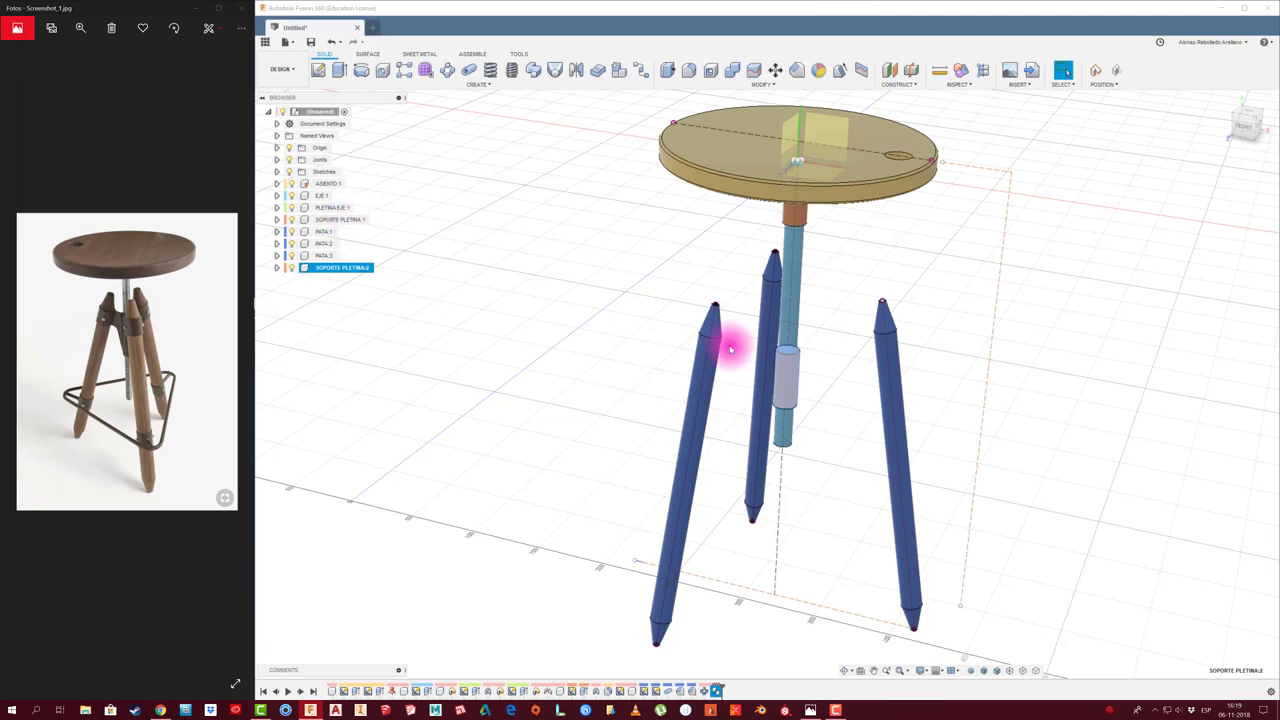
pyautogui.click(360, 219)
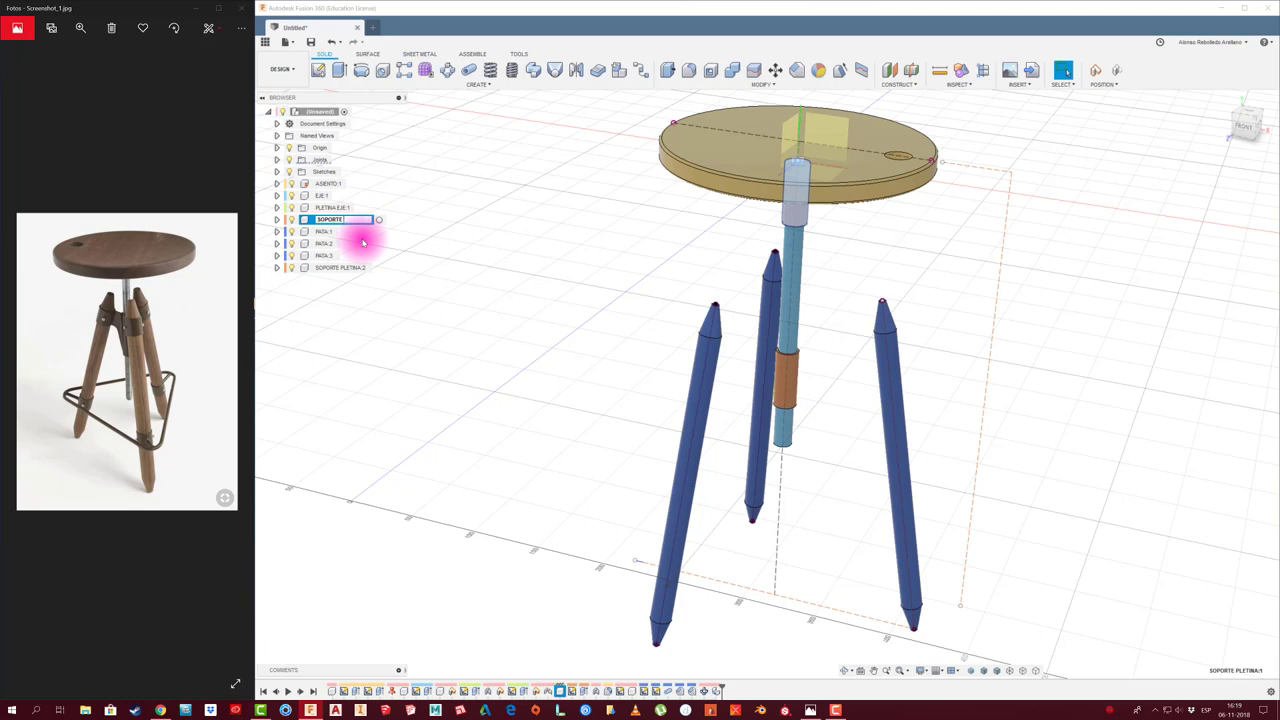
pyautogui.click(409, 330)
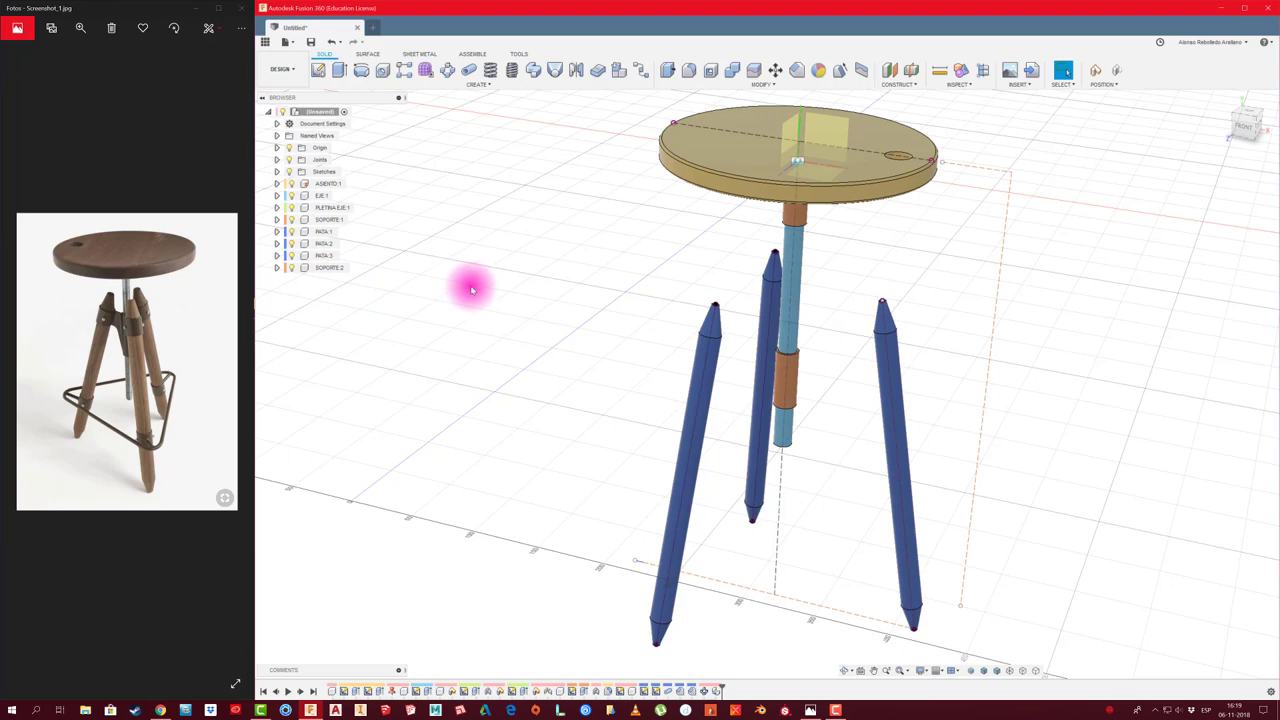
# Paste a copy of SOPORTE:2 and move it beside the right-hand leg
pyautogui.moveTo(472, 289)
pyautogui.keyDown('shift'); pyautogui.mouseDown(button='middle')
pyautogui.moveTo(714, 286)
pyautogui.moveTo(760, 337)
pyautogui.moveTo(729, 357)
pyautogui.mouseUp(button='middle'); pyautogui.keyUp('shift')
pyautogui.click(326, 268)
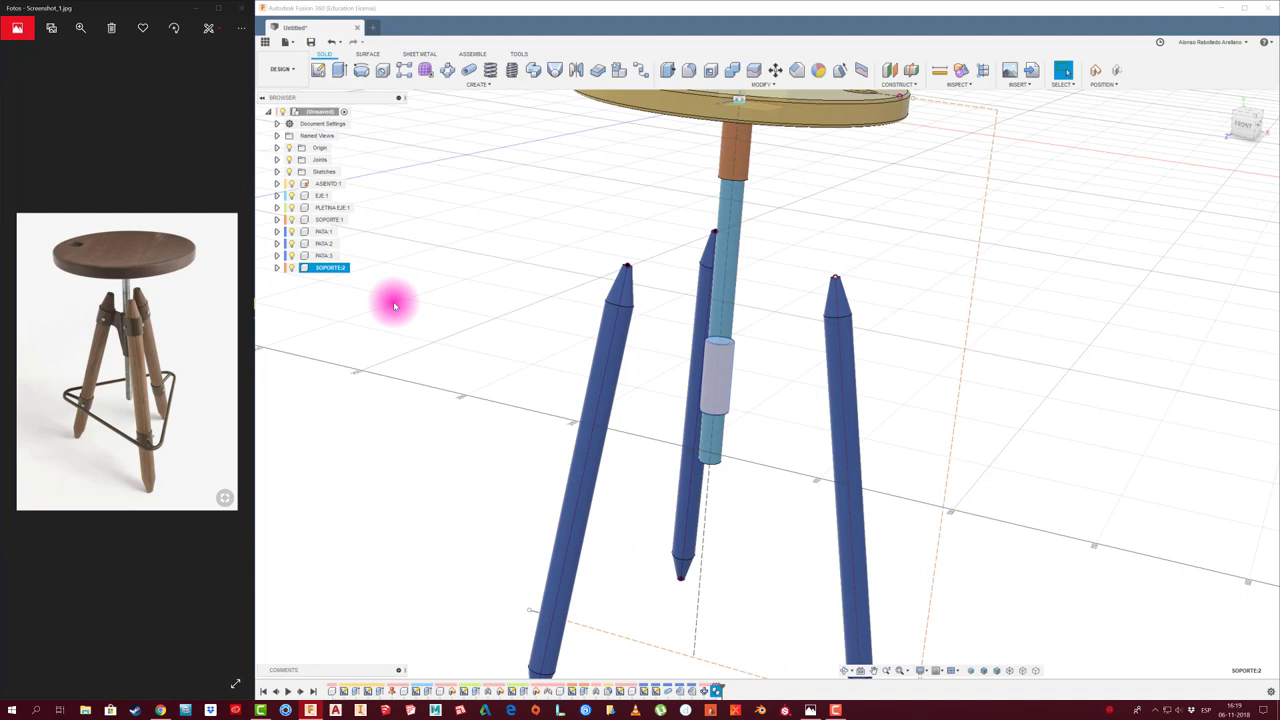
pyautogui.click(572, 320)
pyautogui.click(697, 371)
pyautogui.hotkey('ctrl', 'v')
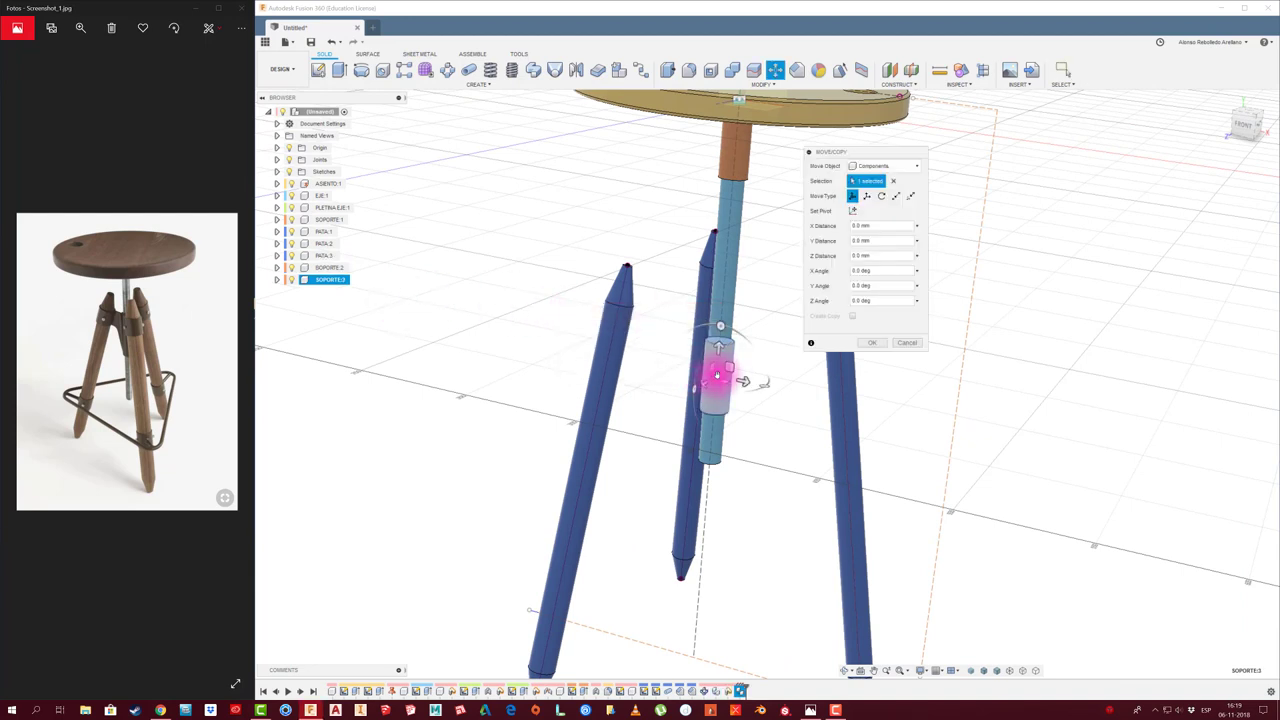
pyautogui.moveTo(714, 371); pyautogui.dragTo(887, 374)
pyautogui.press('Return')
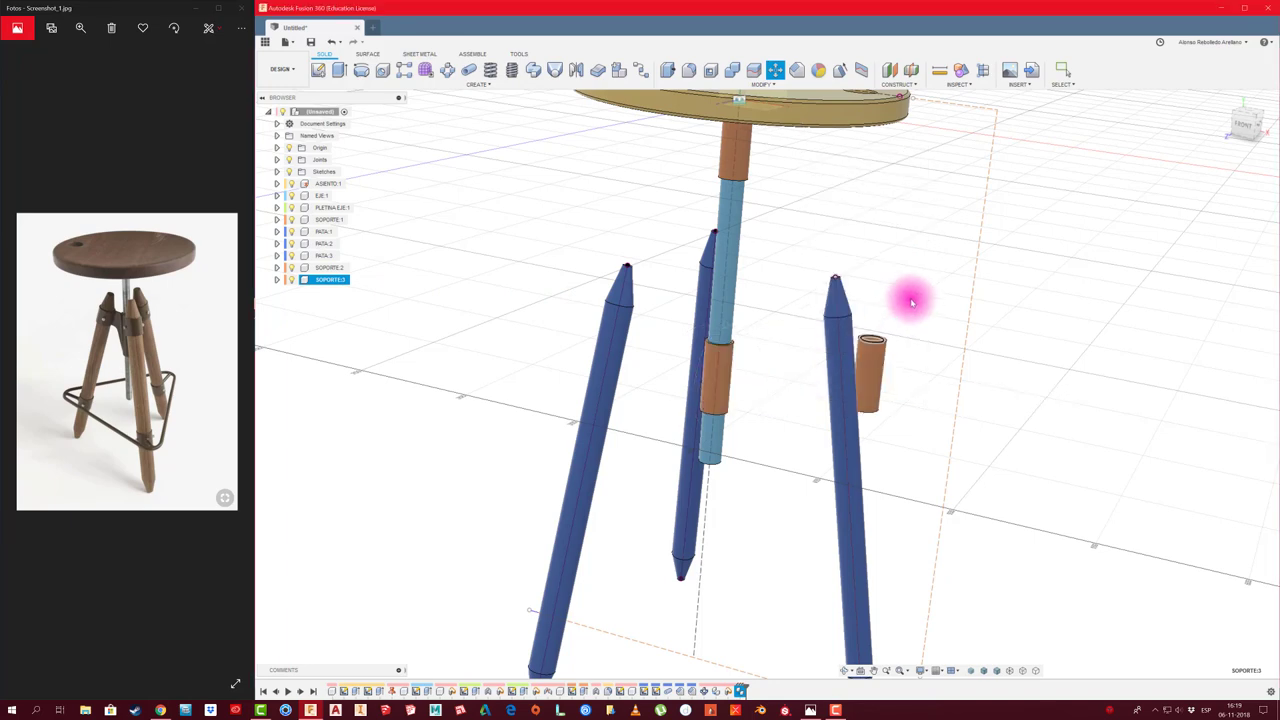
pyautogui.scroll(3, 897, 317)
pyautogui.scroll(2, 899, 320)
# Rigidly joint the new sleeve SOPORTE:3 to the right leg's cone edge
pyautogui.press('j')
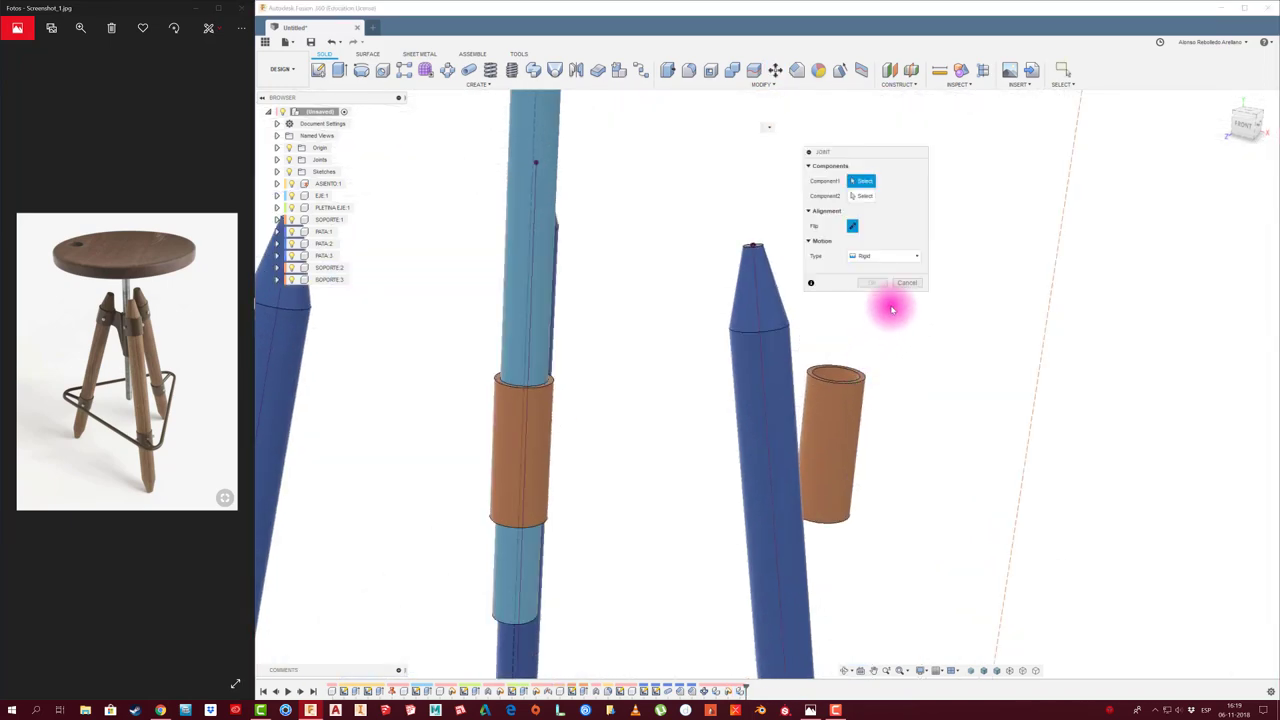
pyautogui.click(849, 365)
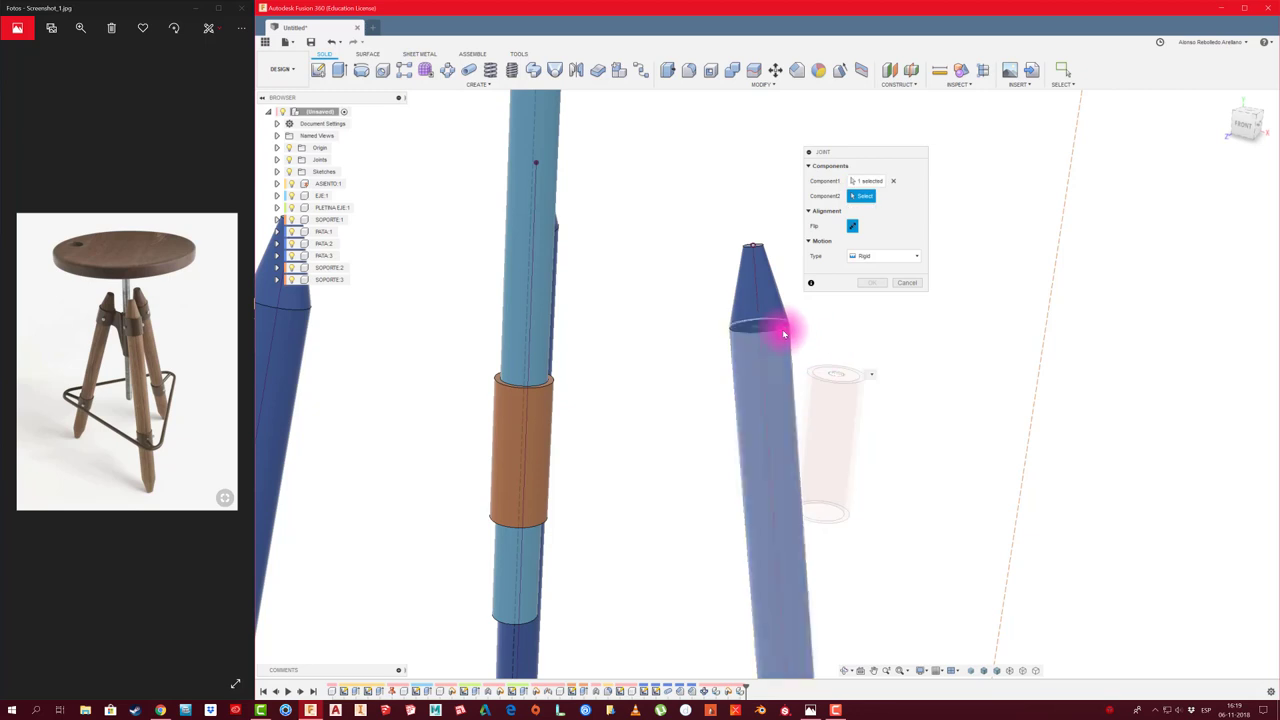
pyautogui.click(810, 344)
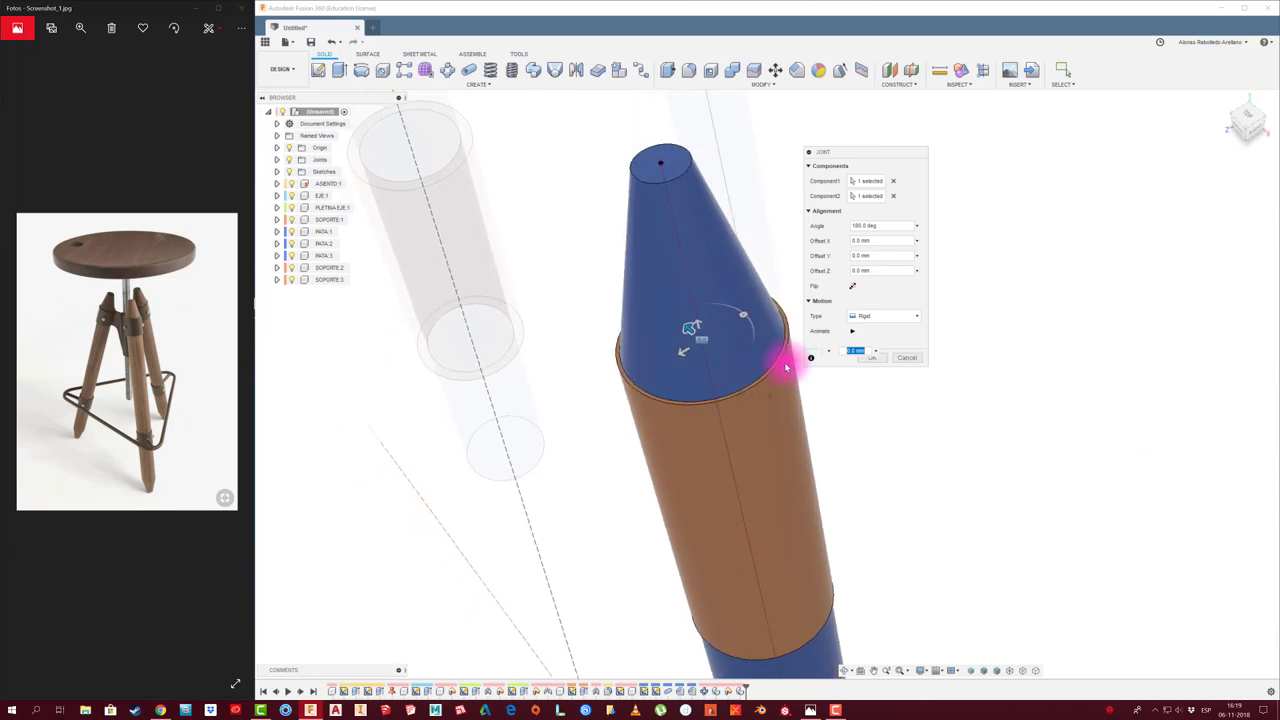
pyautogui.click(871, 360)
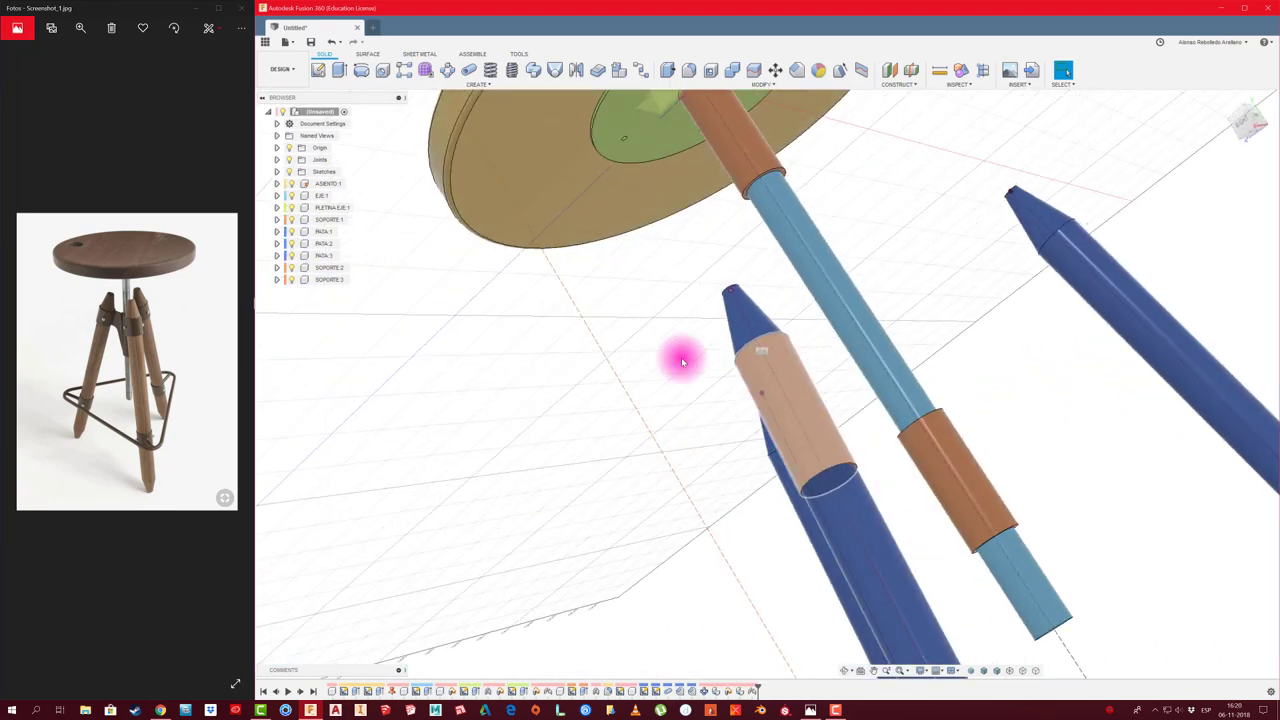
pyautogui.moveTo(682, 361)
pyautogui.keyDown('shift'); pyautogui.mouseDown(button='middle')
pyautogui.moveTo(737, 366)
pyautogui.moveTo(749, 309)
pyautogui.moveTo(724, 341)
pyautogui.moveTo(851, 357)
pyautogui.moveTo(807, 399)
pyautogui.moveTo(803, 363)
pyautogui.mouseUp(button='middle'); pyautogui.keyUp('shift')
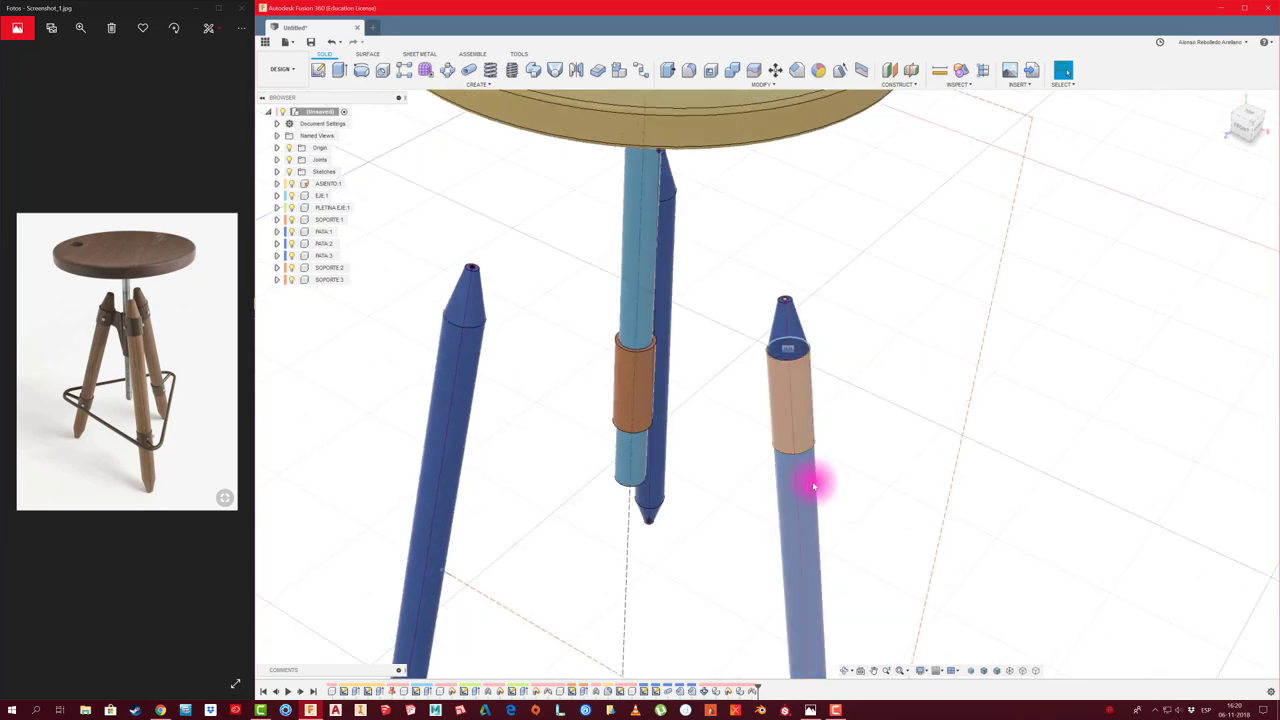
pyautogui.keyDown('shift'); pyautogui.moveTo(831, 414); pyautogui.dragTo(835, 414, button='middle'); pyautogui.keyUp('shift')
pyautogui.scroll(1, 835, 414)
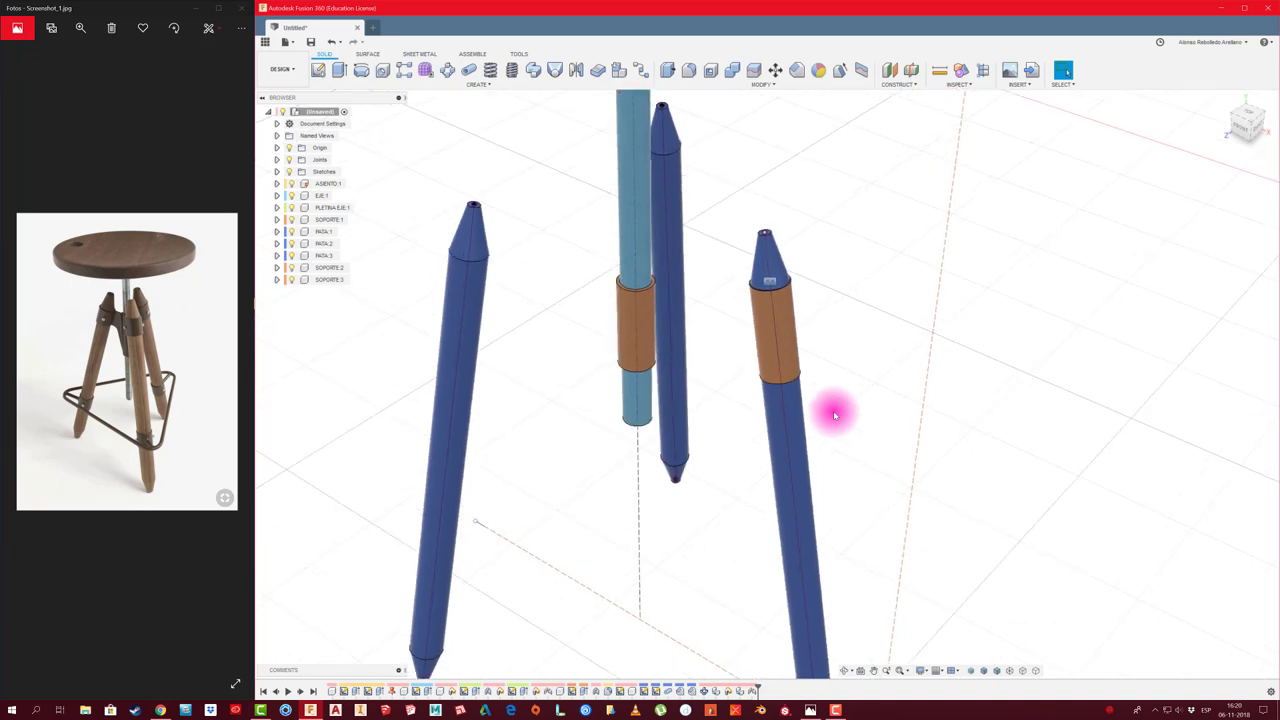
pyautogui.scroll(3, 835, 414)
pyautogui.scroll(2, 830, 400)
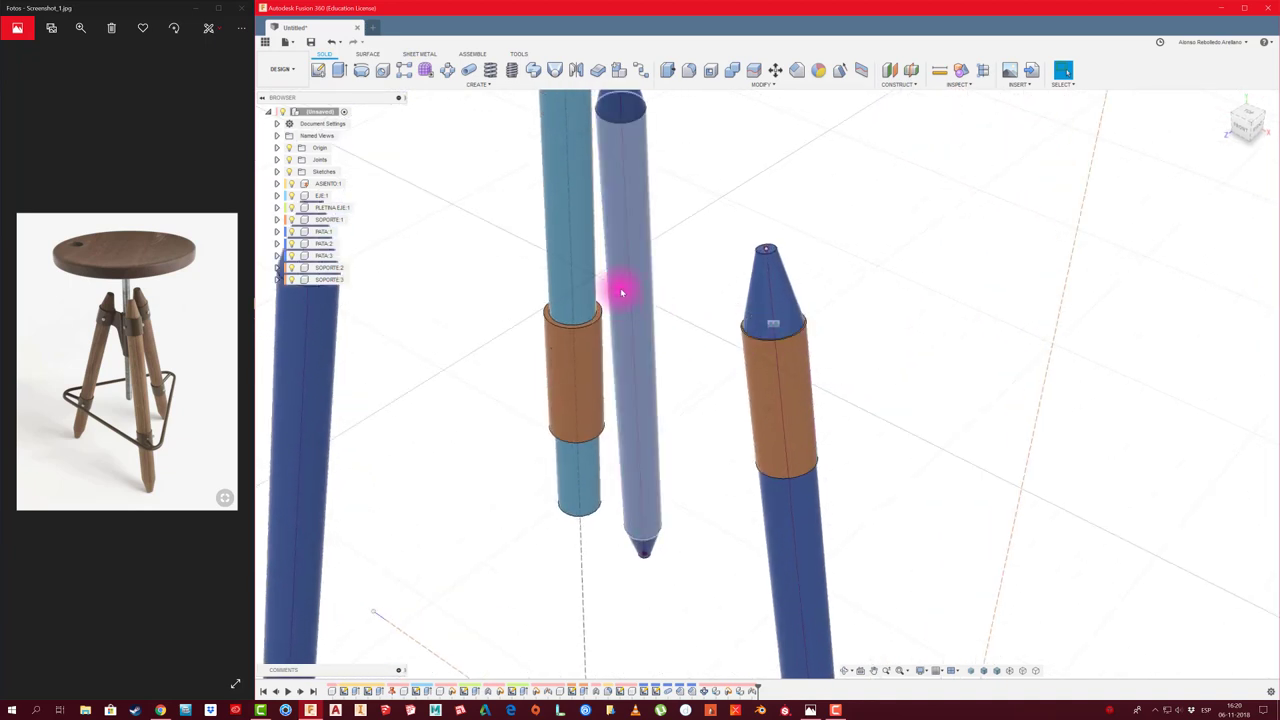
pyautogui.scroll(2, 620, 286)
pyautogui.click(940, 69)
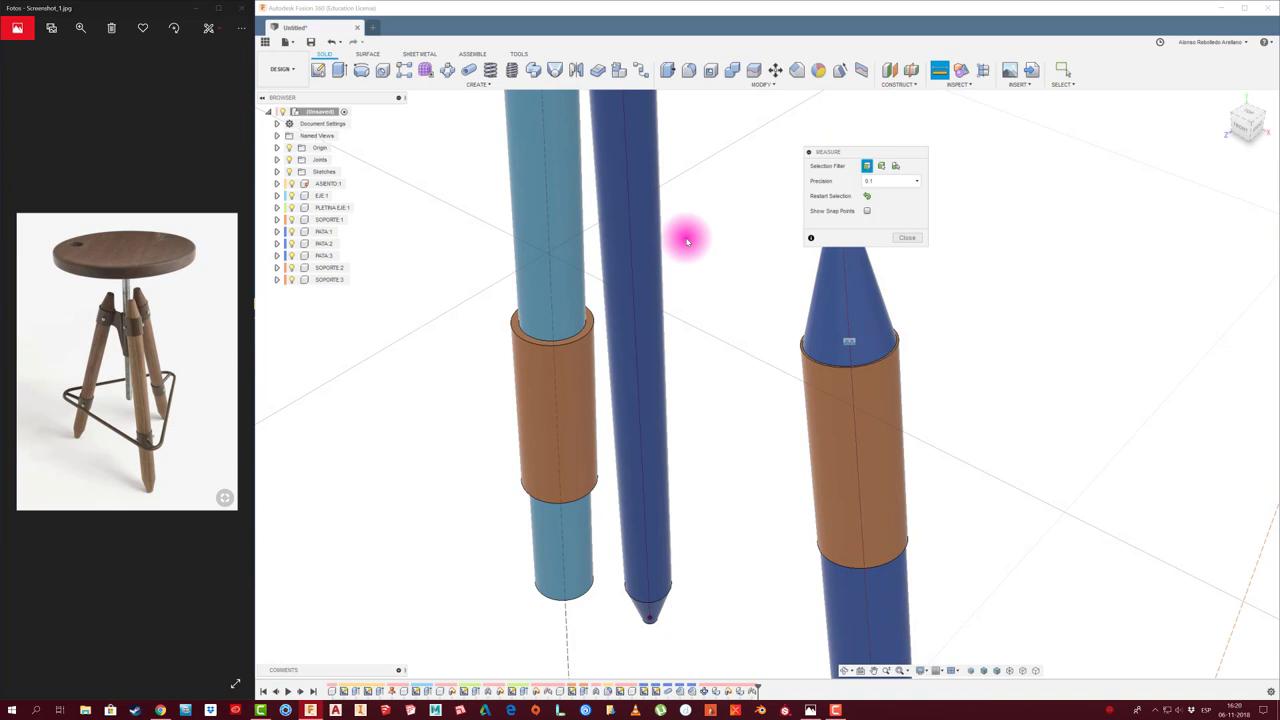
pyautogui.click(582, 333)
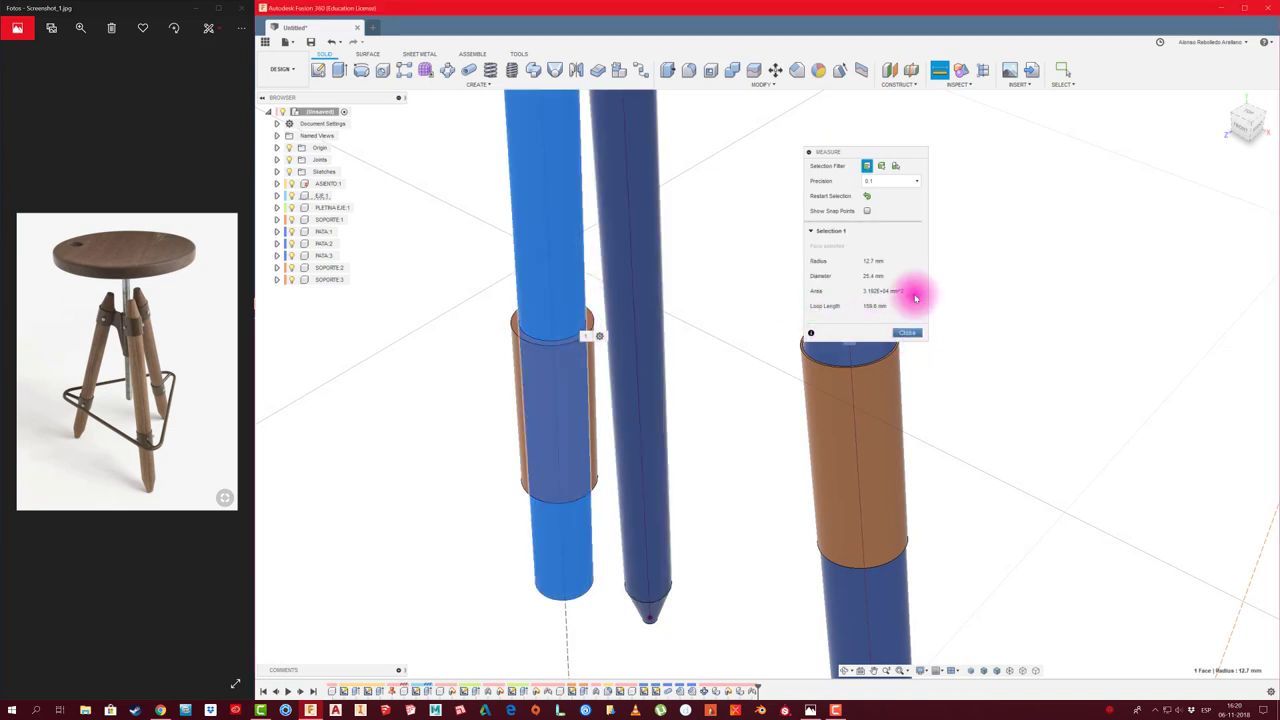
pyautogui.click(907, 332)
pyautogui.click(940, 69)
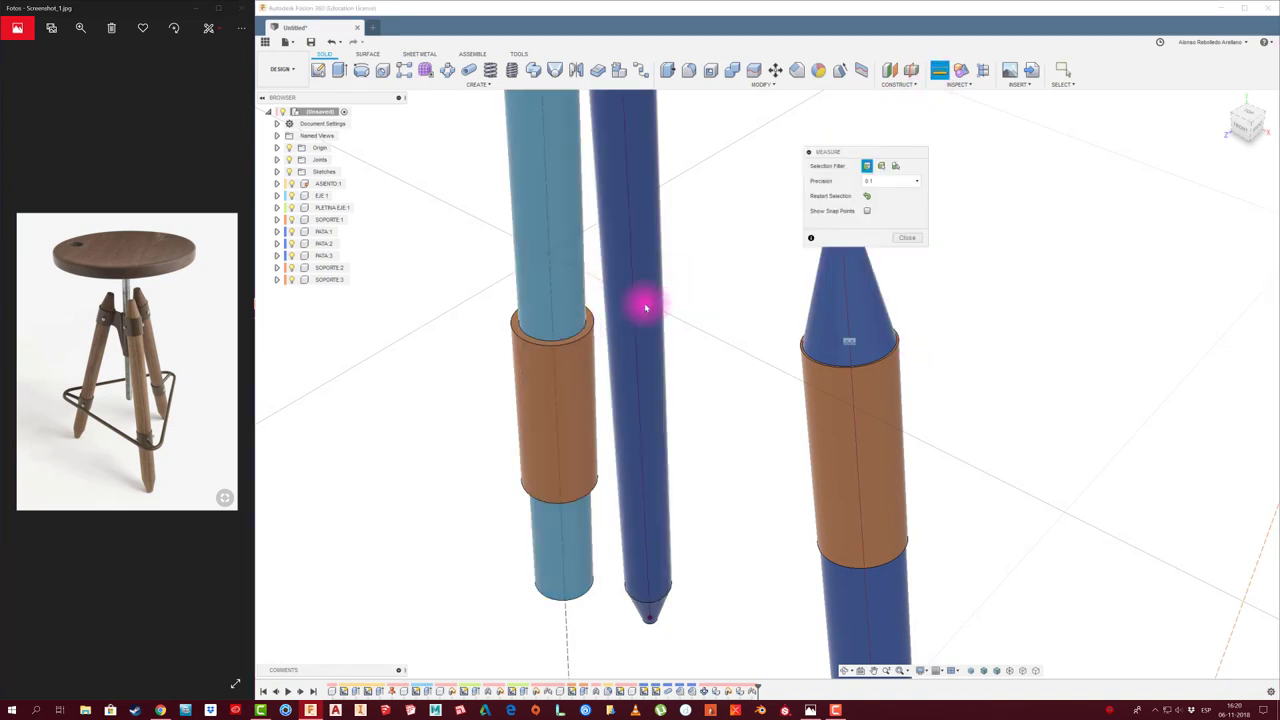
pyautogui.click(580, 323)
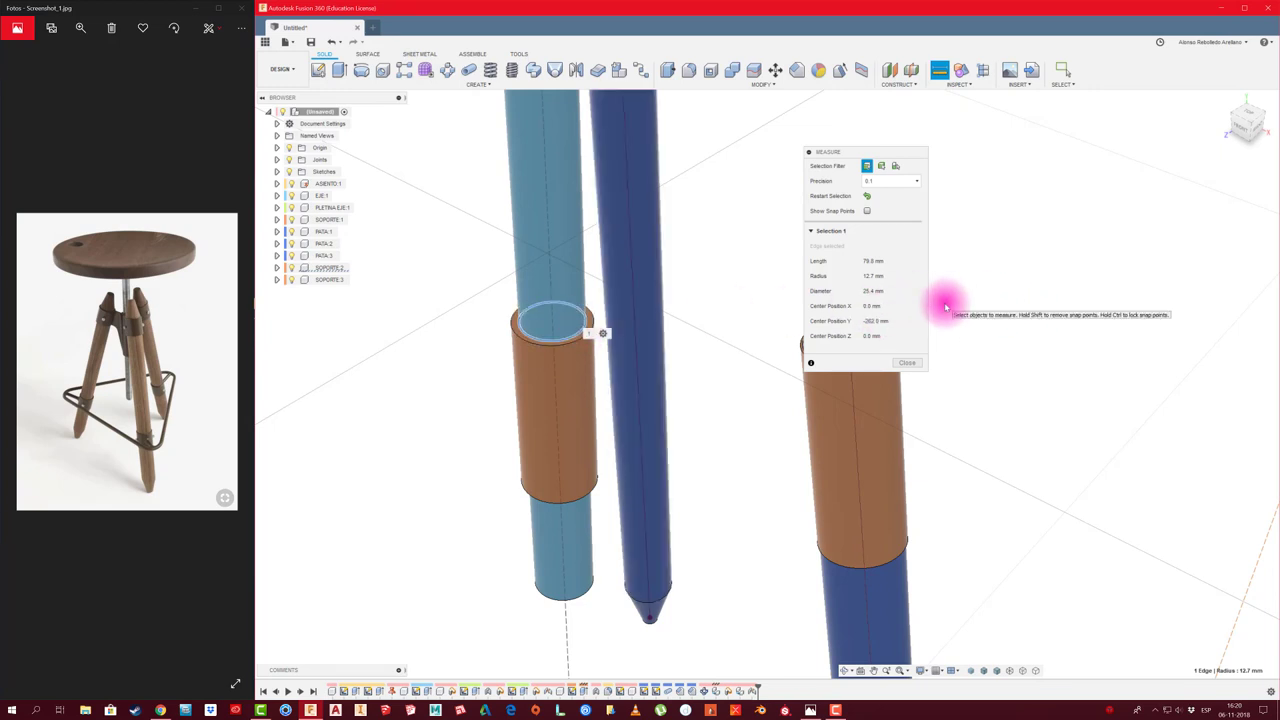
pyautogui.click(907, 362)
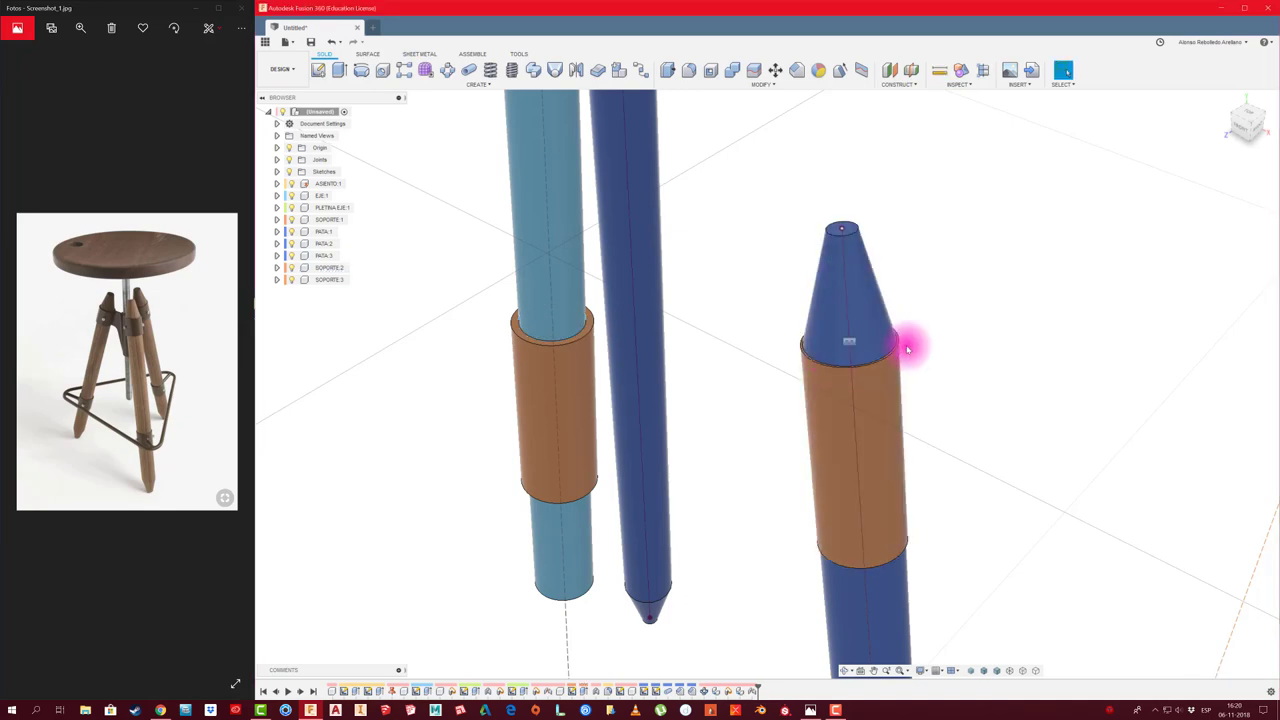
pyautogui.scroll(-2, 908, 350)
pyautogui.scroll(-2, 908, 366)
pyautogui.scroll(-2, 908, 366)
# Delete the legs PATA:3 and PATA:2 together from the browser
pyautogui.scroll(-2, 910, 370)
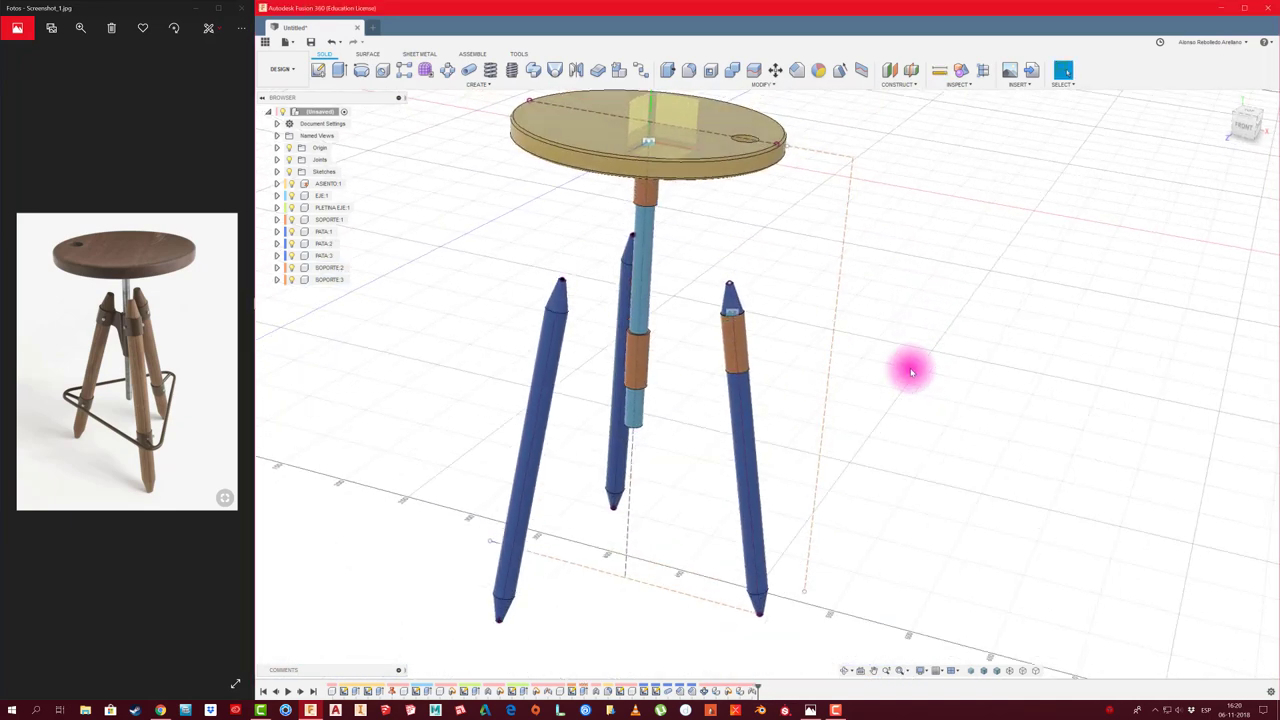
pyautogui.scroll(1, 910, 372)
pyautogui.scroll(1, 910, 372)
pyautogui.scroll(1, 910, 372)
pyautogui.scroll(1, 910, 372)
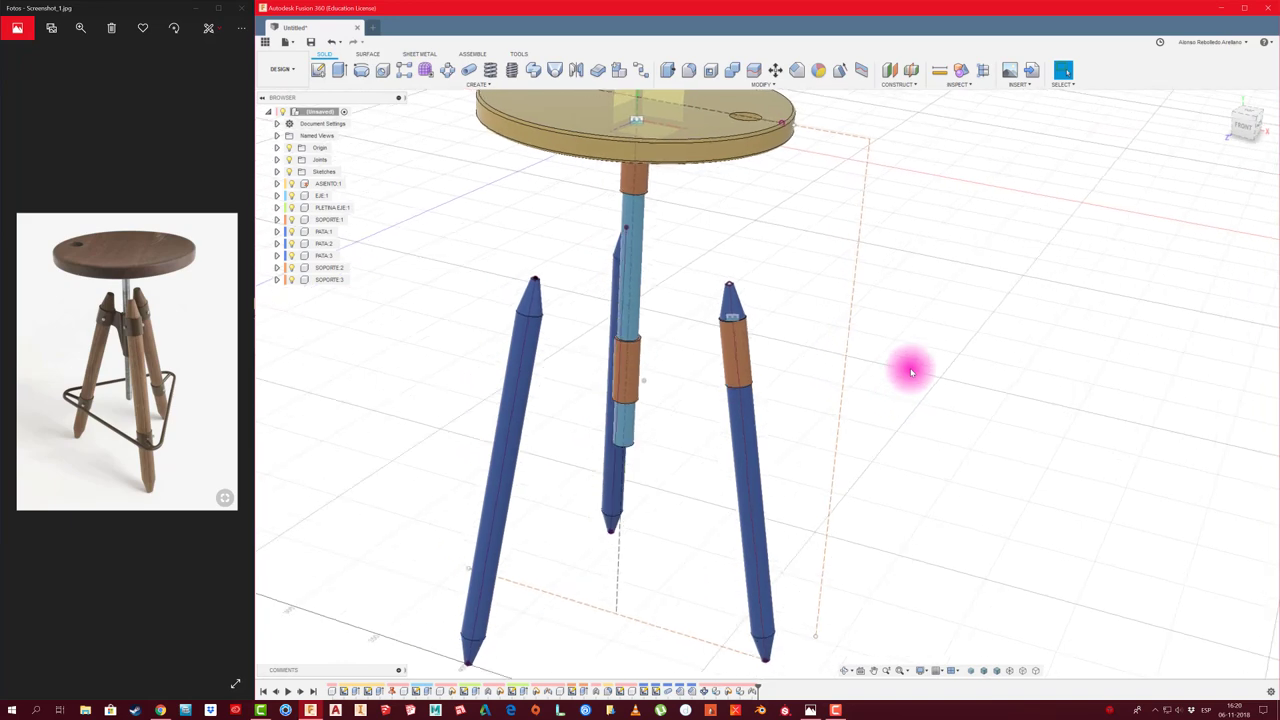
pyautogui.scroll(2, 909, 366)
pyautogui.scroll(1, 909, 366)
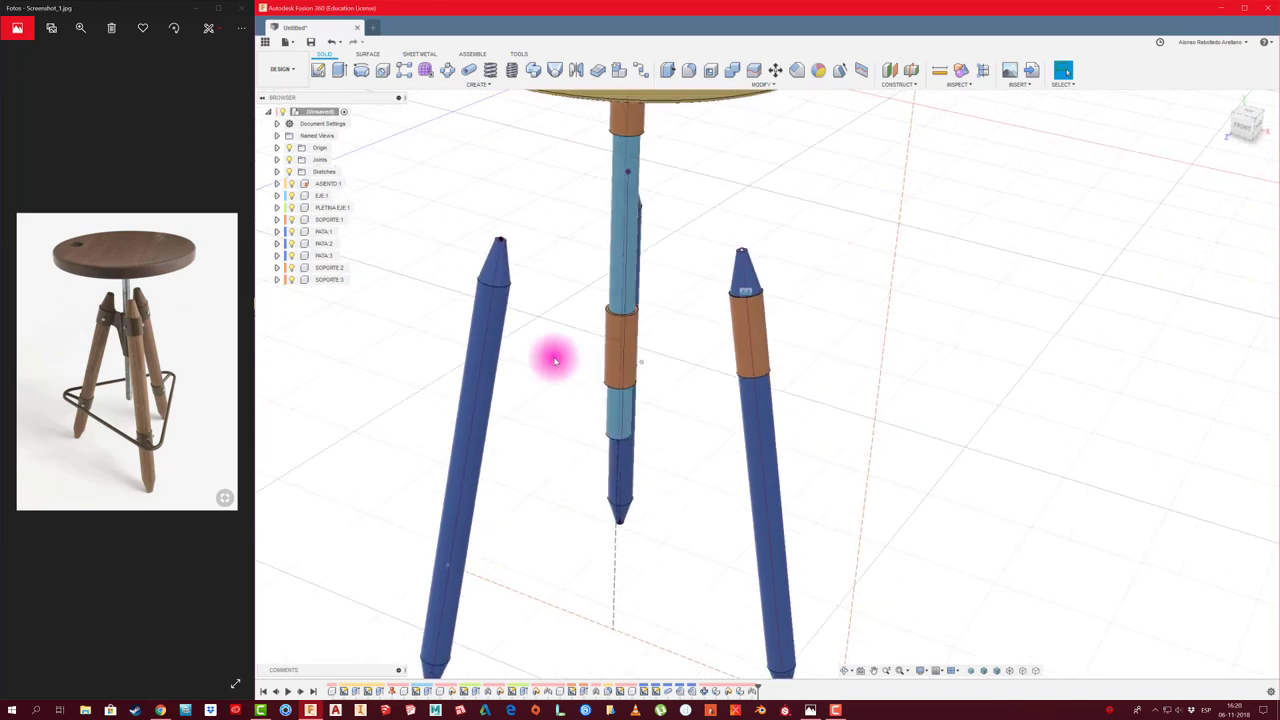
pyautogui.press('F6')
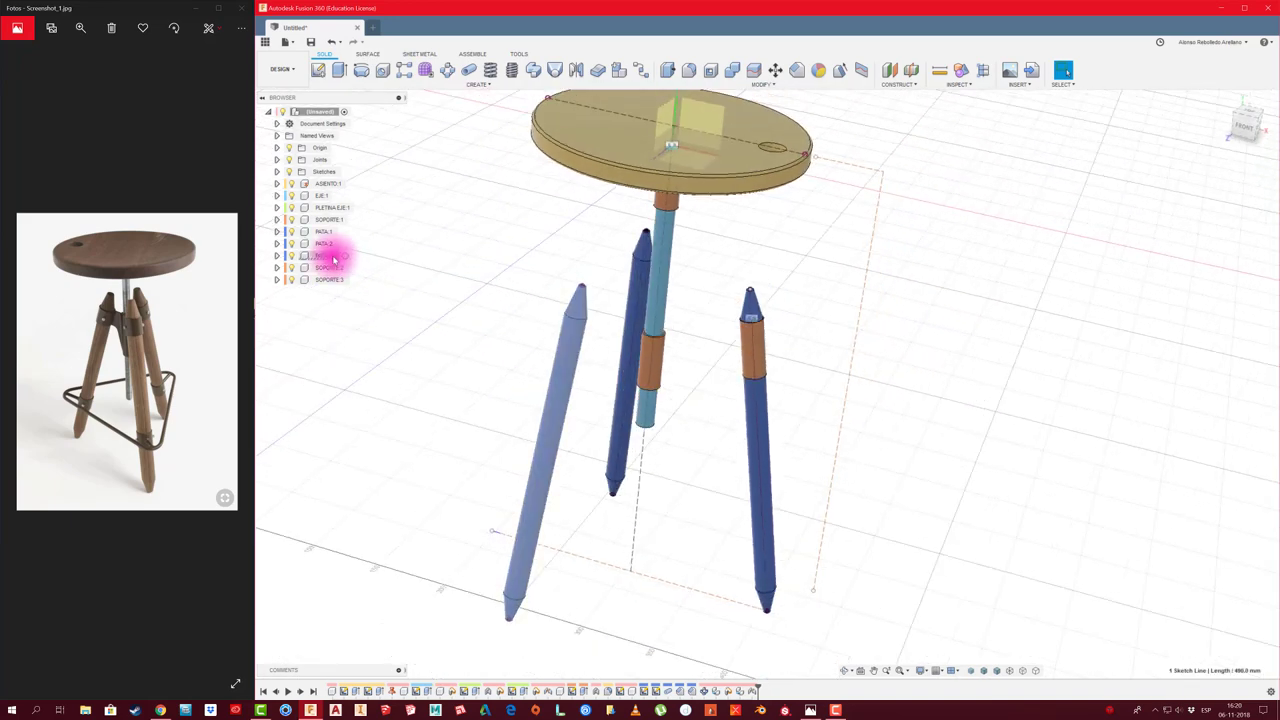
pyautogui.click(334, 256)
pyautogui.keyDown('ctrl'); pyautogui.click(323, 244); pyautogui.keyUp('ctrl')
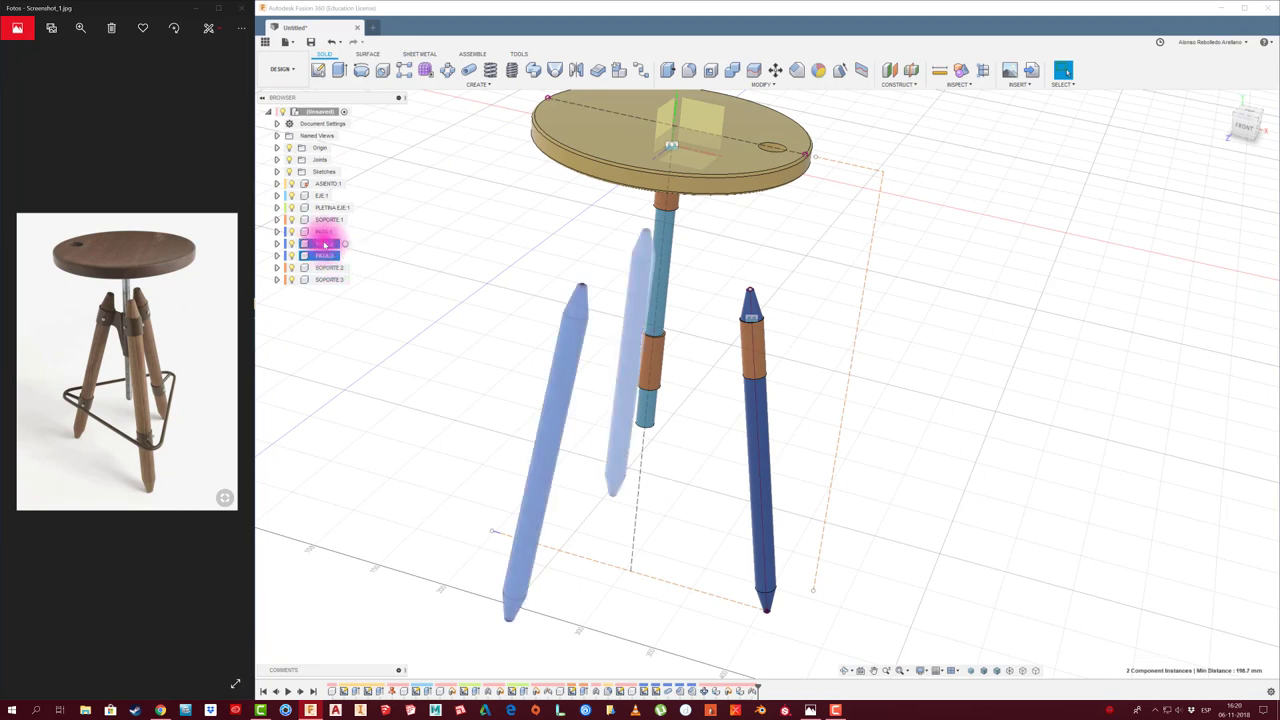
pyautogui.rightClick(326, 245)
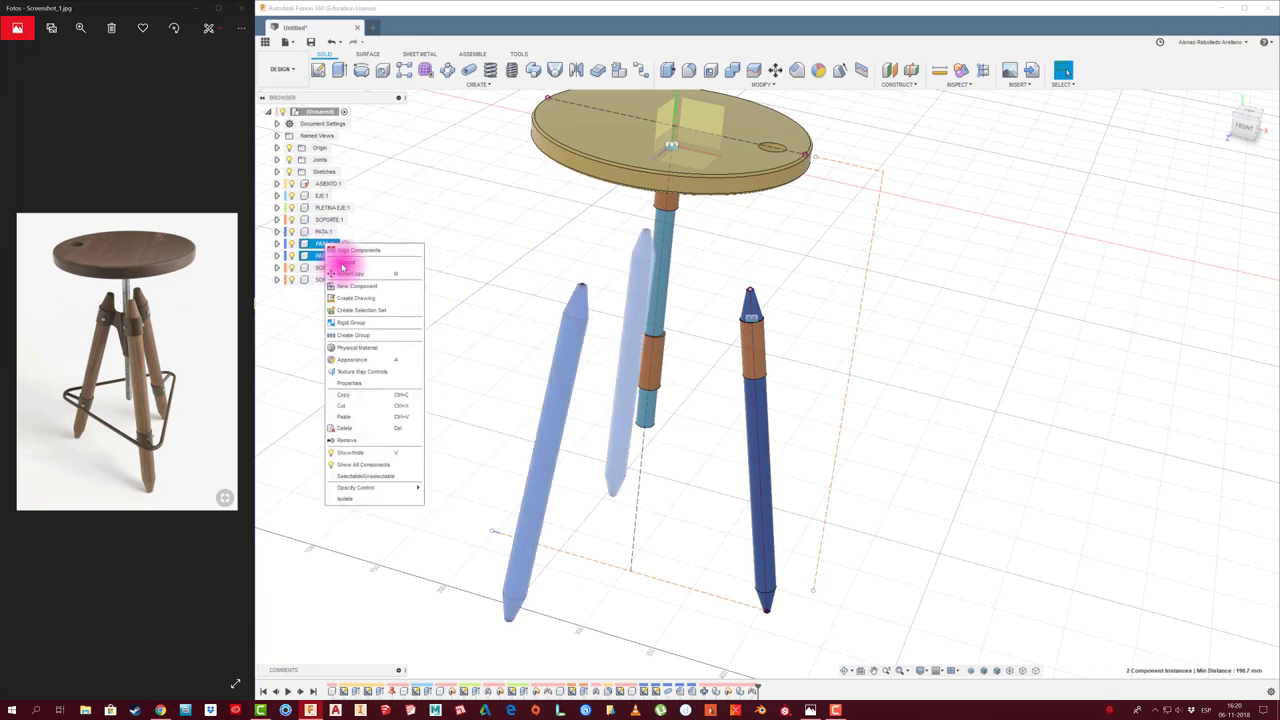
pyautogui.click(368, 429)
pyautogui.scroll(3, 831, 360)
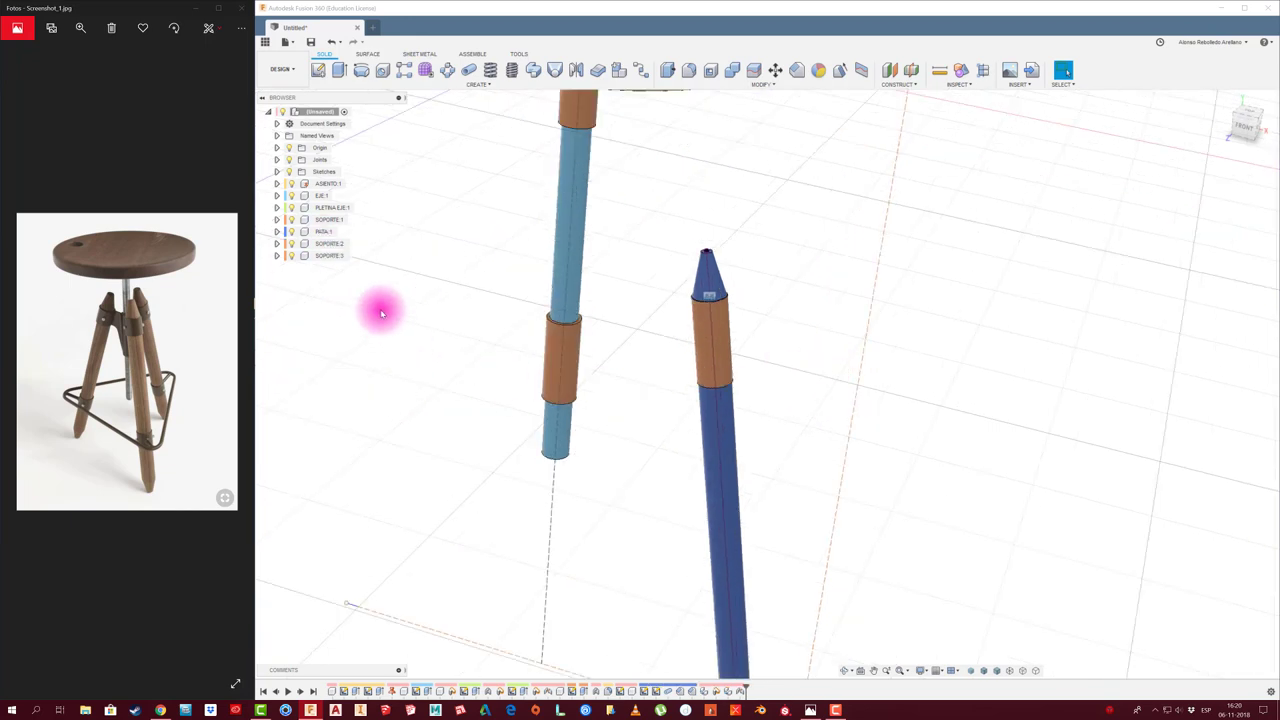
# Activate PATA:1 and edit its Pipe1 feature to a 1" section size instead of 1 mm
pyautogui.click(722, 408)
pyautogui.click(325, 232)
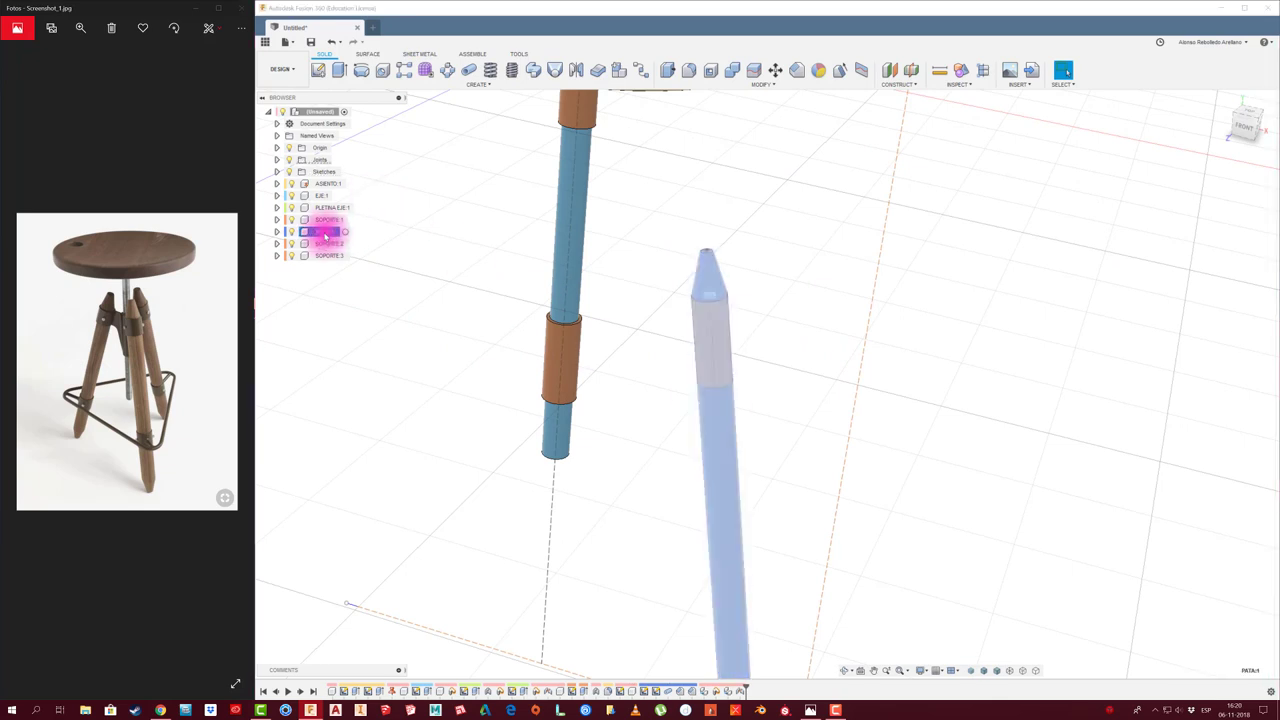
pyautogui.click(345, 234)
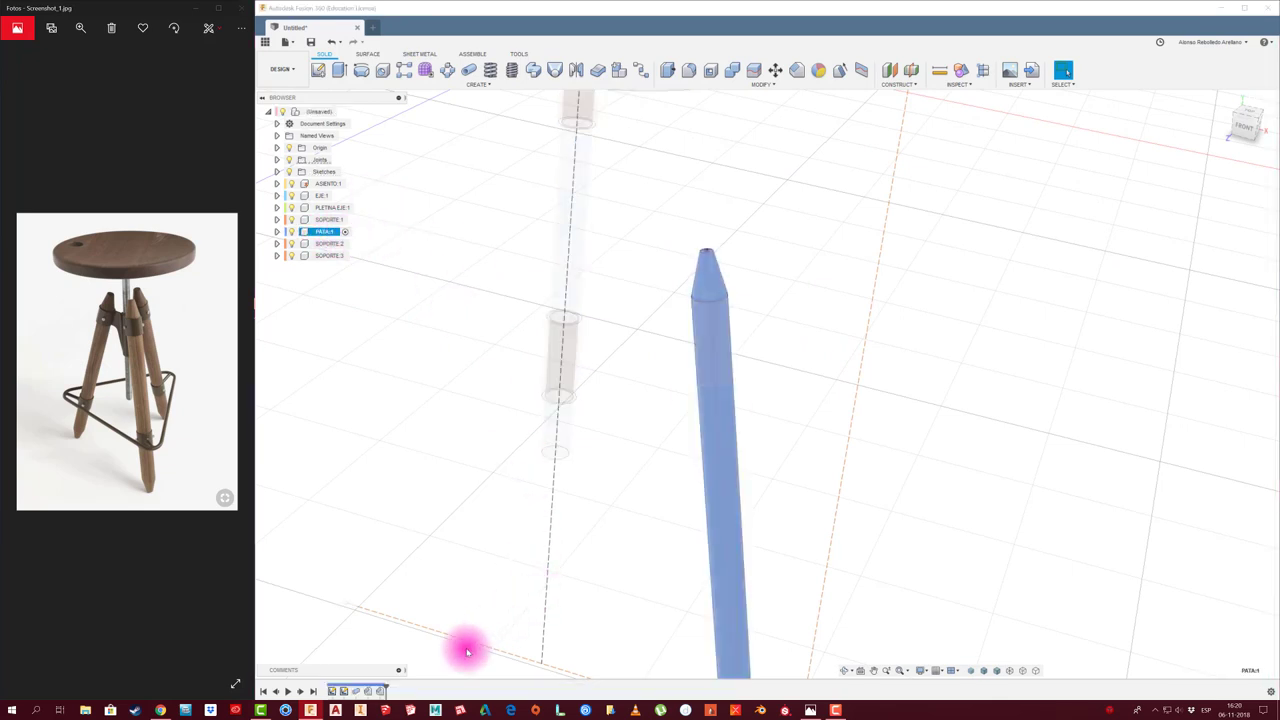
pyautogui.click(355, 692)
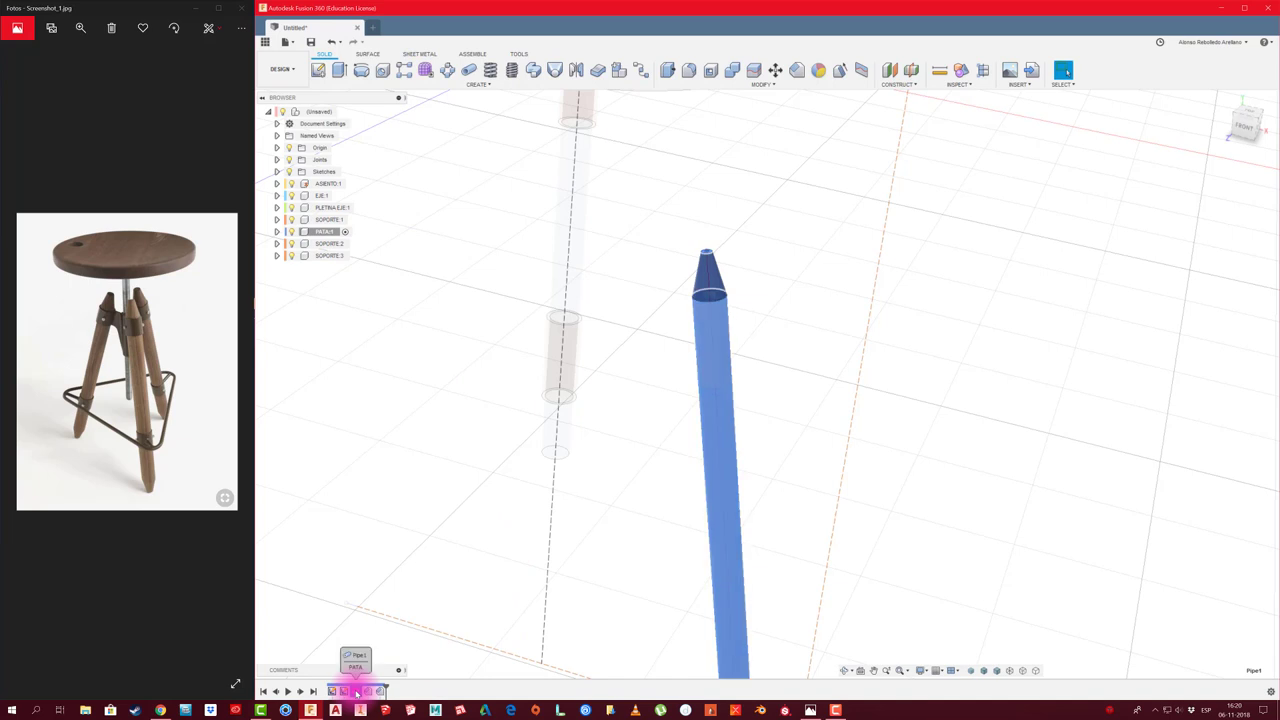
pyautogui.rightClick(357, 692)
pyautogui.click(383, 601)
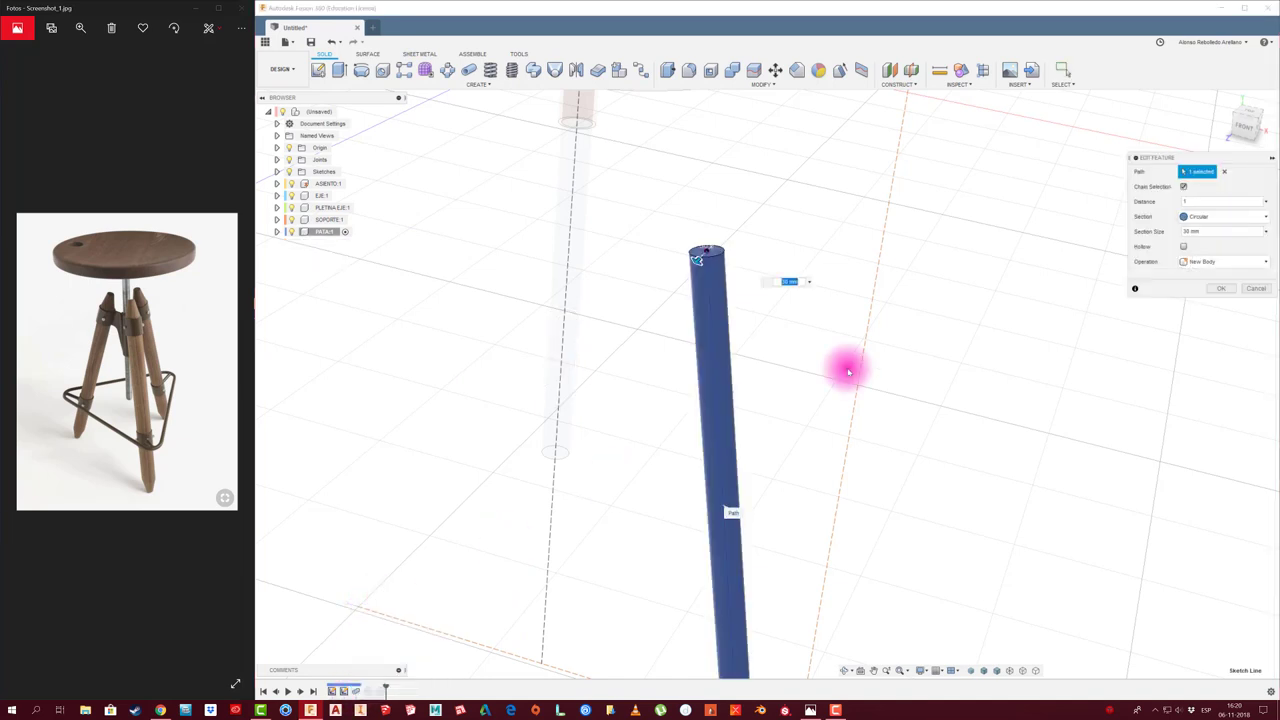
pyautogui.click(1212, 231)
pyautogui.write('1')
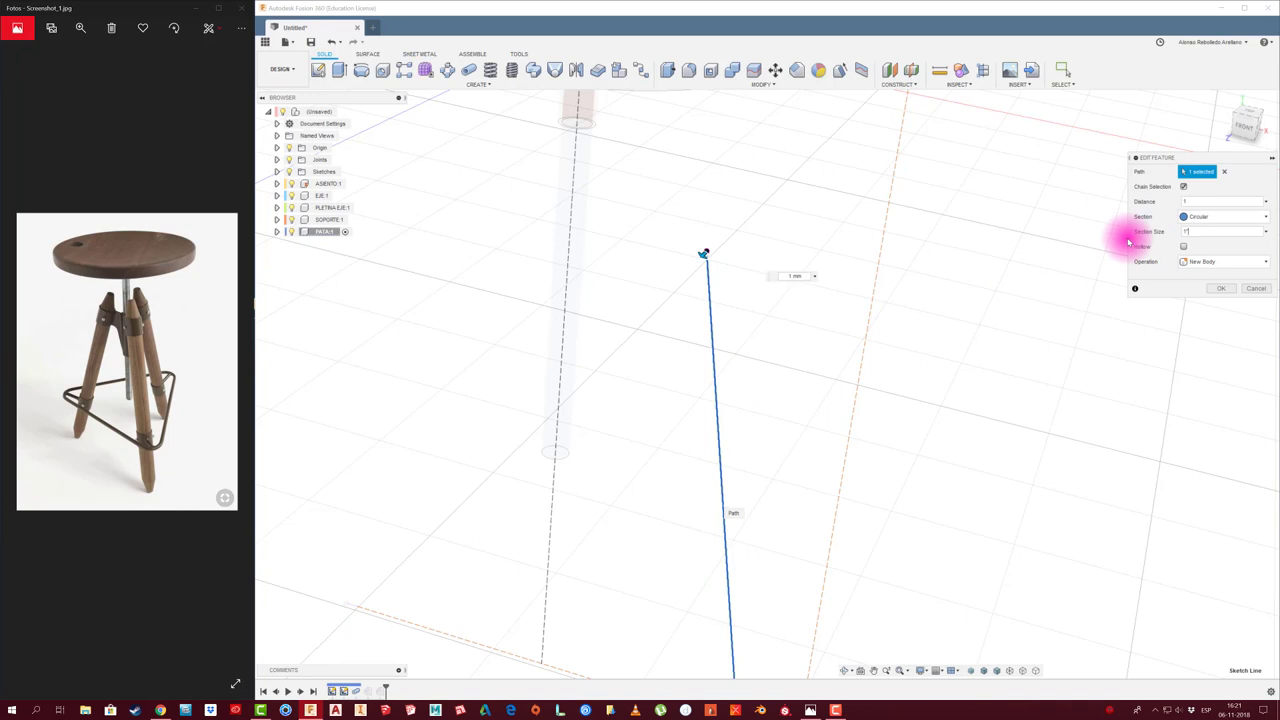
pyautogui.write('"')
pyautogui.click(1227, 292)
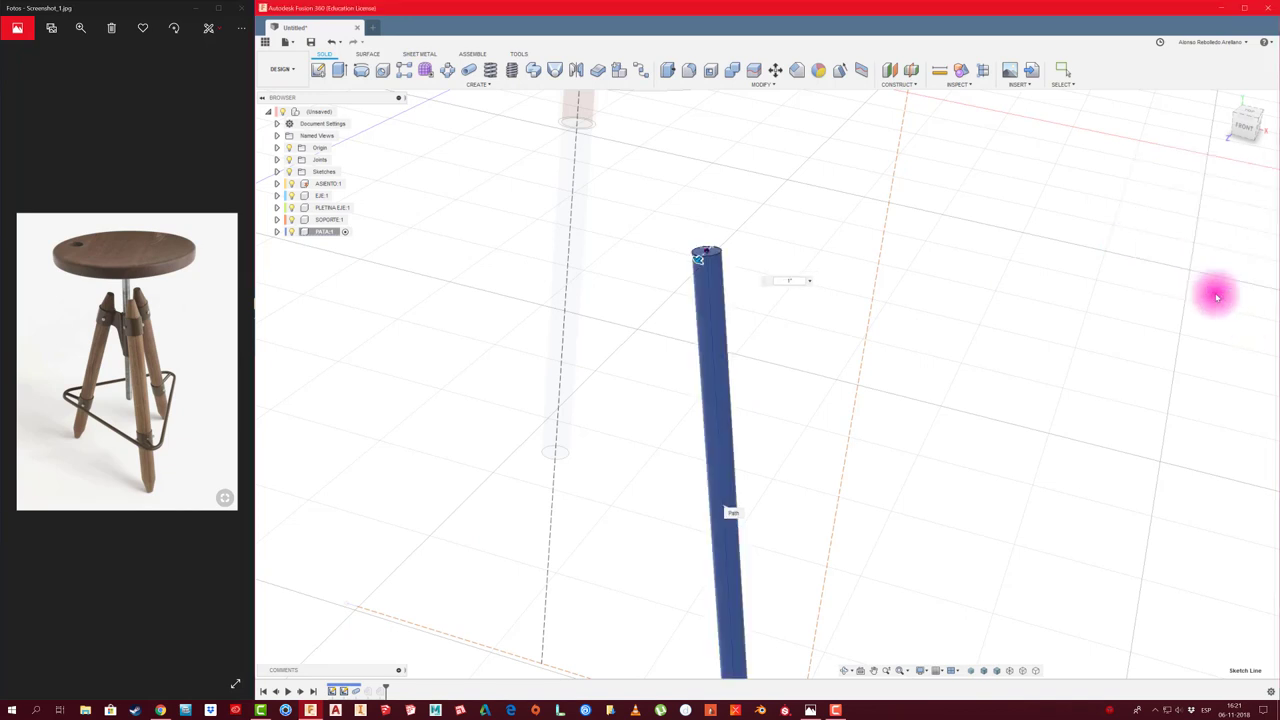
pyautogui.scroll(3, 685, 272)
pyautogui.moveTo(685, 272)
pyautogui.mouseDown(button='middle')
pyautogui.moveTo(643, 277)
pyautogui.moveTo(531, 369)
pyautogui.mouseUp(button='middle')
pyautogui.moveTo(580, 440); pyautogui.dragTo(631, 360, button='middle')
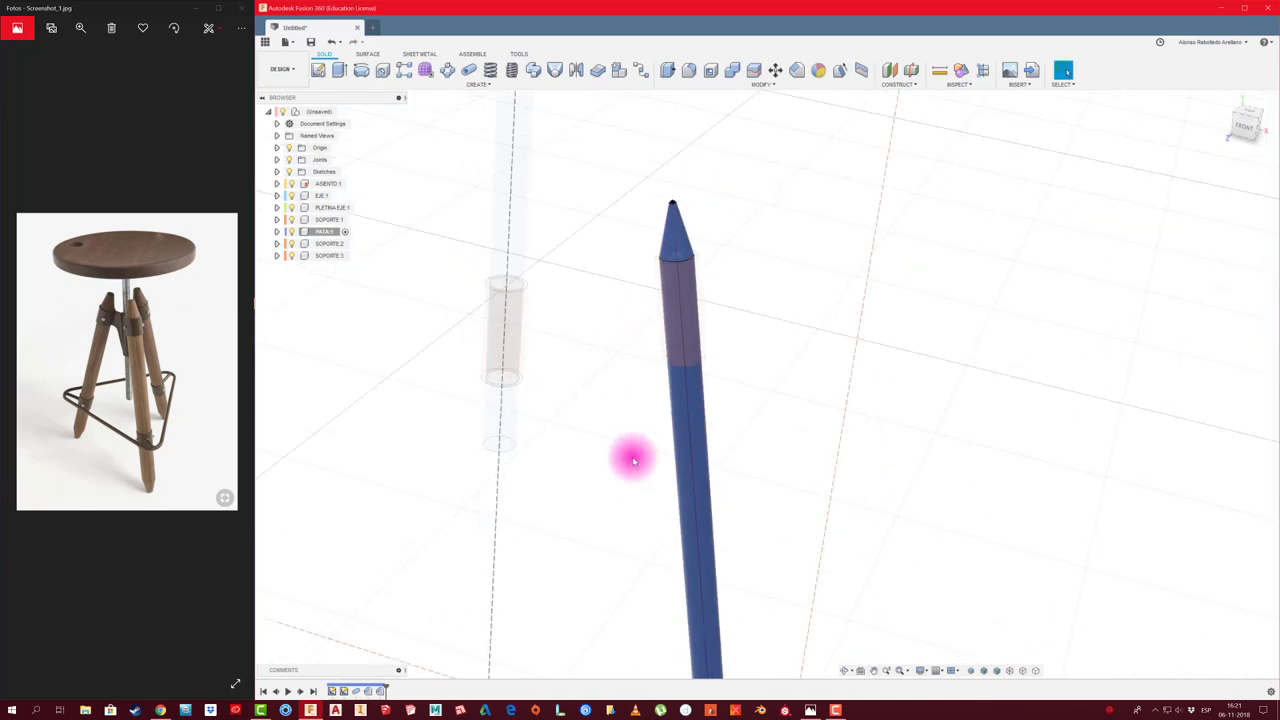
# Change the bottom-tip chamfer of the leg to 6 mm and 40 mm distances
pyautogui.keyDown('shift'); pyautogui.moveTo(629, 454); pyautogui.dragTo(580, 343, button='middle'); pyautogui.keyUp('shift')
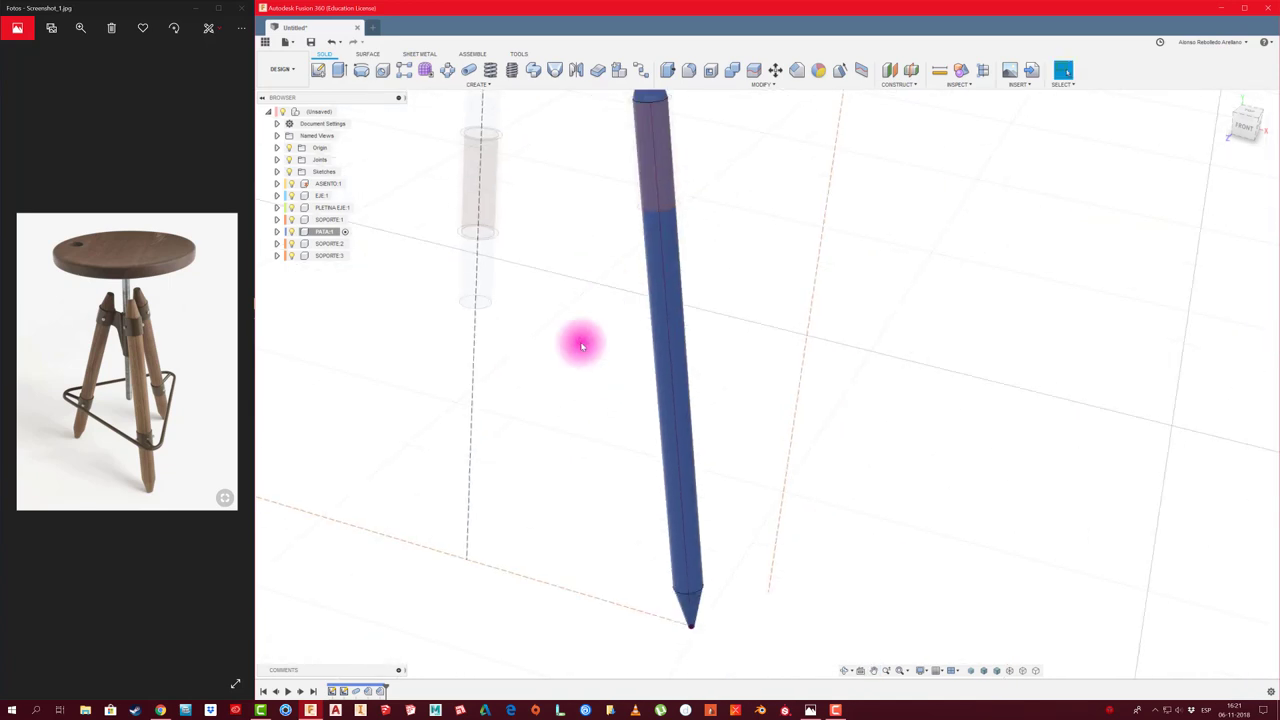
pyautogui.rightClick(375, 691)
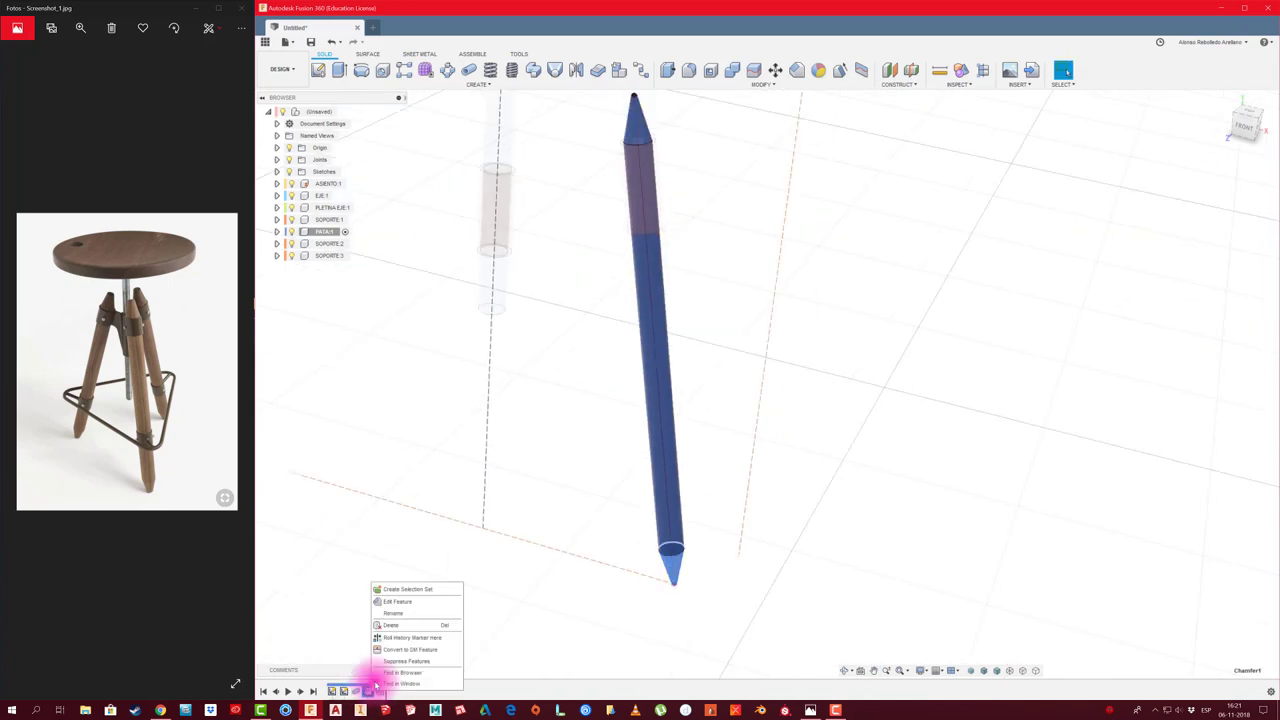
pyautogui.click(400, 601)
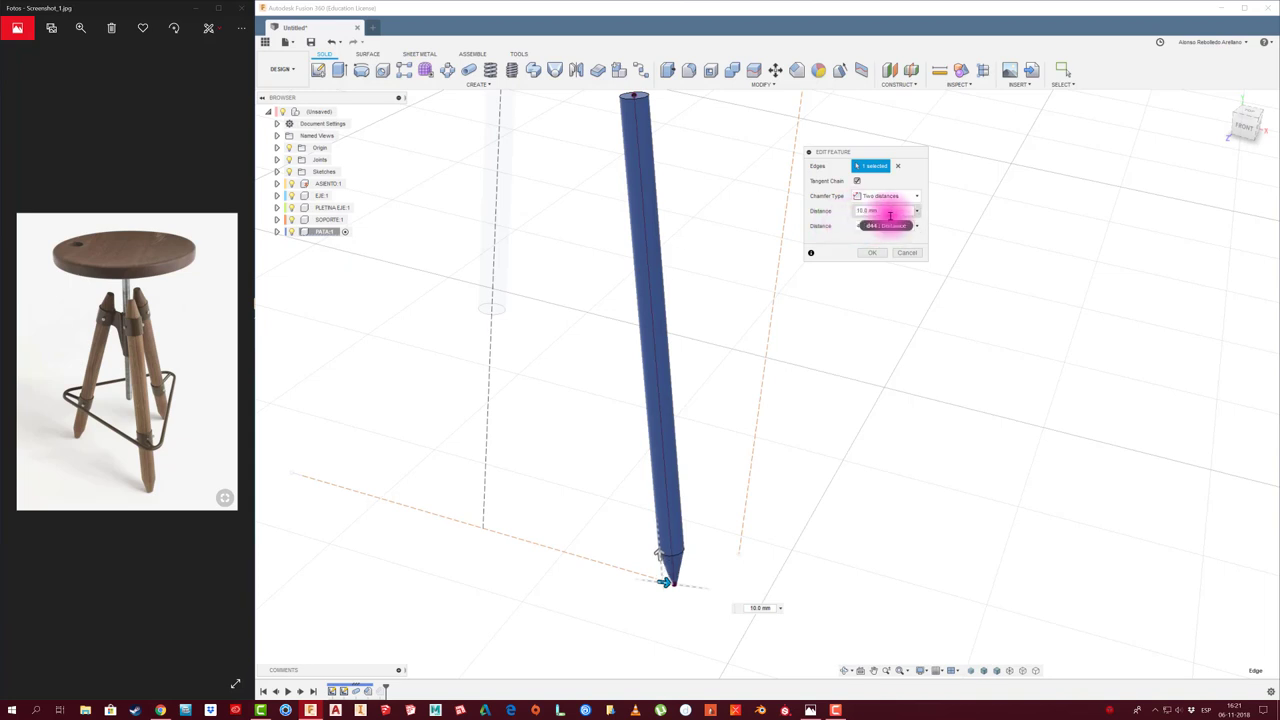
pyautogui.moveTo(889, 214); pyautogui.dragTo(810, 210)
pyautogui.write('5')
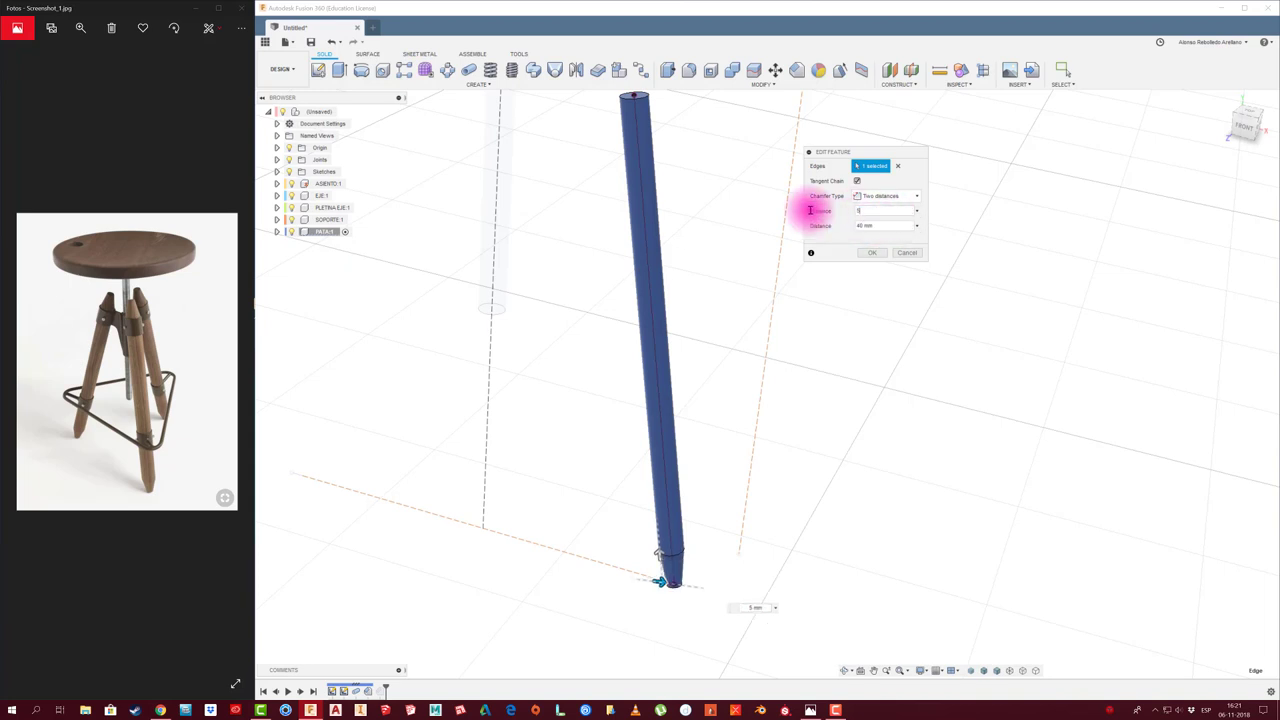
pyautogui.click(876, 218)
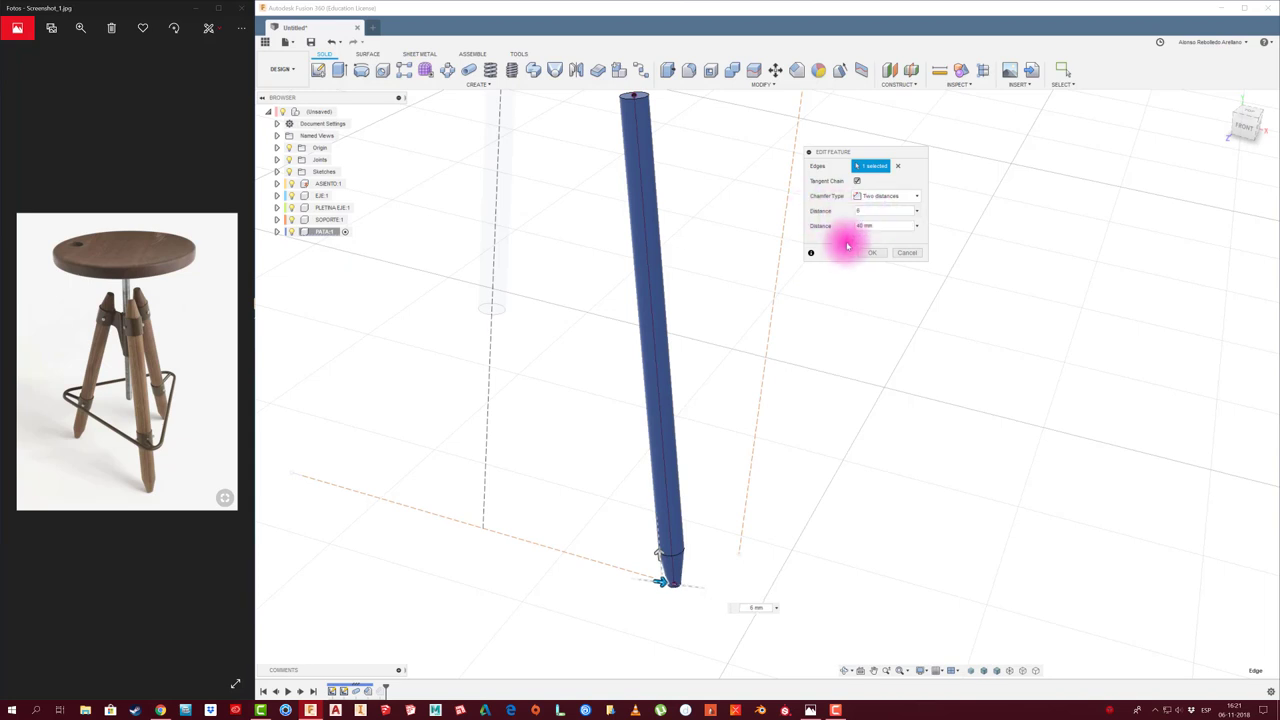
pyautogui.click(867, 253)
# Change the top chamfer of the leg to the same 6 mm and 40 mm distances
pyautogui.keyDown('shift'); pyautogui.moveTo(769, 313); pyautogui.dragTo(788, 362, button='middle'); pyautogui.keyUp('shift')
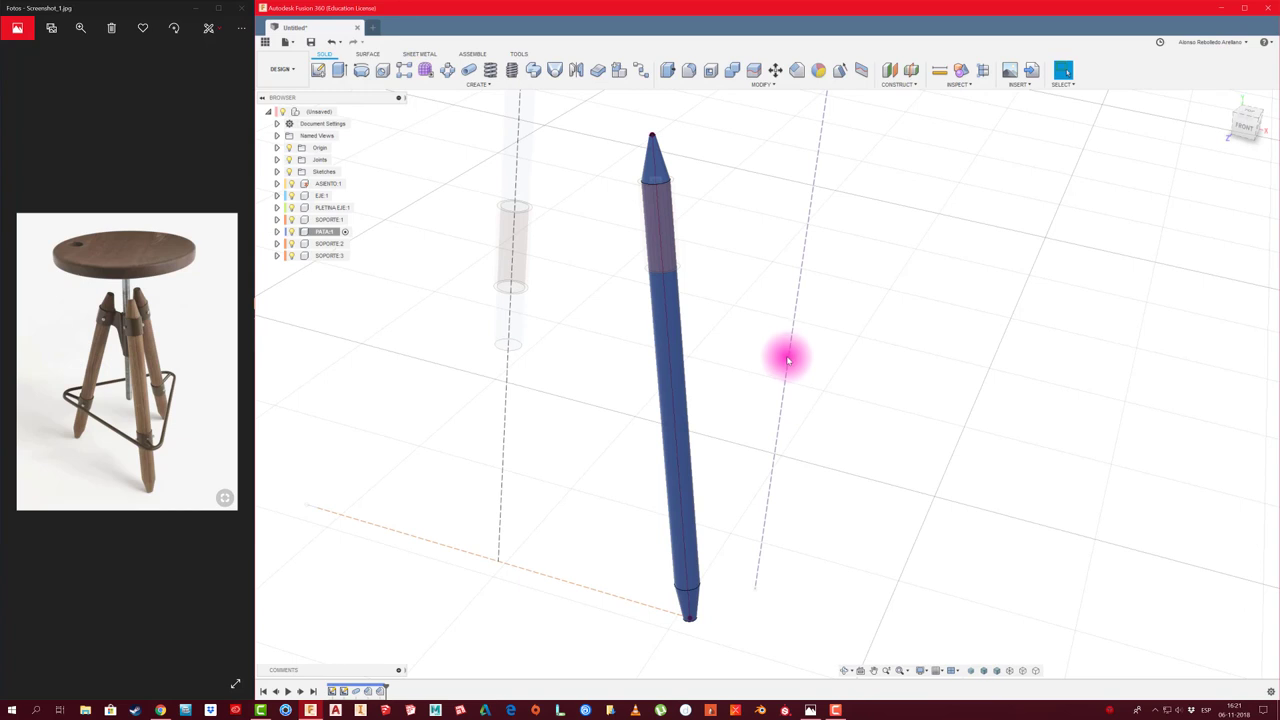
pyautogui.click(357, 693)
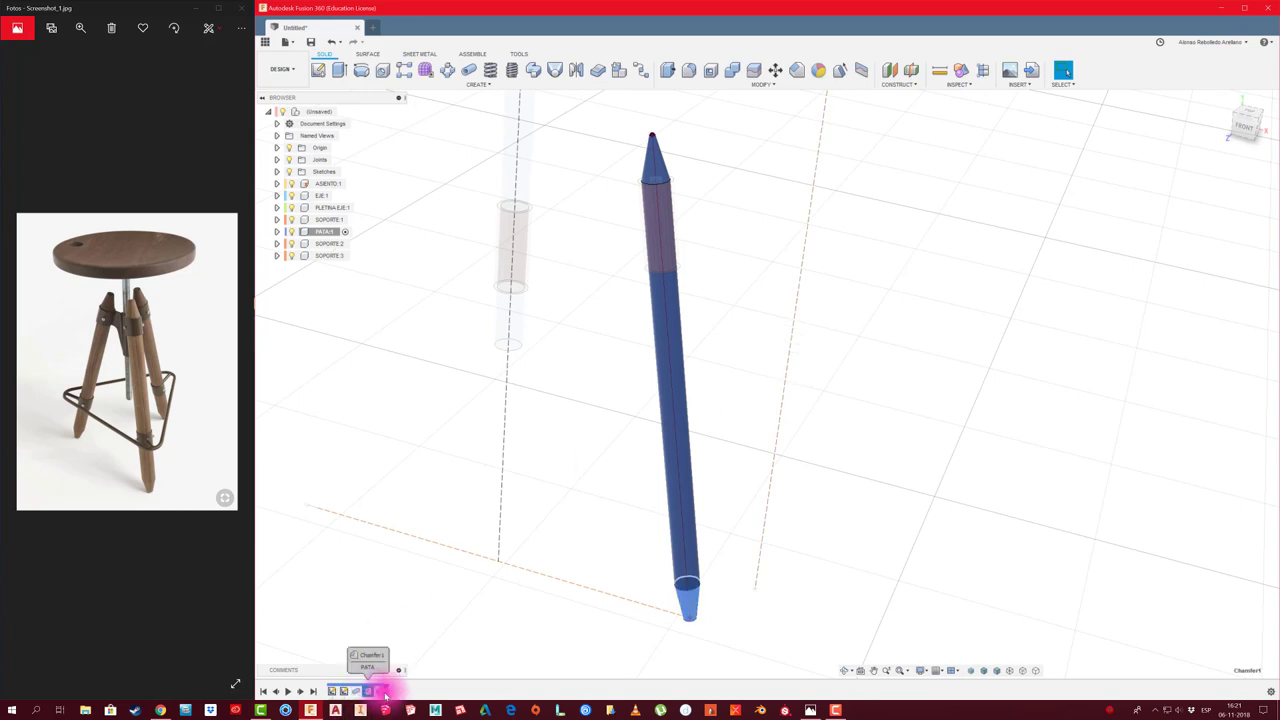
pyautogui.rightClick(382, 692)
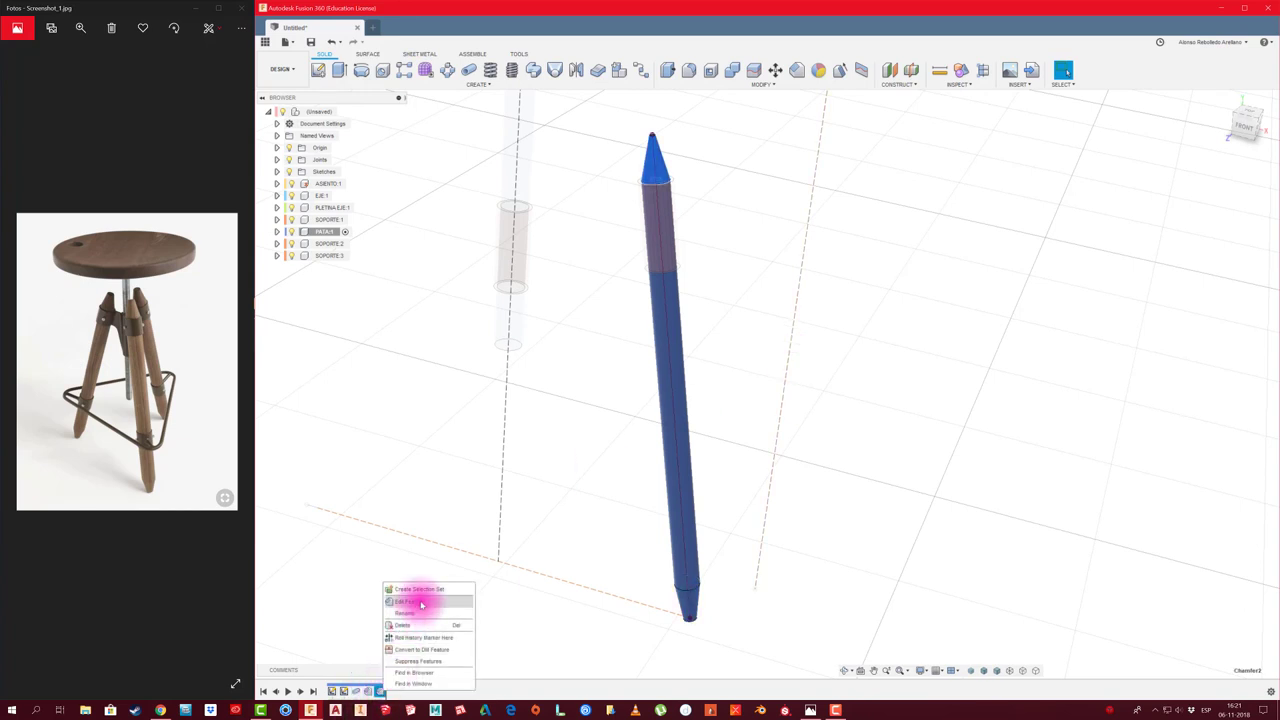
pyautogui.click(420, 597)
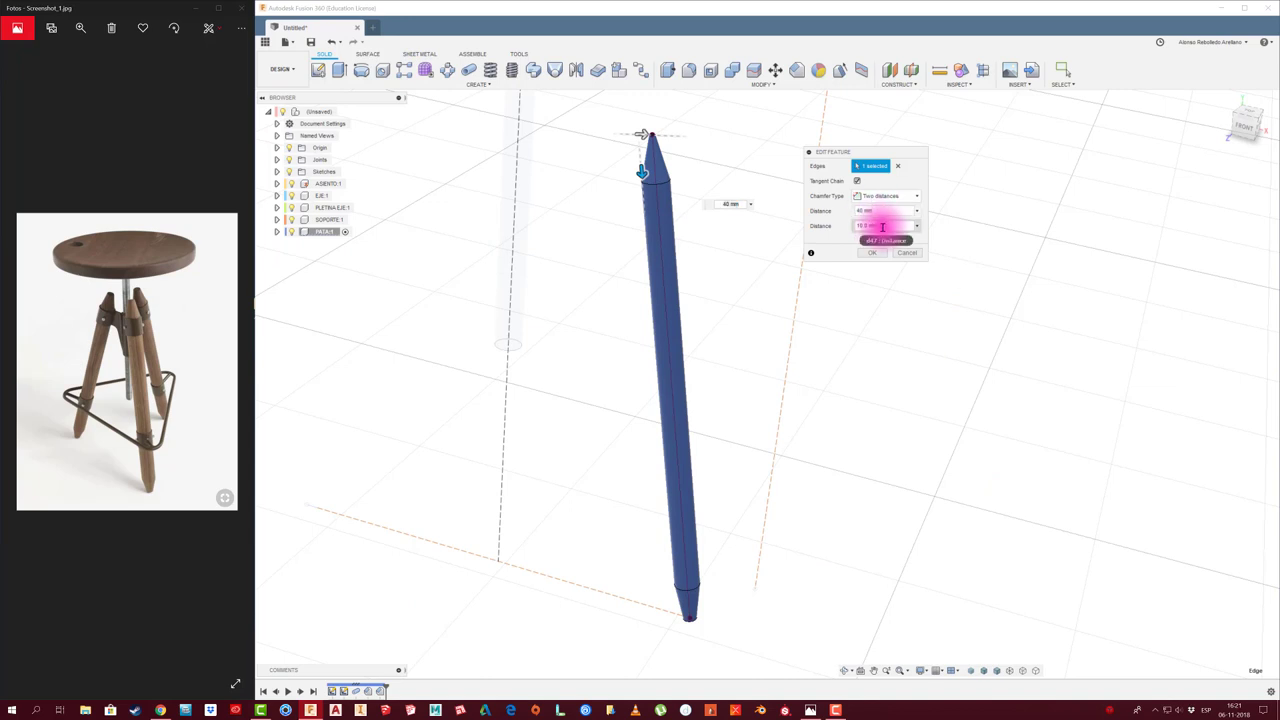
pyautogui.moveTo(882, 227); pyautogui.dragTo(794, 233)
pyautogui.write('6')
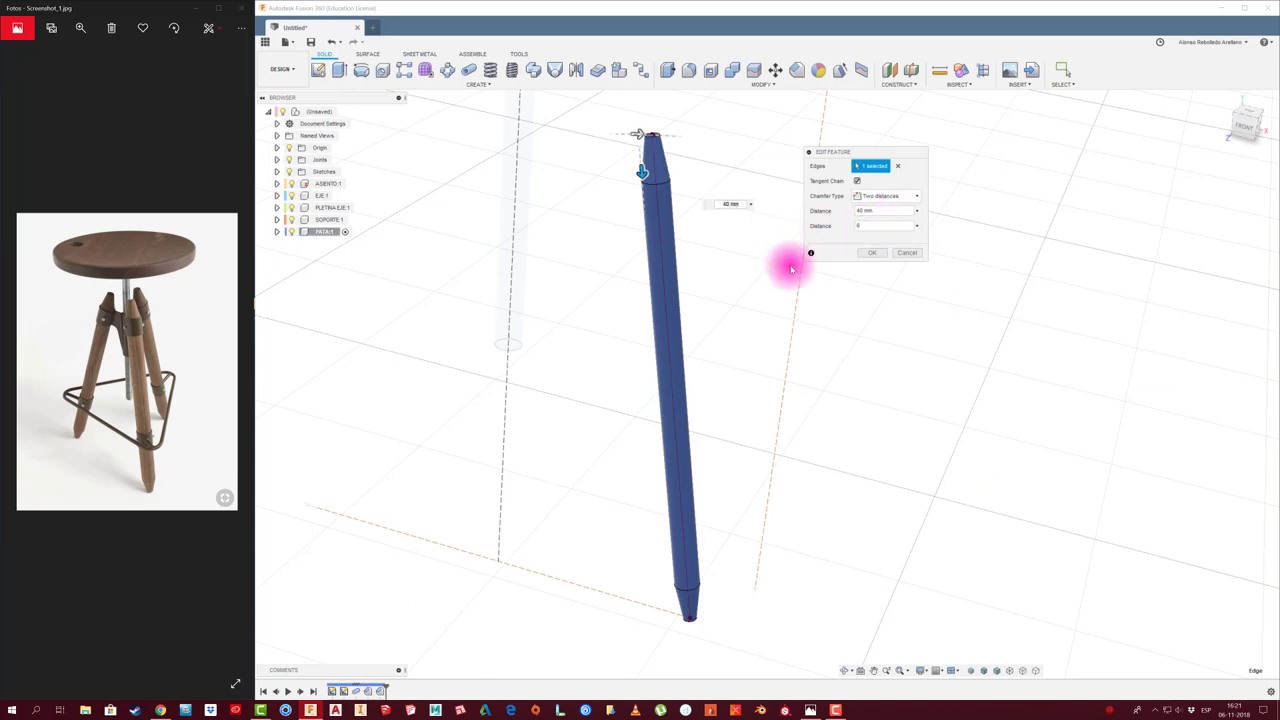
pyautogui.click(872, 253)
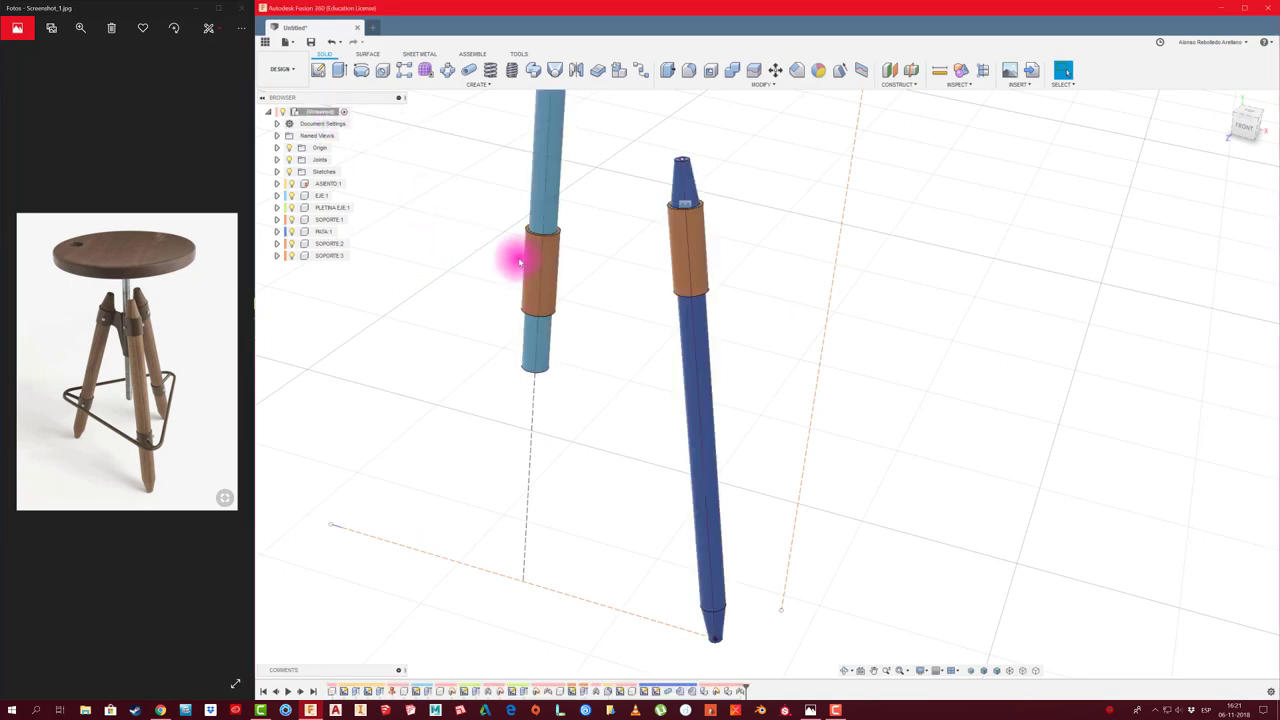
pyautogui.scroll(5, 710, 217)
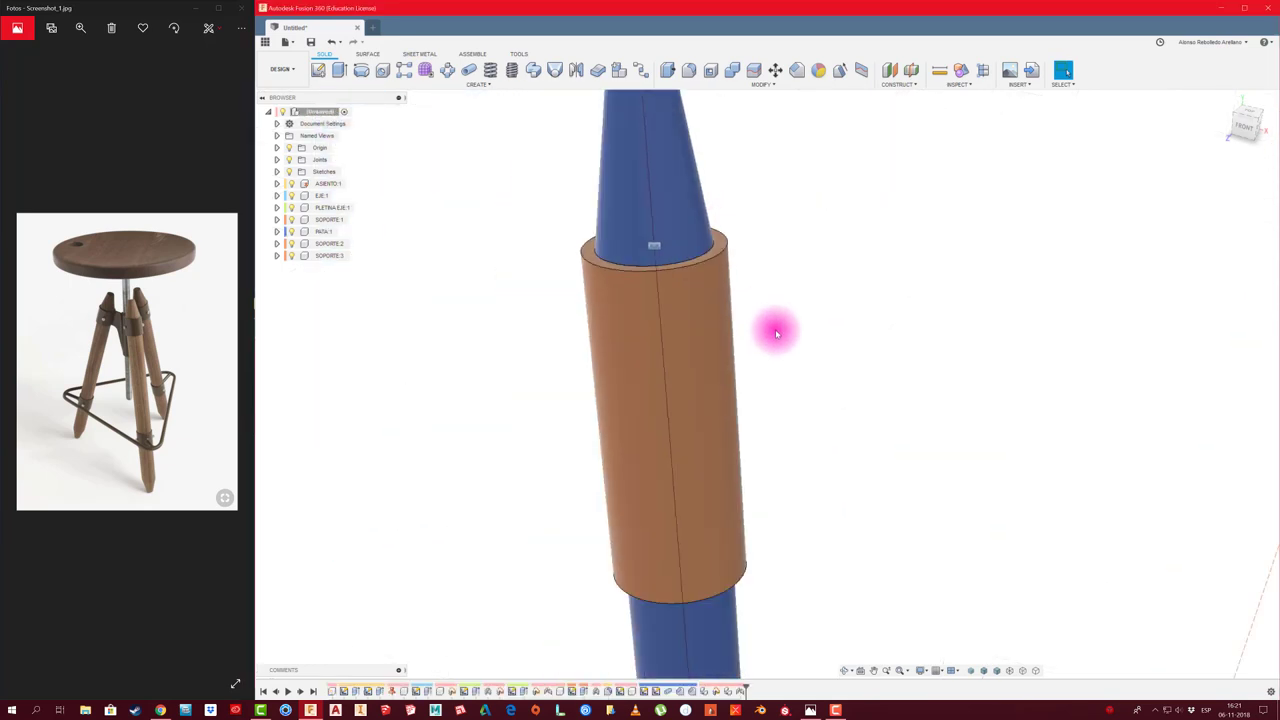
pyautogui.scroll(-2, 800, 370)
pyautogui.scroll(-2, 850, 380)
pyautogui.scroll(-3, 871, 357)
pyautogui.scroll(-3, 820, 385)
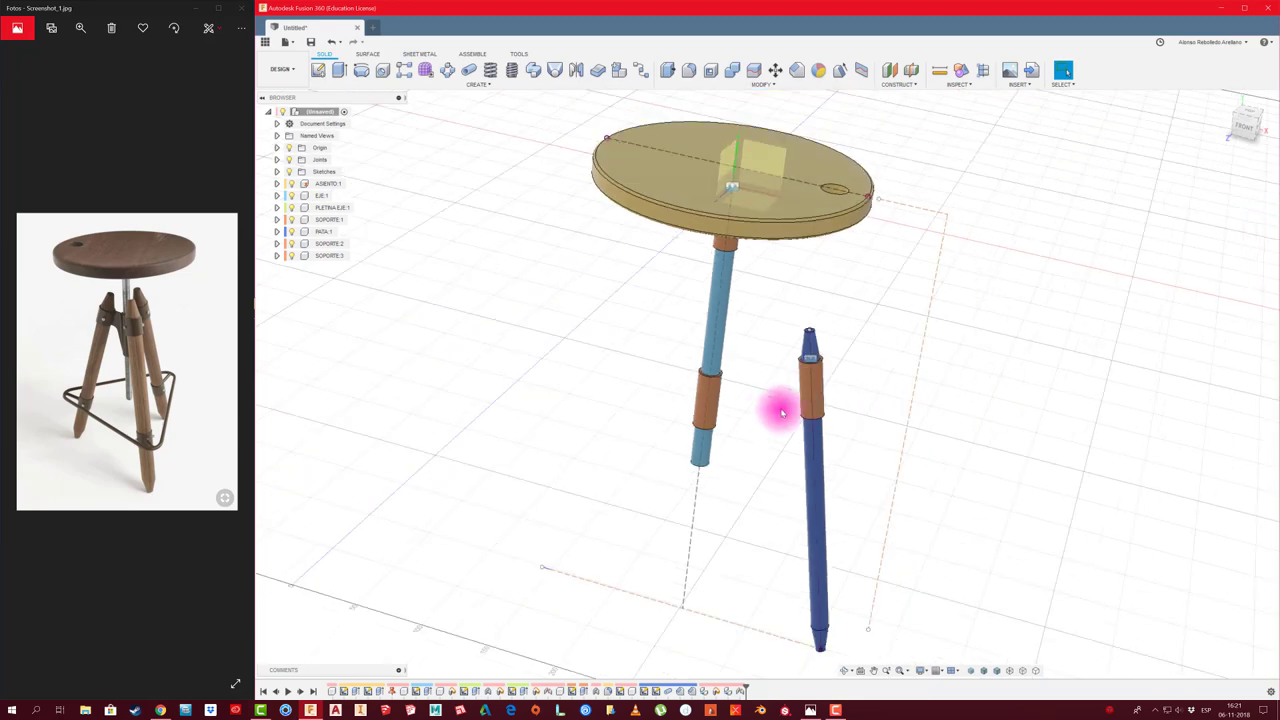
pyautogui.scroll(-2, 768, 415)
pyautogui.moveTo(768, 415)
pyautogui.keyDown('shift'); pyautogui.mouseDown(button='middle')
pyautogui.moveTo(691, 369)
pyautogui.moveTo(375, 255)
pyautogui.moveTo(514, 314)
pyautogui.moveTo(697, 343)
pyautogui.moveTo(648, 352)
pyautogui.mouseUp(button='middle'); pyautogui.keyUp('shift')
pyautogui.scroll(3, 648, 352)
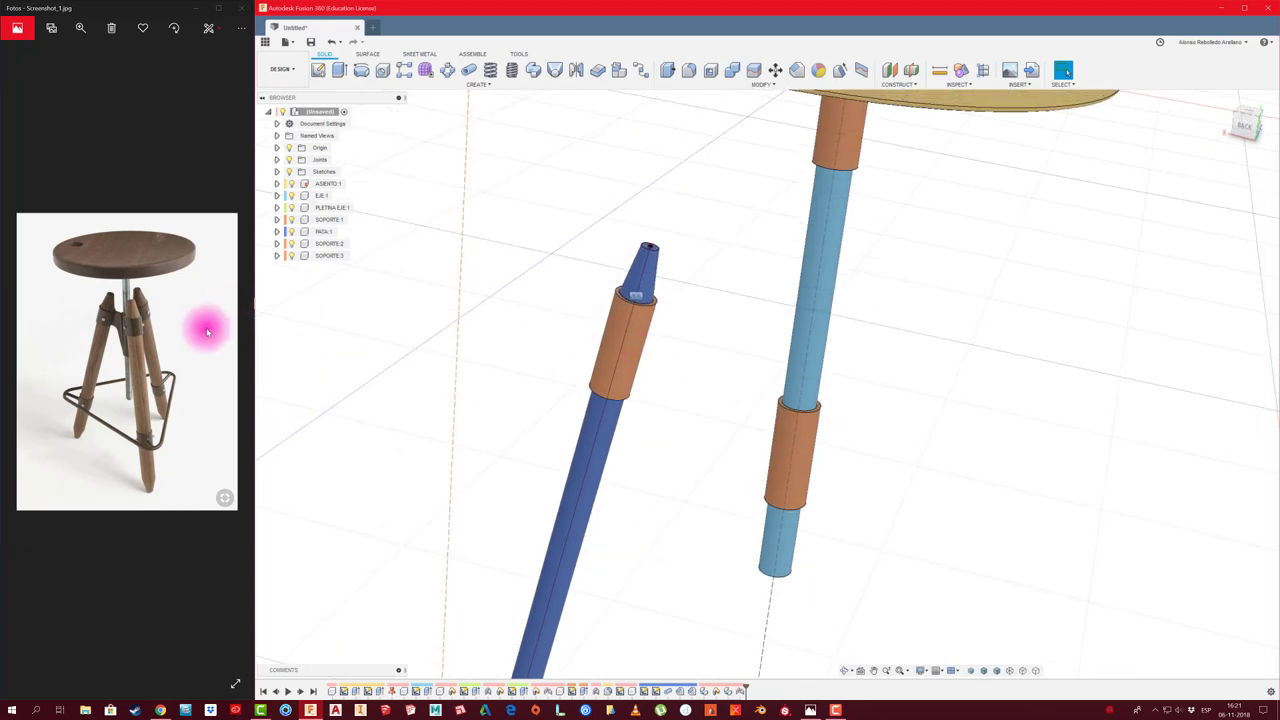
pyautogui.moveTo(456, 356)
pyautogui.keyDown('shift'); pyautogui.mouseDown(button='middle')
pyautogui.moveTo(686, 220)
pyautogui.moveTo(337, 114)
pyautogui.mouseUp(button='middle'); pyautogui.keyUp('shift')
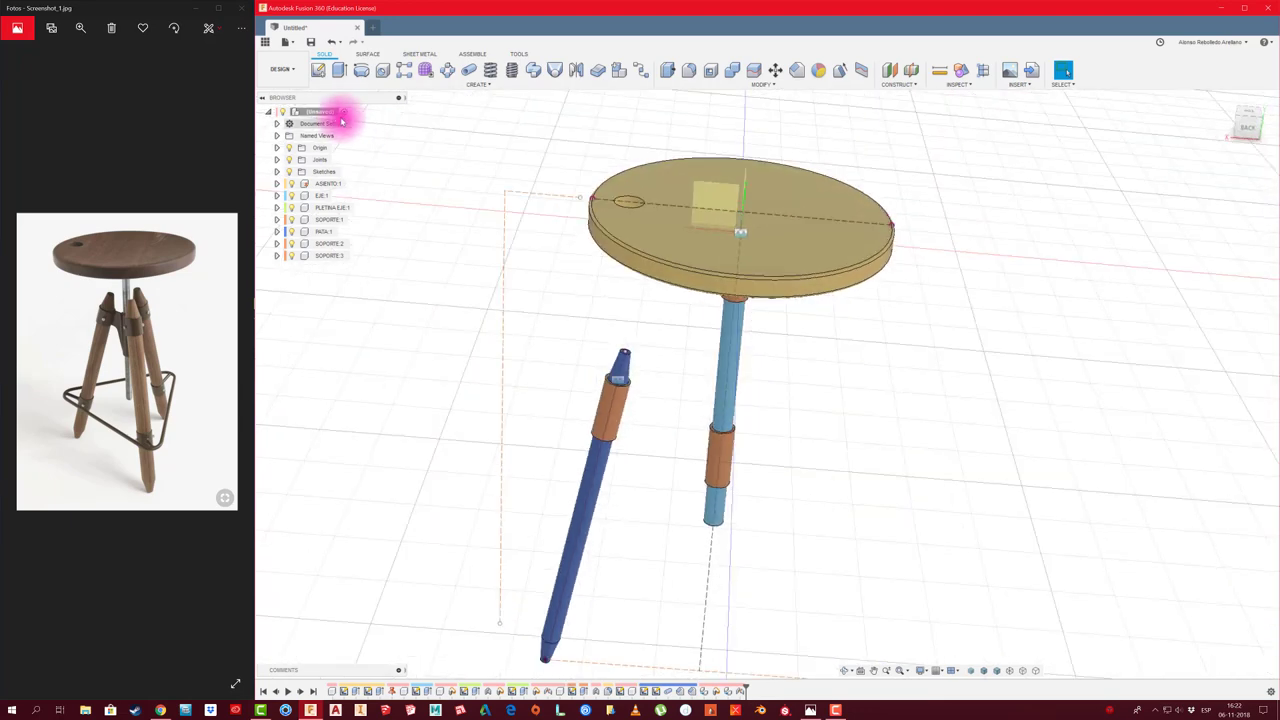
# Add the new component PLETINA DE UNIÓN:1 and start a sketch on a vertical plane through the legs
pyautogui.rightClick(333, 112)
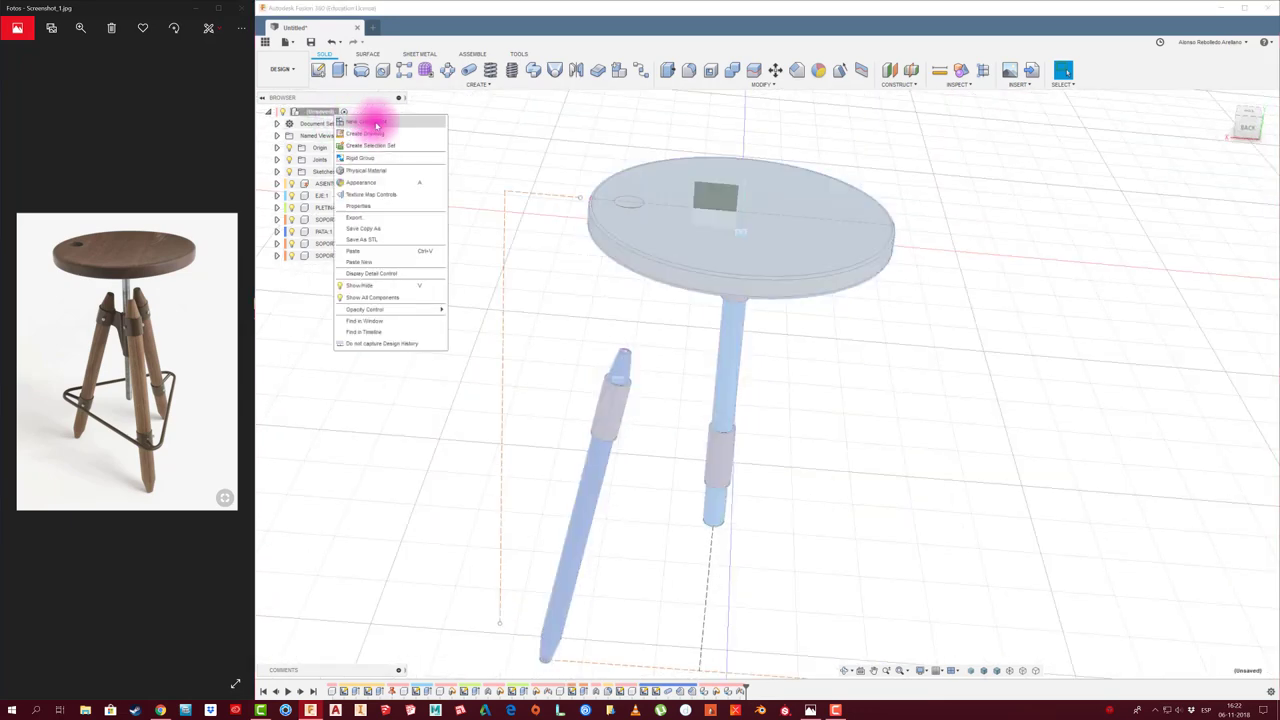
pyautogui.click(376, 122)
pyautogui.write('PLETINA DE UNION:1')
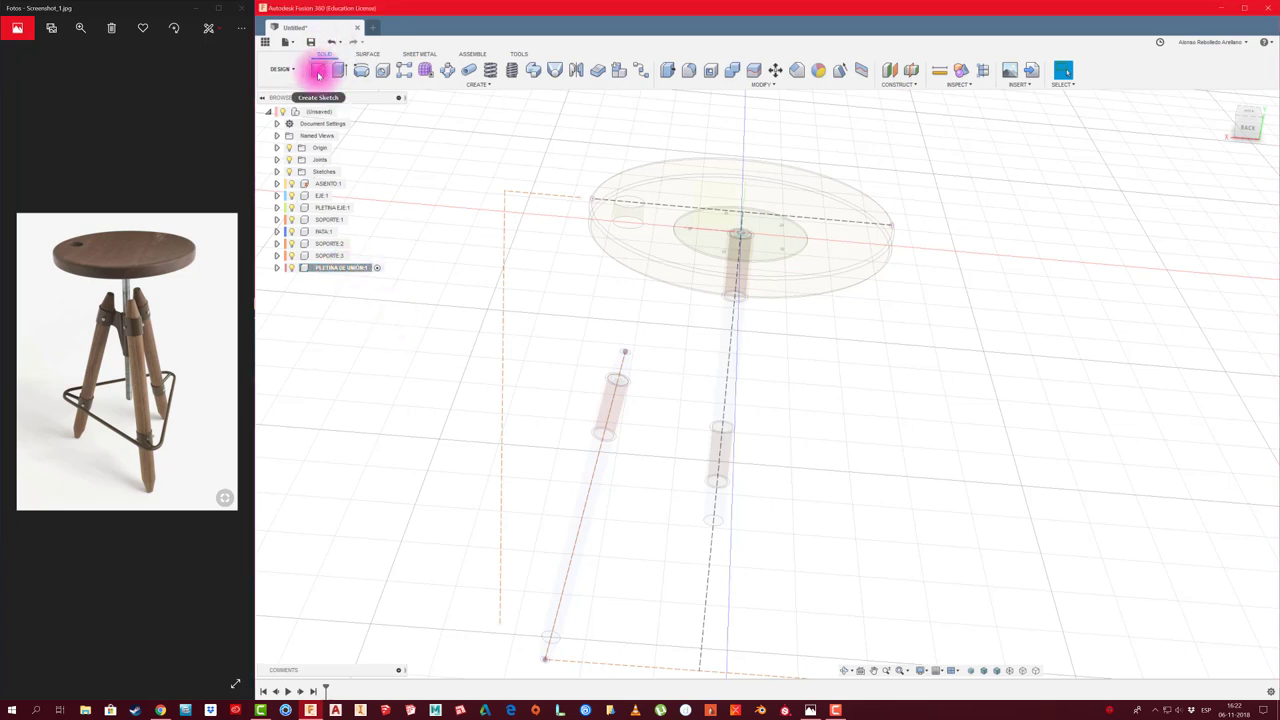
pyautogui.click(320, 70)
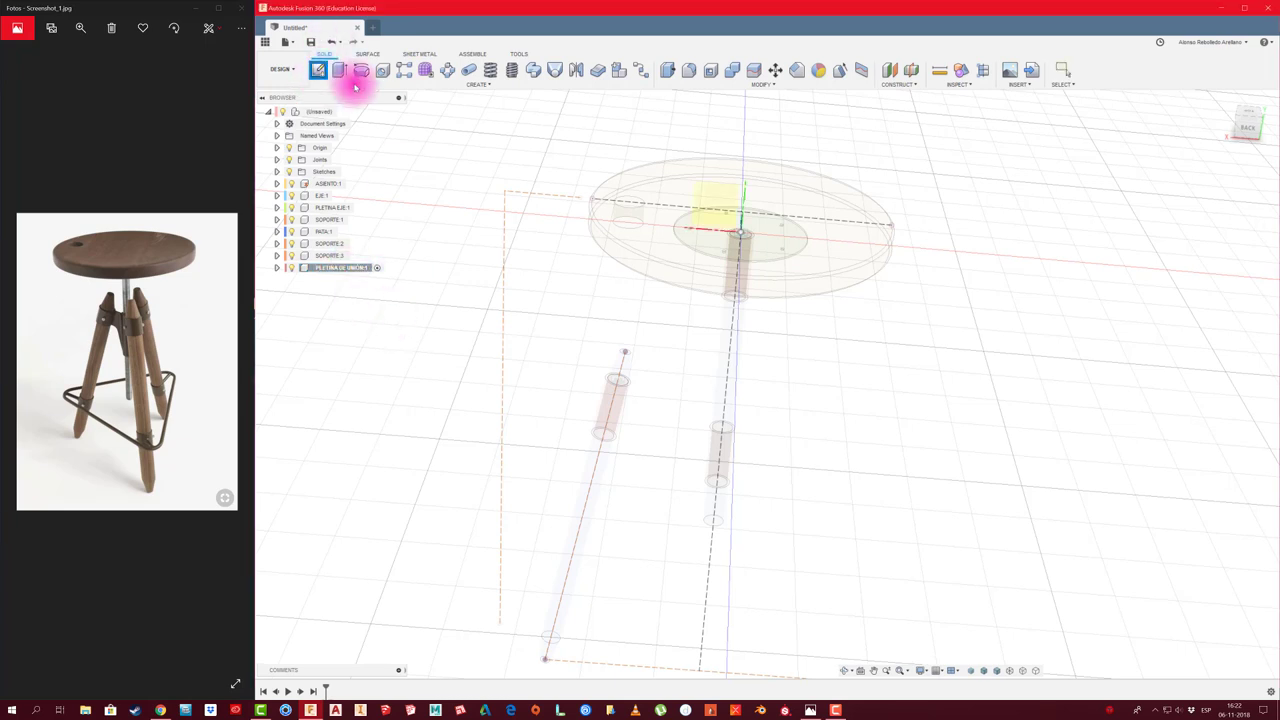
pyautogui.click(700, 186)
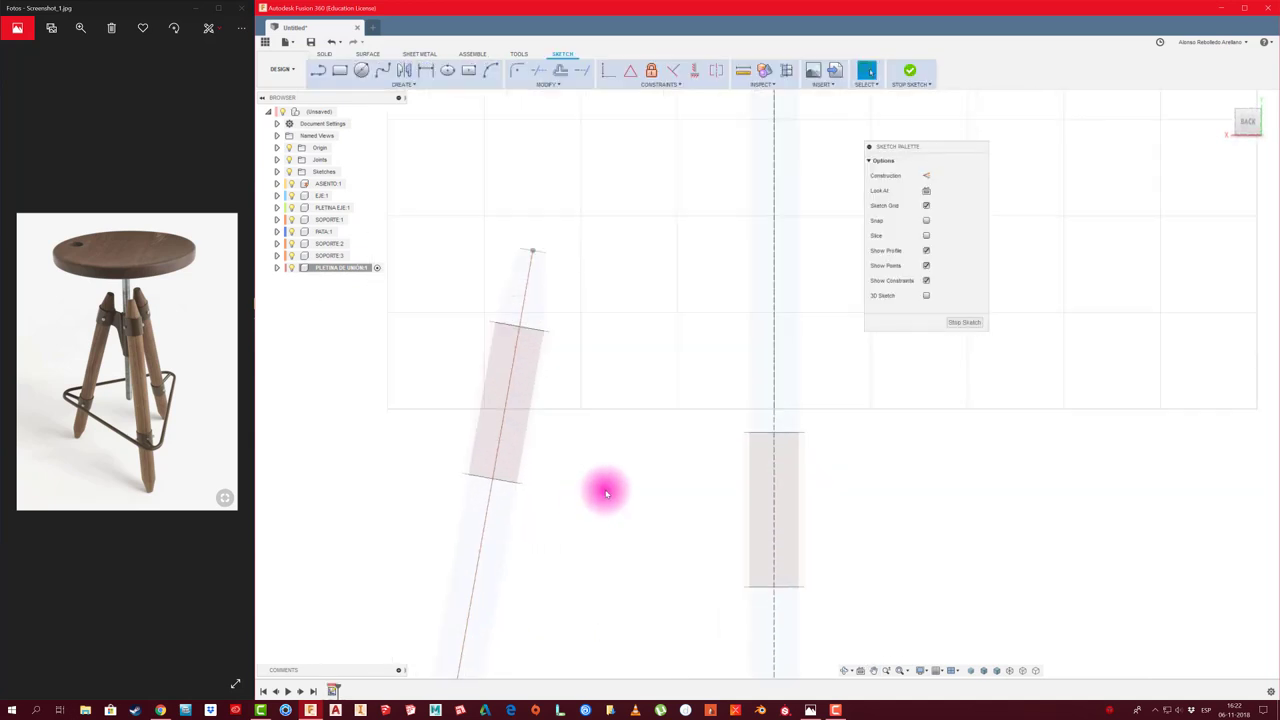
# Show the model bodies as wireframe outlines
pyautogui.click(1012, 674)
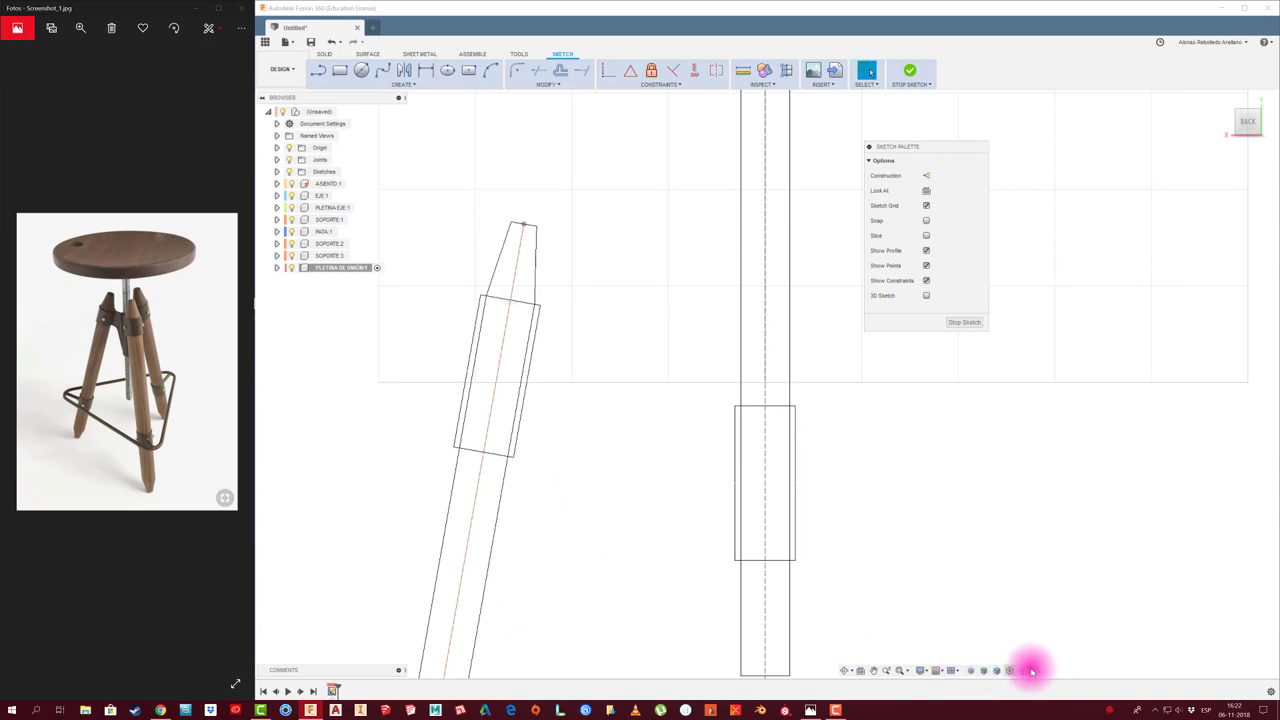
pyautogui.click(928, 673)
pyautogui.moveTo(945, 568)
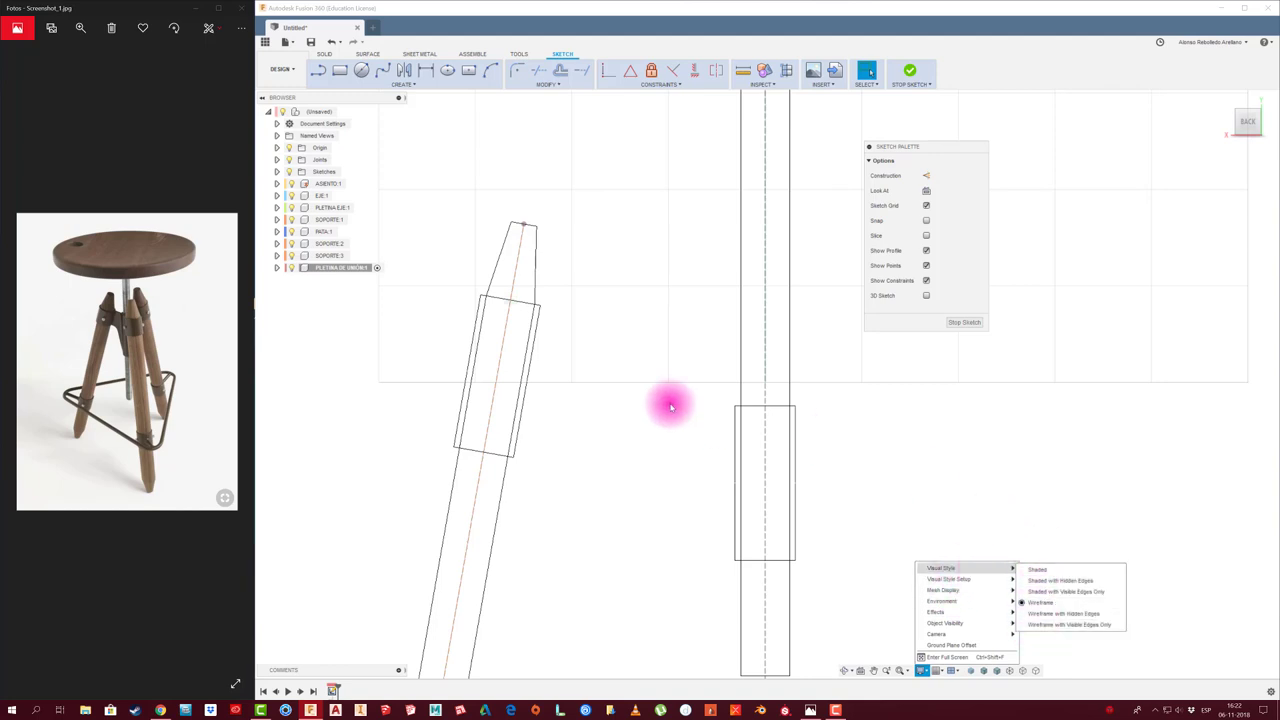
pyautogui.click(609, 354)
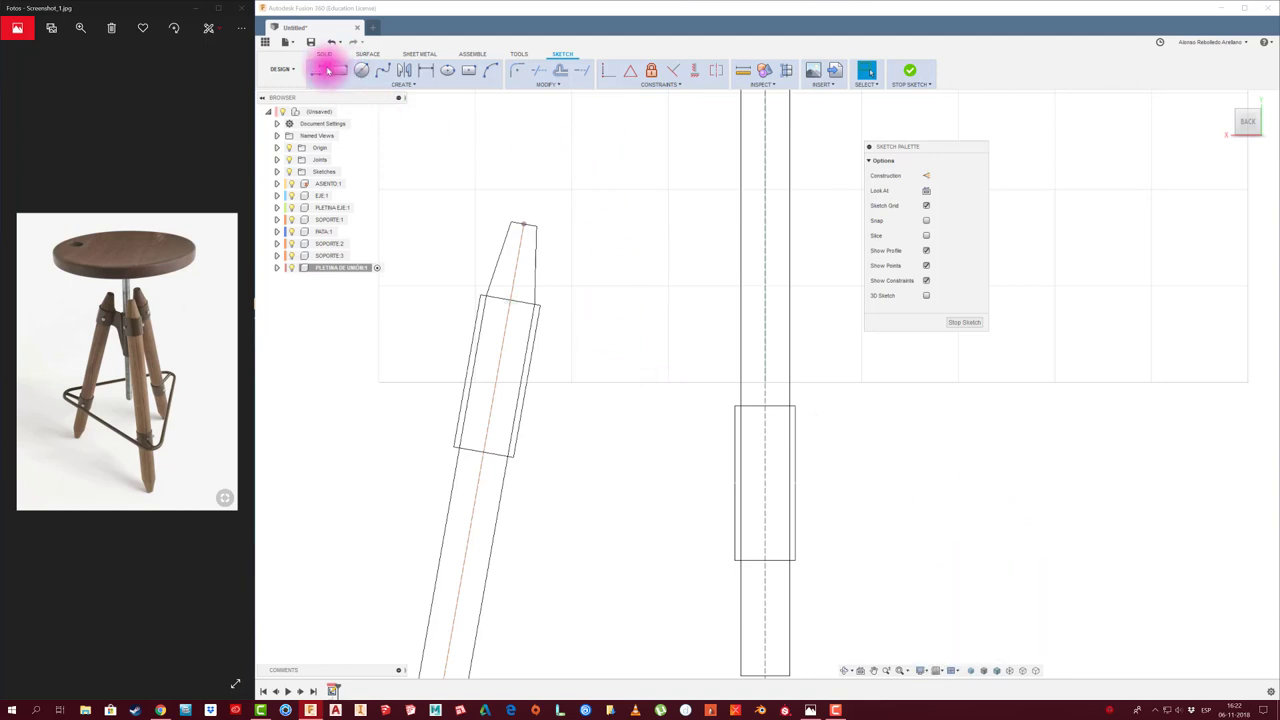
# Draw the slanted plate line from the sleeve's top corner toward the other leg
pyautogui.click(318, 70)
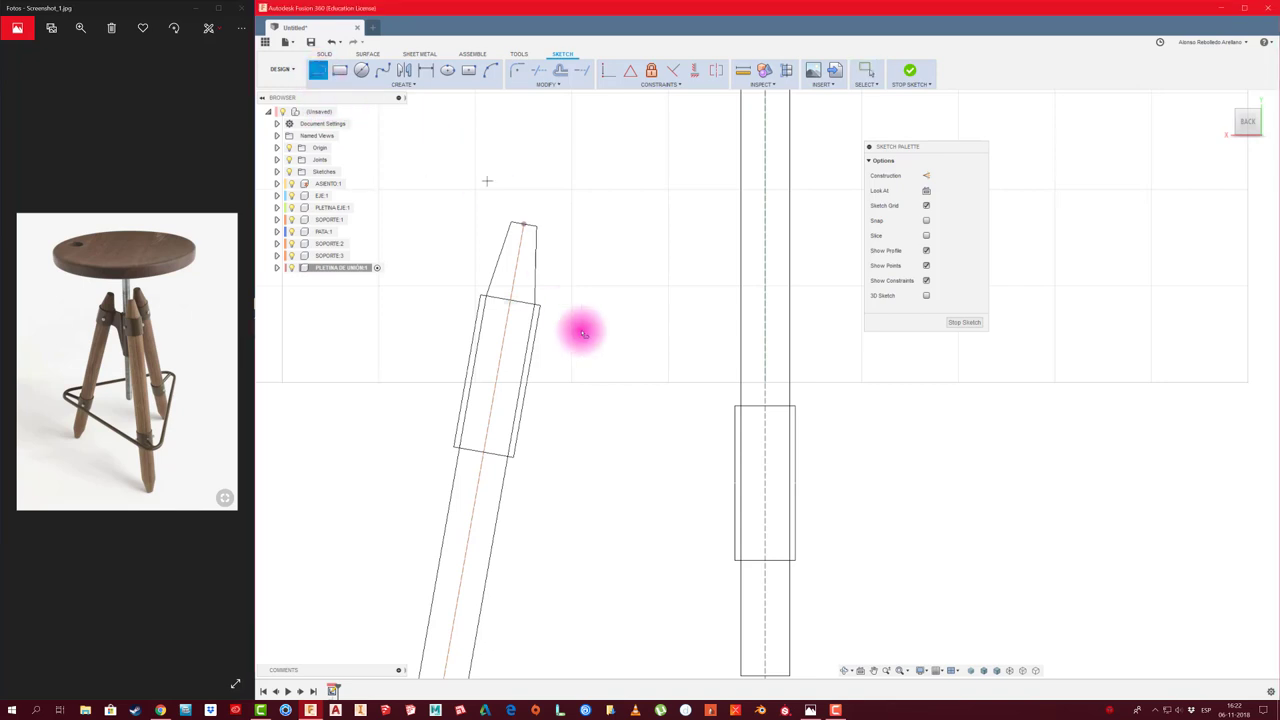
pyautogui.scroll(2, 534, 323)
pyautogui.scroll(2, 537, 320)
pyautogui.scroll(2, 543, 294)
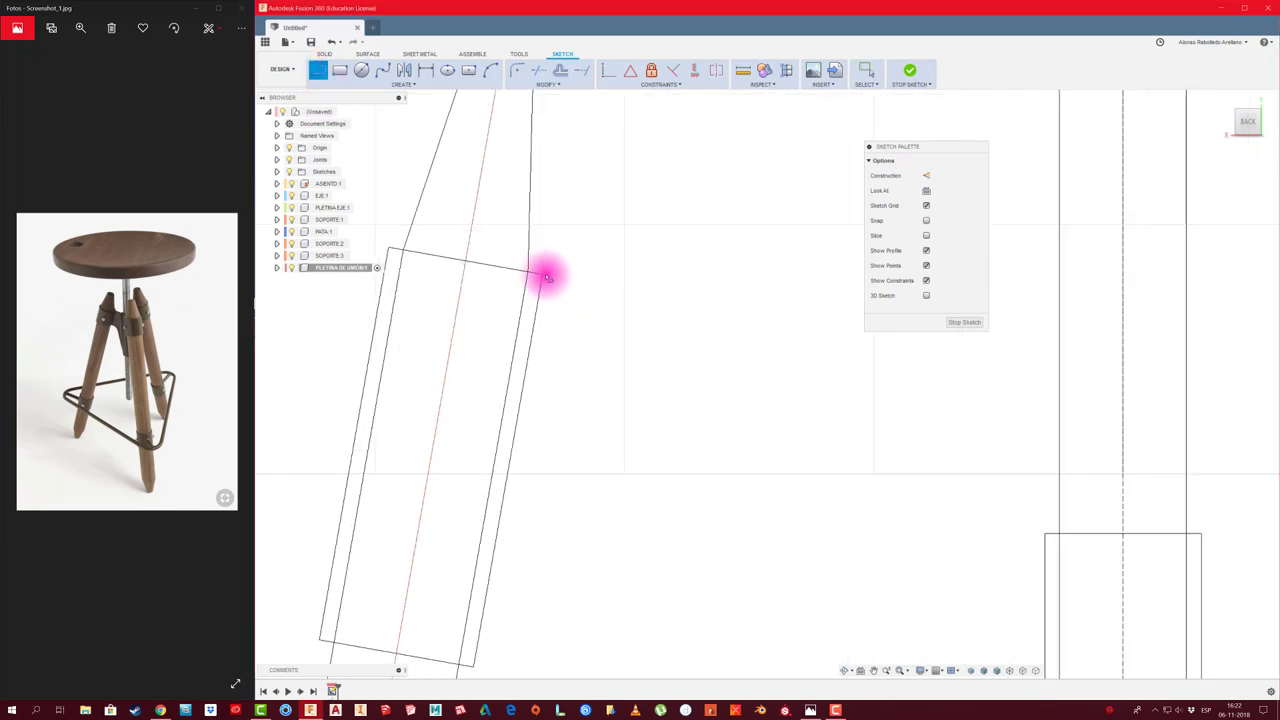
pyautogui.scroll(2, 542, 278)
pyautogui.scroll(2, 538, 278)
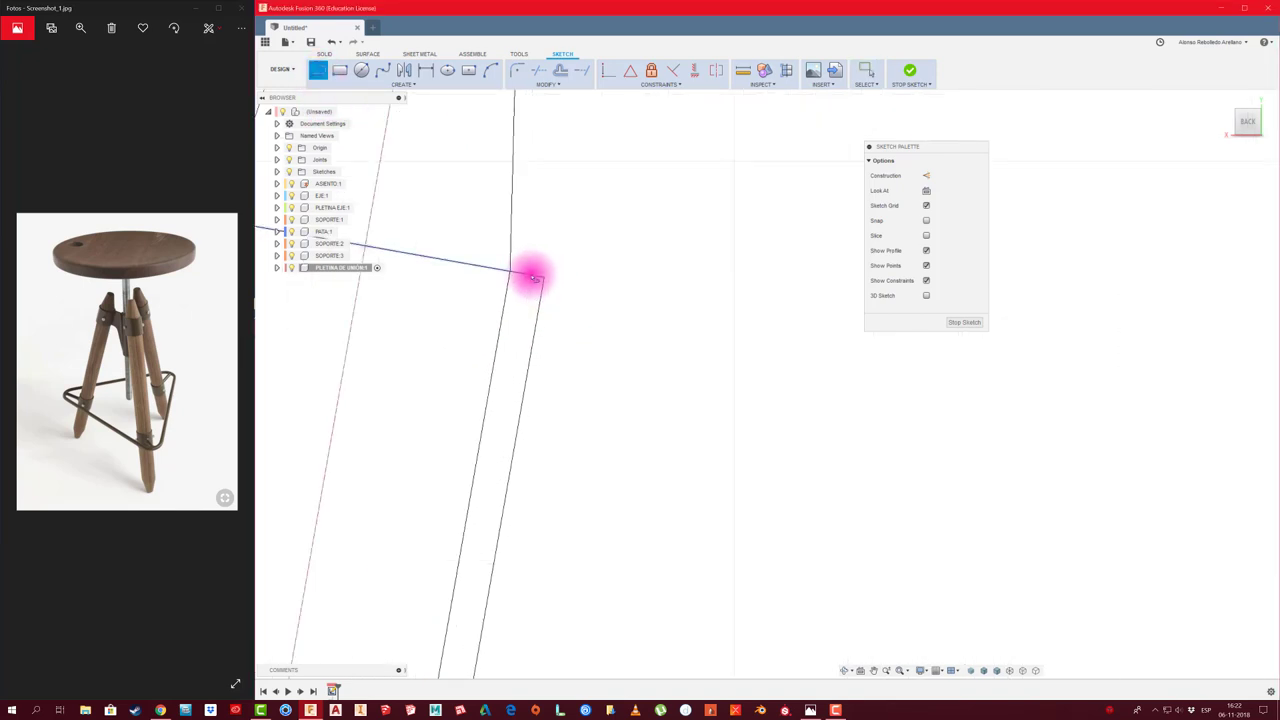
pyautogui.click(529, 276)
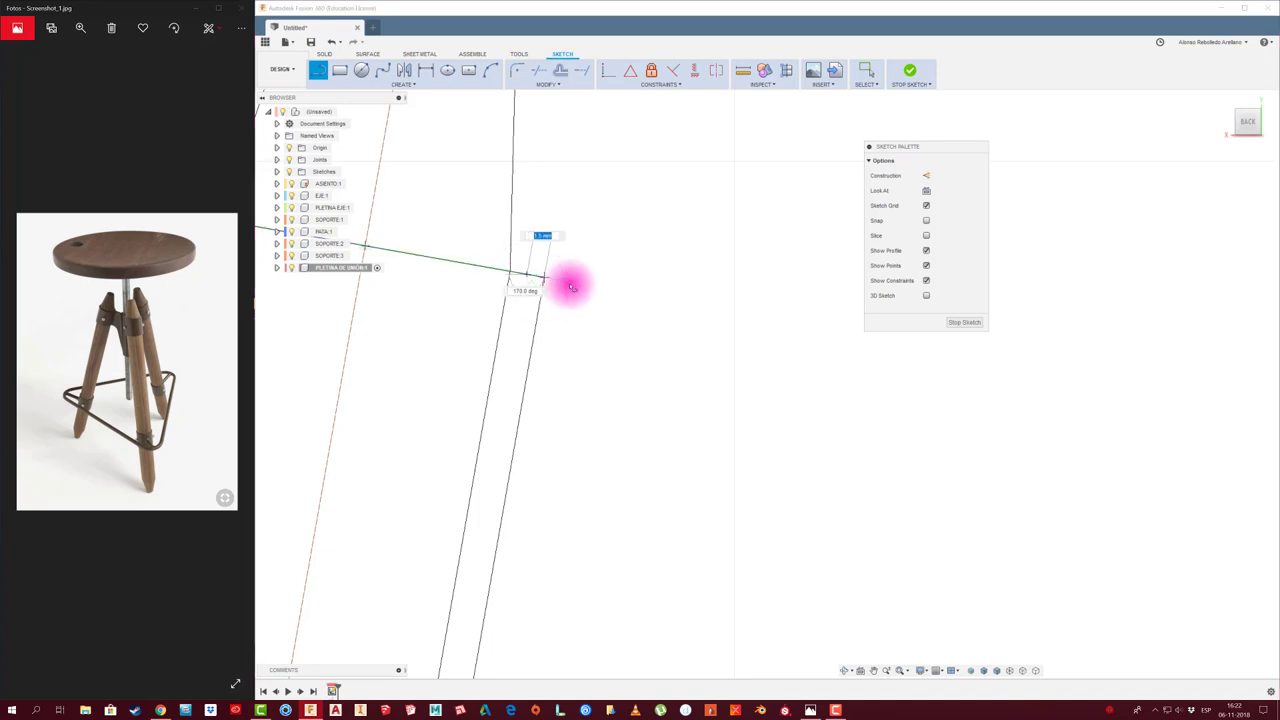
pyautogui.scroll(-2, 571, 285)
pyautogui.scroll(-2, 590, 320)
pyautogui.scroll(-2, 623, 374)
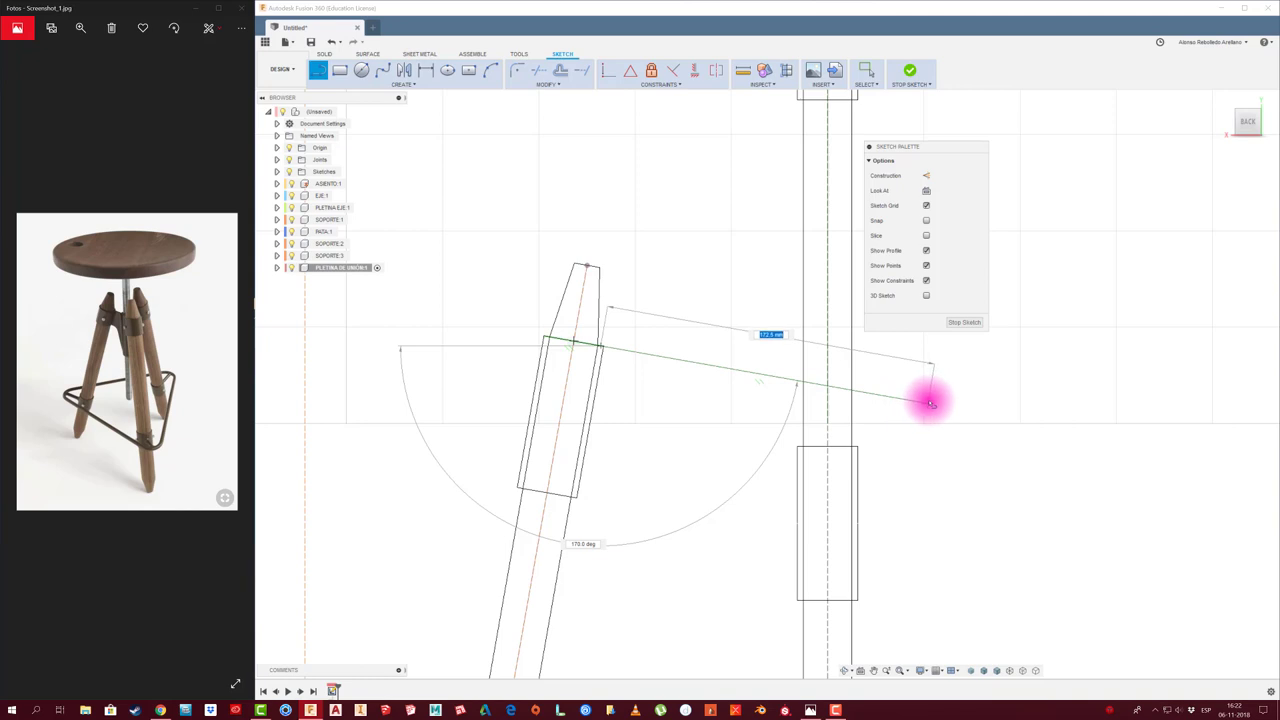
pyautogui.click(936, 403)
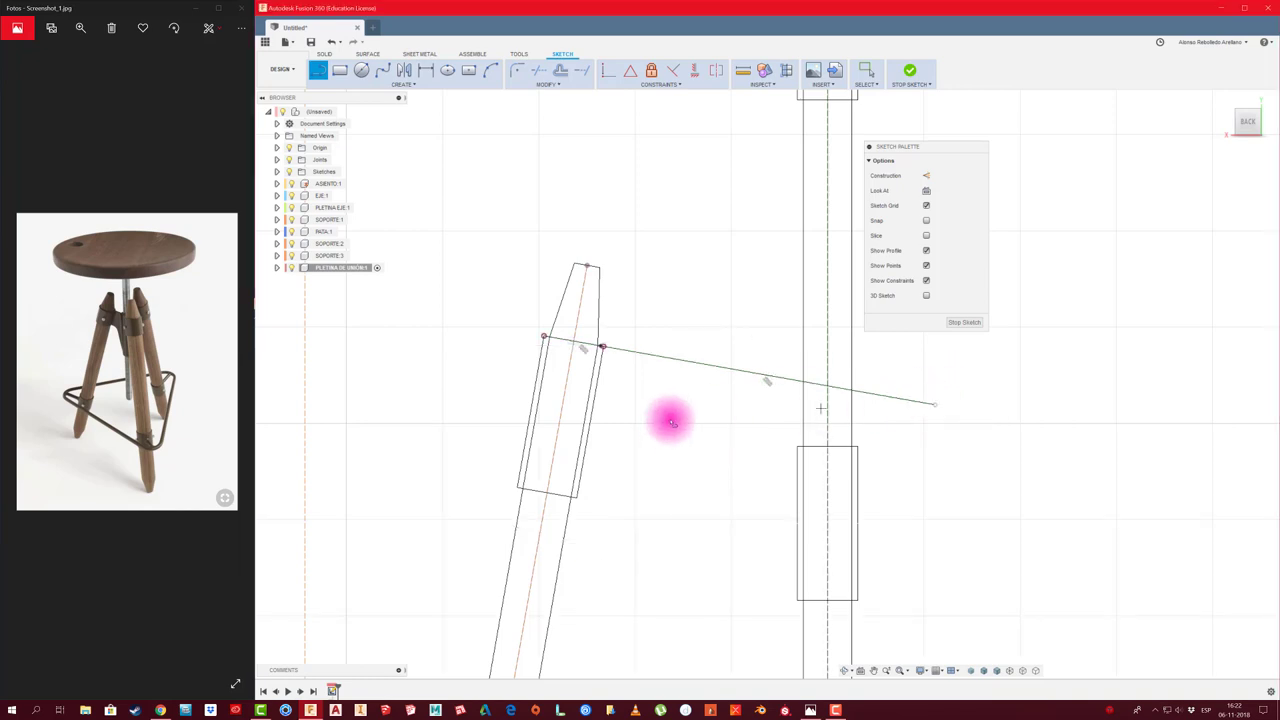
# Draw a vertical line from the sleeve rectangle's top-left corner up past the slanted line
pyautogui.moveTo(668, 422); pyautogui.dragTo(635, 388, button='middle')
pyautogui.scroll(1, 635, 387)
pyautogui.scroll(-2, 617, 381)
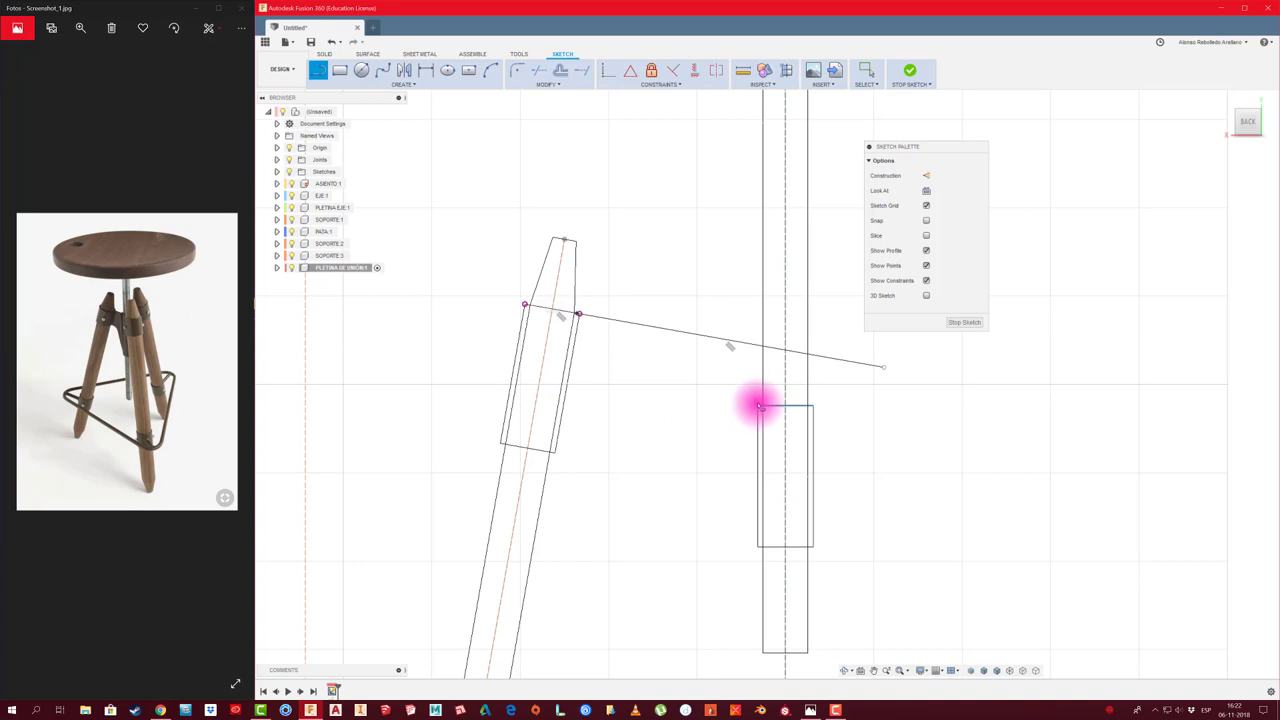
pyautogui.scroll(1, 760, 406)
pyautogui.scroll(2, 723, 391)
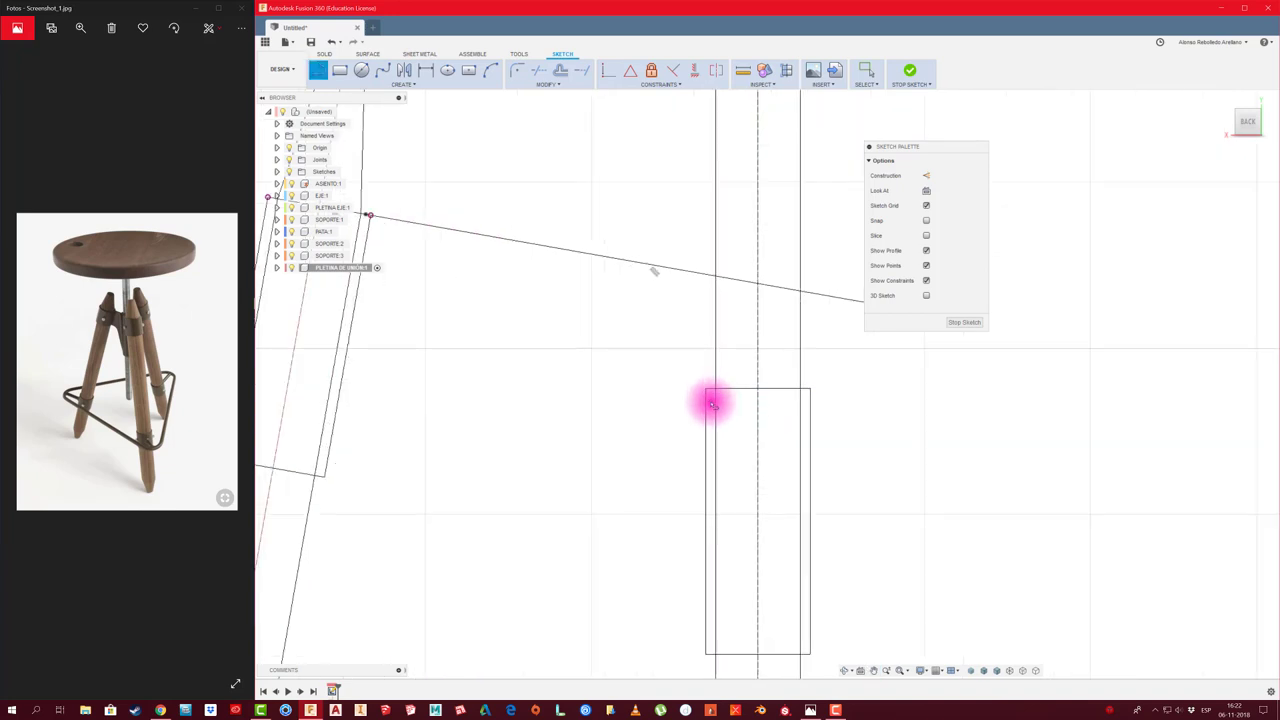
pyautogui.click(709, 396)
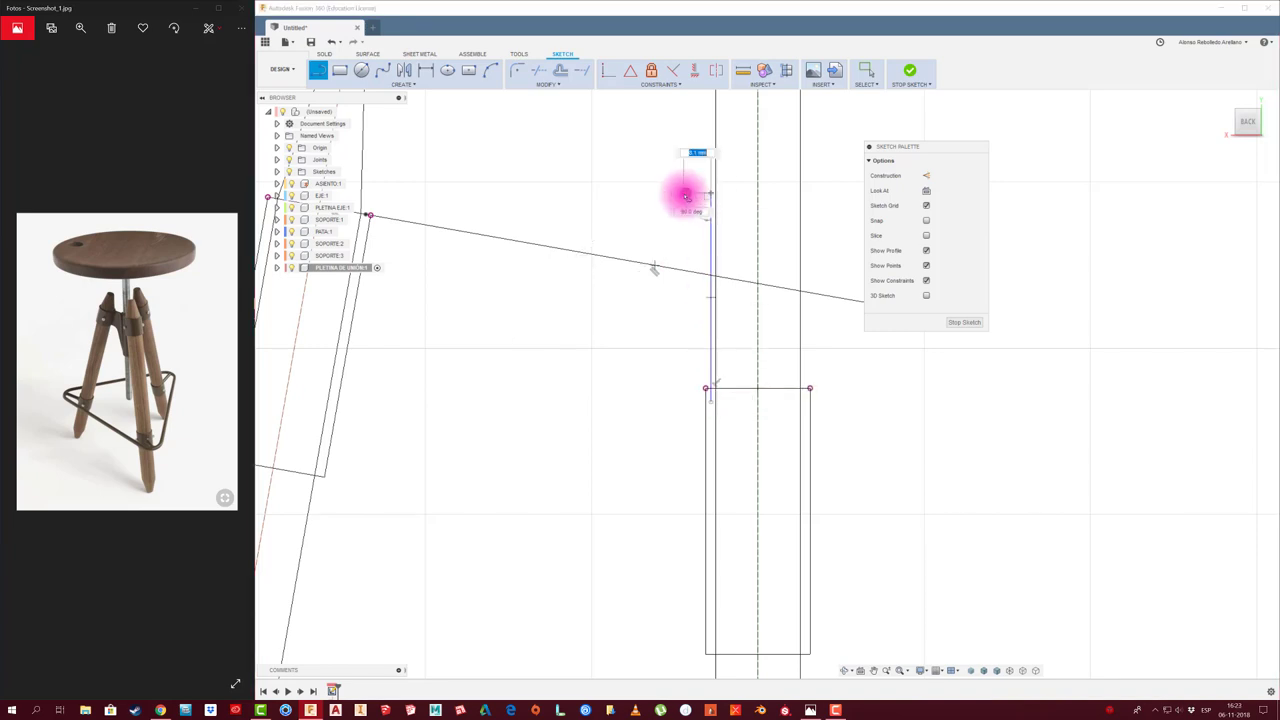
pyautogui.click(685, 196)
# Trim the overhanging ends of the vertical and slanted lines
pyautogui.press('t')
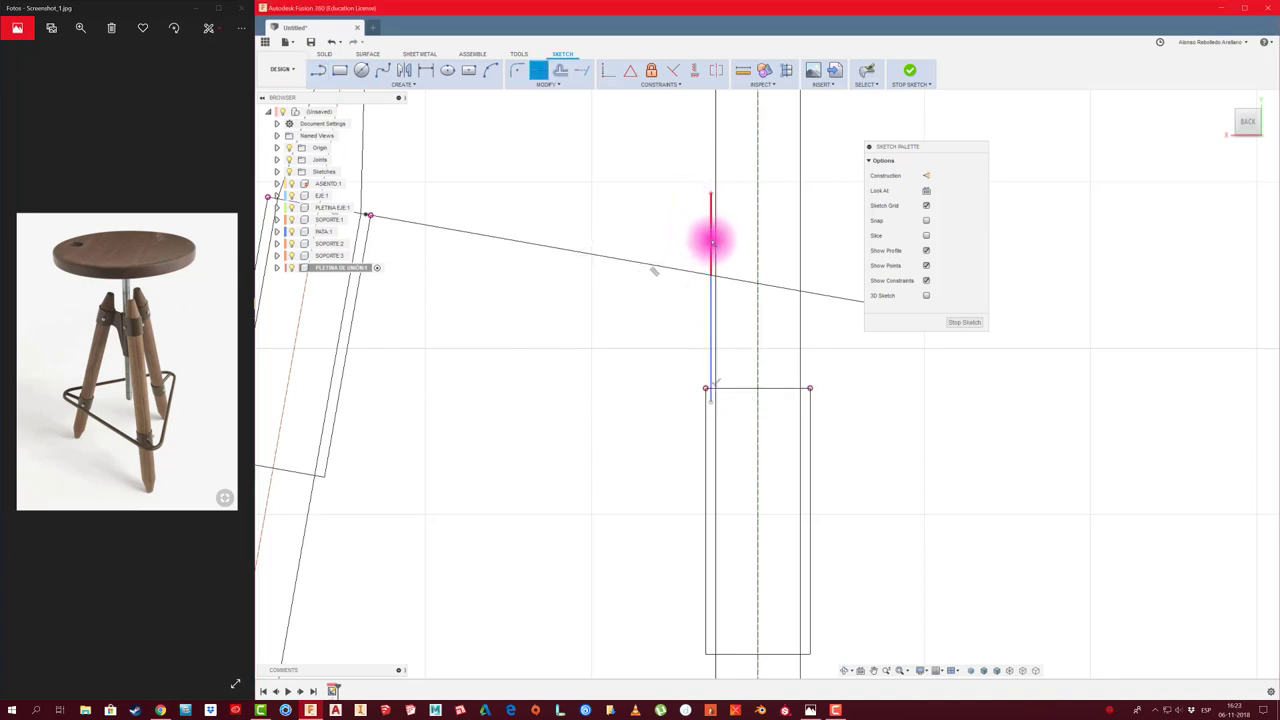
pyautogui.click(711, 238)
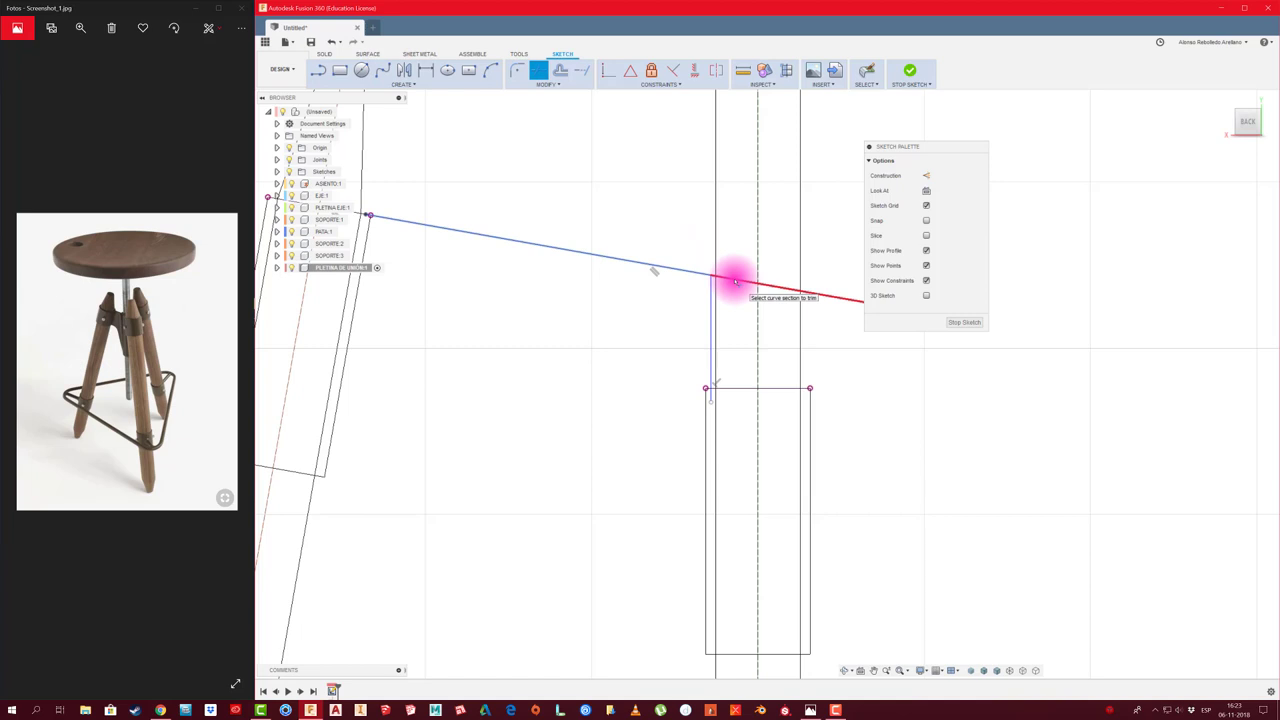
pyautogui.scroll(-2, 688, 355)
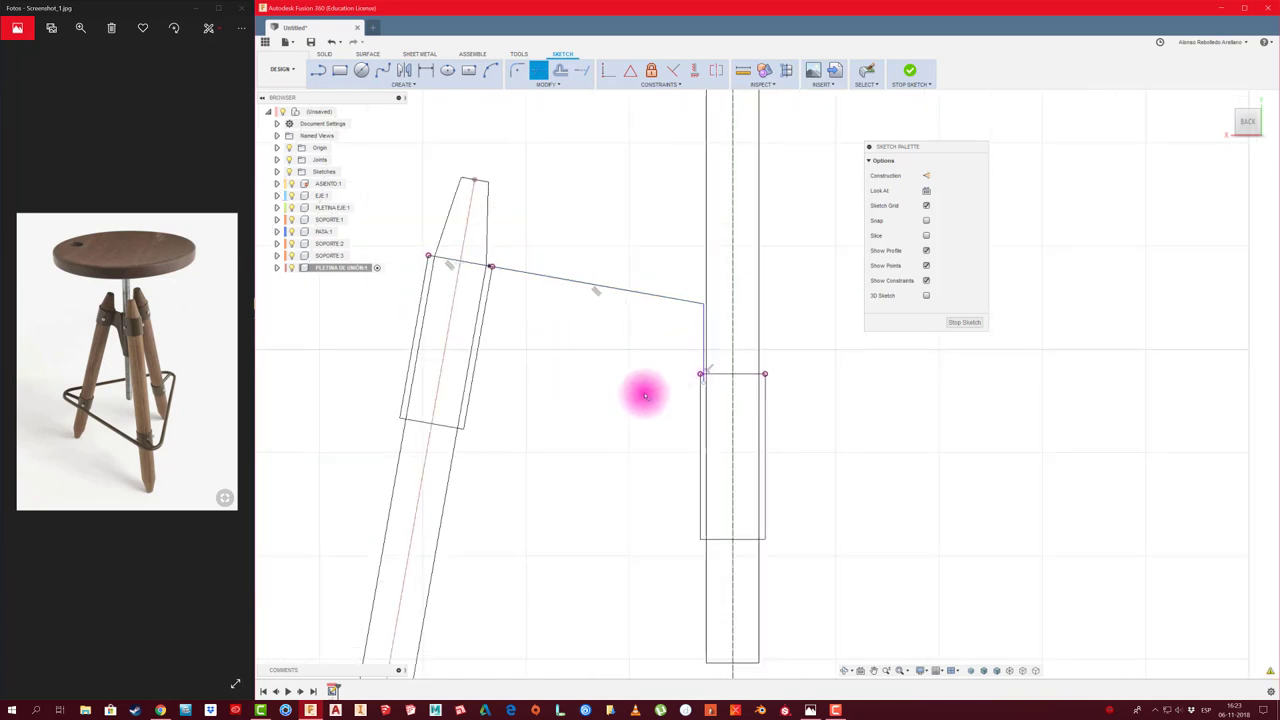
pyautogui.click(706, 410)
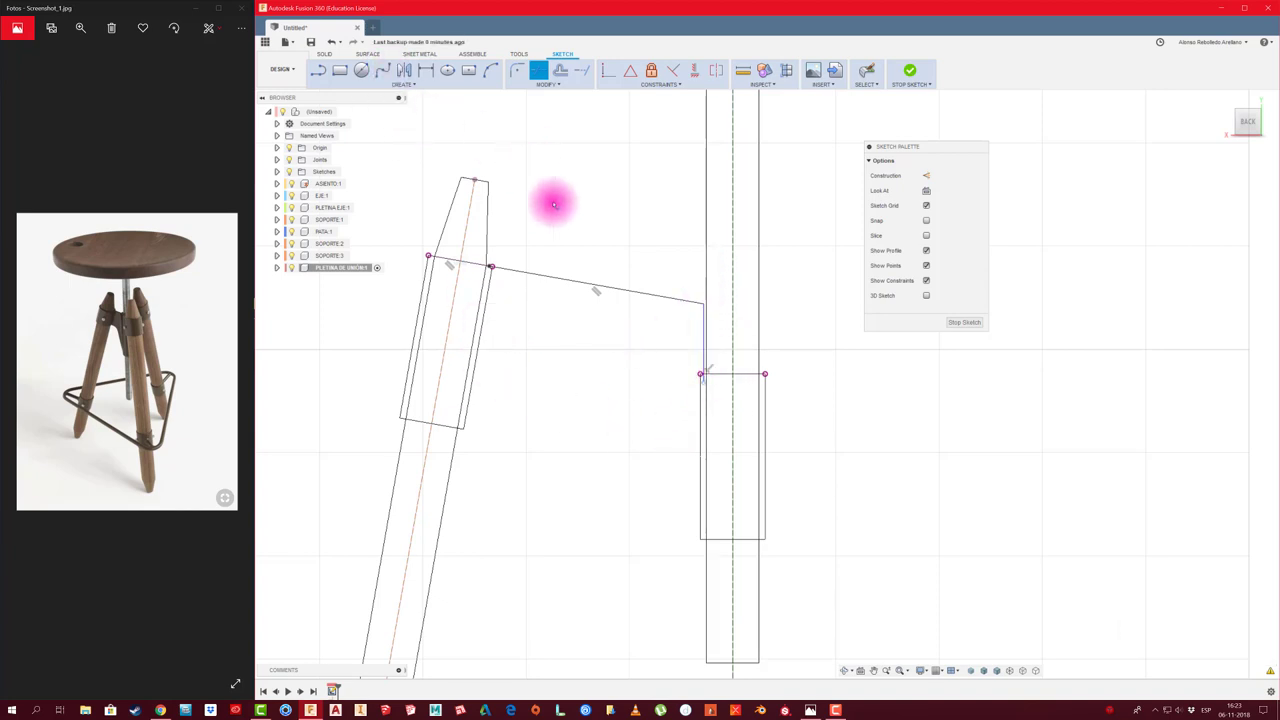
pyautogui.press('o')
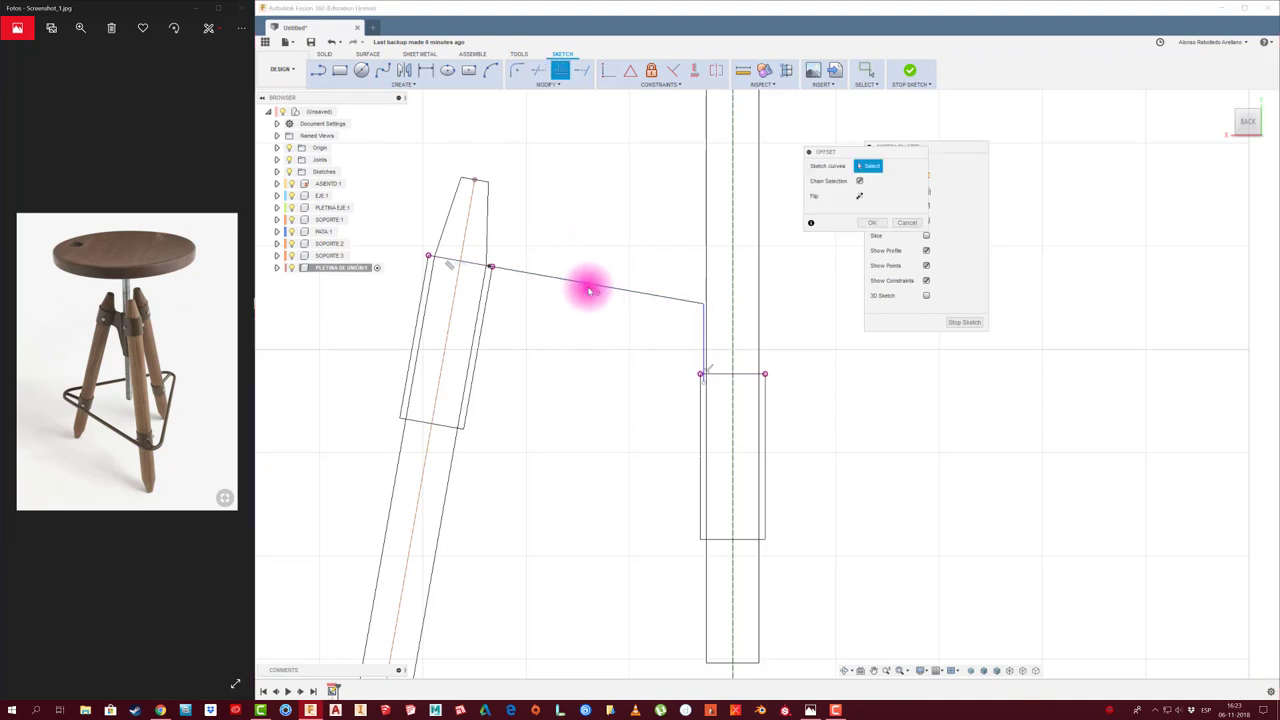
# Offset the plate line 40 mm downward and trim its short end piece
pyautogui.click(587, 282)
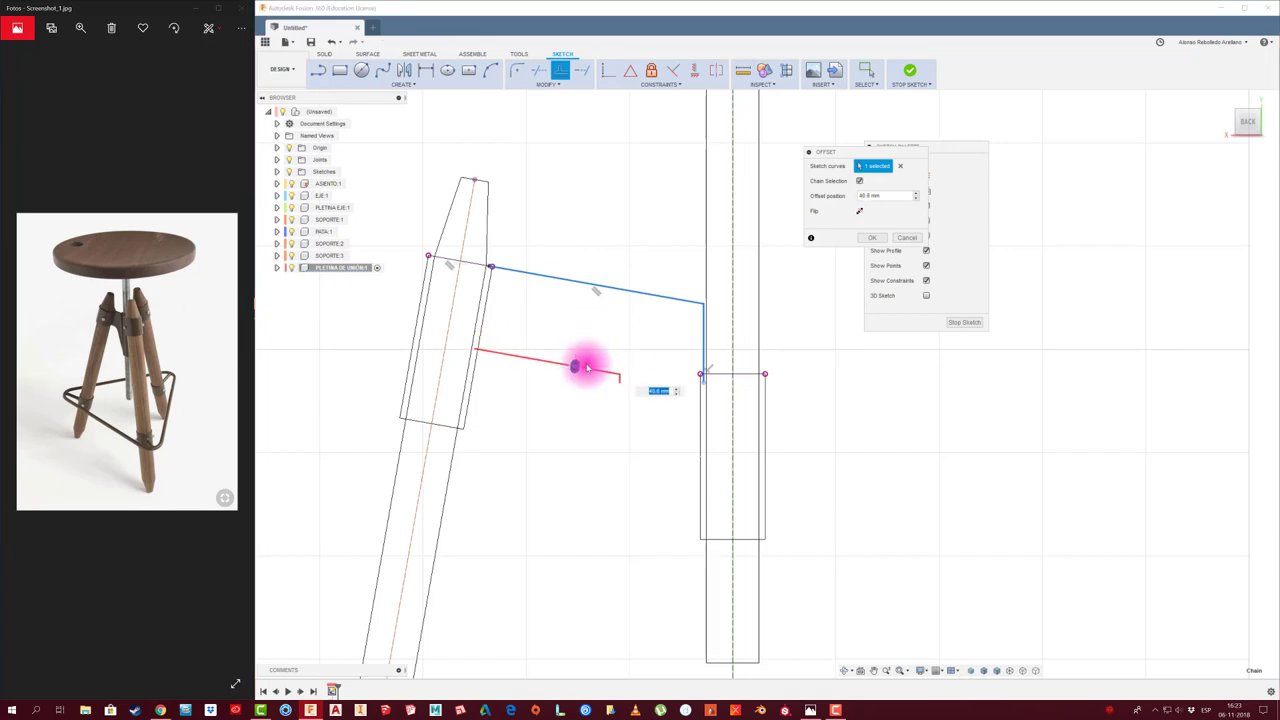
pyautogui.write('40')
pyautogui.click(587, 367)
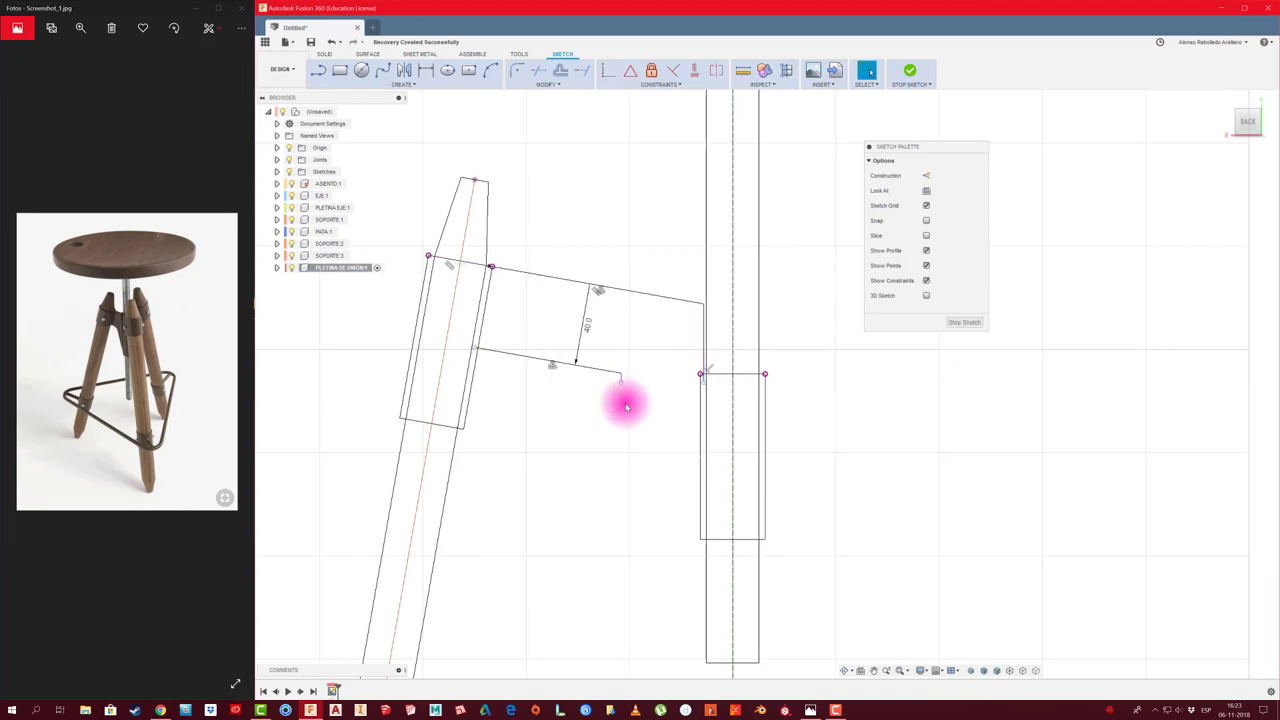
pyautogui.scroll(3, 626, 405)
pyautogui.scroll(2, 626, 380)
pyautogui.press('t')
pyautogui.click(610, 332)
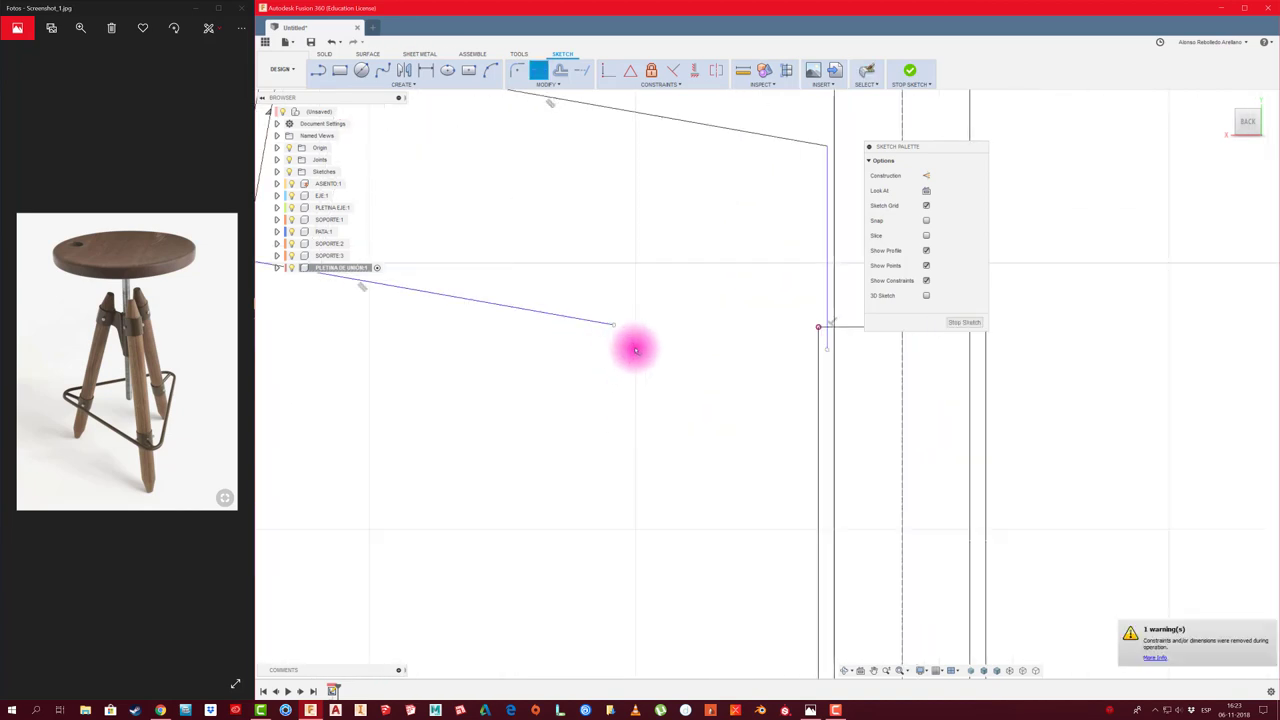
pyautogui.scroll(-2, 635, 349)
pyautogui.scroll(-1, 646, 380)
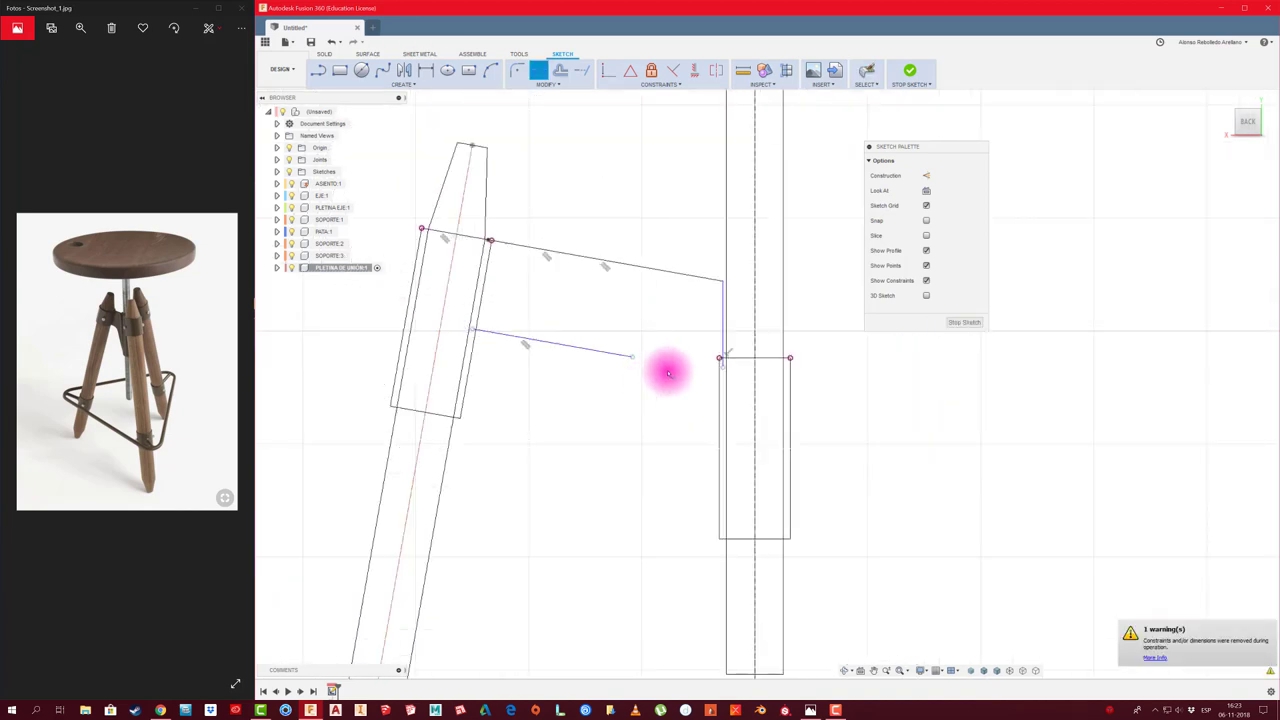
# Draw a line down the sleeve's left edge from its top-left corner
pyautogui.press('Escape')
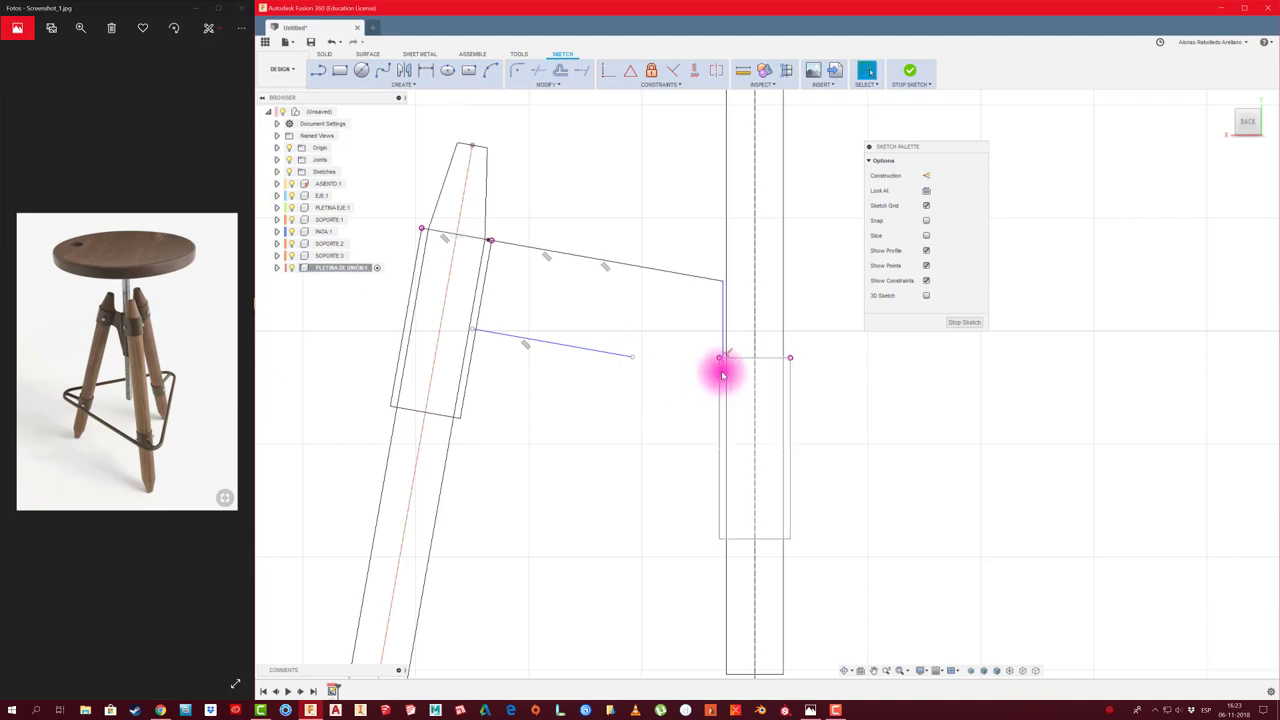
pyautogui.click(724, 368)
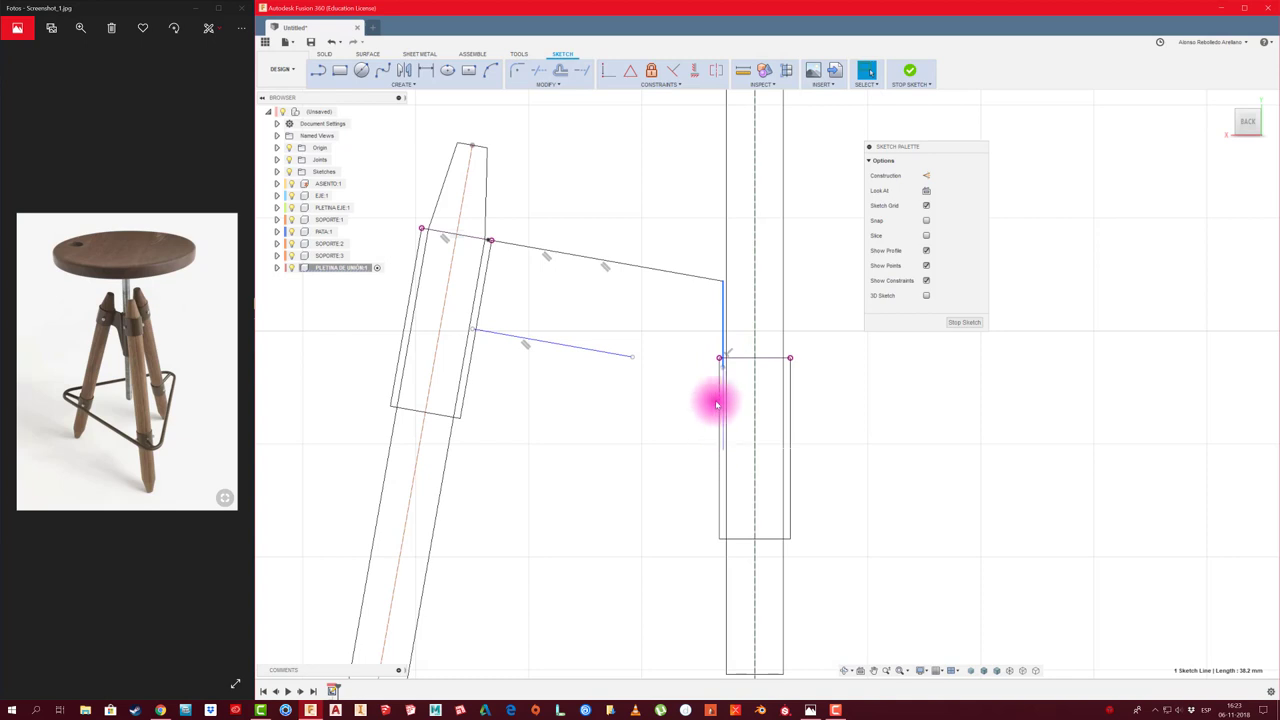
pyautogui.click(710, 378)
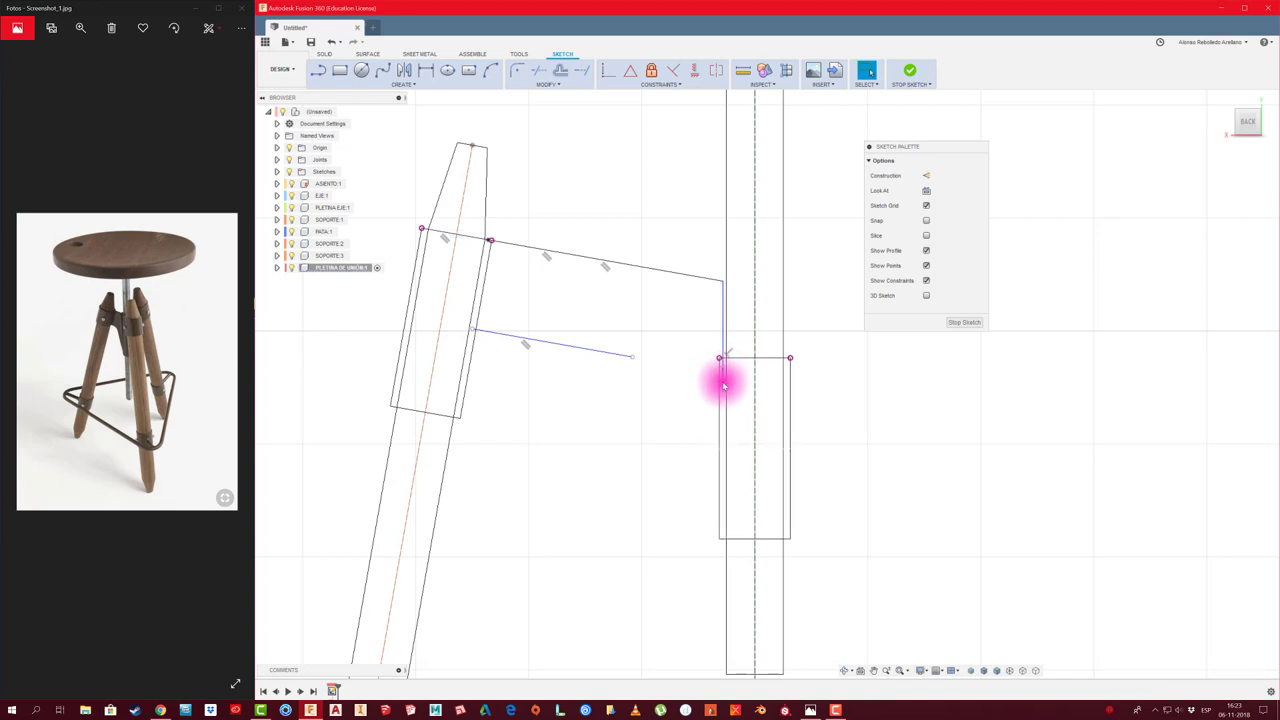
pyautogui.click(722, 373)
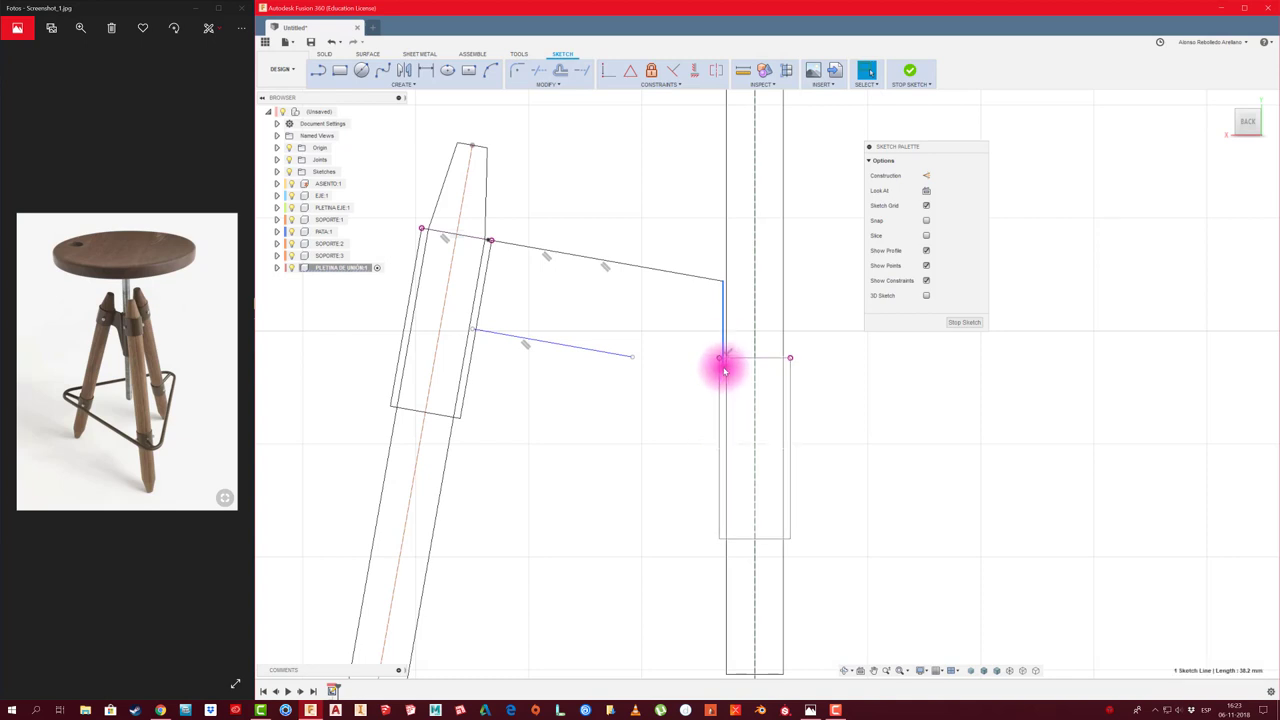
pyautogui.click(724, 371)
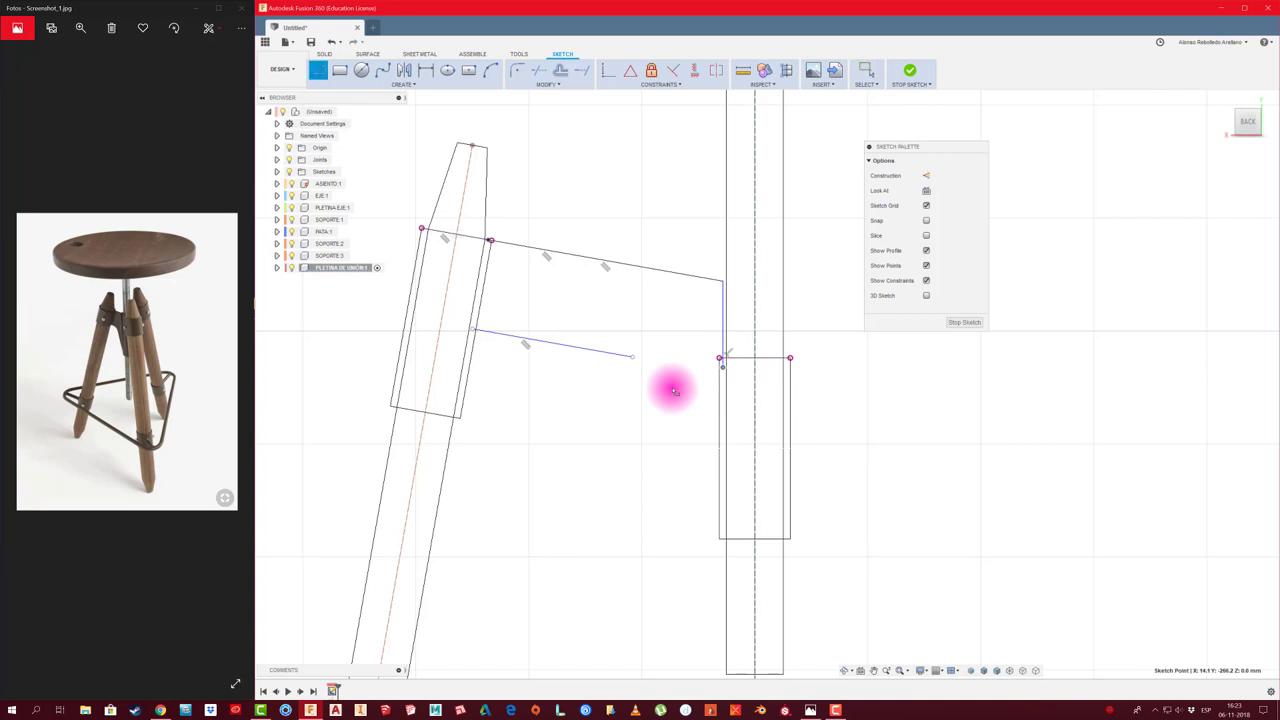
pyautogui.click(720, 358)
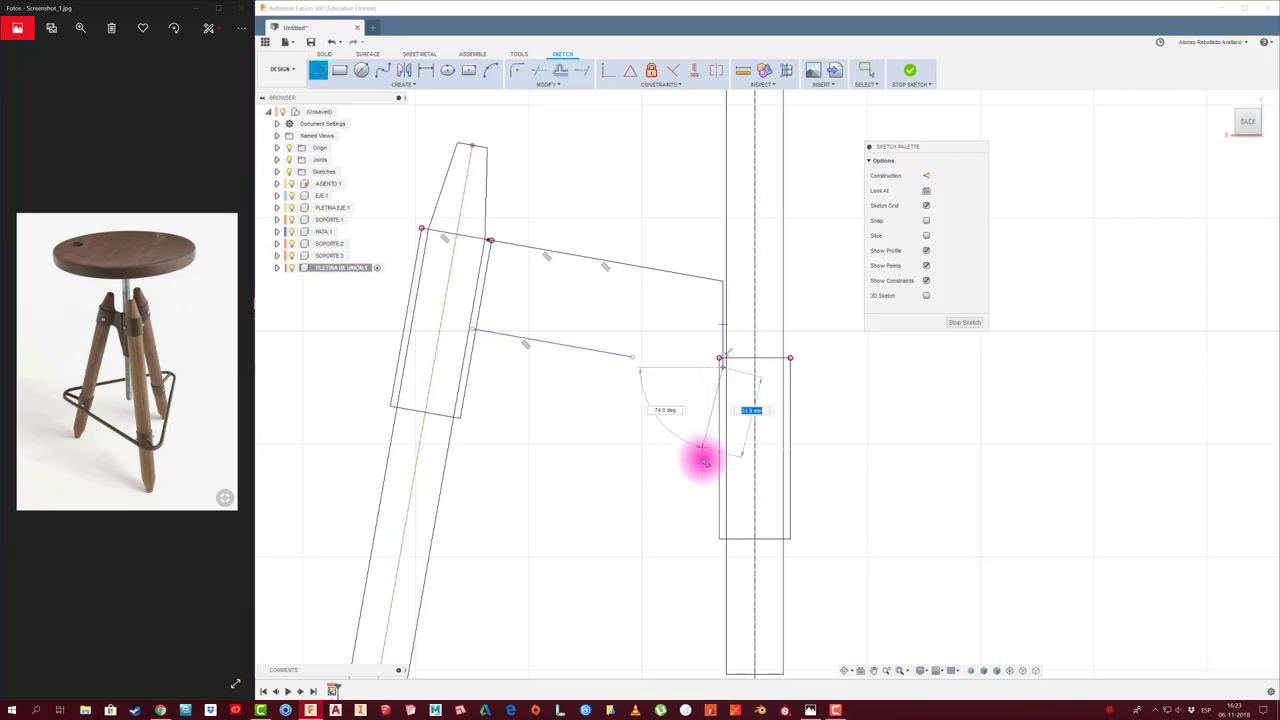
pyautogui.click(725, 564)
pyautogui.press('Escape')
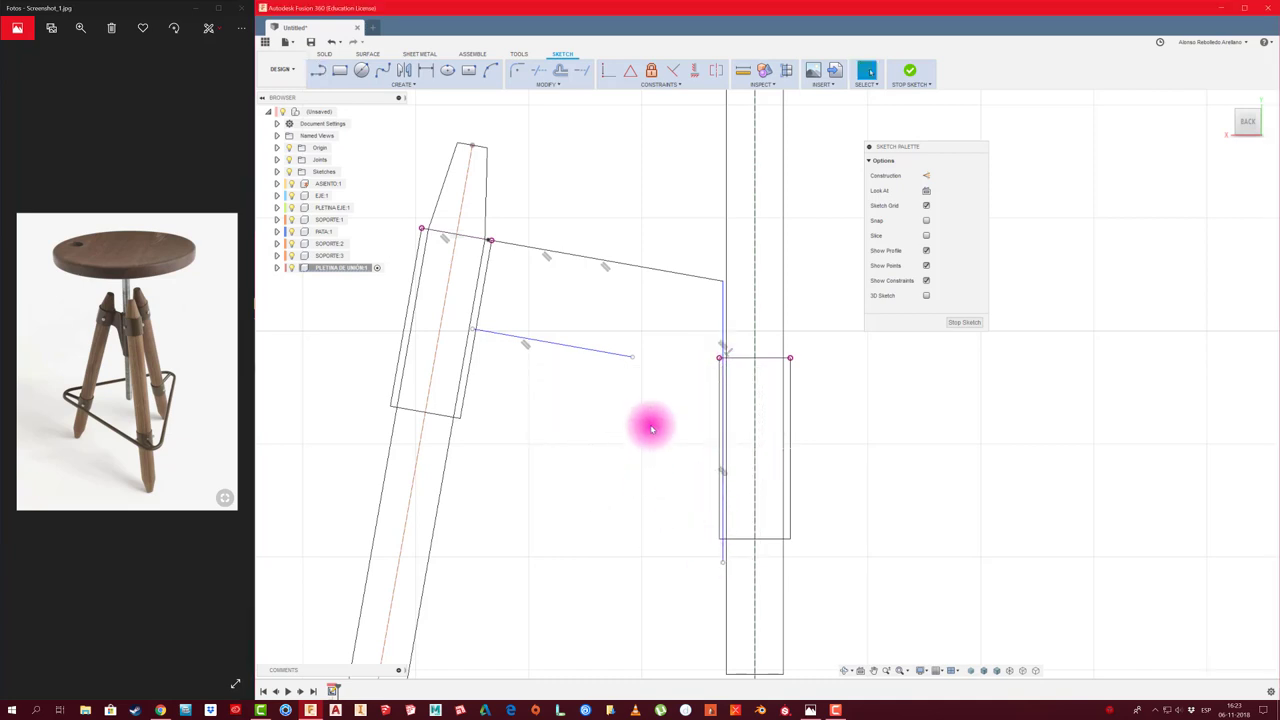
# Extend the 40 mm offset line until it meets the vertical sleeve line
pyautogui.click(403, 86)
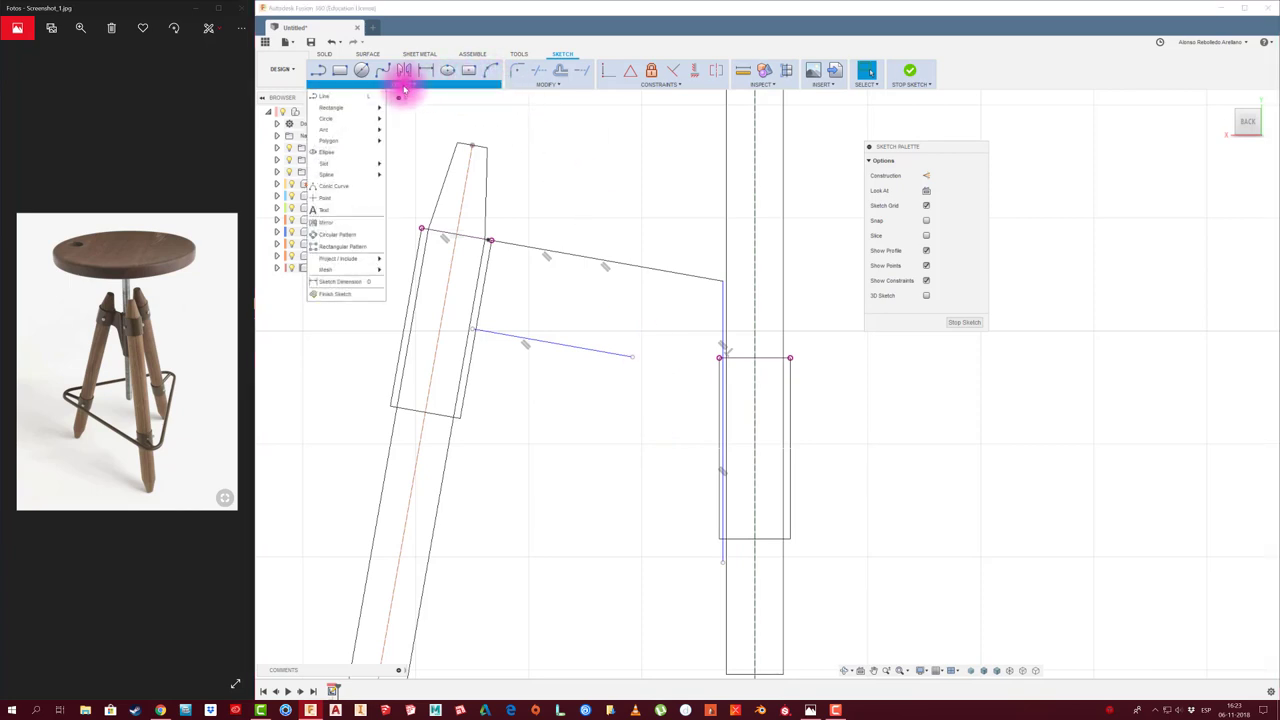
pyautogui.click(540, 82)
pyautogui.click(586, 73)
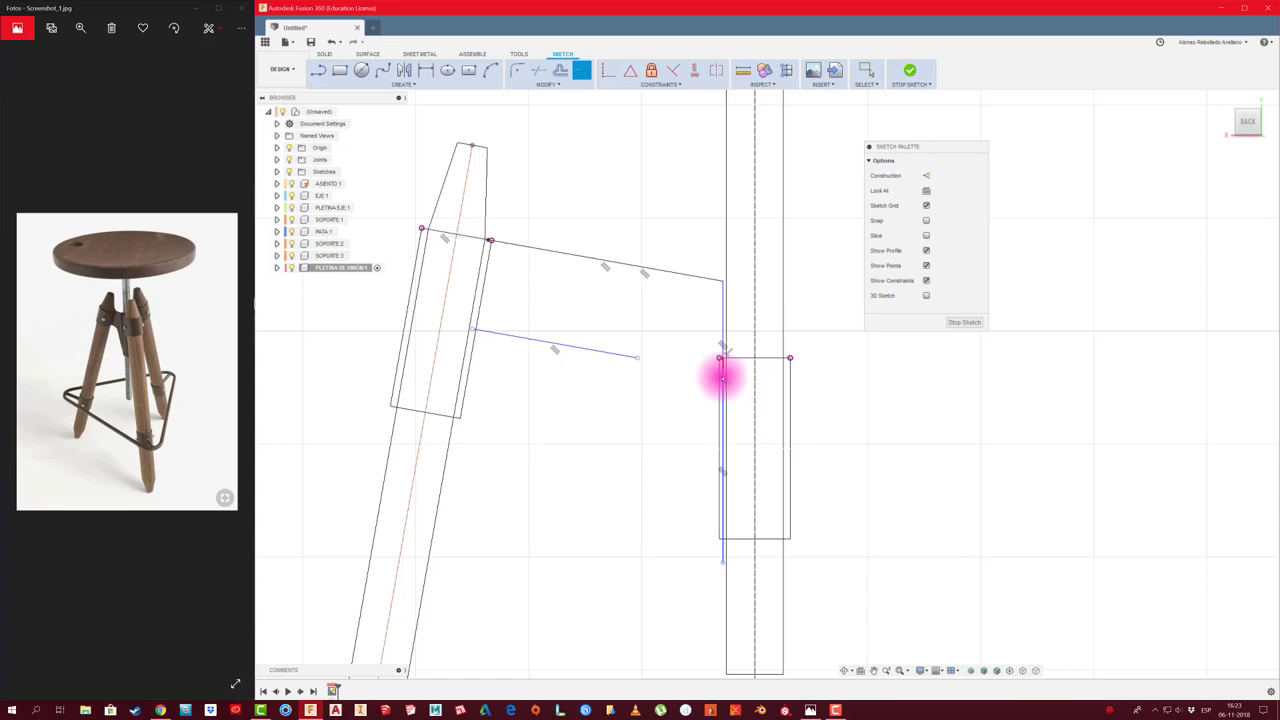
pyautogui.scroll(3, 724, 378)
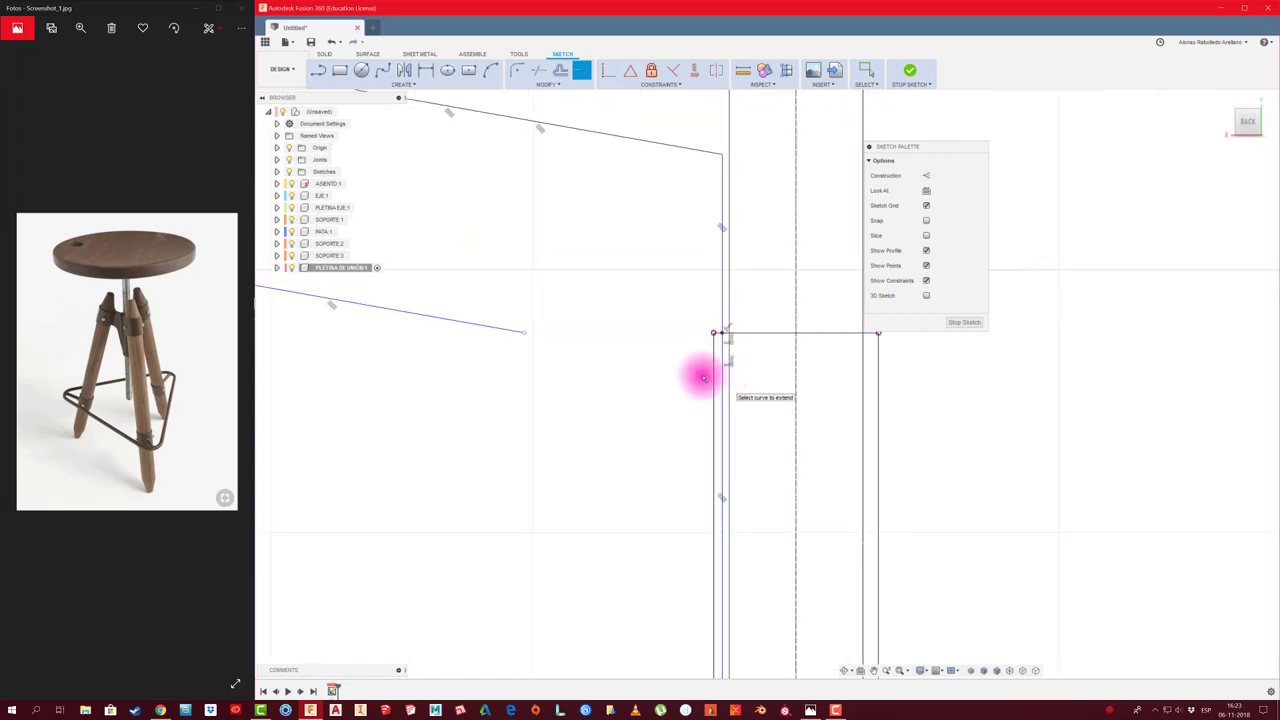
pyautogui.click(515, 332)
pyautogui.scroll(-2, 534, 380)
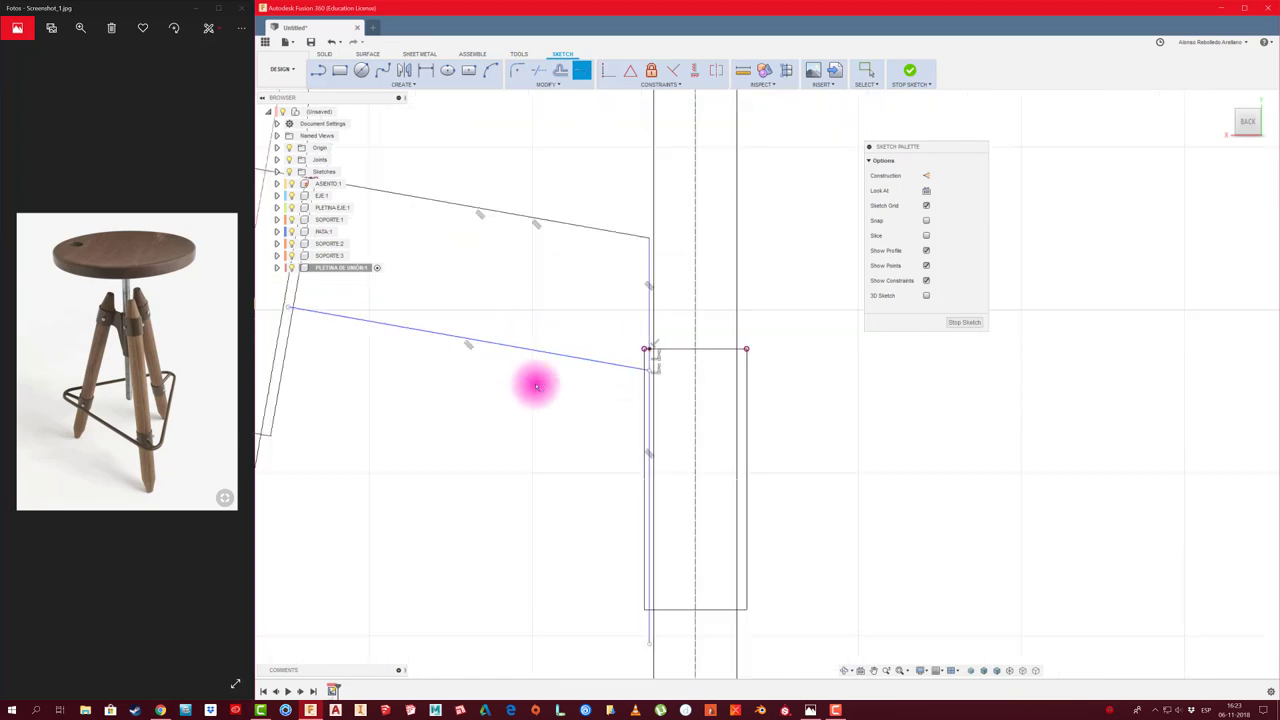
pyautogui.scroll(-2, 534, 380)
pyautogui.scroll(-2, 560, 377)
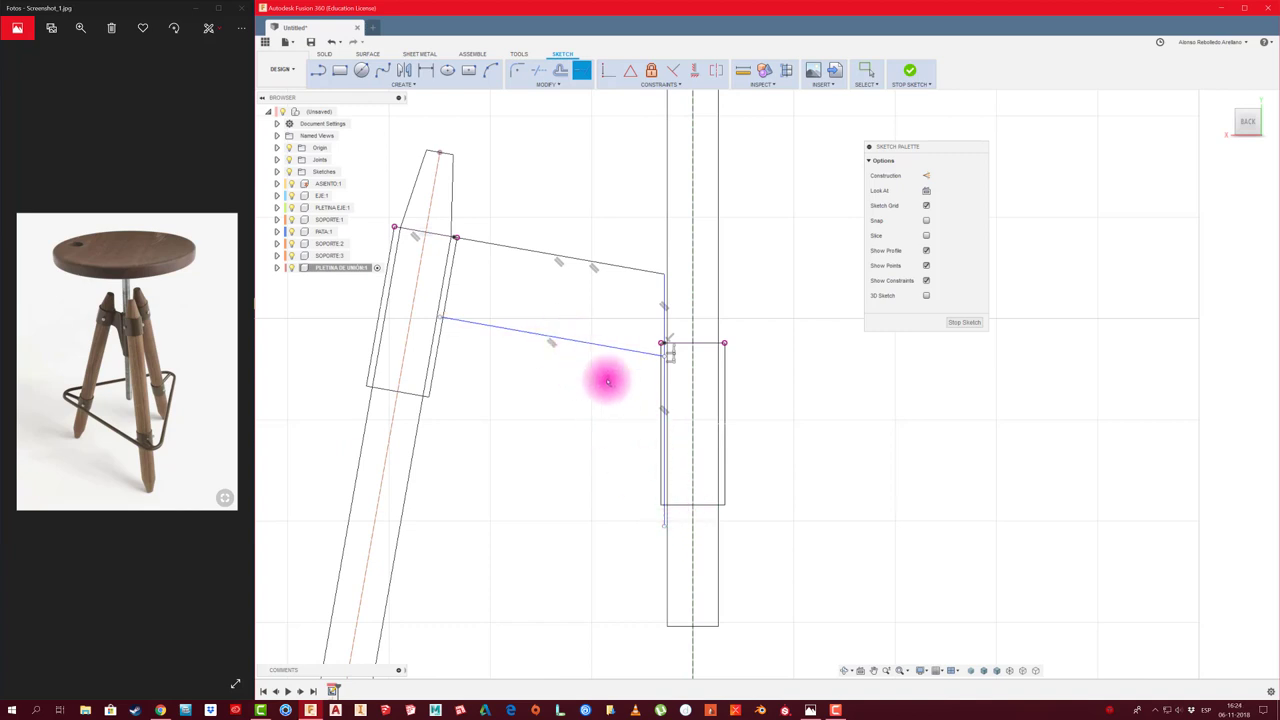
pyautogui.click(751, 83)
pyautogui.click(725, 375)
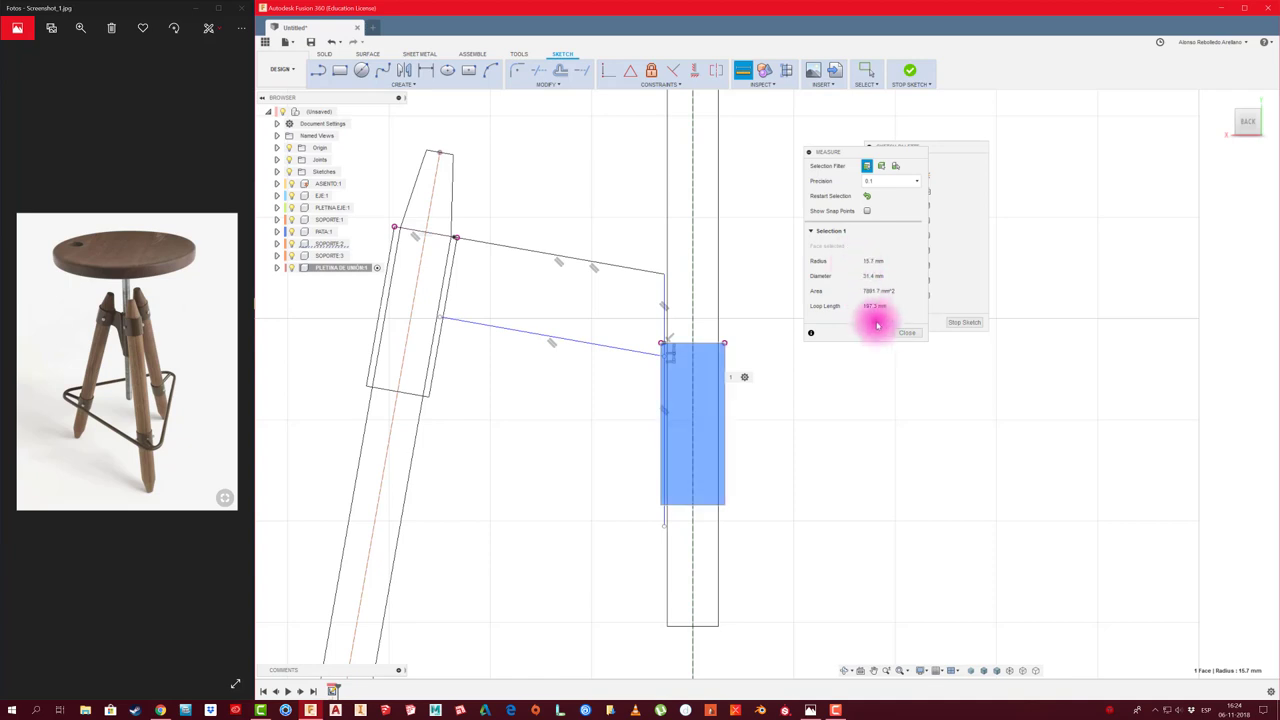
pyautogui.click(907, 332)
pyautogui.scroll(3, 743, 411)
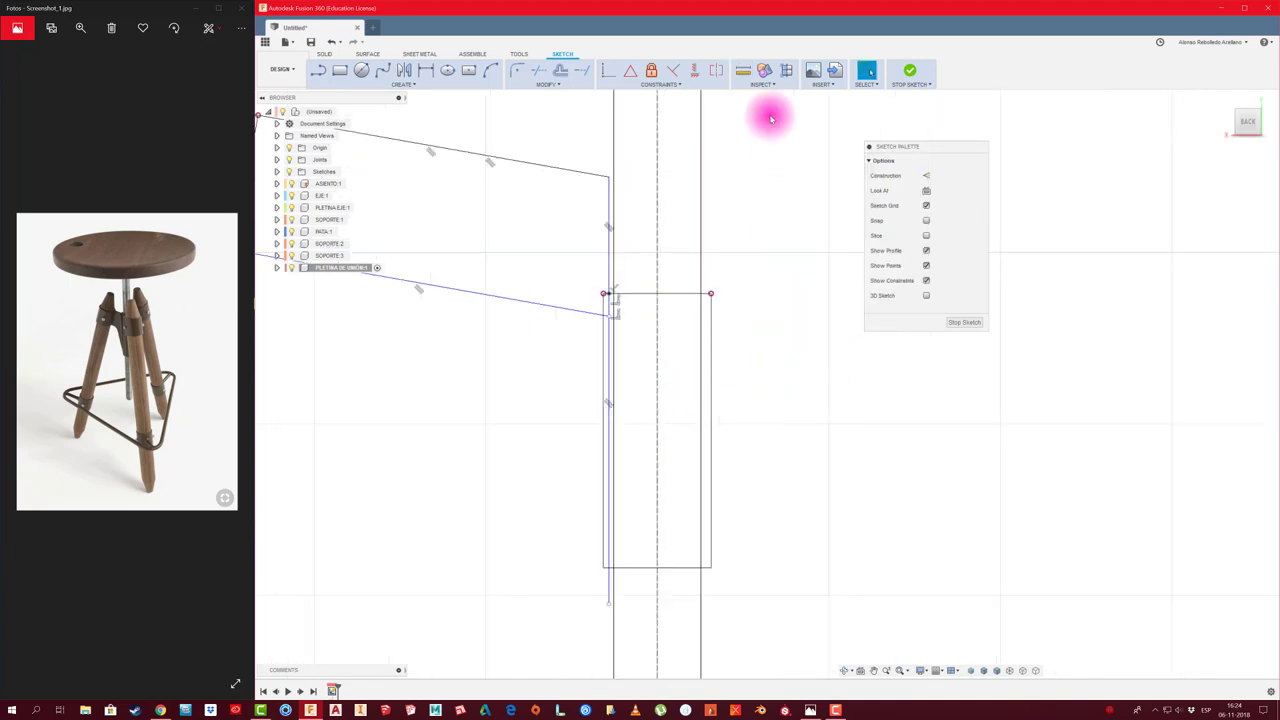
pyautogui.click(745, 70)
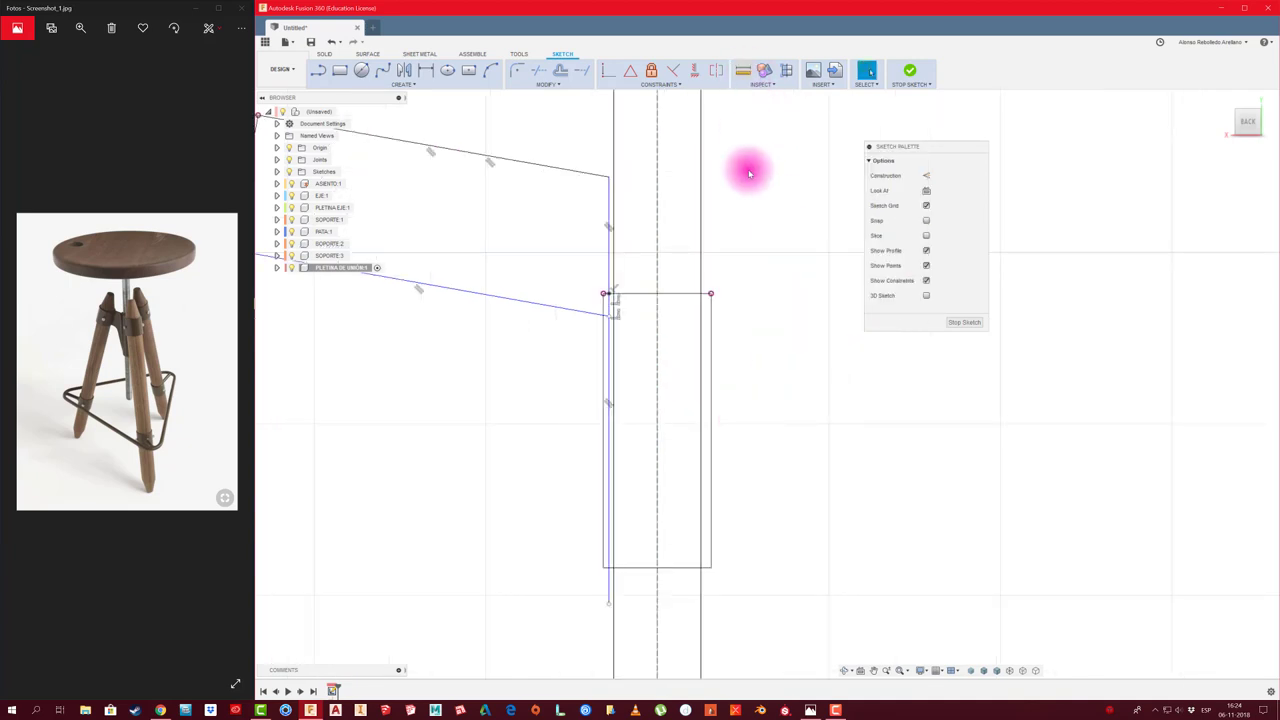
pyautogui.click(681, 297)
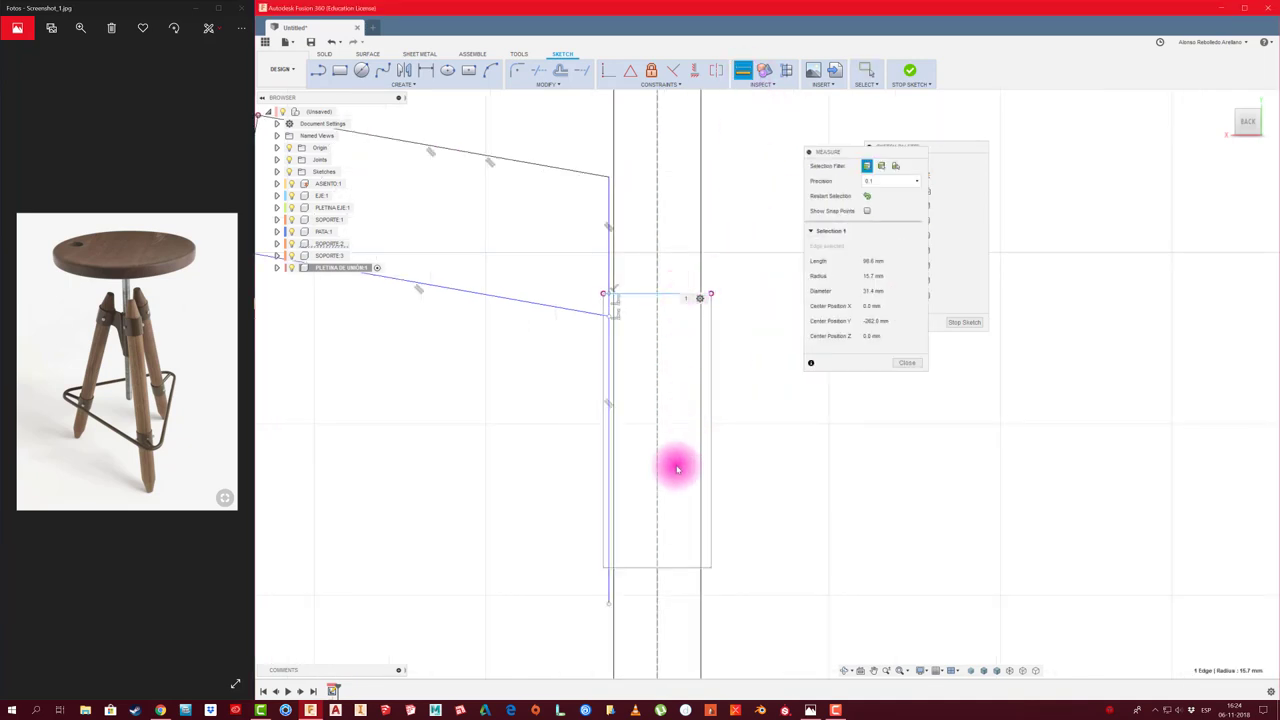
pyautogui.click(675, 570)
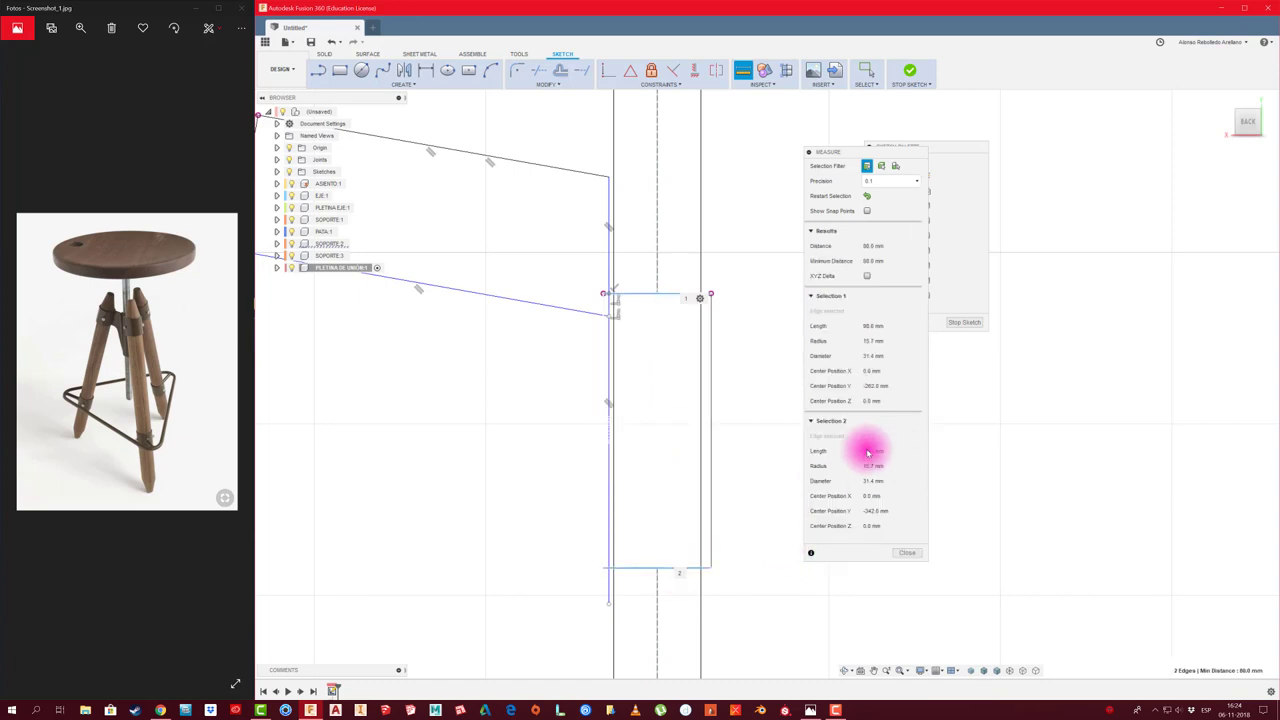
pyautogui.scroll(-1, 748, 395)
pyautogui.scroll(-1, 738, 380)
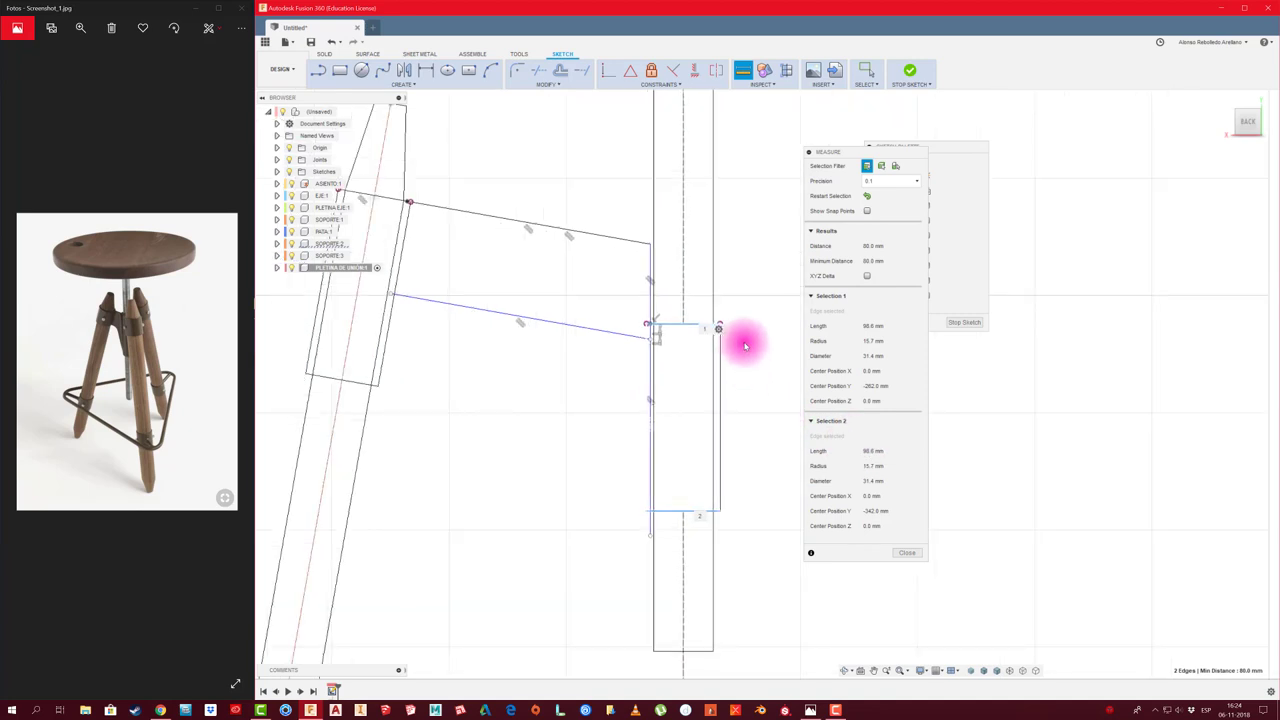
pyautogui.press('Escape')
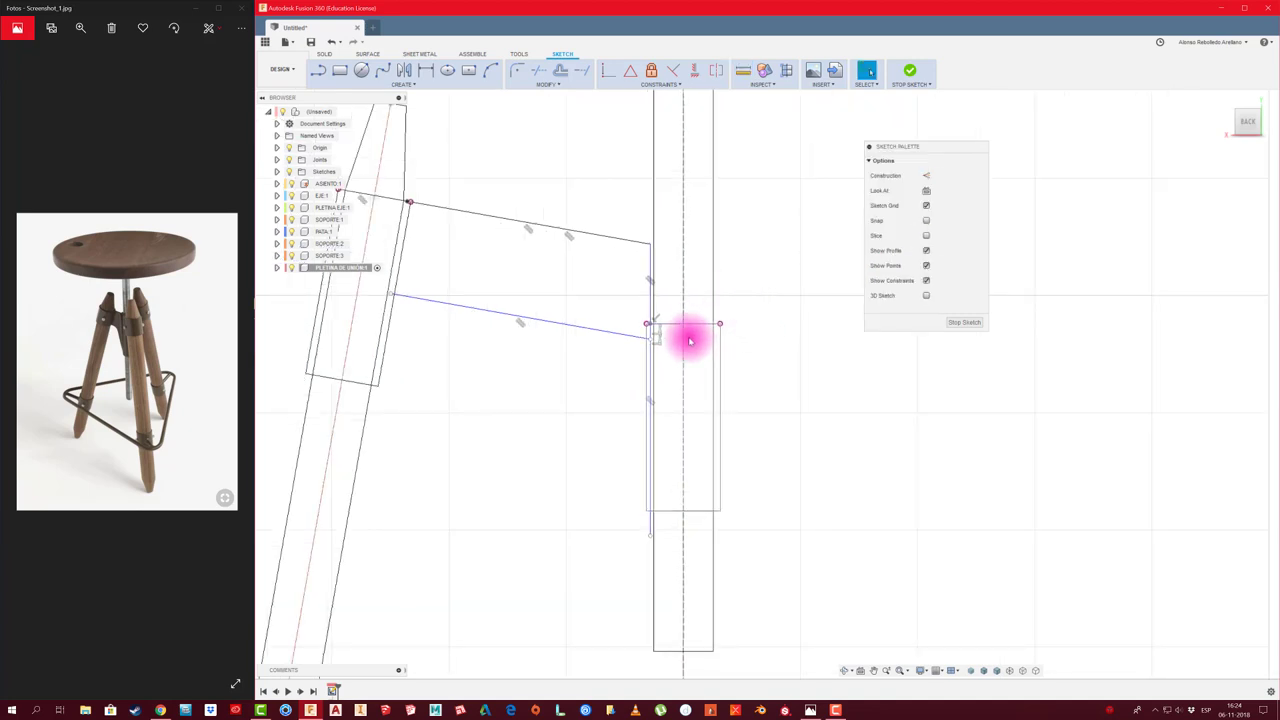
pyautogui.scroll(1, 668, 322)
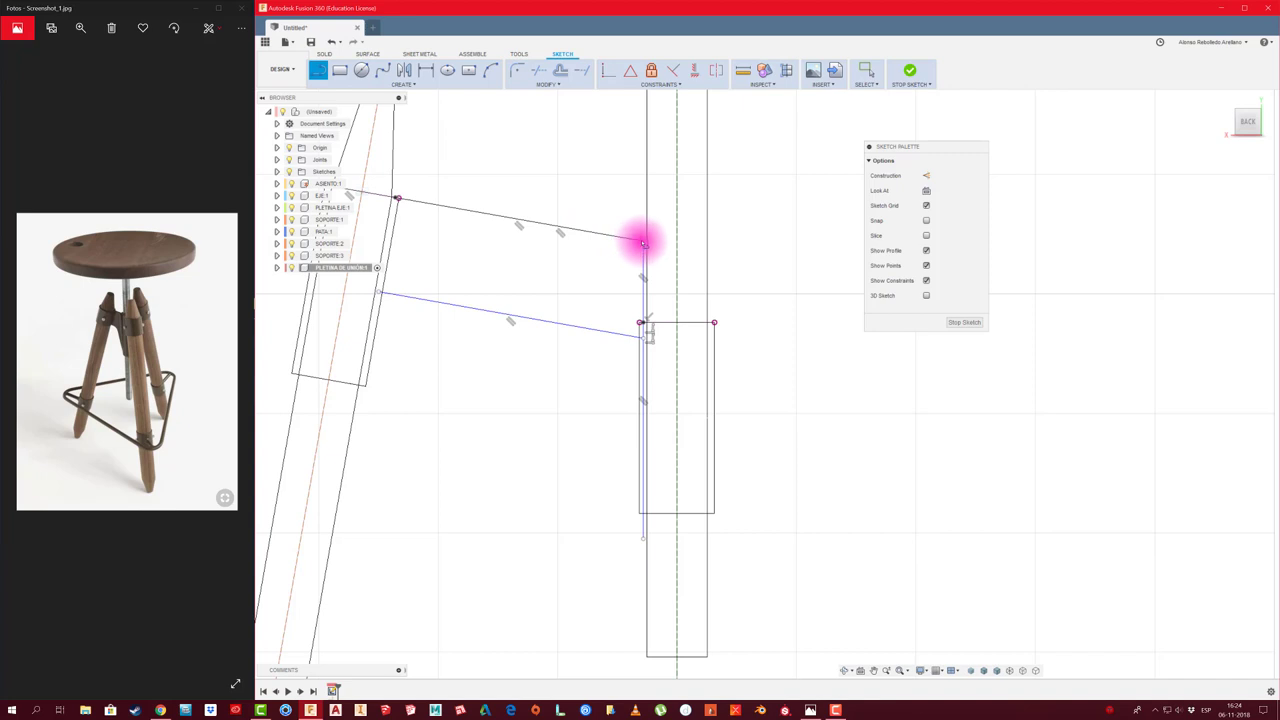
# Dimension the vertical plate edge to 80 mm
pyautogui.press('d')
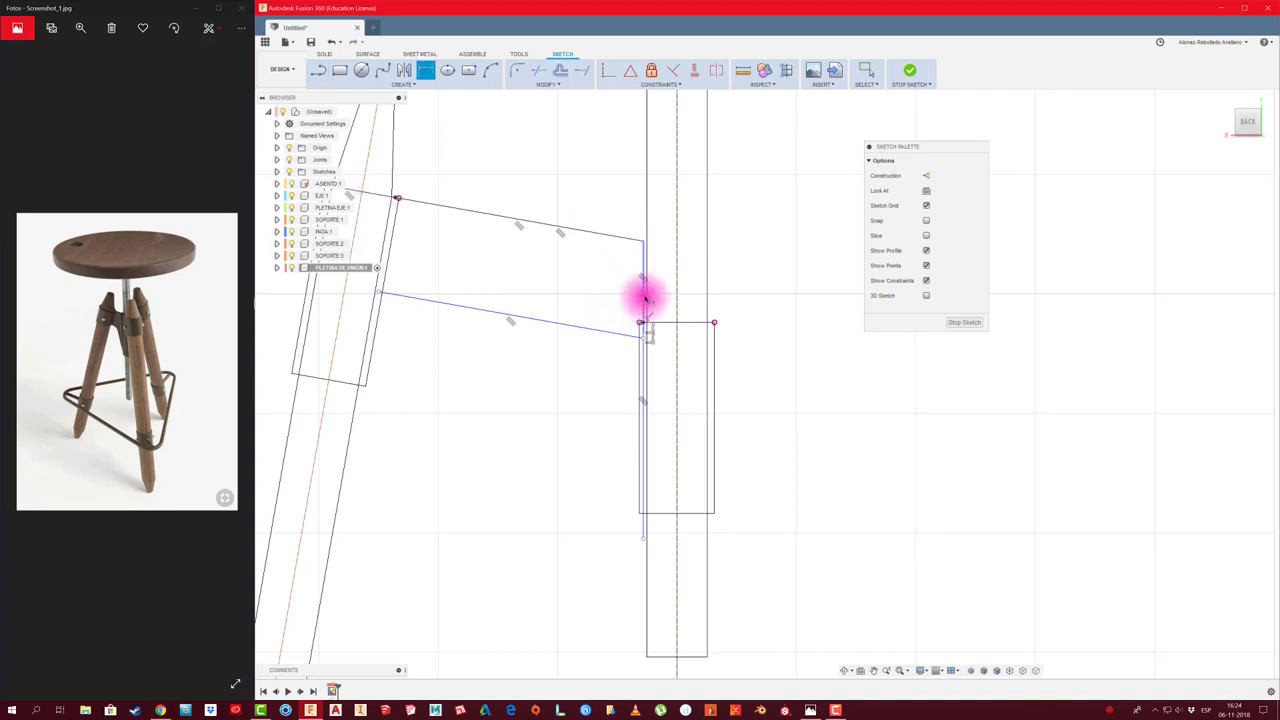
pyautogui.click(643, 291)
pyautogui.click(585, 293)
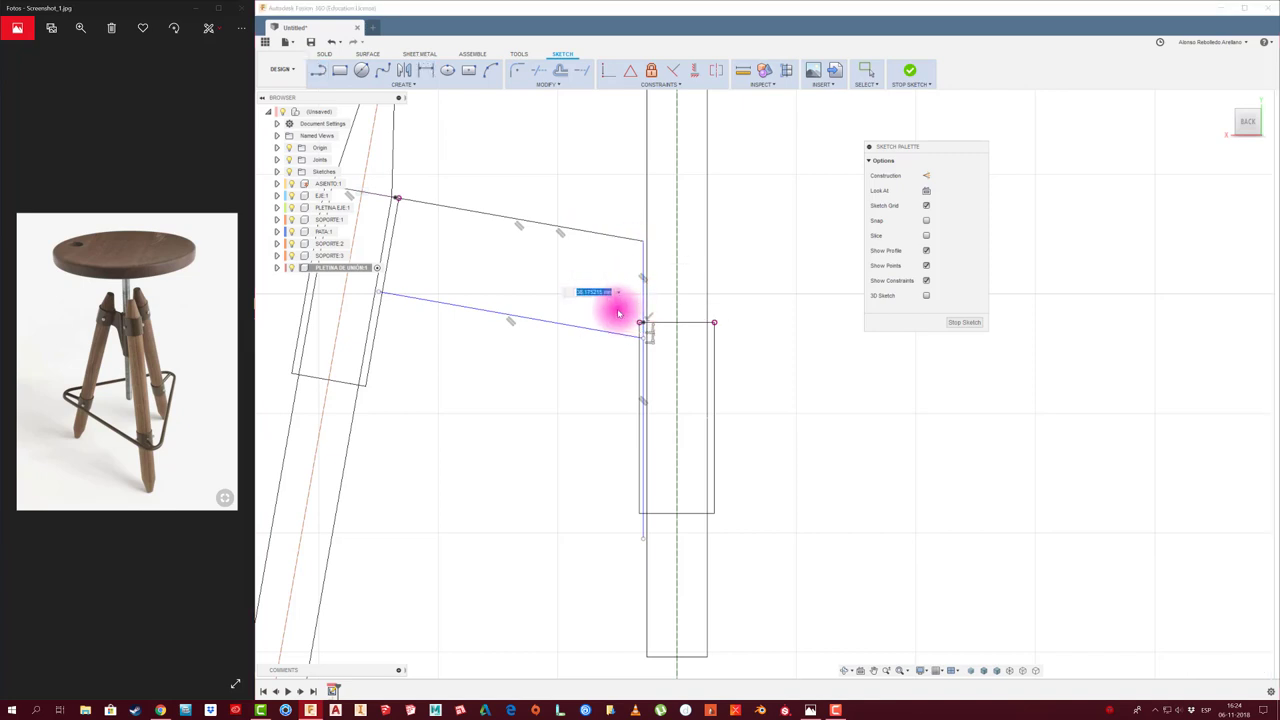
pyautogui.press('Return')
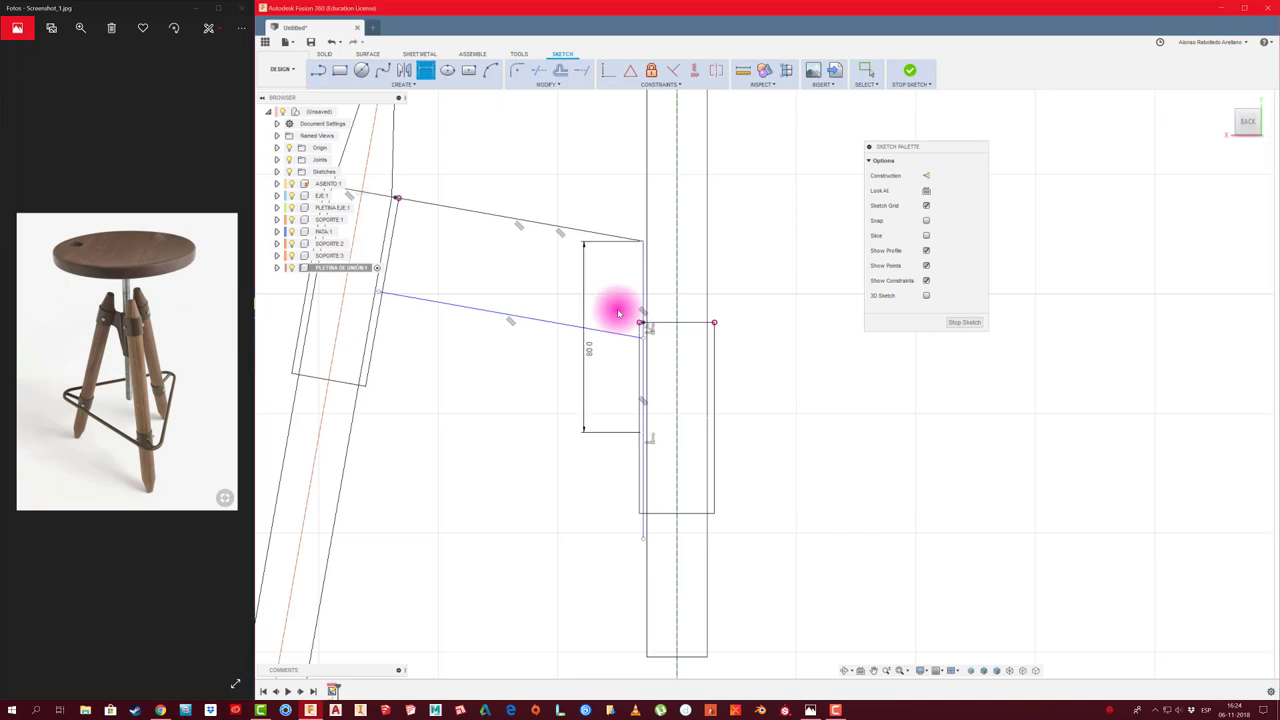
pyautogui.press('Escape')
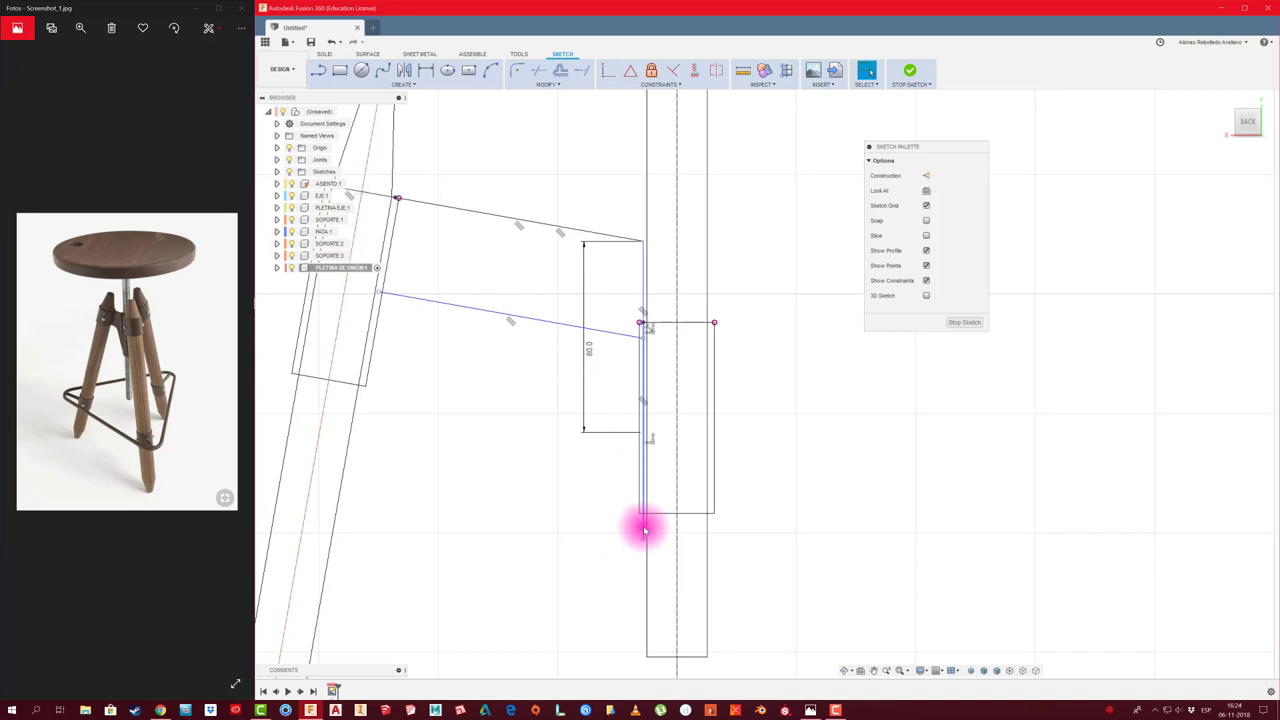
# Draw a diagonal line from the 80 mm edge's bottom to the lower plate edge and trim the leftover
pyautogui.moveTo(643, 530); pyautogui.dragTo(647, 452)
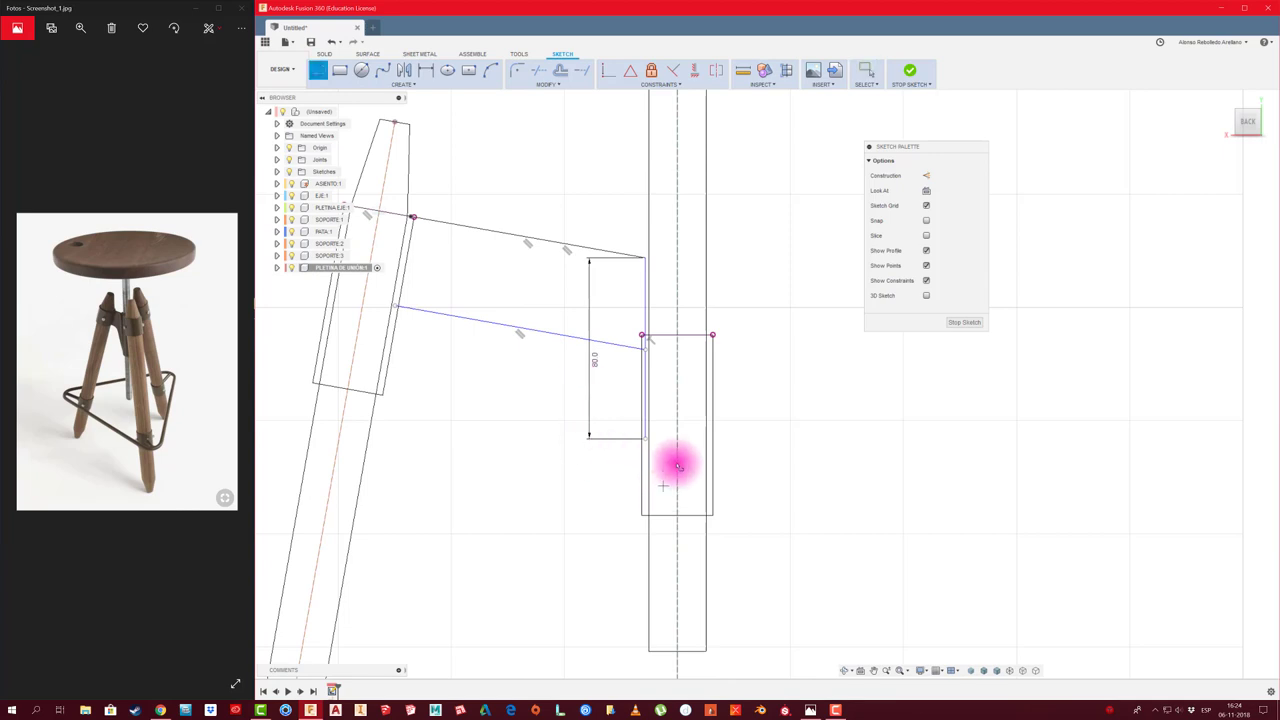
pyautogui.press('l')
pyautogui.click(645, 439)
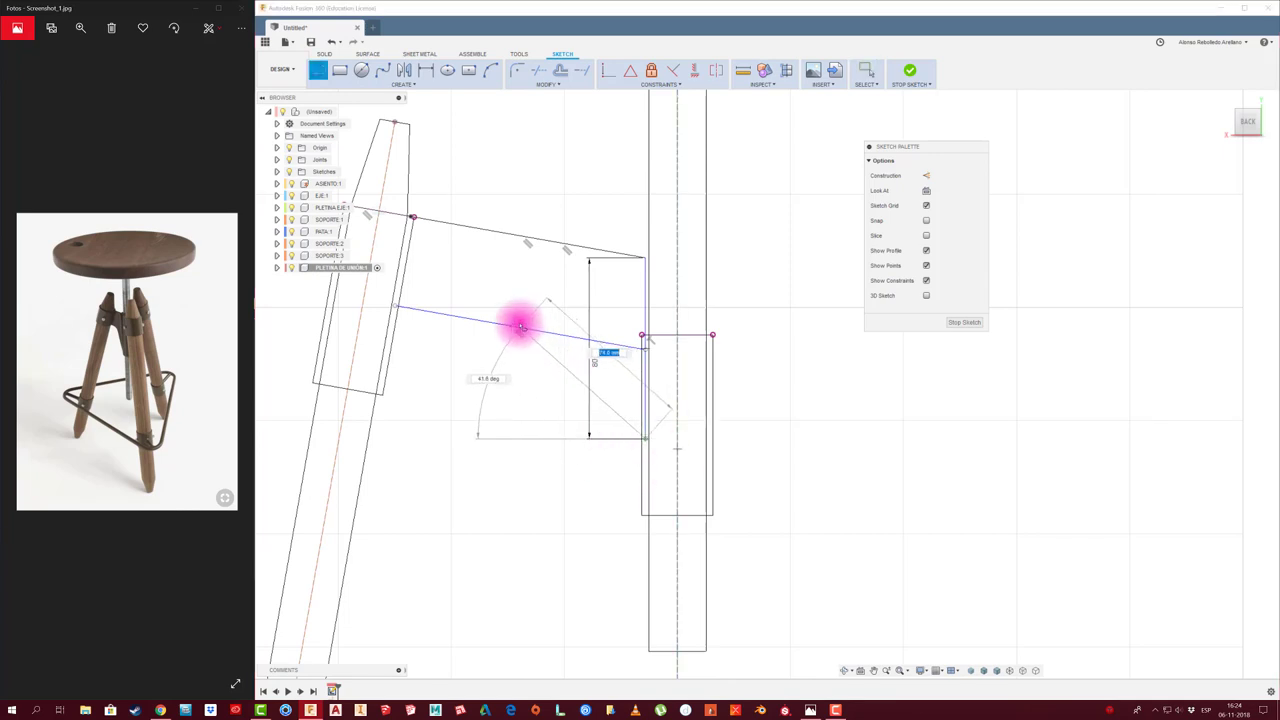
pyautogui.click(521, 328)
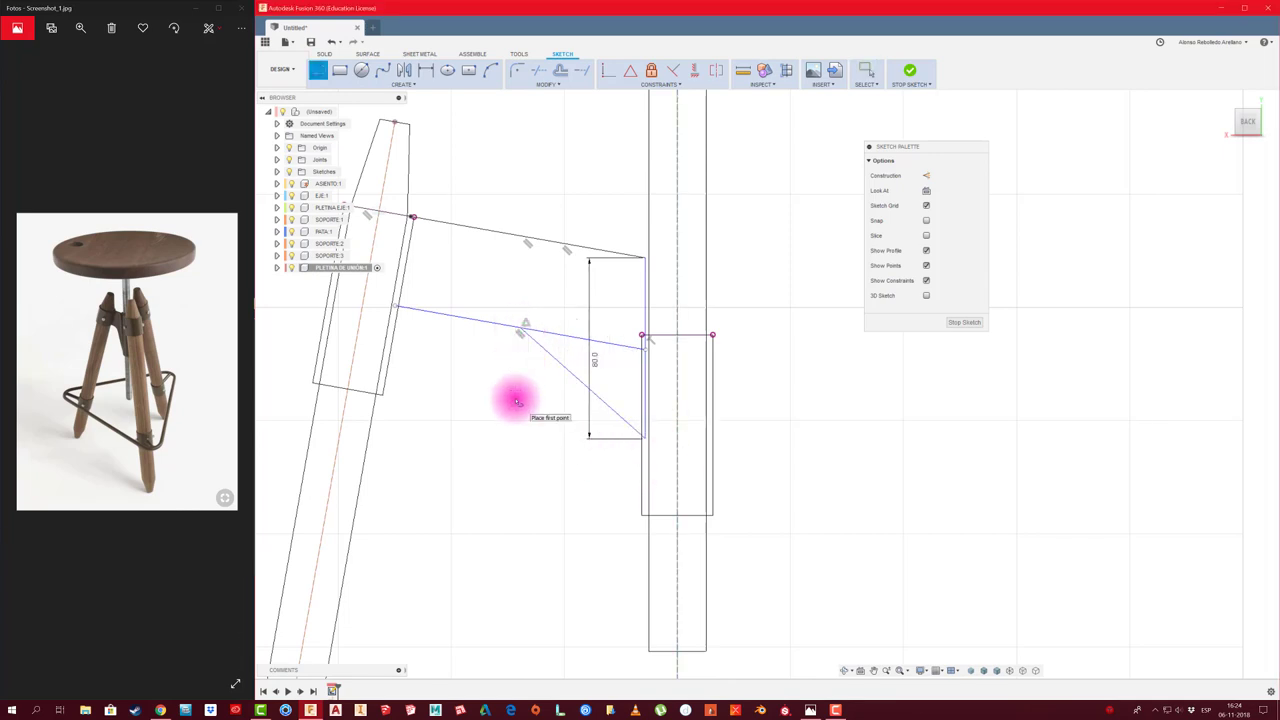
pyautogui.press('t')
pyautogui.click(572, 338)
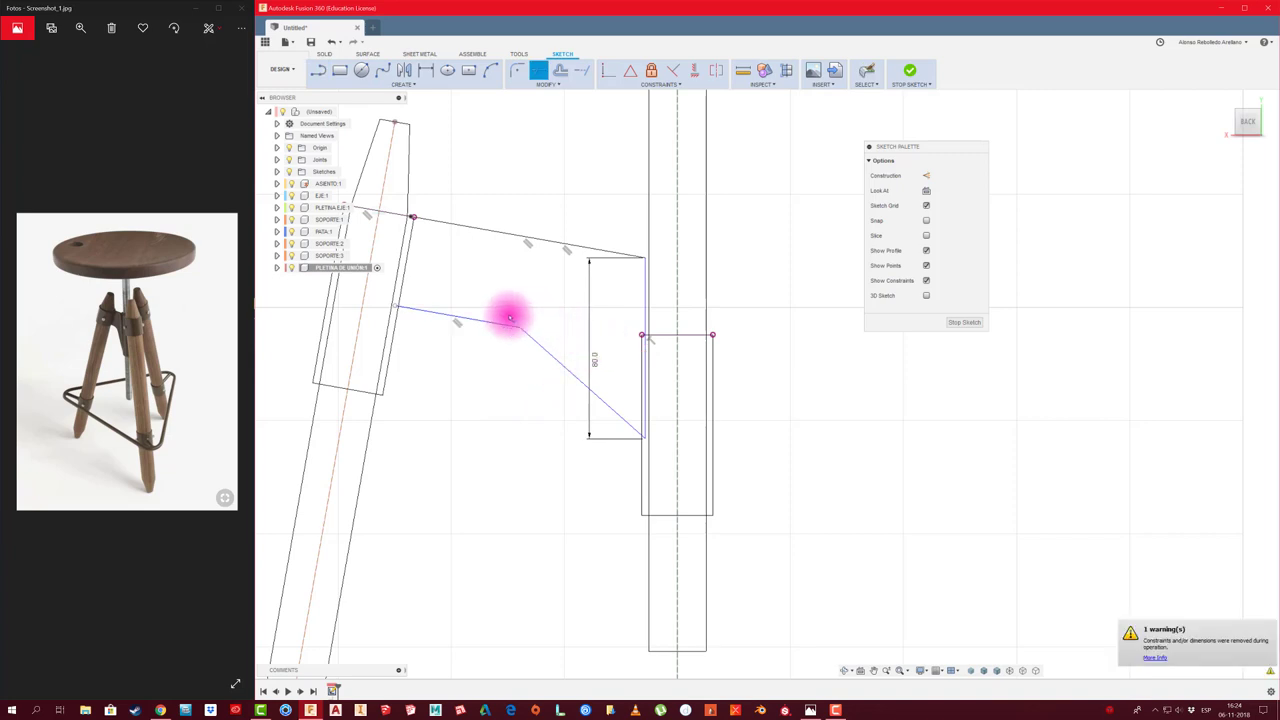
# Try rounding the lower-edge bend, then restore it as a straight corner
pyautogui.scroll(2, 503, 332)
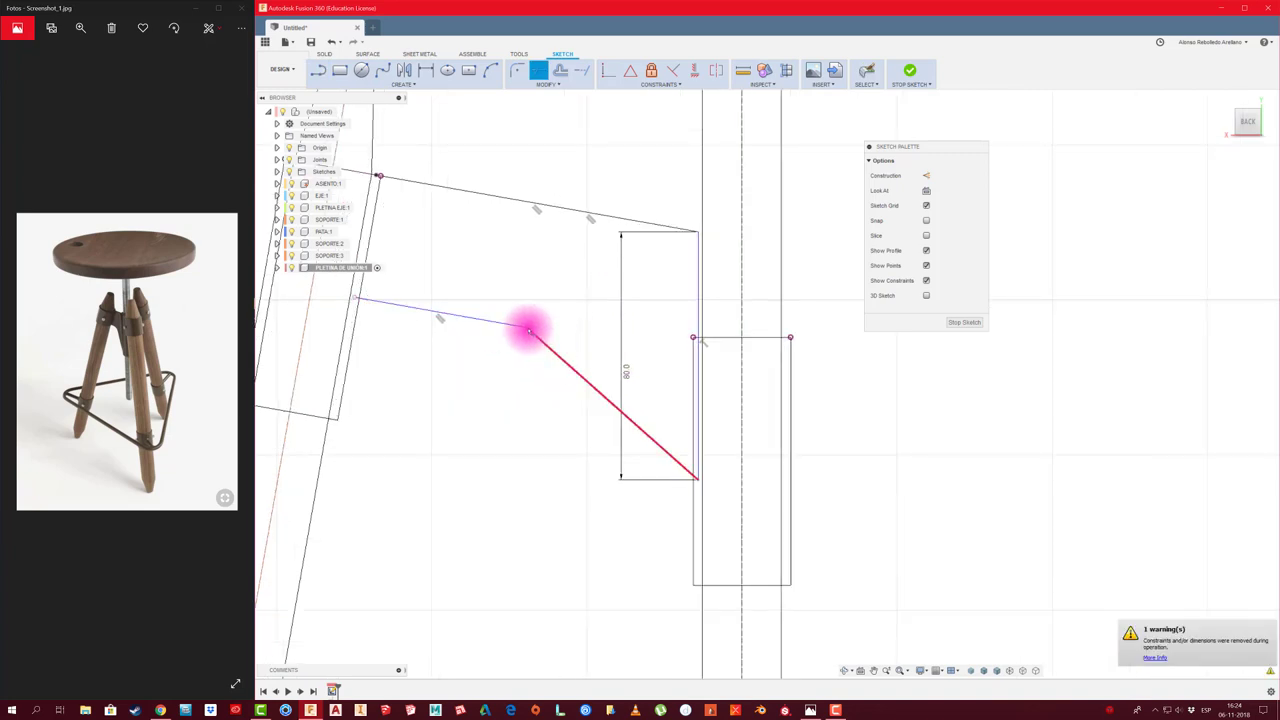
pyautogui.scroll(2, 530, 332)
pyautogui.scroll(-2, 571, 343)
pyautogui.scroll(1, 571, 343)
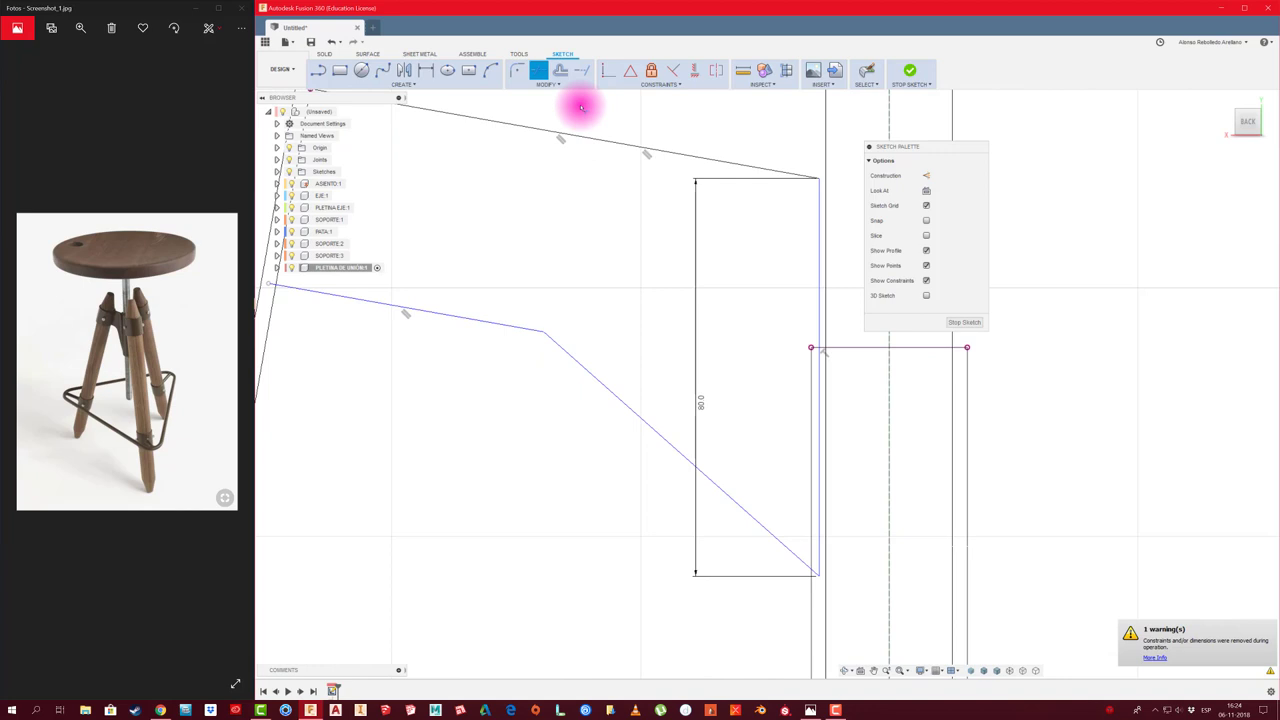
pyautogui.click(514, 72)
pyautogui.click(544, 330)
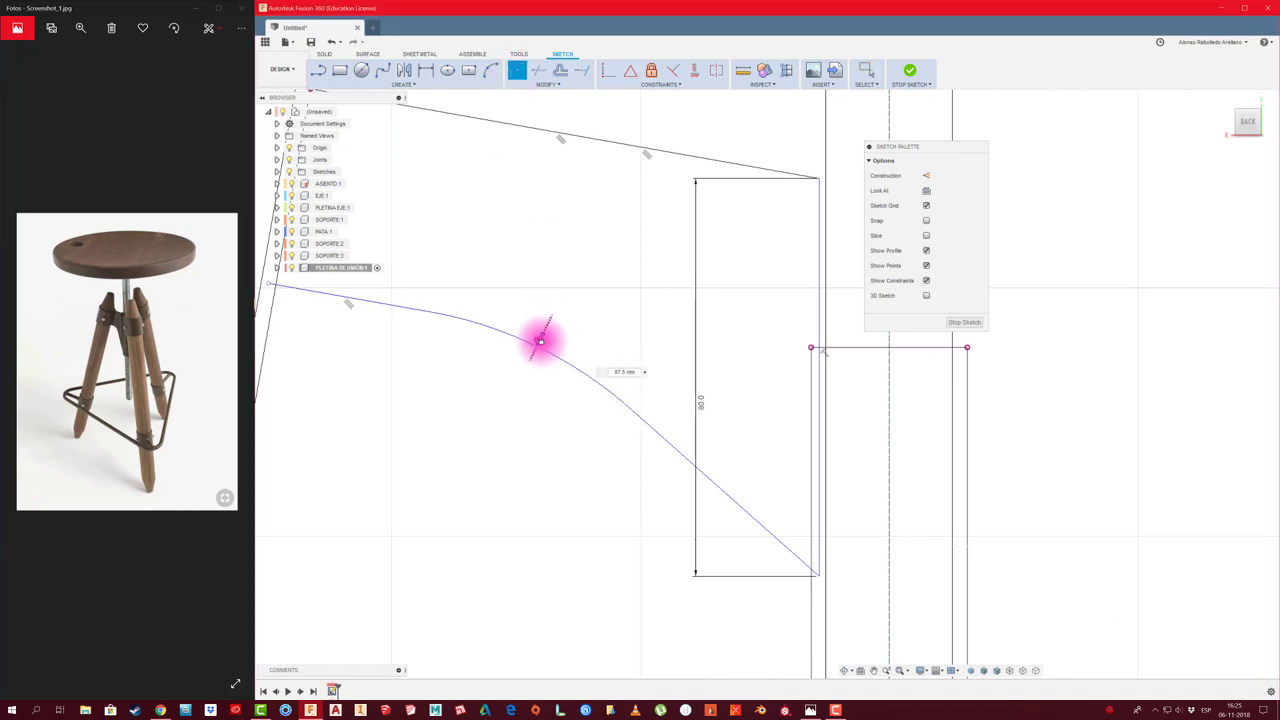
pyautogui.scroll(-2, 529, 423)
pyautogui.scroll(-2, 529, 423)
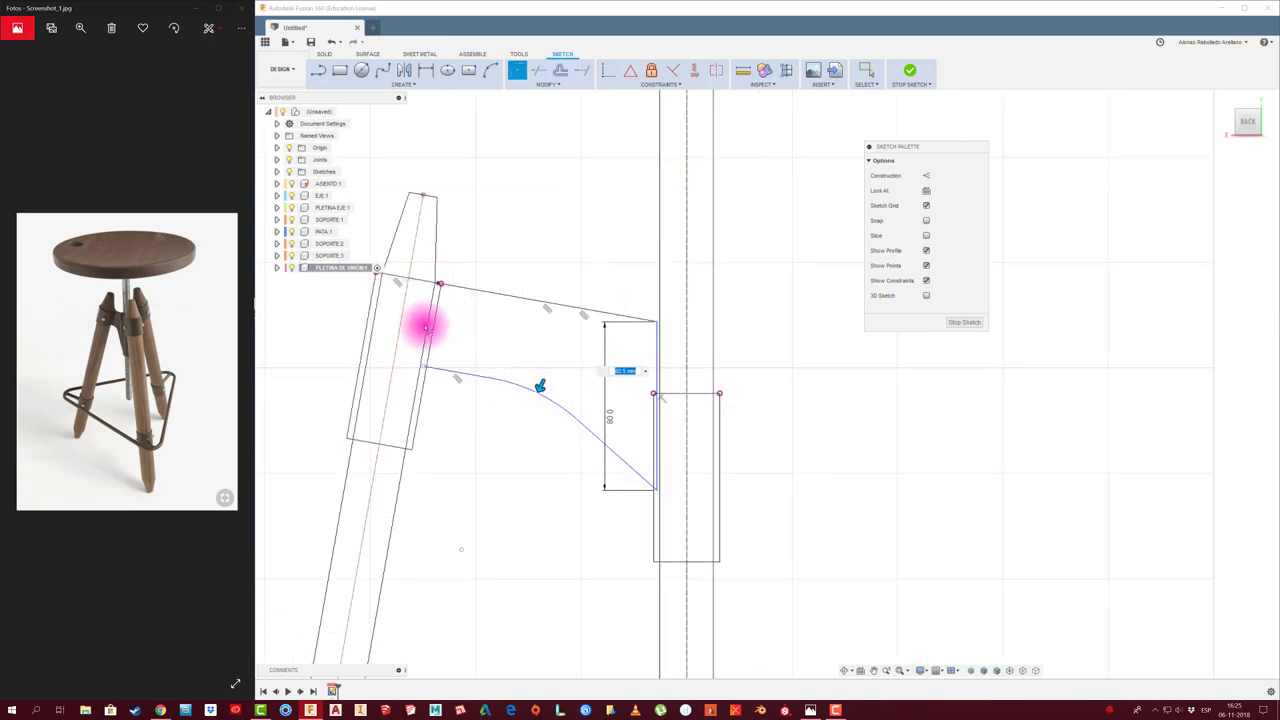
pyautogui.scroll(2, 386, 330)
pyautogui.scroll(2, 386, 330)
pyautogui.write('LL')
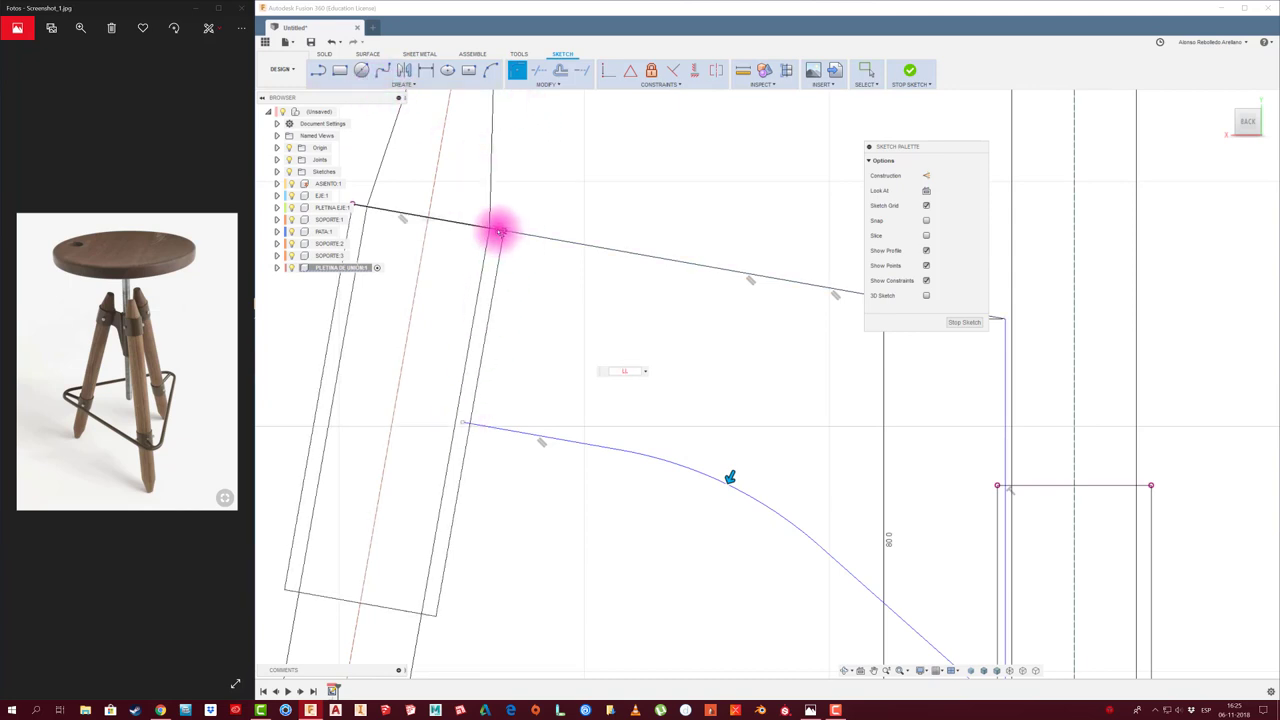
pyautogui.moveTo(465, 425); pyautogui.dragTo(478, 399)
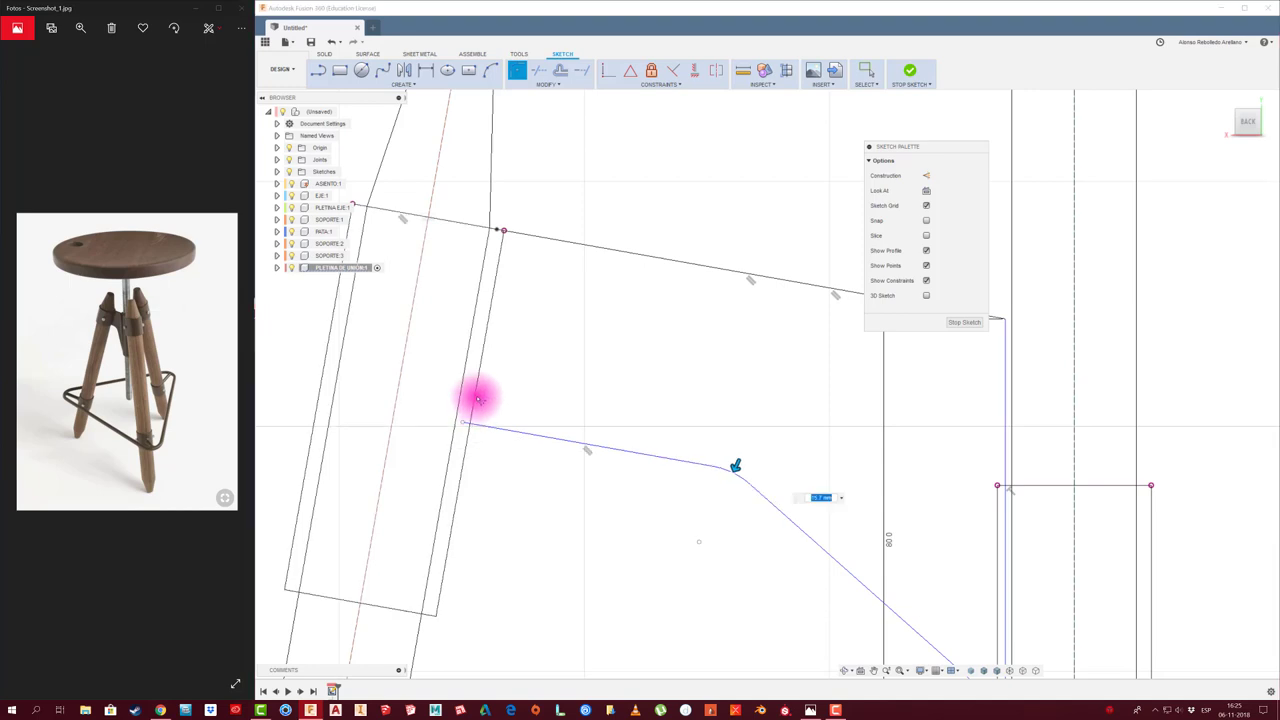
pyautogui.press('Escape')
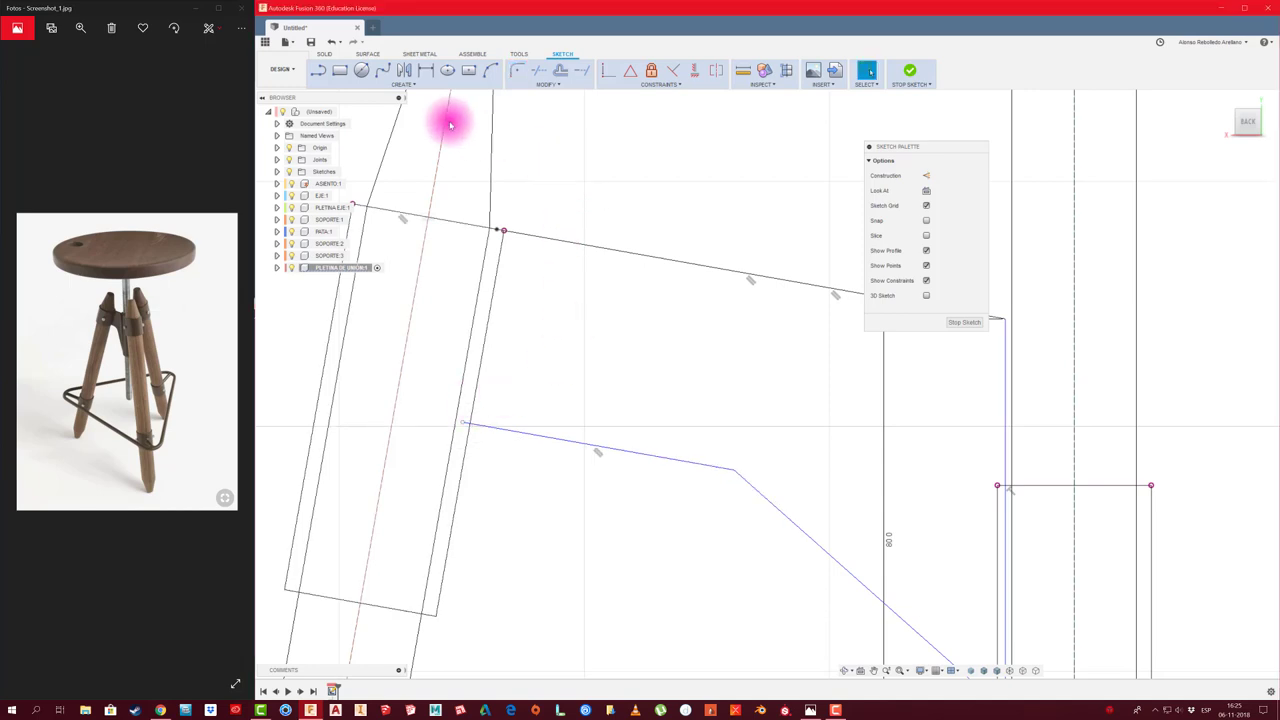
# Close the outline with a line to the top corner and shade the sketch profiles
pyautogui.click(320, 72)
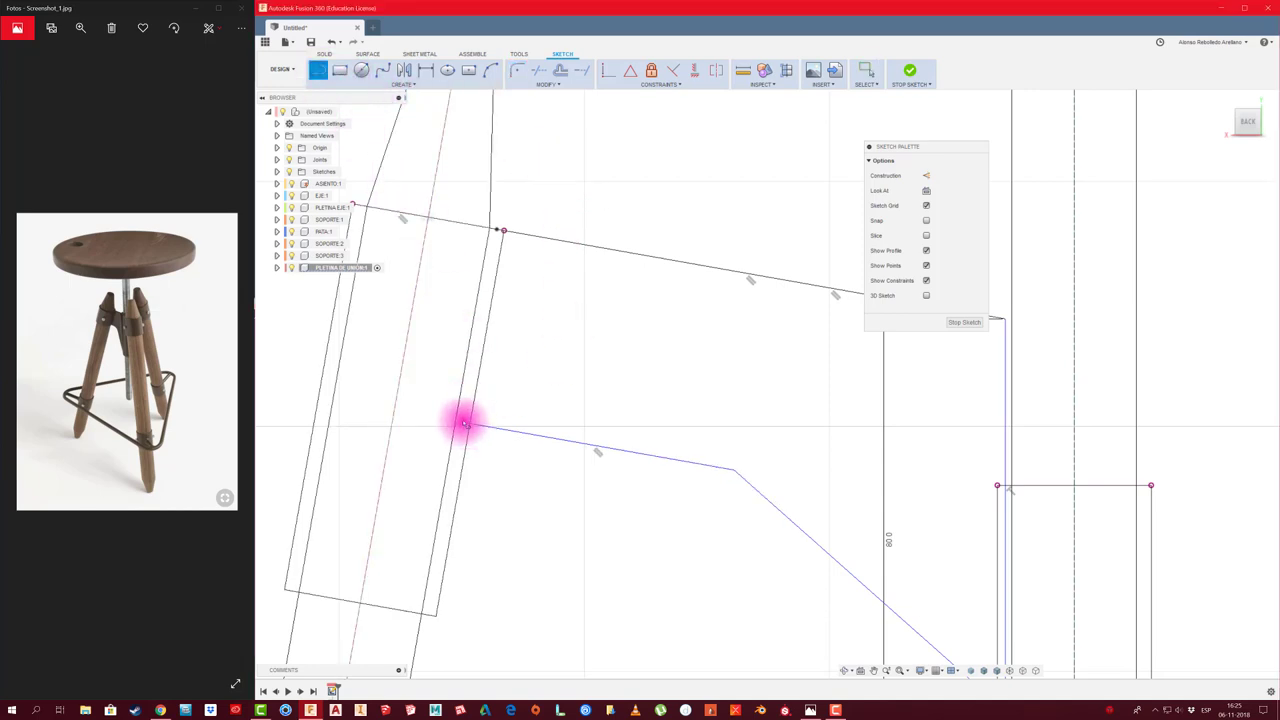
pyautogui.click(497, 226)
pyautogui.scroll(-3, 586, 329)
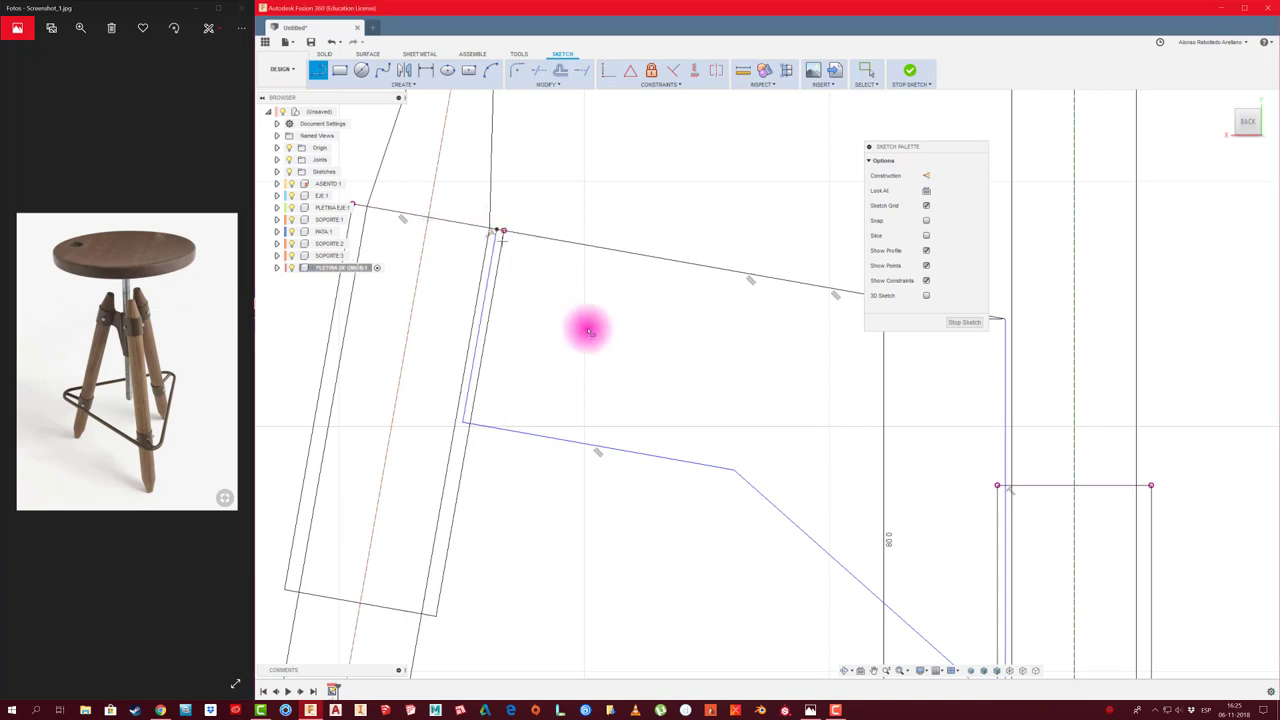
pyautogui.scroll(-3, 600, 345)
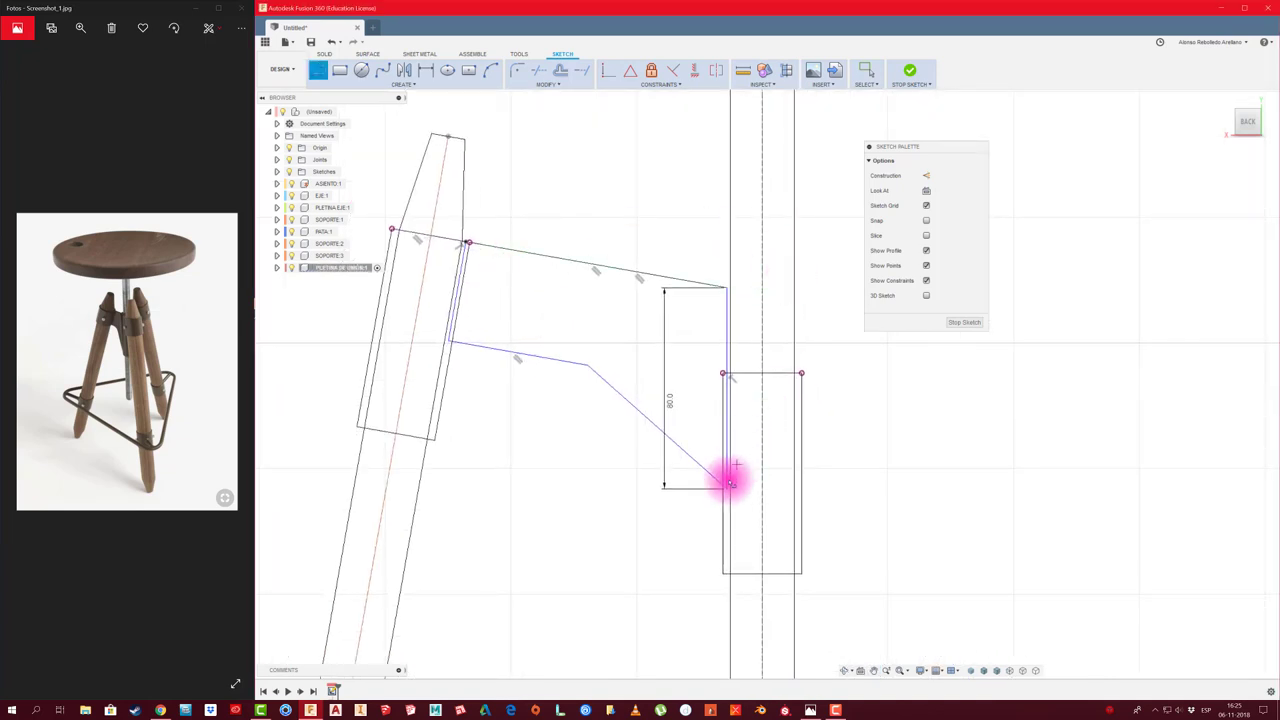
pyautogui.click(996, 672)
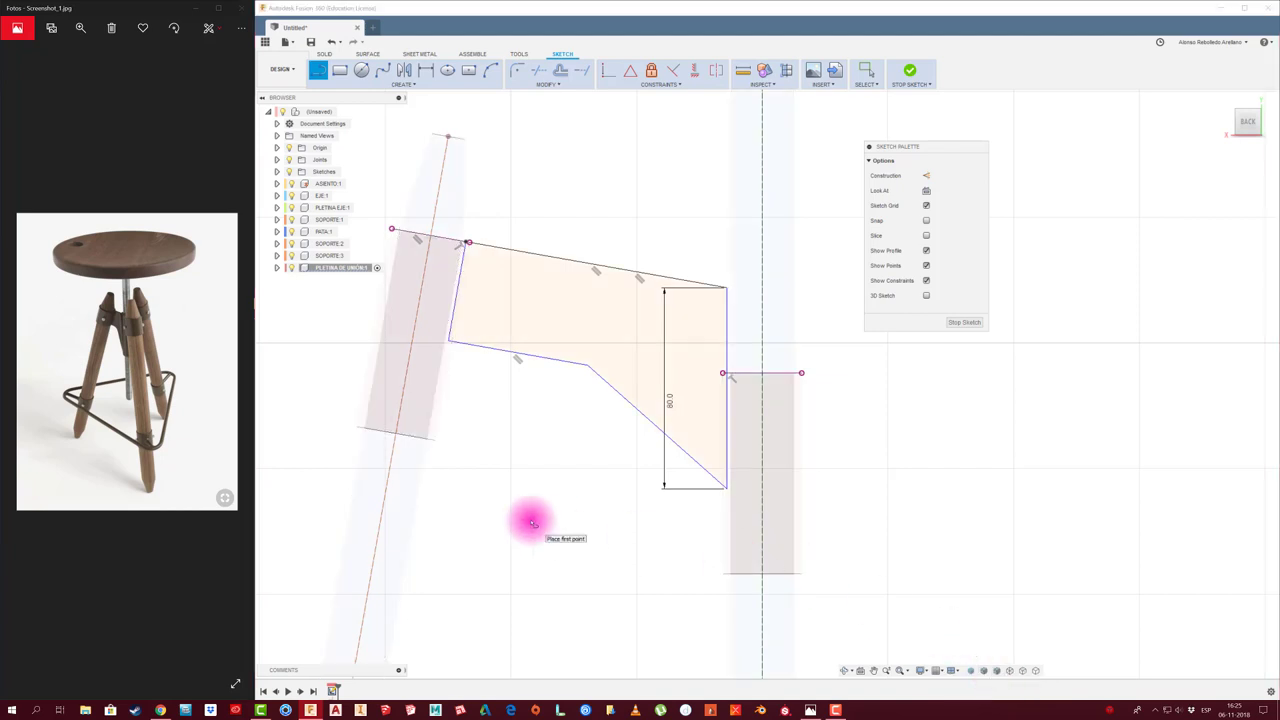
# Extrude the plate profile symmetrically to a 3 mm whole length and reactivate the root assembly
pyautogui.press('e')
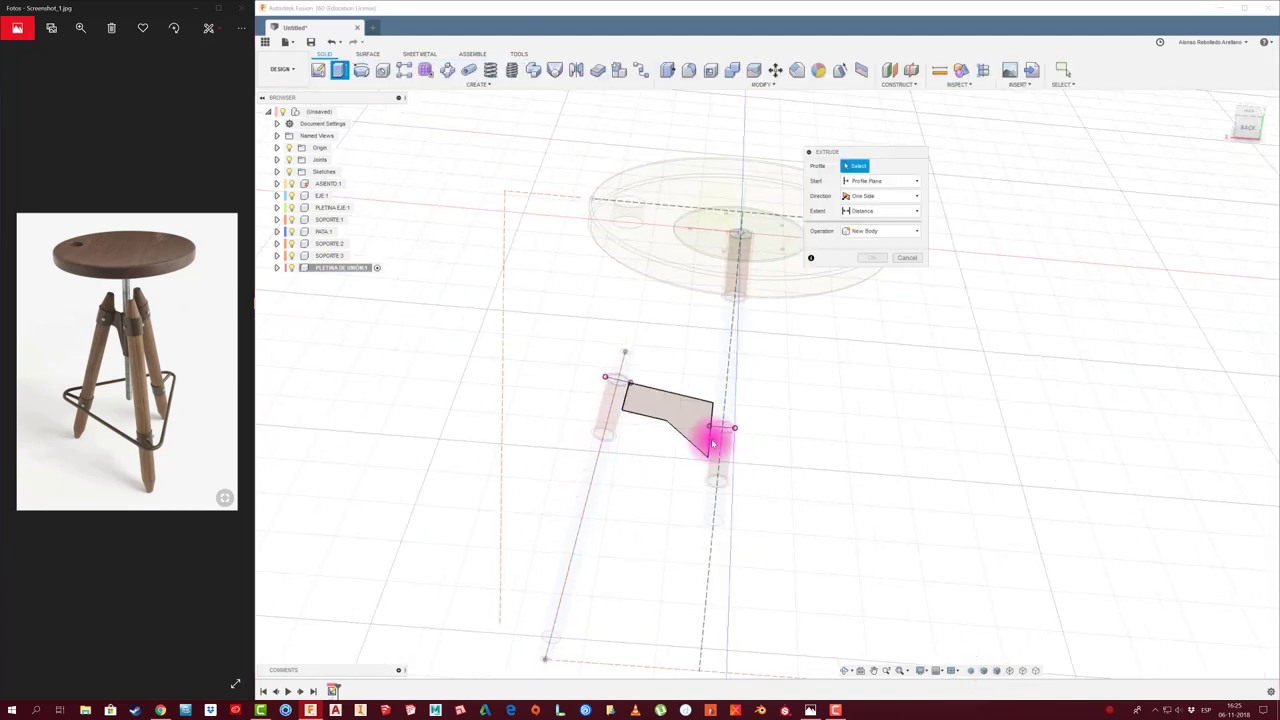
pyautogui.click(657, 414)
pyautogui.moveTo(657, 414)
pyautogui.keyDown('shift'); pyautogui.mouseDown(button='middle')
pyautogui.moveTo(694, 427)
pyautogui.moveTo(543, 266)
pyautogui.moveTo(603, 246)
pyautogui.moveTo(820, 266)
pyautogui.moveTo(886, 223)
pyautogui.moveTo(855, 225)
pyautogui.mouseUp(button='middle'); pyautogui.keyUp('shift')
pyautogui.write('15')
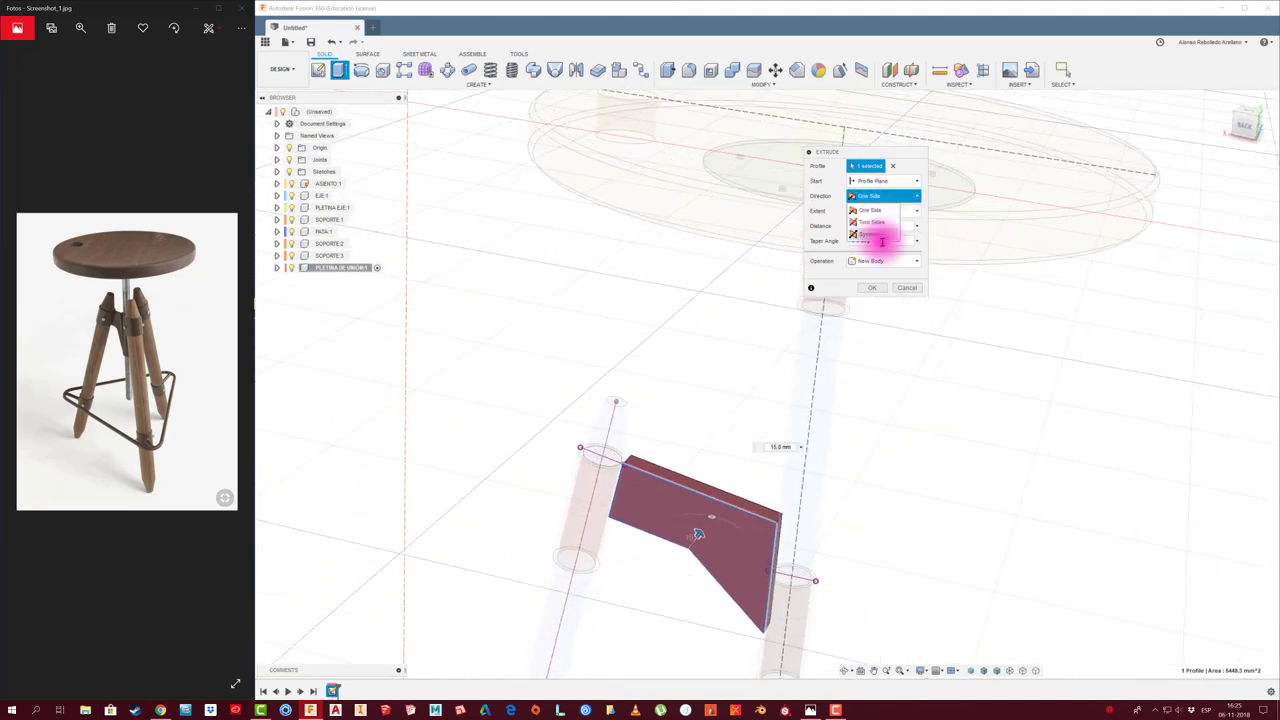
pyautogui.click(883, 235)
pyautogui.click(868, 211)
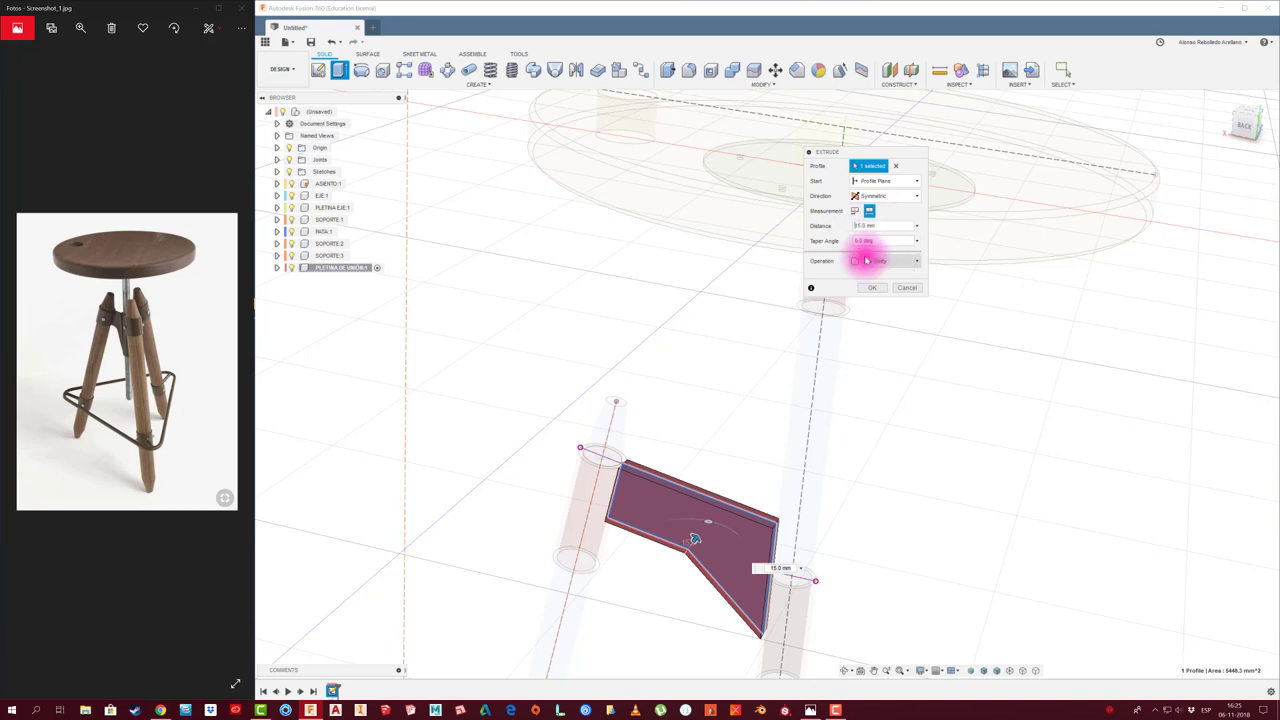
pyautogui.write('3')
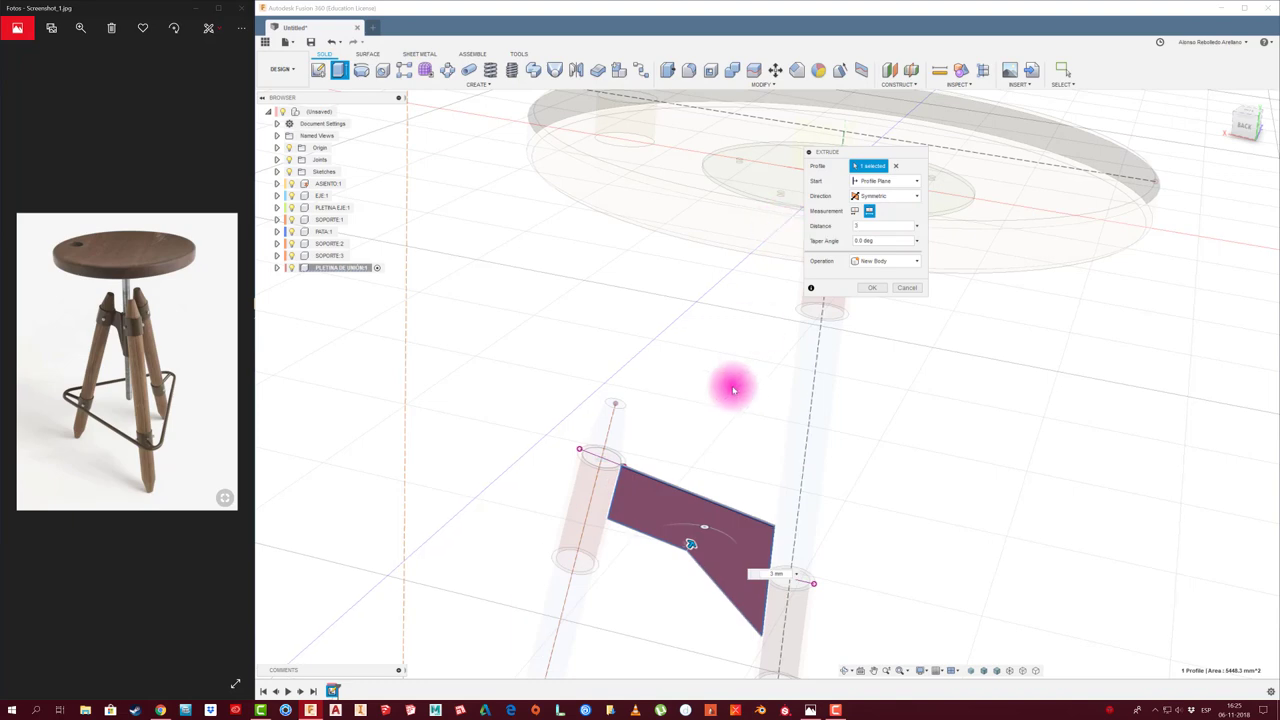
pyautogui.scroll(3, 700, 415)
pyautogui.scroll(3, 640, 440)
pyautogui.scroll(3, 560, 415)
pyautogui.moveTo(511, 398)
pyautogui.keyDown('shift'); pyautogui.mouseDown(button='middle')
pyautogui.moveTo(460, 346)
pyautogui.moveTo(460, 326)
pyautogui.moveTo(686, 380)
pyautogui.moveTo(1080, 442)
pyautogui.moveTo(1020, 354)
pyautogui.mouseUp(button='middle'); pyautogui.keyUp('shift')
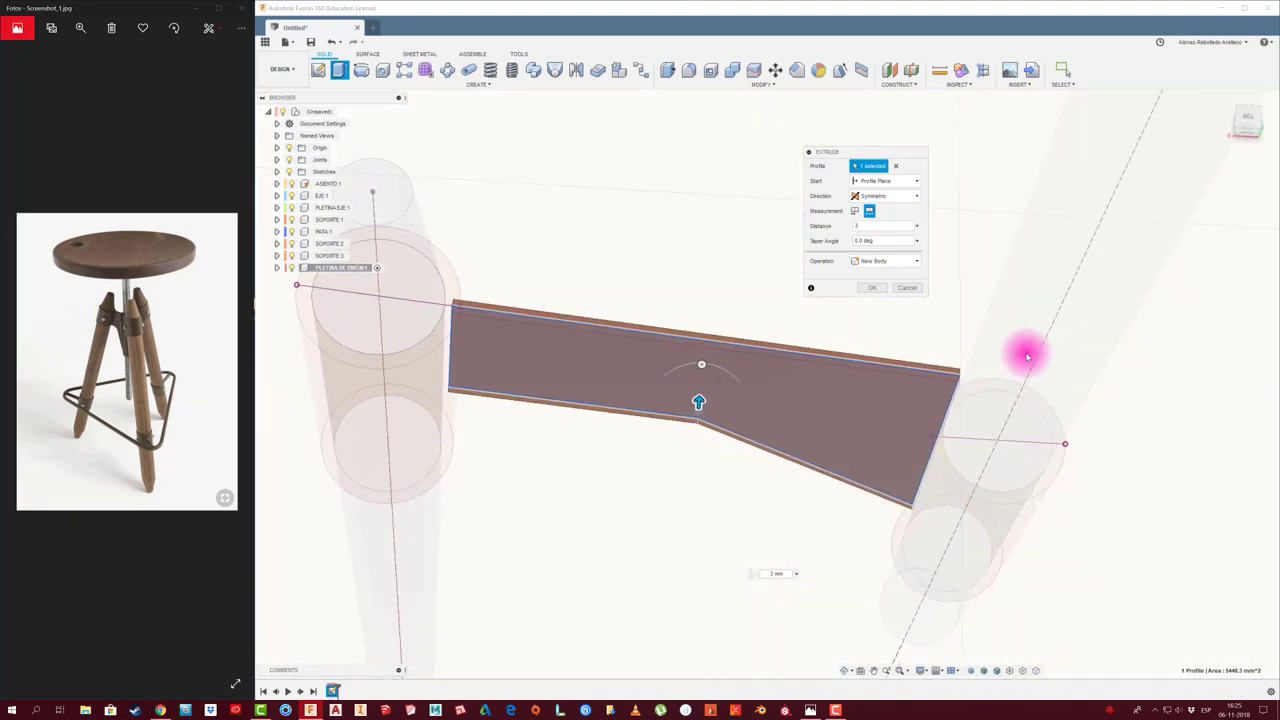
pyautogui.click(873, 288)
pyautogui.keyDown('shift'); pyautogui.moveTo(728, 306); pyautogui.dragTo(309, 134, button='middle'); pyautogui.keyUp('shift')
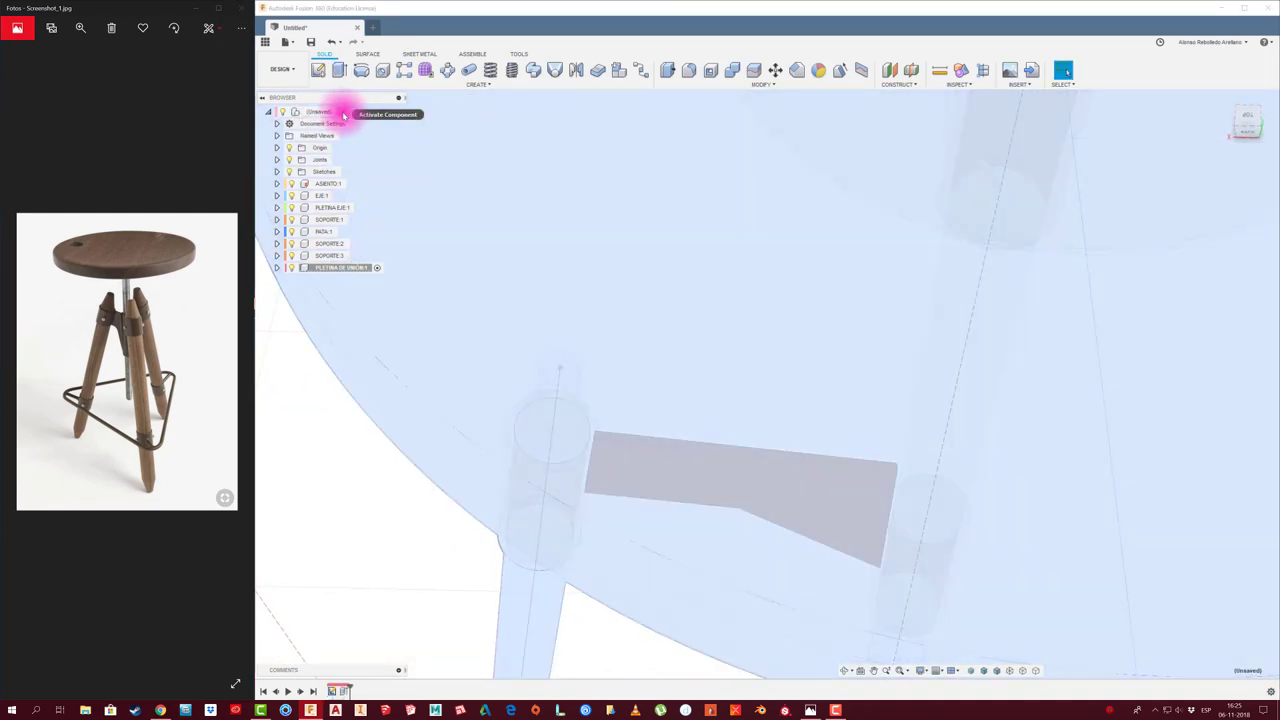
pyautogui.click(343, 113)
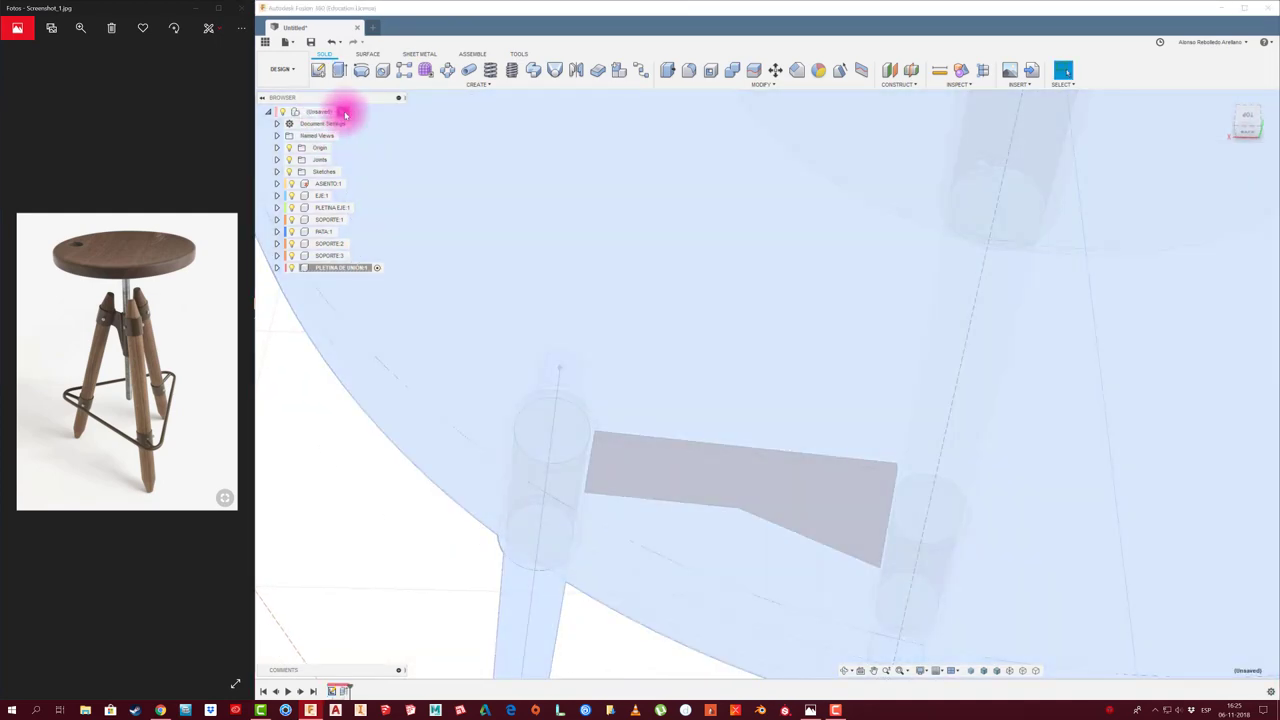
# Orbit and zoom to inspect the plate between the leg sleeves, then open PLETINA DE UNIÓN 1's options
pyautogui.scroll(3, 354, 545)
pyautogui.scroll(3, 354, 540)
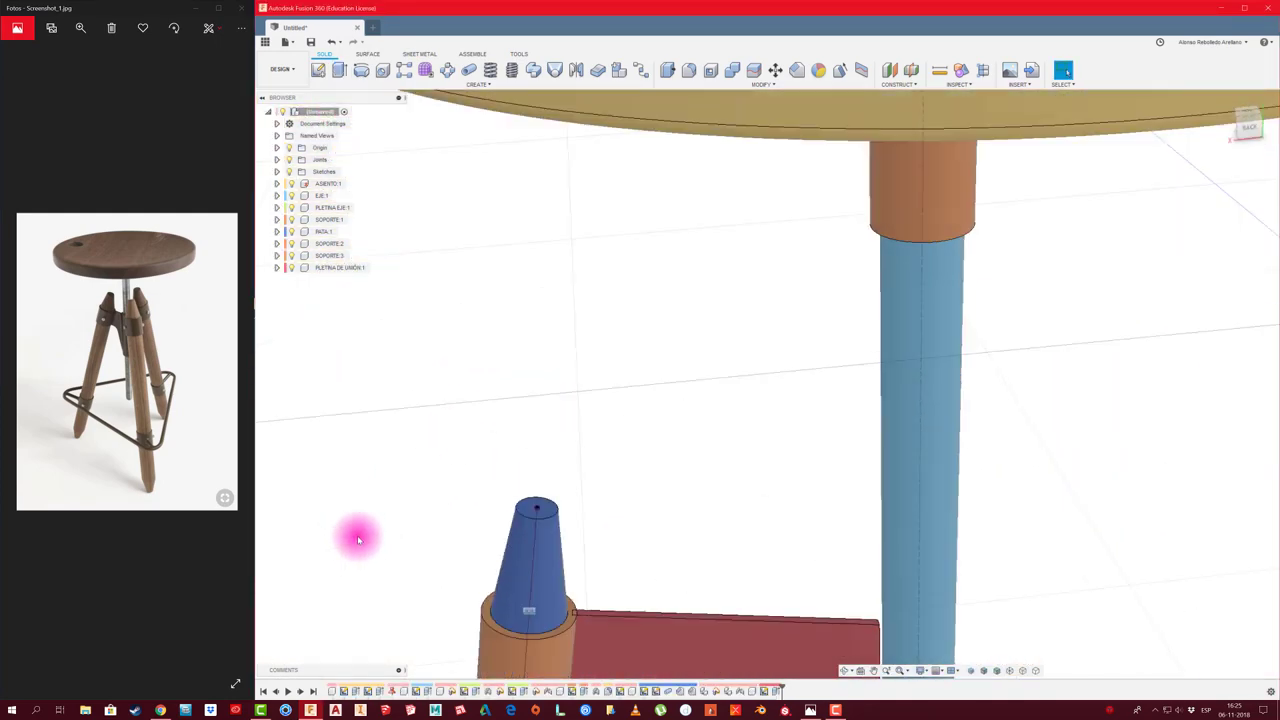
pyautogui.scroll(3, 354, 537)
pyautogui.keyDown('shift'); pyautogui.moveTo(522, 510); pyautogui.dragTo(569, 471, button='middle'); pyautogui.keyUp('shift')
pyautogui.scroll(2, 569, 414)
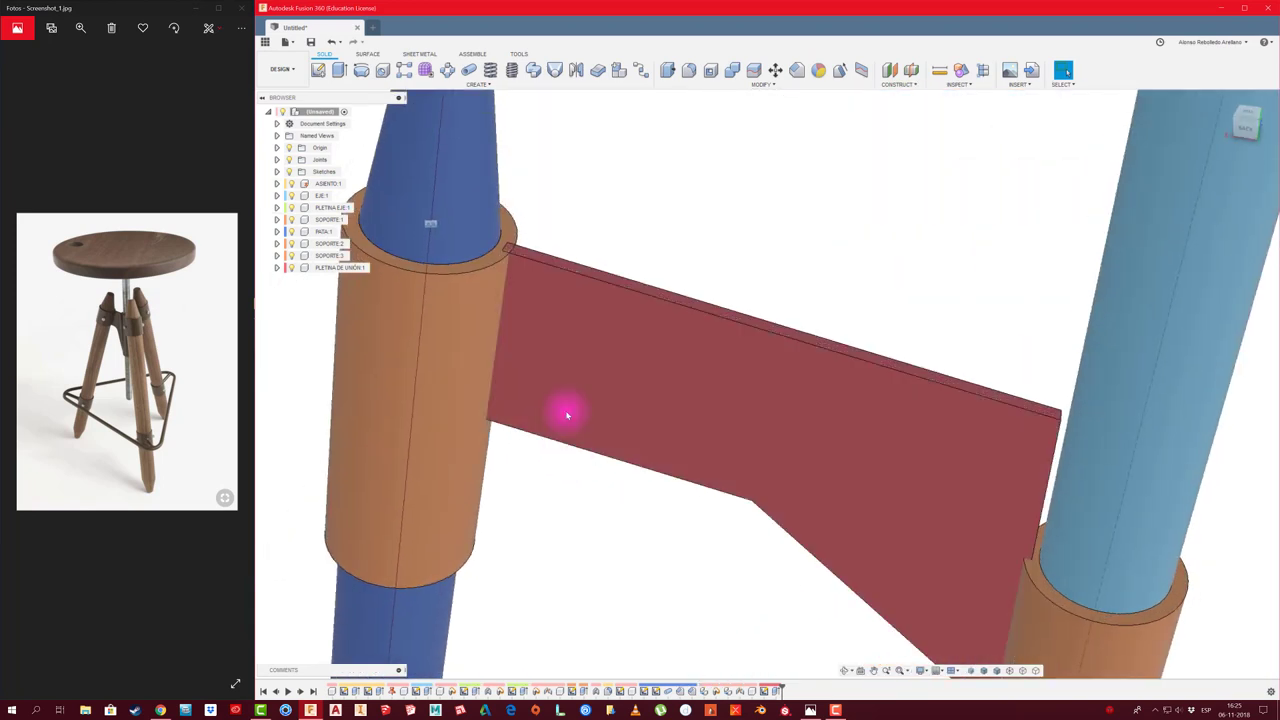
pyautogui.moveTo(569, 414)
pyautogui.keyDown('shift'); pyautogui.mouseDown(button='middle')
pyautogui.moveTo(640, 271)
pyautogui.moveTo(620, 291)
pyautogui.mouseUp(button='middle'); pyautogui.keyUp('shift')
pyautogui.scroll(-1, 643, 279)
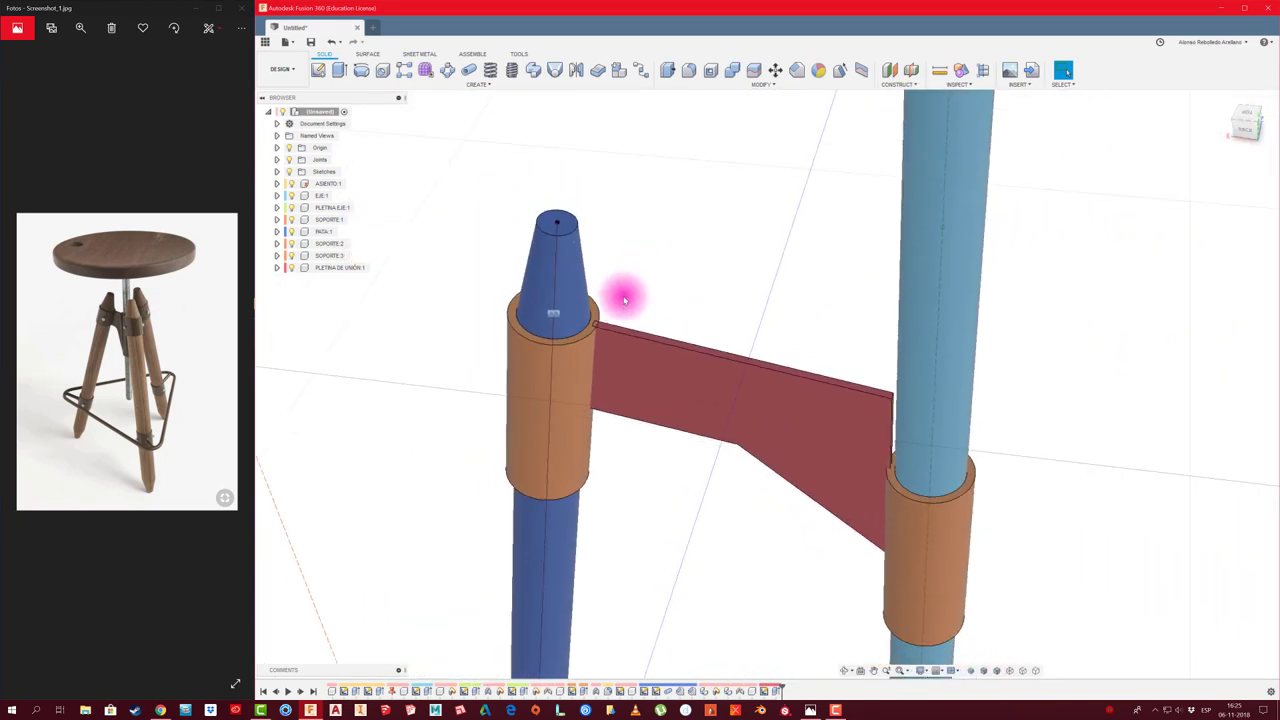
pyautogui.scroll(2, 594, 337)
pyautogui.scroll(2, 580, 340)
pyautogui.scroll(-1, 580, 340)
pyautogui.moveTo(597, 334)
pyautogui.keyDown('shift'); pyautogui.mouseDown(button='middle')
pyautogui.moveTo(626, 340)
pyautogui.moveTo(695, 305)
pyautogui.moveTo(666, 317)
pyautogui.mouseUp(button='middle'); pyautogui.keyUp('shift')
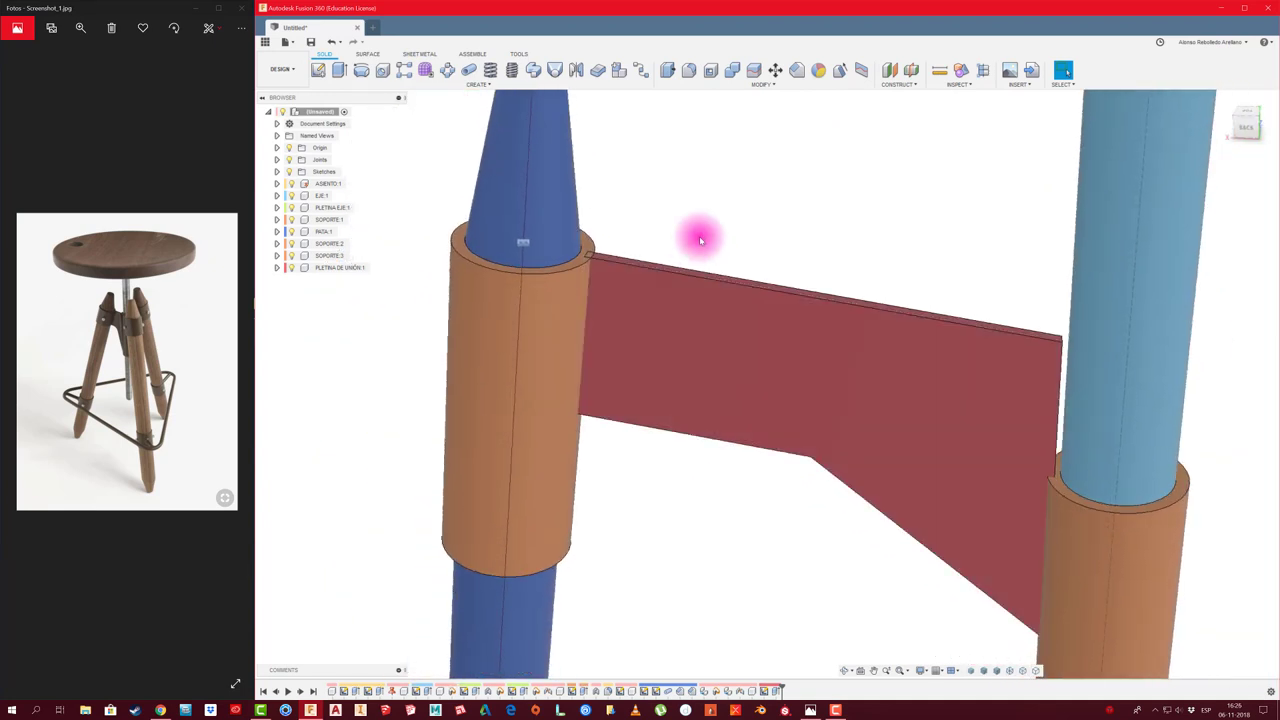
pyautogui.rightClick(336, 269)
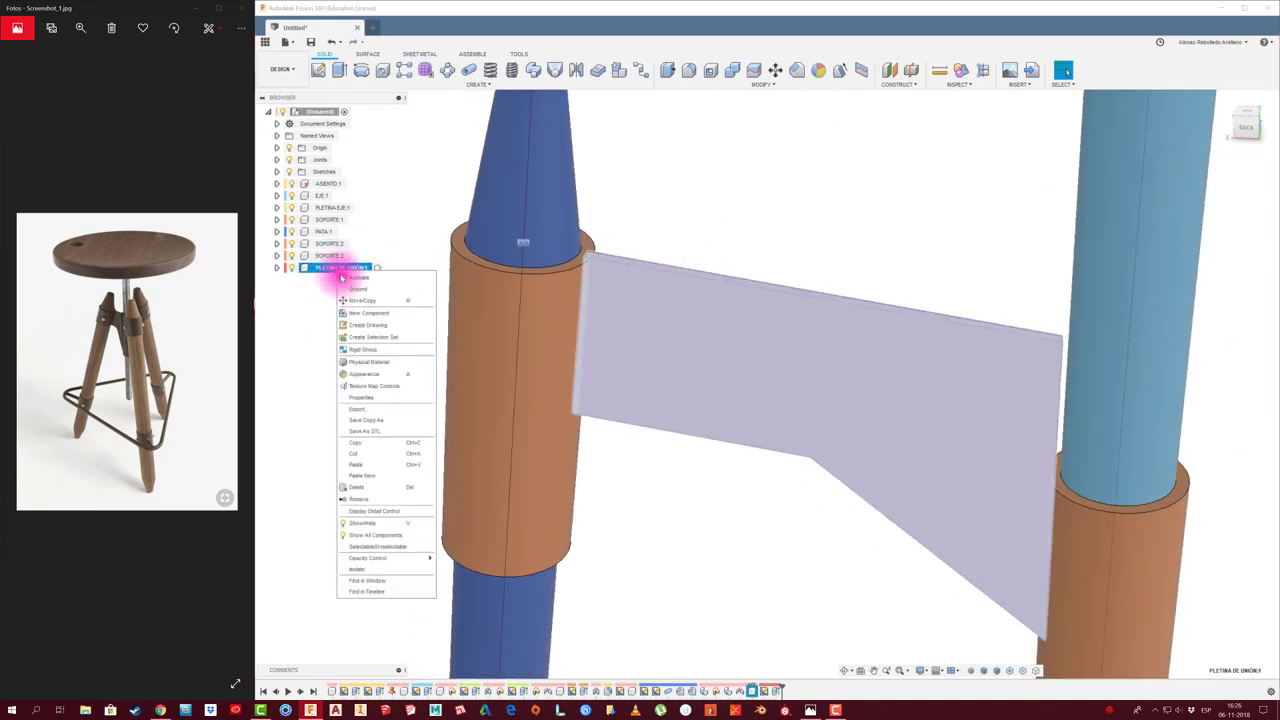
# Move the connecting plate -2 mm along Y and orbit to view it in place
pyautogui.click(360, 300)
pyautogui.keyDown('shift'); pyautogui.moveTo(771, 380); pyautogui.dragTo(1180, 123, button='middle'); pyautogui.keyUp('shift')
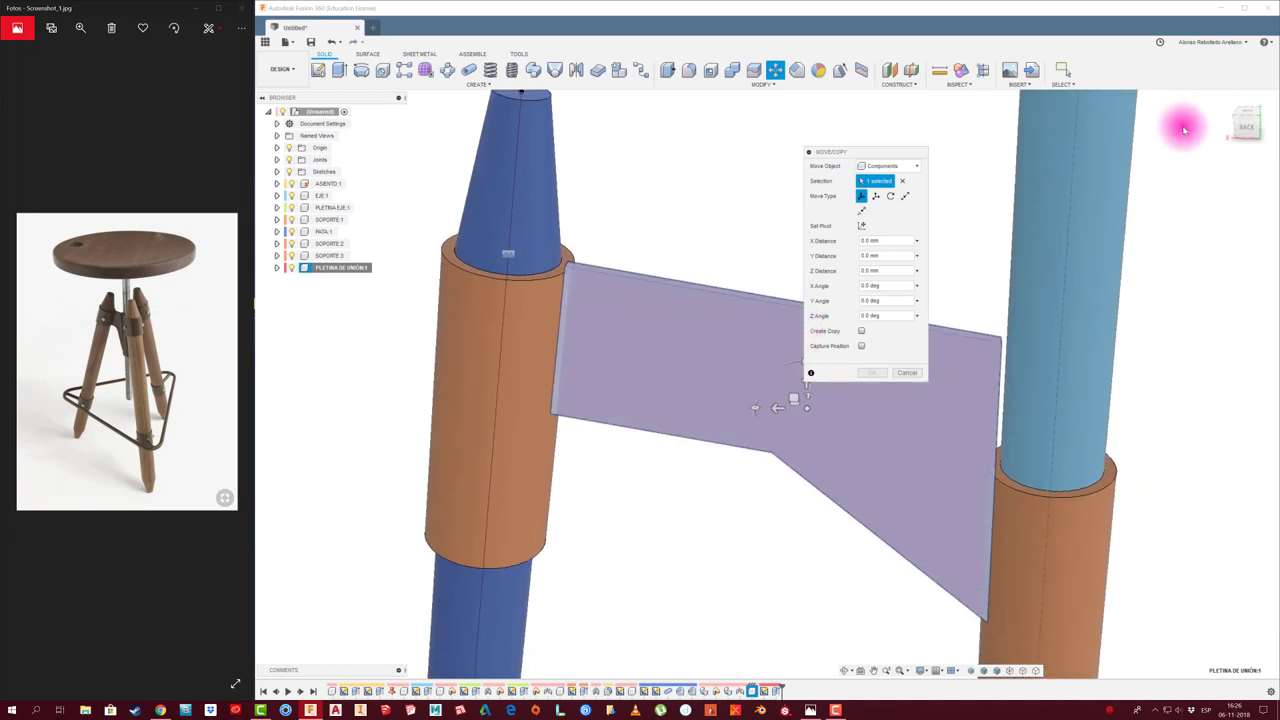
pyautogui.click(1245, 125)
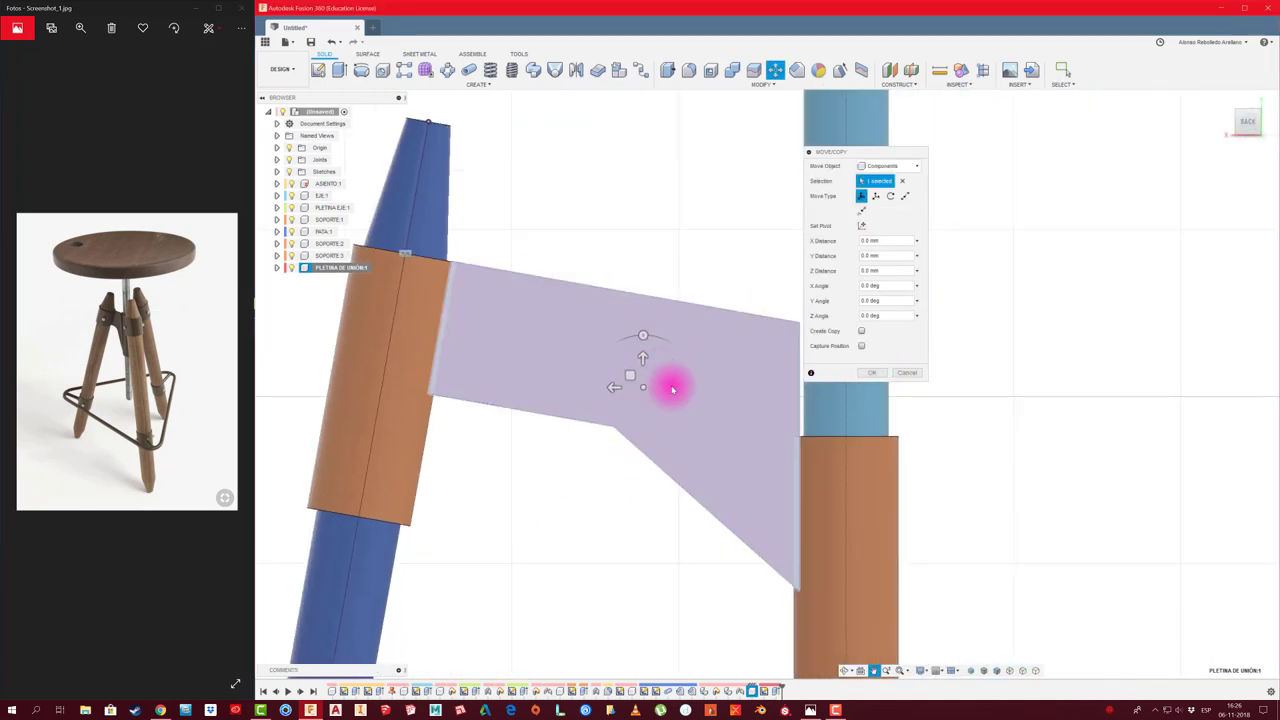
pyautogui.moveTo(642, 356)
pyautogui.mouseDown()
pyautogui.moveTo(643, 372)
pyautogui.moveTo(644, 360)
pyautogui.mouseUp()
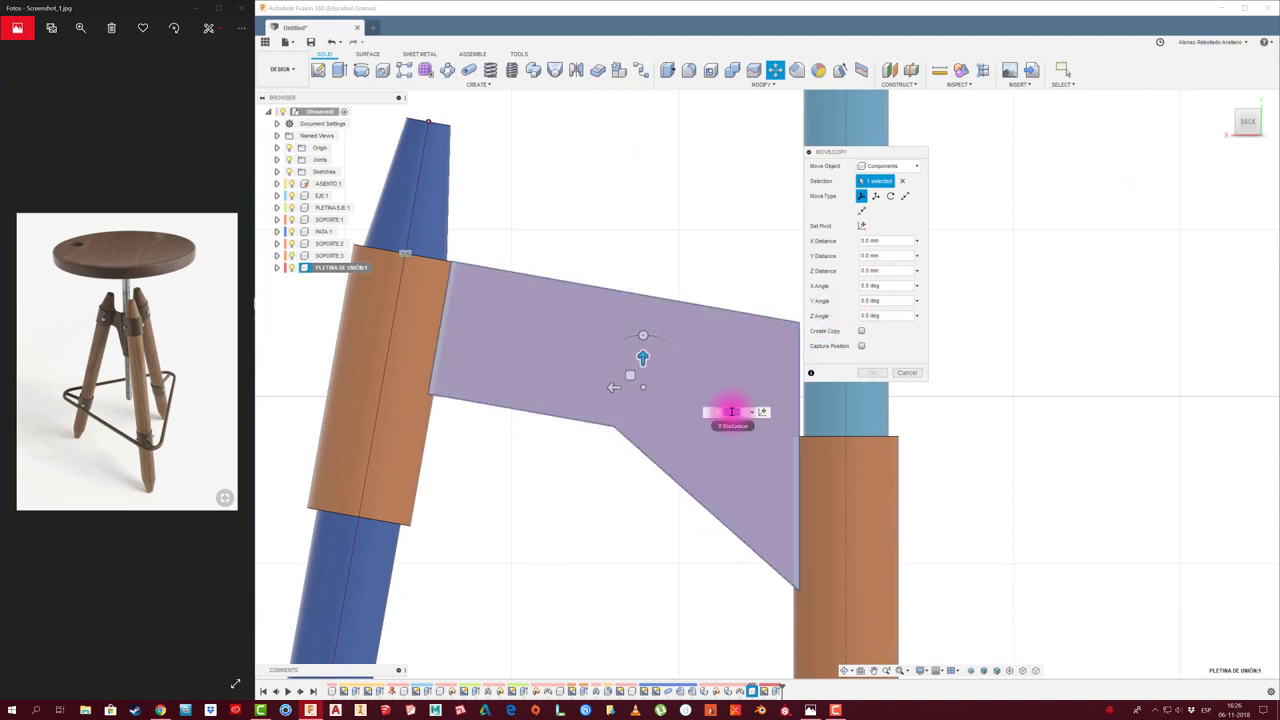
pyautogui.write('-2')
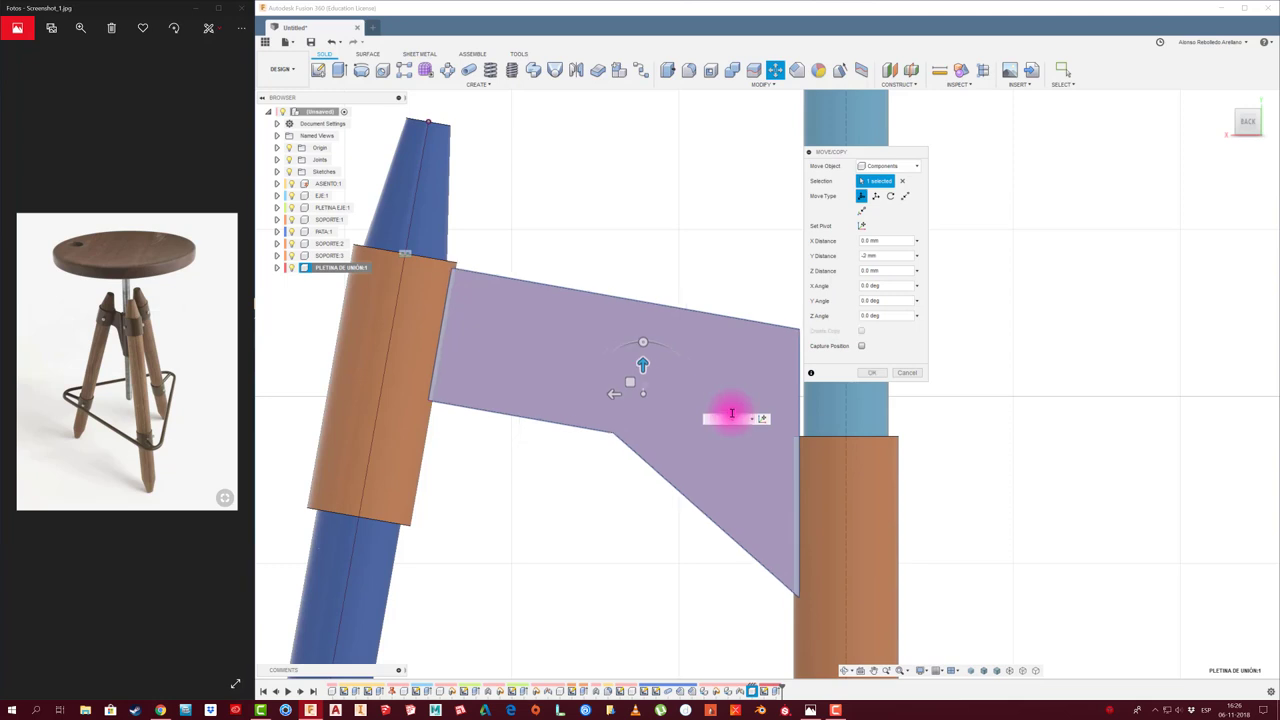
pyautogui.click(873, 374)
pyautogui.keyDown('shift'); pyautogui.moveTo(609, 340); pyautogui.dragTo(363, 360, button='middle'); pyautogui.keyUp('shift')
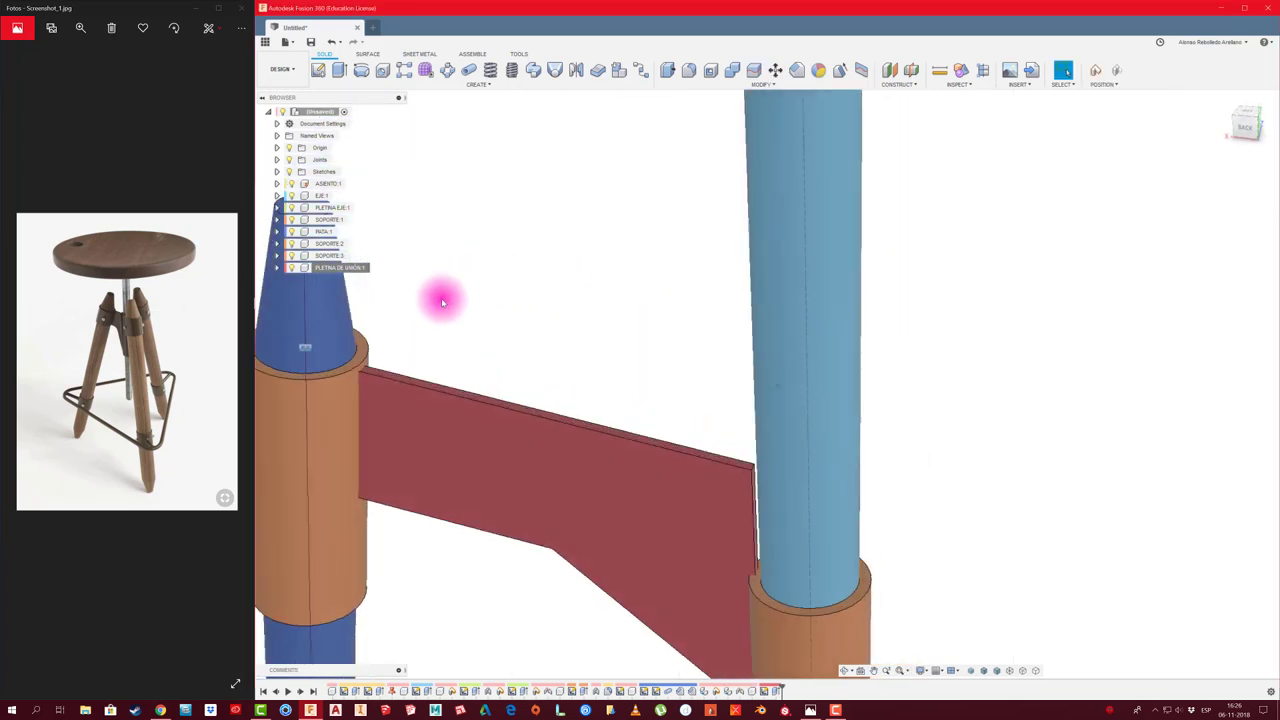
pyautogui.moveTo(461, 376)
pyautogui.keyDown('shift'); pyautogui.mouseDown(button='middle')
pyautogui.moveTo(560, 346)
pyautogui.moveTo(534, 374)
pyautogui.moveTo(486, 374)
pyautogui.moveTo(548, 448)
pyautogui.moveTo(740, 446)
pyautogui.mouseUp(button='middle'); pyautogui.keyUp('shift')
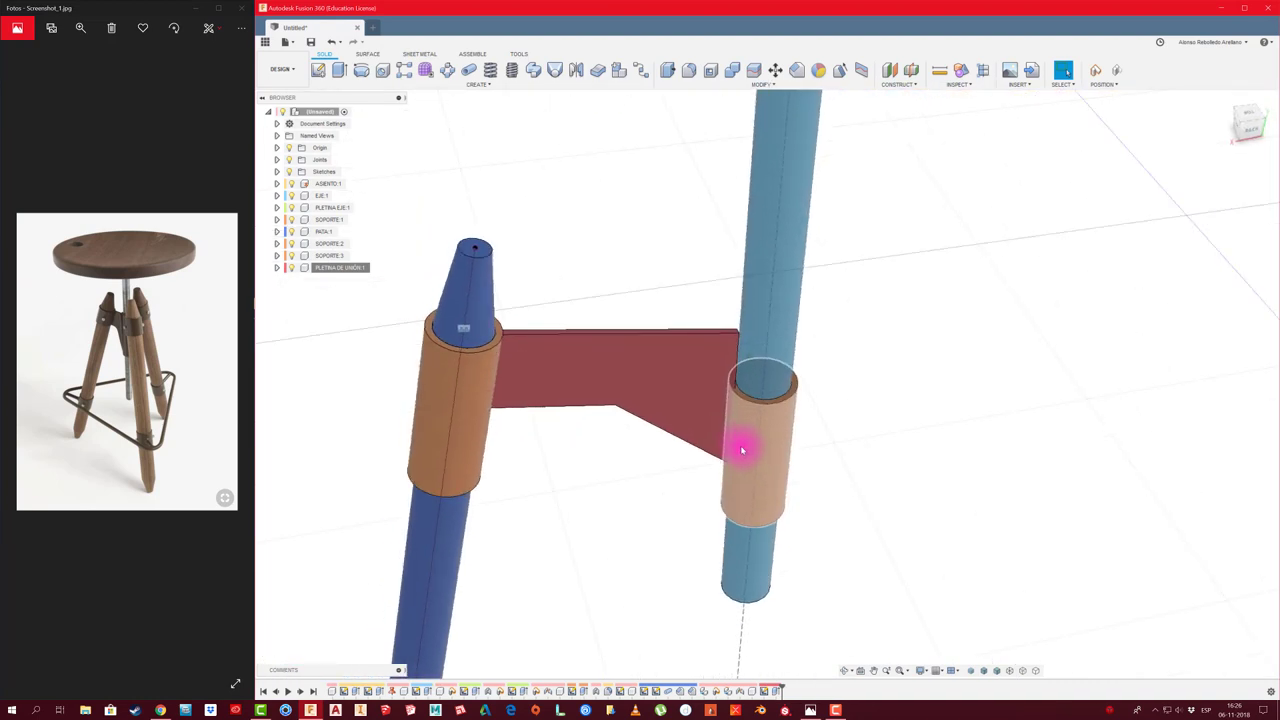
# Select the SOPORTE:2 sleeve and slide it about 30 mm up its leg with Move/Copy
pyautogui.click(740, 446)
pyautogui.click(328, 244)
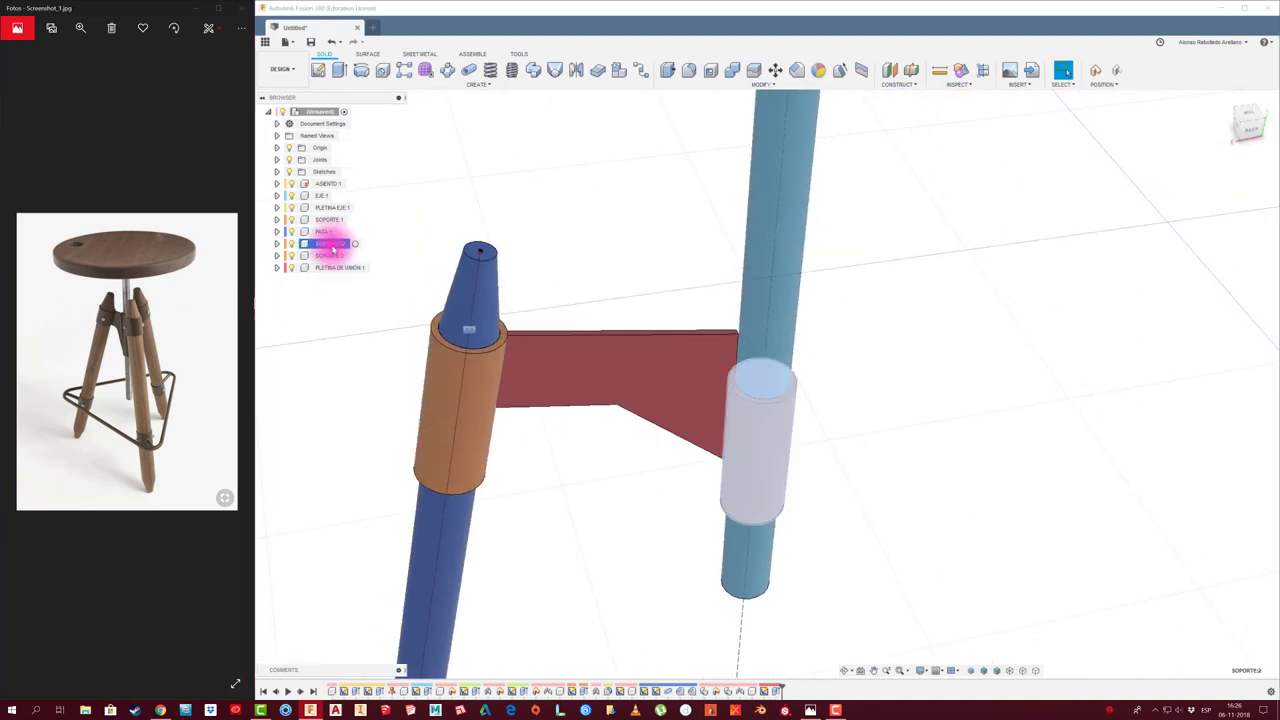
pyautogui.rightClick(336, 246)
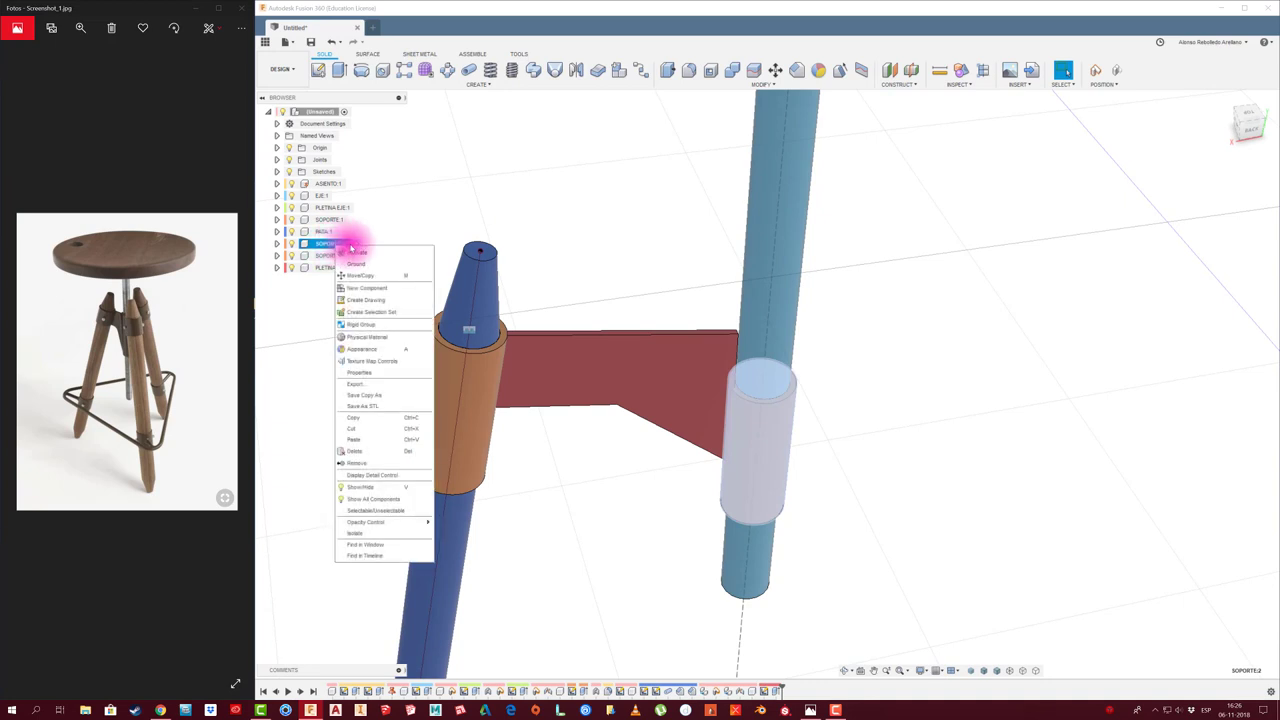
pyautogui.click(360, 283)
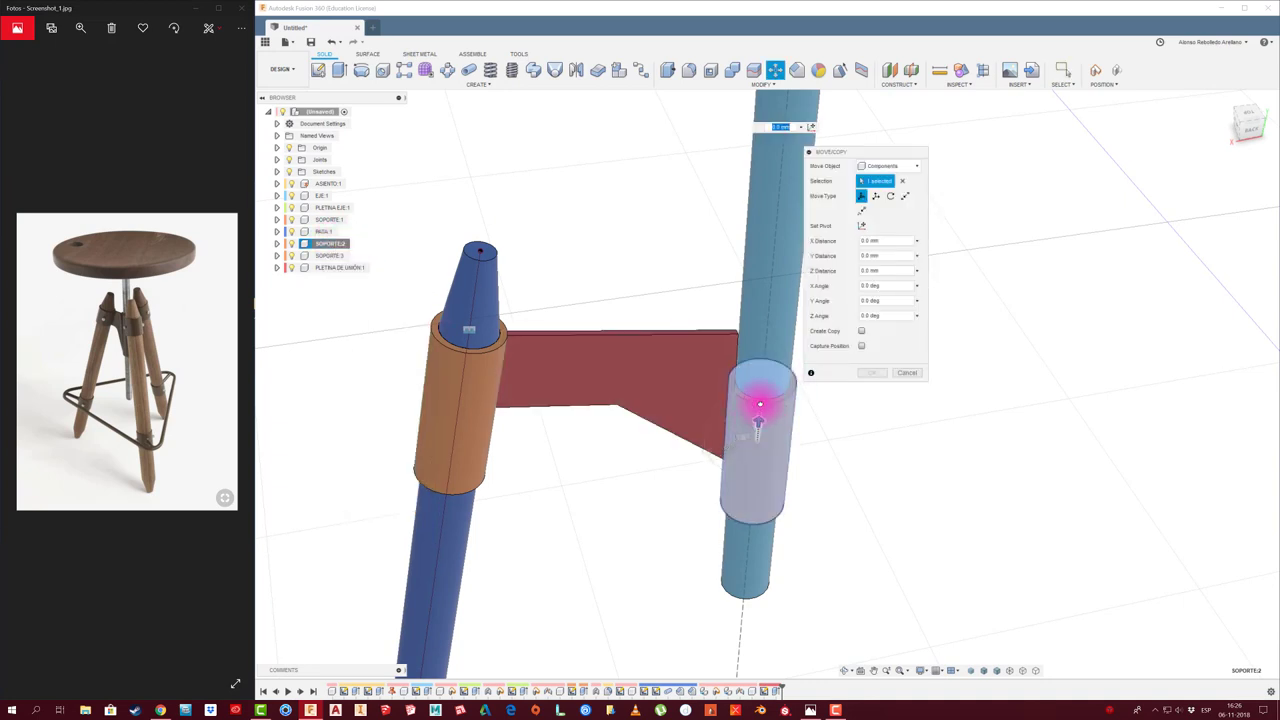
pyautogui.moveTo(760, 404); pyautogui.dragTo(760, 379)
# Fine-tune the sleeve to 33 mm up so it aligns with the plate's vertical edge, and confirm
pyautogui.click(1250, 128)
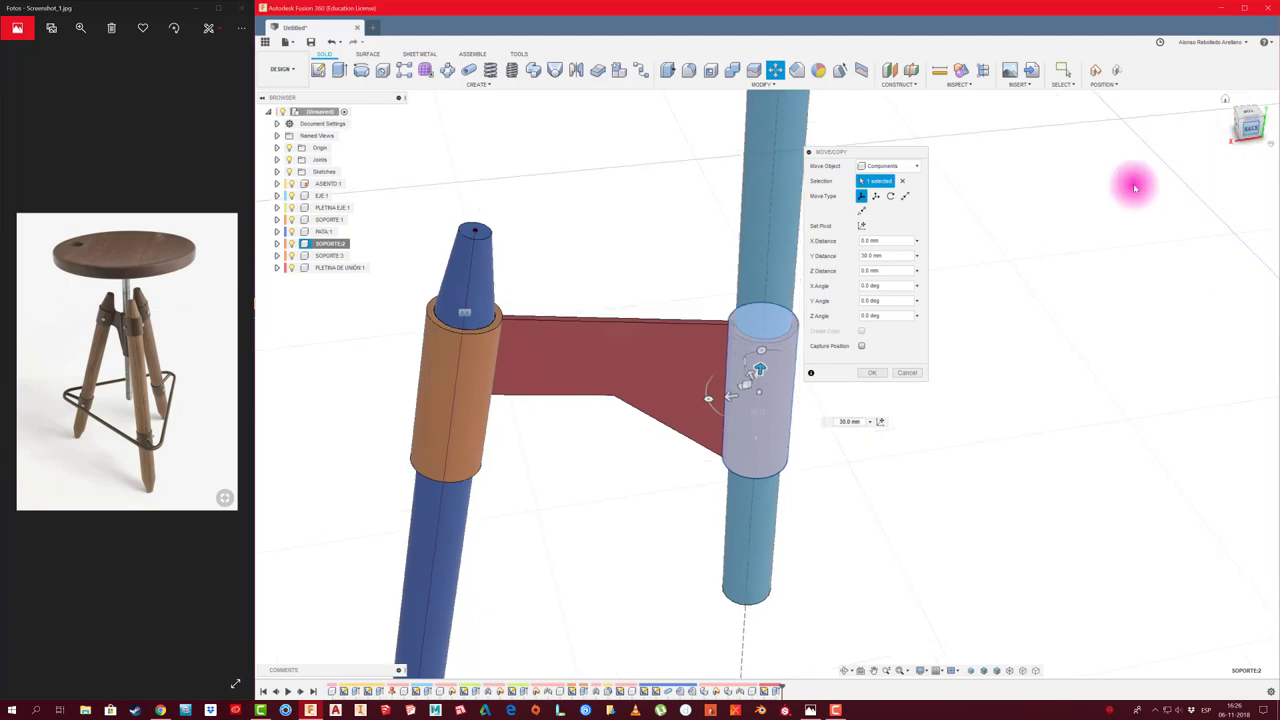
pyautogui.scroll(2, 677, 371)
pyautogui.scroll(2, 671, 343)
pyautogui.moveTo(658, 372); pyautogui.dragTo(664, 362)
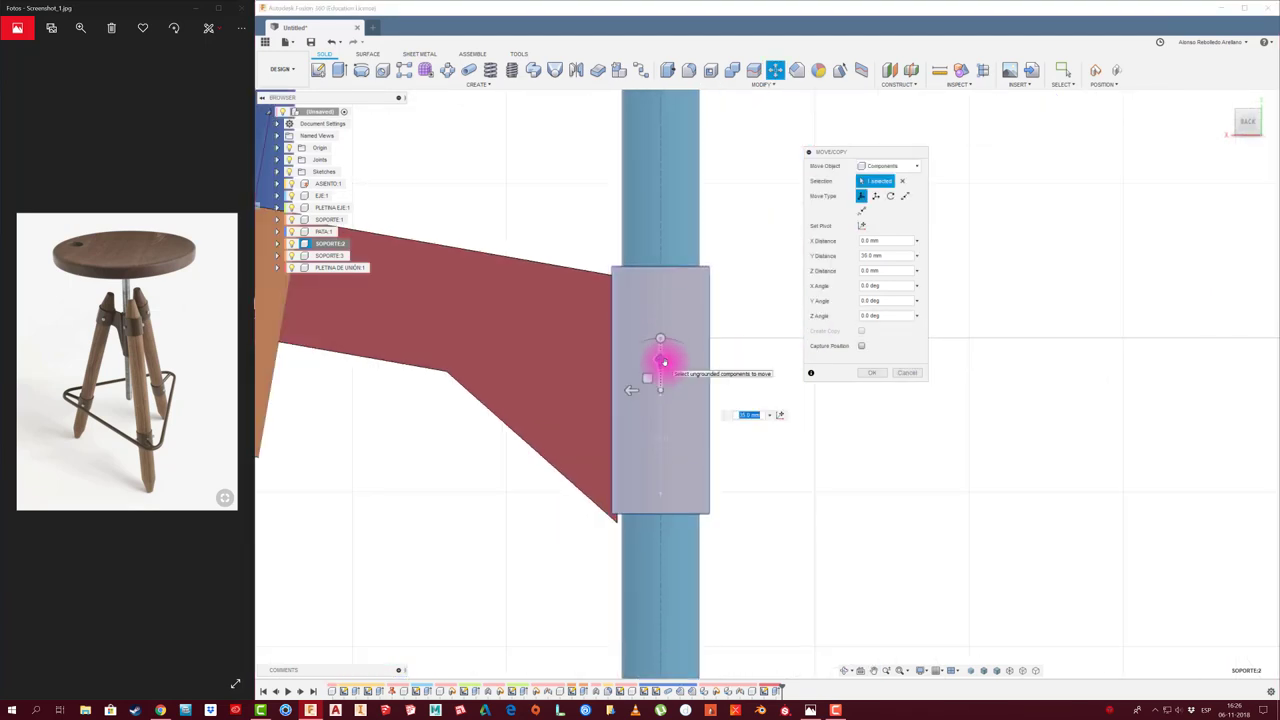
pyautogui.moveTo(664, 360); pyautogui.dragTo(660, 373)
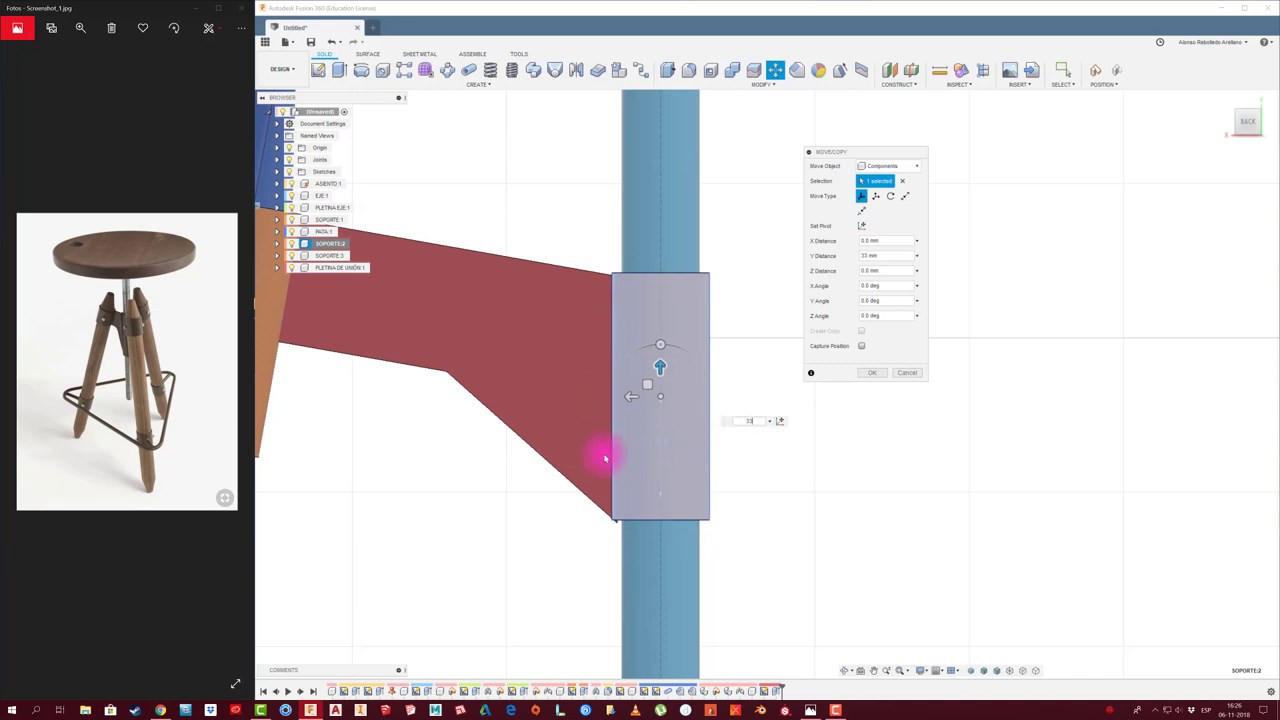
pyautogui.click(874, 374)
pyautogui.moveTo(528, 549); pyautogui.dragTo(716, 489, button='middle')
pyautogui.click(352, 270)
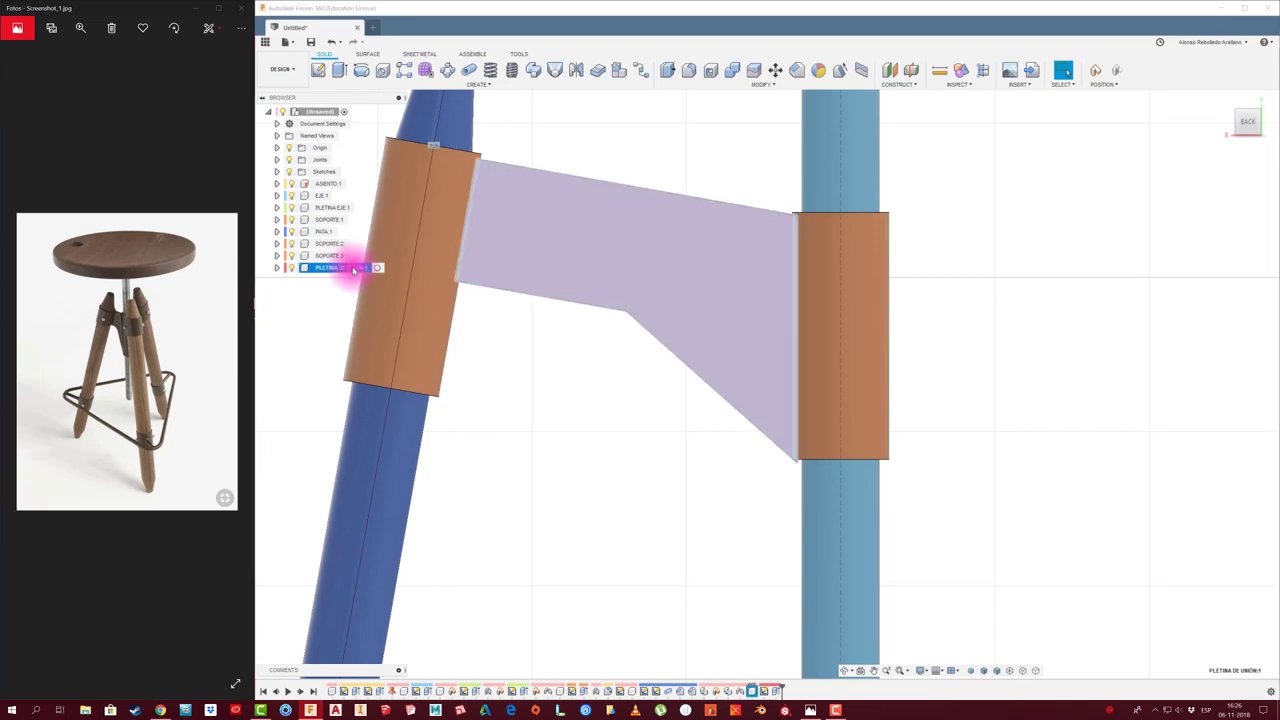
# Activate PLETINA DE UNIÓN and reopen its sketch to check the 80 mm right-edge dimension
pyautogui.click(376, 268)
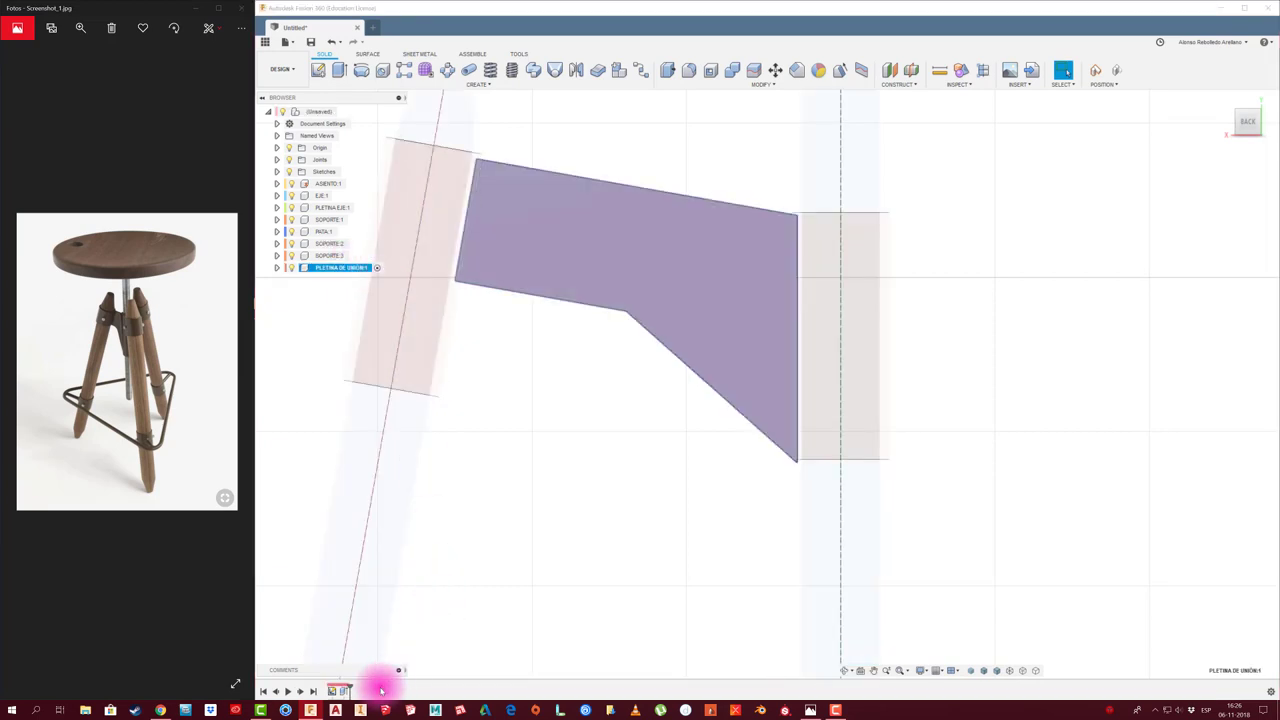
pyautogui.click(336, 690)
pyautogui.rightClick(336, 690)
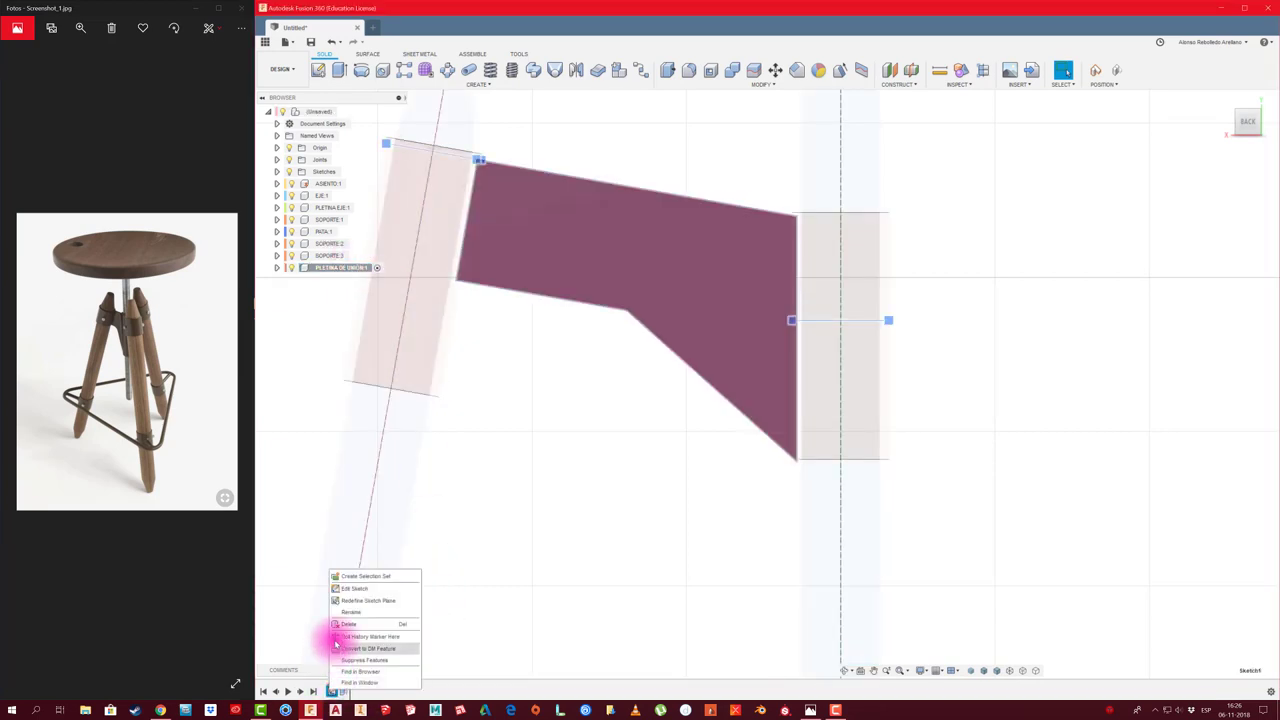
pyautogui.click(345, 582)
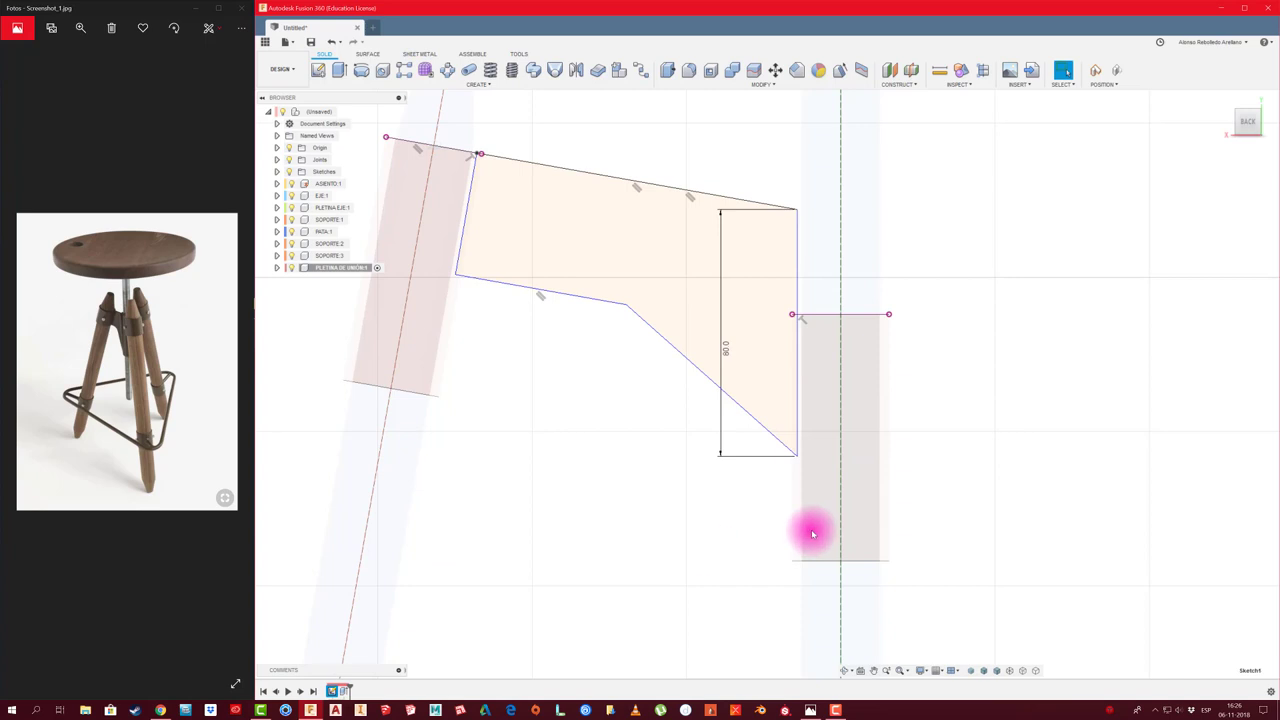
pyautogui.click(789, 446)
pyautogui.click(786, 449)
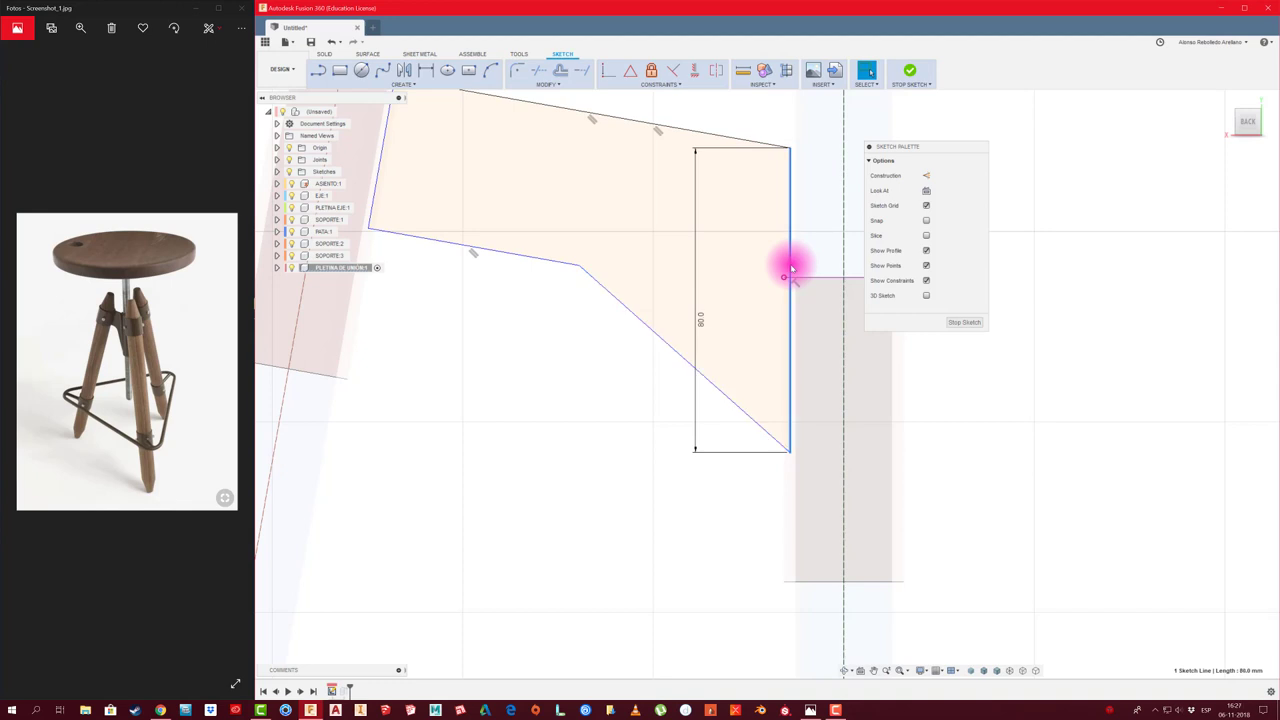
# Delete the helper rectangle, then restore it with undo, and finish the sketch with the edge at 77 mm
pyautogui.click(798, 264)
pyautogui.click(705, 318)
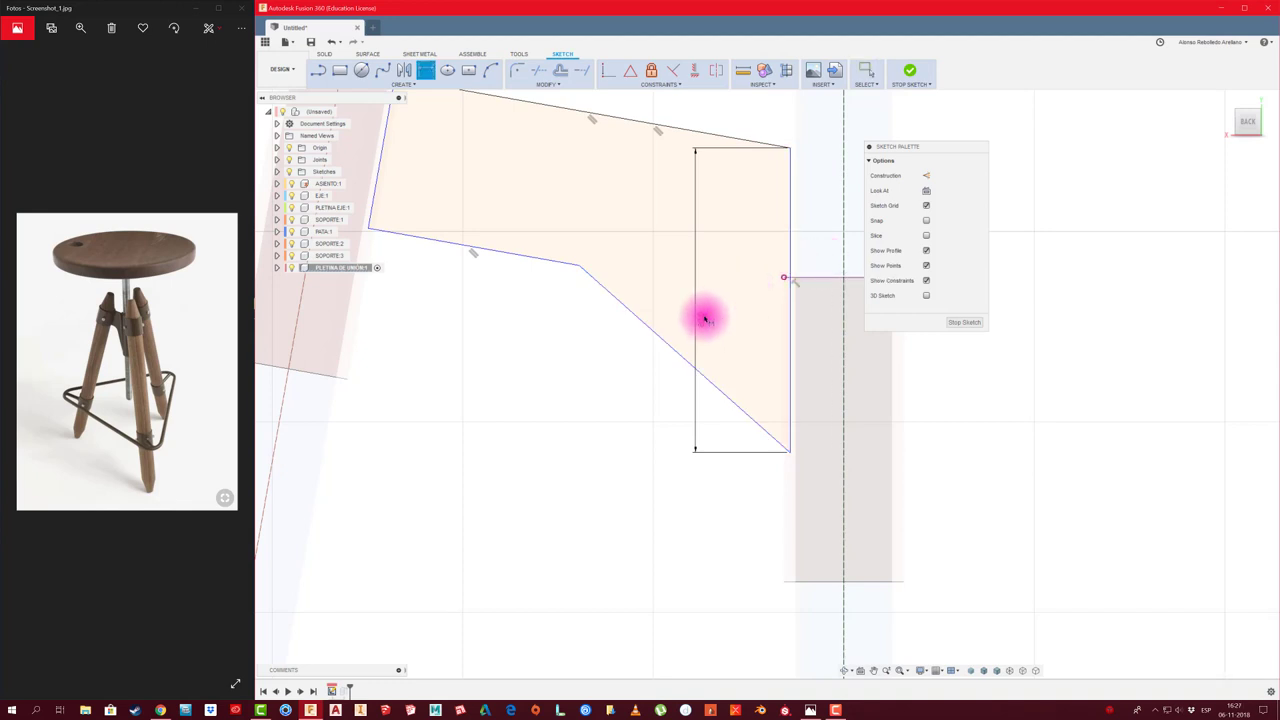
pyautogui.press('Delete')
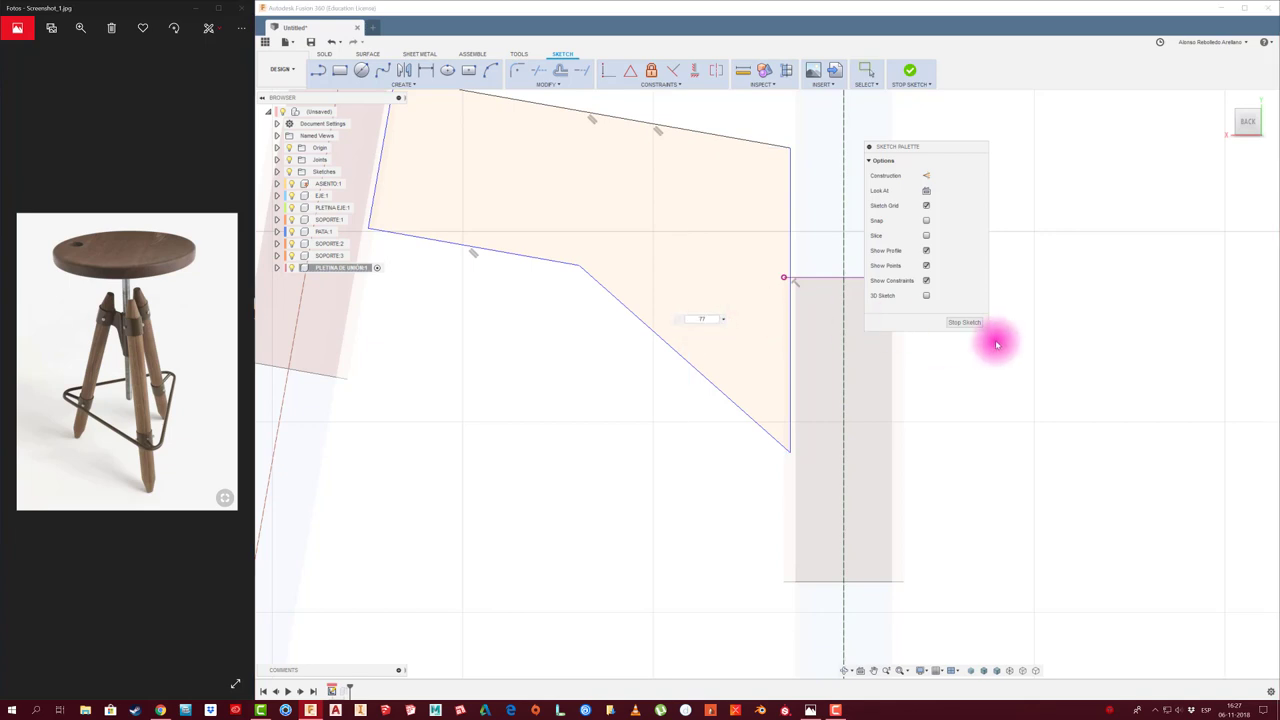
pyautogui.click(847, 355)
pyautogui.hotkey('ctrl', 'z')
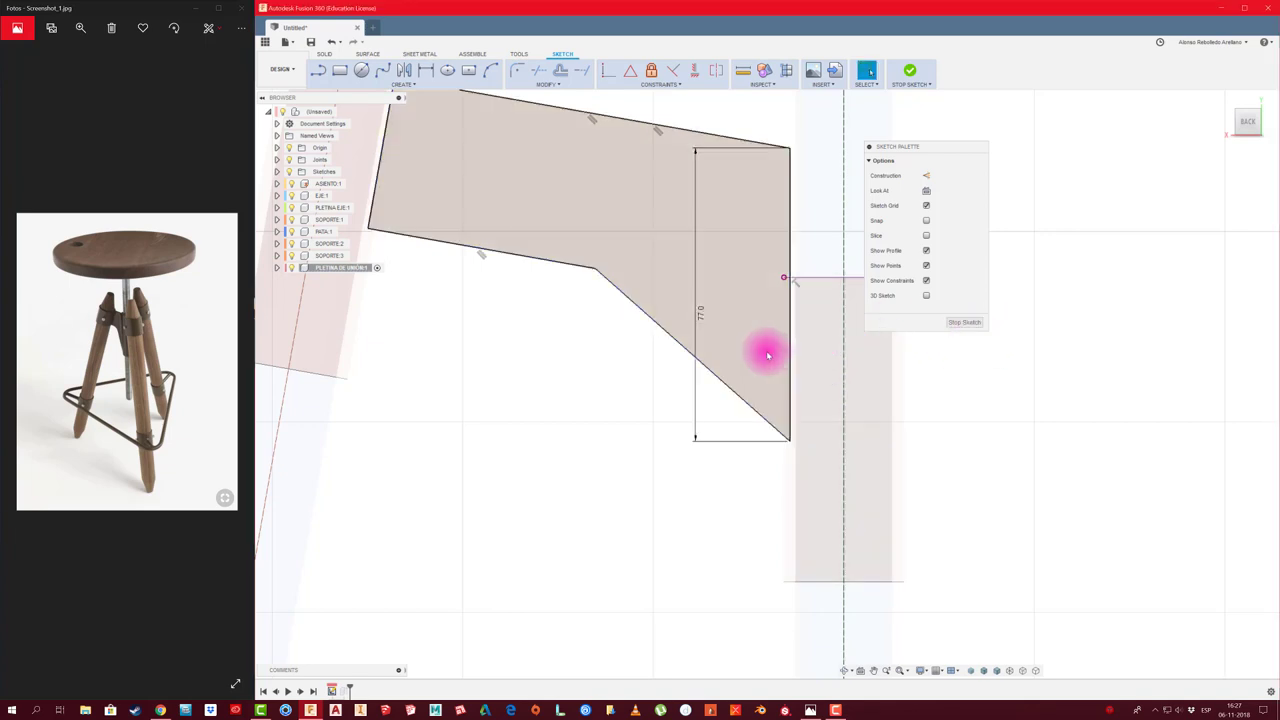
pyautogui.scroll(-2, 613, 393)
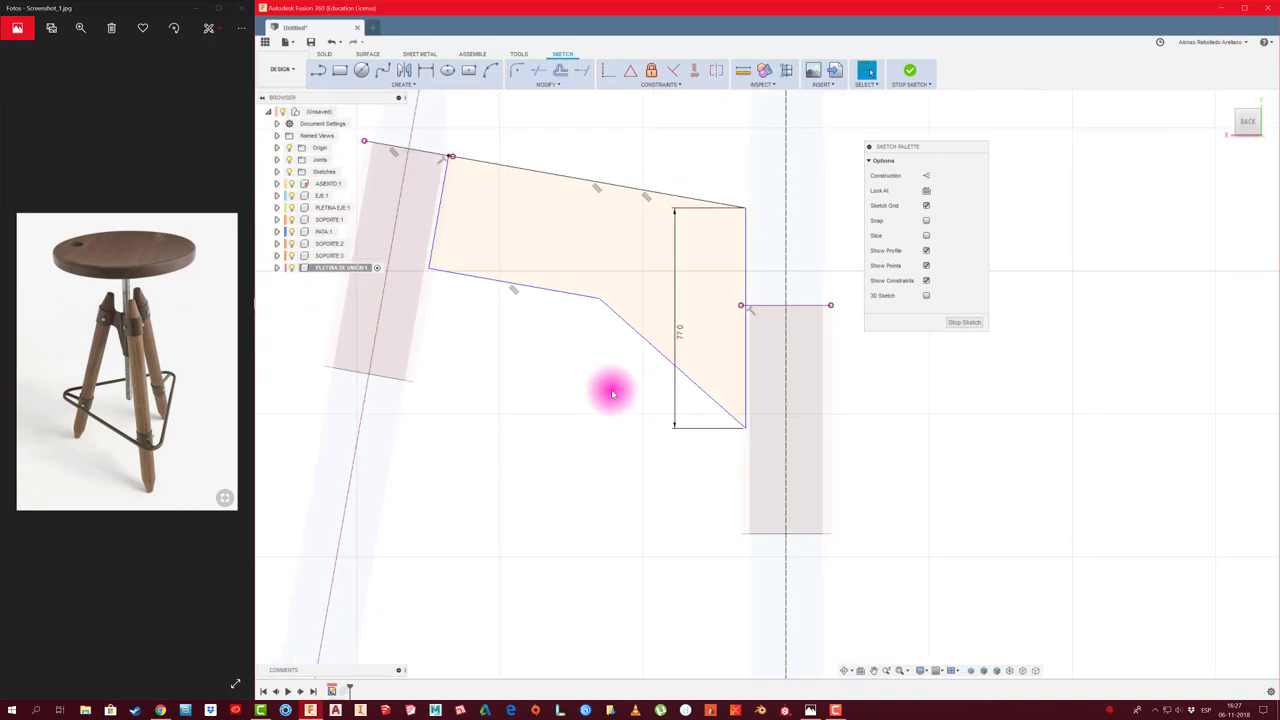
pyautogui.click(962, 322)
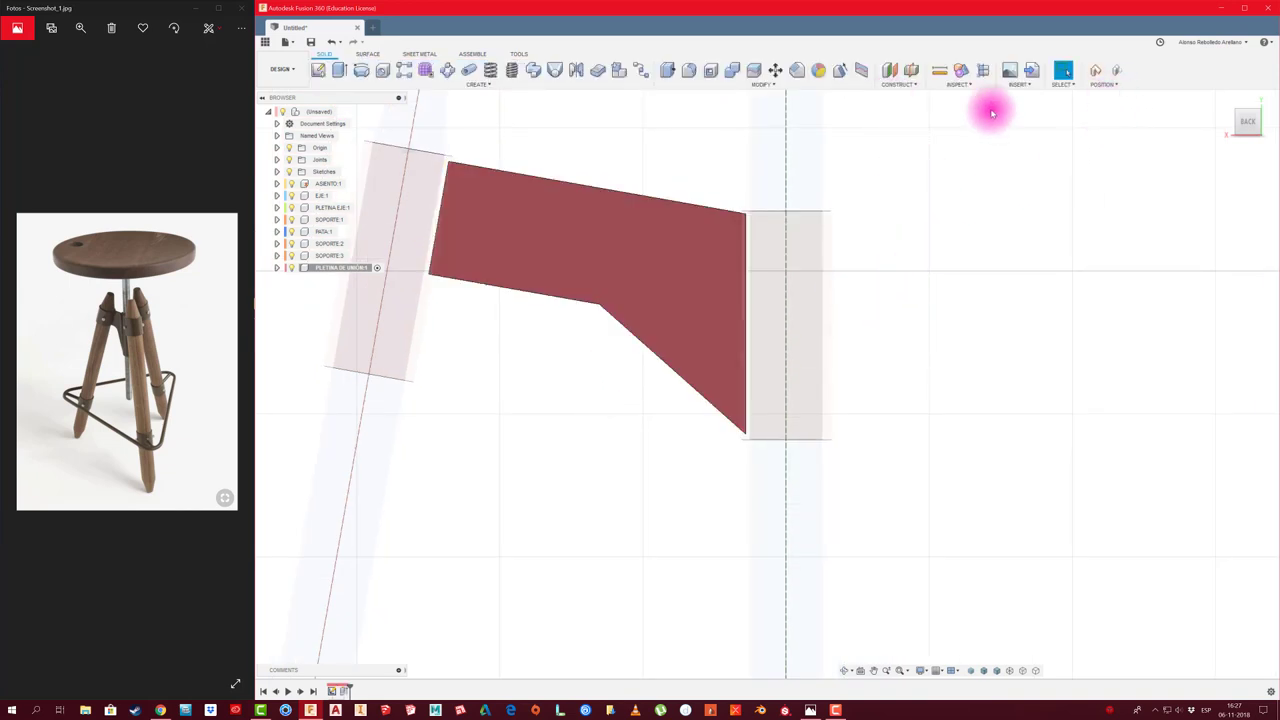
# Return to the root stool assembly, inspect the plate and sleeves, and launch Combine
pyautogui.click(344, 112)
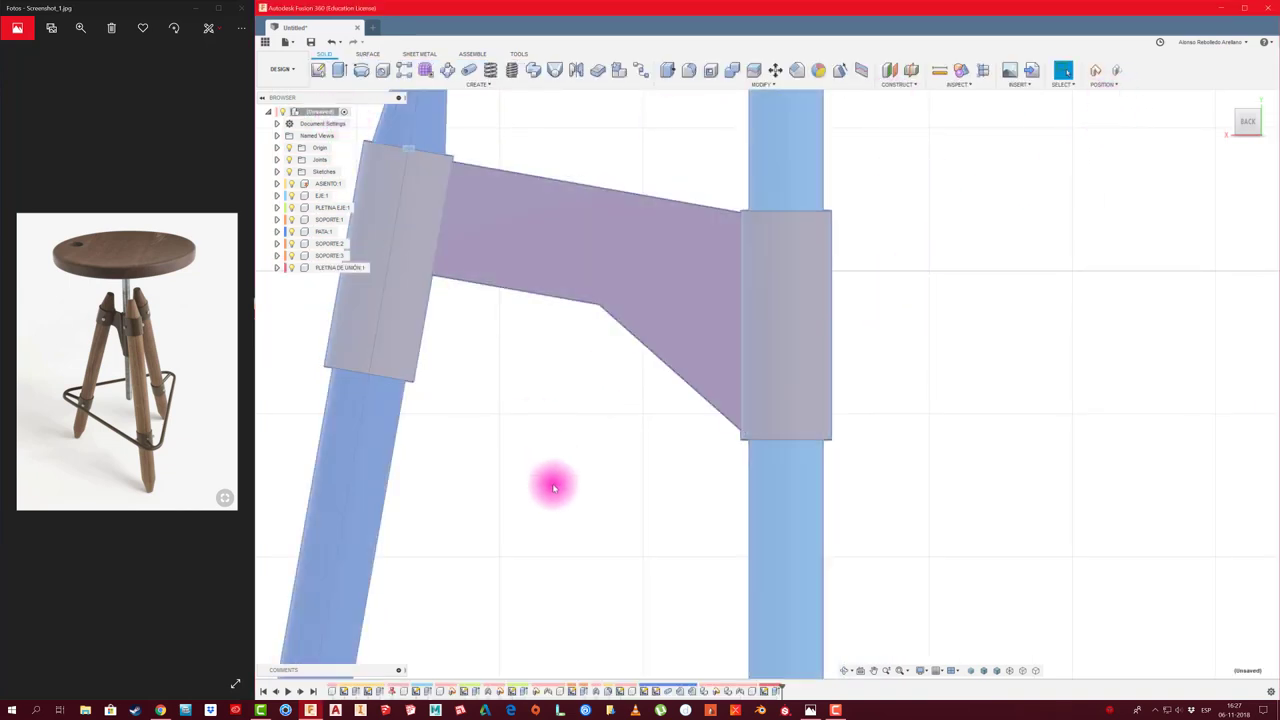
pyautogui.keyDown('shift'); pyautogui.moveTo(554, 488); pyautogui.dragTo(563, 482, button='middle'); pyautogui.keyUp('shift')
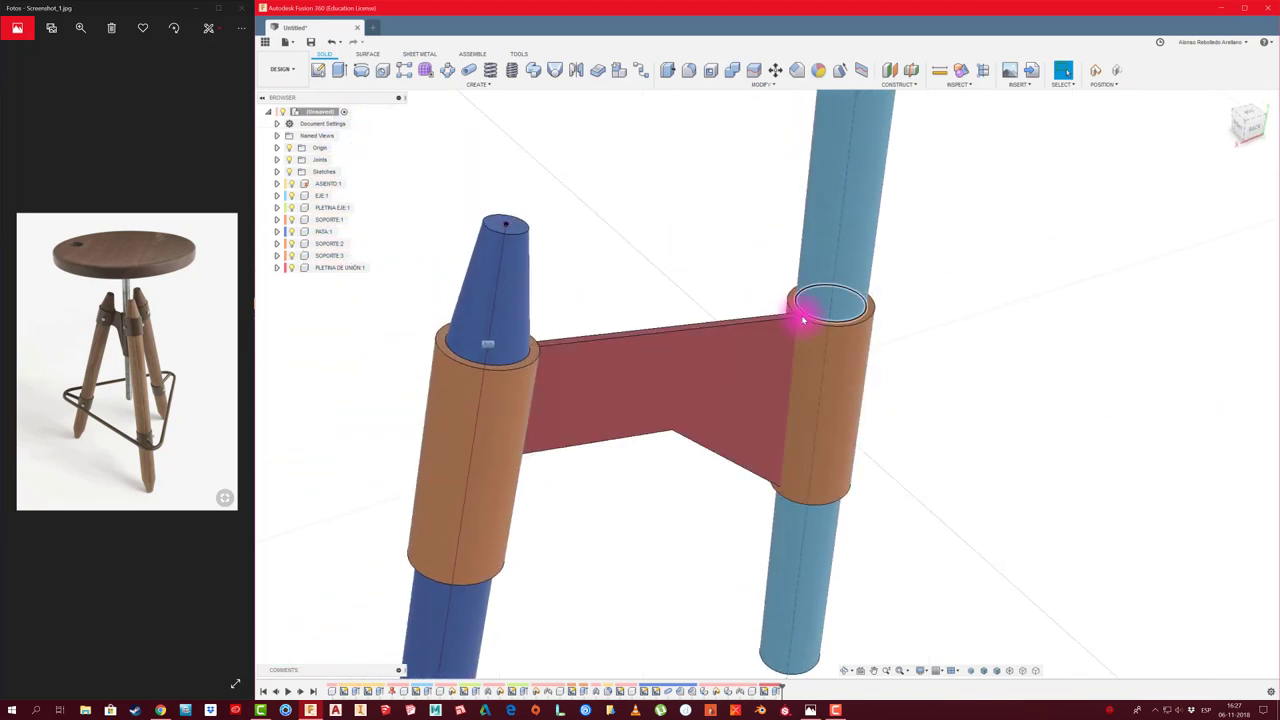
pyautogui.moveTo(771, 371)
pyautogui.keyDown('shift'); pyautogui.mouseDown(button='middle')
pyautogui.moveTo(753, 387)
pyautogui.moveTo(498, 360)
pyautogui.mouseUp(button='middle'); pyautogui.keyUp('shift')
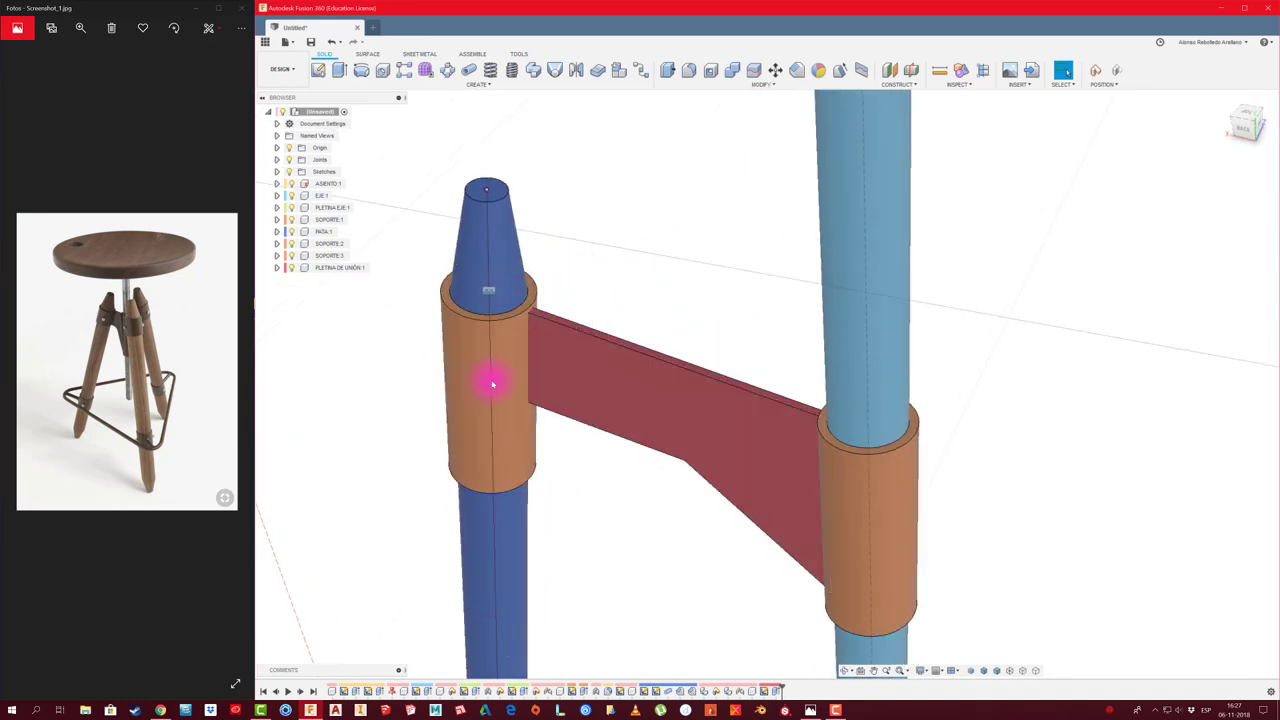
pyautogui.moveTo(492, 383)
pyautogui.keyDown('shift'); pyautogui.mouseDown(button='middle')
pyautogui.moveTo(583, 305)
pyautogui.moveTo(509, 354)
pyautogui.mouseUp(button='middle'); pyautogui.keyUp('shift')
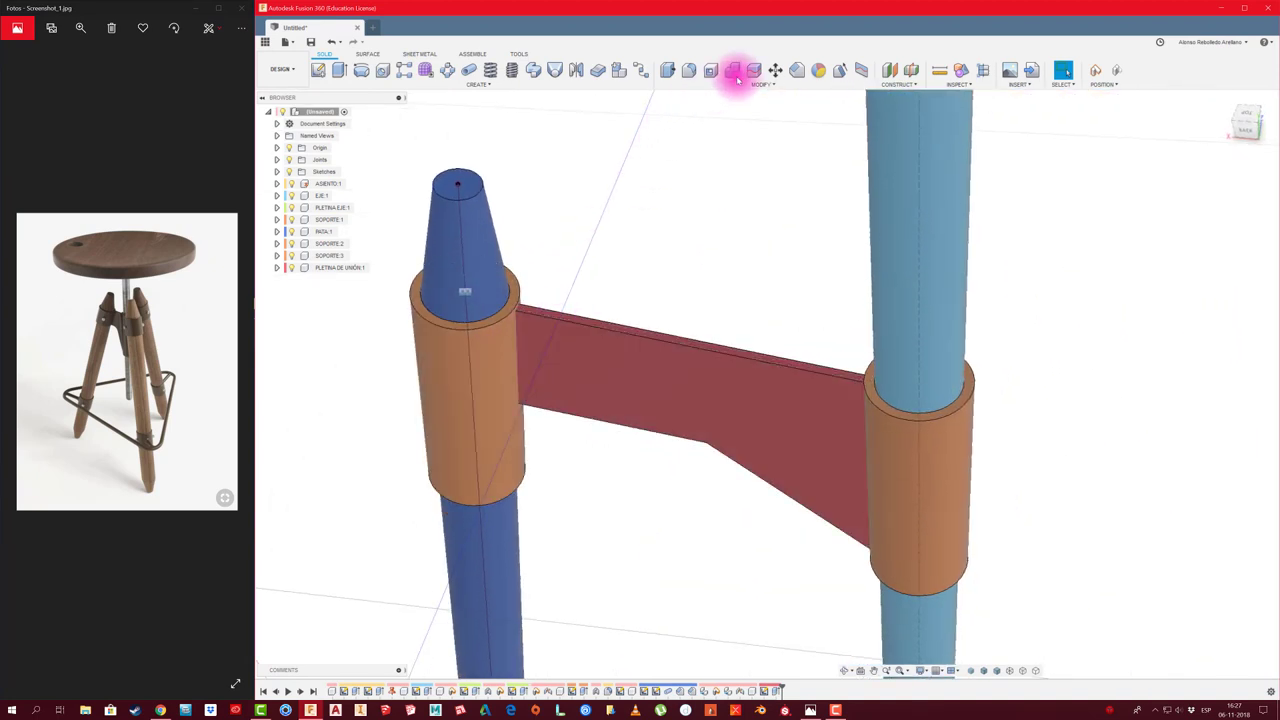
pyautogui.moveTo(677, 283)
pyautogui.keyDown('shift'); pyautogui.mouseDown(button='middle')
pyautogui.moveTo(694, 251)
pyautogui.moveTo(653, 374)
pyautogui.mouseUp(button='middle'); pyautogui.keyUp('shift')
pyautogui.moveTo(653, 374); pyautogui.dragTo(691, 271)
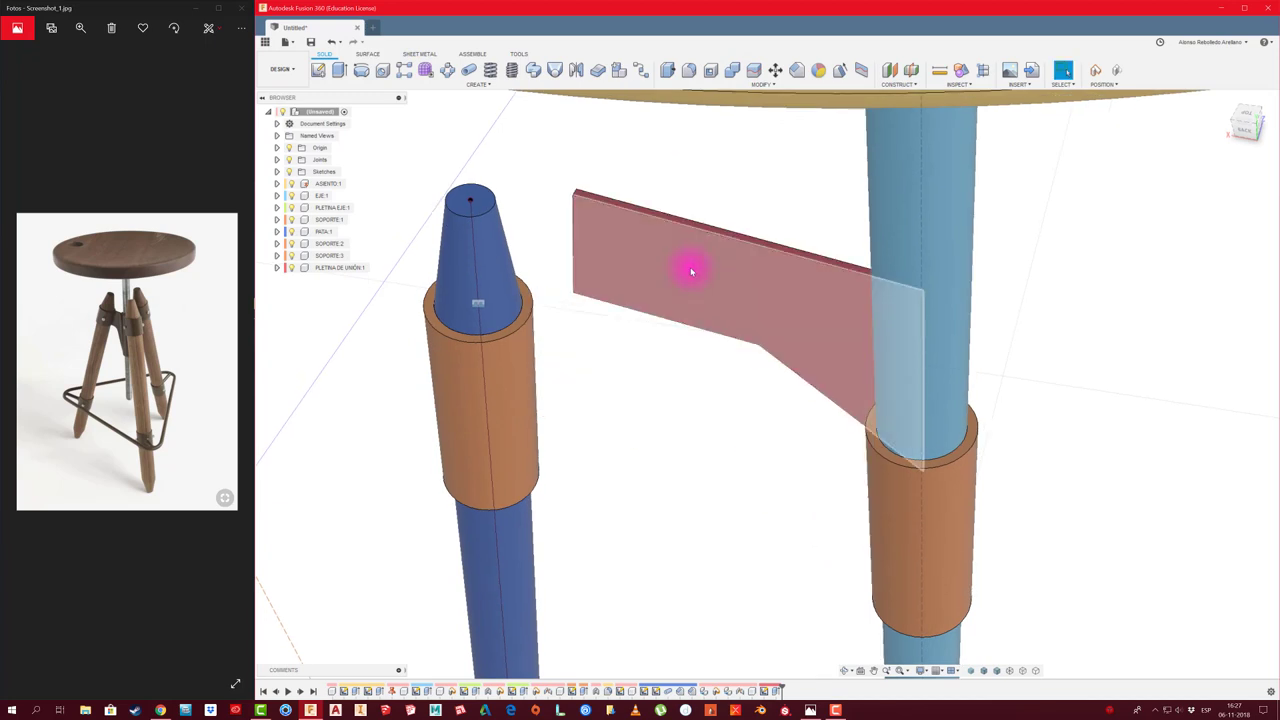
pyautogui.scroll(2, 589, 289)
pyautogui.scroll(2, 580, 294)
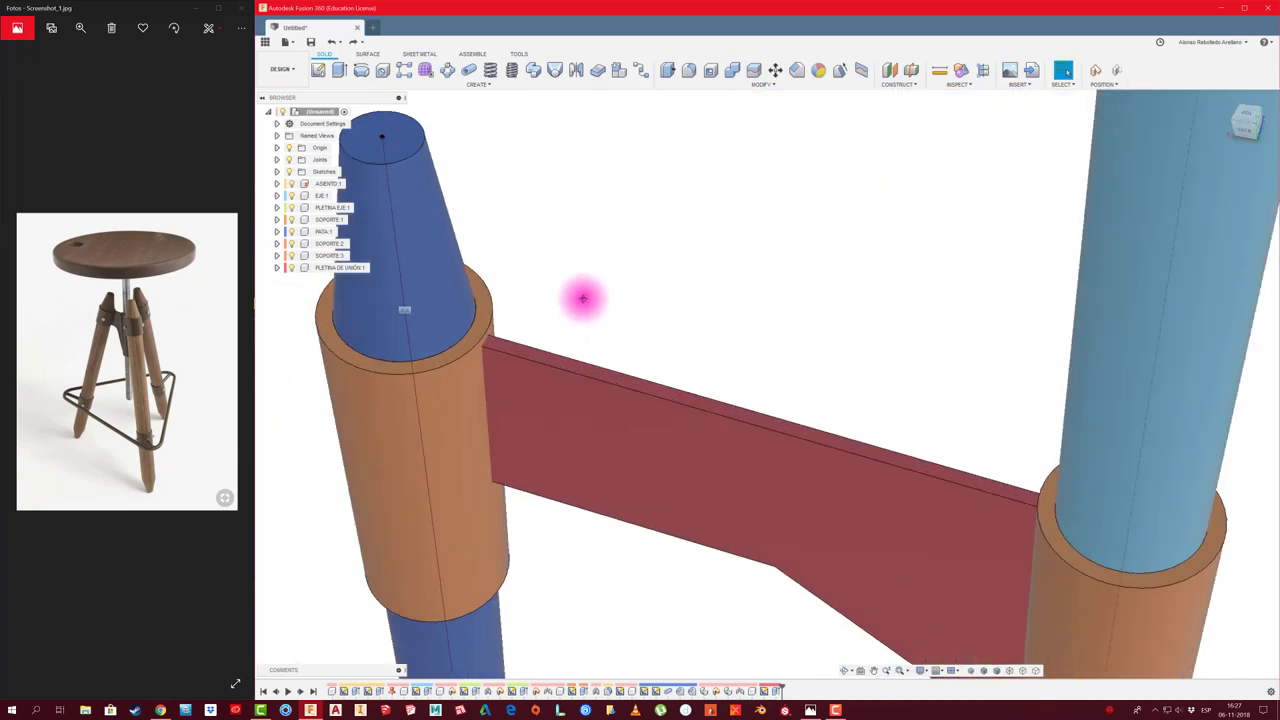
pyautogui.scroll(2, 588, 311)
pyautogui.scroll(-2, 580, 316)
pyautogui.scroll(2, 531, 331)
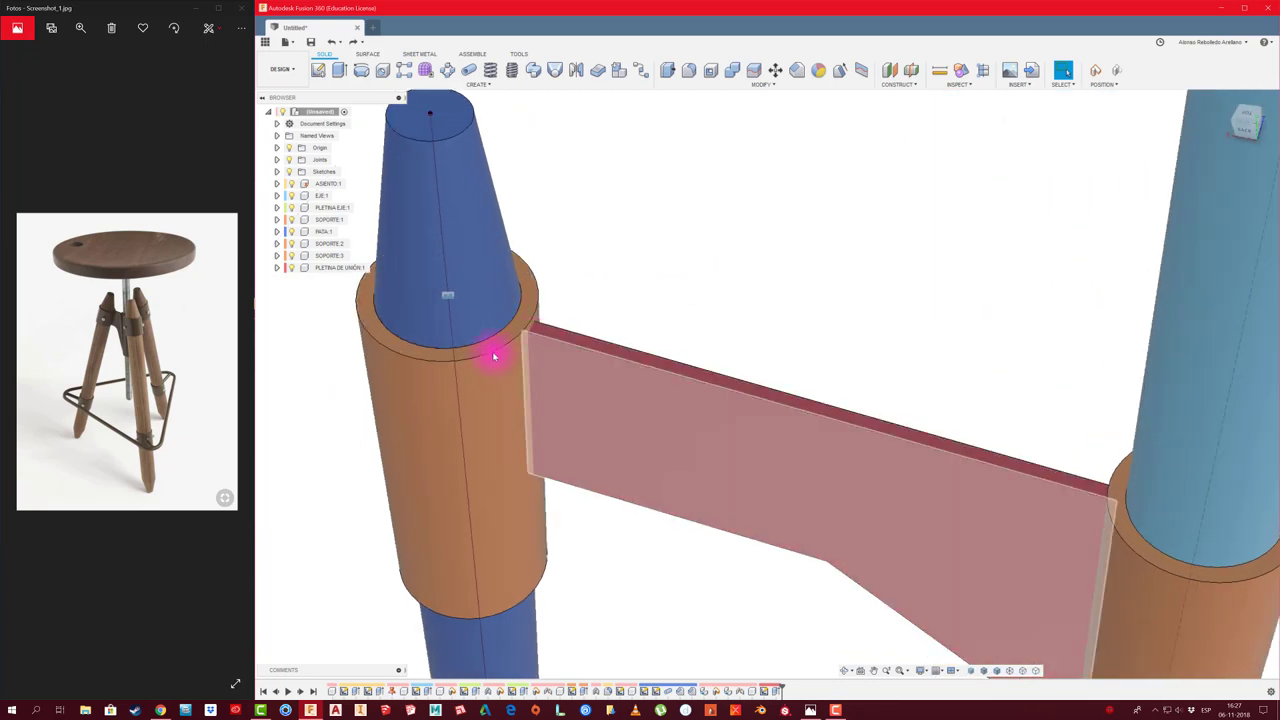
pyautogui.click(731, 69)
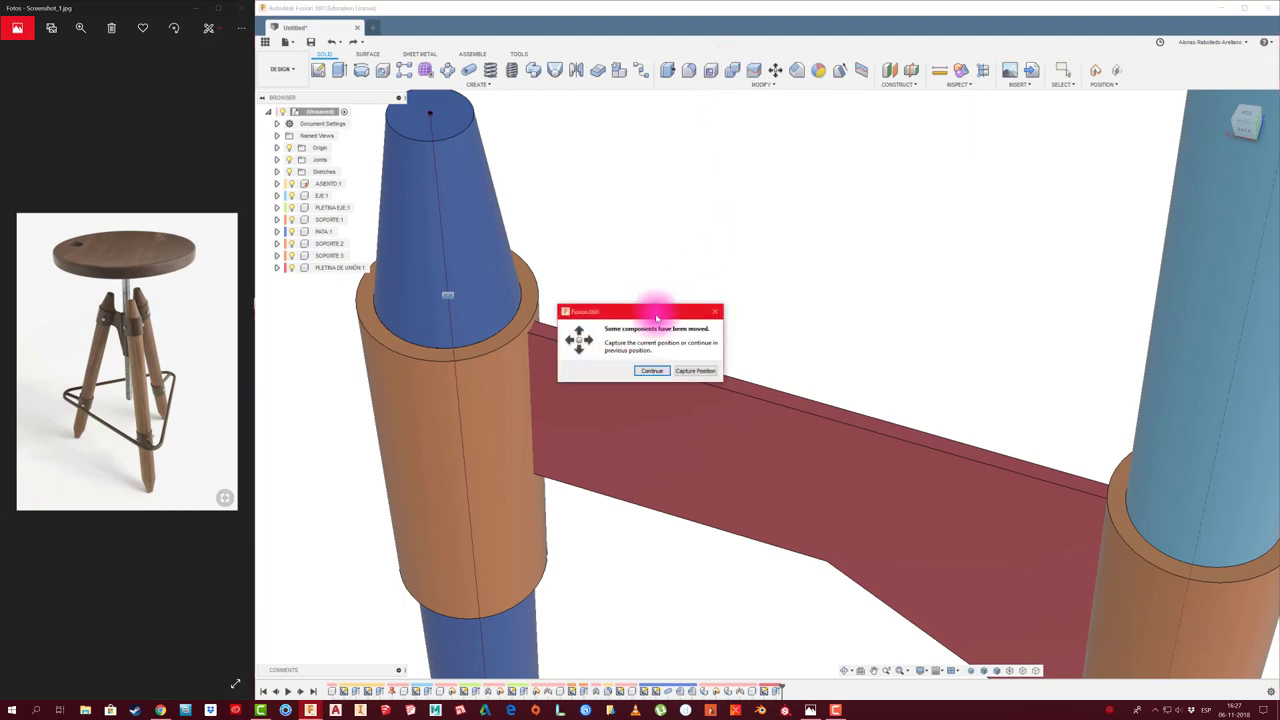
# Keep the moved components' current positions and pick the left sleeve as target and the plate as tool
pyautogui.click(706, 372)
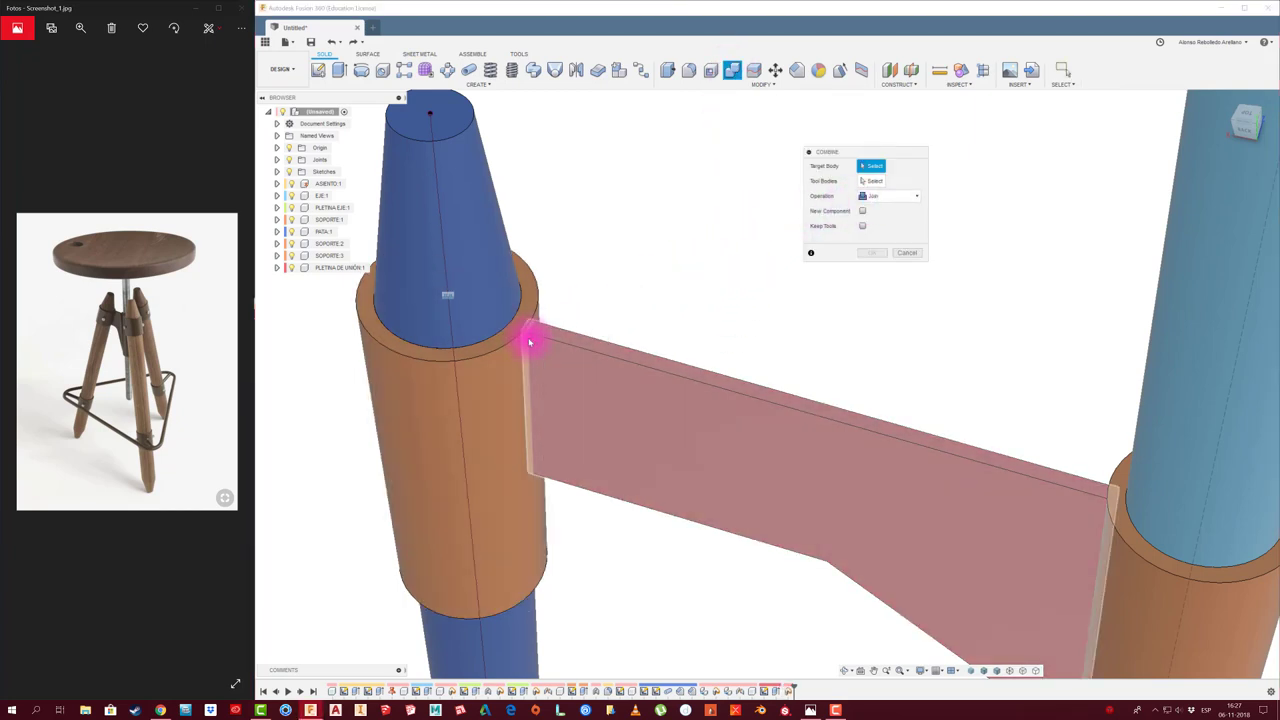
pyautogui.click(692, 262)
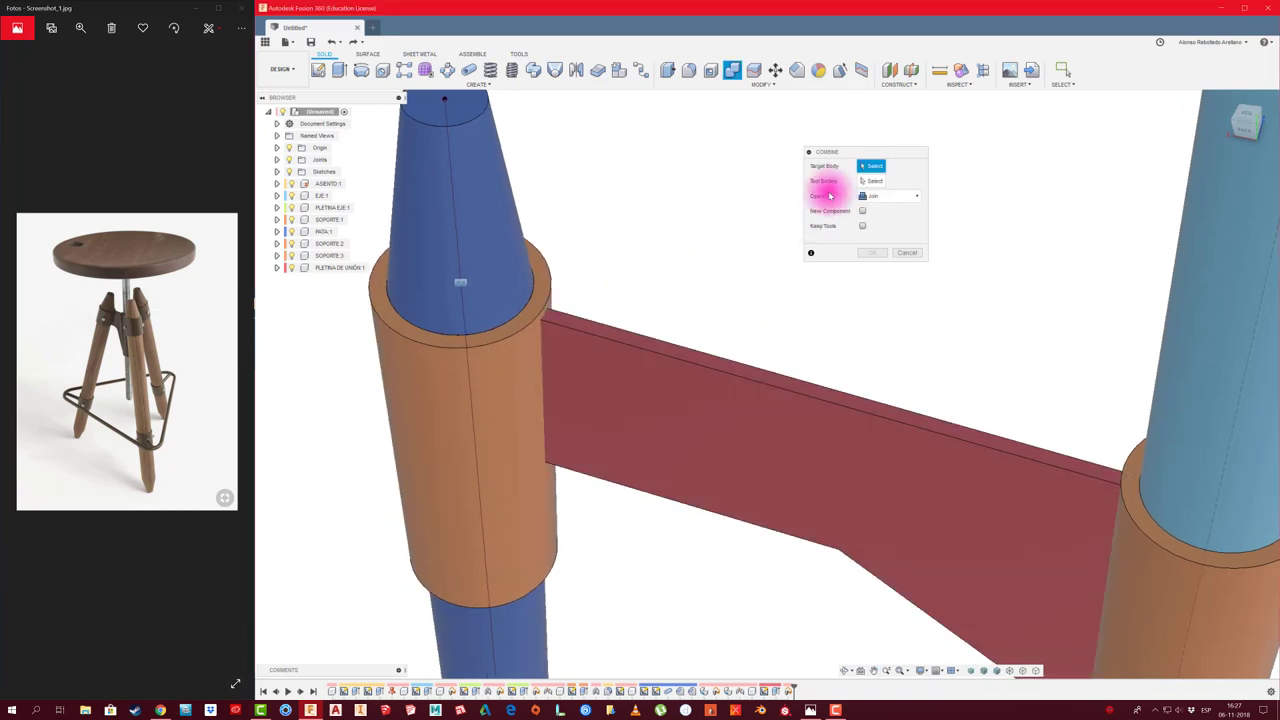
pyautogui.click(509, 345)
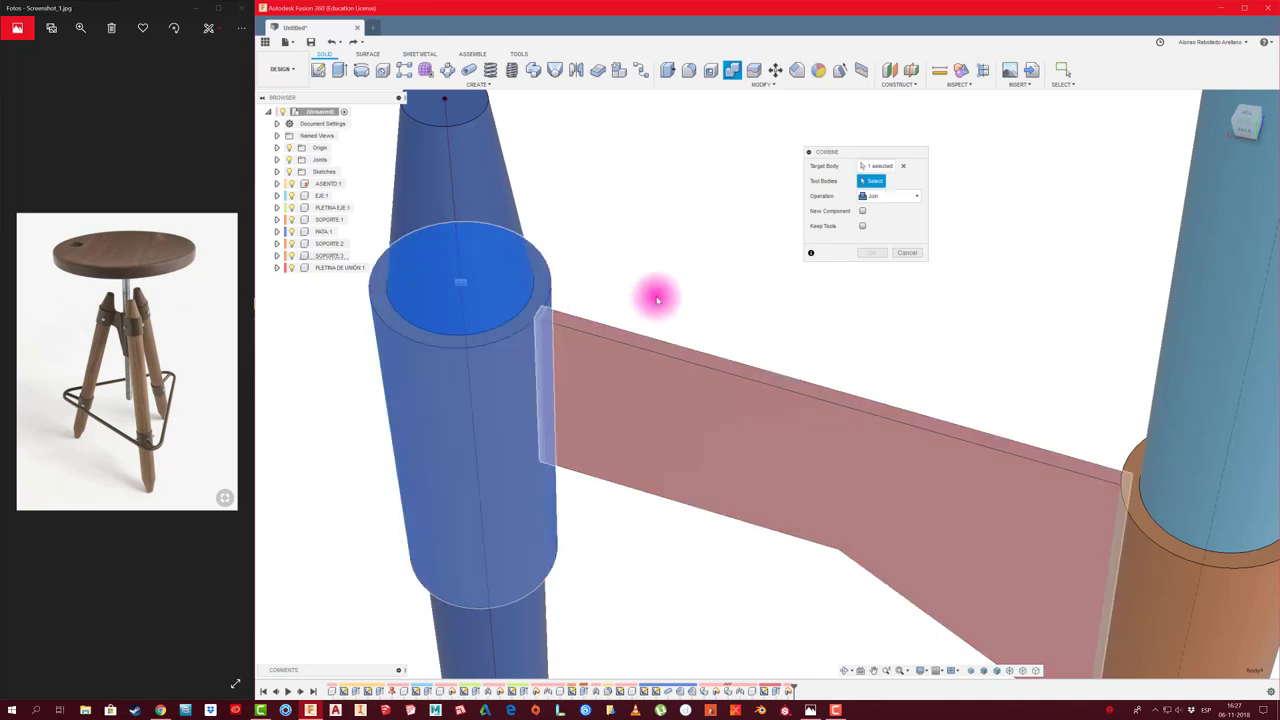
pyautogui.click(660, 360)
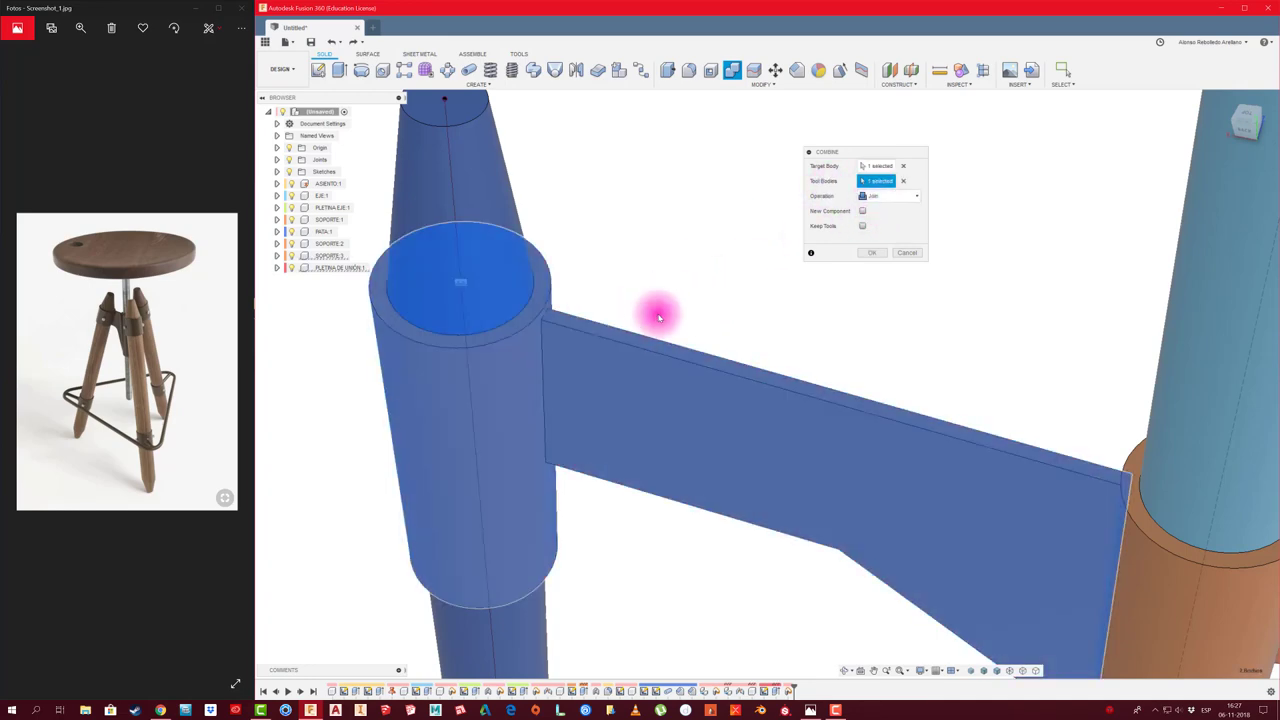
pyautogui.moveTo(659, 317)
pyautogui.keyDown('shift'); pyautogui.mouseDown(button='middle')
pyautogui.moveTo(560, 351)
pyautogui.moveTo(599, 347)
pyautogui.mouseUp(button='middle'); pyautogui.keyUp('shift')
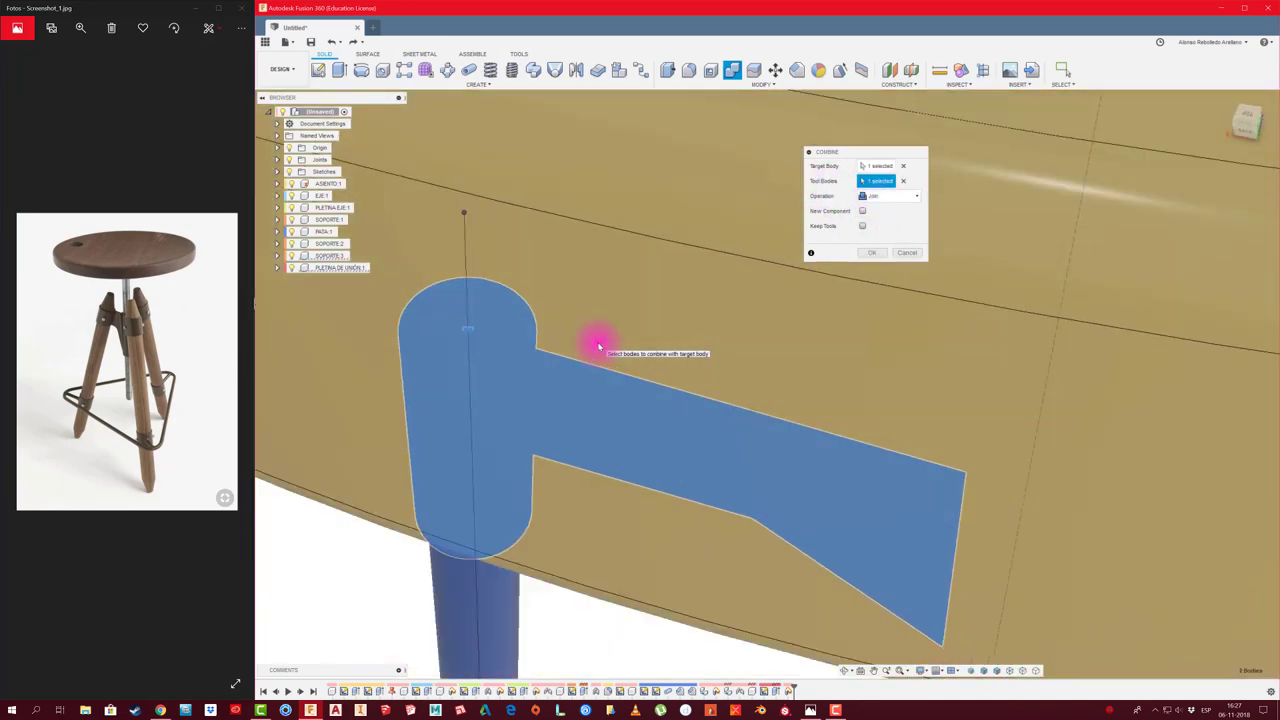
pyautogui.scroll(3, 599, 347)
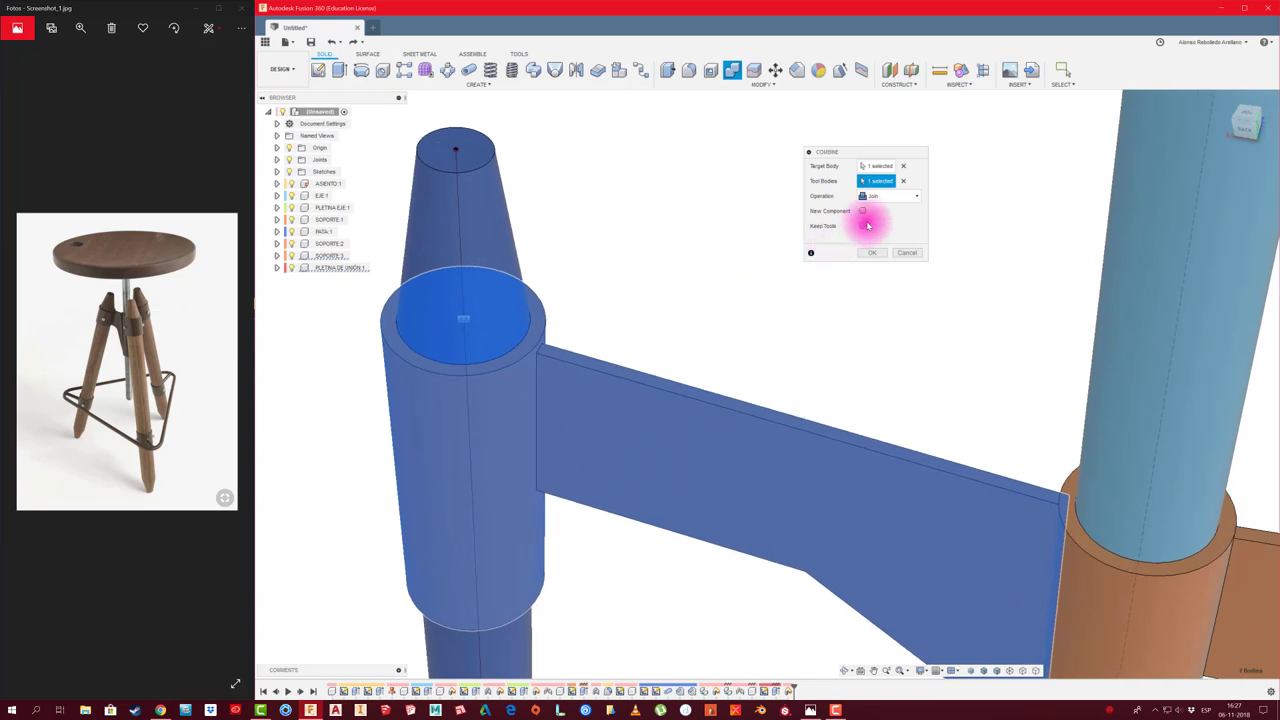
# Set the Combine operation to Cut and confirm, slotting the sleeve where the plate passes
pyautogui.click(893, 198)
pyautogui.click(883, 222)
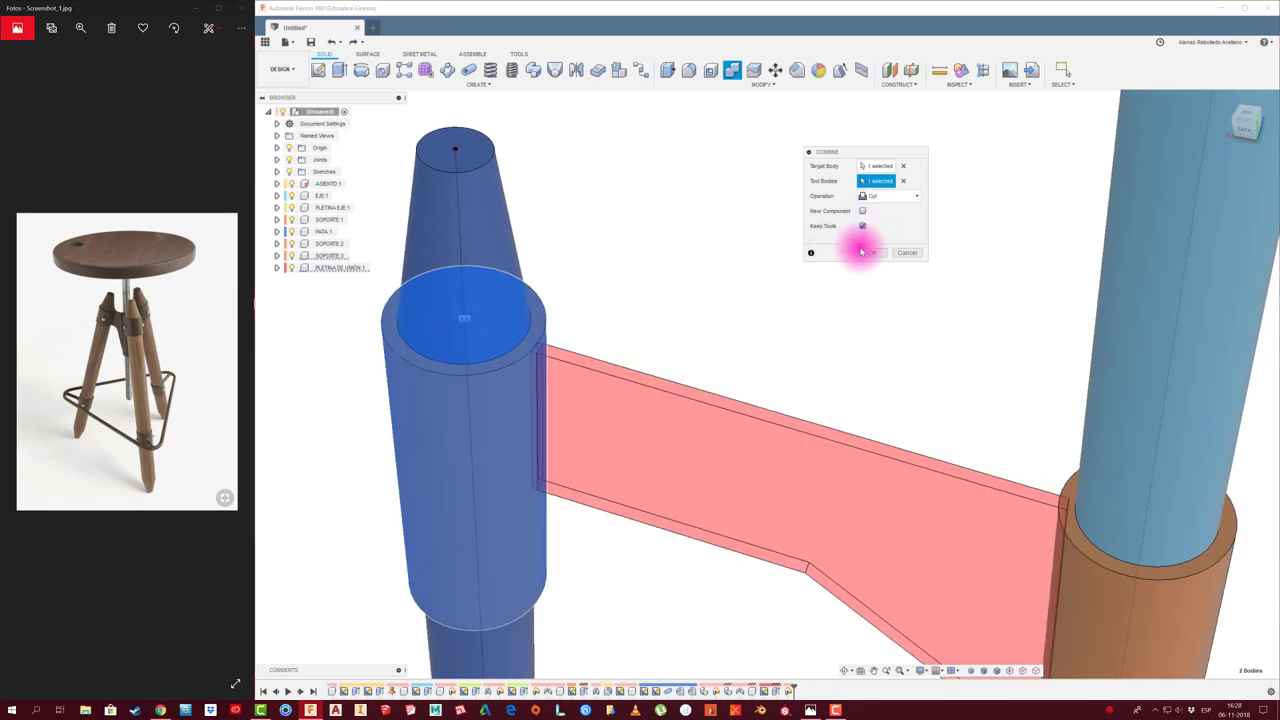
pyautogui.click(868, 252)
pyautogui.moveTo(686, 319)
pyautogui.keyDown('shift'); pyautogui.mouseDown(button='middle')
pyautogui.moveTo(609, 386)
pyautogui.moveTo(689, 331)
pyautogui.moveTo(652, 381)
pyautogui.moveTo(706, 354)
pyautogui.moveTo(648, 410)
pyautogui.moveTo(703, 401)
pyautogui.mouseUp(button='middle'); pyautogui.keyUp('shift')
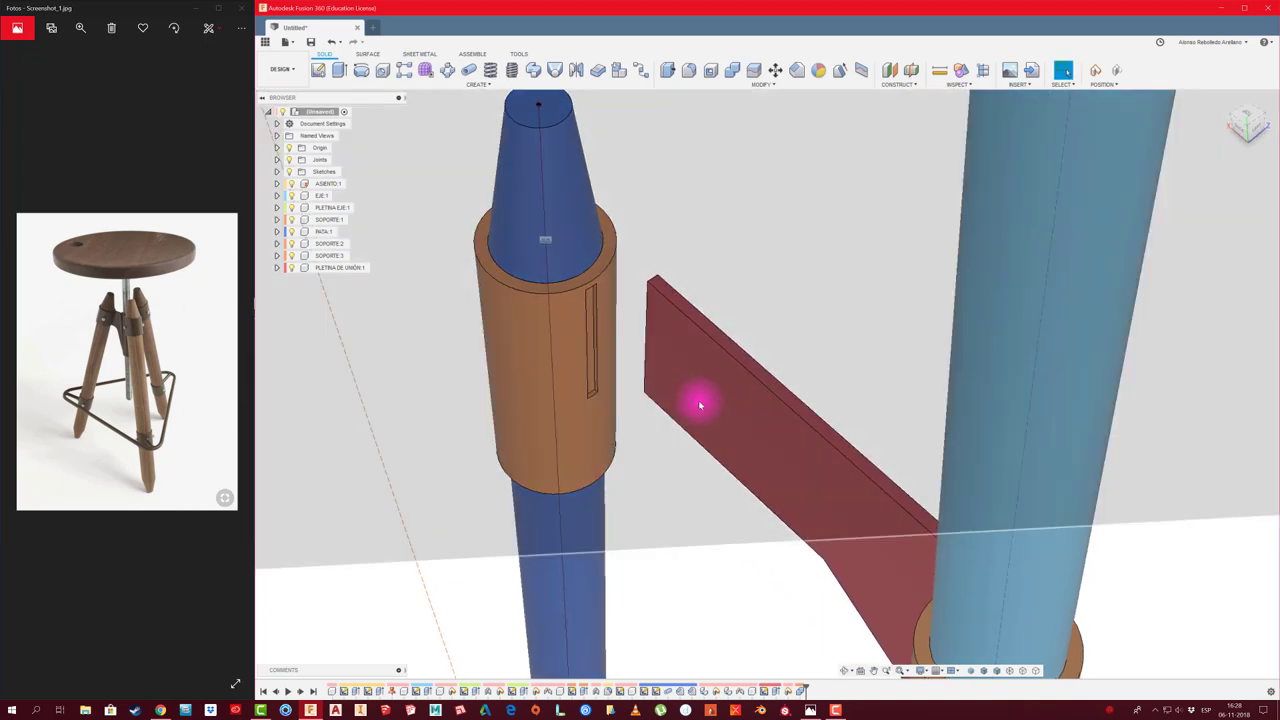
# Undo to put the plate back against the sleeve and reorient the view
pyautogui.hotkey('ctrl', 'z')
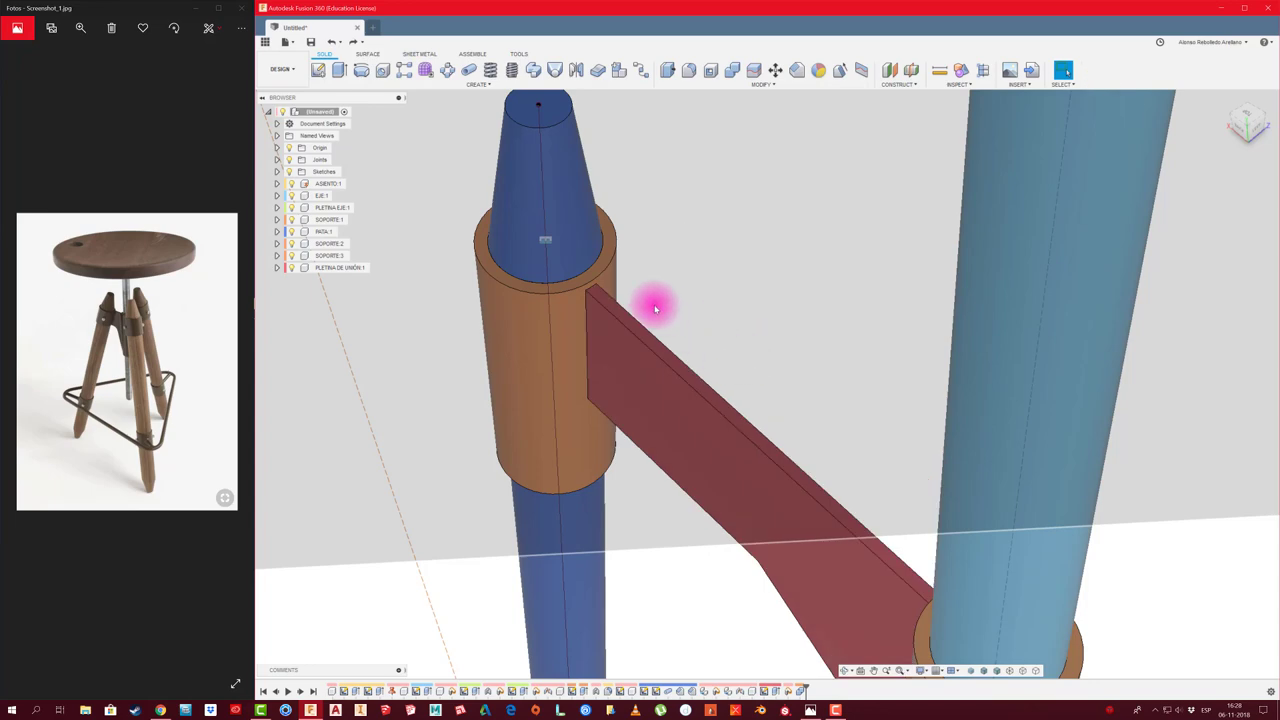
pyautogui.scroll(-2, 674, 314)
pyautogui.scroll(-3, 671, 309)
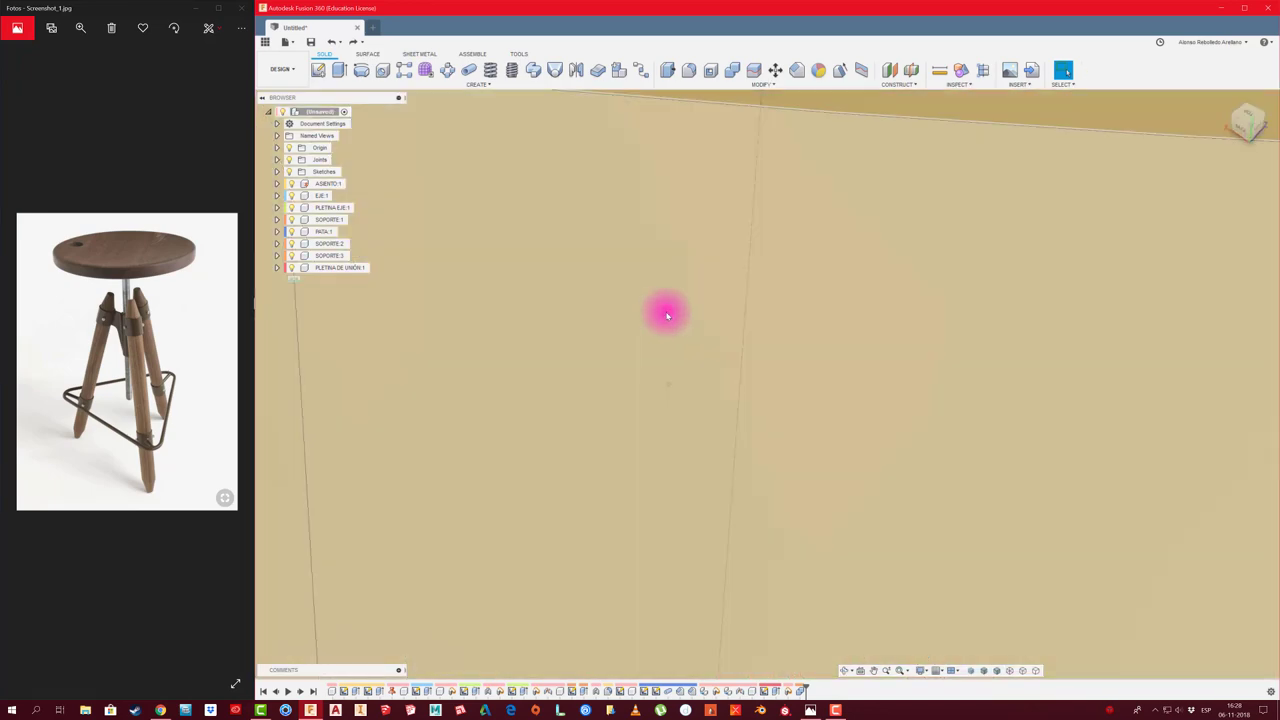
pyautogui.scroll(-3, 663, 309)
pyautogui.scroll(-2, 637, 346)
pyautogui.moveTo(637, 362)
pyautogui.keyDown('shift'); pyautogui.mouseDown(button='middle')
pyautogui.moveTo(497, 391)
pyautogui.moveTo(521, 398)
pyautogui.moveTo(563, 363)
pyautogui.moveTo(771, 354)
pyautogui.moveTo(760, 354)
pyautogui.moveTo(801, 523)
pyautogui.mouseUp(button='middle'); pyautogui.keyUp('shift')
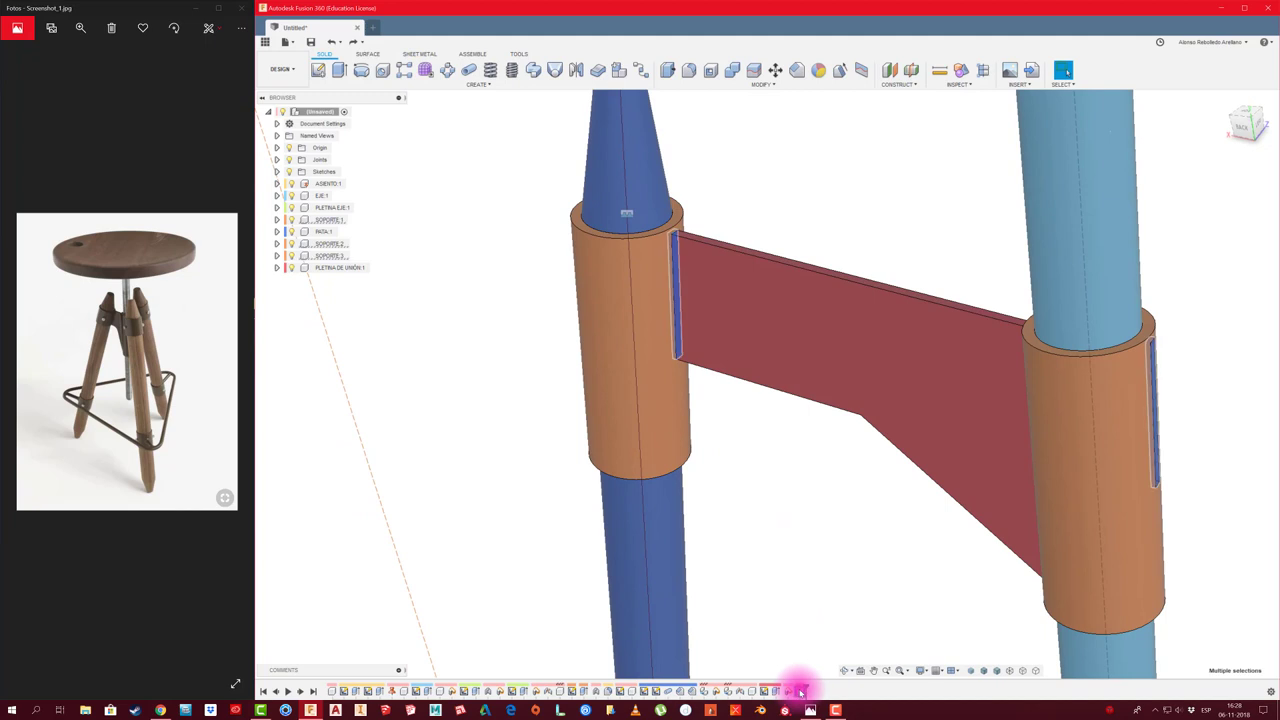
# Re-edit the slot-cut Combine and reapply it, then undo the change that removed the plate
pyautogui.rightClick(800, 691)
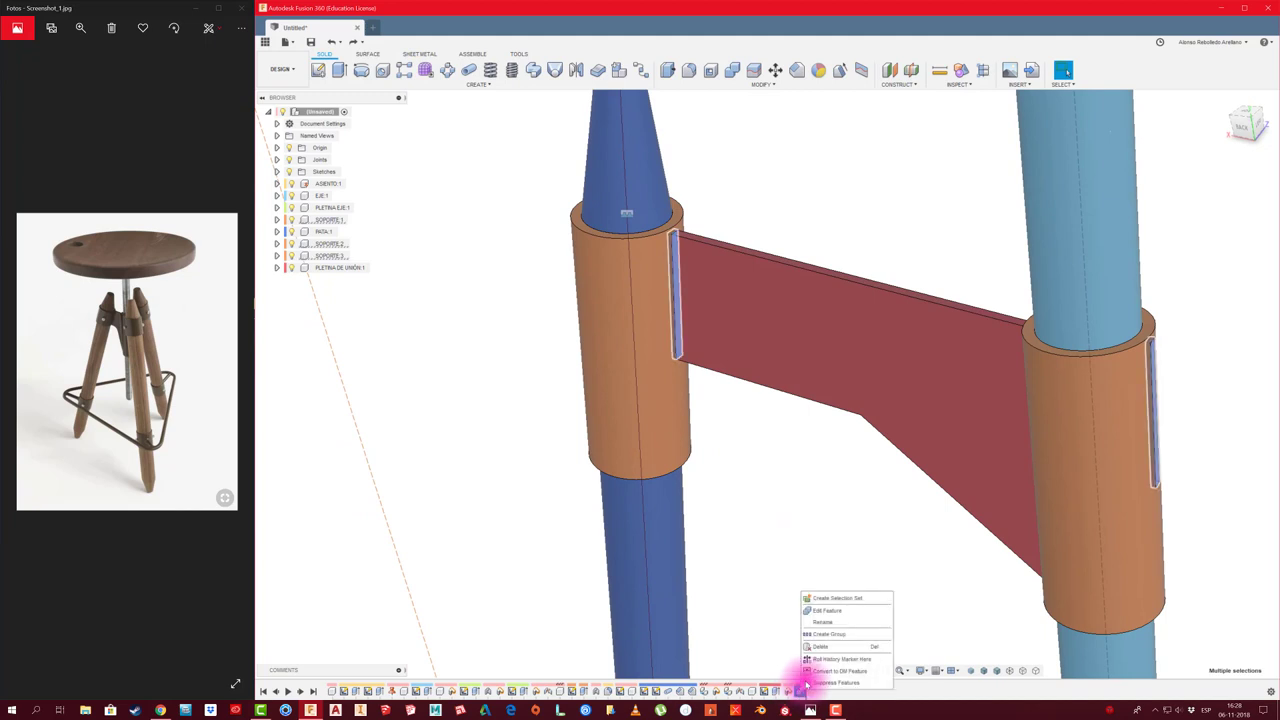
pyautogui.click(823, 612)
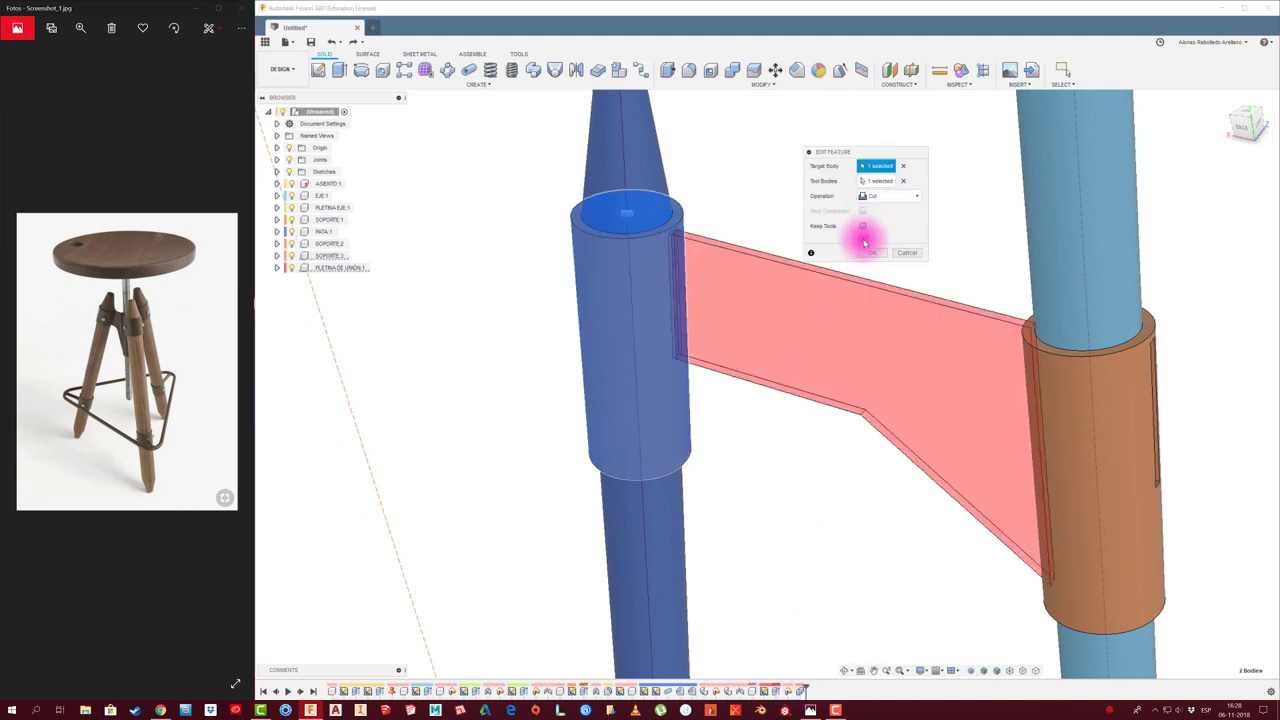
pyautogui.click(868, 254)
pyautogui.keyDown('shift'); pyautogui.moveTo(769, 280); pyautogui.dragTo(776, 288, button='middle'); pyautogui.keyUp('shift')
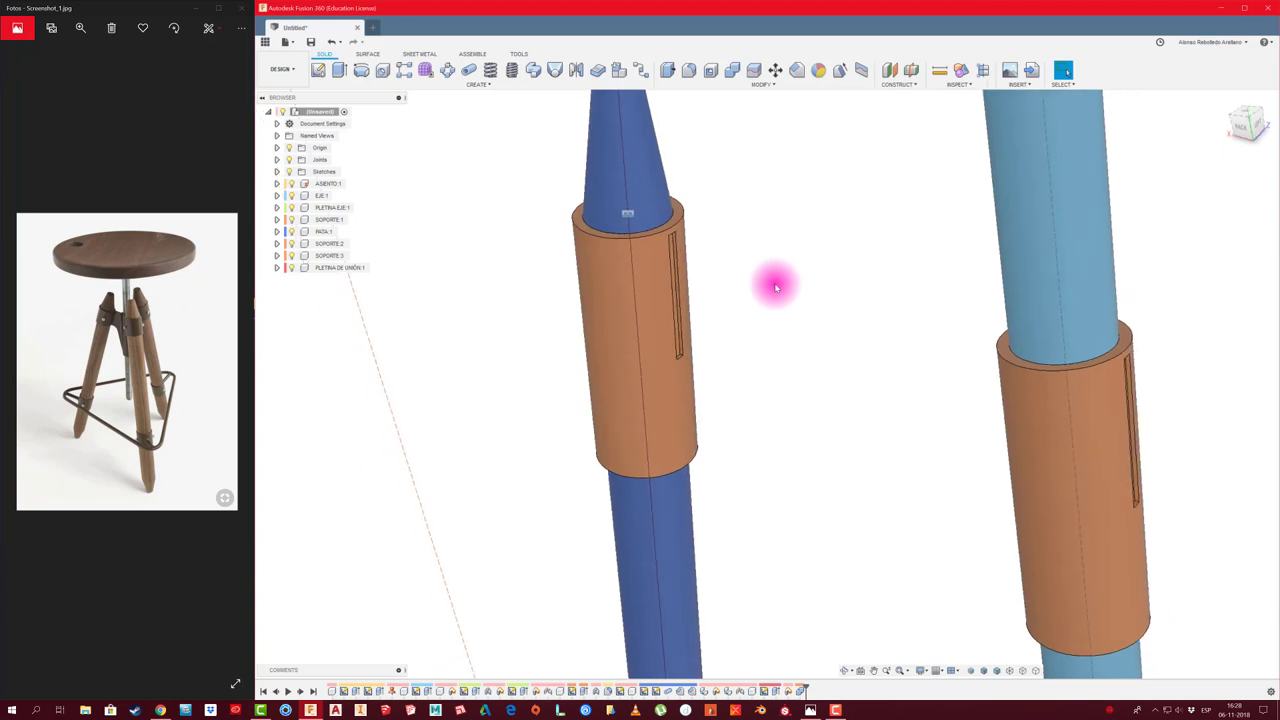
pyautogui.hotkey('ctrl', 'z')
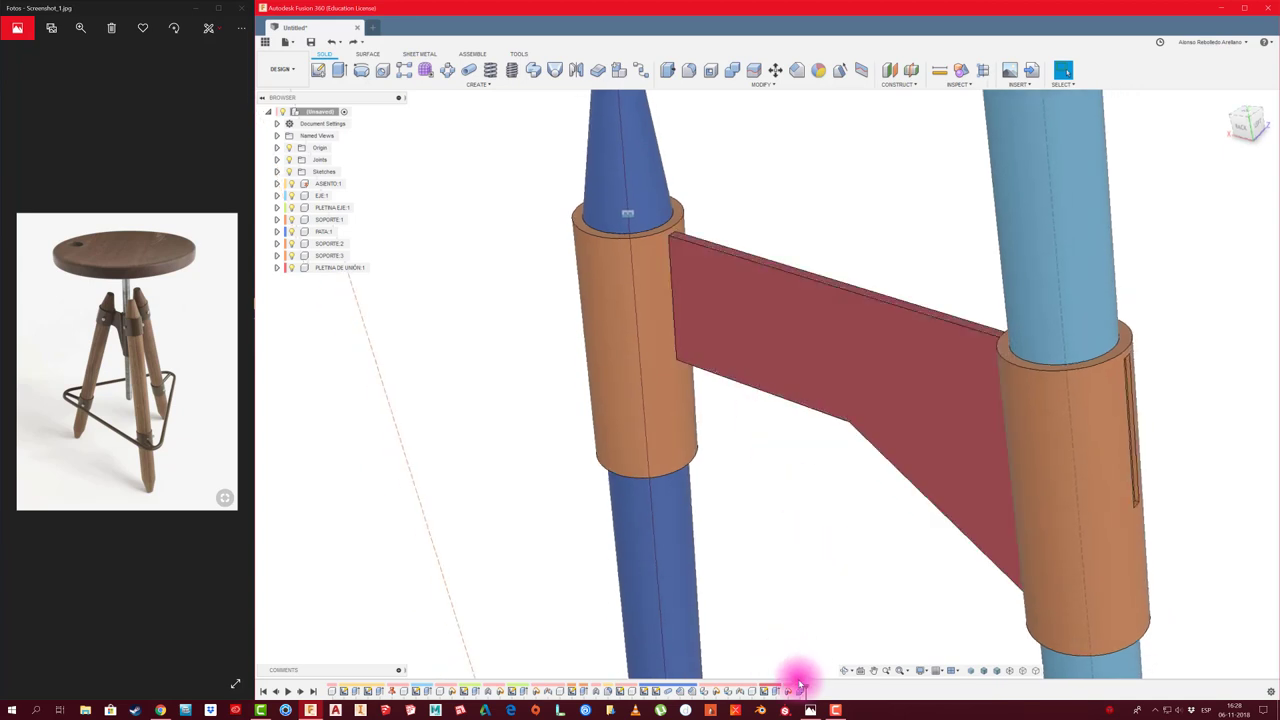
# Try the Combine as a Join instead, then undo it to keep the plate separate
pyautogui.rightClick(801, 689)
pyautogui.click(812, 601)
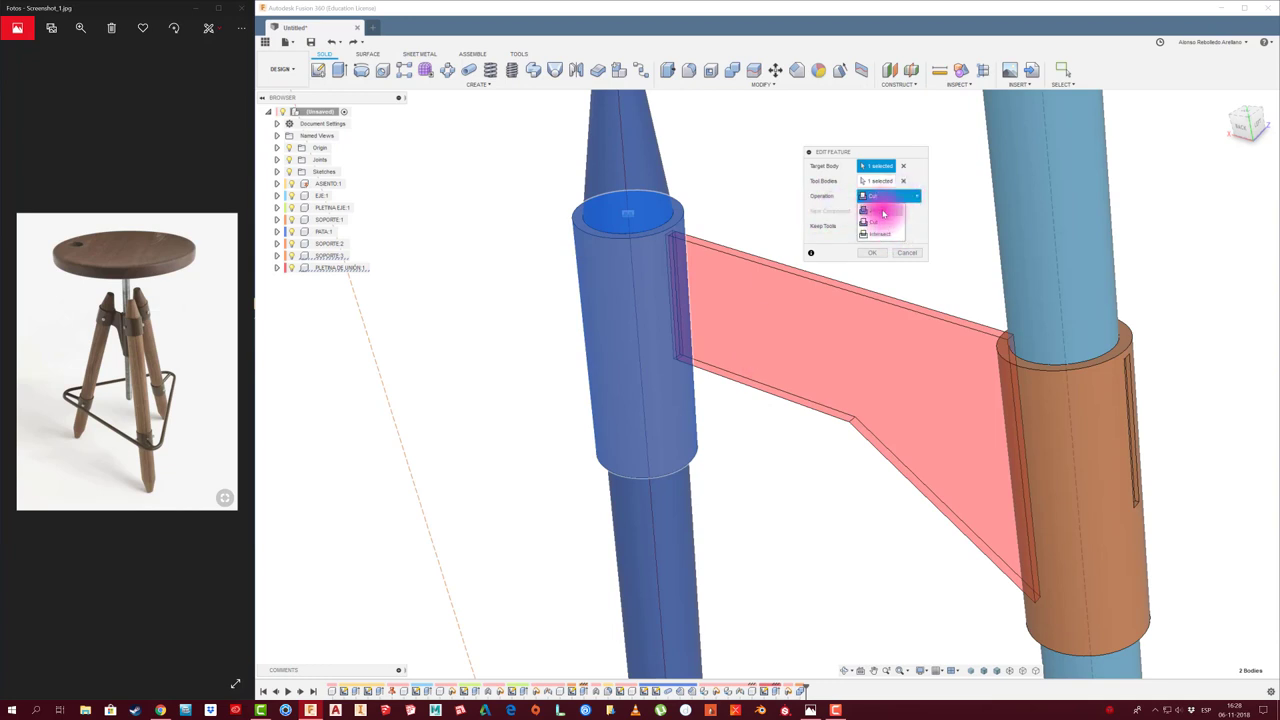
pyautogui.click(883, 211)
pyautogui.click(880, 253)
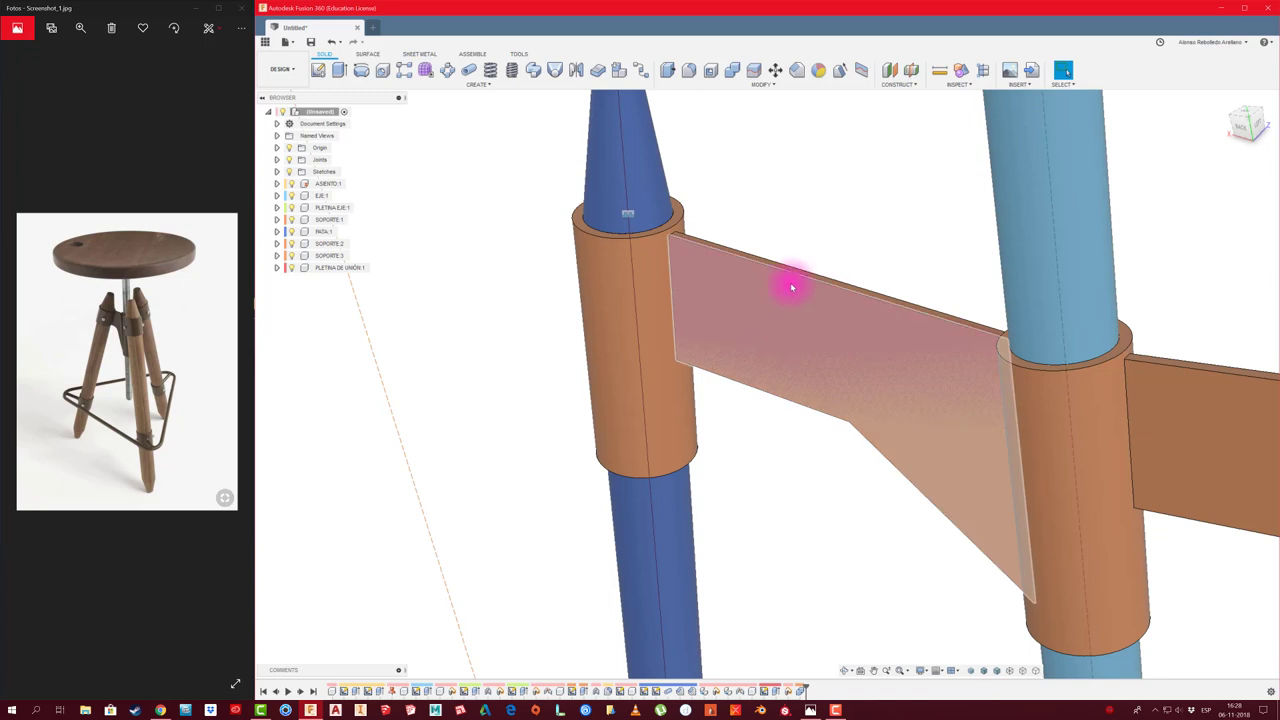
pyautogui.moveTo(791, 283)
pyautogui.keyDown('shift'); pyautogui.mouseDown(button='middle')
pyautogui.moveTo(601, 252)
pyautogui.moveTo(606, 268)
pyautogui.mouseUp(button='middle'); pyautogui.keyUp('shift')
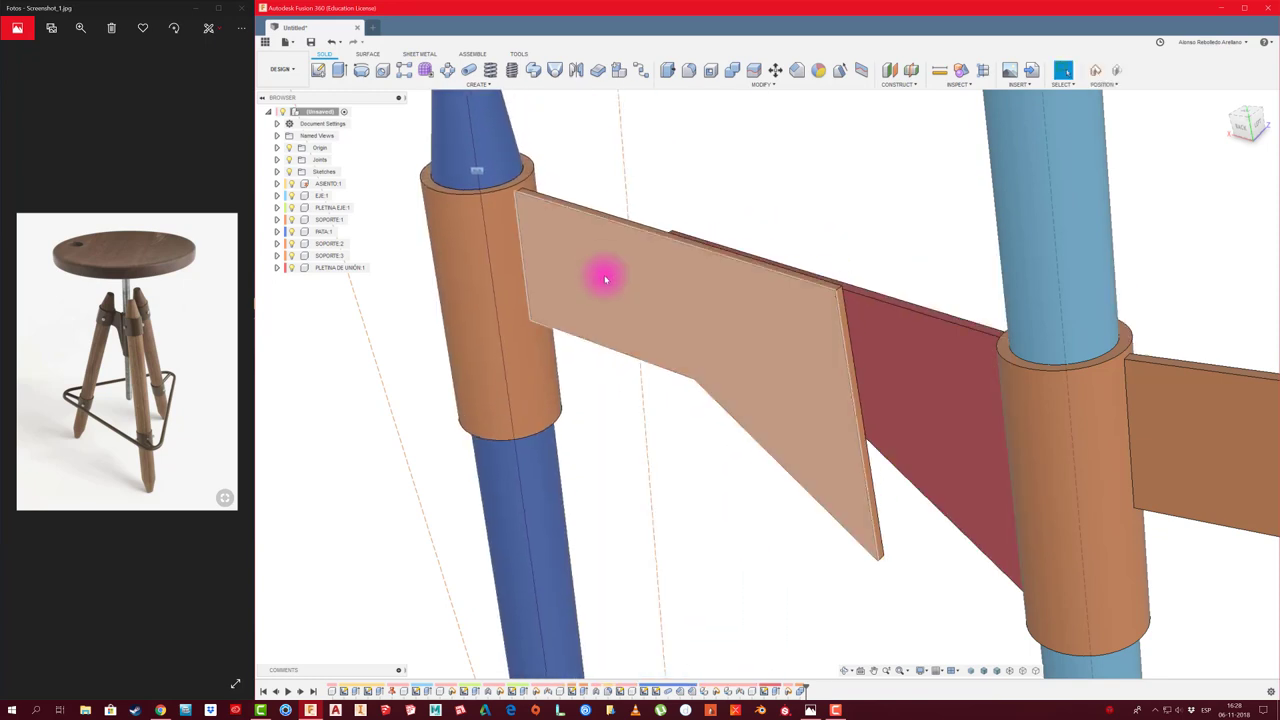
pyautogui.hotkey('ctrl', 'z')
pyautogui.hotkey('ctrl', 'z')
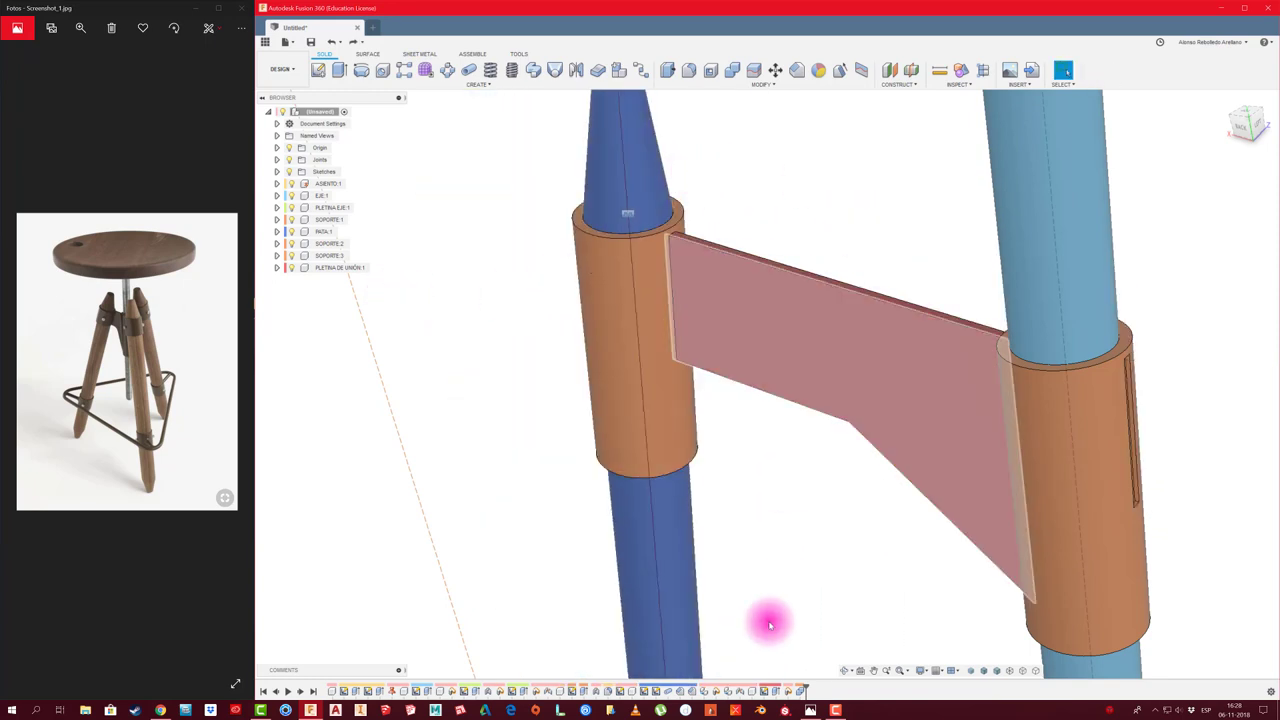
# Group the two slot-cut Combine features and view the second leg's slotted sleeve
pyautogui.rightClick(798, 692)
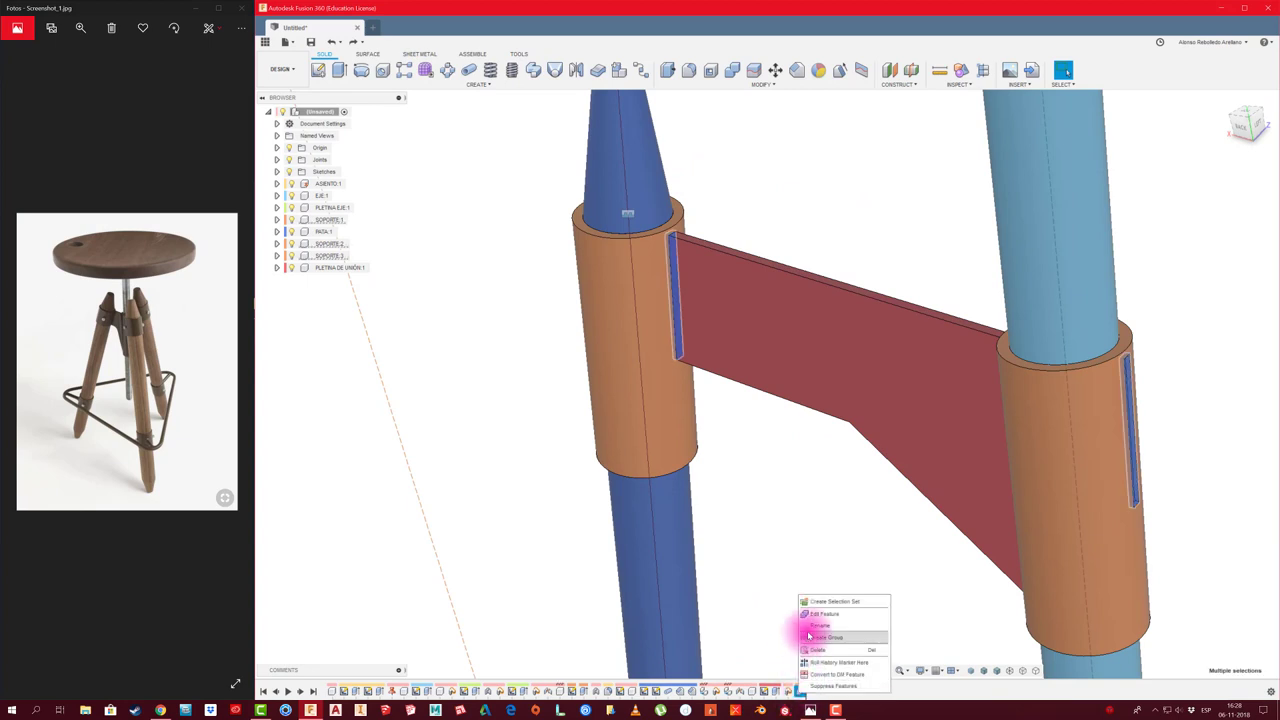
pyautogui.click(815, 651)
pyautogui.moveTo(780, 543)
pyautogui.keyDown('shift'); pyautogui.mouseDown(button='middle')
pyautogui.moveTo(757, 320)
pyautogui.moveTo(757, 349)
pyautogui.moveTo(737, 366)
pyautogui.moveTo(717, 331)
pyautogui.moveTo(718, 380)
pyautogui.moveTo(763, 366)
pyautogui.moveTo(760, 345)
pyautogui.moveTo(737, 424)
pyautogui.mouseUp(button='middle'); pyautogui.keyUp('shift')
pyautogui.scroll(3, 751, 344)
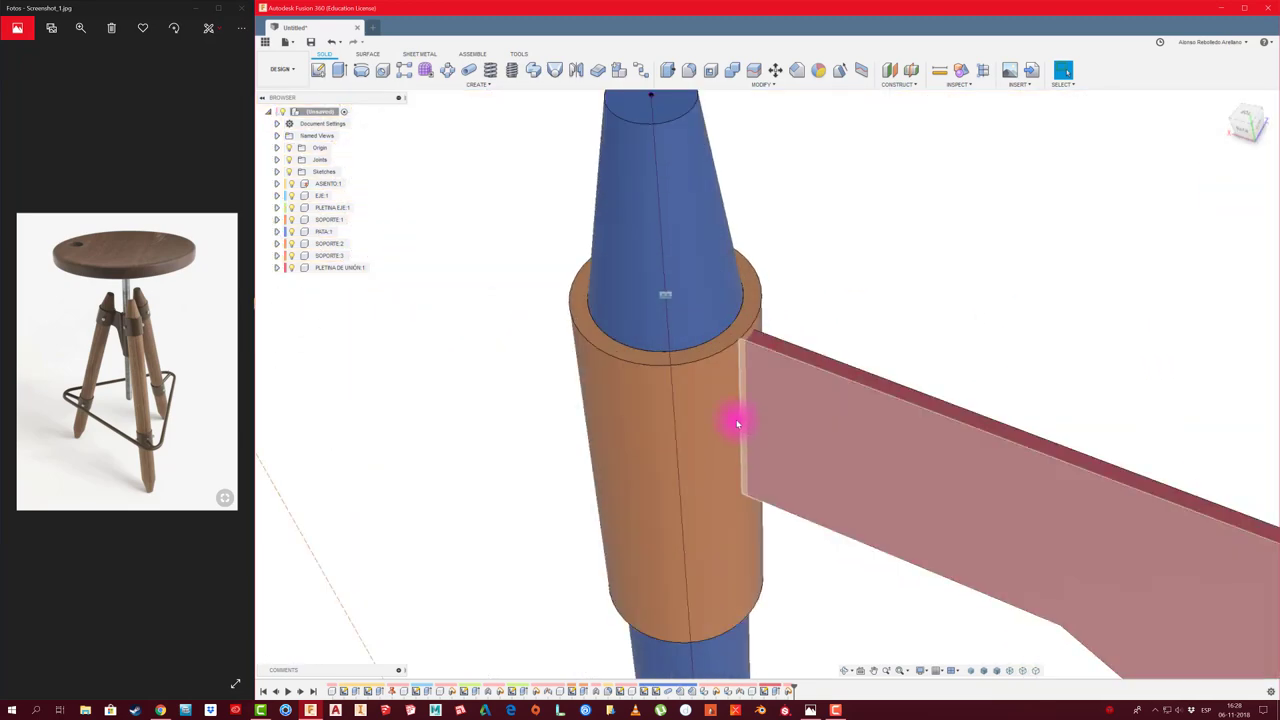
pyautogui.scroll(-2, 857, 317)
pyautogui.moveTo(857, 317)
pyautogui.keyDown('shift'); pyautogui.mouseDown(button='middle')
pyautogui.moveTo(603, 329)
pyautogui.moveTo(500, 313)
pyautogui.mouseUp(button='middle'); pyautogui.keyUp('shift')
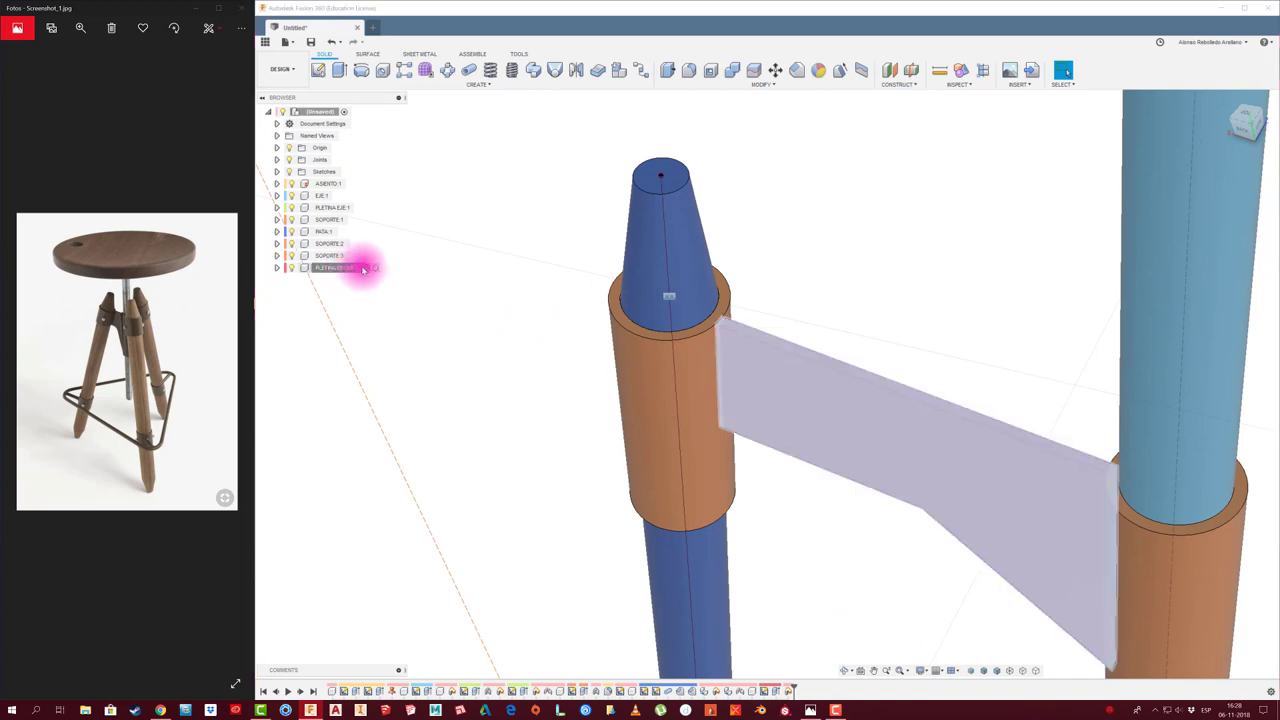
# On the plate's top face, sketch a circle centred on the leg axis, edge at the plate end
pyautogui.click(379, 269)
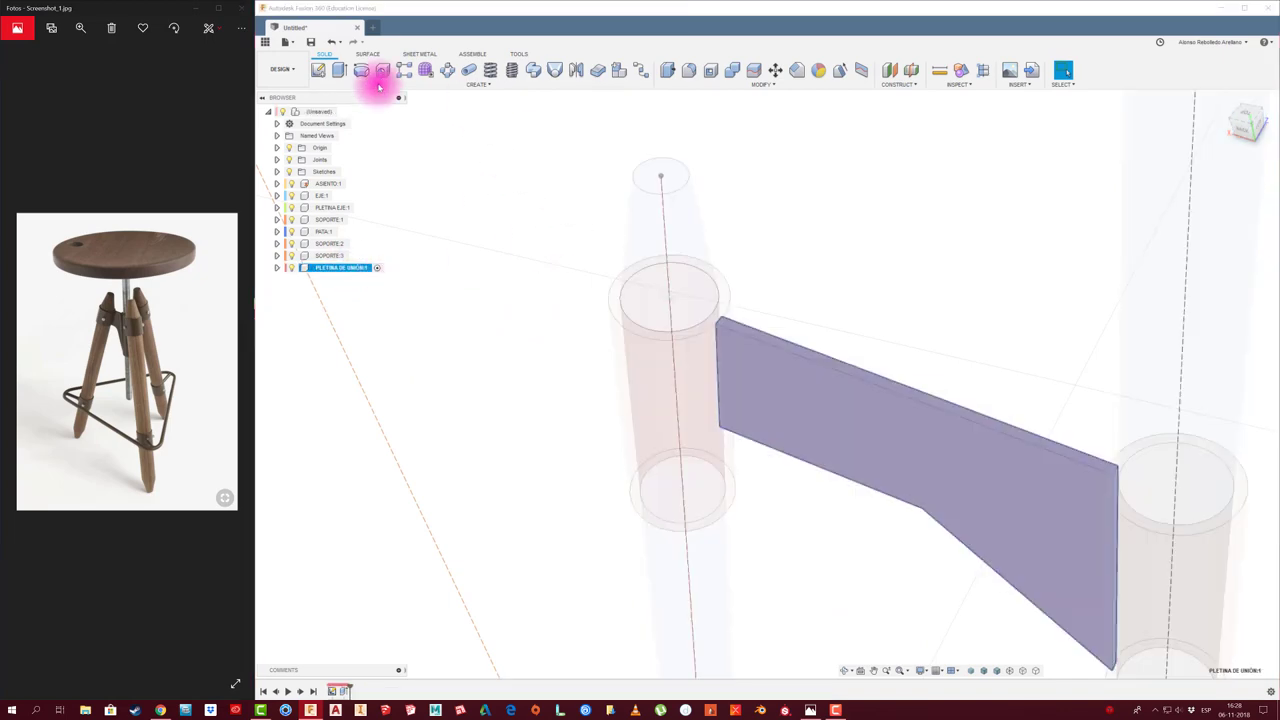
pyautogui.click(320, 71)
pyautogui.click(741, 328)
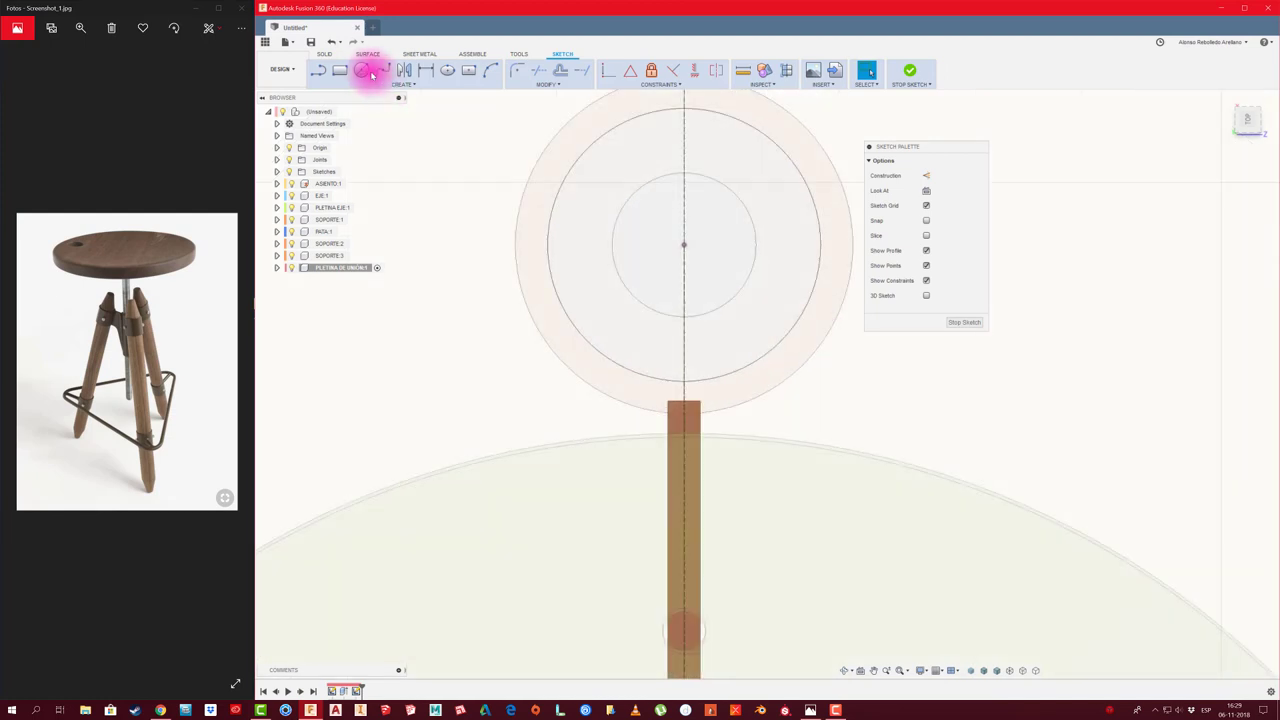
pyautogui.click(361, 70)
pyautogui.click(685, 246)
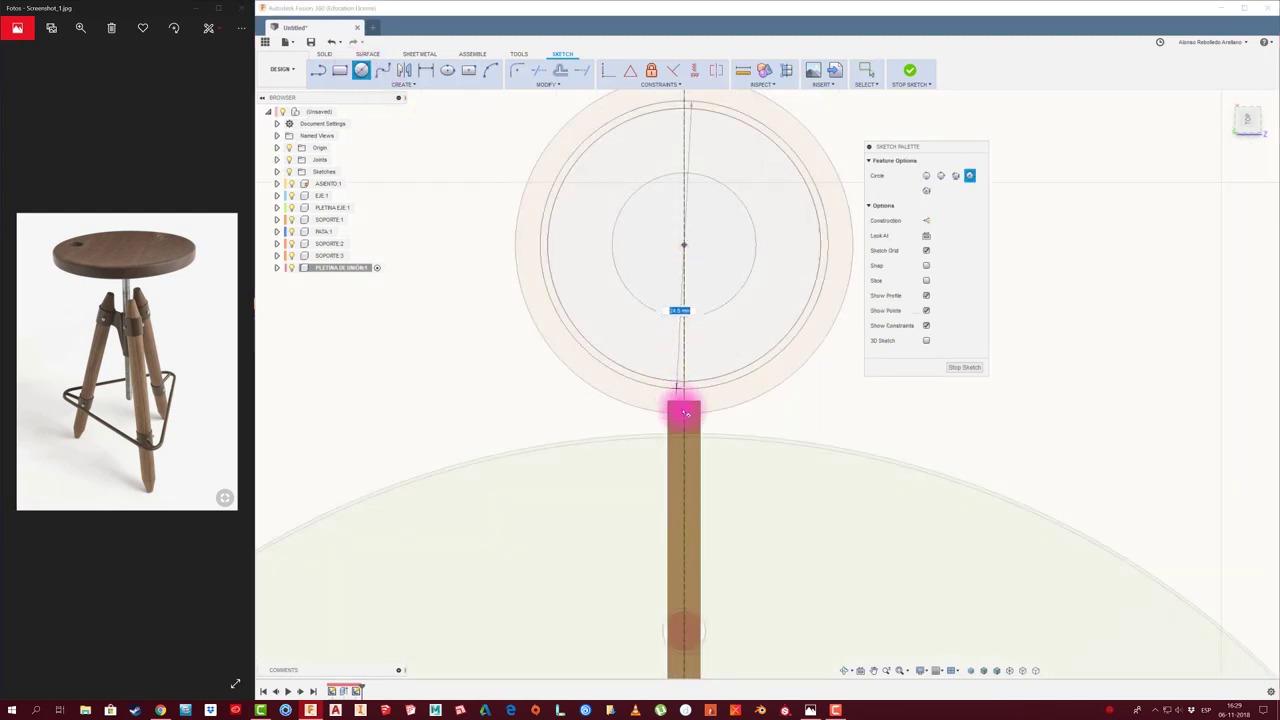
pyautogui.click(685, 409)
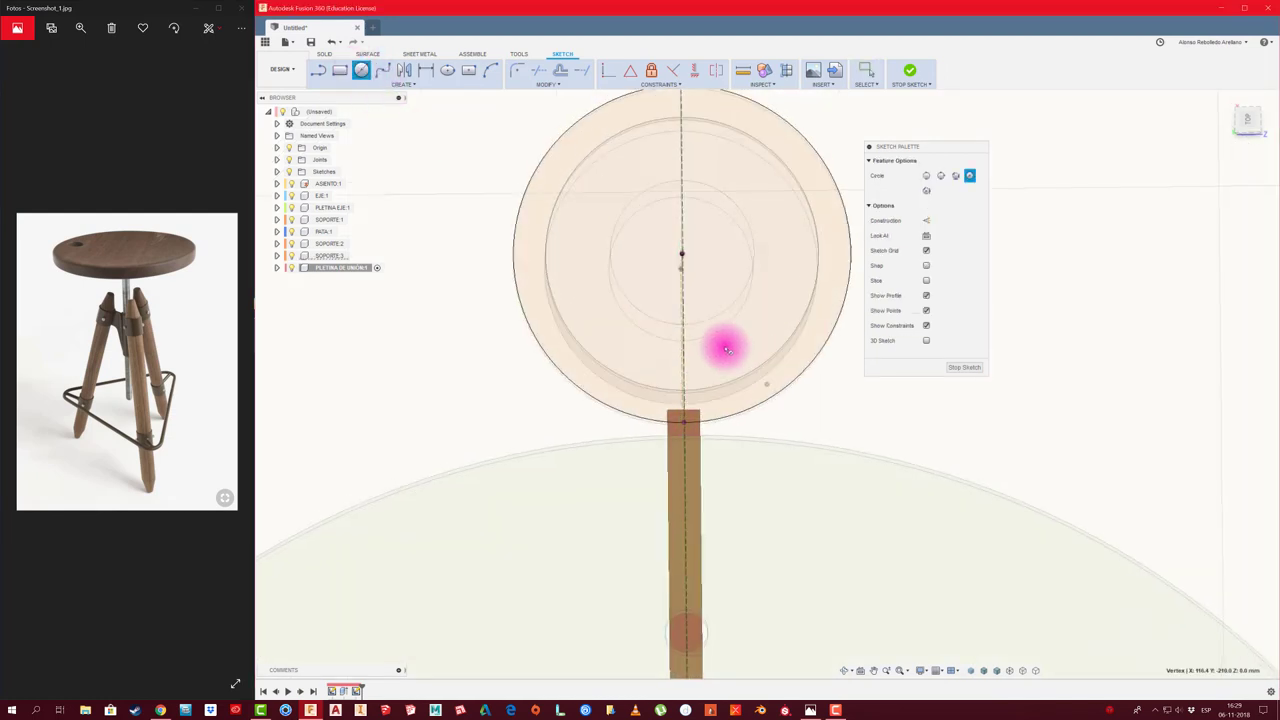
pyautogui.moveTo(737, 346)
pyautogui.keyDown('shift'); pyautogui.mouseDown(button='middle')
pyautogui.moveTo(697, 366)
pyautogui.moveTo(689, 200)
pyautogui.moveTo(686, 306)
pyautogui.moveTo(720, 262)
pyautogui.mouseUp(button='middle'); pyautogui.keyUp('shift')
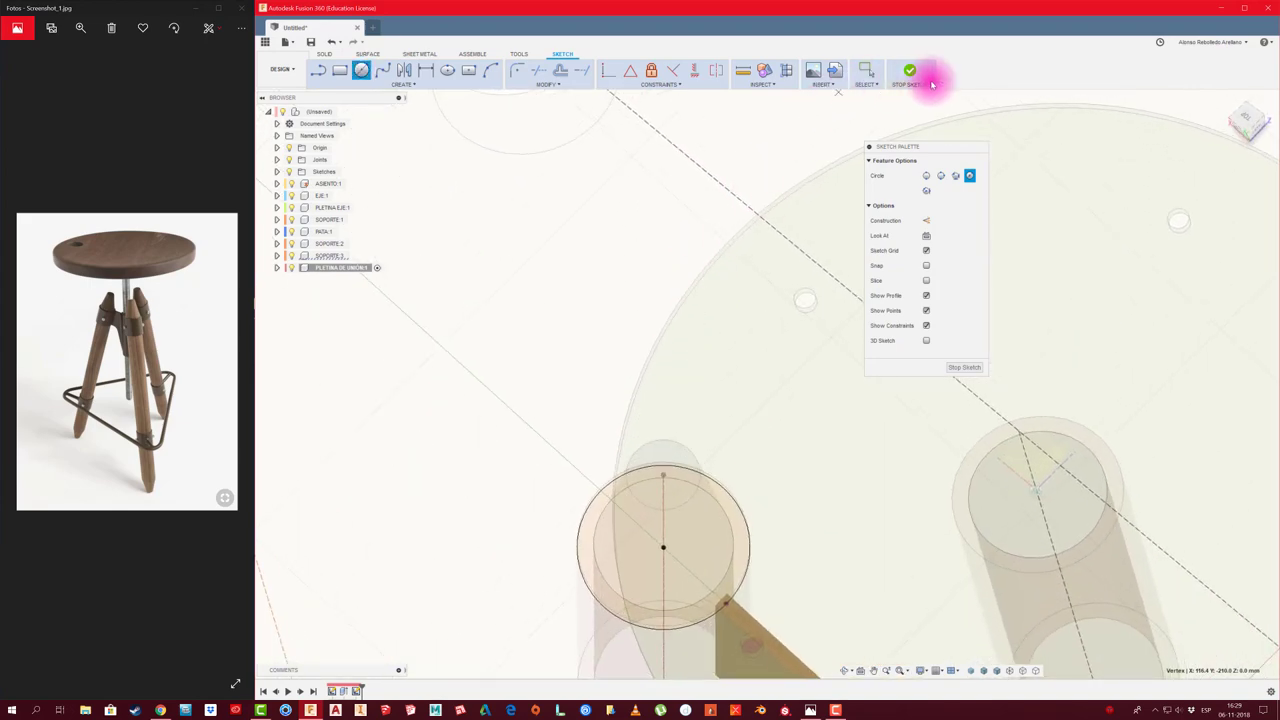
pyautogui.click(909, 72)
pyautogui.moveTo(720, 449)
pyautogui.keyDown('shift'); pyautogui.mouseDown(button='middle')
pyautogui.moveTo(706, 374)
pyautogui.moveTo(951, 295)
pyautogui.moveTo(974, 242)
pyautogui.mouseUp(button='middle'); pyautogui.keyUp('shift')
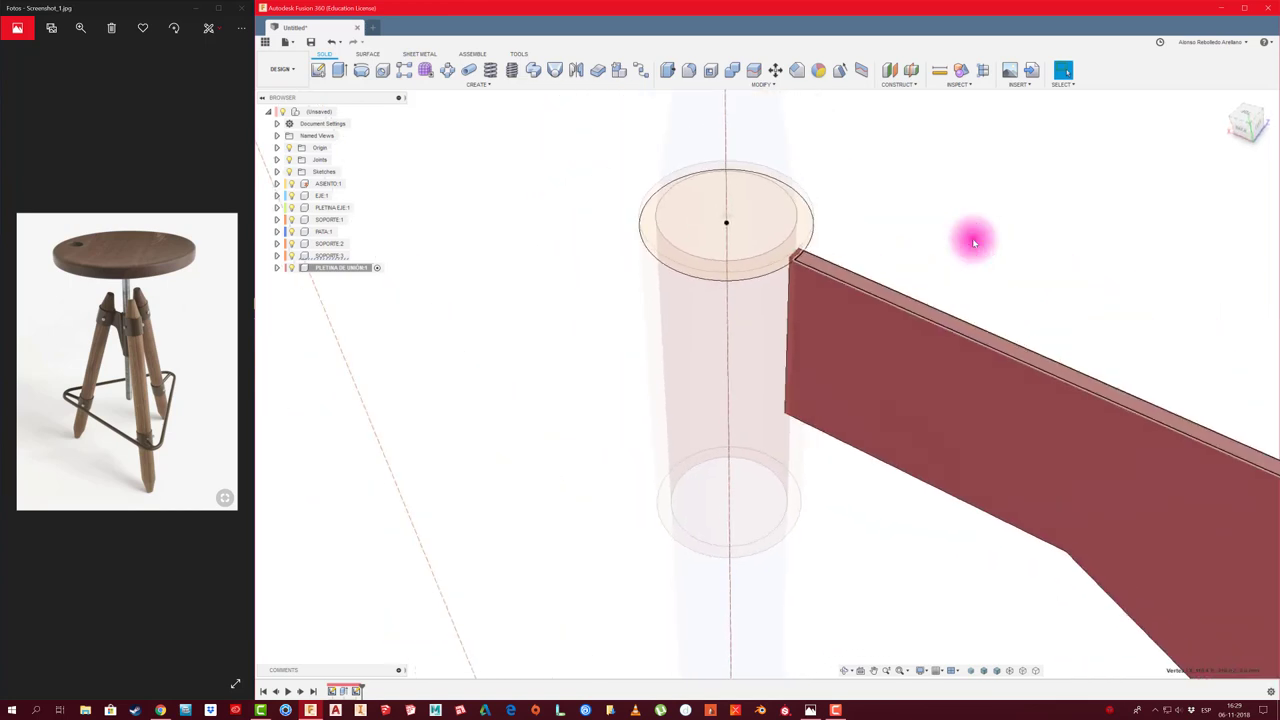
# Extrude the small circle region at the plate end downward as a -50 mm cut
pyautogui.press('e')
pyautogui.scroll(2, 805, 258)
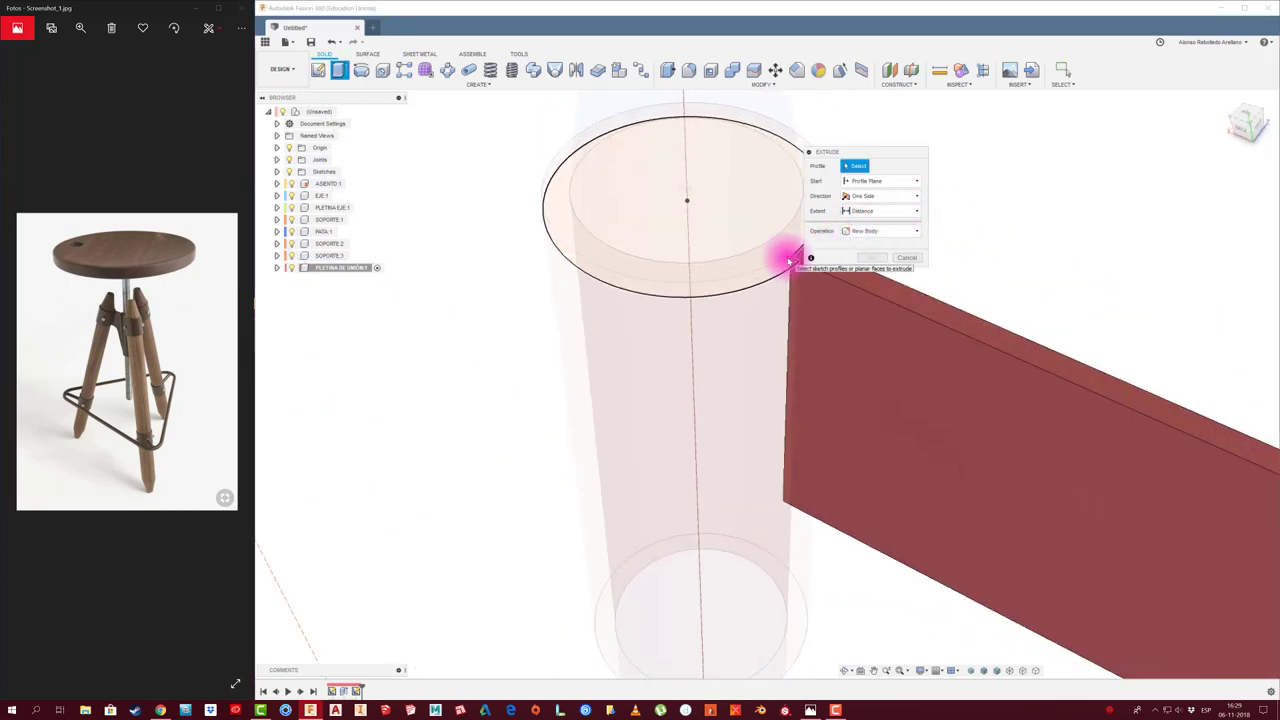
pyautogui.scroll(3, 786, 251)
pyautogui.scroll(3, 657, 277)
pyautogui.scroll(1, 689, 277)
pyautogui.click(697, 285)
pyautogui.scroll(-2, 697, 285)
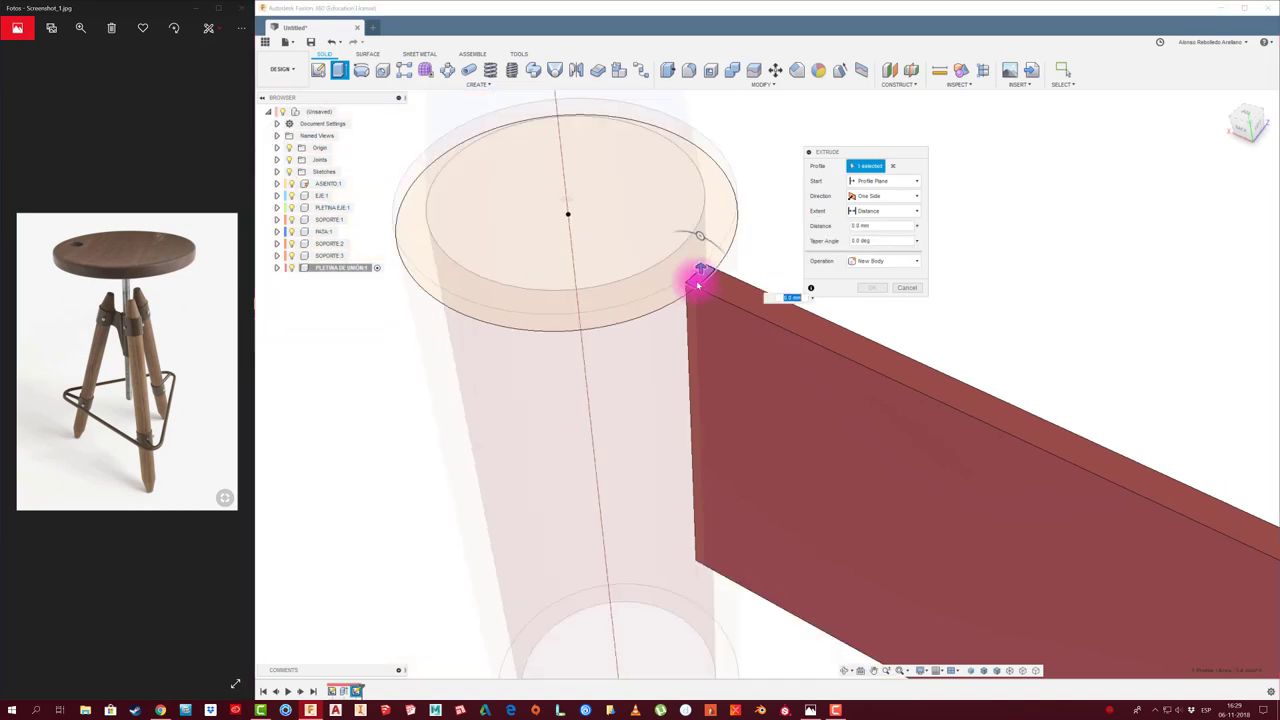
pyautogui.moveTo(700, 270); pyautogui.dragTo(697, 481)
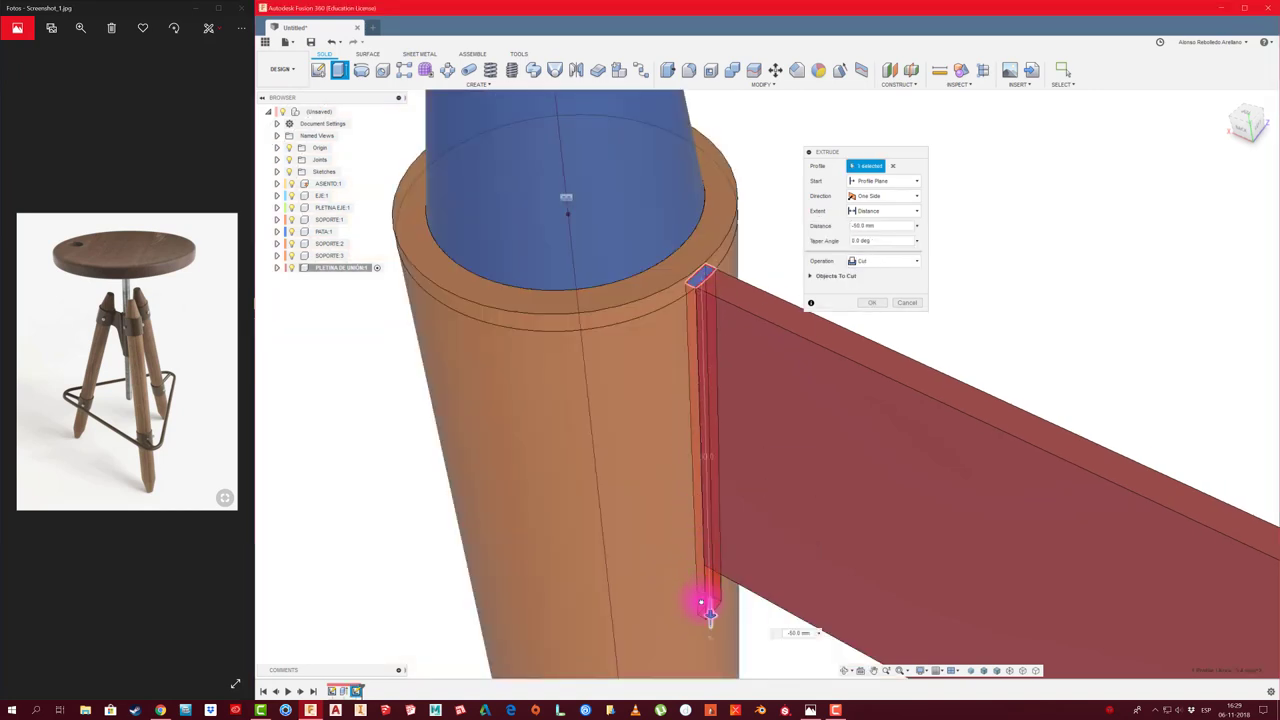
# Expand Objects To Cut to show both SOPORTE and PLETINA DE UNIÓN bodies, widening the dialog
pyautogui.scroll(-2, 623, 471)
pyautogui.scroll(-1, 618, 461)
pyautogui.scroll(-1, 620, 460)
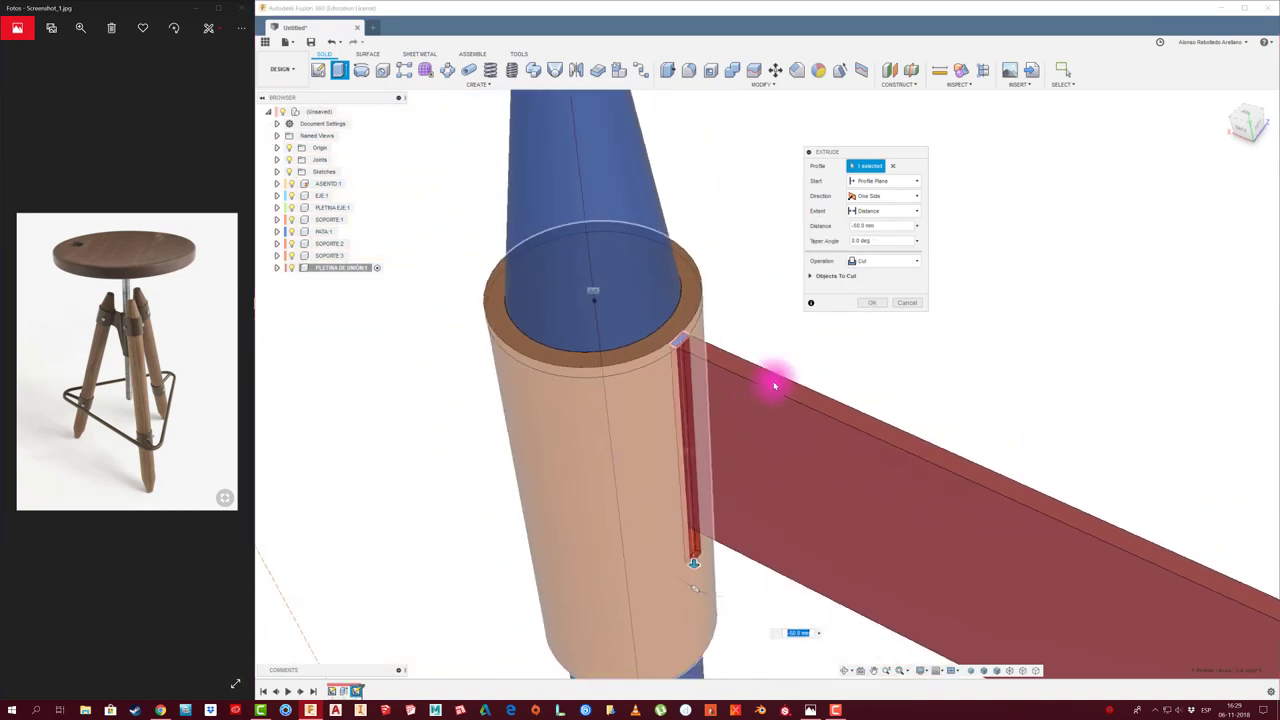
pyautogui.scroll(1, 822, 303)
pyautogui.scroll(1, 822, 303)
pyautogui.scroll(1, 820, 302)
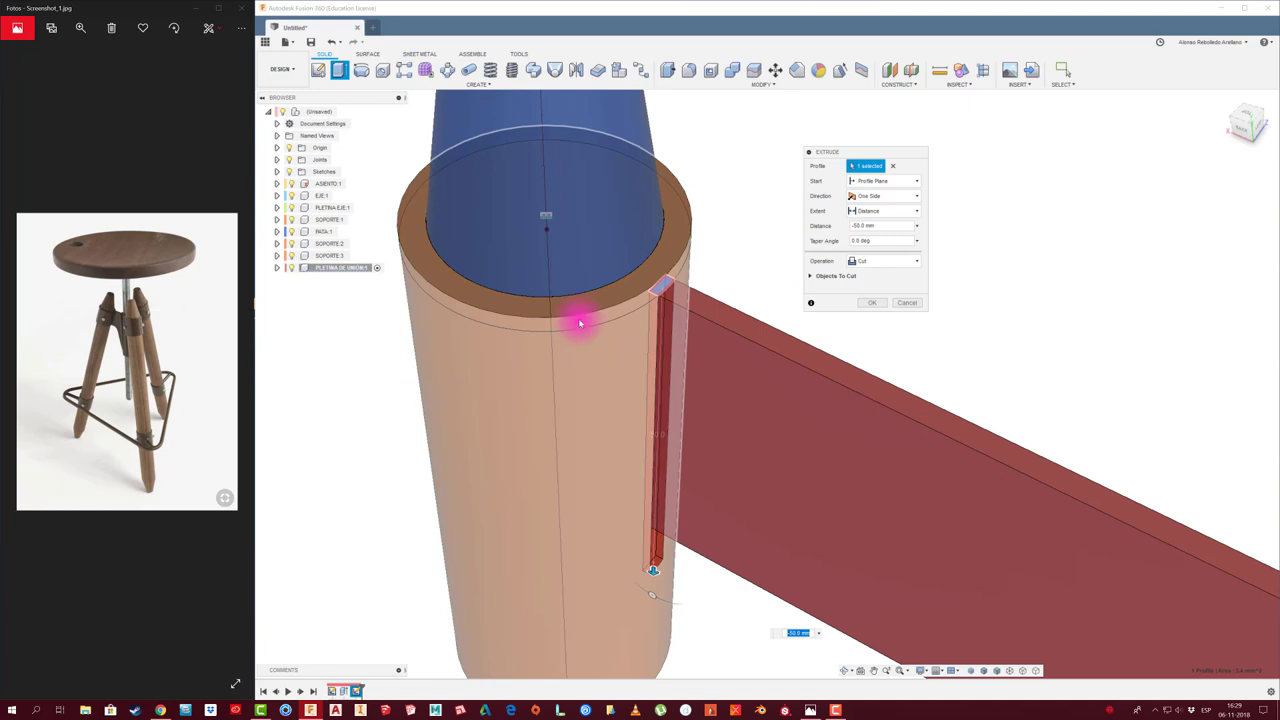
pyautogui.click(811, 276)
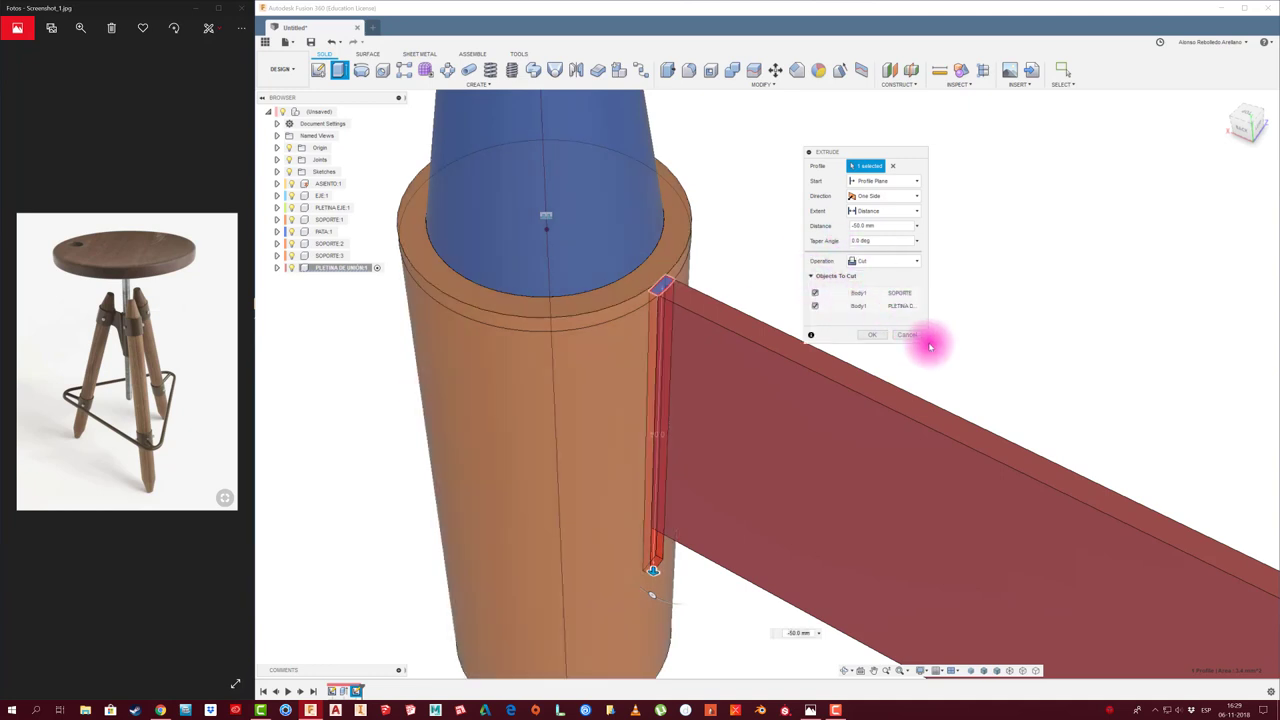
pyautogui.moveTo(933, 352); pyautogui.dragTo(1097, 427)
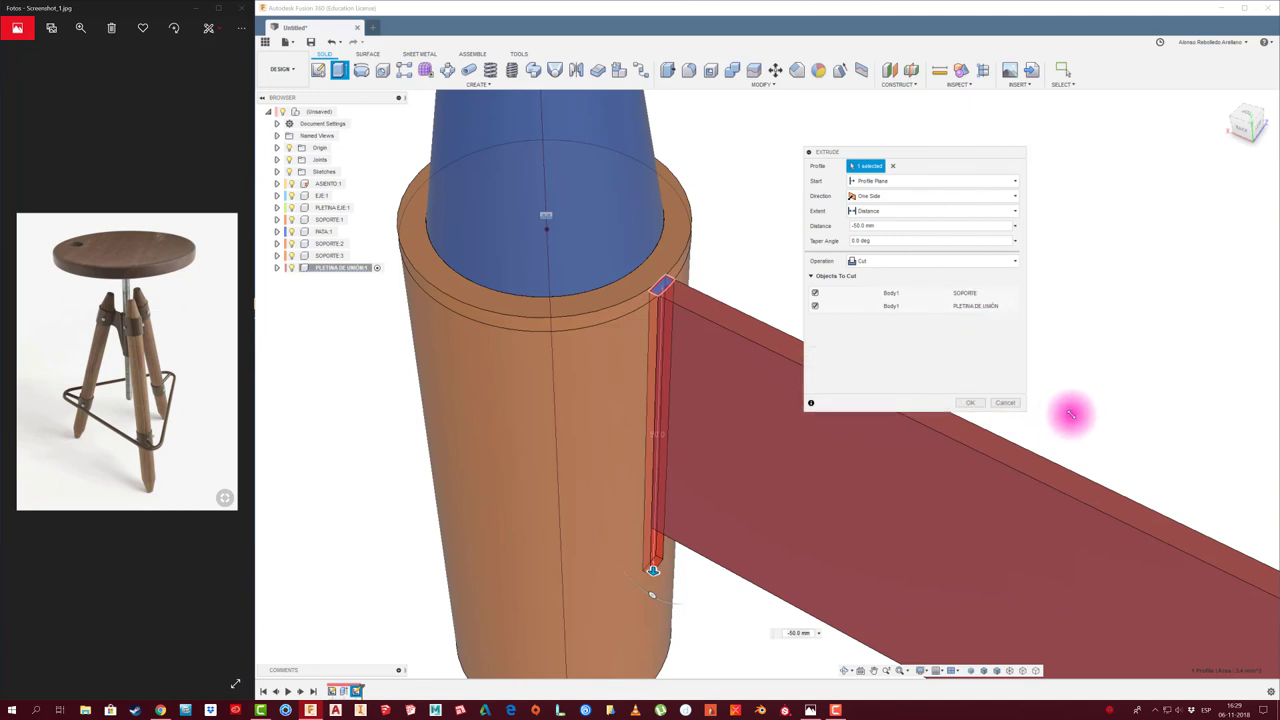
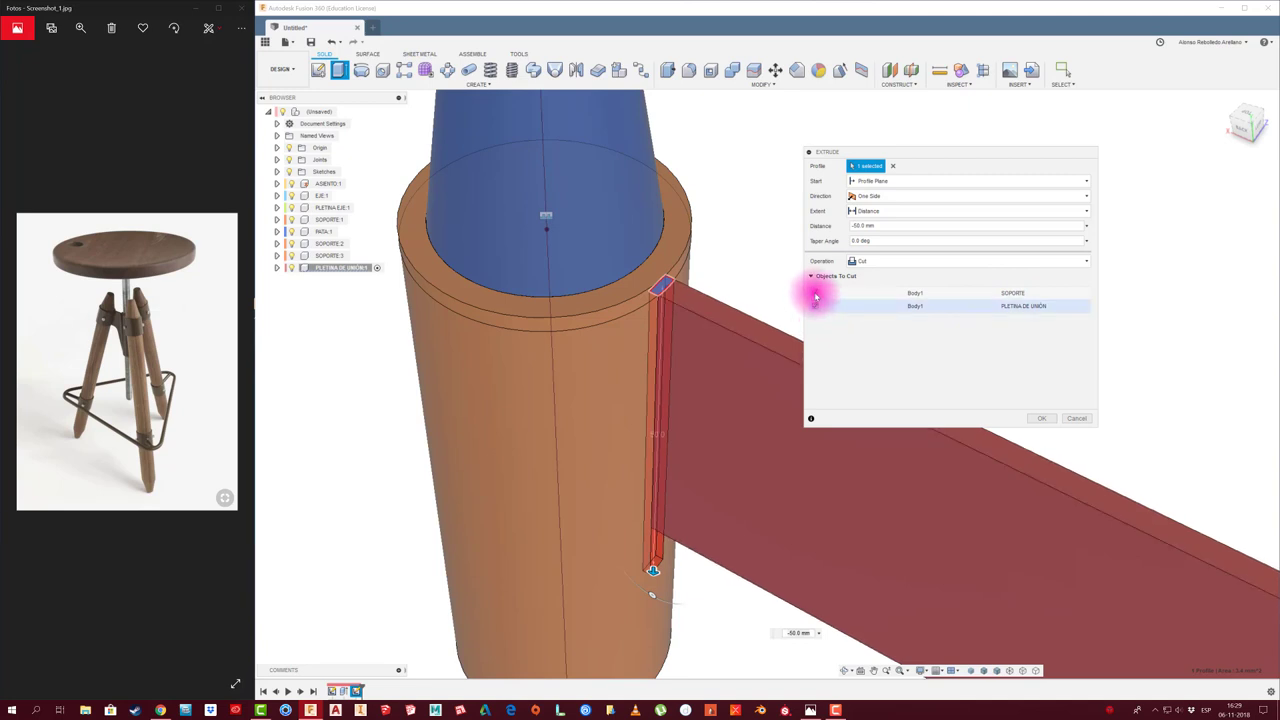
# Untick the SOPORTE sleeve in Objects To Cut and apply the cut to the connecting plate only
pyautogui.click(815, 294)
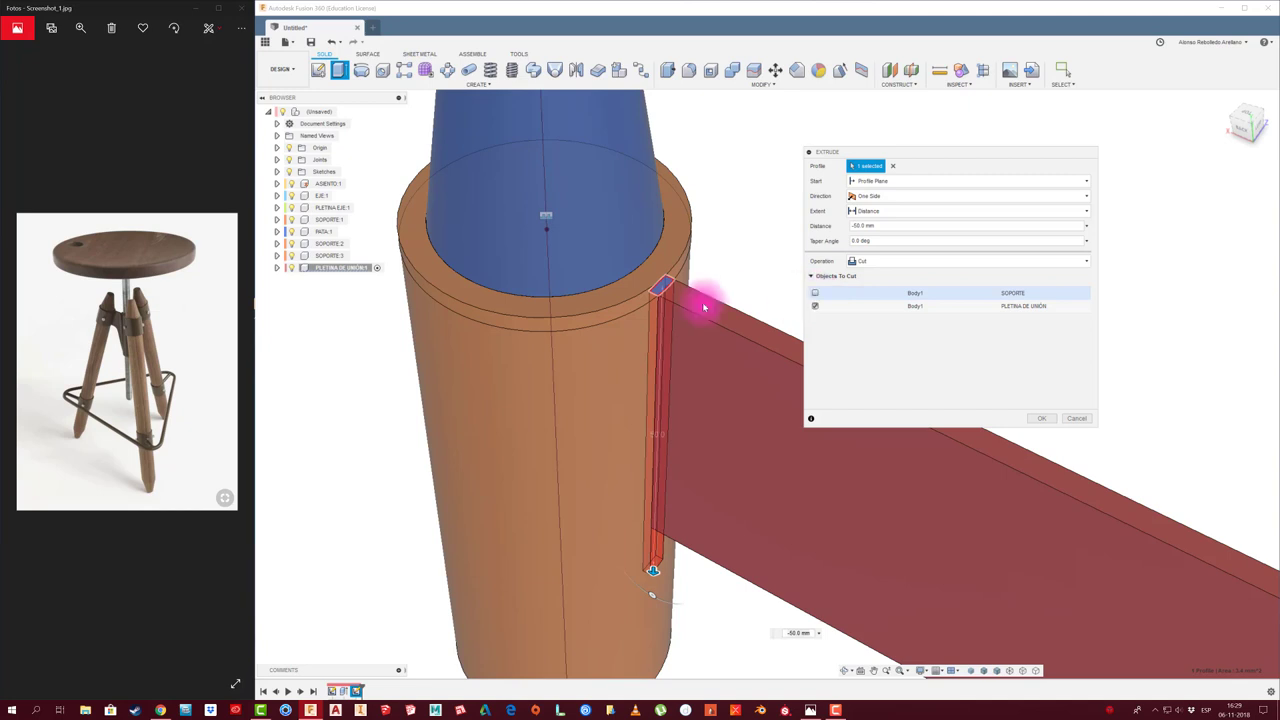
pyautogui.click(1039, 419)
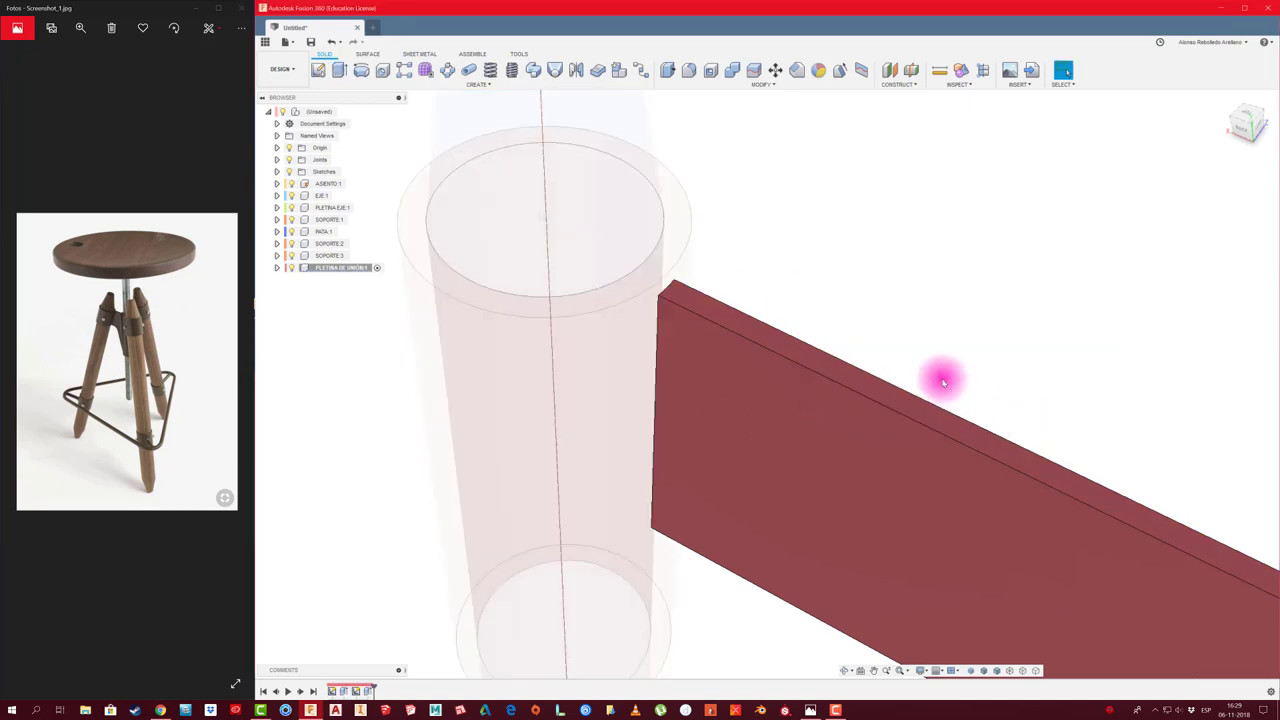
pyautogui.scroll(-2, 943, 381)
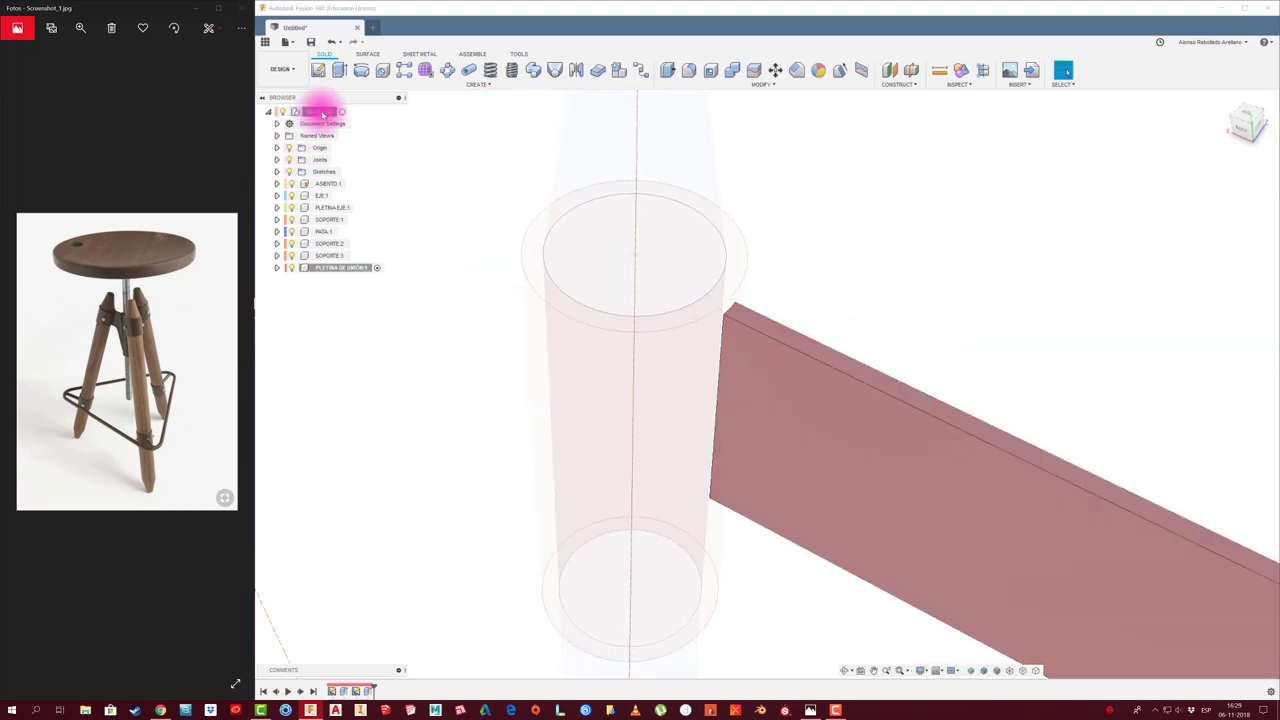
# Activate the PLETINA DE UNIÓN:1 component and start a new sketch in it
pyautogui.click(343, 111)
pyautogui.moveTo(800, 405); pyautogui.dragTo(891, 351)
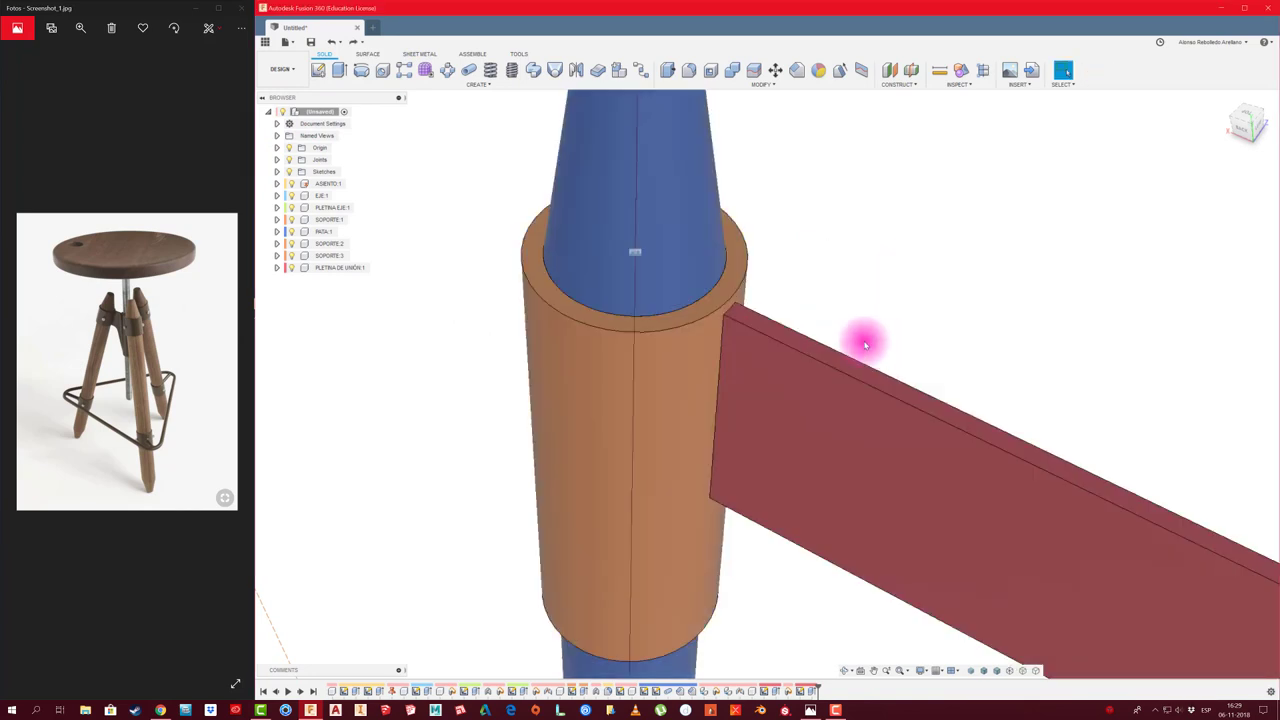
pyautogui.scroll(-2, 866, 336)
pyautogui.scroll(-2, 868, 330)
pyautogui.moveTo(868, 330)
pyautogui.keyDown('shift'); pyautogui.mouseDown(button='middle')
pyautogui.moveTo(1000, 486)
pyautogui.moveTo(1006, 431)
pyautogui.moveTo(894, 503)
pyautogui.mouseUp(button='middle'); pyautogui.keyUp('shift')
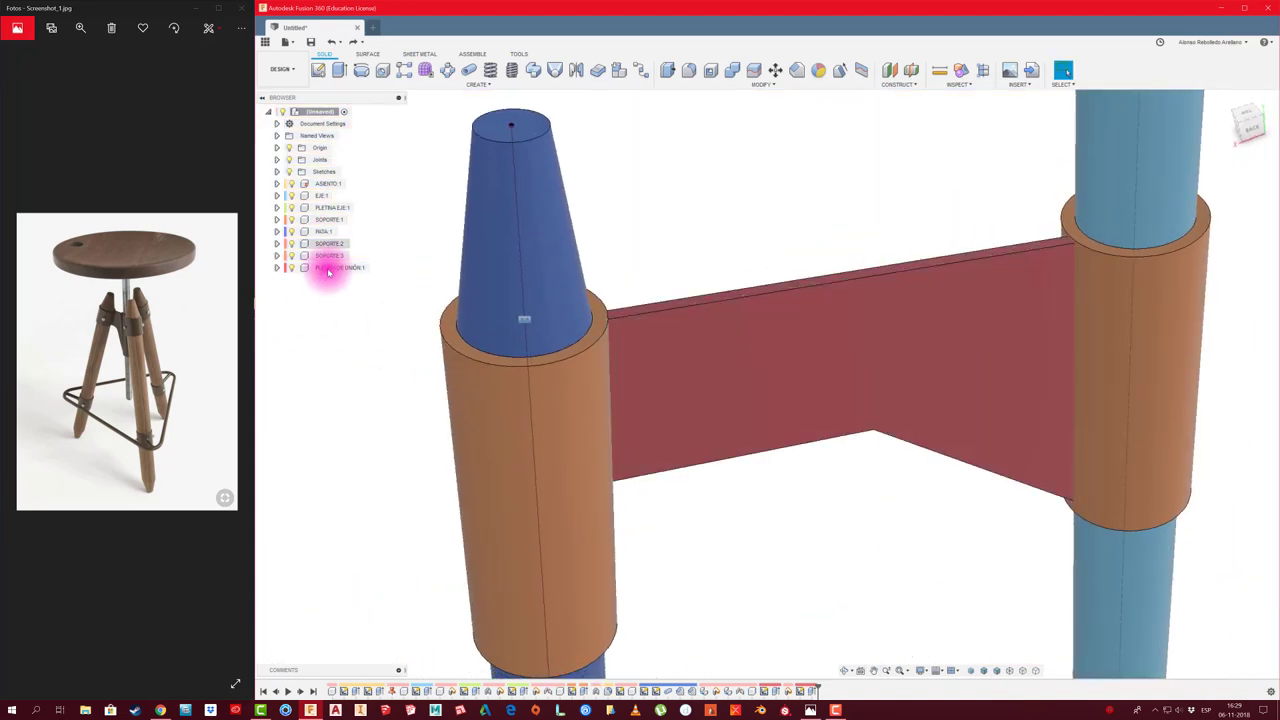
pyautogui.click(357, 268)
pyautogui.click(376, 268)
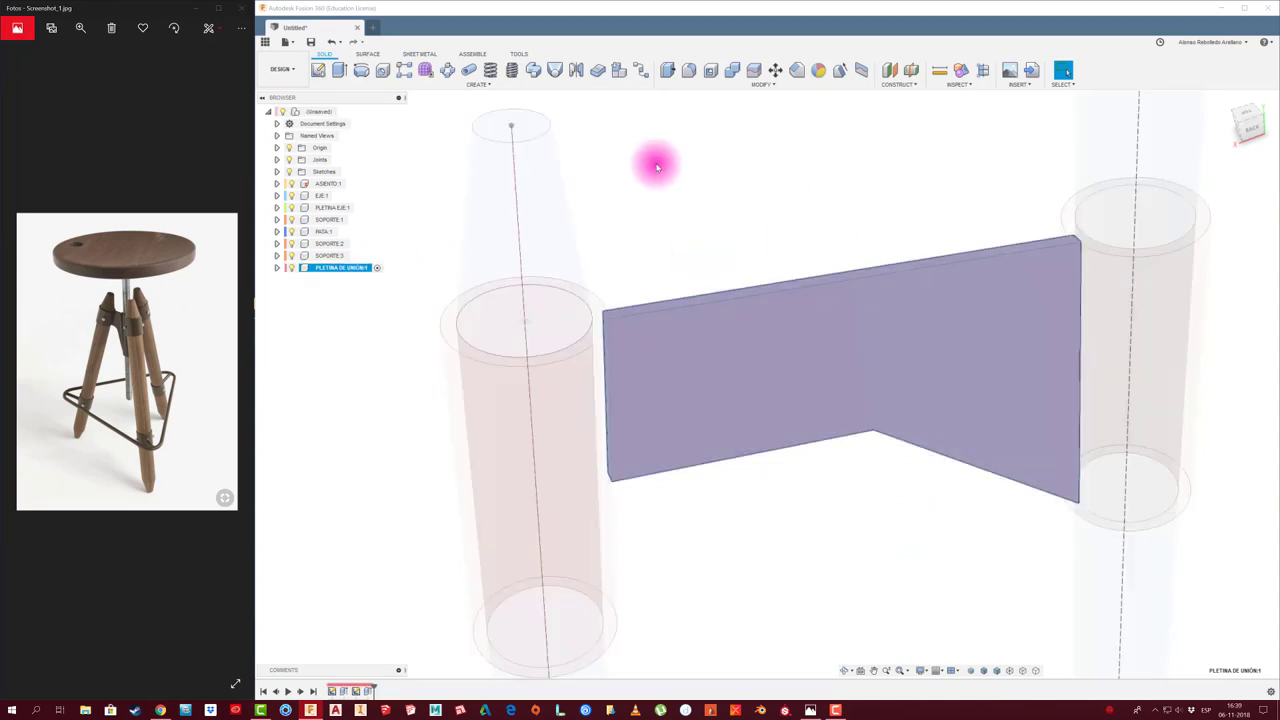
pyautogui.click(320, 78)
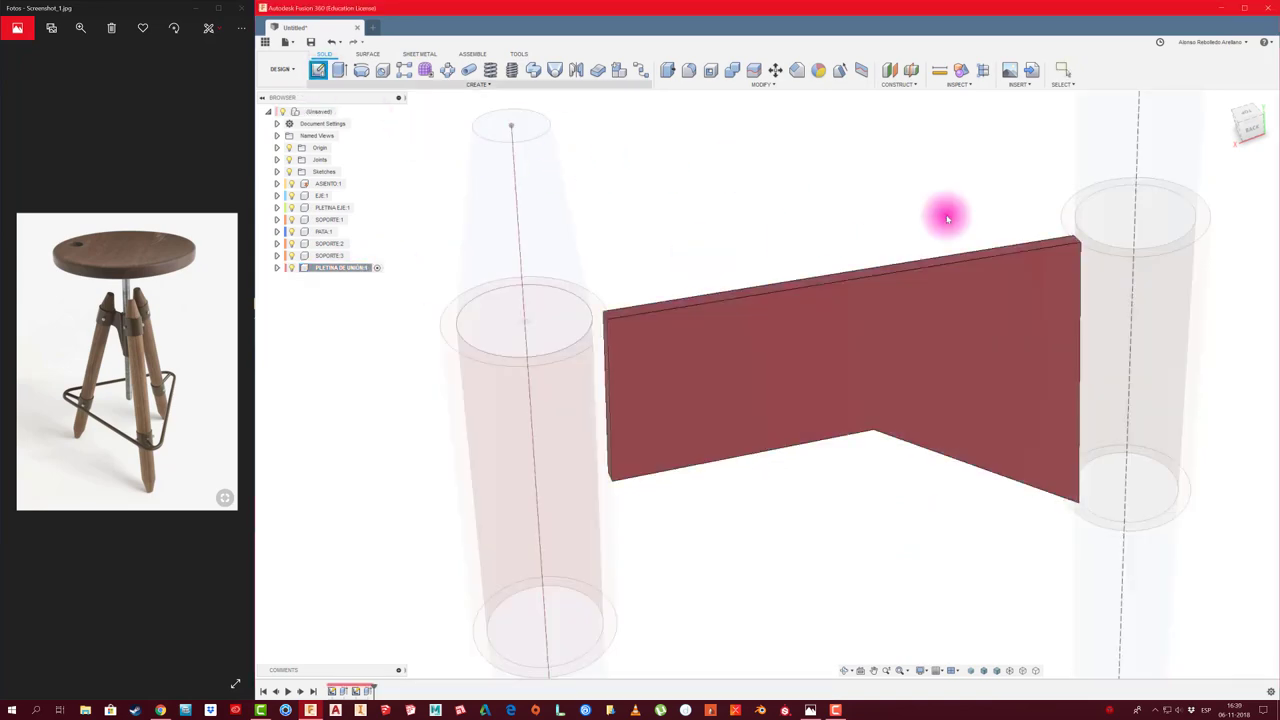
# Sketch a center-diameter circle tracing the sleeve's outer edge on the plate face, then finish the sketch
pyautogui.click(1067, 228)
pyautogui.scroll(2, 800, 325)
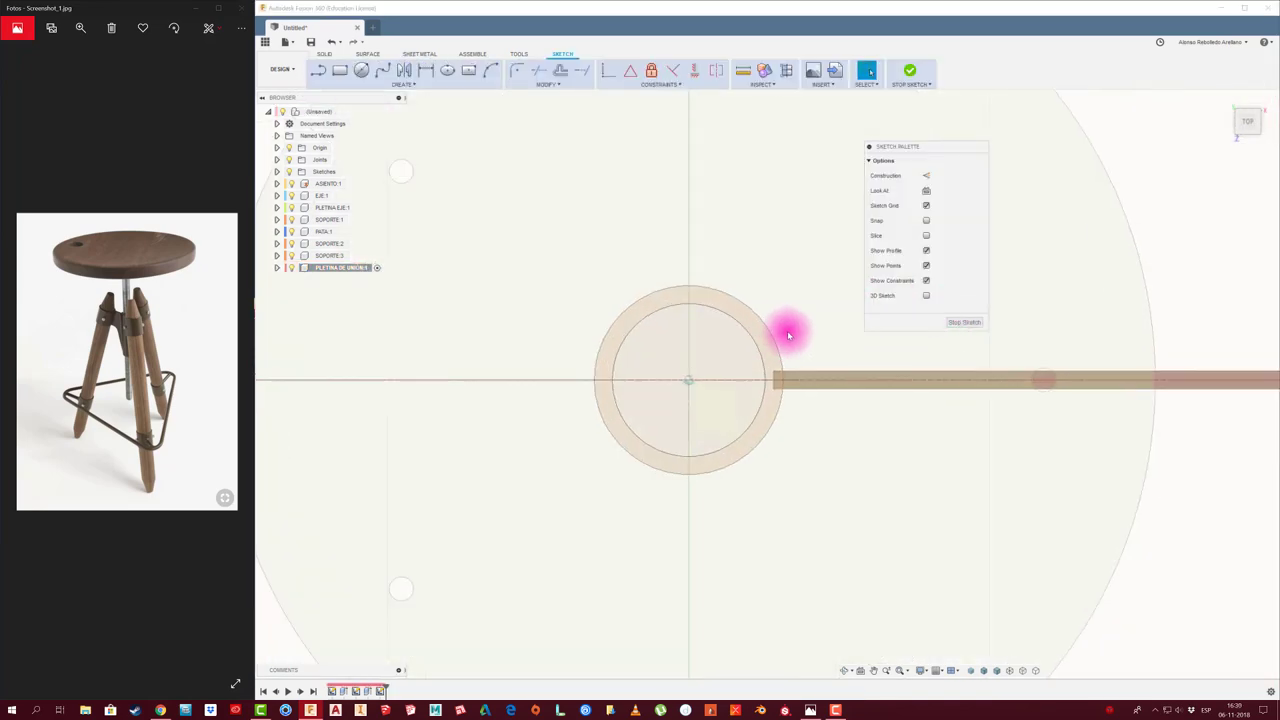
pyautogui.scroll(1, 785, 338)
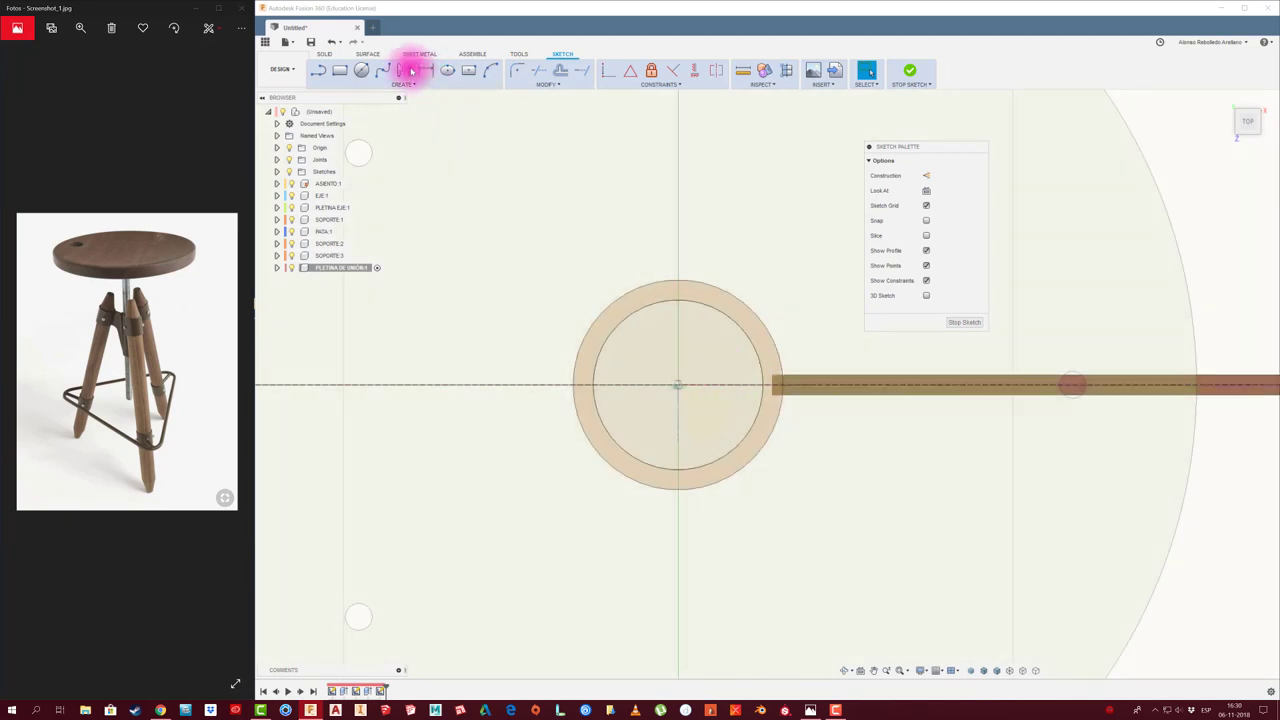
pyautogui.click(361, 70)
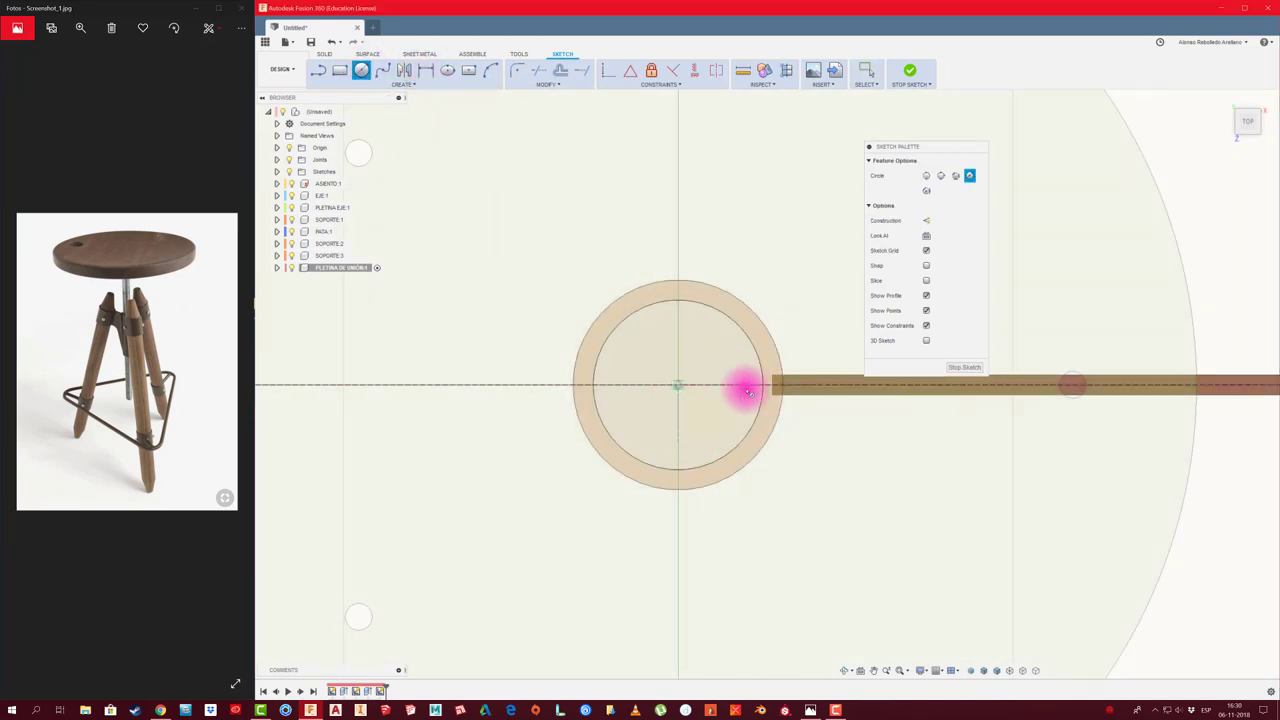
pyautogui.click(678, 385)
pyautogui.click(779, 384)
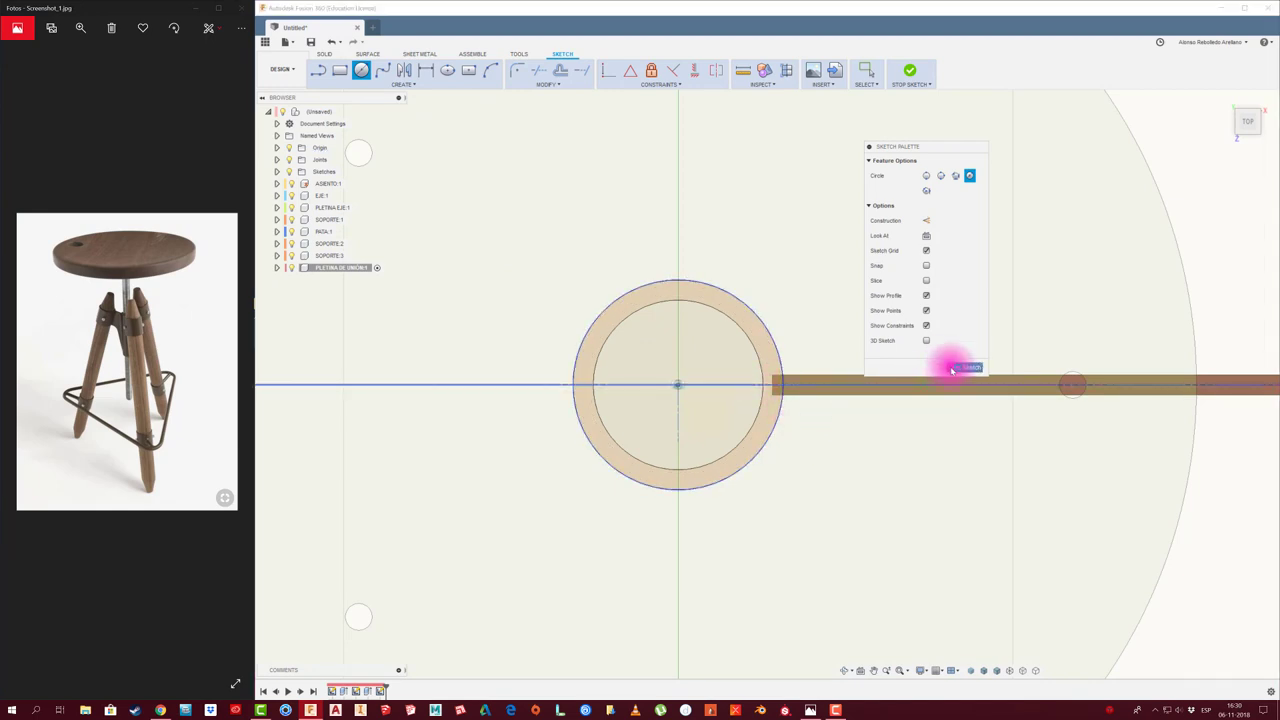
pyautogui.click(952, 368)
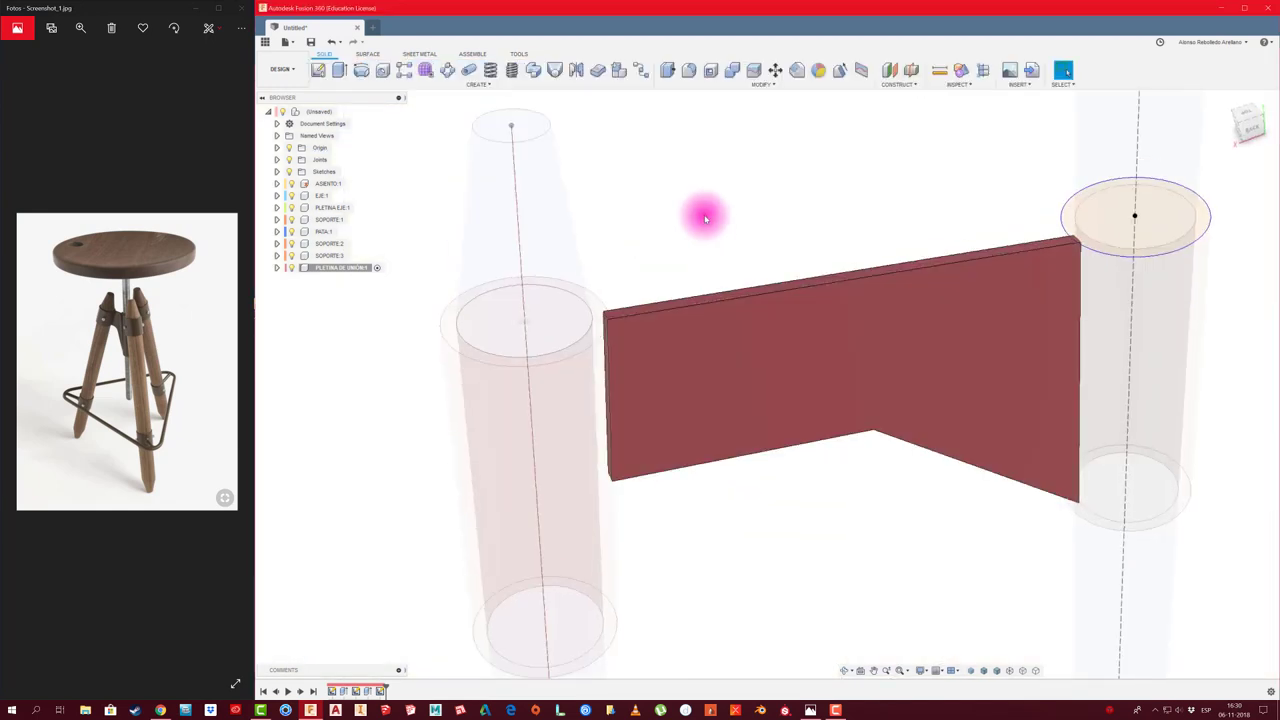
# Try extruding the ring profile at the sleeve top downward as a cut to test the depth
pyautogui.press('e')
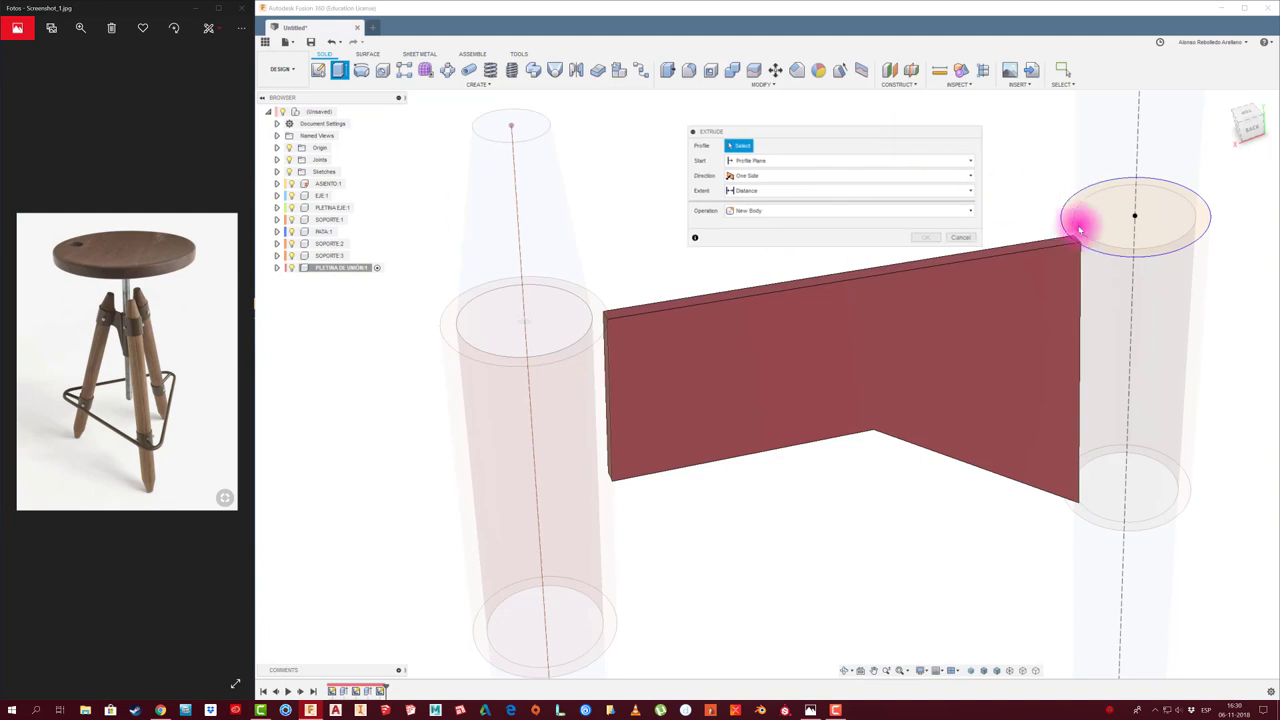
pyautogui.scroll(3, 1076, 243)
pyautogui.scroll(-3, 1072, 243)
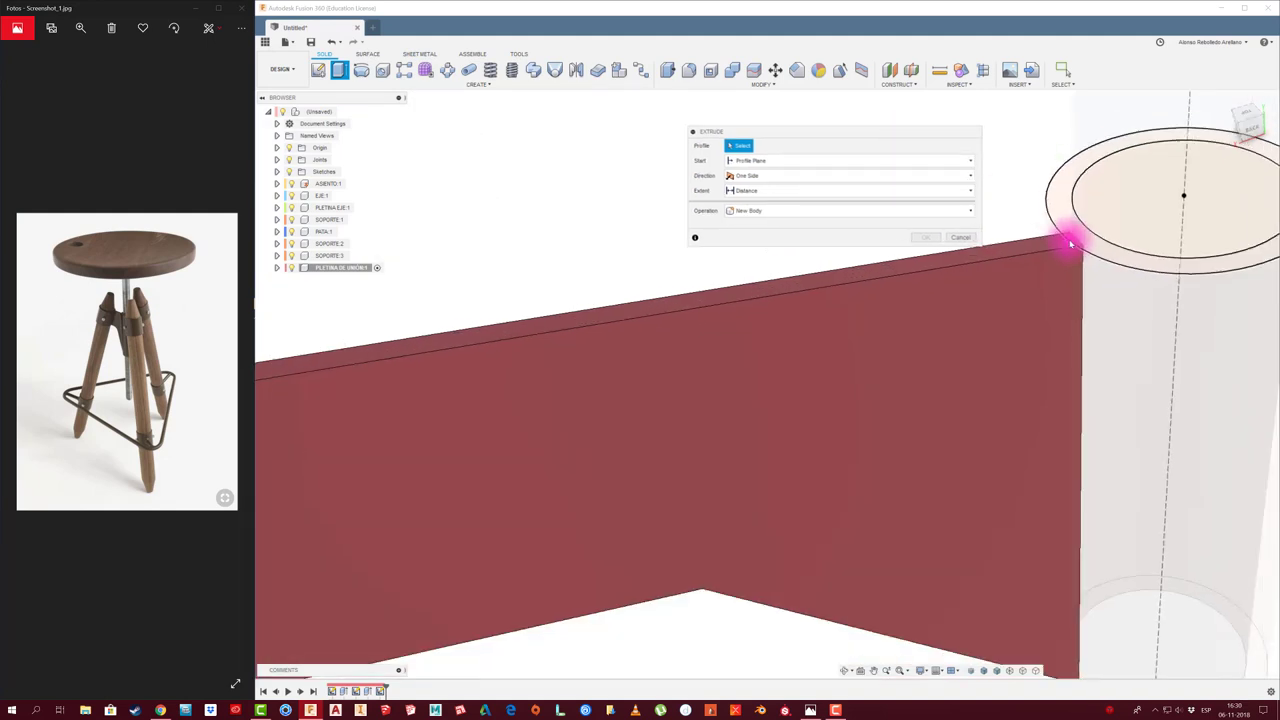
pyautogui.scroll(-2, 1072, 243)
pyautogui.click(1072, 245)
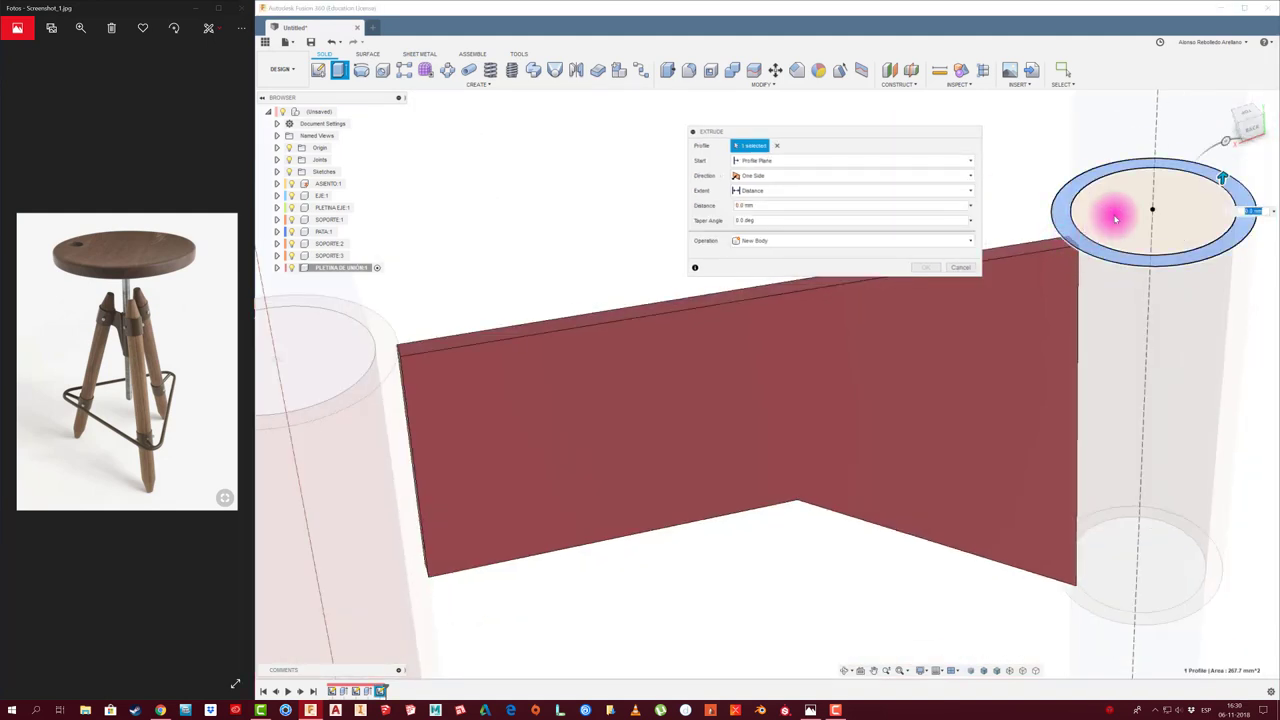
pyautogui.moveTo(1222, 176)
pyautogui.mouseDown()
pyautogui.moveTo(1199, 490)
pyautogui.moveTo(1211, 271)
pyautogui.mouseUp()
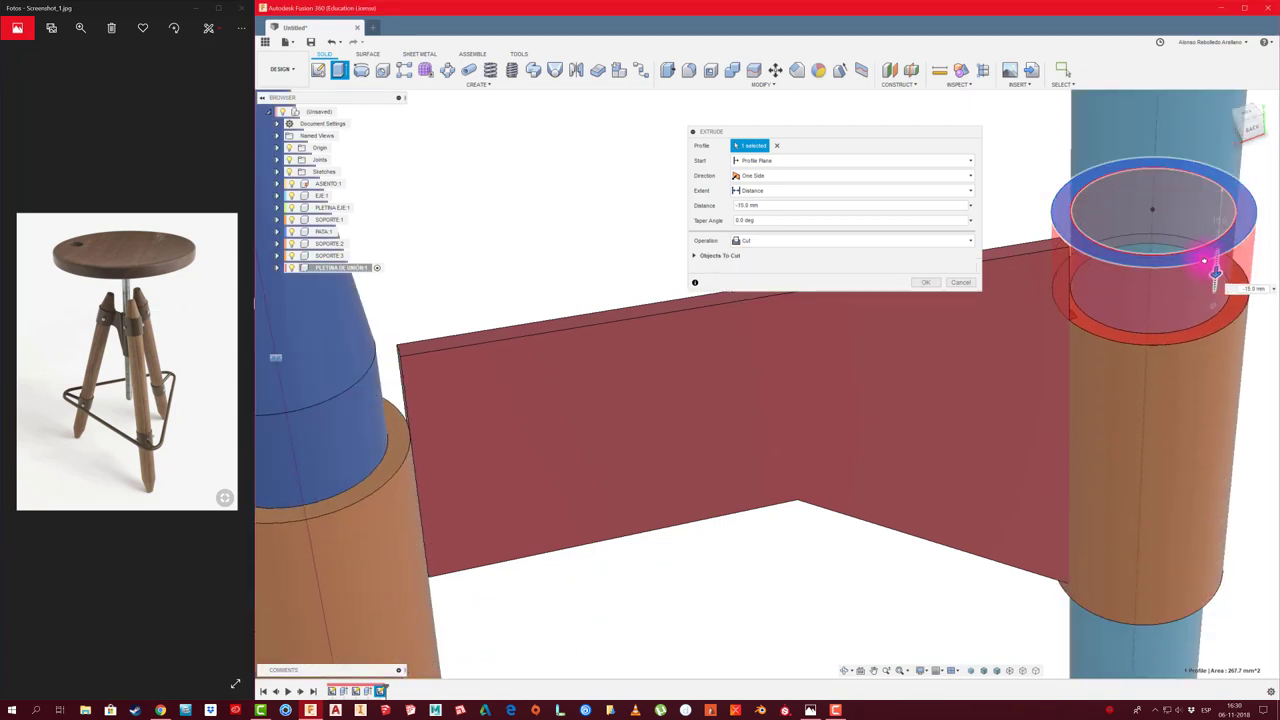
pyautogui.scroll(-3, 797, 408)
pyautogui.keyDown('shift'); pyautogui.moveTo(797, 408); pyautogui.dragTo(894, 366, button='middle'); pyautogui.keyUp('shift')
pyautogui.scroll(2, 890, 372)
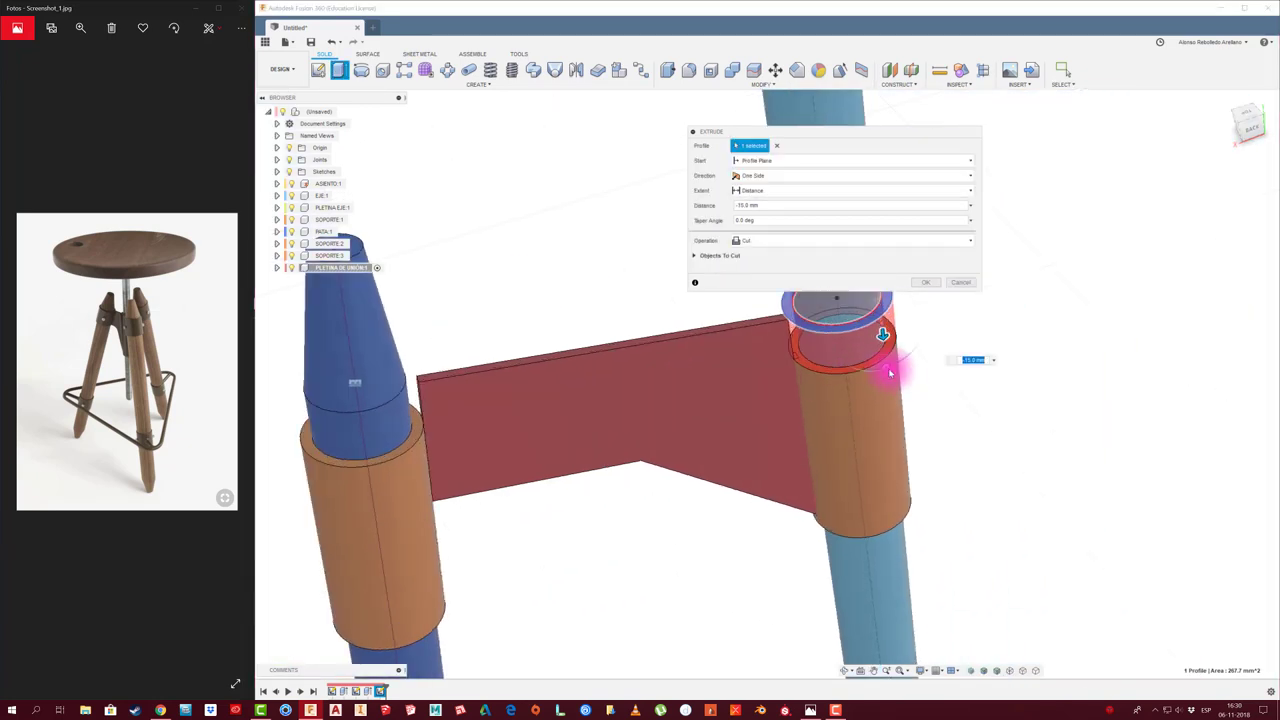
pyautogui.moveTo(884, 340)
pyautogui.mouseDown()
pyautogui.moveTo(900, 529)
pyautogui.moveTo(886, 291)
pyautogui.moveTo(897, 473)
pyautogui.moveTo(894, 329)
pyautogui.mouseUp()
pyautogui.click(962, 282)
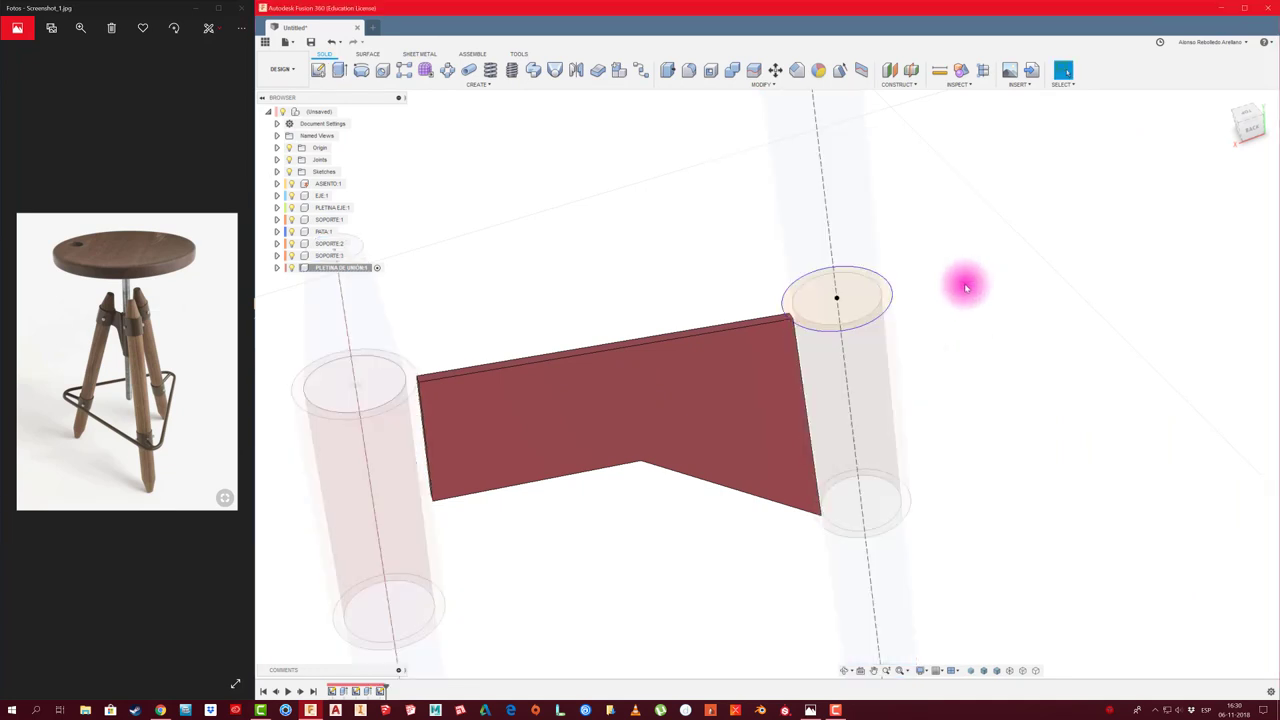
pyautogui.press('s')
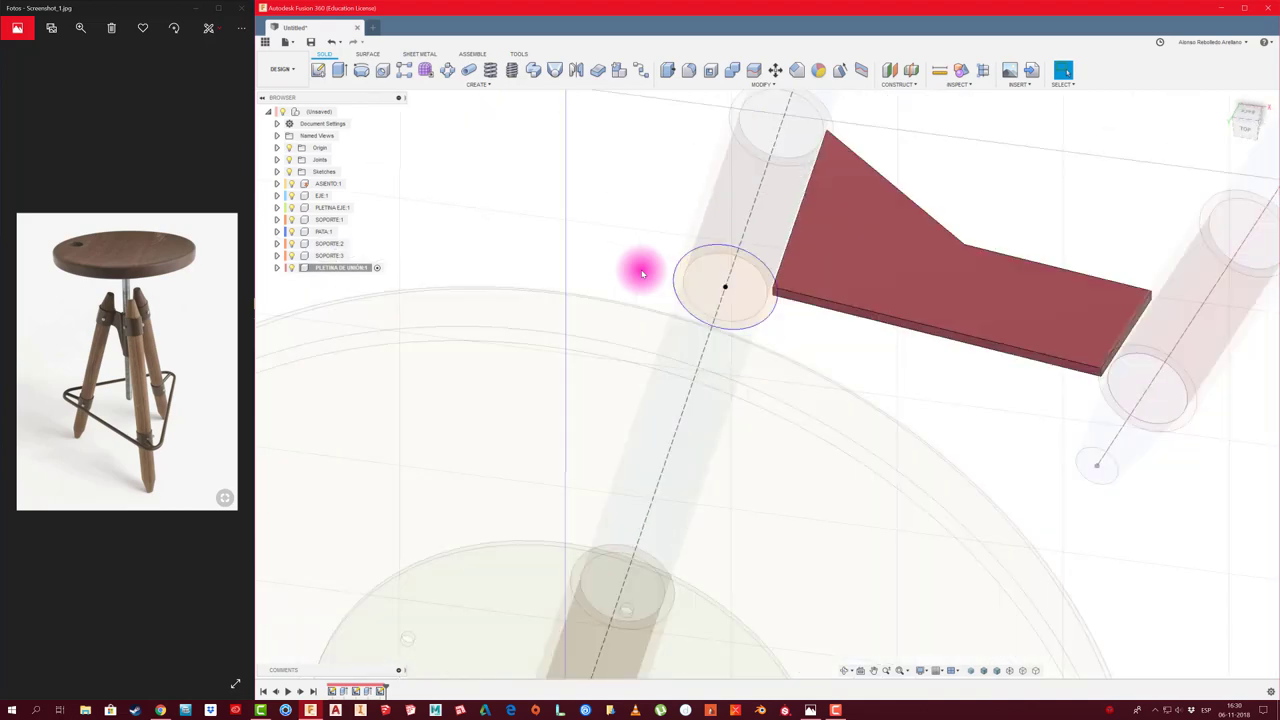
pyautogui.scroll(2, 814, 394)
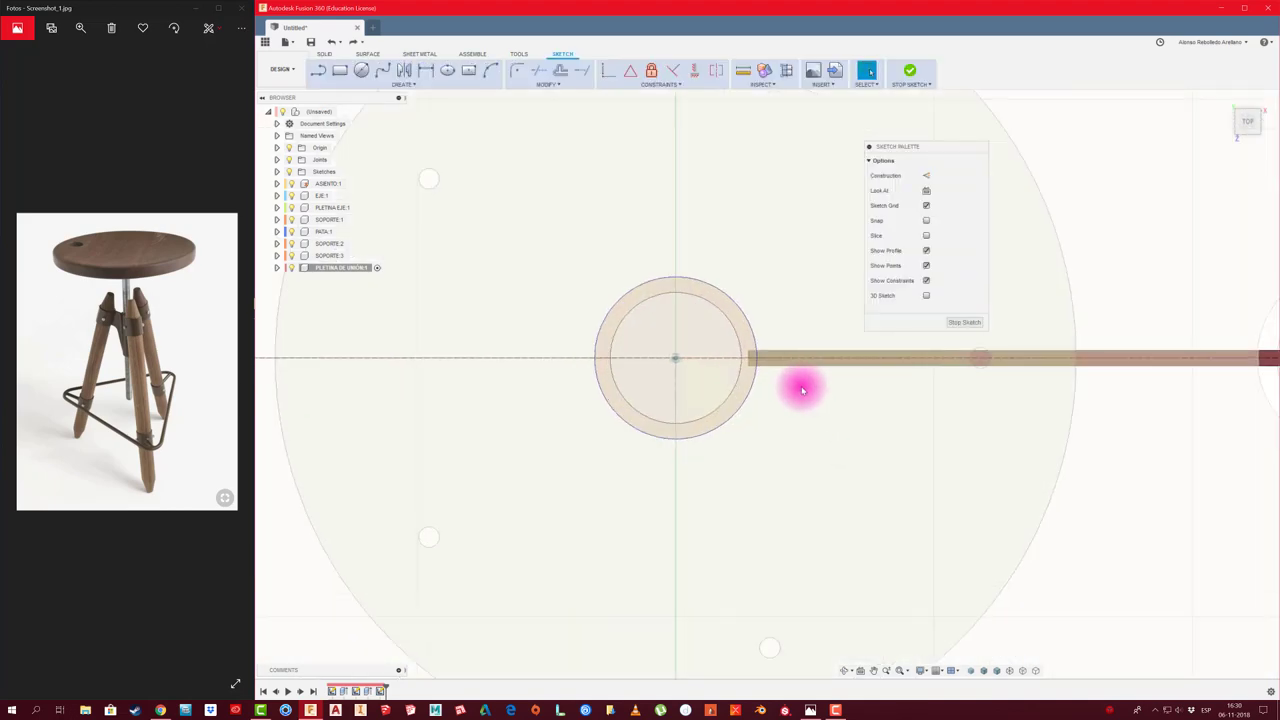
pyautogui.scroll(1, 802, 390)
pyautogui.scroll(1, 795, 383)
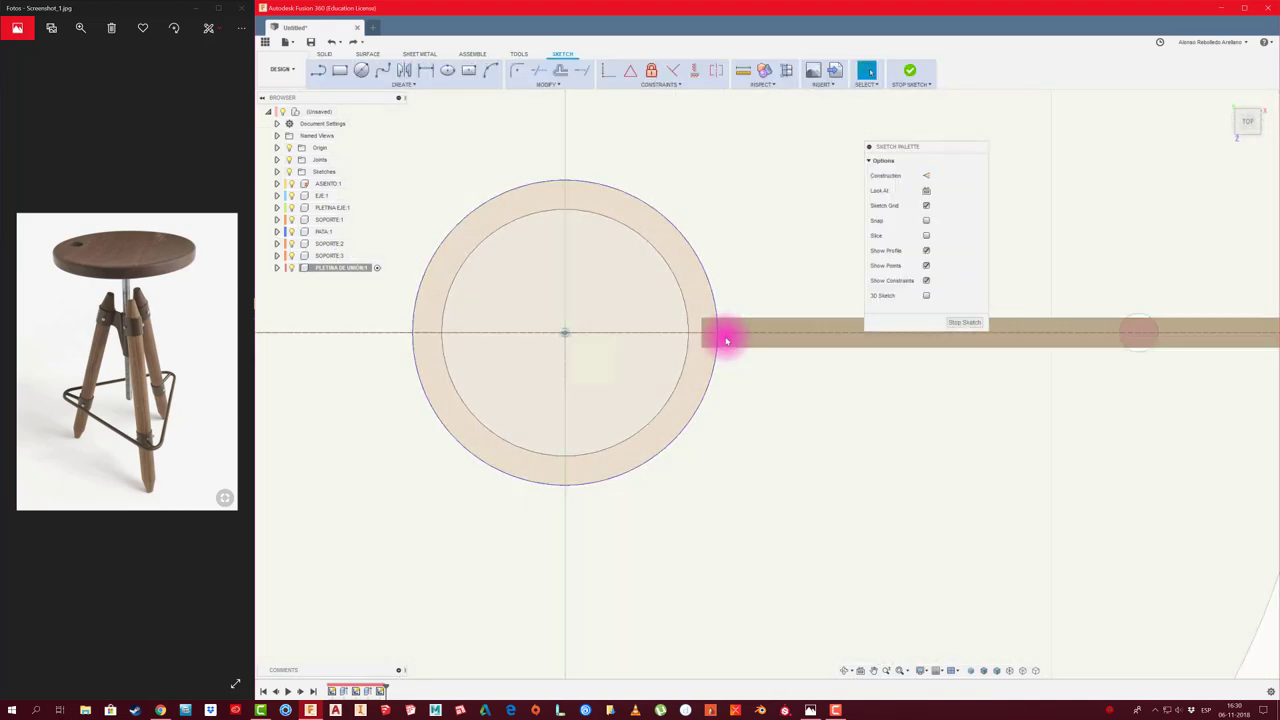
pyautogui.click(962, 322)
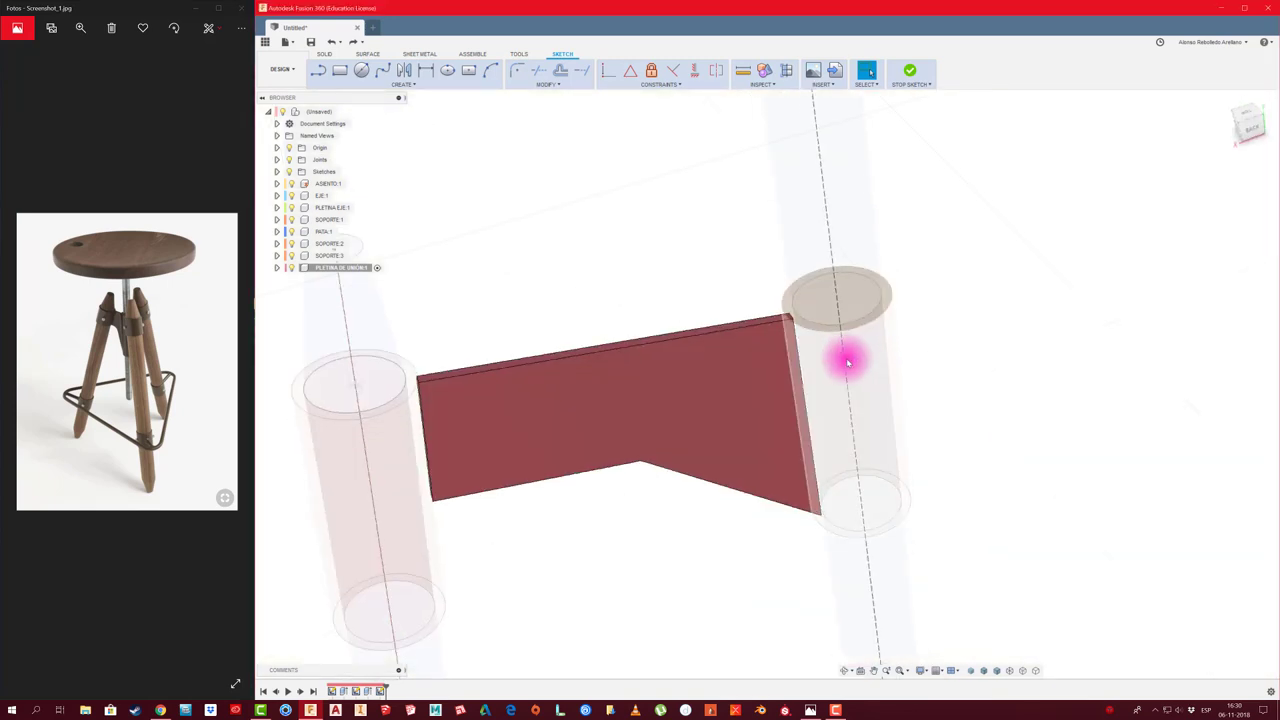
pyautogui.scroll(2, 894, 256)
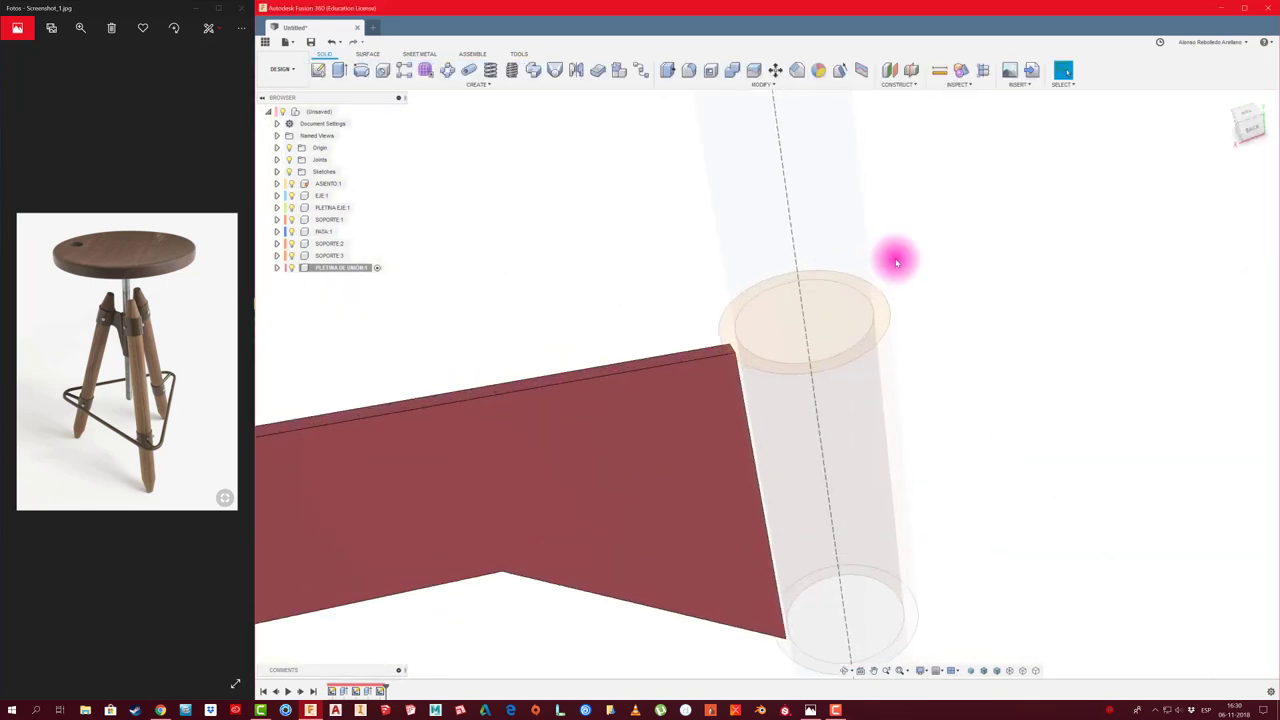
pyautogui.moveTo(896, 262)
pyautogui.keyDown('shift'); pyautogui.mouseDown(button='middle')
pyautogui.moveTo(743, 257)
pyautogui.moveTo(734, 340)
pyautogui.mouseUp(button='middle'); pyautogui.keyUp('shift')
pyautogui.click(743, 346)
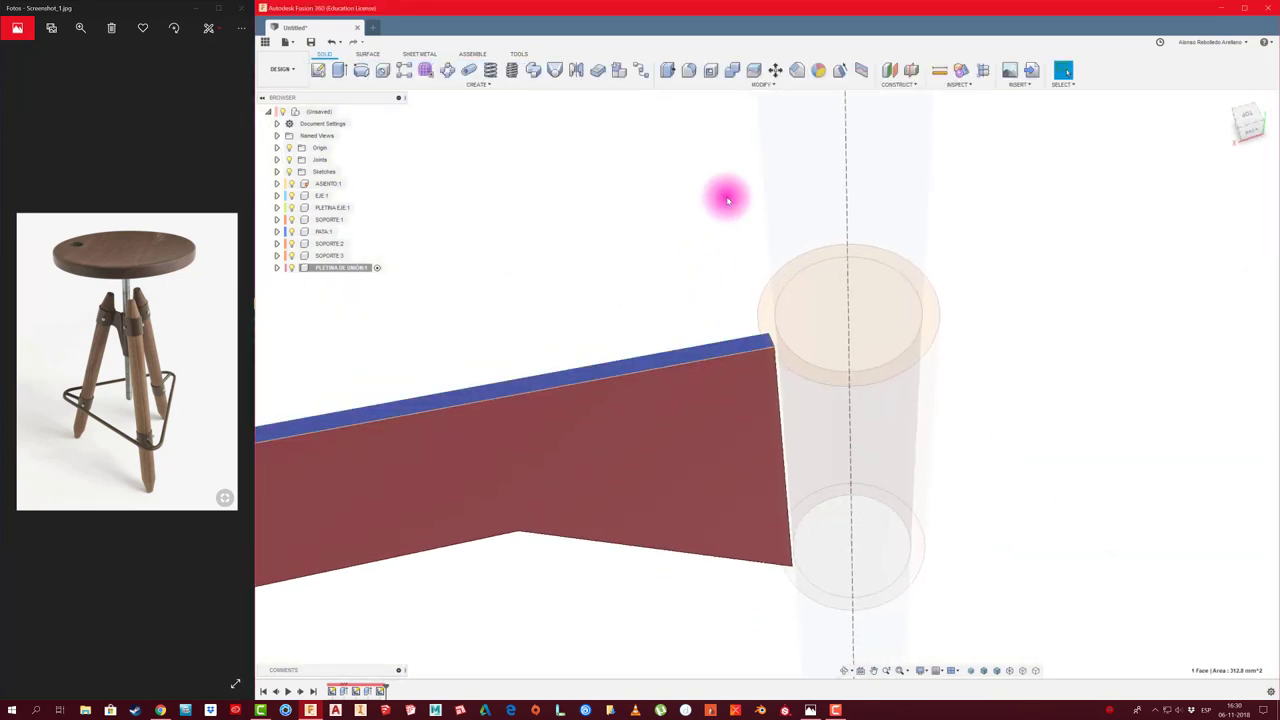
pyautogui.keyDown('shift'); pyautogui.moveTo(686, 206); pyautogui.dragTo(360, 120, button='middle'); pyautogui.keyUp('shift')
pyautogui.click(320, 70)
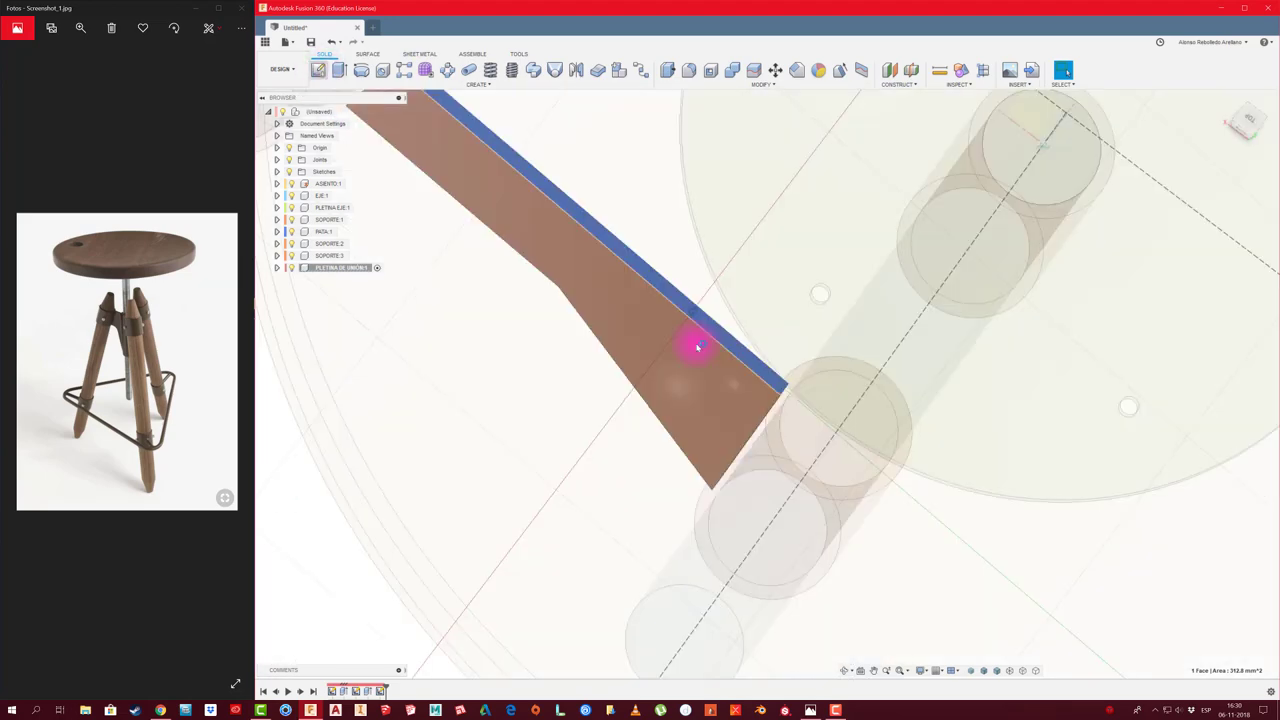
pyautogui.moveTo(768, 413)
pyautogui.keyDown('shift'); pyautogui.mouseDown(button='middle')
pyautogui.moveTo(694, 514)
pyautogui.moveTo(726, 471)
pyautogui.moveTo(966, 343)
pyautogui.mouseUp(button='middle'); pyautogui.keyUp('shift')
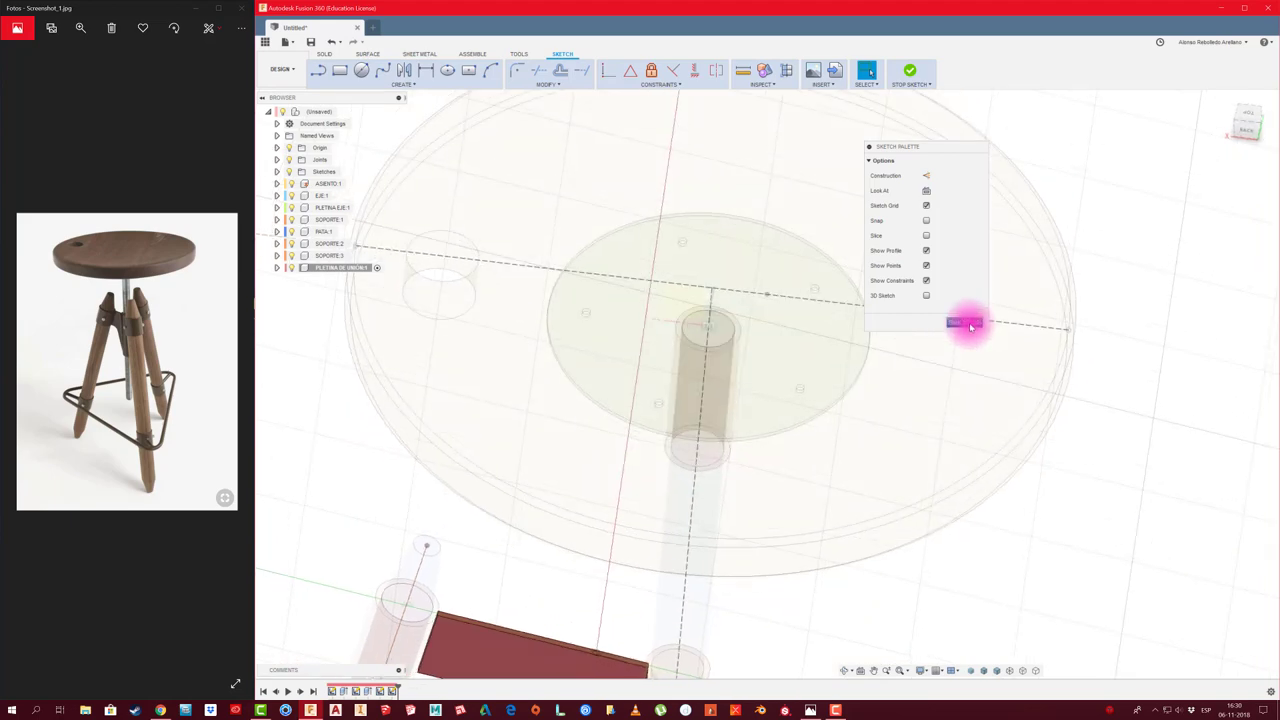
pyautogui.click(965, 323)
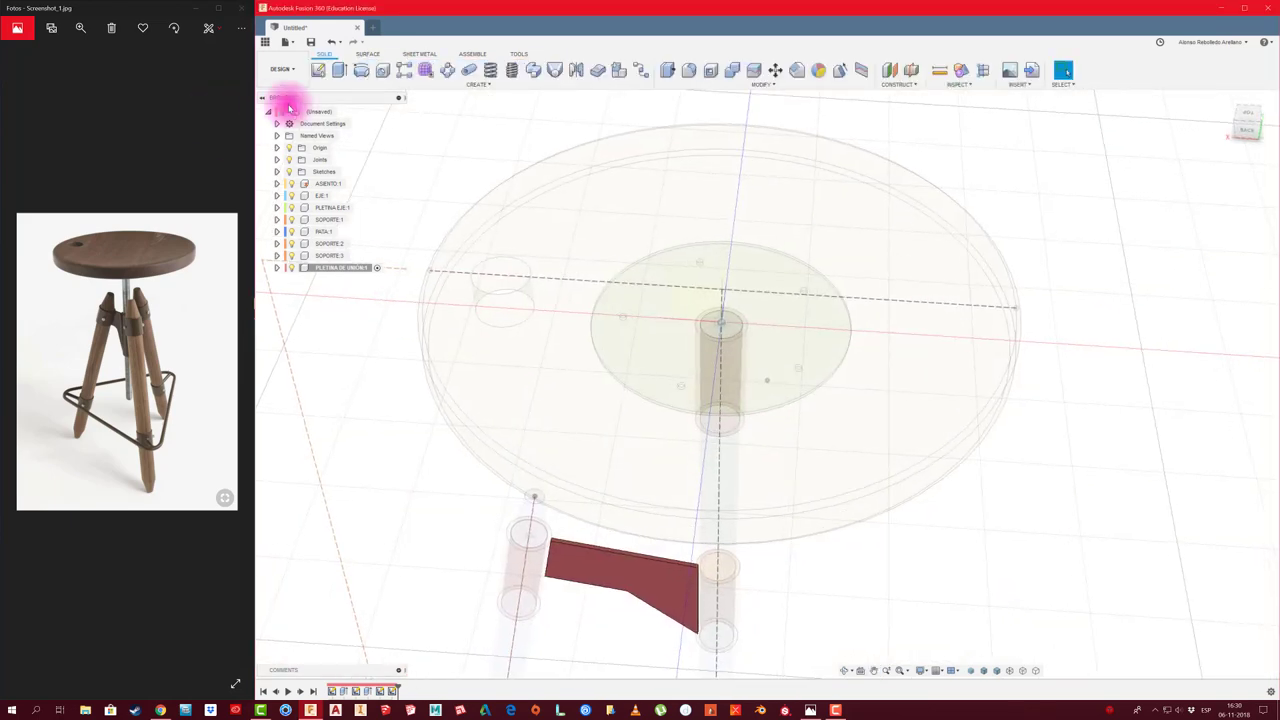
# Reactivate the whole stool assembly and undo the left leg's move back to its original place
pyautogui.click(320, 111)
pyautogui.click(427, 145)
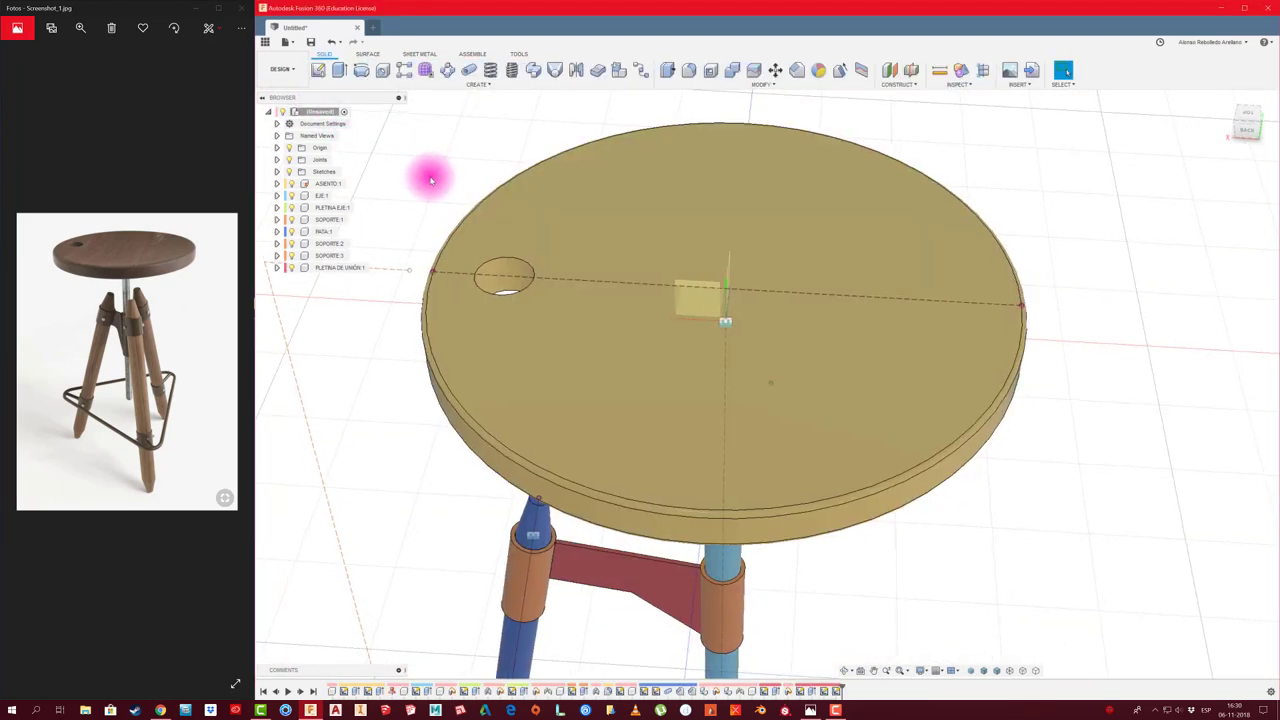
pyautogui.scroll(3, 428, 180)
pyautogui.moveTo(428, 183); pyautogui.dragTo(586, 380, button='middle')
pyautogui.scroll(5, 787, 287)
pyautogui.moveTo(787, 287)
pyautogui.keyDown('shift'); pyautogui.mouseDown(button='middle')
pyautogui.moveTo(789, 263)
pyautogui.moveTo(776, 282)
pyautogui.moveTo(774, 269)
pyautogui.moveTo(791, 237)
pyautogui.mouseUp(button='middle'); pyautogui.keyUp('shift')
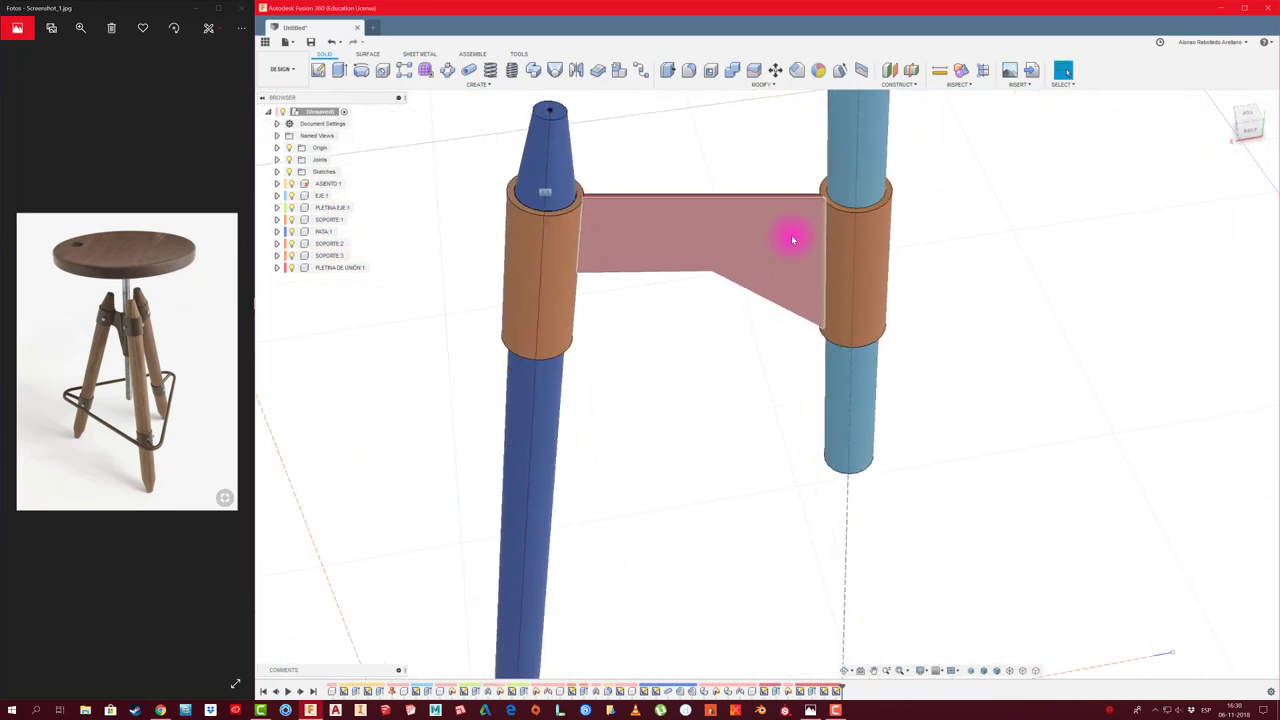
pyautogui.scroll(-3, 629, 349)
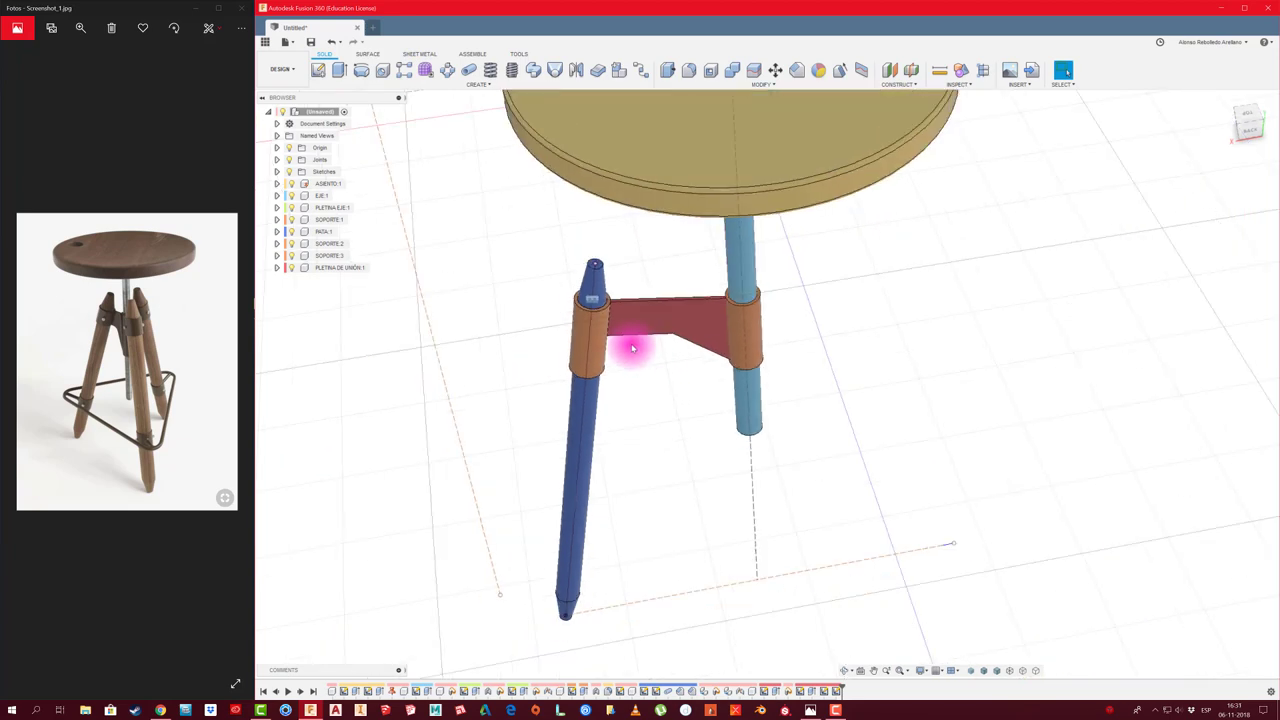
pyautogui.moveTo(629, 349)
pyautogui.keyDown('shift'); pyautogui.mouseDown(button='middle')
pyautogui.moveTo(600, 400)
pyautogui.moveTo(537, 400)
pyautogui.mouseUp(button='middle'); pyautogui.keyUp('shift')
pyautogui.click(537, 400)
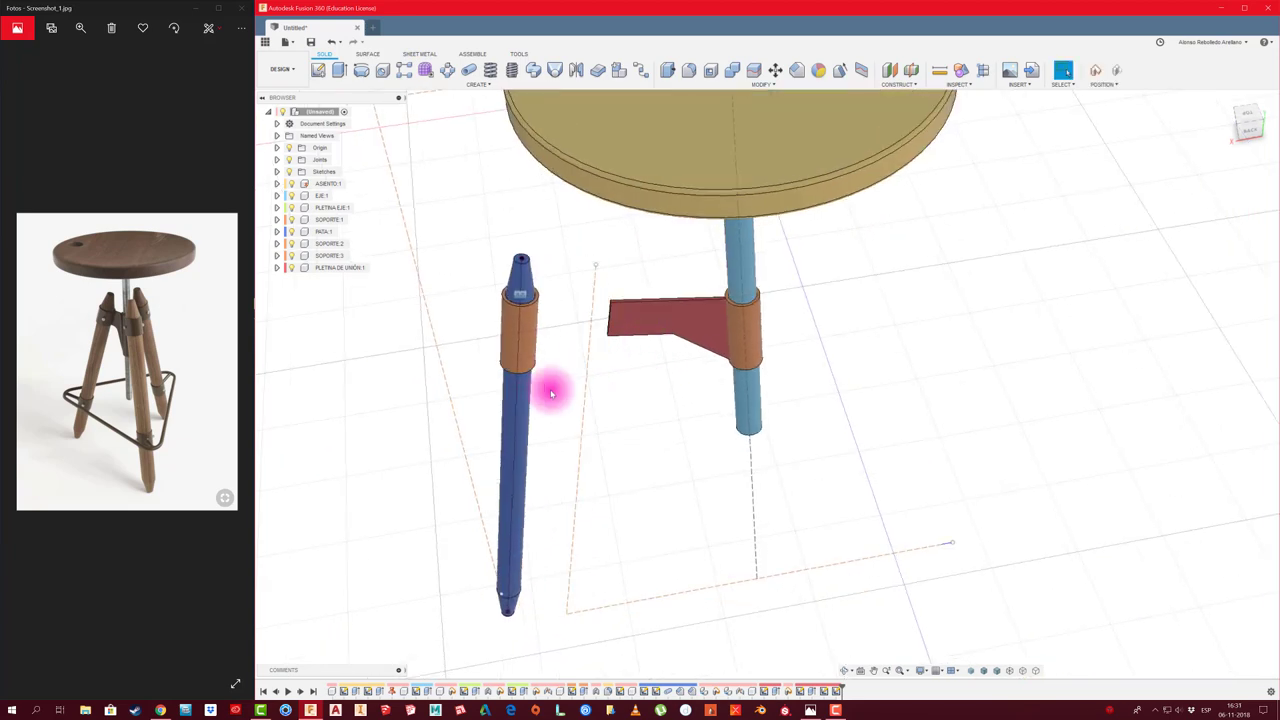
pyautogui.hotkey('ctrl', 'z')
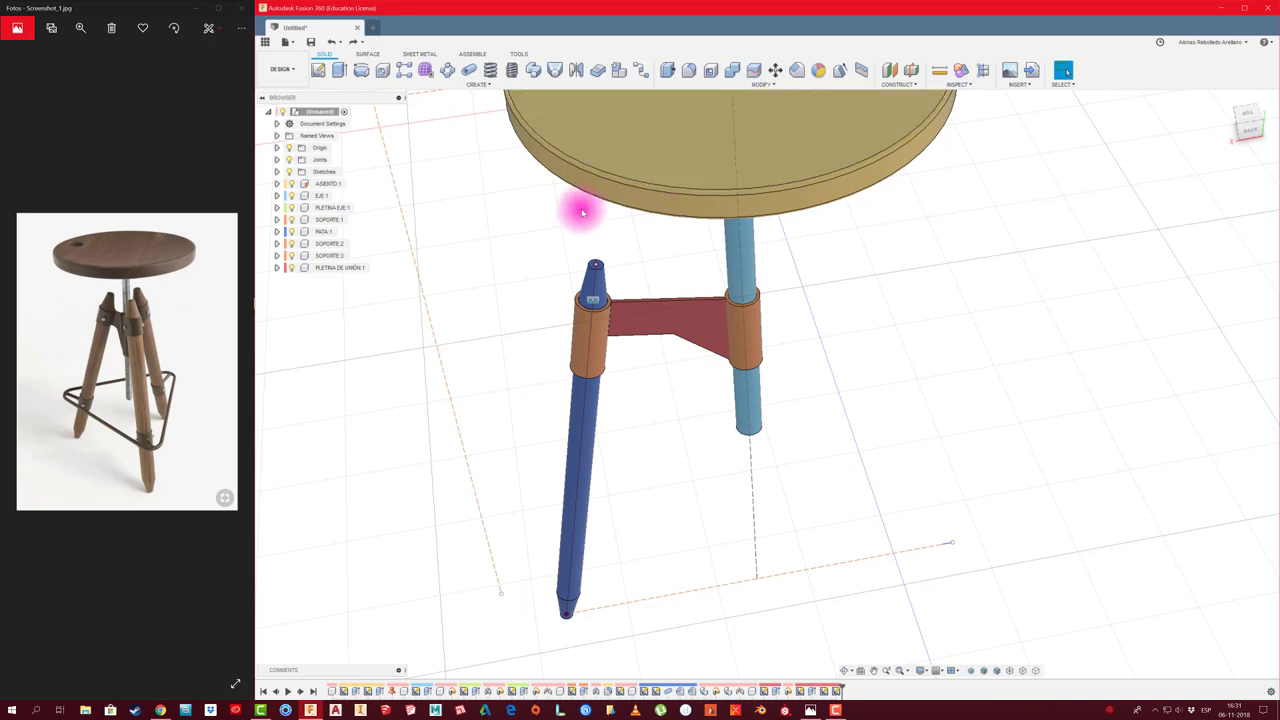
# Lock the left sleeve to the connecting plate with a rigid as-built joint and drag the leg to test
pyautogui.hotkey('shift', 'j')
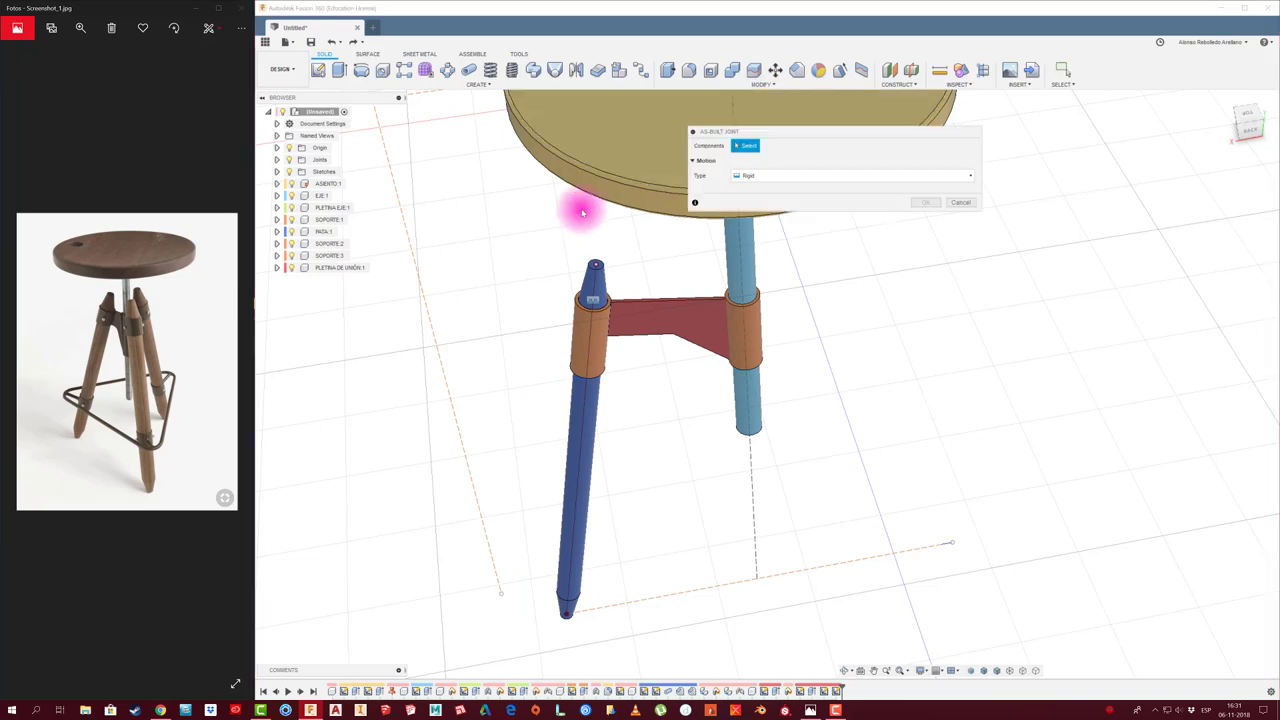
pyautogui.click(614, 308)
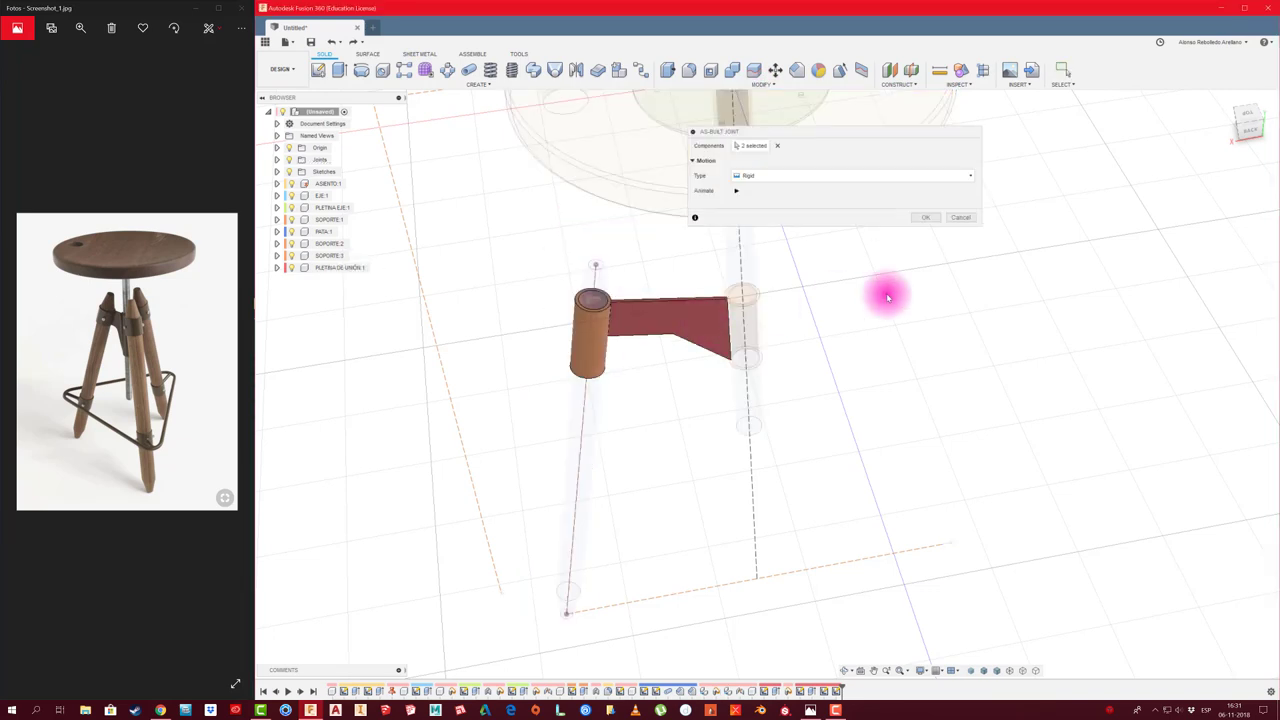
pyautogui.click(925, 202)
pyautogui.moveTo(571, 391); pyautogui.dragTo(569, 420)
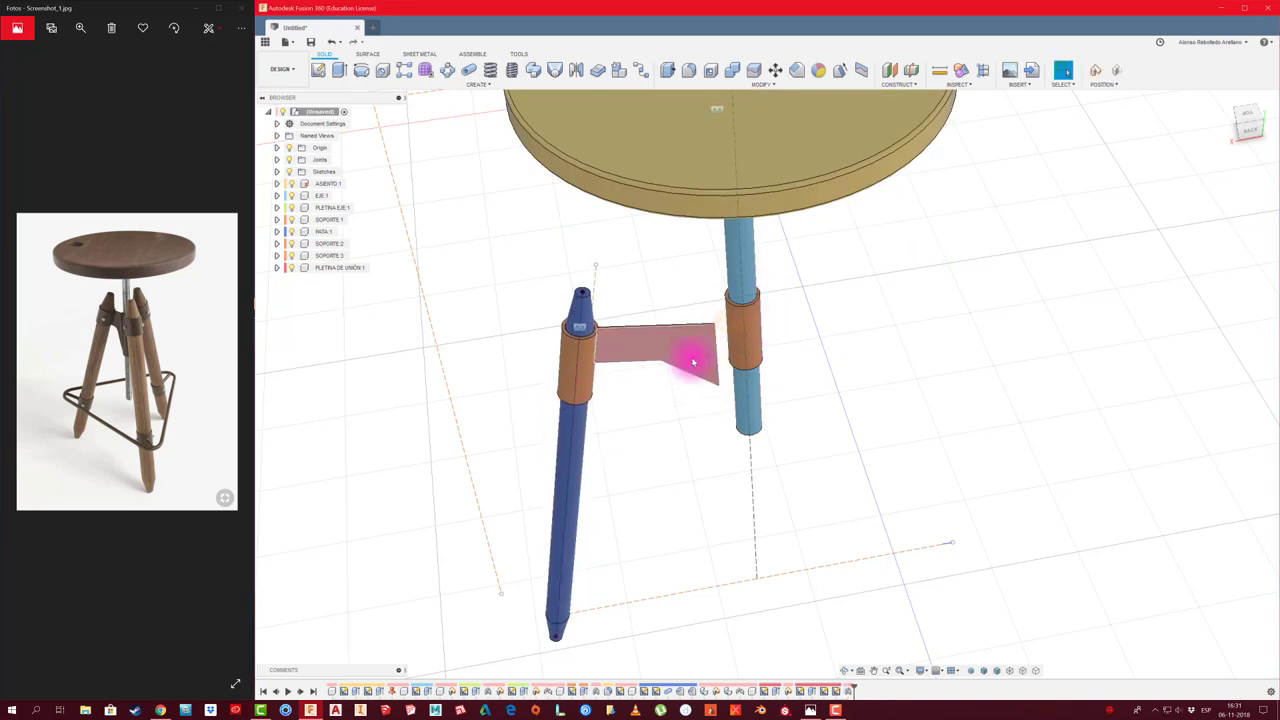
pyautogui.scroll(3, 737, 274)
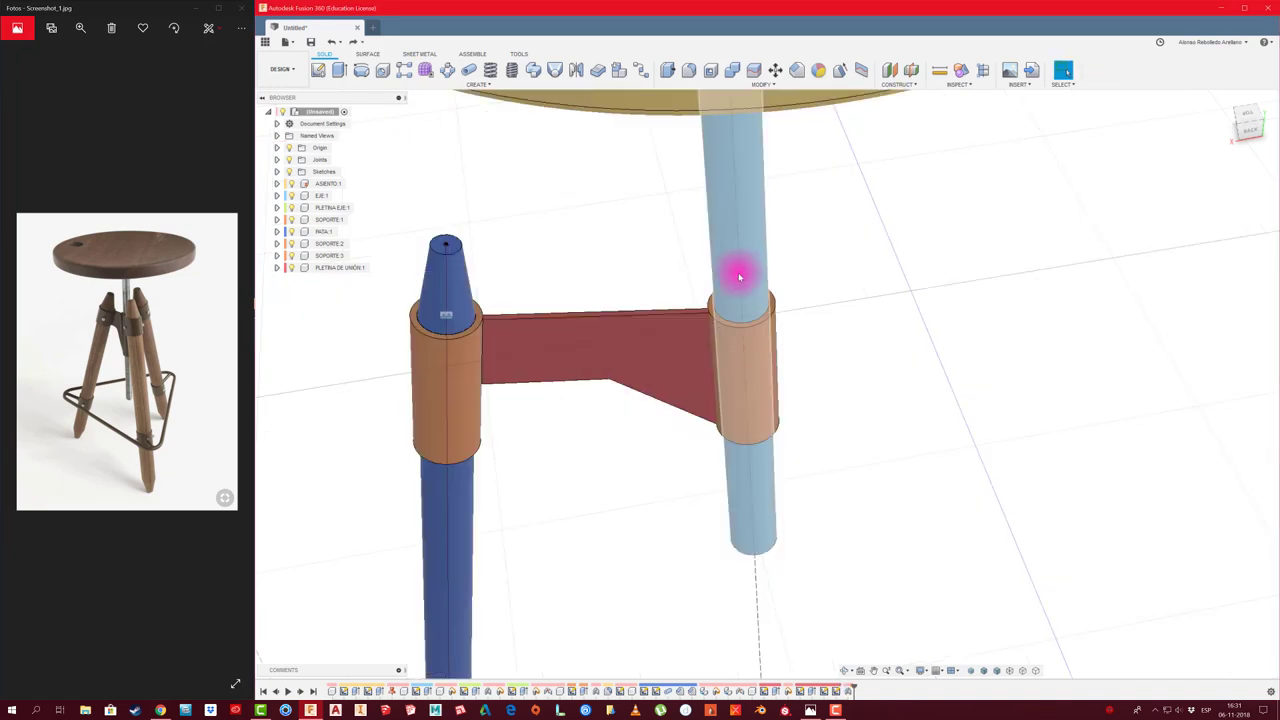
pyautogui.scroll(2, 689, 329)
pyautogui.scroll(-1, 680, 333)
pyautogui.scroll(-2, 680, 333)
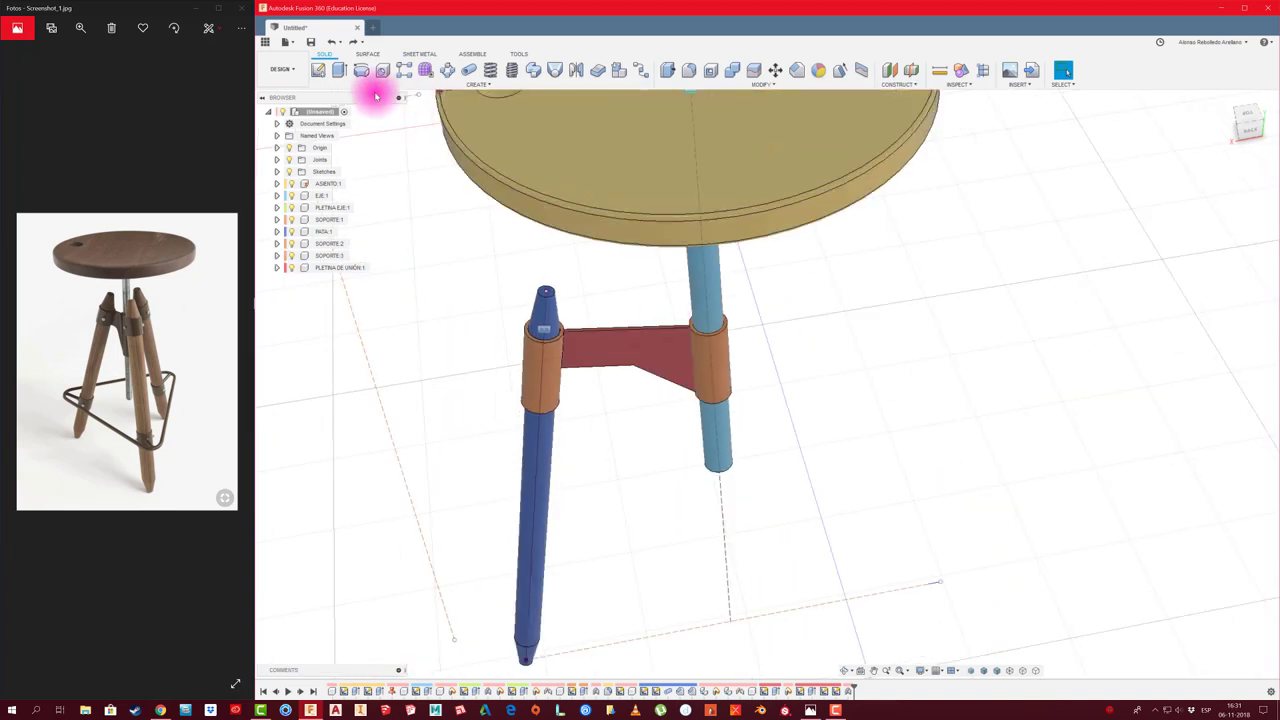
# Activate PLETINA DE UNIÓN:1 from the browser and place a new sketch on the plate's face
pyautogui.click(318, 72)
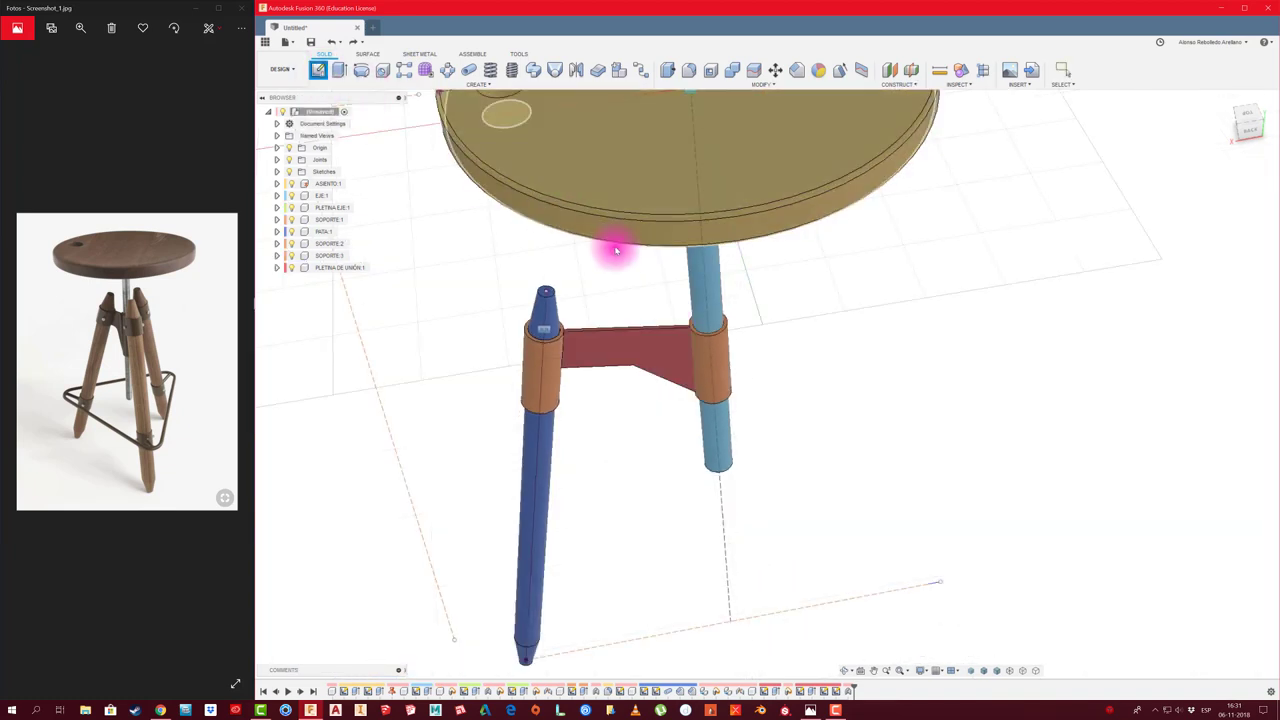
pyautogui.keyDown('shift'); pyautogui.moveTo(609, 249); pyautogui.dragTo(537, 300, button='middle'); pyautogui.keyUp('shift')
pyautogui.press('Escape')
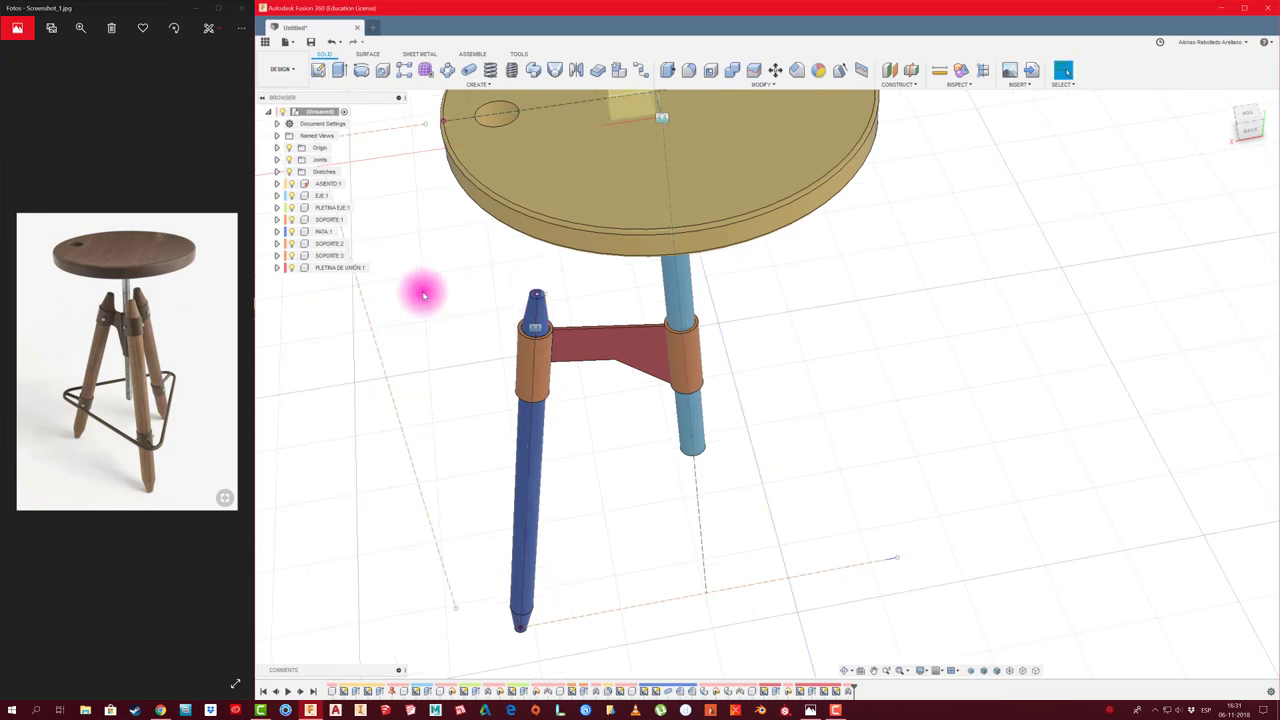
pyautogui.click(340, 268)
pyautogui.rightClick(348, 270)
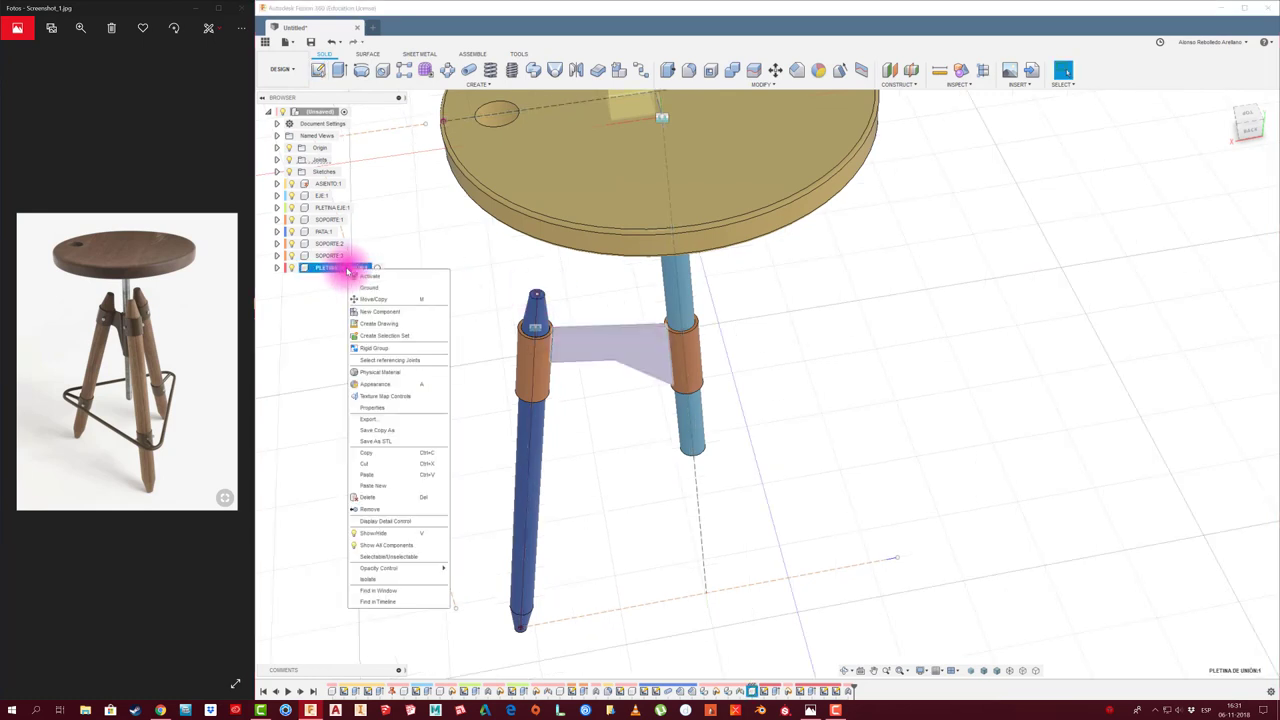
pyautogui.click(375, 277)
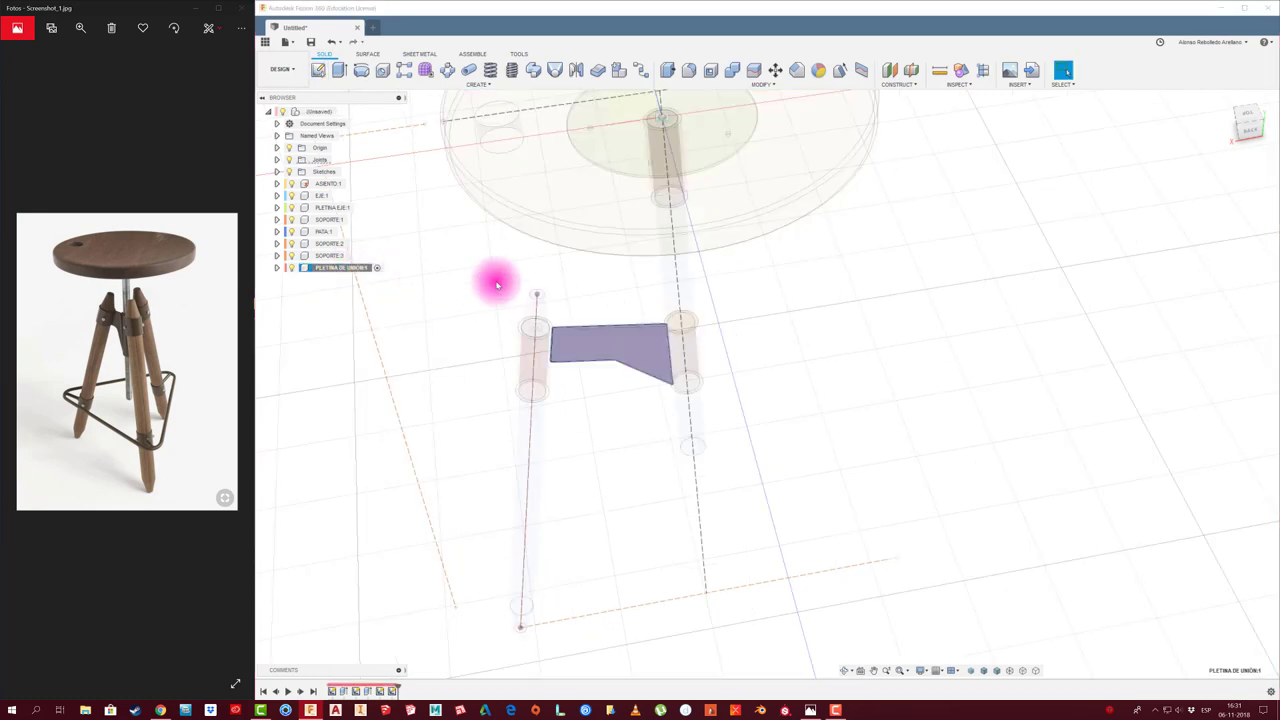
pyautogui.click(319, 70)
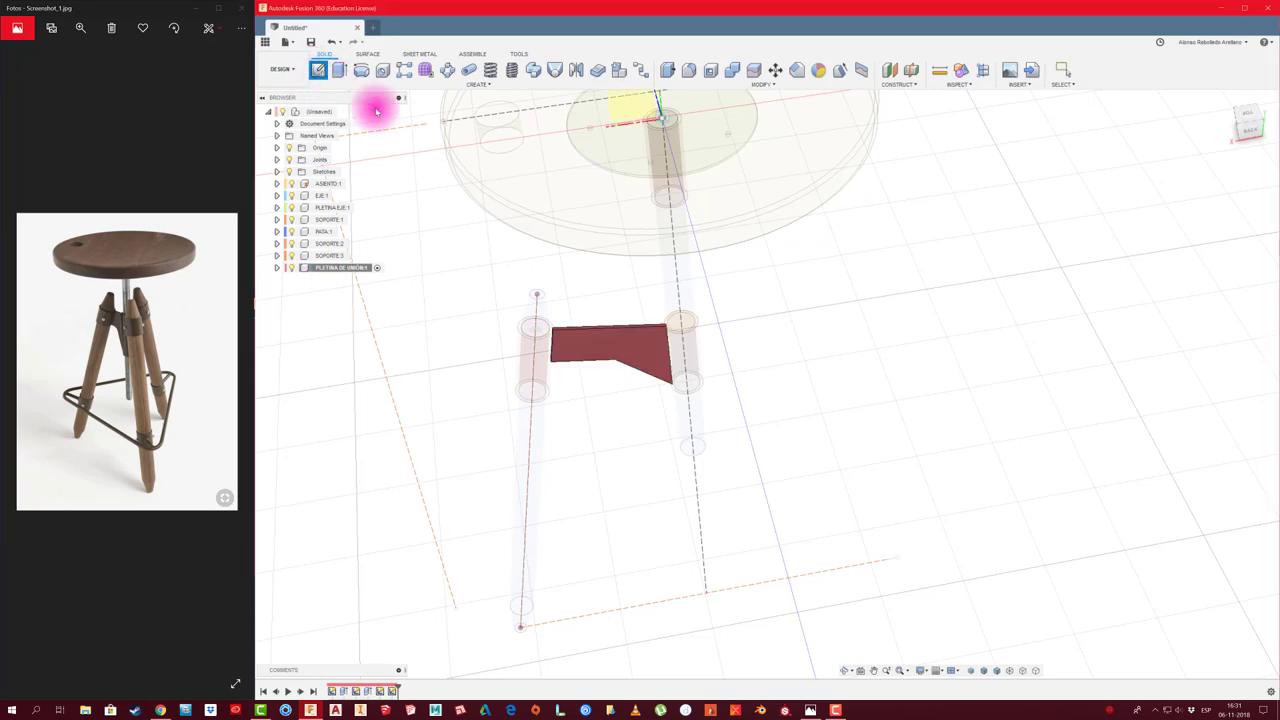
pyautogui.click(655, 335)
pyautogui.click(657, 388)
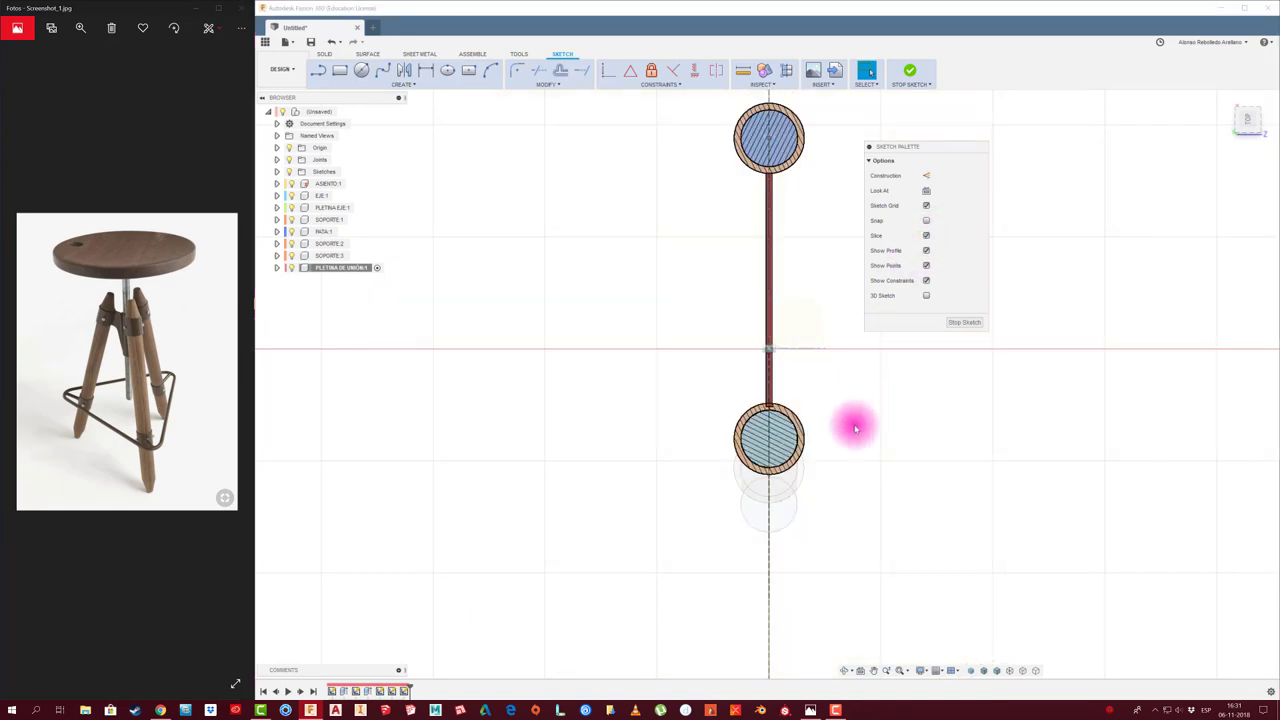
# Start a one-sided New Body extrusion from the plate sketch at the sleeve junction
pyautogui.scroll(2, 771, 417)
pyautogui.scroll(2, 766, 380)
pyautogui.scroll(3, 750, 355)
pyautogui.scroll(3, 711, 346)
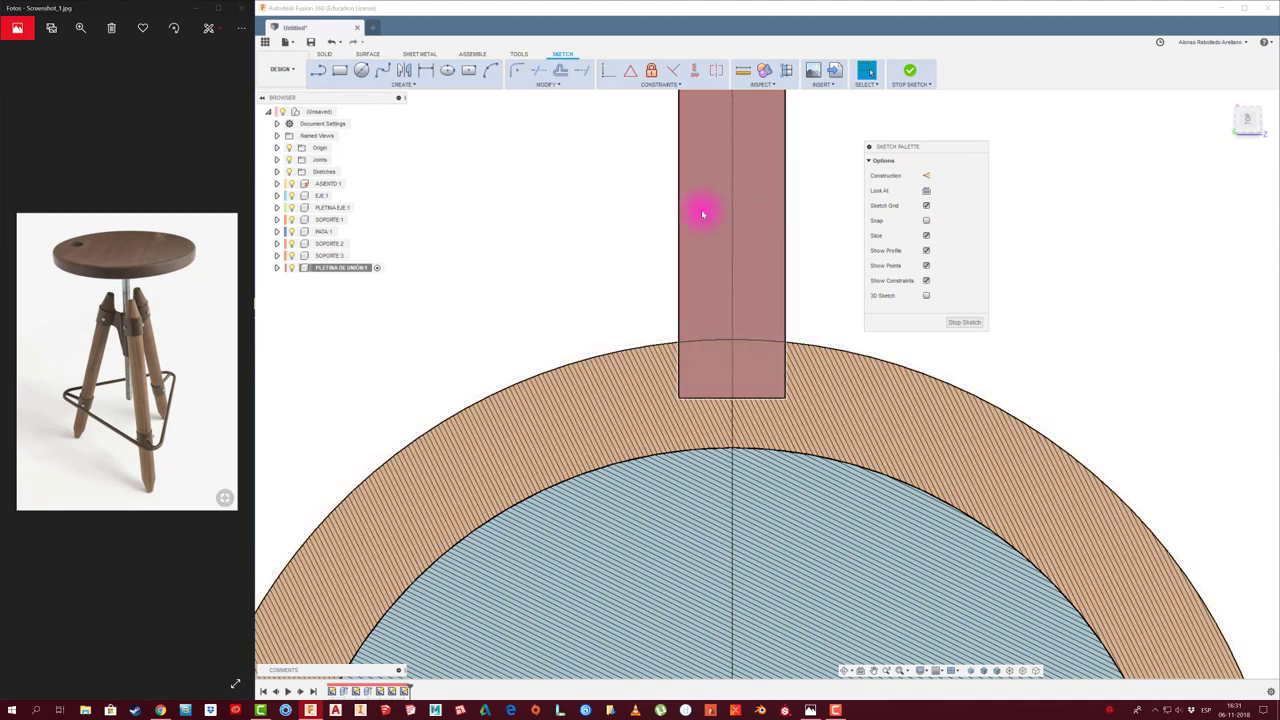
pyautogui.press('e')
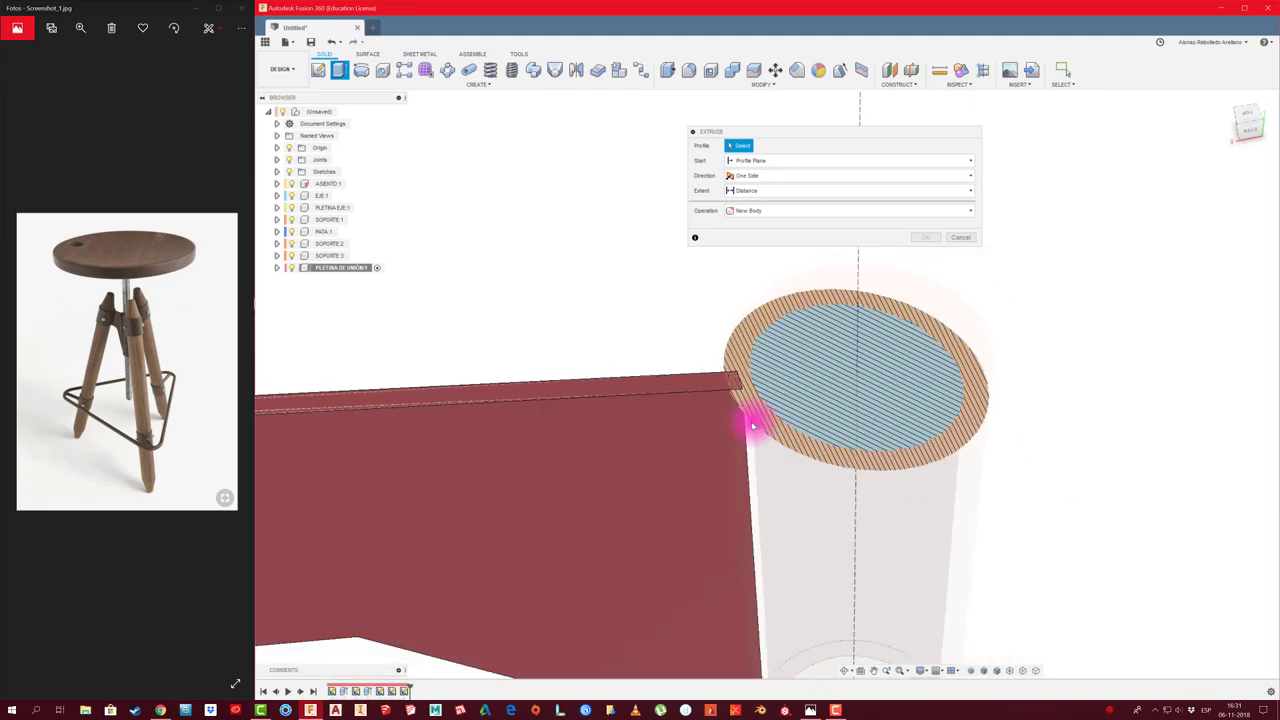
pyautogui.scroll(5, 811, 428)
pyautogui.scroll(-7, 837, 440)
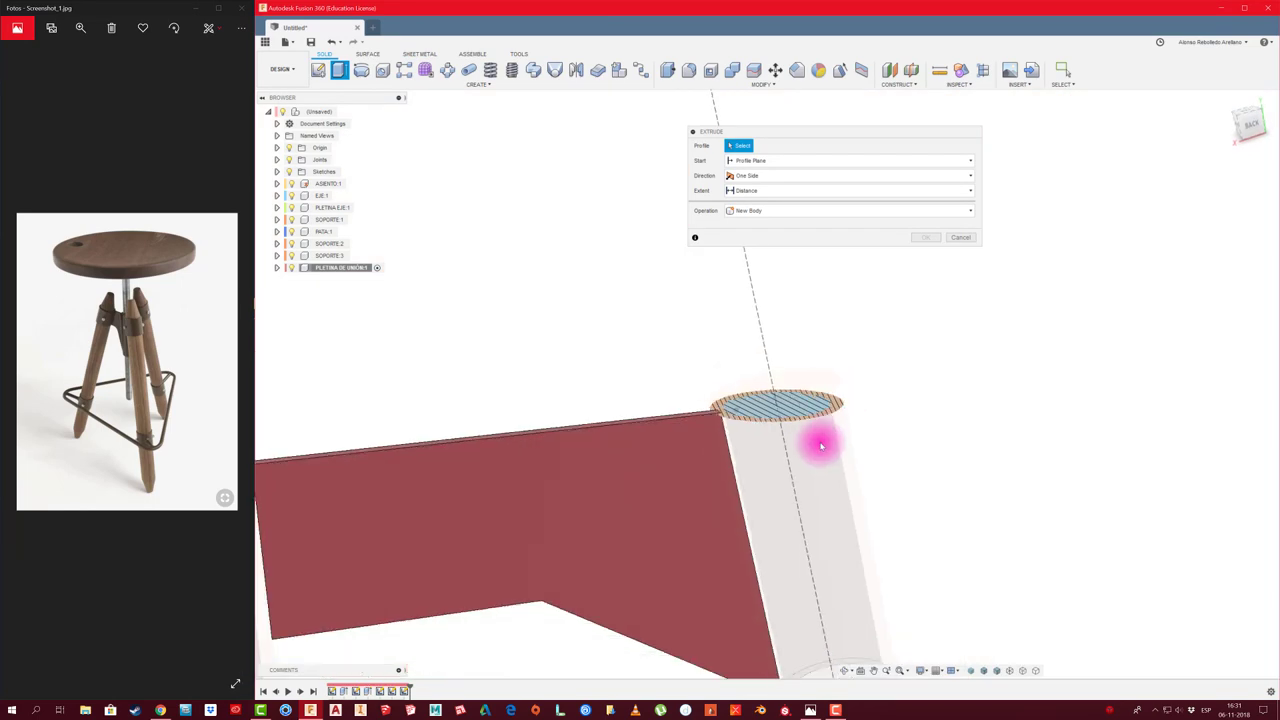
pyautogui.scroll(2, 775, 437)
pyautogui.scroll(3, 800, 450)
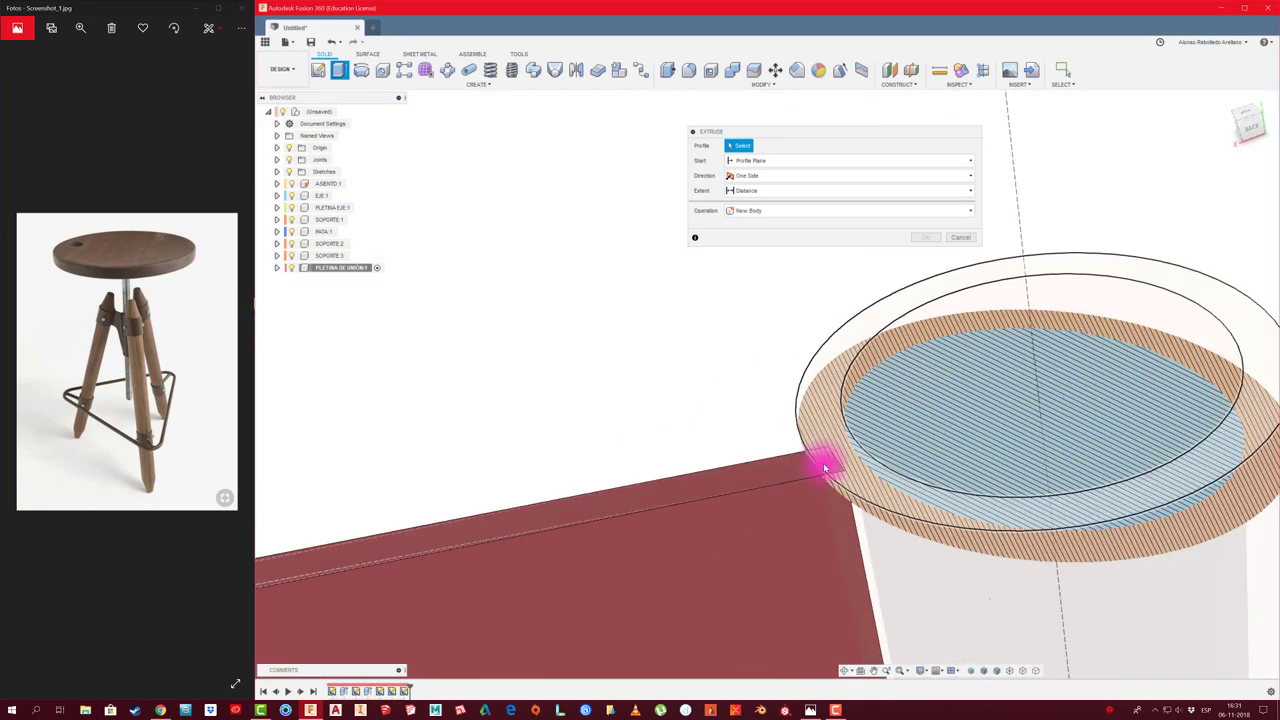
pyautogui.scroll(-2, 813, 450)
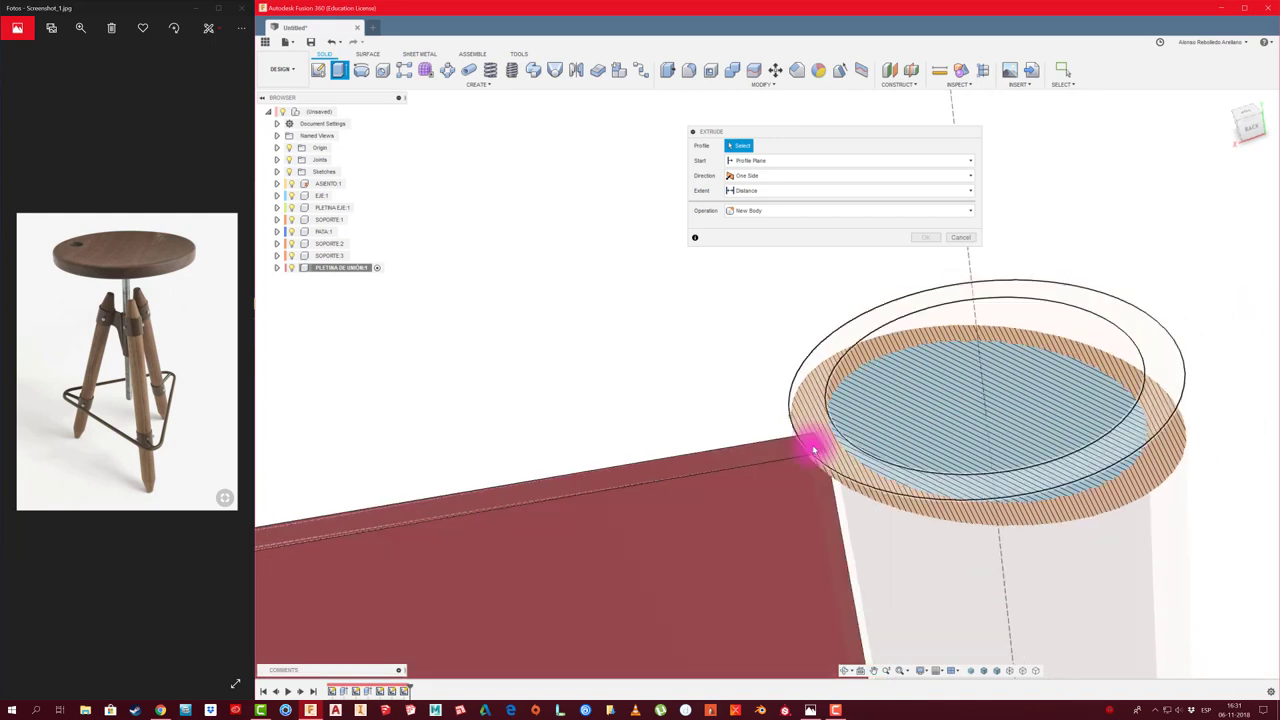
pyautogui.scroll(-1, 806, 455)
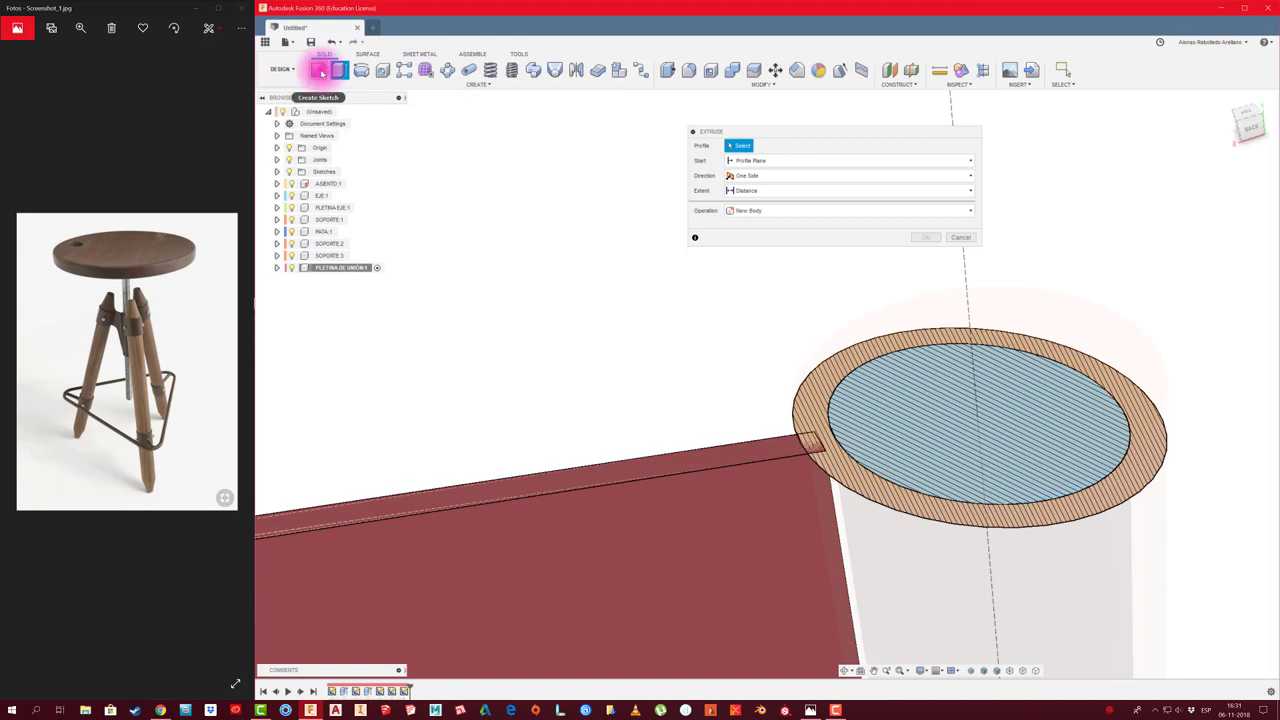
# Cancel the extrusion and project the plate's edge and the cylinder's side face into the sketch
pyautogui.click(971, 246)
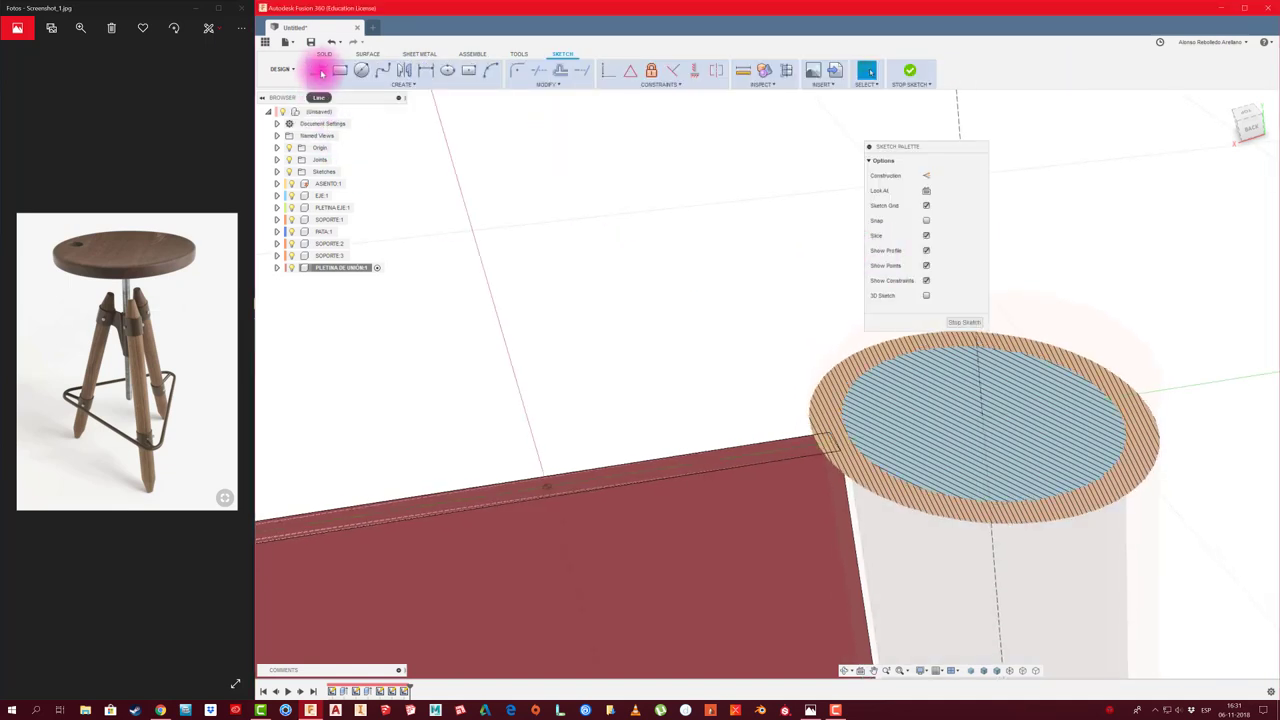
pyautogui.keyDown('shift'); pyautogui.moveTo(840, 440); pyautogui.dragTo(664, 298, button='middle'); pyautogui.keyUp('shift')
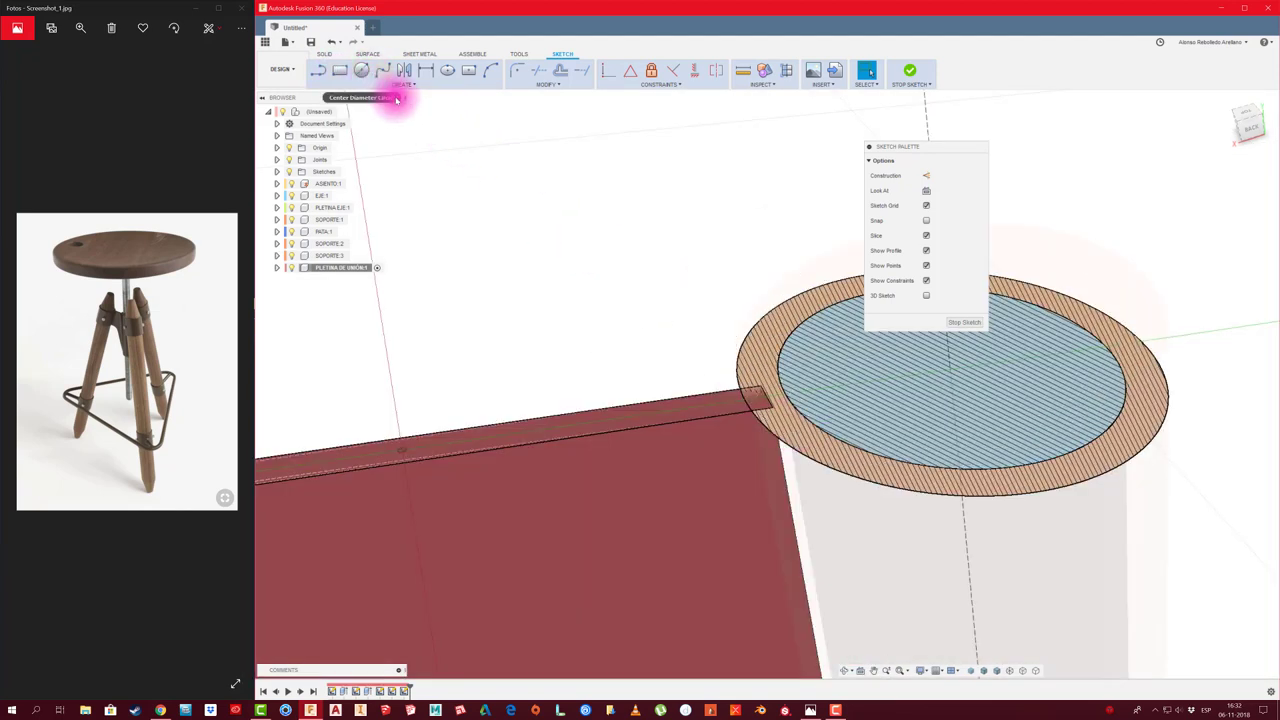
pyautogui.press('p')
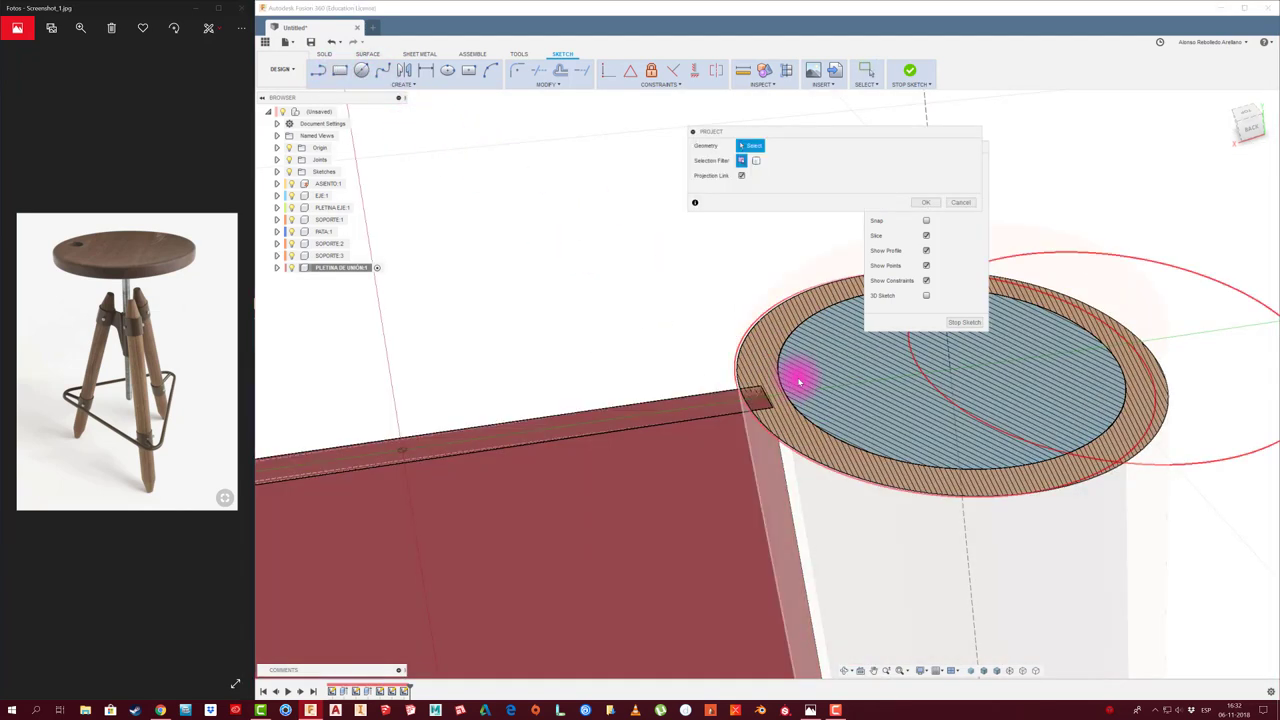
pyautogui.click(763, 410)
pyautogui.scroll(-3, 763, 405)
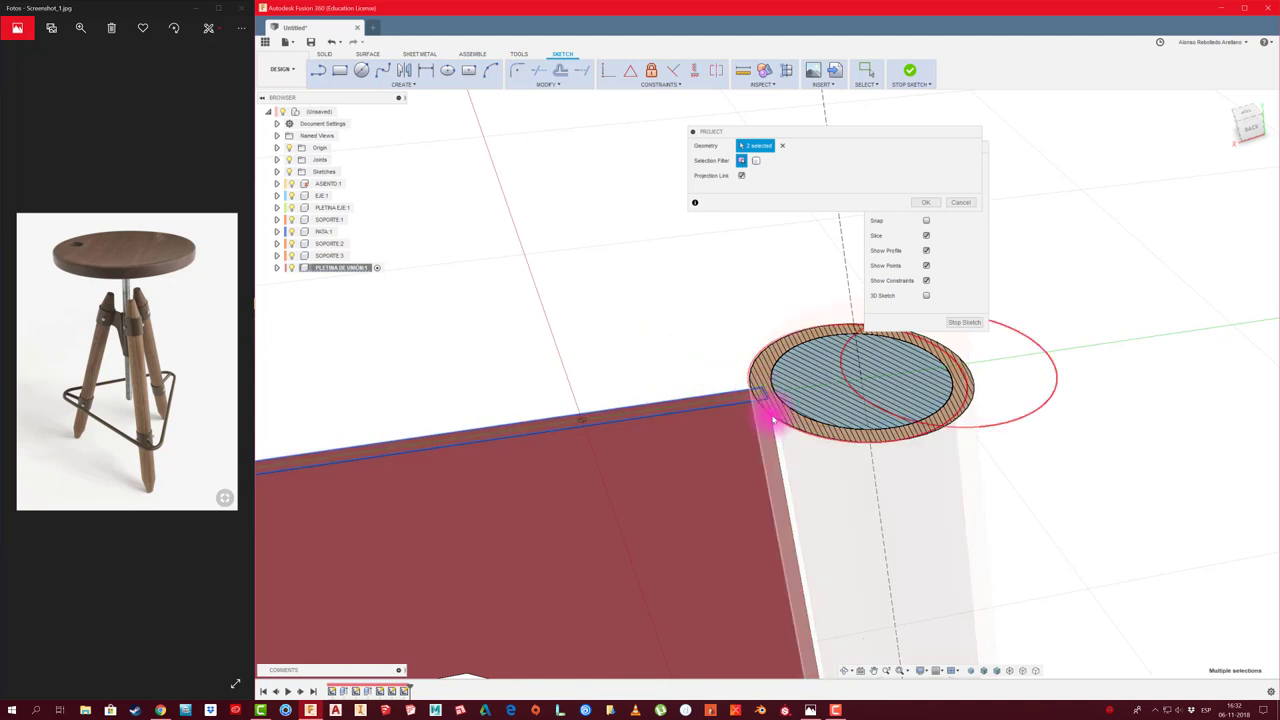
pyautogui.click(760, 407)
pyautogui.scroll(2, 664, 341)
pyautogui.scroll(-1, 664, 341)
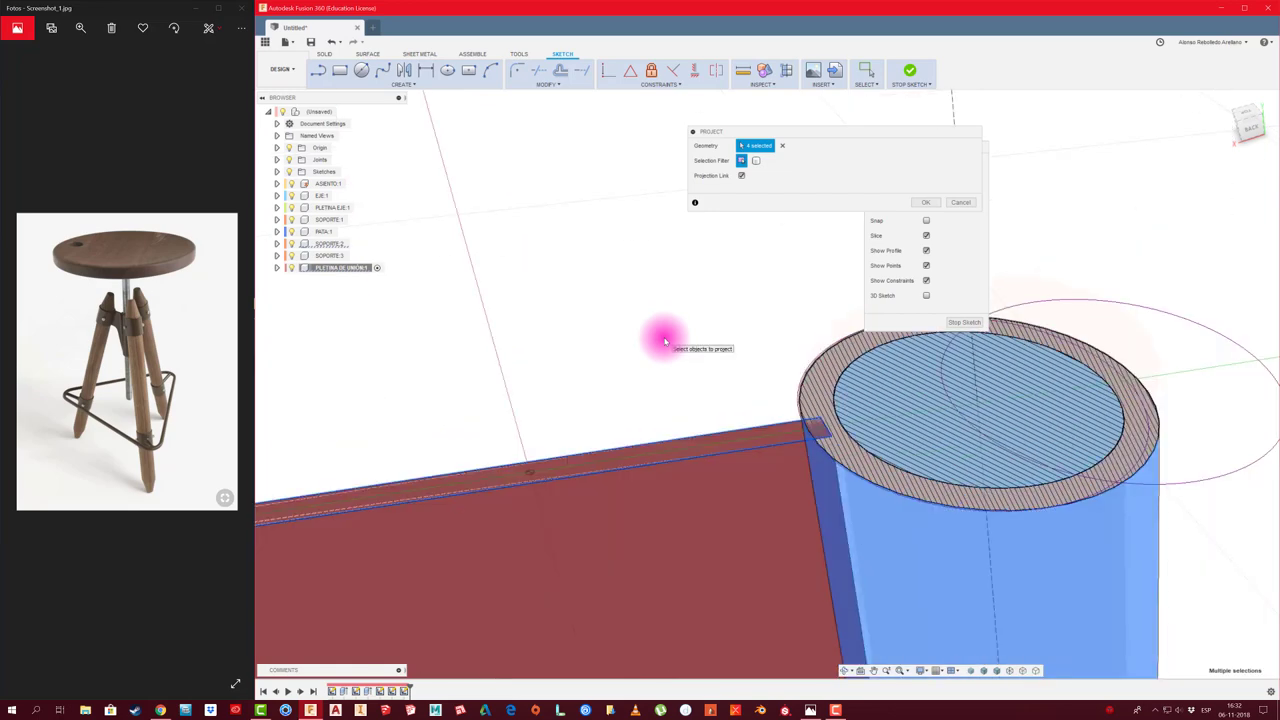
pyautogui.scroll(-1, 664, 341)
# Try another extrusion, cancel it, and turn off slicing in the sketch
pyautogui.press('e')
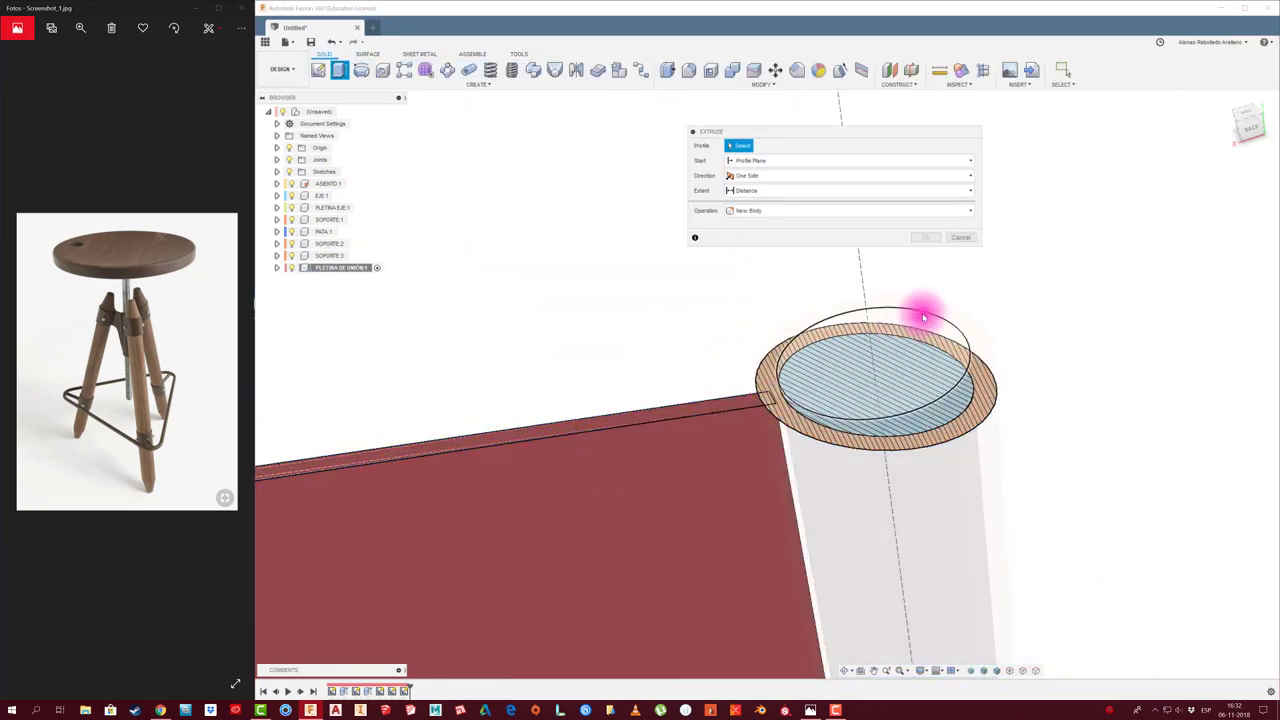
pyautogui.click(966, 241)
pyautogui.scroll(2, 757, 406)
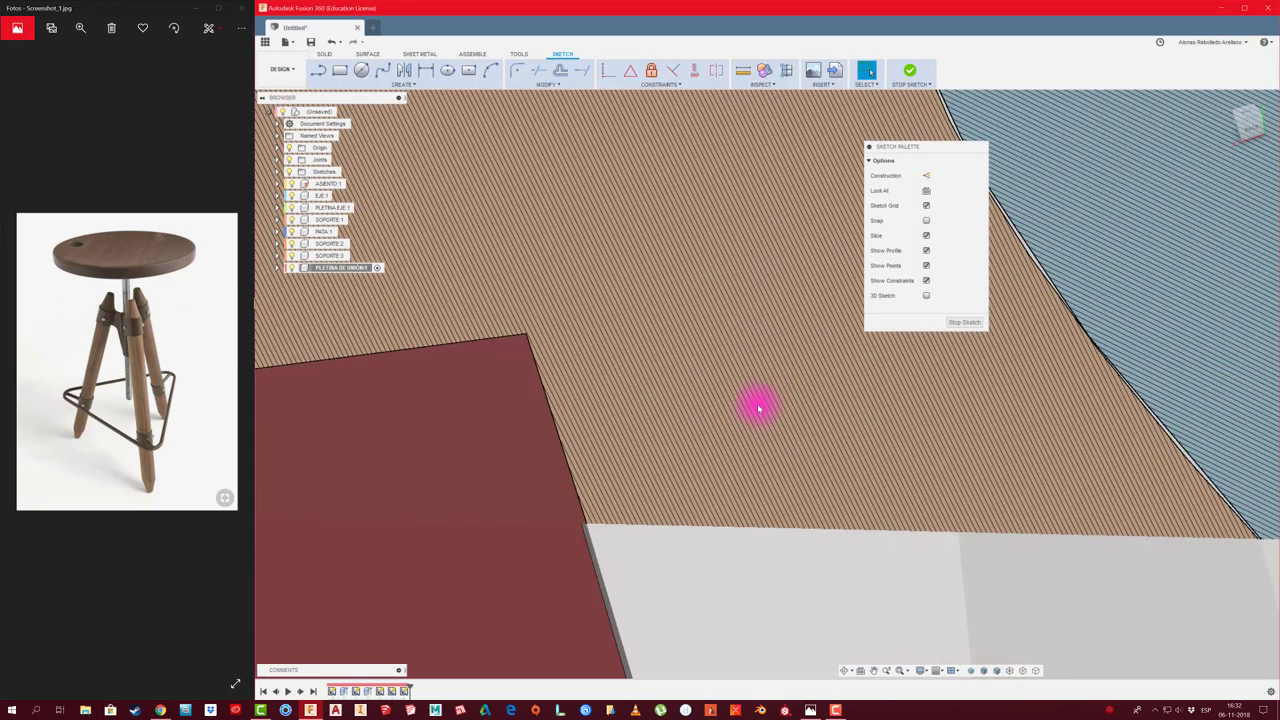
pyautogui.scroll(-1, 757, 406)
pyautogui.click(926, 237)
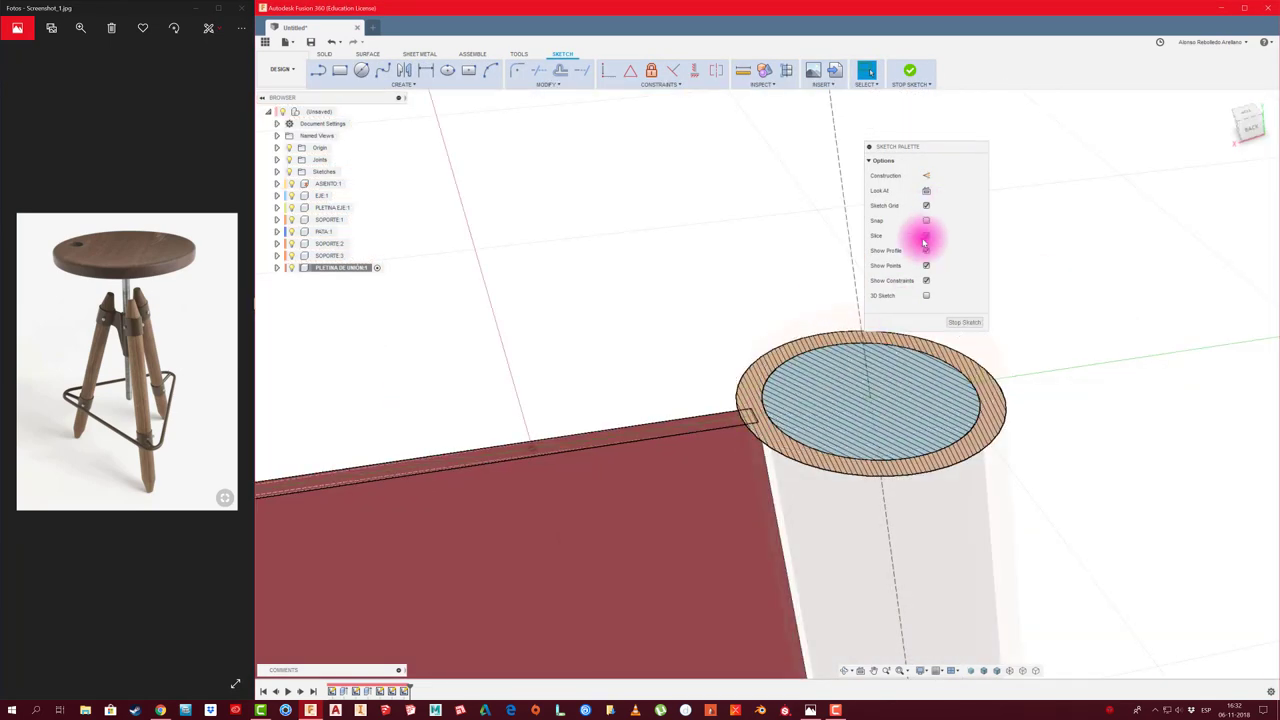
# Test extruding the plate profile, abandon it, and finish the sketch without a new body
pyautogui.press('e')
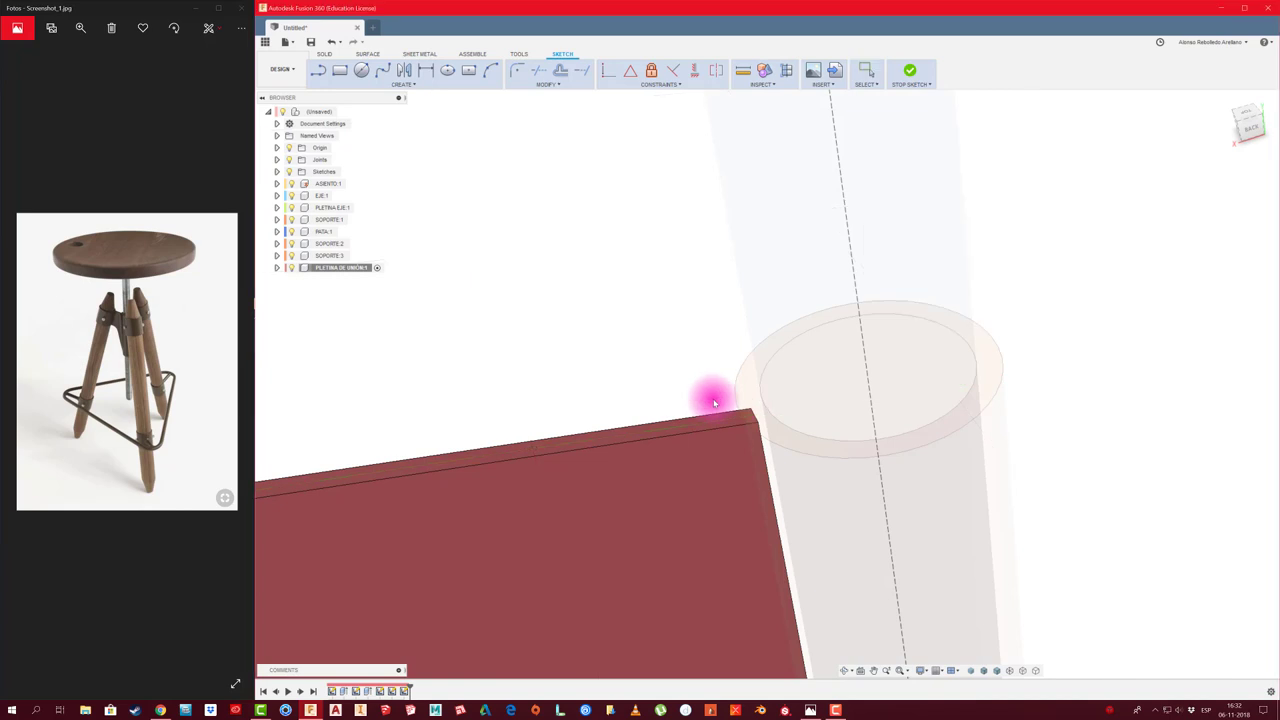
pyautogui.scroll(-2, 757, 425)
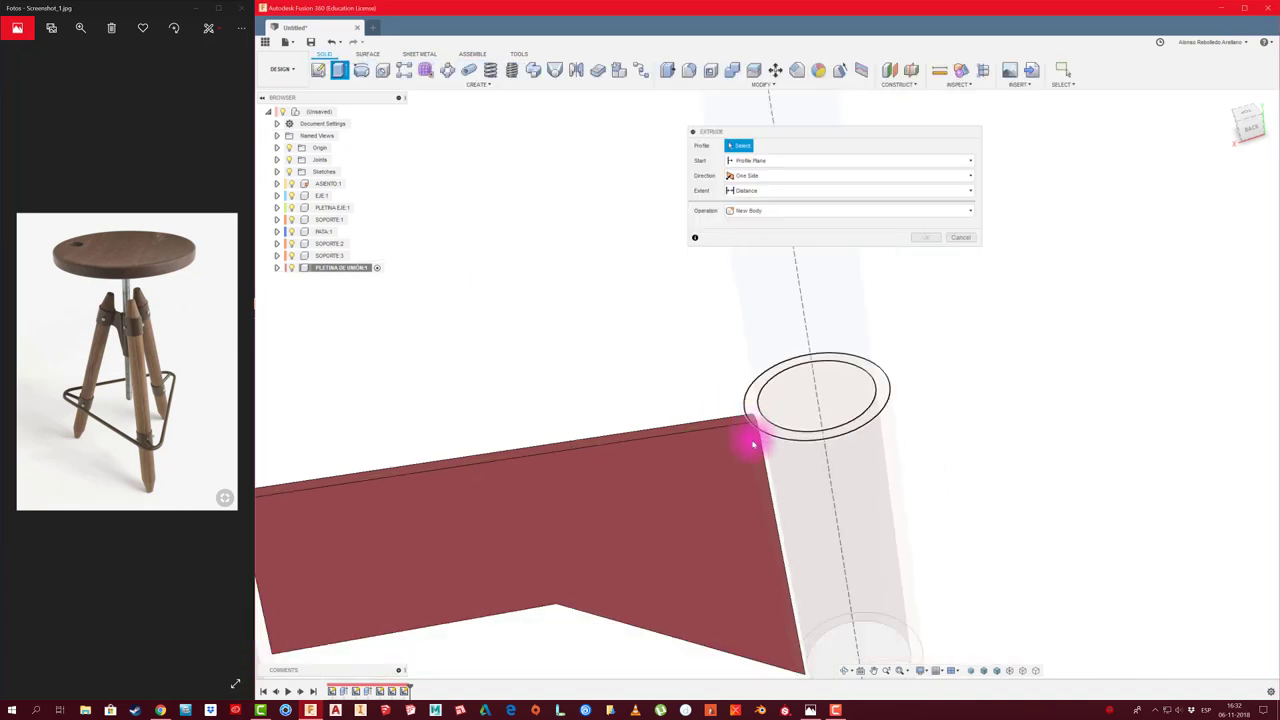
pyautogui.scroll(2, 760, 440)
pyautogui.scroll(2, 766, 437)
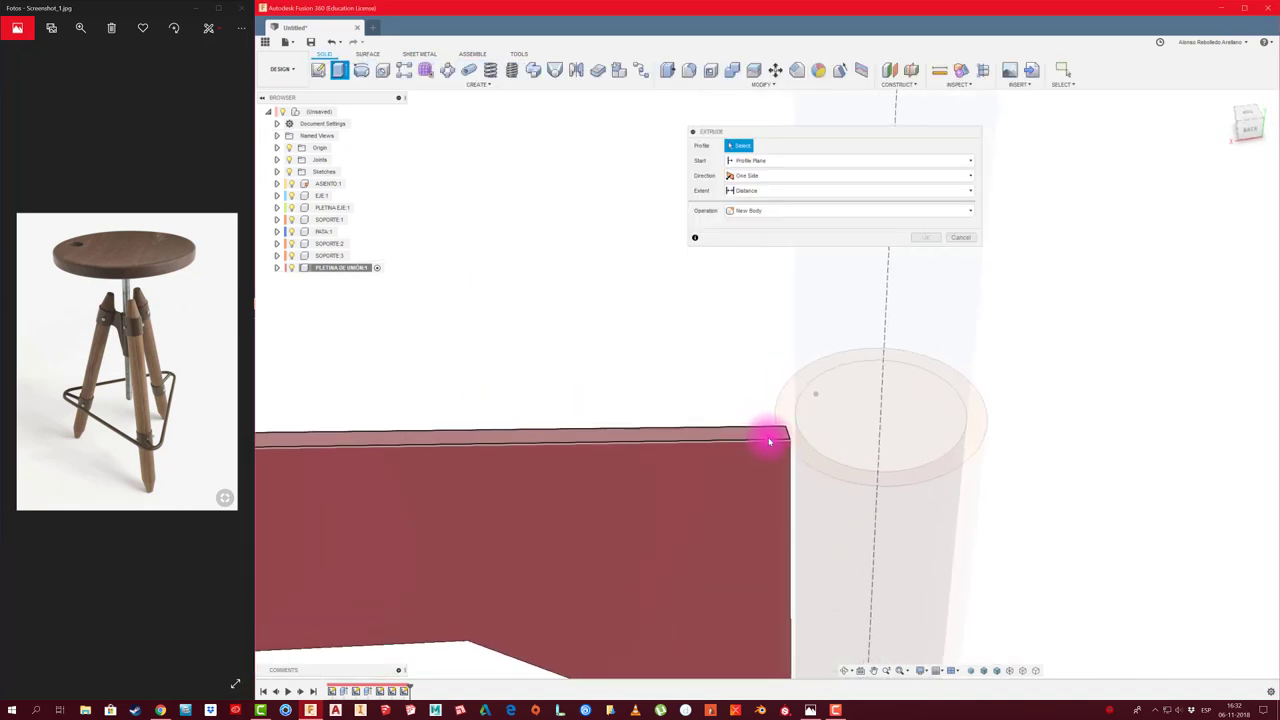
pyautogui.scroll(-1, 780, 435)
pyautogui.scroll(-3, 745, 422)
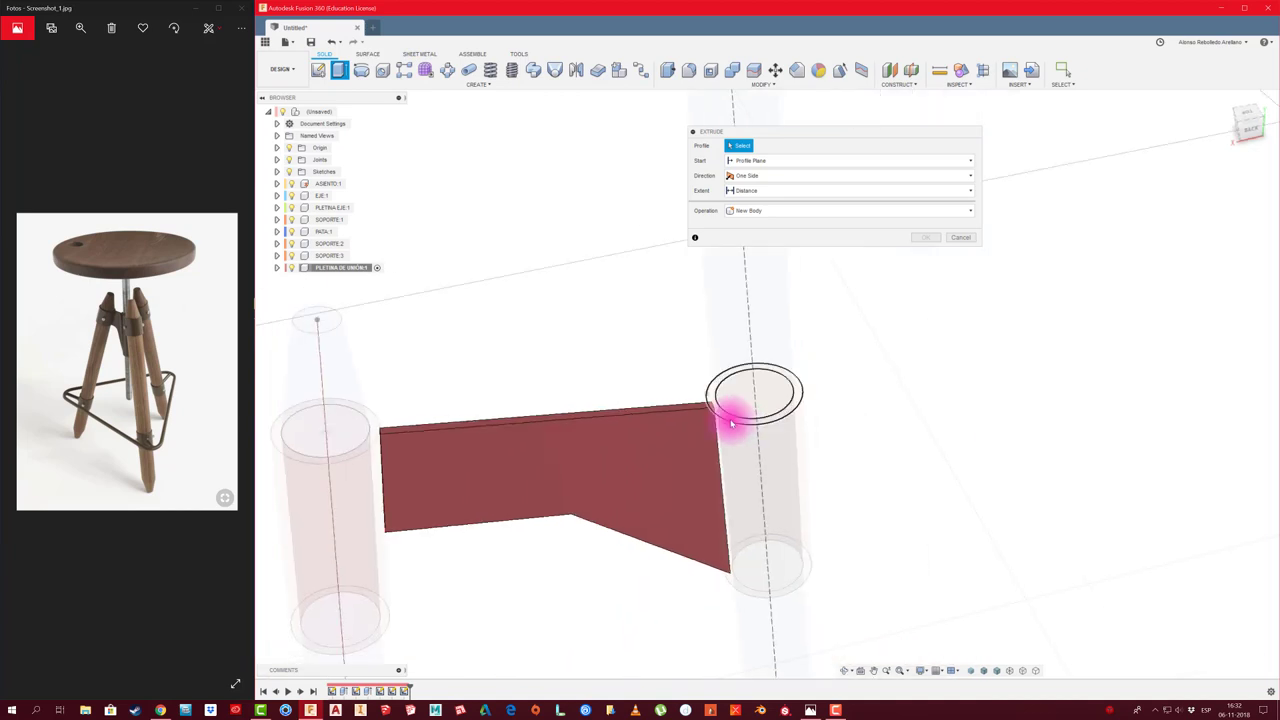
pyautogui.scroll(2, 734, 410)
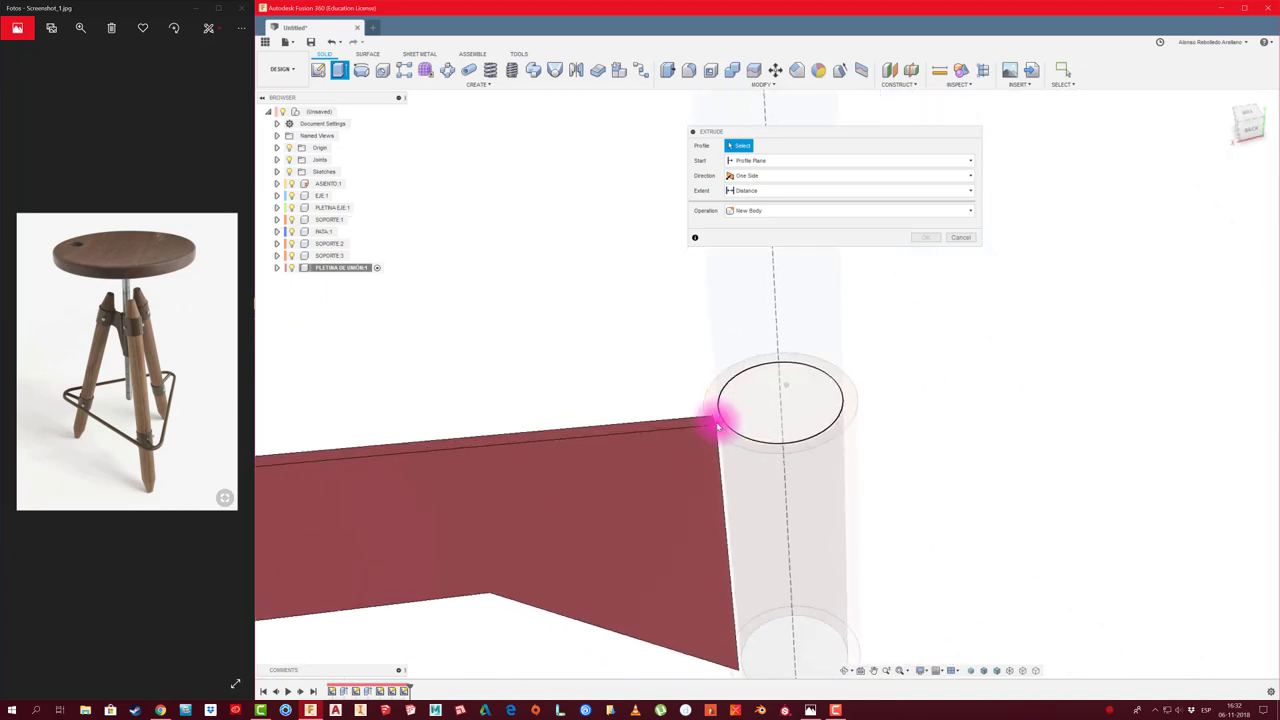
pyautogui.scroll(1, 720, 420)
pyautogui.moveTo(718, 432)
pyautogui.keyDown('shift'); pyautogui.mouseDown(button='middle')
pyautogui.moveTo(716, 472)
pyautogui.moveTo(624, 596)
pyautogui.moveTo(617, 494)
pyautogui.moveTo(654, 480)
pyautogui.moveTo(660, 434)
pyautogui.moveTo(845, 302)
pyautogui.mouseUp(button='middle'); pyautogui.keyUp('shift')
pyautogui.click(622, 597)
pyautogui.click(960, 267)
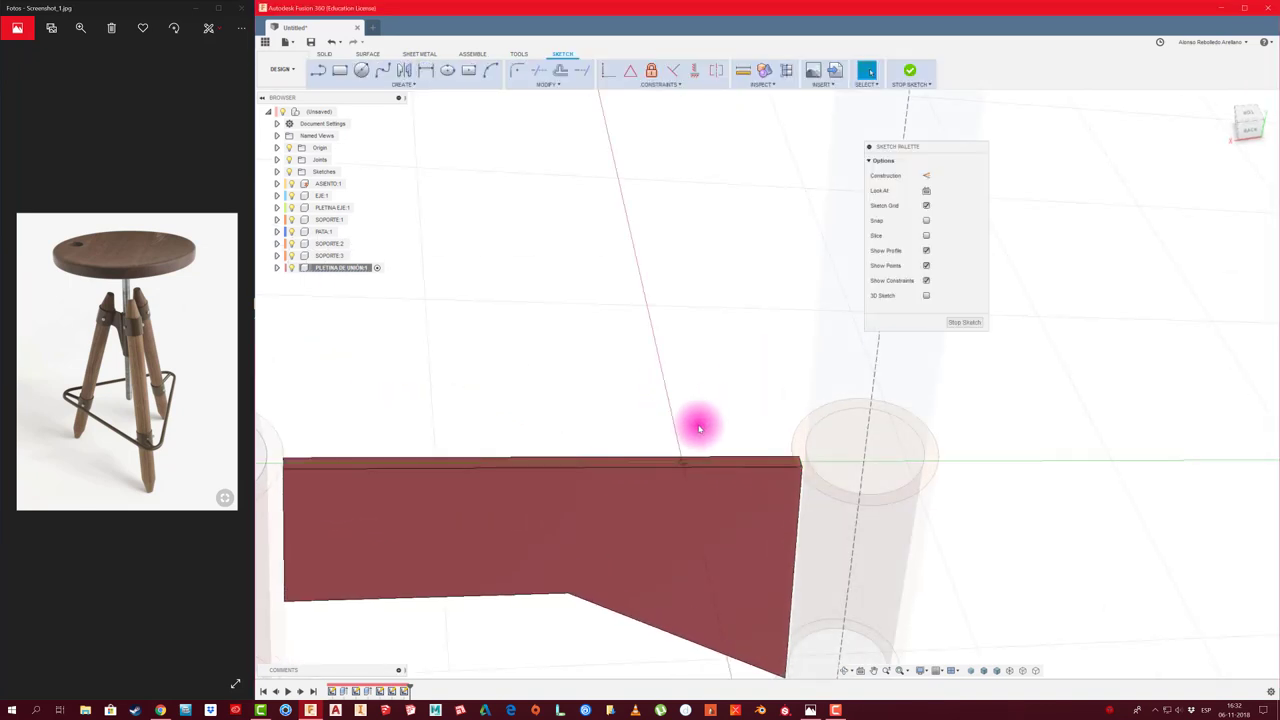
pyautogui.click(963, 323)
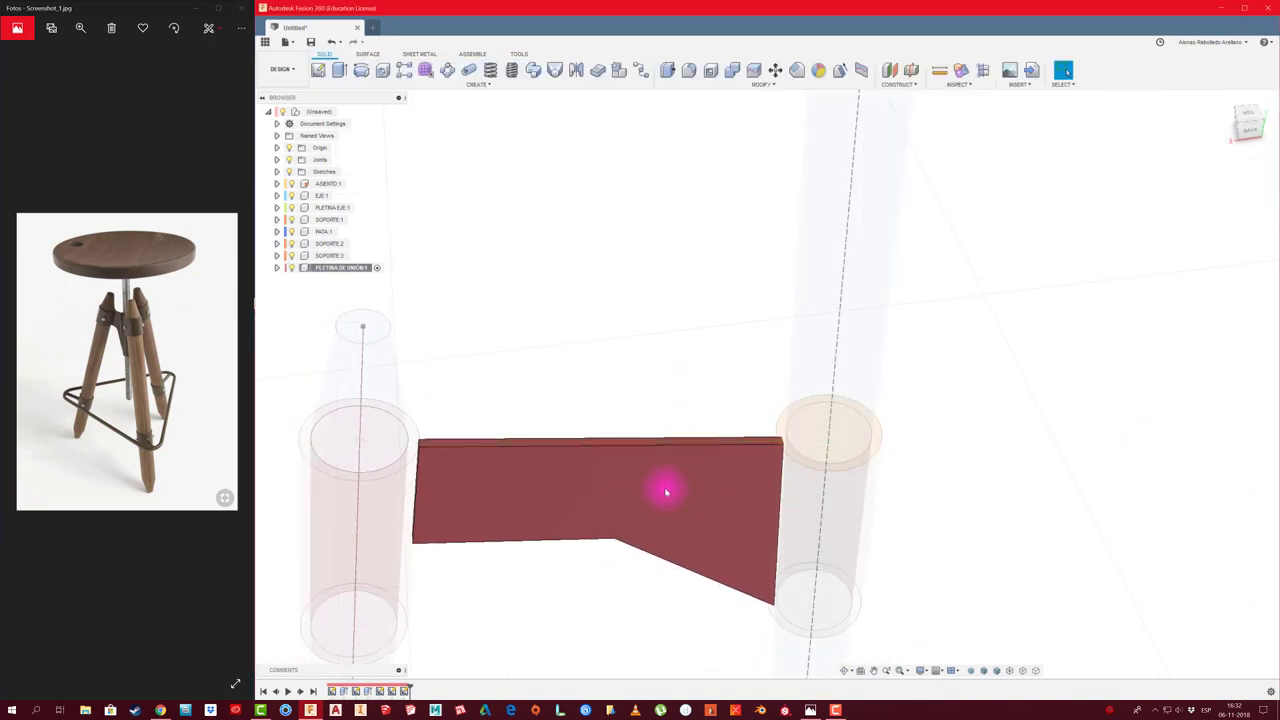
# Create a sketch on the red plate's face and project the adjacent cylinder face into it
pyautogui.moveTo(689, 517)
pyautogui.keyDown('shift'); pyautogui.mouseDown(button='middle')
pyautogui.moveTo(549, 404)
pyautogui.moveTo(394, 95)
pyautogui.mouseUp(button='middle'); pyautogui.keyUp('shift')
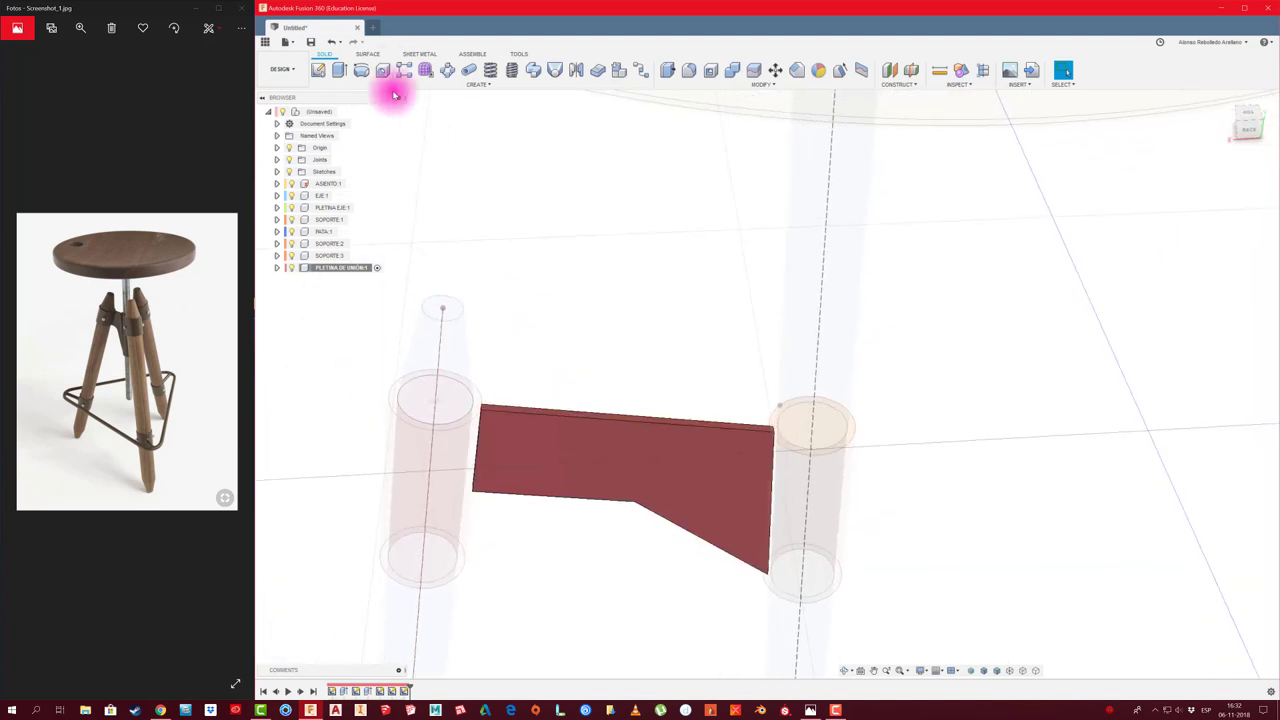
pyautogui.click(325, 72)
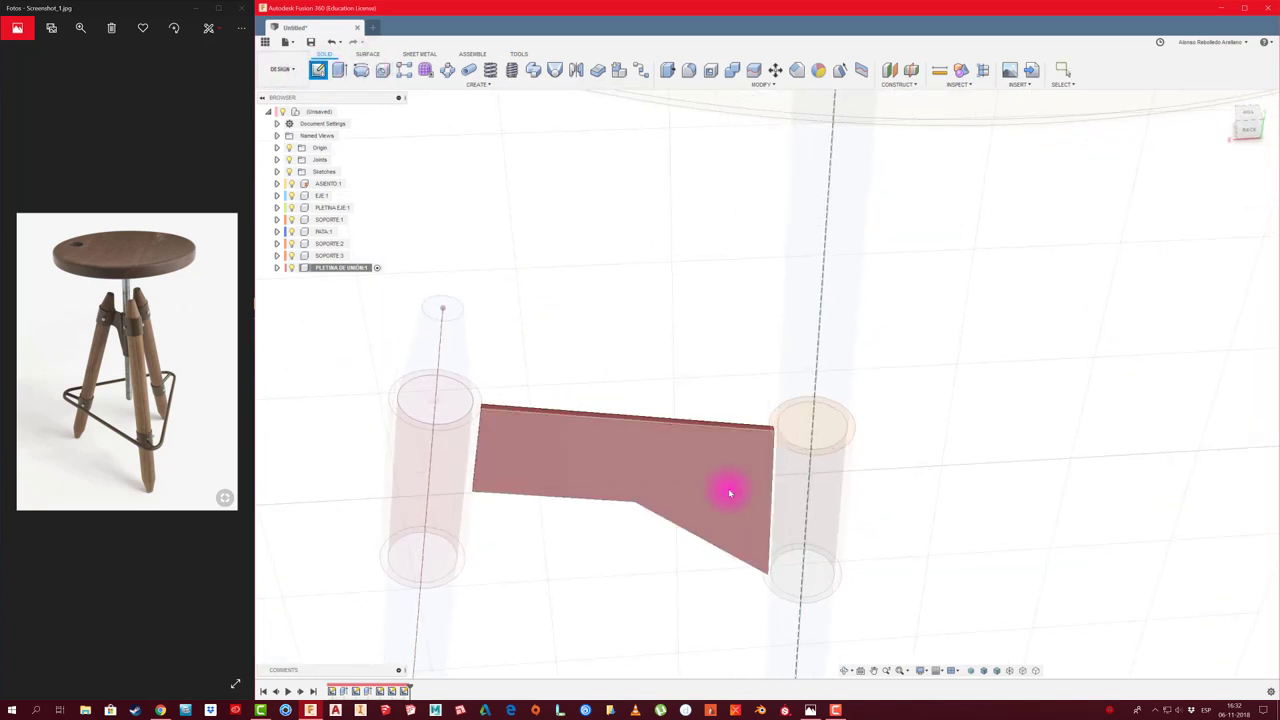
pyautogui.click(733, 490)
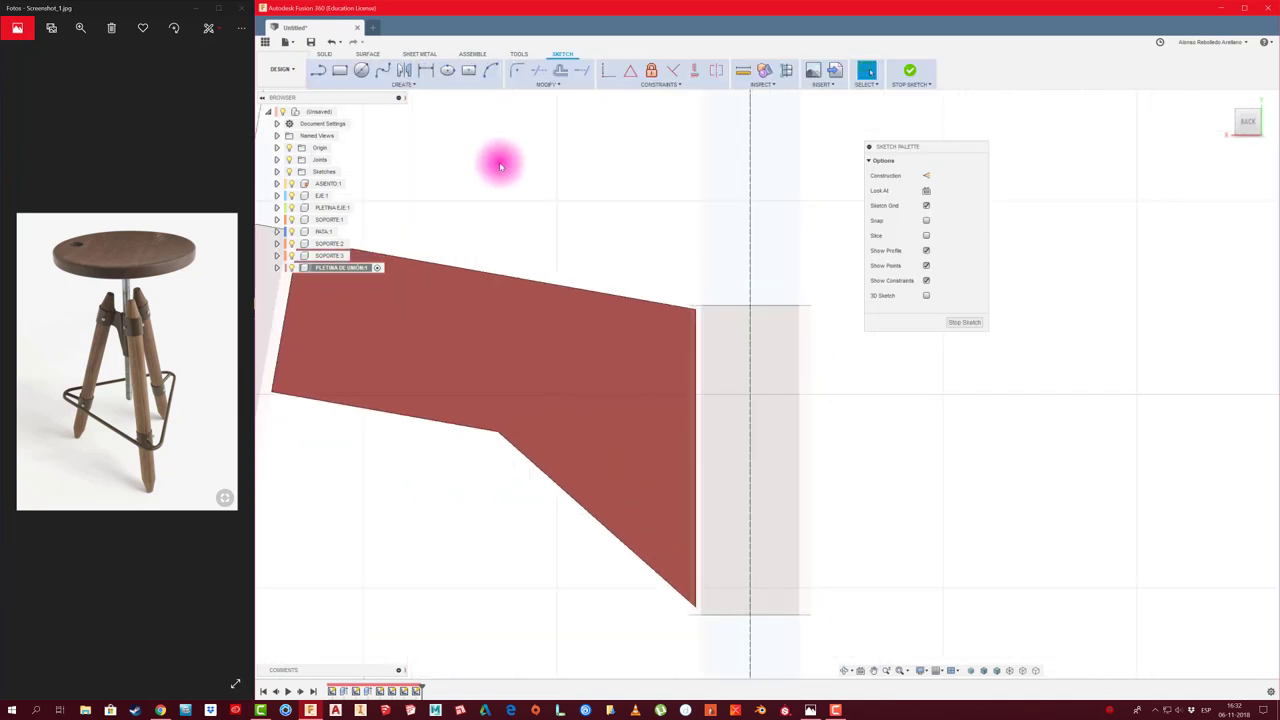
pyautogui.press('p')
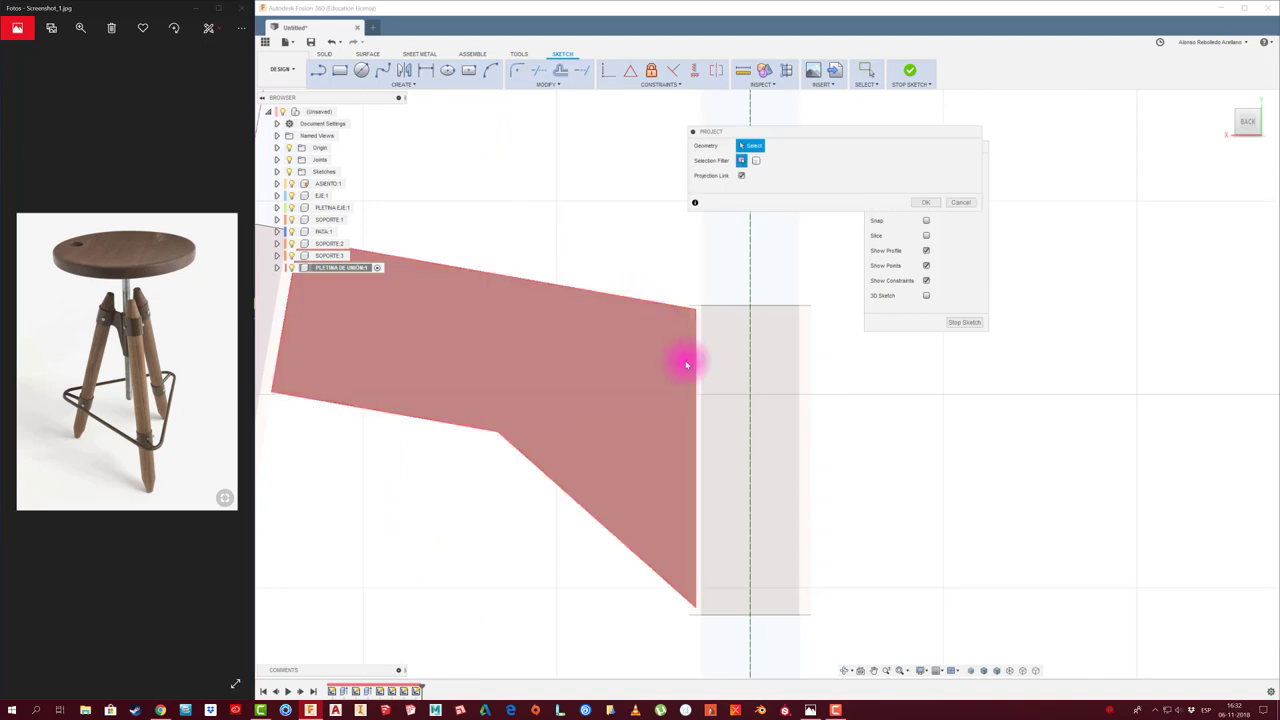
pyautogui.click(690, 349)
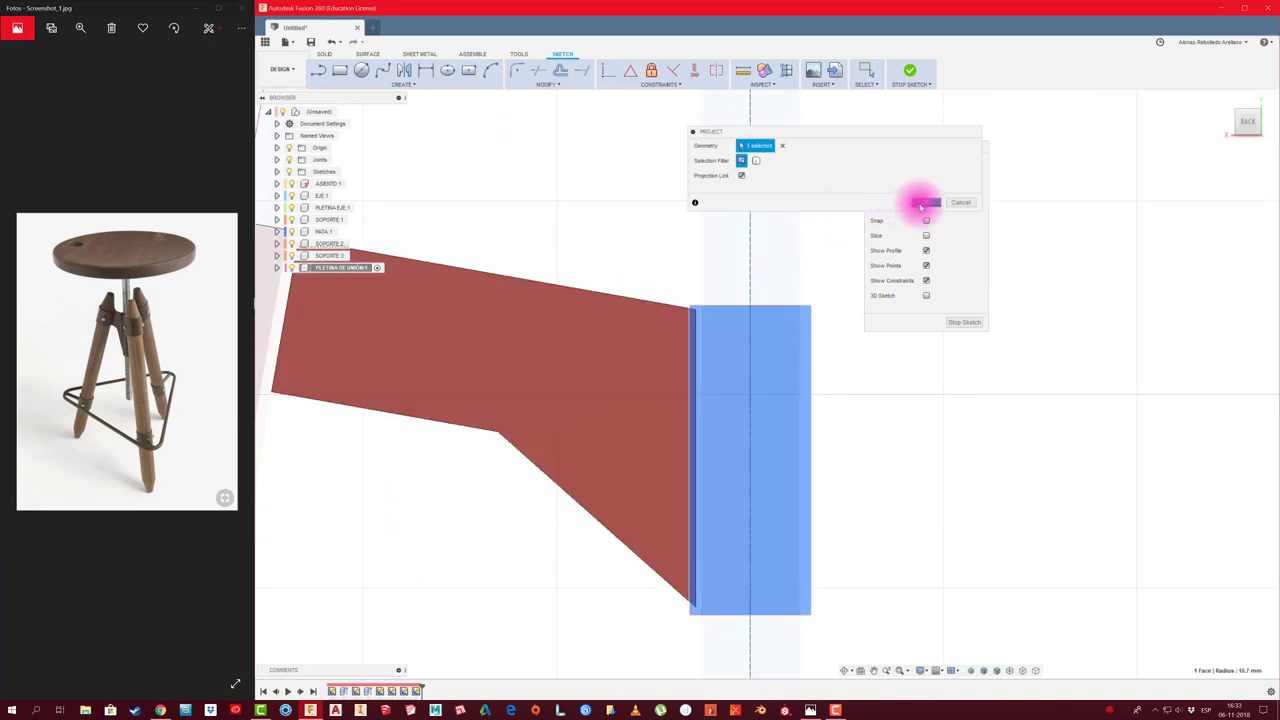
pyautogui.click(921, 206)
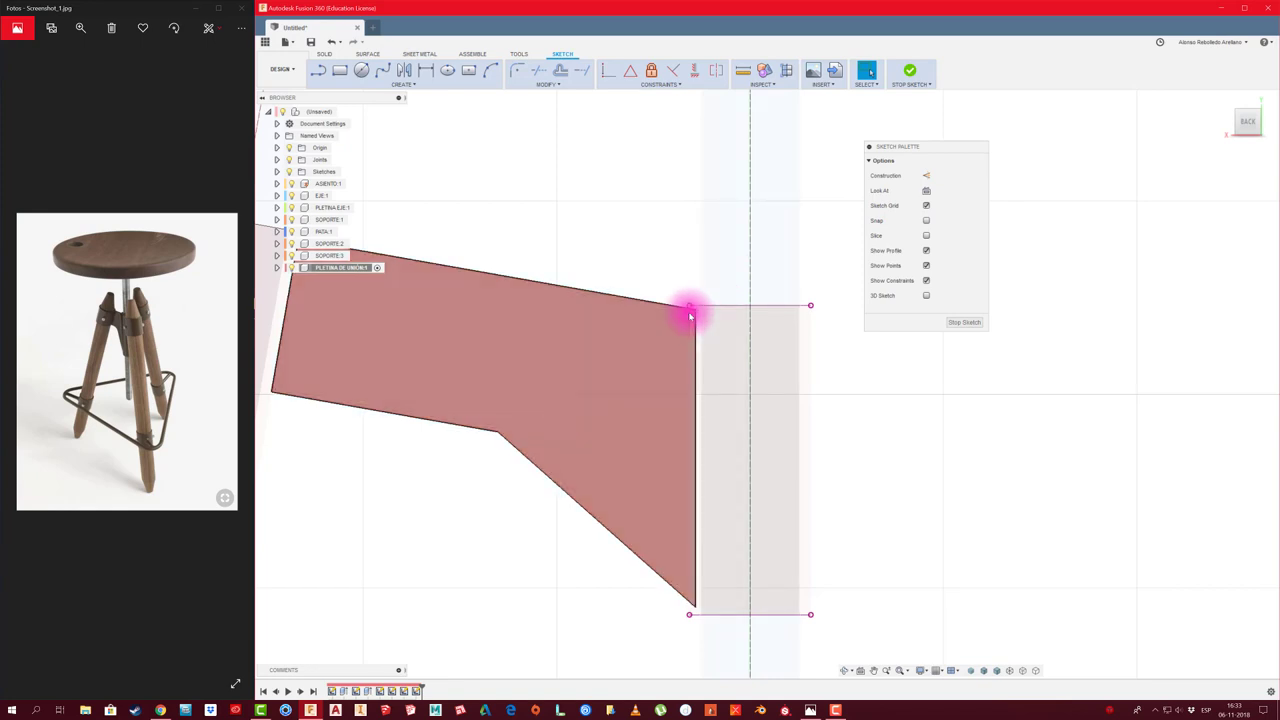
# Draw two vertical lines and a slanted line forming a small triangle at the plate's end
pyautogui.press('l')
pyautogui.click(689, 307)
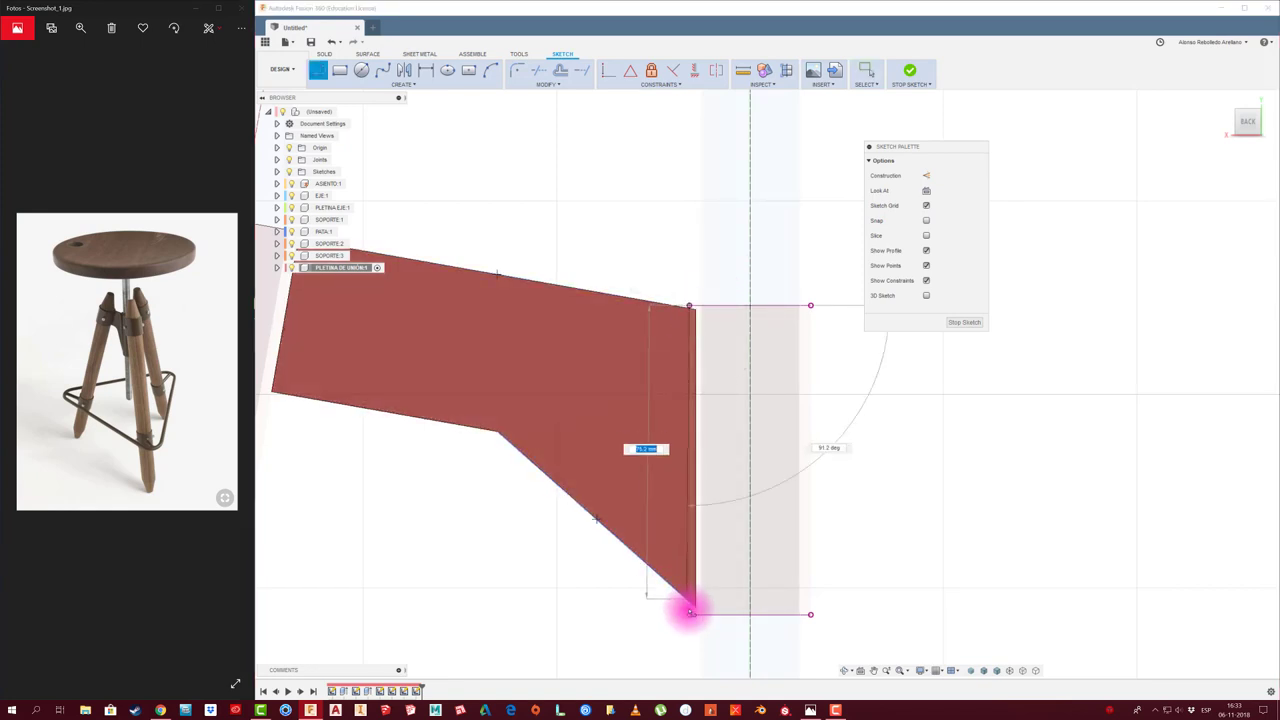
pyautogui.click(690, 614)
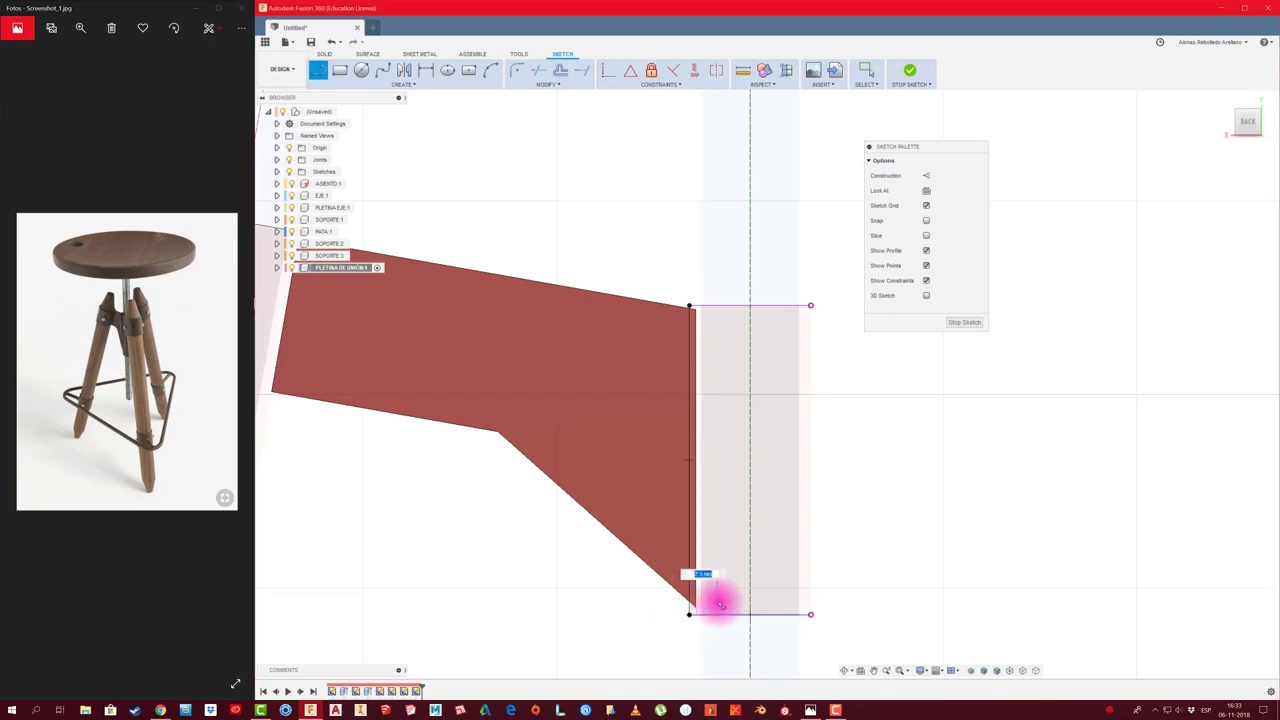
pyautogui.click(717, 256)
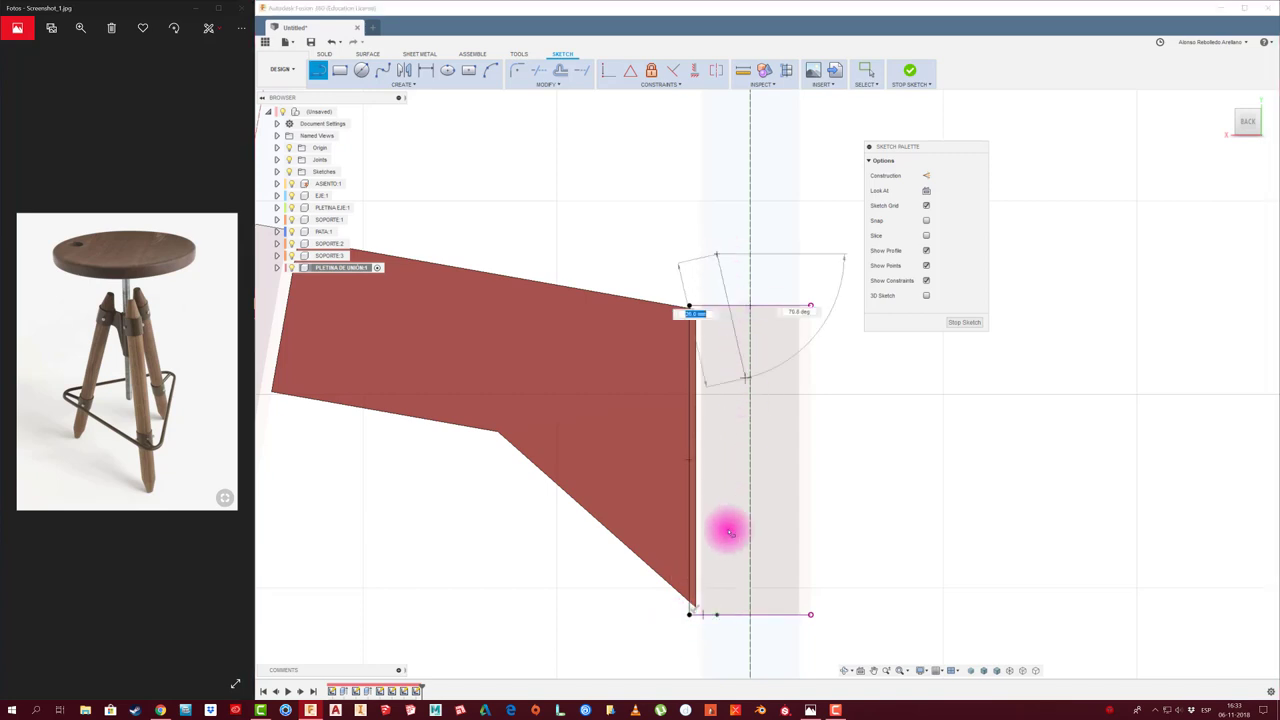
pyautogui.click(717, 614)
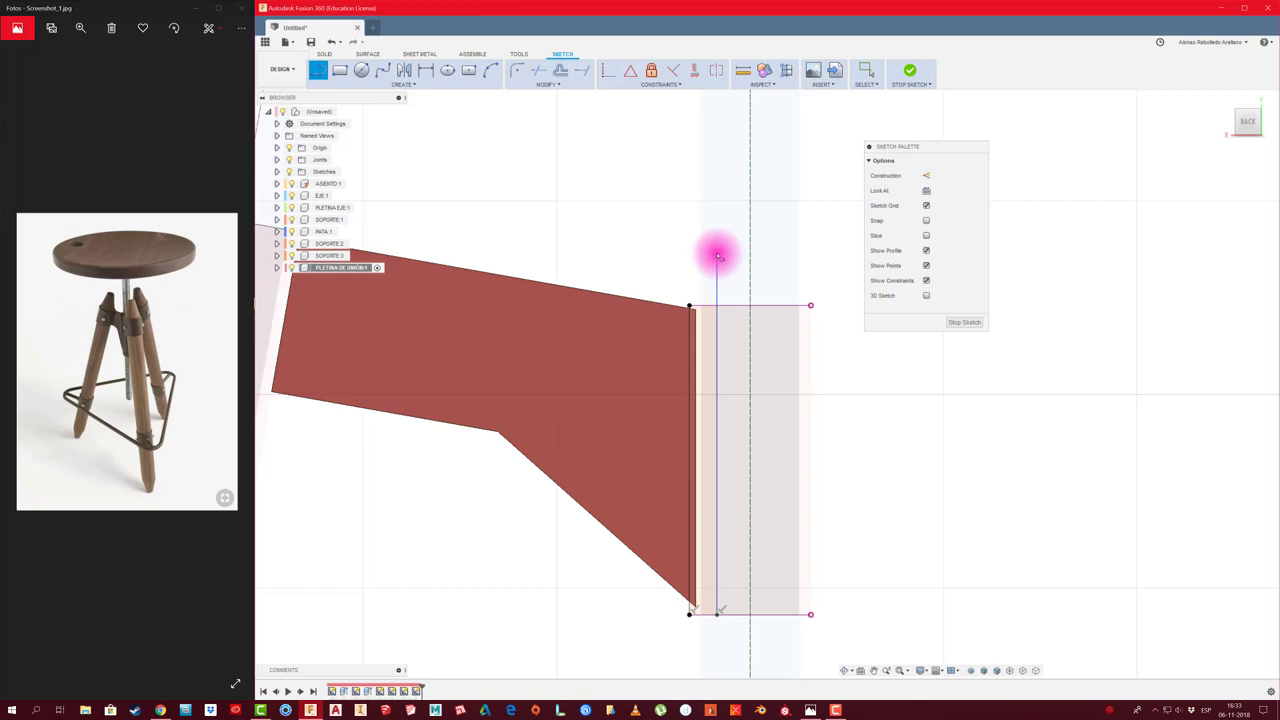
pyautogui.click(703, 302)
pyautogui.click(918, 320)
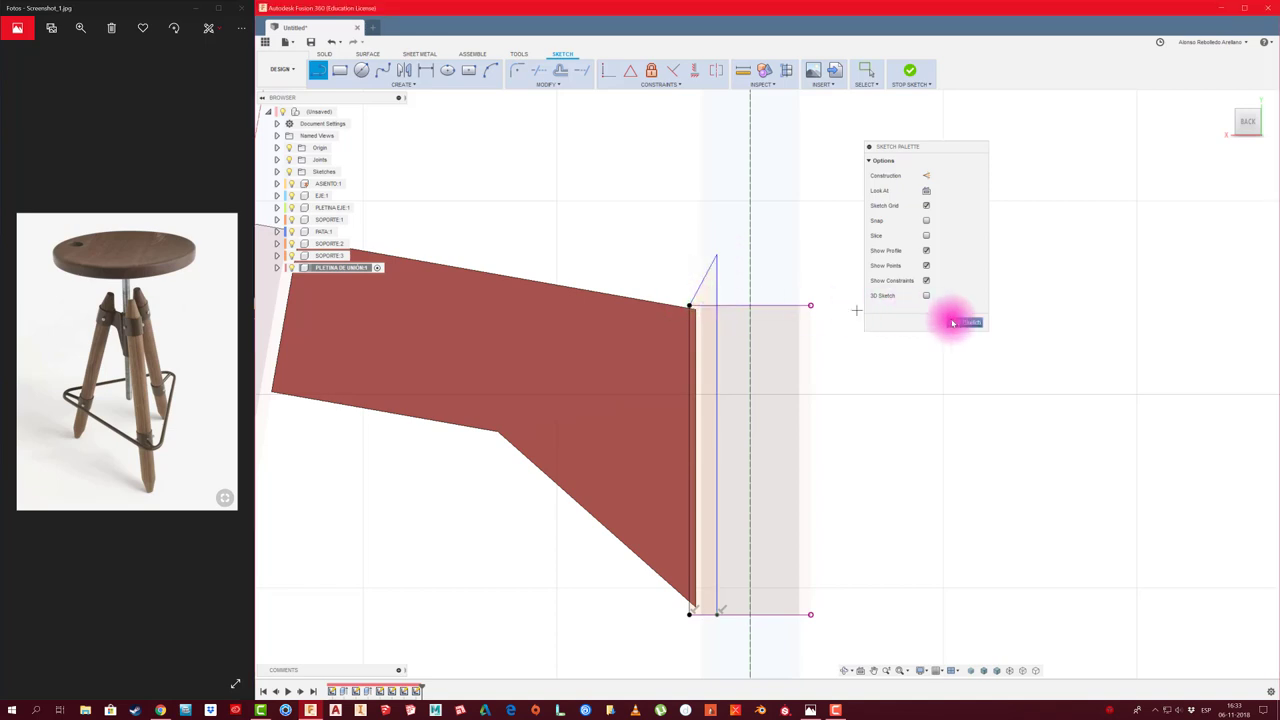
# Extrude the small triangle and a second profile as a 35 mm deep cut
pyautogui.scroll(5, 907, 345)
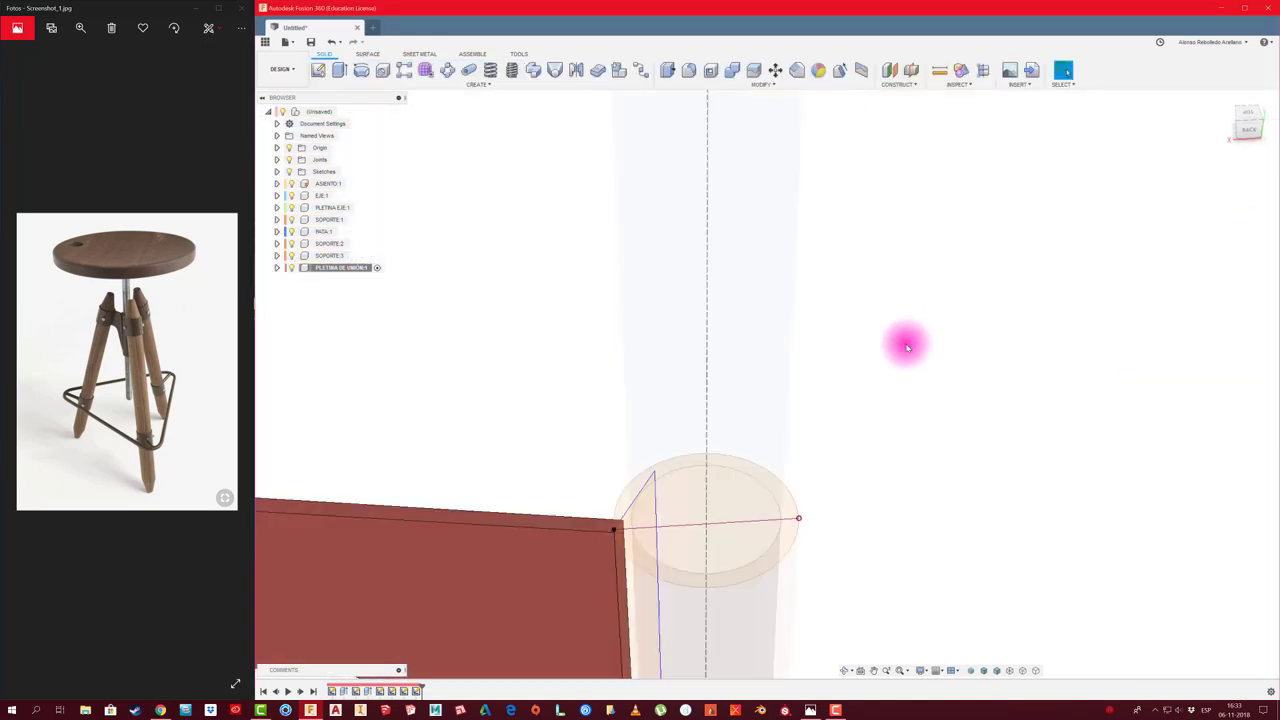
pyautogui.scroll(-1, 907, 345)
pyautogui.press('e')
pyautogui.click(697, 478)
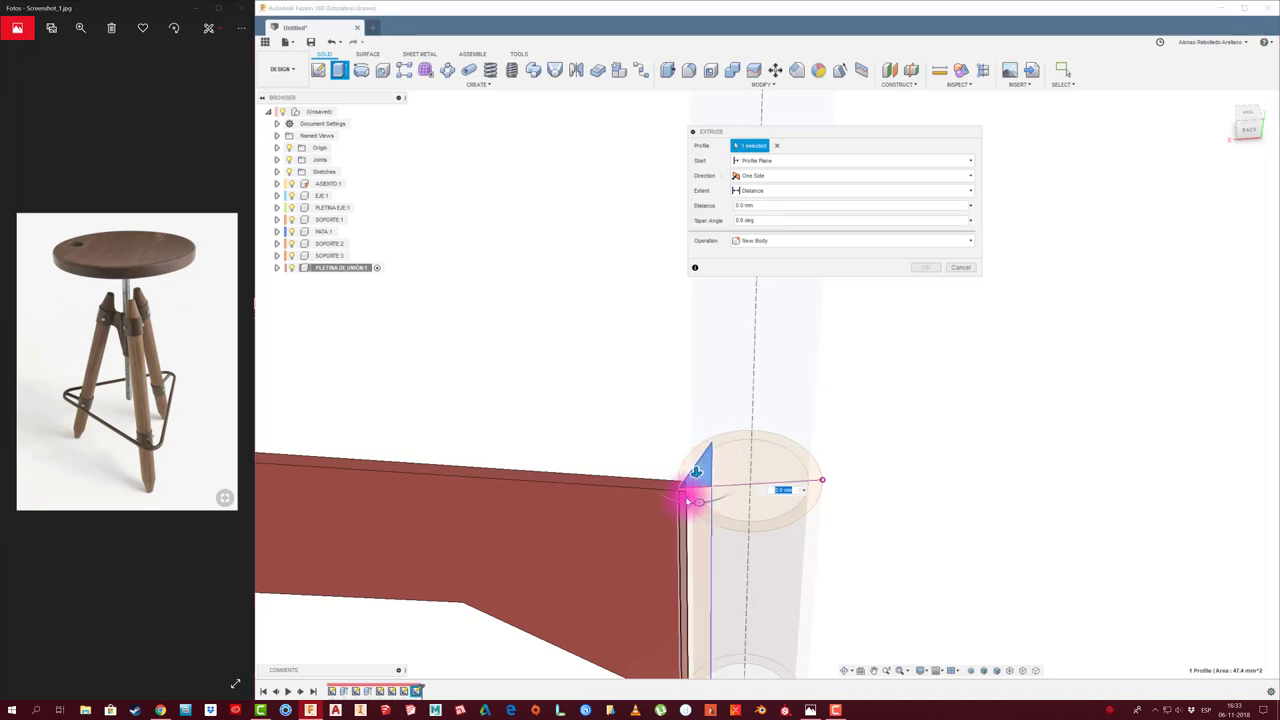
pyautogui.scroll(2, 681, 407)
pyautogui.scroll(5, 669, 397)
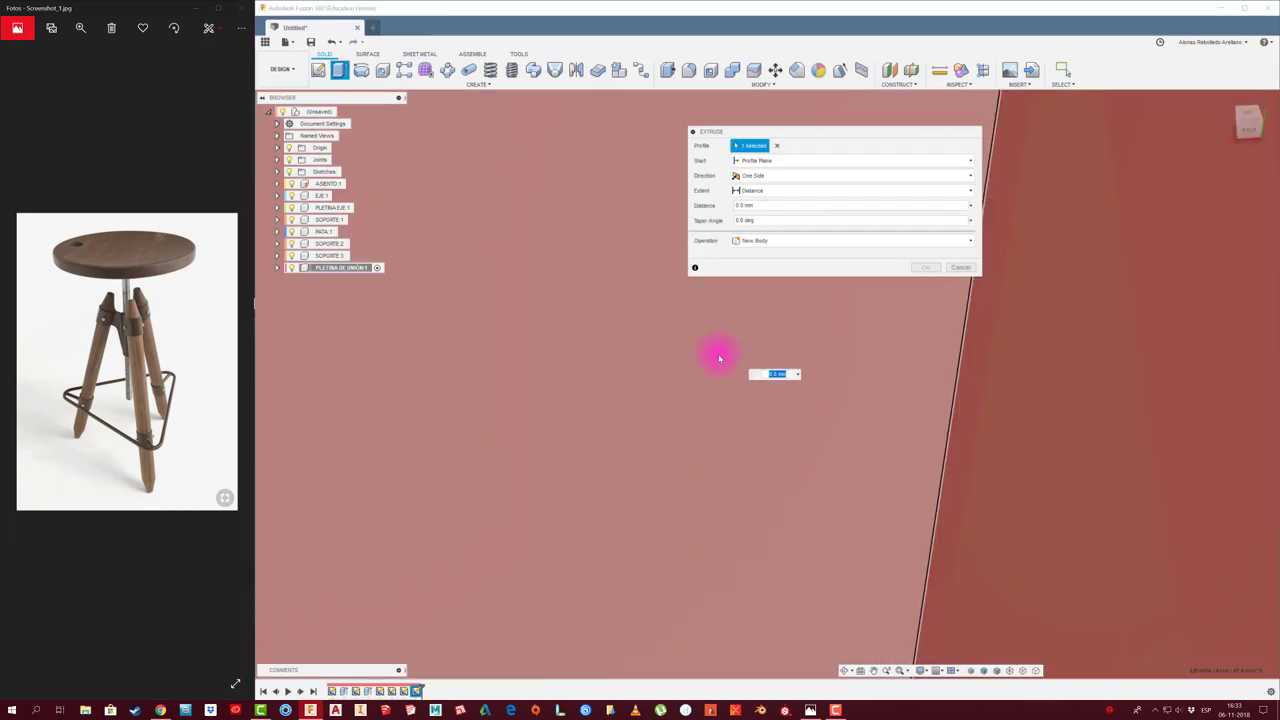
pyautogui.scroll(-4, 714, 354)
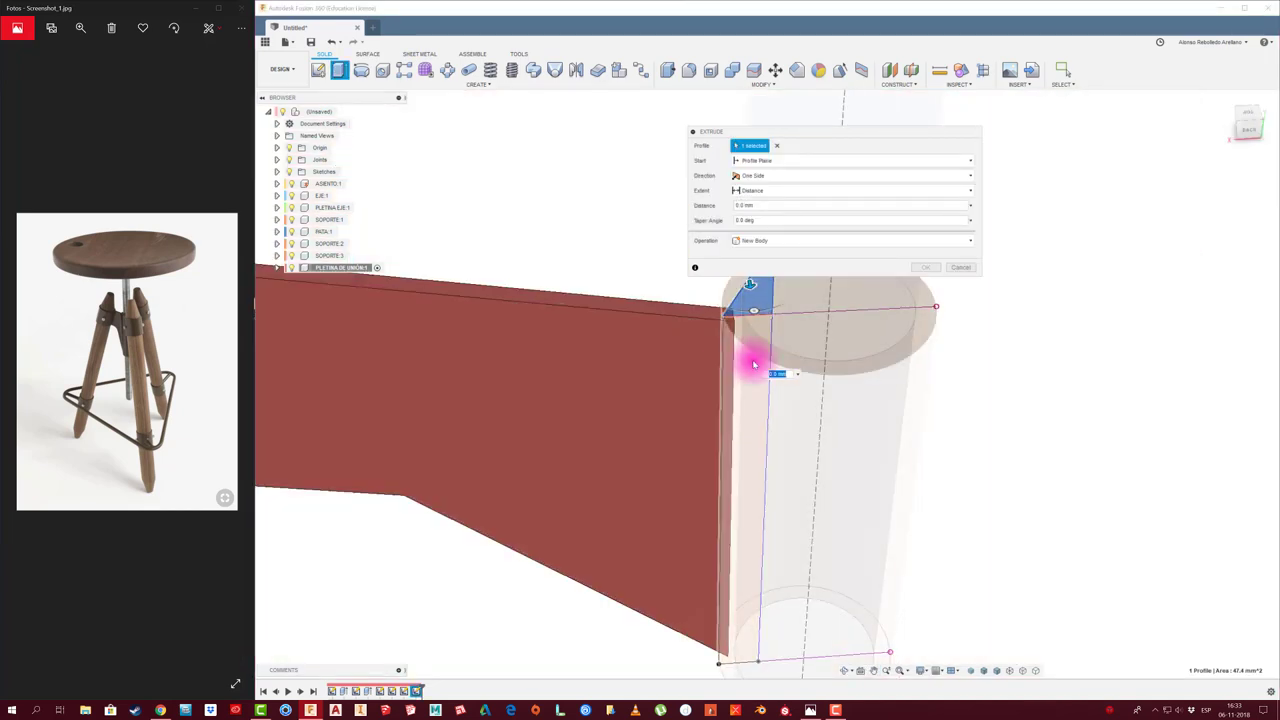
pyautogui.scroll(-3, 745, 385)
pyautogui.moveTo(734, 528)
pyautogui.keyDown('shift'); pyautogui.mouseDown(button='middle')
pyautogui.moveTo(678, 520)
pyautogui.moveTo(733, 505)
pyautogui.mouseUp(button='middle'); pyautogui.keyUp('shift')
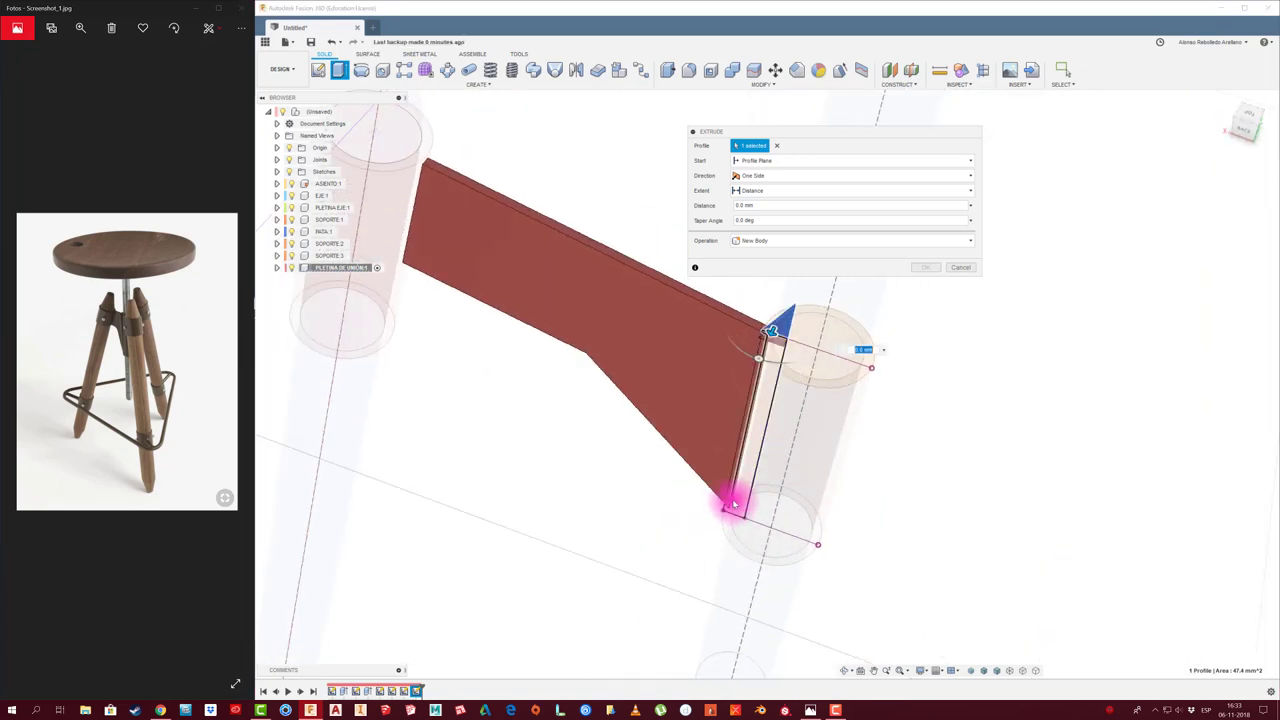
pyautogui.moveTo(759, 414)
pyautogui.keyDown('shift'); pyautogui.mouseDown(button='middle')
pyautogui.moveTo(759, 372)
pyautogui.moveTo(745, 452)
pyautogui.mouseUp(button='middle'); pyautogui.keyUp('shift')
pyautogui.click(770, 379)
pyautogui.write('30')
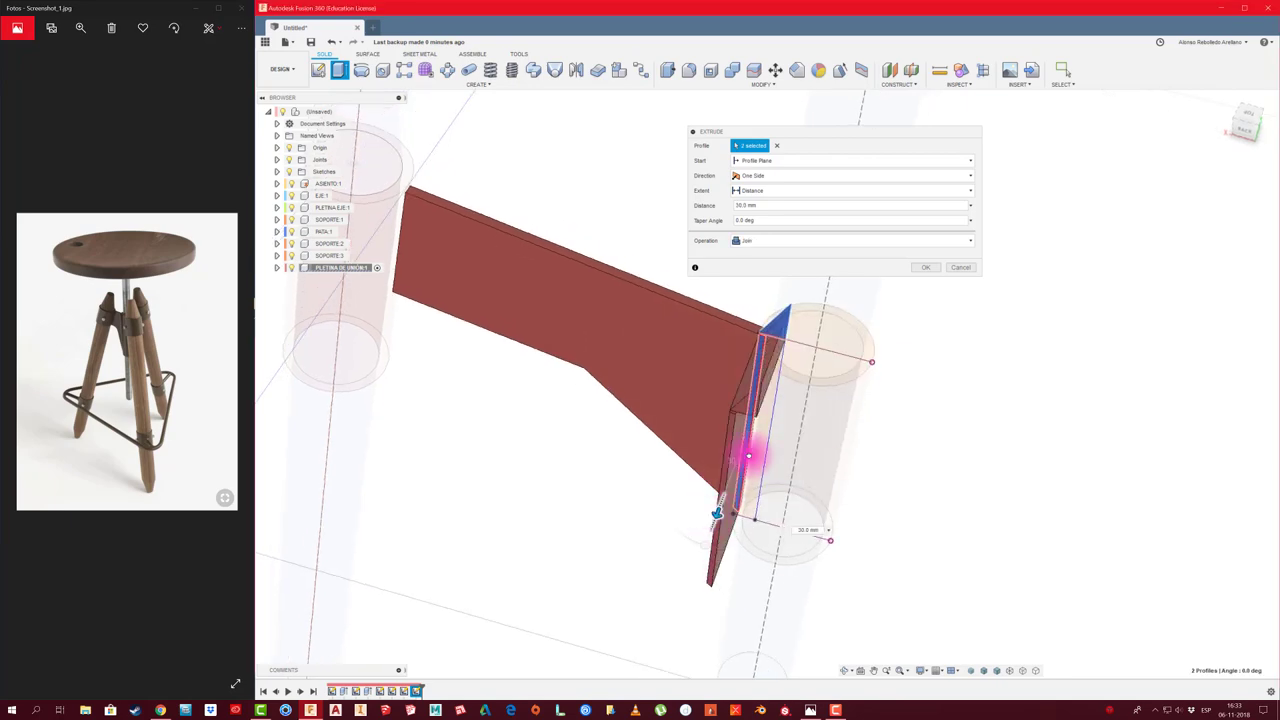
pyautogui.moveTo(732, 469); pyautogui.dragTo(788, 360)
pyautogui.moveTo(774, 406)
pyautogui.keyDown('shift'); pyautogui.mouseDown(button='middle')
pyautogui.moveTo(891, 257)
pyautogui.moveTo(833, 183)
pyautogui.mouseUp(button='middle'); pyautogui.keyUp('shift')
pyautogui.scroll(2, 774, 416)
pyautogui.scroll(3, 774, 416)
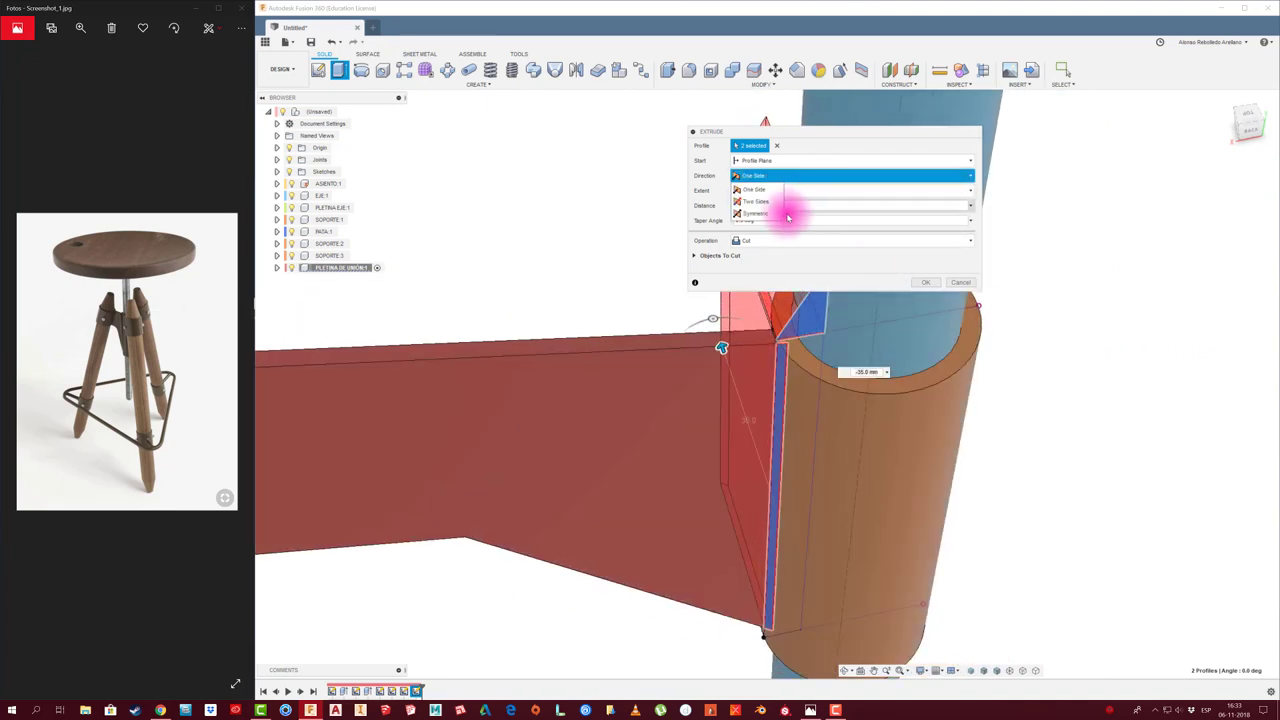
# Make the cut symmetric at 50 mm, add a third profile, exclude one body, and commit
pyautogui.click(771, 216)
pyautogui.keyDown('shift'); pyautogui.moveTo(754, 371); pyautogui.dragTo(733, 404, button='middle'); pyautogui.keyUp('shift')
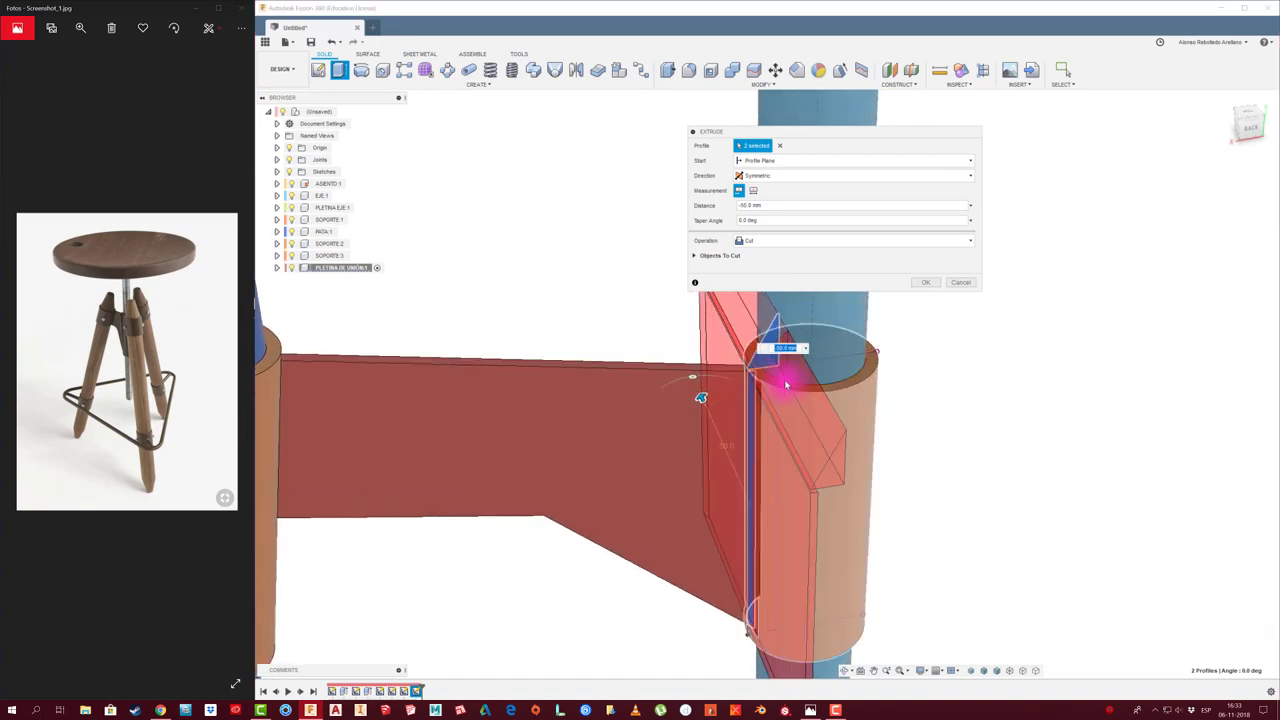
pyautogui.moveTo(733, 404); pyautogui.dragTo(774, 370)
pyautogui.moveTo(771, 366)
pyautogui.keyDown('shift'); pyautogui.mouseDown(button='middle')
pyautogui.moveTo(766, 326)
pyautogui.moveTo(748, 360)
pyautogui.moveTo(709, 349)
pyautogui.moveTo(786, 283)
pyautogui.moveTo(737, 251)
pyautogui.moveTo(700, 254)
pyautogui.mouseUp(button='middle'); pyautogui.keyUp('shift')
pyautogui.click(766, 330)
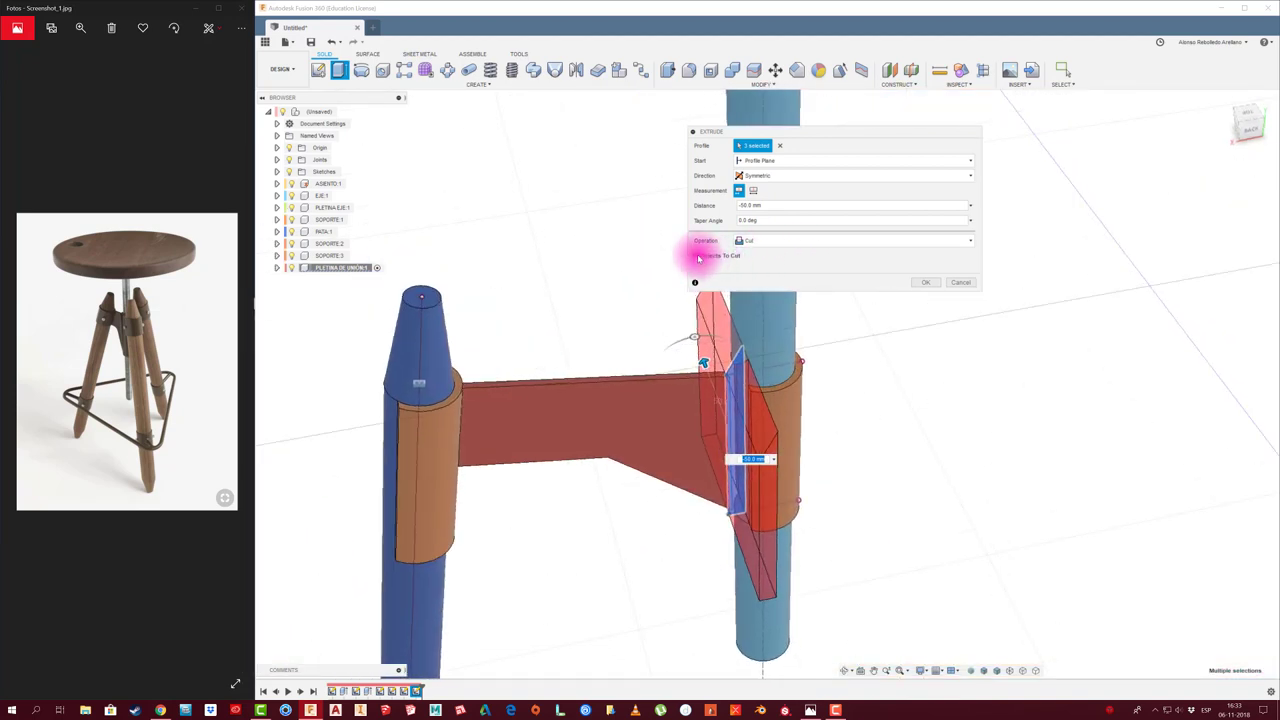
pyautogui.click(697, 256)
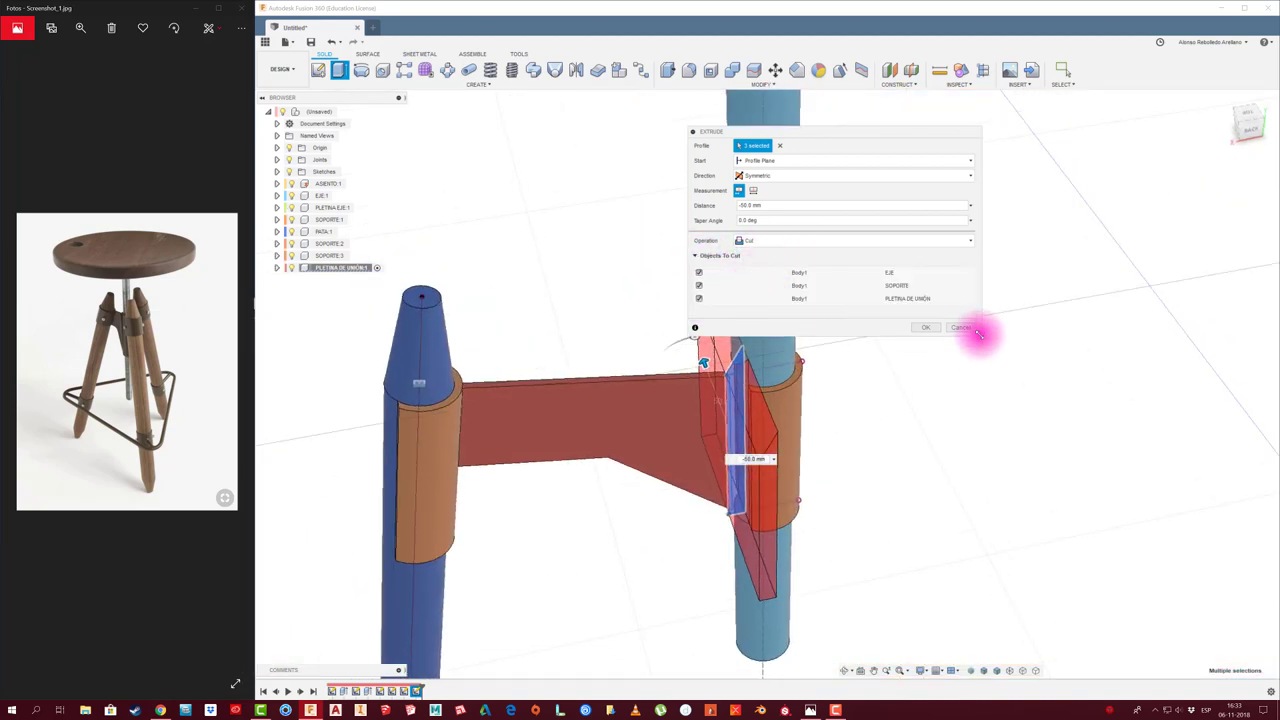
pyautogui.moveTo(980, 335)
pyautogui.mouseDown()
pyautogui.moveTo(1046, 391)
pyautogui.moveTo(1042, 350)
pyautogui.mouseUp()
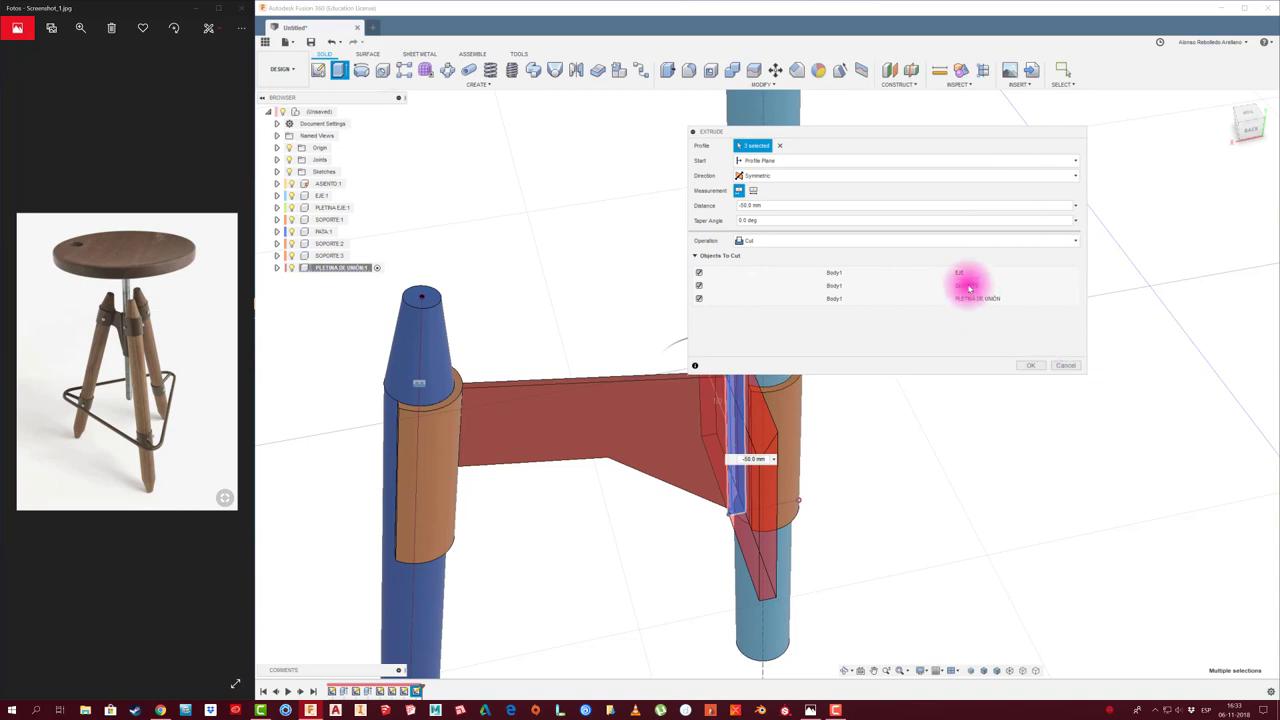
pyautogui.click(699, 285)
pyautogui.click(1028, 365)
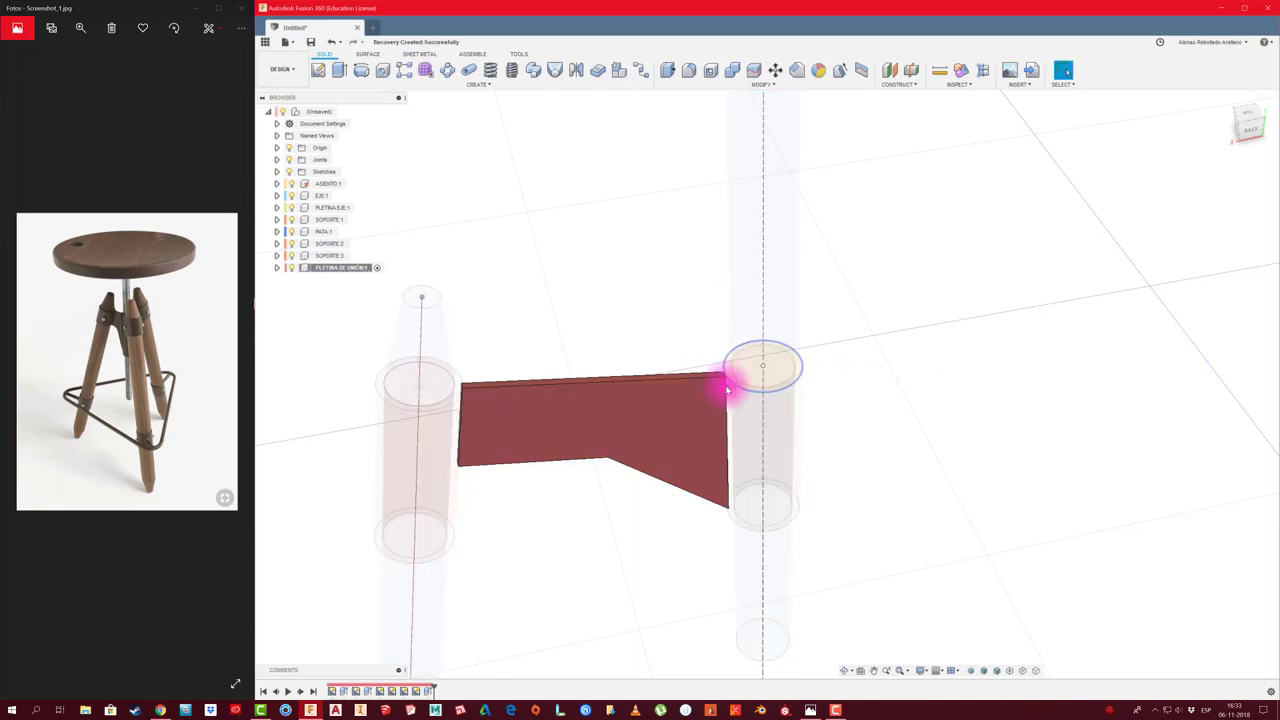
pyautogui.keyDown('shift'); pyautogui.moveTo(803, 408); pyautogui.dragTo(328, 118, button='middle'); pyautogui.keyUp('shift')
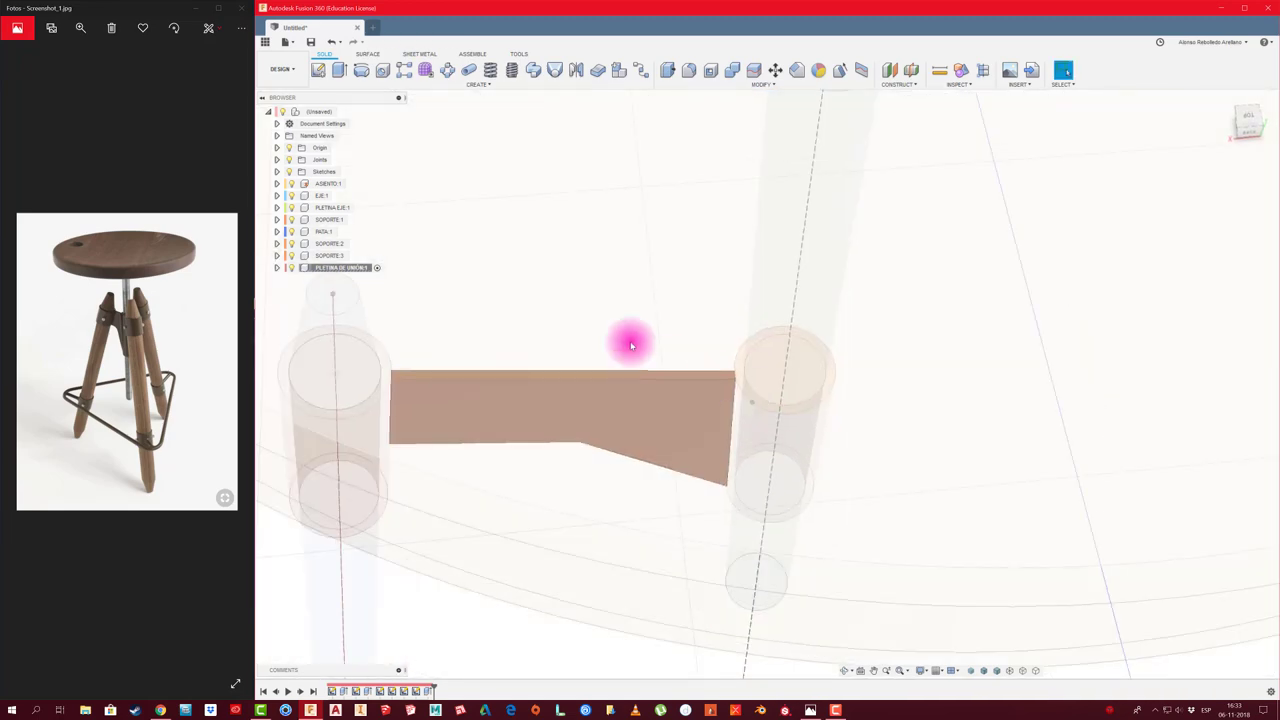
pyautogui.click(340, 112)
pyautogui.click(342, 113)
pyautogui.scroll(-5, 608, 569)
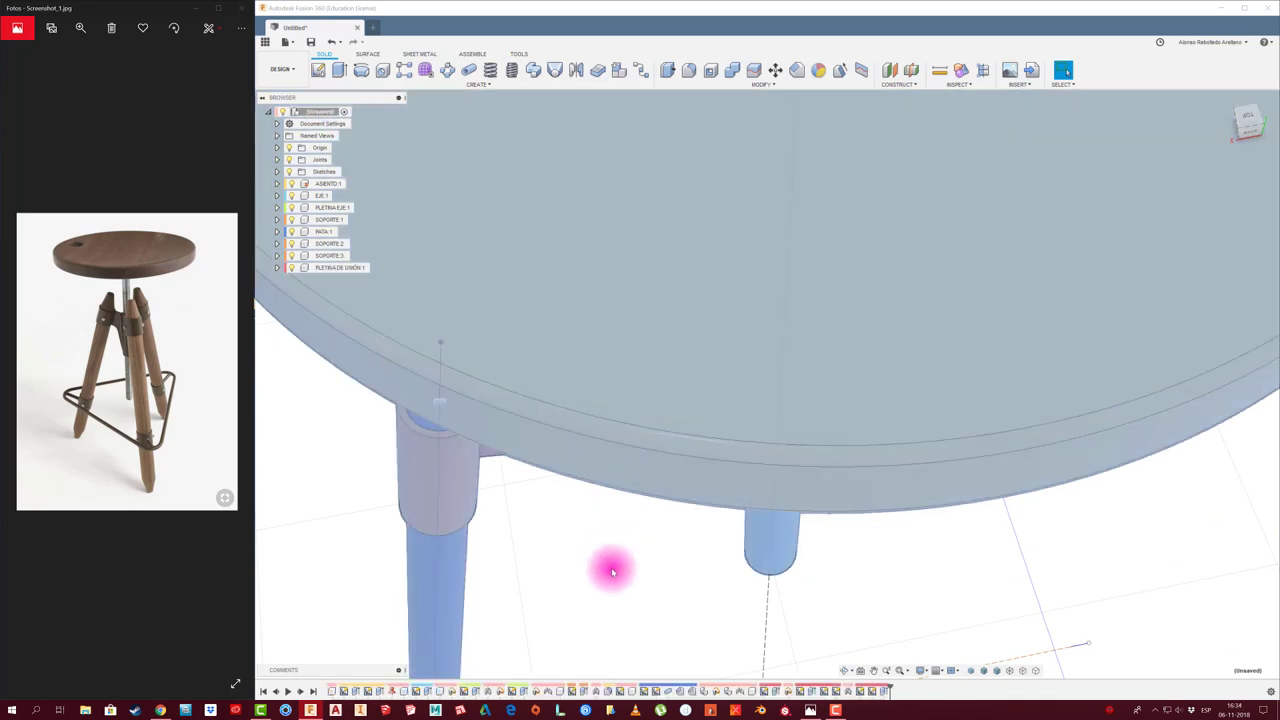
pyautogui.scroll(3, 616, 576)
pyautogui.scroll(3, 620, 575)
pyautogui.scroll(-3, 620, 575)
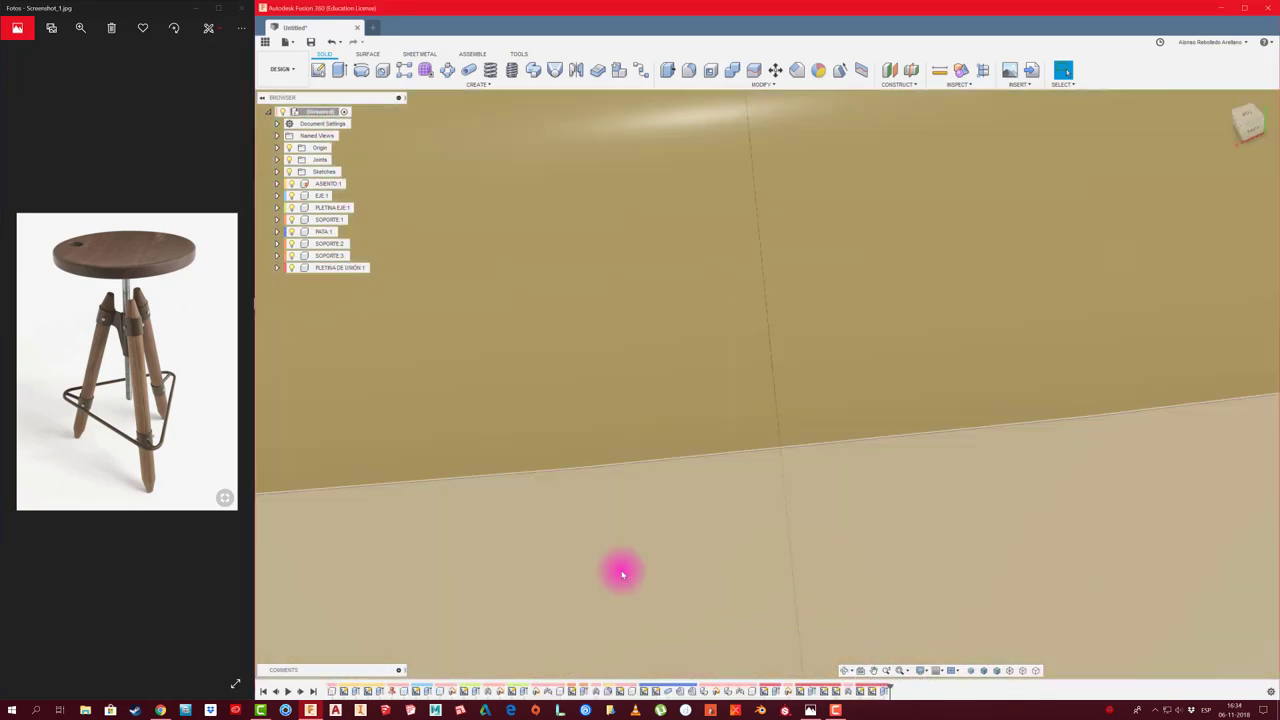
pyautogui.scroll(-3, 622, 572)
pyautogui.scroll(-3, 634, 563)
pyautogui.scroll(-2, 674, 580)
pyautogui.scroll(2, 674, 580)
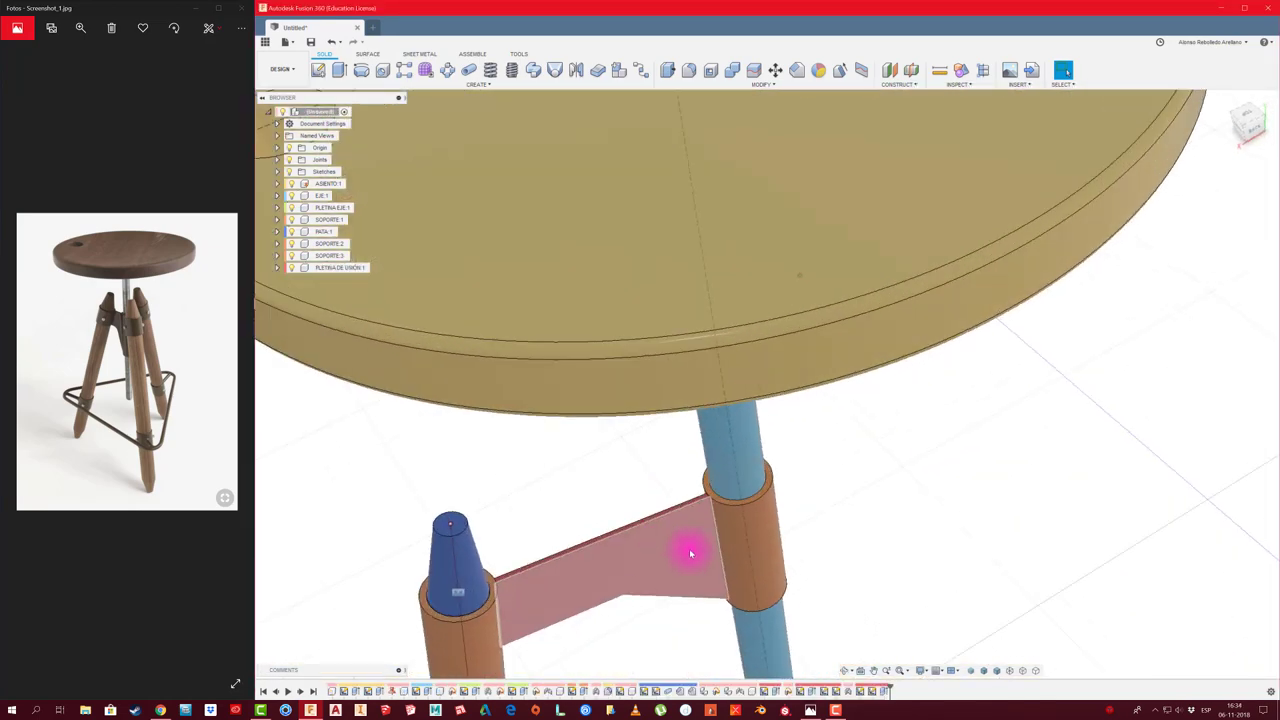
pyautogui.scroll(2, 686, 551)
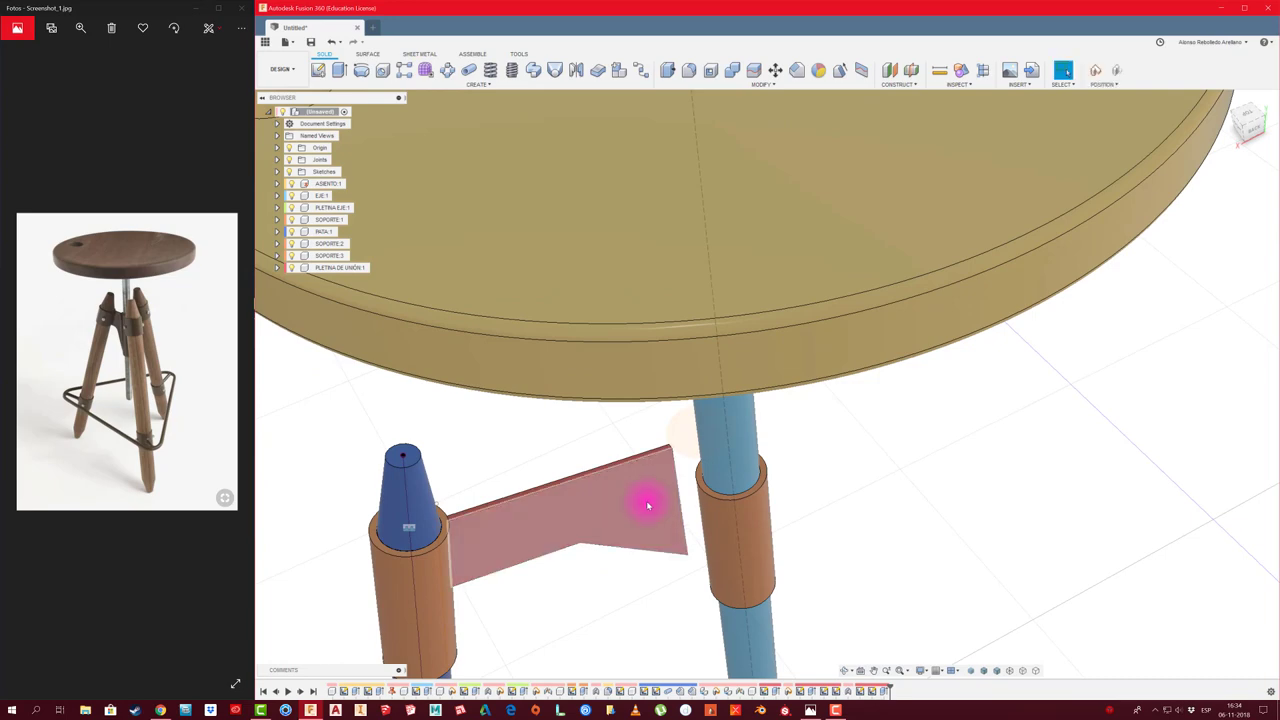
pyautogui.scroll(-2, 648, 505)
pyautogui.scroll(3, 666, 529)
pyautogui.scroll(2, 700, 494)
pyautogui.scroll(-1, 678, 540)
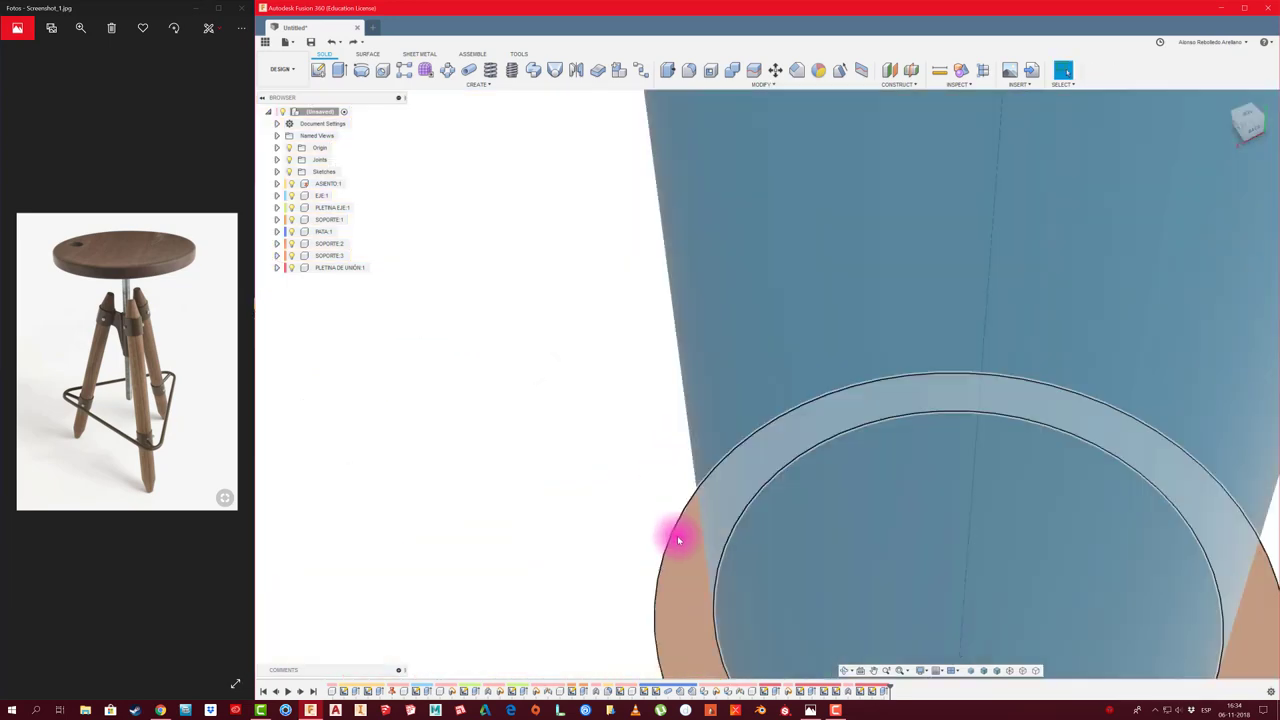
pyautogui.scroll(-3, 678, 540)
pyautogui.moveTo(677, 543); pyautogui.dragTo(737, 408, button='middle')
pyautogui.scroll(1, 737, 506)
pyautogui.scroll(1, 748, 487)
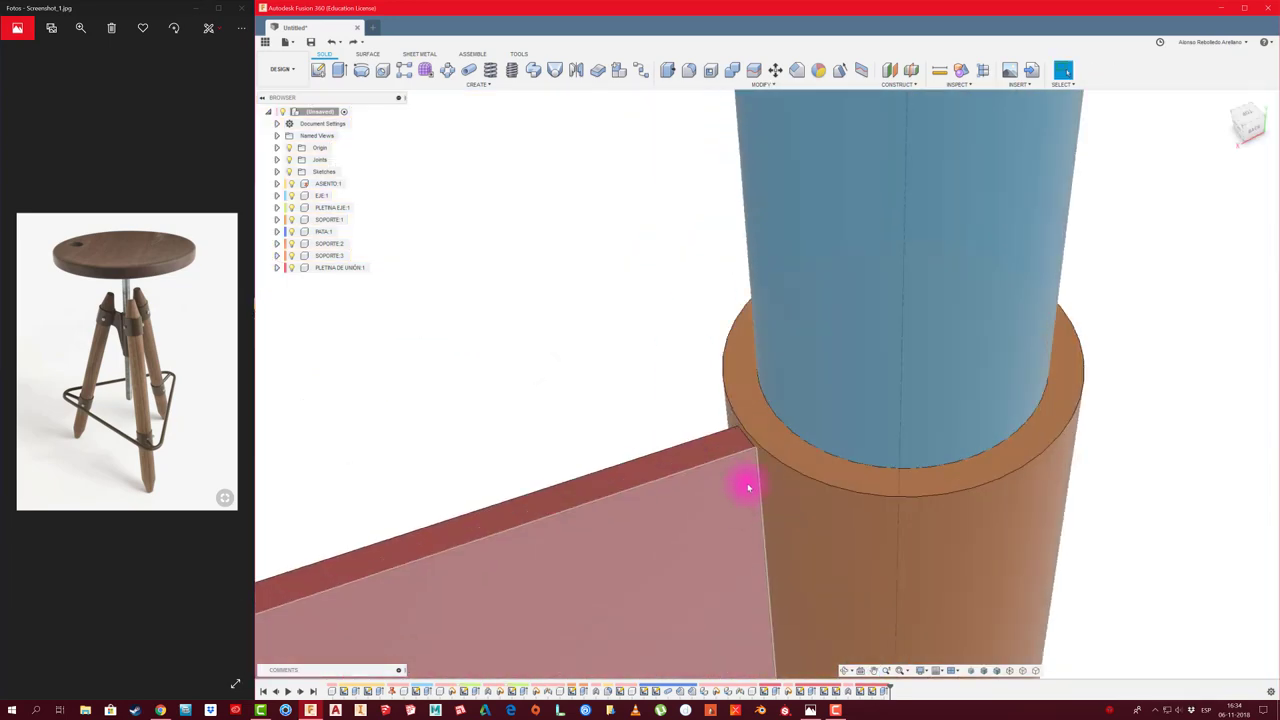
pyautogui.scroll(2, 748, 487)
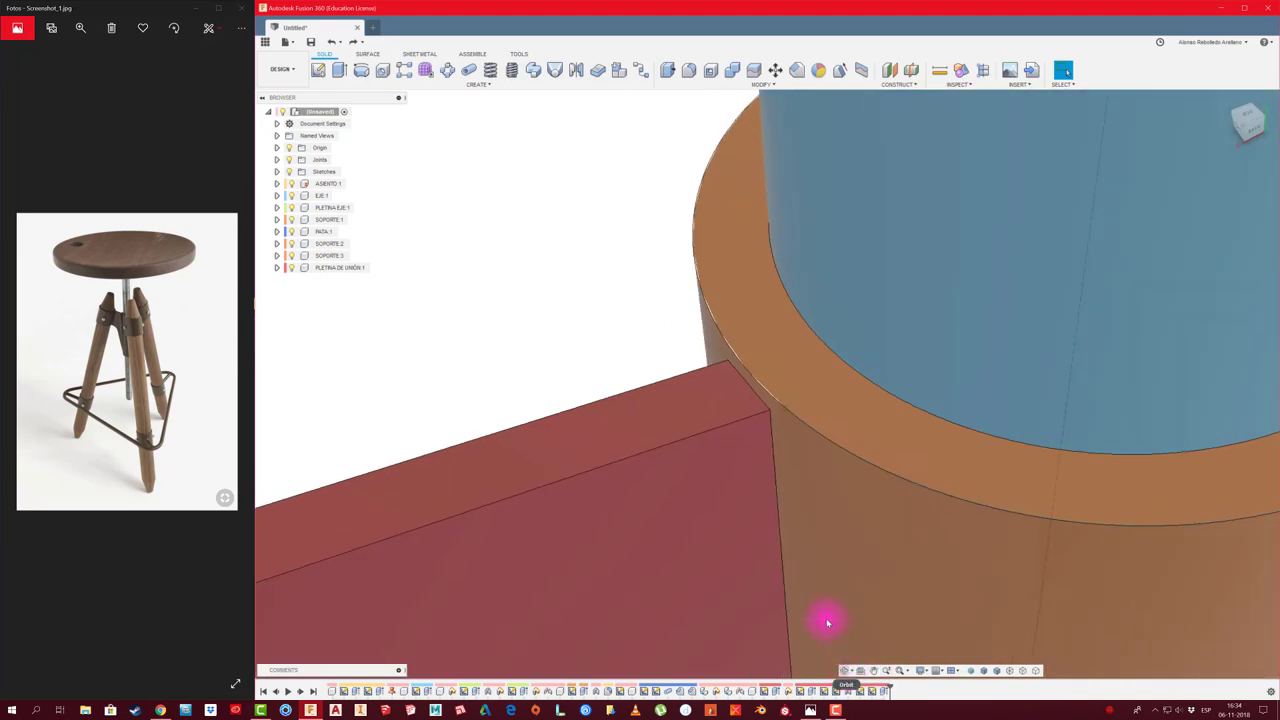
pyautogui.moveTo(828, 623)
pyautogui.keyDown('shift'); pyautogui.mouseDown(button='middle')
pyautogui.moveTo(789, 549)
pyautogui.moveTo(834, 514)
pyautogui.moveTo(1034, 514)
pyautogui.moveTo(1070, 497)
pyautogui.moveTo(1012, 508)
pyautogui.moveTo(1020, 520)
pyautogui.mouseUp(button='middle'); pyautogui.keyUp('shift')
pyautogui.scroll(5, 1070, 497)
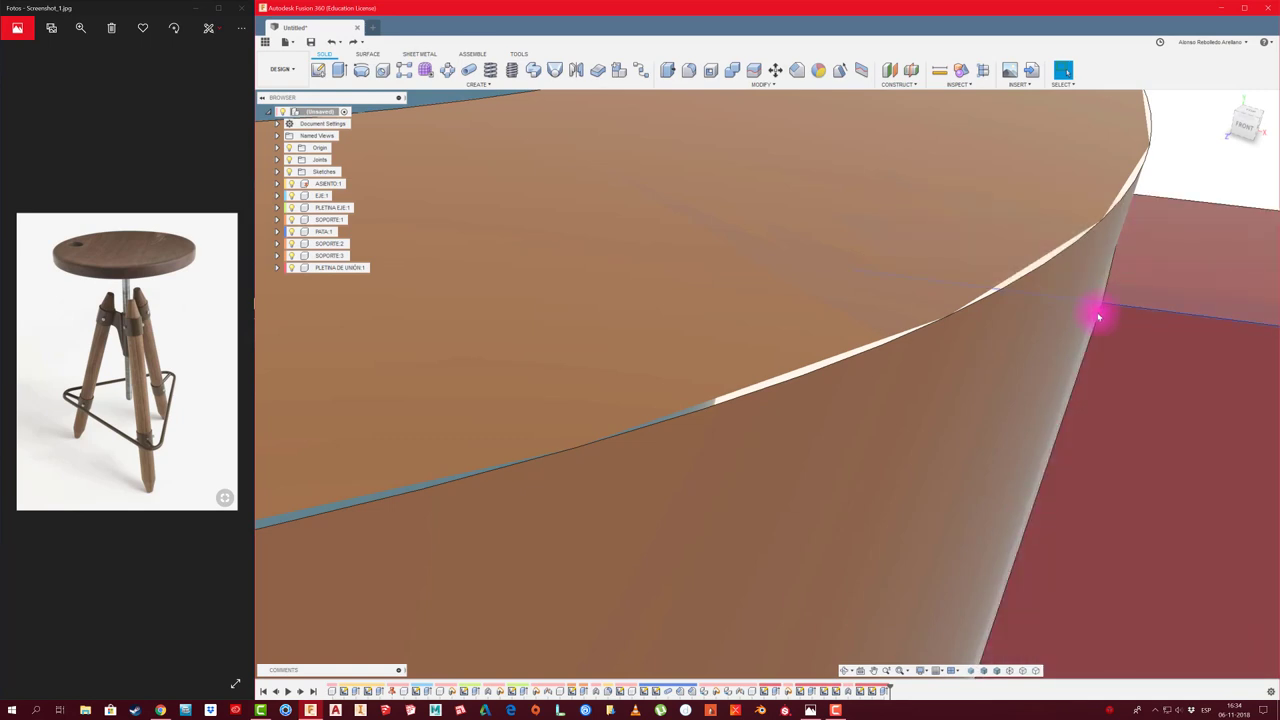
pyautogui.scroll(-5, 1113, 340)
pyautogui.scroll(-2, 1011, 377)
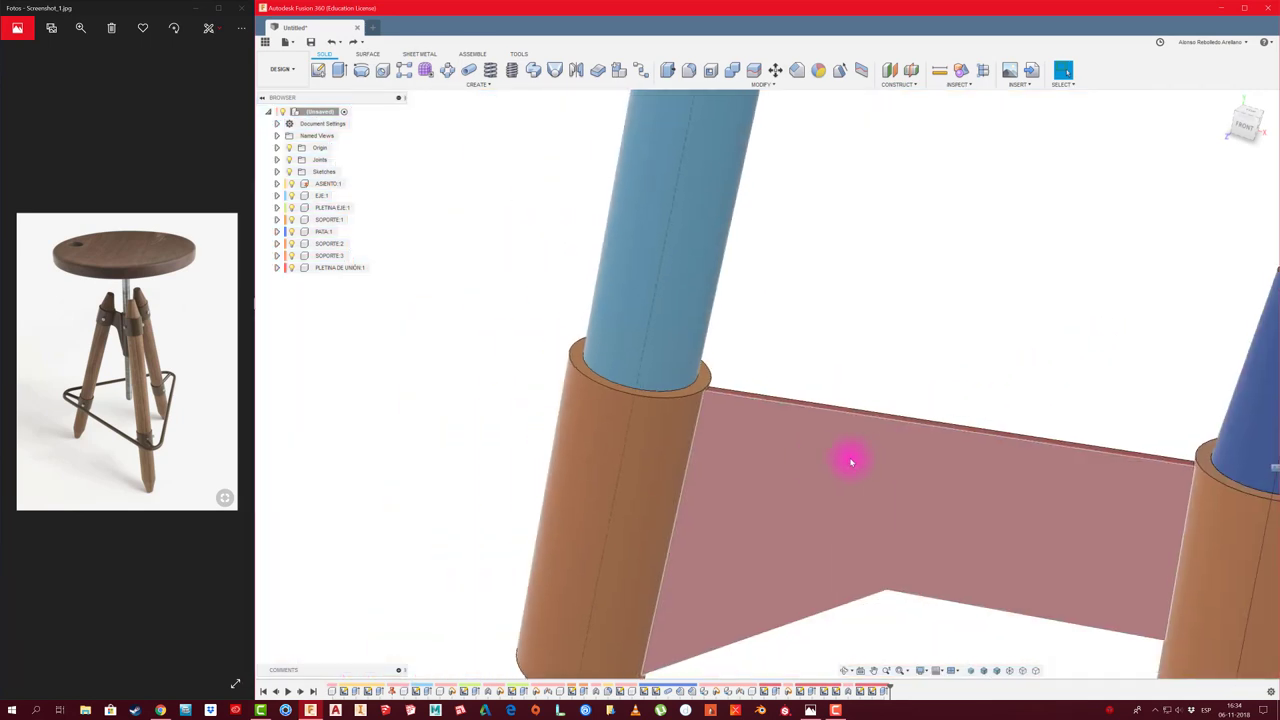
pyautogui.scroll(-2, 831, 393)
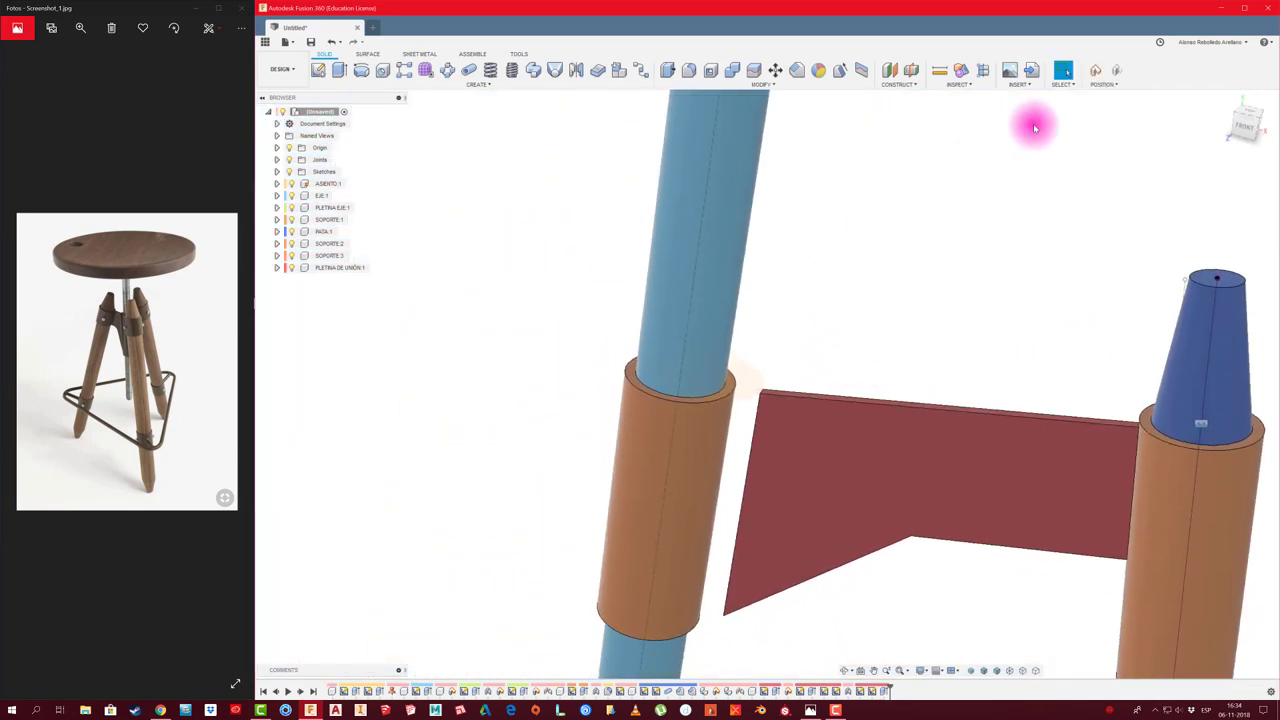
pyautogui.click(1243, 125)
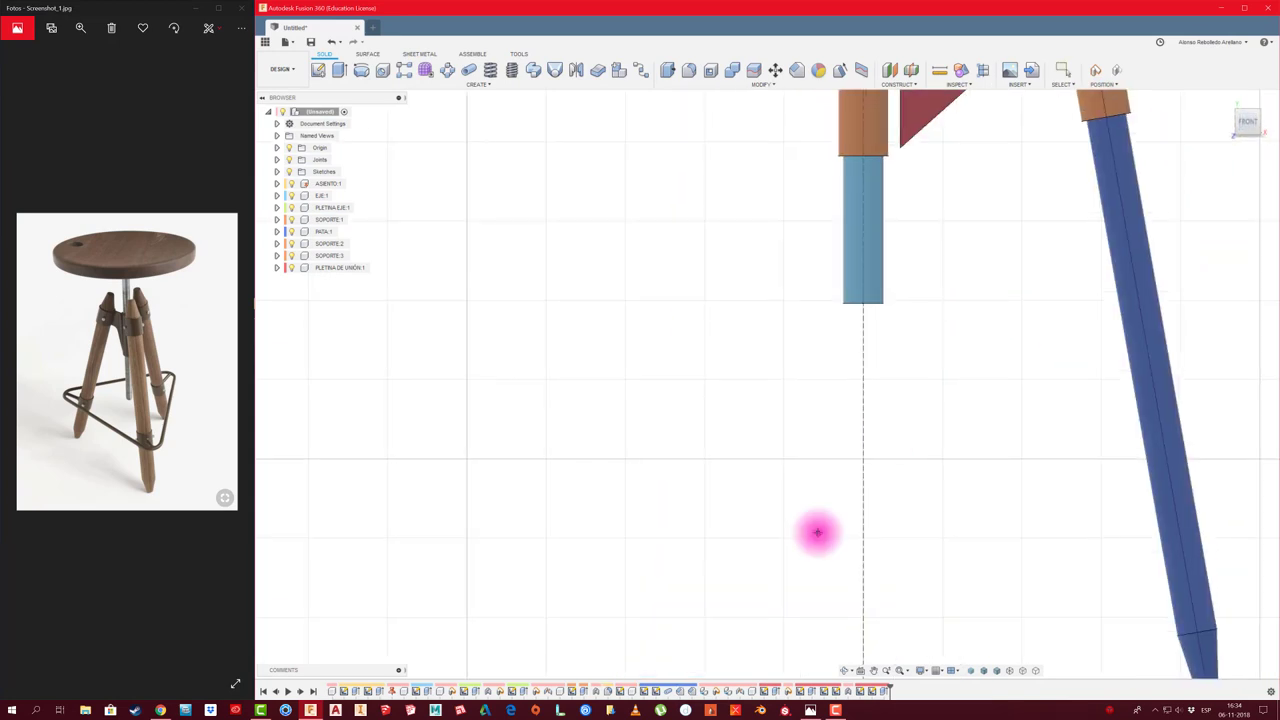
# Drag the PLETINA DE UNIÓN plate against the left sleeve to close the gap
pyautogui.rightClick(352, 270)
pyautogui.click(376, 300)
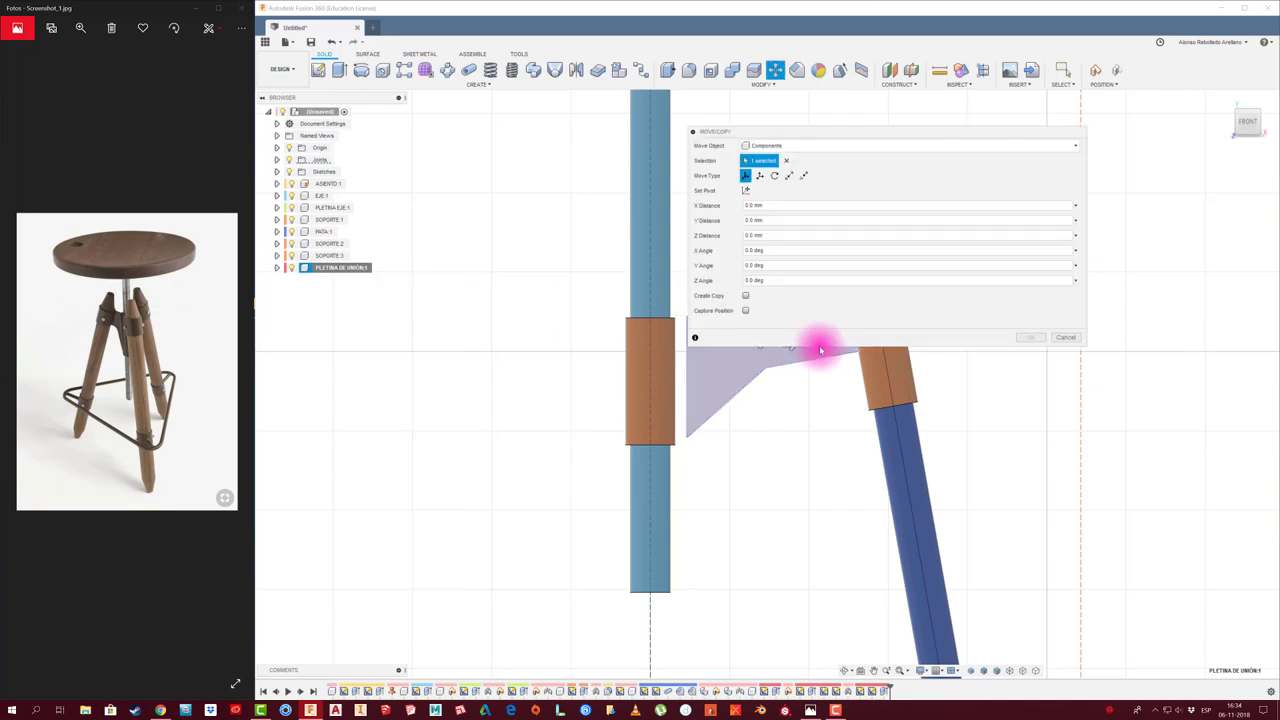
pyautogui.click(1066, 337)
pyautogui.scroll(1, 766, 343)
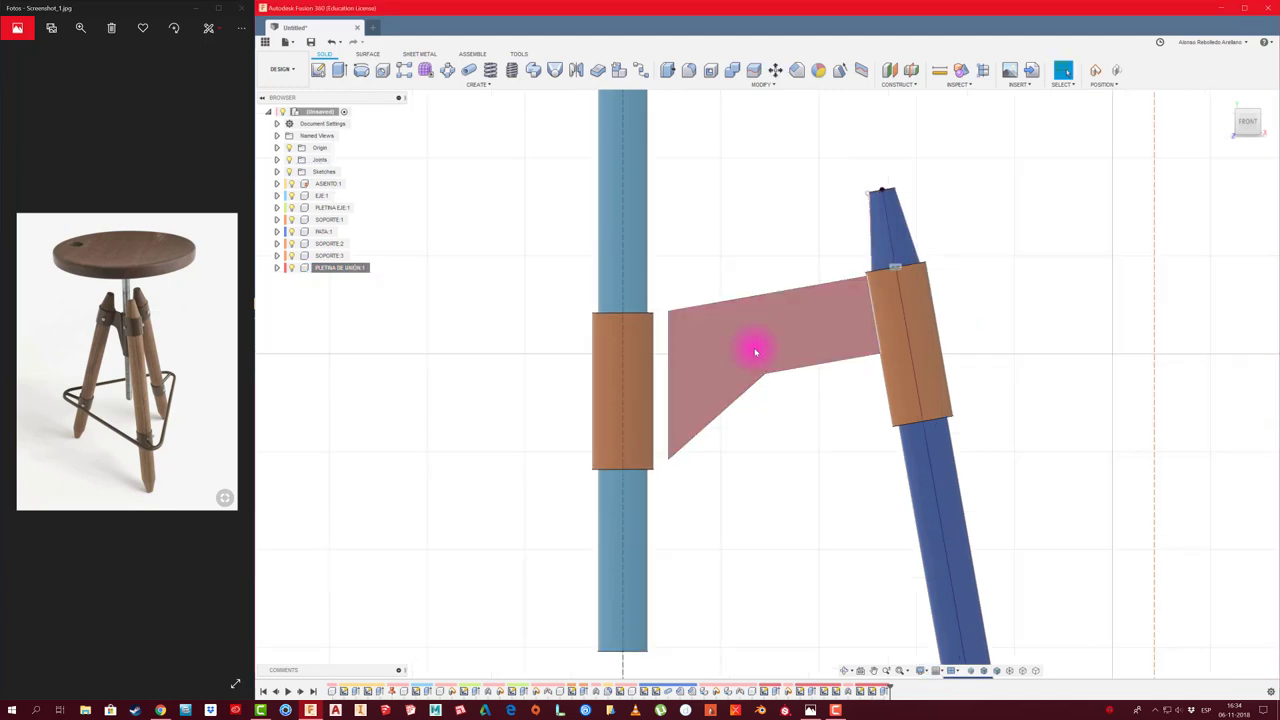
pyautogui.scroll(2, 751, 349)
pyautogui.moveTo(747, 354); pyautogui.dragTo(740, 358)
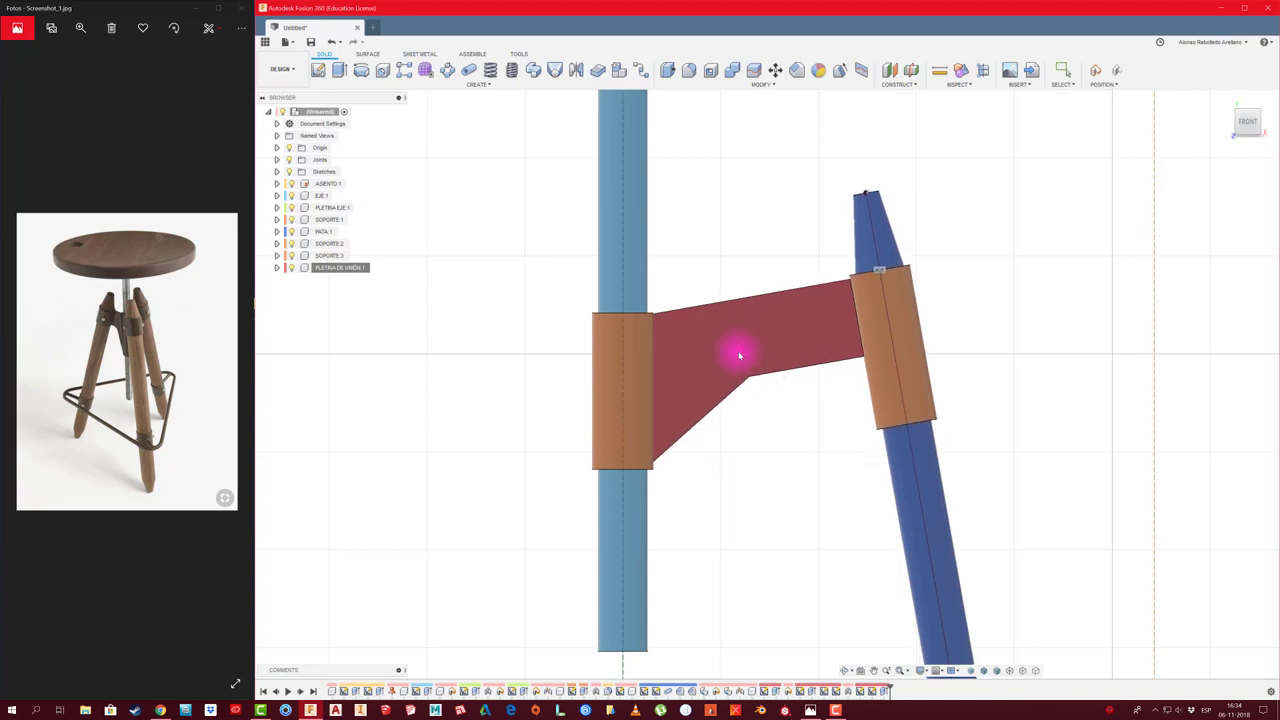
# Orbit to a three-quarter view of the plate–sleeve joint, then return to the front view
pyautogui.scroll(3, 657, 300)
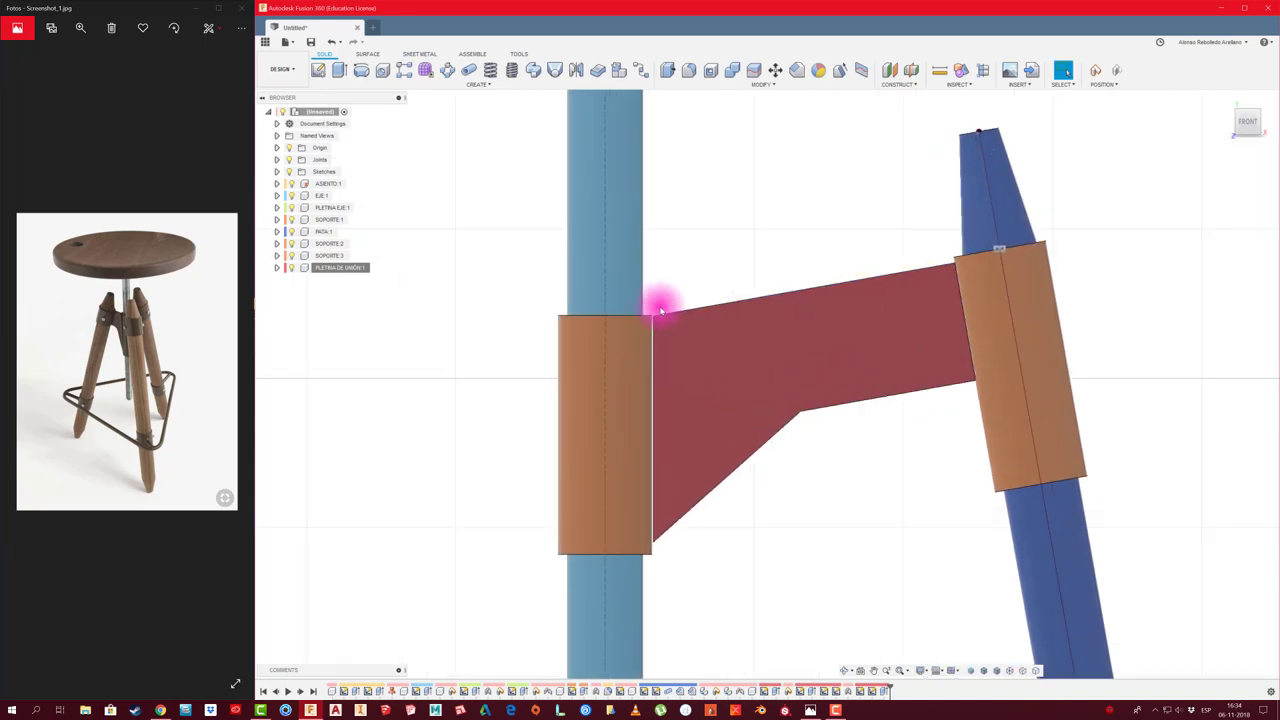
pyautogui.scroll(3, 671, 323)
pyautogui.scroll(5, 677, 338)
pyautogui.scroll(-2, 688, 350)
pyautogui.scroll(-2, 686, 366)
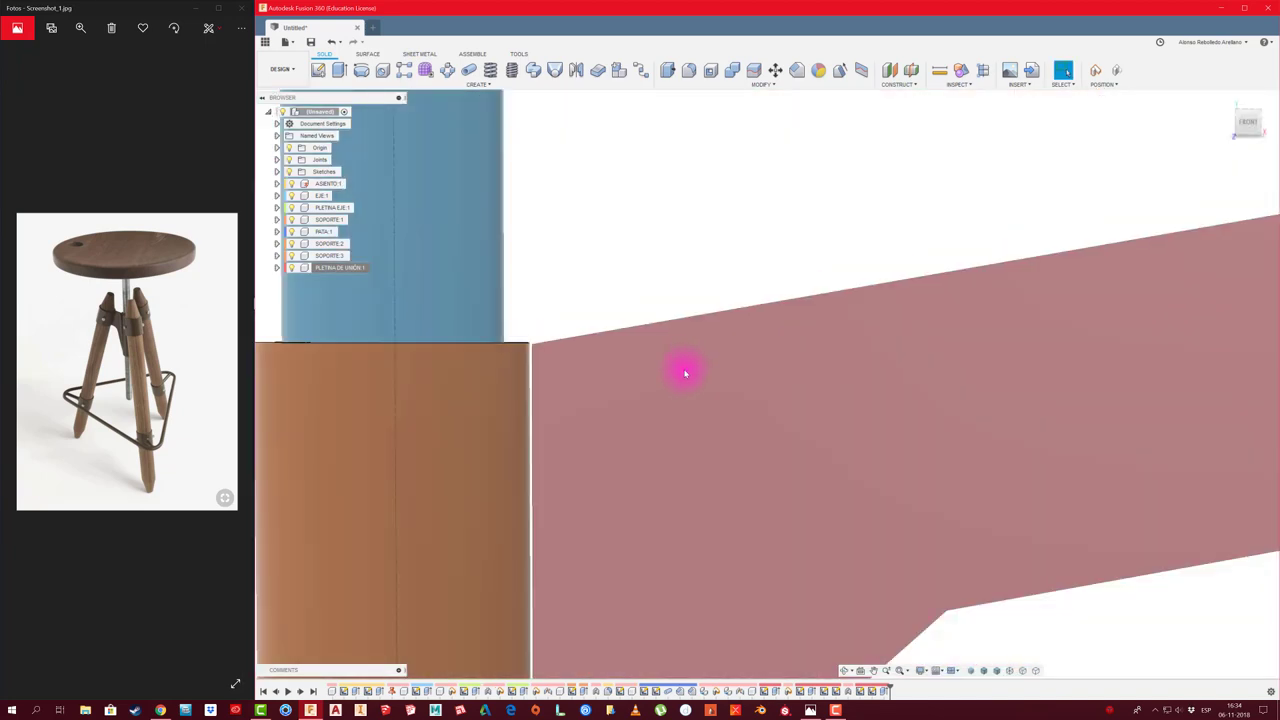
pyautogui.scroll(-2, 682, 378)
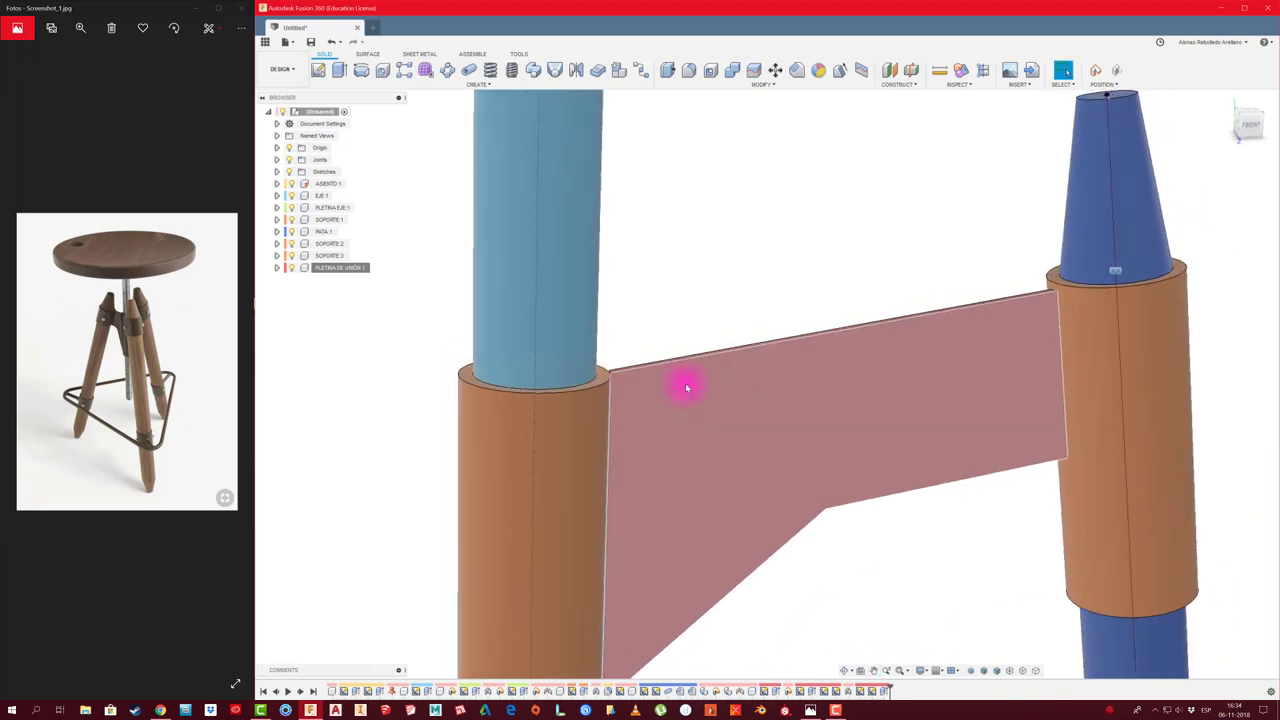
pyautogui.keyDown('shift'); pyautogui.moveTo(685, 381); pyautogui.dragTo(654, 380, button='middle'); pyautogui.keyUp('shift')
pyautogui.scroll(2, 640, 370)
pyautogui.scroll(1, 617, 360)
pyautogui.scroll(1, 657, 383)
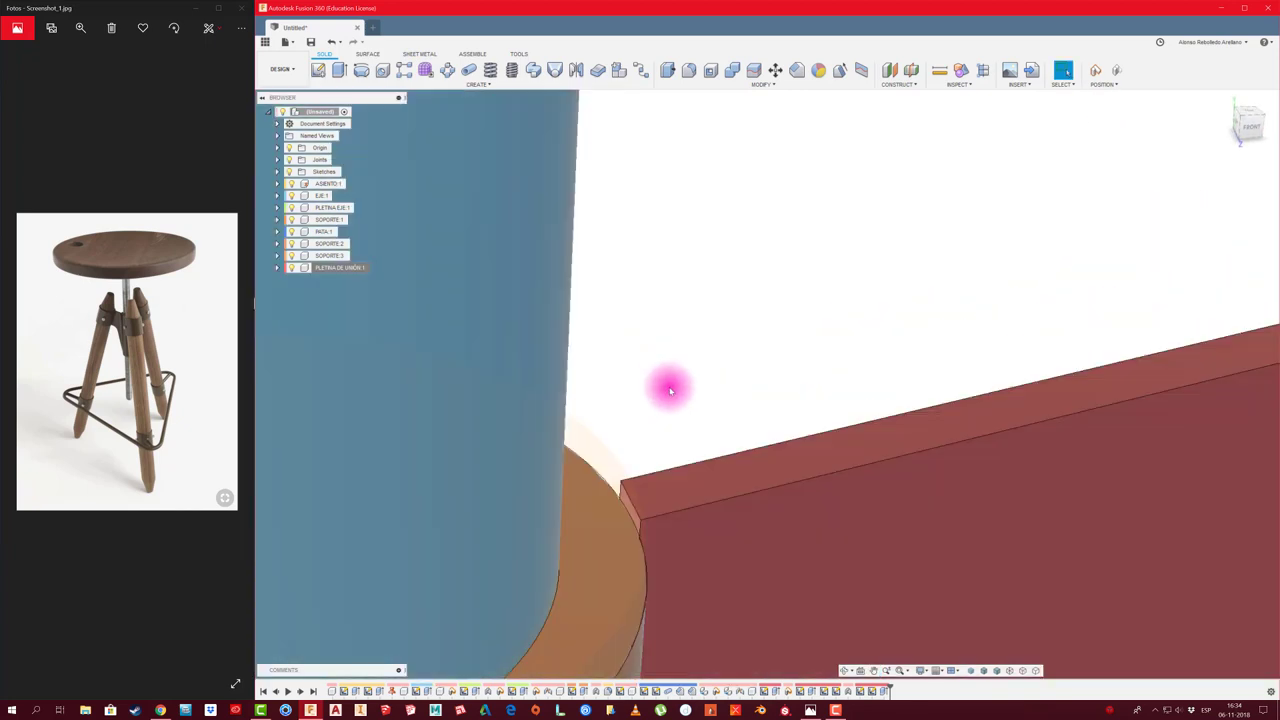
pyautogui.scroll(1, 666, 386)
pyautogui.scroll(-2, 685, 377)
pyautogui.scroll(-1, 686, 373)
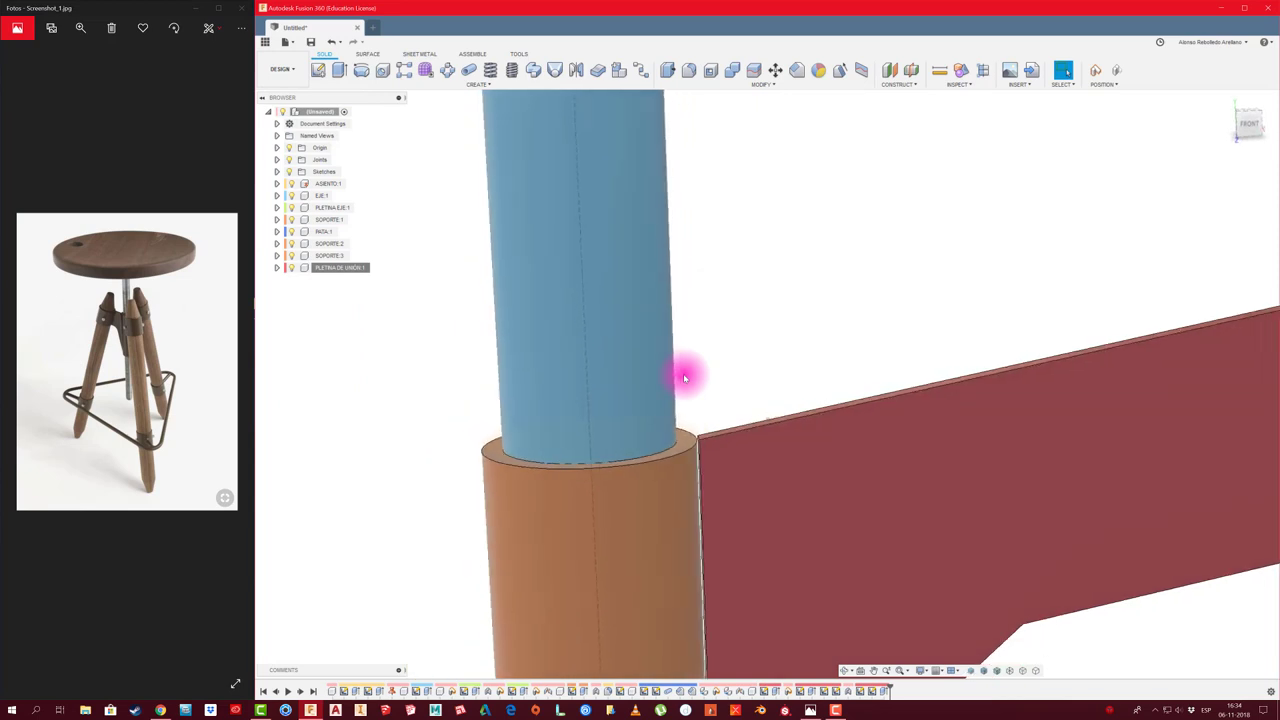
pyautogui.click(1248, 127)
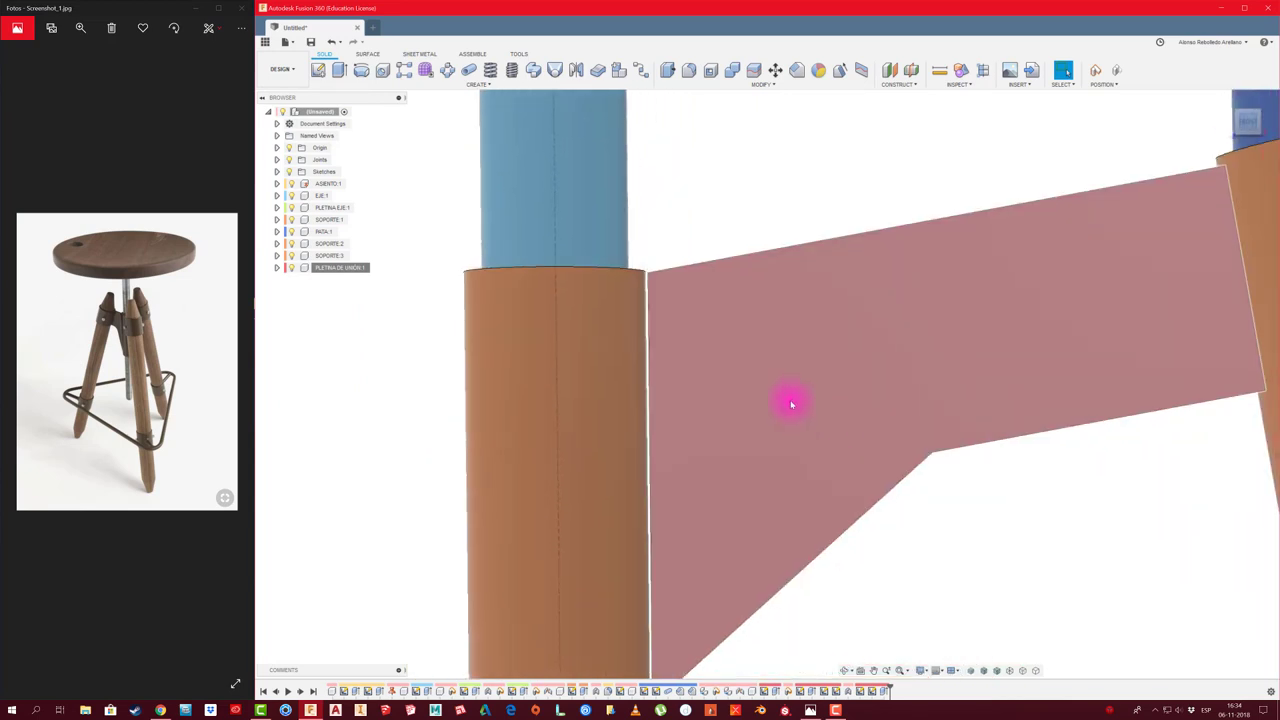
pyautogui.scroll(1, 729, 331)
pyautogui.scroll(4, 724, 336)
pyautogui.scroll(2, 724, 336)
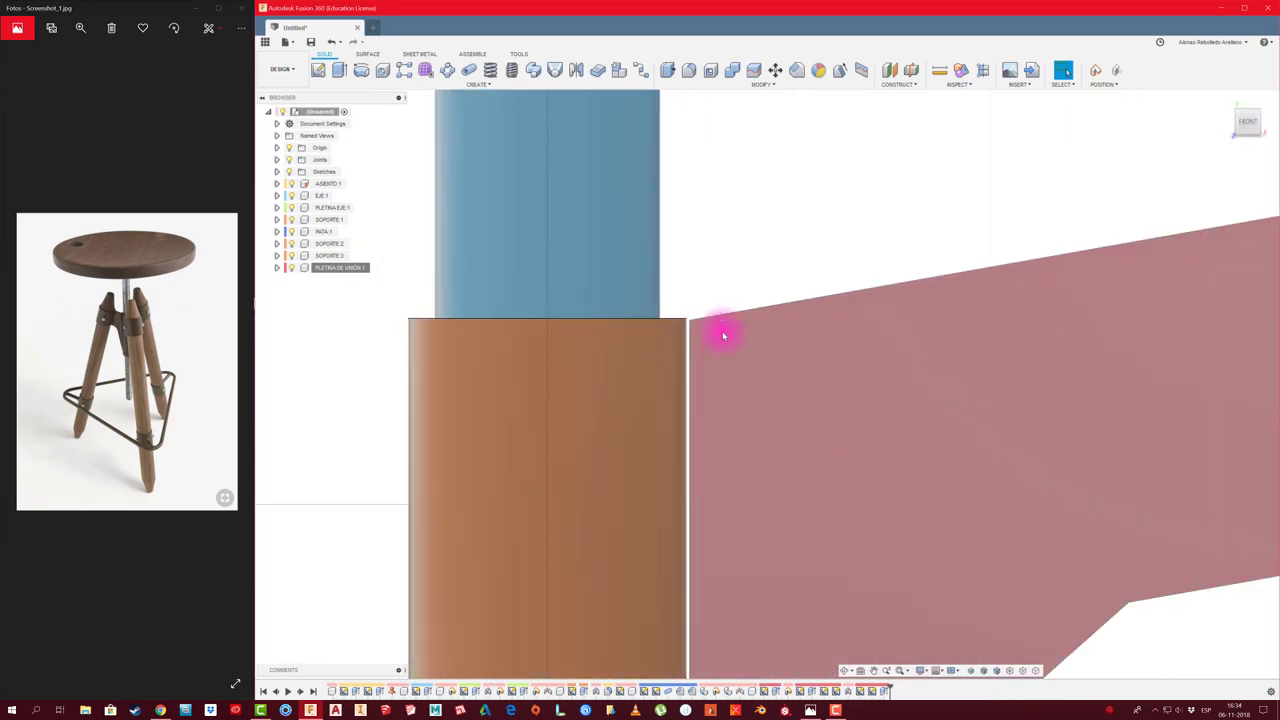
pyautogui.scroll(-2, 754, 266)
pyautogui.scroll(3, 752, 276)
pyautogui.scroll(-2, 688, 321)
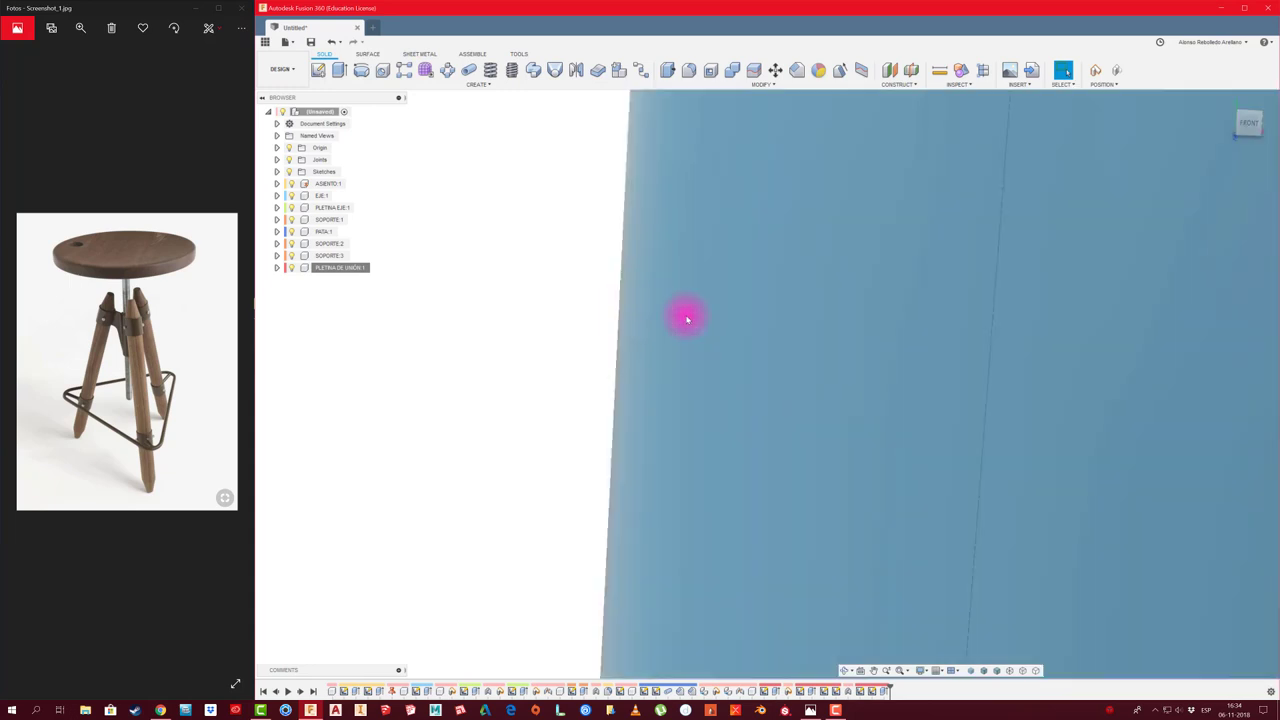
pyautogui.scroll(-1, 686, 314)
pyautogui.scroll(-1, 676, 322)
pyautogui.scroll(-2, 666, 330)
pyautogui.scroll(-2, 486, 280)
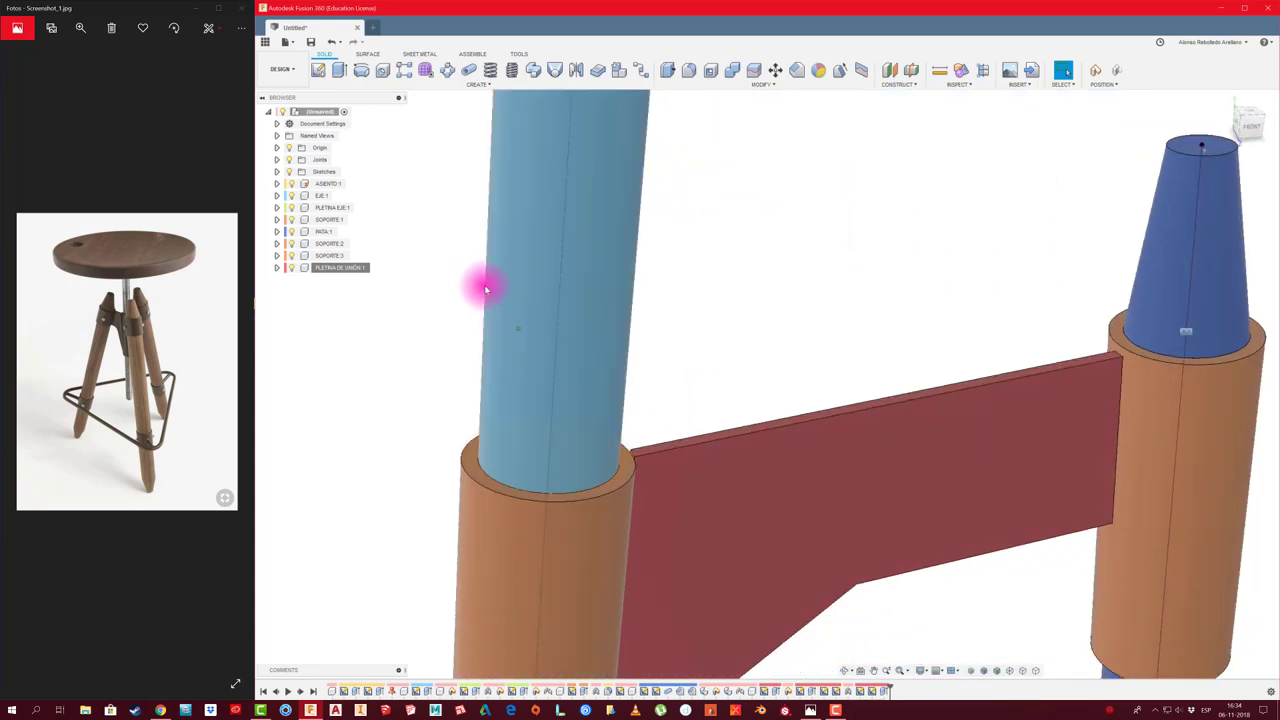
# Activate the PLETINA DE UNIÓN component and capture the plate's moved position
pyautogui.click(375, 268)
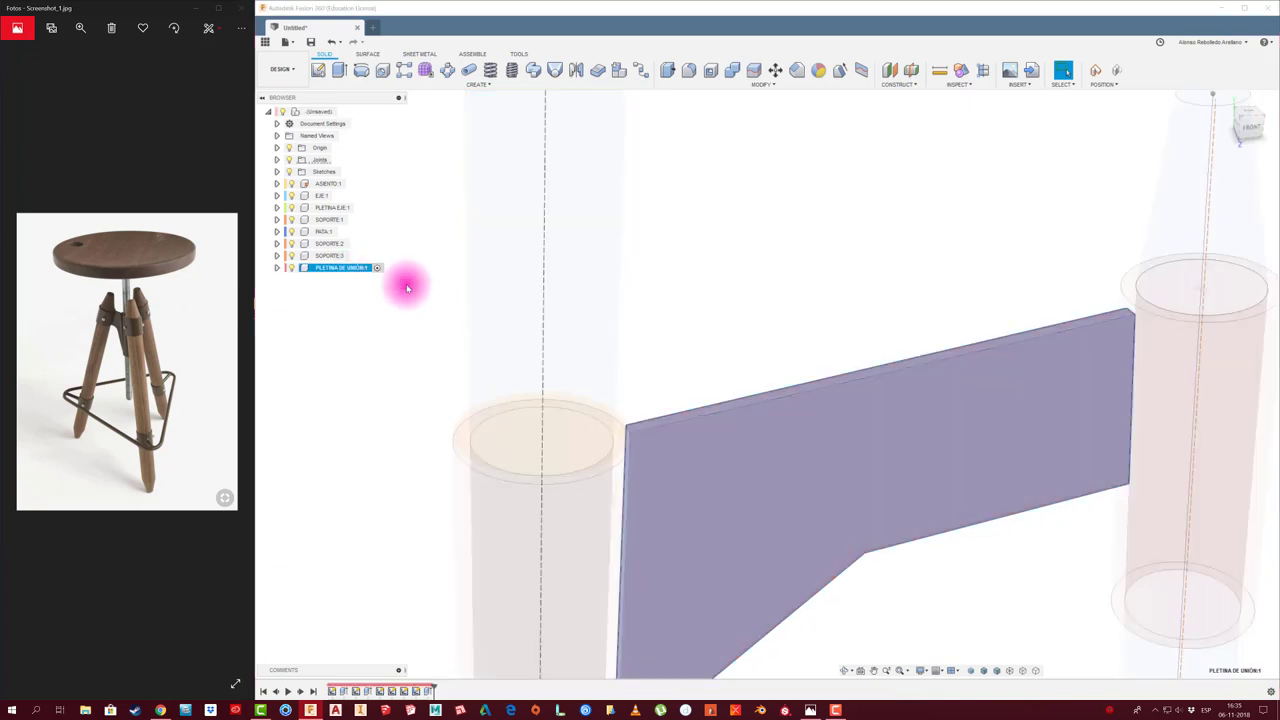
pyautogui.scroll(2, 674, 332)
pyautogui.scroll(1, 674, 332)
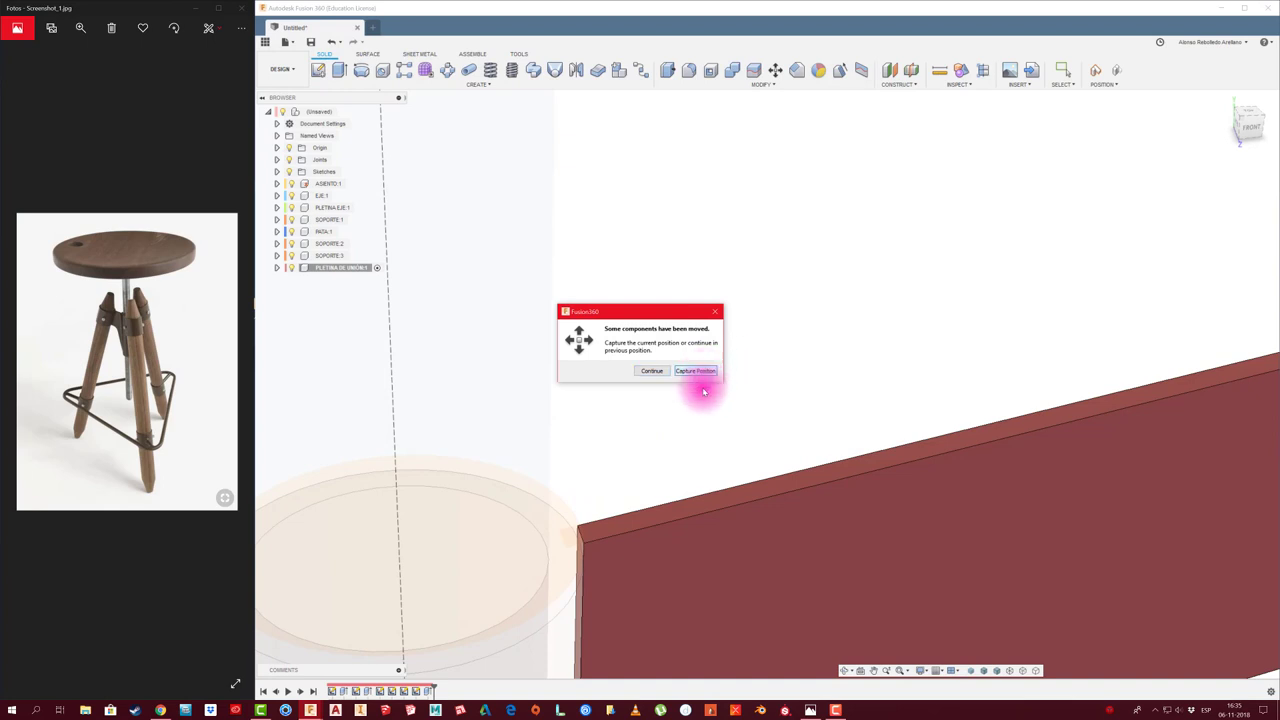
pyautogui.click(695, 371)
pyautogui.scroll(1, 571, 534)
pyautogui.scroll(1, 585, 528)
pyautogui.scroll(1, 586, 534)
pyautogui.scroll(1, 690, 553)
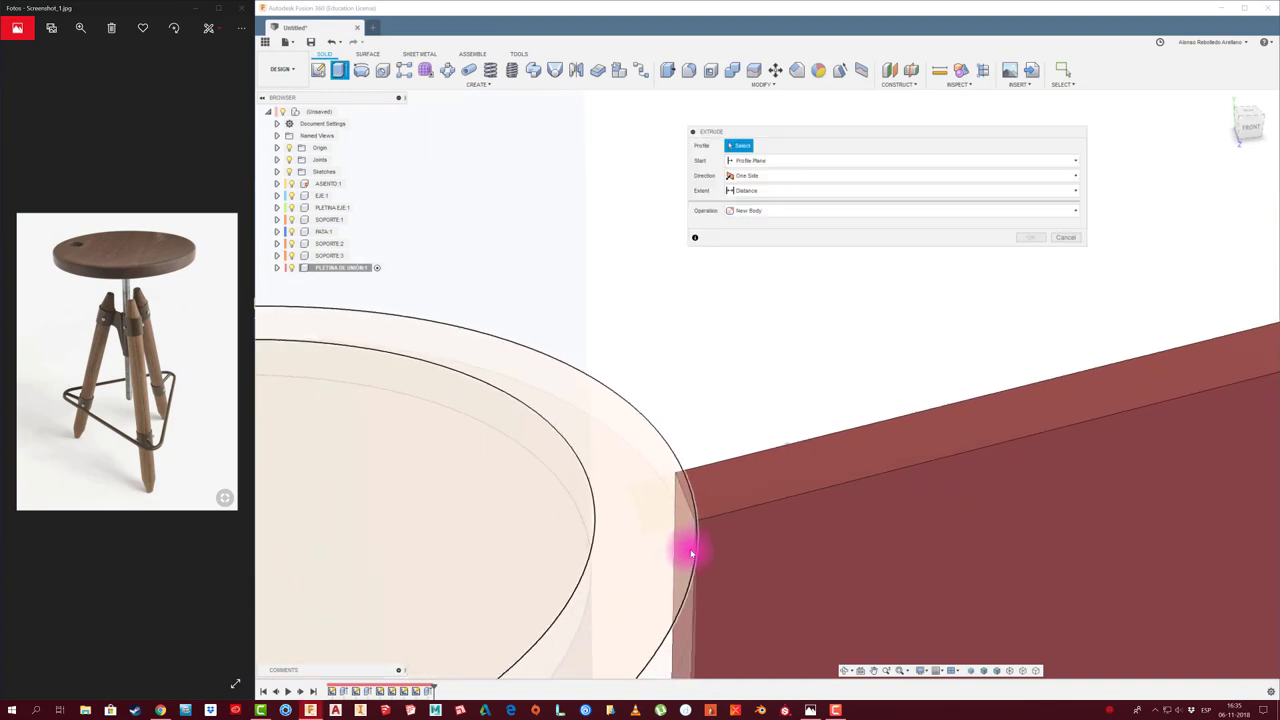
pyautogui.scroll(-1, 690, 553)
pyautogui.scroll(1, 689, 544)
pyautogui.scroll(-1, 688, 565)
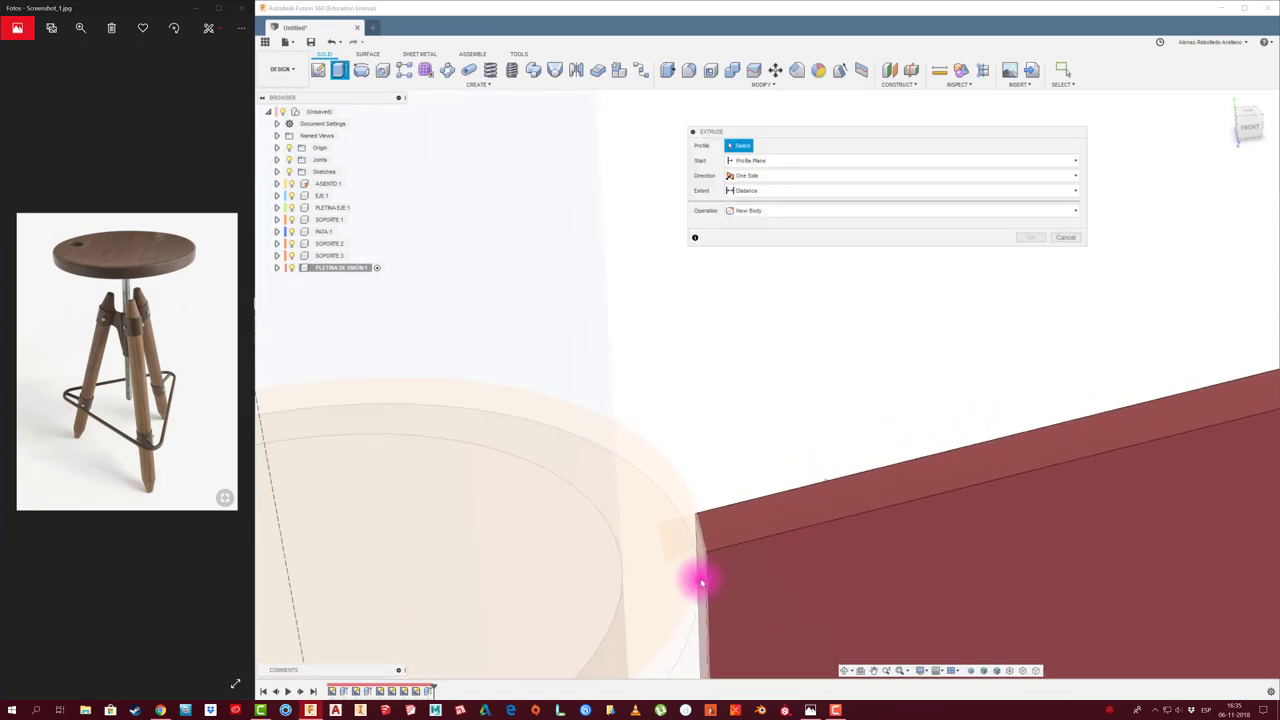
# Extrude the plate's end face To Object up to the cylinder surface, joined
pyautogui.click(704, 568)
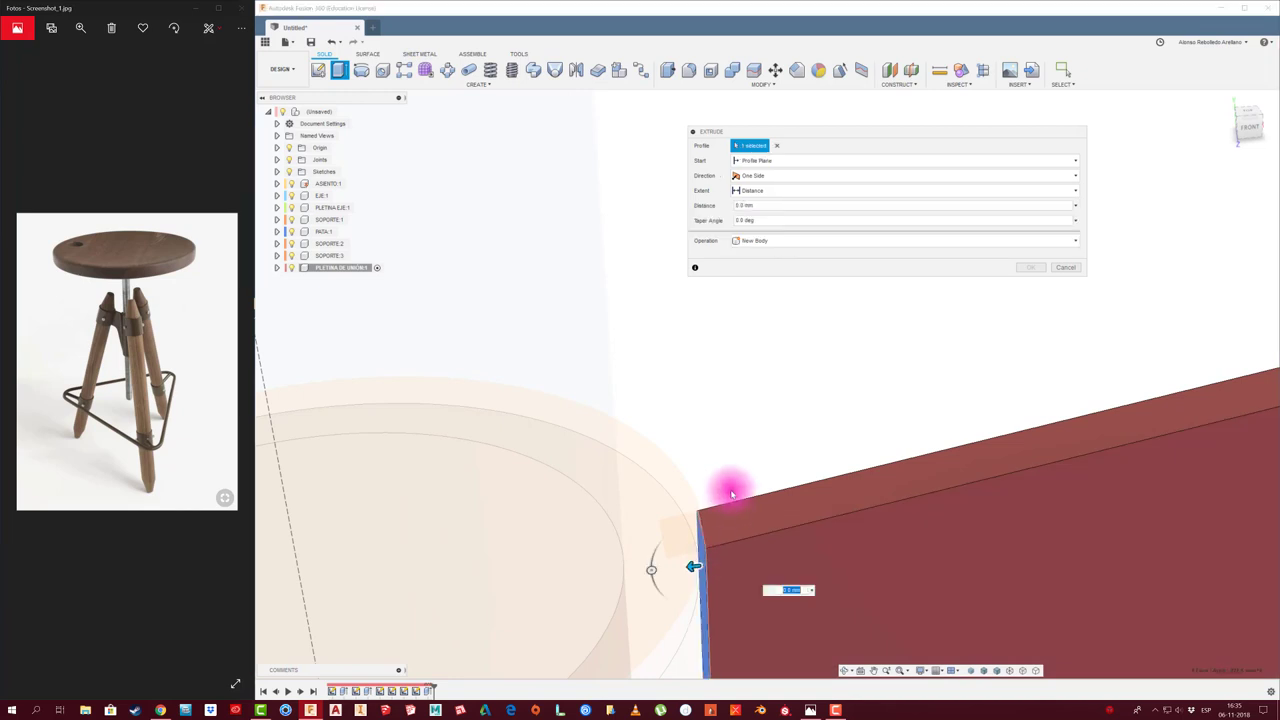
pyautogui.moveTo(731, 486)
pyautogui.keyDown('shift'); pyautogui.mouseDown(button='middle')
pyautogui.moveTo(697, 500)
pyautogui.moveTo(676, 459)
pyautogui.mouseUp(button='middle'); pyautogui.keyUp('shift')
pyautogui.moveTo(664, 457); pyautogui.dragTo(614, 463)
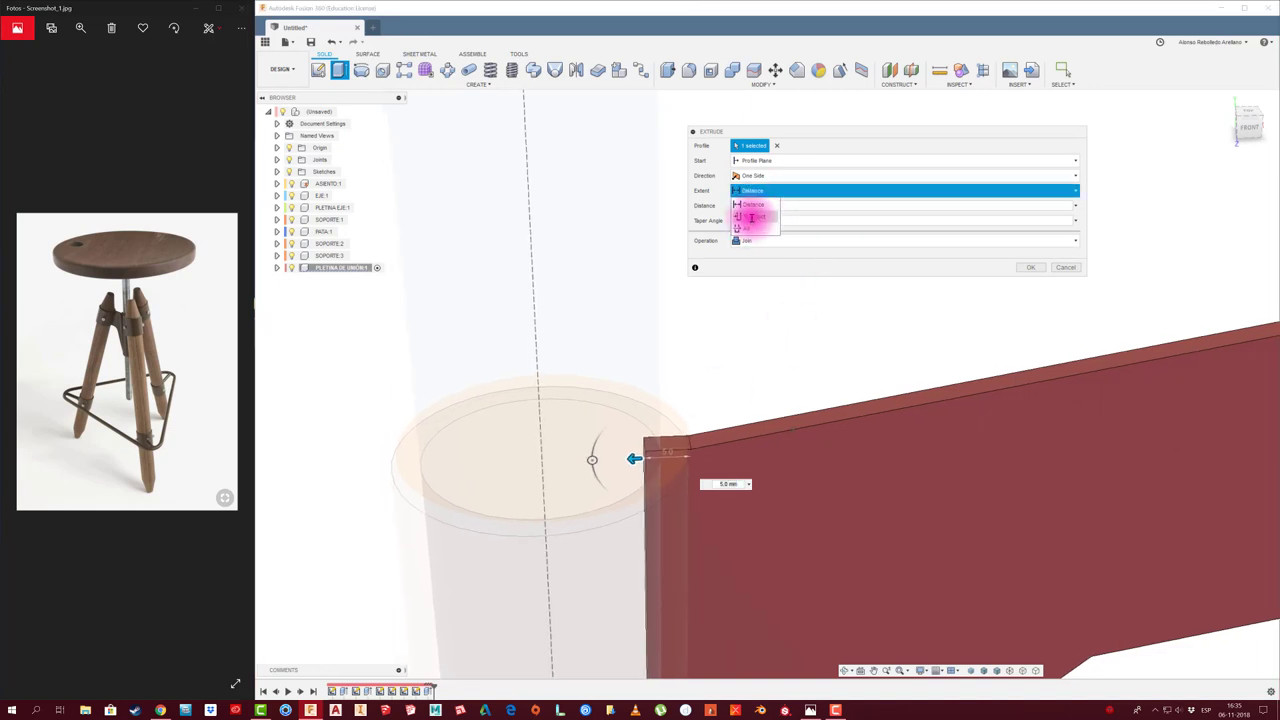
pyautogui.click(752, 217)
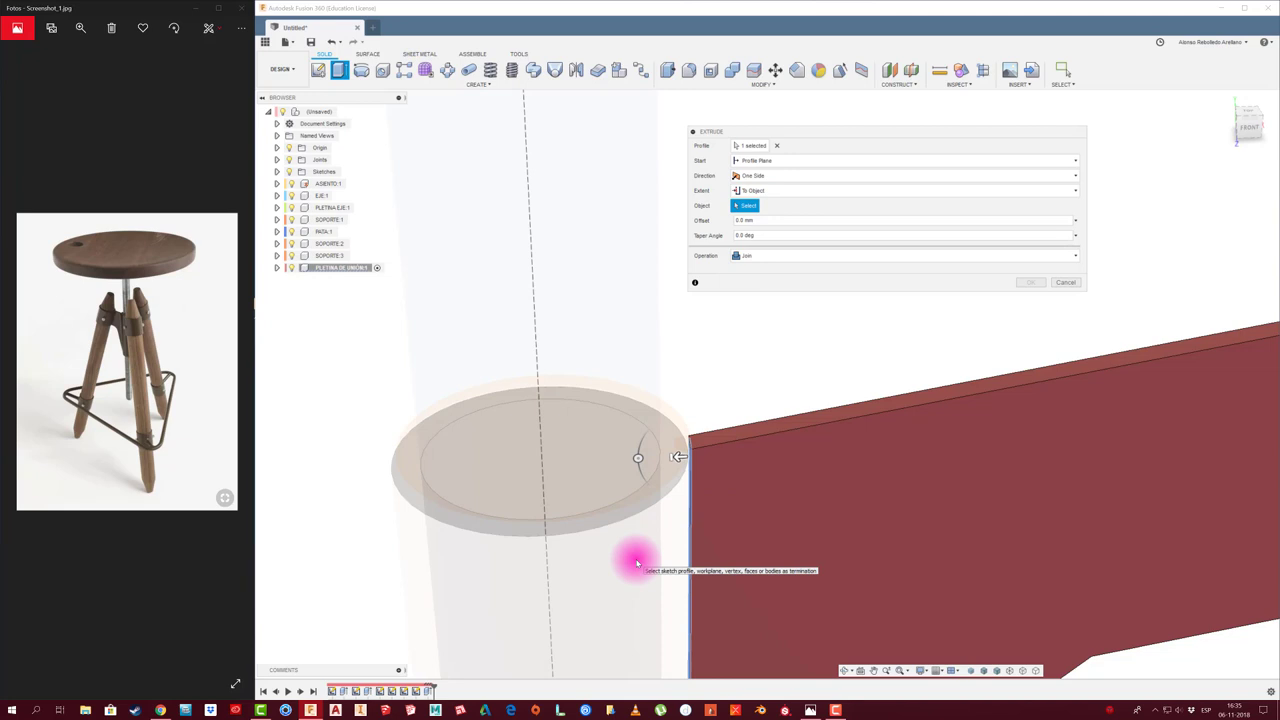
pyautogui.click(637, 563)
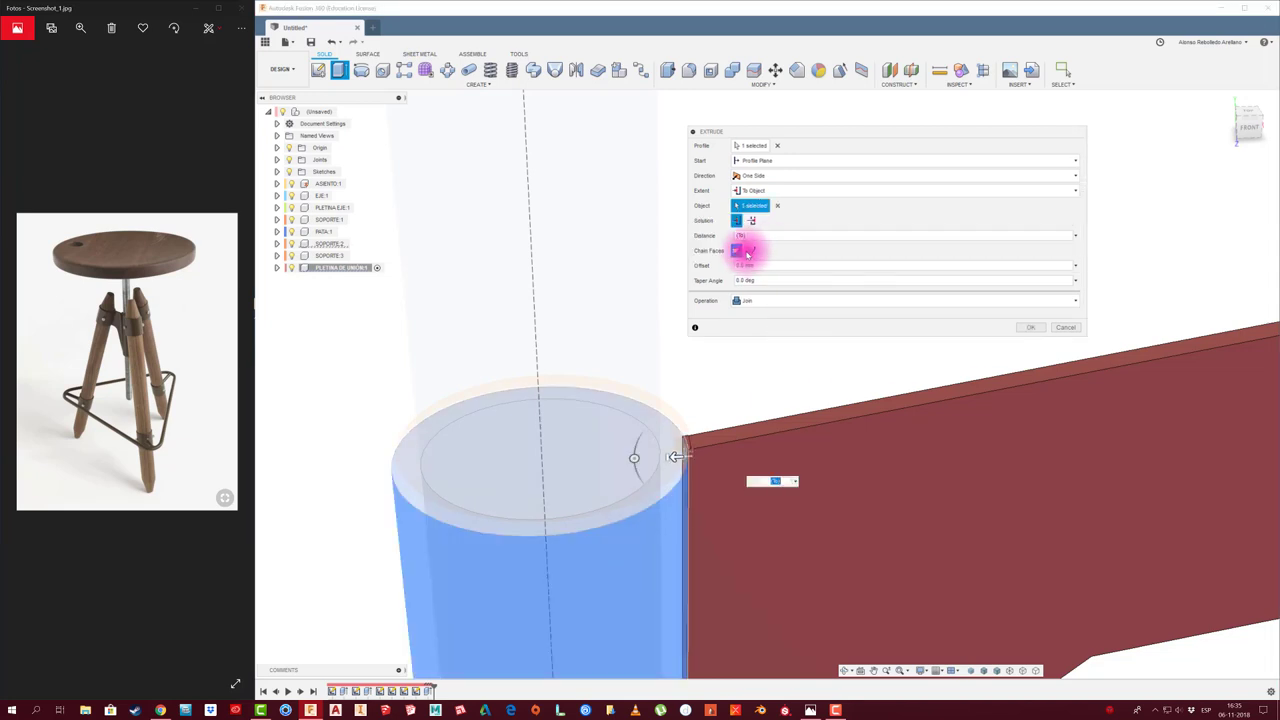
pyautogui.click(1027, 330)
pyautogui.scroll(-5, 766, 386)
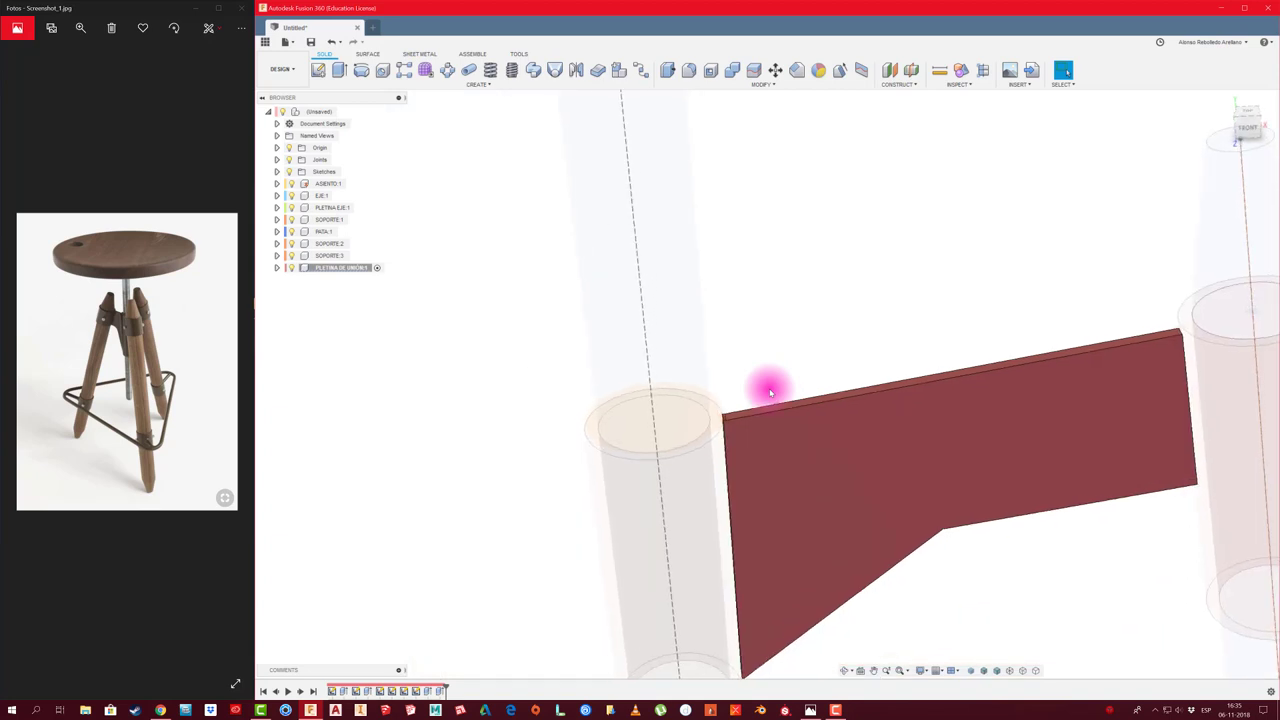
# Inspect the plate between the two cylinders from orbit views and the top view
pyautogui.scroll(-3, 766, 390)
pyautogui.scroll(5, 790, 360)
pyautogui.scroll(2, 790, 360)
pyautogui.scroll(-1, 746, 388)
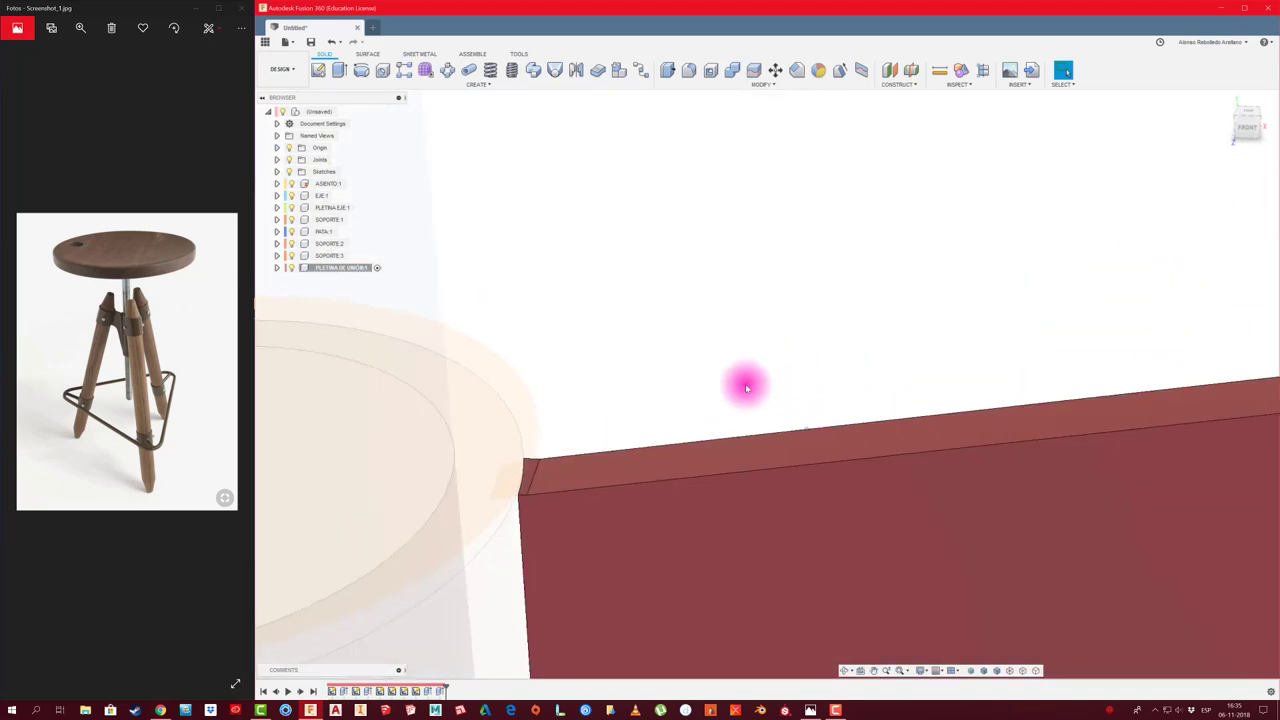
pyautogui.moveTo(746, 388)
pyautogui.keyDown('shift'); pyautogui.mouseDown(button='middle')
pyautogui.moveTo(617, 449)
pyautogui.moveTo(600, 476)
pyautogui.mouseUp(button='middle'); pyautogui.keyUp('shift')
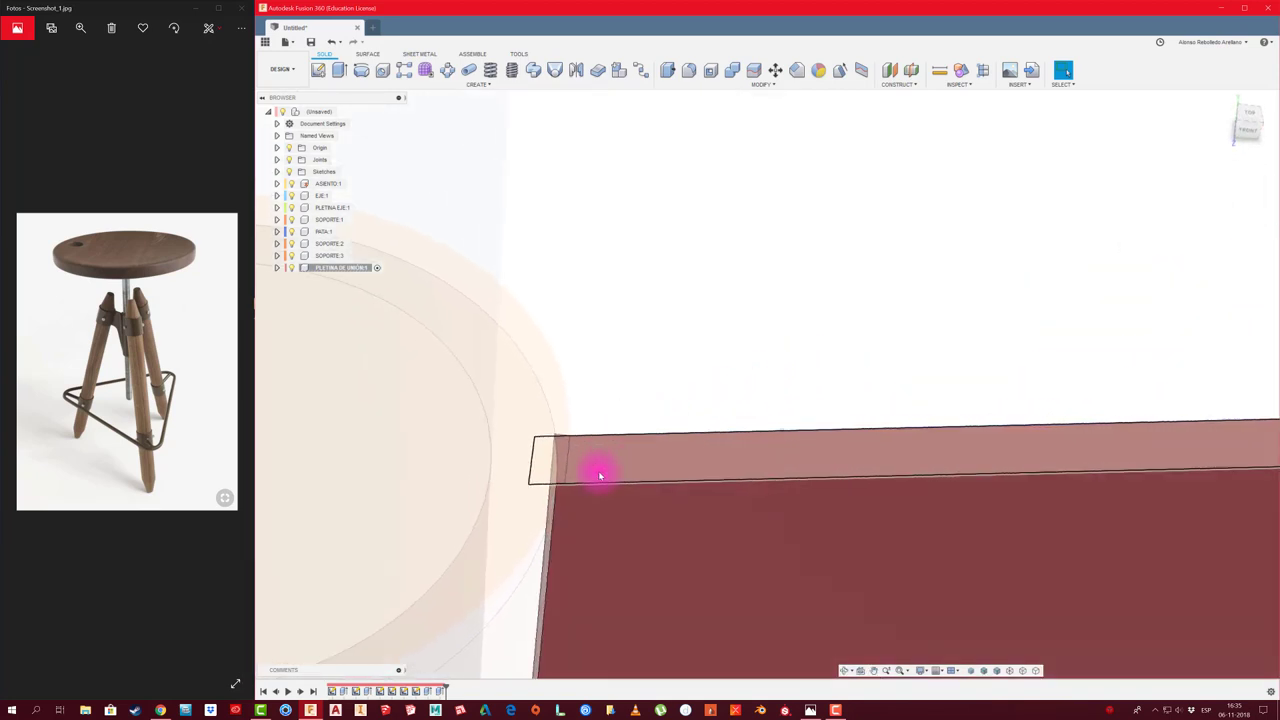
pyautogui.scroll(-1, 600, 476)
pyautogui.scroll(-2, 600, 476)
pyautogui.scroll(3, 604, 481)
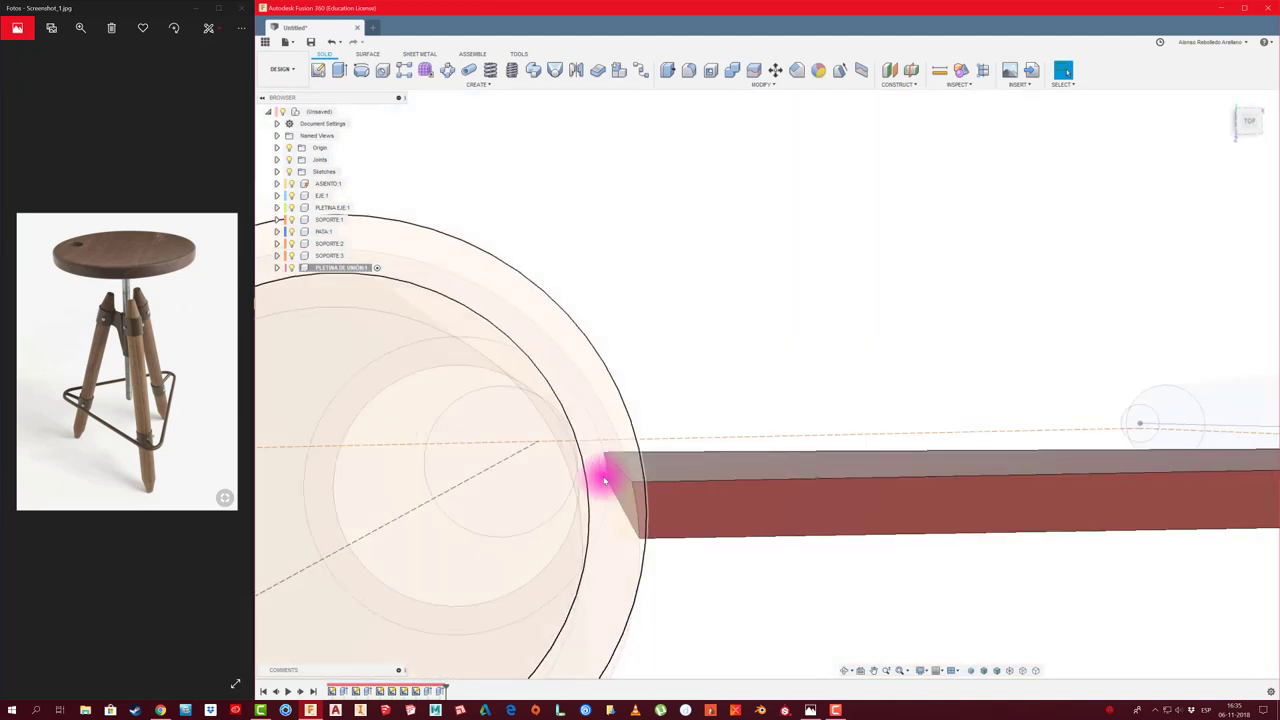
pyautogui.scroll(-2, 605, 477)
pyautogui.scroll(-1, 606, 474)
pyautogui.scroll(-2, 630, 480)
pyautogui.keyDown('shift'); pyautogui.moveTo(663, 486); pyautogui.dragTo(919, 376, button='middle'); pyautogui.keyUp('shift')
pyautogui.click(1250, 121)
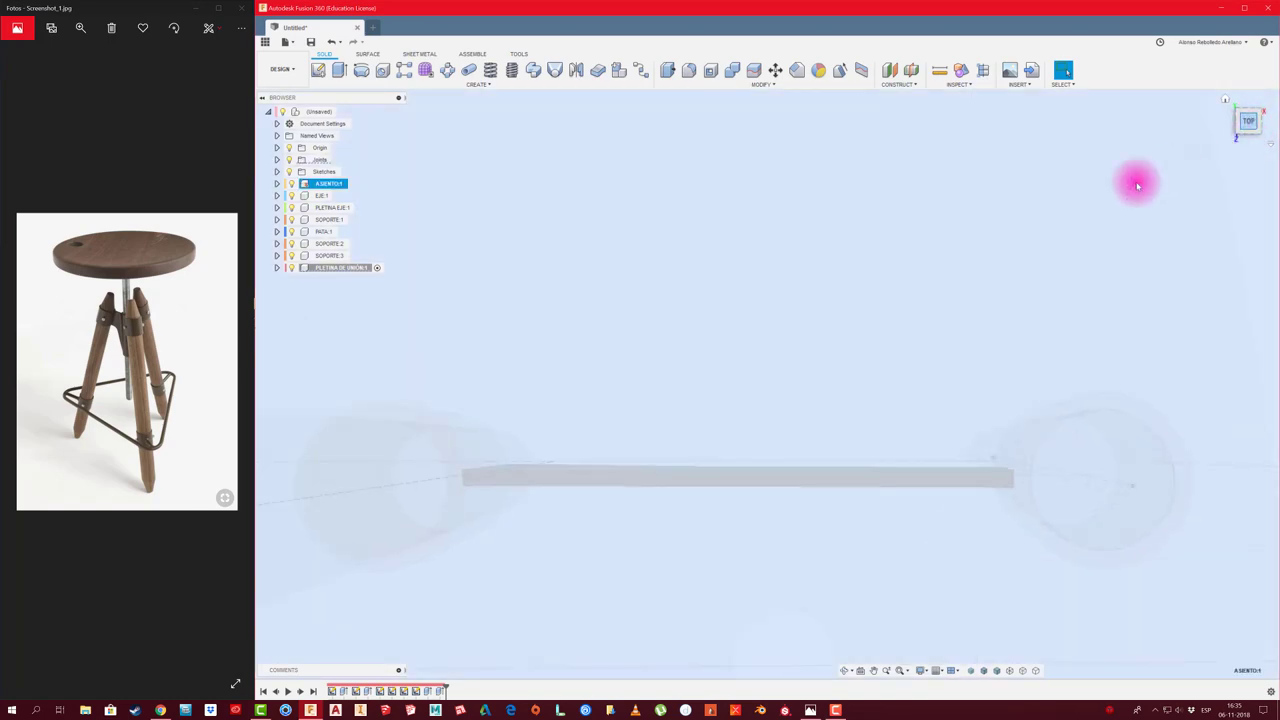
pyautogui.scroll(2, 830, 460)
pyautogui.scroll(2, 787, 465)
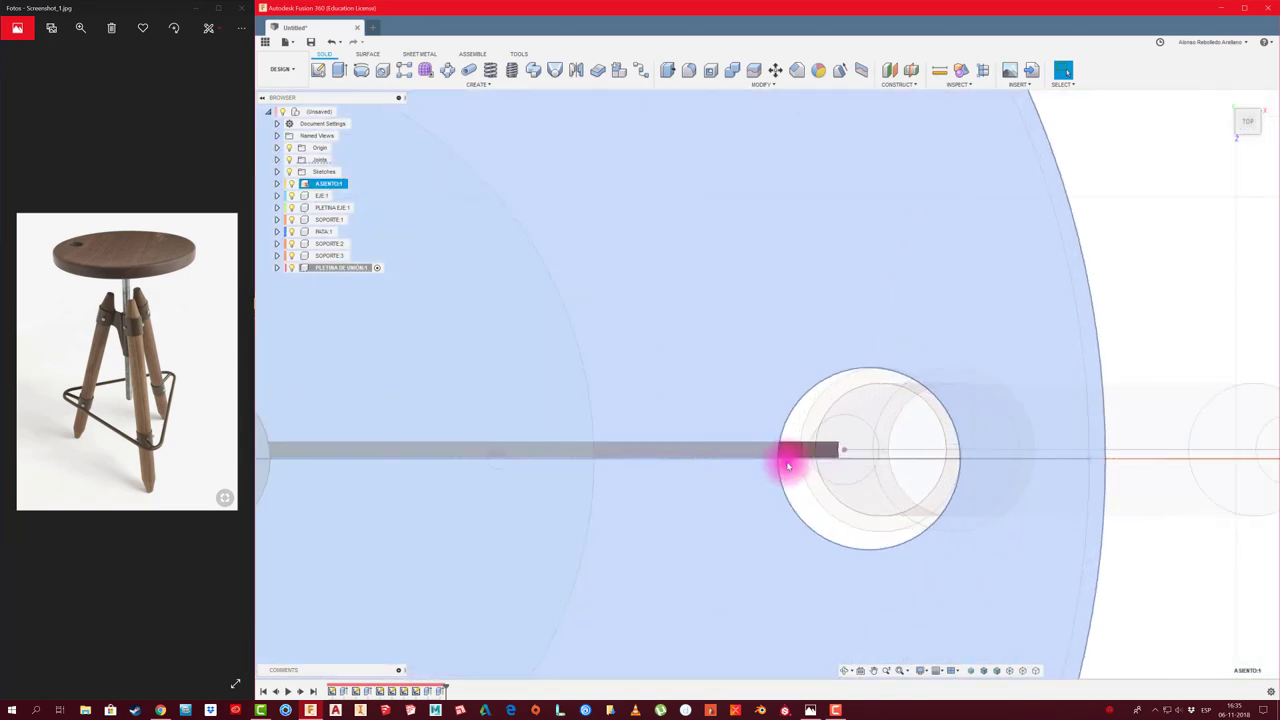
pyautogui.scroll(-3, 654, 463)
pyautogui.scroll(-1, 654, 463)
pyautogui.scroll(-2, 654, 463)
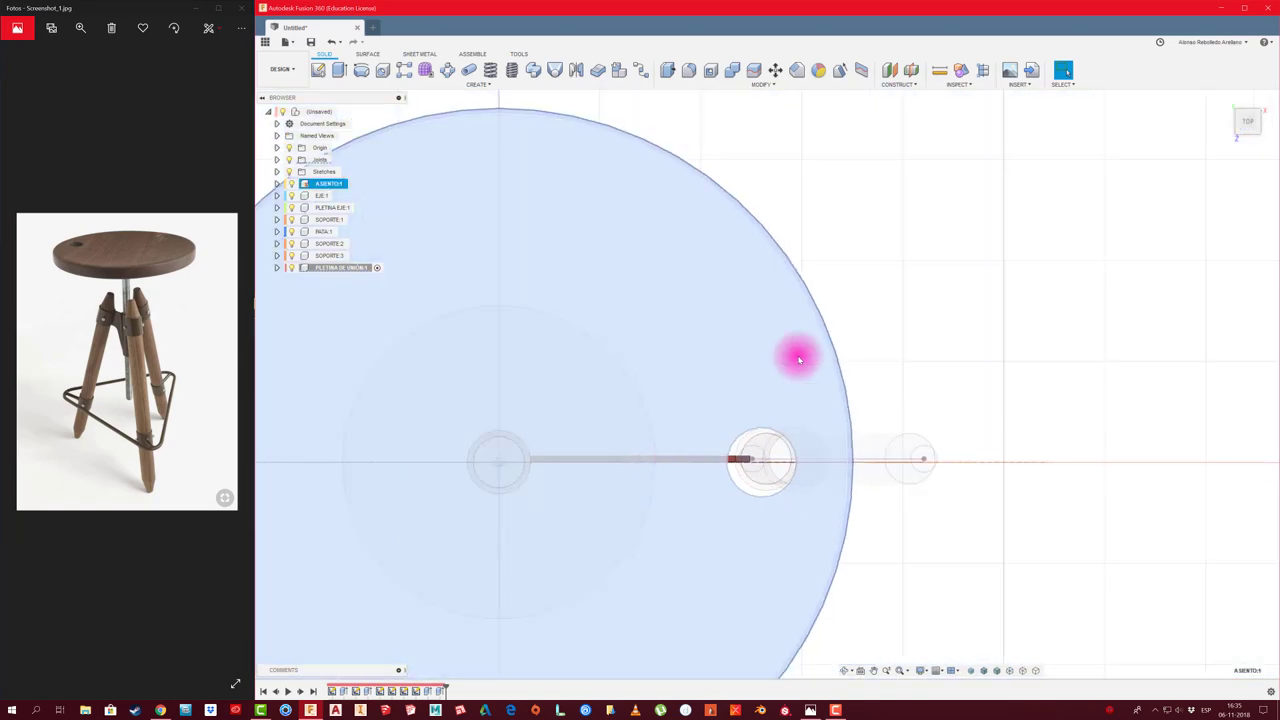
pyautogui.keyDown('shift'); pyautogui.moveTo(797, 354); pyautogui.dragTo(752, 452, button='middle'); pyautogui.keyUp('shift')
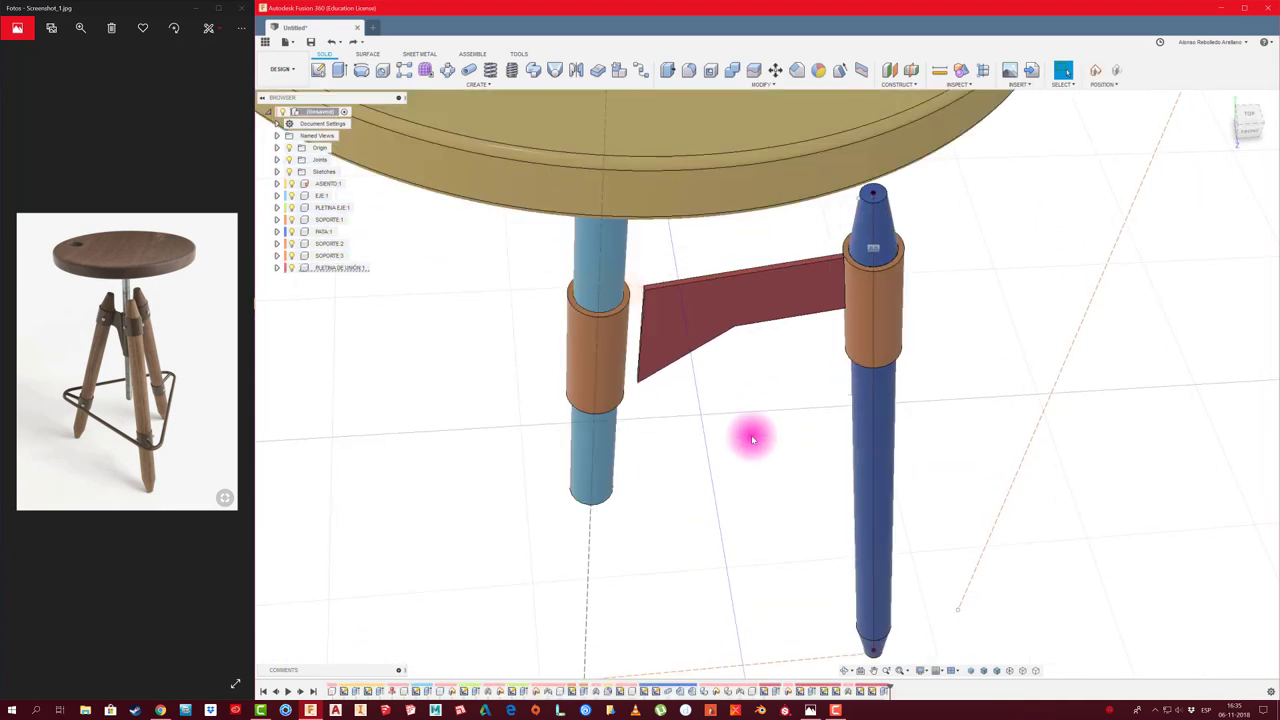
pyautogui.moveTo(755, 405); pyautogui.dragTo(753, 384)
pyautogui.scroll(3, 646, 306)
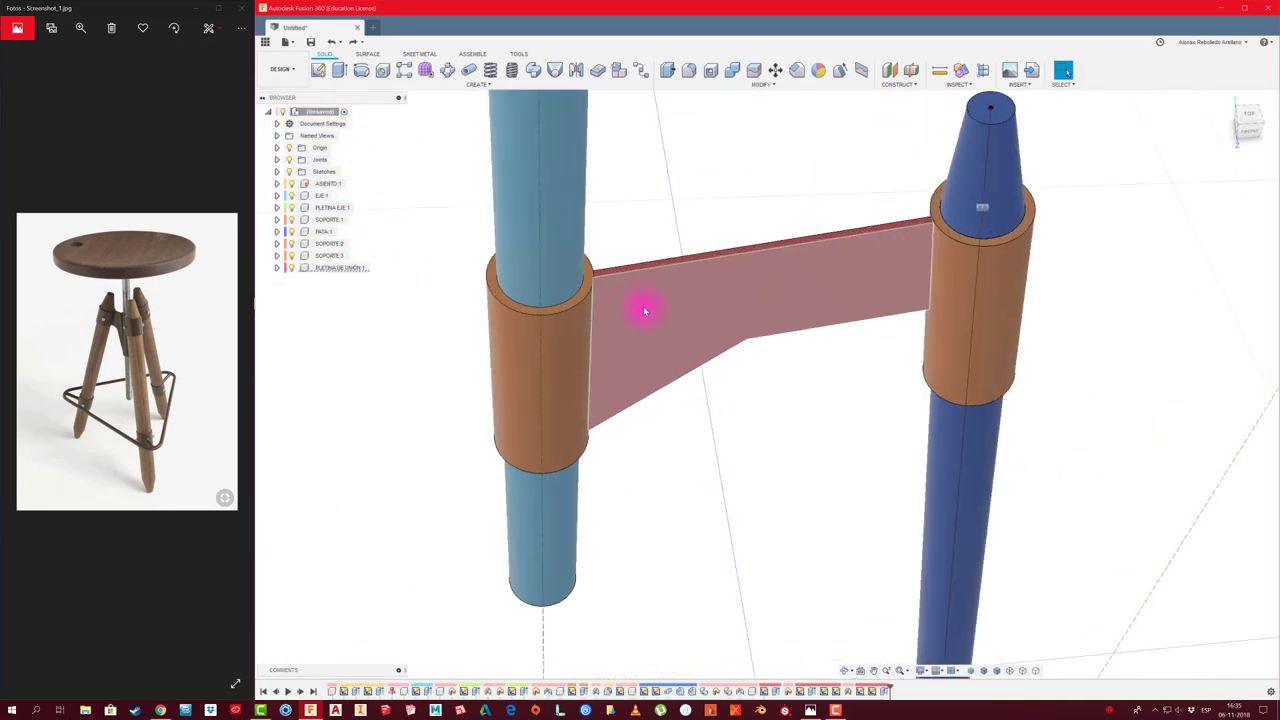
pyautogui.scroll(3, 626, 313)
# Edit and finish the plate's sketch, activate the top-level assembly, and revert the test move
pyautogui.doubleClick(627, 315)
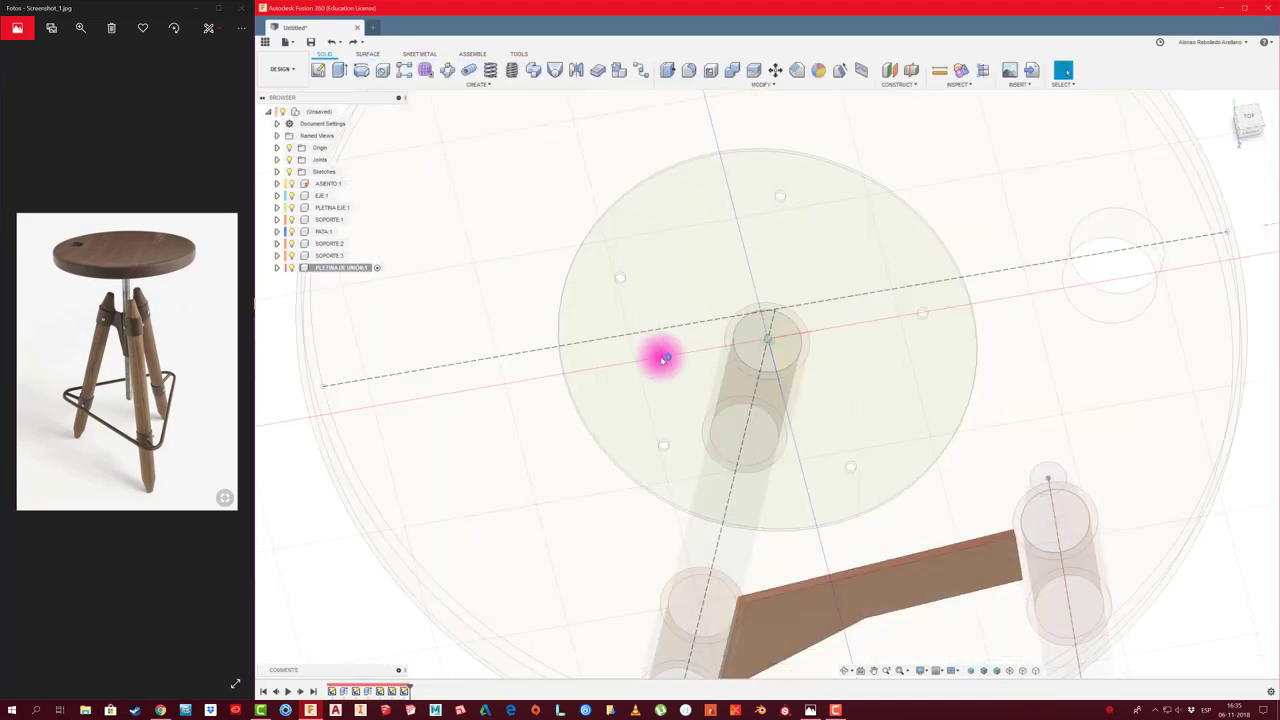
pyautogui.click(964, 335)
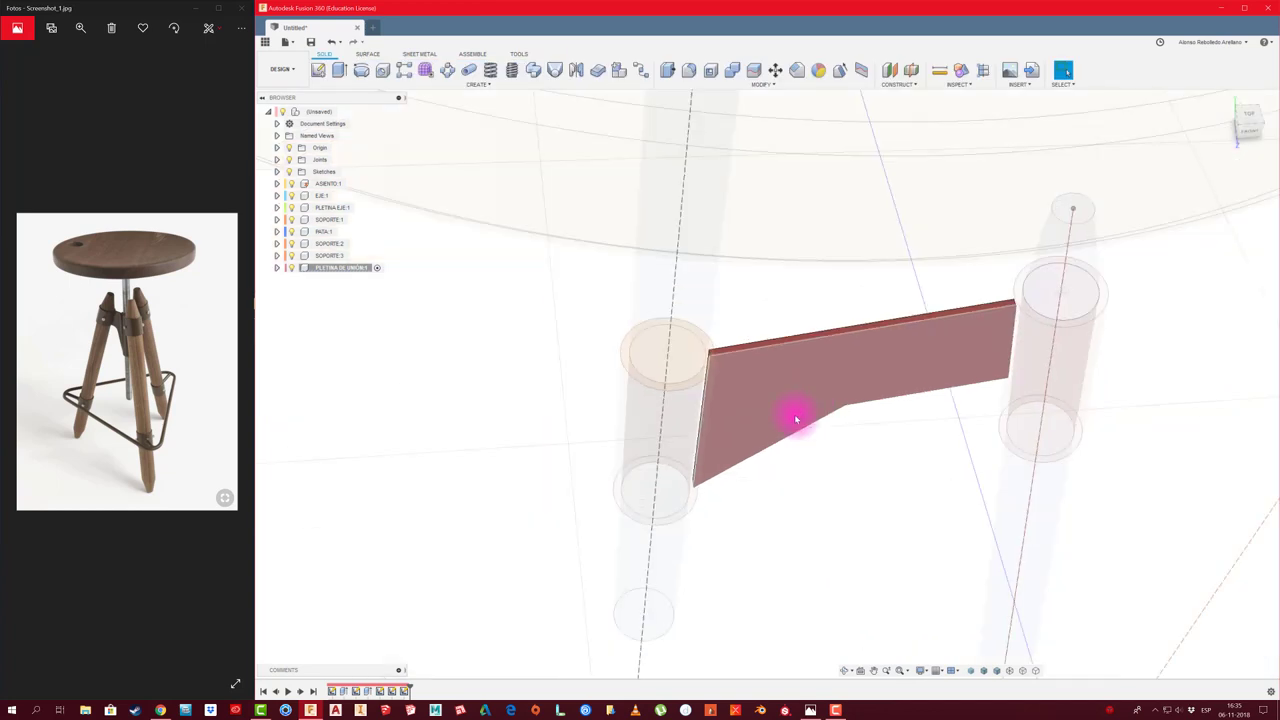
pyautogui.click(343, 113)
pyautogui.click(343, 113)
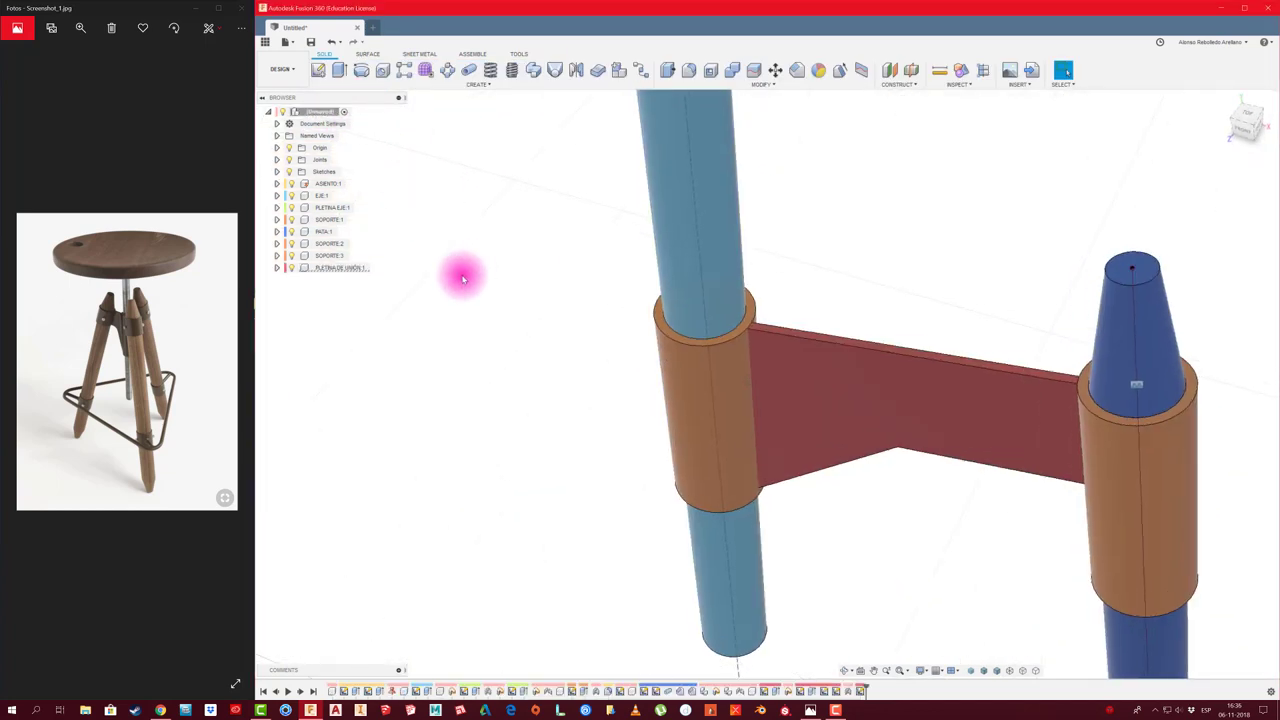
pyautogui.moveTo(775, 362); pyautogui.dragTo(880, 274)
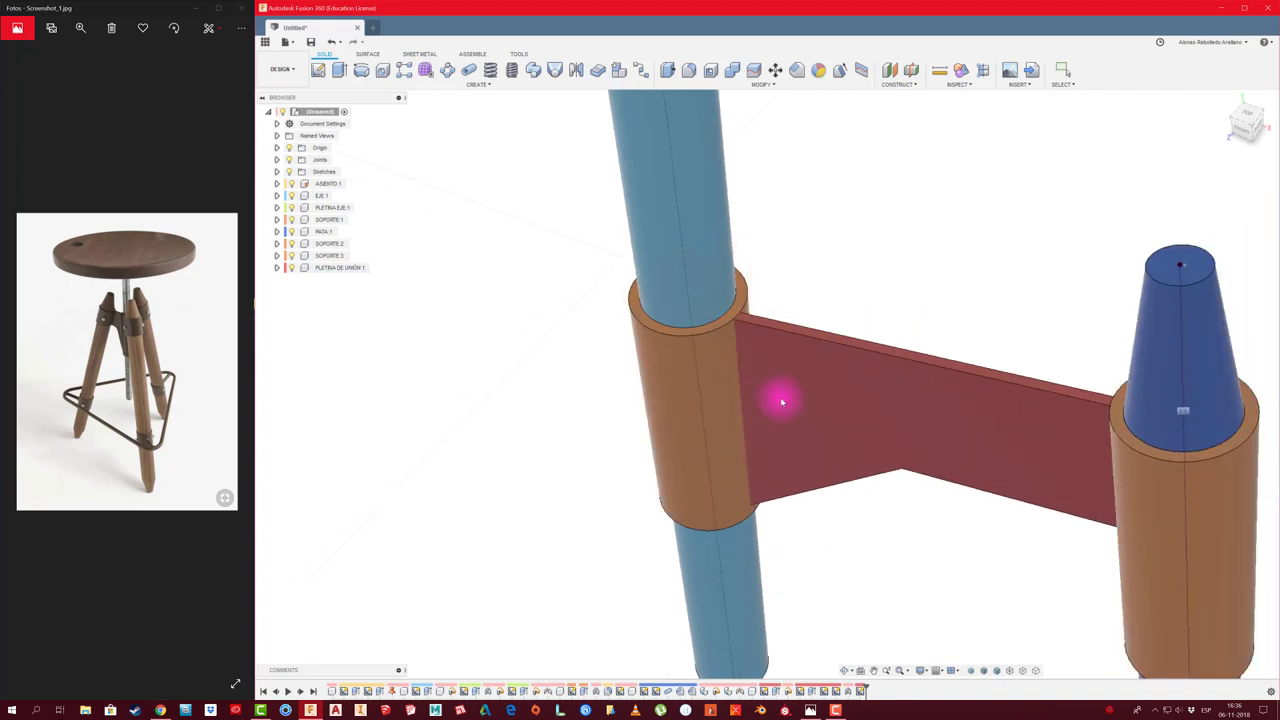
pyautogui.click(1118, 72)
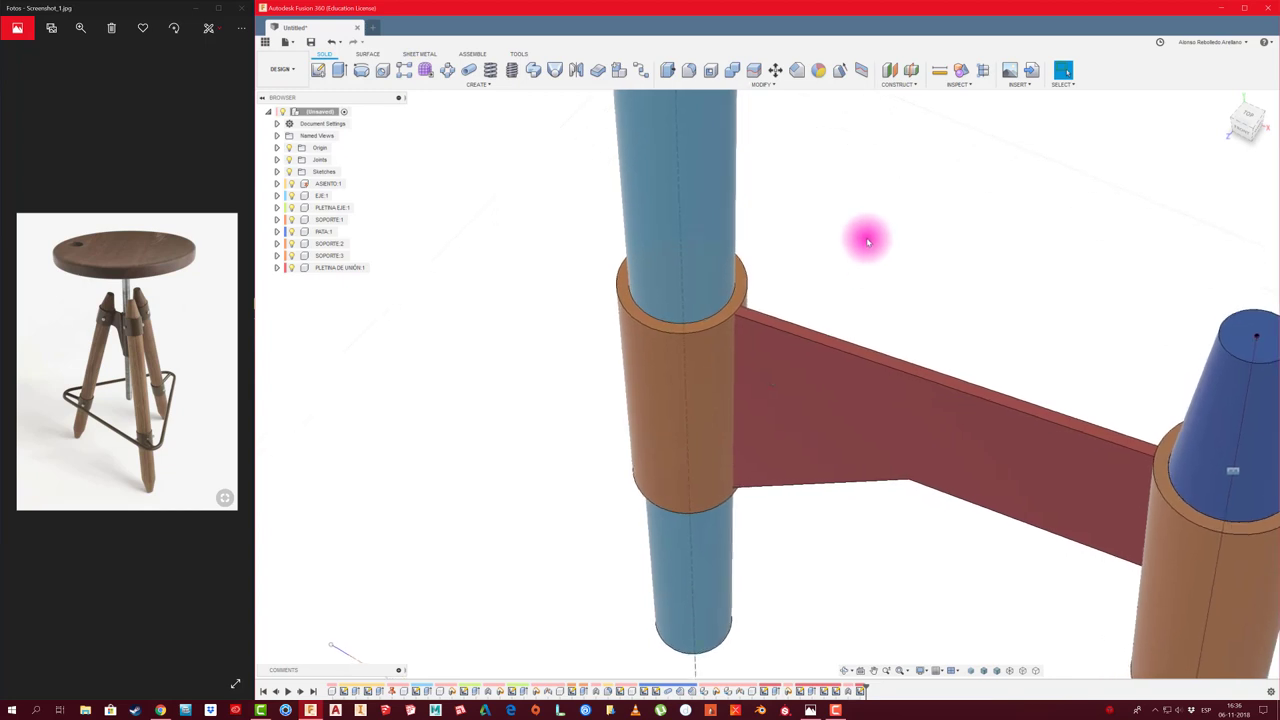
# Combine-cut the left leg's sleeve with the plate as tool body, keeping the plate
pyautogui.click(731, 70)
pyautogui.scroll(5, 701, 285)
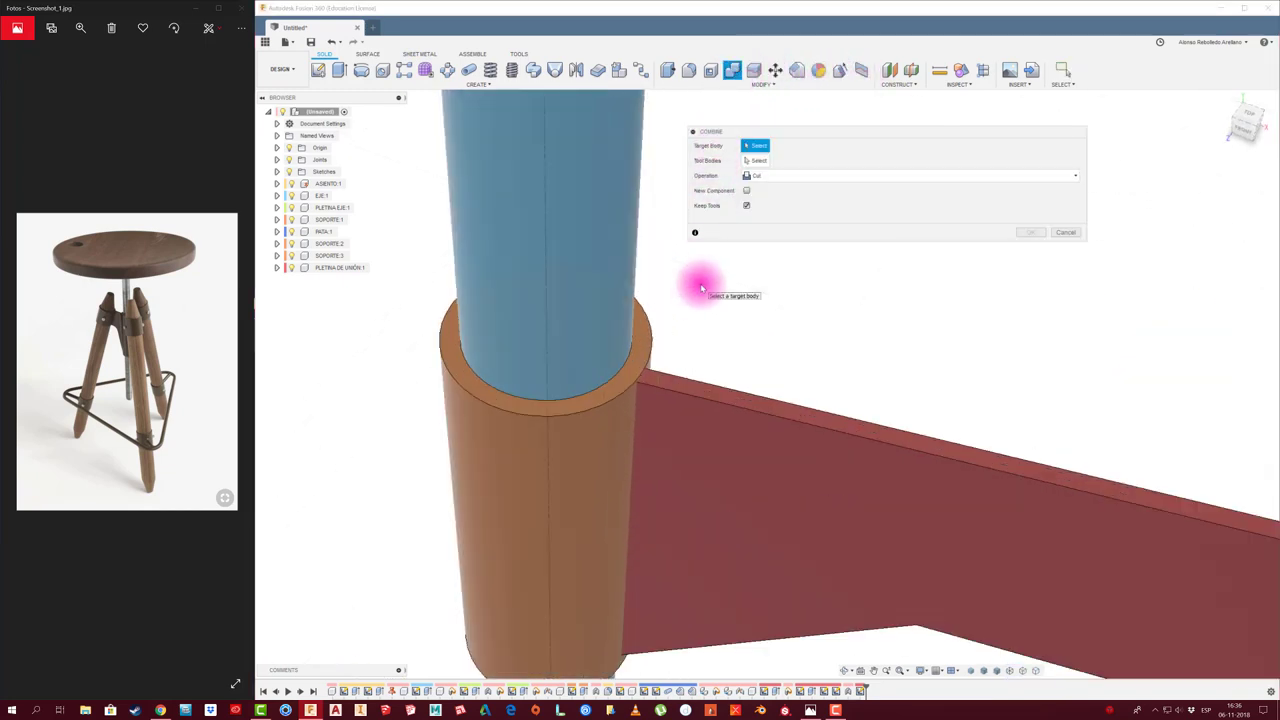
pyautogui.click(647, 352)
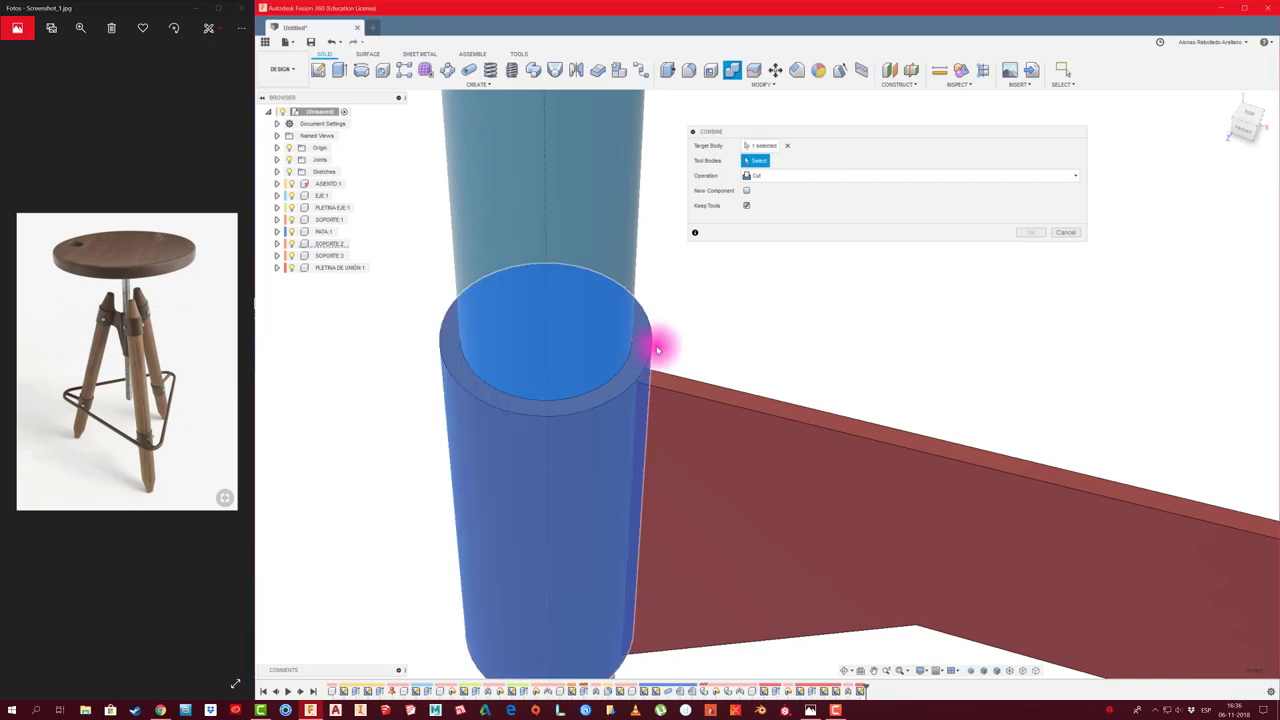
pyautogui.click(697, 409)
pyautogui.scroll(-3, 795, 240)
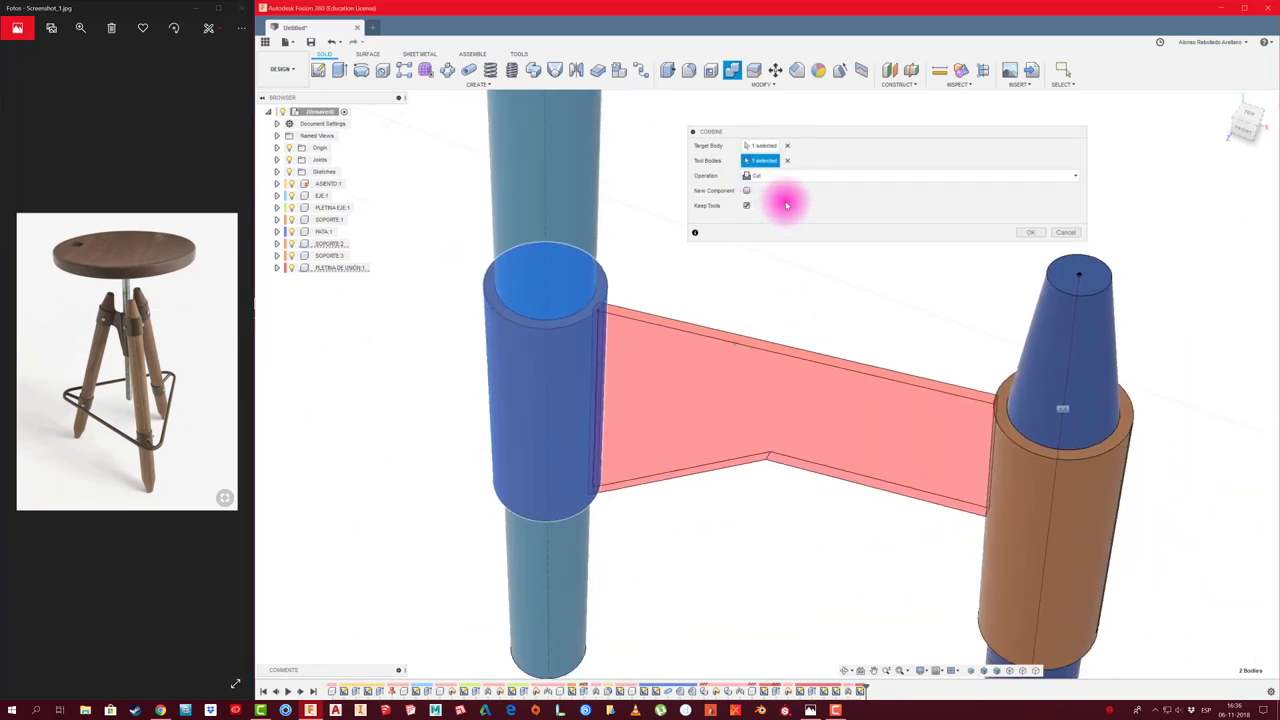
pyautogui.click(1022, 232)
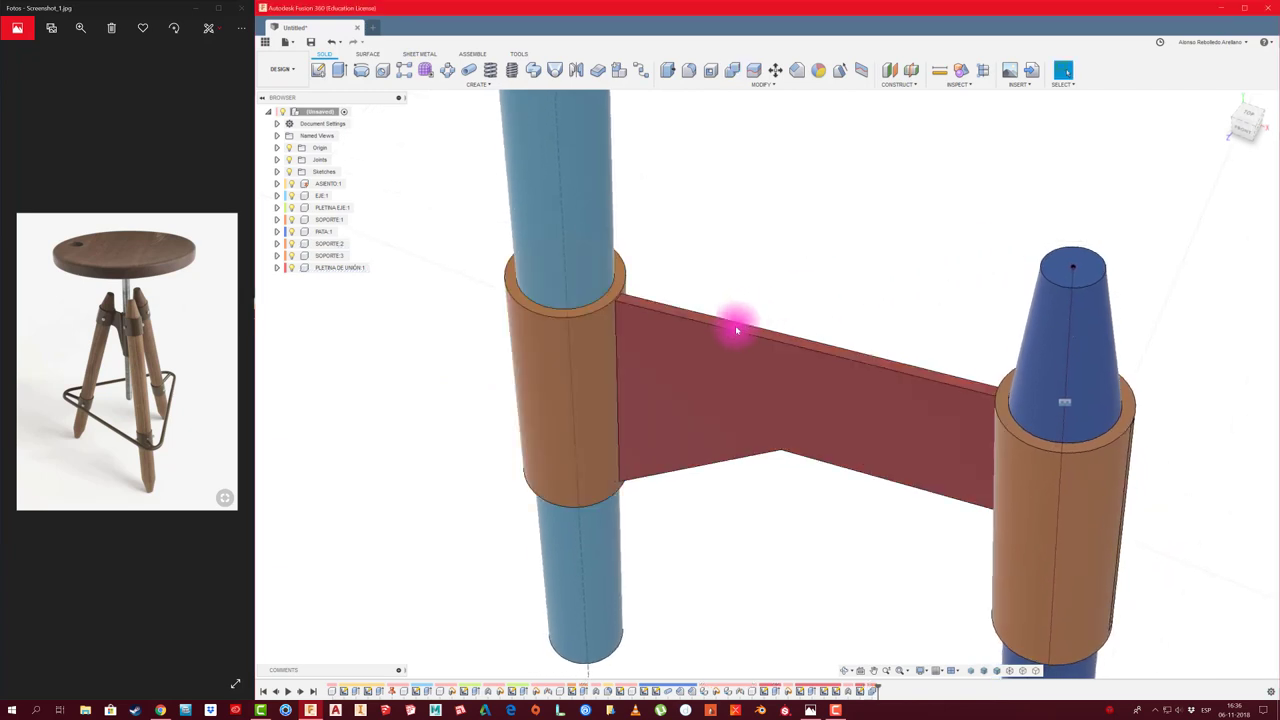
# Slide the plate aside and tilt the view to inspect the new slot in the sleeve
pyautogui.moveTo(737, 330); pyautogui.dragTo(791, 362)
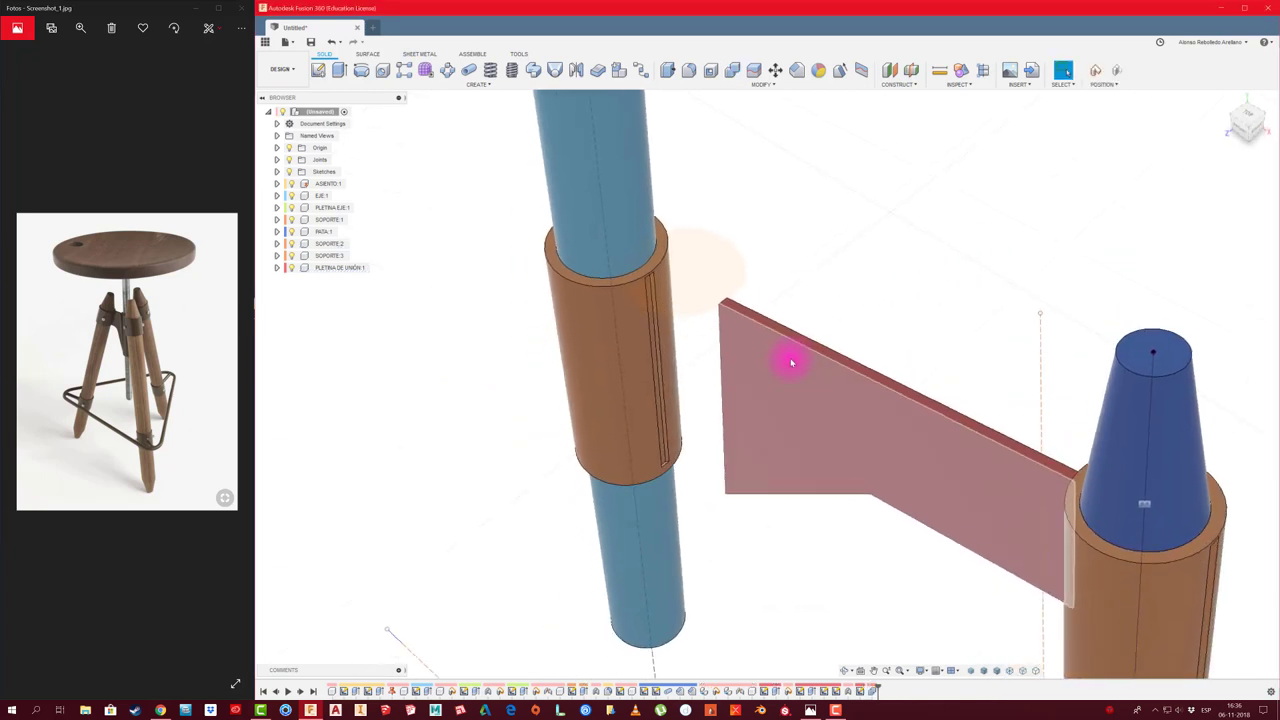
pyautogui.scroll(2, 791, 358)
pyautogui.scroll(2, 791, 358)
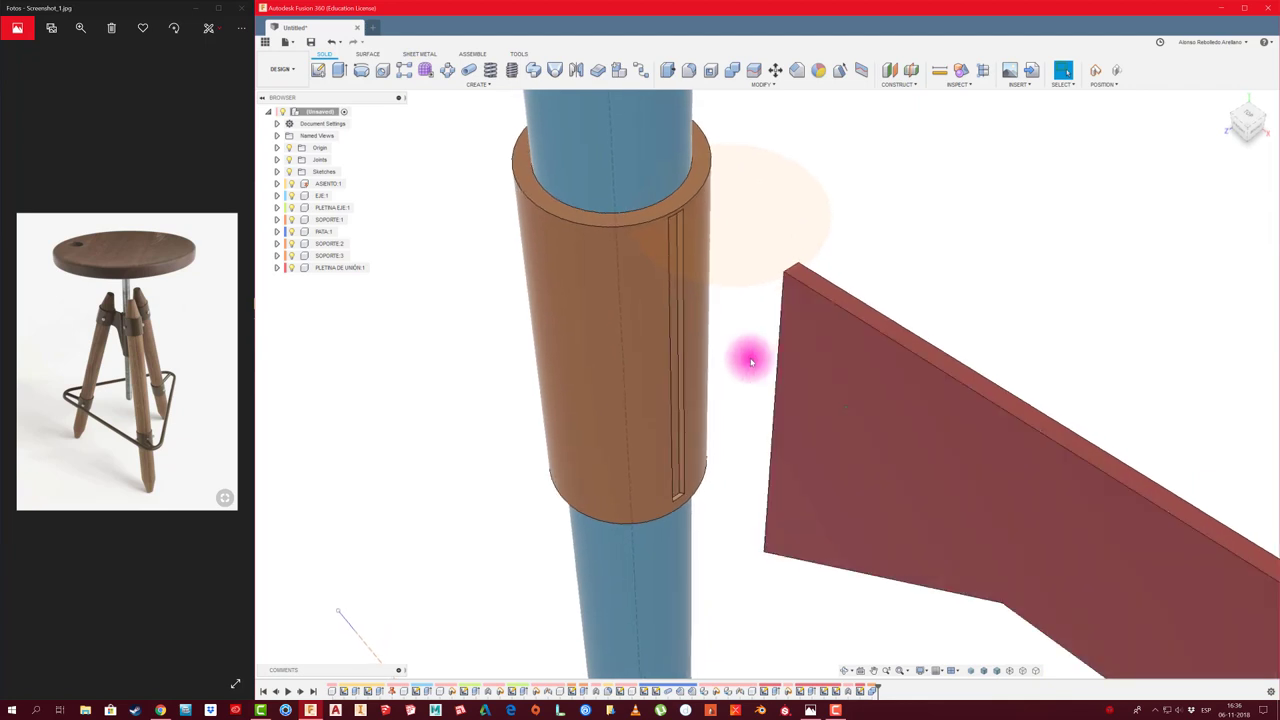
pyautogui.moveTo(886, 234)
pyautogui.keyDown('shift'); pyautogui.mouseDown(button='middle')
pyautogui.moveTo(897, 248)
pyautogui.moveTo(748, 117)
pyautogui.mouseUp(button='middle'); pyautogui.keyUp('shift')
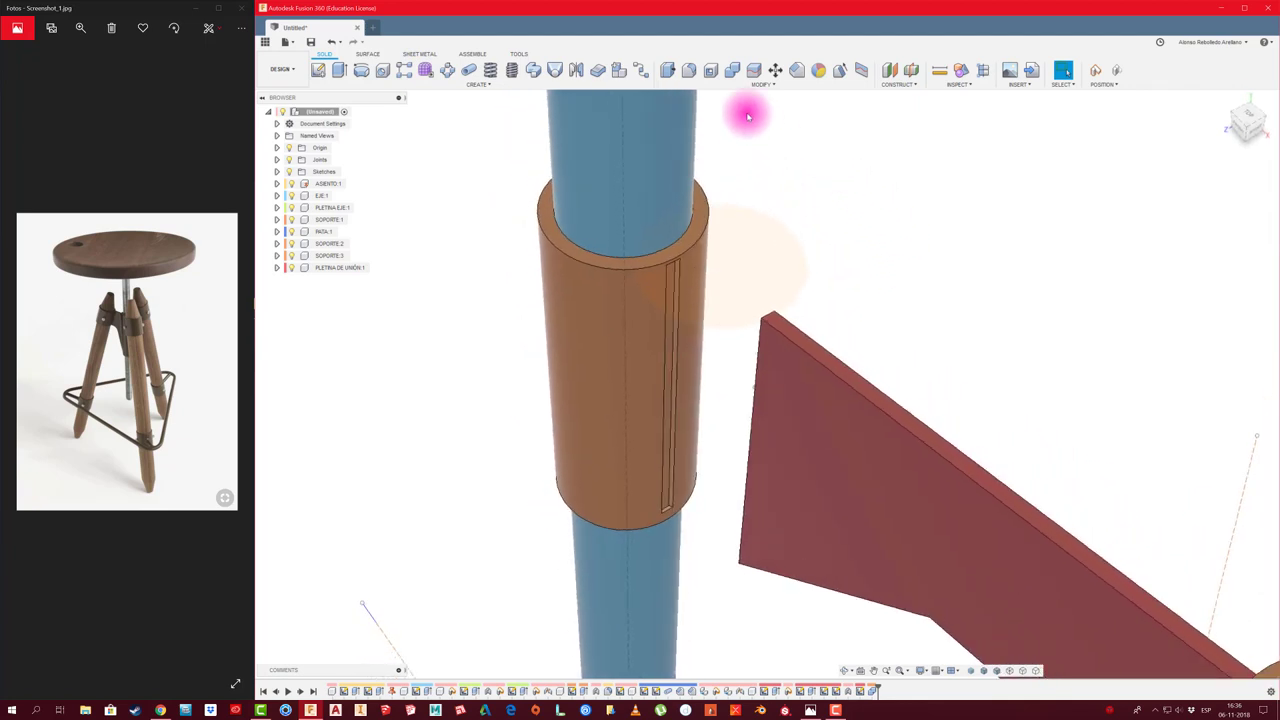
pyautogui.click(669, 70)
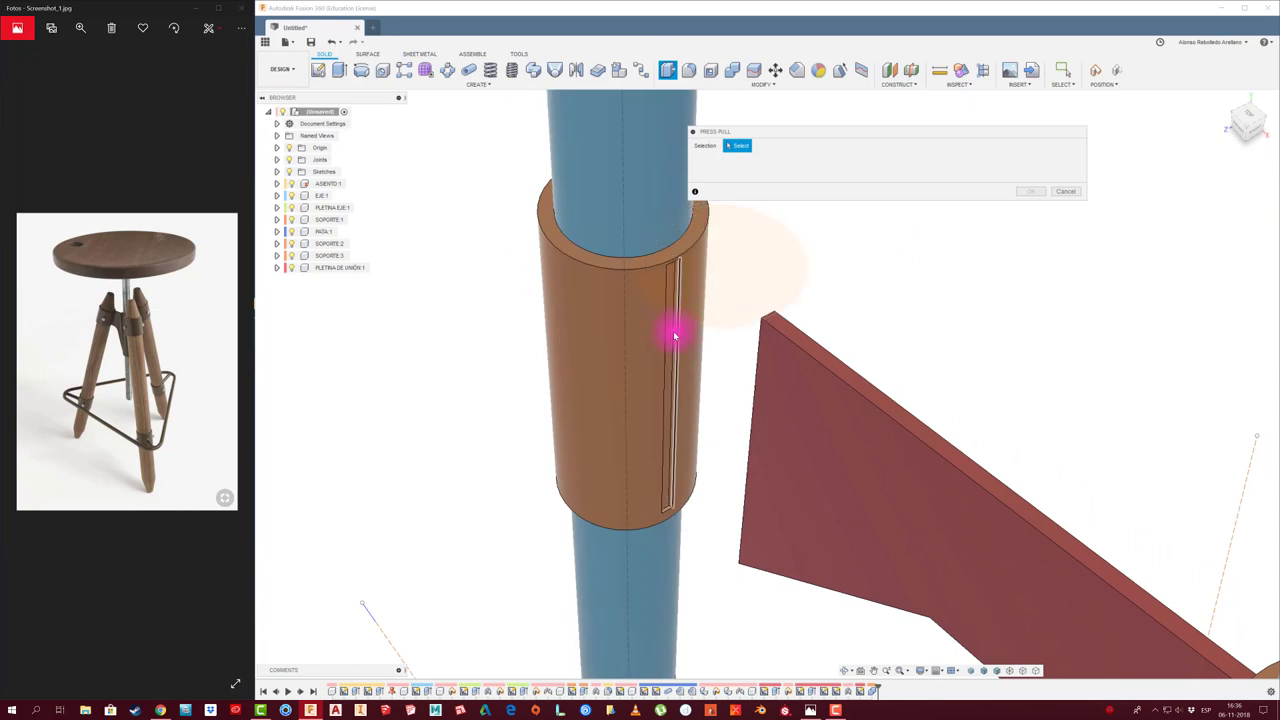
# Press Pull one side face of the sleeve's slot outward by 1 mm
pyautogui.moveTo(674, 336)
pyautogui.keyDown('shift'); pyautogui.mouseDown(button='middle')
pyautogui.moveTo(669, 517)
pyautogui.moveTo(669, 449)
pyautogui.mouseUp(button='middle'); pyautogui.keyUp('shift')
pyautogui.click(673, 441)
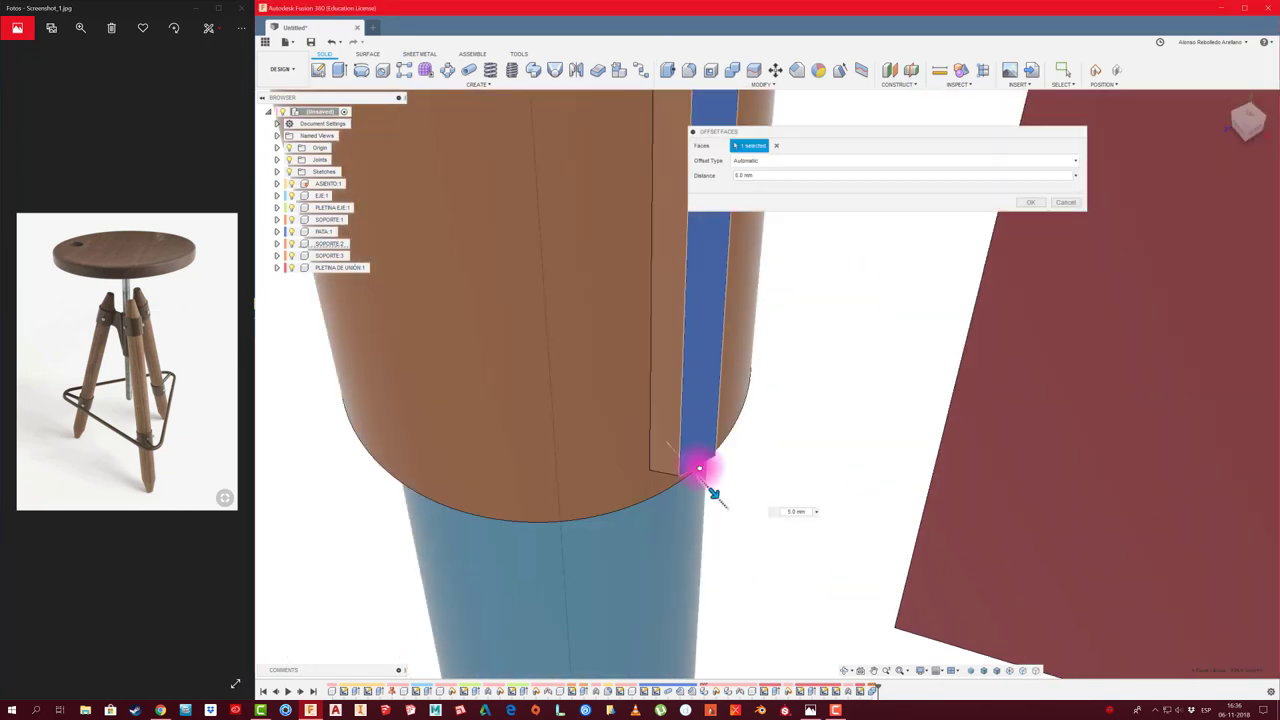
pyautogui.moveTo(694, 449)
pyautogui.keyDown('shift'); pyautogui.mouseDown(button='middle')
pyautogui.moveTo(750, 447)
pyautogui.moveTo(714, 451)
pyautogui.moveTo(729, 414)
pyautogui.moveTo(706, 463)
pyautogui.moveTo(766, 457)
pyautogui.mouseUp(button='middle'); pyautogui.keyUp('shift')
pyautogui.write('1')
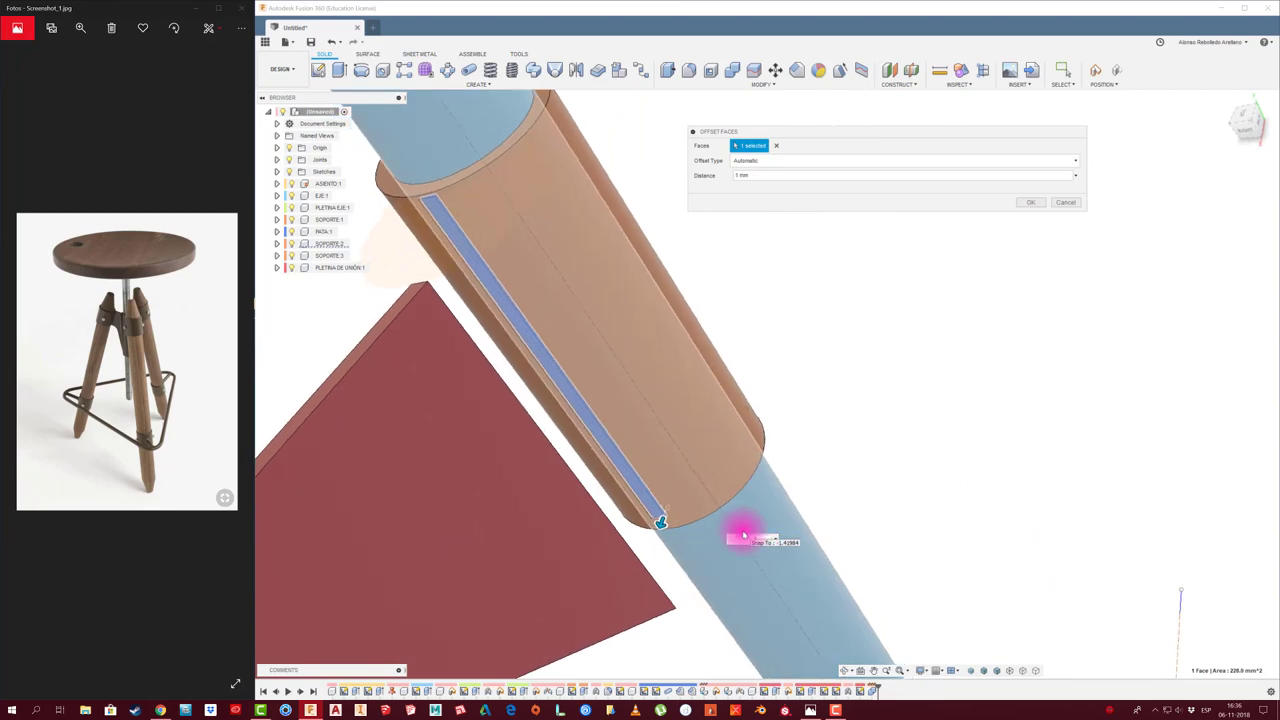
pyautogui.click(1064, 205)
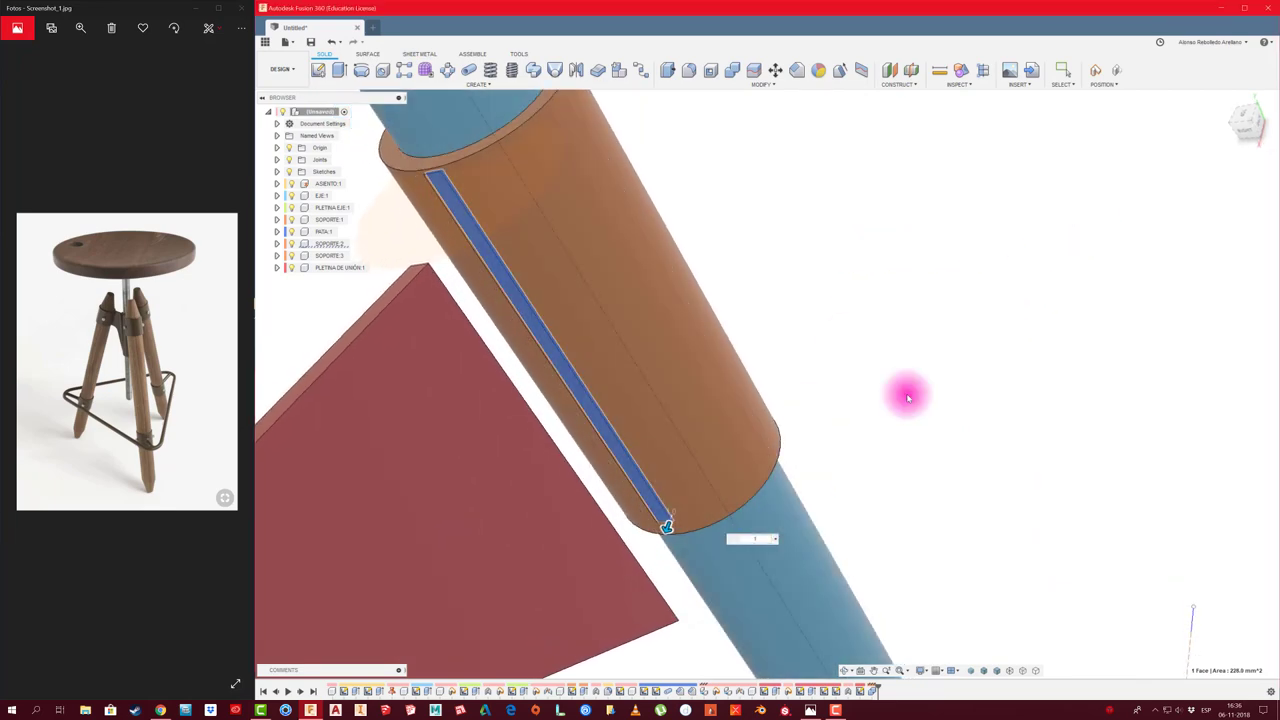
pyautogui.scroll(3, 643, 528)
pyautogui.scroll(3, 643, 524)
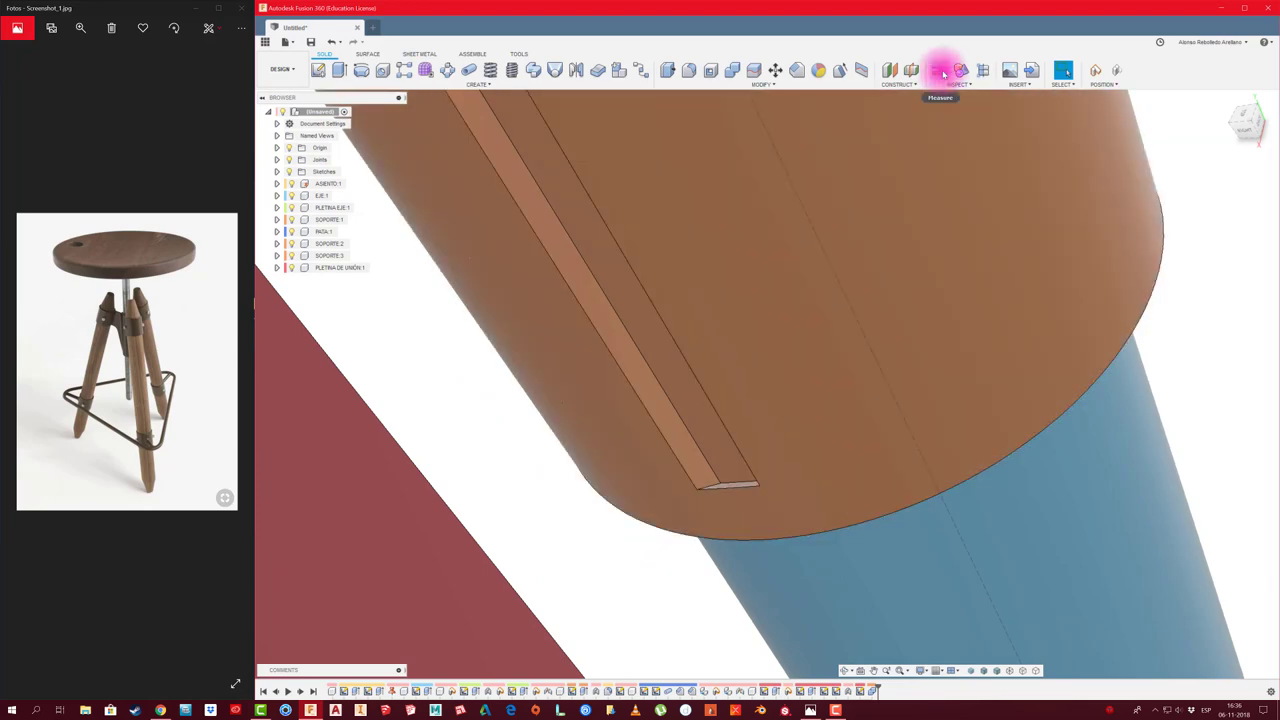
# Measure between the two long edges of the slot, then close the measurement
pyautogui.click(939, 70)
pyautogui.click(664, 419)
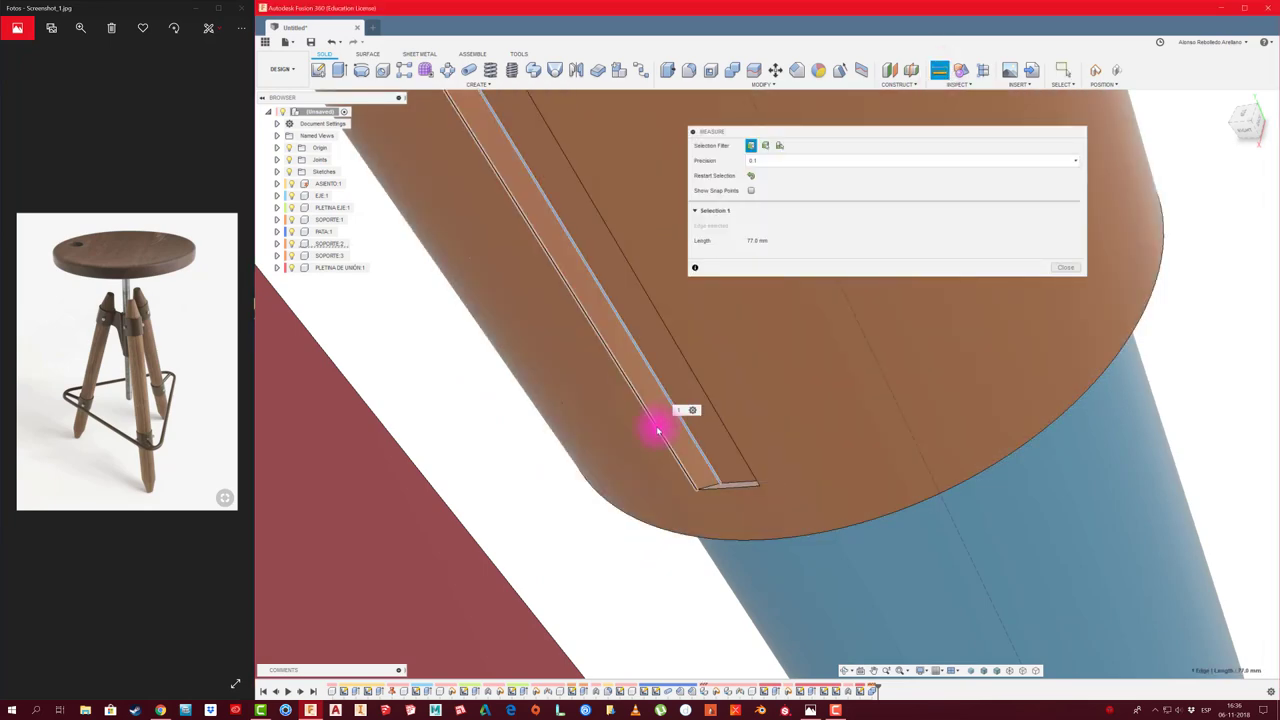
pyautogui.click(659, 430)
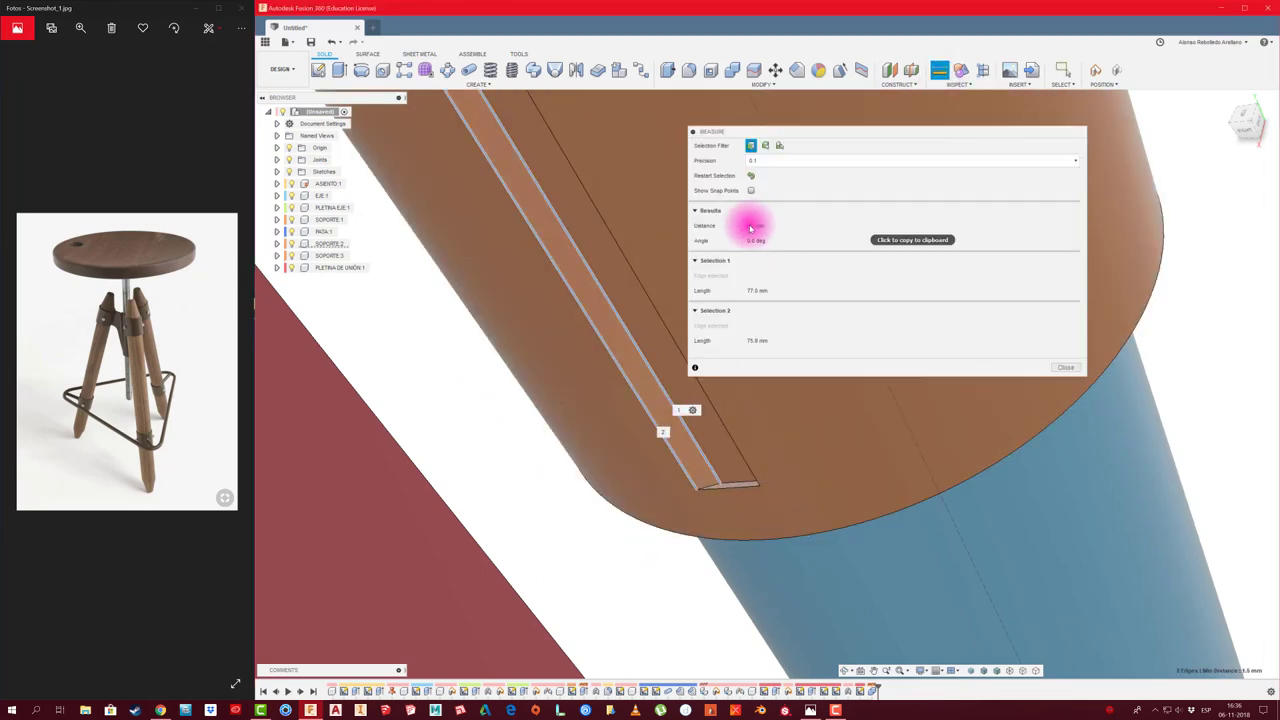
pyautogui.click(1068, 367)
pyautogui.moveTo(1061, 366)
pyautogui.keyDown('shift'); pyautogui.mouseDown(button='middle')
pyautogui.moveTo(849, 437)
pyautogui.moveTo(1009, 406)
pyautogui.moveTo(906, 127)
pyautogui.mouseUp(button='middle'); pyautogui.keyUp('shift')
# Press Pull the slot's side face again for a 1.5 mm offset
pyautogui.click(668, 69)
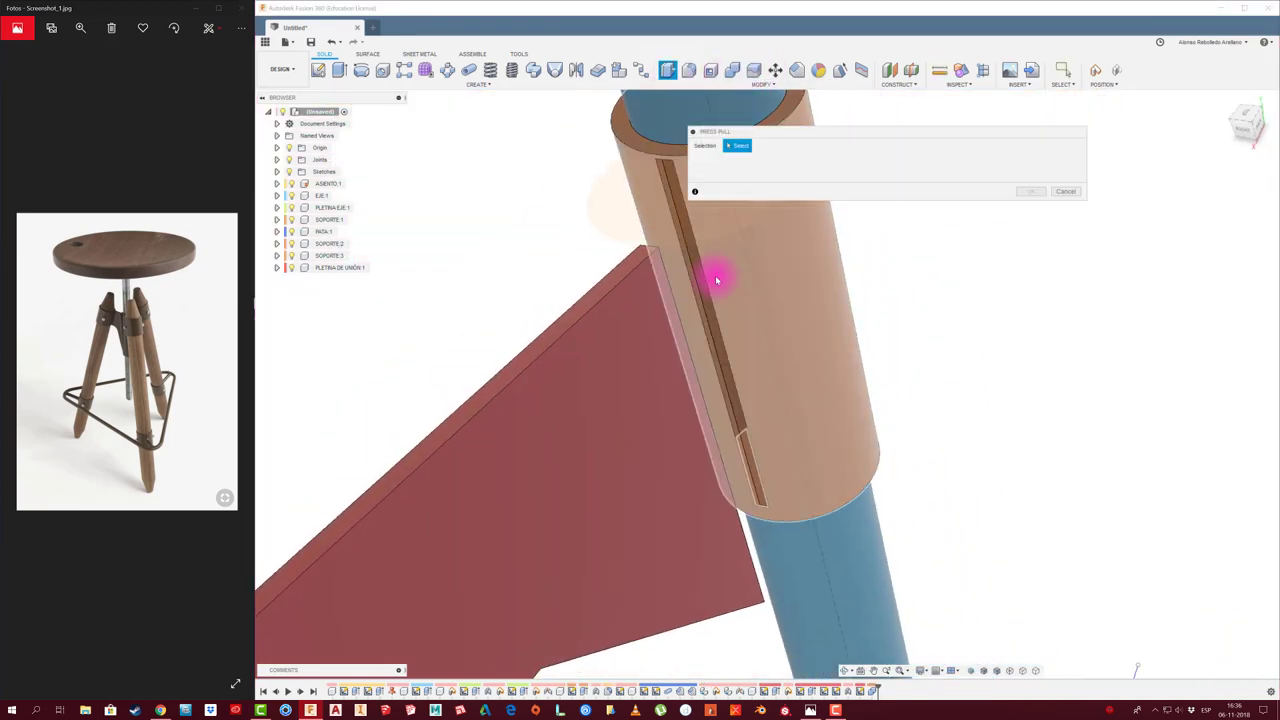
pyautogui.scroll(2, 697, 300)
pyautogui.click(697, 300)
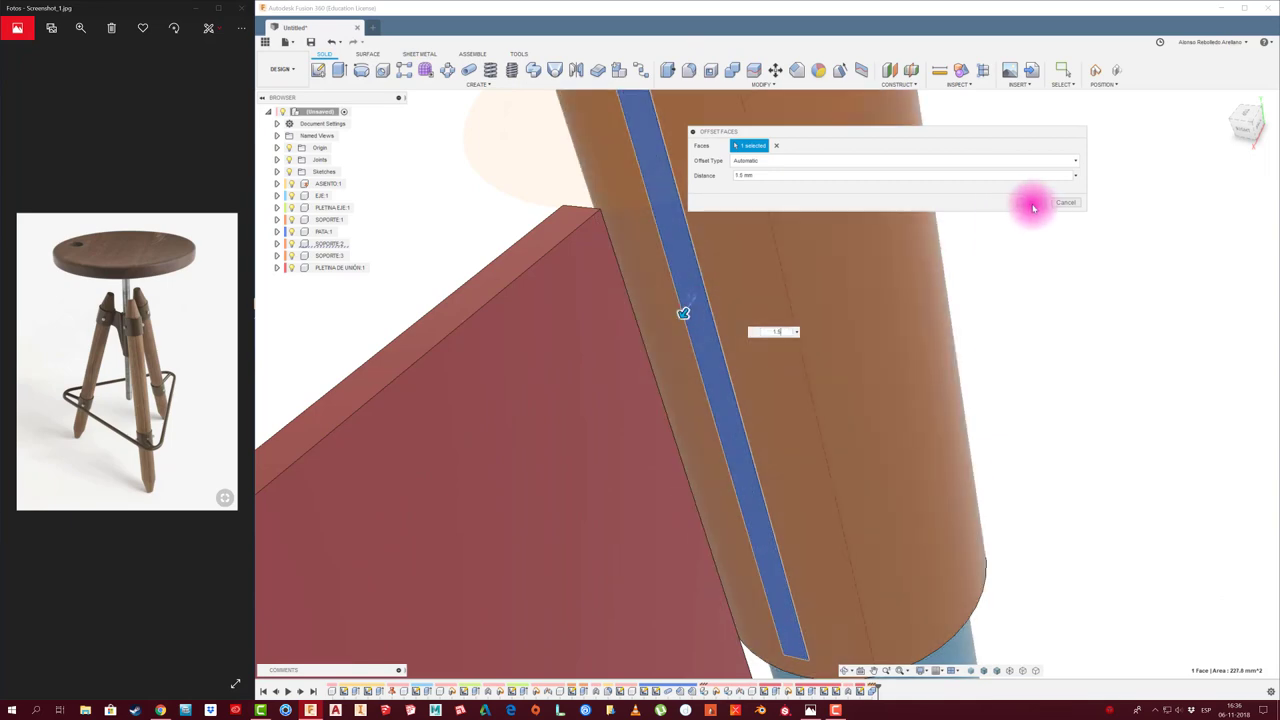
pyautogui.click(1031, 202)
# Select the post's sleeve and undo so the plate returns to its place
pyautogui.moveTo(967, 291)
pyautogui.keyDown('shift'); pyautogui.mouseDown(button='middle')
pyautogui.moveTo(751, 571)
pyautogui.moveTo(831, 626)
pyautogui.moveTo(996, 503)
pyautogui.mouseUp(button='middle'); pyautogui.keyUp('shift')
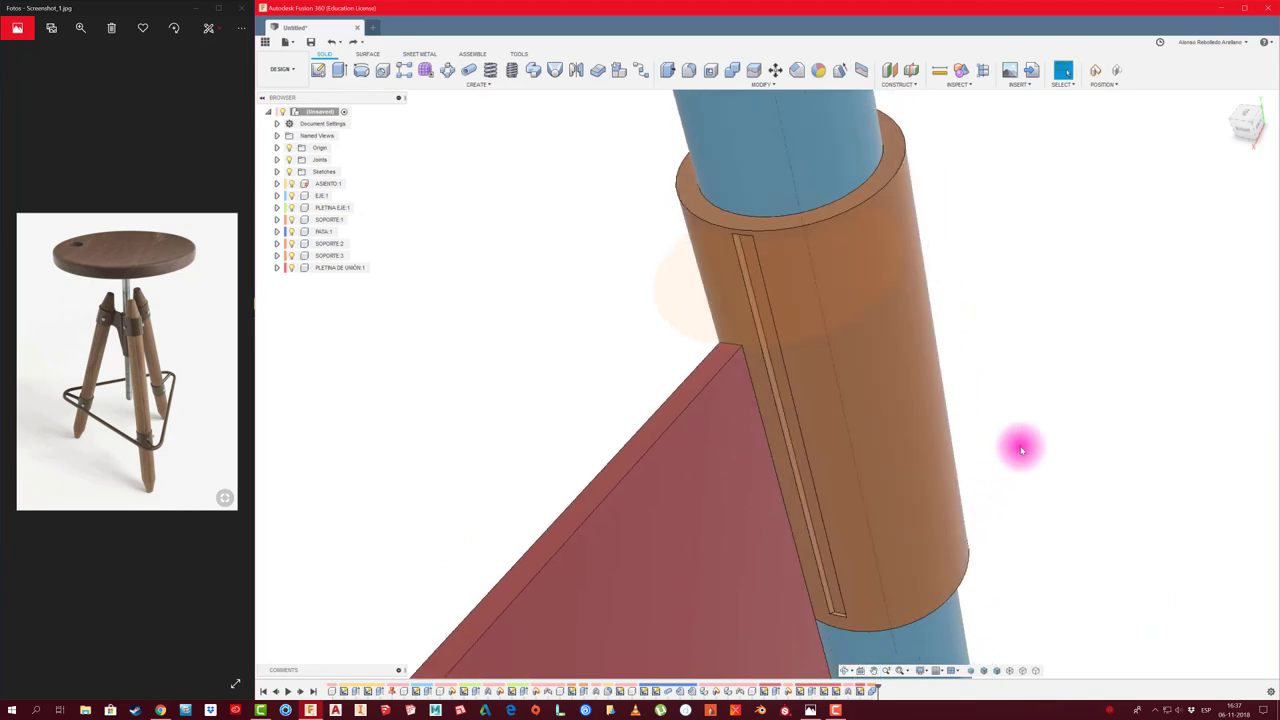
pyautogui.click(955, 460)
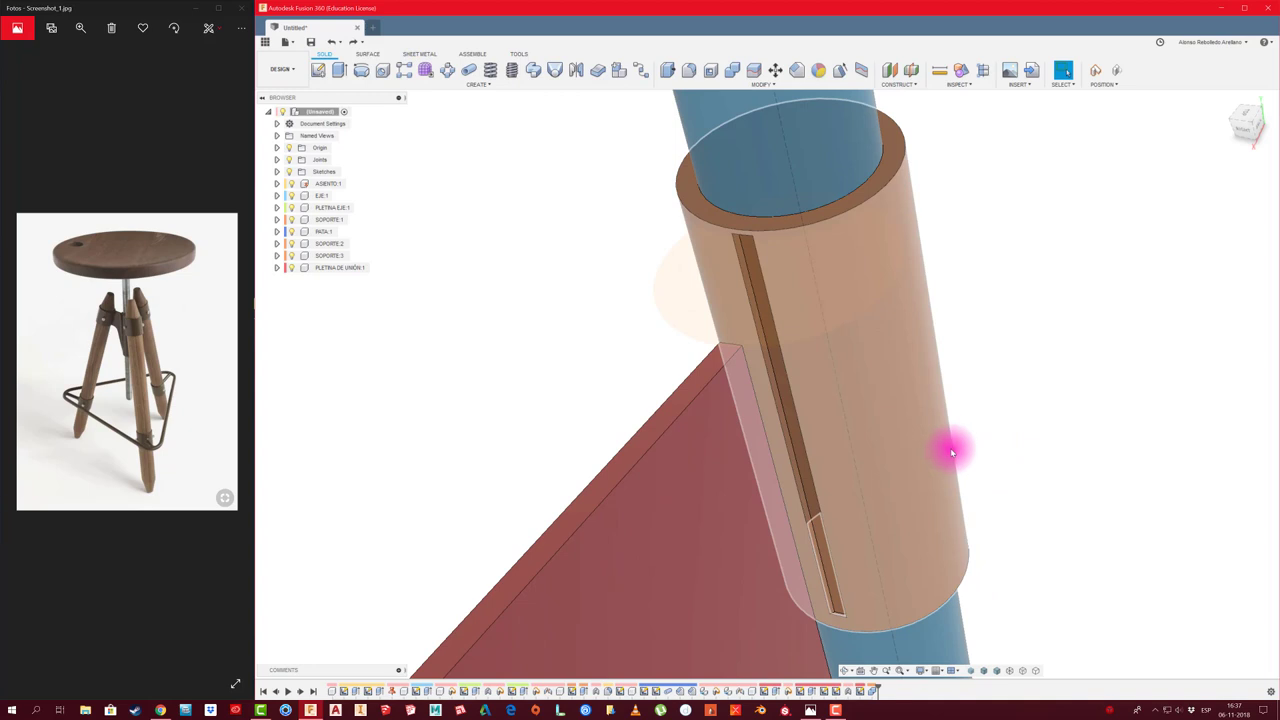
pyautogui.hotkey('ctrl', 'z')
pyautogui.hotkey('ctrl', 'z')
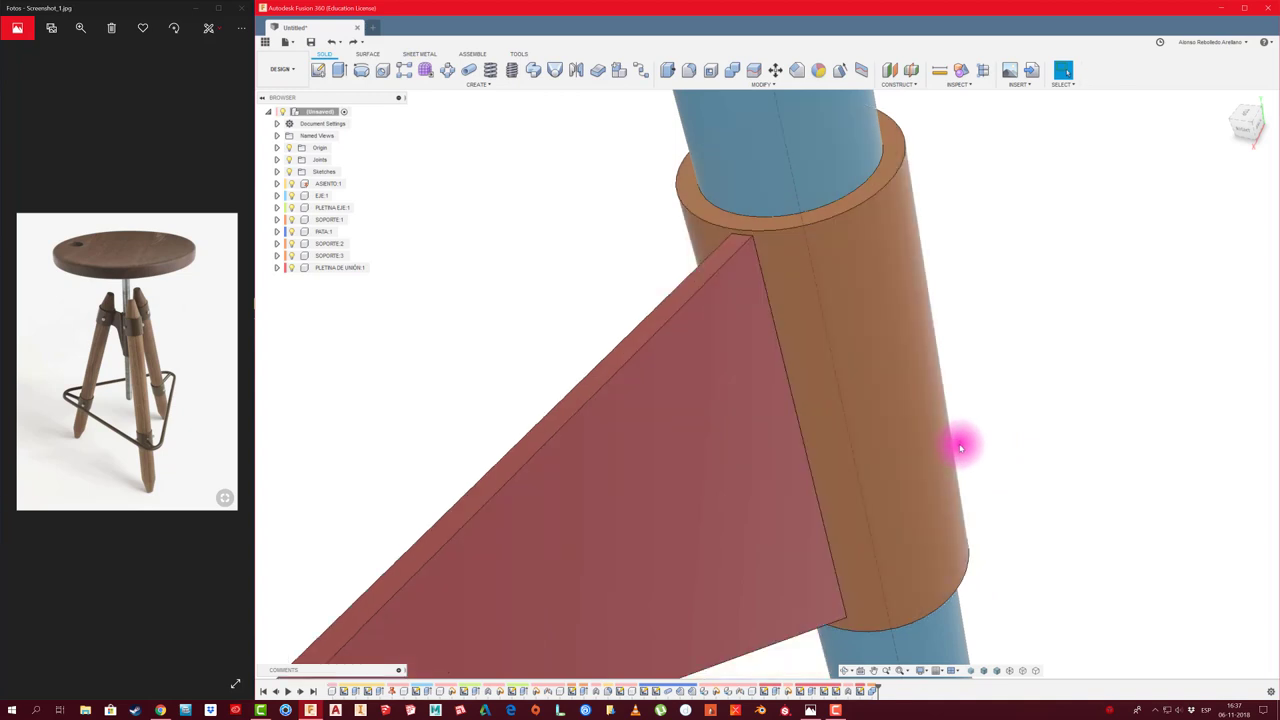
pyautogui.scroll(-3, 960, 445)
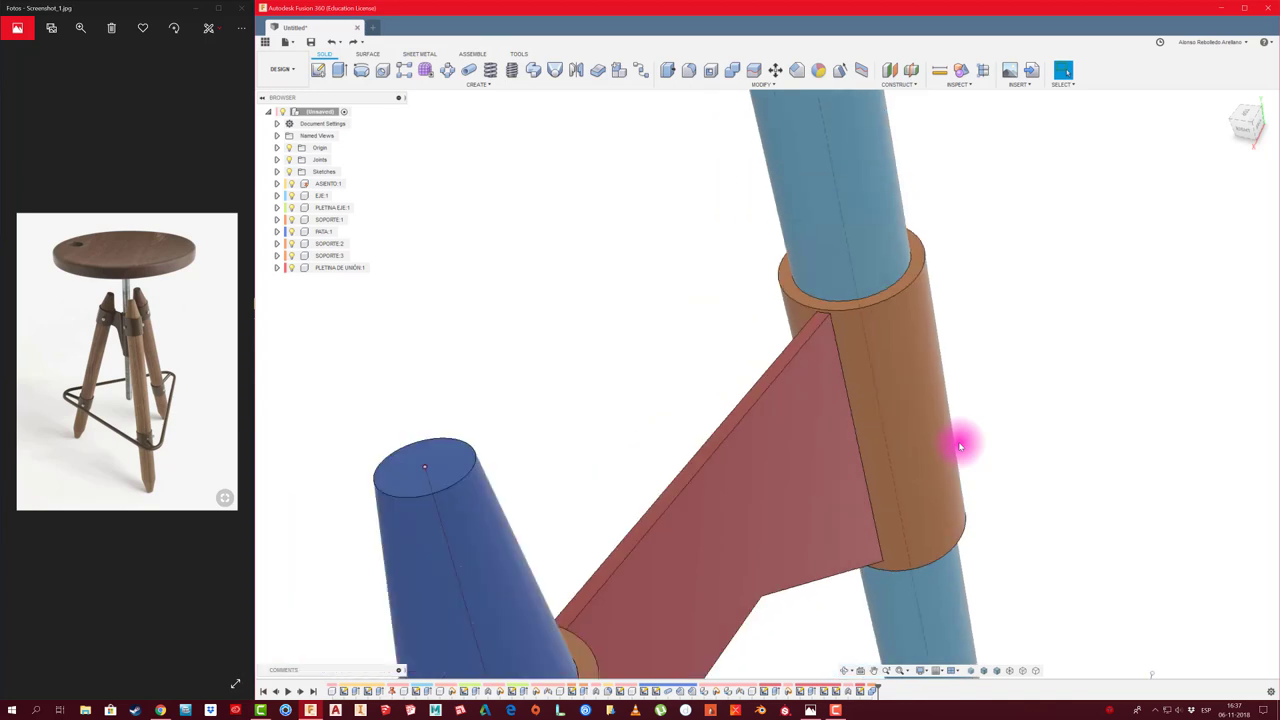
pyautogui.scroll(-2, 960, 445)
pyautogui.moveTo(960, 445)
pyautogui.keyDown('shift'); pyautogui.mouseDown(button='middle')
pyautogui.moveTo(709, 337)
pyautogui.moveTo(694, 280)
pyautogui.moveTo(749, 371)
pyautogui.mouseUp(button='middle'); pyautogui.keyUp('shift')
pyautogui.scroll(3, 730, 348)
pyautogui.click(789, 405)
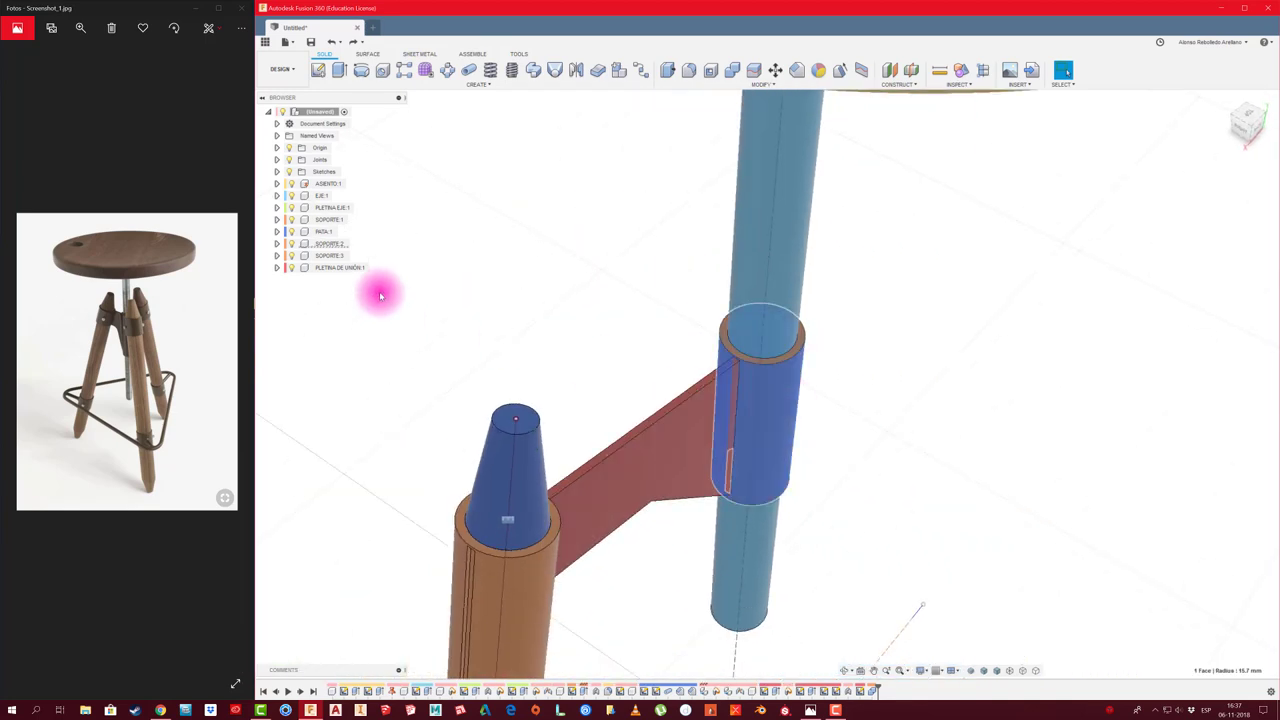
# Isolate the SOPORTE:2 sleeve so it is shown on its own
pyautogui.rightClick(340, 245)
pyautogui.click(377, 530)
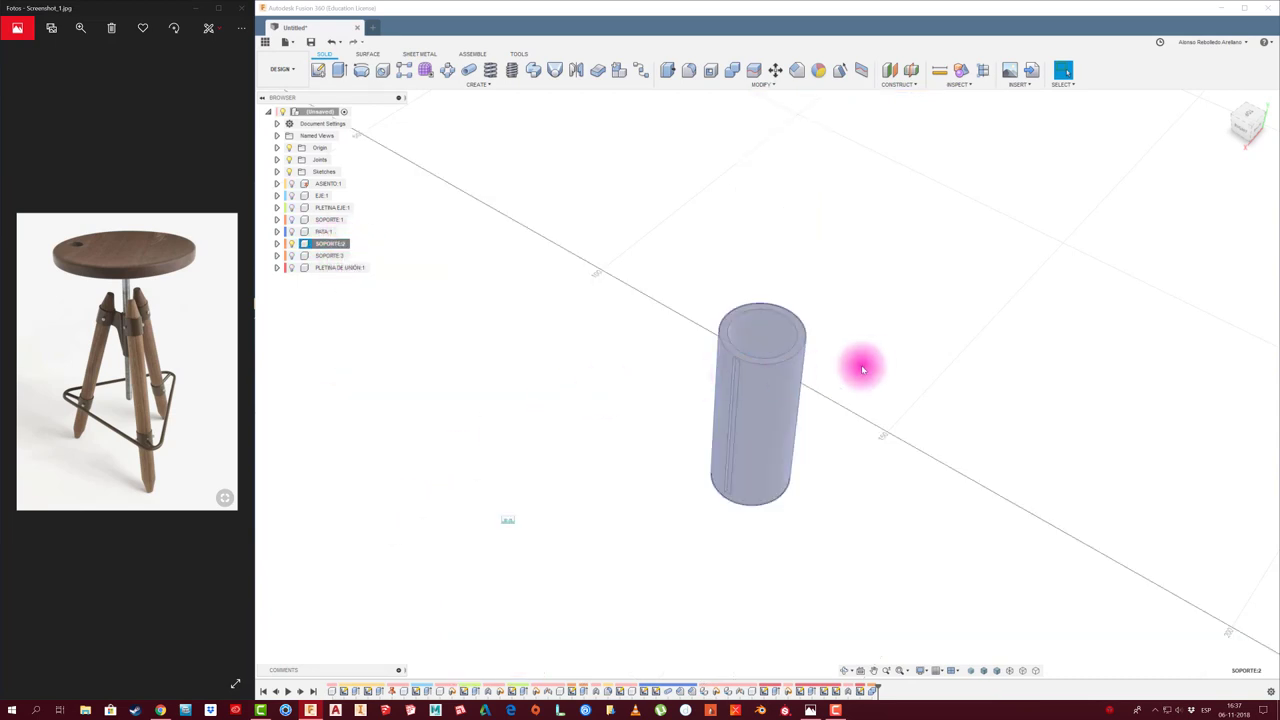
pyautogui.click(857, 363)
pyautogui.scroll(3, 857, 363)
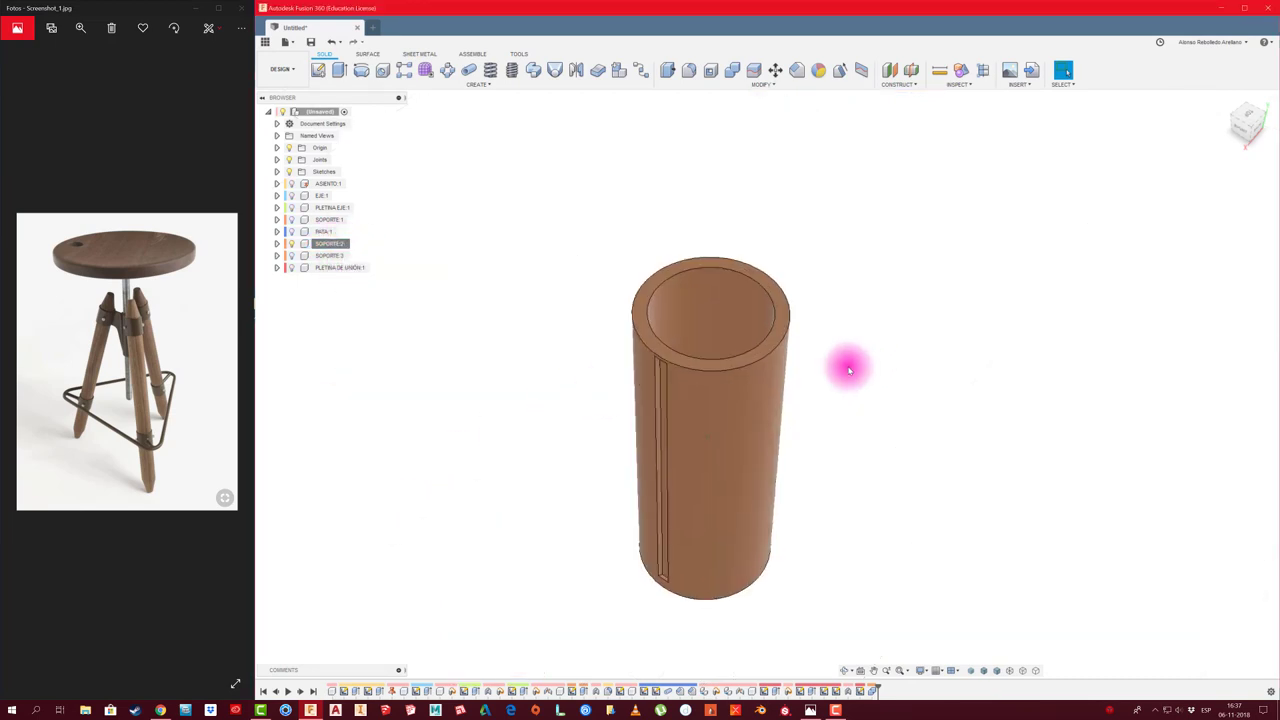
# Sketch two concentric circles centred at the origin on the sleeve's top face
pyautogui.click(318, 72)
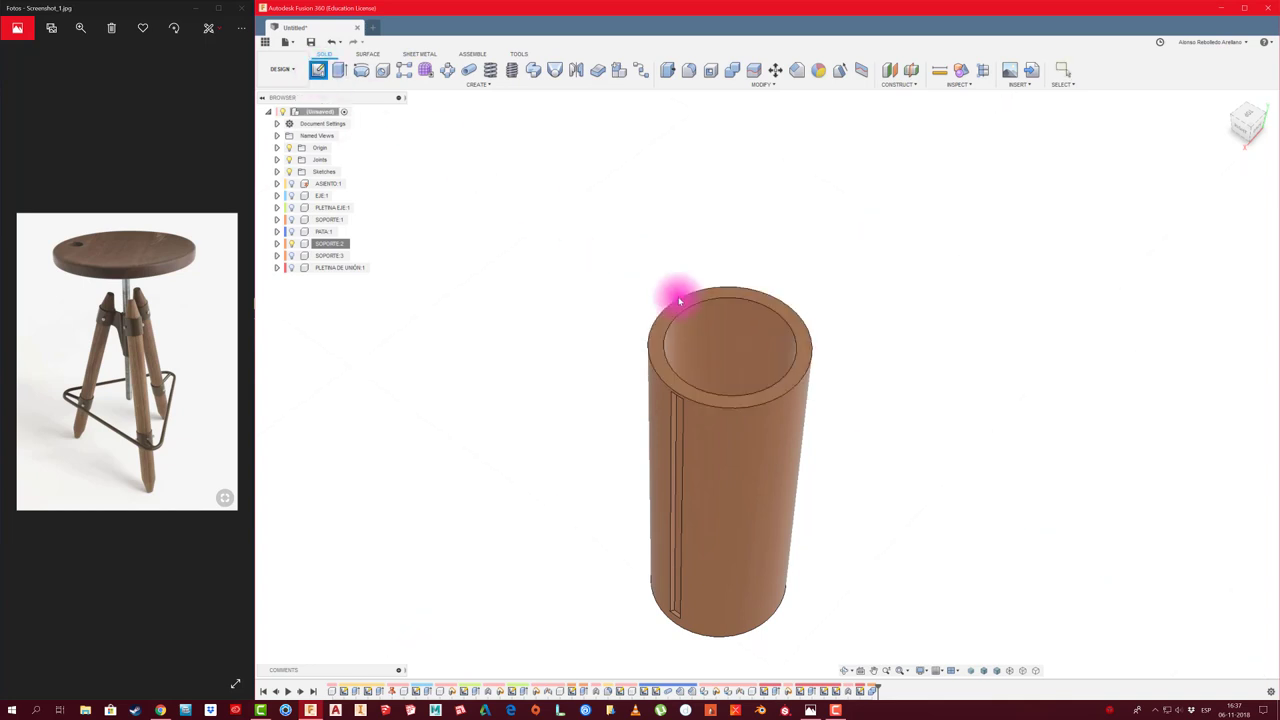
pyautogui.click(685, 309)
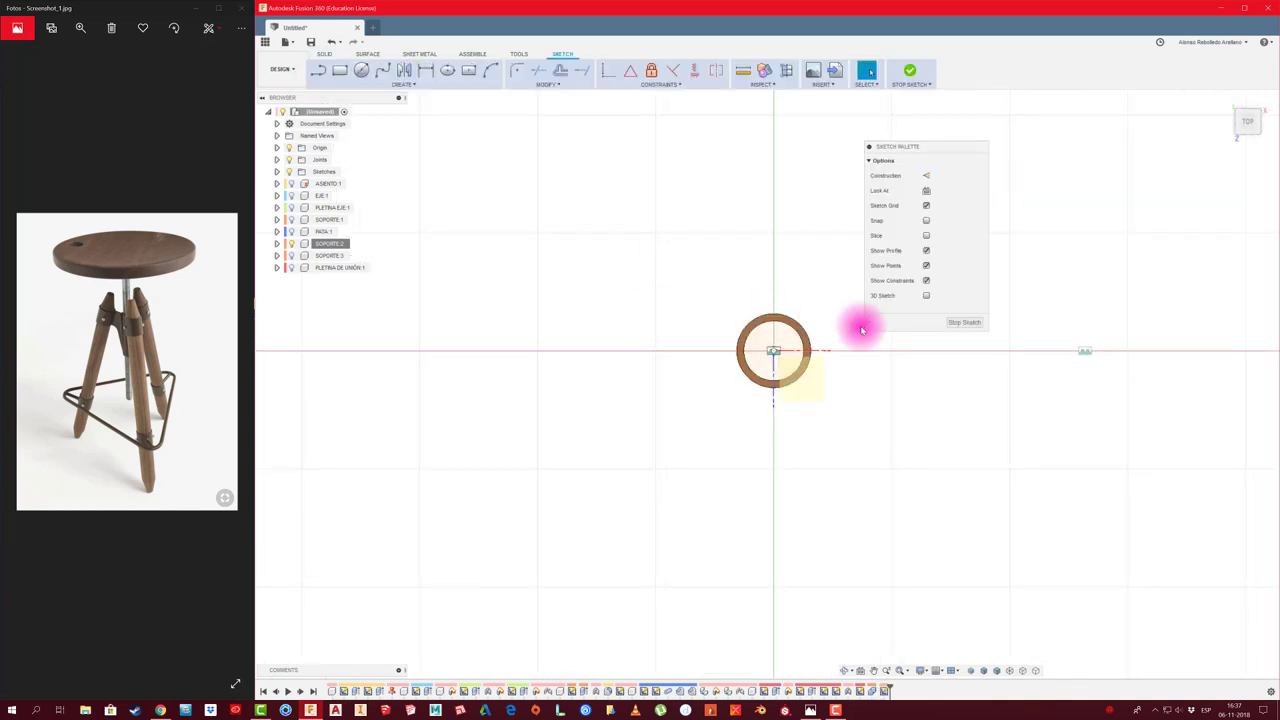
pyautogui.click(362, 72)
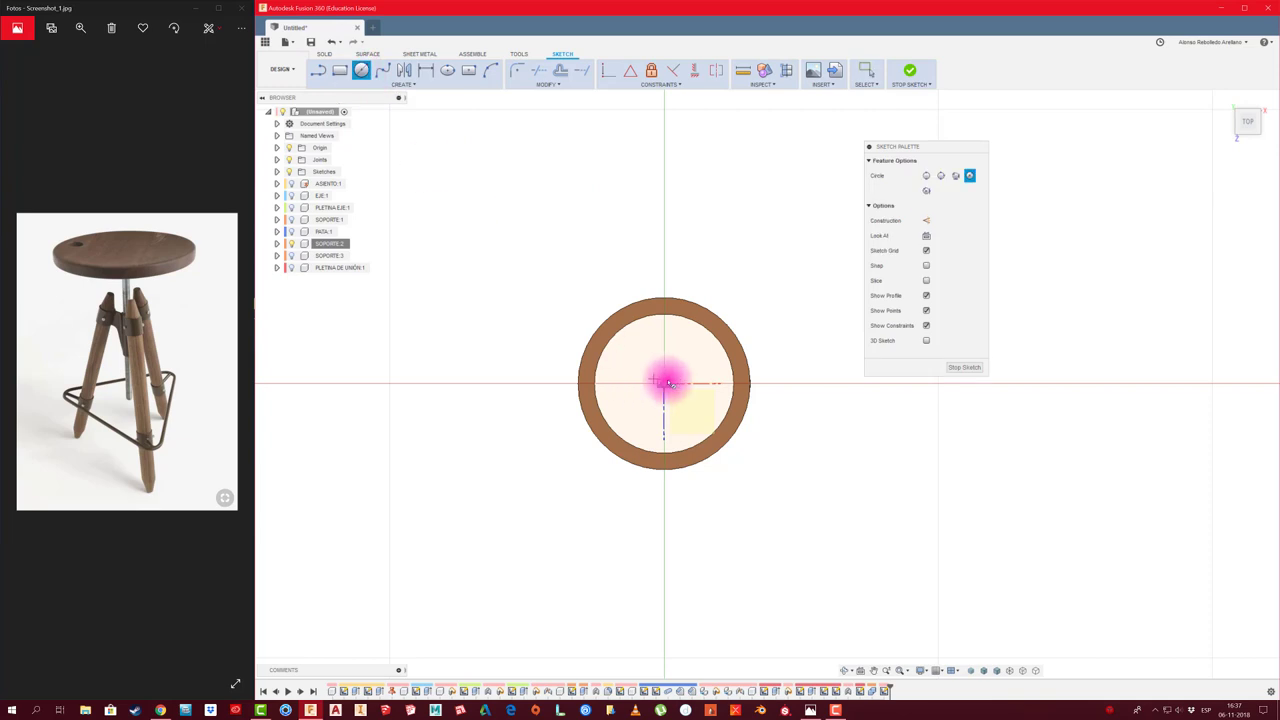
pyautogui.click(662, 384)
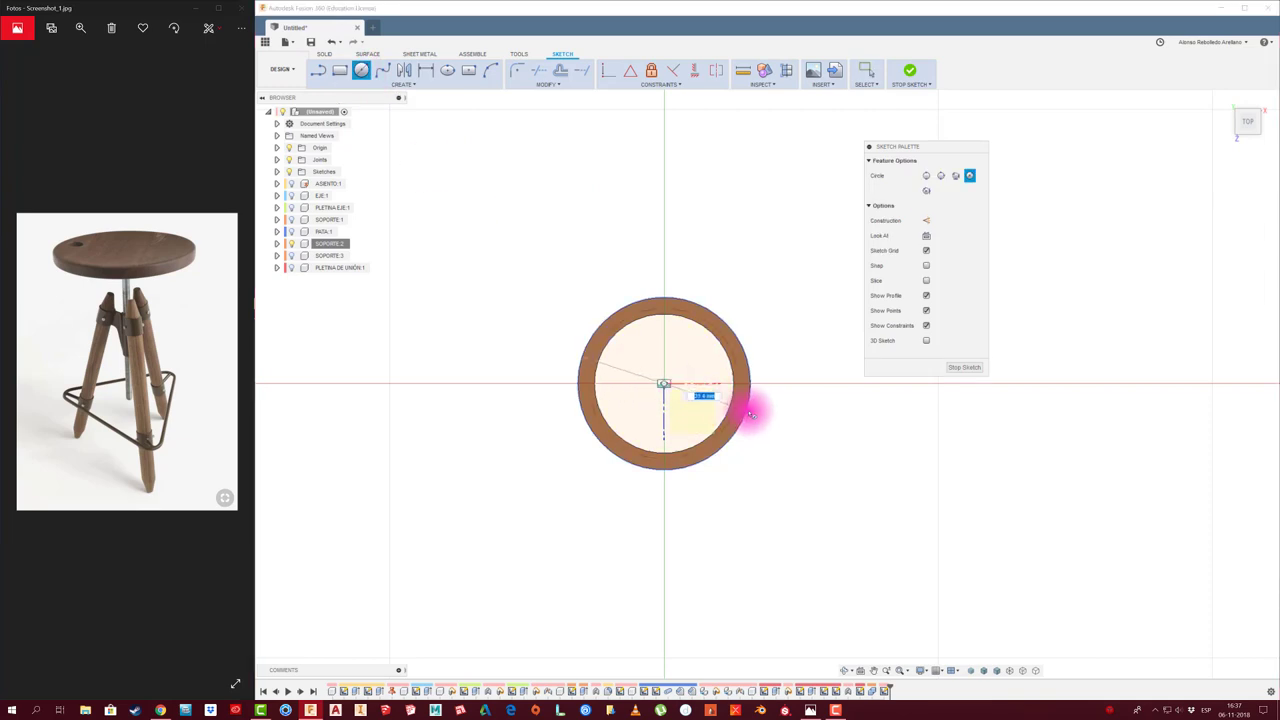
pyautogui.click(749, 415)
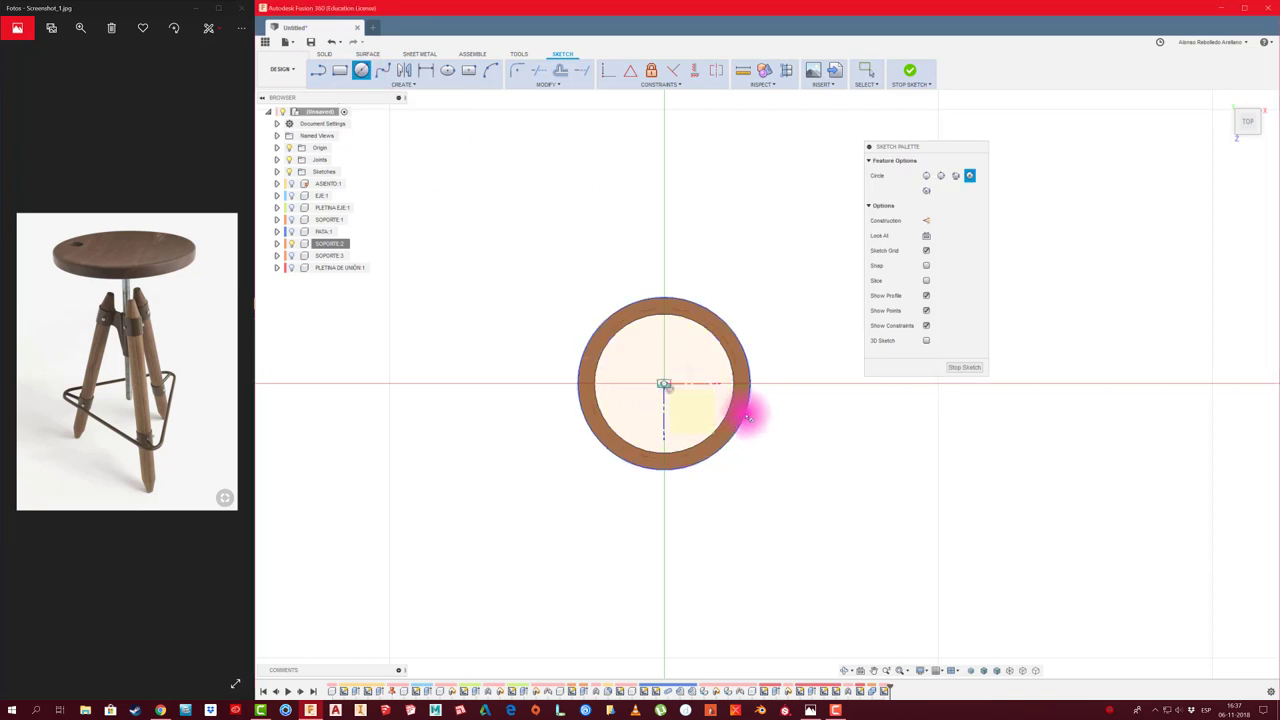
pyautogui.click(664, 385)
pyautogui.click(729, 418)
pyautogui.press('F6')
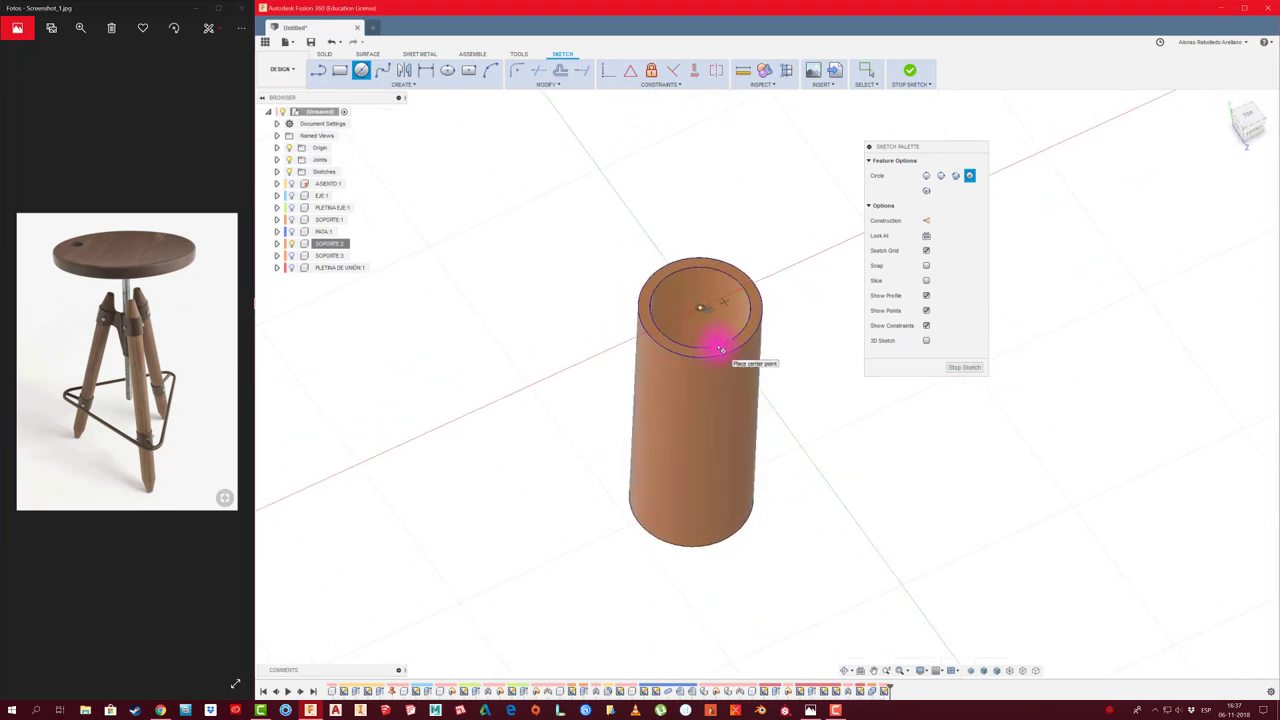
# Extrude the ring profile 80 mm down the sleeve as a Join
pyautogui.press('e')
pyautogui.click(677, 278)
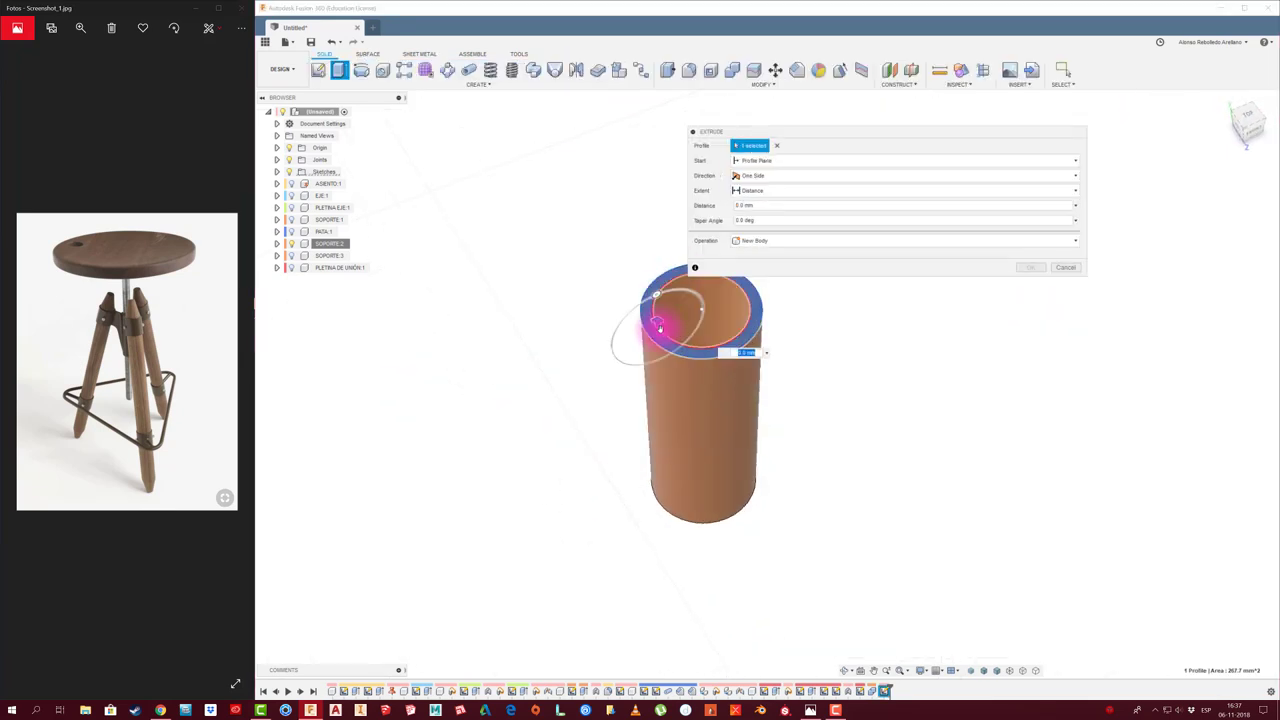
pyautogui.moveTo(657, 320); pyautogui.dragTo(666, 497)
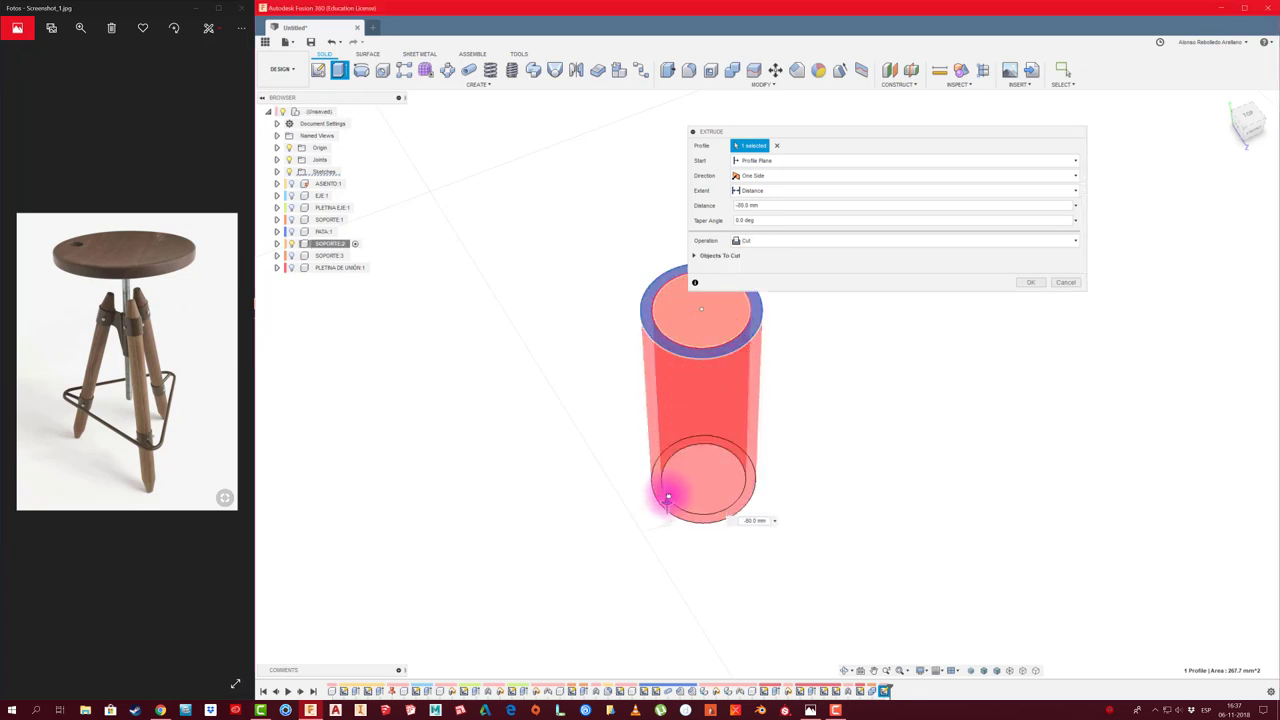
pyautogui.click(814, 242)
pyautogui.click(792, 253)
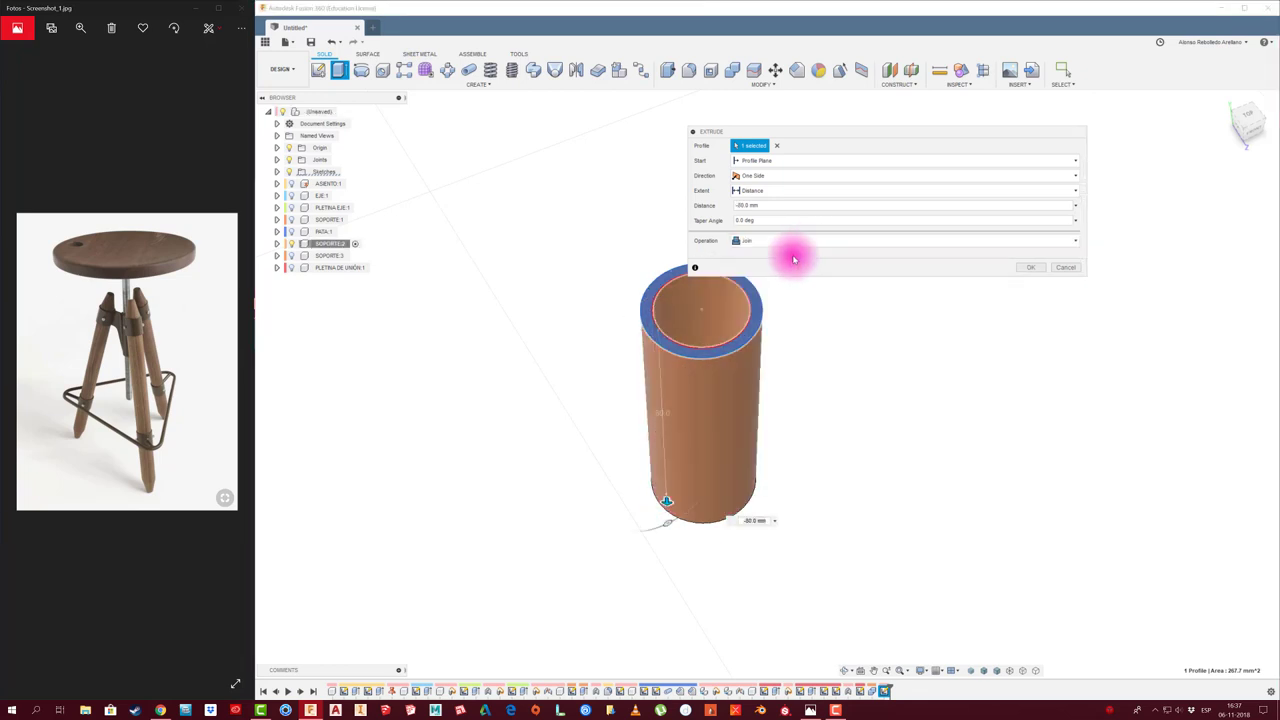
pyautogui.click(1037, 271)
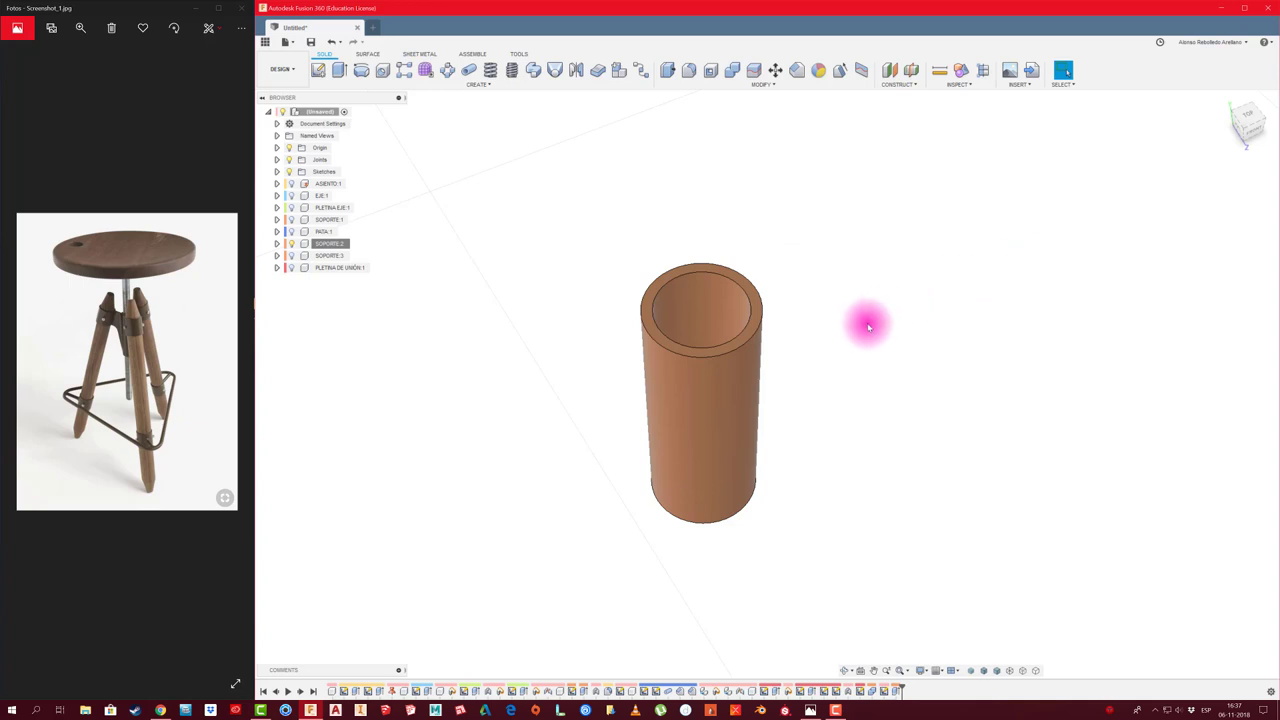
pyautogui.keyDown('shift'); pyautogui.moveTo(865, 327); pyautogui.dragTo(468, 218, button='middle'); pyautogui.keyUp('shift')
pyautogui.click(333, 244)
# Unisolate SOPORTE:2 to bring back all the stool parts
pyautogui.rightClick(343, 244)
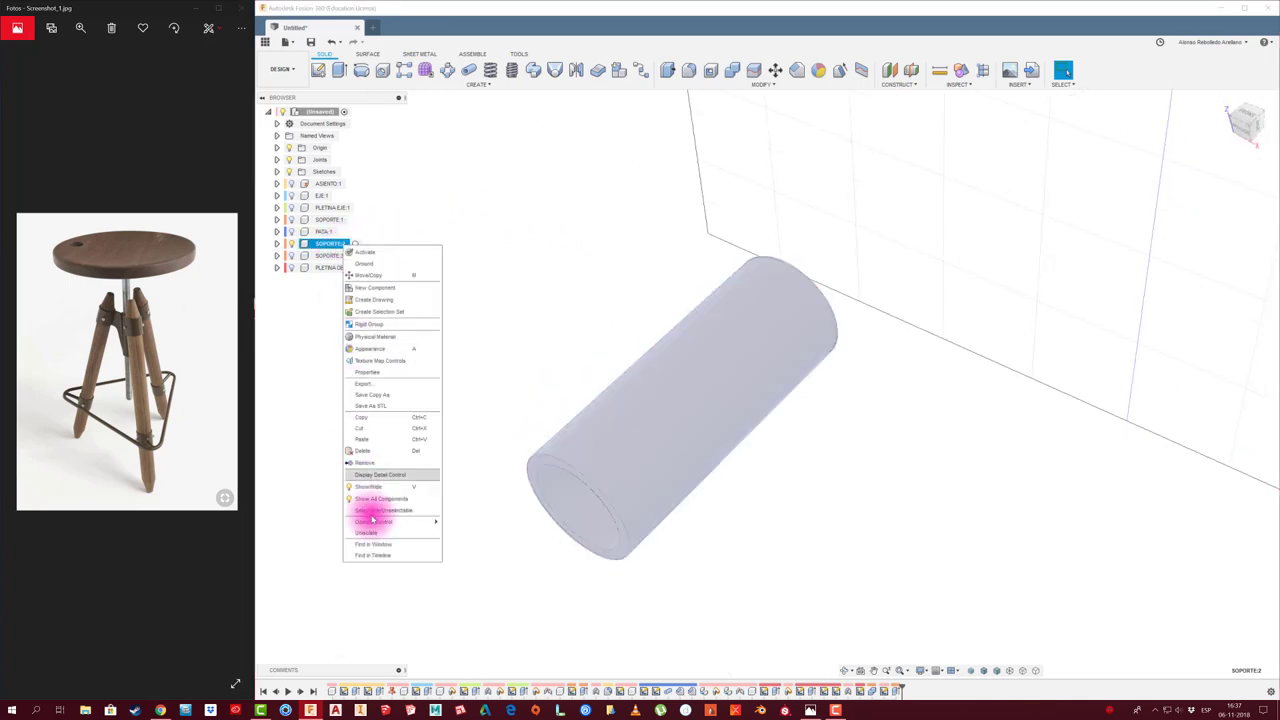
pyautogui.click(381, 537)
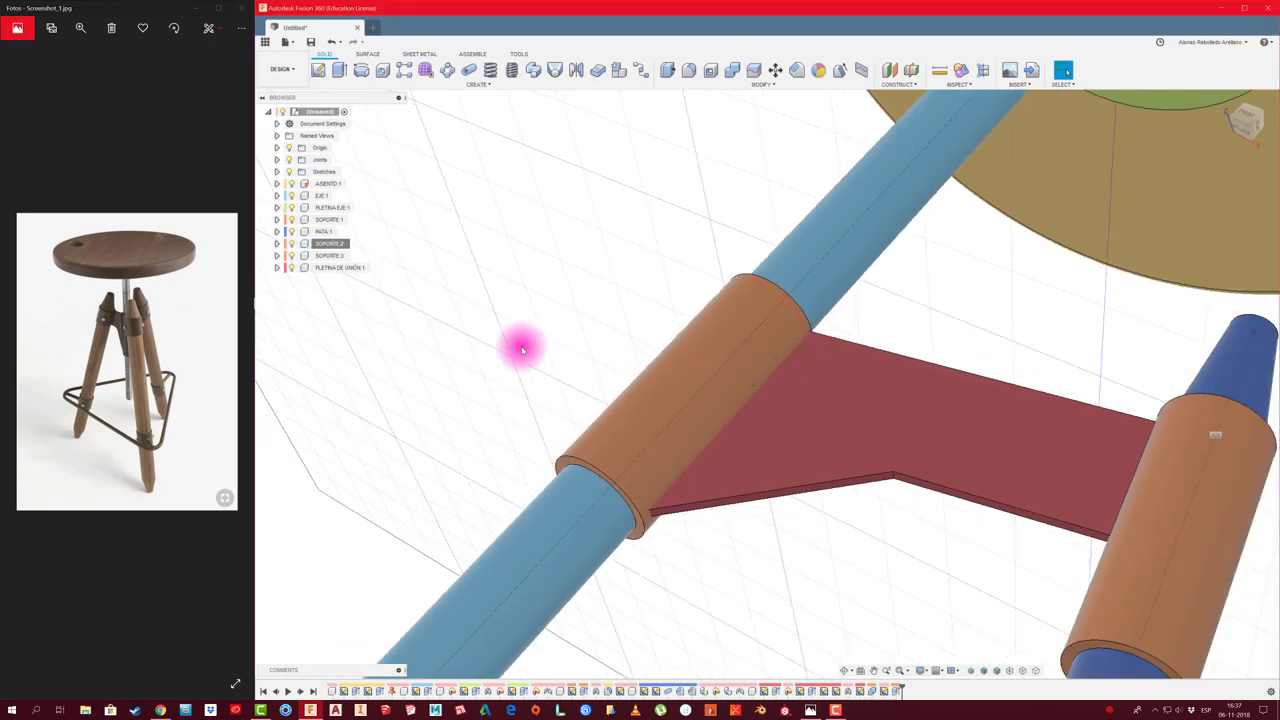
pyautogui.moveTo(537, 348)
pyautogui.keyDown('shift'); pyautogui.mouseDown(button='middle')
pyautogui.moveTo(746, 366)
pyautogui.moveTo(756, 330)
pyautogui.mouseUp(button='middle'); pyautogui.keyUp('shift')
# Zoom to the sleeve–plate junction and start a Combine Cut of plate and sleeve
pyautogui.doubleClick(753, 333)
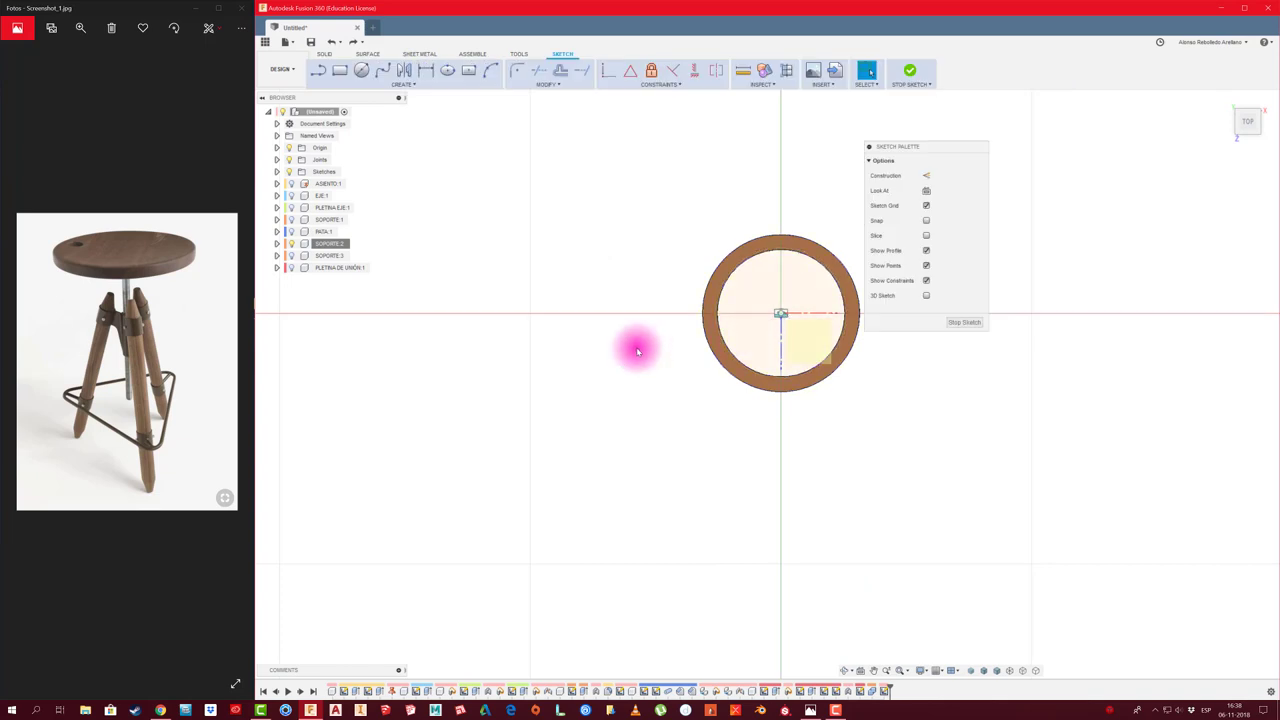
pyautogui.press('Escape')
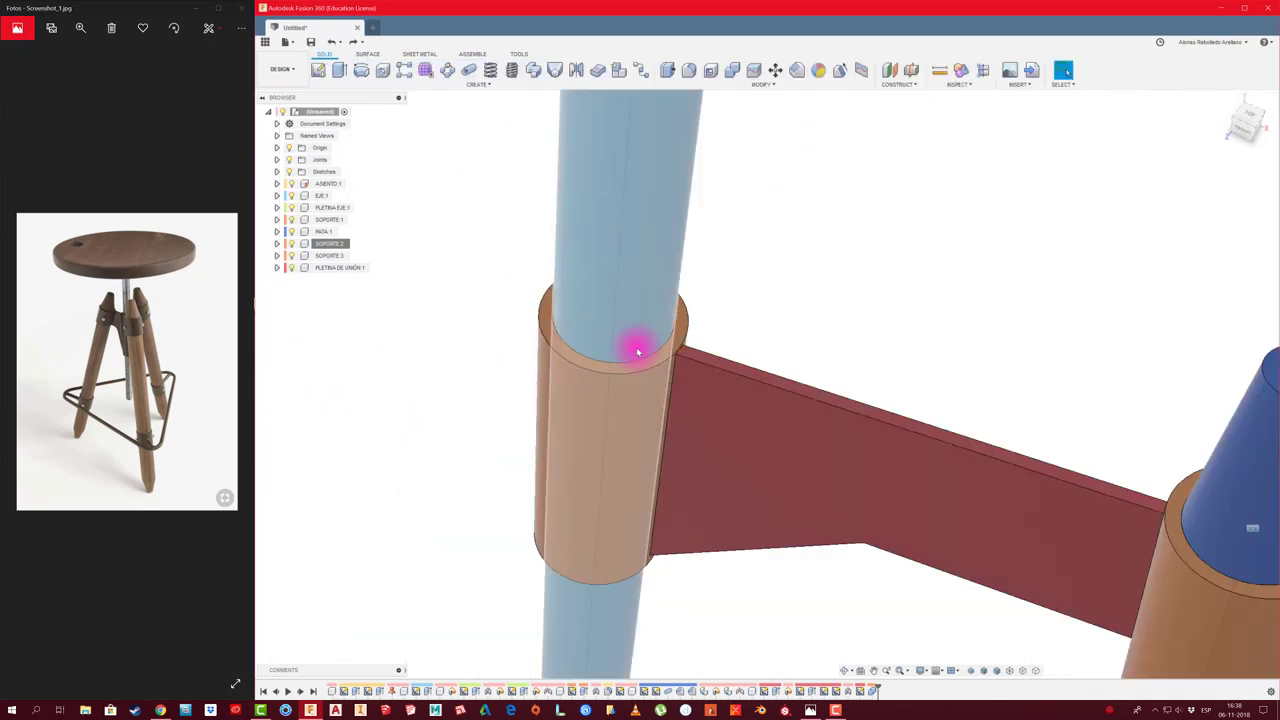
pyautogui.scroll(2, 655, 350)
pyautogui.scroll(3, 690, 365)
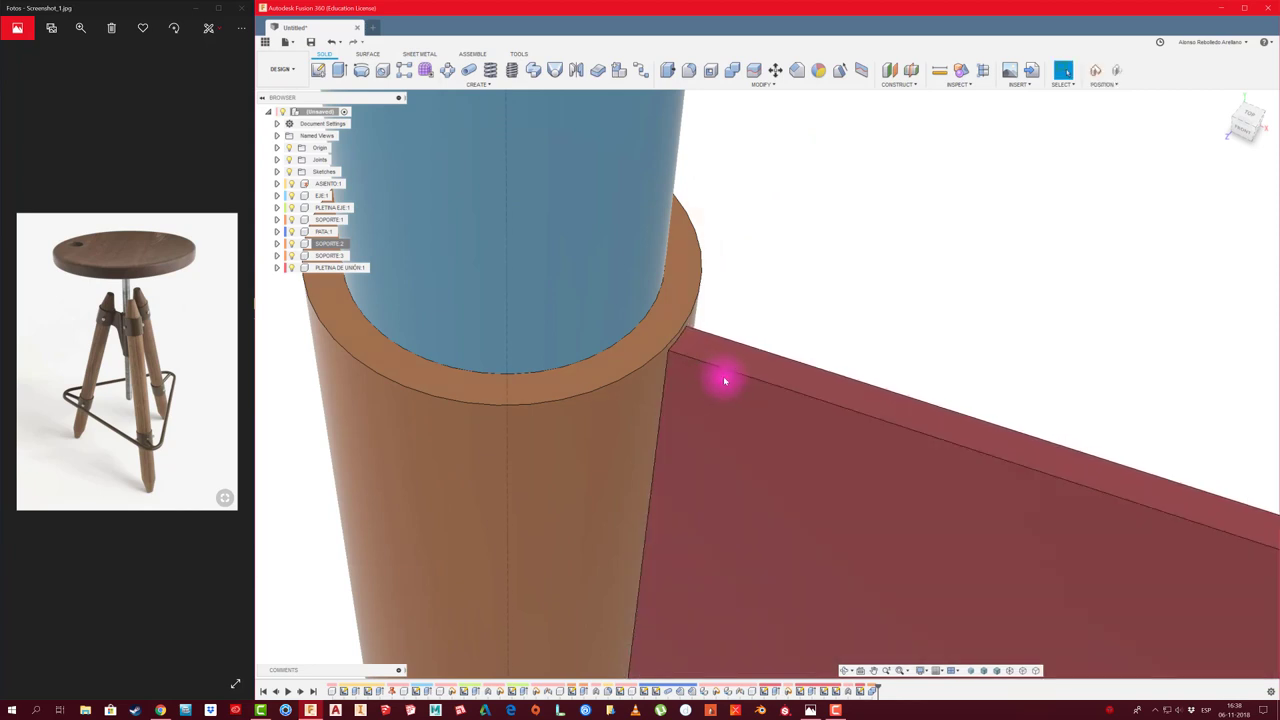
pyautogui.click(776, 325)
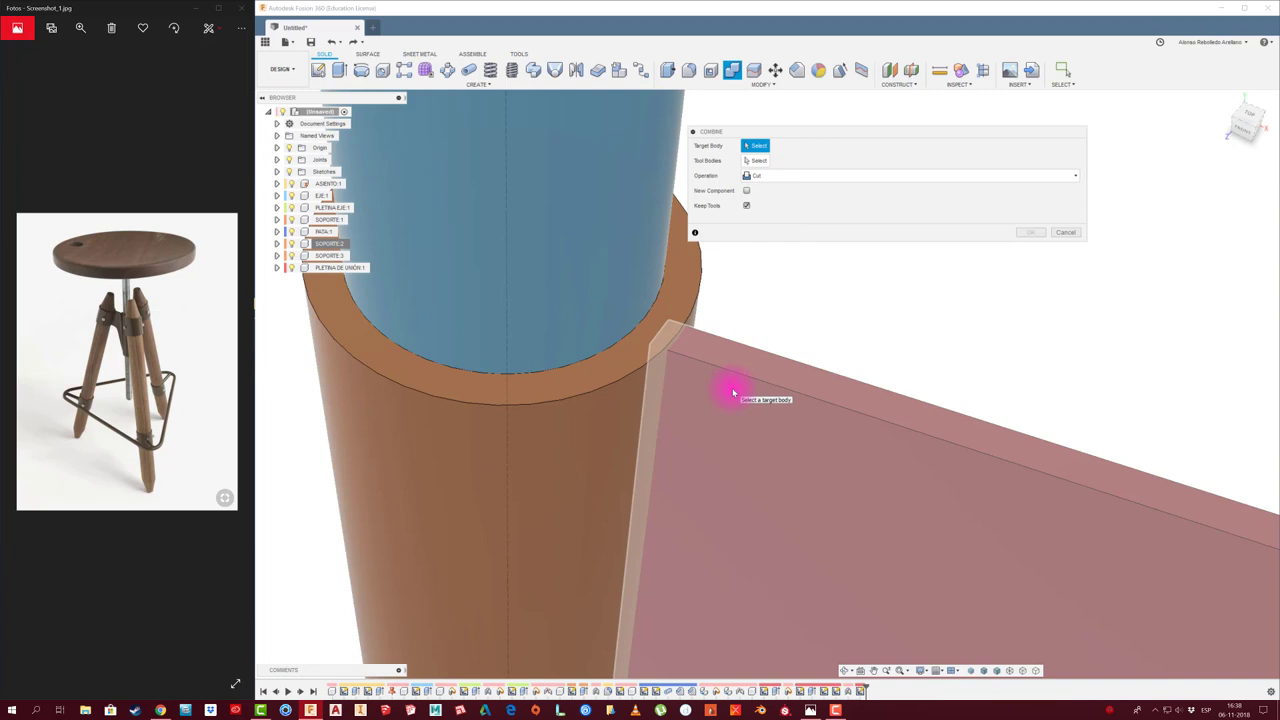
# Cut the sleeve cylinder out of the red plate with Combine, keeping the sleeve body
pyautogui.click(733, 393)
pyautogui.click(701, 286)
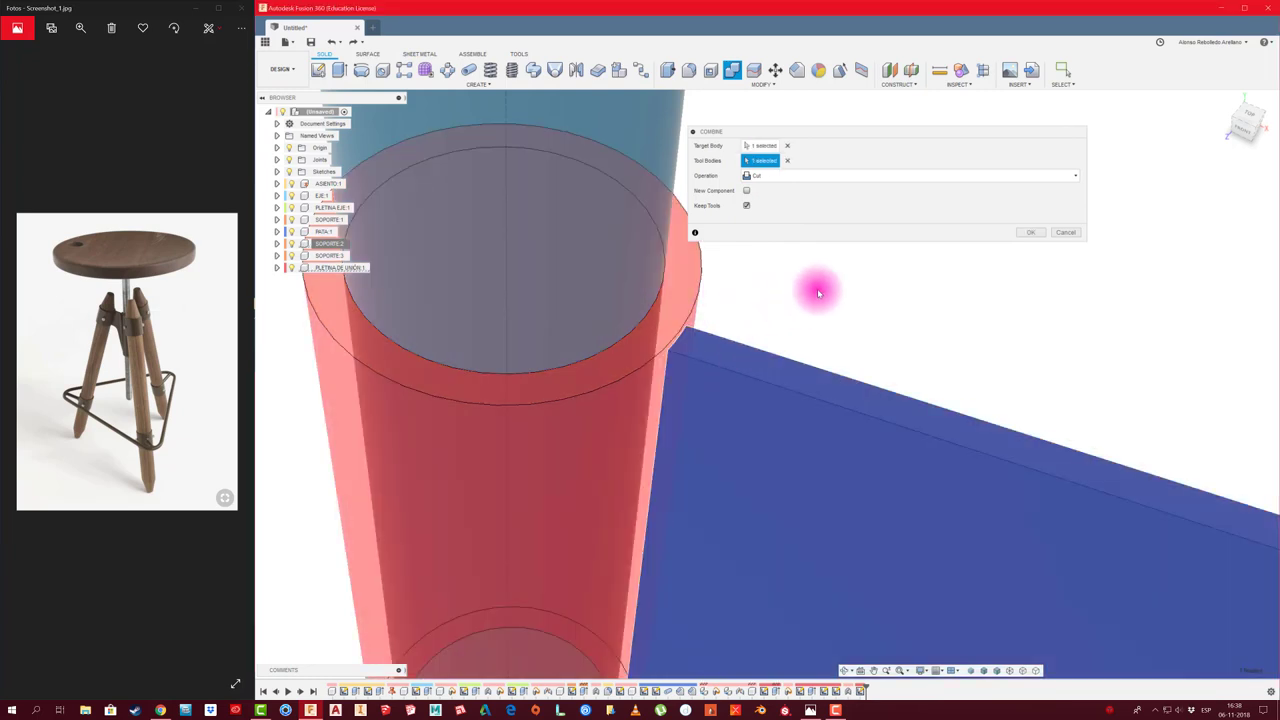
pyautogui.click(1033, 232)
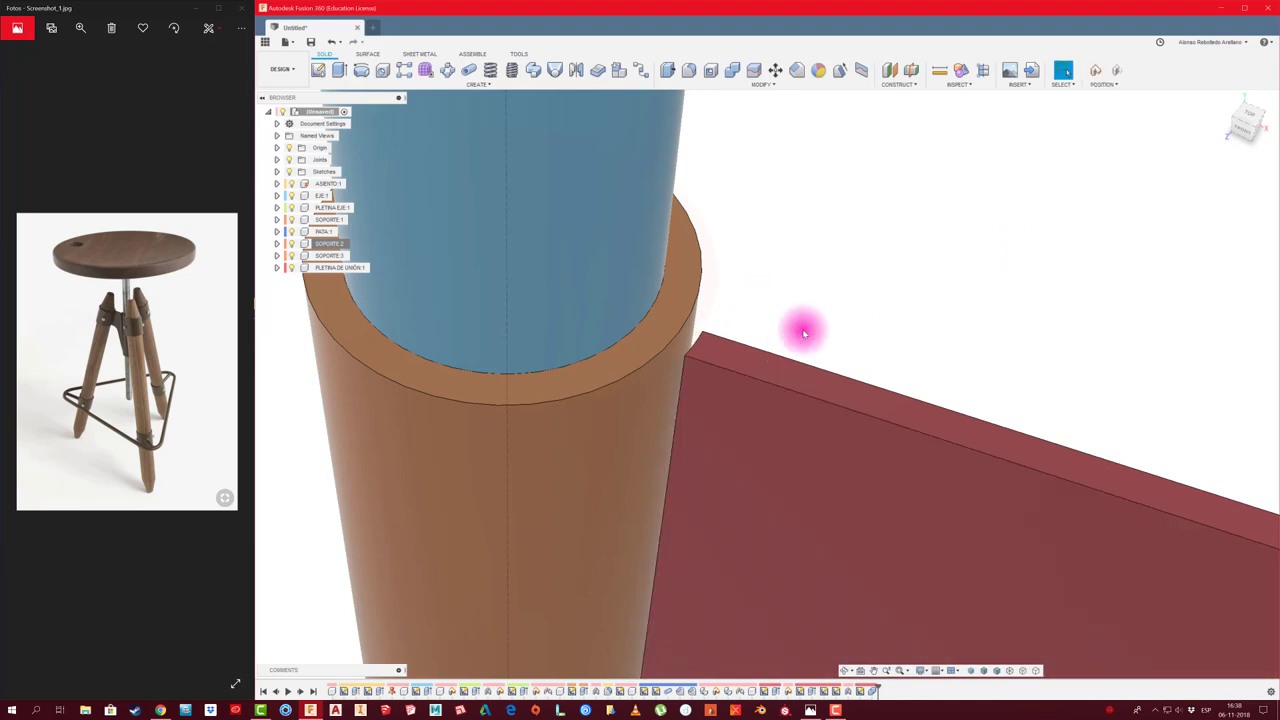
pyautogui.scroll(-3, 803, 333)
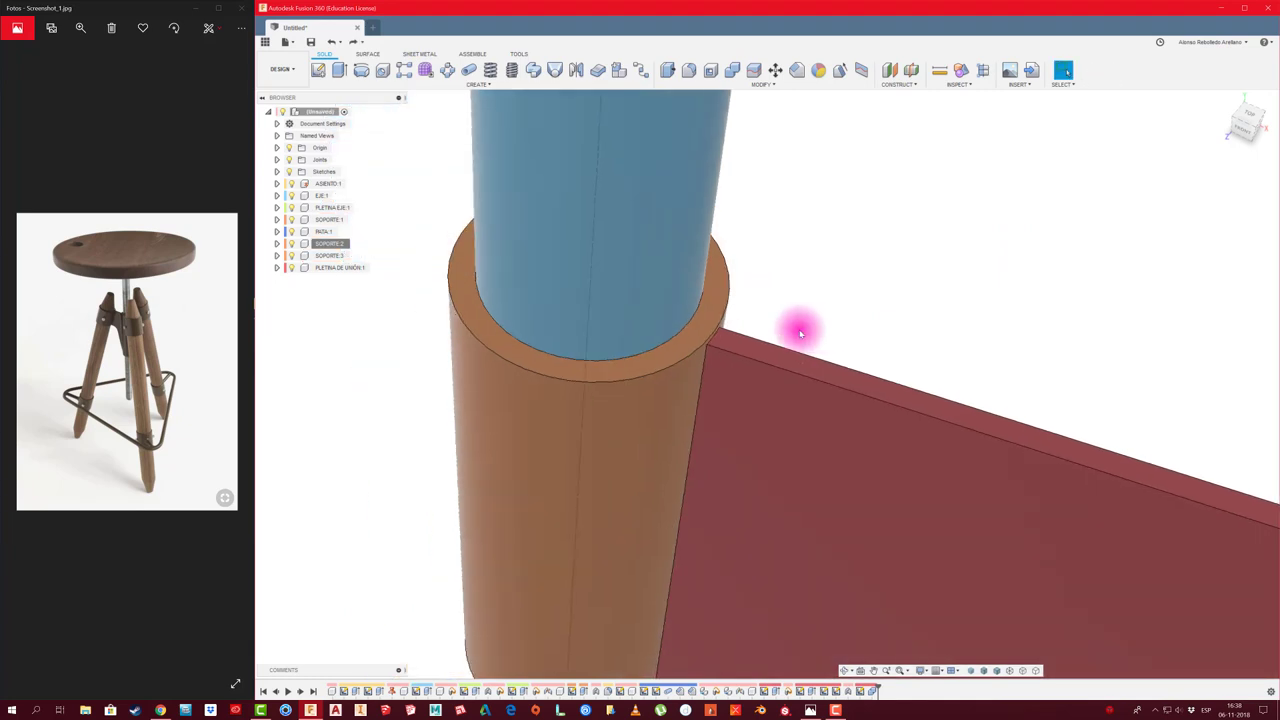
pyautogui.scroll(-1, 804, 331)
pyautogui.scroll(-2, 806, 327)
pyautogui.moveTo(755, 284)
pyautogui.keyDown('shift'); pyautogui.mouseDown(button='middle')
pyautogui.moveTo(766, 151)
pyautogui.moveTo(763, 168)
pyautogui.mouseUp(button='middle'); pyautogui.keyUp('shift')
# Lock the sleeve and red plate with a rigid as-built joint, then select leg PATA:1
pyautogui.hotkey('shift', 'j')
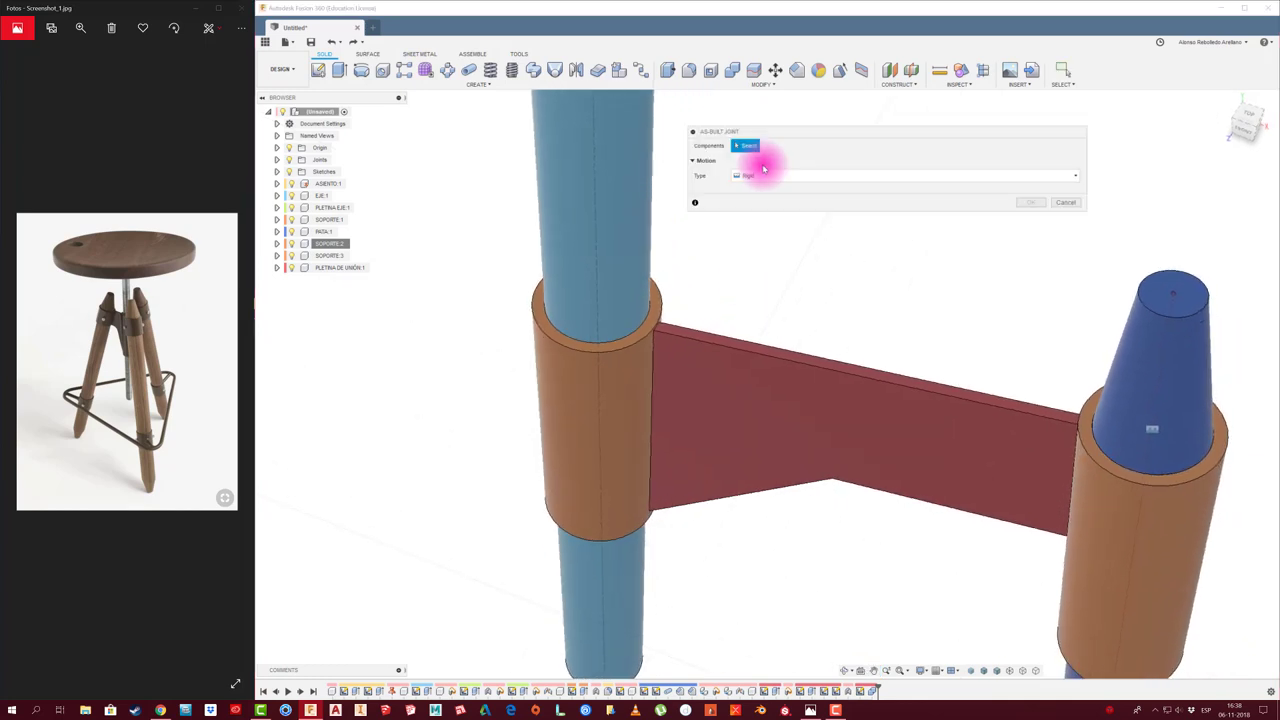
pyautogui.click(652, 357)
pyautogui.click(680, 358)
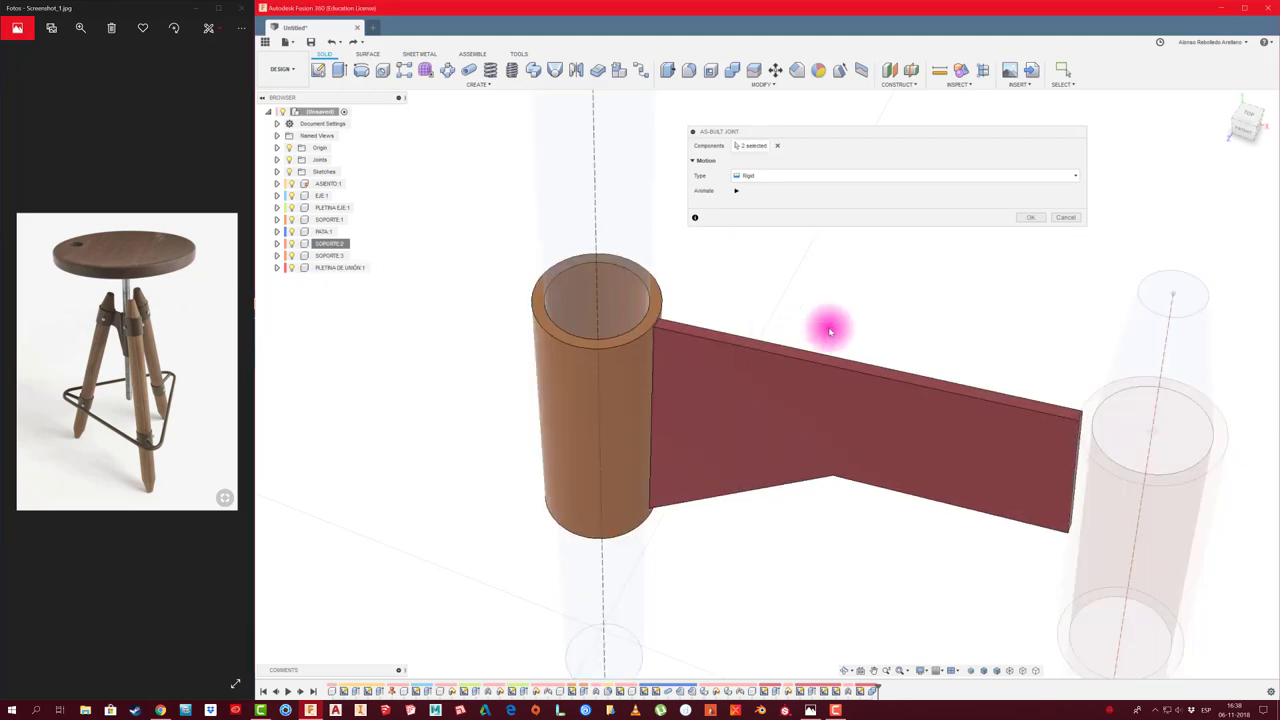
pyautogui.click(1030, 217)
pyautogui.scroll(-2, 886, 286)
pyautogui.scroll(-2, 880, 288)
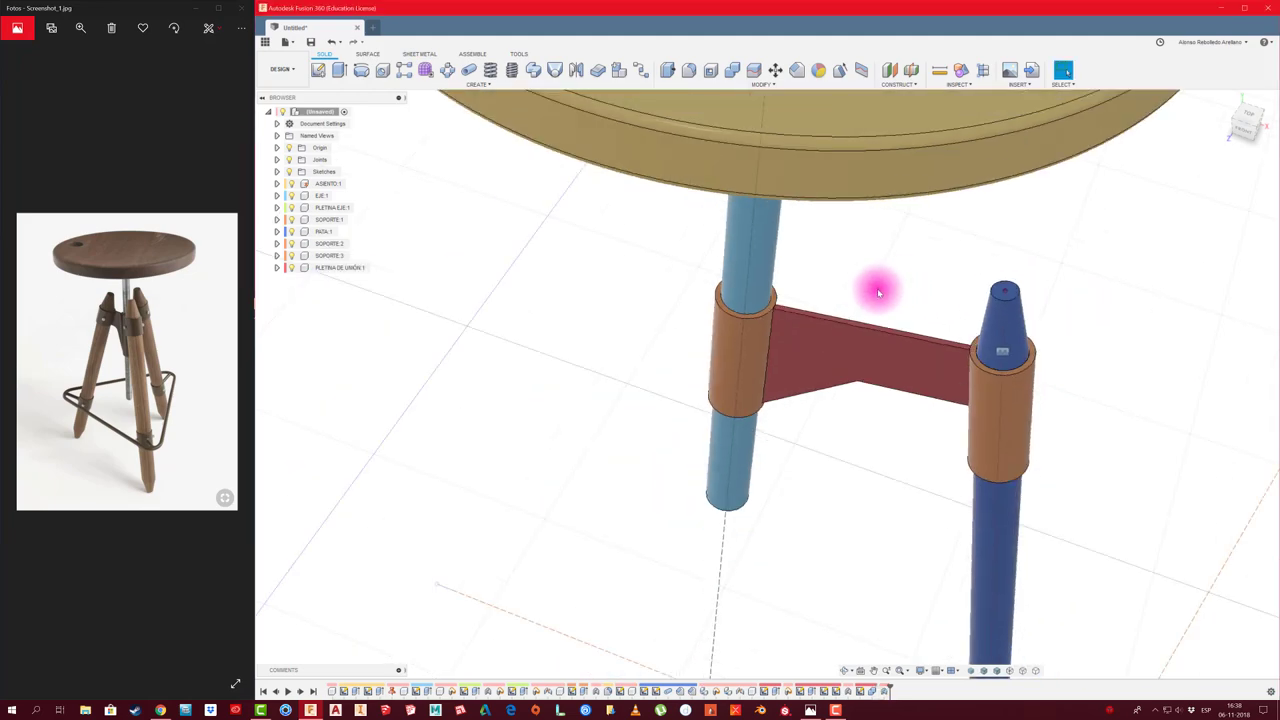
pyautogui.moveTo(870, 312)
pyautogui.keyDown('shift'); pyautogui.mouseDown(button='middle')
pyautogui.moveTo(620, 248)
pyautogui.moveTo(414, 263)
pyautogui.moveTo(323, 223)
pyautogui.mouseUp(button='middle'); pyautogui.keyUp('shift')
pyautogui.click(325, 231)
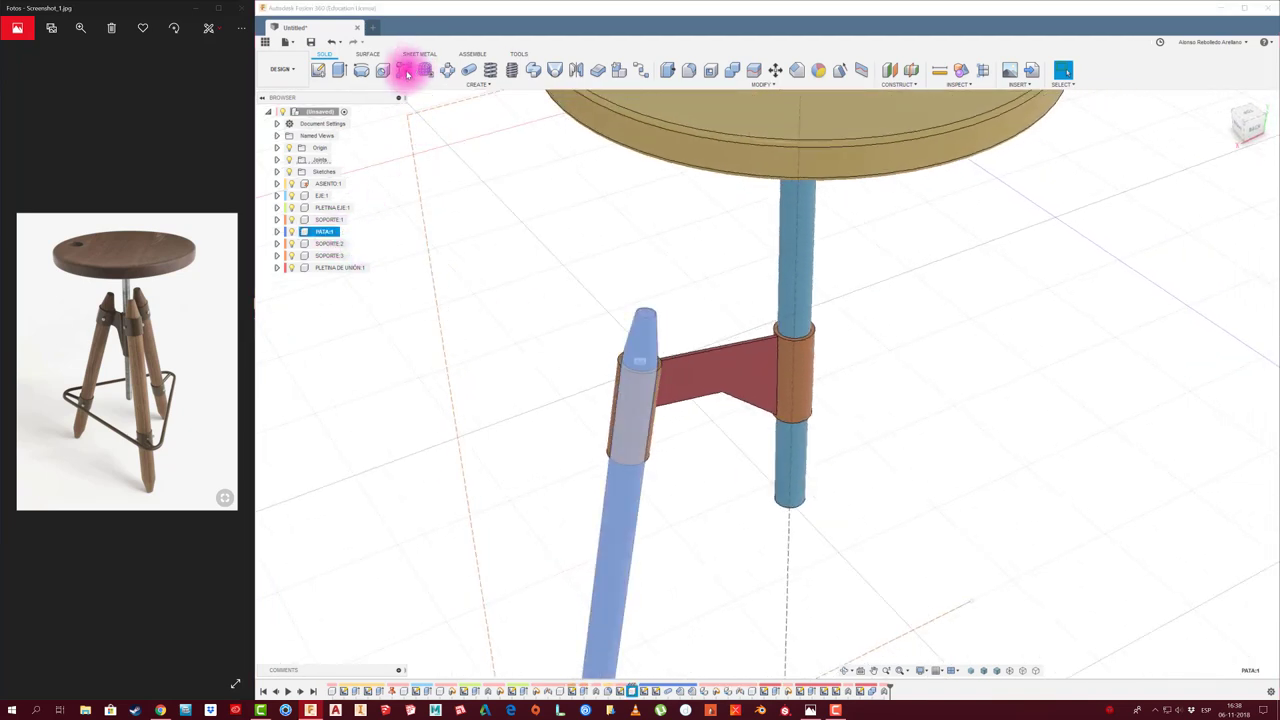
# Circular-pattern the leg PATA:1 three times around the seat's central axis
pyautogui.click(447, 70)
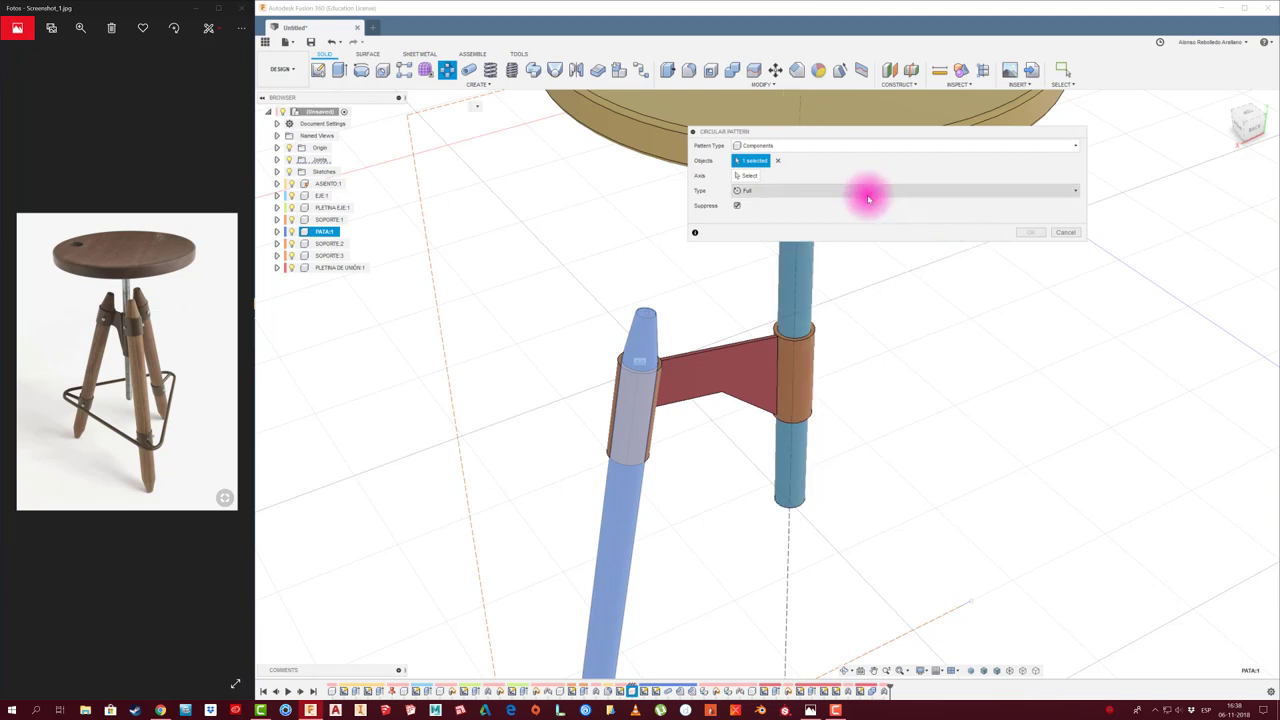
pyautogui.click(751, 177)
pyautogui.keyDown('shift'); pyautogui.moveTo(817, 434); pyautogui.dragTo(589, 135, button='middle'); pyautogui.keyUp('shift')
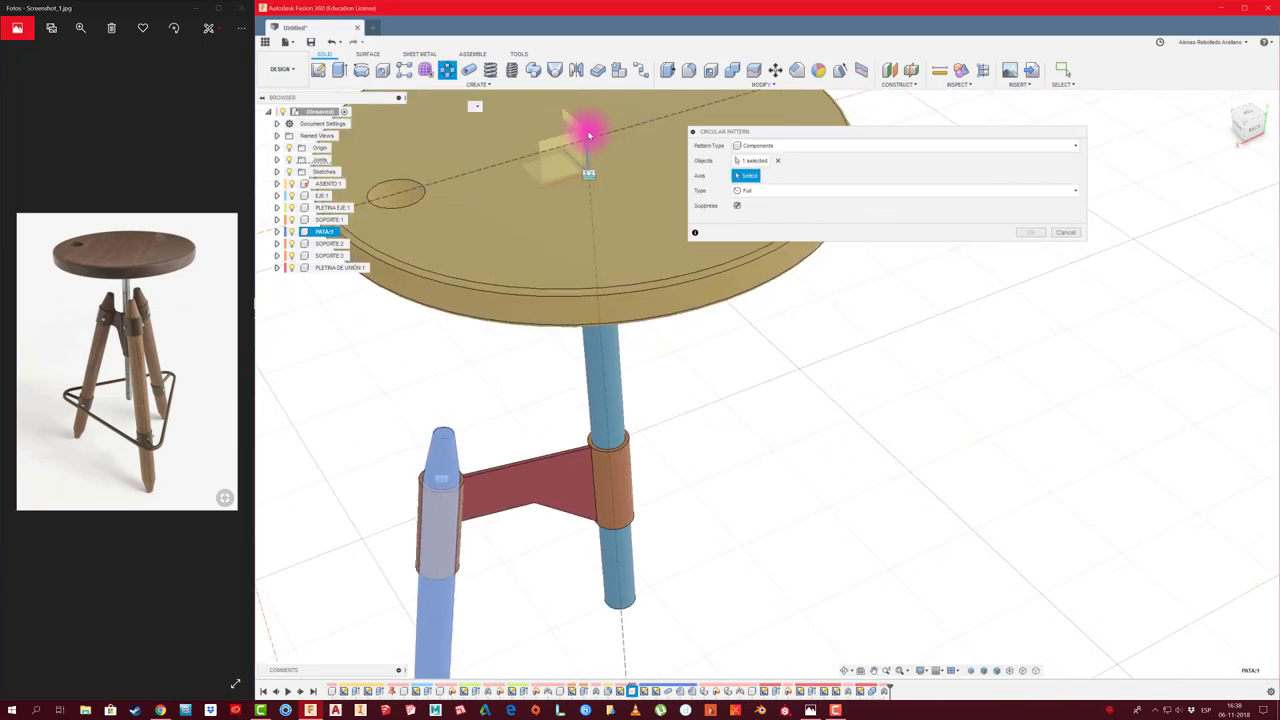
pyautogui.click(587, 137)
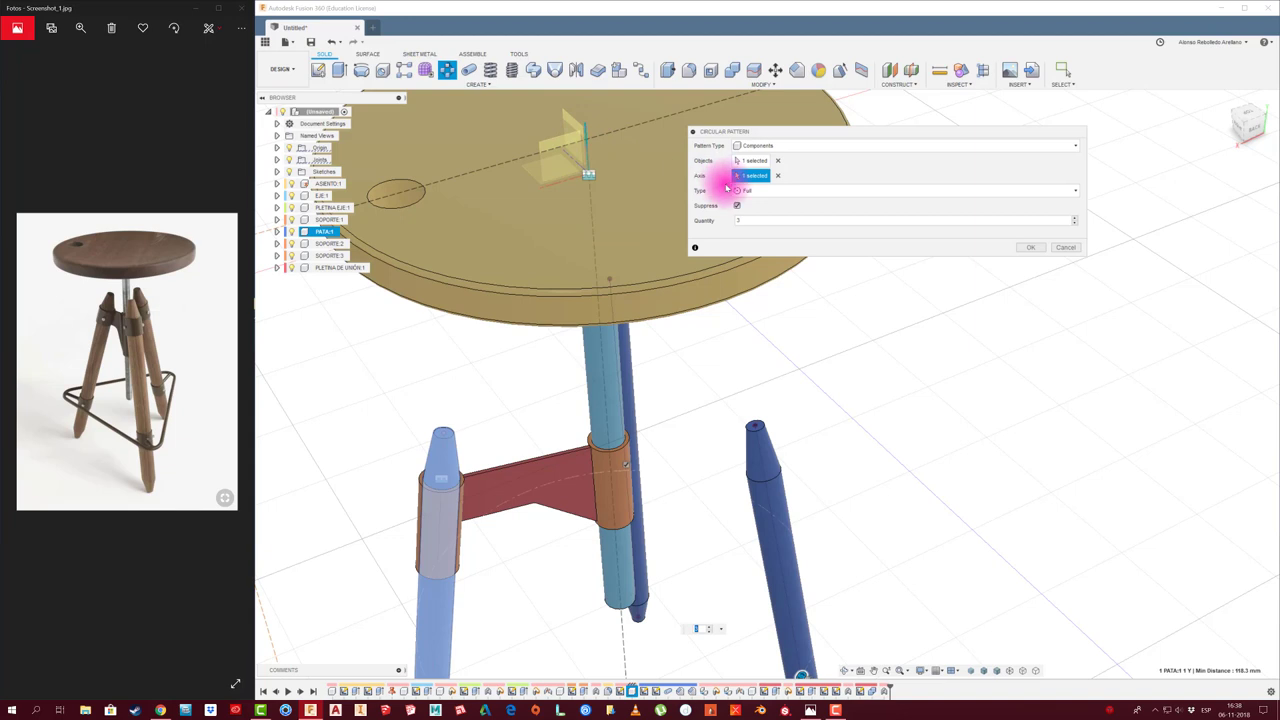
pyautogui.click(1032, 250)
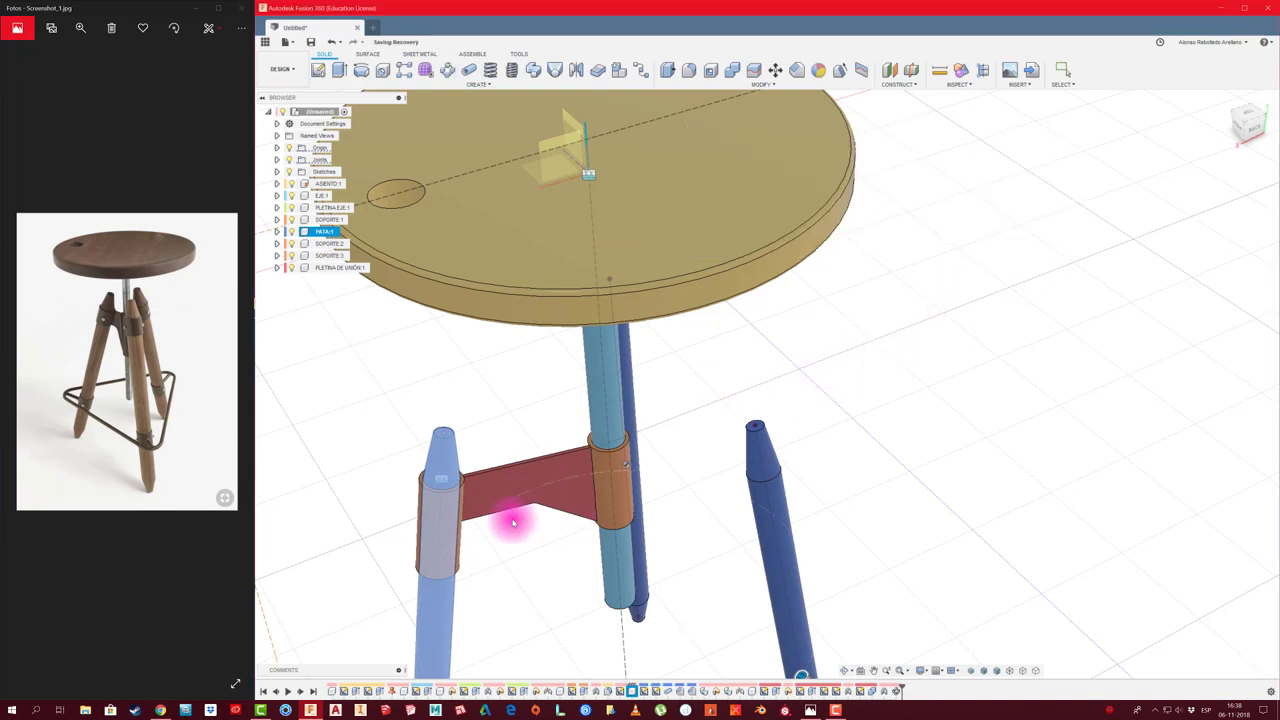
pyautogui.keyDown('shift'); pyautogui.moveTo(513, 522); pyautogui.dragTo(537, 494, button='middle'); pyautogui.keyUp('shift')
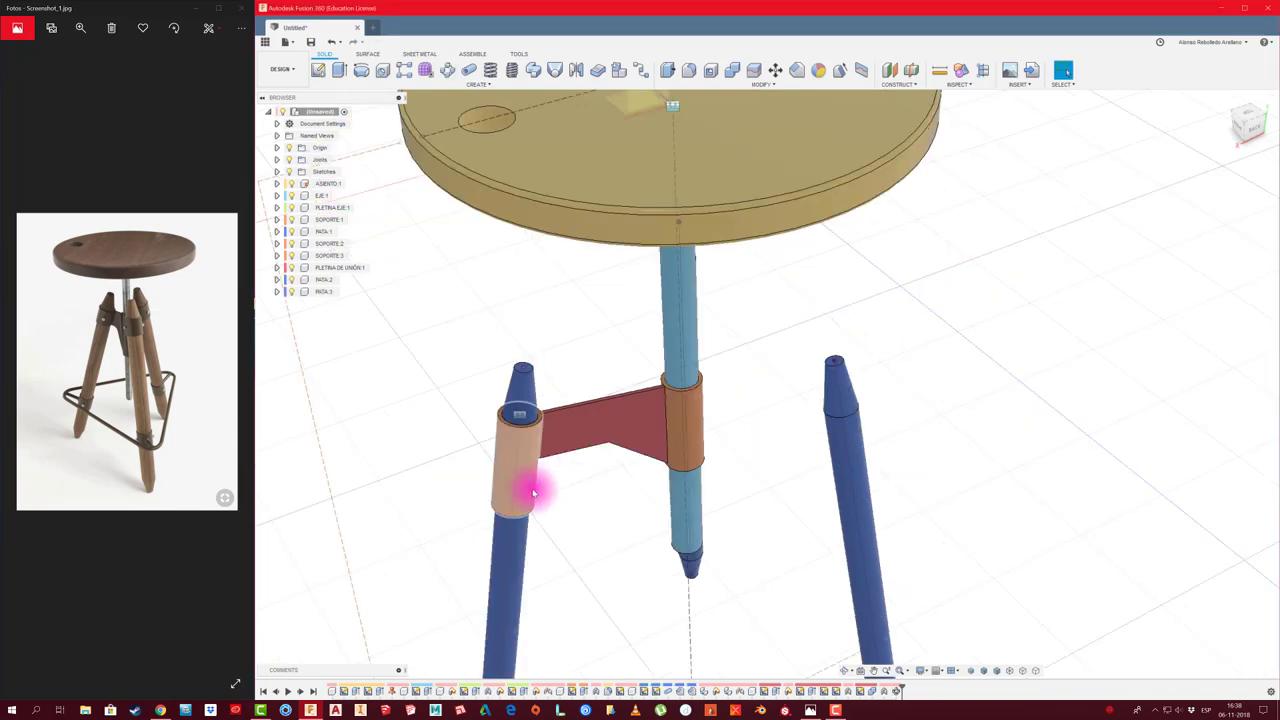
# Circular-pattern the sleeve SOPORTE:3 three times around the same central axis
pyautogui.click(330, 256)
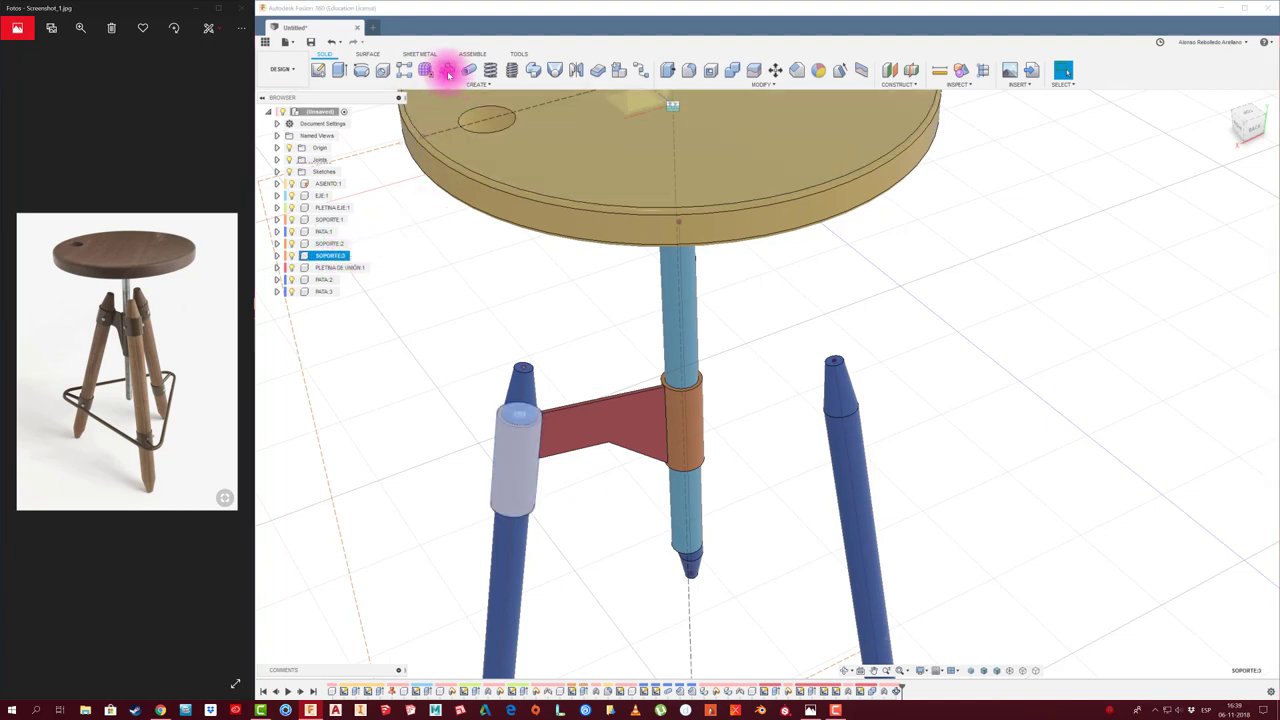
pyautogui.click(447, 72)
pyautogui.click(750, 185)
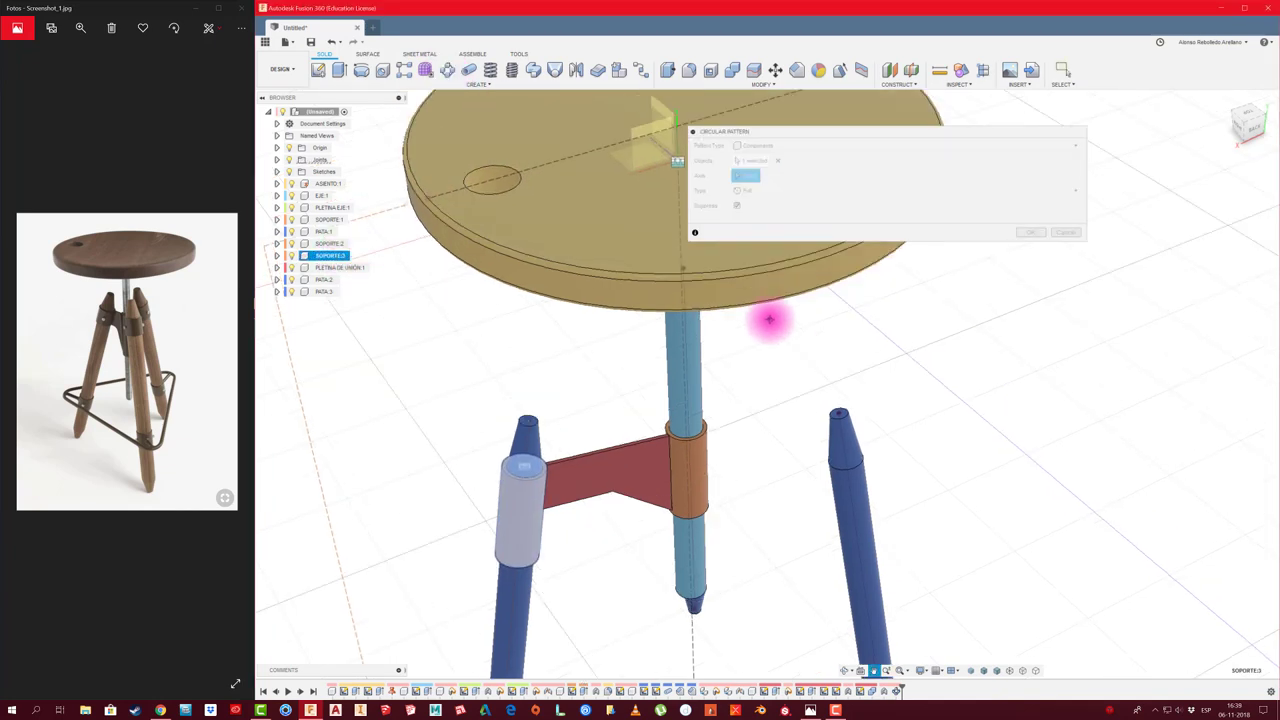
pyautogui.keyDown('shift'); pyautogui.moveTo(771, 320); pyautogui.dragTo(683, 131, button='middle'); pyautogui.keyUp('shift')
pyautogui.click(686, 153)
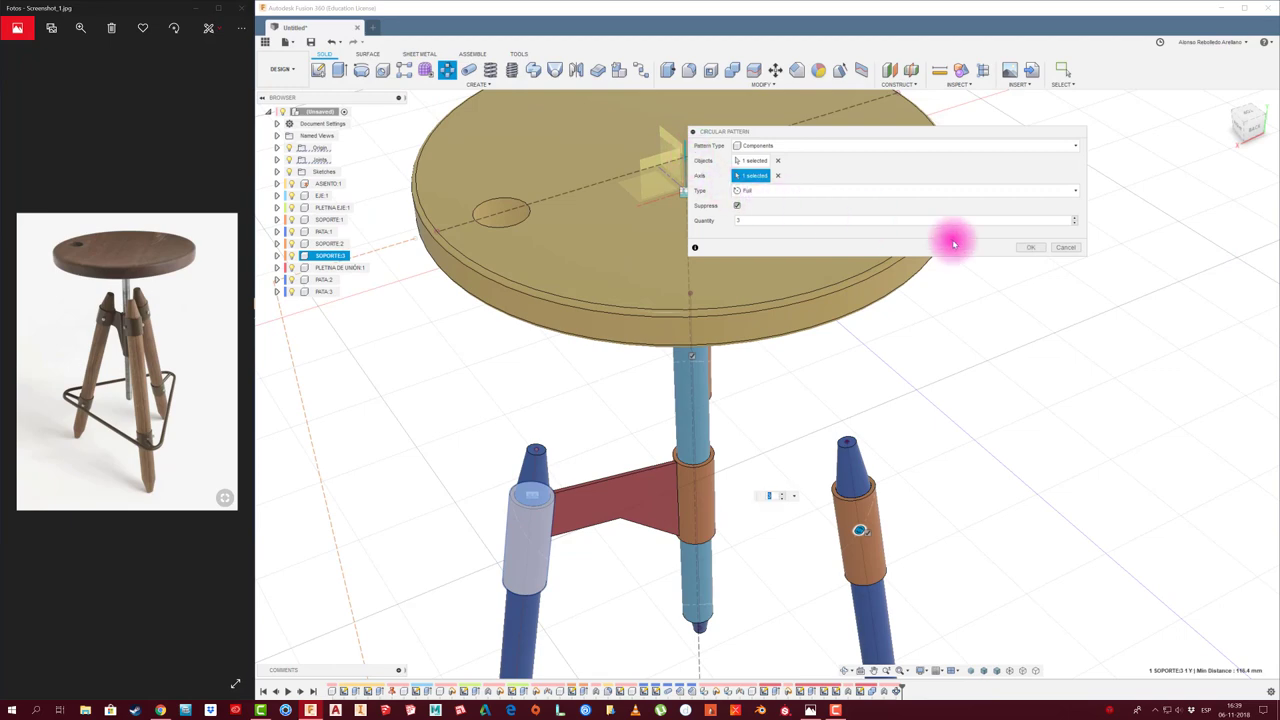
pyautogui.click(1025, 247)
# Circular-pattern PLETINA DE UNIÓN:1 three times around the seat's central axis
pyautogui.keyDown('shift'); pyautogui.moveTo(831, 375); pyautogui.dragTo(608, 437, button='middle'); pyautogui.keyUp('shift')
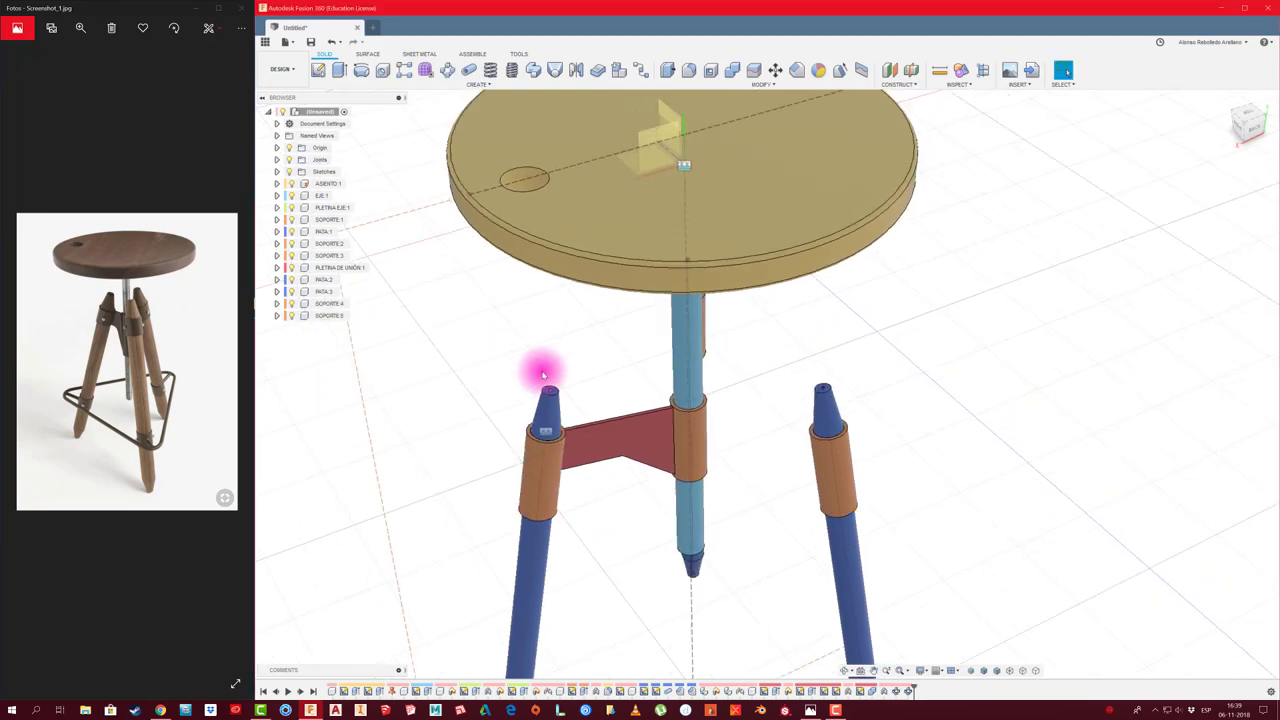
pyautogui.click(608, 437)
pyautogui.click(340, 267)
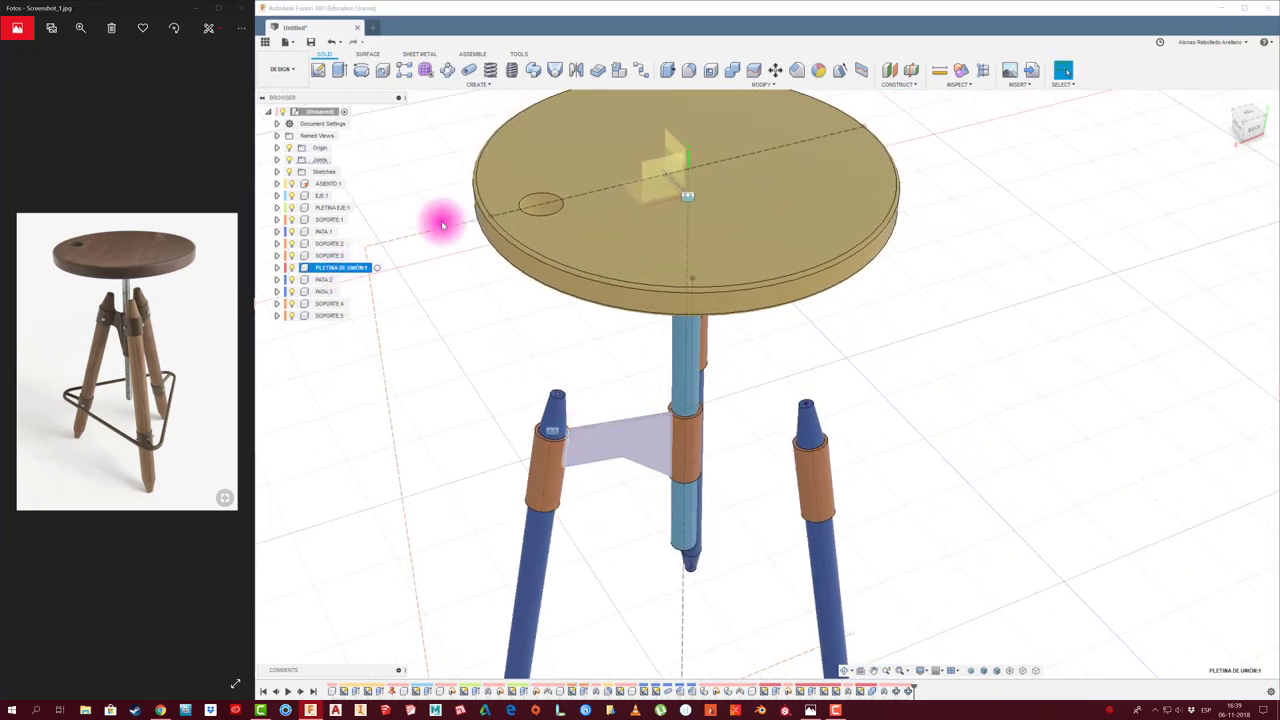
pyautogui.click(755, 173)
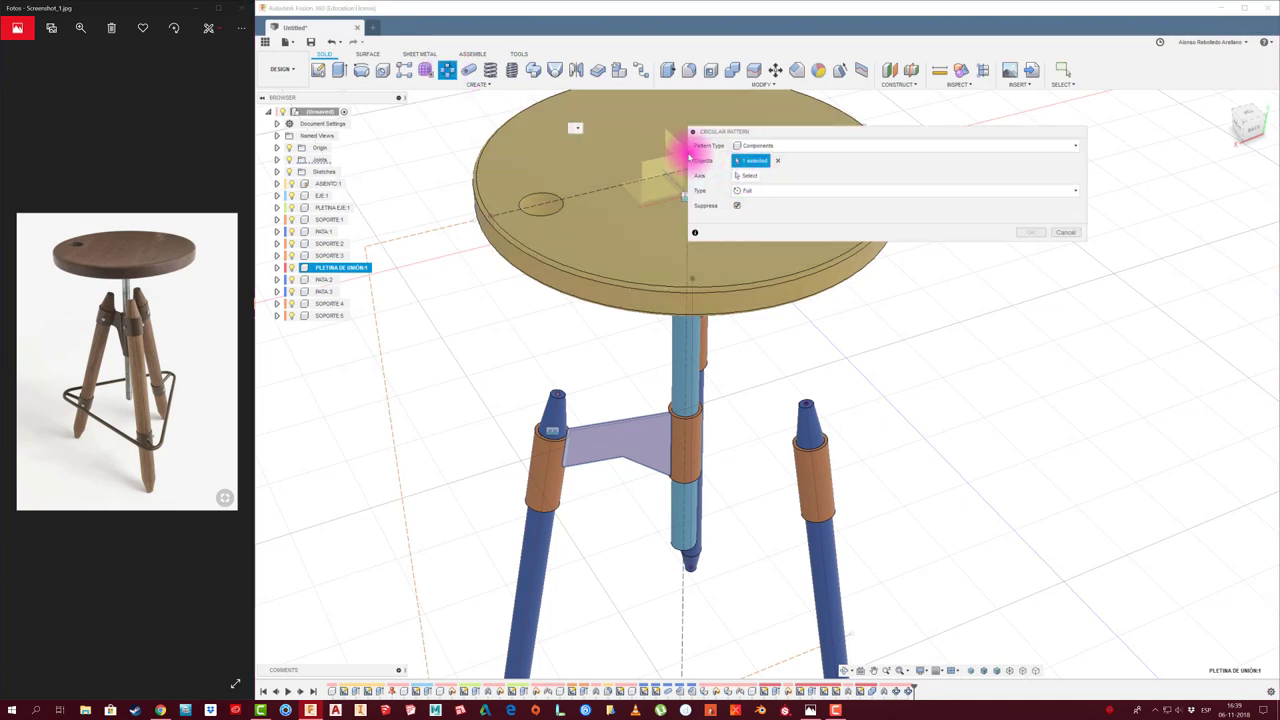
pyautogui.moveTo(689, 155); pyautogui.dragTo(639, 174, button='middle')
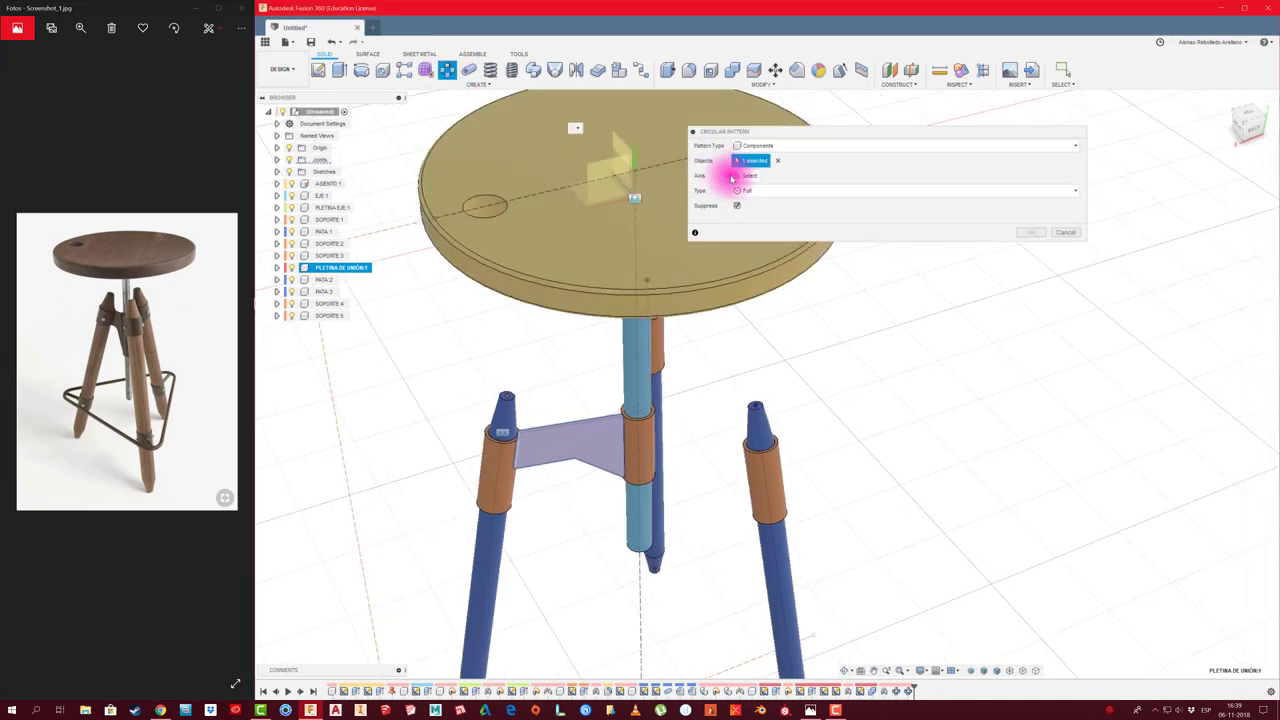
pyautogui.click(734, 178)
pyautogui.click(636, 163)
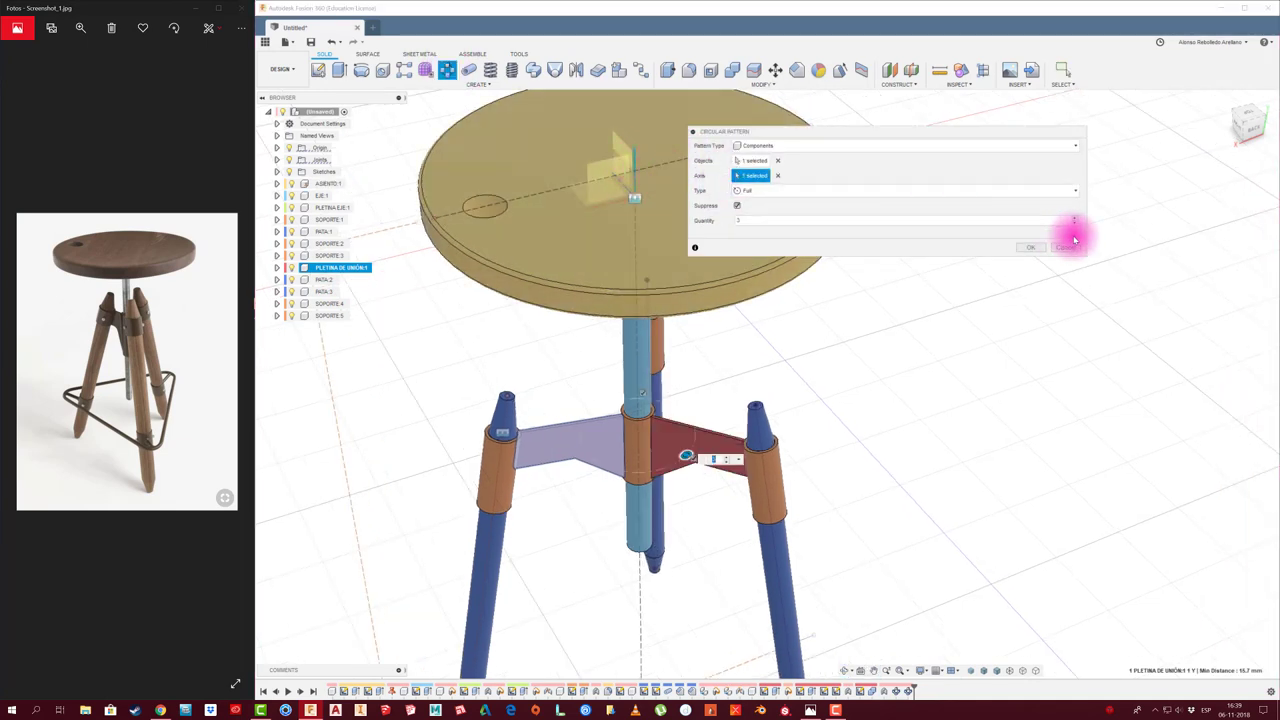
pyautogui.click(1031, 232)
pyautogui.scroll(-2, 863, 376)
pyautogui.moveTo(863, 376)
pyautogui.keyDown('shift'); pyautogui.mouseDown(button='middle')
pyautogui.moveTo(771, 429)
pyautogui.moveTo(743, 486)
pyautogui.mouseUp(button='middle'); pyautogui.keyUp('shift')
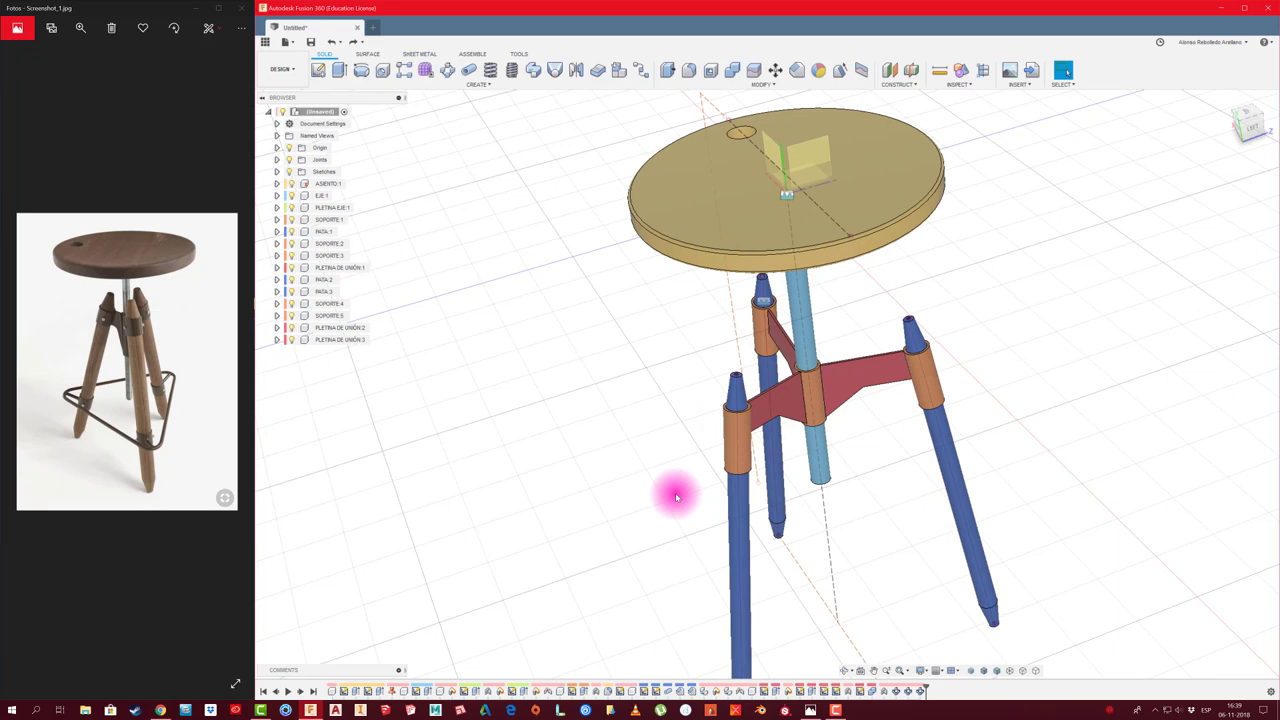
# Rigidly join leg PATA:2 and the right leg to their orange sleeves with as-built joints
pyautogui.hotkey('shift', 'j')
pyautogui.click(731, 425)
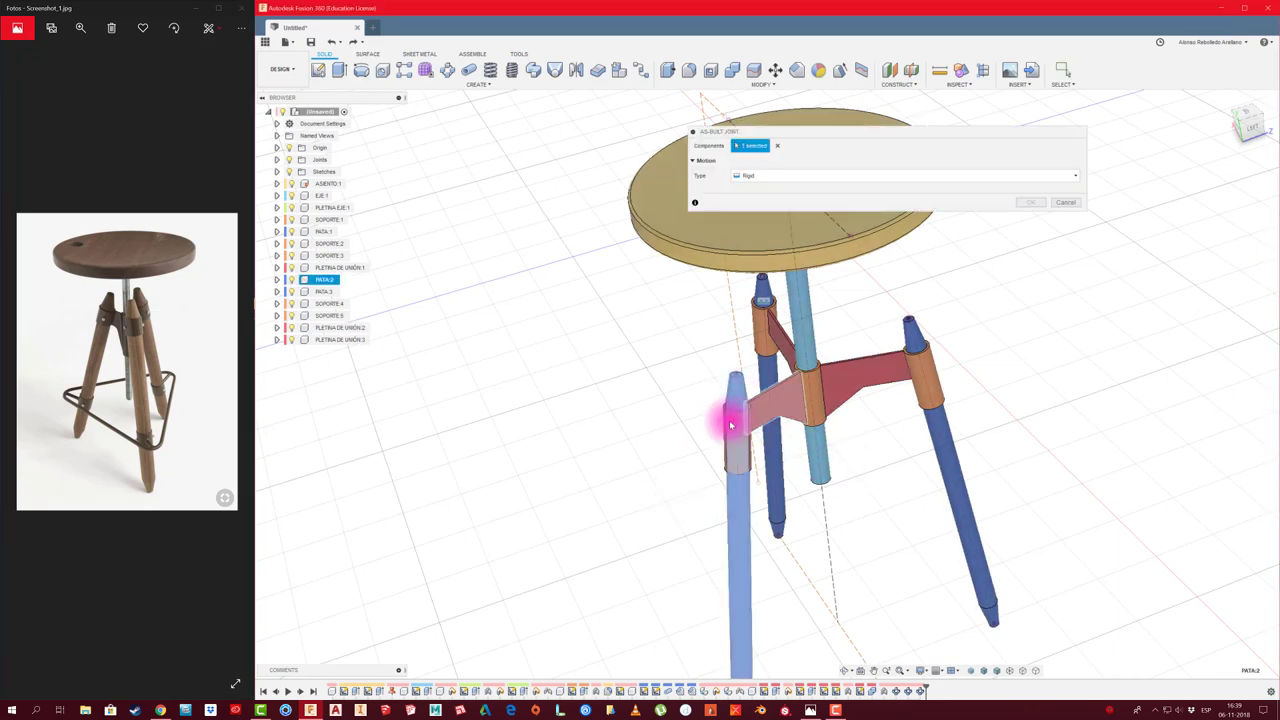
pyautogui.click(734, 432)
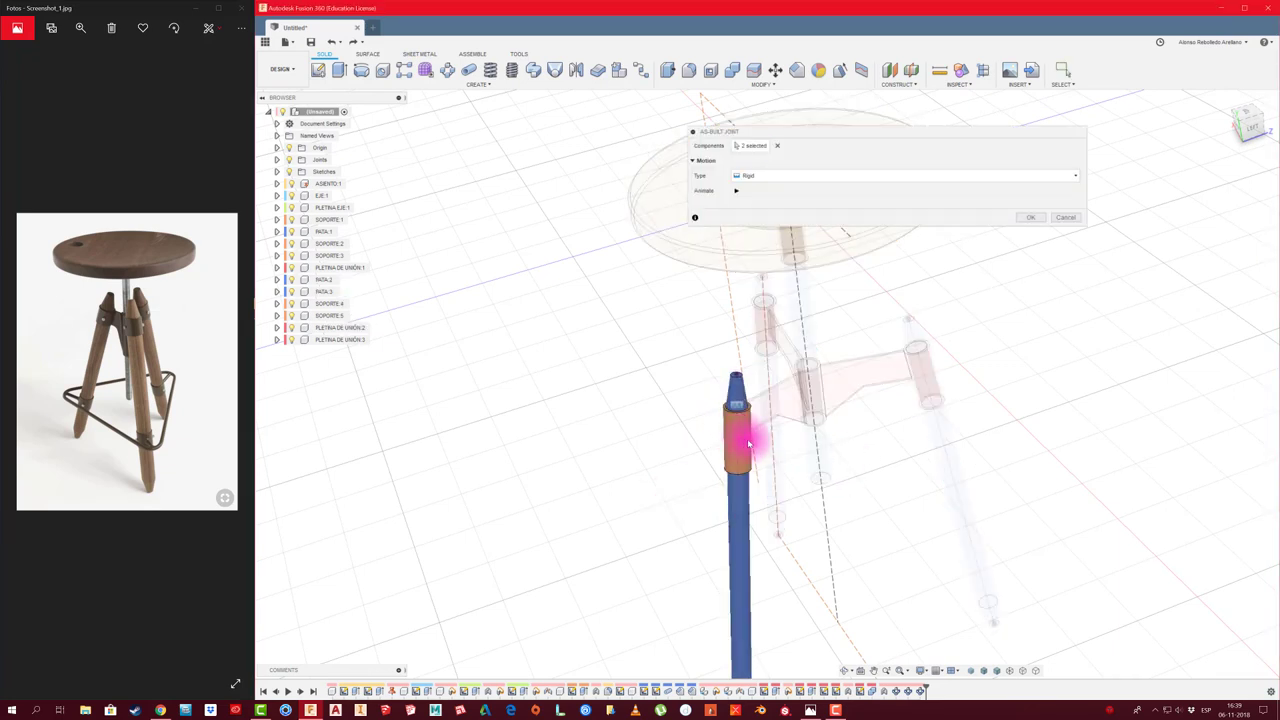
pyautogui.click(1030, 219)
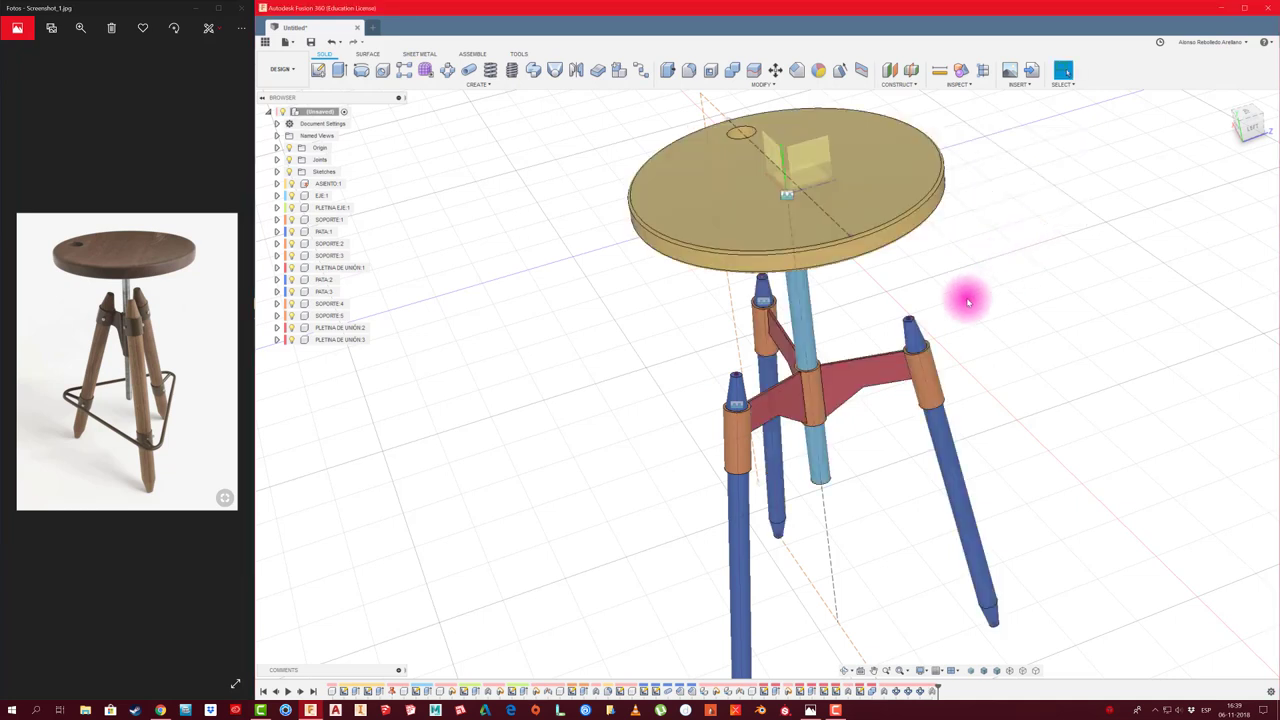
pyautogui.hotkey('shift', 'j')
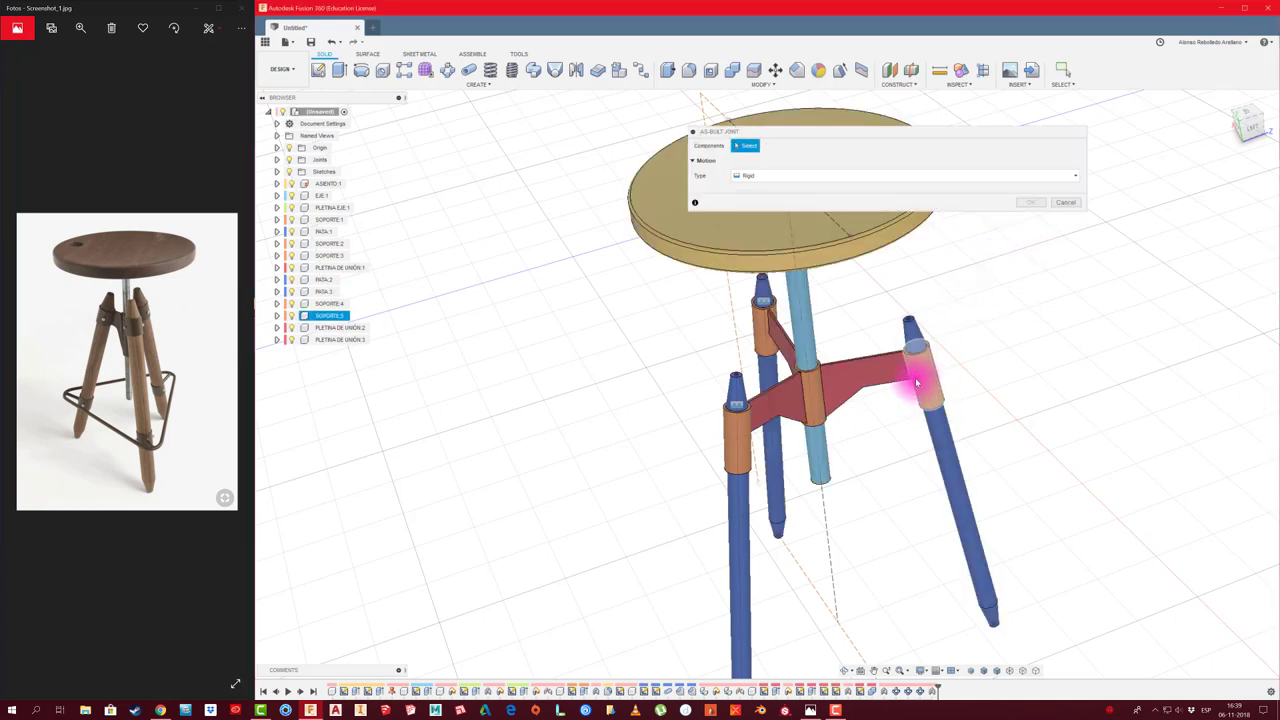
pyautogui.click(914, 378)
pyautogui.click(914, 332)
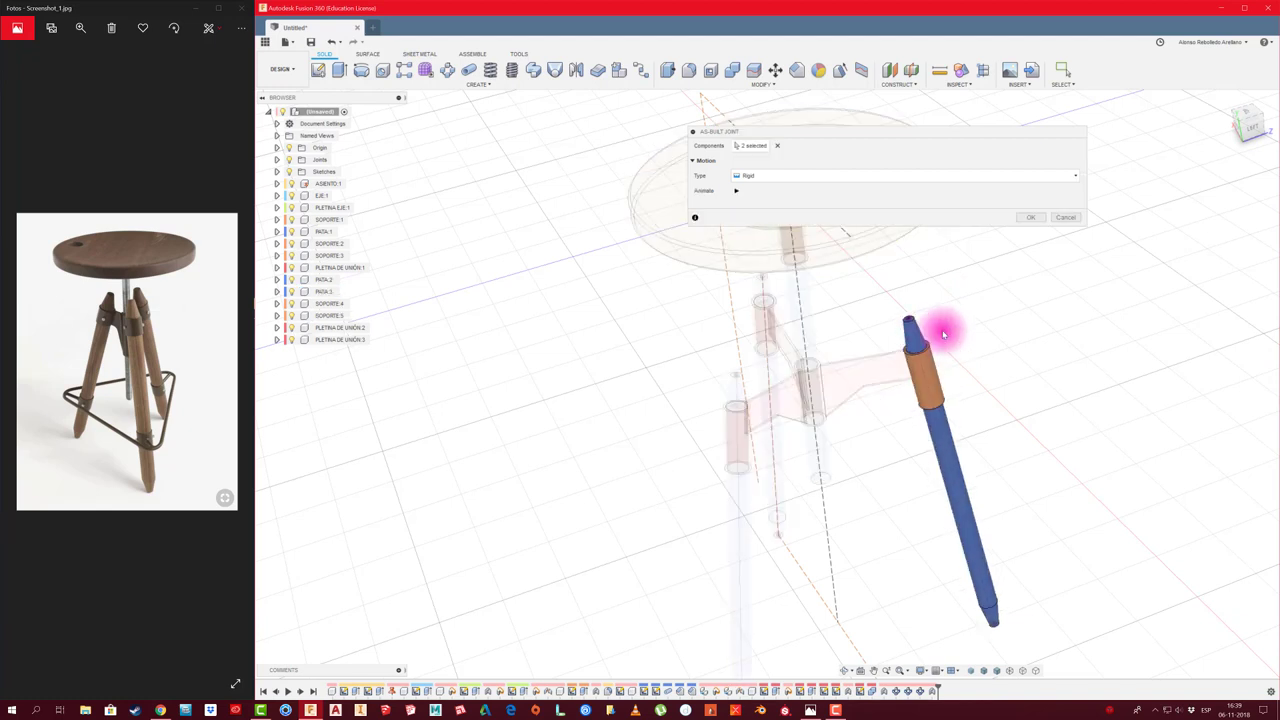
pyautogui.click(1030, 218)
pyautogui.moveTo(760, 291); pyautogui.dragTo(739, 291)
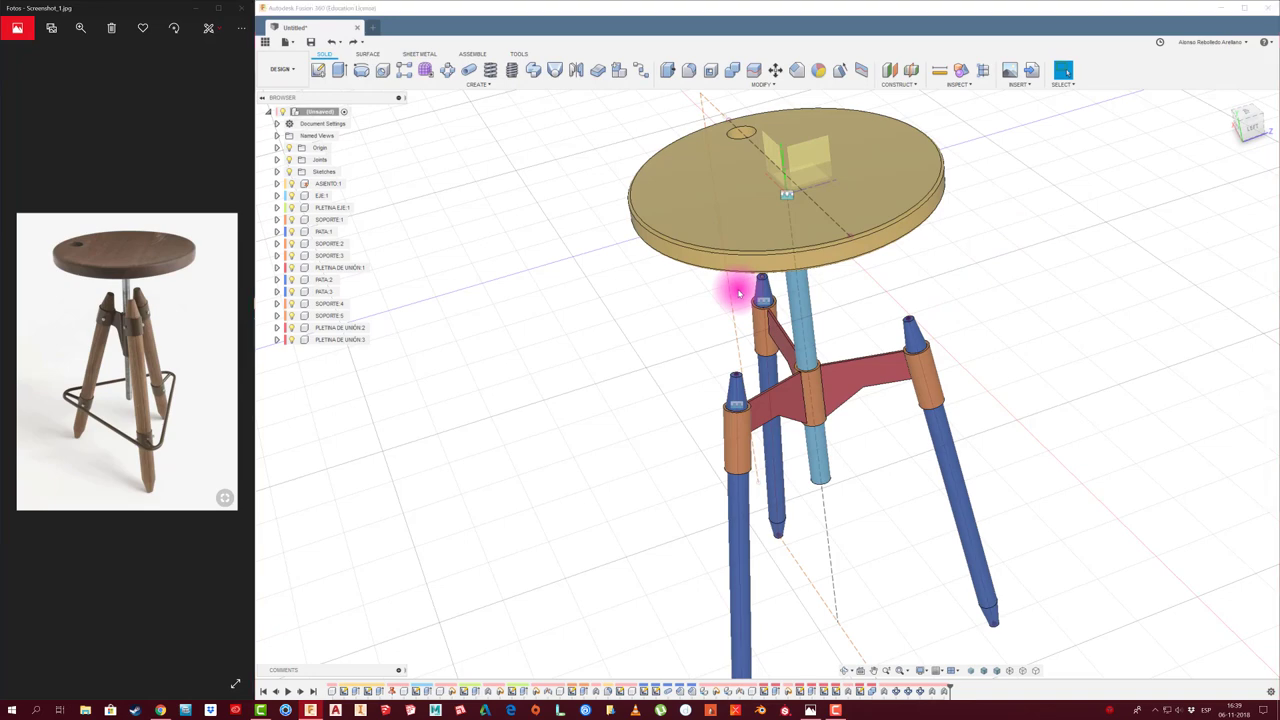
# Rigidly join plate PLETINA DE UNIÓN:2 to the centre sleeve
pyautogui.hotkey('shift', 'j')
pyautogui.click(786, 356)
pyautogui.click(817, 385)
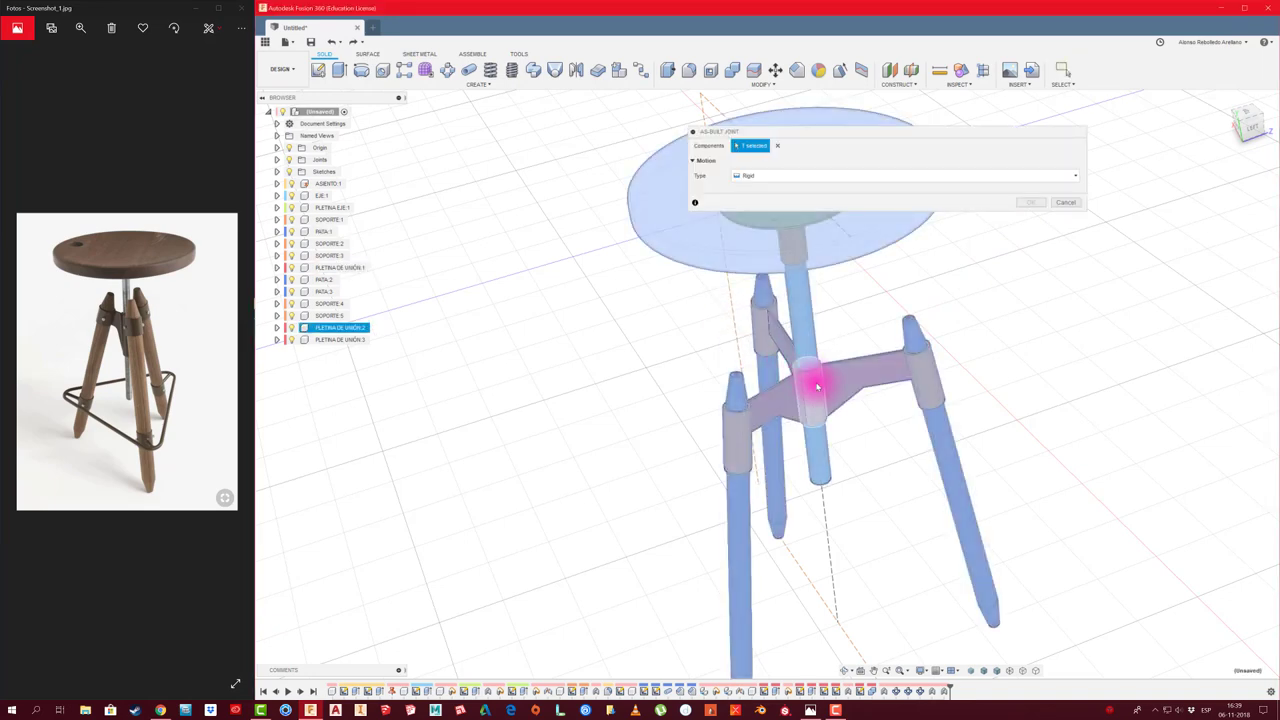
pyautogui.click(817, 385)
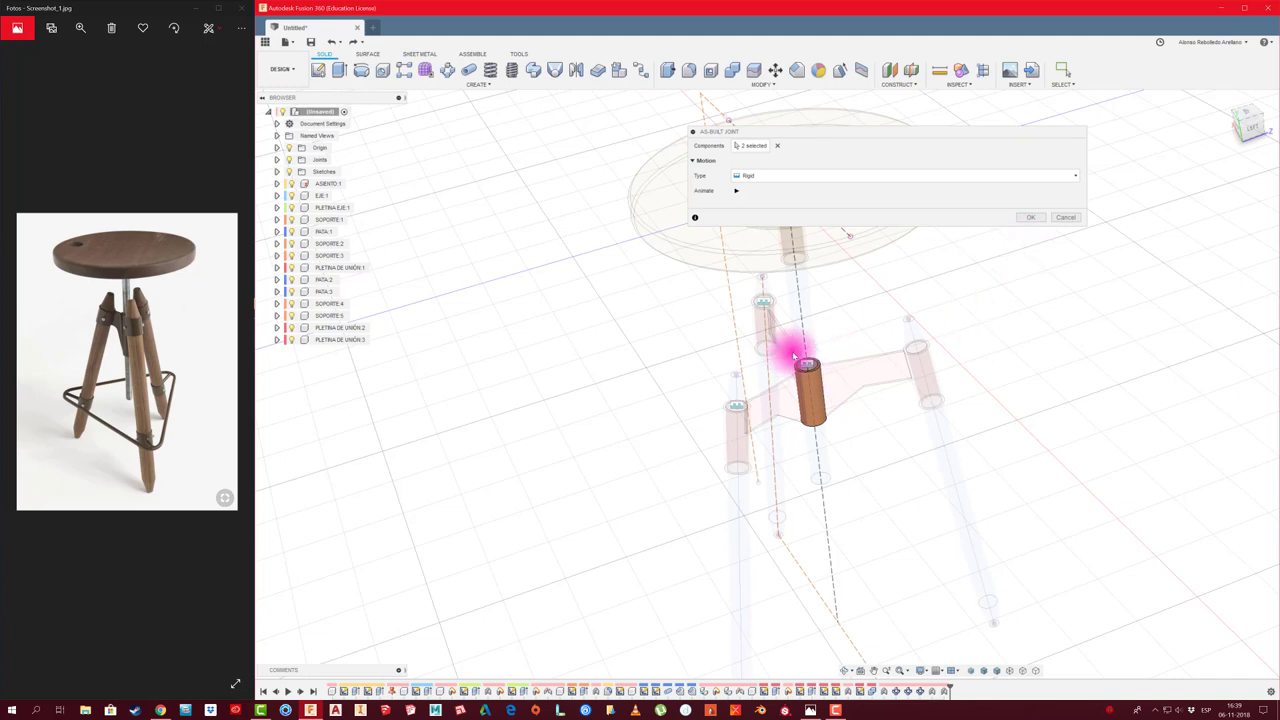
pyautogui.click(1063, 220)
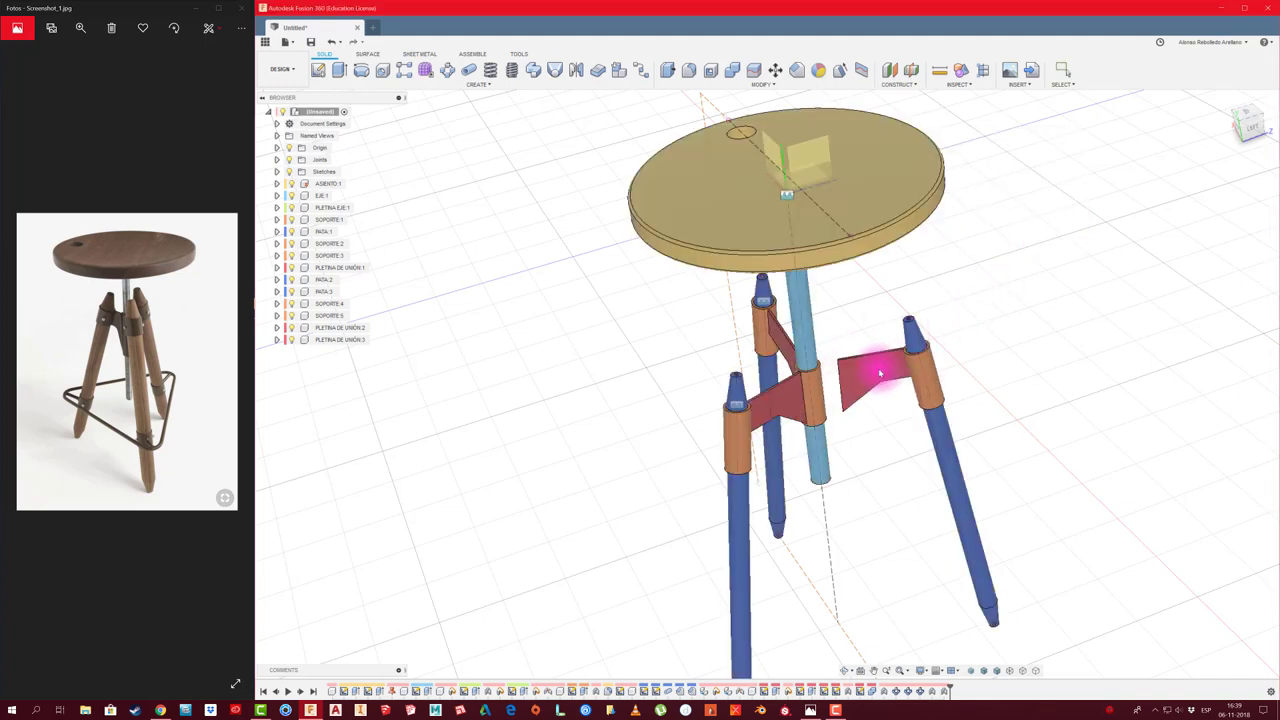
pyautogui.moveTo(875, 385); pyautogui.dragTo(986, 377)
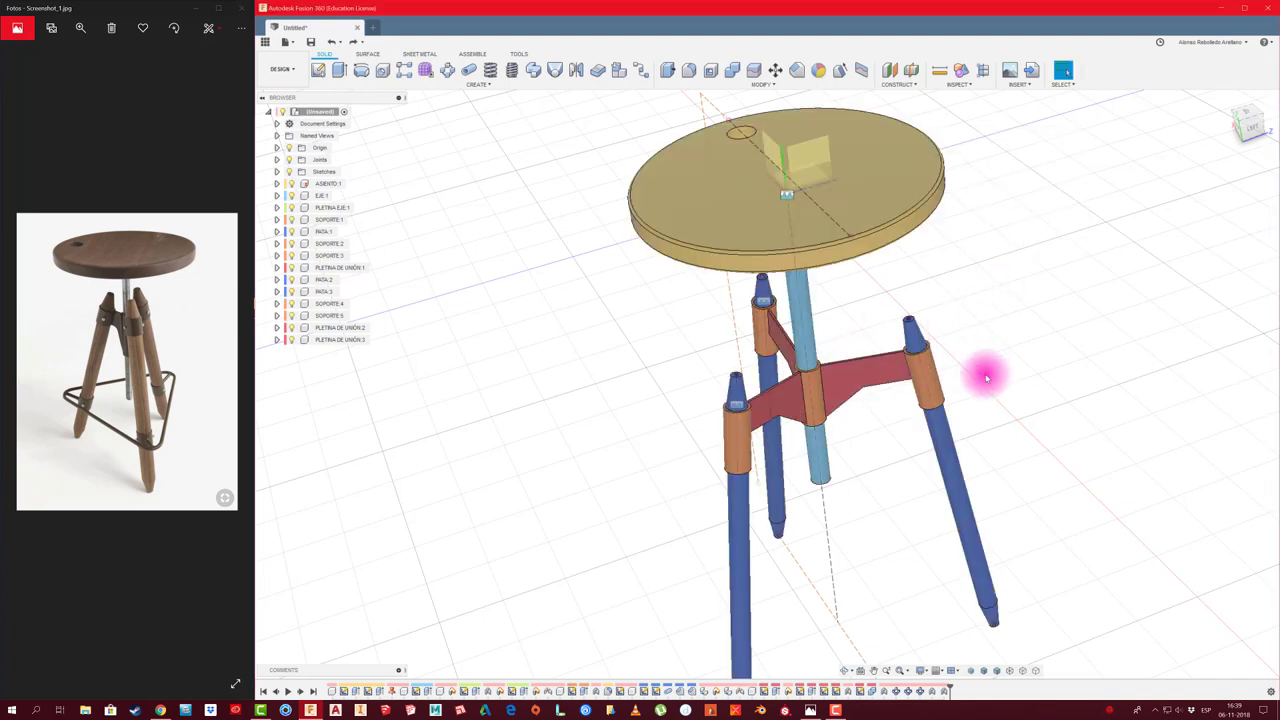
# Rigidly join PLETINA DE UNIÓN 3 to the right sleeve and PLETINA DE UNIÓN 2 to SOPORTE 4
pyautogui.hotkey('shift', 'j')
pyautogui.click(878, 366)
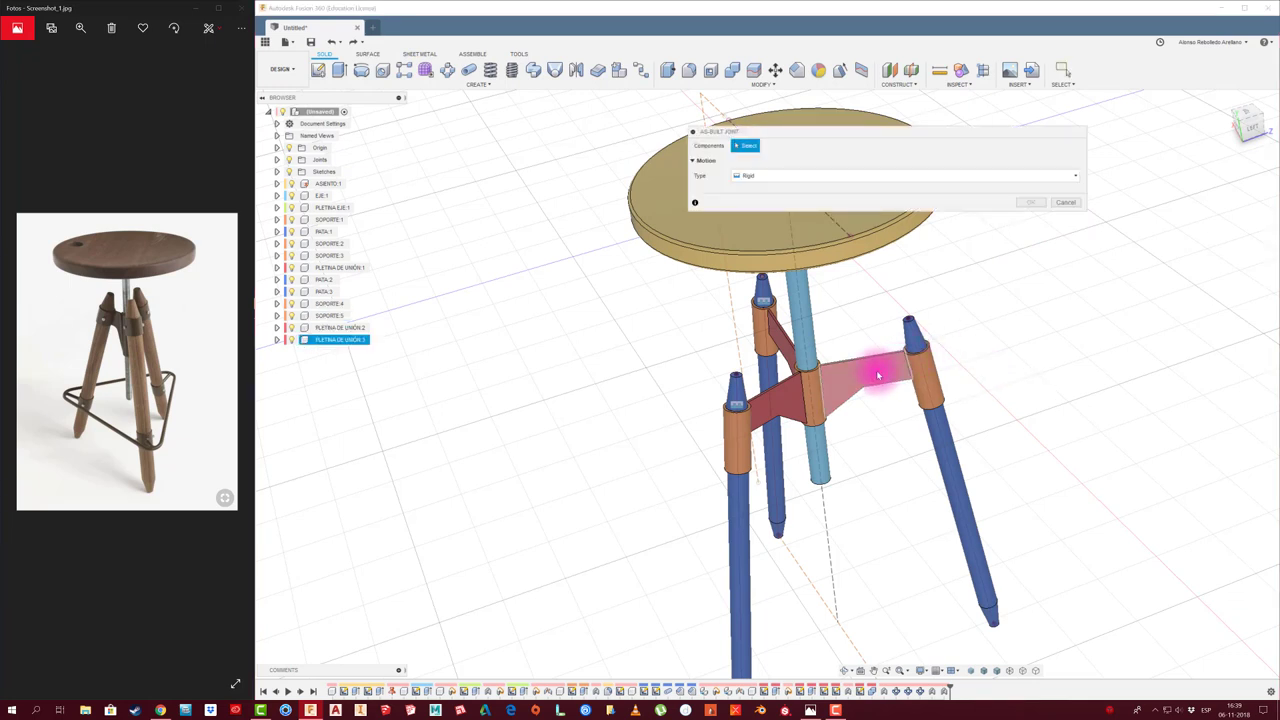
pyautogui.click(924, 375)
pyautogui.click(1031, 203)
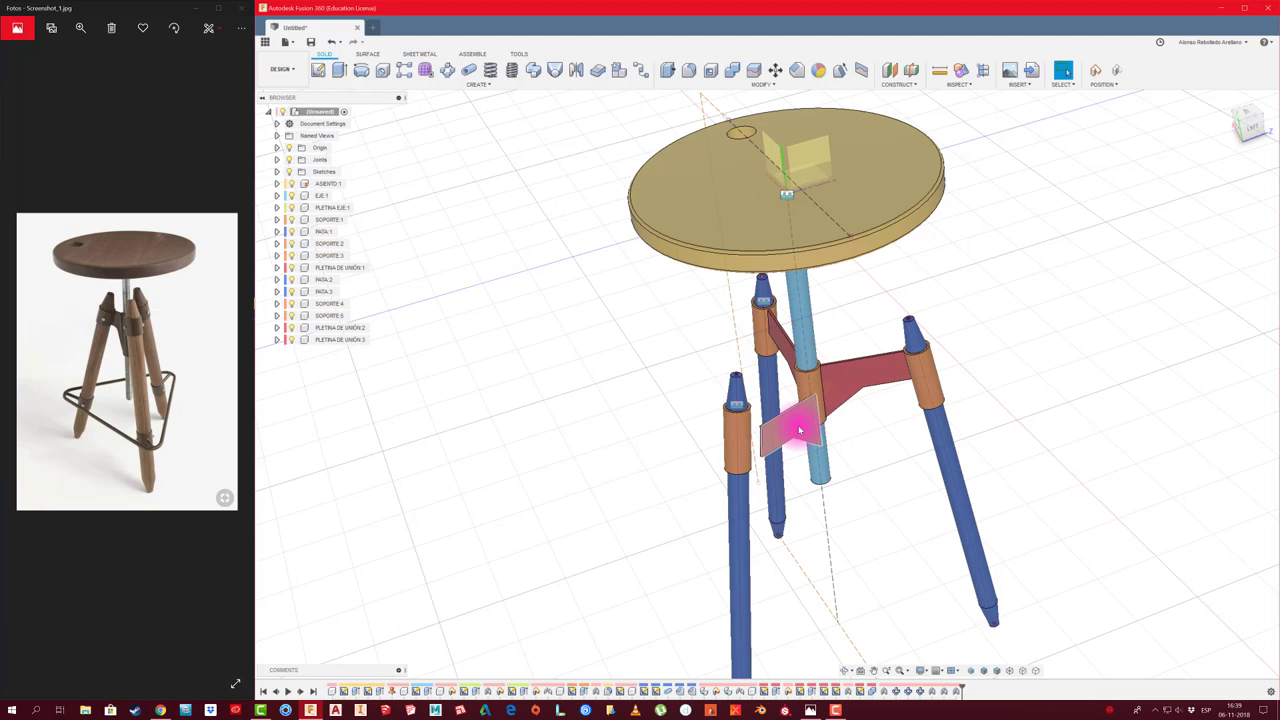
pyautogui.moveTo(798, 425); pyautogui.dragTo(798, 428)
pyautogui.hotkey('shift', 'j')
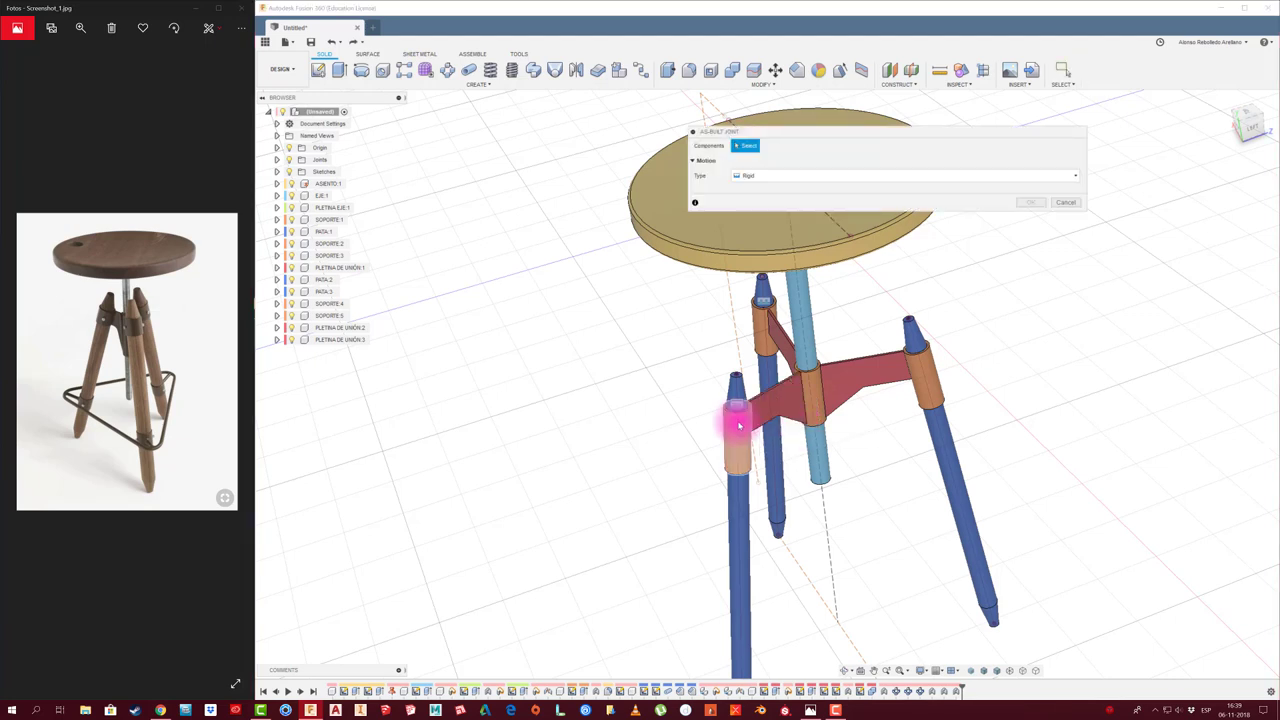
pyautogui.click(766, 400)
pyautogui.click(731, 451)
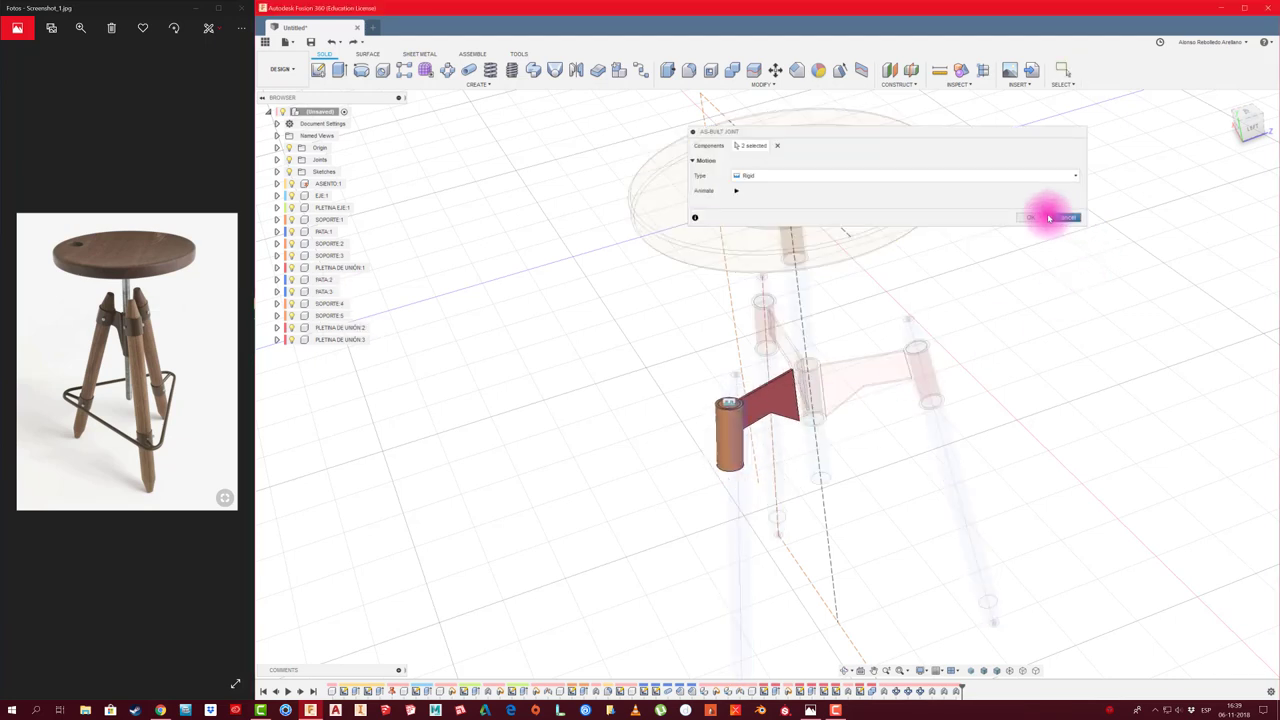
pyautogui.click(1031, 203)
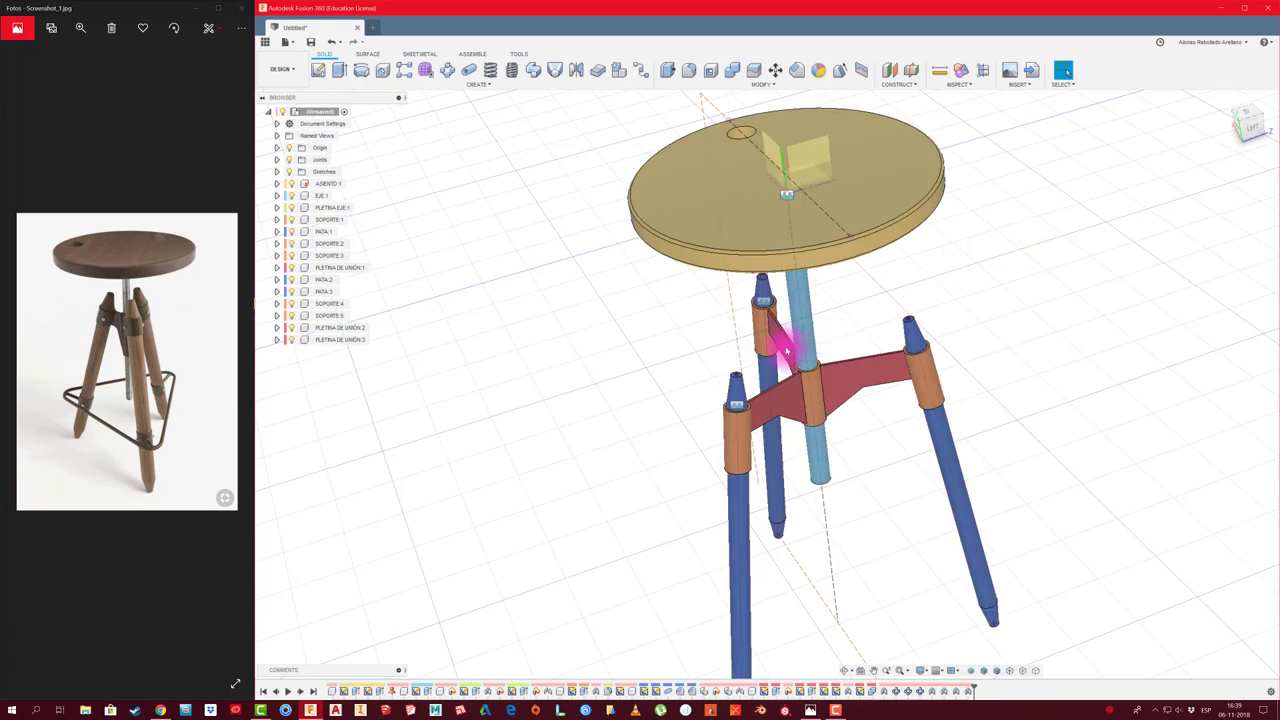
pyautogui.moveTo(782, 343)
pyautogui.mouseDown()
pyautogui.moveTo(752, 337)
pyautogui.moveTo(909, 300)
pyautogui.moveTo(975, 310)
pyautogui.mouseUp()
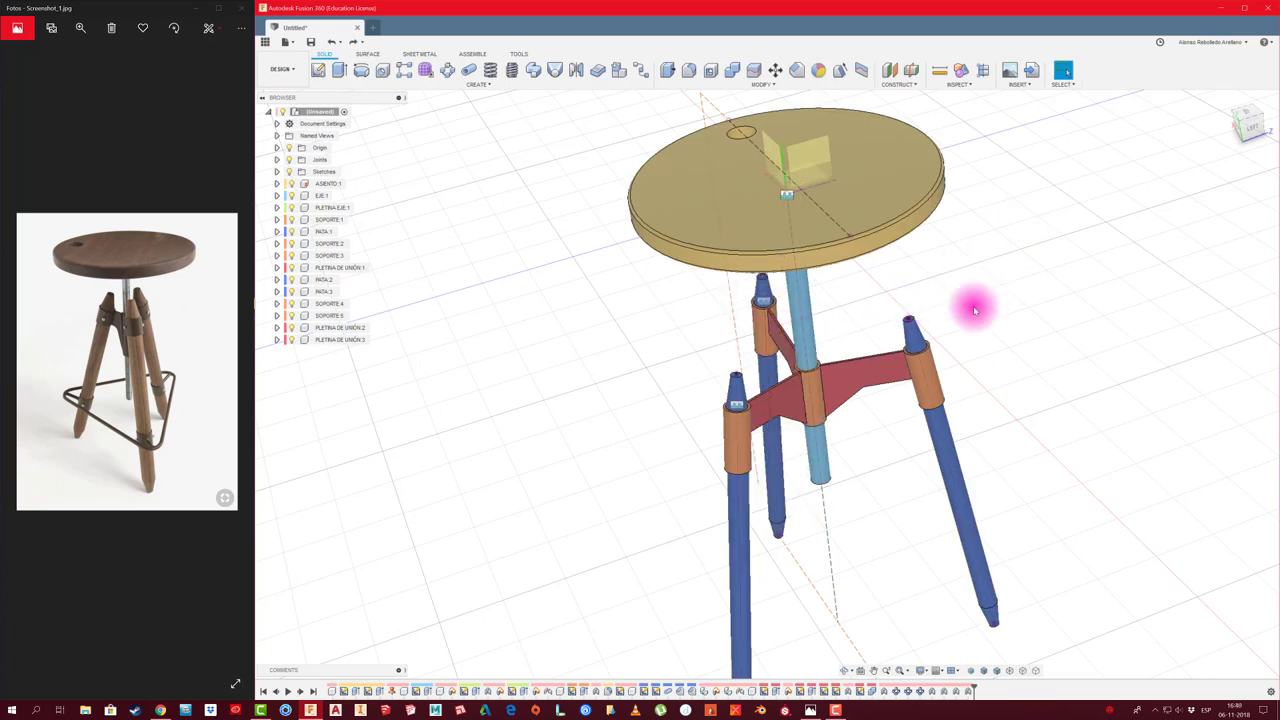
# Rigidly join the central sleeve to the central post
pyautogui.hotkey('shift', 'j')
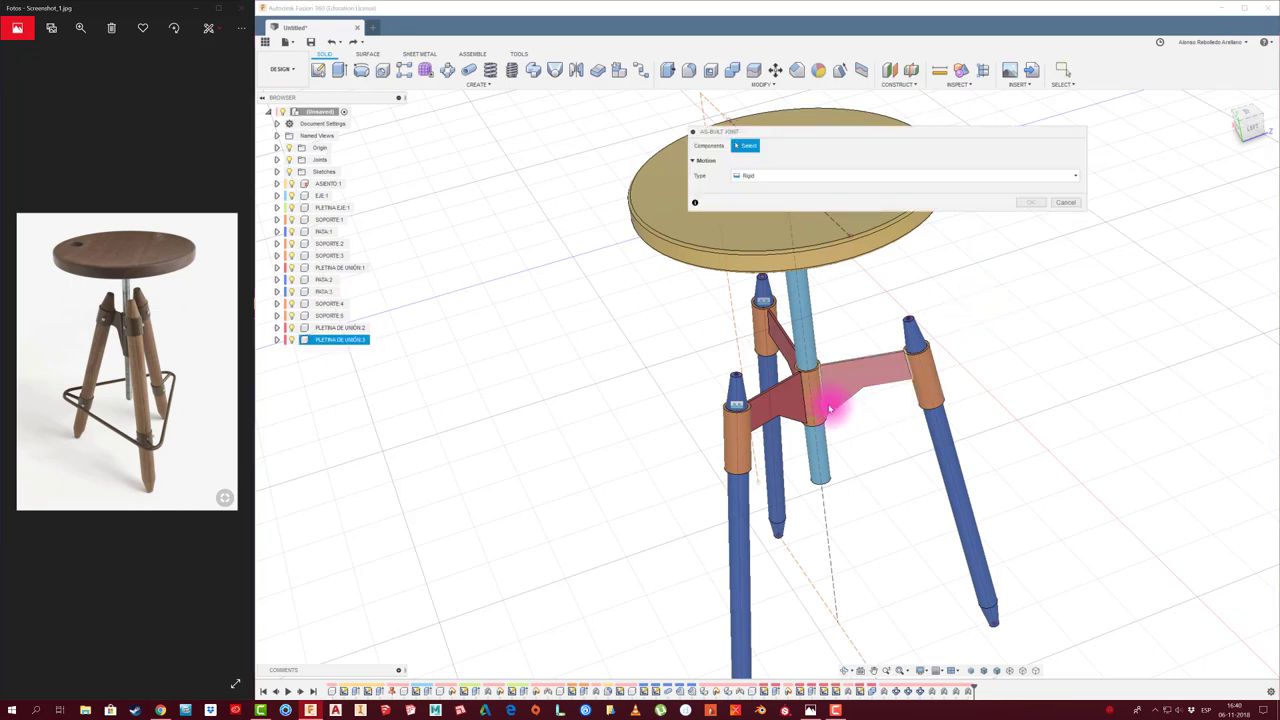
pyautogui.click(814, 402)
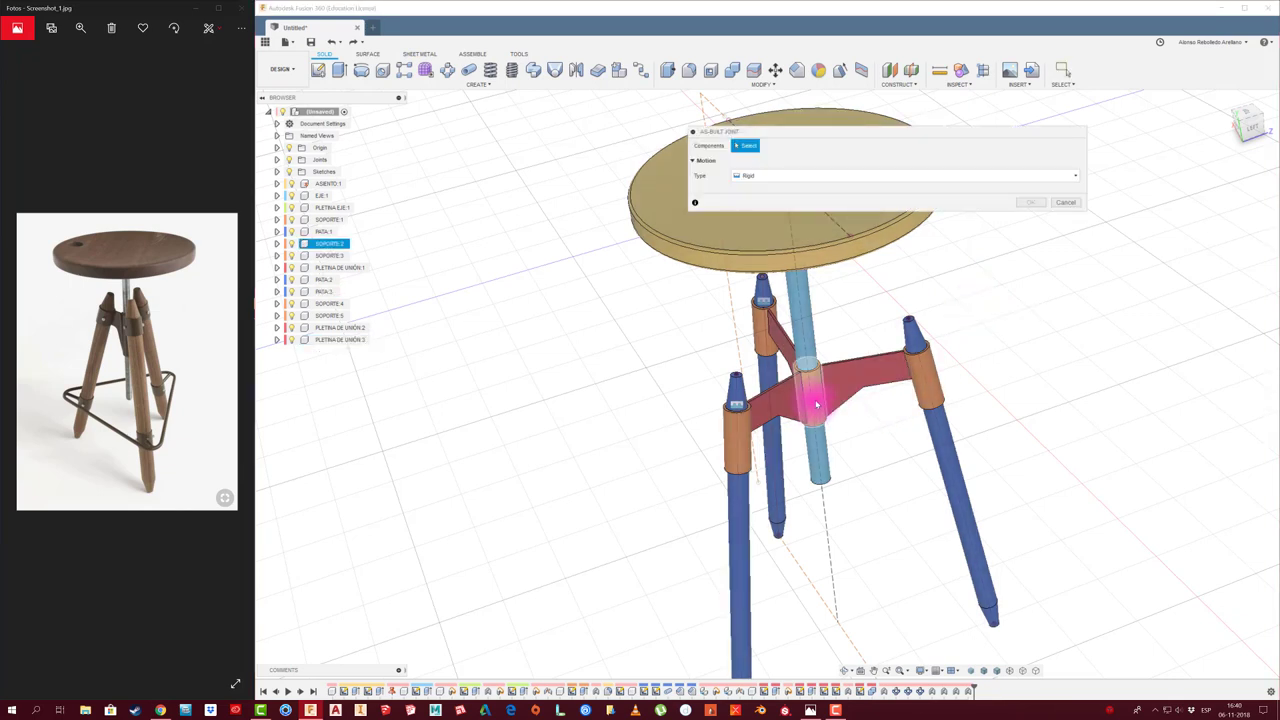
pyautogui.click(809, 331)
pyautogui.click(1031, 203)
pyautogui.moveTo(880, 377)
pyautogui.mouseDown()
pyautogui.moveTo(890, 392)
pyautogui.moveTo(974, 357)
pyautogui.mouseUp()
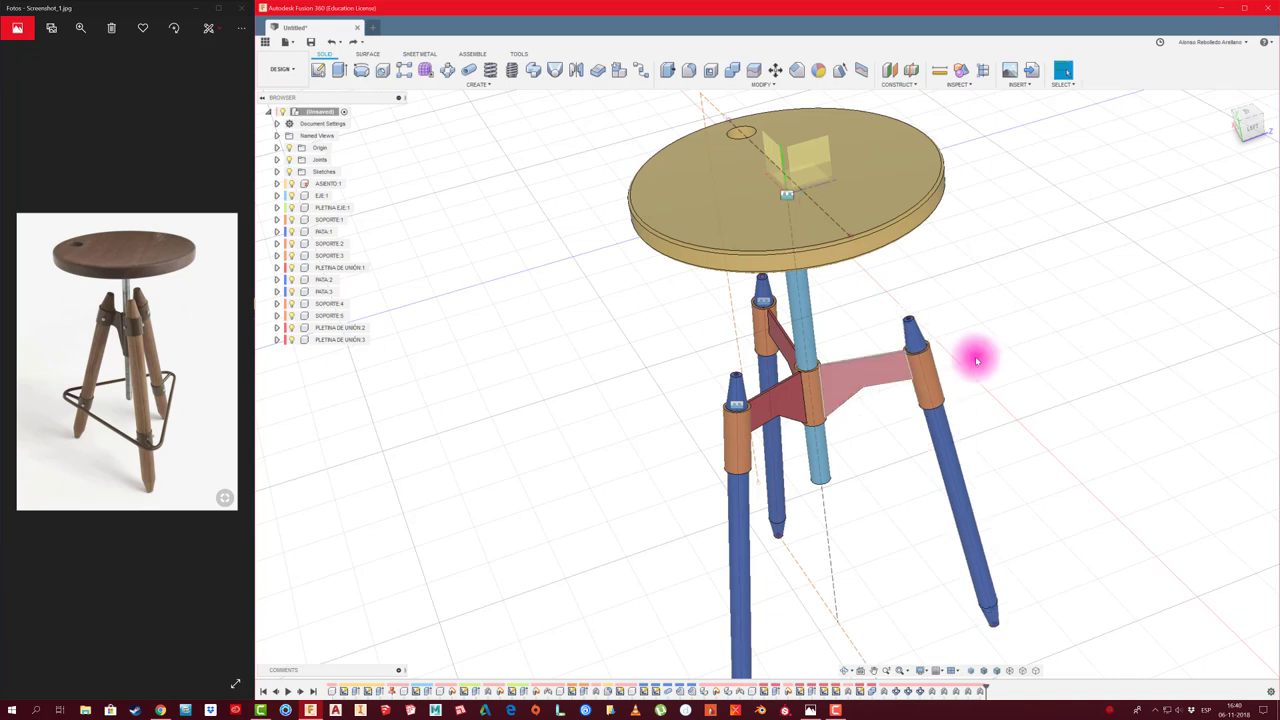
# Rigidly join the remaining red connecting plates to the orange sleeve
pyautogui.hotkey('shift', 'j')
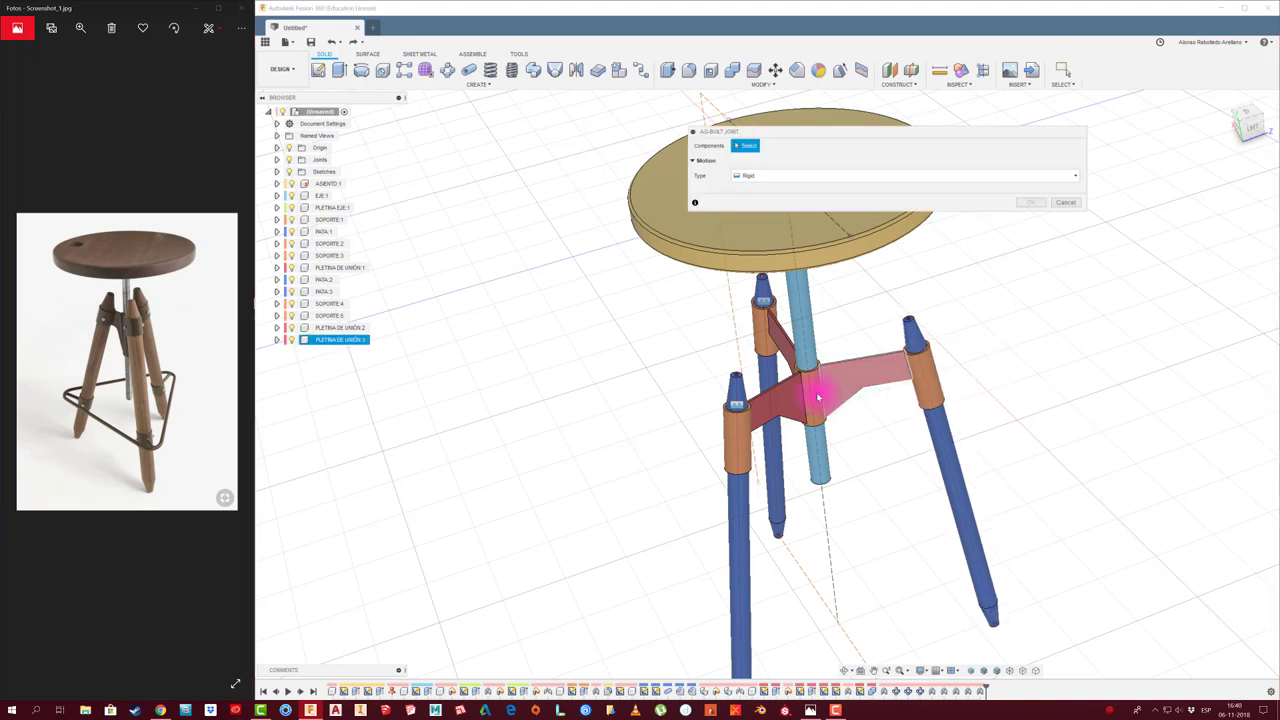
pyautogui.click(818, 387)
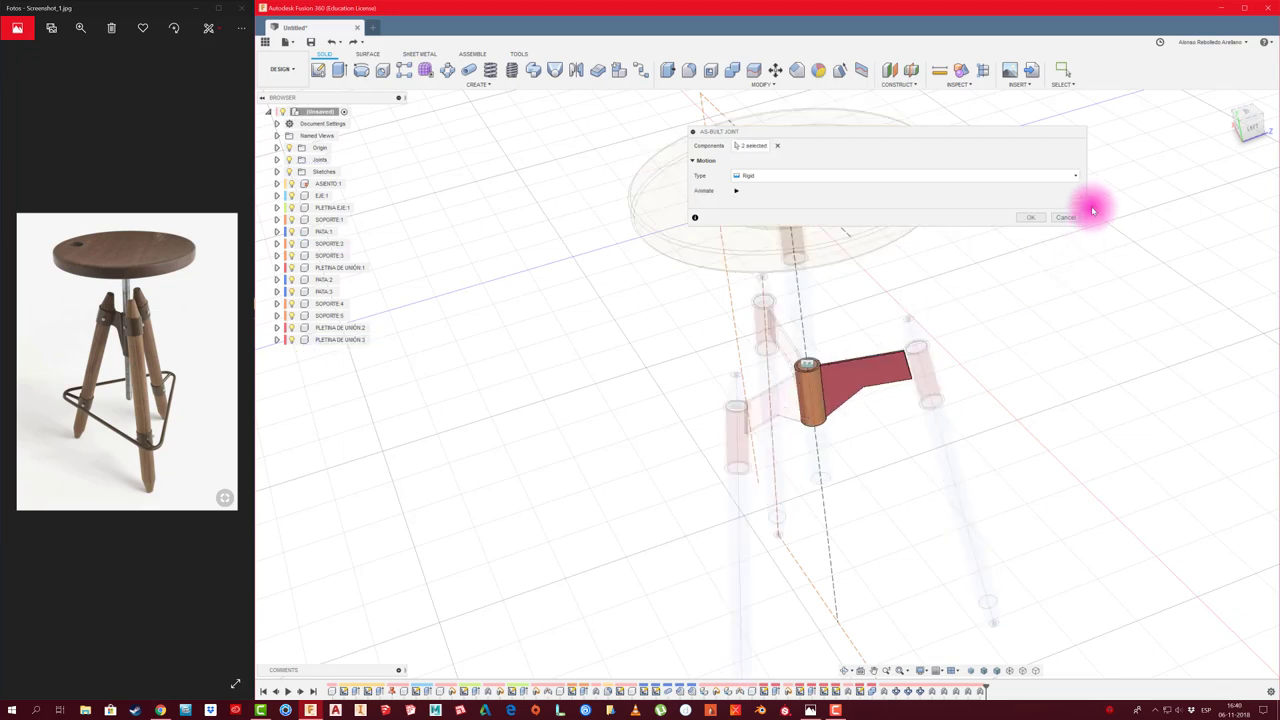
pyautogui.click(1030, 213)
pyautogui.moveTo(778, 400); pyautogui.dragTo(795, 425)
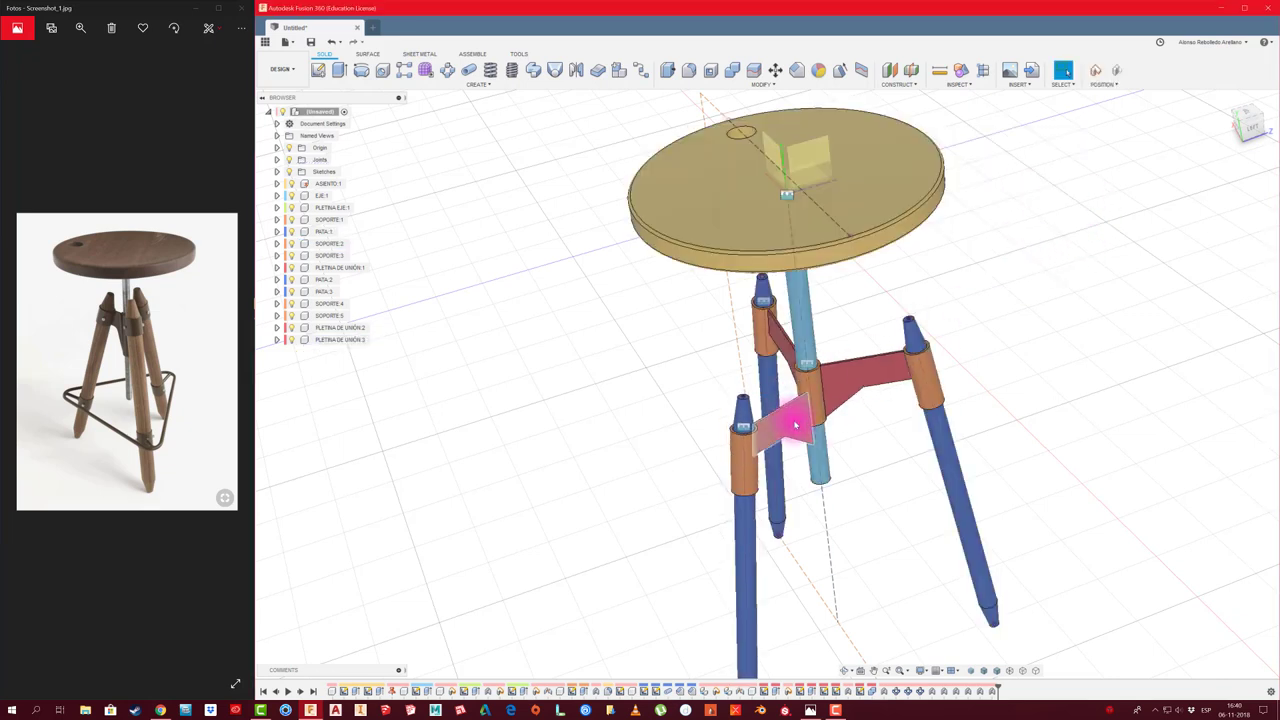
pyautogui.hotkey('ctrl', 'z')
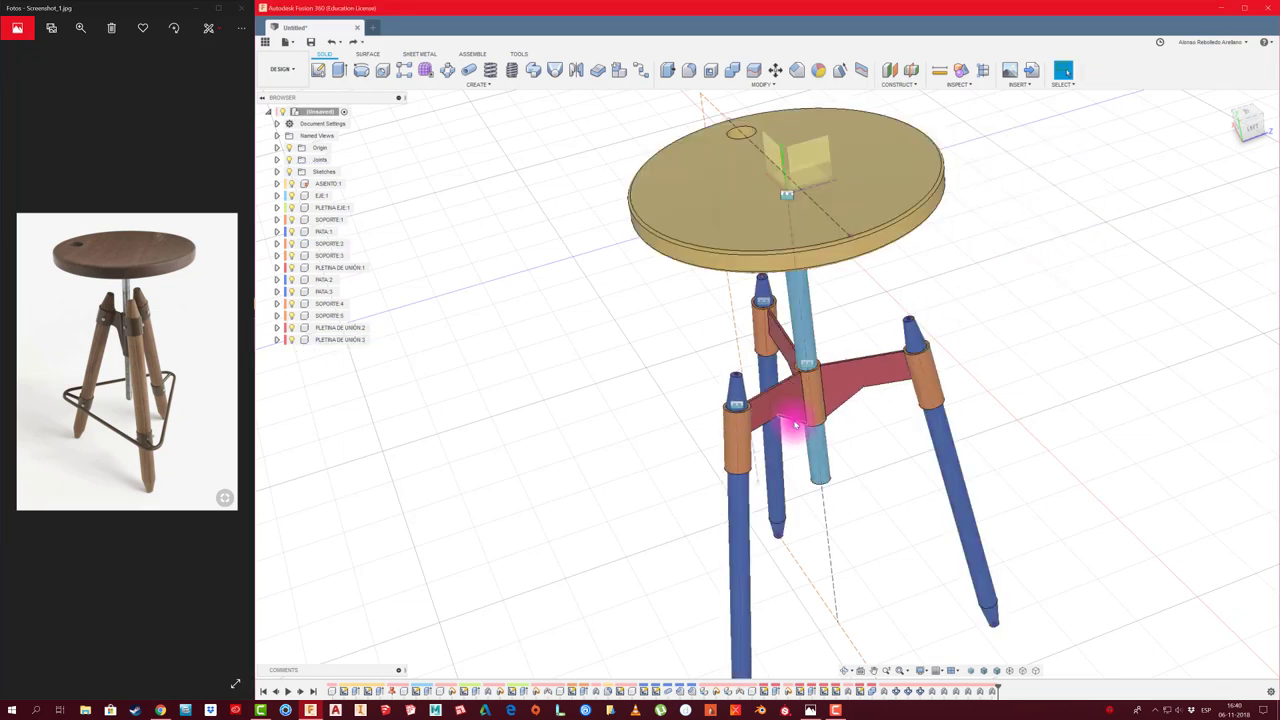
pyautogui.hotkey('shift', 'j')
pyautogui.click(791, 403)
pyautogui.click(815, 391)
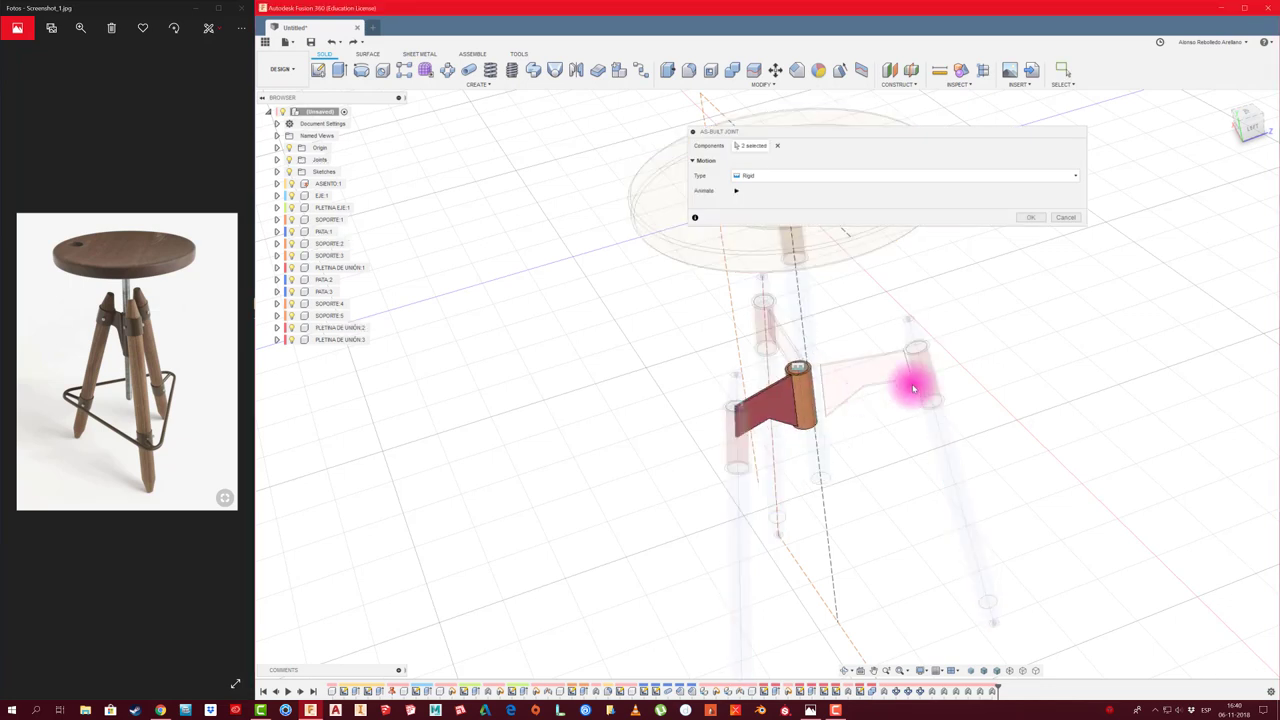
pyautogui.click(1030, 217)
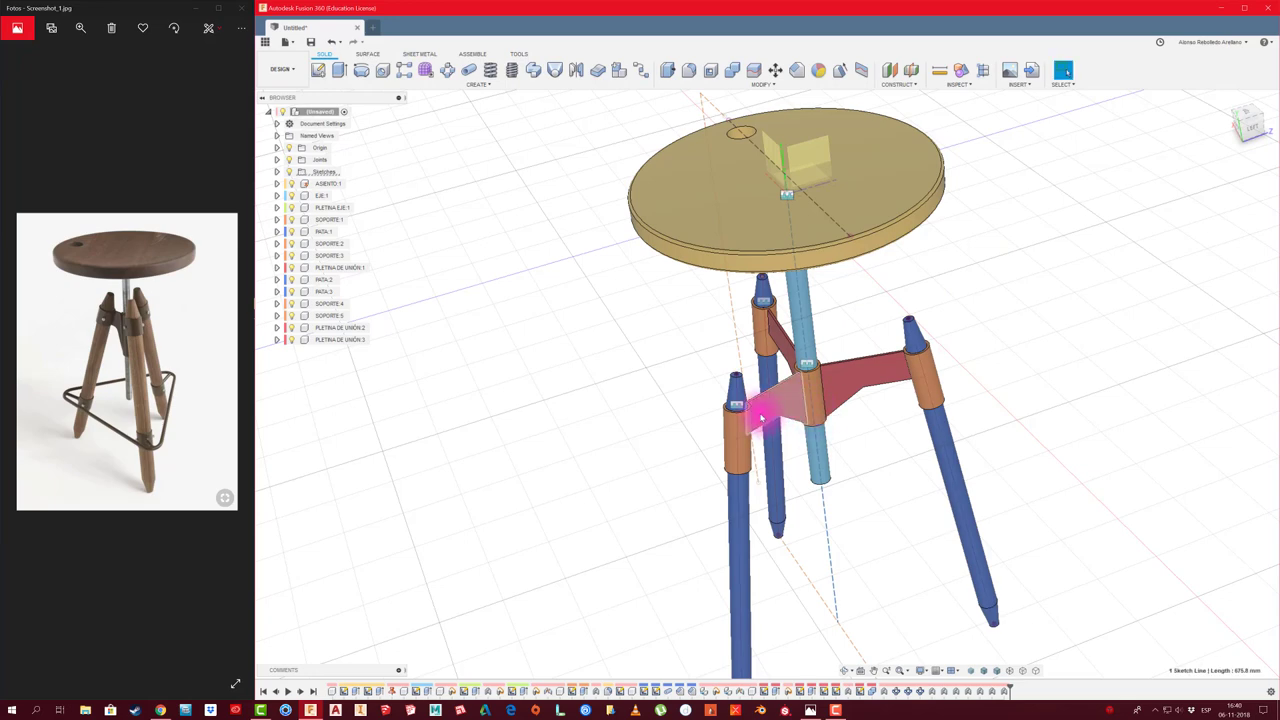
# View the stool from below the seat and select the central sleeve's face for measuring
pyautogui.moveTo(960, 400)
pyautogui.keyDown('shift'); pyautogui.mouseDown(button='middle')
pyautogui.moveTo(857, 354)
pyautogui.moveTo(906, 343)
pyautogui.mouseUp(button='middle'); pyautogui.keyUp('shift')
pyautogui.scroll(-2, 851, 354)
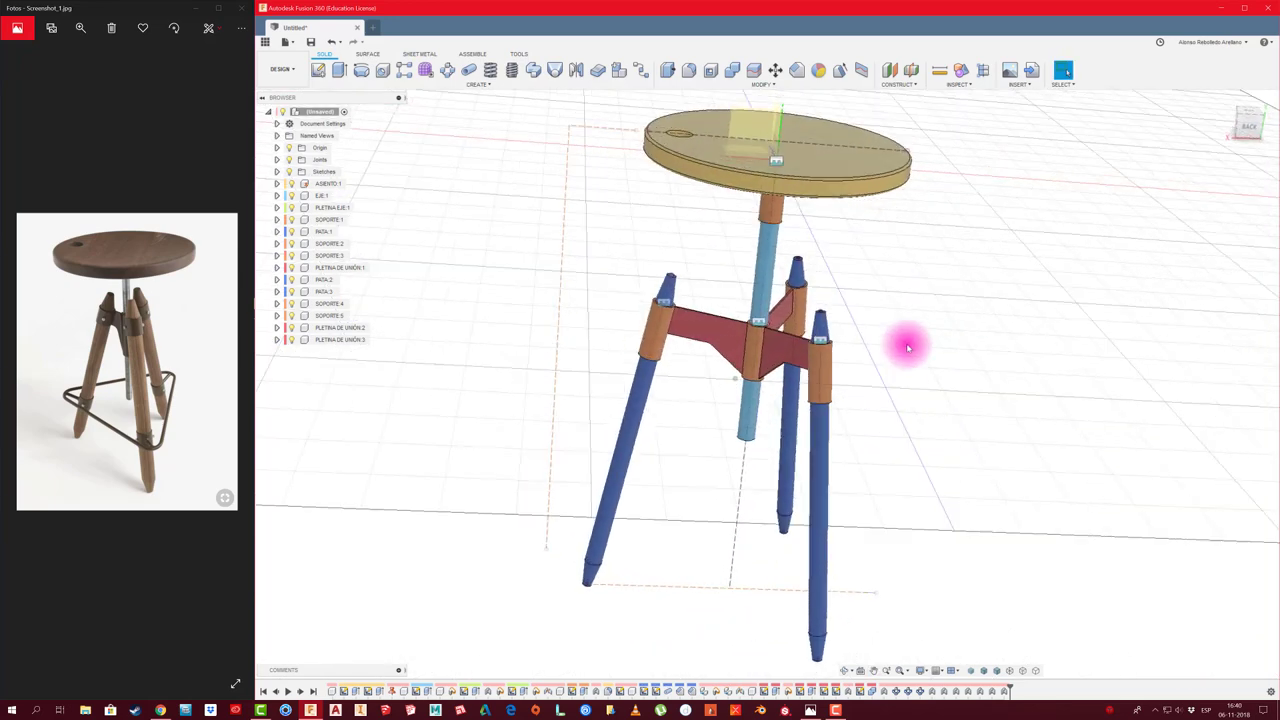
pyautogui.moveTo(847, 411)
pyautogui.keyDown('shift'); pyautogui.mouseDown(button='middle')
pyautogui.moveTo(794, 409)
pyautogui.moveTo(772, 373)
pyautogui.mouseUp(button='middle'); pyautogui.keyUp('shift')
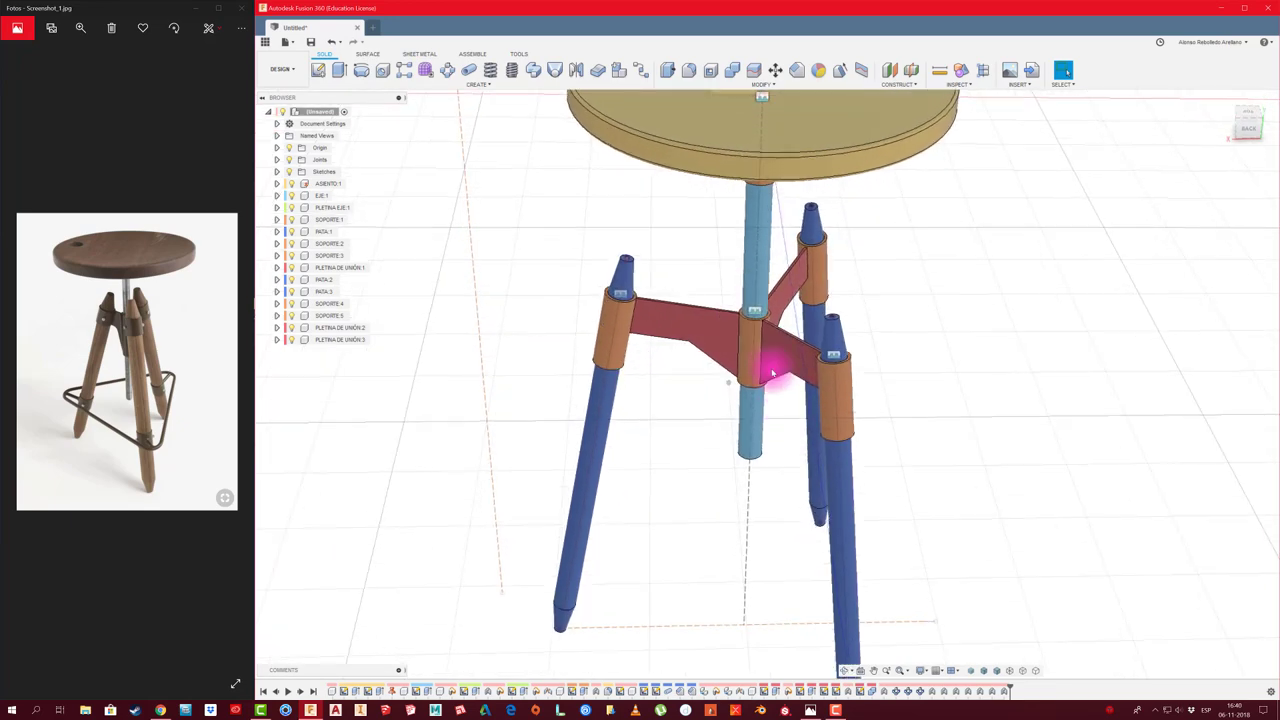
pyautogui.keyDown('shift'); pyautogui.moveTo(758, 260); pyautogui.dragTo(913, 336, button='middle'); pyautogui.keyUp('shift')
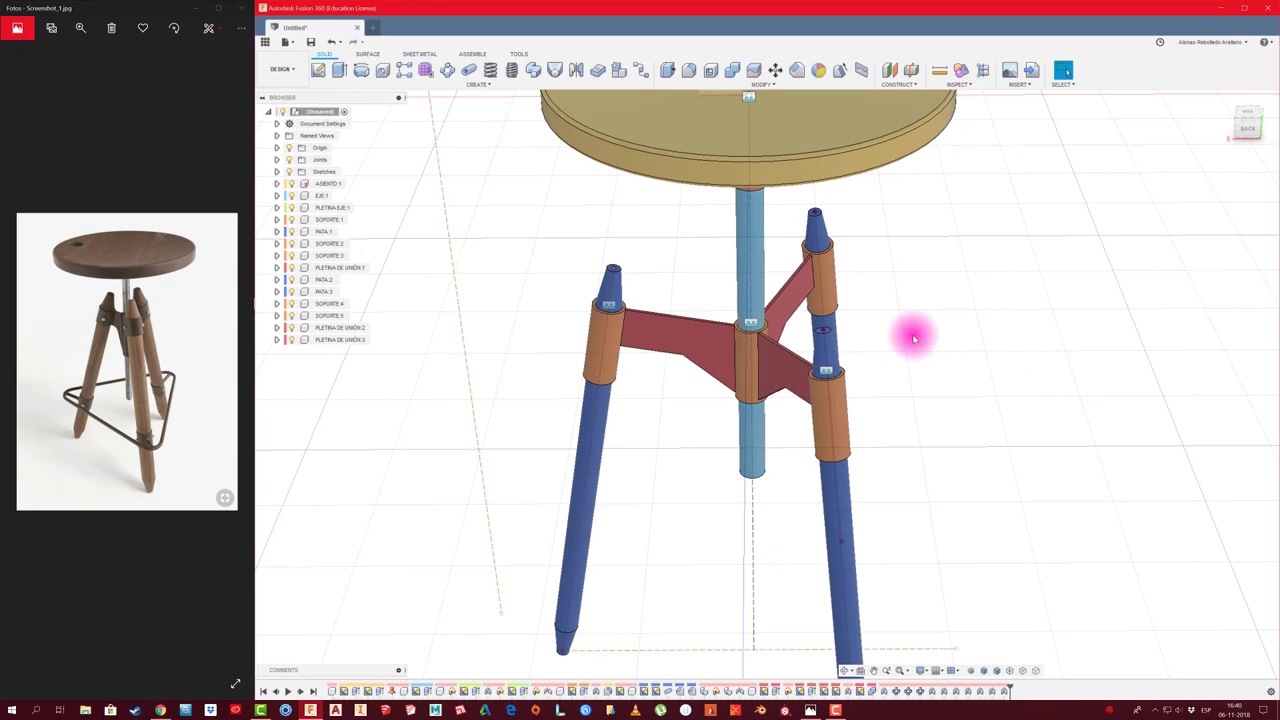
pyautogui.moveTo(913, 338)
pyautogui.keyDown('shift'); pyautogui.mouseDown(button='middle')
pyautogui.moveTo(900, 357)
pyautogui.moveTo(509, 443)
pyautogui.moveTo(623, 434)
pyautogui.moveTo(649, 380)
pyautogui.mouseUp(button='middle'); pyautogui.keyUp('shift')
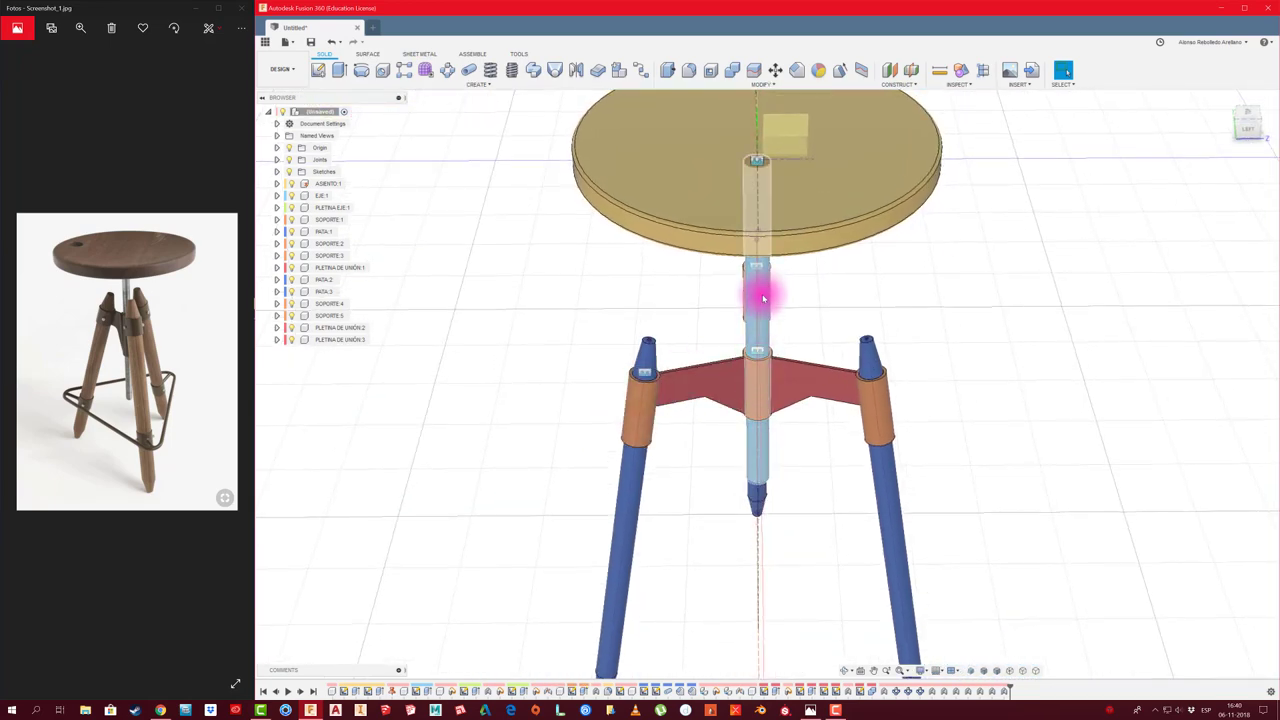
pyautogui.moveTo(823, 322)
pyautogui.keyDown('shift'); pyautogui.mouseDown(button='middle')
pyautogui.moveTo(806, 366)
pyautogui.moveTo(772, 395)
pyautogui.moveTo(771, 257)
pyautogui.mouseUp(button='middle'); pyautogui.keyUp('shift')
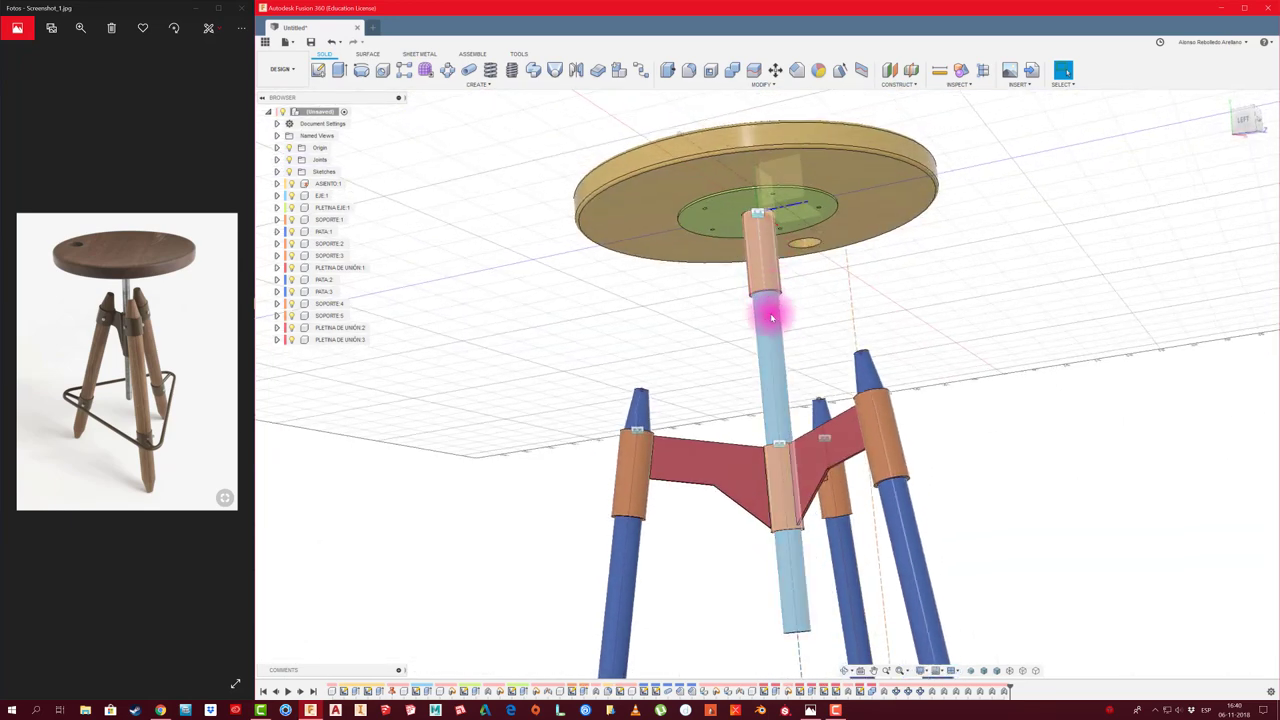
pyautogui.keyDown('shift'); pyautogui.moveTo(808, 366); pyautogui.dragTo(771, 363, button='middle'); pyautogui.keyUp('shift')
pyautogui.click(771, 363)
pyautogui.keyDown('shift'); pyautogui.moveTo(869, 368); pyautogui.dragTo(634, 491, button='middle'); pyautogui.keyUp('shift')
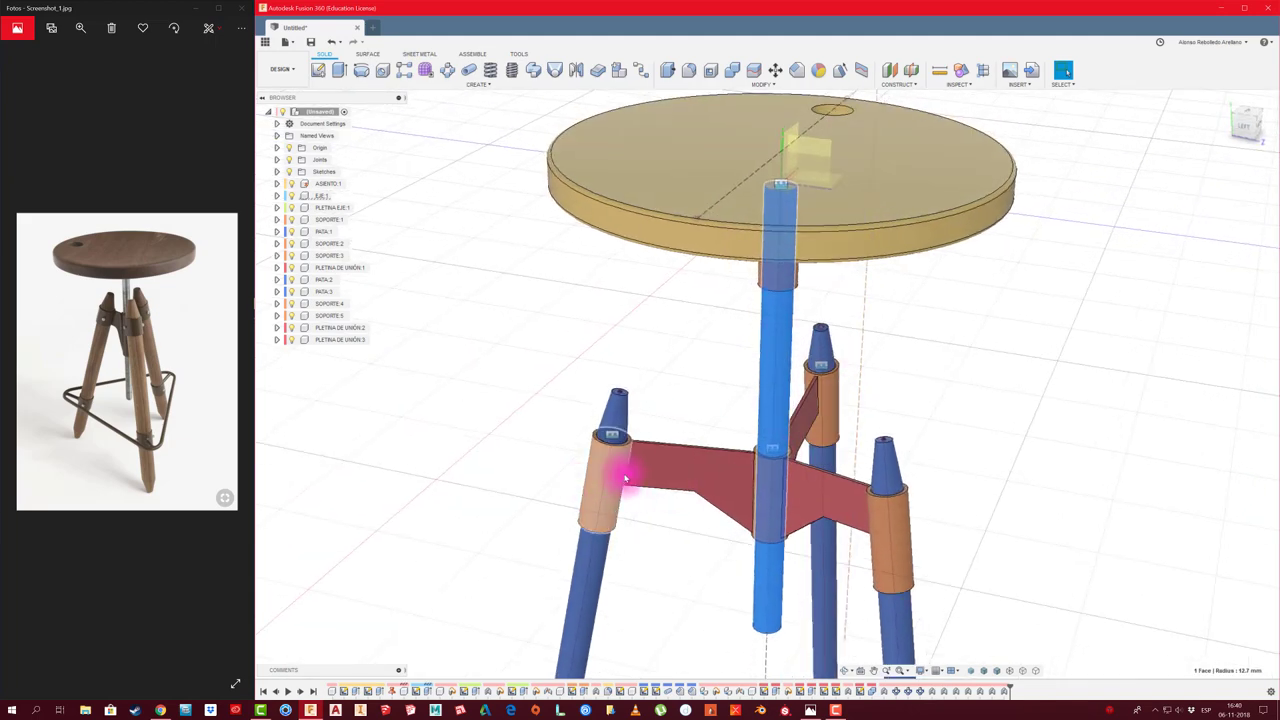
pyautogui.moveTo(776, 487)
pyautogui.keyDown('shift'); pyautogui.mouseDown(button='middle')
pyautogui.moveTo(724, 513)
pyautogui.moveTo(766, 451)
pyautogui.mouseUp(button='middle'); pyautogui.keyUp('shift')
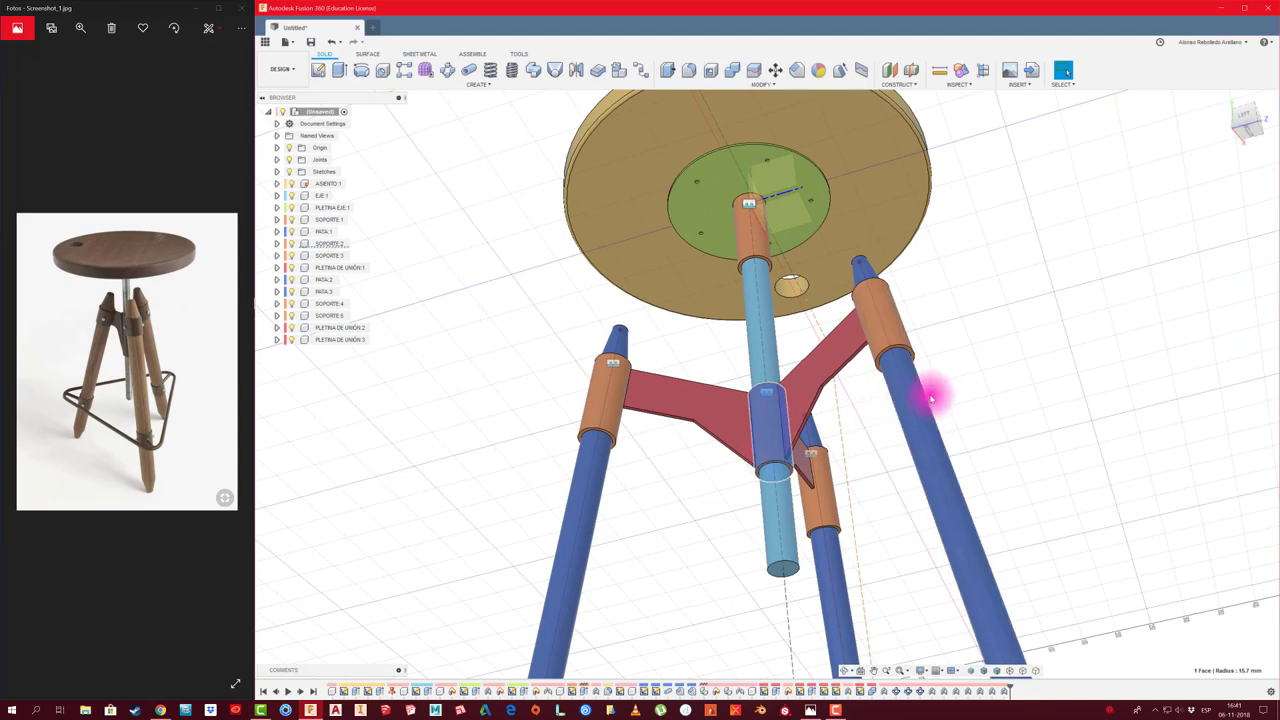
pyautogui.scroll(2, 928, 394)
pyautogui.scroll(3, 915, 340)
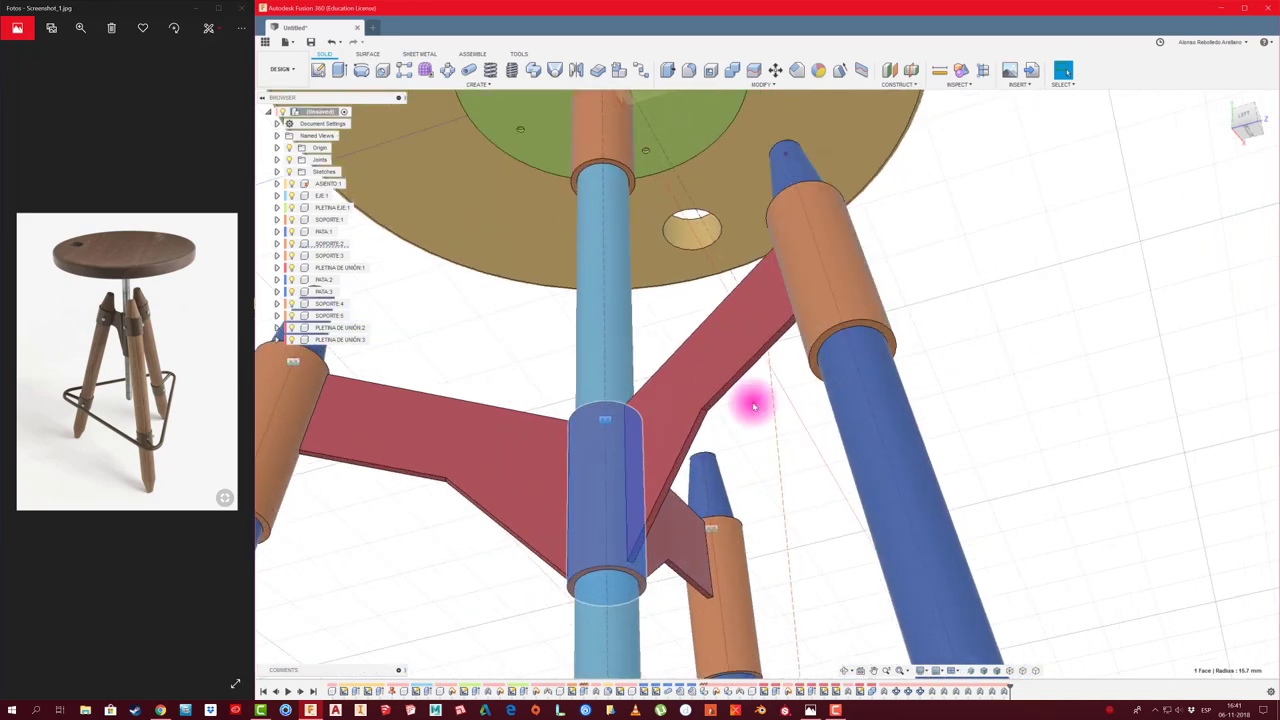
# Measure the central sleeve face and the leg's 12.7 mm radius edge, then select SOPORTE 2
pyautogui.click(943, 72)
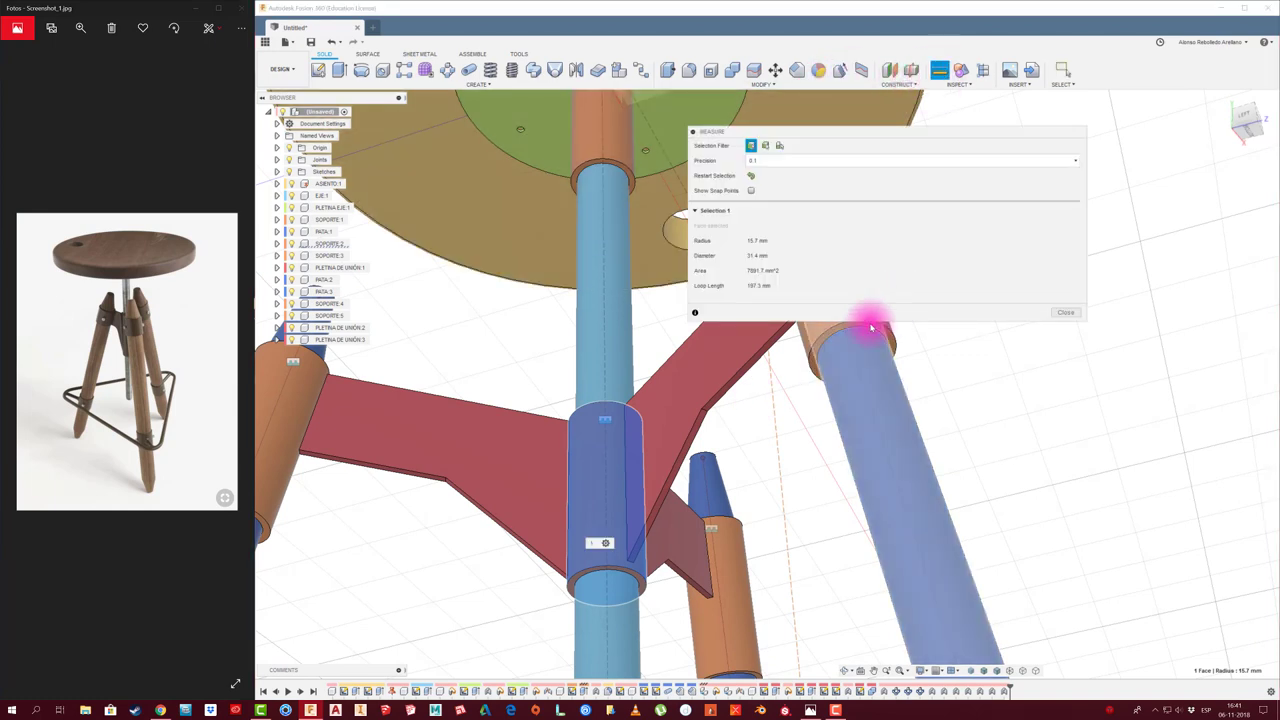
pyautogui.click(870, 330)
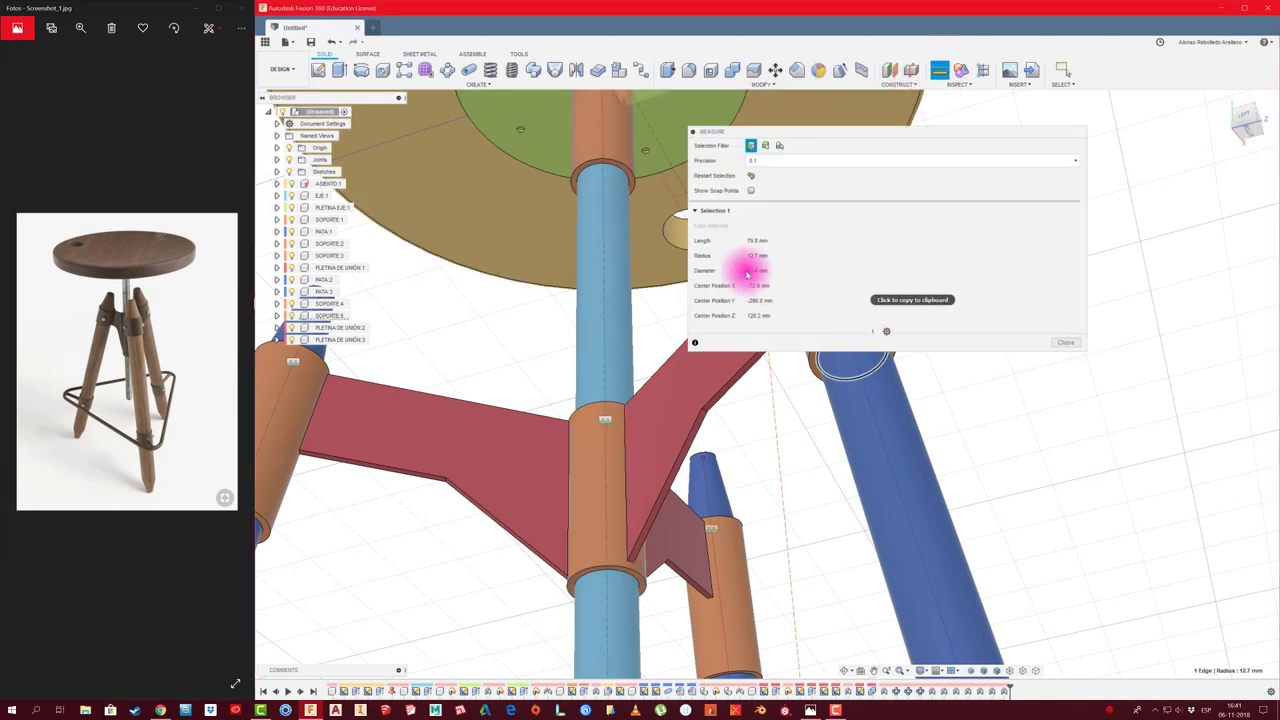
pyautogui.click(1069, 343)
pyautogui.keyDown('shift'); pyautogui.moveTo(777, 503); pyautogui.dragTo(651, 514, button='middle'); pyautogui.keyUp('shift')
pyautogui.click(651, 514)
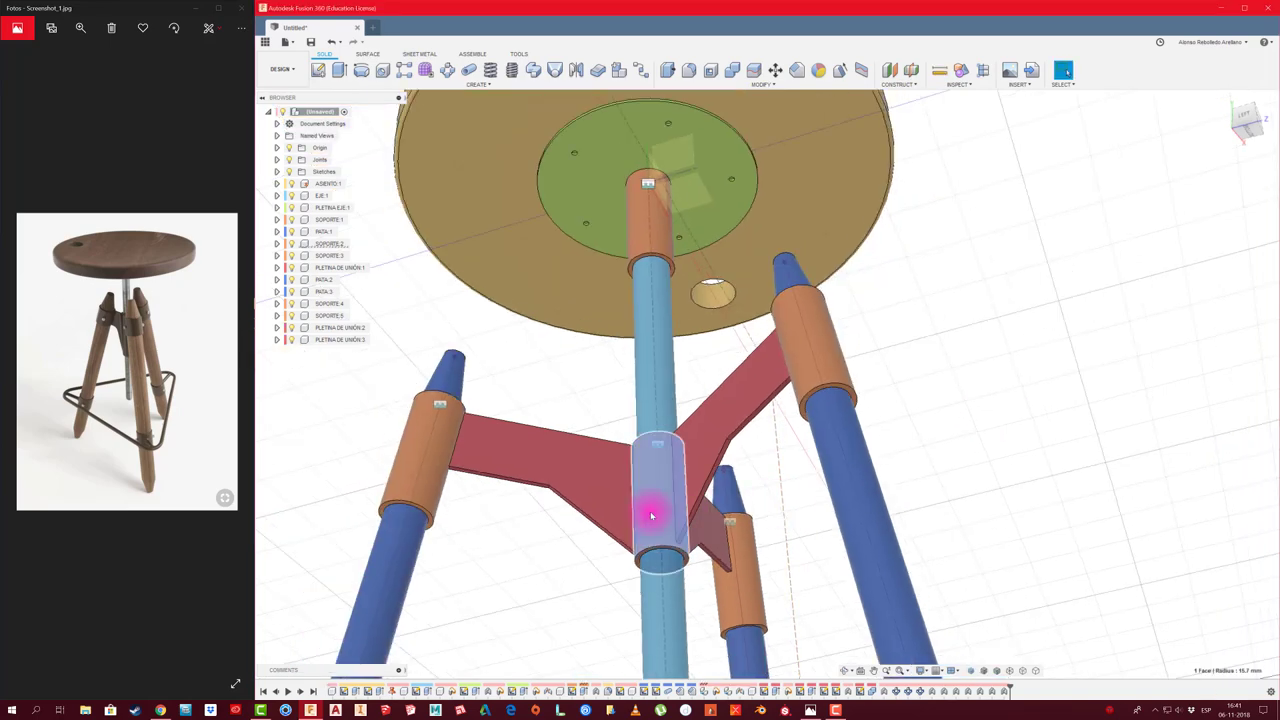
pyautogui.click(328, 243)
# Delete the central sleeve SOPORTE 2 despite the reference warning
pyautogui.rightClick(328, 243)
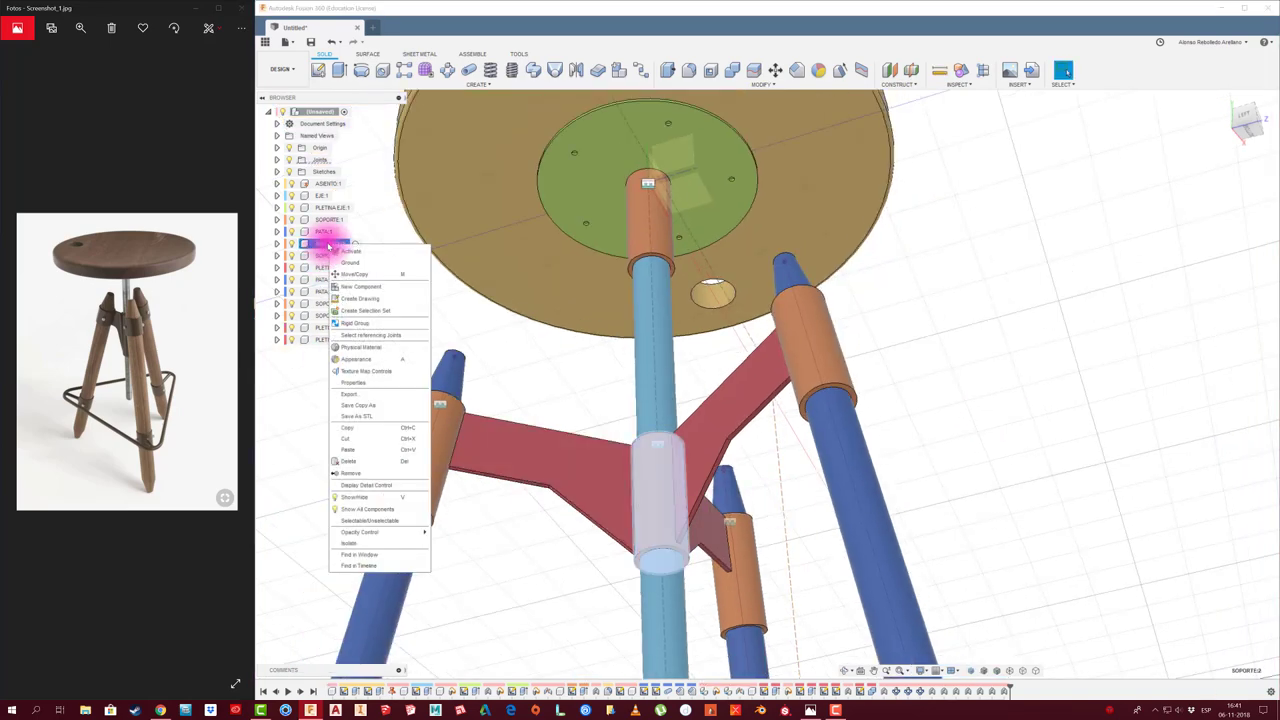
pyautogui.click(345, 460)
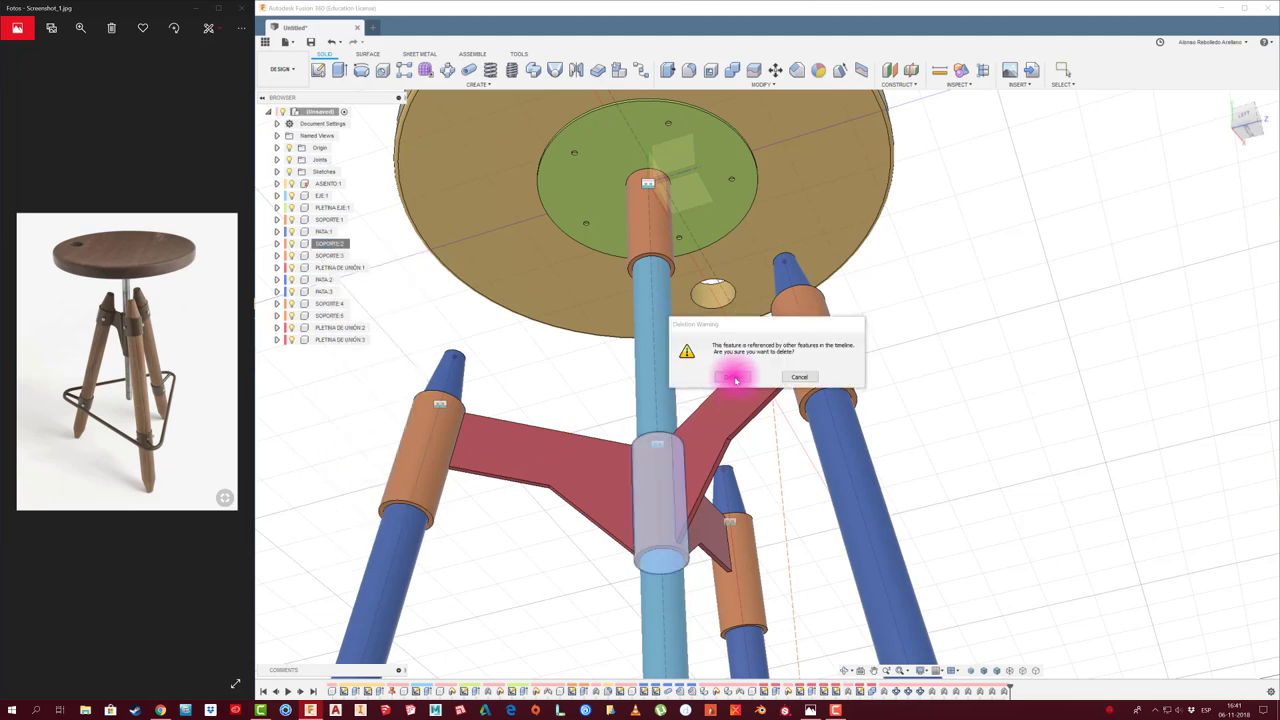
pyautogui.click(735, 379)
pyautogui.keyDown('shift'); pyautogui.moveTo(614, 449); pyautogui.dragTo(600, 450, button='middle'); pyautogui.keyUp('shift')
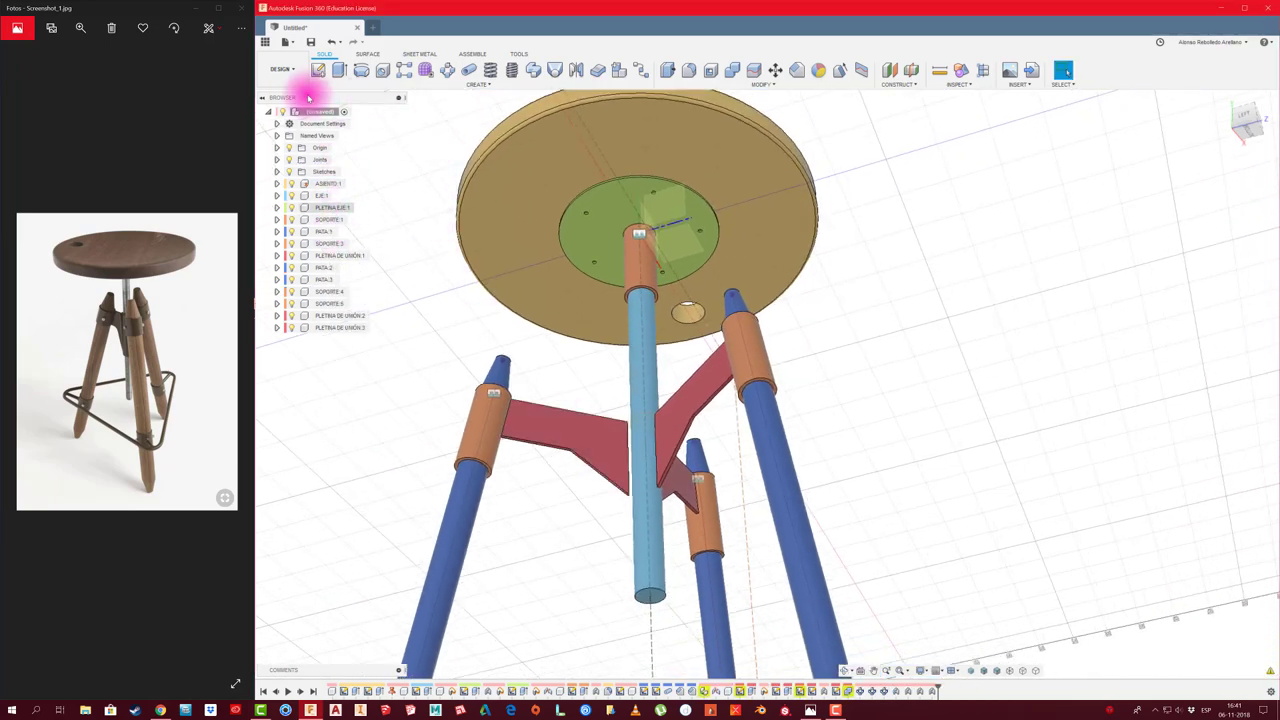
# Add a new empty component to the top-level assembly
pyautogui.click(330, 113)
pyautogui.rightClick(330, 113)
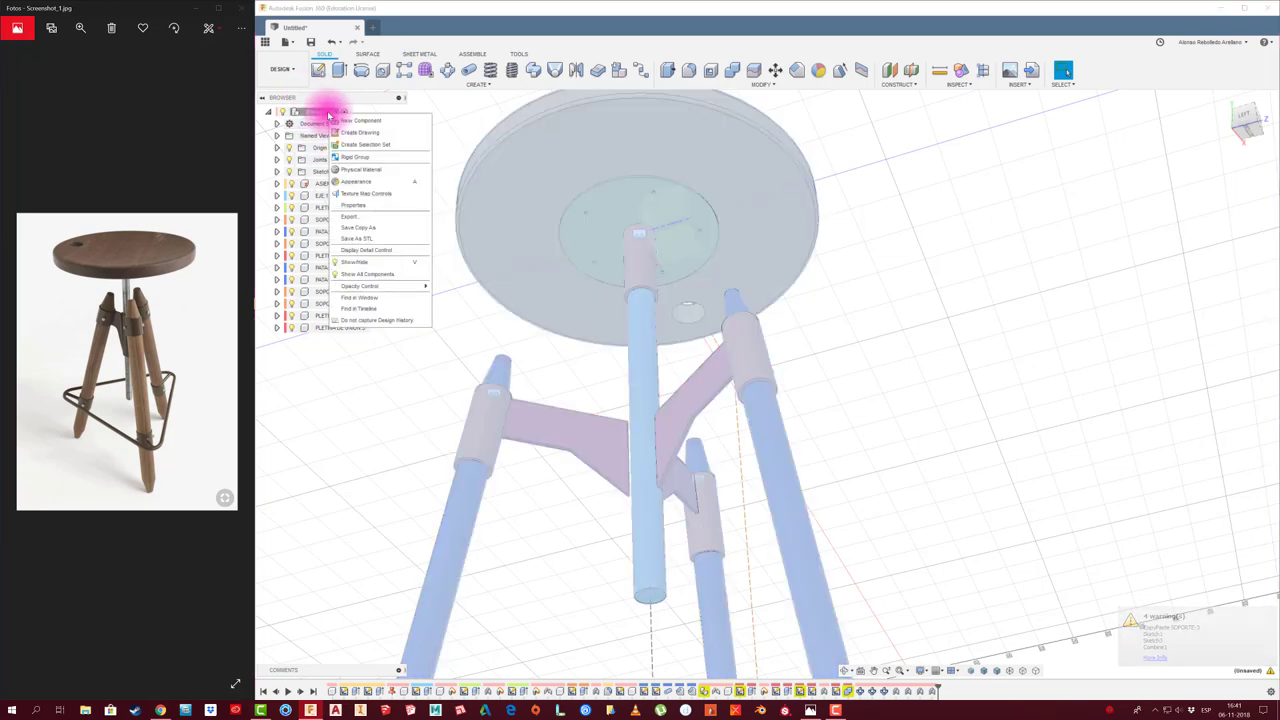
pyautogui.click(358, 120)
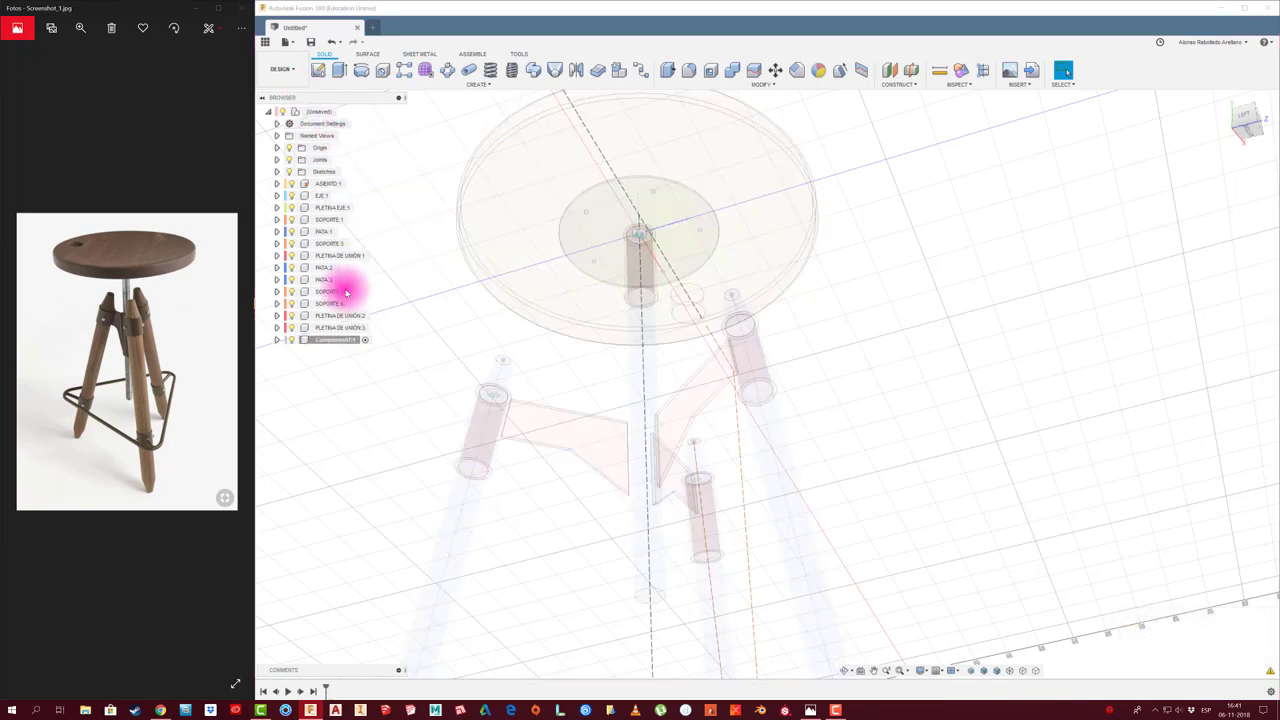
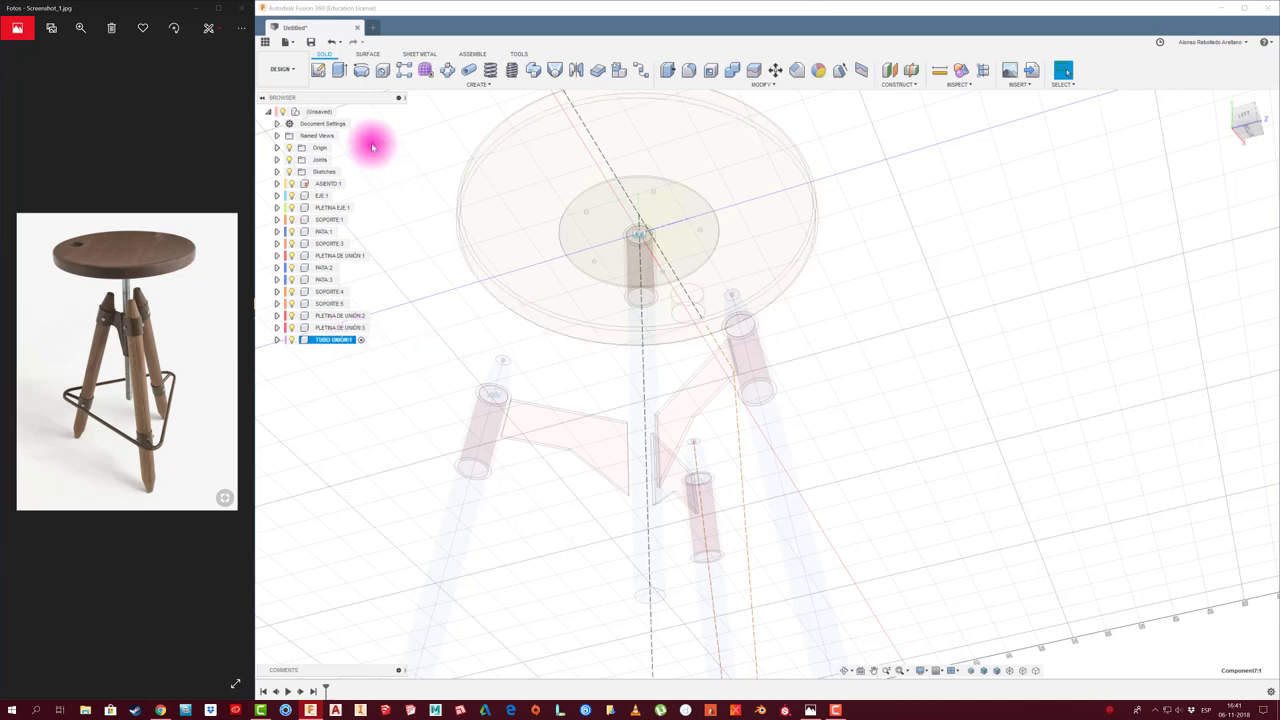
# Start a new sketch on the plane seen from below the stool
pyautogui.click(318, 69)
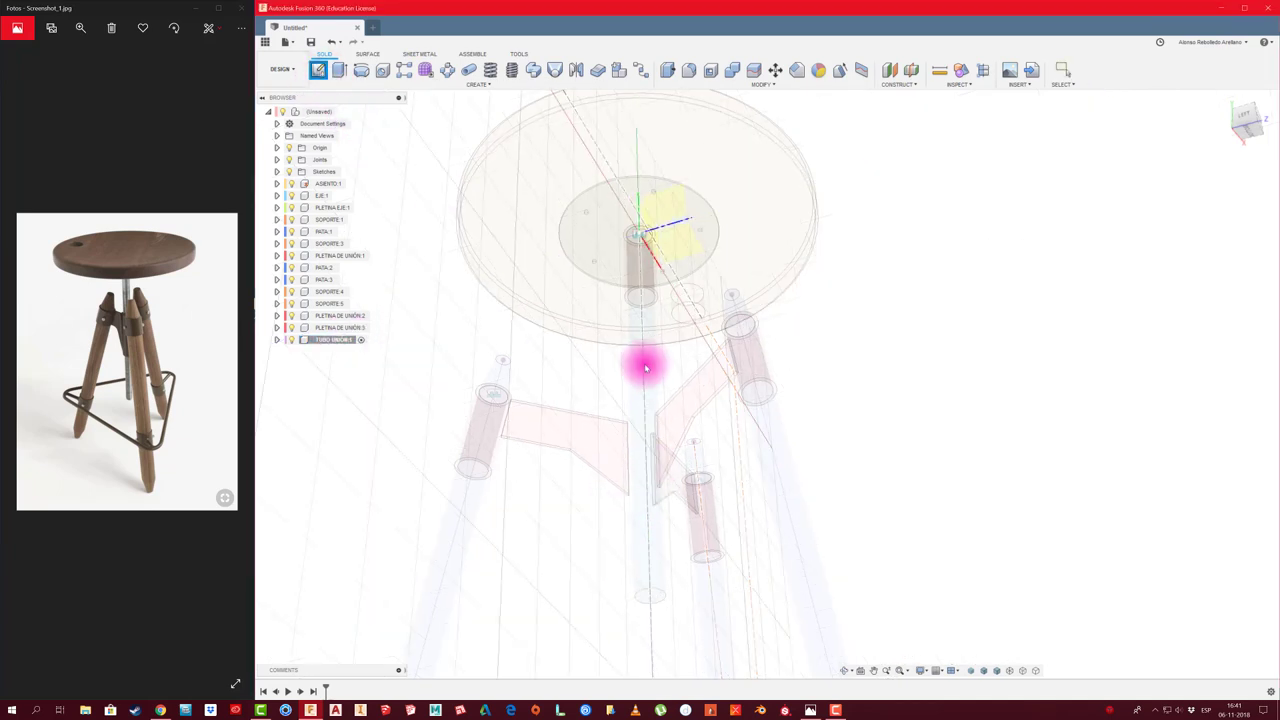
pyautogui.keyDown('shift'); pyautogui.moveTo(619, 496); pyautogui.dragTo(664, 558, button='middle'); pyautogui.keyUp('shift')
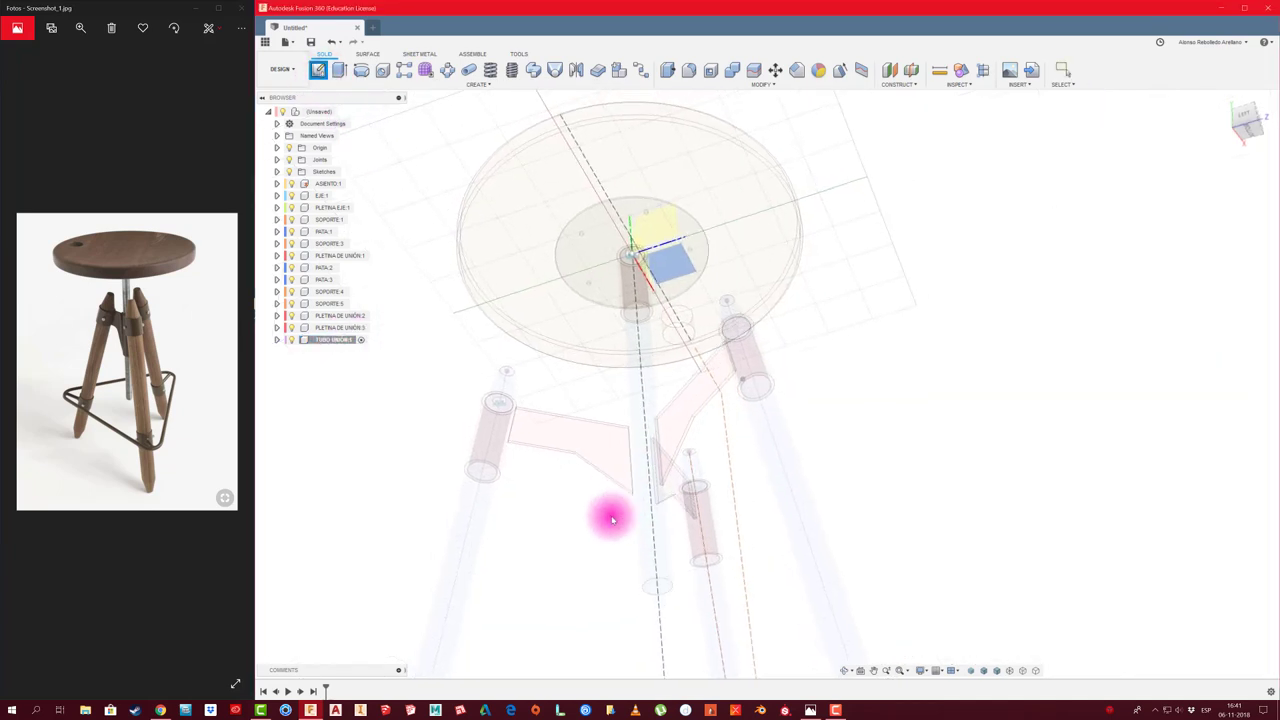
pyautogui.click(662, 562)
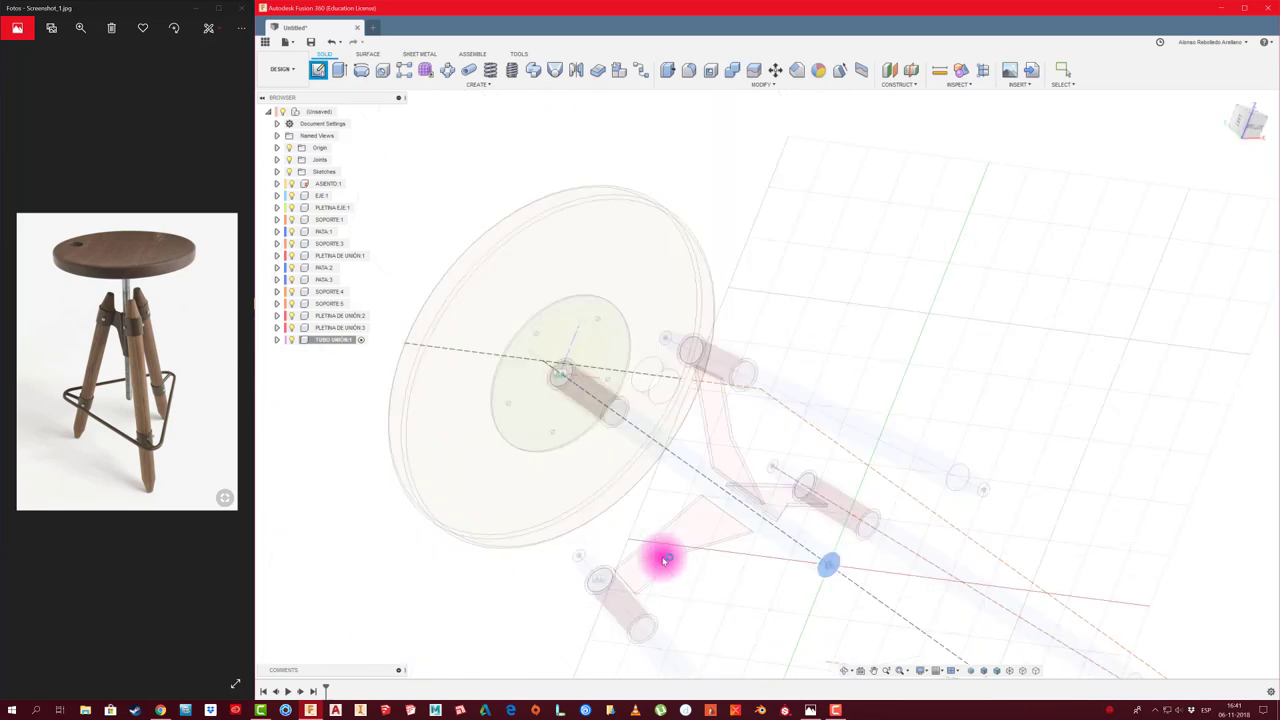
pyautogui.scroll(3, 789, 398)
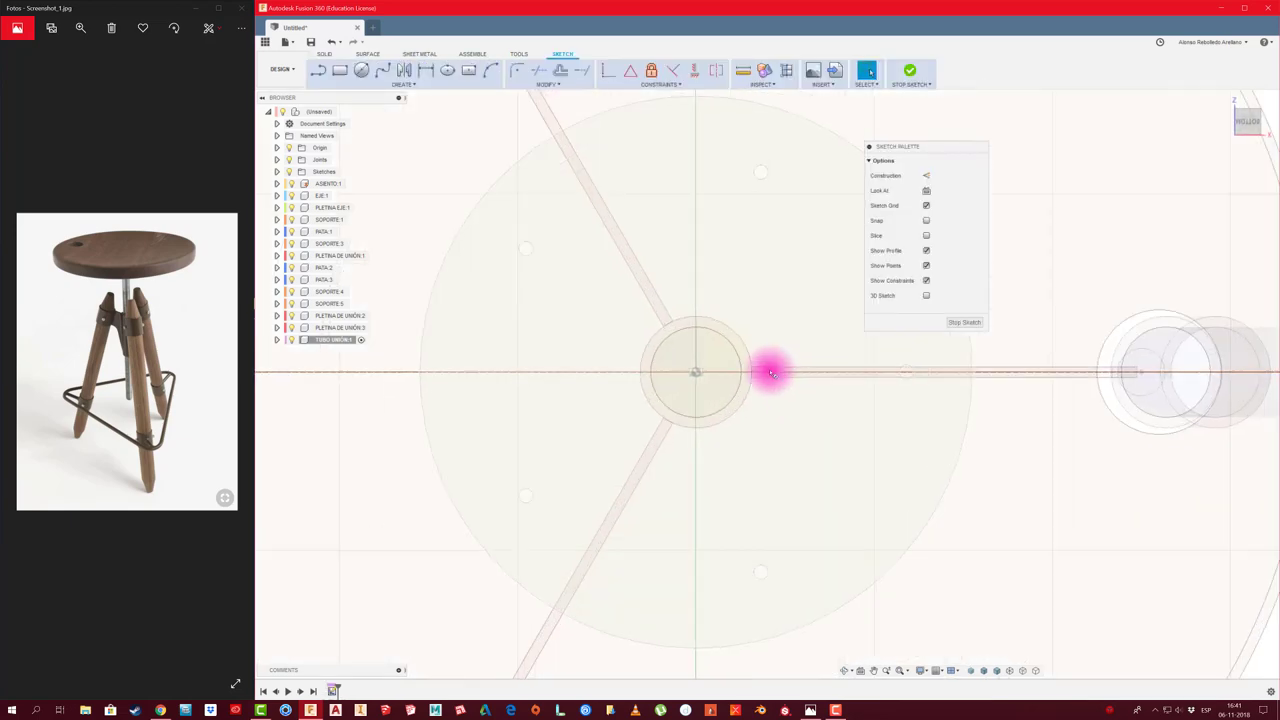
# Draw two concentric circles at the origin, the second 25.4 mm in diameter
pyautogui.press('c')
pyautogui.click(697, 375)
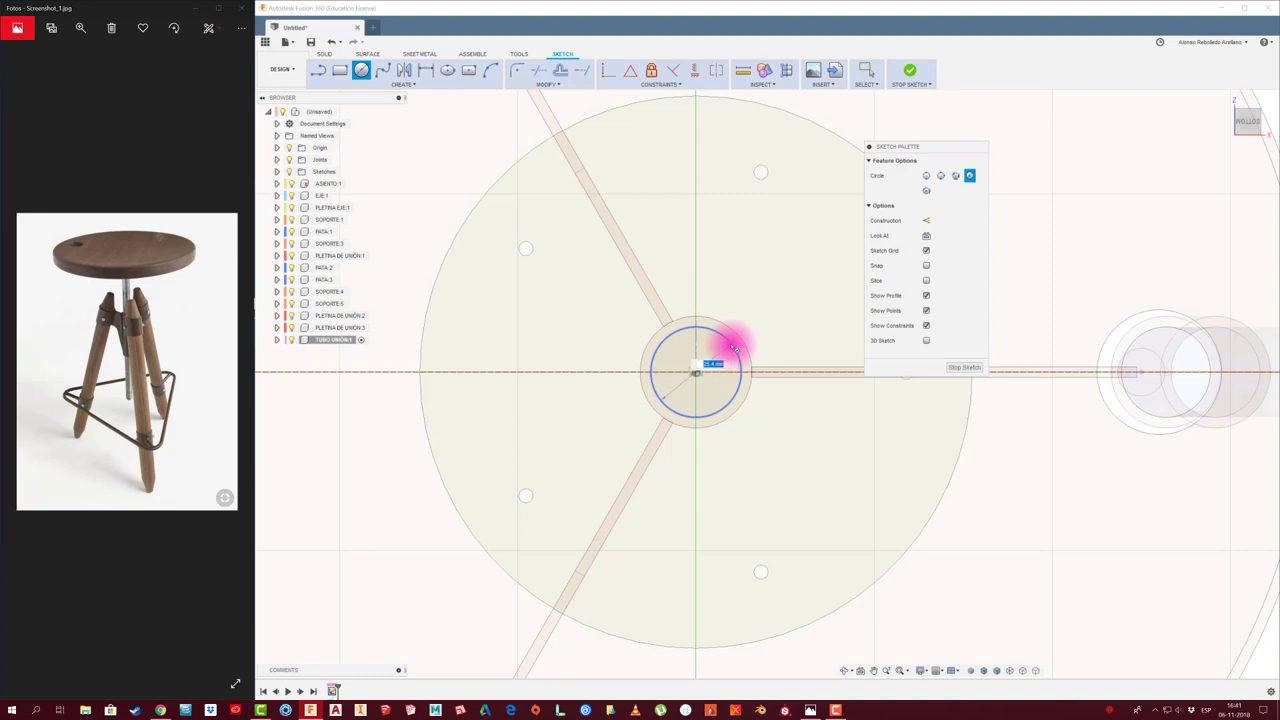
pyautogui.click(733, 348)
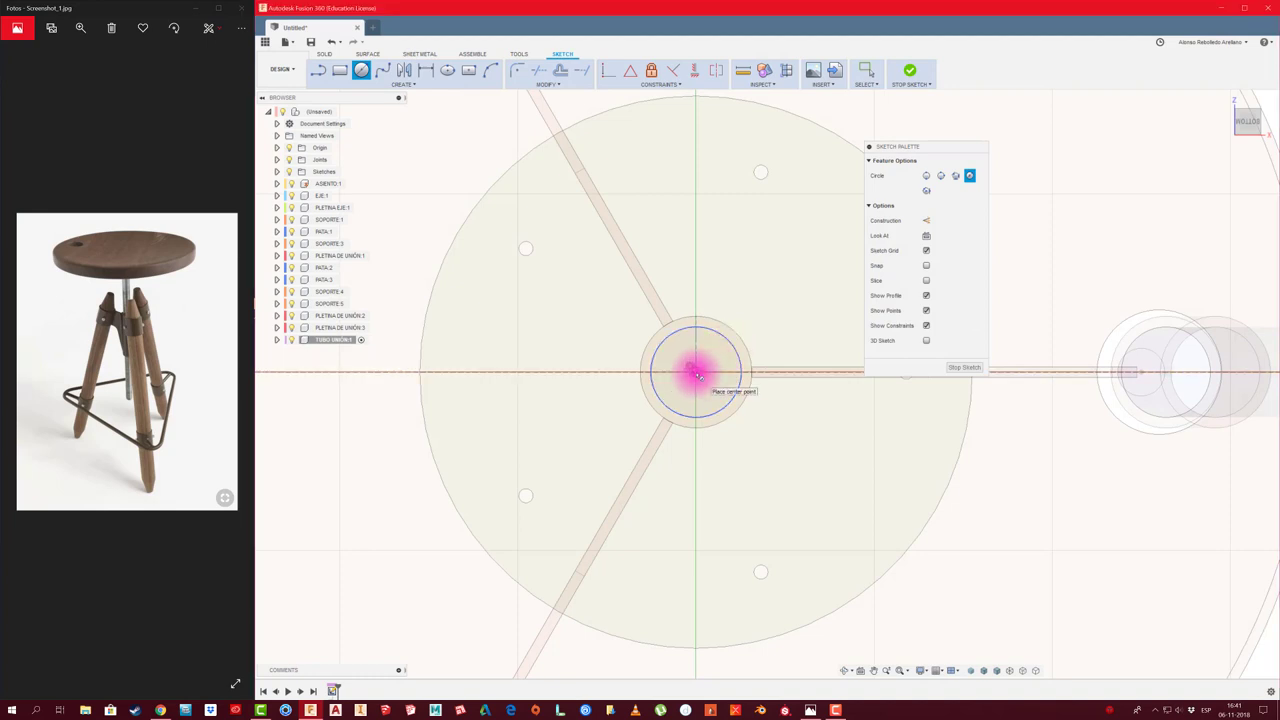
pyautogui.click(722, 397)
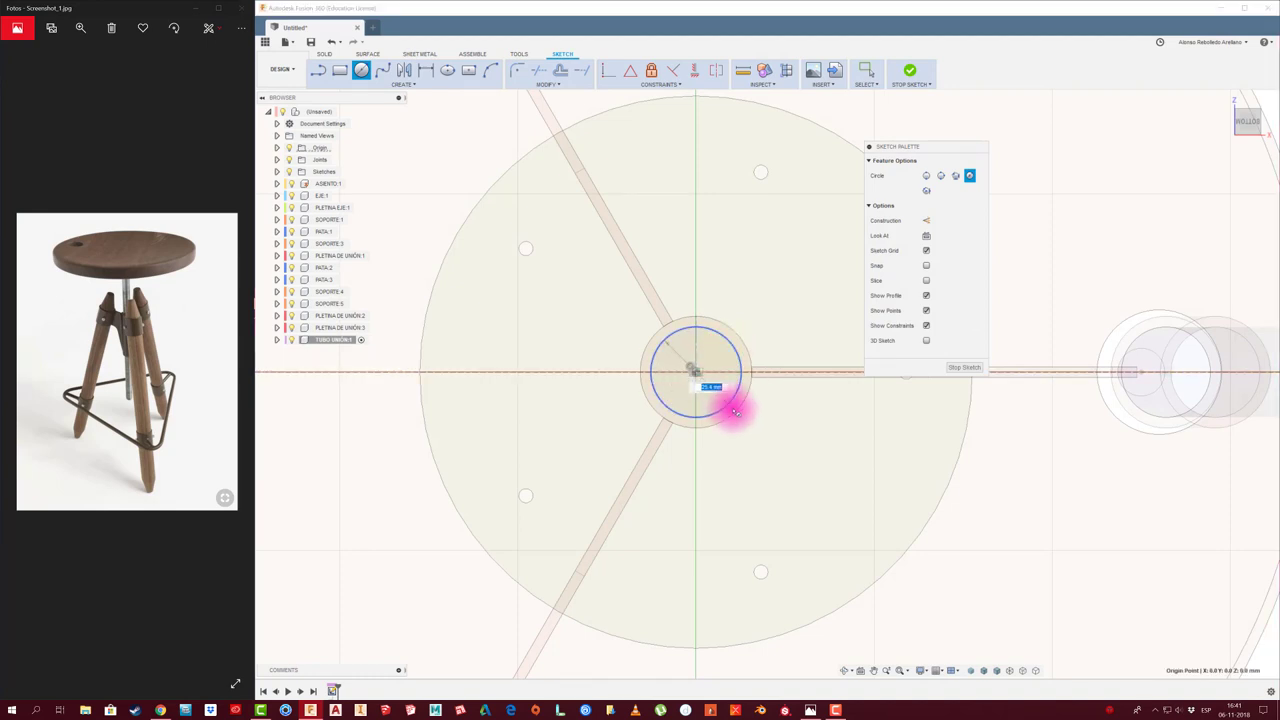
pyautogui.click(738, 413)
pyautogui.press('Escape')
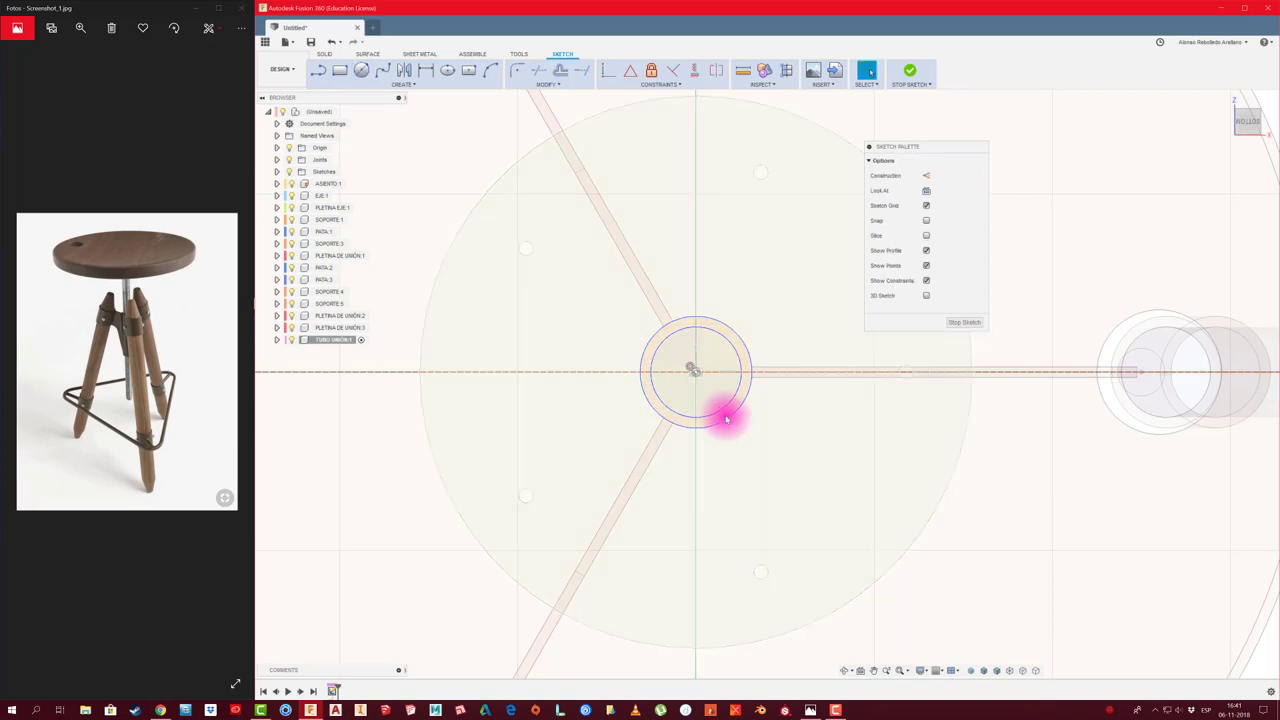
pyautogui.click(723, 411)
pyautogui.scroll(-3, 727, 433)
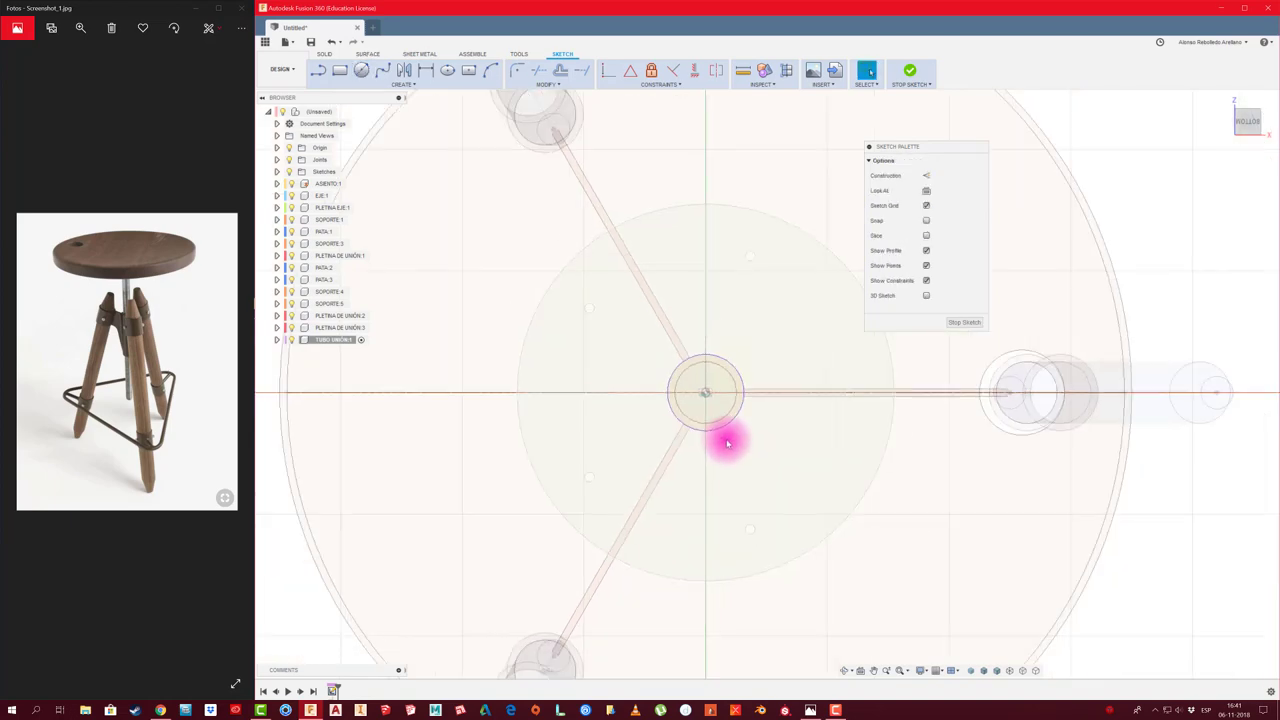
pyautogui.scroll(-2, 728, 437)
pyautogui.keyDown('shift'); pyautogui.moveTo(728, 444); pyautogui.dragTo(727, 455, button='middle'); pyautogui.keyUp('shift')
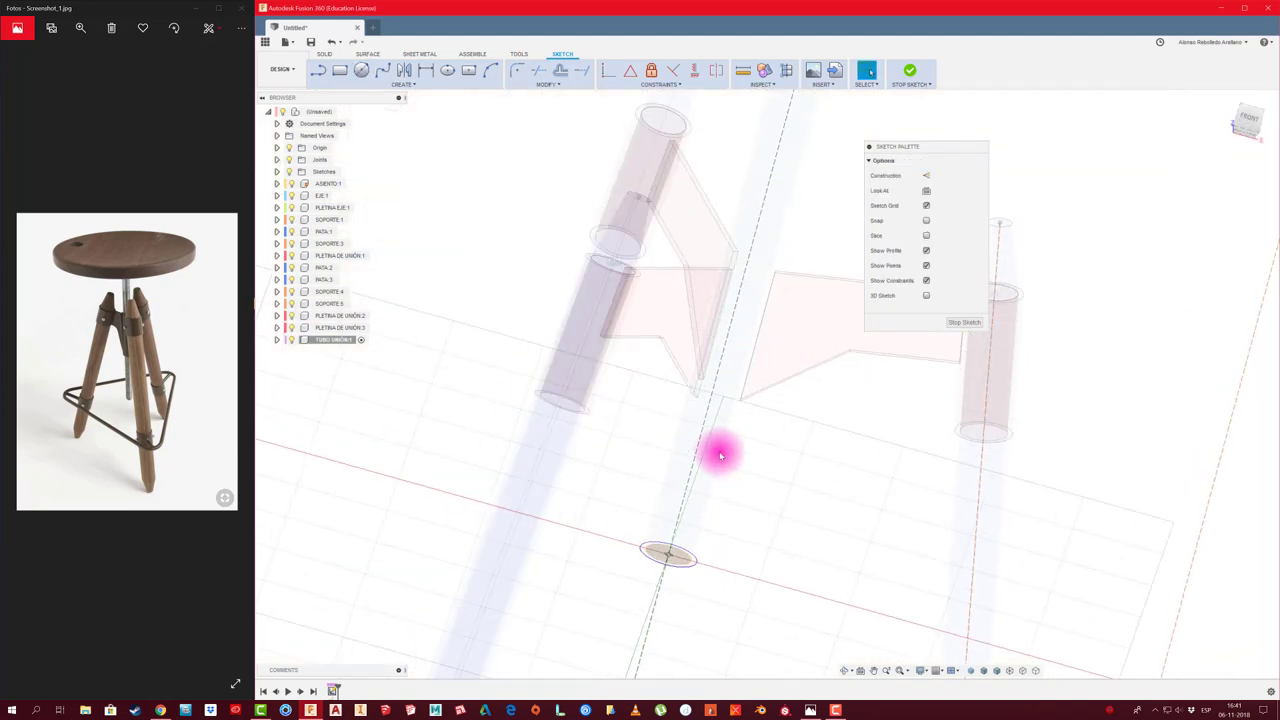
# Extrude the small circle profile 140 mm downward into a new solid body
pyautogui.press('e')
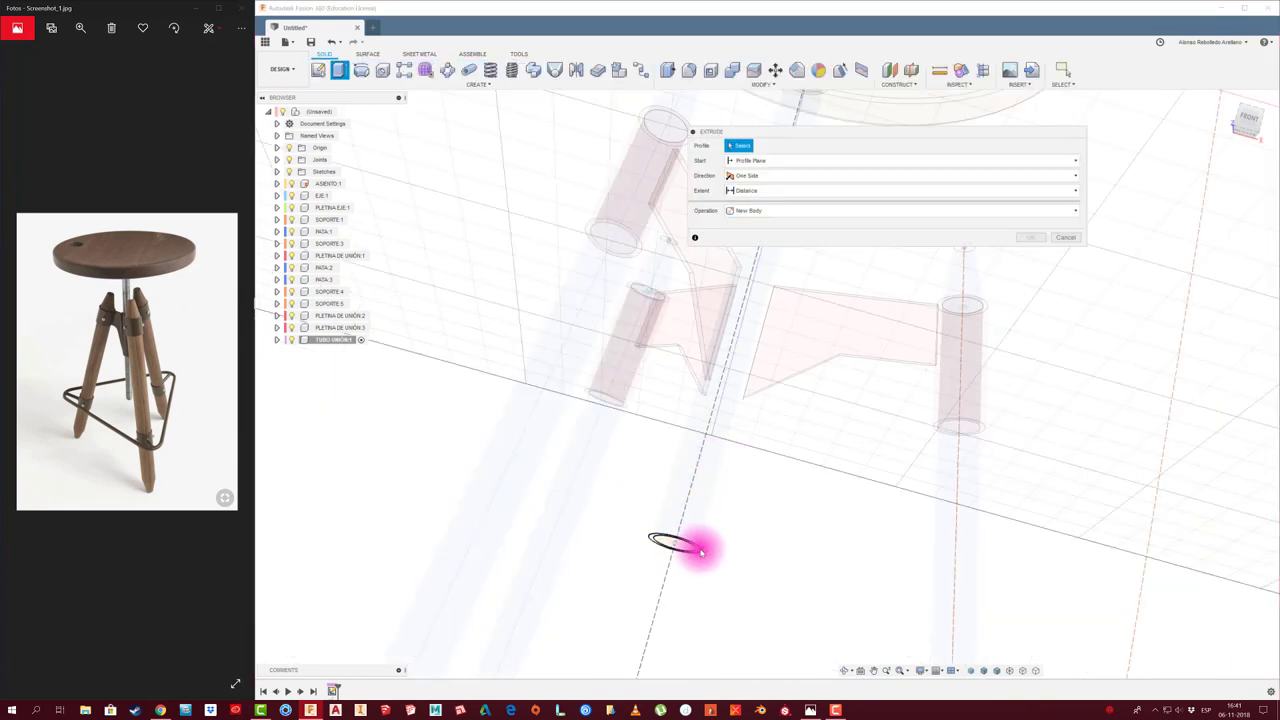
pyautogui.click(695, 549)
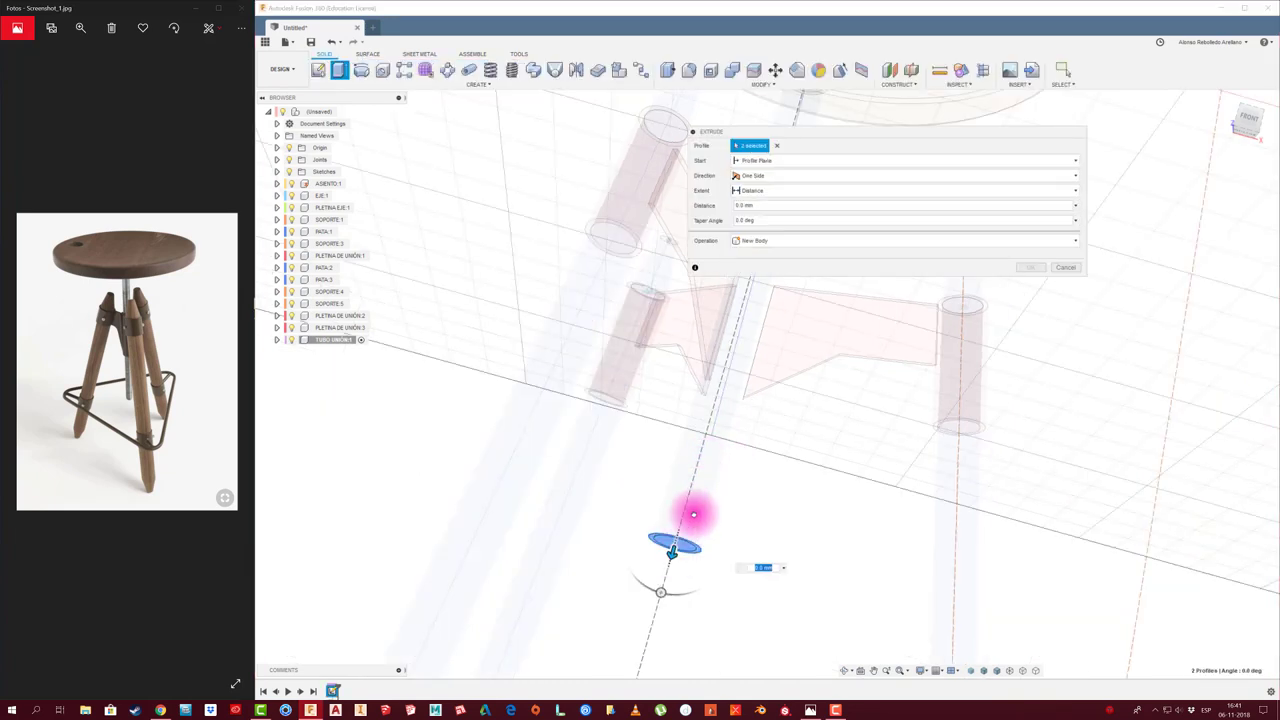
pyautogui.moveTo(693, 514); pyautogui.dragTo(821, 271)
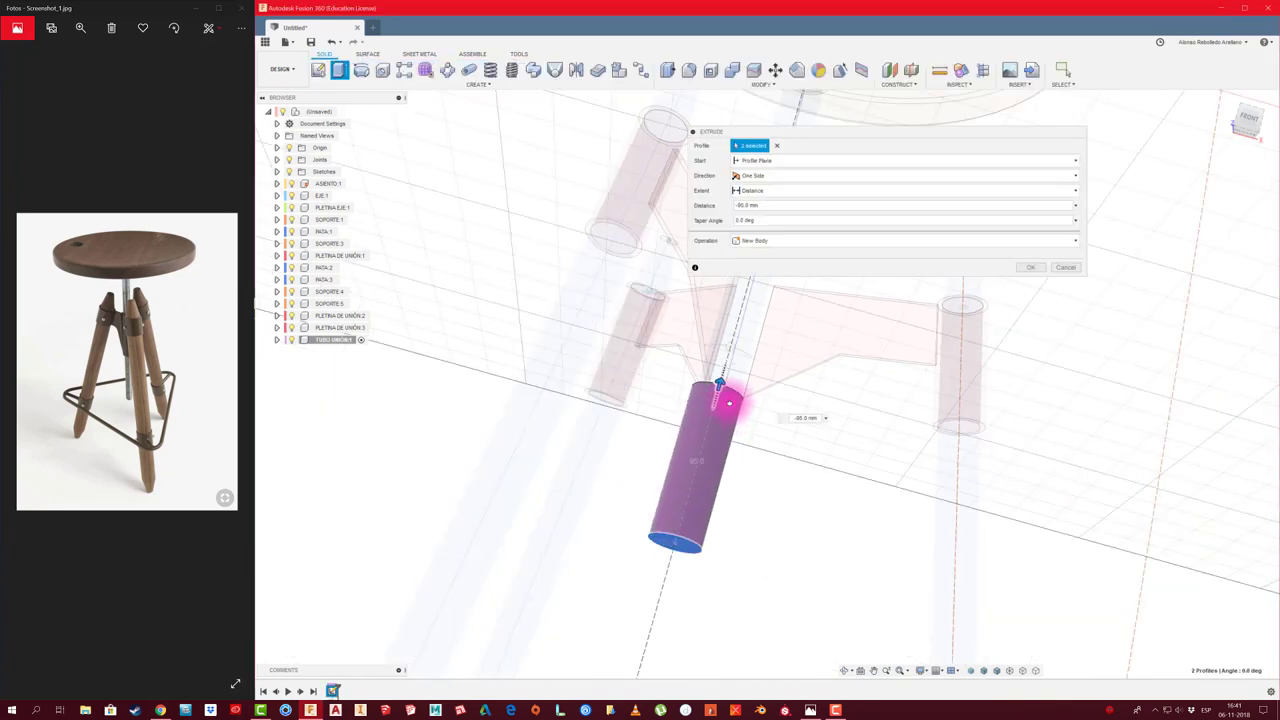
pyautogui.click(1040, 267)
pyautogui.moveTo(806, 523)
pyautogui.keyDown('shift'); pyautogui.mouseDown(button='middle')
pyautogui.moveTo(509, 407)
pyautogui.moveTo(474, 374)
pyautogui.moveTo(491, 374)
pyautogui.mouseUp(button='middle'); pyautogui.keyUp('shift')
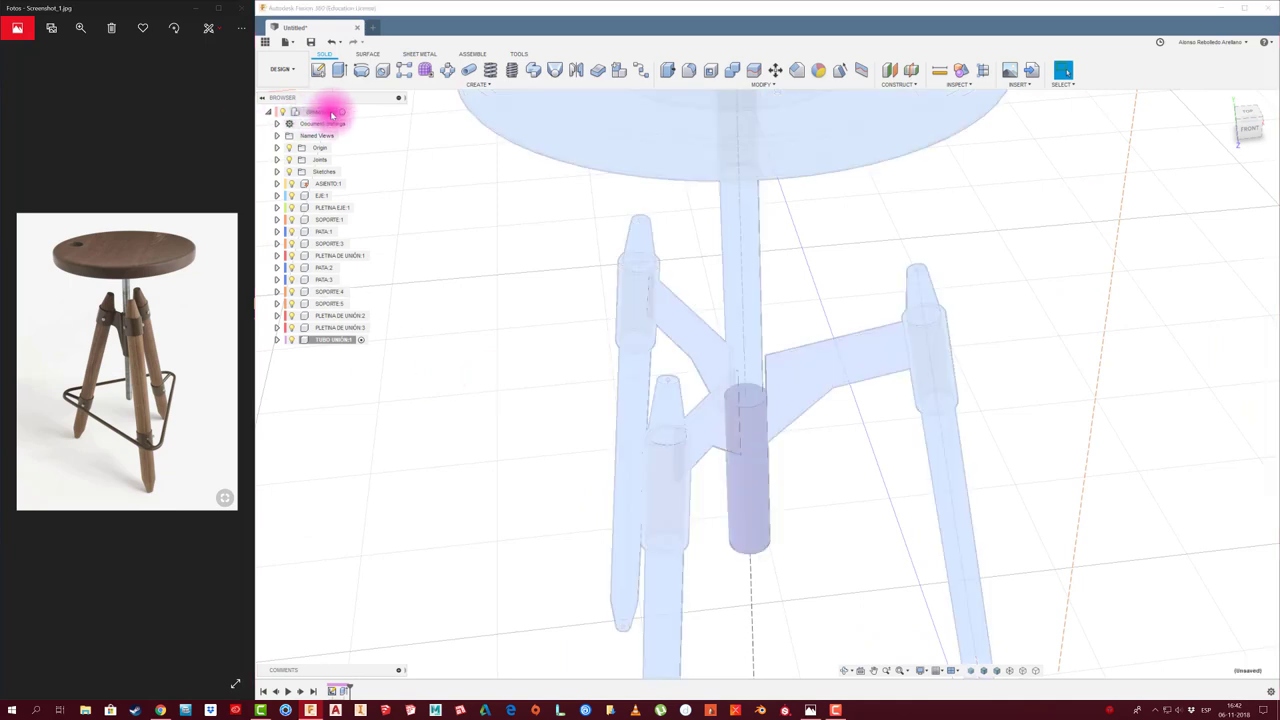
# Move the TUBO UNIÓN tube 40 mm up the shaft, level with the leg brackets
pyautogui.click(340, 111)
pyautogui.click(345, 341)
pyautogui.rightClick(345, 342)
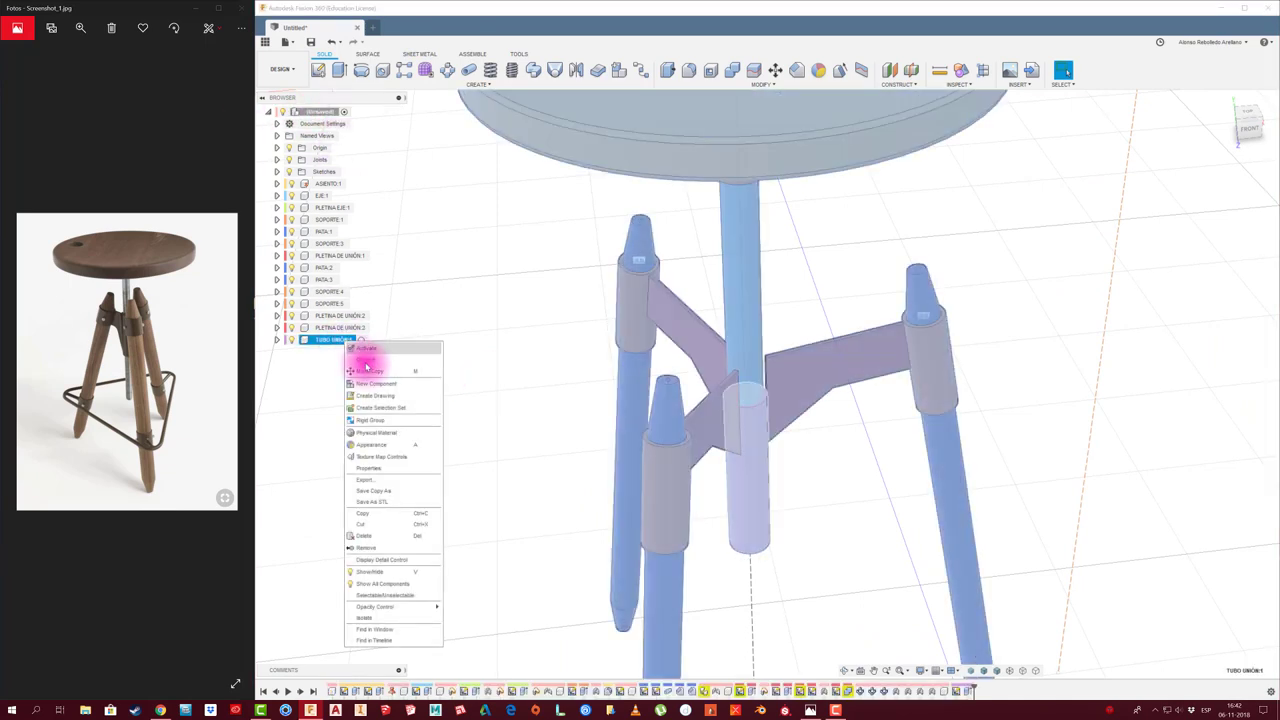
pyautogui.click(366, 371)
pyautogui.moveTo(745, 449)
pyautogui.mouseDown()
pyautogui.moveTo(759, 347)
pyautogui.moveTo(758, 393)
pyautogui.mouseUp()
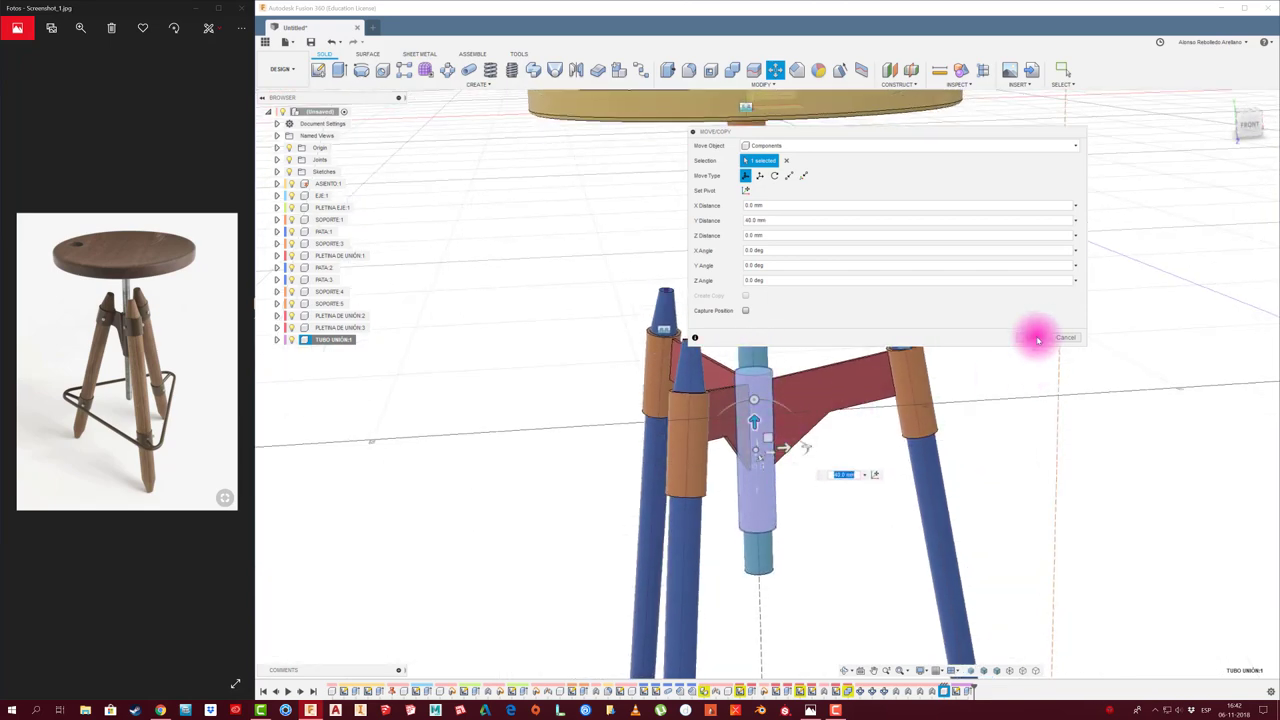
pyautogui.press('Return')
pyautogui.keyDown('shift'); pyautogui.moveTo(854, 517); pyautogui.dragTo(755, 525, button='middle'); pyautogui.keyUp('shift')
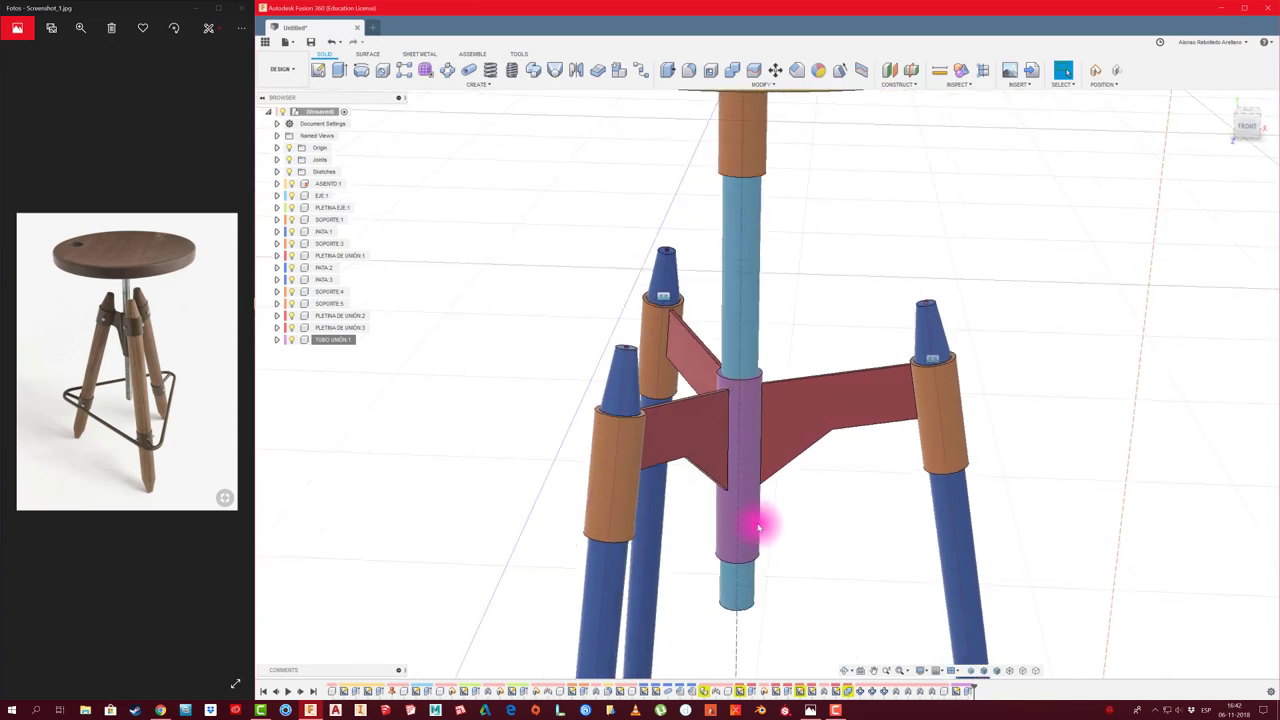
pyautogui.scroll(-3, 755, 525)
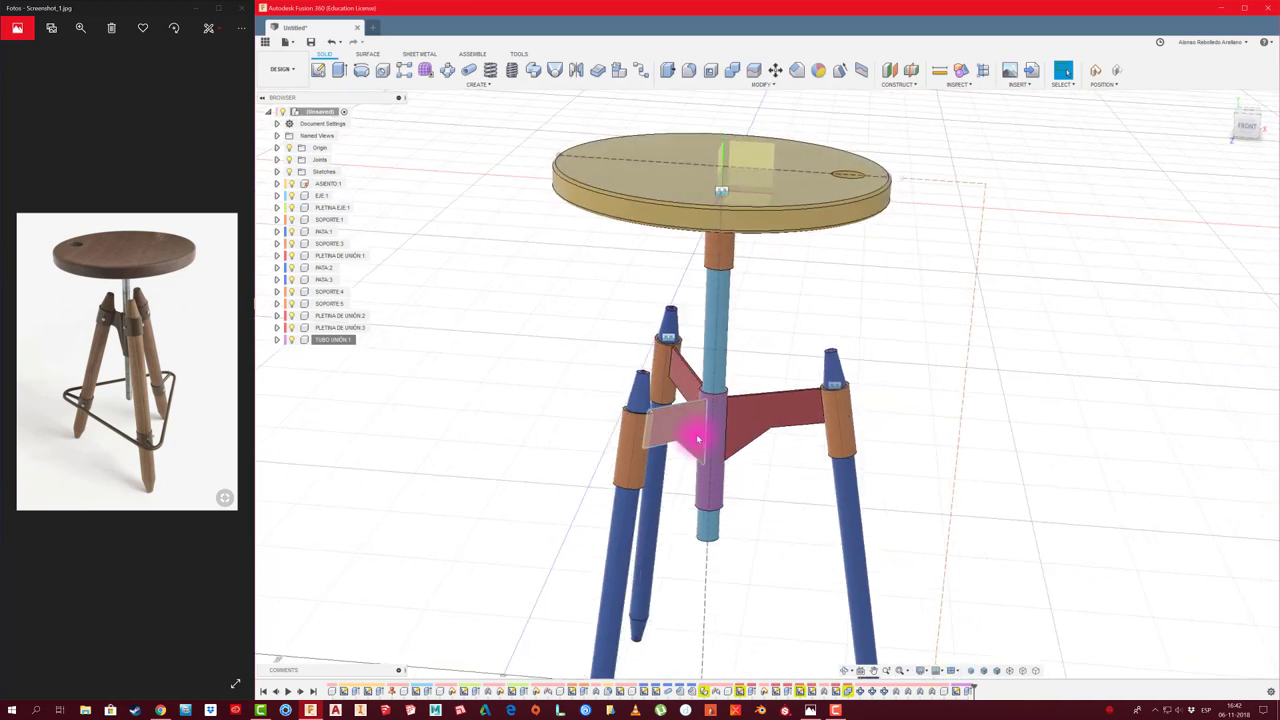
# Begin a thread on the central shaft's cylindrical face, with the Thread dialog moved aside
pyautogui.moveTo(662, 432)
pyautogui.keyDown('shift'); pyautogui.mouseDown(button='middle')
pyautogui.moveTo(731, 429)
pyautogui.moveTo(726, 400)
pyautogui.moveTo(692, 370)
pyautogui.moveTo(751, 350)
pyautogui.mouseUp(button='middle'); pyautogui.keyUp('shift')
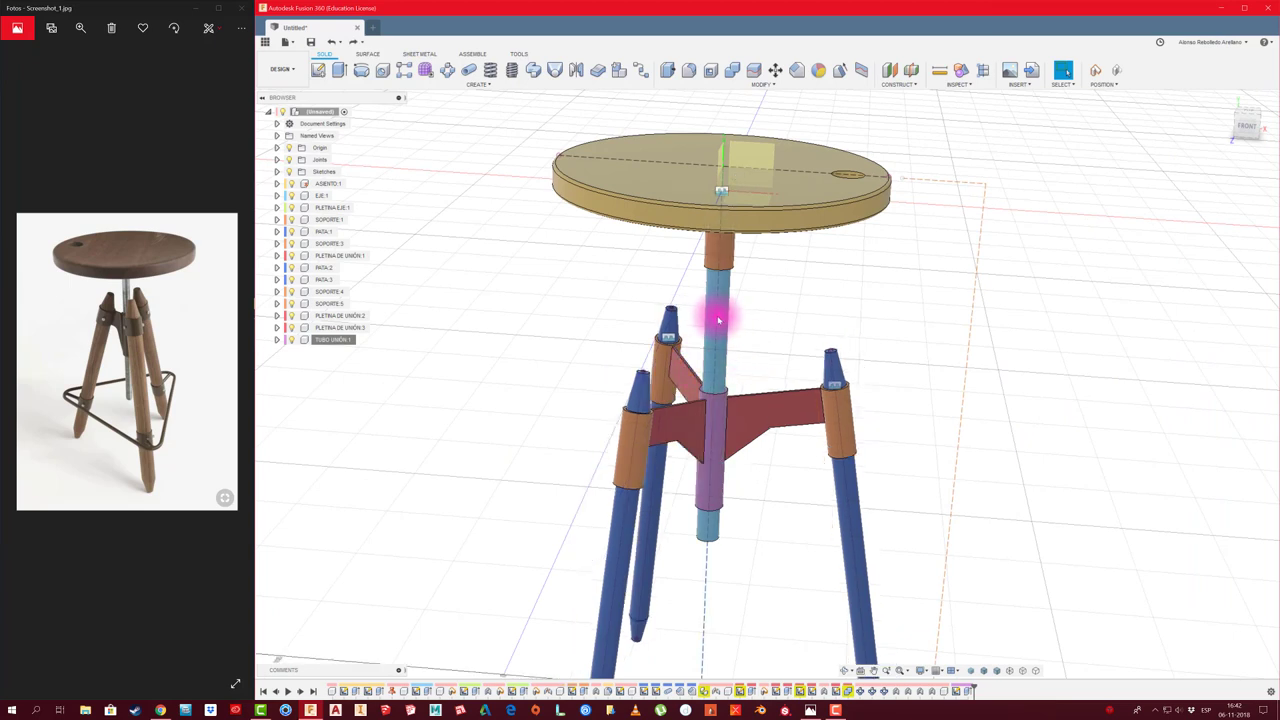
pyautogui.click(716, 325)
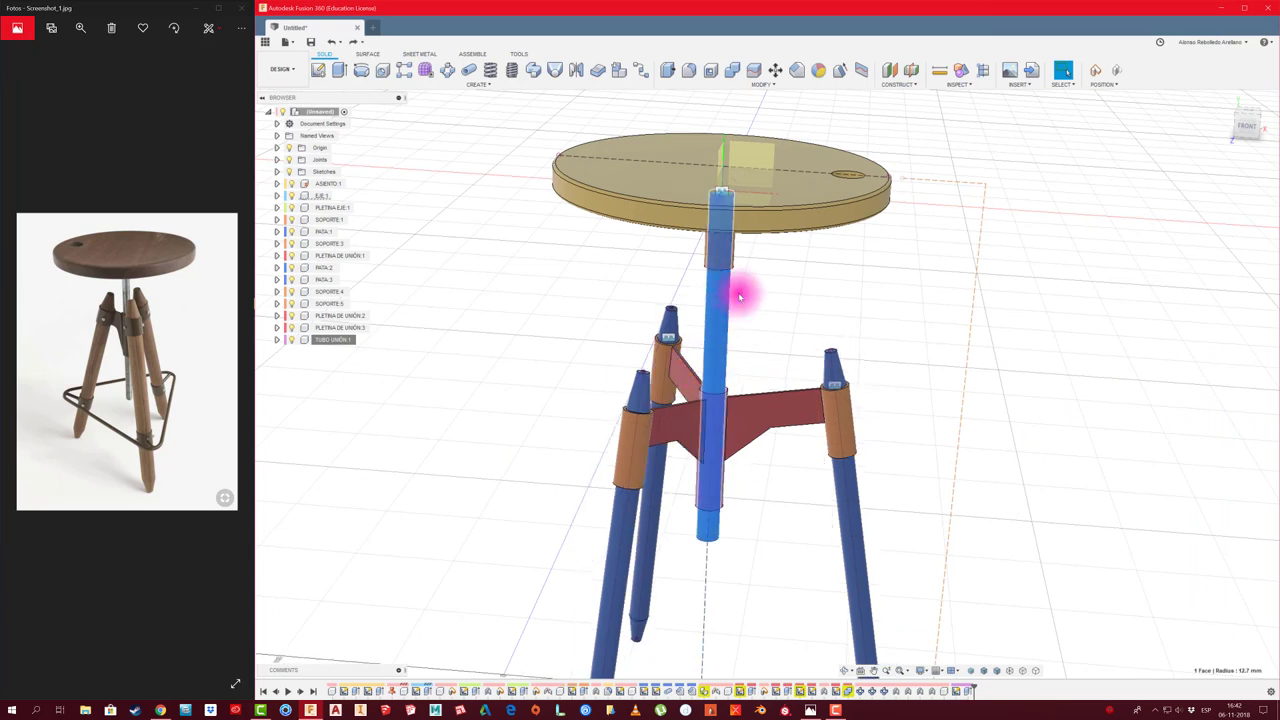
pyautogui.scroll(3, 740, 296)
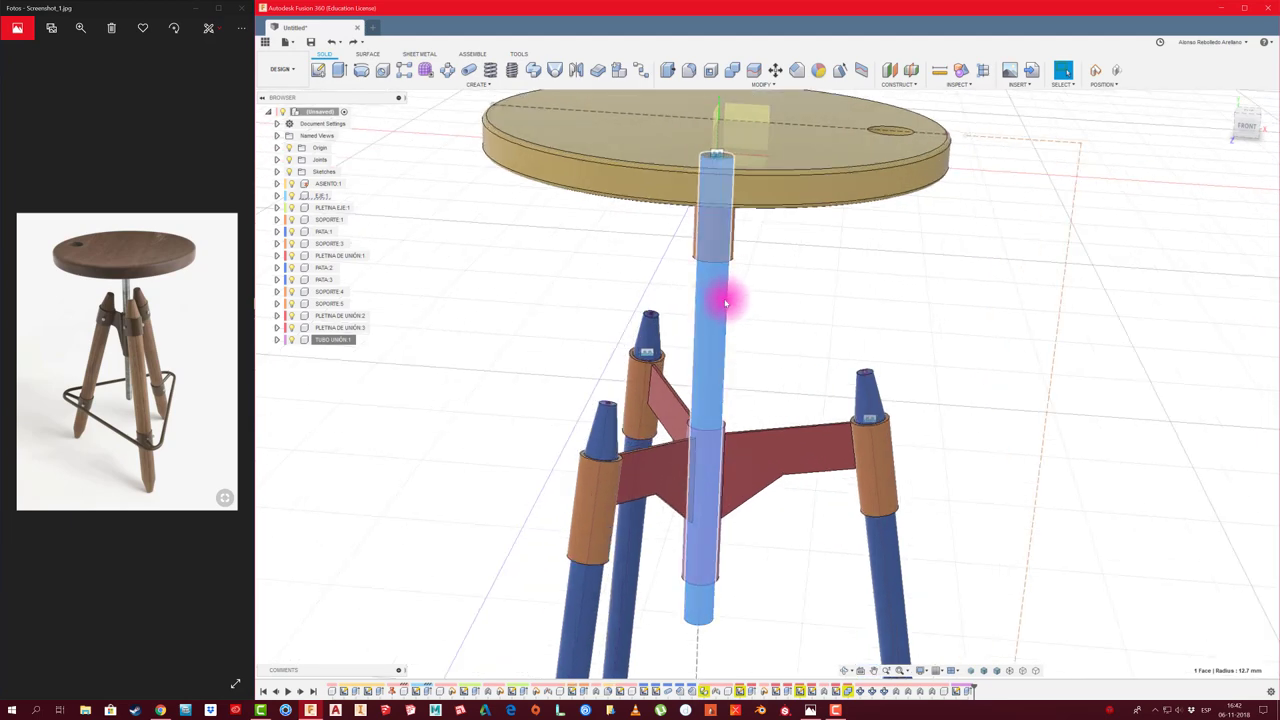
pyautogui.scroll(-3, 726, 303)
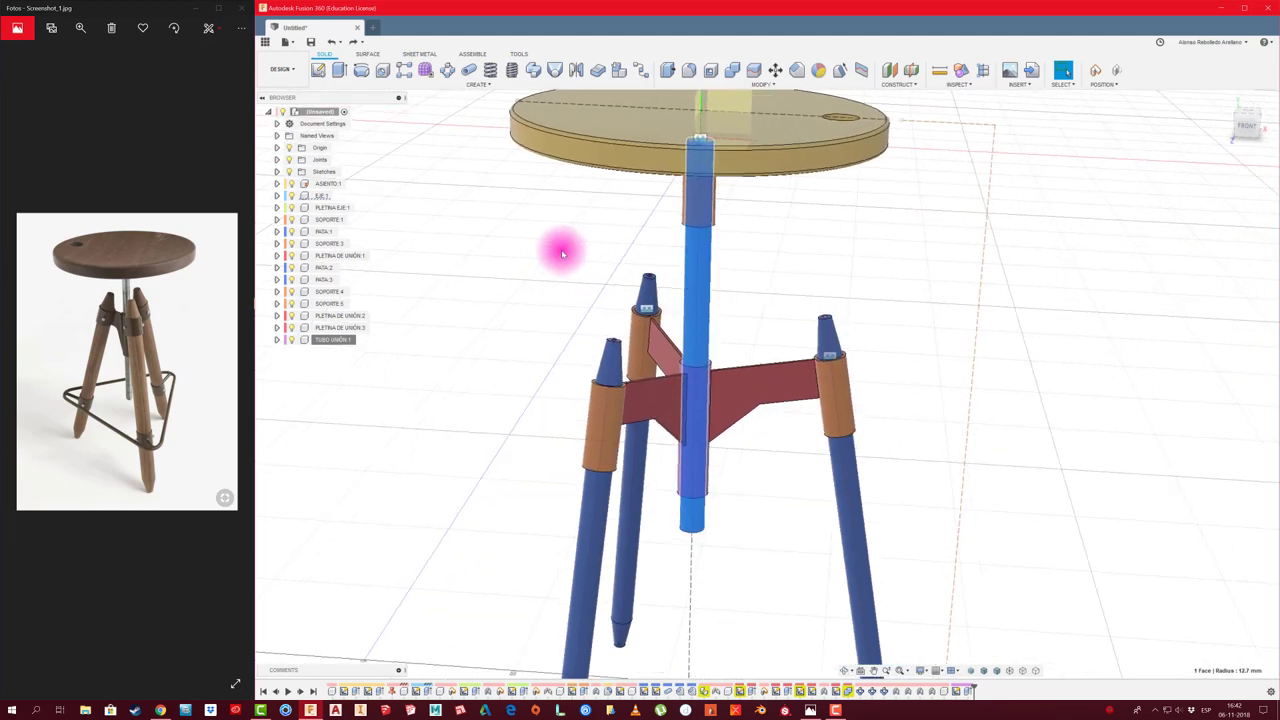
pyautogui.click(510, 70)
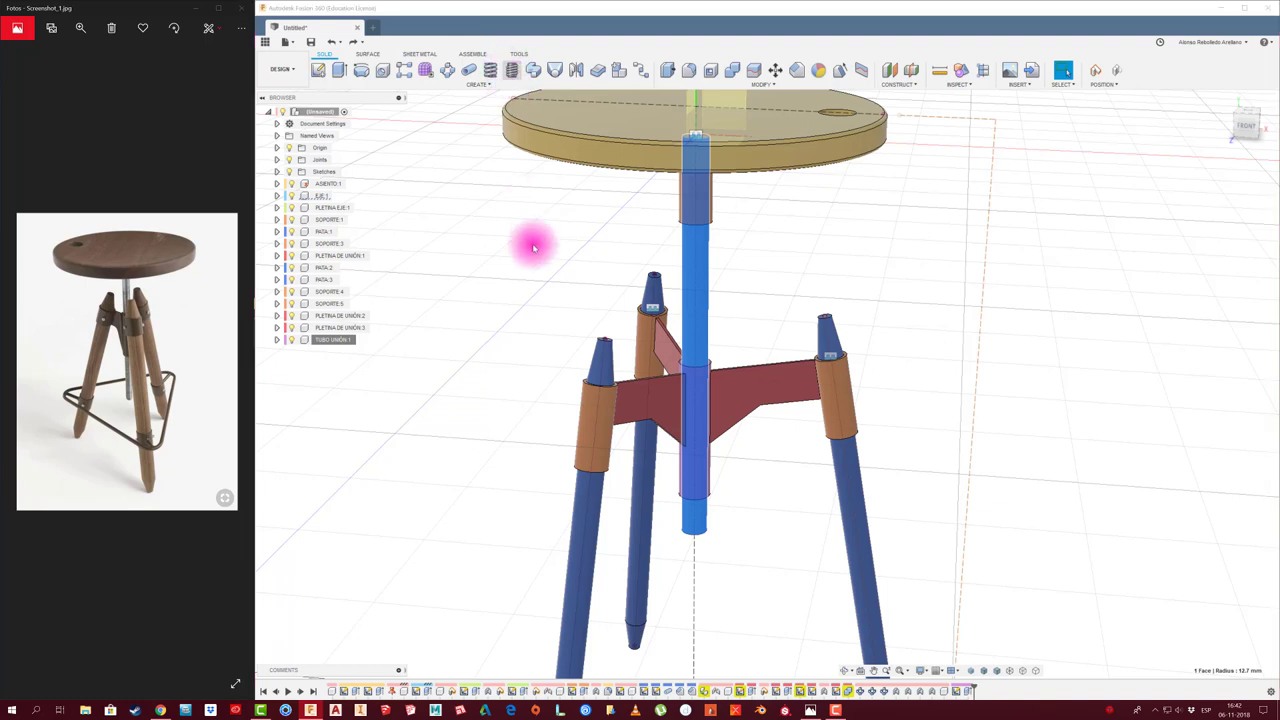
pyautogui.moveTo(795, 127); pyautogui.dragTo(983, 150)
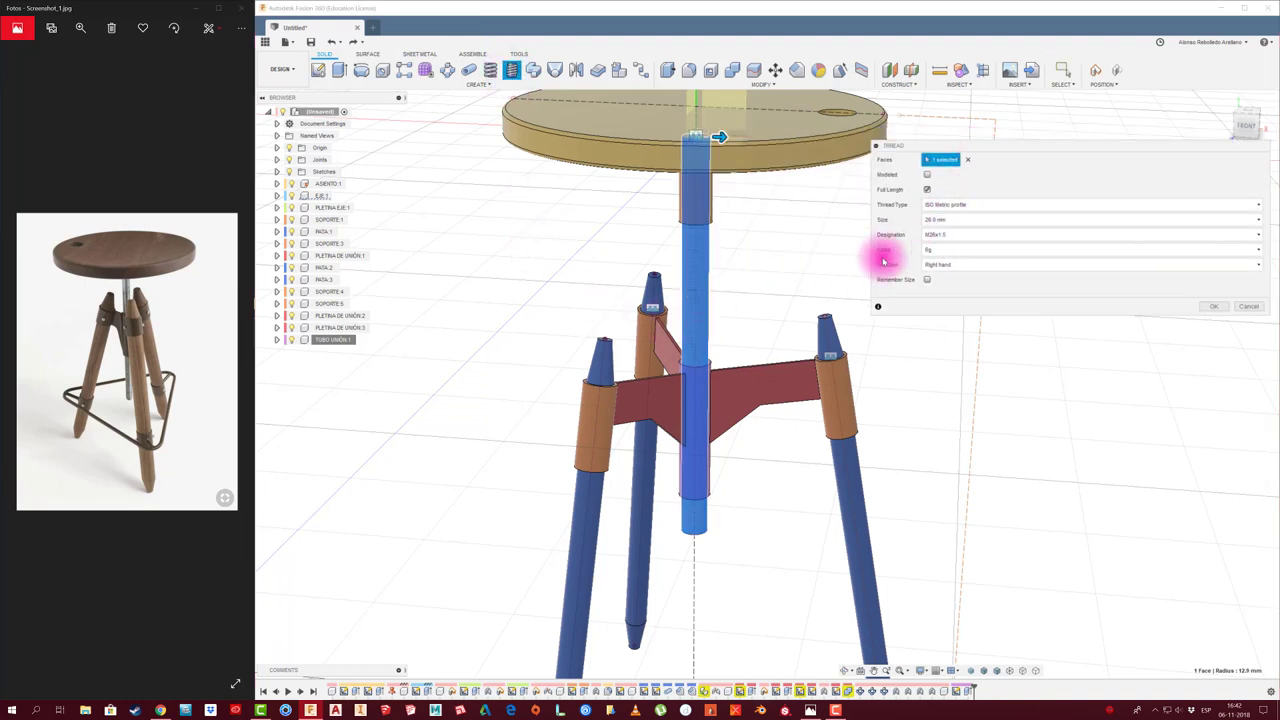
# Limit the thread to a 400 mm length starting 150 mm along the shaft
pyautogui.click(927, 189)
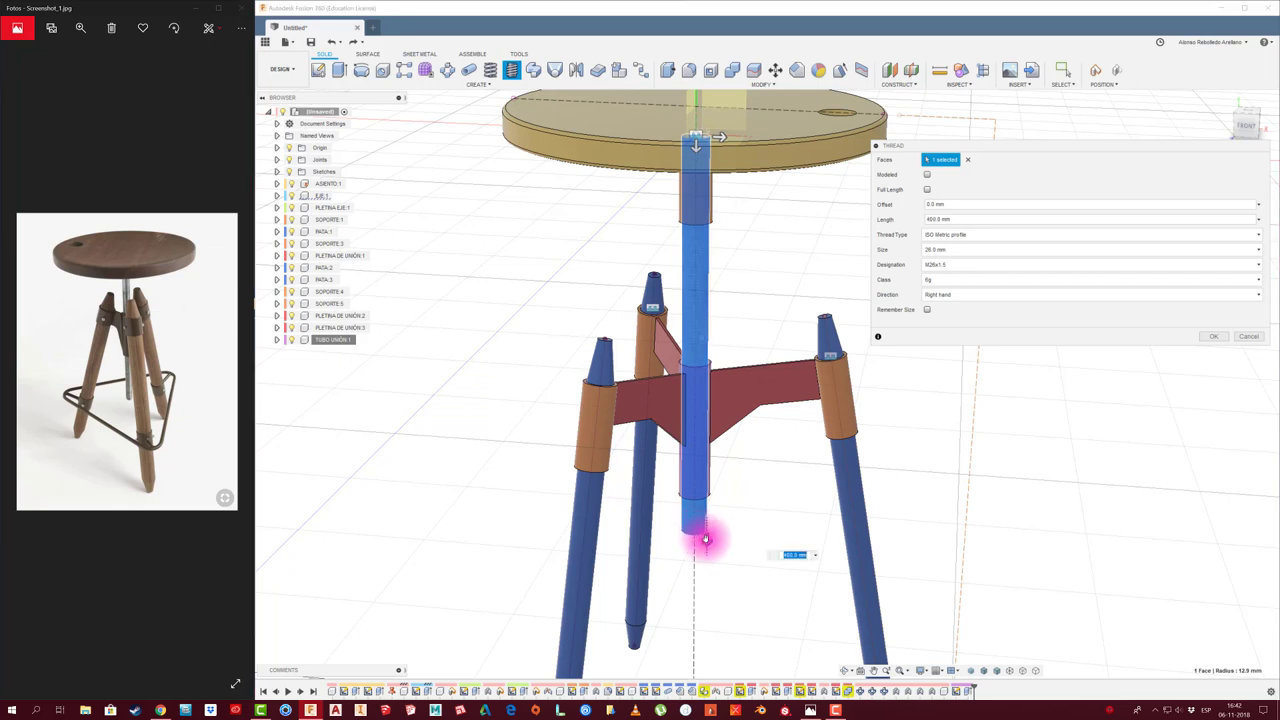
pyautogui.moveTo(705, 540); pyautogui.dragTo(715, 450)
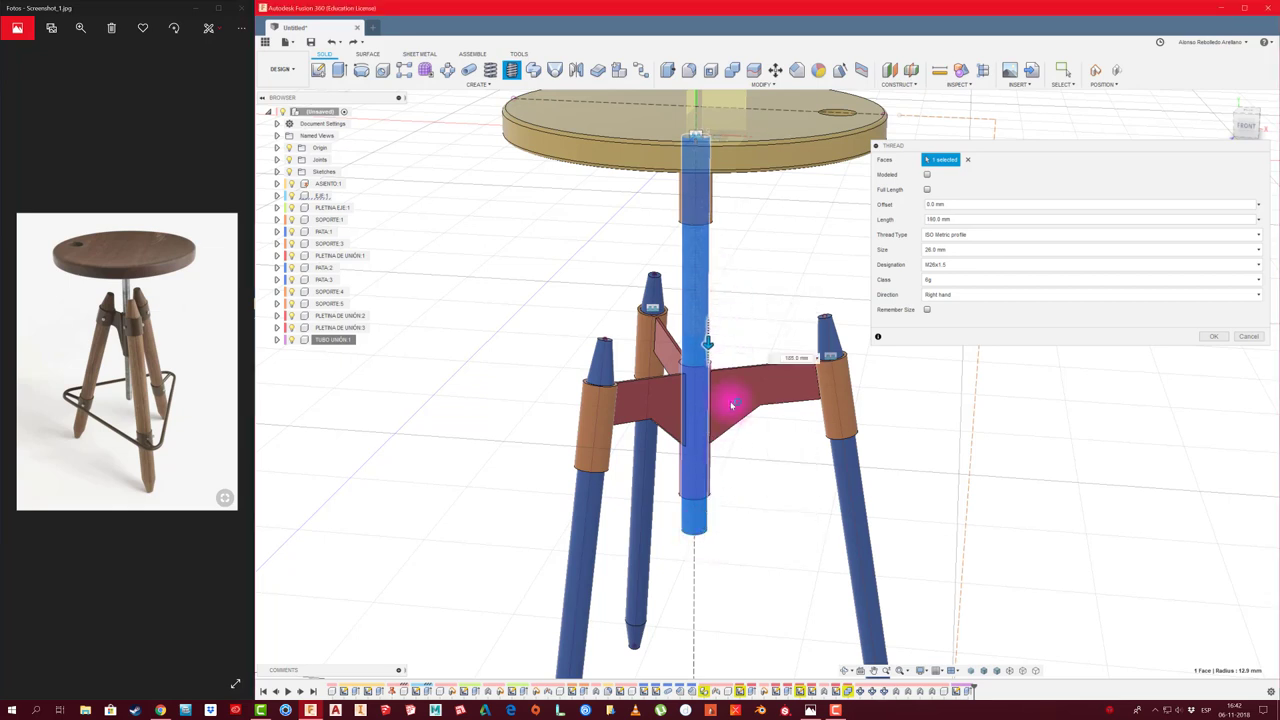
pyautogui.moveTo(731, 405); pyautogui.dragTo(736, 509)
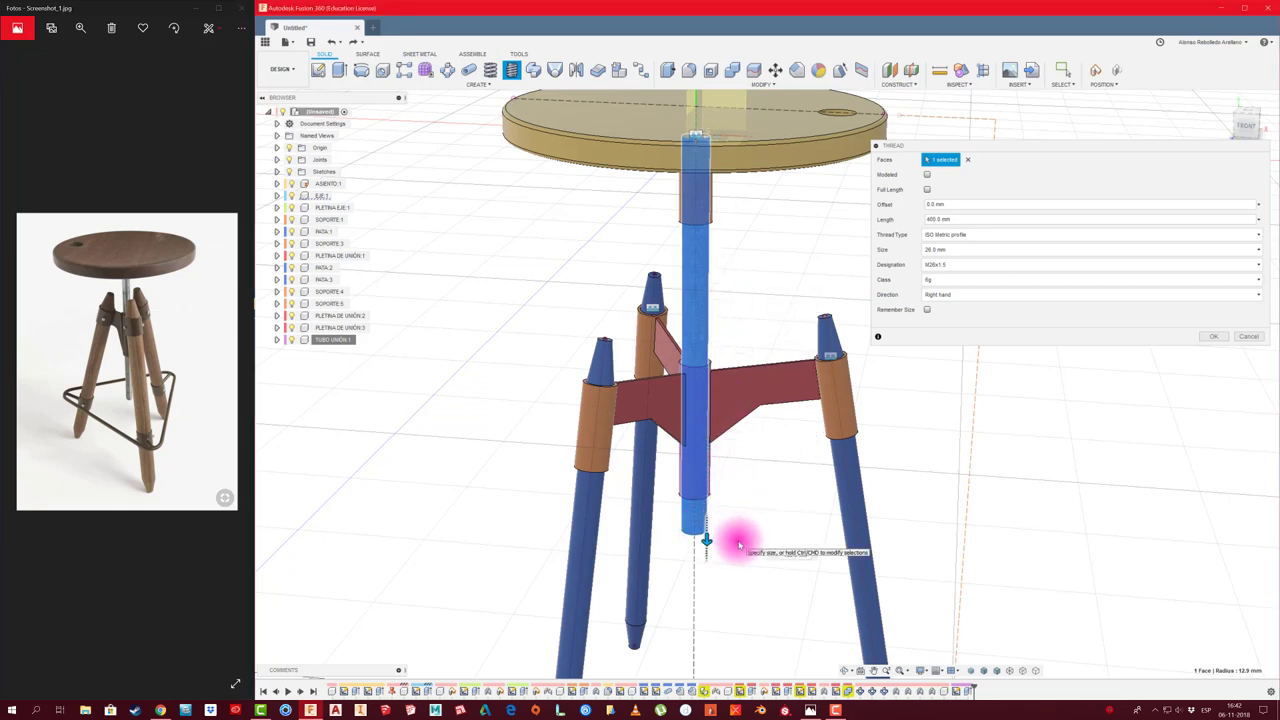
pyautogui.keyDown('shift'); pyautogui.moveTo(739, 545); pyautogui.dragTo(674, 168, button='middle'); pyautogui.keyUp('shift')
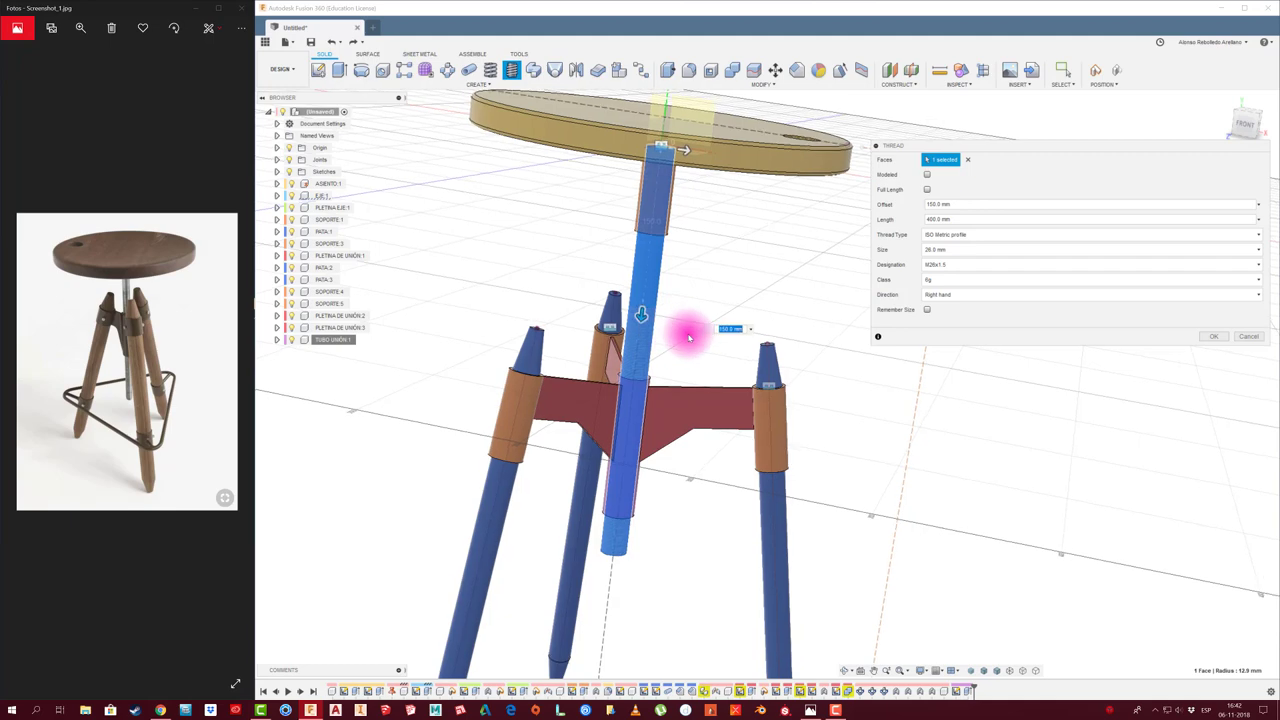
pyautogui.keyDown('shift'); pyautogui.moveTo(689, 334); pyautogui.dragTo(760, 300, button='middle'); pyautogui.keyUp('shift')
pyautogui.moveTo(974, 149); pyautogui.dragTo(924, 163)
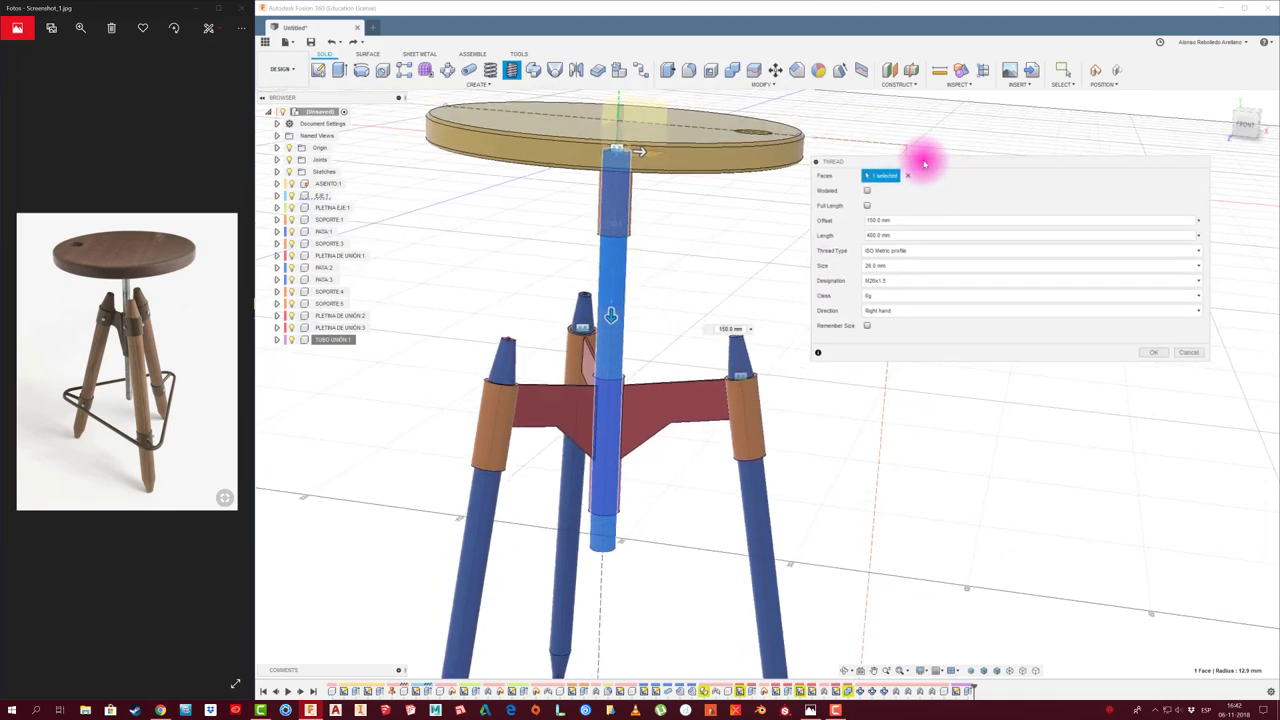
# Make it a modeled ISO Metric Trapezoidal TR26x6 thread and apply it
pyautogui.click(918, 251)
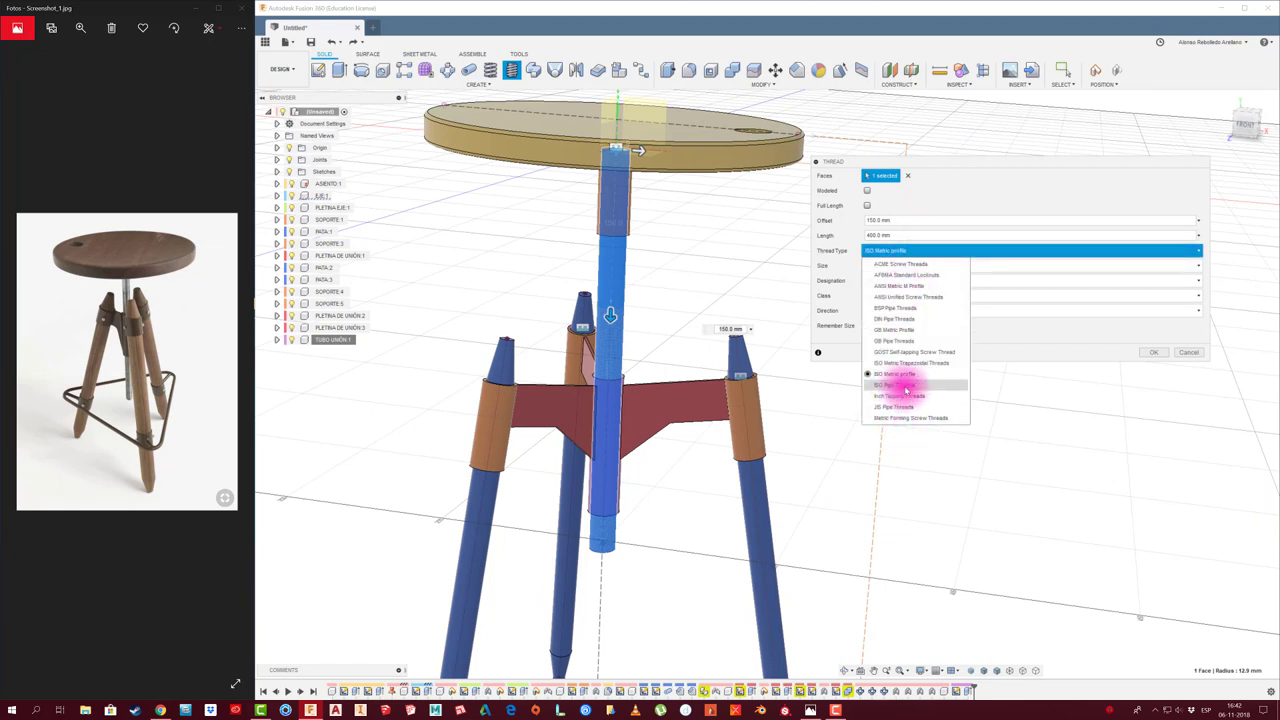
pyautogui.click(905, 366)
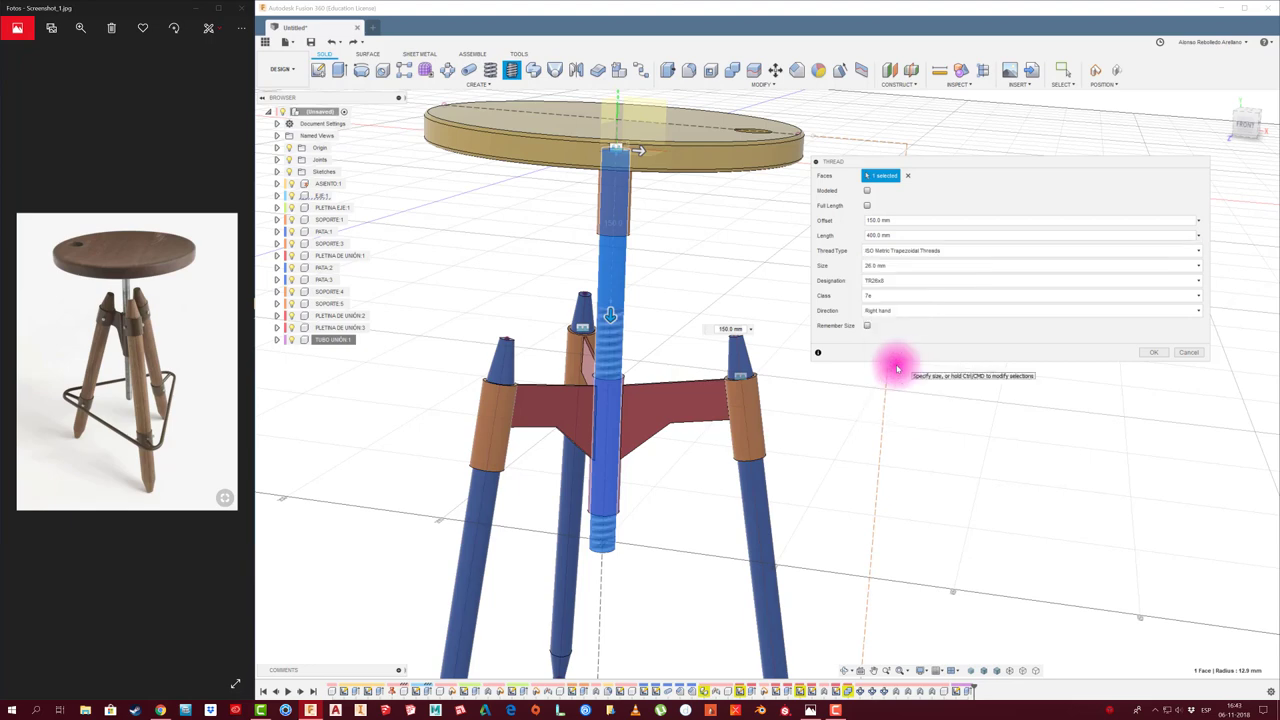
pyautogui.scroll(2, 646, 297)
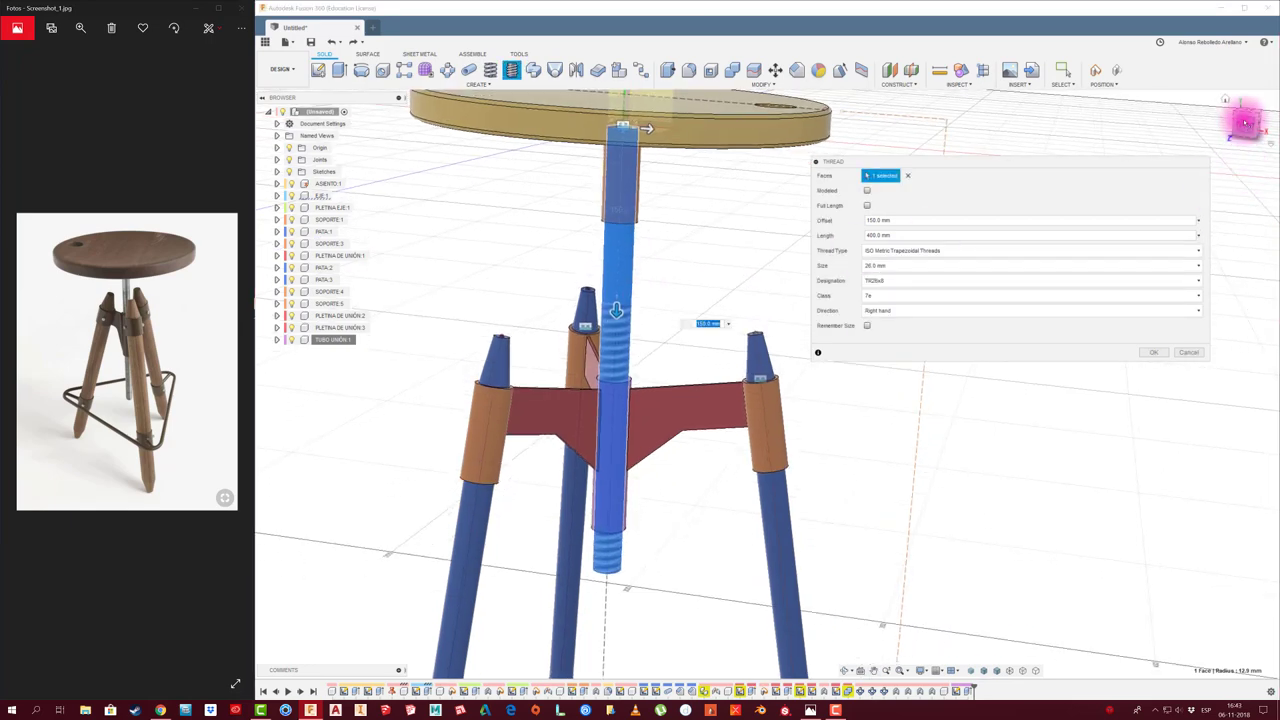
pyautogui.click(1244, 124)
pyautogui.moveTo(610, 378); pyautogui.dragTo(627, 298, button='middle')
pyautogui.scroll(2, 627, 298)
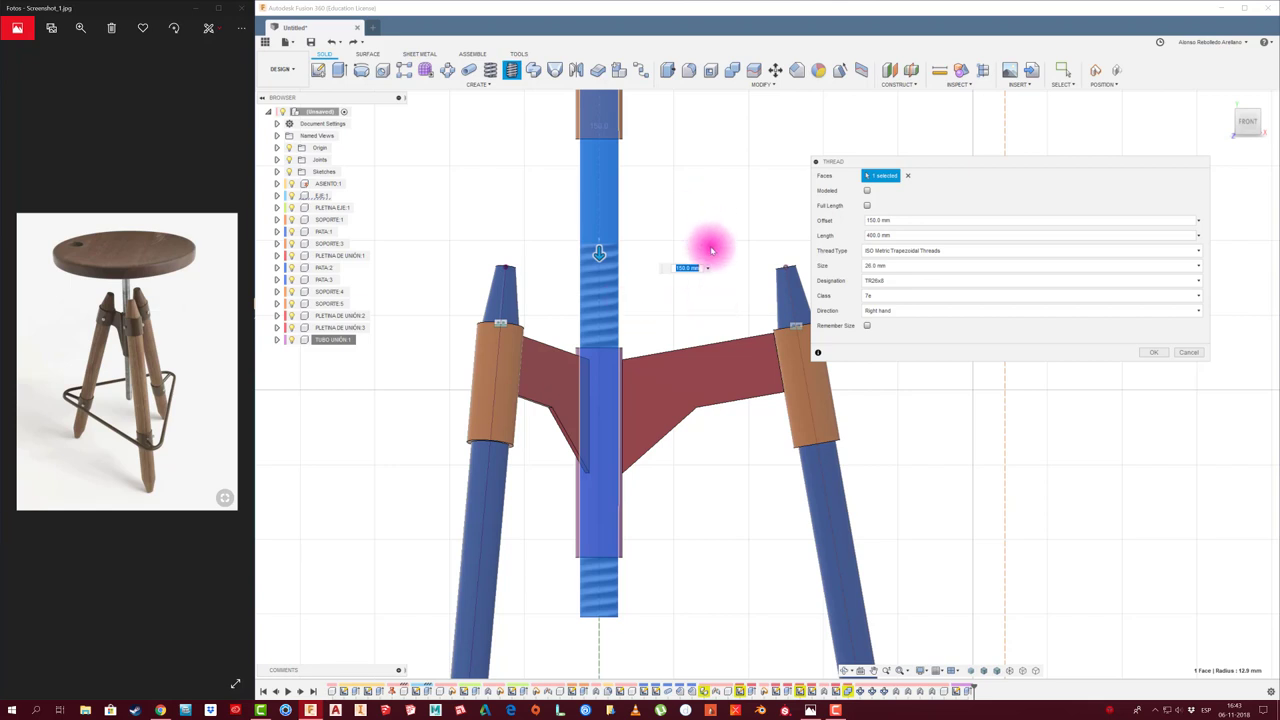
pyautogui.click(926, 282)
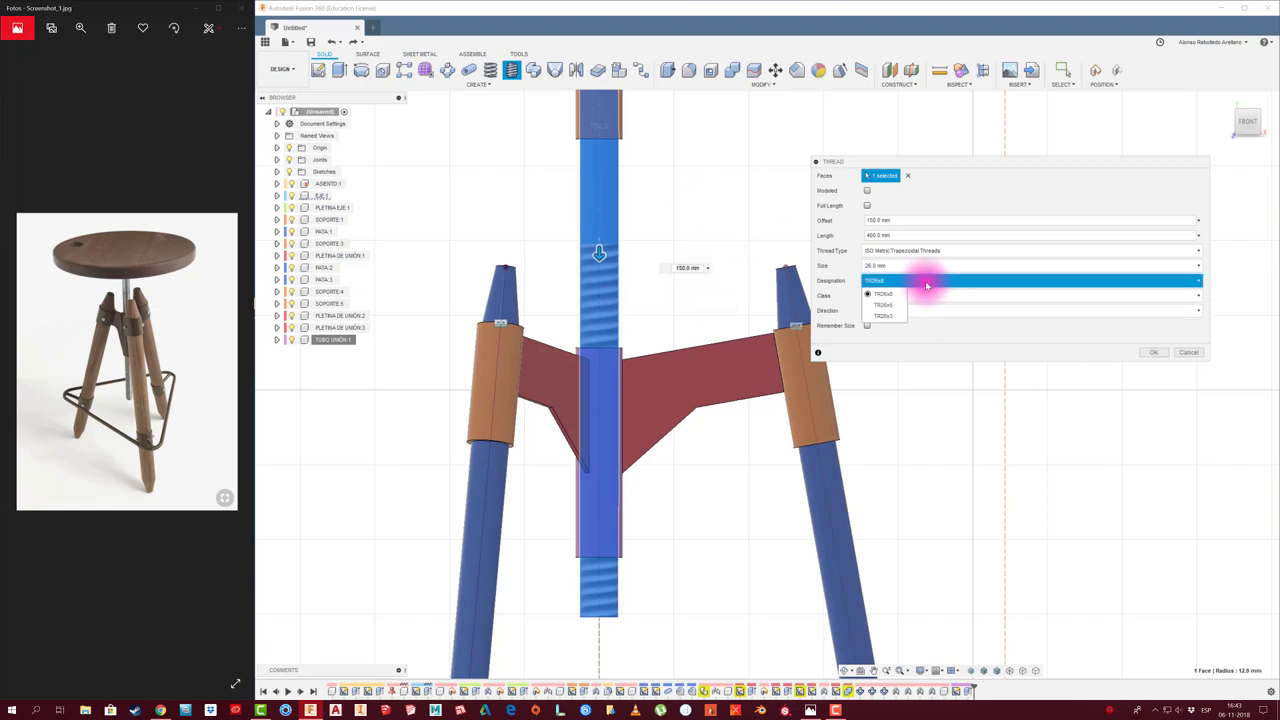
pyautogui.click(890, 319)
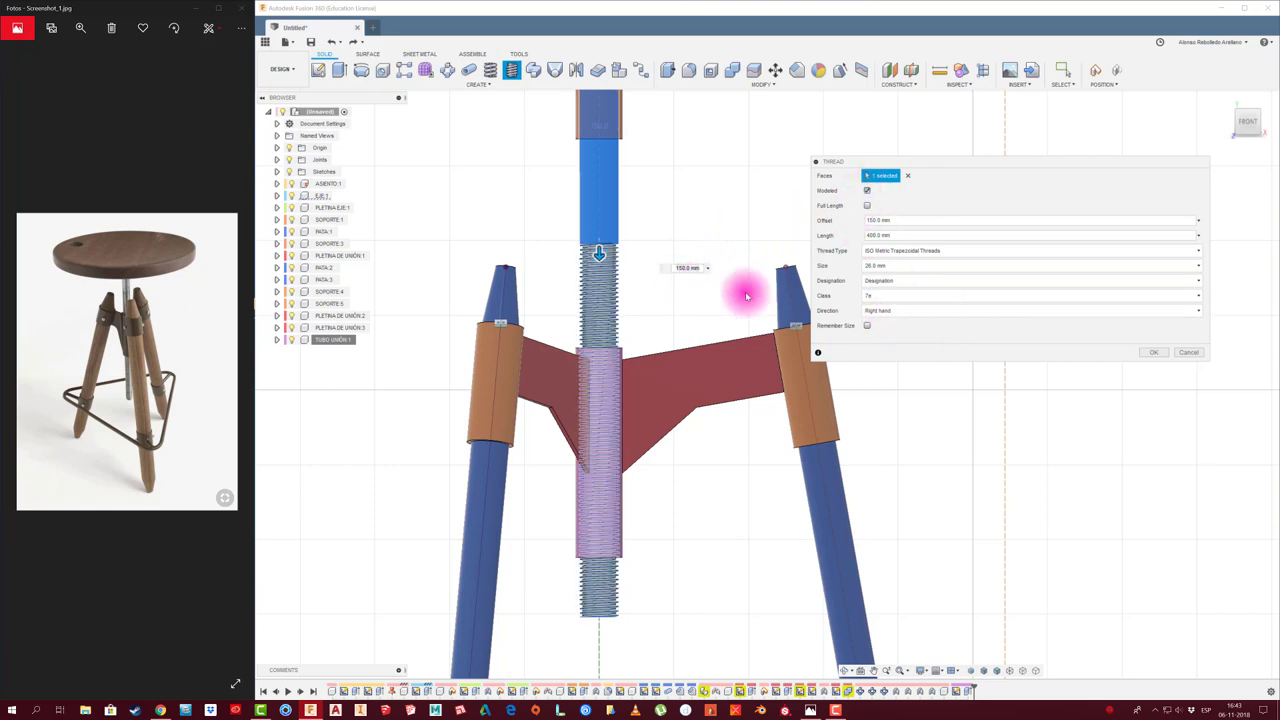
pyautogui.click(1153, 353)
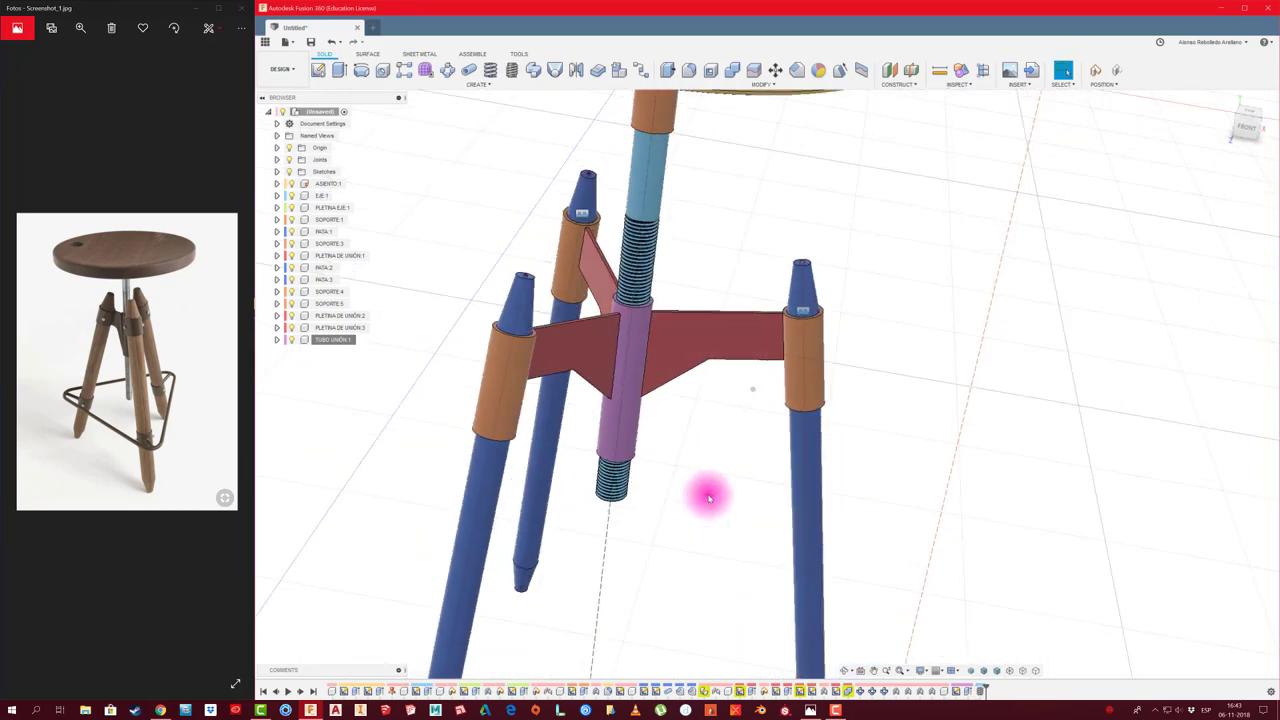
pyautogui.moveTo(710, 498)
pyautogui.keyDown('shift'); pyautogui.mouseDown(button='middle')
pyautogui.moveTo(620, 463)
pyautogui.moveTo(680, 500)
pyautogui.moveTo(680, 486)
pyautogui.moveTo(651, 491)
pyautogui.mouseUp(button='middle'); pyautogui.keyUp('shift')
pyautogui.click(625, 465)
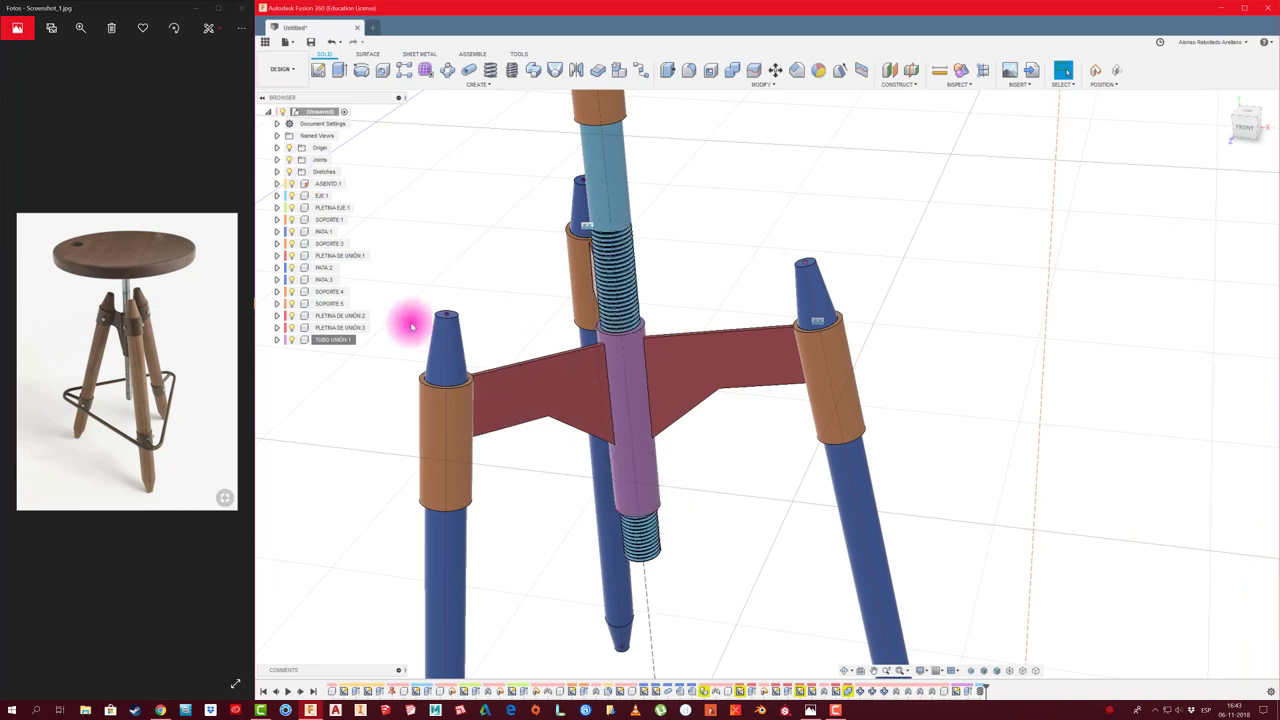
pyautogui.click(337, 341)
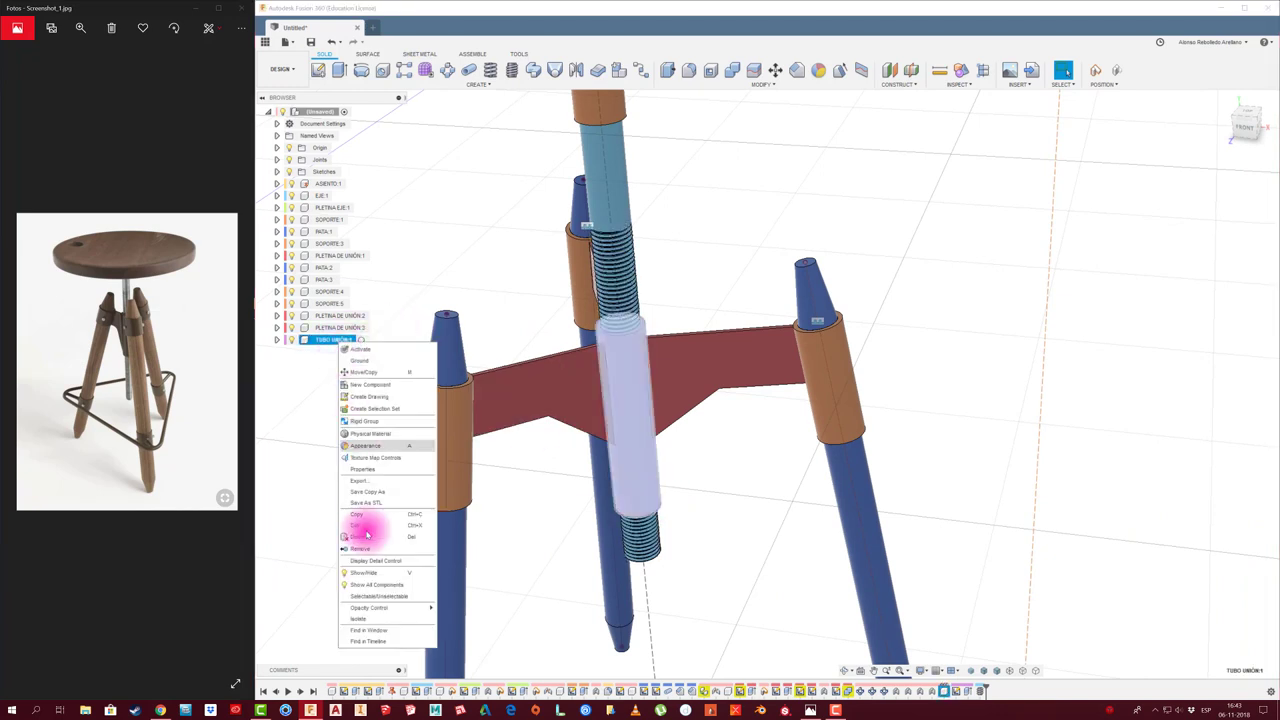
pyautogui.click(368, 620)
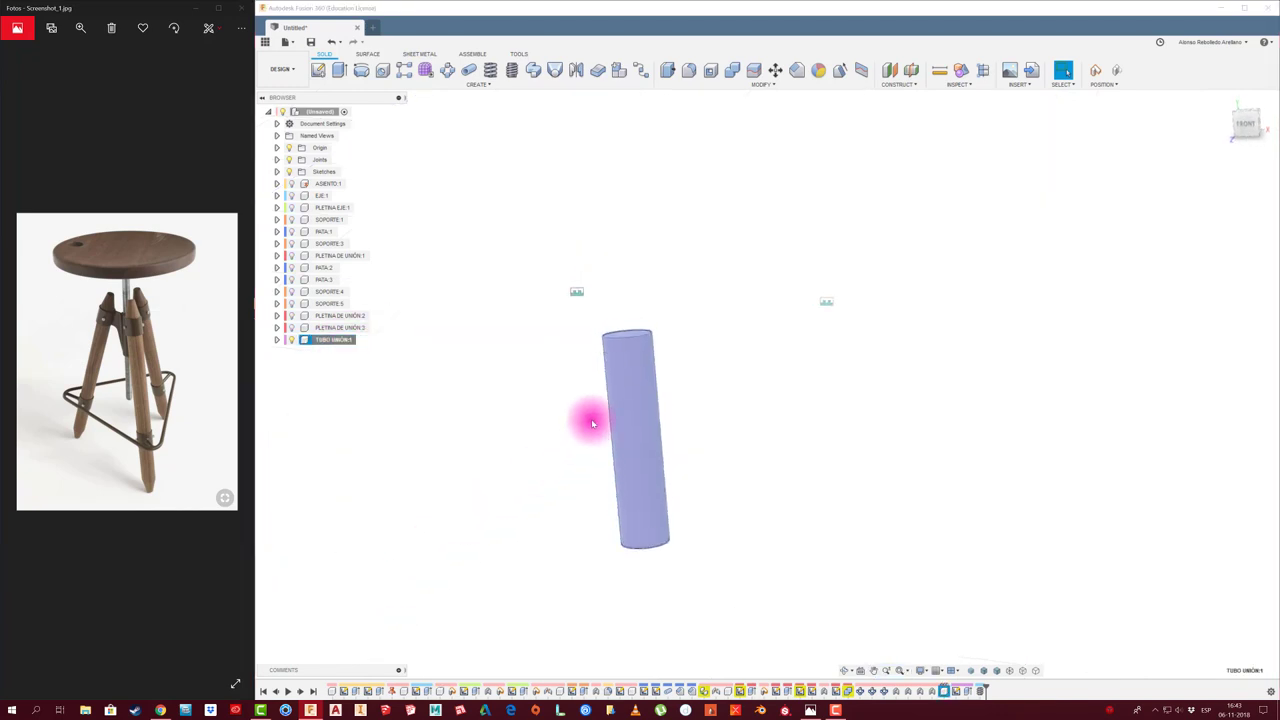
pyautogui.scroll(3, 591, 420)
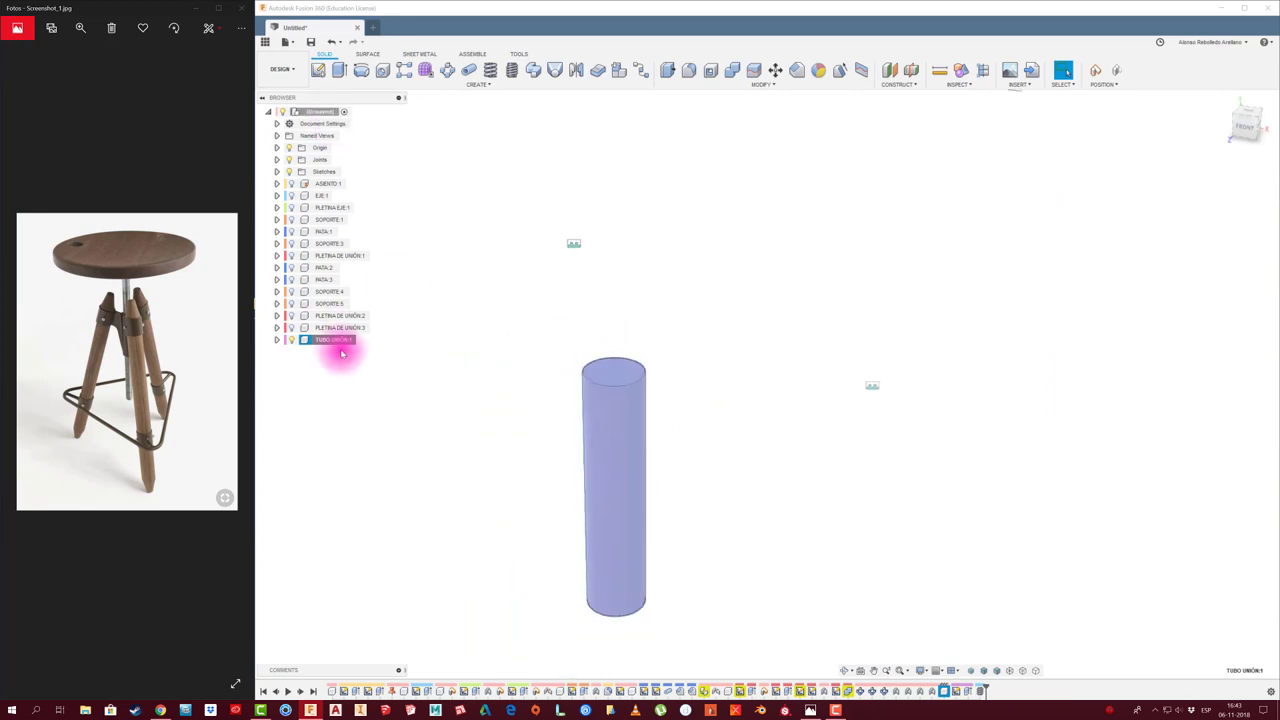
pyautogui.rightClick(338, 342)
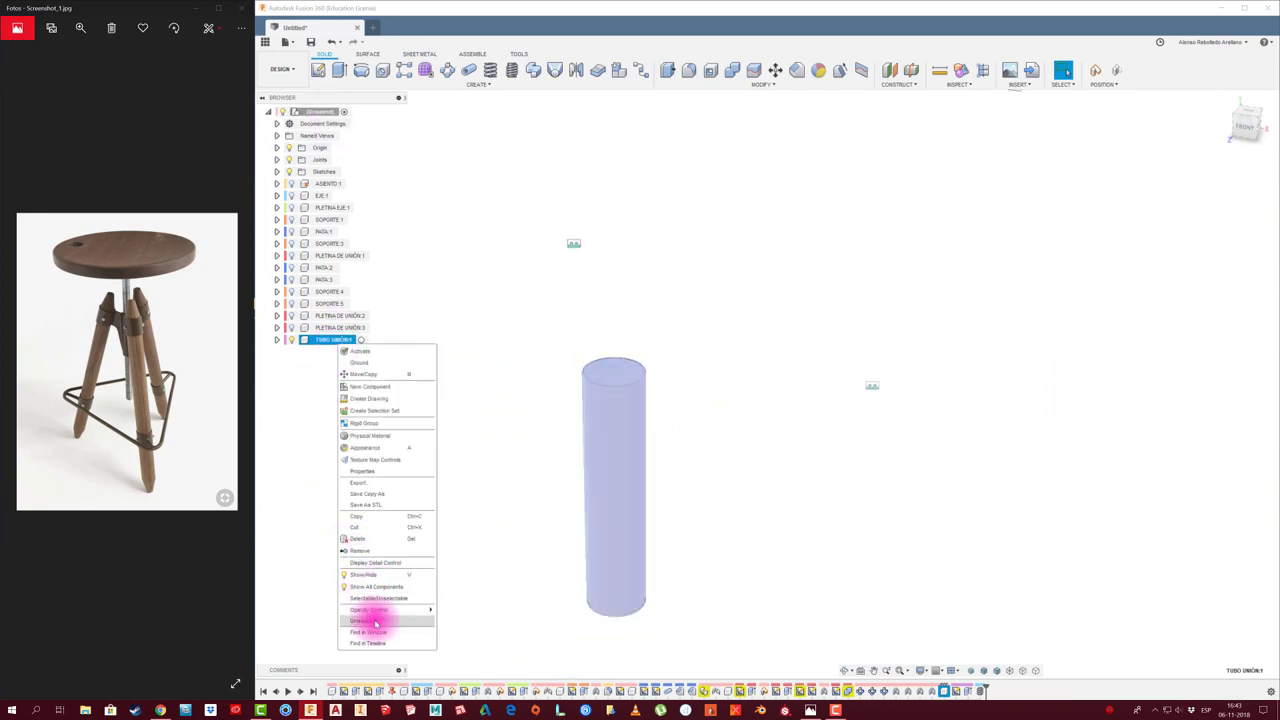
pyautogui.click(370, 621)
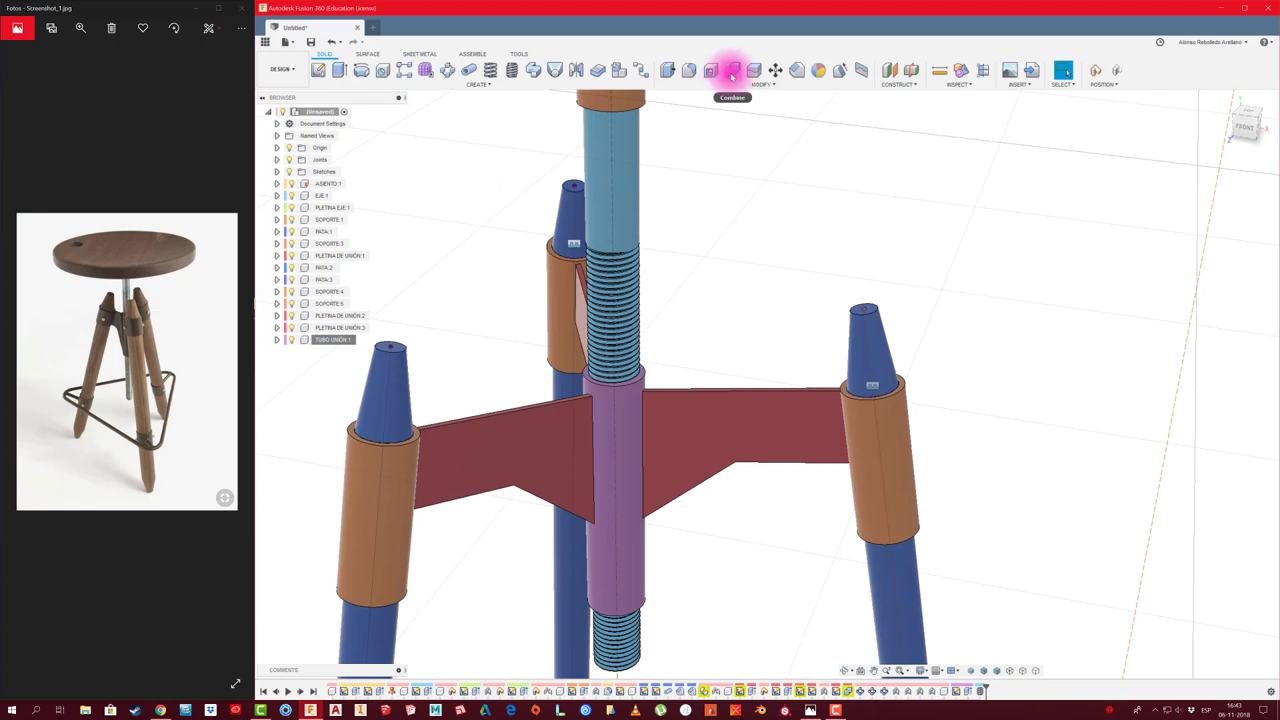
# Combine-cut the threaded shaft from the TUBO UNIÓN tube, keeping the shaft body
pyautogui.click(732, 76)
pyautogui.click(697, 371)
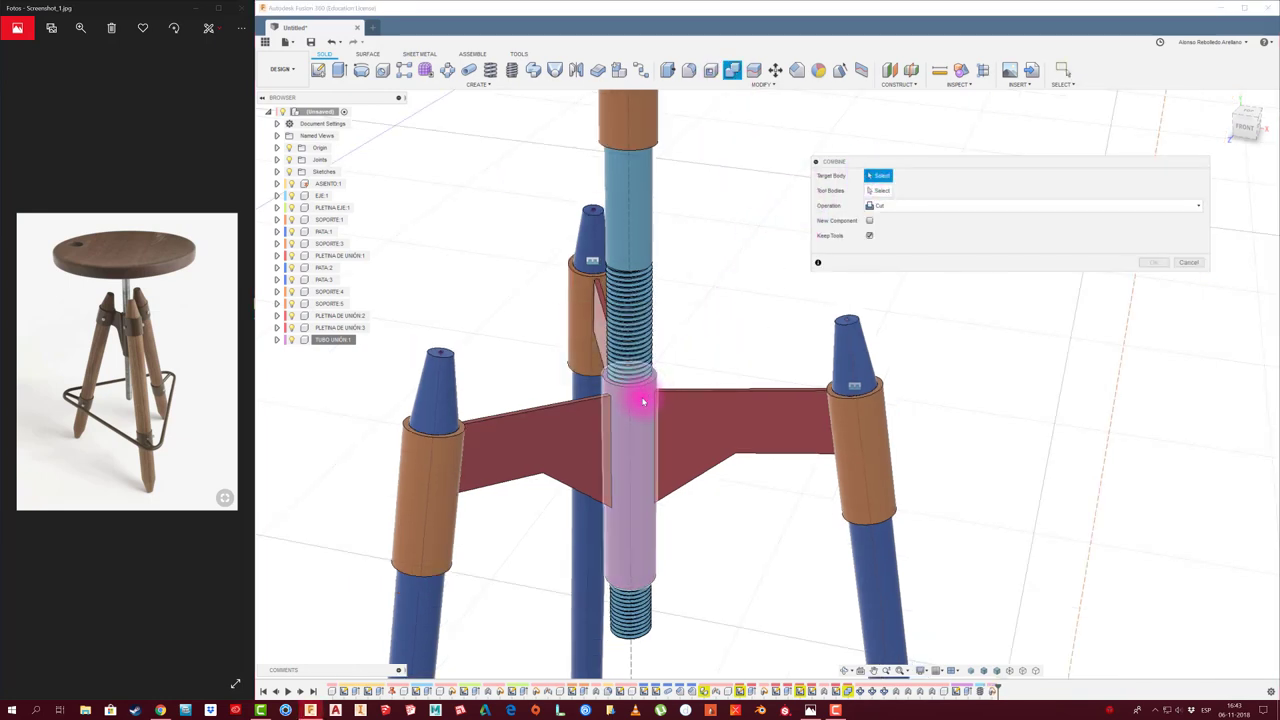
pyautogui.click(642, 410)
pyautogui.click(648, 273)
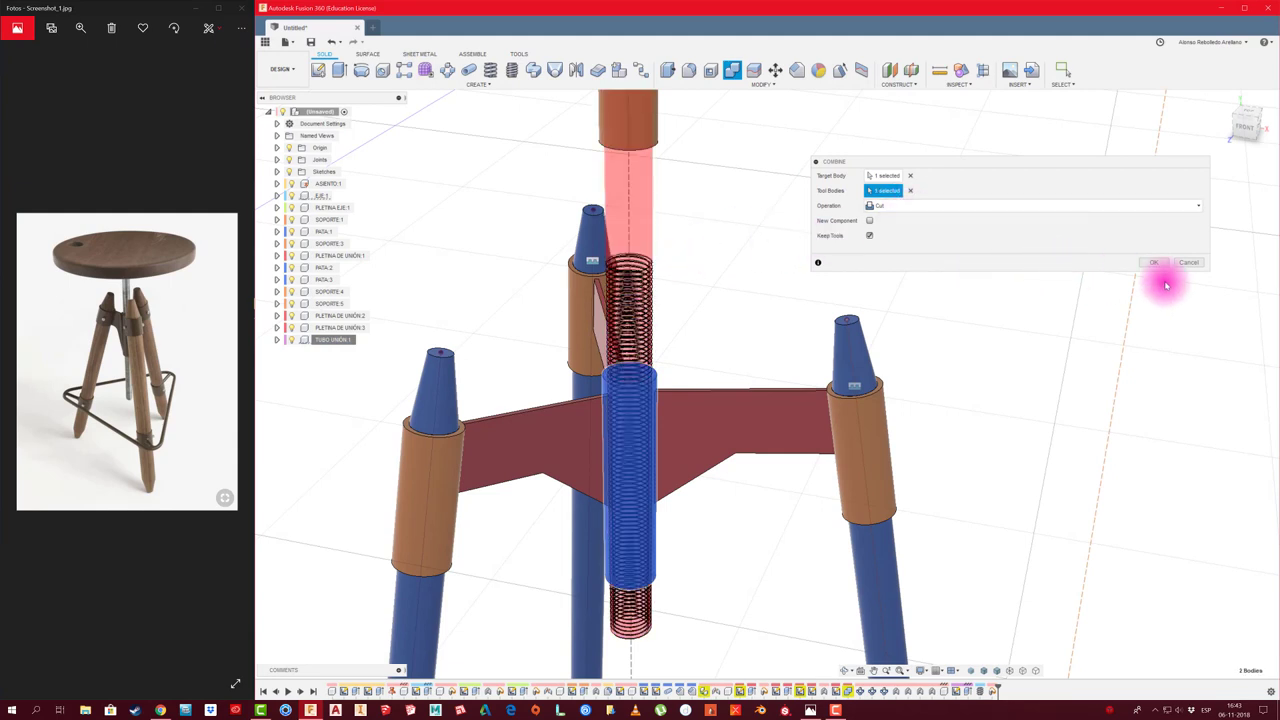
pyautogui.click(1153, 263)
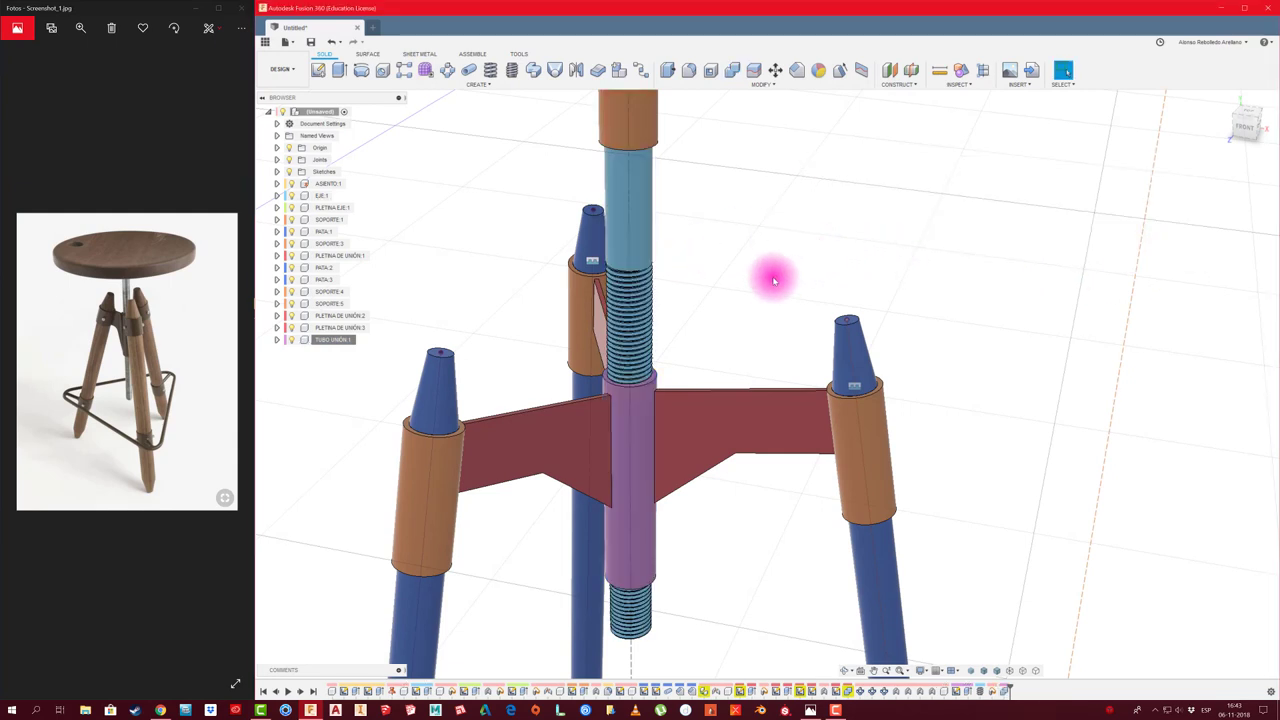
pyautogui.keyDown('shift'); pyautogui.moveTo(773, 280); pyautogui.dragTo(422, 383, button='middle'); pyautogui.keyUp('shift')
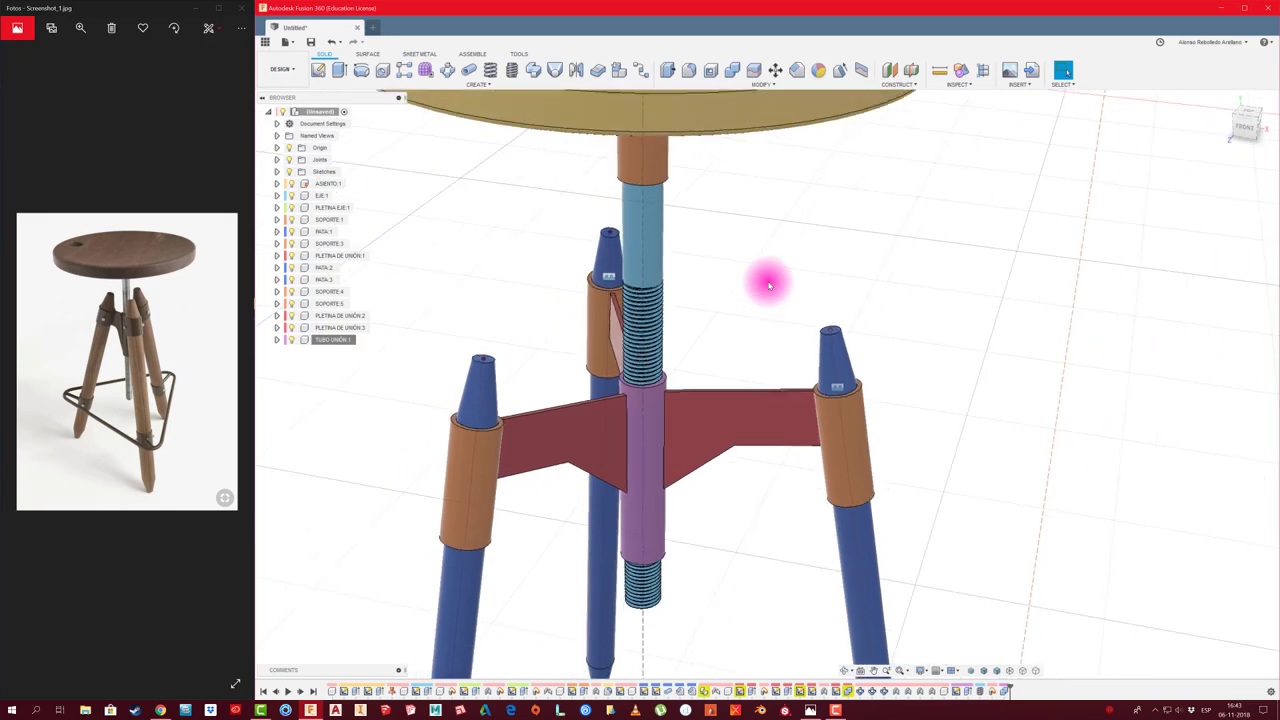
# Isolate TUBO UNIÓN to inspect its internal thread, then show all components again
pyautogui.rightClick(340, 341)
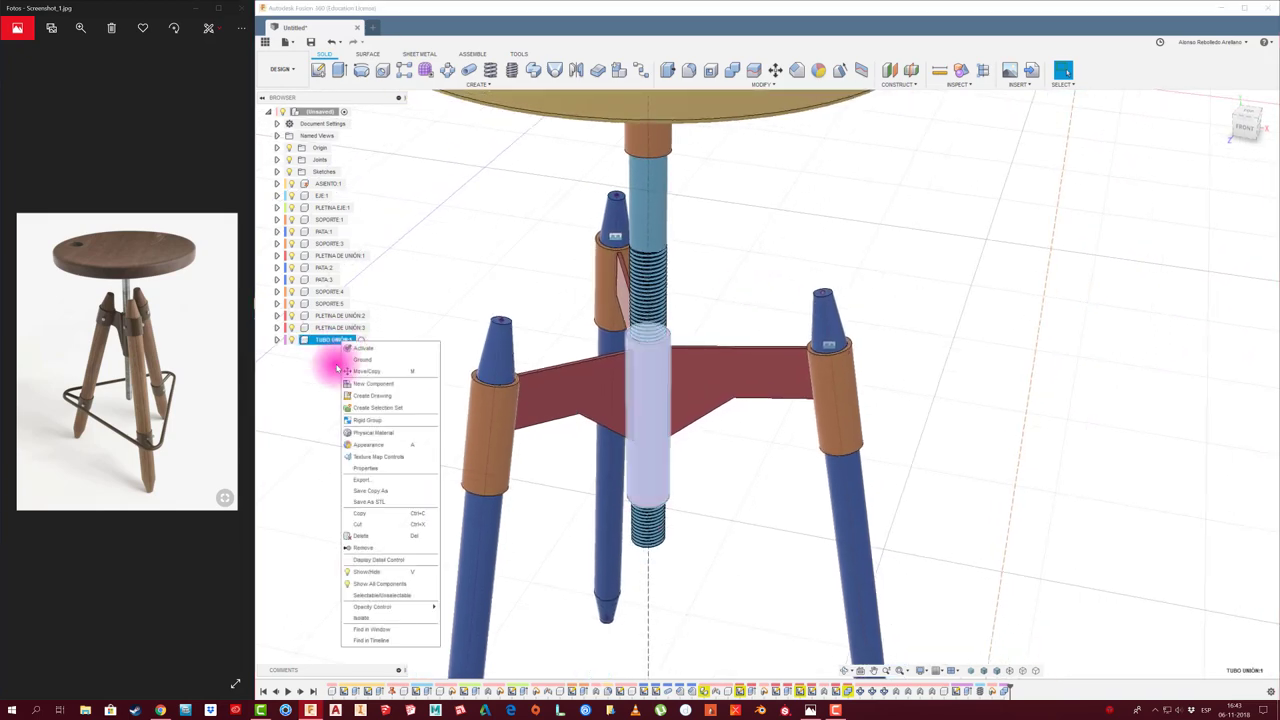
pyautogui.click(363, 616)
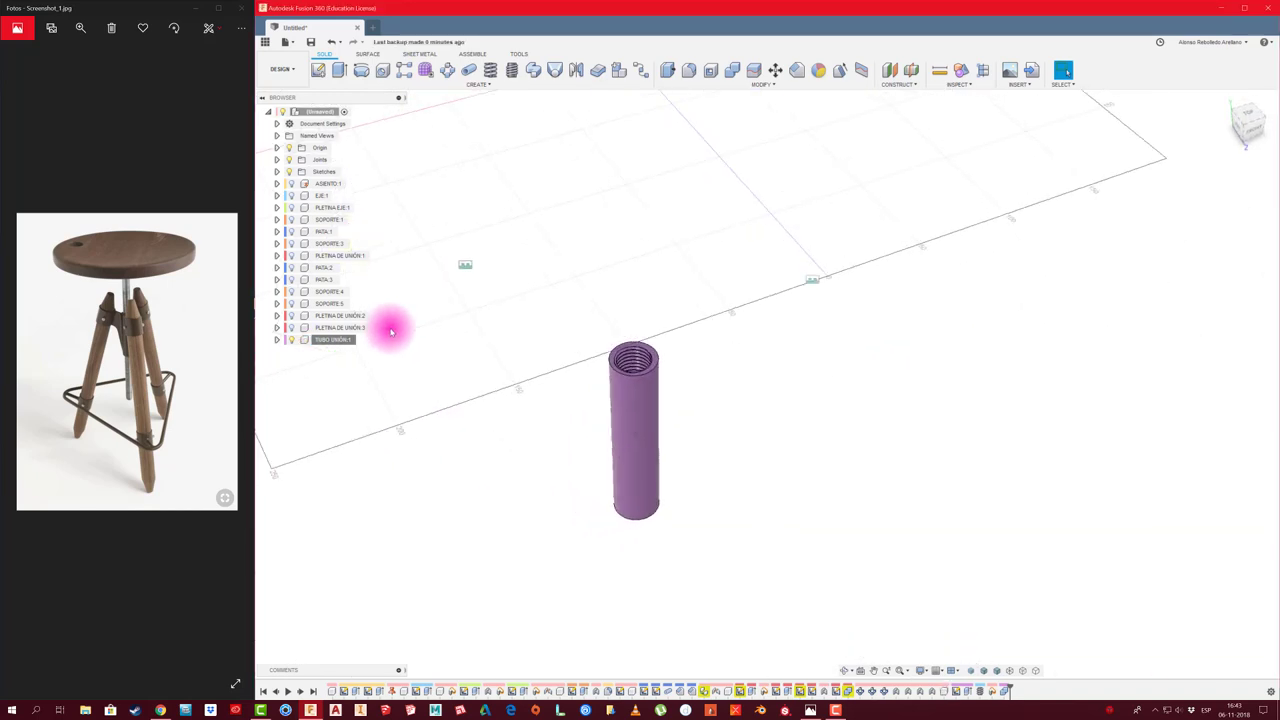
pyautogui.rightClick(343, 342)
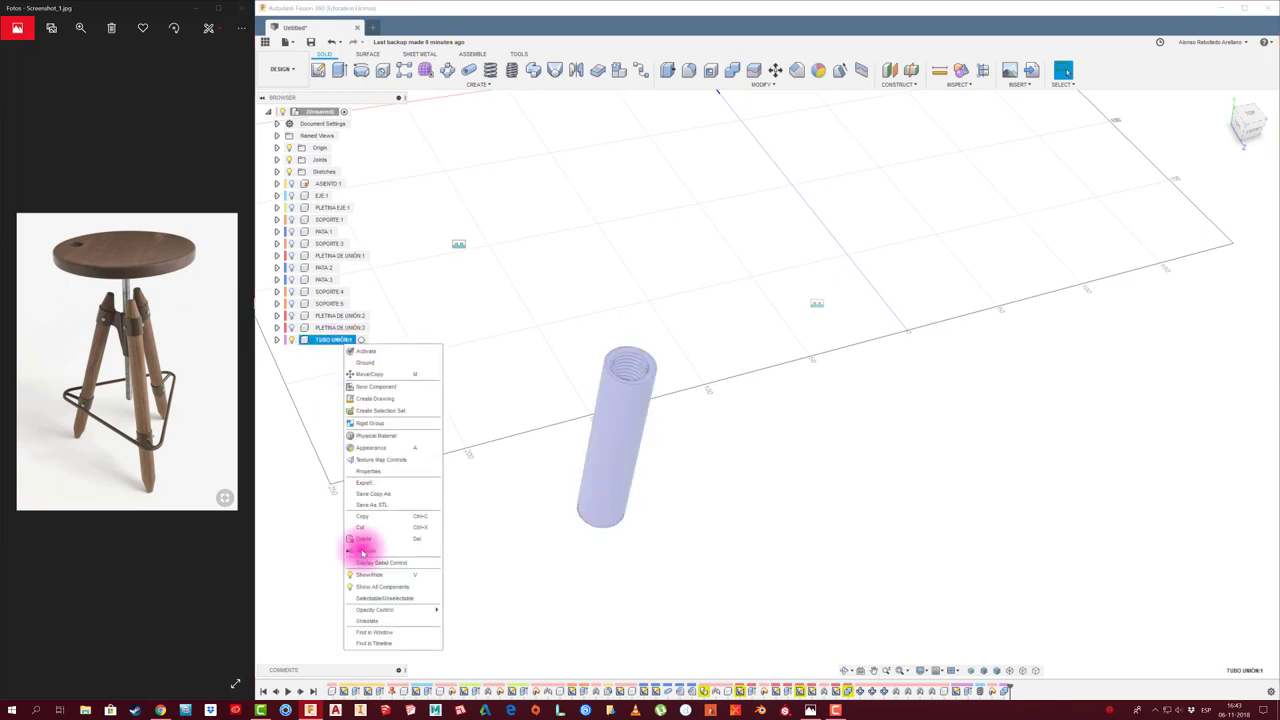
pyautogui.click(374, 622)
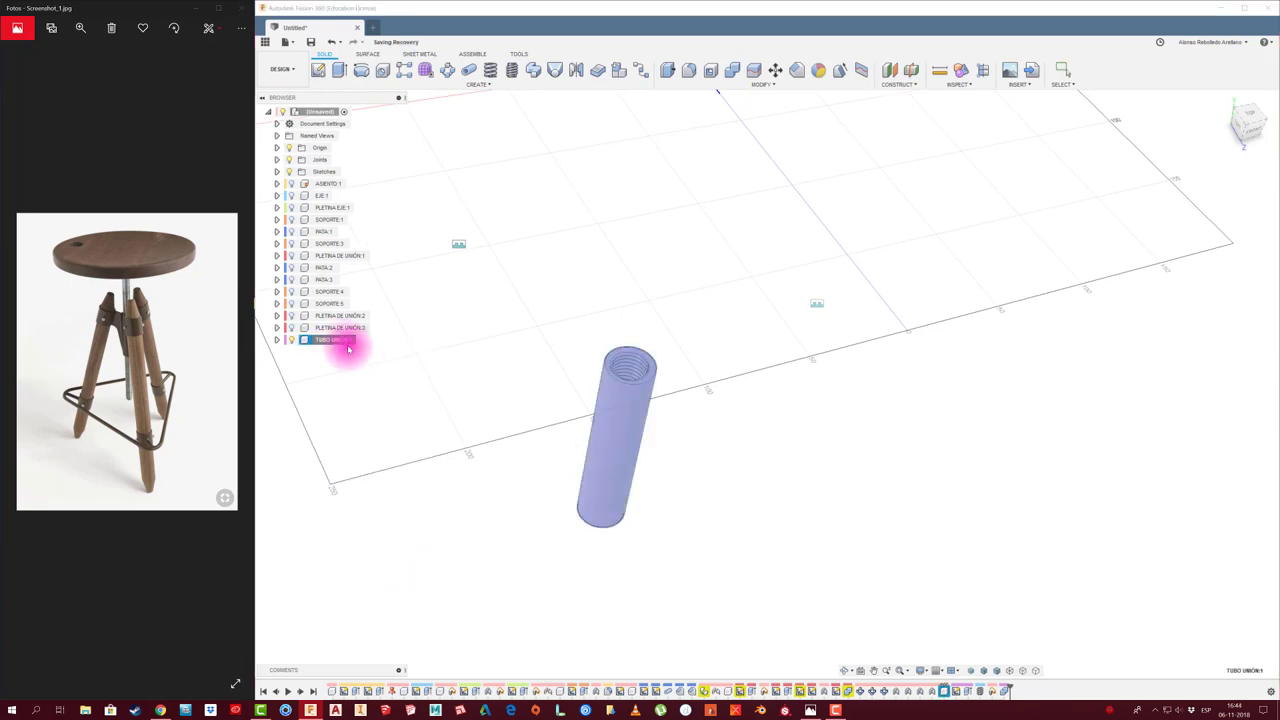
# Orbit to view the central joint from above and begin a rigid as-built joint
pyautogui.rightClick(340, 343)
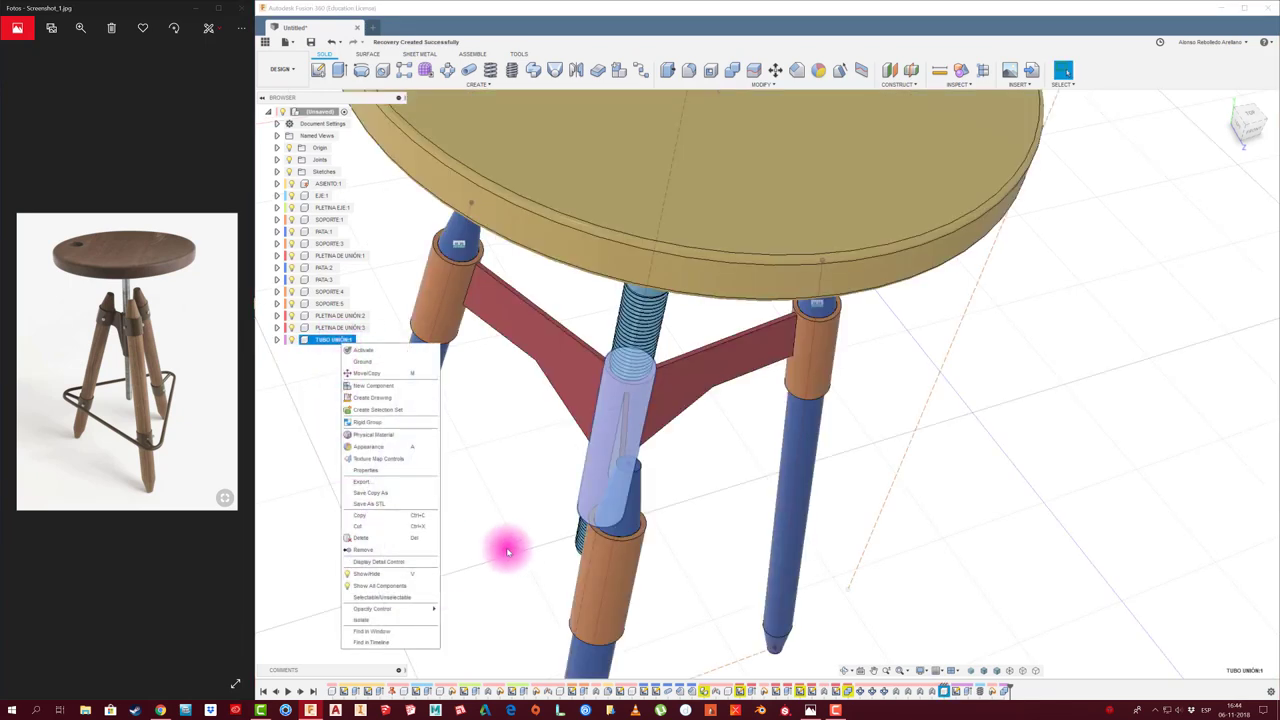
pyautogui.scroll(-3, 510, 548)
pyautogui.scroll(-3, 590, 545)
pyautogui.scroll(-2, 588, 547)
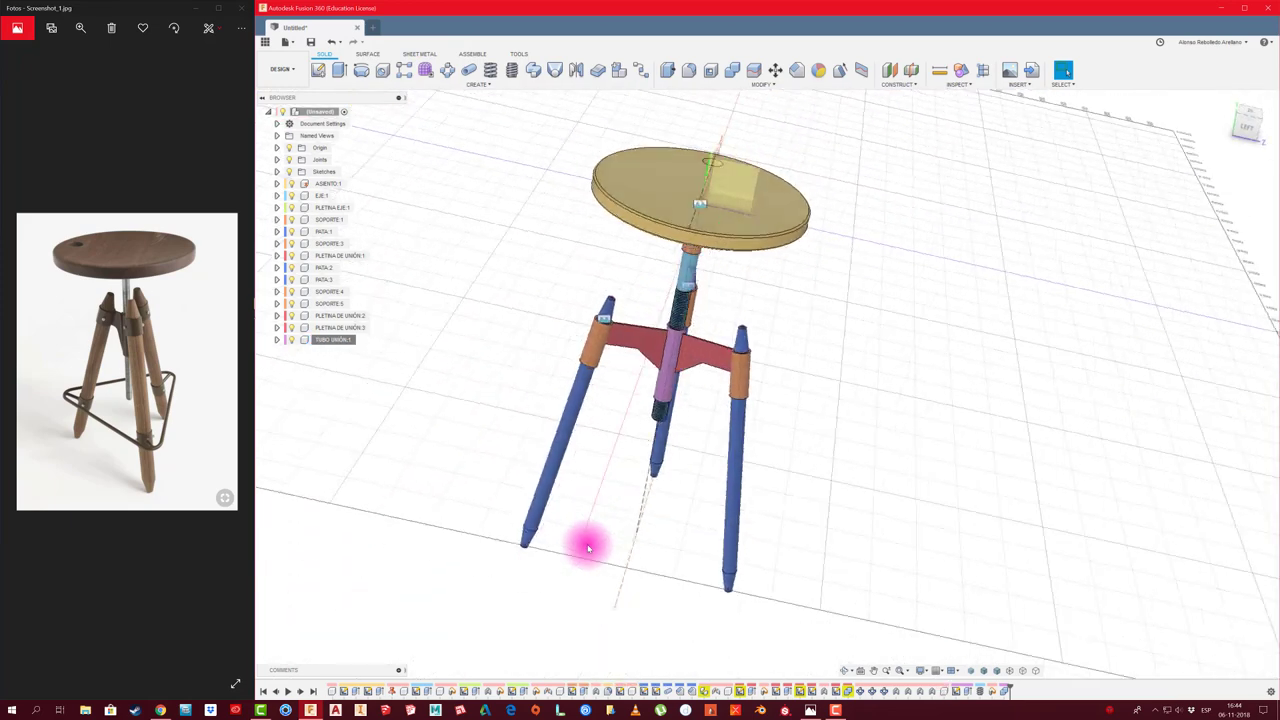
pyautogui.keyDown('shift'); pyautogui.moveTo(588, 547); pyautogui.dragTo(588, 547, button='middle'); pyautogui.keyUp('shift')
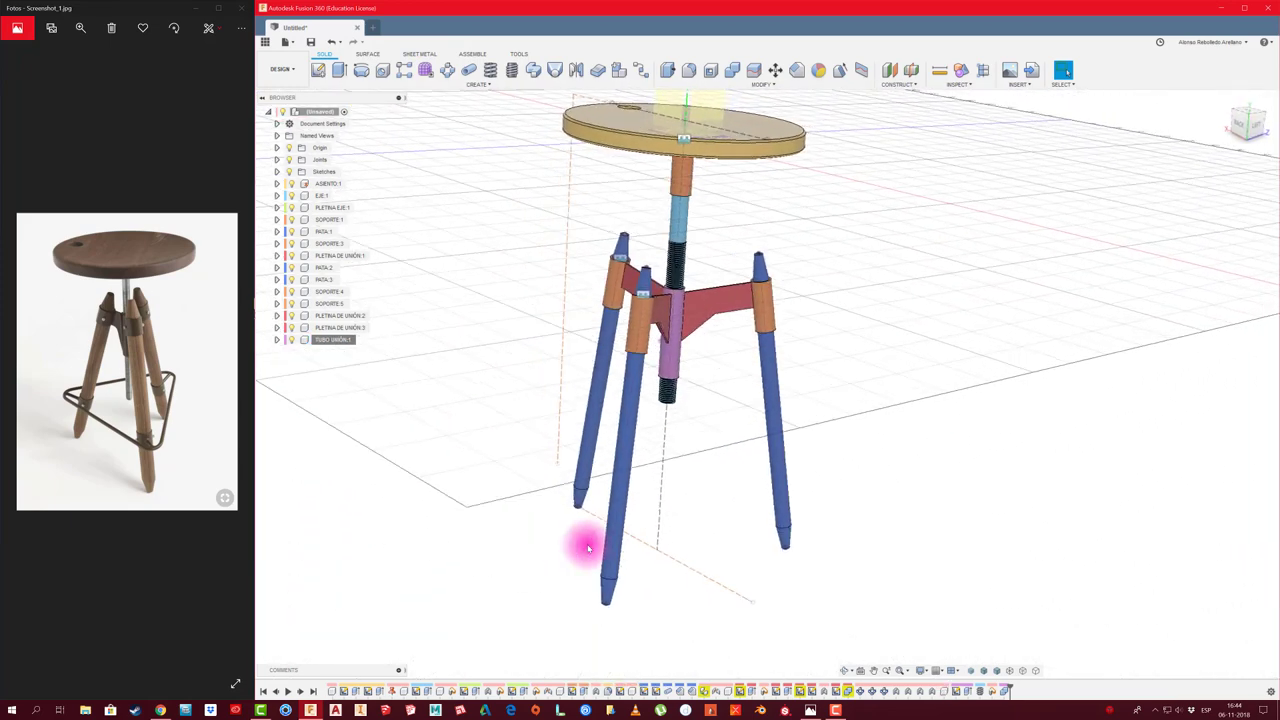
pyautogui.scroll(2, 588, 547)
pyautogui.scroll(2, 586, 543)
pyautogui.scroll(2, 643, 386)
pyautogui.scroll(2, 632, 297)
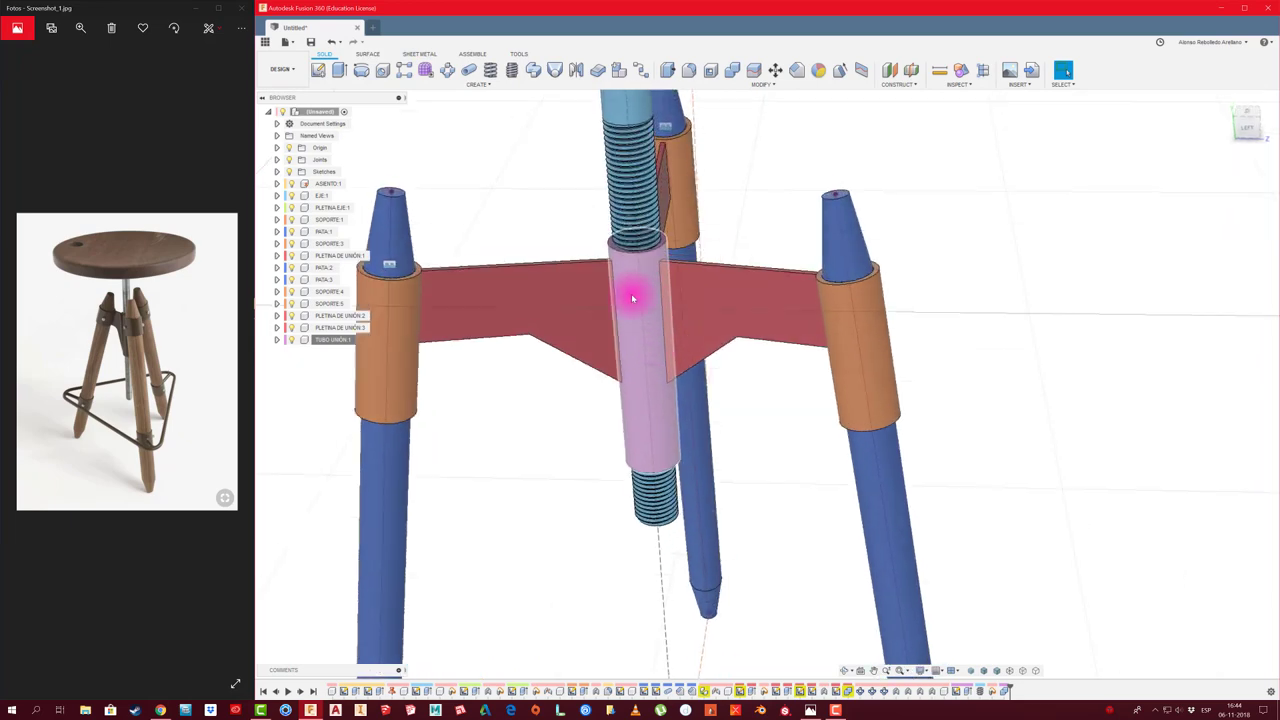
pyautogui.keyDown('shift'); pyautogui.moveTo(632, 297); pyautogui.dragTo(550, 248, button='middle'); pyautogui.keyUp('shift')
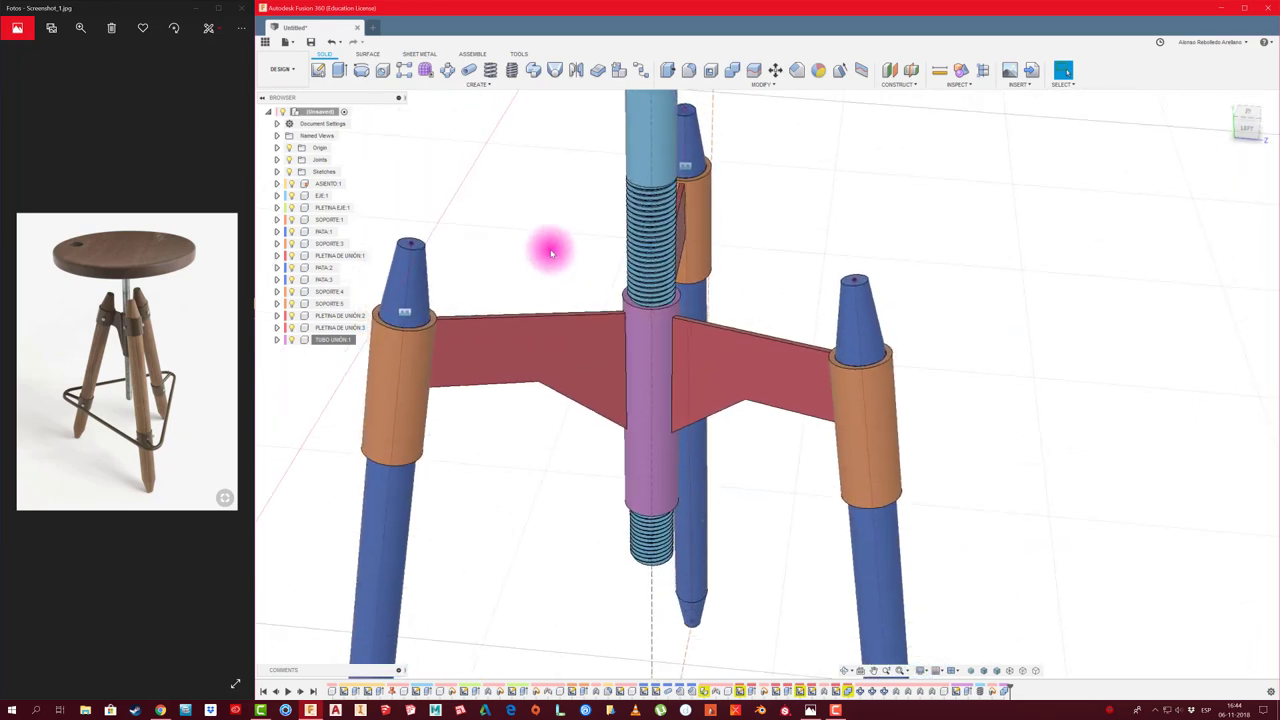
pyautogui.hotkey('shift', 'j')
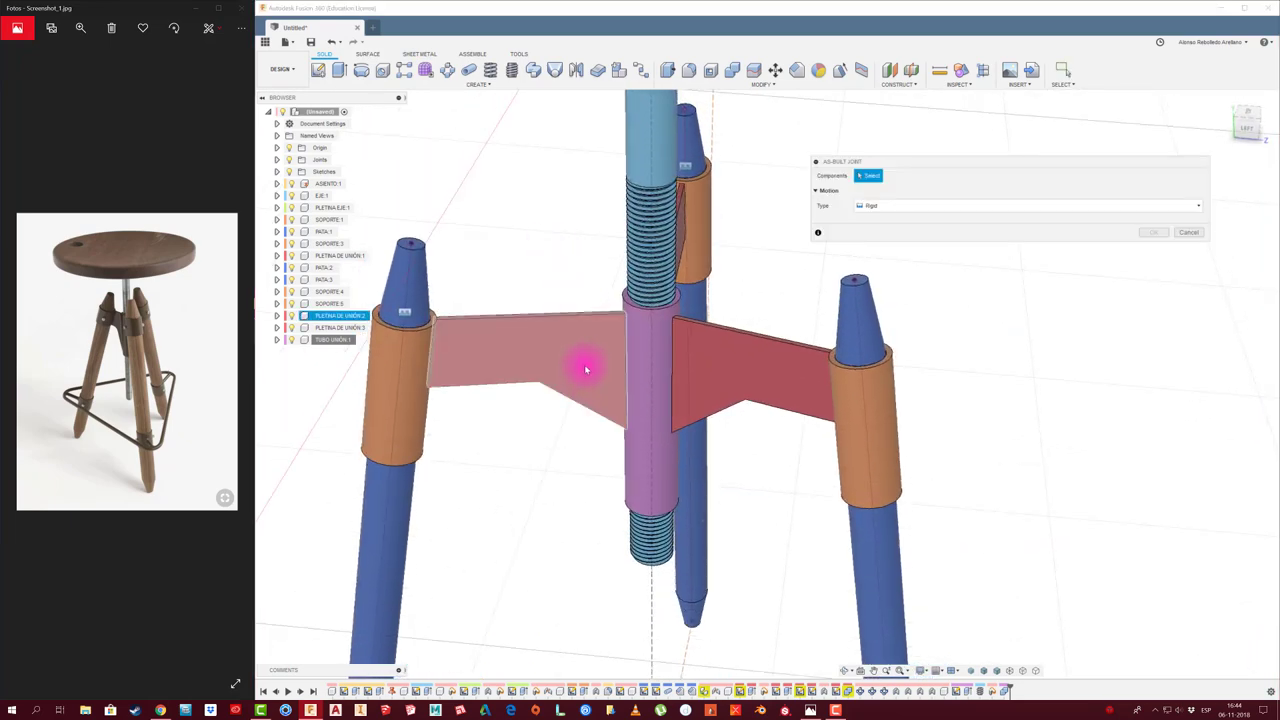
# Rigidly joint the purple central tube to the left and right red plates
pyautogui.click(585, 369)
pyautogui.click(643, 338)
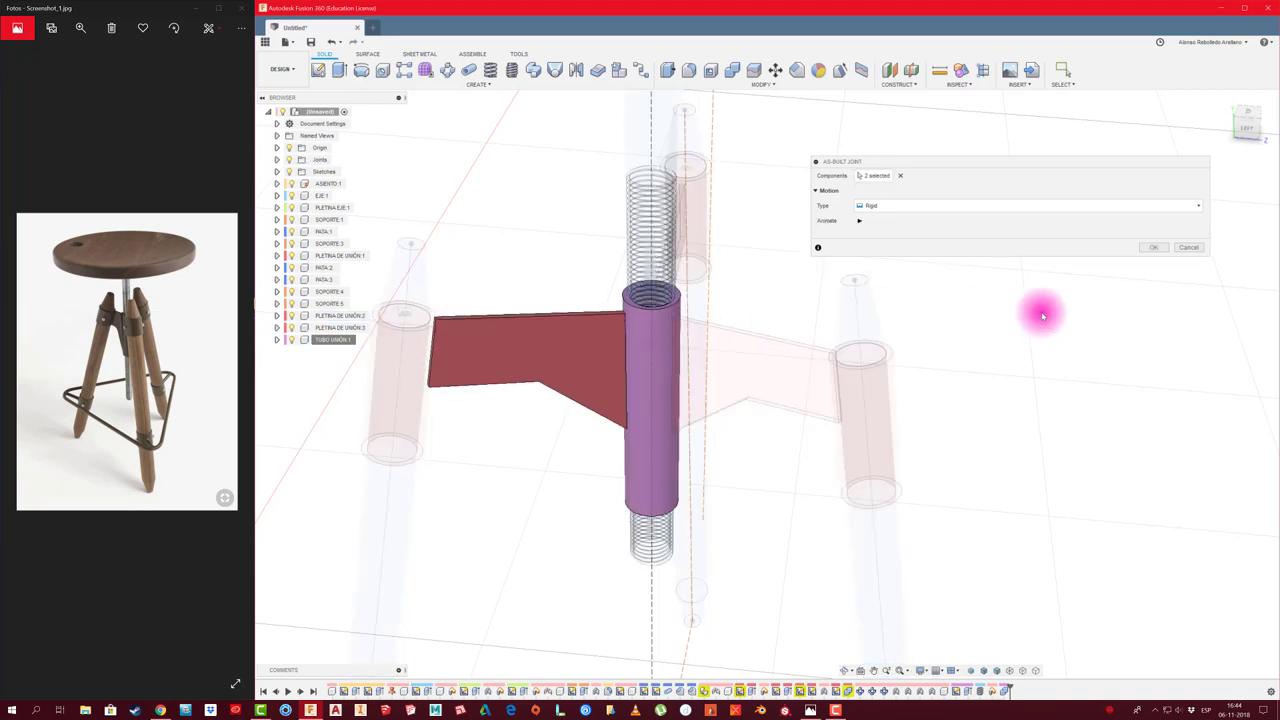
pyautogui.click(1155, 248)
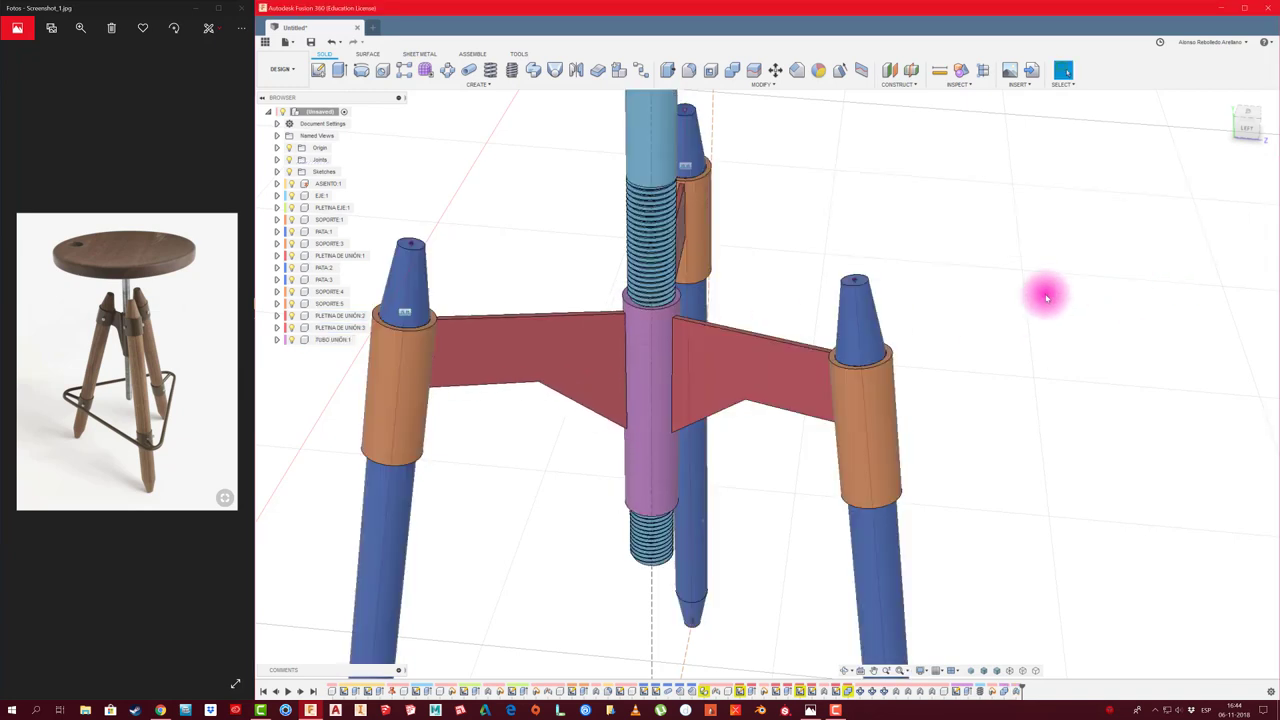
pyautogui.hotkey('shift', 'j')
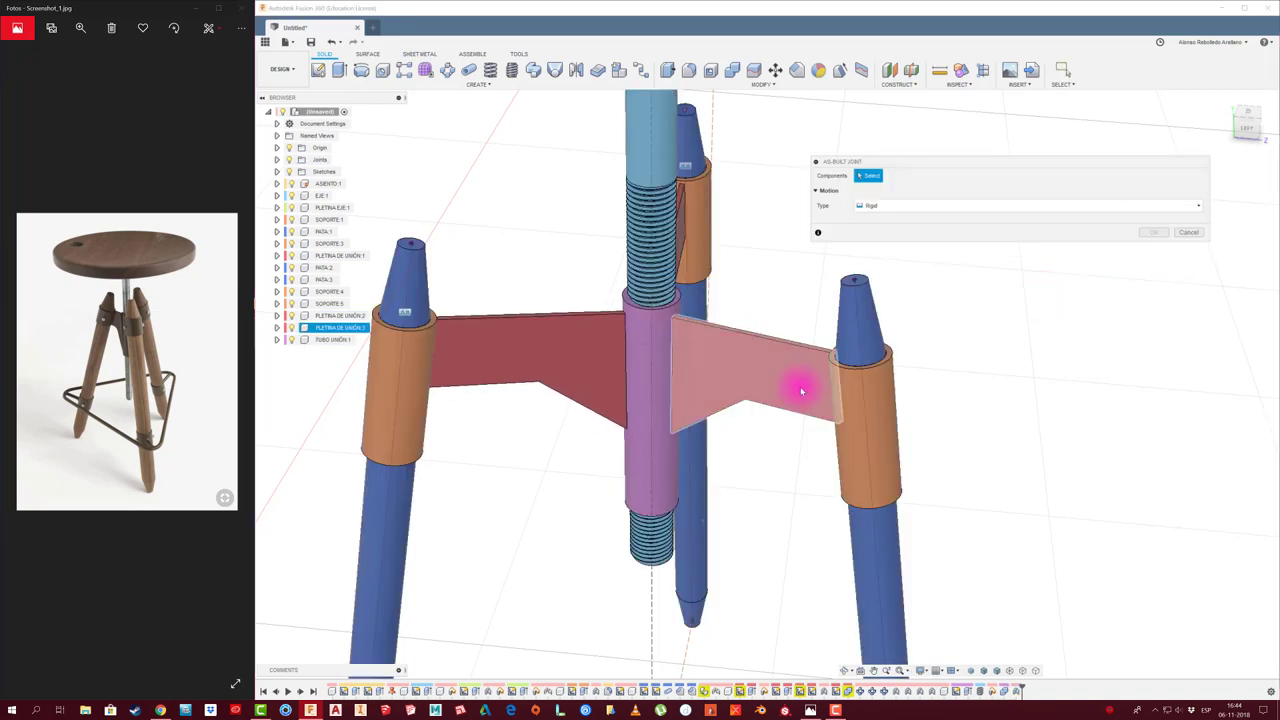
pyautogui.click(795, 383)
pyautogui.click(665, 366)
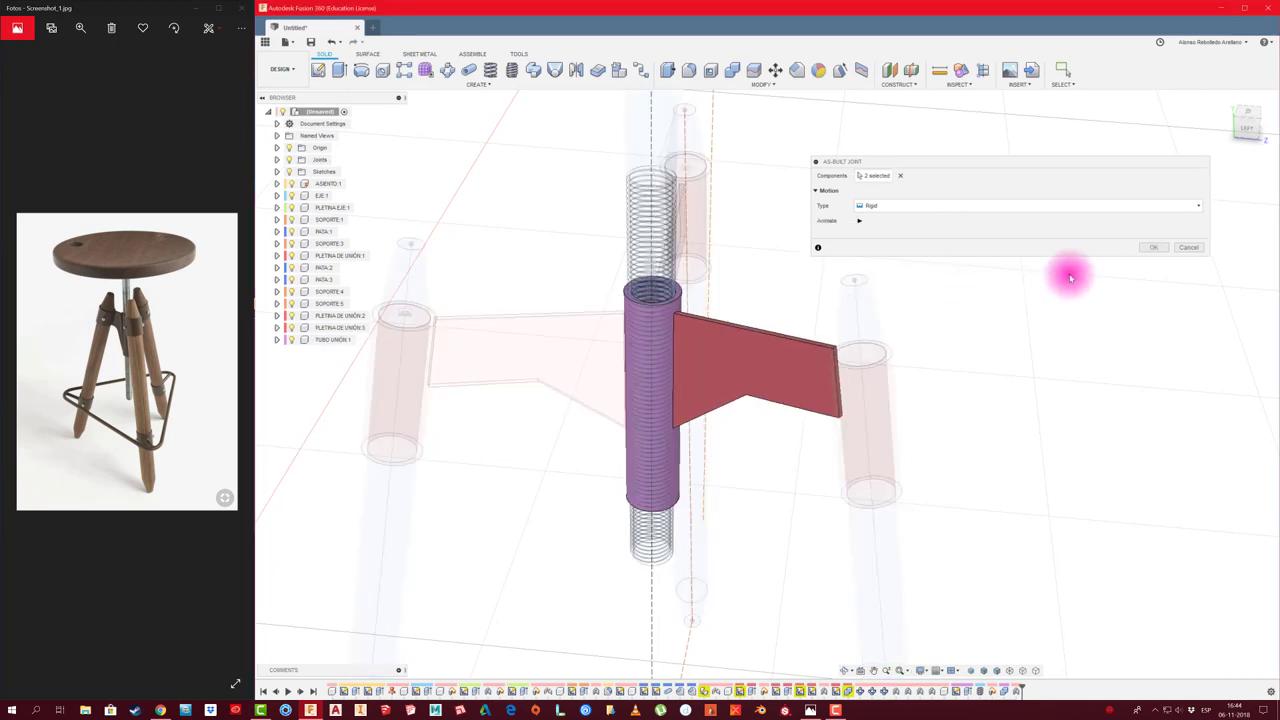
pyautogui.click(1151, 248)
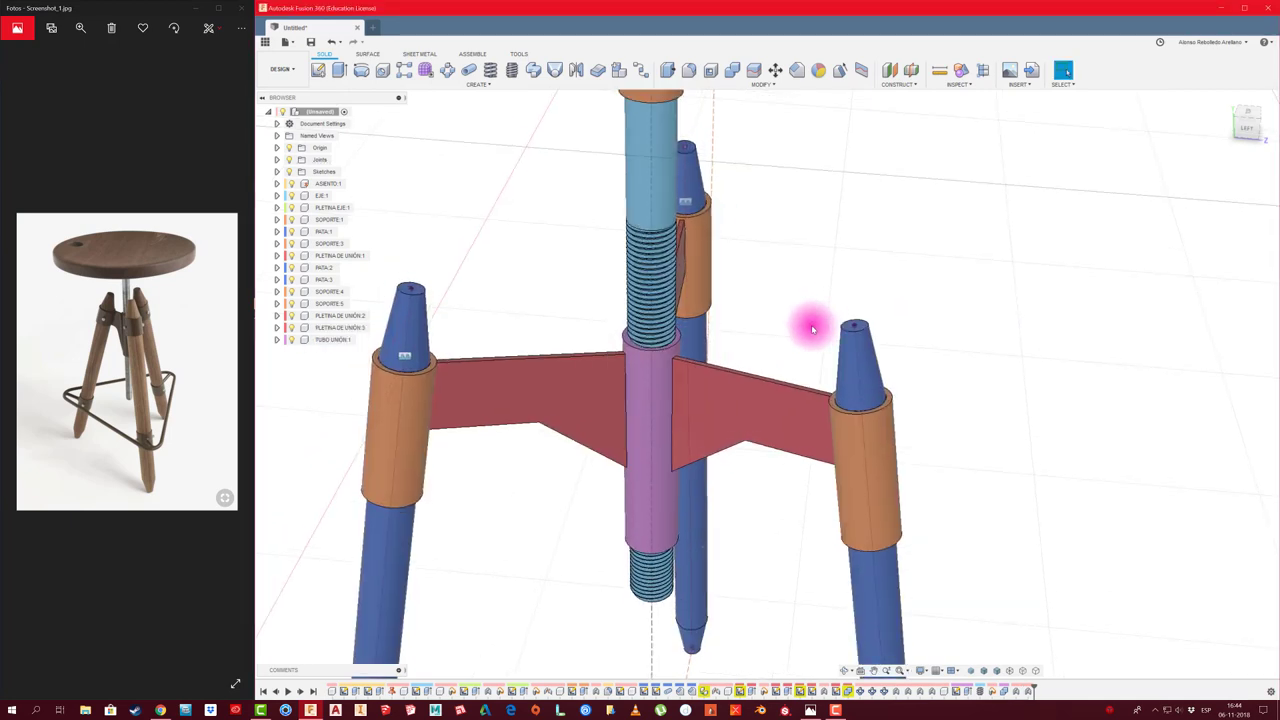
# Add a rigid as-built joint between the threaded shaft and the purple tube
pyautogui.hotkey('shift', 'j')
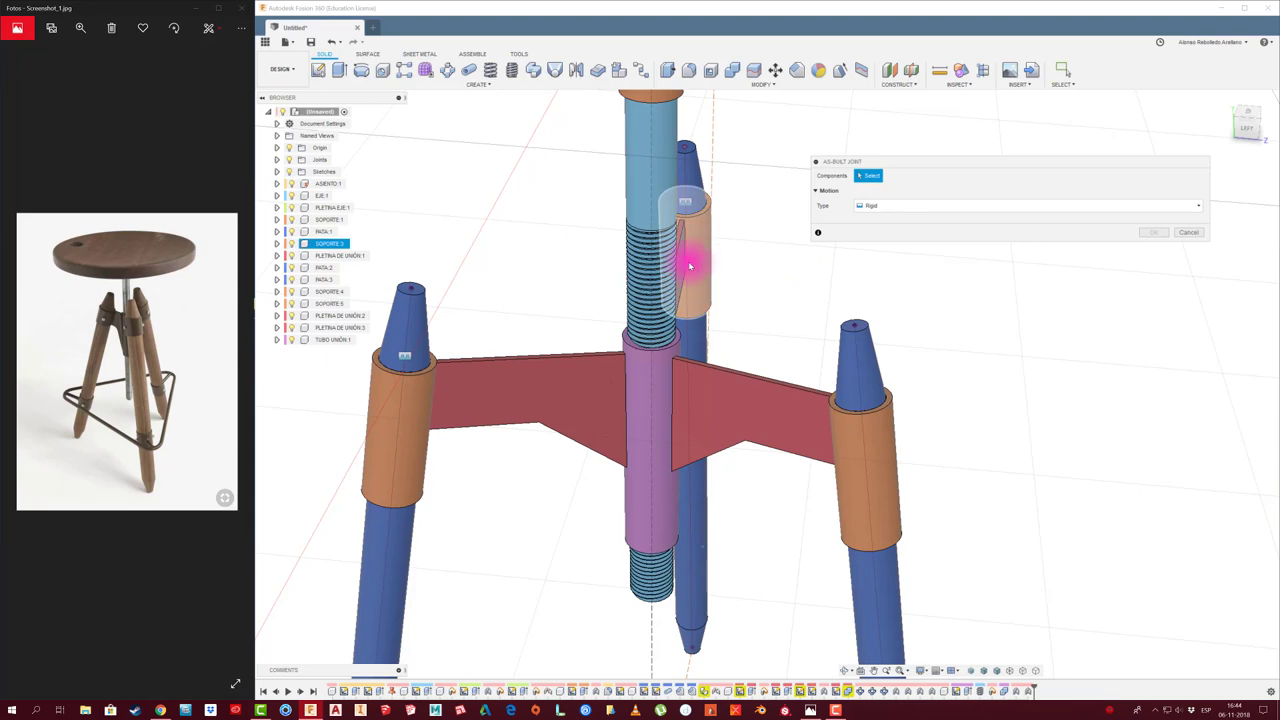
pyautogui.click(681, 268)
pyautogui.click(651, 366)
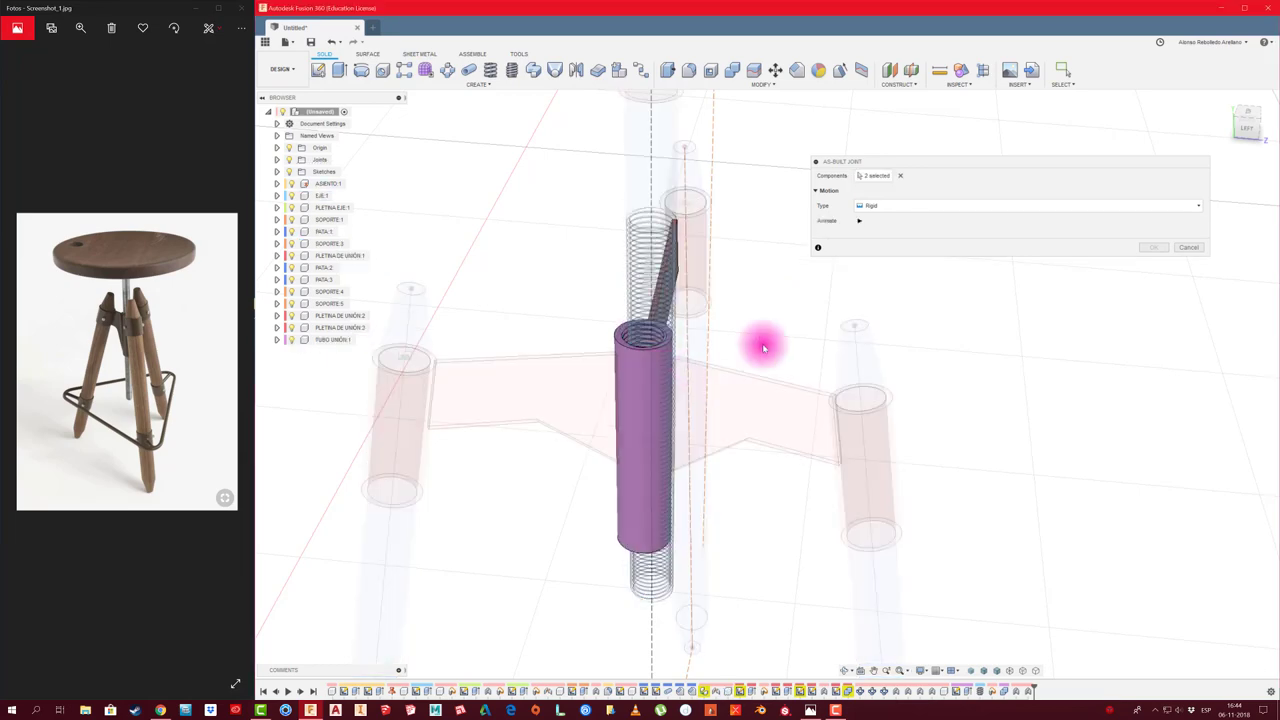
pyautogui.click(1163, 252)
pyautogui.scroll(-3, 857, 314)
pyautogui.scroll(-2, 703, 520)
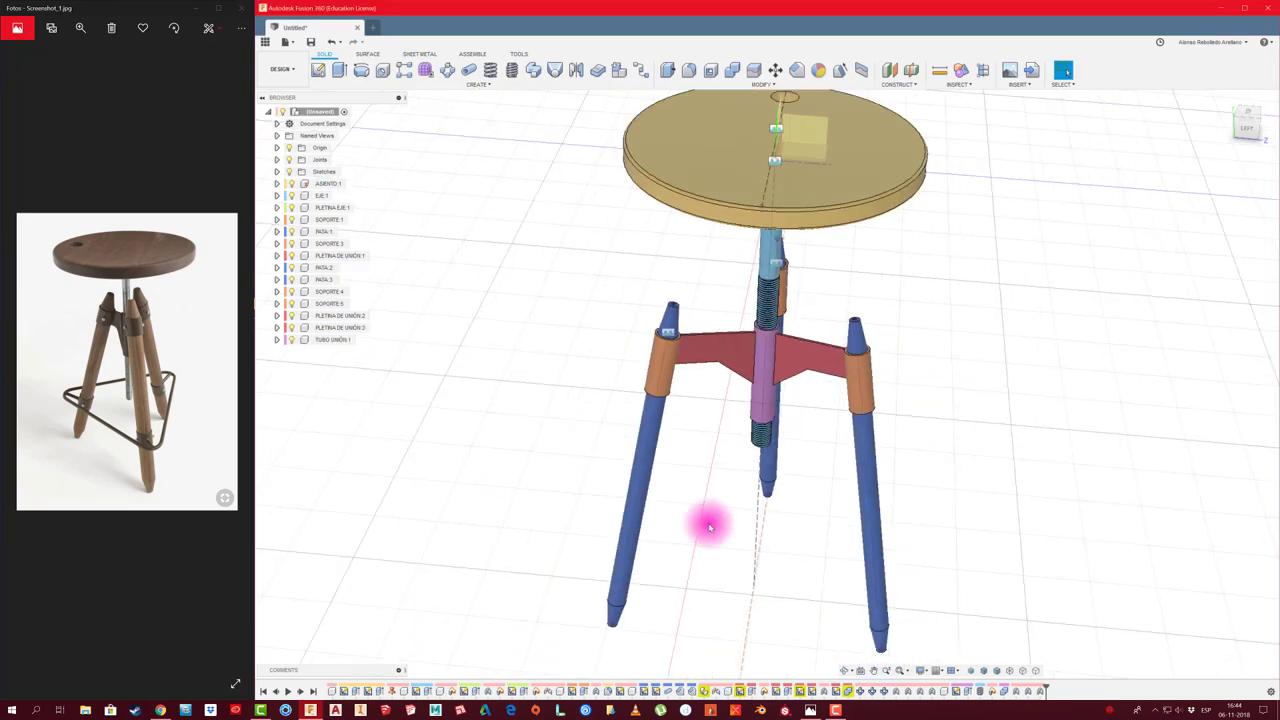
pyautogui.scroll(-2, 711, 520)
pyautogui.moveTo(728, 489)
pyautogui.keyDown('shift'); pyautogui.mouseDown(button='middle')
pyautogui.moveTo(734, 466)
pyautogui.moveTo(720, 500)
pyautogui.moveTo(877, 509)
pyautogui.moveTo(834, 451)
pyautogui.moveTo(912, 349)
pyautogui.moveTo(903, 340)
pyautogui.mouseUp(button='middle'); pyautogui.keyUp('shift')
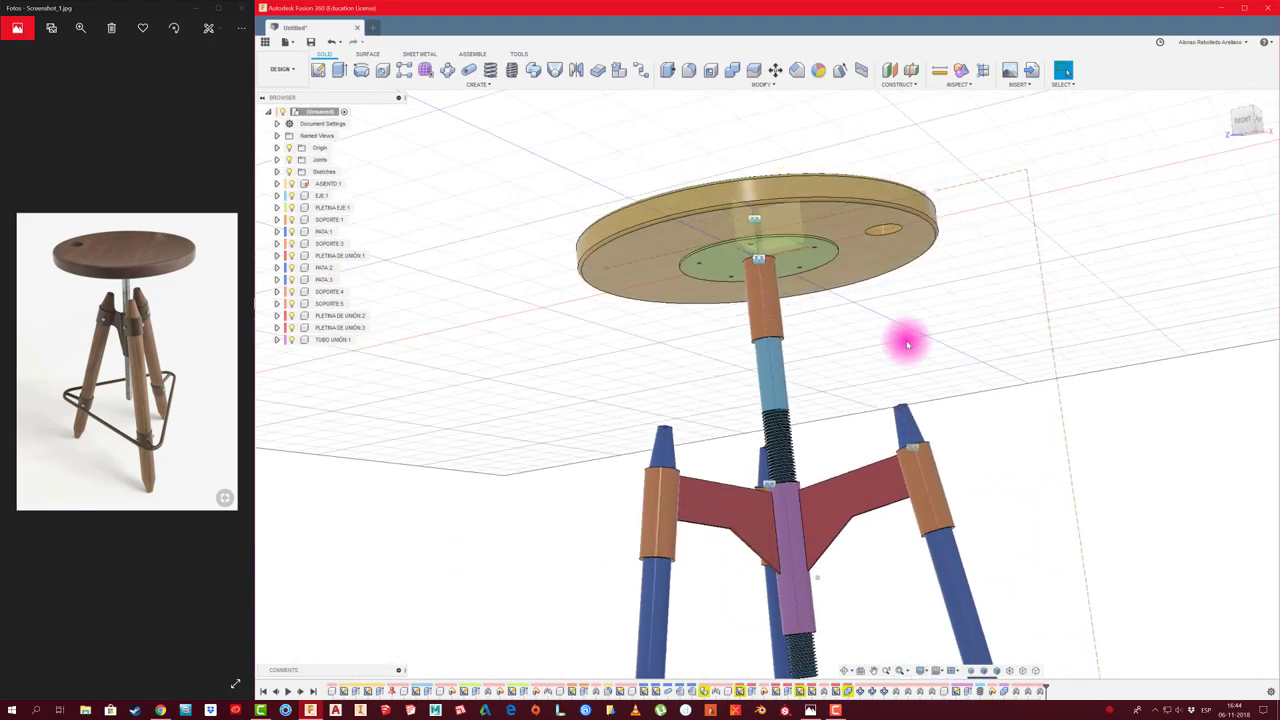
pyautogui.scroll(3, 903, 291)
pyautogui.scroll(3, 826, 335)
pyautogui.moveTo(826, 335)
pyautogui.keyDown('shift'); pyautogui.mouseDown(button='middle')
pyautogui.moveTo(834, 360)
pyautogui.moveTo(820, 349)
pyautogui.moveTo(829, 334)
pyautogui.moveTo(756, 293)
pyautogui.moveTo(734, 283)
pyautogui.moveTo(728, 298)
pyautogui.moveTo(720, 280)
pyautogui.moveTo(587, 238)
pyautogui.mouseUp(button='middle'); pyautogui.keyUp('shift')
pyautogui.moveTo(681, 258)
pyautogui.keyDown('shift'); pyautogui.mouseDown(button='middle')
pyautogui.moveTo(749, 349)
pyautogui.moveTo(654, 289)
pyautogui.moveTo(634, 297)
pyautogui.moveTo(642, 328)
pyautogui.moveTo(413, 225)
pyautogui.mouseUp(button='middle'); pyautogui.keyUp('shift')
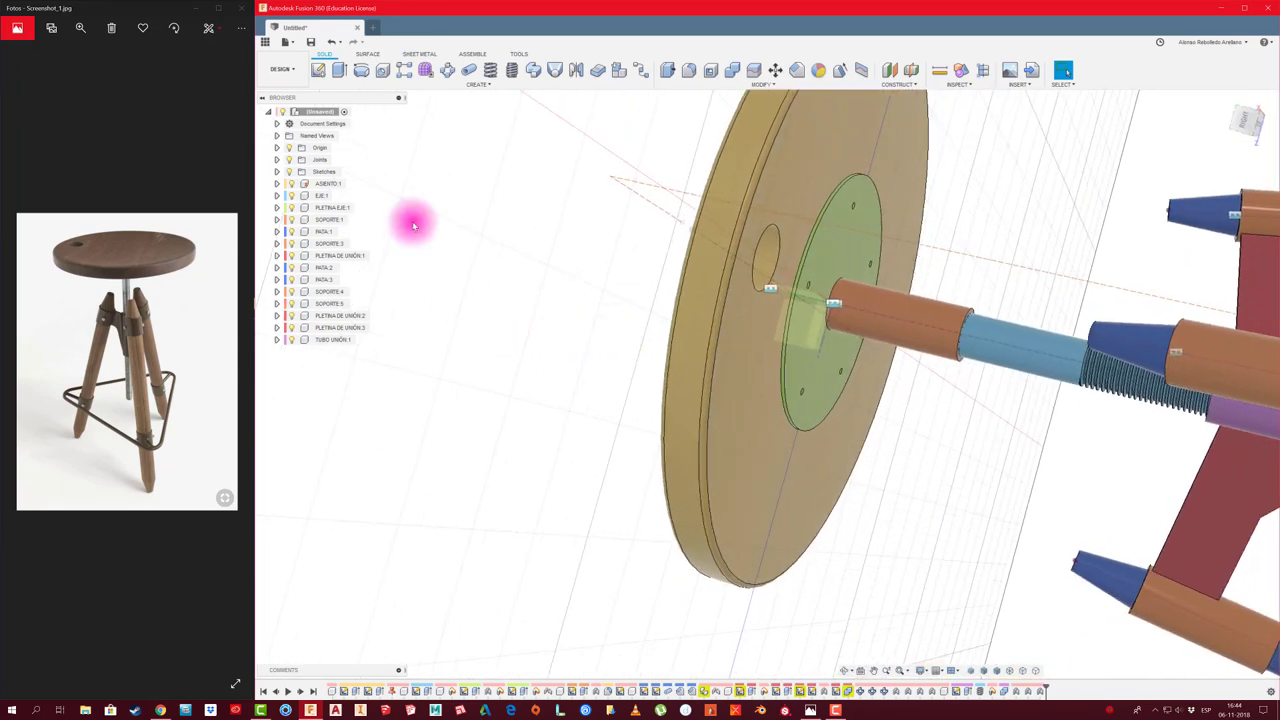
# Activate ASIENTO 1 and start a sketch on the seat's face
pyautogui.click(329, 184)
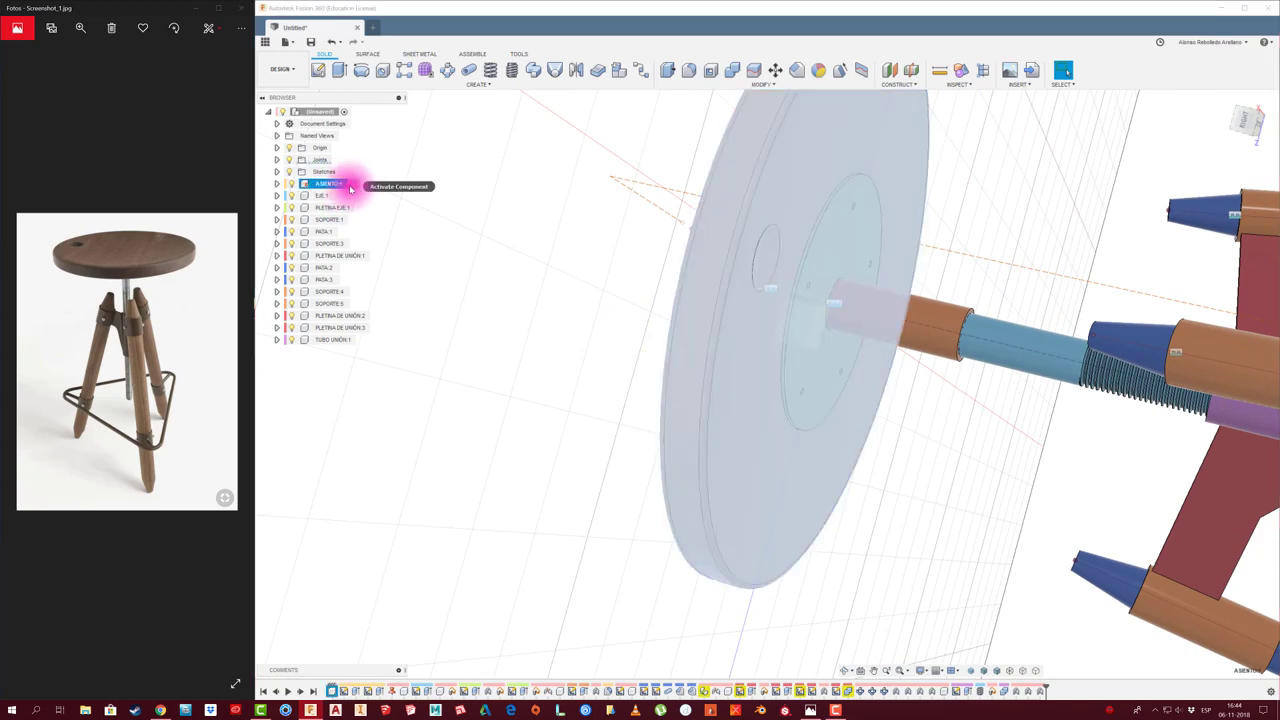
pyautogui.click(355, 185)
pyautogui.click(320, 71)
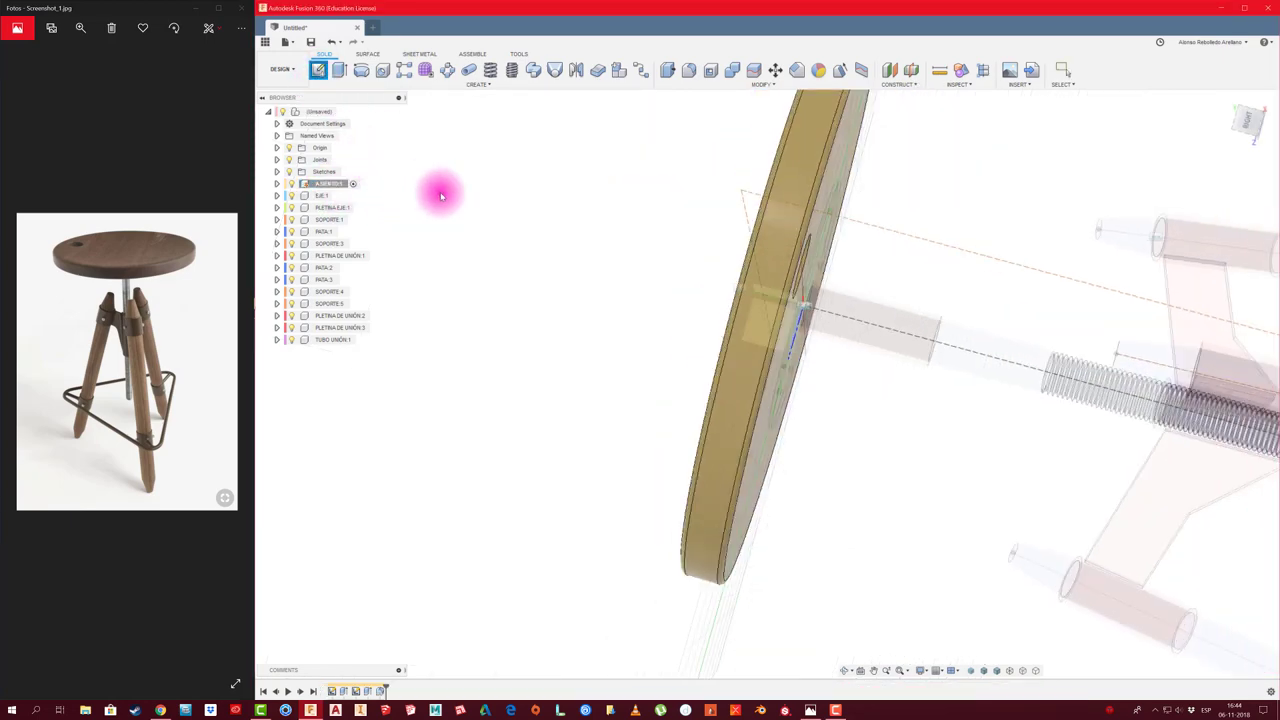
pyautogui.keyDown('shift'); pyautogui.moveTo(437, 191); pyautogui.dragTo(562, 219, button='middle'); pyautogui.keyUp('shift')
pyautogui.click(638, 246)
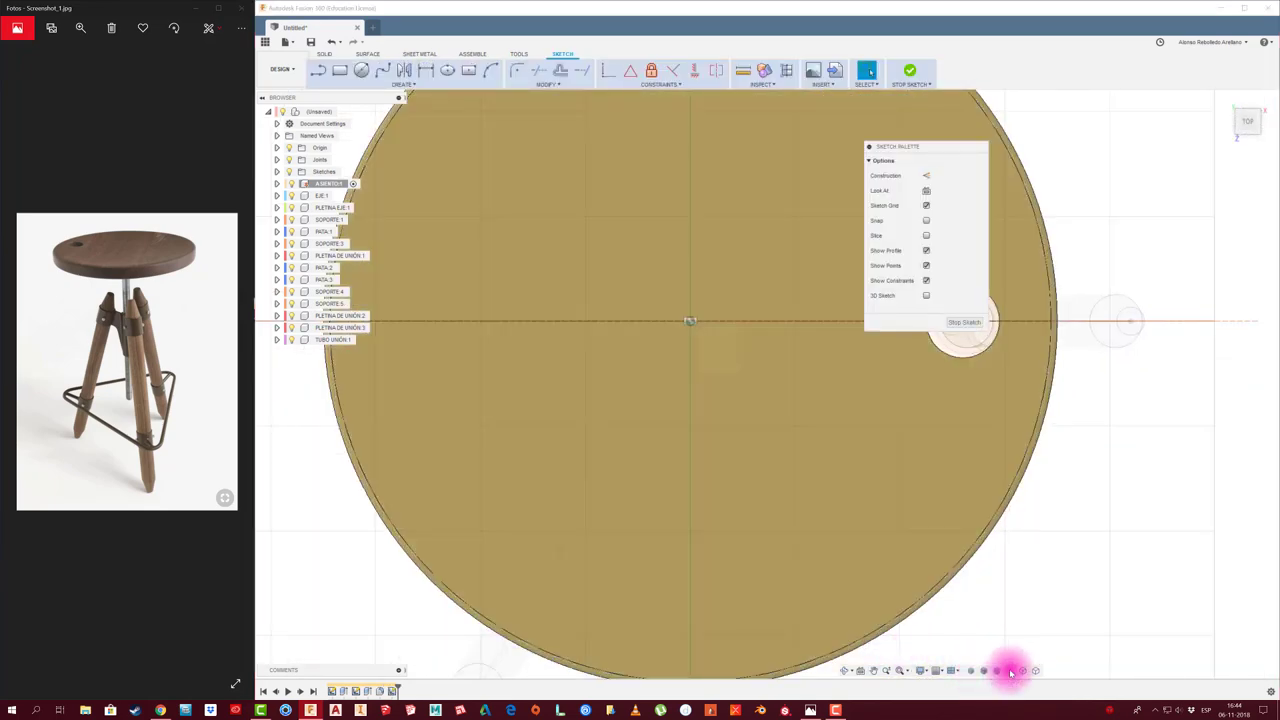
# Project the plate face outline and small holes into the sketch, then finish it
pyautogui.click(1010, 672)
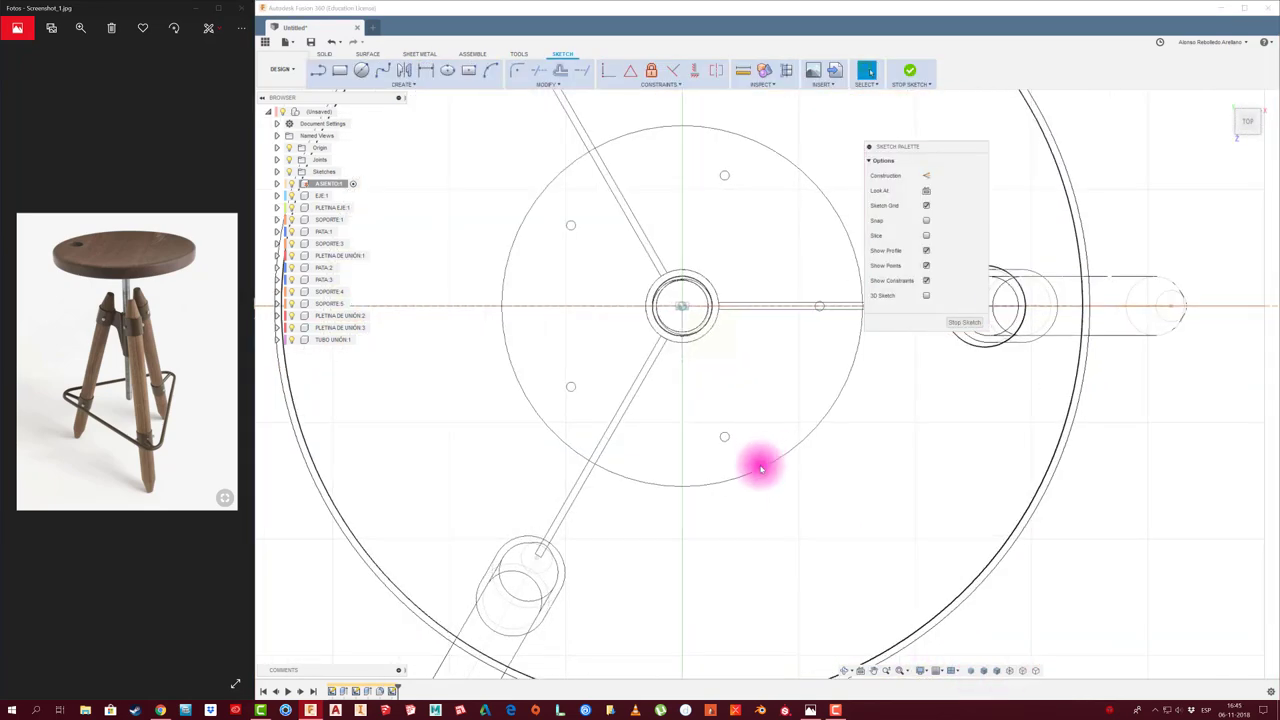
pyautogui.scroll(1, 760, 468)
pyautogui.press('p')
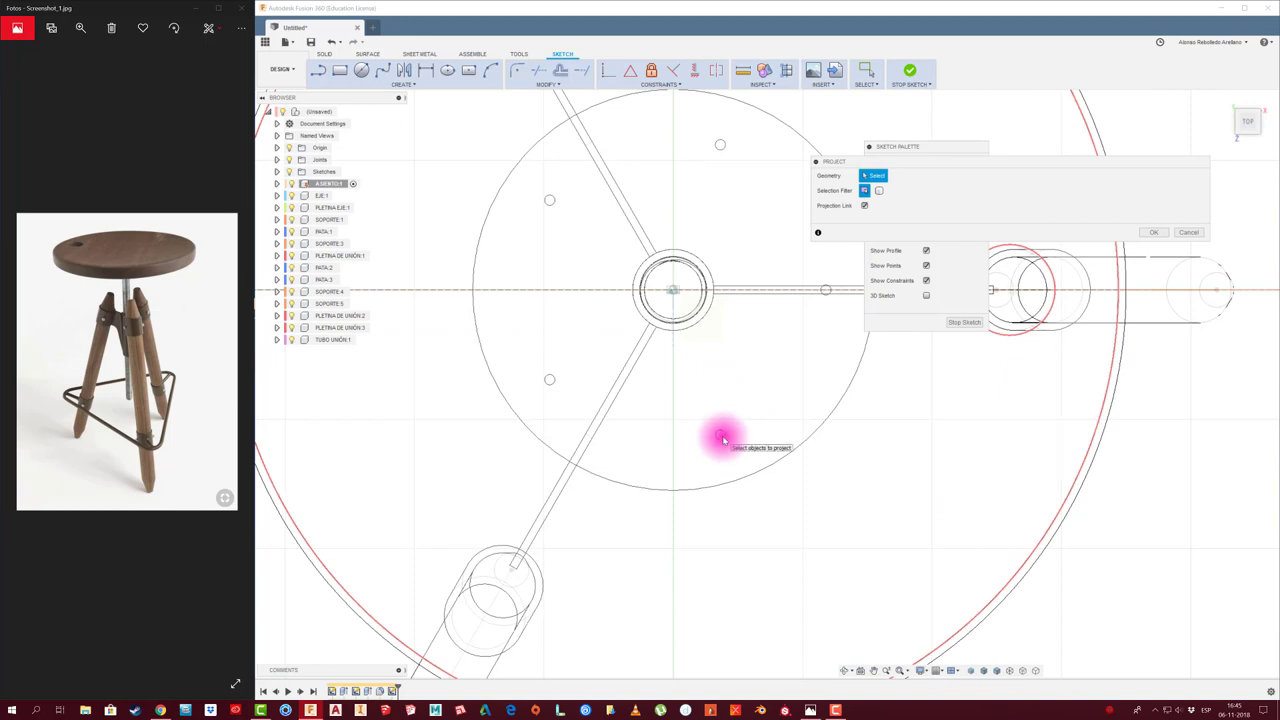
pyautogui.click(1003, 673)
pyautogui.moveTo(800, 503)
pyautogui.keyDown('shift'); pyautogui.mouseDown(button='middle')
pyautogui.moveTo(971, 663)
pyautogui.moveTo(686, 463)
pyautogui.moveTo(766, 420)
pyautogui.mouseUp(button='middle'); pyautogui.keyUp('shift')
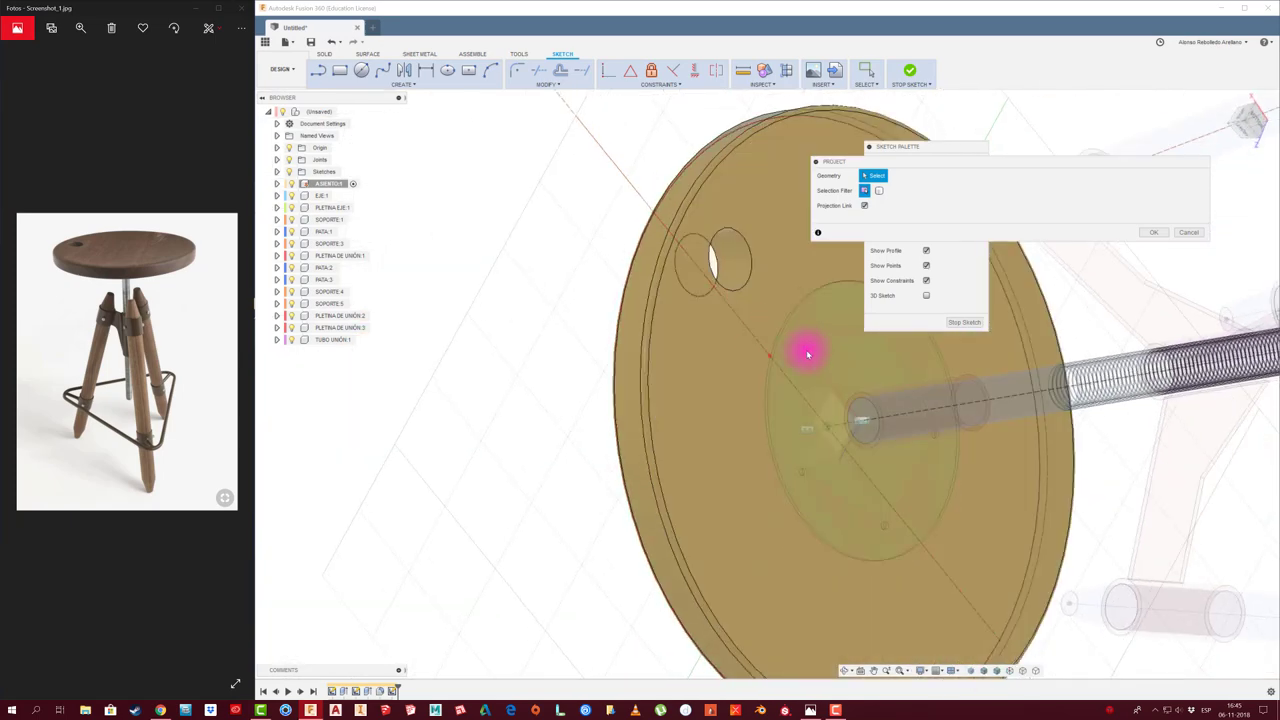
pyautogui.scroll(2, 806, 352)
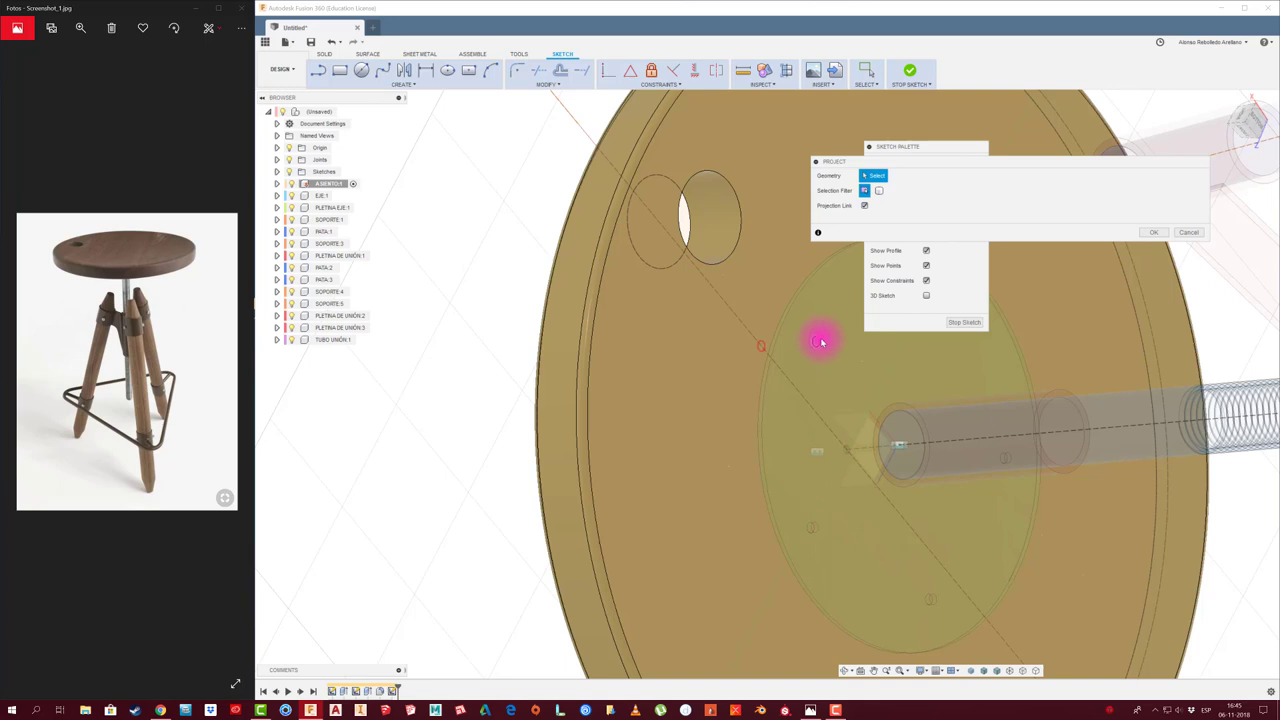
pyautogui.click(823, 466)
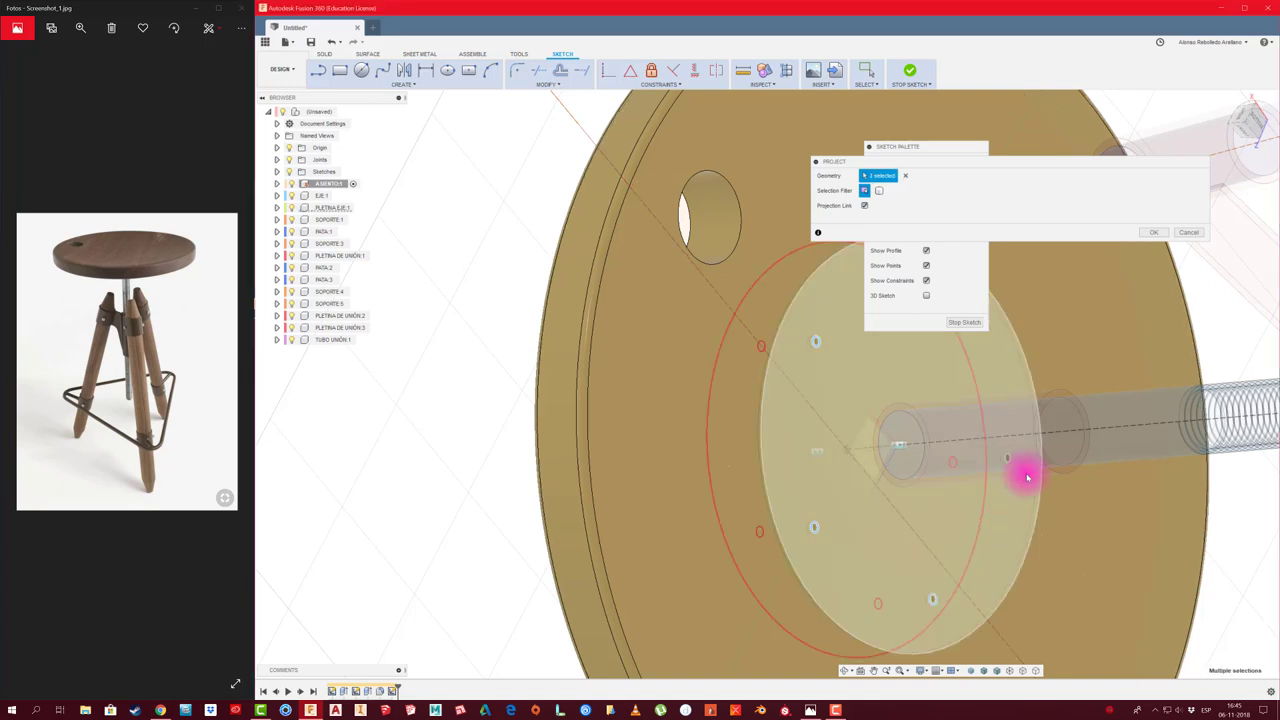
pyautogui.moveTo(1008, 464)
pyautogui.keyDown('shift'); pyautogui.mouseDown(button='middle')
pyautogui.moveTo(960, 432)
pyautogui.moveTo(940, 387)
pyautogui.moveTo(949, 349)
pyautogui.moveTo(614, 343)
pyautogui.moveTo(948, 346)
pyautogui.mouseUp(button='middle'); pyautogui.keyUp('shift')
pyautogui.click(965, 322)
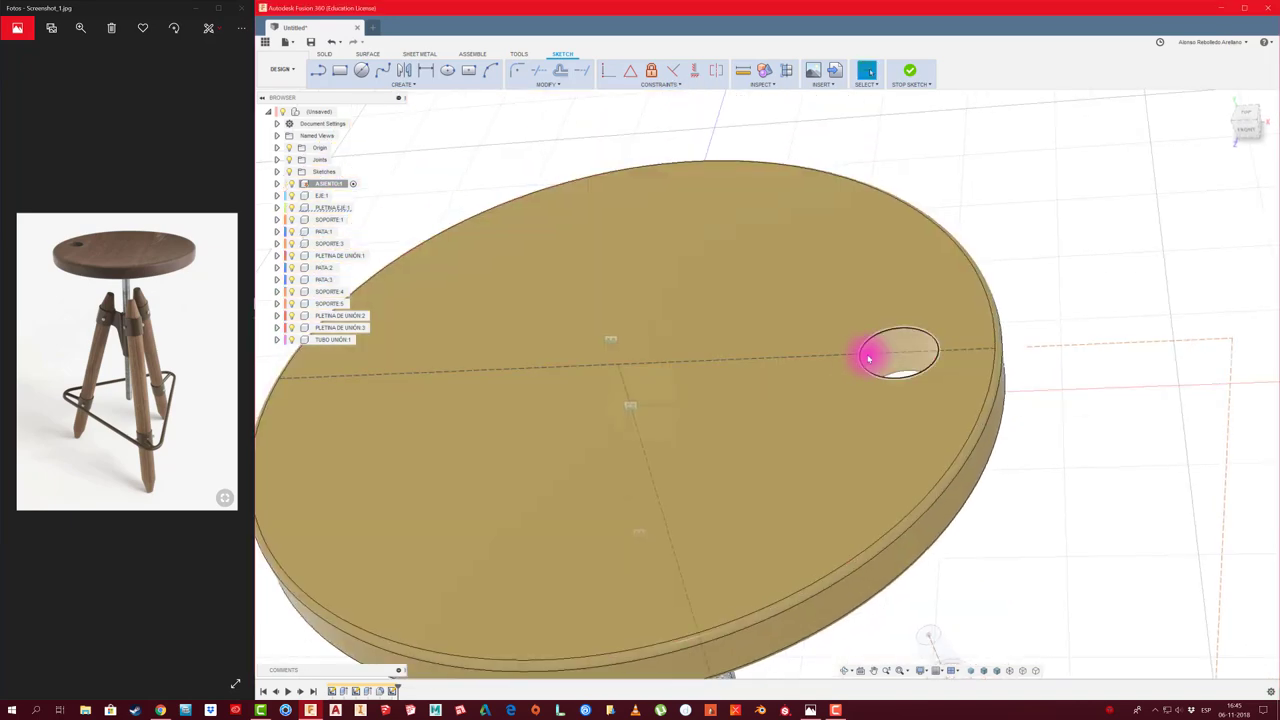
pyautogui.moveTo(806, 420)
pyautogui.keyDown('shift'); pyautogui.mouseDown(button='middle')
pyautogui.moveTo(757, 380)
pyautogui.moveTo(742, 390)
pyautogui.moveTo(811, 403)
pyautogui.moveTo(548, 335)
pyautogui.moveTo(766, 323)
pyautogui.moveTo(337, 69)
pyautogui.mouseUp(button='middle'); pyautogui.keyUp('shift')
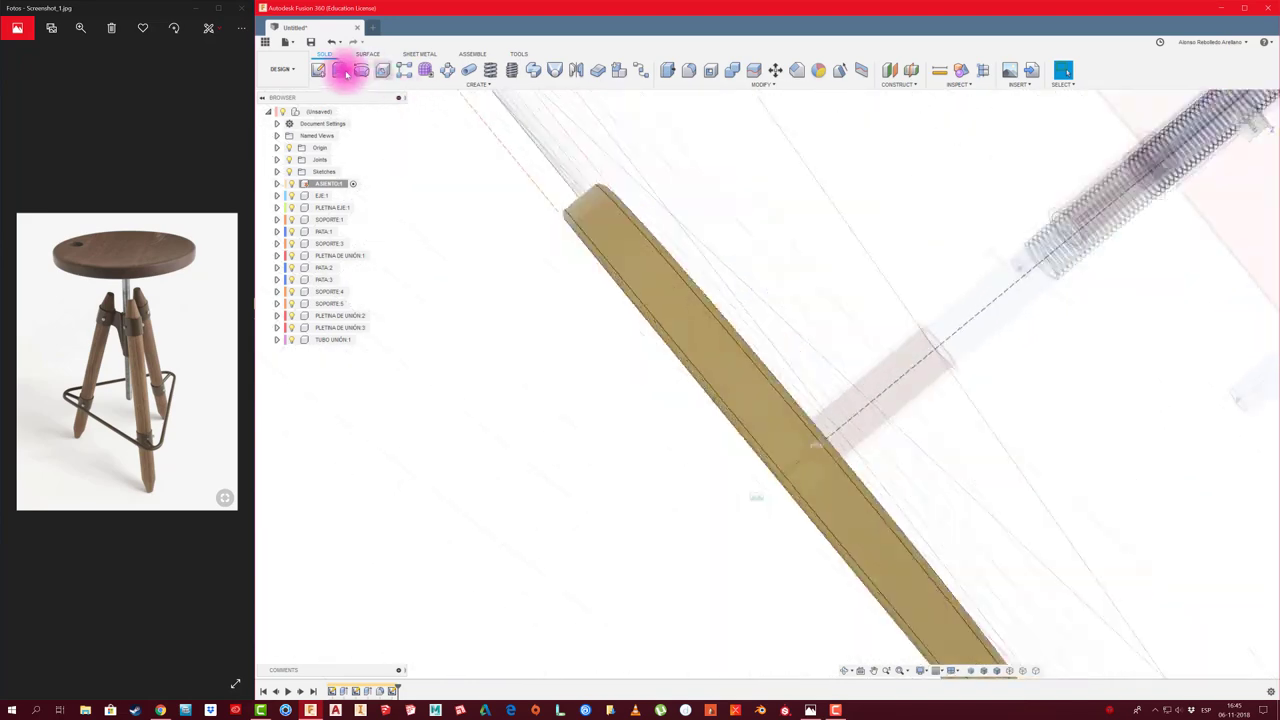
# Start a new sketch on the seat disc face and zoom in
pyautogui.click(323, 69)
pyautogui.click(643, 299)
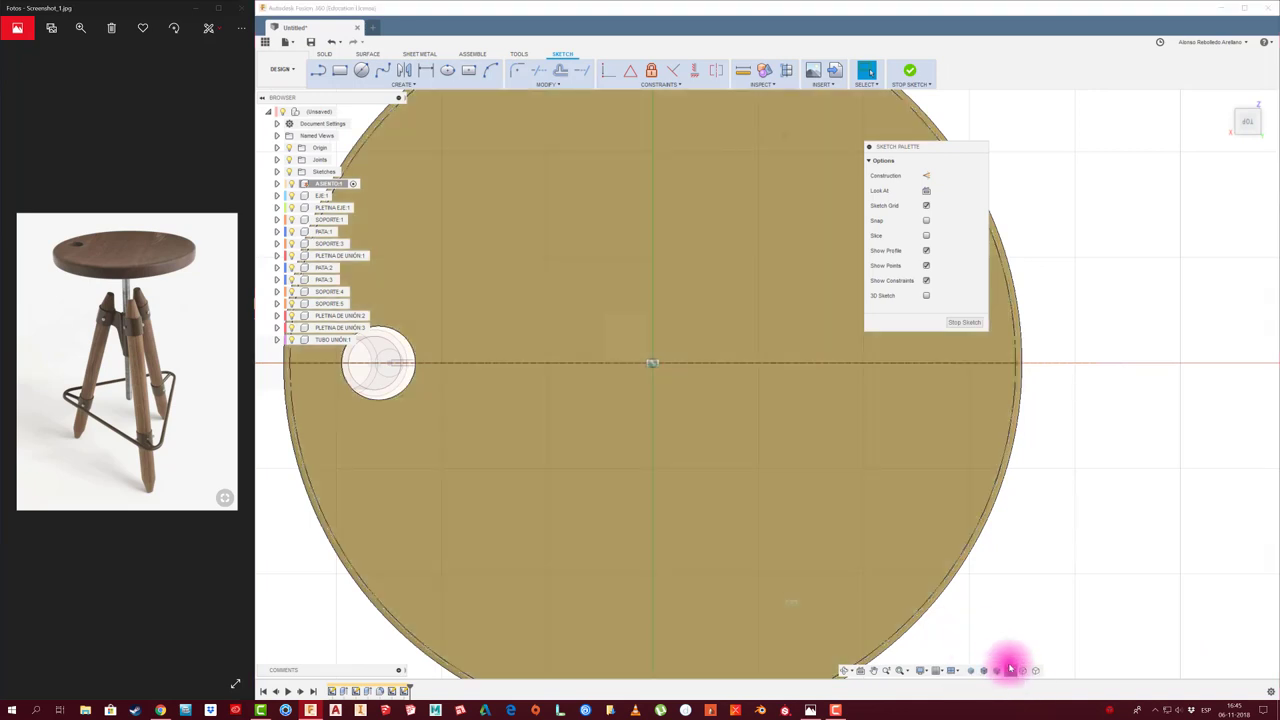
pyautogui.scroll(5, 640, 257)
pyautogui.scroll(3, 620, 258)
pyautogui.scroll(2, 624, 260)
pyautogui.scroll(2, 624, 260)
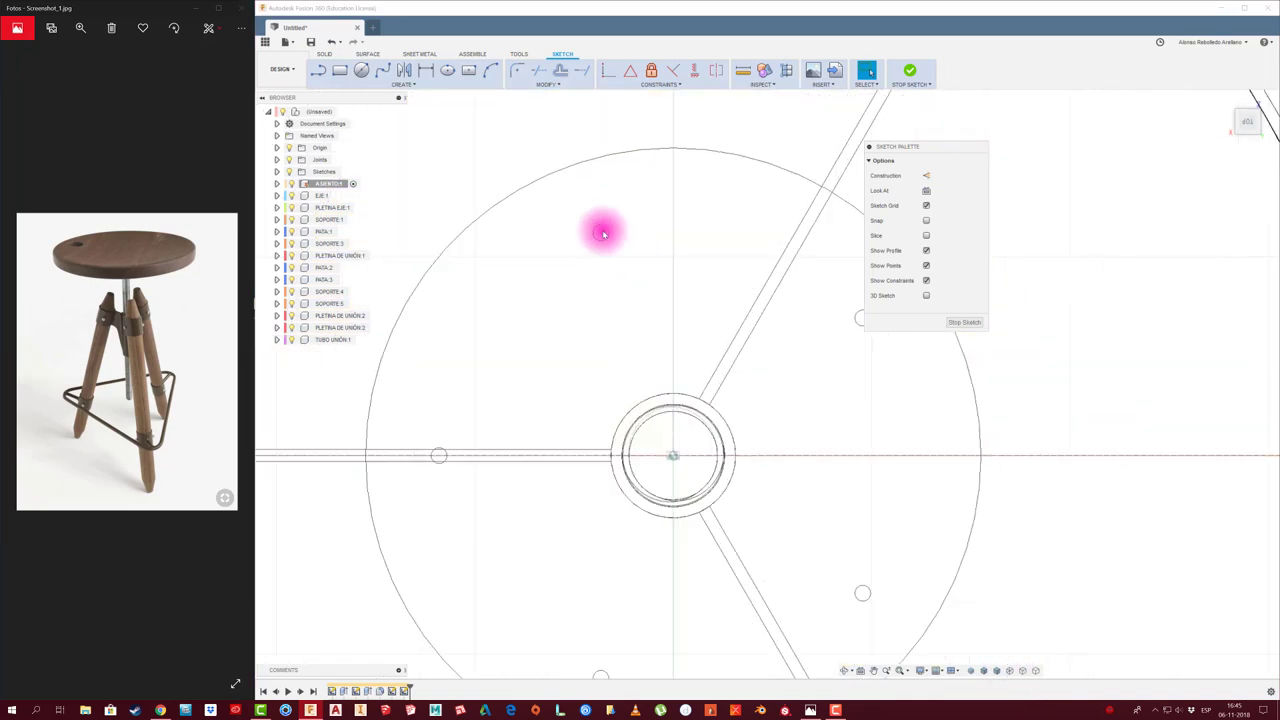
# Draw a Ø4.0 mm center-diameter circle near the small projected circle
pyautogui.click(361, 70)
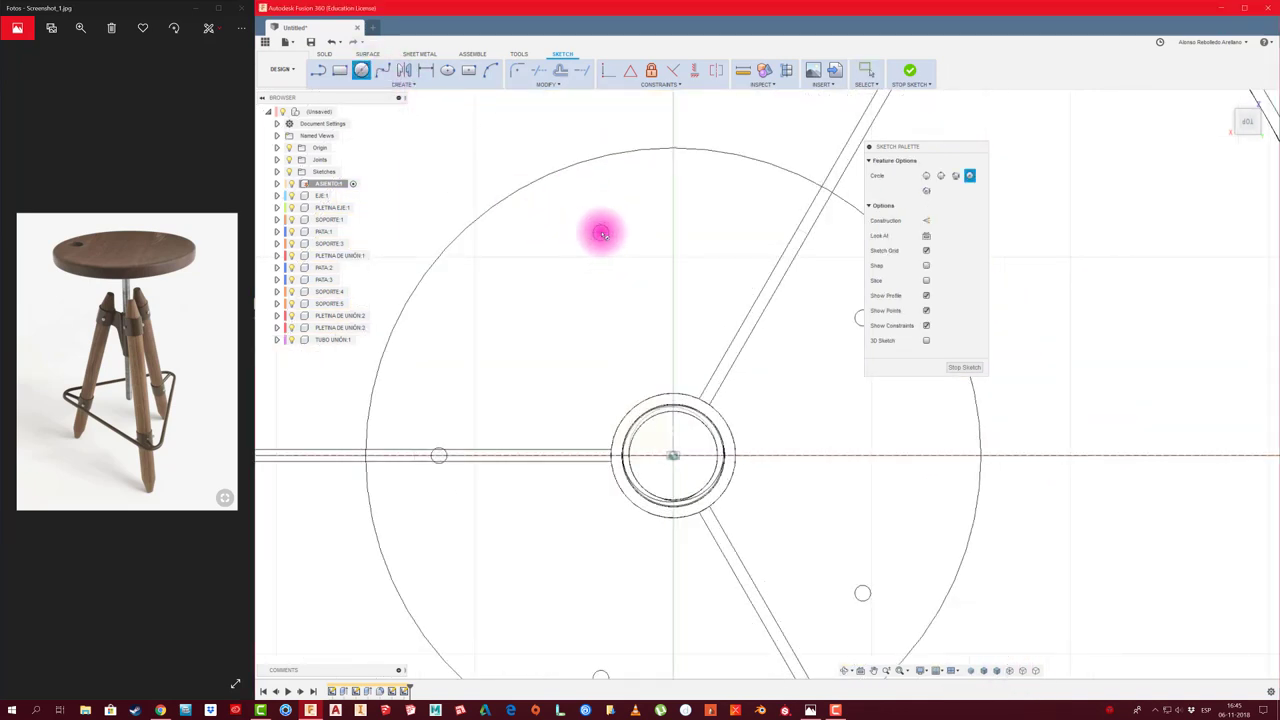
pyautogui.scroll(2, 601, 231)
pyautogui.scroll(1, 603, 229)
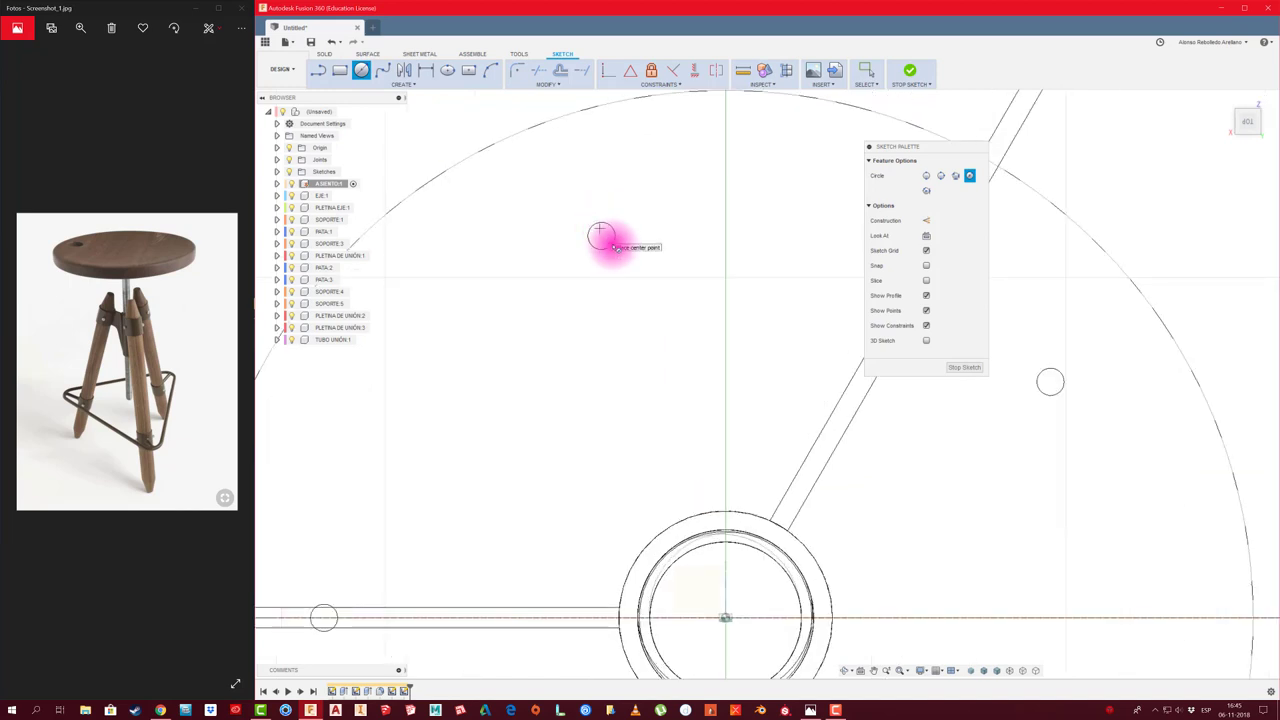
pyautogui.scroll(1, 601, 232)
pyautogui.scroll(1, 605, 234)
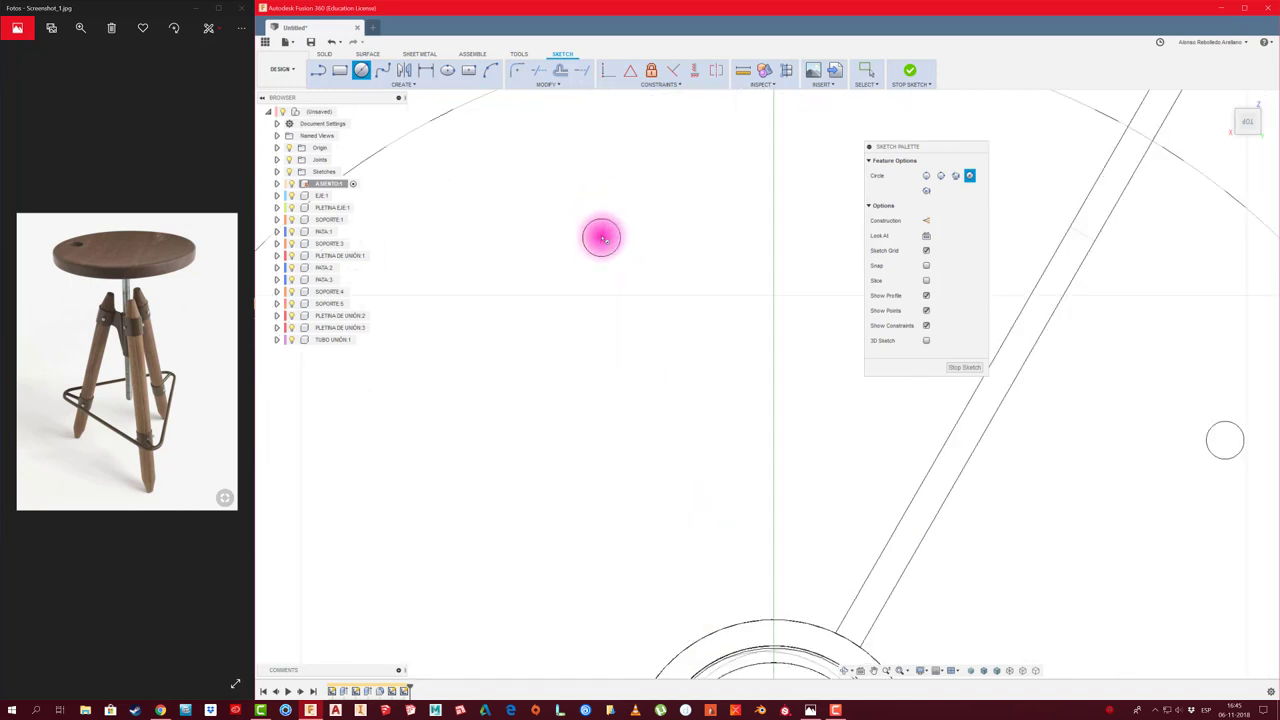
pyautogui.scroll(-2, 600, 240)
pyautogui.scroll(-1, 680, 340)
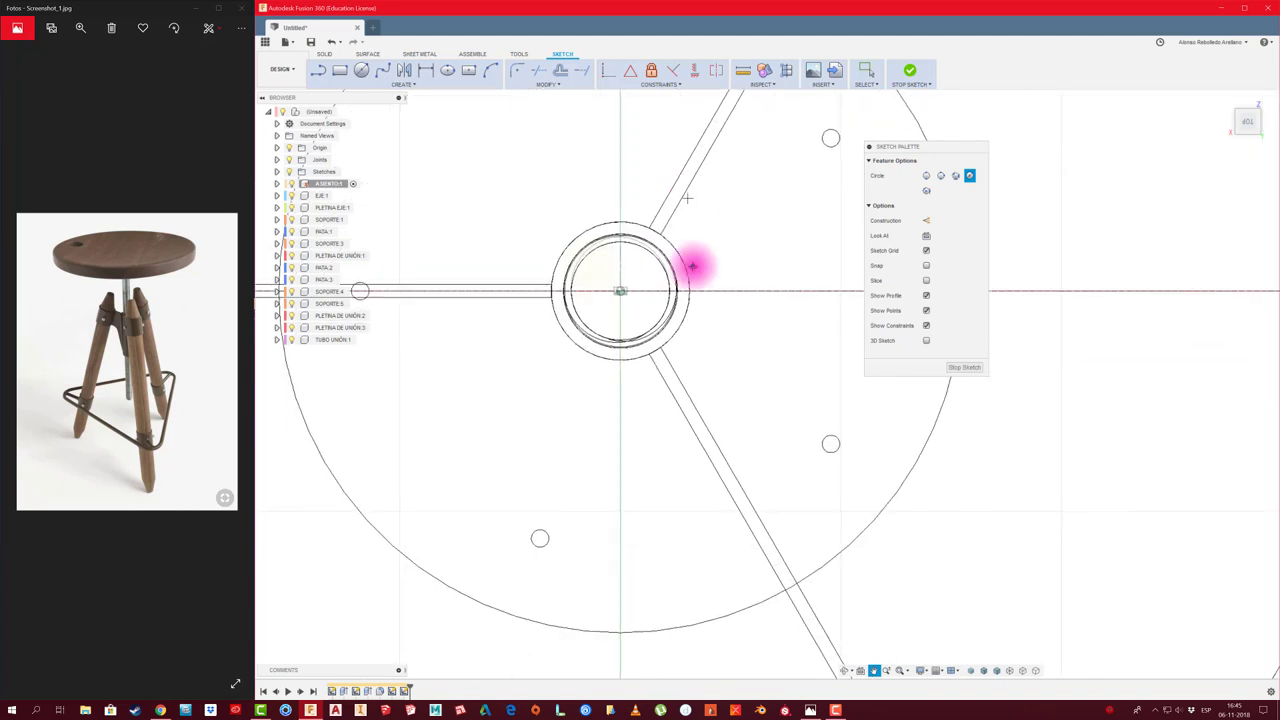
pyautogui.scroll(1, 450, 389)
pyautogui.scroll(2, 473, 382)
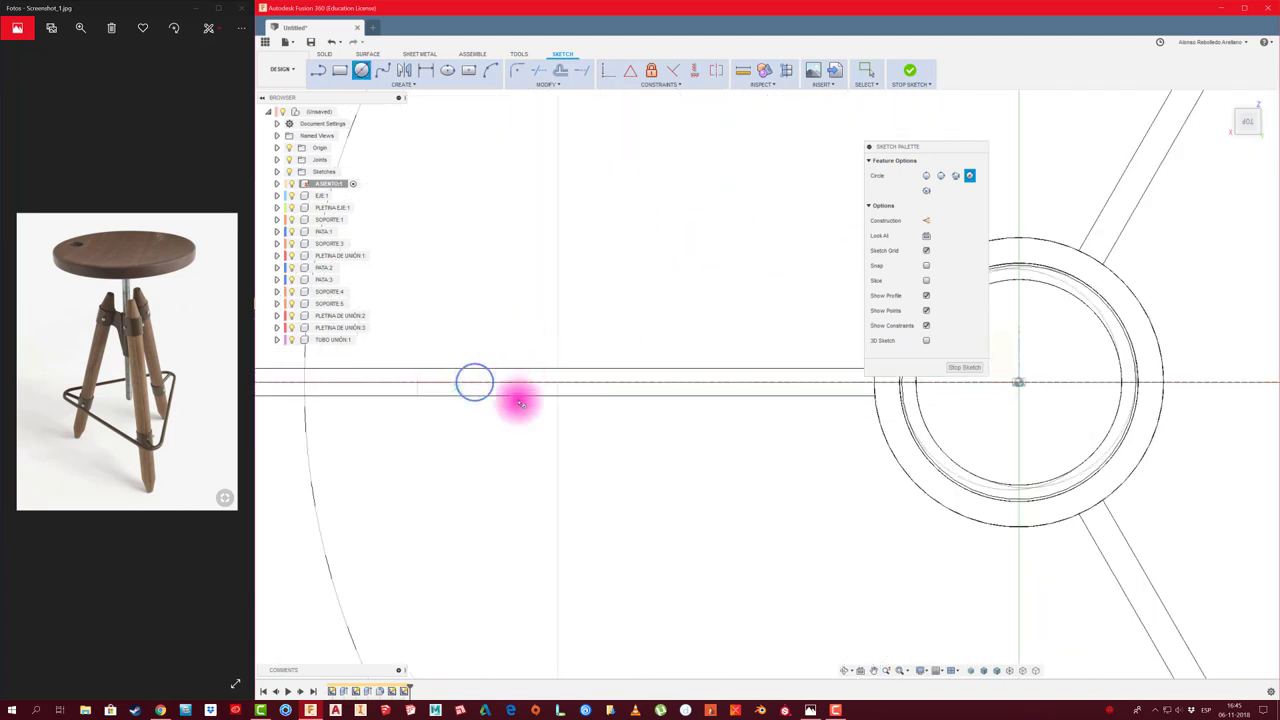
pyautogui.scroll(3, 517, 400)
pyautogui.click(520, 299)
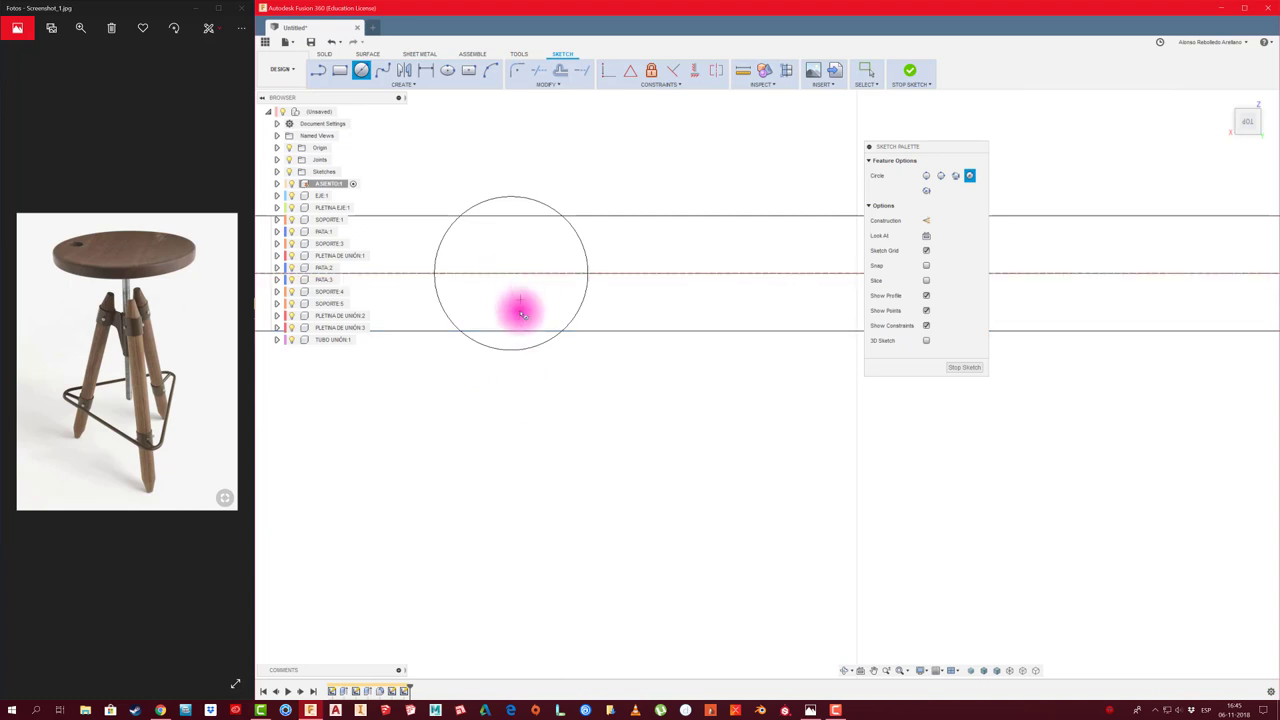
pyautogui.click(555, 376)
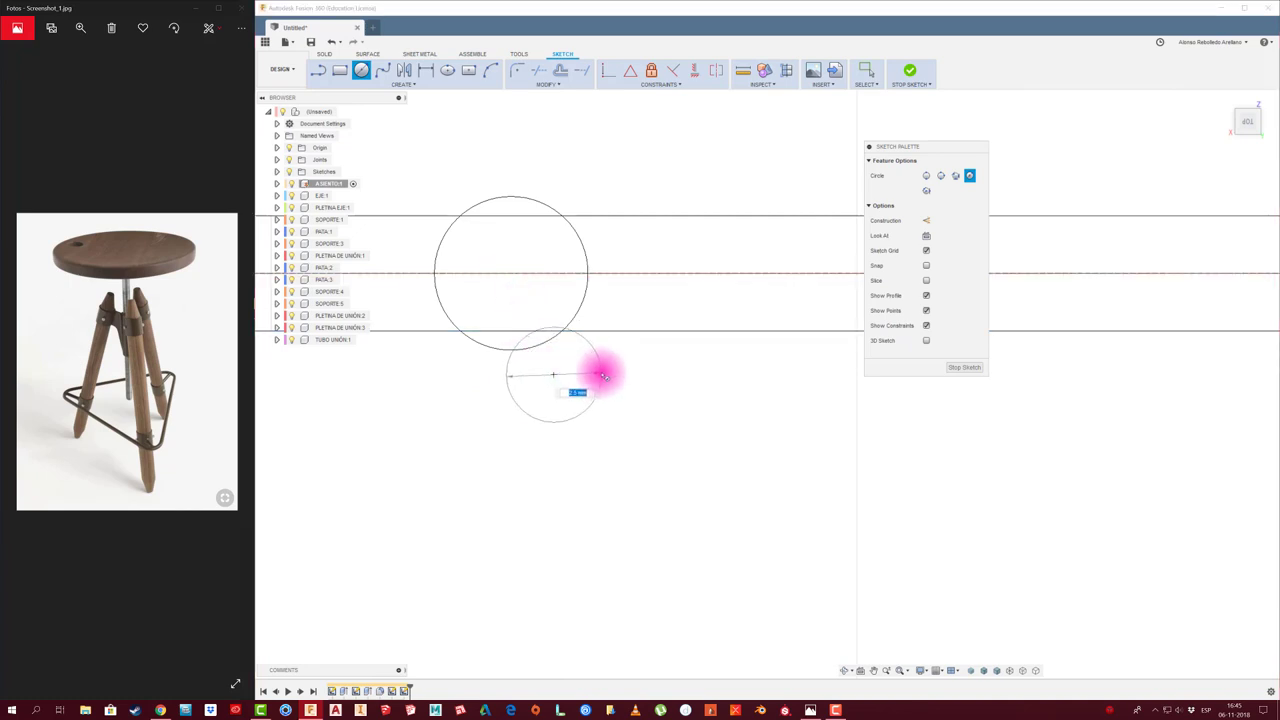
pyautogui.press('Return')
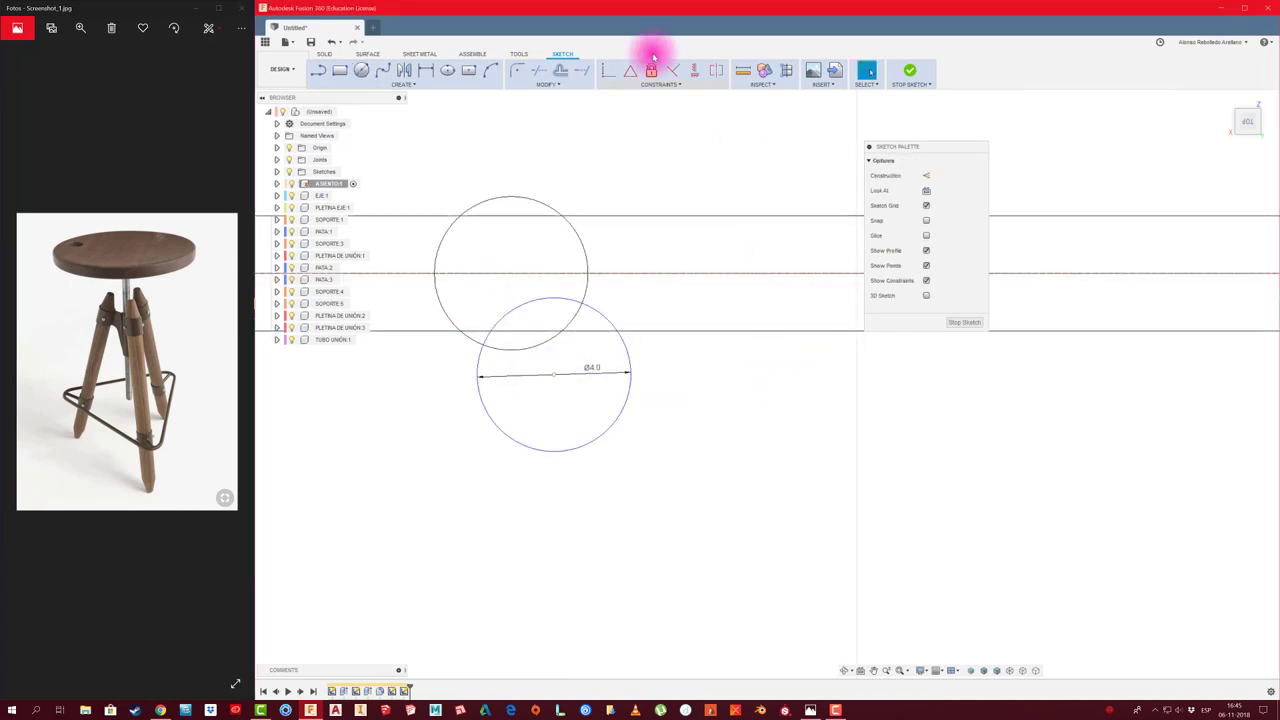
# Constrain the Ø4.0 circle concentric with the existing small circle
pyautogui.click(661, 87)
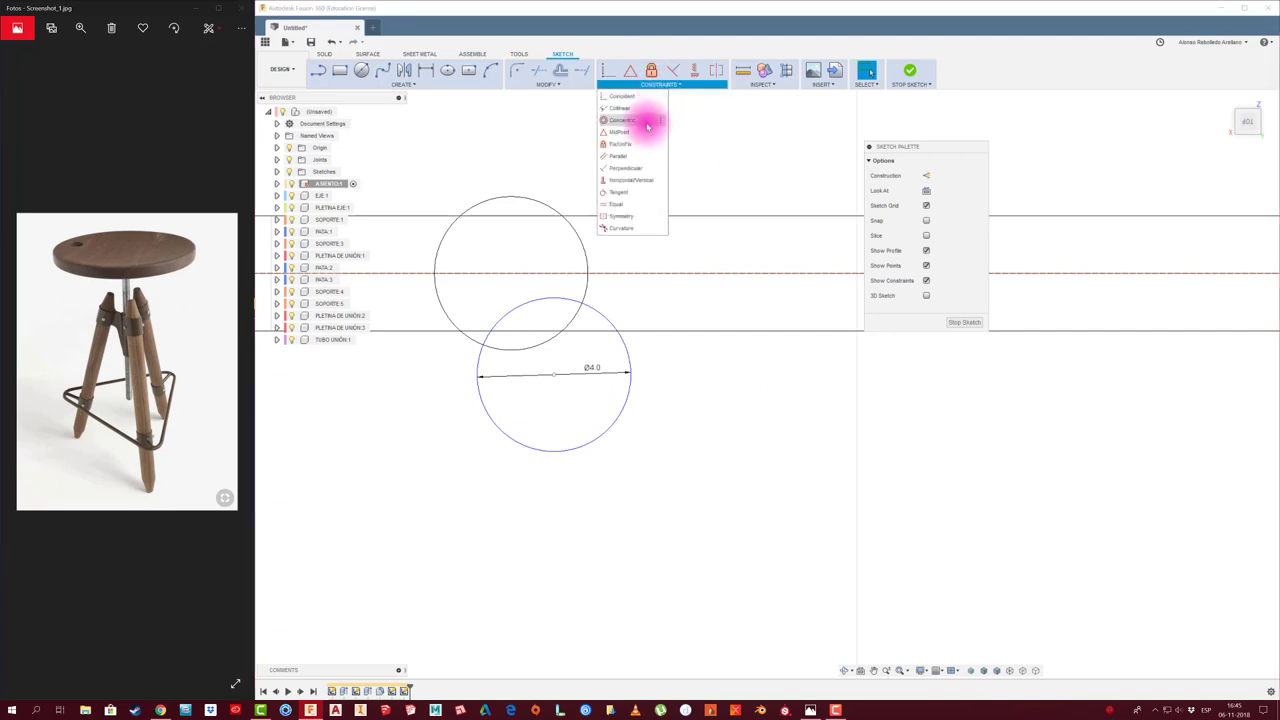
pyautogui.click(647, 122)
pyautogui.click(608, 323)
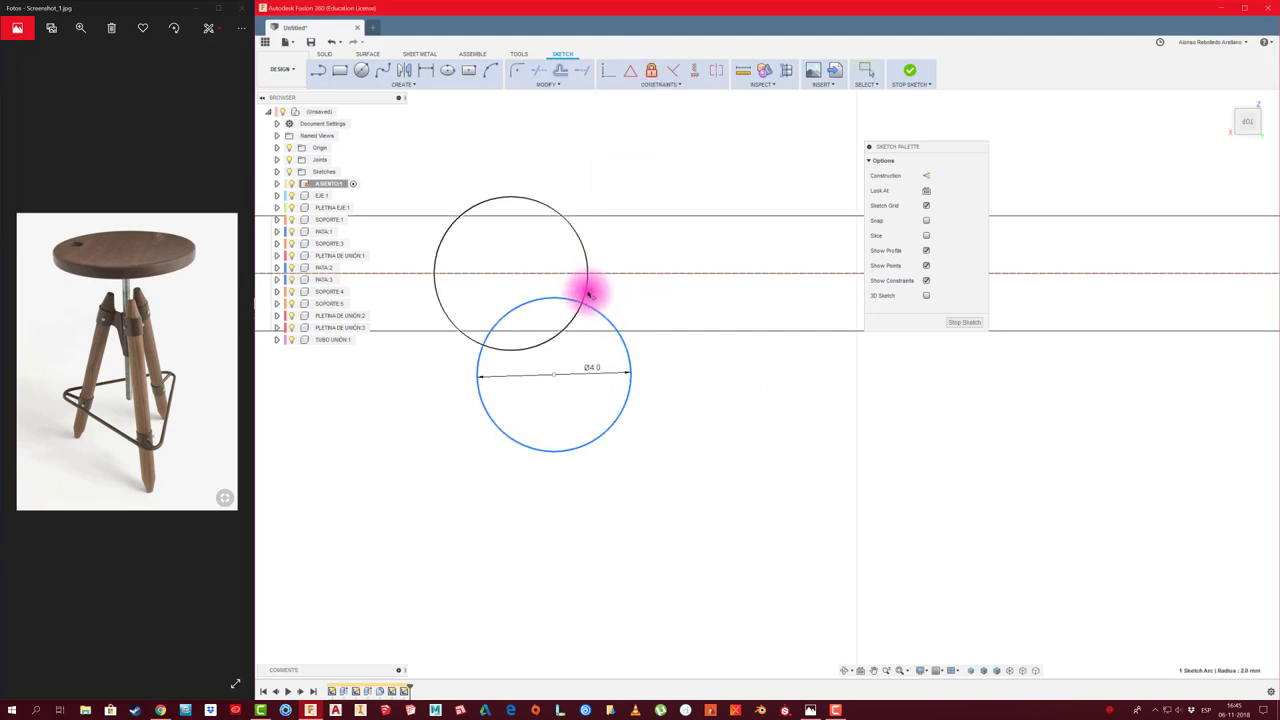
pyautogui.click(589, 292)
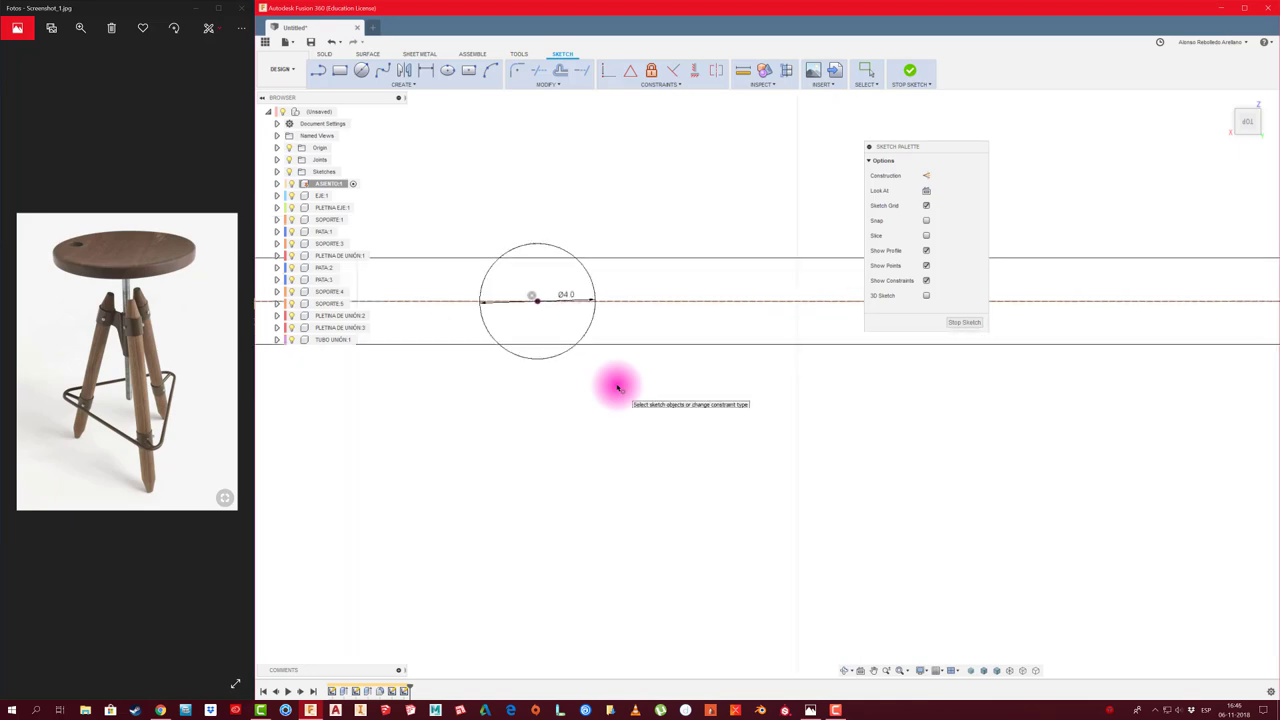
pyautogui.press('e')
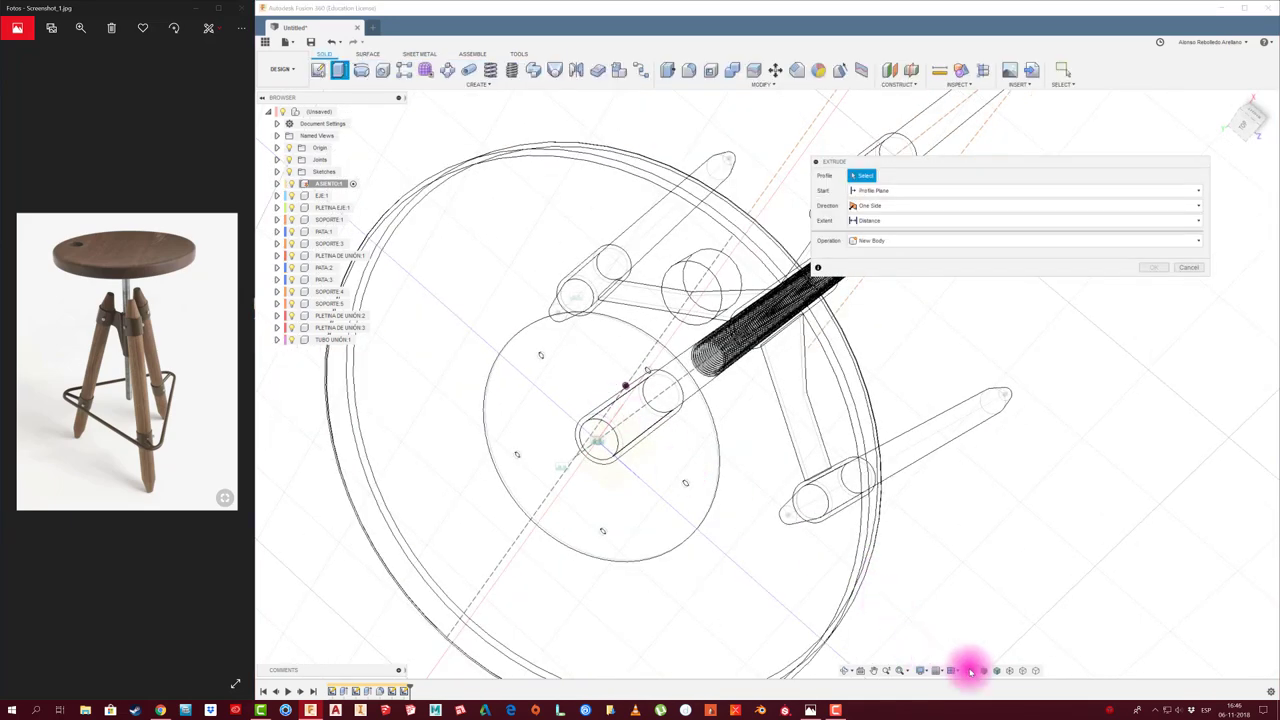
# Extrude the small circle symmetrically to 85 mm as a cut through the seat disc
pyautogui.click(984, 671)
pyautogui.moveTo(666, 443)
pyautogui.keyDown('shift'); pyautogui.mouseDown(button='middle')
pyautogui.moveTo(663, 429)
pyautogui.moveTo(686, 443)
pyautogui.moveTo(757, 400)
pyautogui.moveTo(893, 234)
pyautogui.mouseUp(button='middle'); pyautogui.keyUp('shift')
pyautogui.scroll(2, 646, 429)
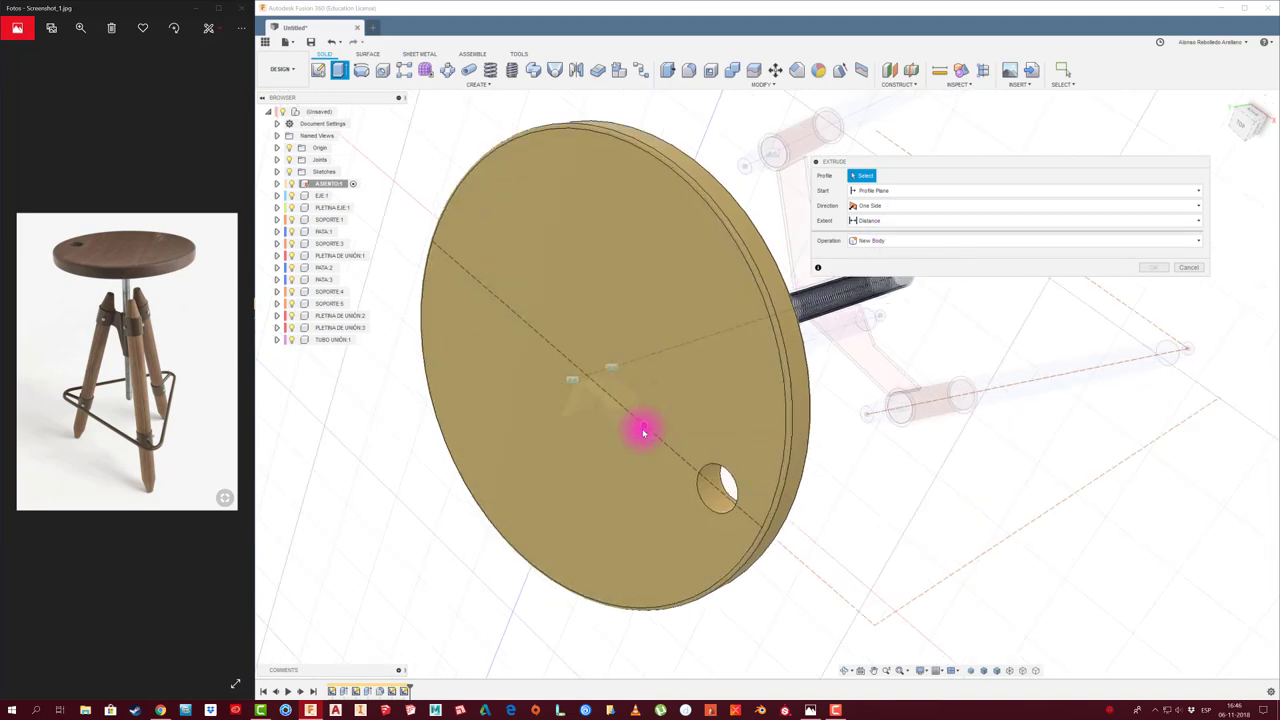
pyautogui.scroll(3, 646, 429)
pyautogui.click(650, 419)
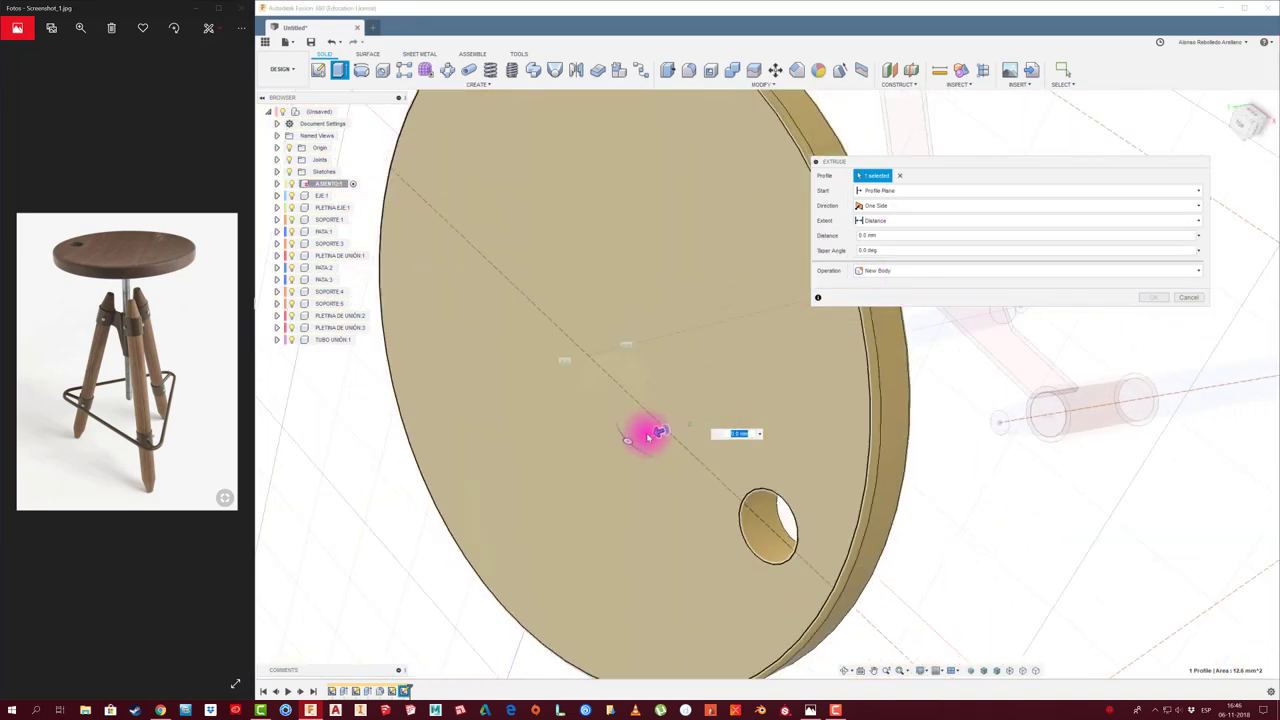
pyautogui.moveTo(660, 440)
pyautogui.mouseDown()
pyautogui.moveTo(543, 443)
pyautogui.moveTo(509, 463)
pyautogui.mouseUp()
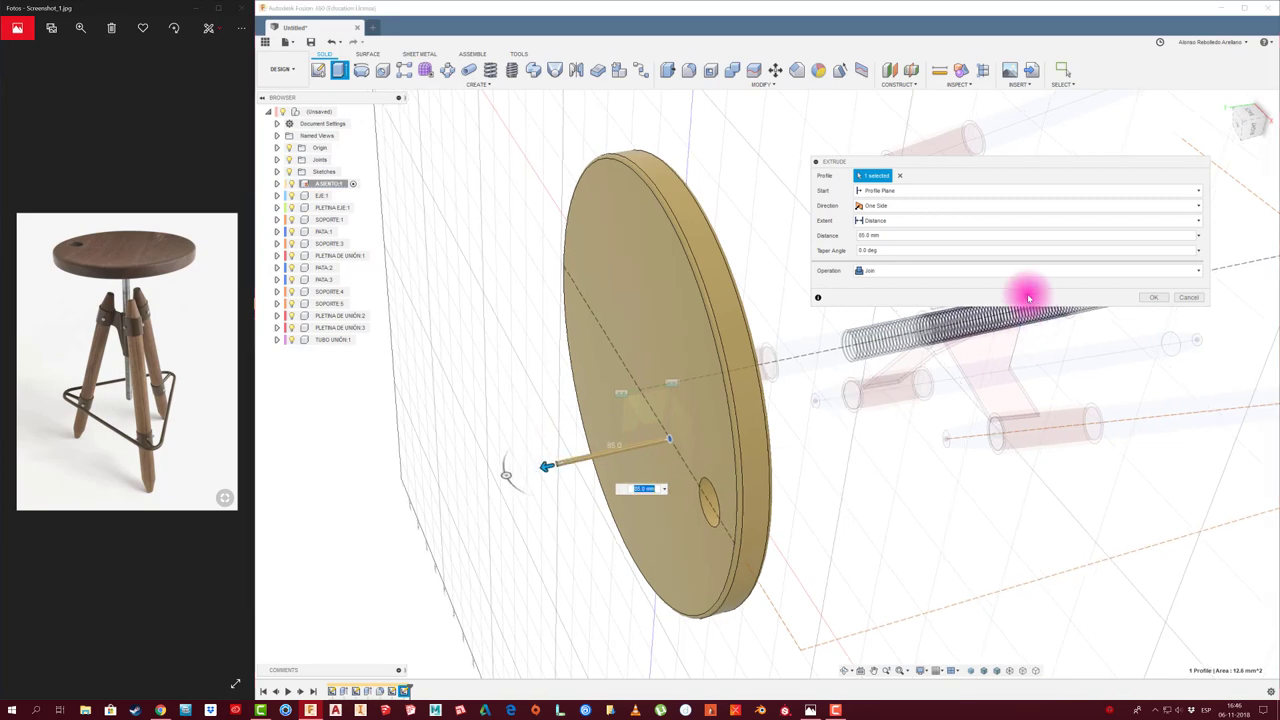
pyautogui.click(910, 207)
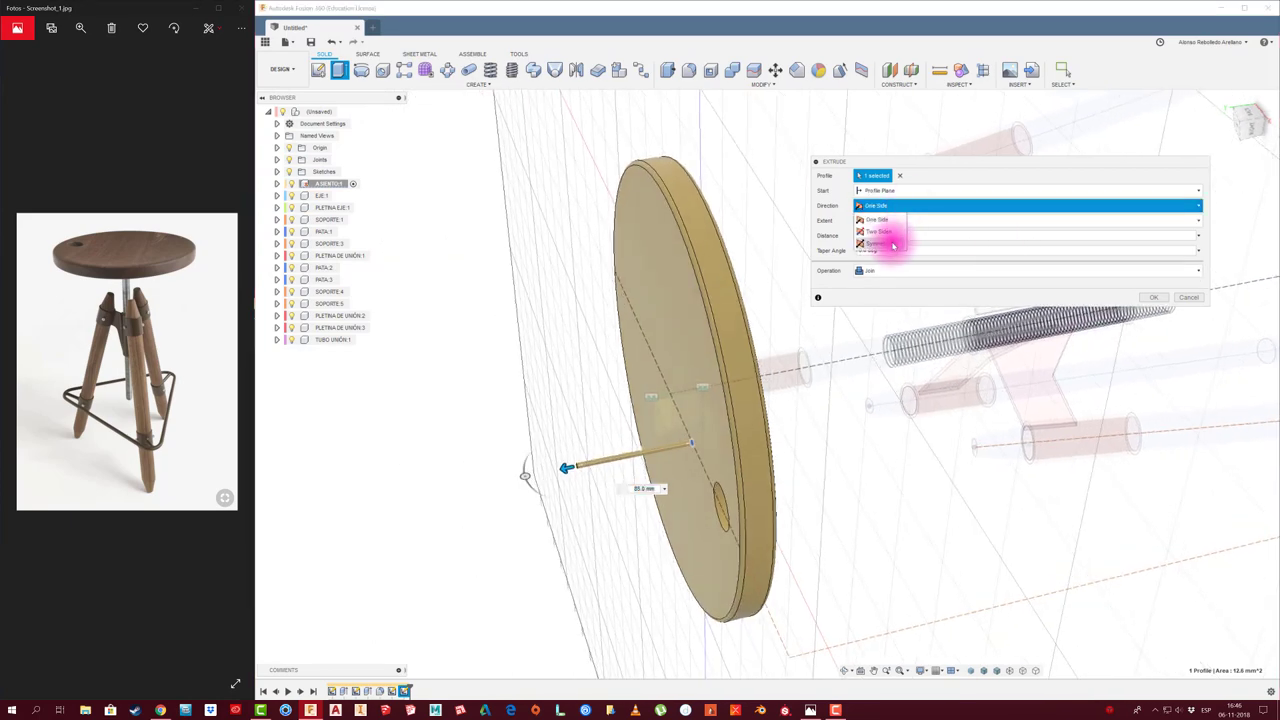
pyautogui.click(893, 245)
pyautogui.click(1152, 313)
pyautogui.moveTo(1130, 335)
pyautogui.keyDown('shift'); pyautogui.mouseDown(button='middle')
pyautogui.moveTo(760, 370)
pyautogui.moveTo(823, 294)
pyautogui.moveTo(855, 163)
pyautogui.mouseUp(button='middle'); pyautogui.keyUp('shift')
pyautogui.scroll(3, 675, 110)
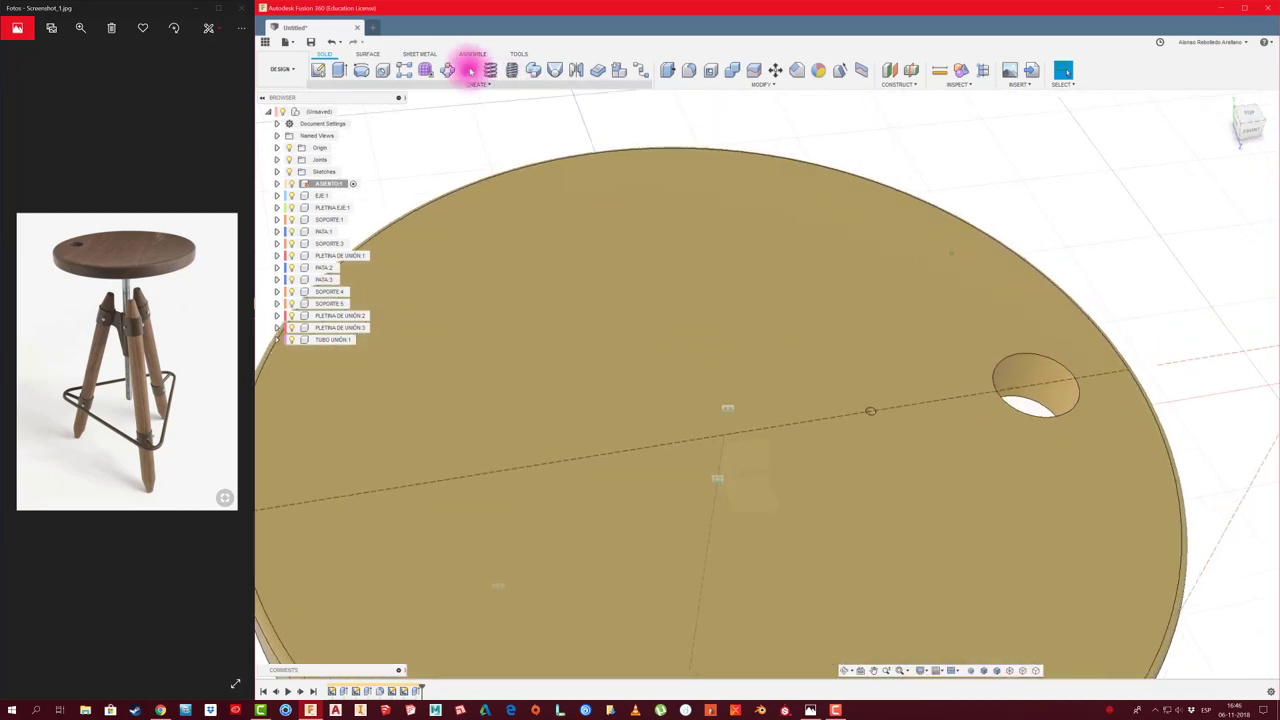
pyautogui.click(447, 72)
pyautogui.scroll(2, 877, 409)
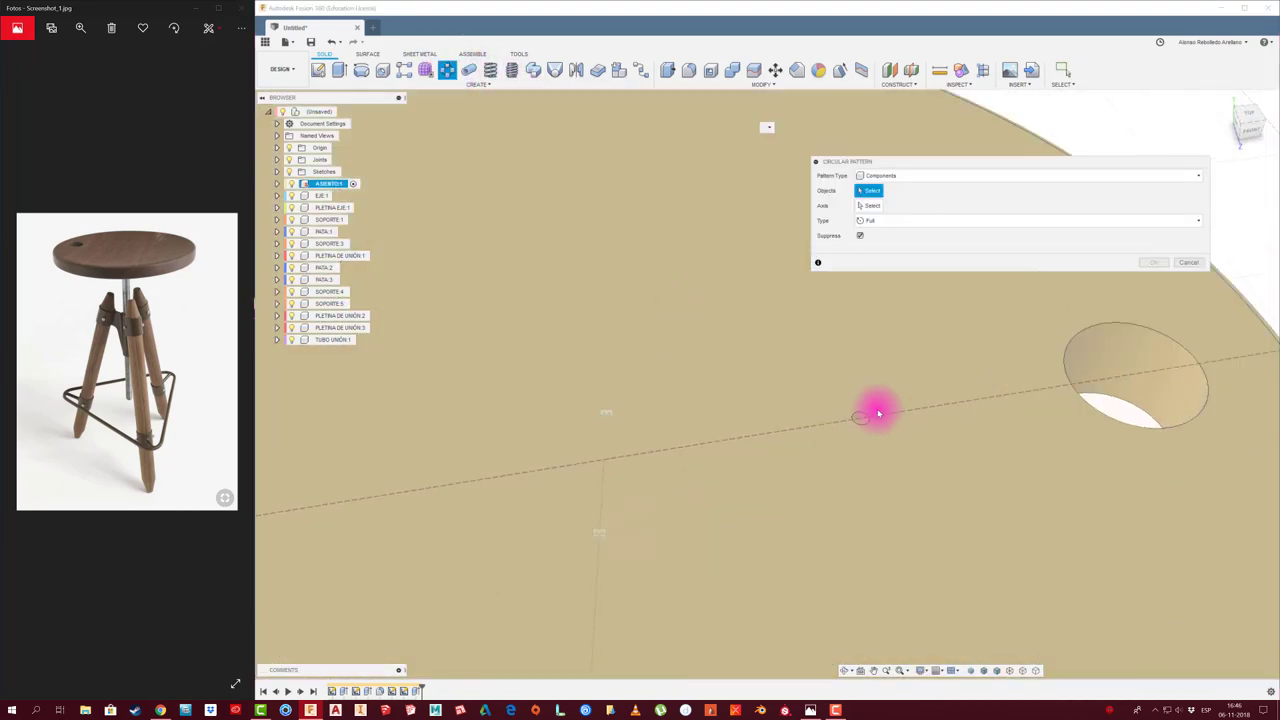
pyautogui.scroll(1, 960, 350)
pyautogui.scroll(3, 971, 340)
pyautogui.click(1189, 259)
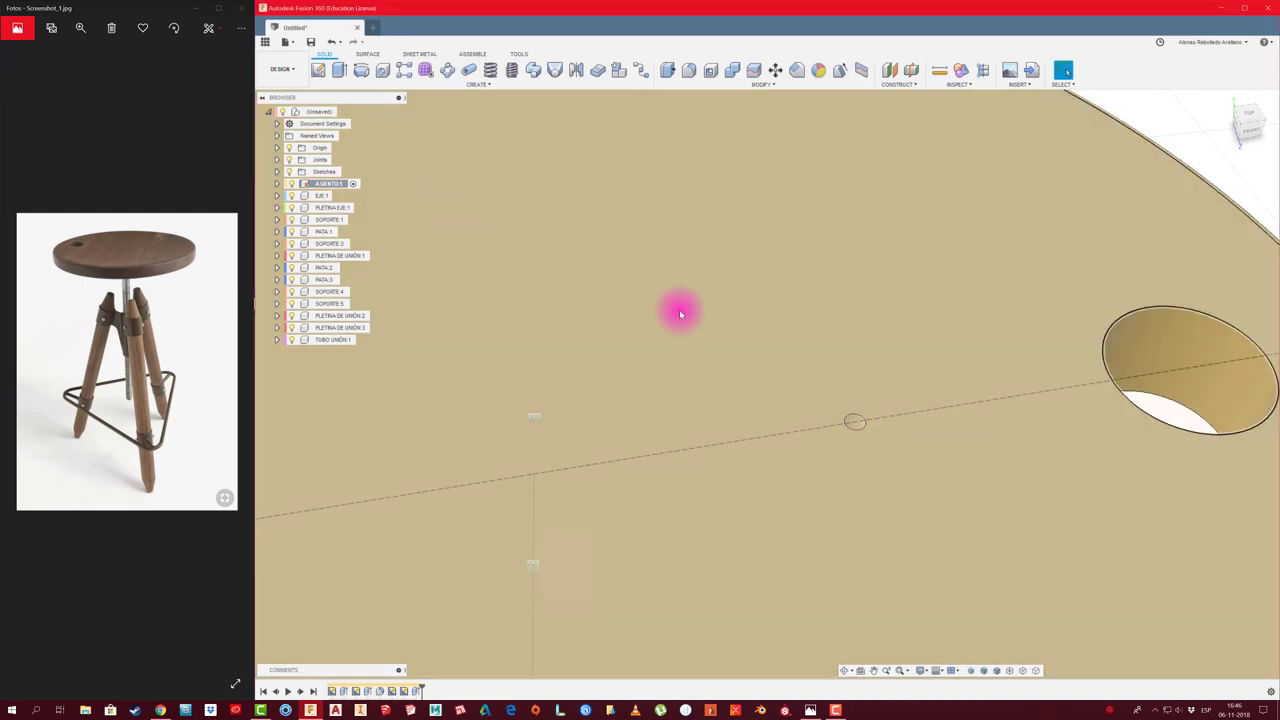
pyautogui.scroll(-3, 829, 323)
pyautogui.scroll(-2, 971, 257)
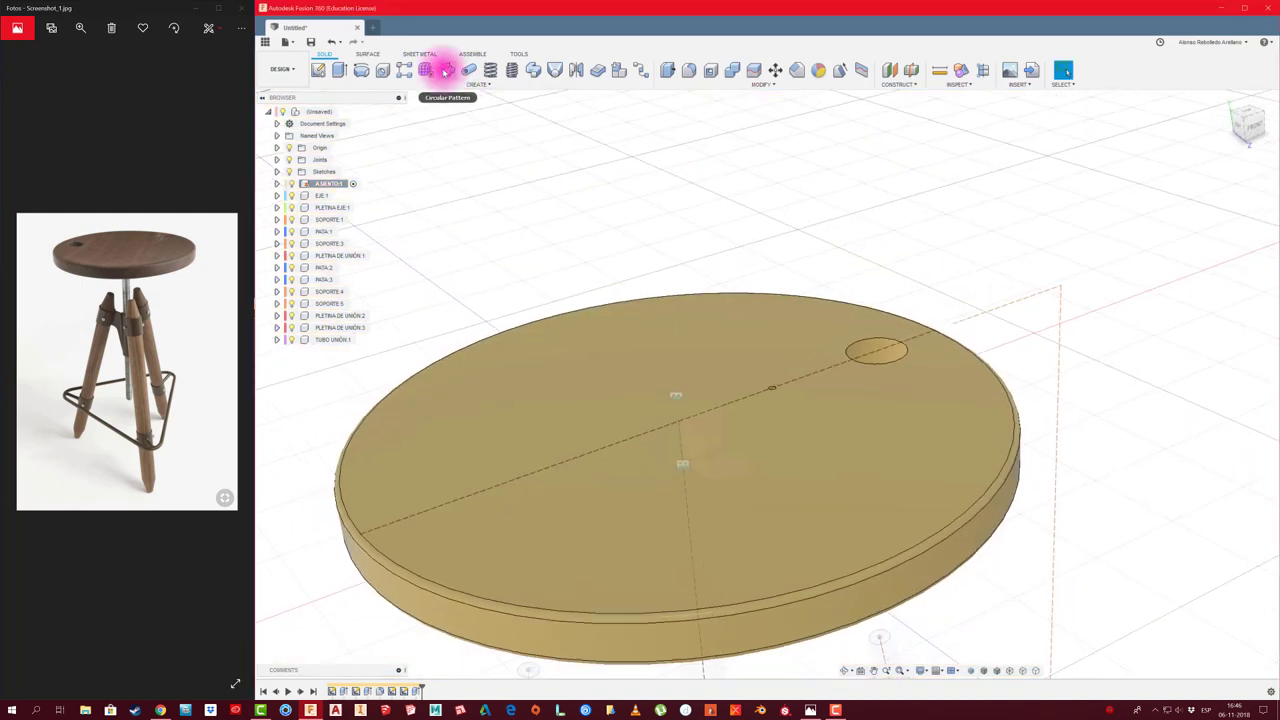
pyautogui.click(447, 72)
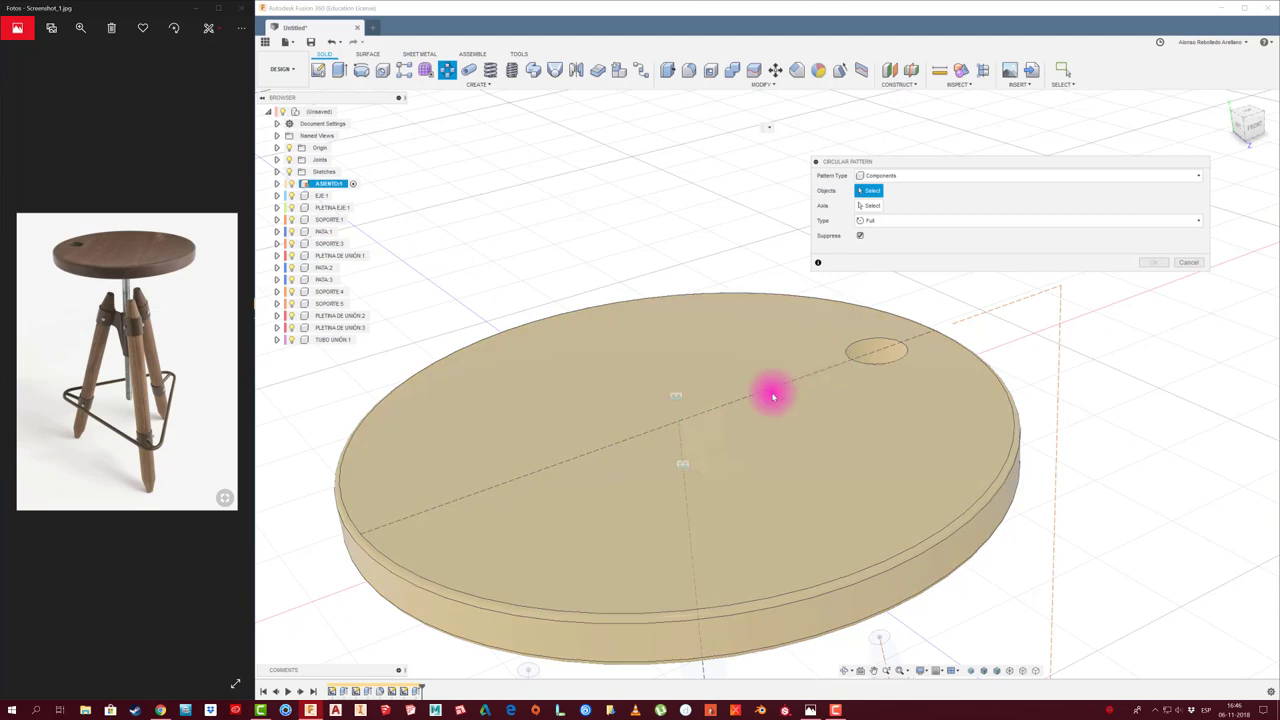
pyautogui.click(921, 177)
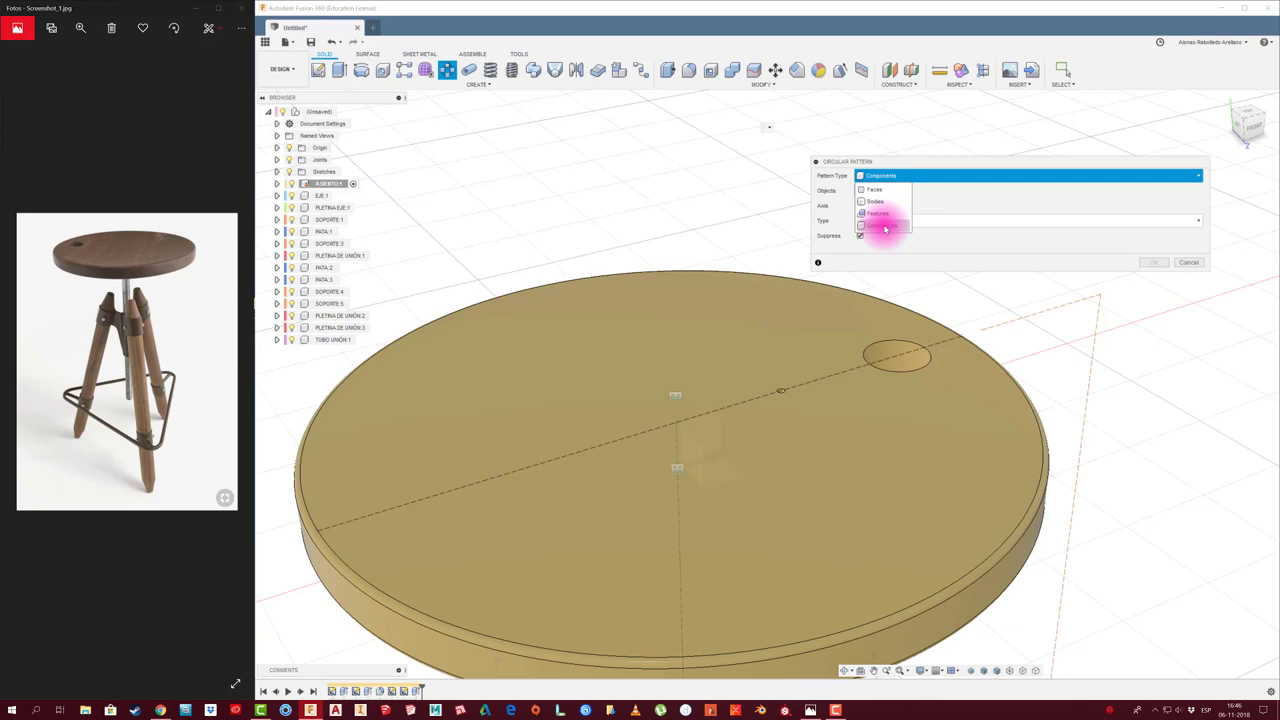
pyautogui.click(884, 227)
pyautogui.click(418, 691)
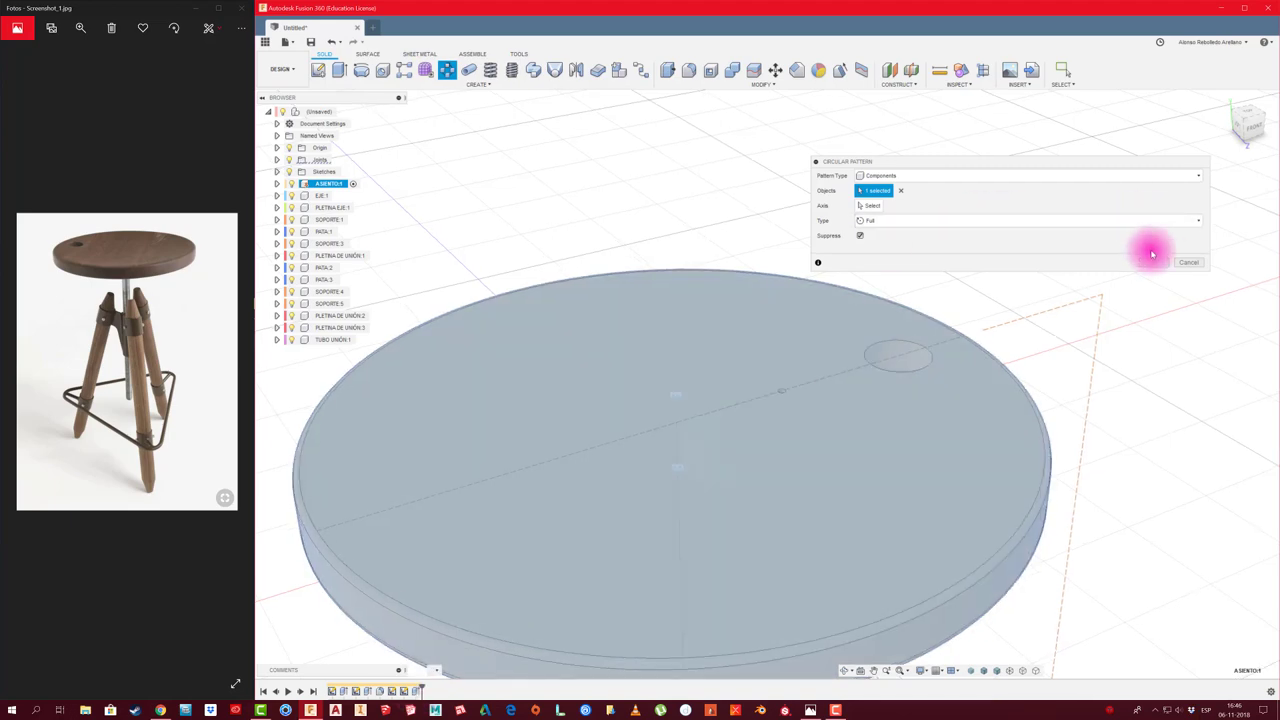
pyautogui.click(1186, 265)
pyautogui.scroll(3, 871, 391)
pyautogui.keyDown('shift'); pyautogui.moveTo(871, 380); pyautogui.dragTo(894, 257, button='middle'); pyautogui.keyUp('shift')
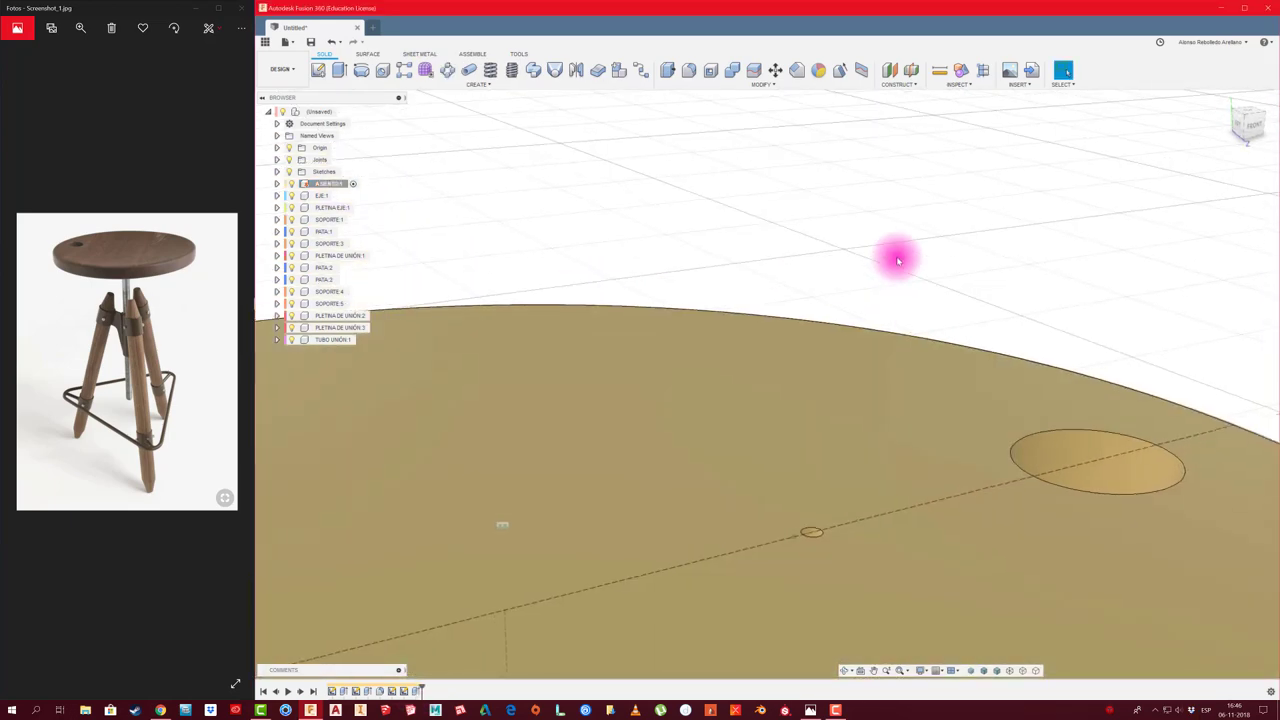
pyautogui.click(447, 69)
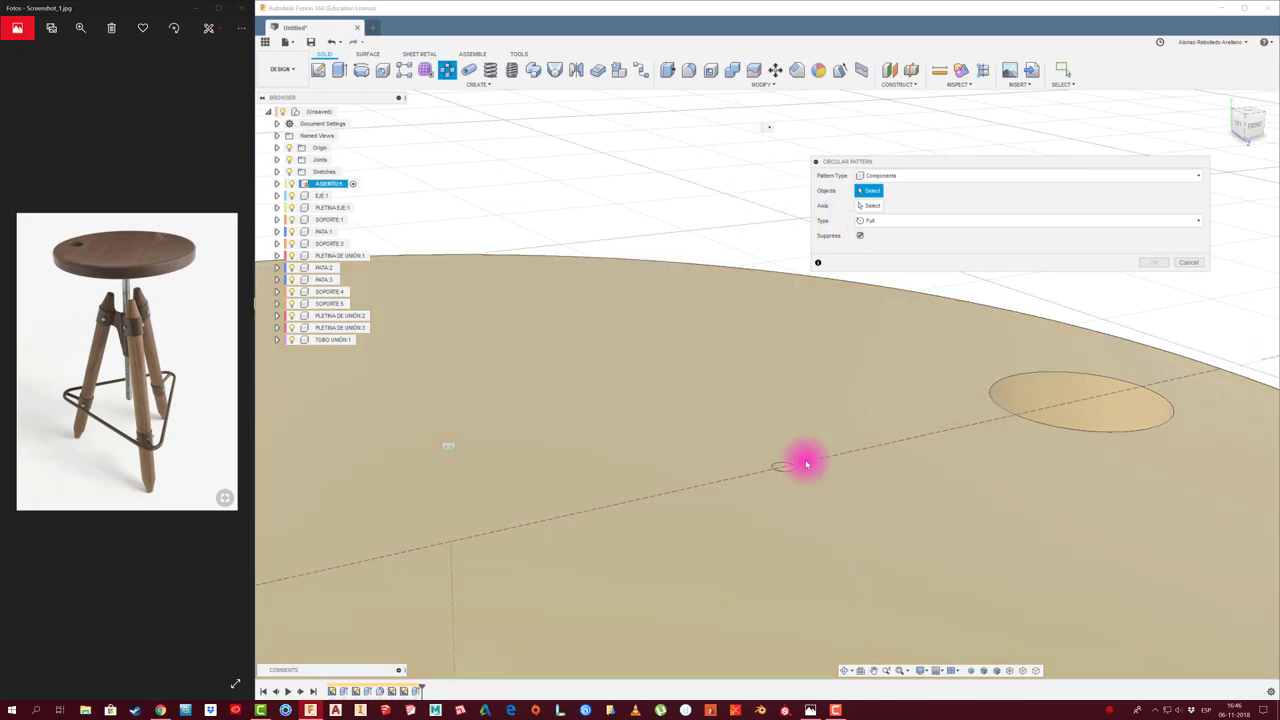
pyautogui.scroll(3, 784, 472)
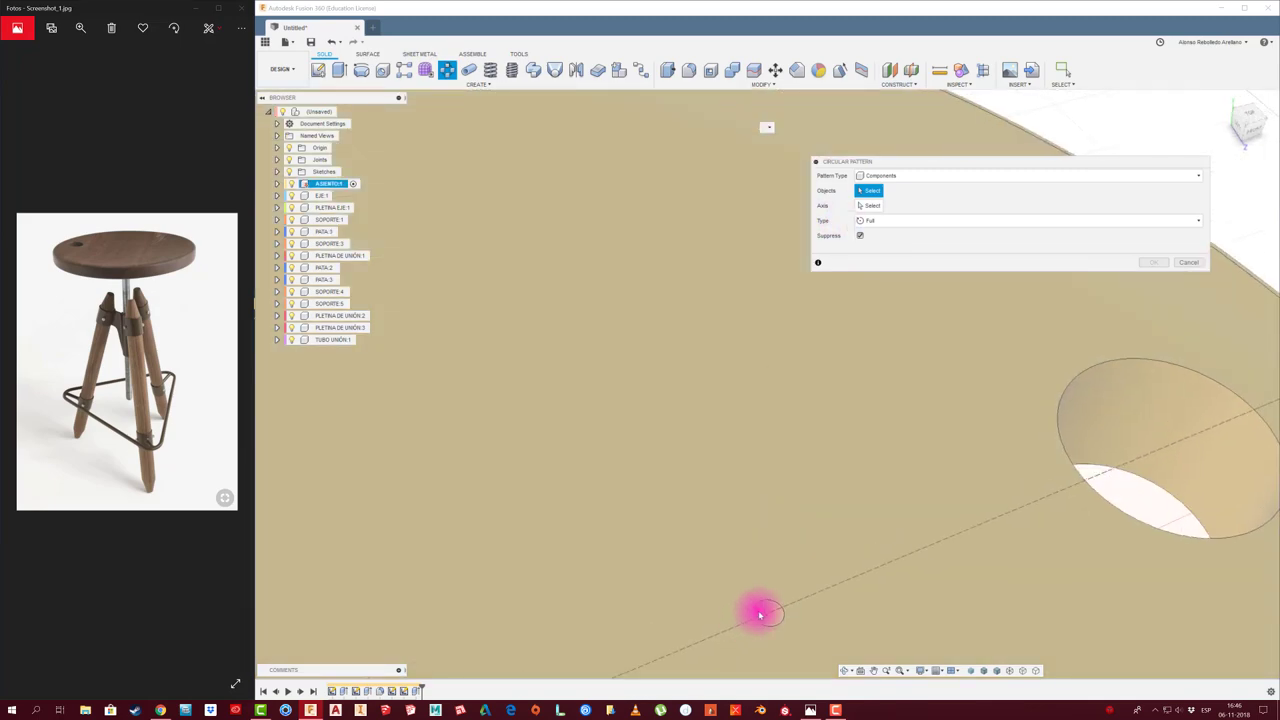
pyautogui.keyDown('shift'); pyautogui.moveTo(760, 609); pyautogui.dragTo(914, 197, button='middle'); pyautogui.keyUp('shift')
pyautogui.click(714, 403)
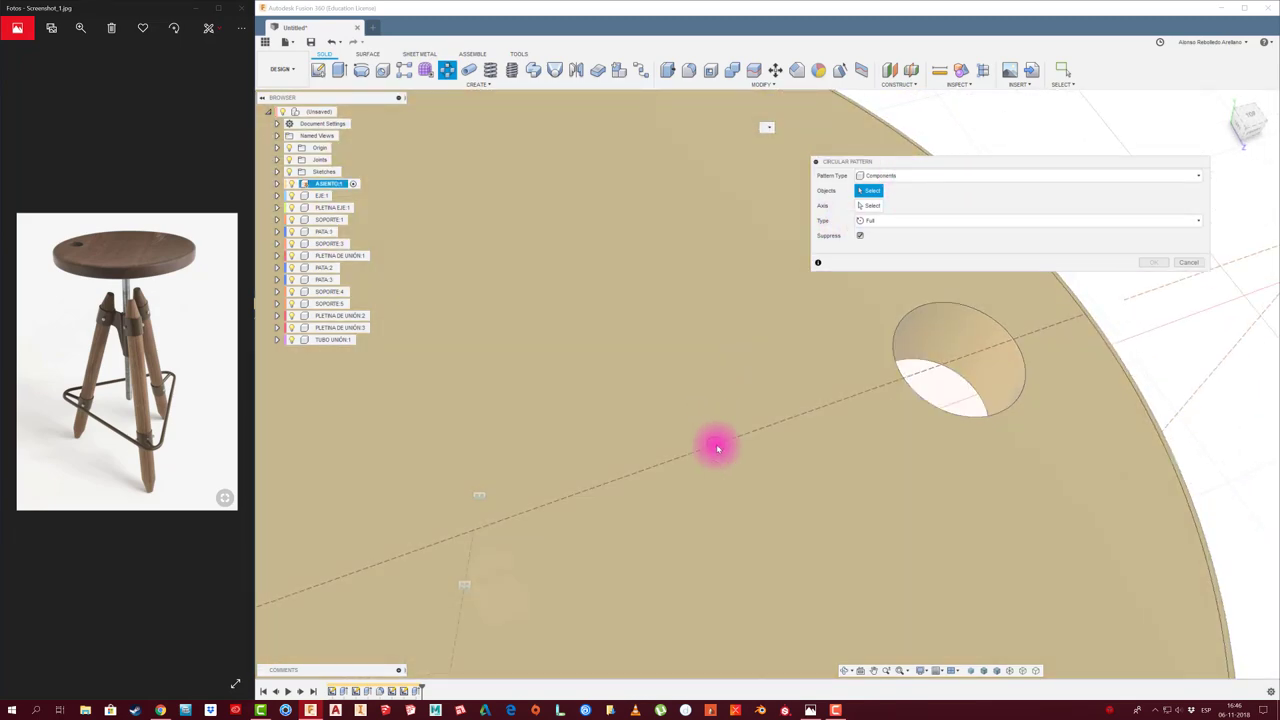
pyautogui.moveTo(717, 449)
pyautogui.keyDown('shift'); pyautogui.mouseDown(button='middle')
pyautogui.moveTo(763, 409)
pyautogui.moveTo(734, 434)
pyautogui.moveTo(751, 391)
pyautogui.mouseUp(button='middle'); pyautogui.keyUp('shift')
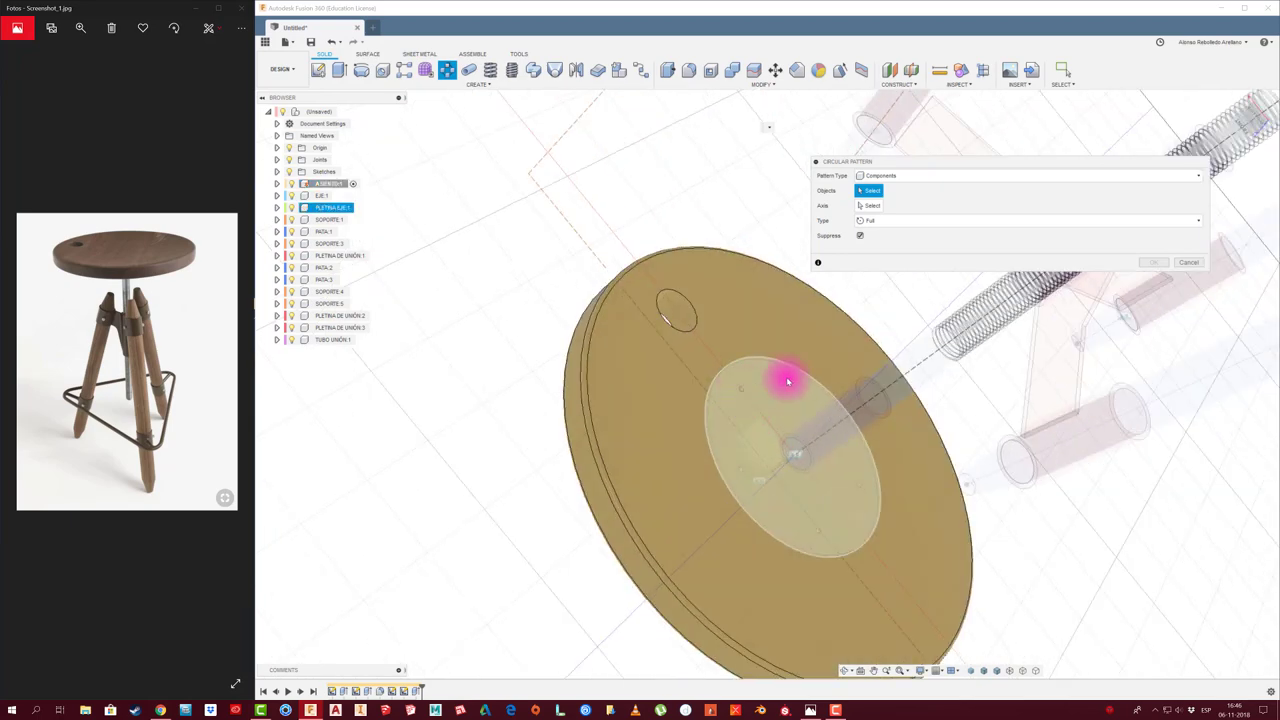
pyautogui.click(1186, 266)
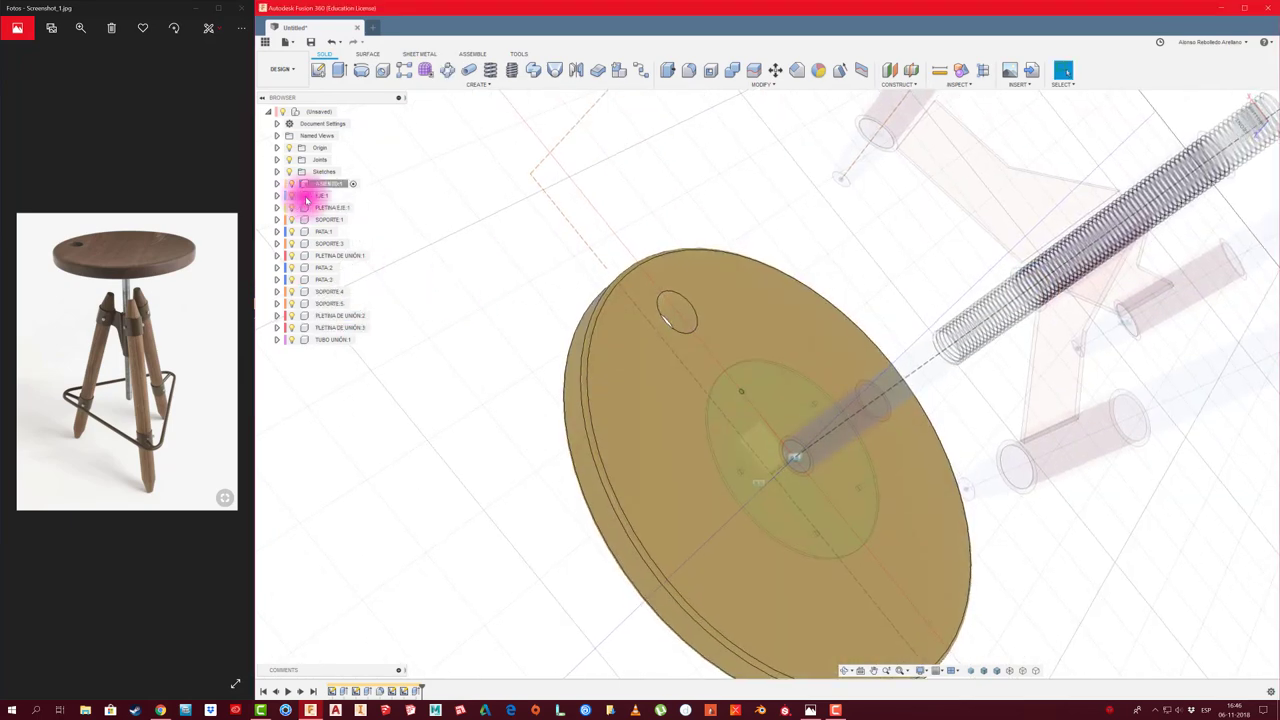
pyautogui.click(318, 195)
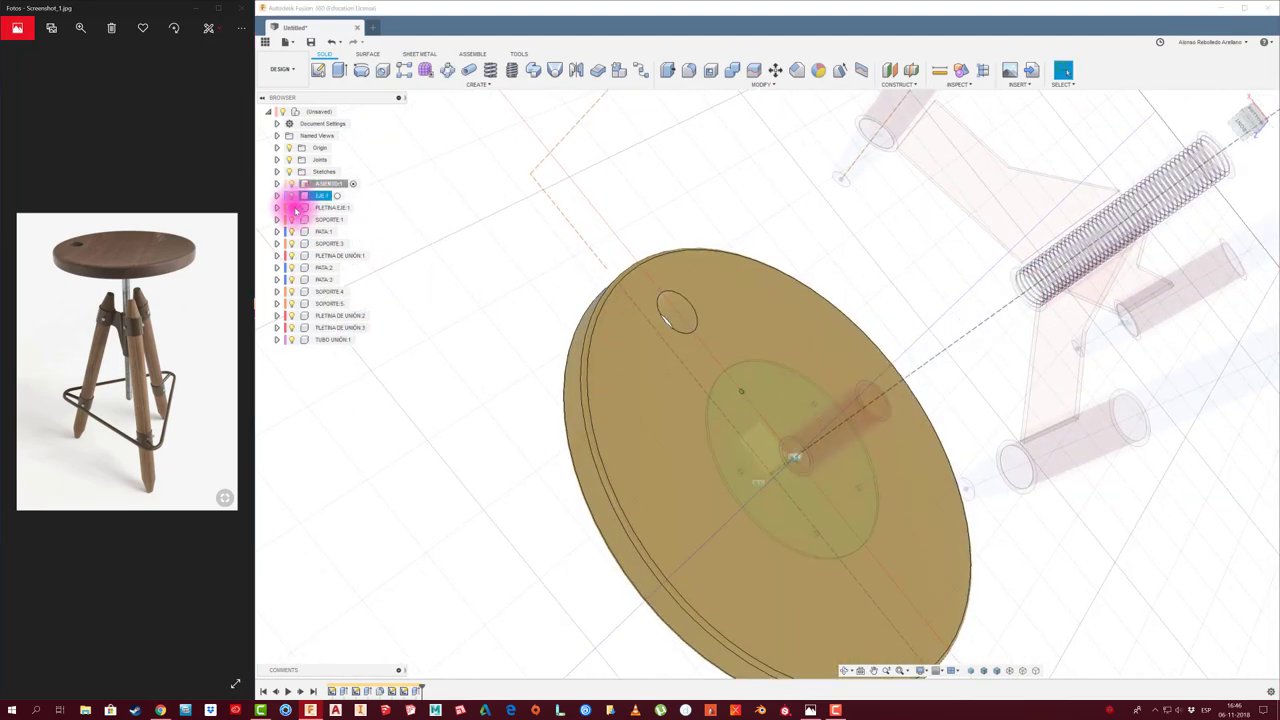
pyautogui.click(293, 256)
pyautogui.click(466, 266)
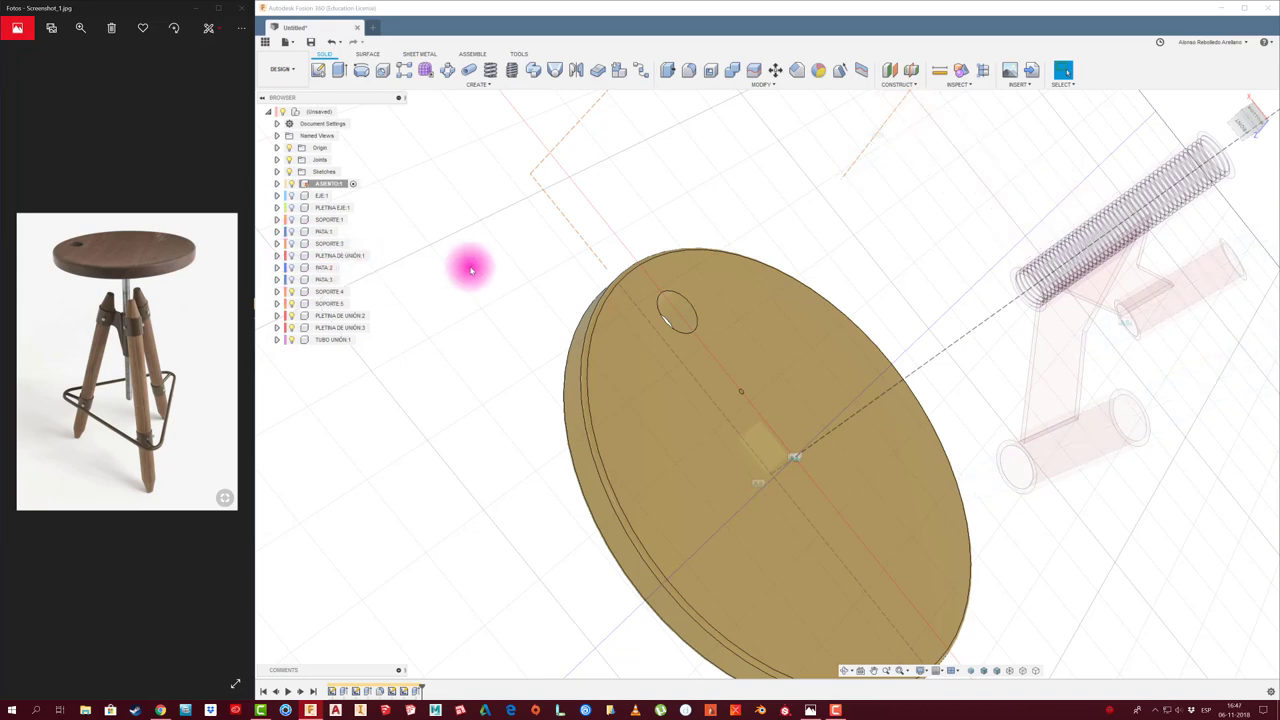
pyautogui.moveTo(466, 266)
pyautogui.keyDown('shift'); pyautogui.mouseDown(button='middle')
pyautogui.moveTo(530, 286)
pyautogui.moveTo(714, 414)
pyautogui.moveTo(737, 394)
pyautogui.moveTo(766, 409)
pyautogui.moveTo(506, 363)
pyautogui.mouseUp(button='middle'); pyautogui.keyUp('shift')
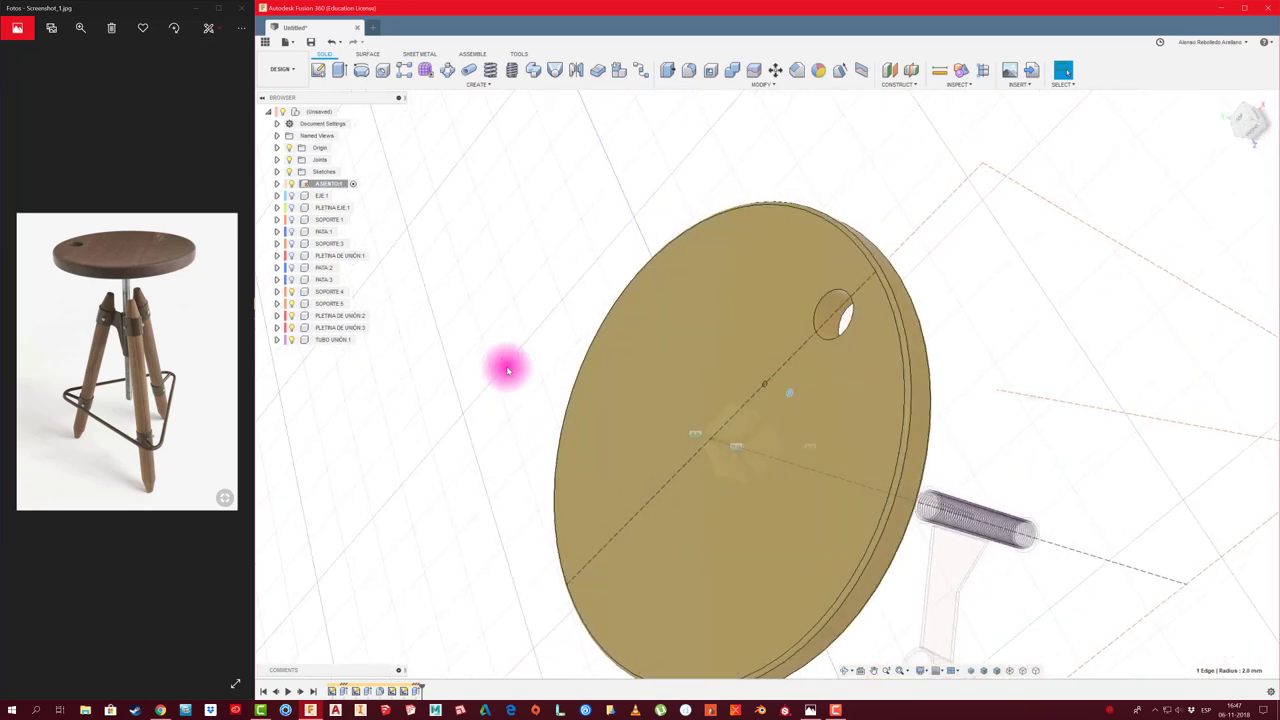
# Circular-pattern the hole's extrude feature five times around the seat's central axis
pyautogui.click(447, 70)
pyautogui.click(800, 417)
pyautogui.moveTo(800, 417)
pyautogui.keyDown('shift'); pyautogui.mouseDown(button='middle')
pyautogui.moveTo(777, 443)
pyautogui.moveTo(794, 397)
pyautogui.mouseUp(button='middle'); pyautogui.keyUp('shift')
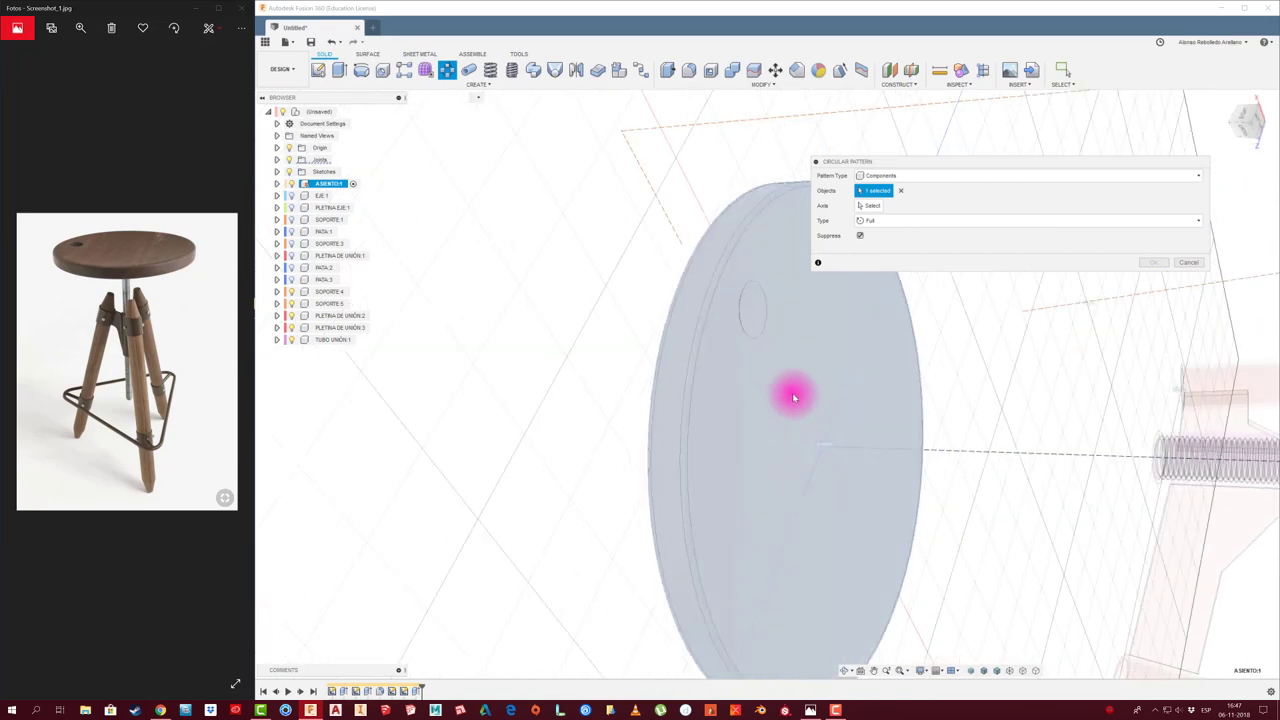
pyautogui.keyDown('shift'); pyautogui.moveTo(849, 300); pyautogui.dragTo(909, 189, button='middle'); pyautogui.keyUp('shift')
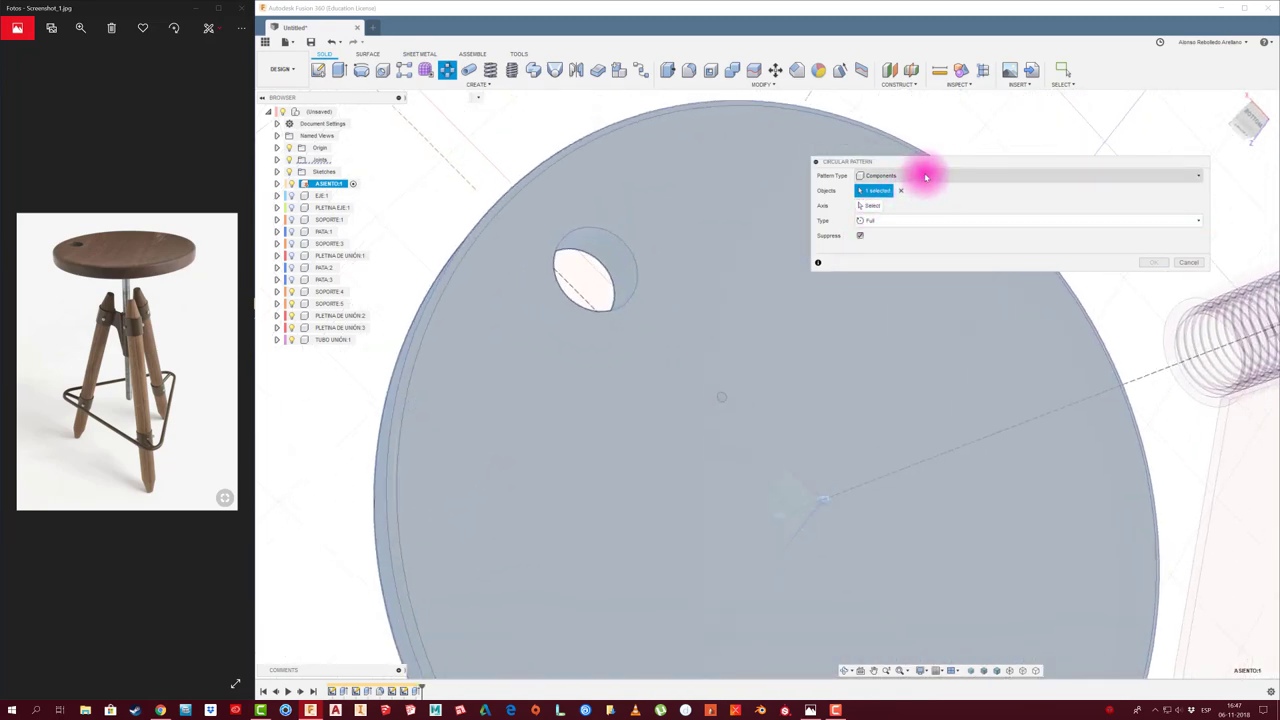
pyautogui.click(925, 176)
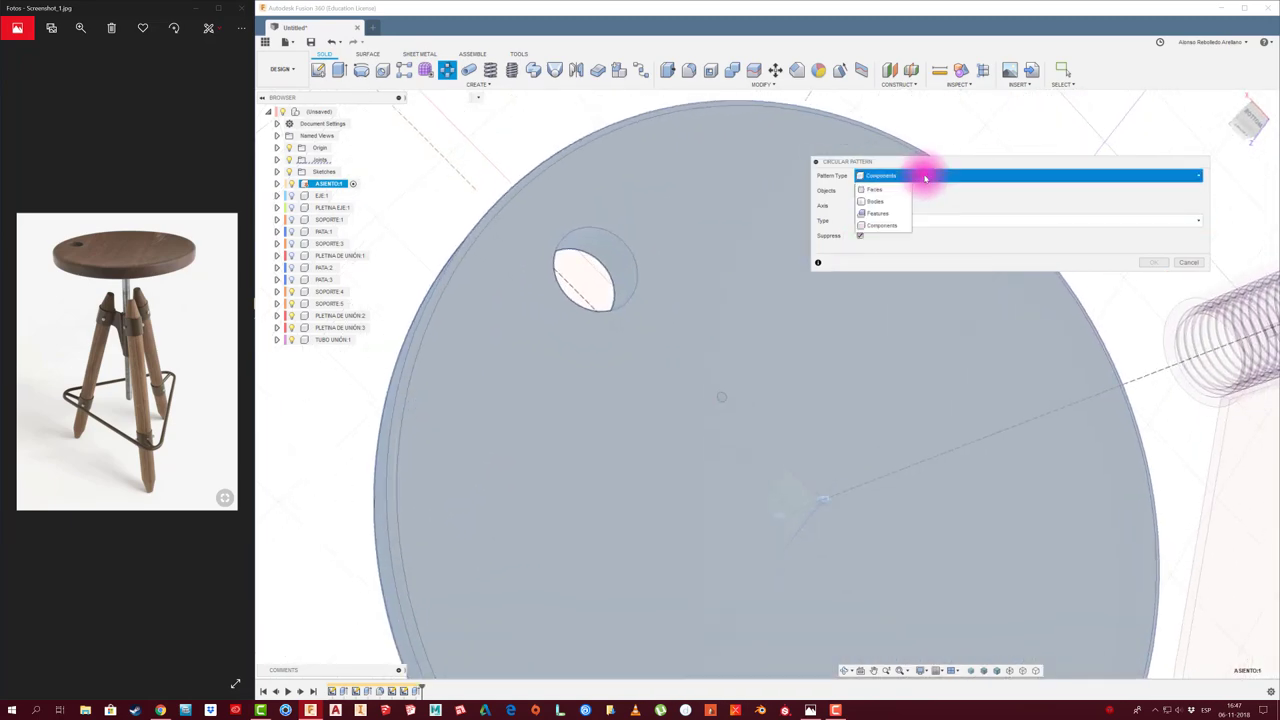
pyautogui.click(884, 218)
pyautogui.click(418, 690)
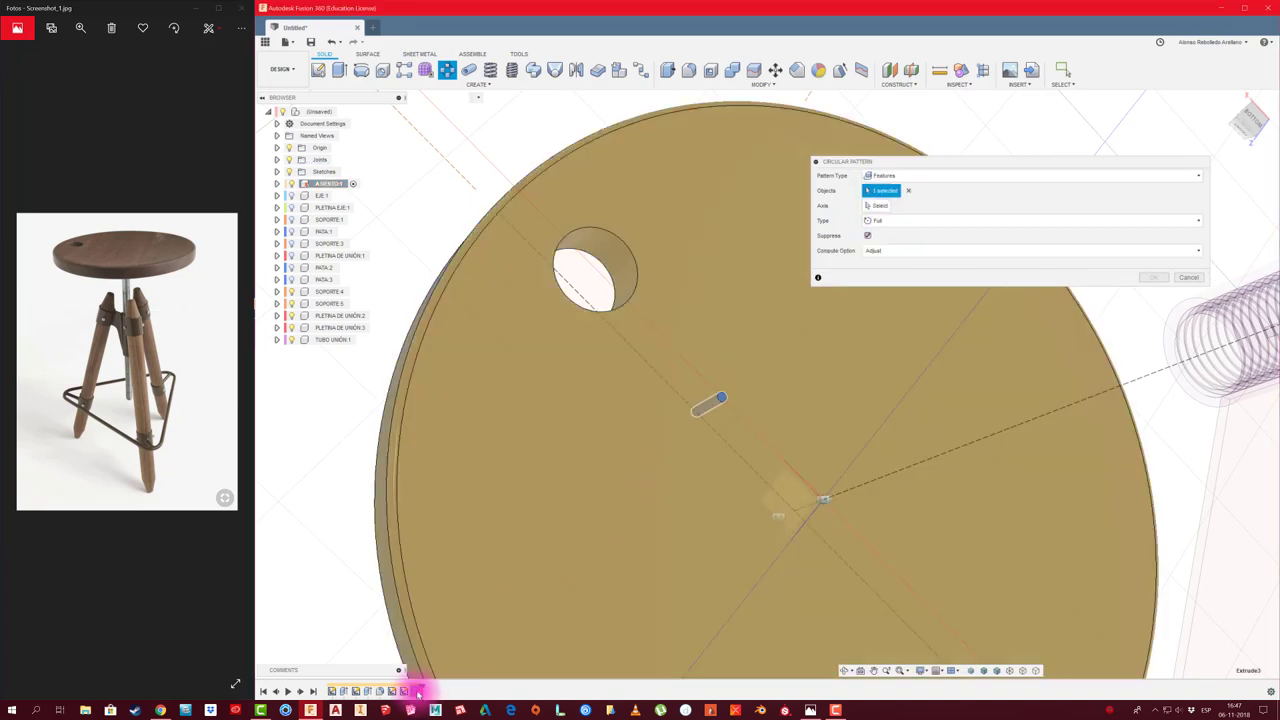
pyautogui.click(877, 207)
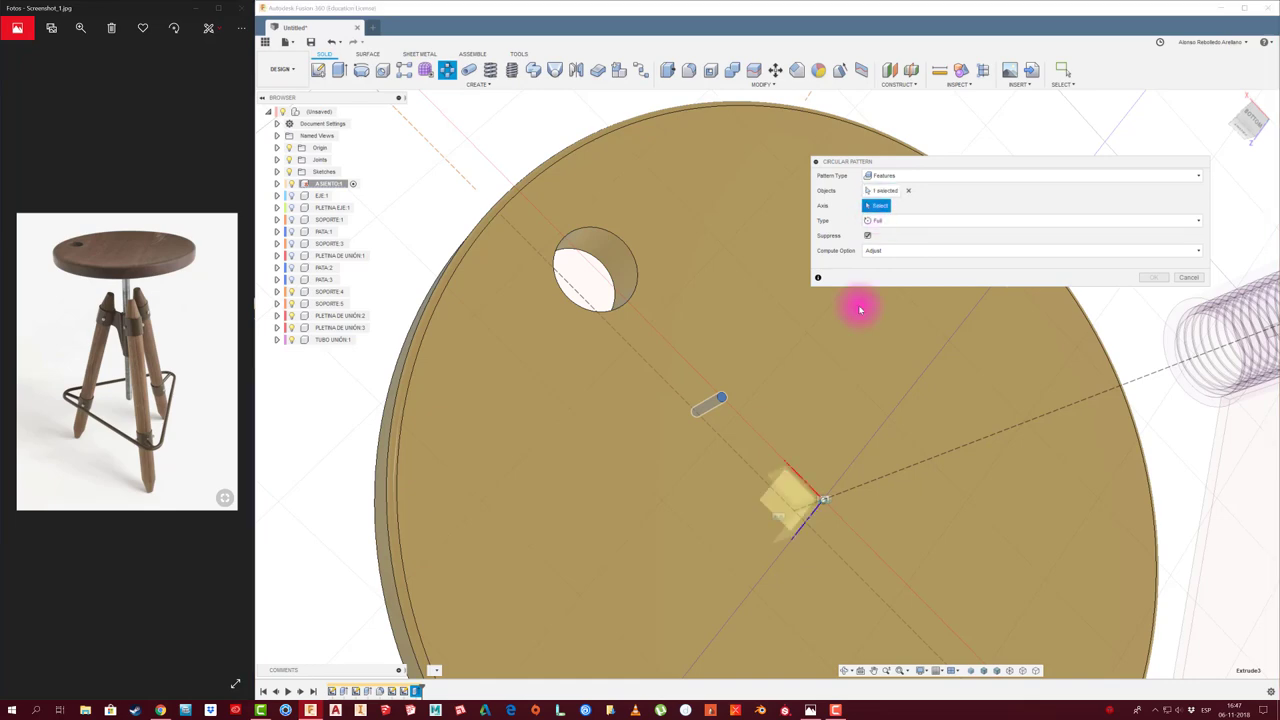
pyautogui.moveTo(806, 512)
pyautogui.keyDown('shift'); pyautogui.mouseDown(button='middle')
pyautogui.moveTo(709, 500)
pyautogui.moveTo(697, 448)
pyautogui.mouseUp(button='middle'); pyautogui.keyUp('shift')
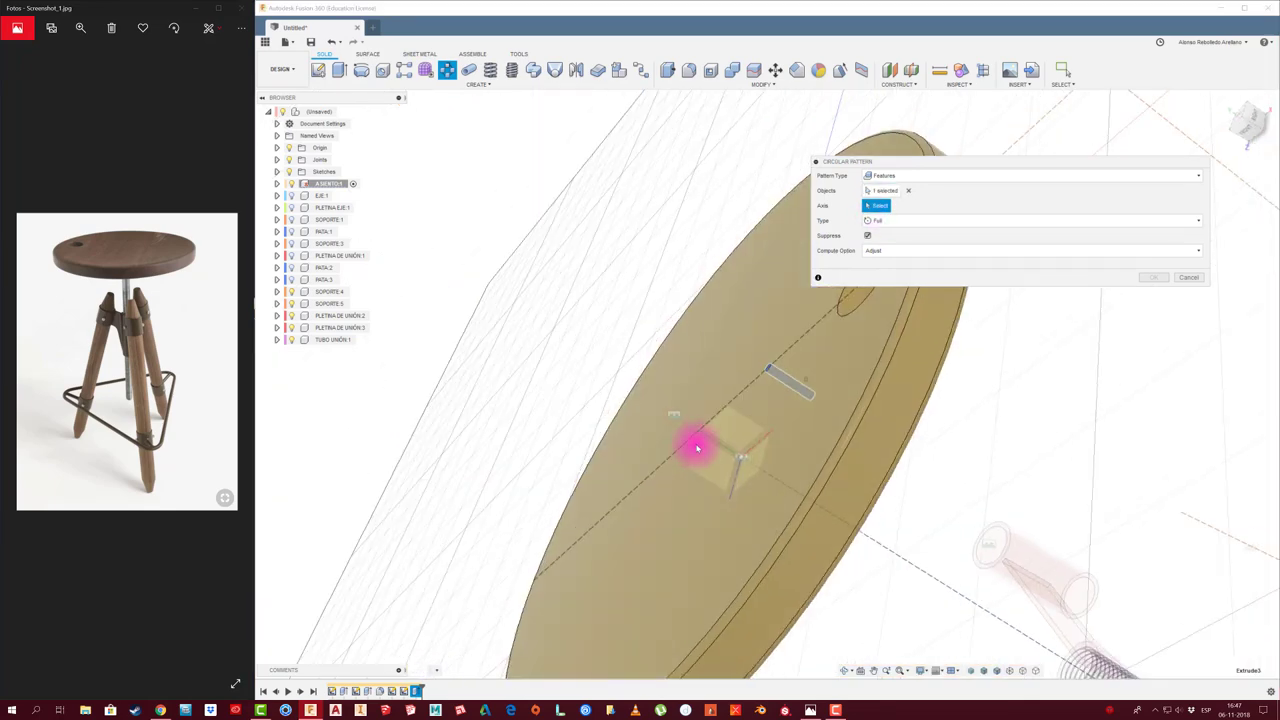
pyautogui.click(706, 436)
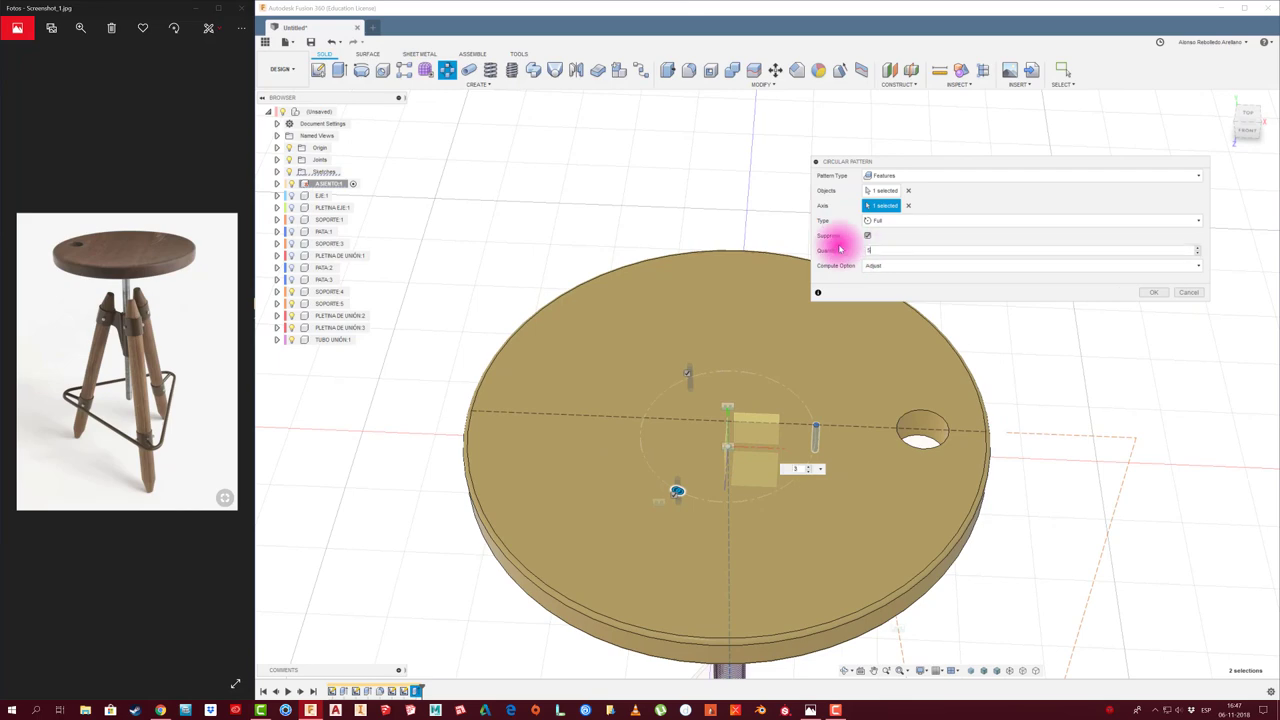
pyautogui.click(1152, 292)
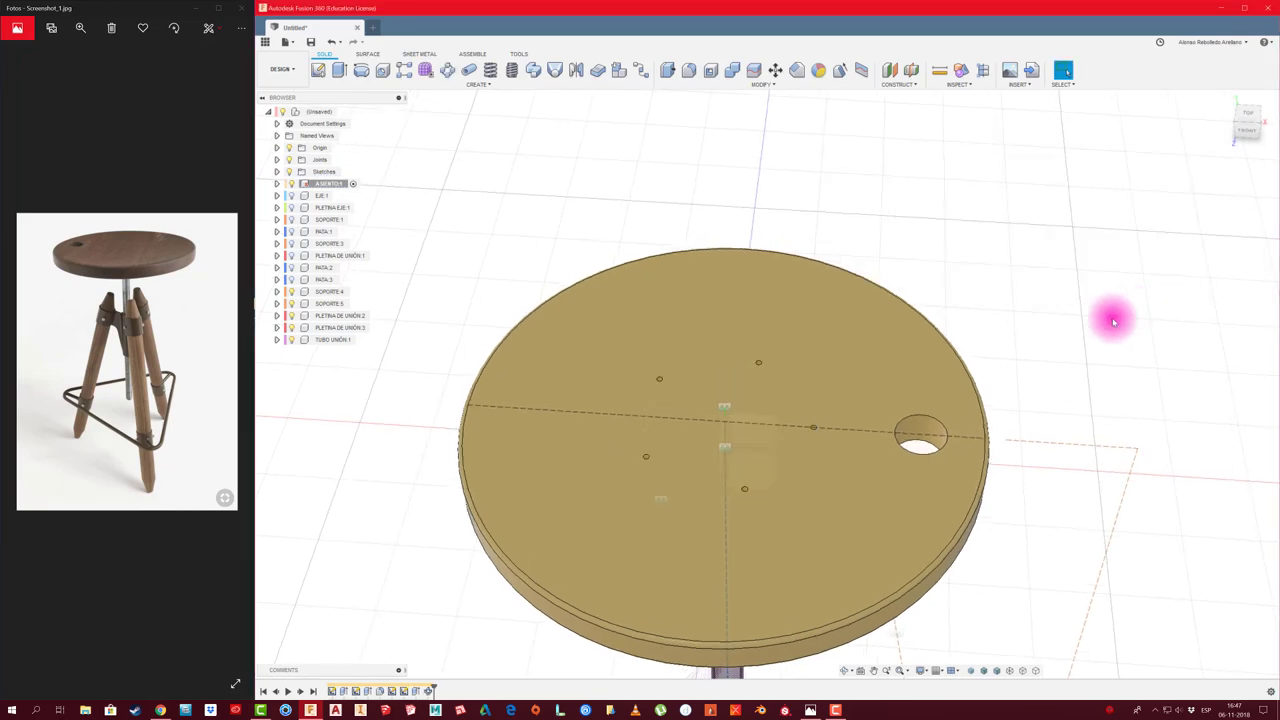
# Activate the top-level assembly and save the design as STOOL 1572
pyautogui.moveTo(734, 300)
pyautogui.keyDown('shift'); pyautogui.mouseDown(button='middle')
pyautogui.moveTo(723, 280)
pyautogui.moveTo(417, 280)
pyautogui.mouseUp(button='middle'); pyautogui.keyUp('shift')
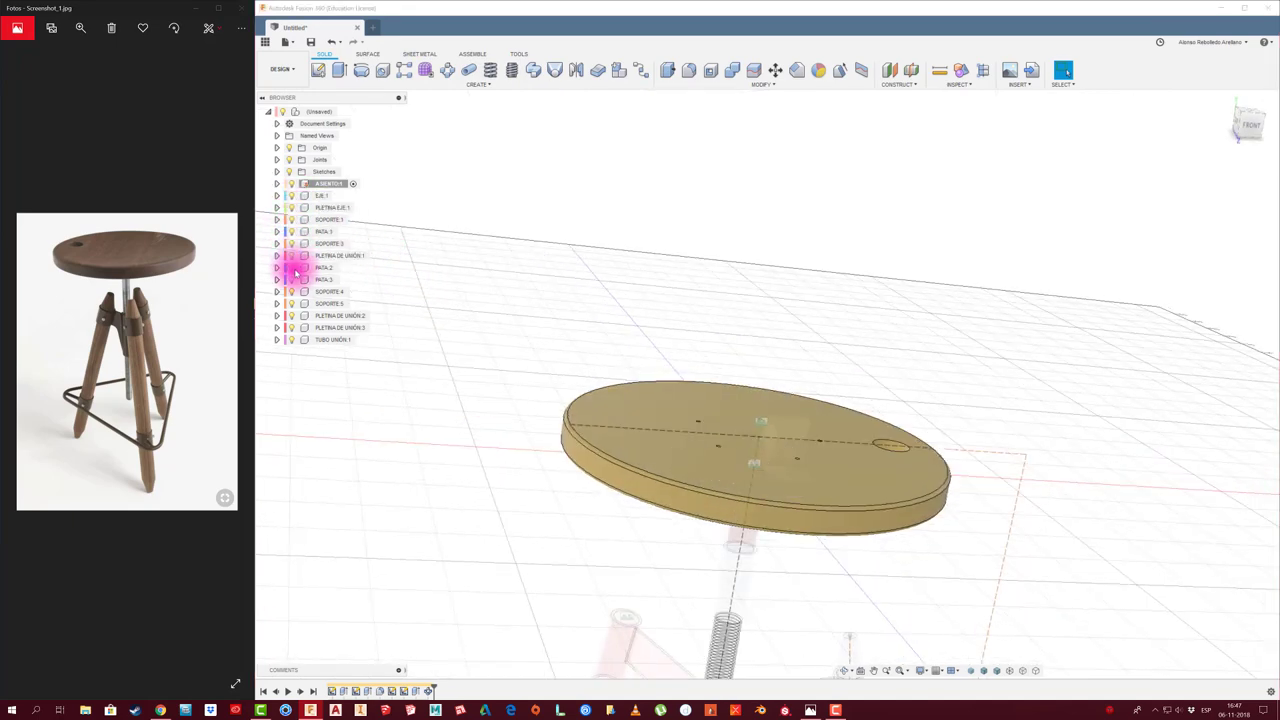
pyautogui.moveTo(509, 294)
pyautogui.keyDown('shift'); pyautogui.mouseDown(button='middle')
pyautogui.moveTo(500, 306)
pyautogui.moveTo(406, 291)
pyautogui.mouseUp(button='middle'); pyautogui.keyUp('shift')
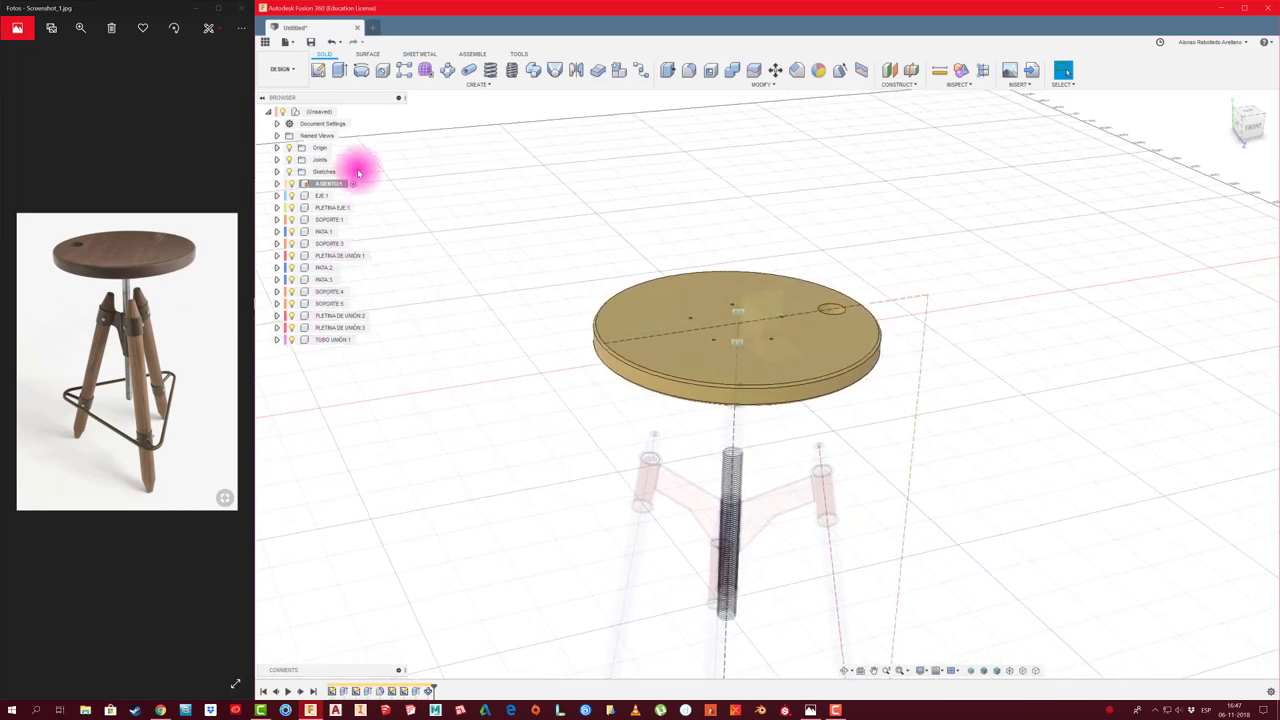
pyautogui.click(343, 111)
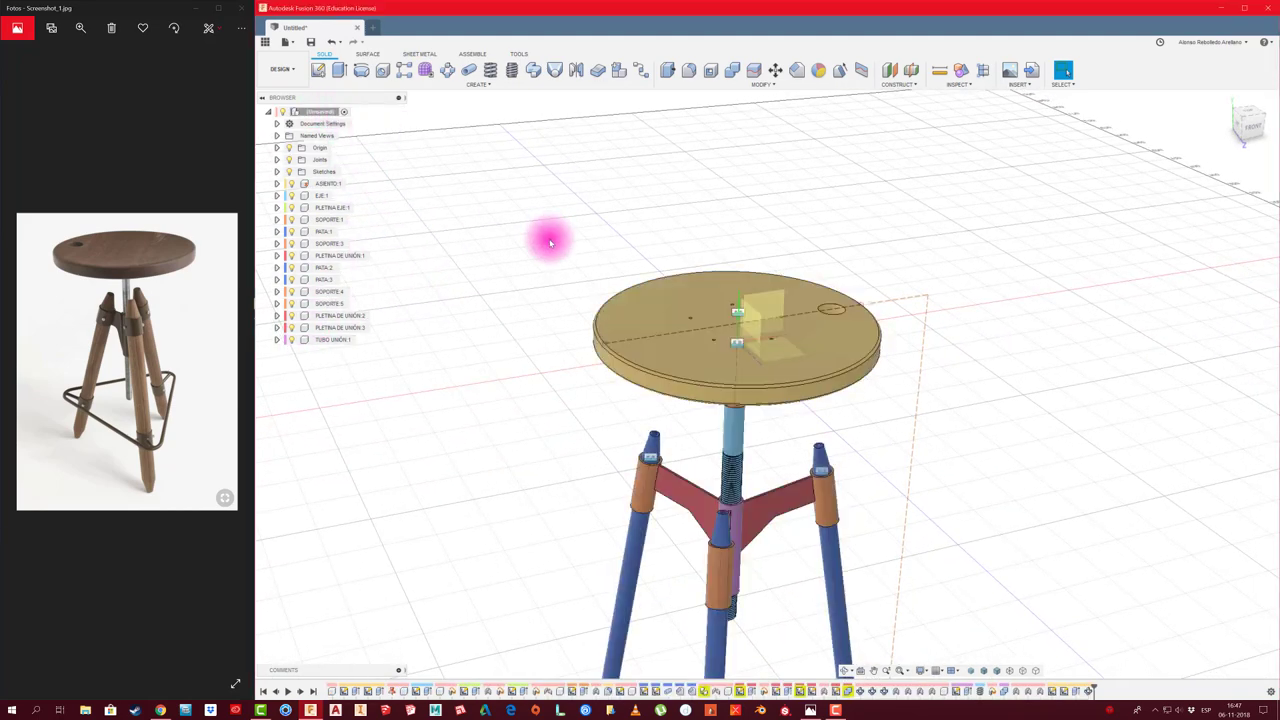
pyautogui.keyDown('shift'); pyautogui.moveTo(549, 242); pyautogui.dragTo(537, 234, button='middle'); pyautogui.keyUp('shift')
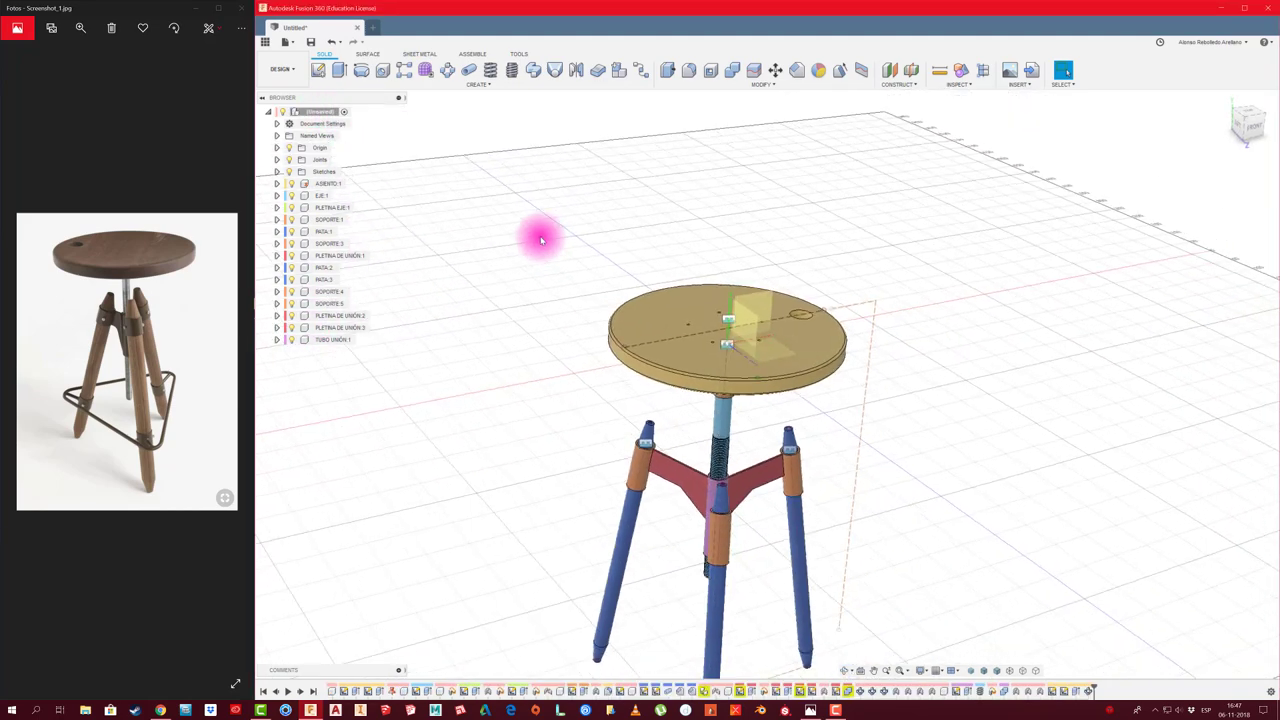
pyautogui.click(311, 44)
pyautogui.write('STOOL 1572')
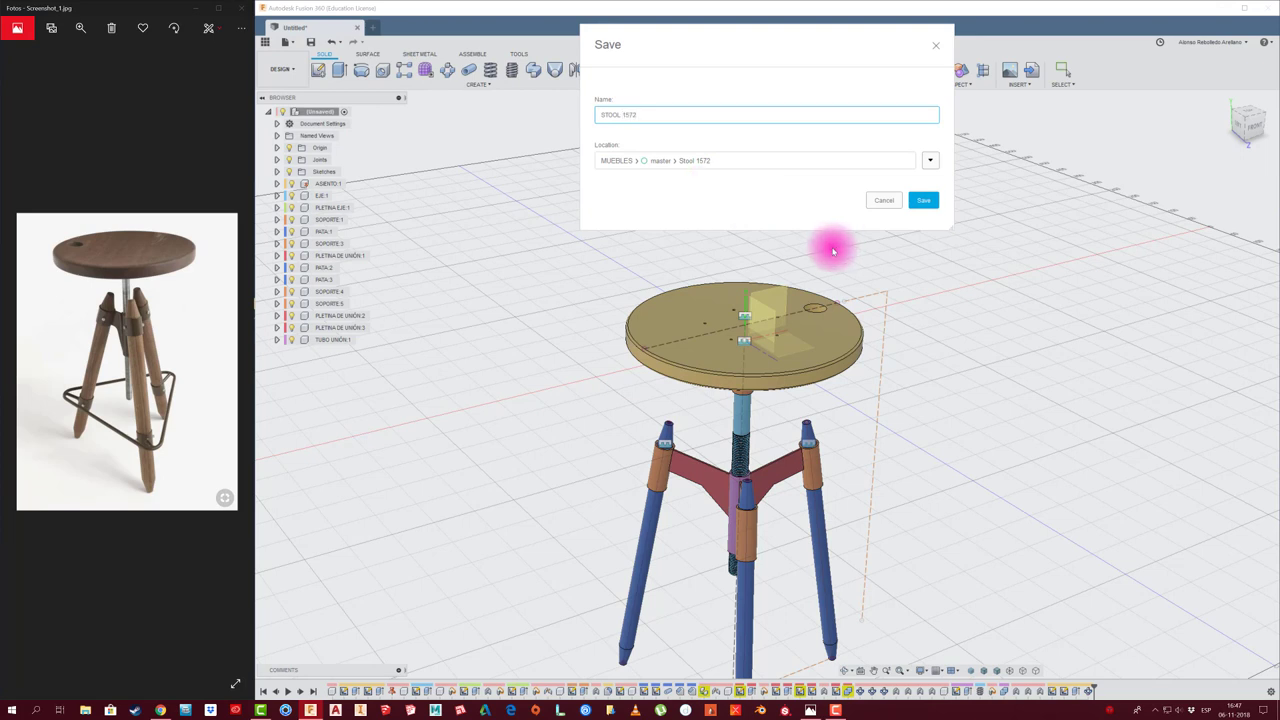
pyautogui.click(926, 204)
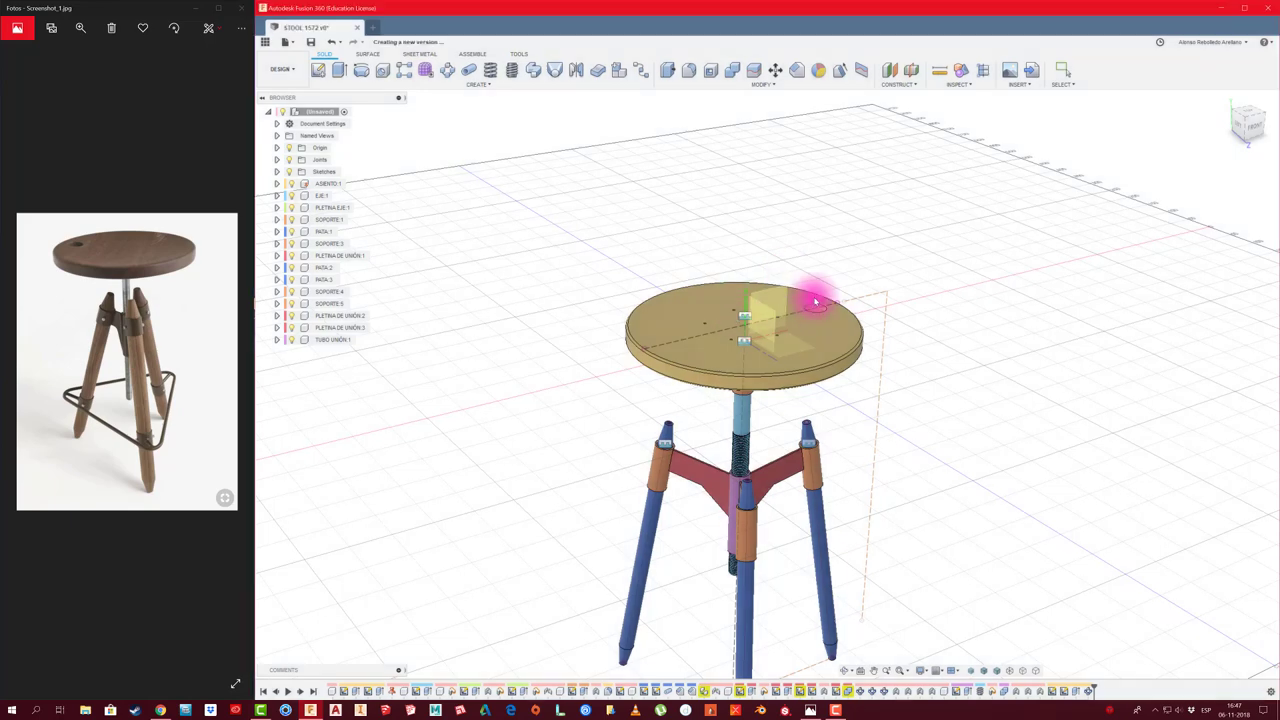
# Open the McMaster-Carr component catalogue
pyautogui.moveTo(721, 251); pyautogui.dragTo(583, 208, button='middle')
pyautogui.scroll(3, 583, 208)
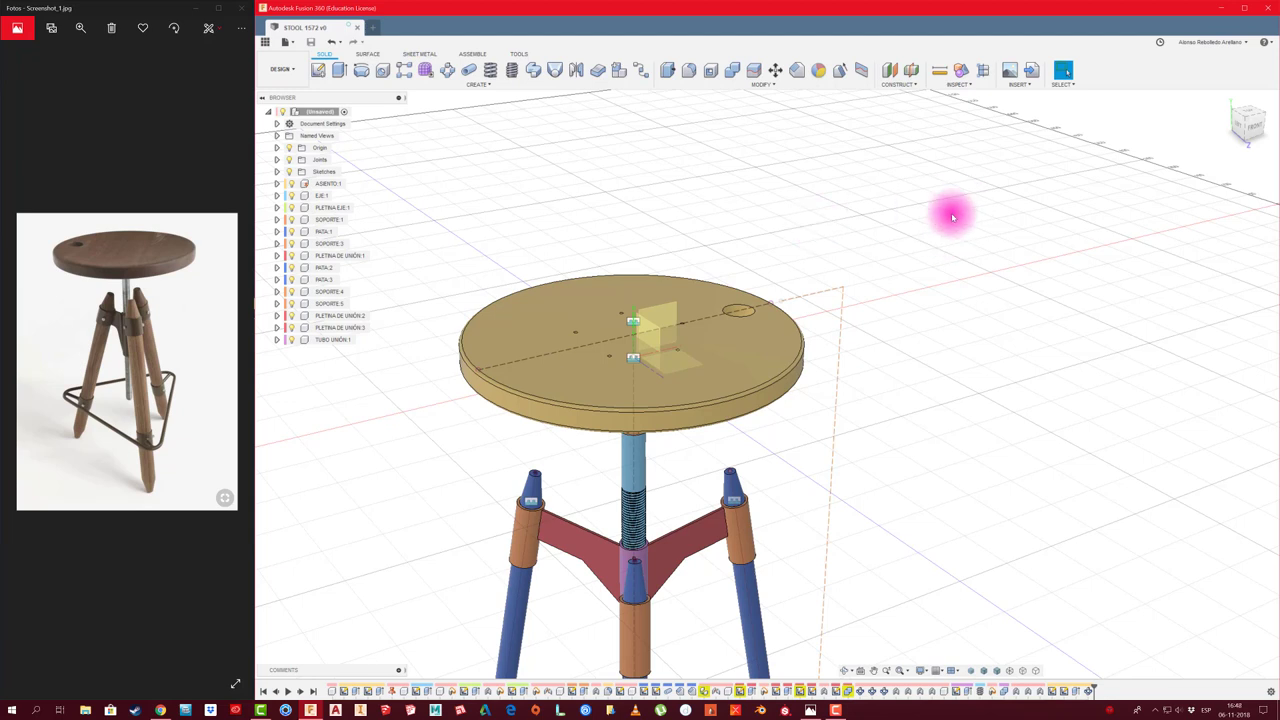
pyautogui.click(1033, 70)
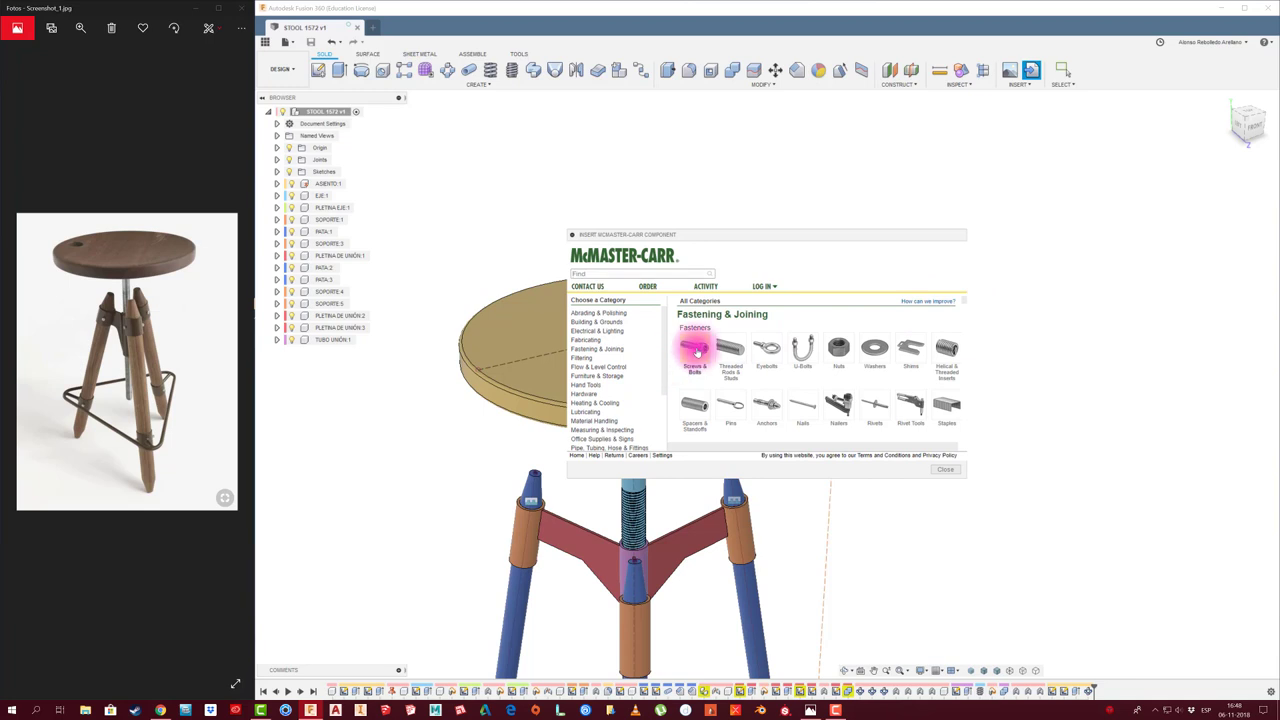
# Review metric M4 × 50 mm flat head screws, then return to the catalogue home page
pyautogui.click(696, 349)
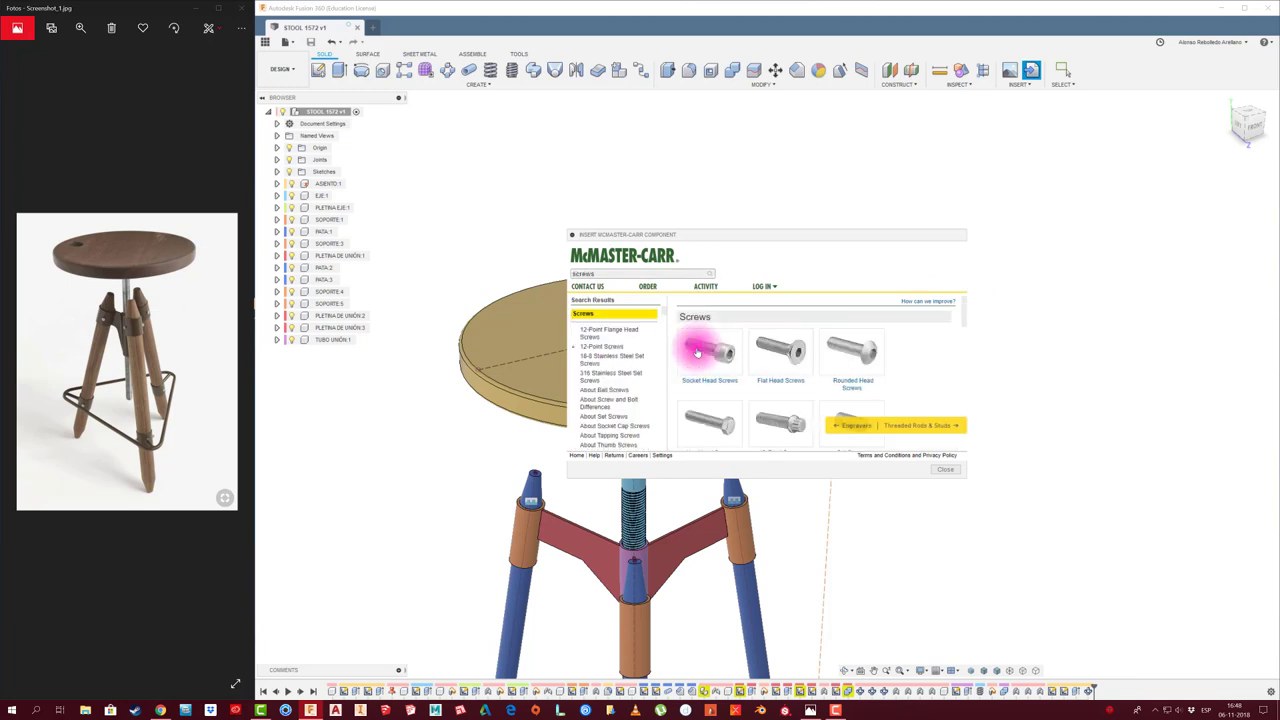
pyautogui.click(770, 352)
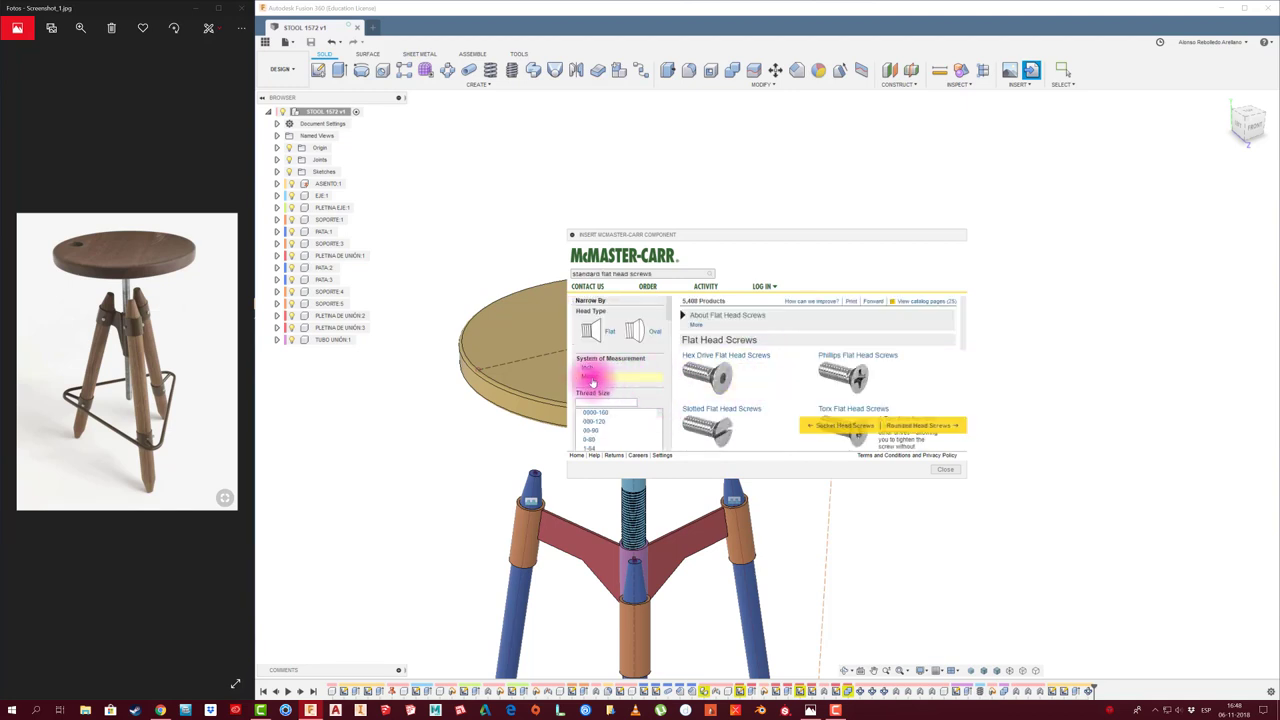
pyautogui.click(590, 378)
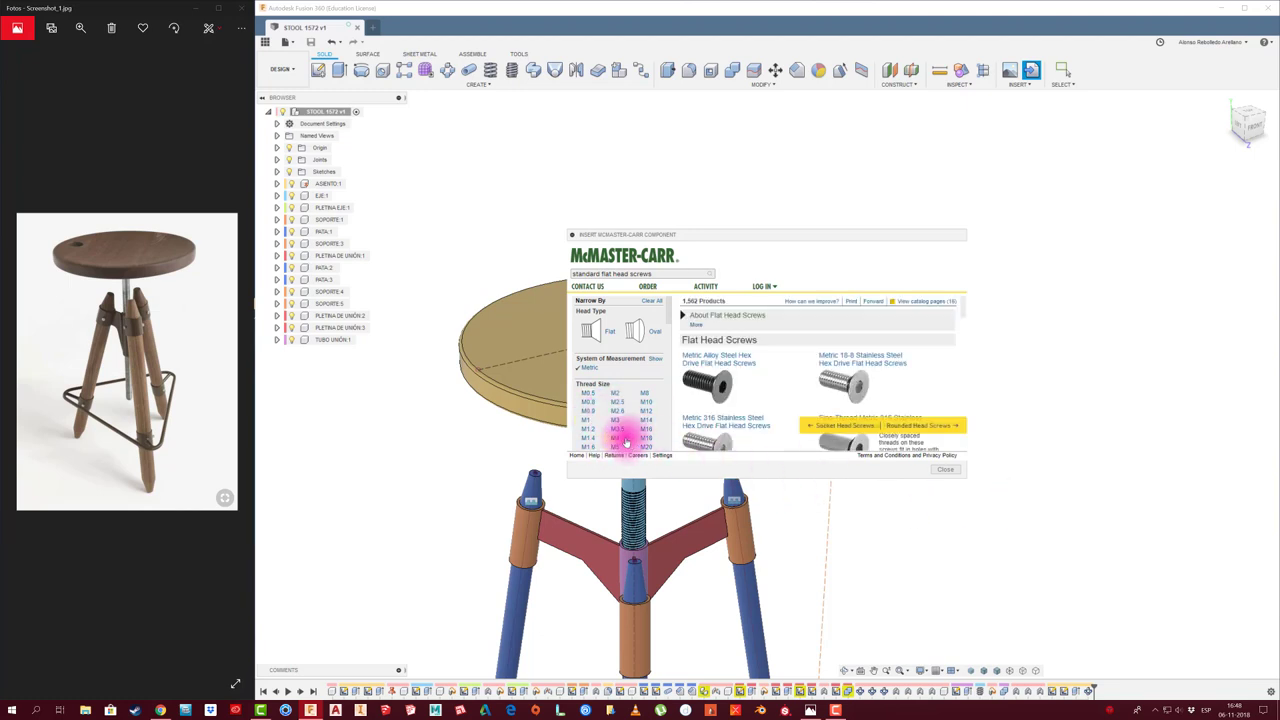
pyautogui.click(616, 440)
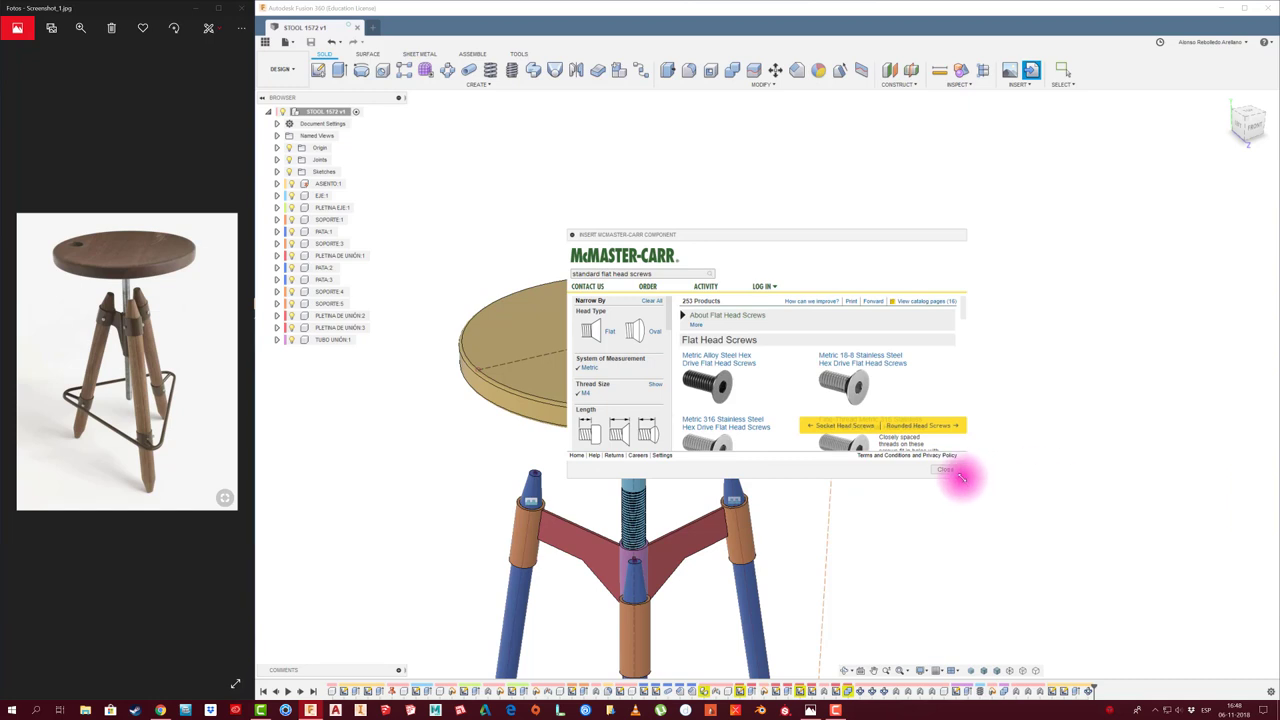
pyautogui.moveTo(960, 478); pyautogui.dragTo(1014, 586)
pyautogui.scroll(-2, 628, 455)
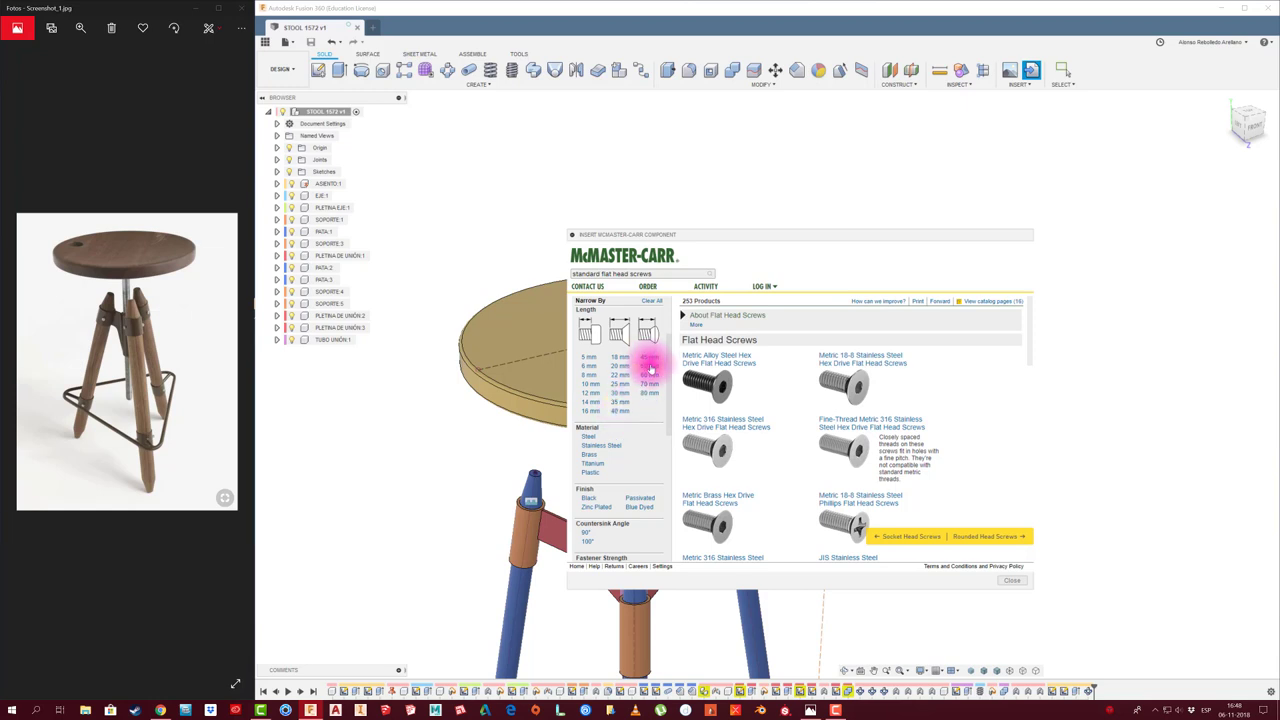
pyautogui.click(649, 371)
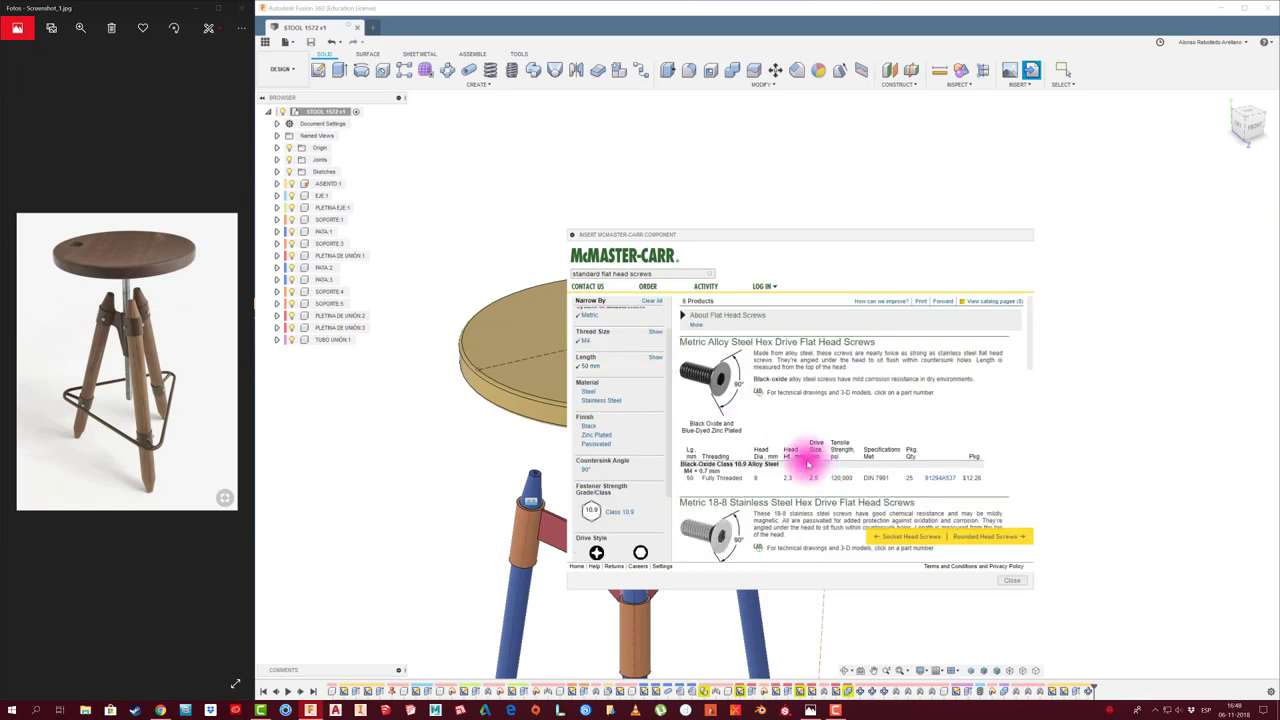
pyautogui.click(940, 479)
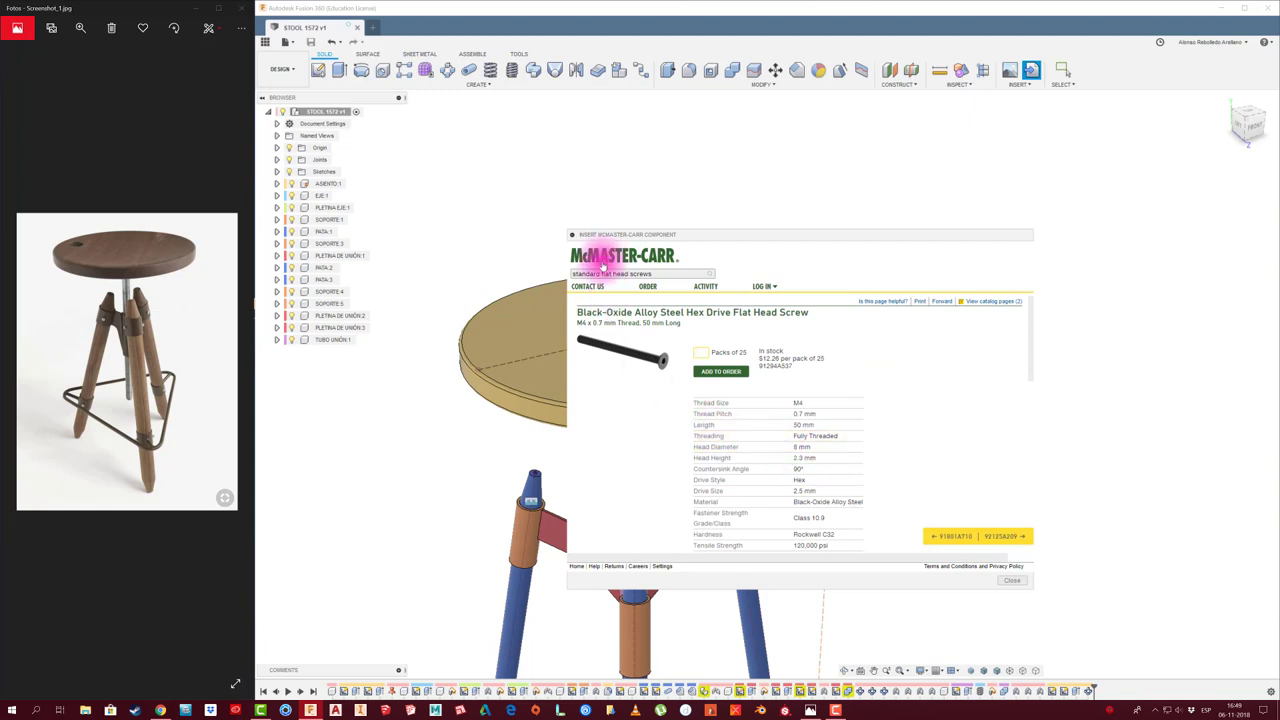
pyautogui.click(604, 258)
# Find the metric M4 × 40 mm black-oxide alloy steel flat head screw
pyautogui.click(704, 355)
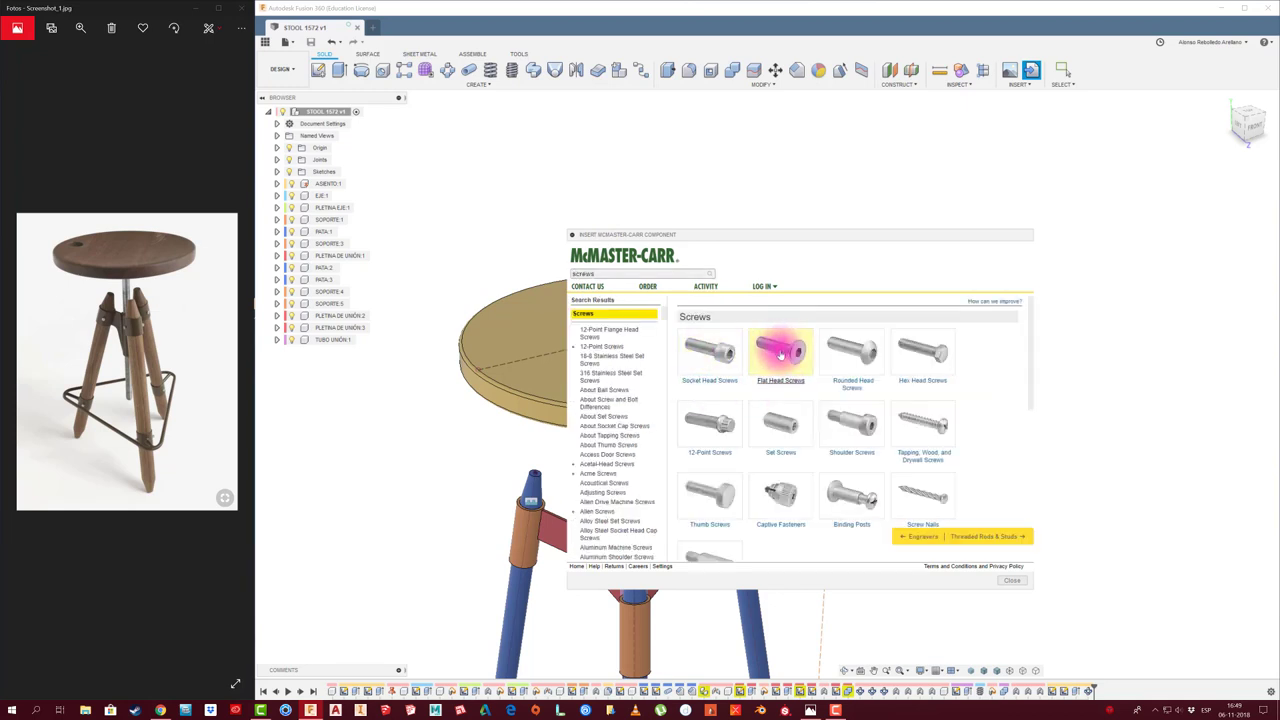
pyautogui.click(781, 352)
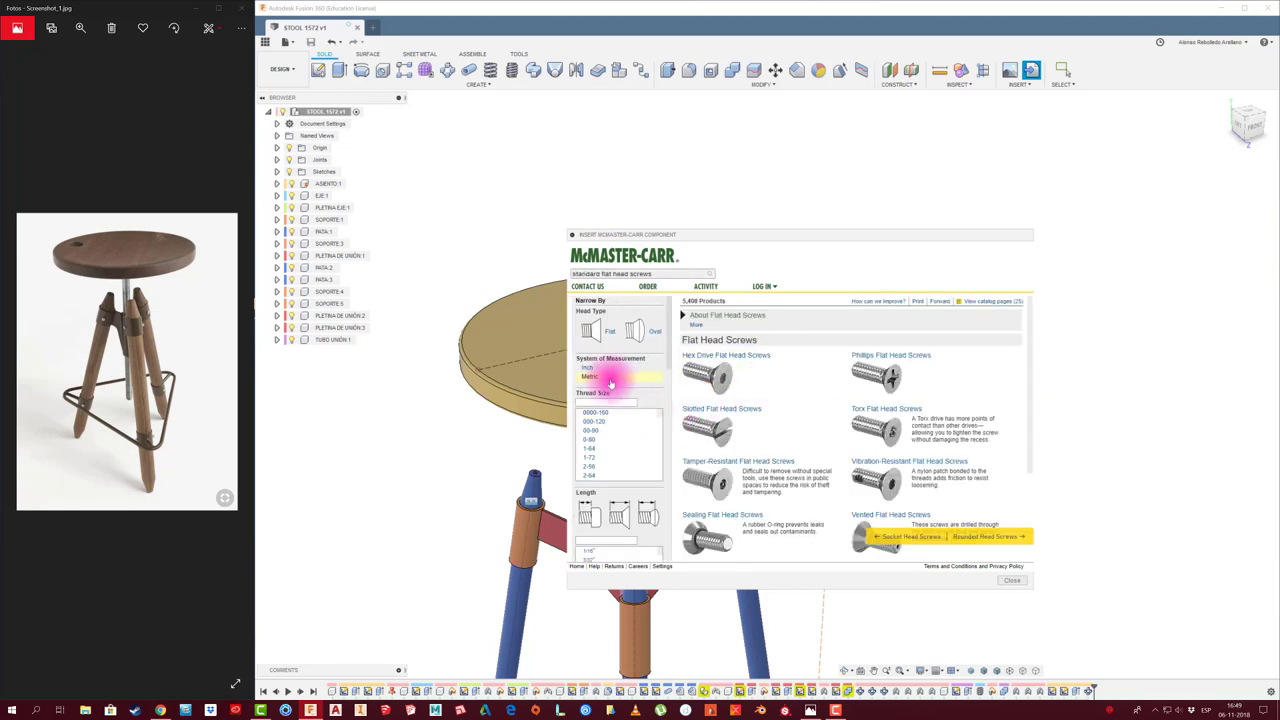
pyautogui.click(590, 377)
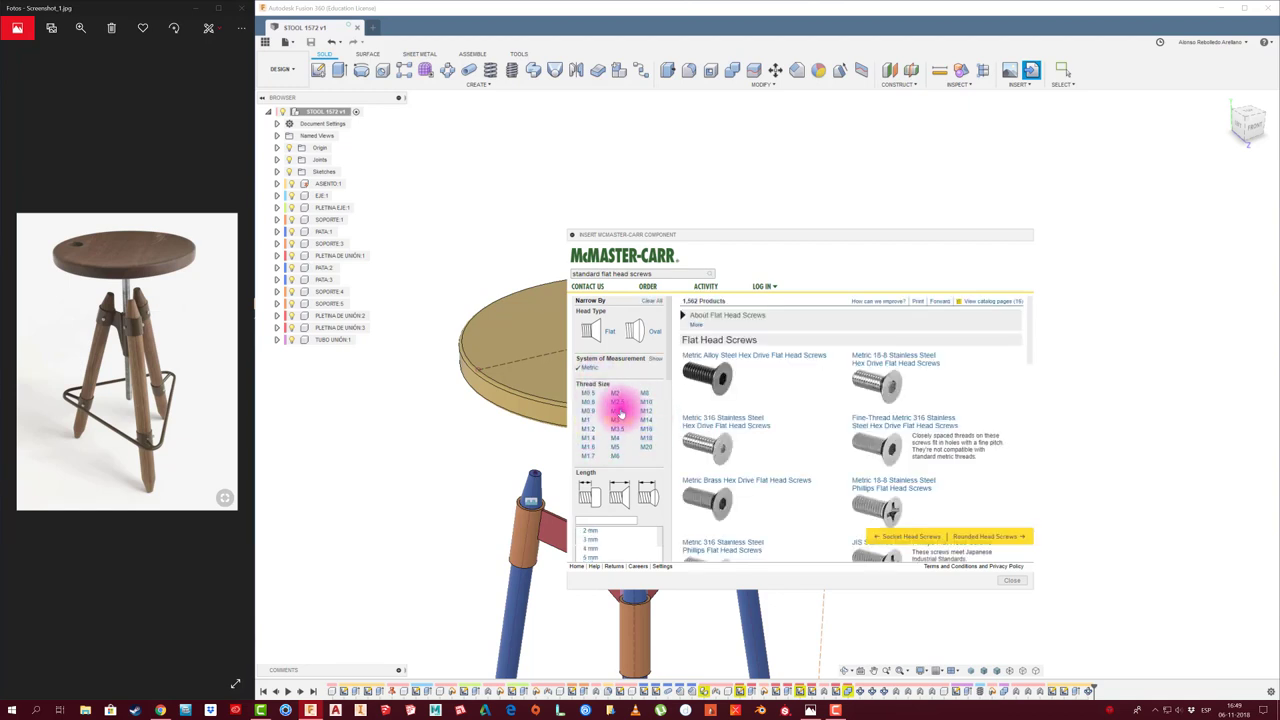
pyautogui.click(617, 438)
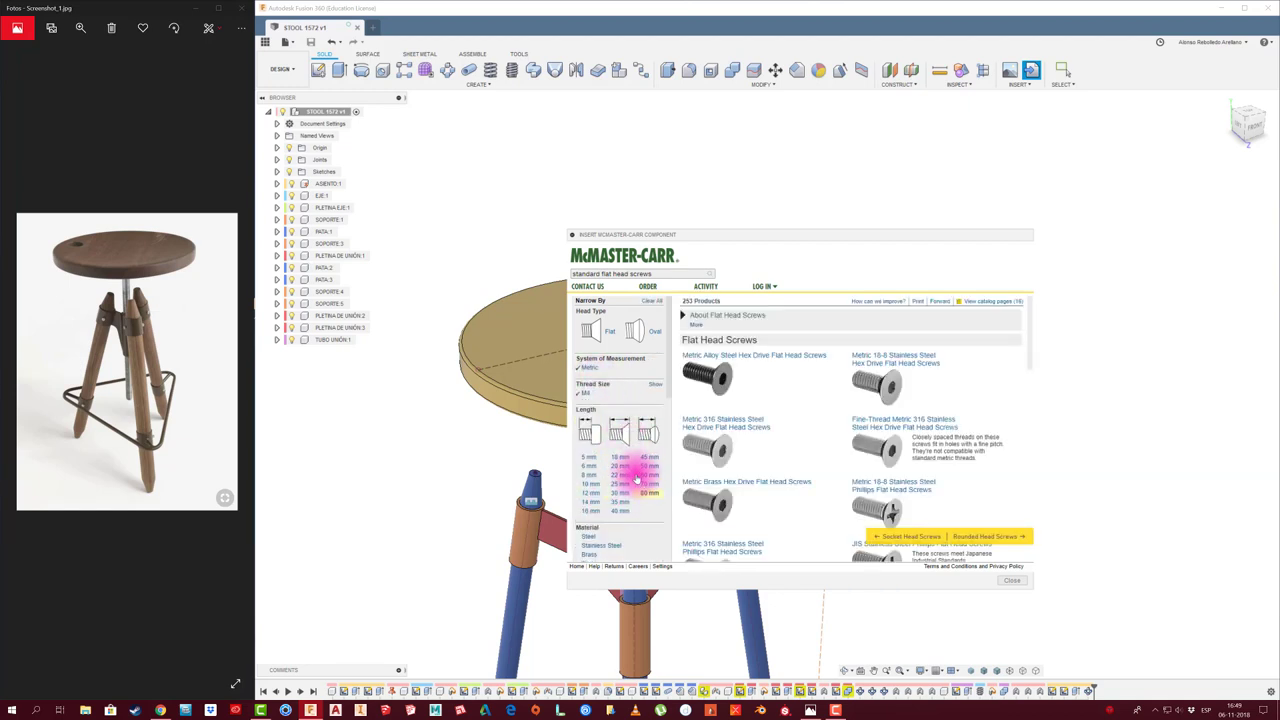
pyautogui.click(622, 511)
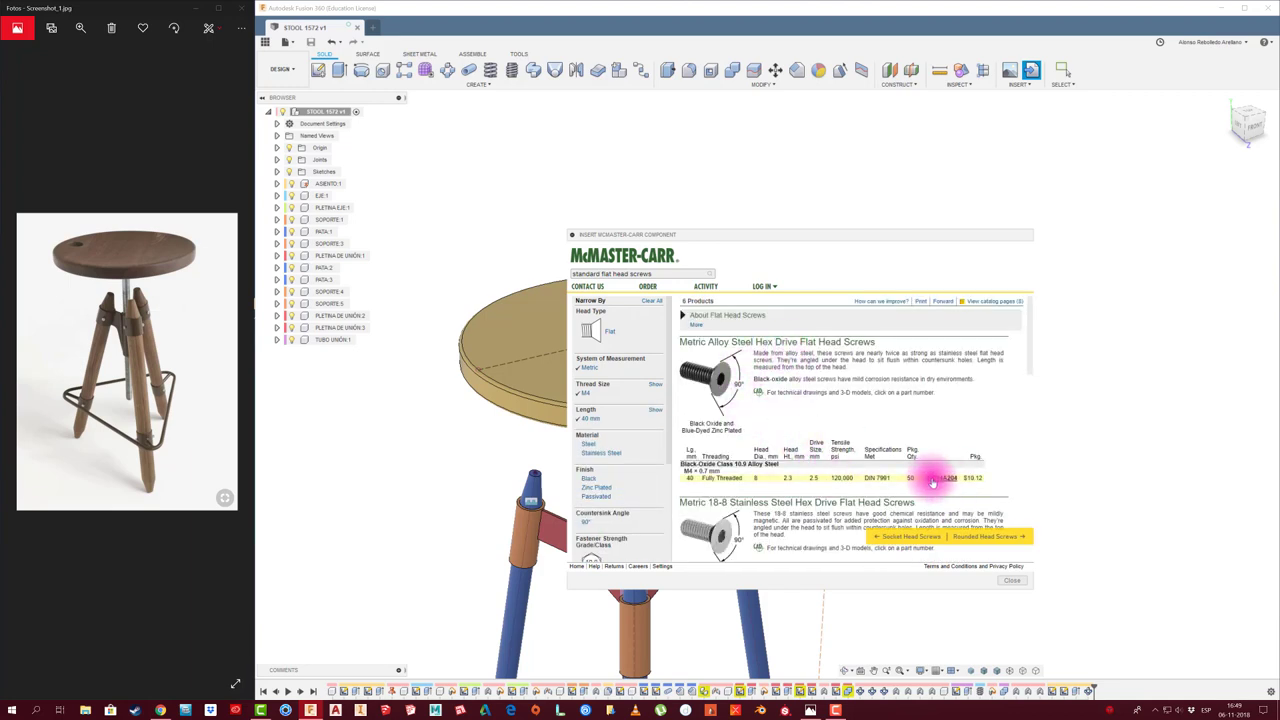
pyautogui.click(820, 480)
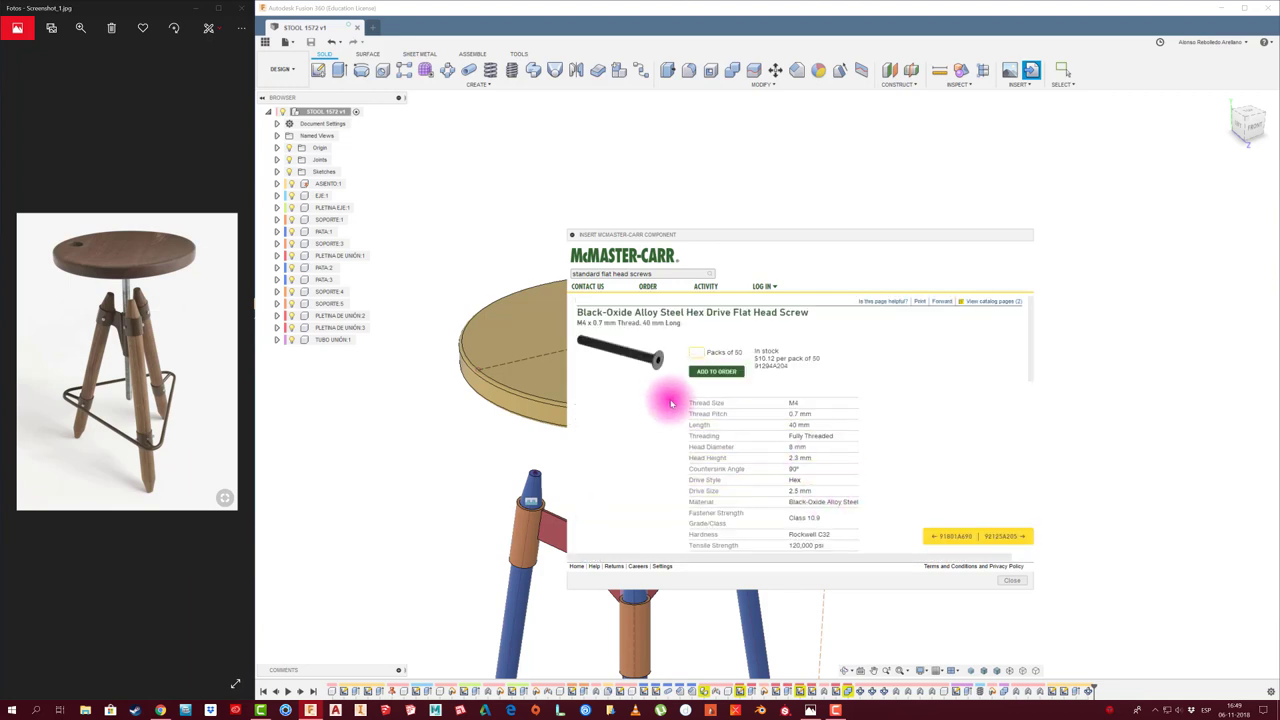
# Insert the screw into the design as a 3-D STEP model
pyautogui.scroll(-3, 672, 403)
pyautogui.scroll(-3, 675, 406)
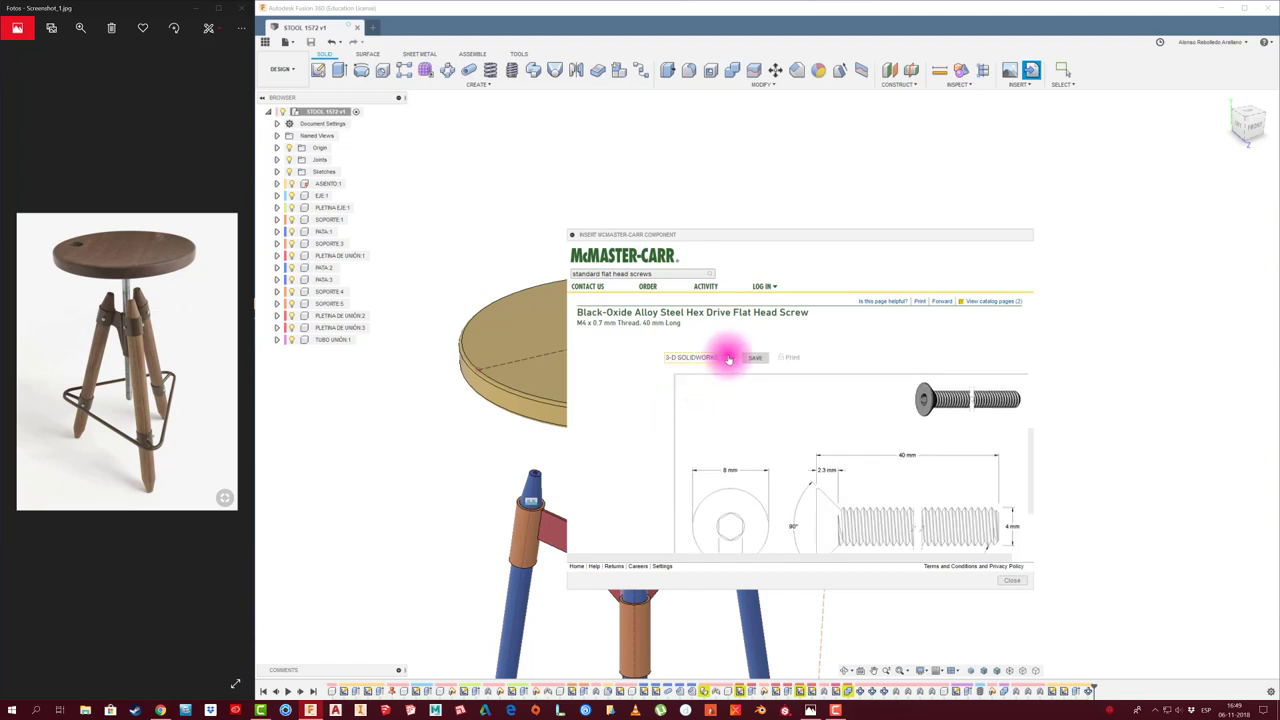
pyautogui.click(728, 358)
pyautogui.click(688, 416)
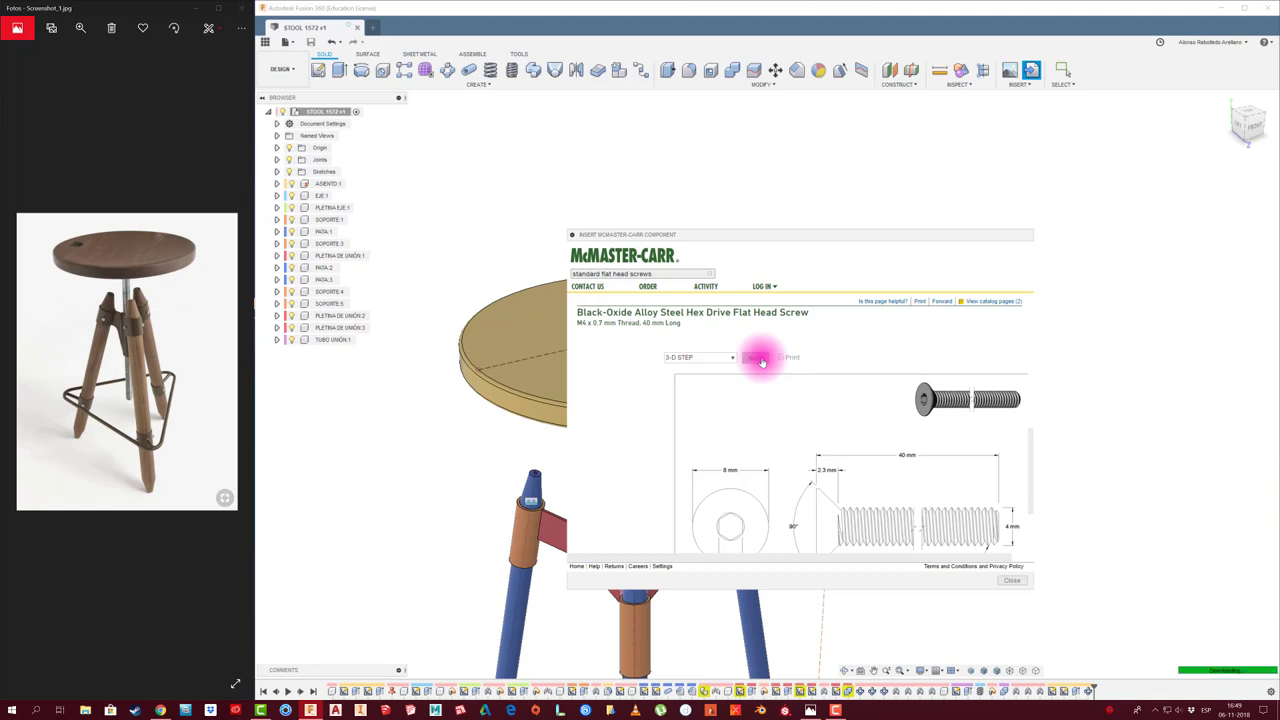
pyautogui.click(758, 358)
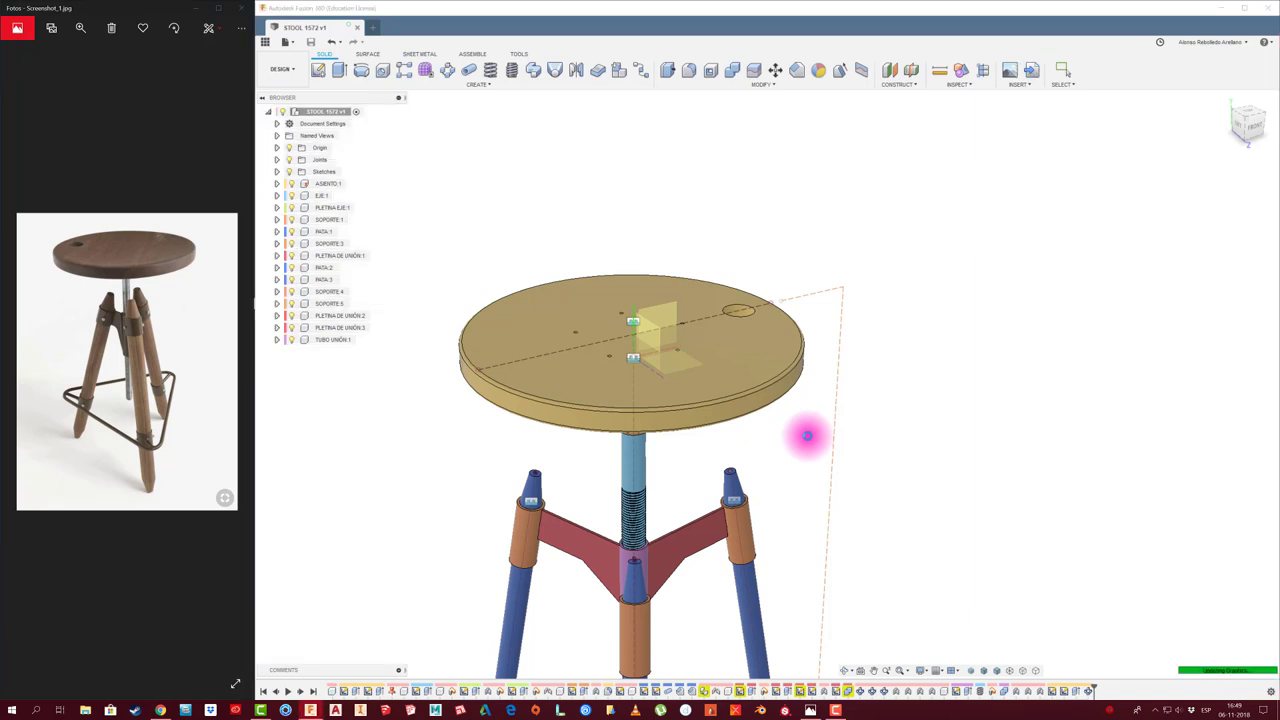
# Move the inserted screw 260 mm along Z and capture its position
pyautogui.scroll(2, 543, 320)
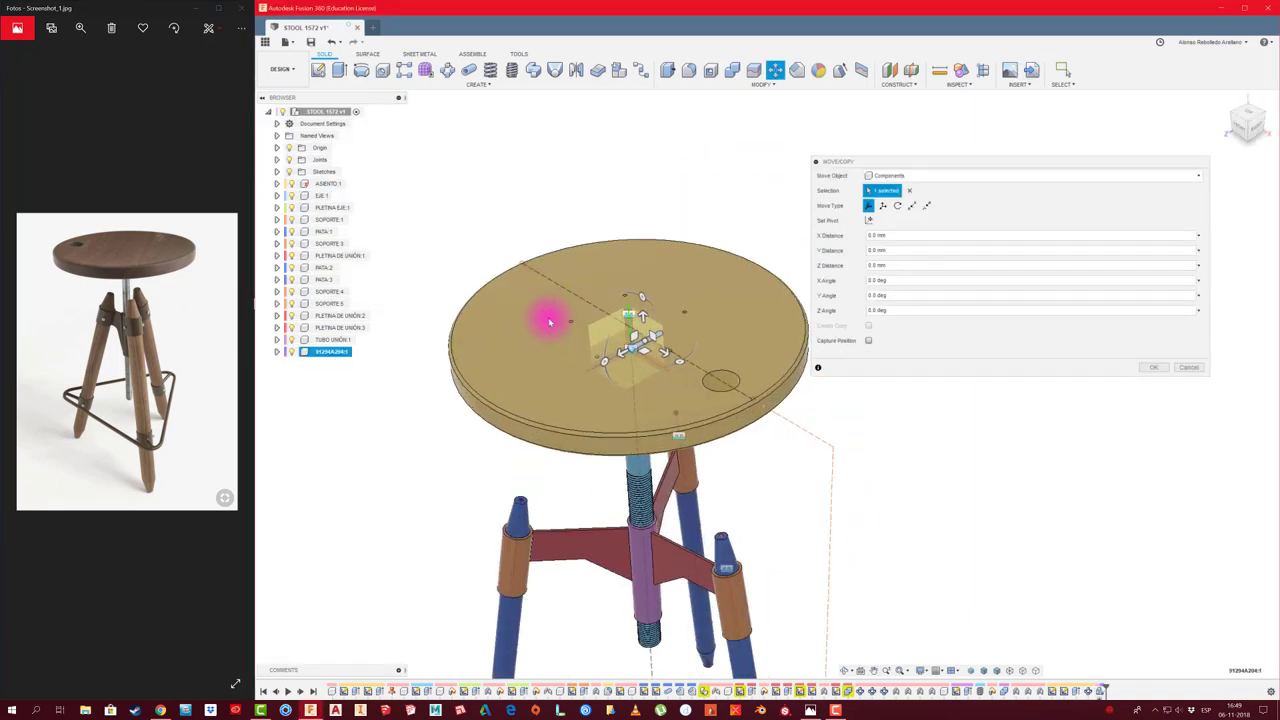
pyautogui.scroll(2, 586, 309)
pyautogui.scroll(2, 694, 334)
pyautogui.moveTo(690, 325)
pyautogui.mouseDown()
pyautogui.moveTo(380, 406)
pyautogui.moveTo(398, 462)
pyautogui.moveTo(432, 420)
pyautogui.mouseUp()
pyautogui.click(1153, 370)
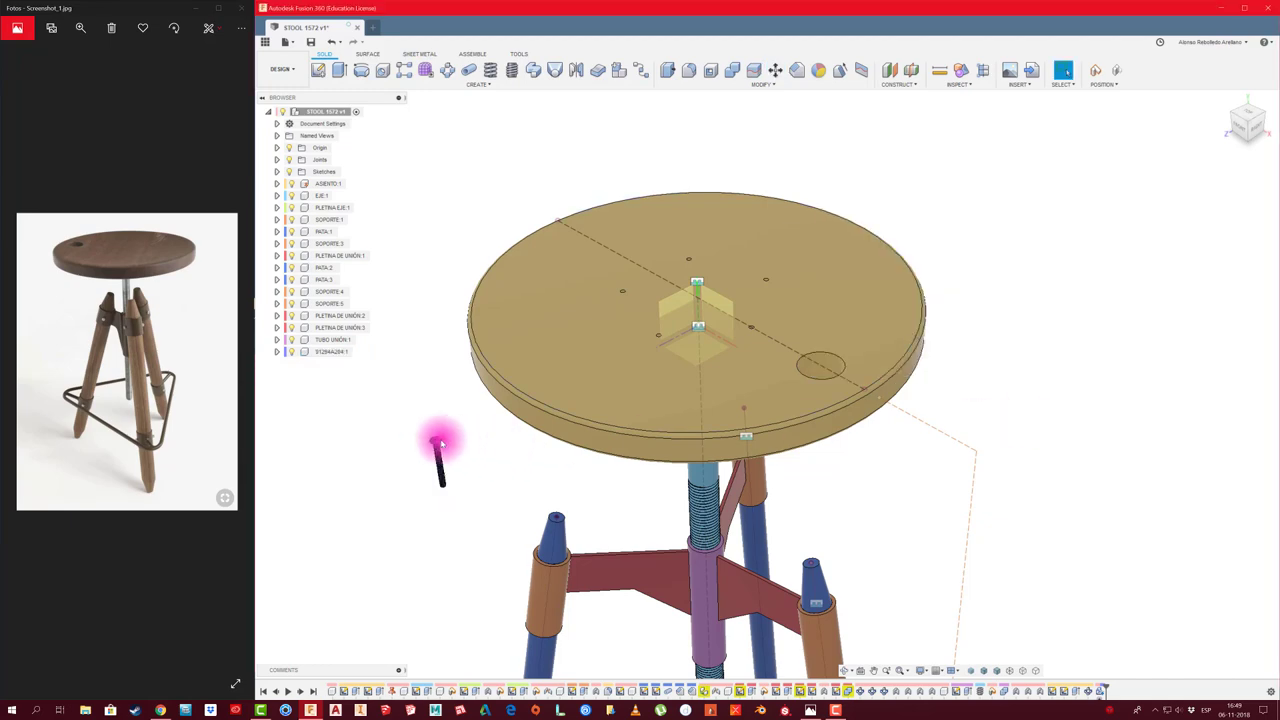
pyautogui.scroll(2, 440, 434)
pyautogui.scroll(2, 443, 434)
pyautogui.scroll(5, 520, 425)
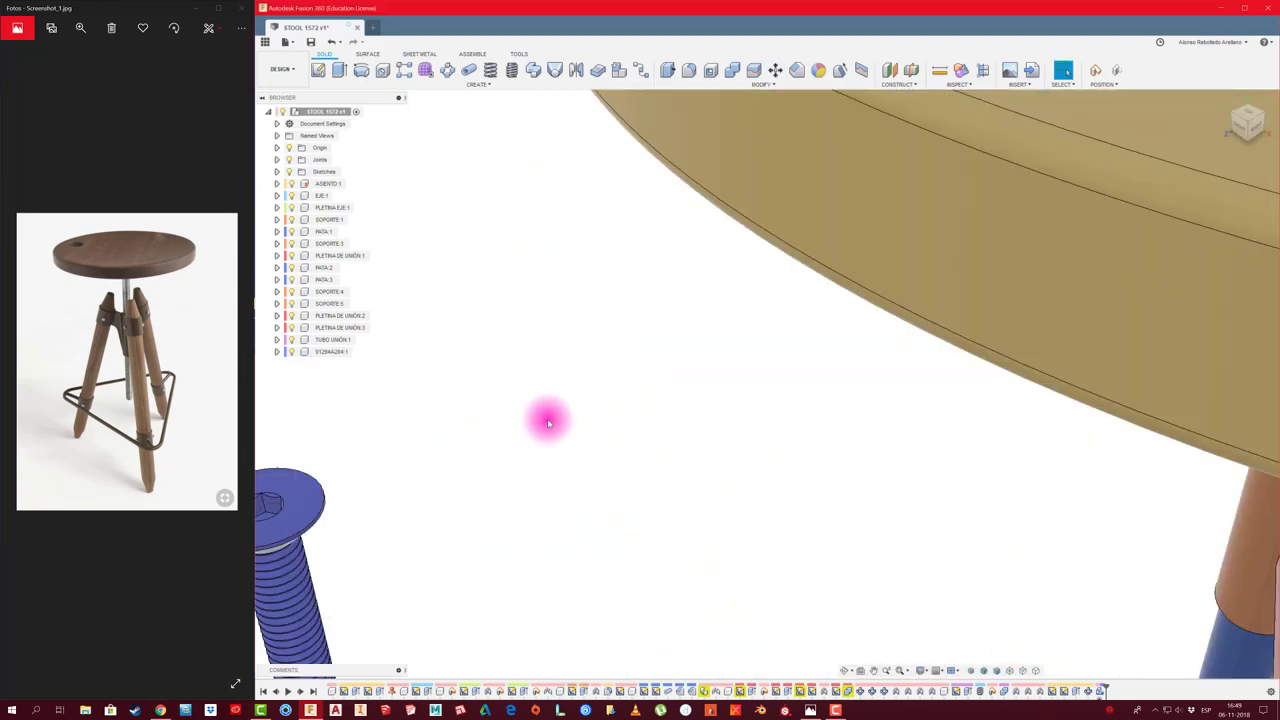
pyautogui.scroll(-3, 548, 422)
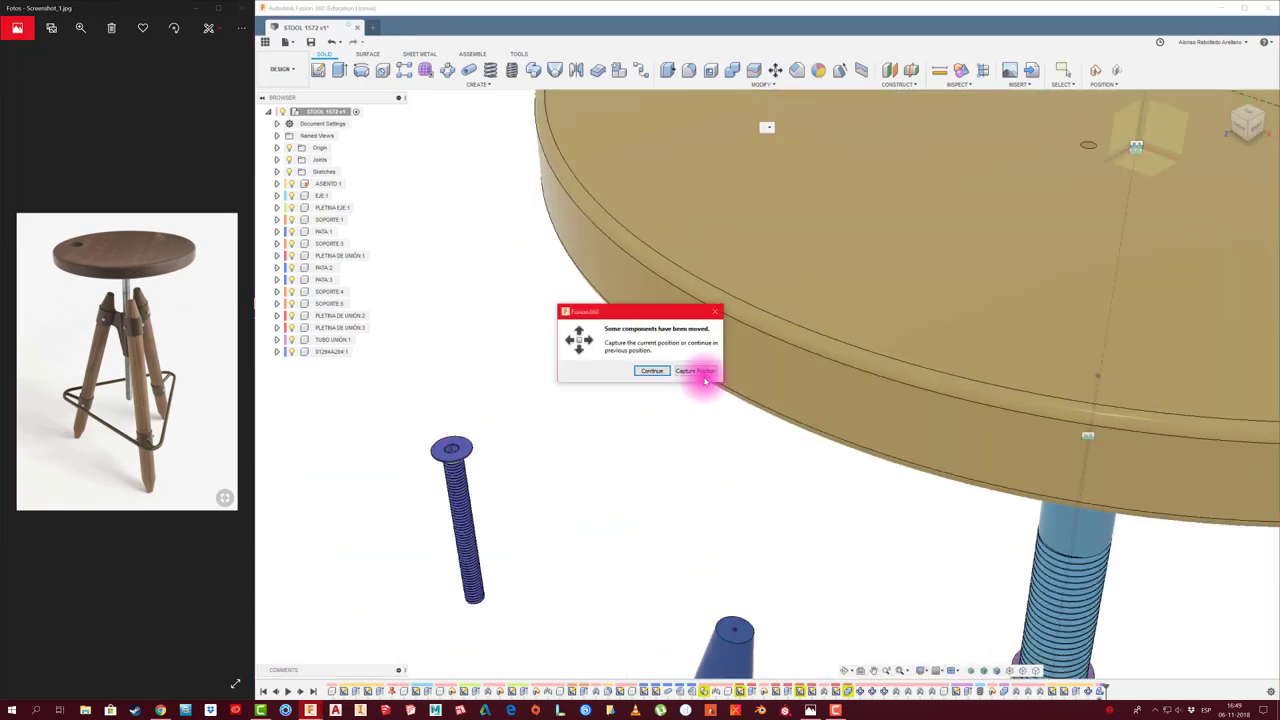
pyautogui.click(703, 373)
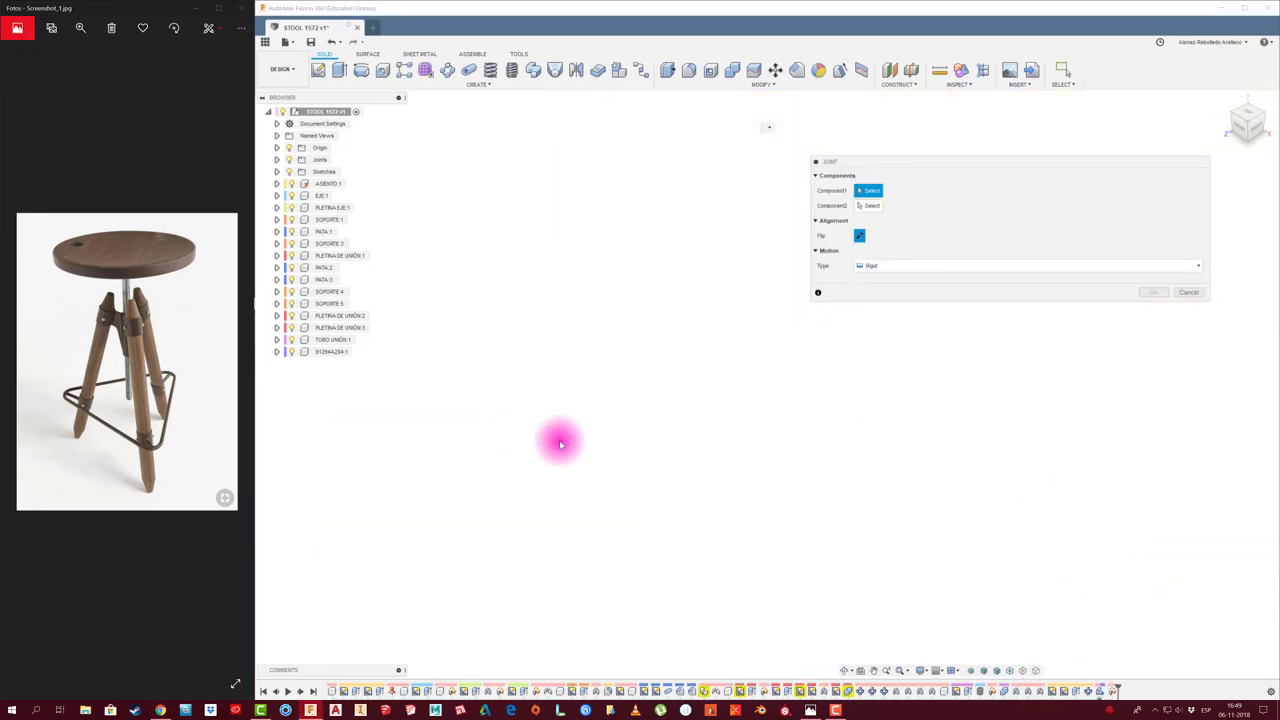
# Joint the screw head to one of the seat's small holes
pyautogui.scroll(-2, 560, 443)
pyautogui.scroll(-3, 571, 451)
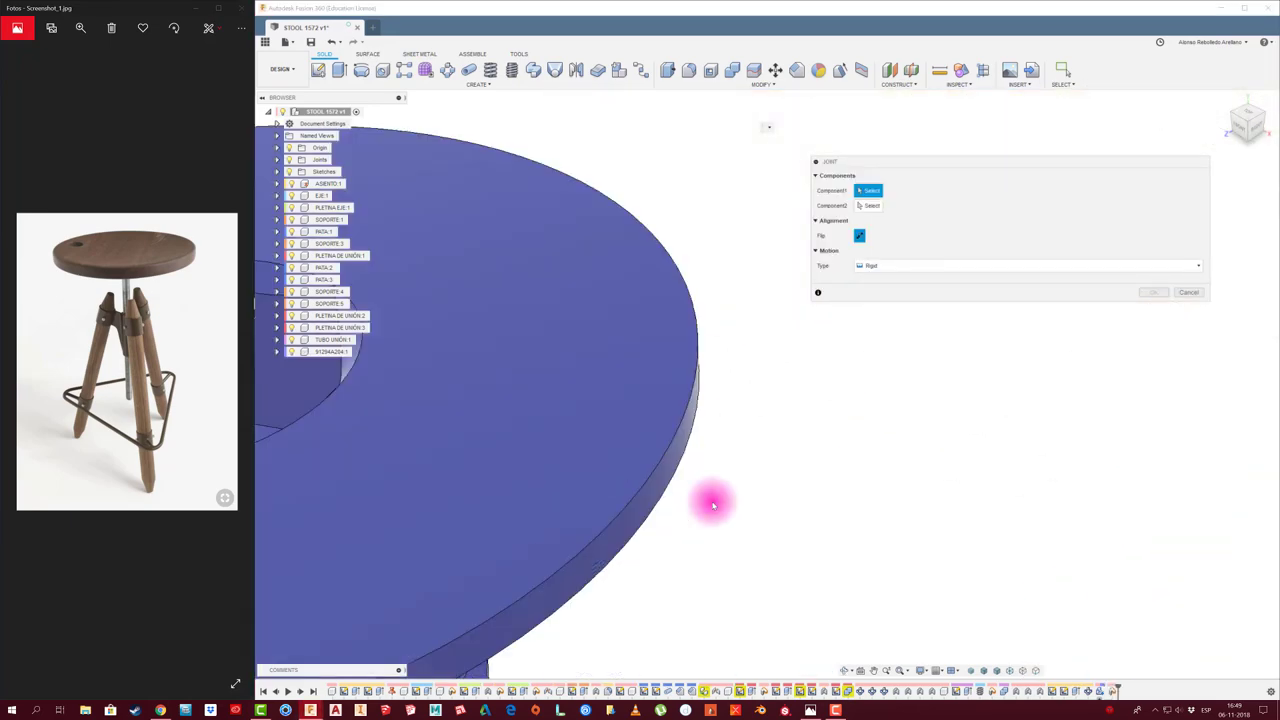
pyautogui.click(652, 478)
pyautogui.scroll(-3, 651, 477)
pyautogui.scroll(-2, 703, 486)
pyautogui.scroll(-2, 443, 517)
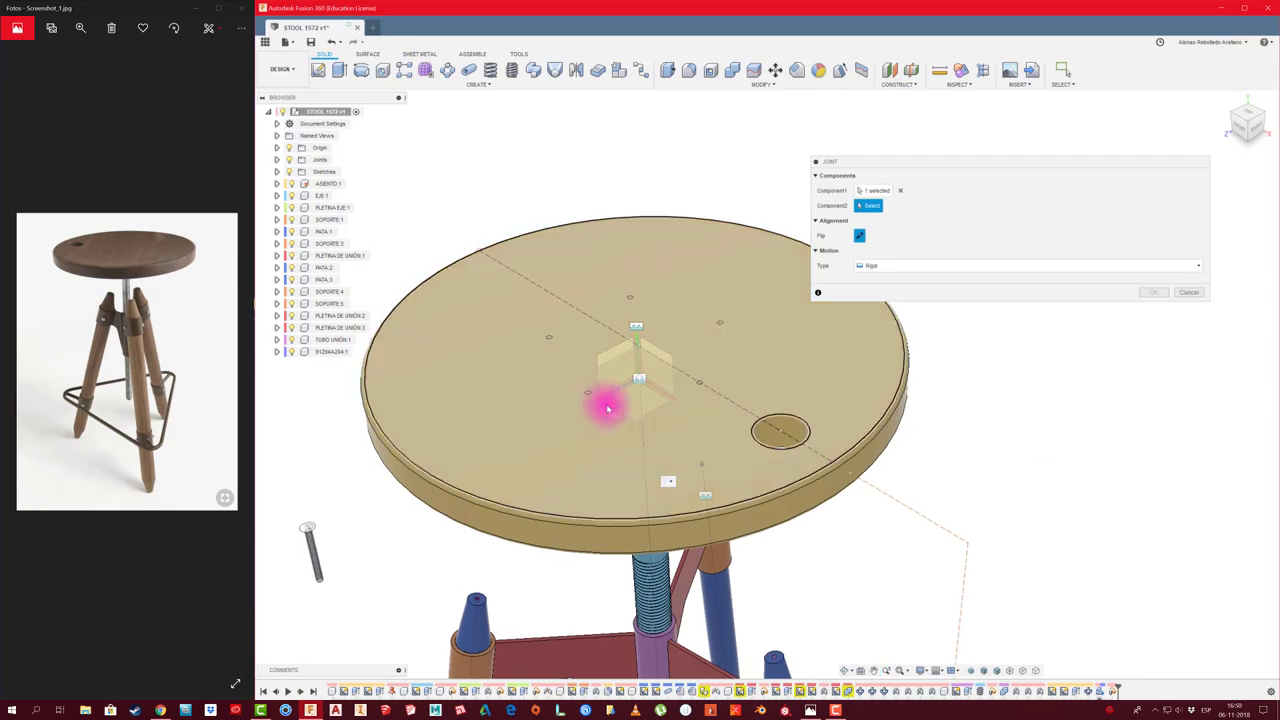
pyautogui.scroll(2, 600, 400)
pyautogui.scroll(3, 585, 400)
pyautogui.click(576, 410)
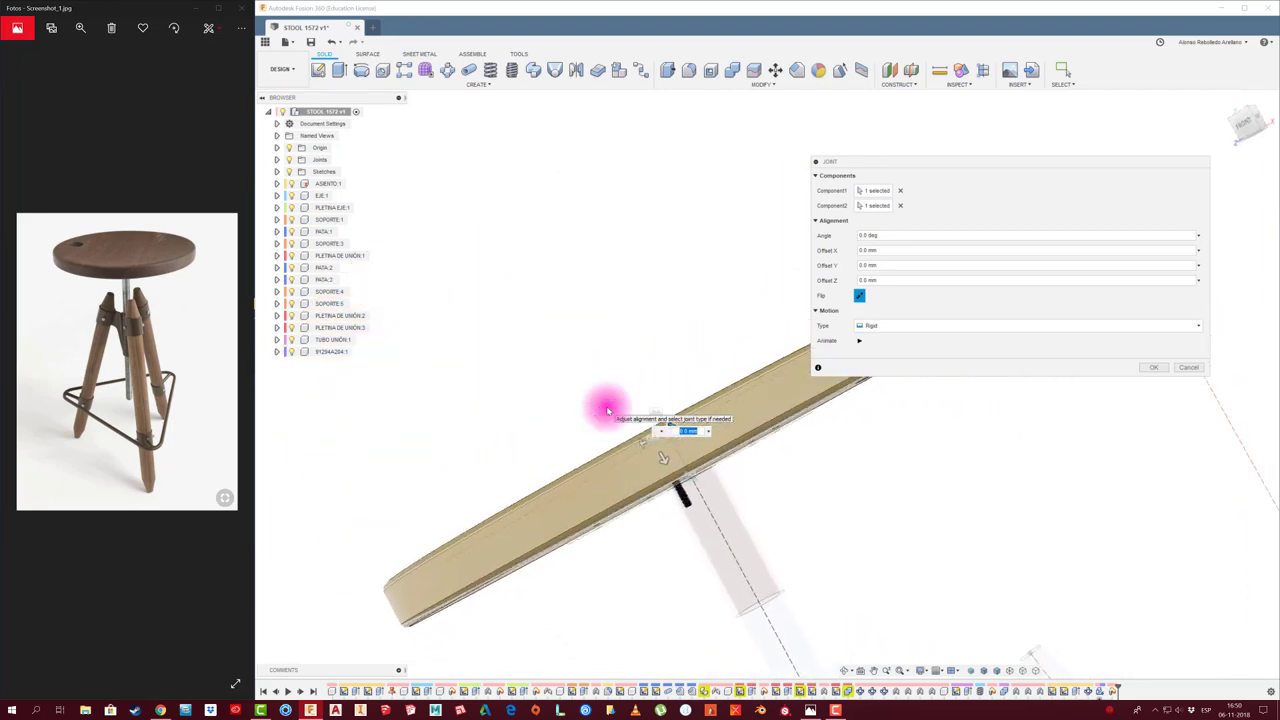
pyautogui.click(1155, 368)
pyautogui.moveTo(923, 428)
pyautogui.keyDown('shift'); pyautogui.mouseDown(button='middle')
pyautogui.moveTo(808, 305)
pyautogui.moveTo(773, 340)
pyautogui.moveTo(461, 367)
pyautogui.mouseUp(button='middle'); pyautogui.keyUp('shift')
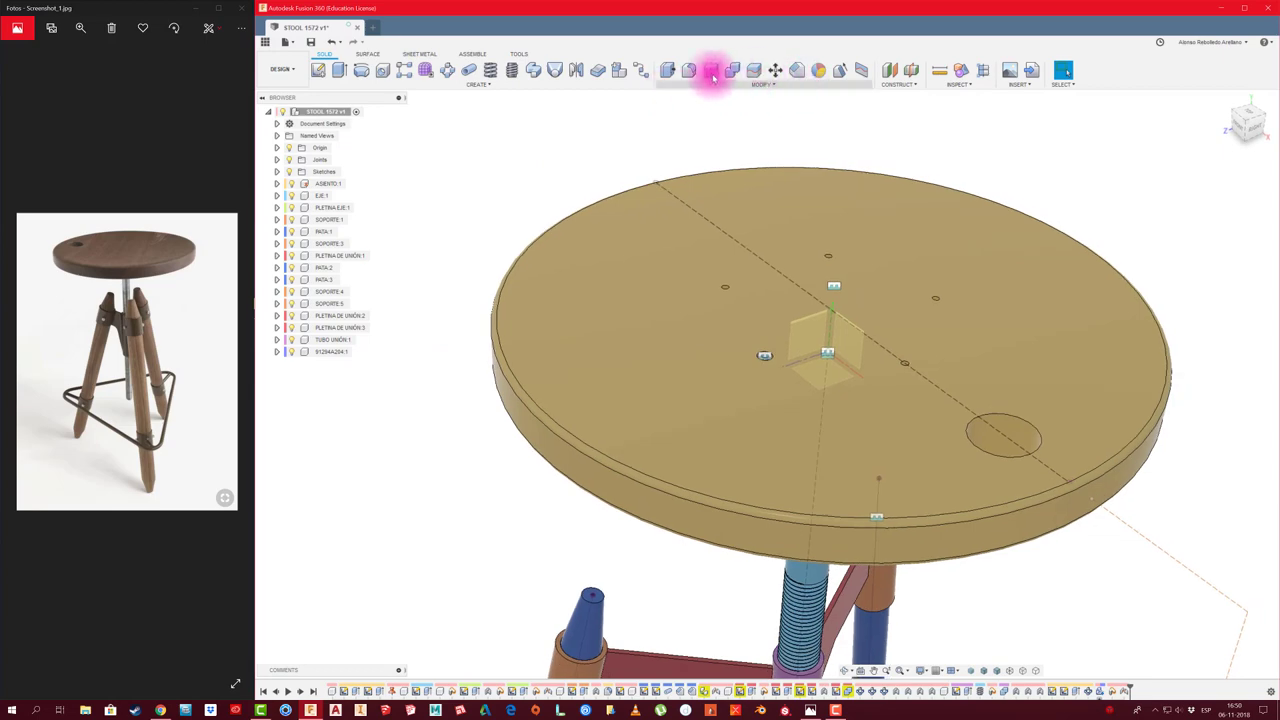
# Combine-cut the screw out of the seat plate, keeping the screw as a tool
pyautogui.click(733, 72)
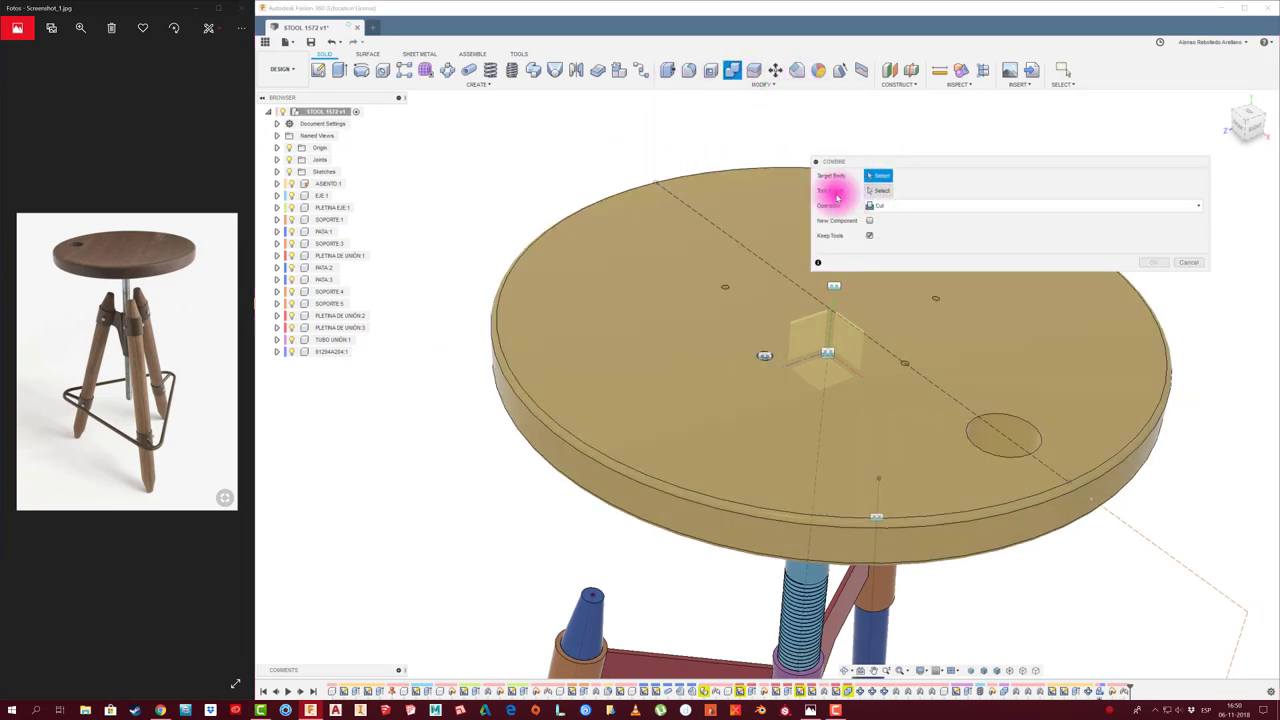
pyautogui.click(803, 329)
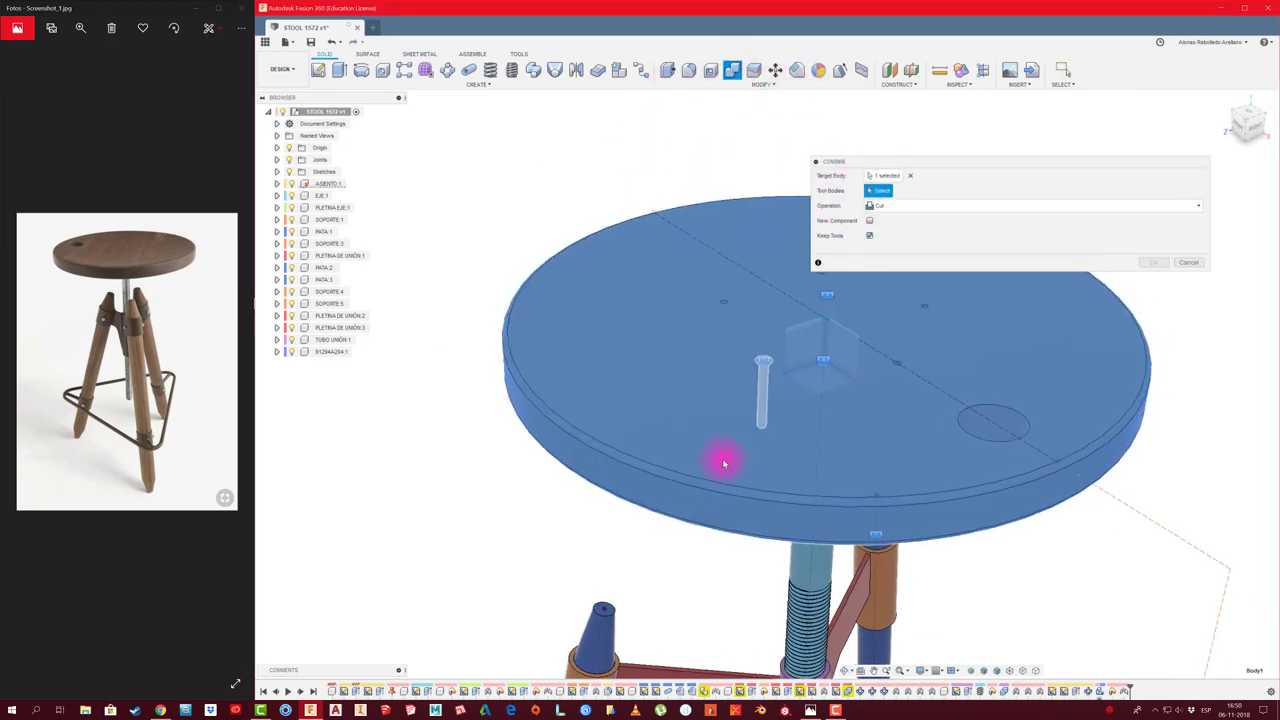
pyautogui.keyDown('shift'); pyautogui.moveTo(723, 457); pyautogui.dragTo(773, 513, button='middle'); pyautogui.keyUp('shift')
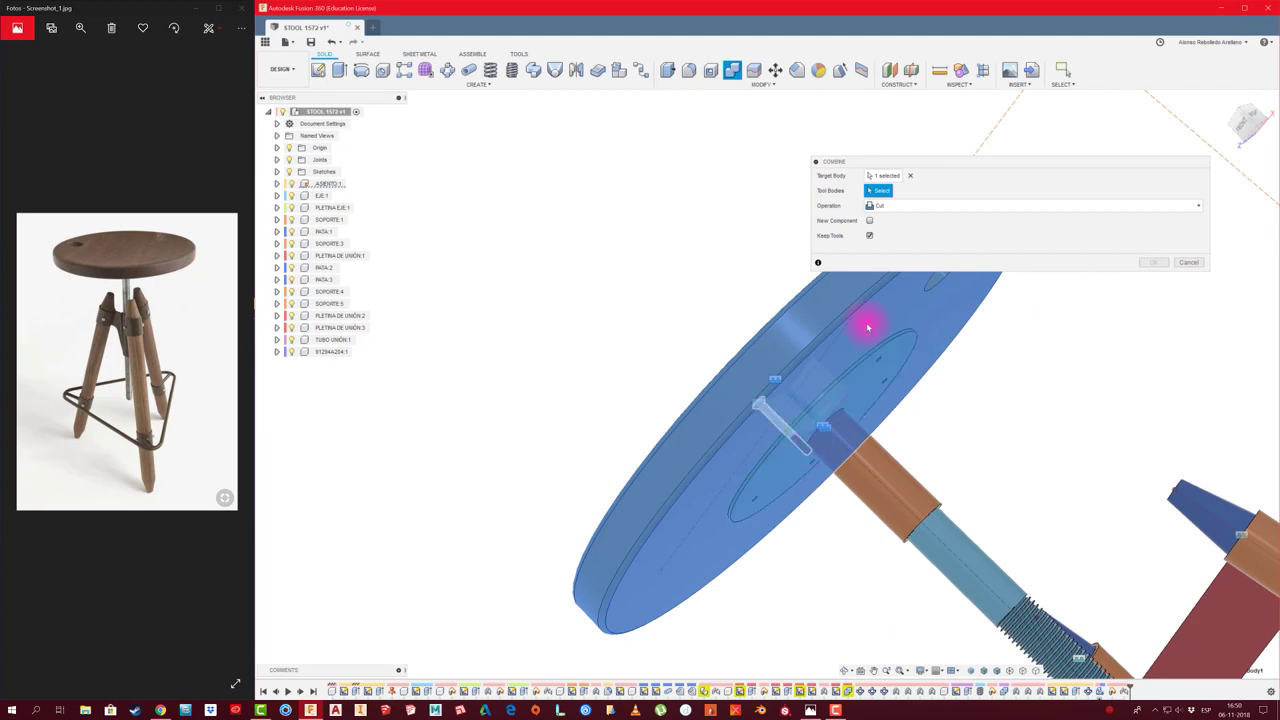
pyautogui.click(870, 280)
pyautogui.keyDown('shift'); pyautogui.moveTo(877, 280); pyautogui.dragTo(1220, 282, button='middle'); pyautogui.keyUp('shift')
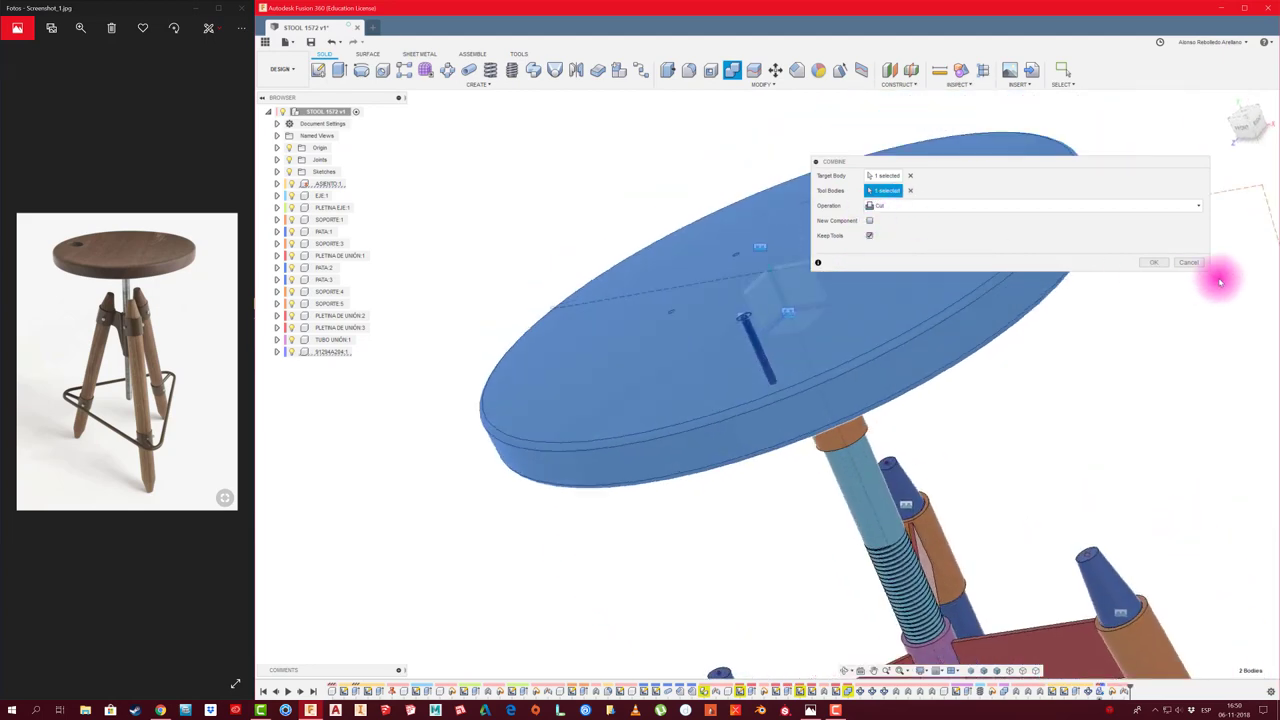
pyautogui.click(1152, 263)
# Isolate the ASIENTO:1 seat component and inspect its thickness and new hole
pyautogui.moveTo(960, 354)
pyautogui.keyDown('shift'); pyautogui.mouseDown(button='middle')
pyautogui.moveTo(894, 366)
pyautogui.moveTo(624, 308)
pyautogui.moveTo(463, 466)
pyautogui.moveTo(472, 390)
pyautogui.mouseUp(button='middle'); pyautogui.keyUp('shift')
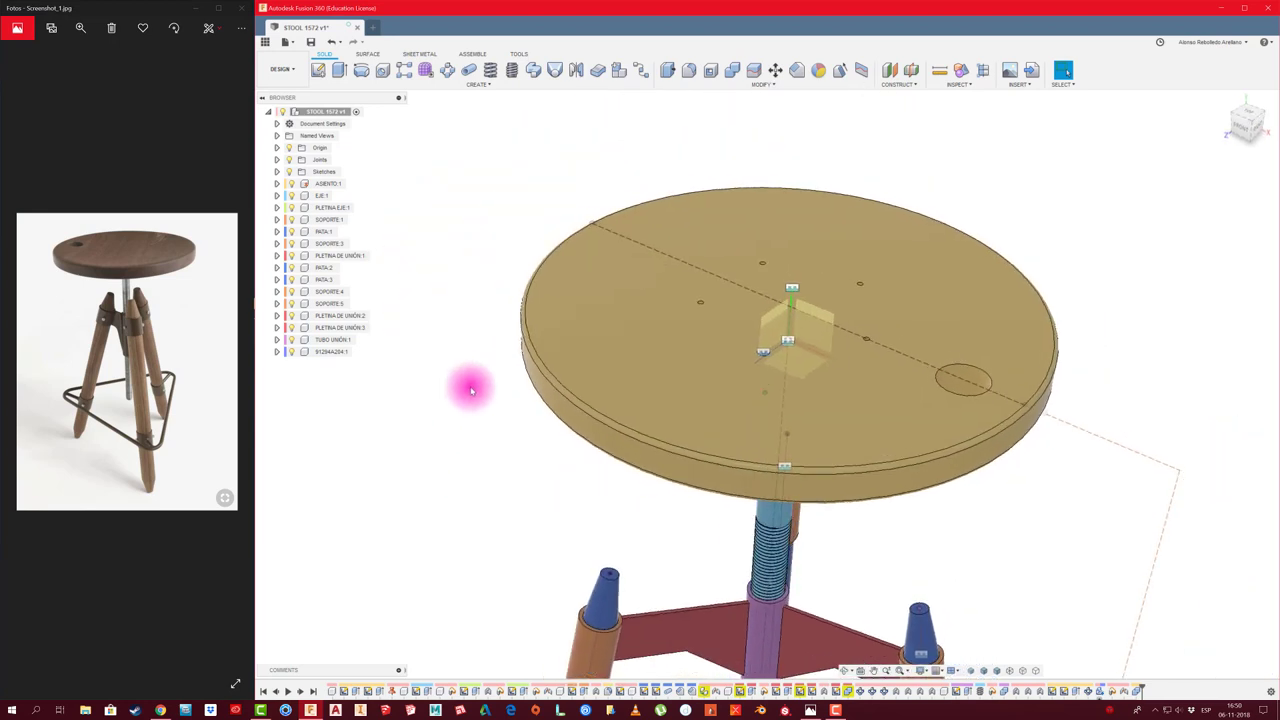
pyautogui.rightClick(328, 184)
pyautogui.click(356, 466)
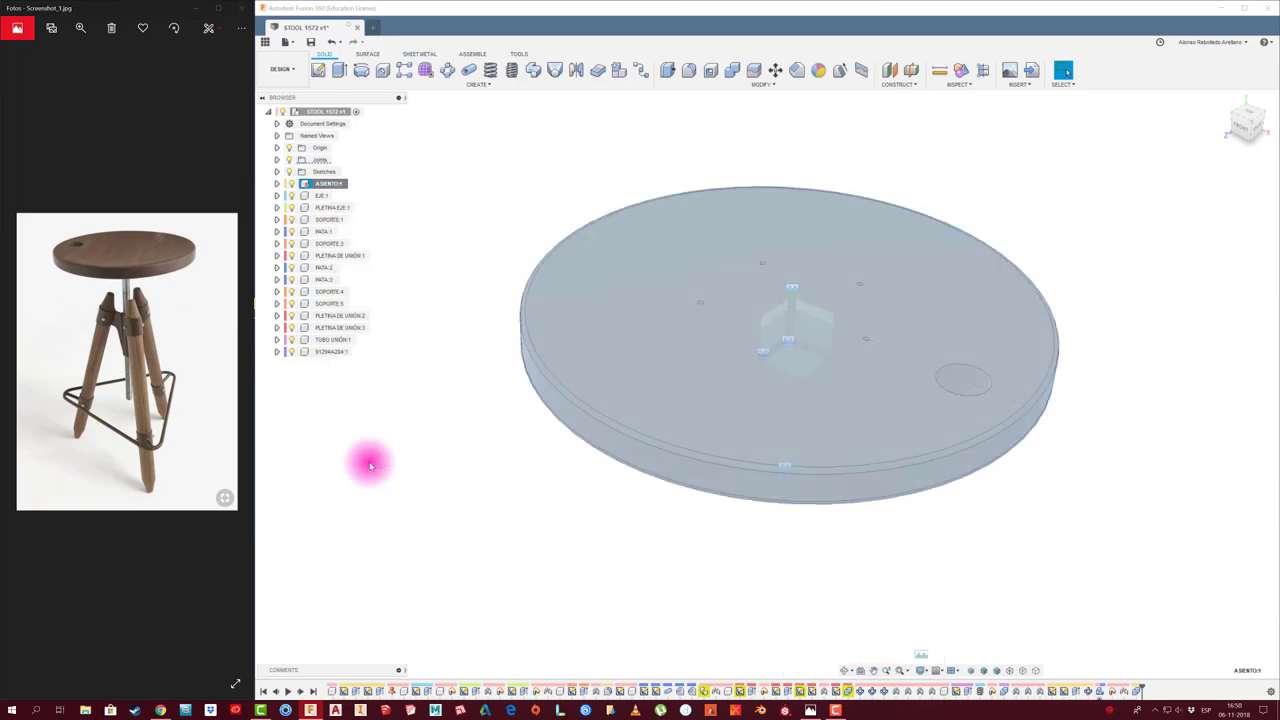
pyautogui.click(497, 460)
pyautogui.keyDown('shift'); pyautogui.moveTo(497, 460); pyautogui.dragTo(507, 460, button='middle'); pyautogui.keyUp('shift')
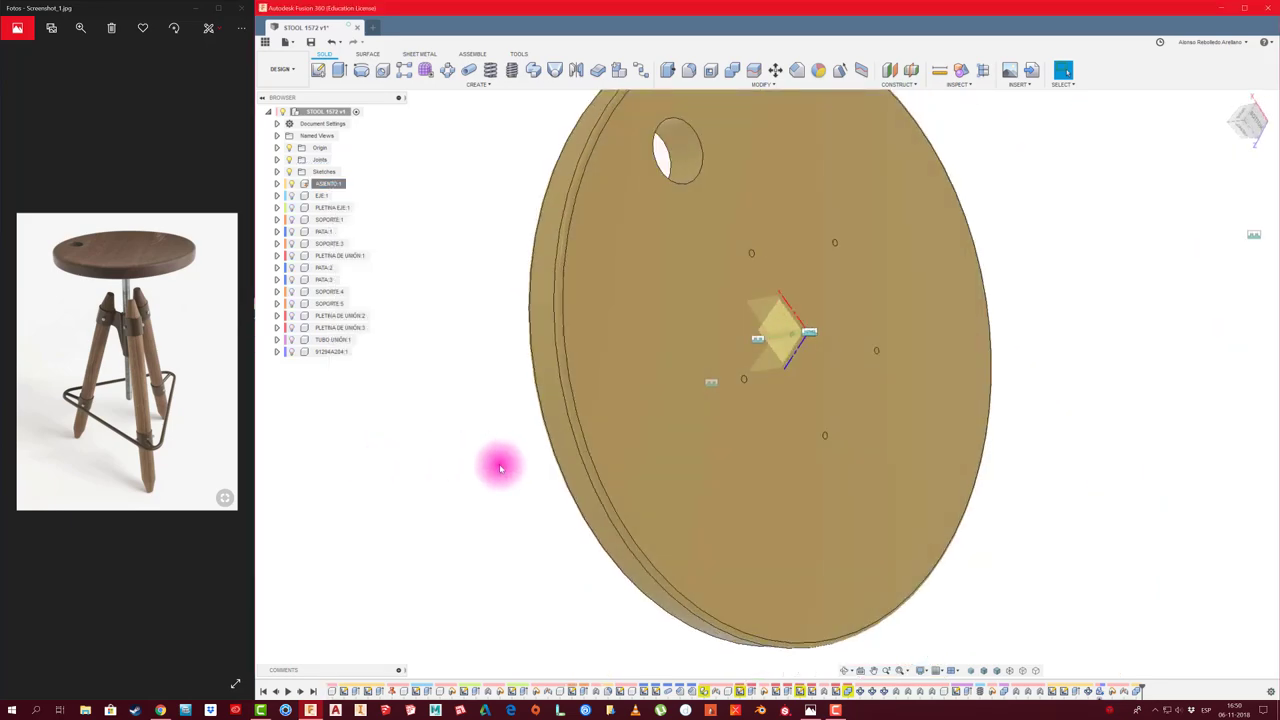
pyautogui.scroll(-3, 507, 460)
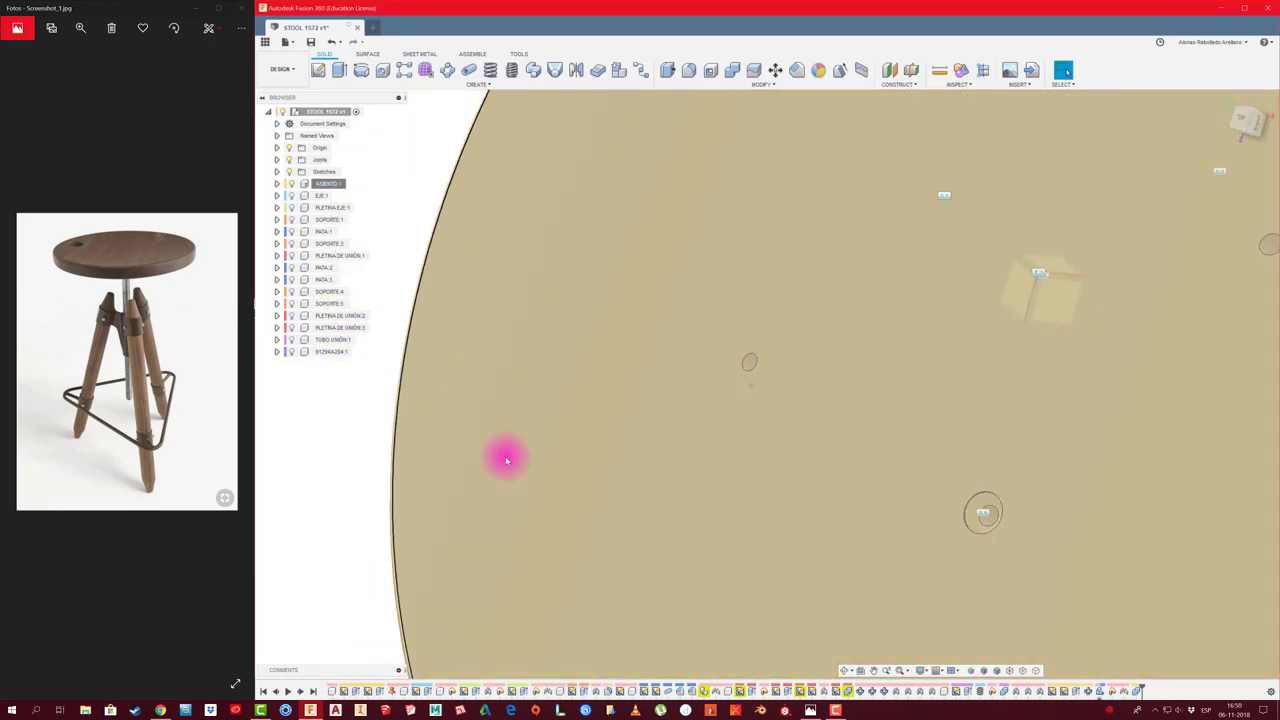
pyautogui.keyDown('shift'); pyautogui.moveTo(507, 460); pyautogui.dragTo(417, 320, button='middle'); pyautogui.keyUp('shift')
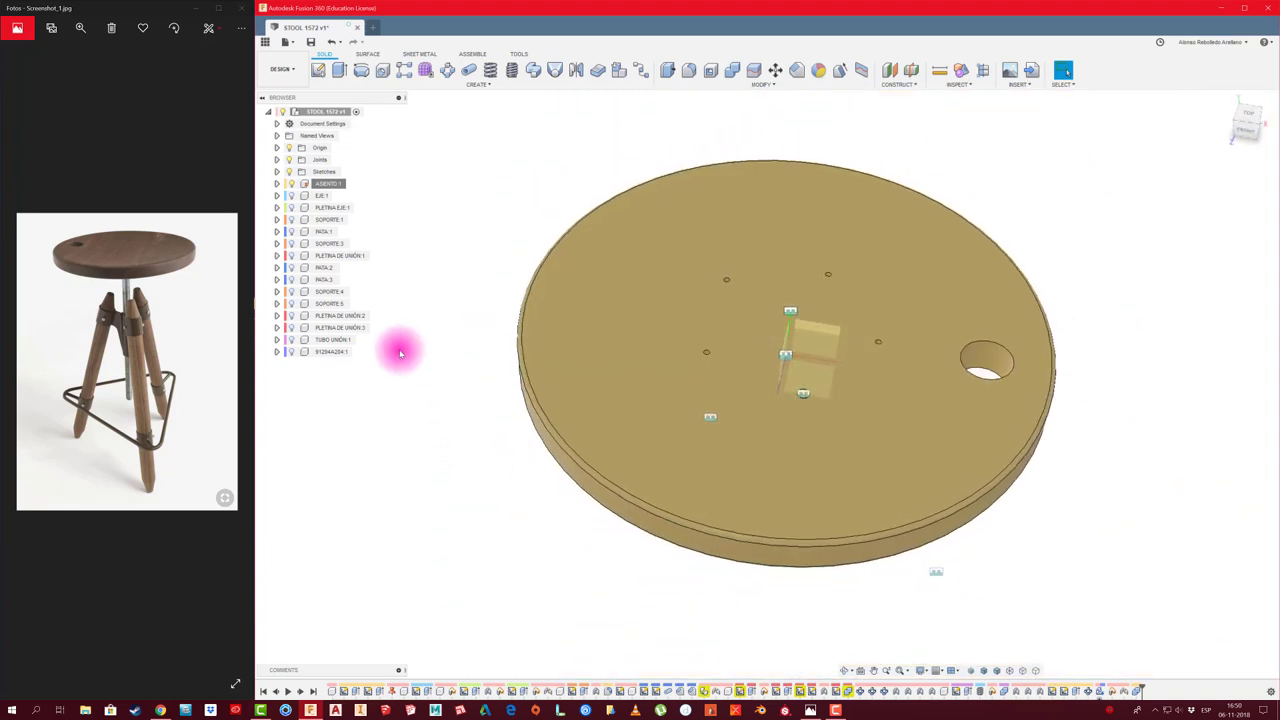
pyautogui.moveTo(422, 376)
pyautogui.keyDown('shift'); pyautogui.mouseDown(button='middle')
pyautogui.moveTo(526, 120)
pyautogui.moveTo(450, 75)
pyautogui.mouseUp(button='middle'); pyautogui.keyUp('shift')
# Circular-pattern component 91294A204:1 five times around the seat's central axis
pyautogui.click(449, 72)
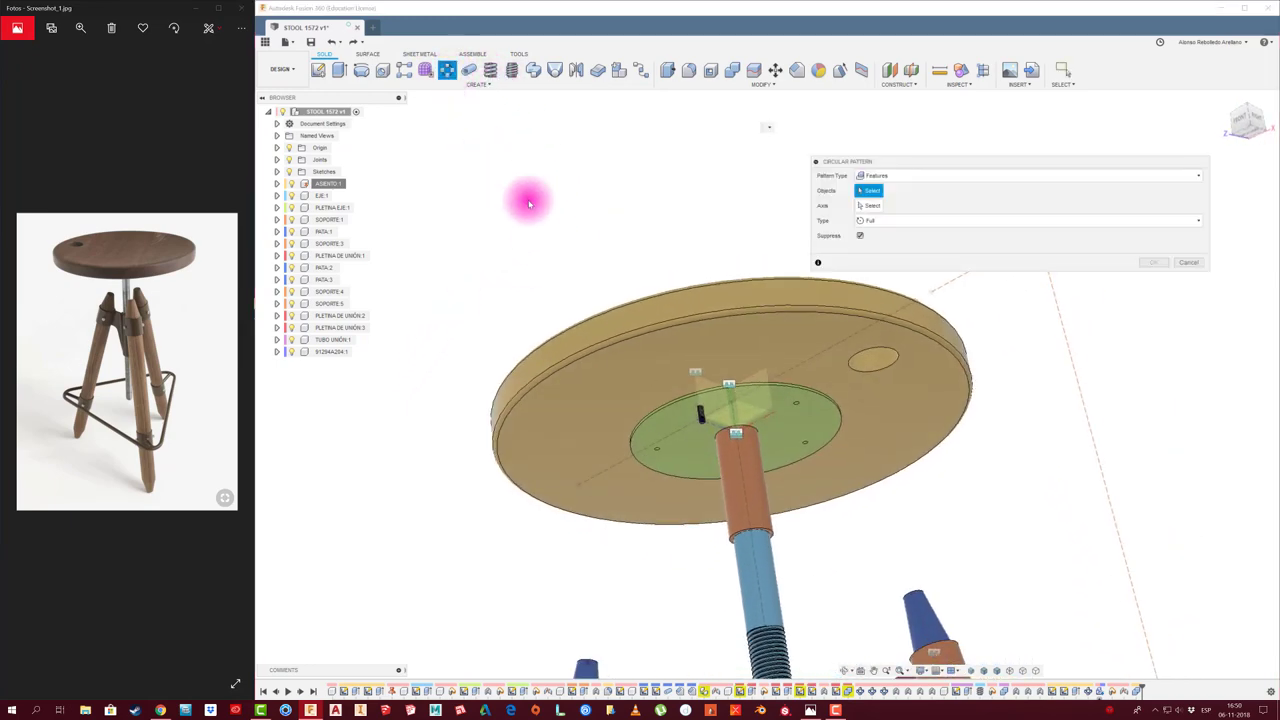
pyautogui.click(953, 178)
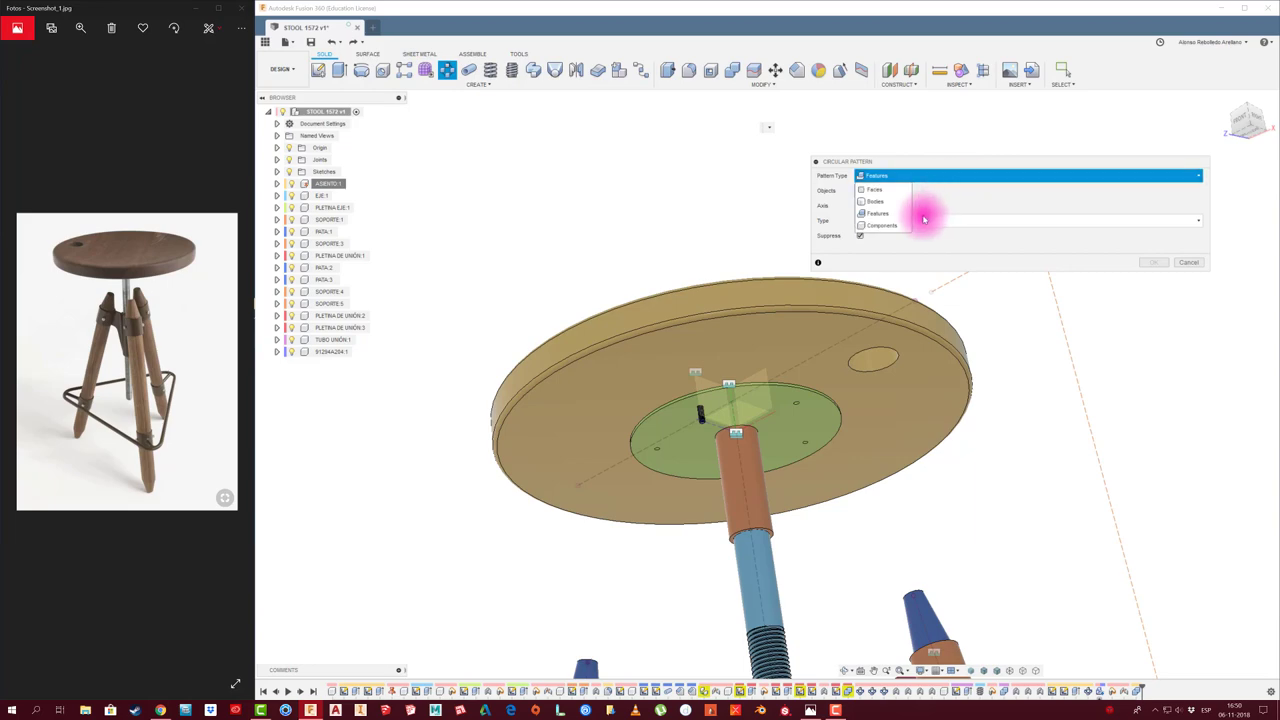
pyautogui.click(897, 226)
pyautogui.click(700, 415)
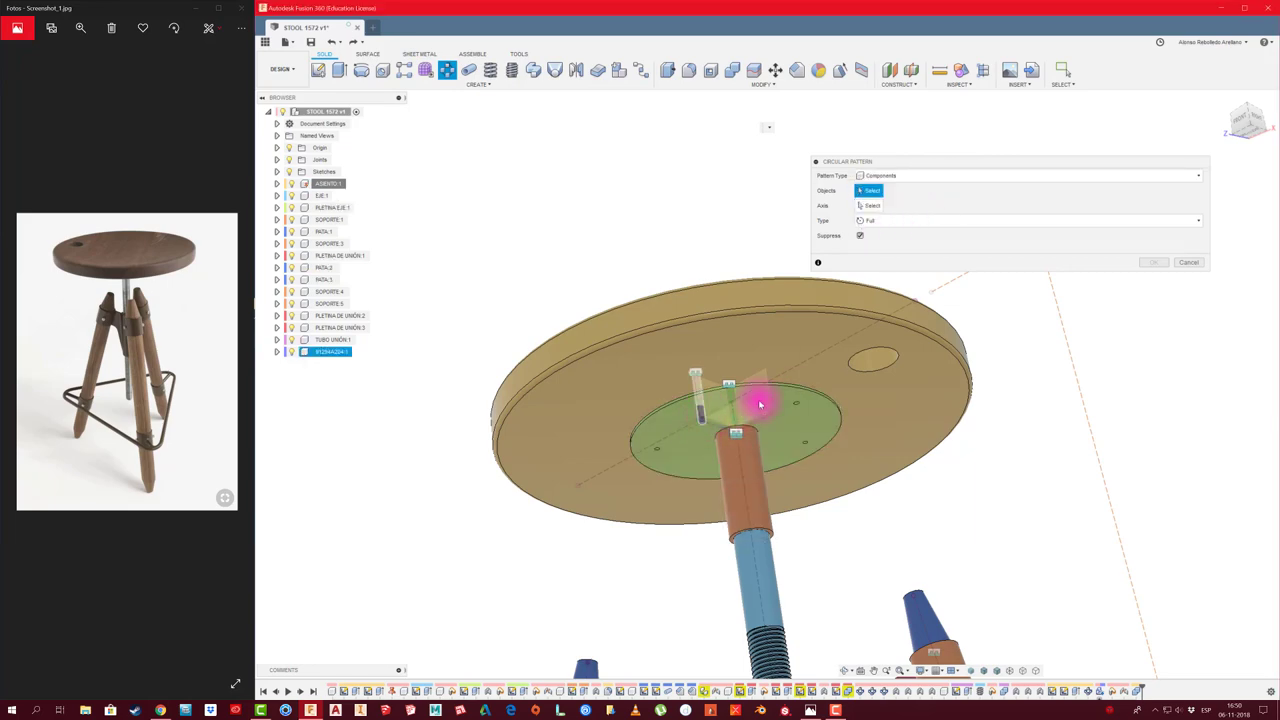
pyautogui.click(870, 205)
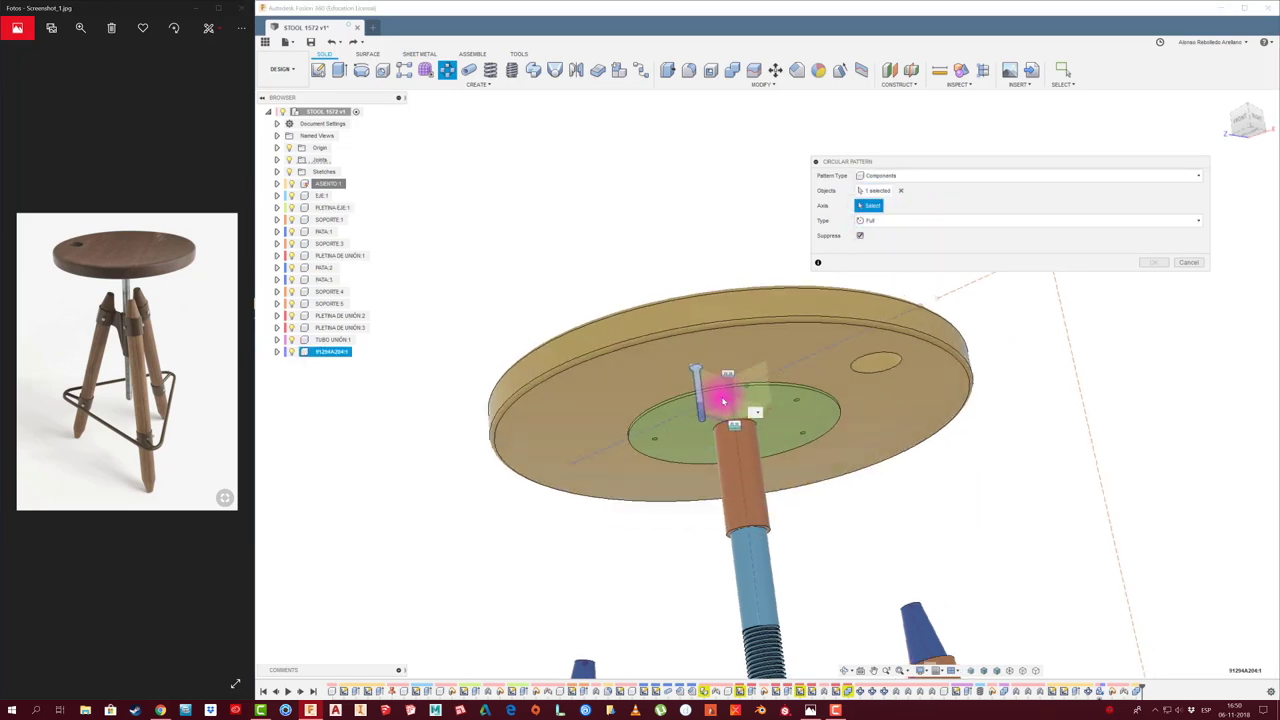
pyautogui.keyDown('shift'); pyautogui.moveTo(723, 391); pyautogui.dragTo(749, 316, button='middle'); pyautogui.keyUp('shift')
pyautogui.click(749, 312)
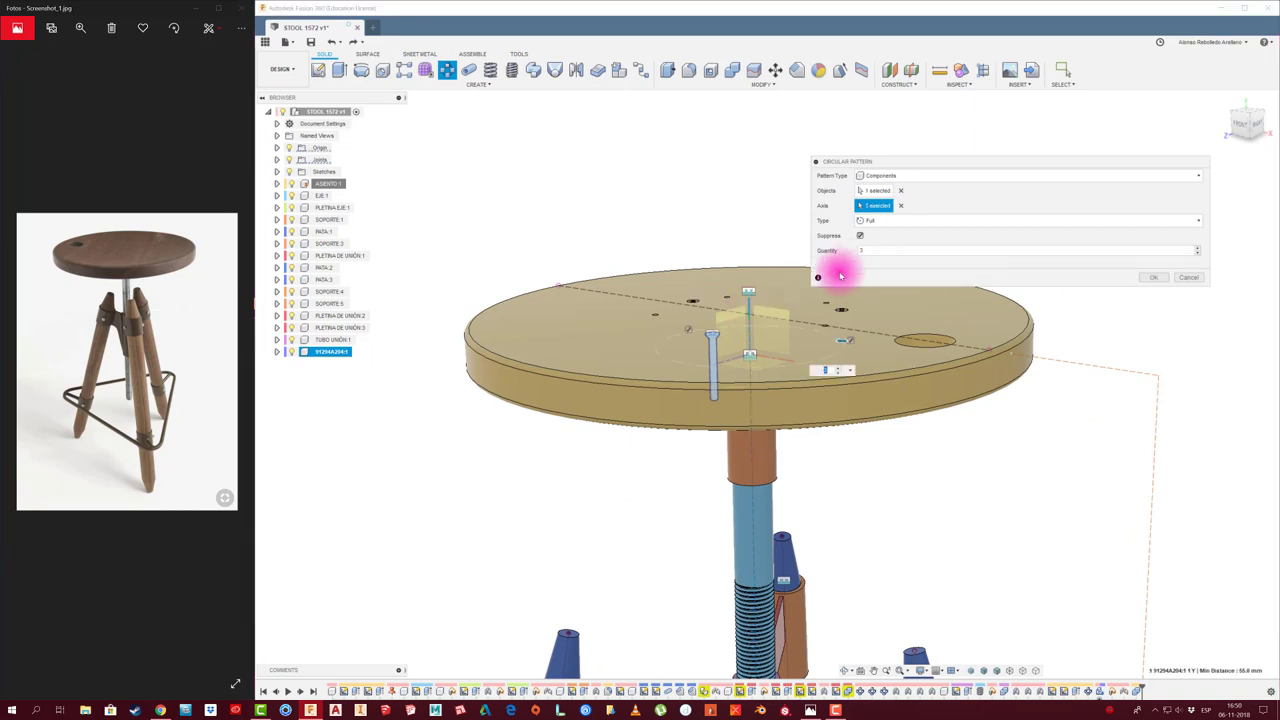
pyautogui.moveTo(872, 251); pyautogui.dragTo(828, 253)
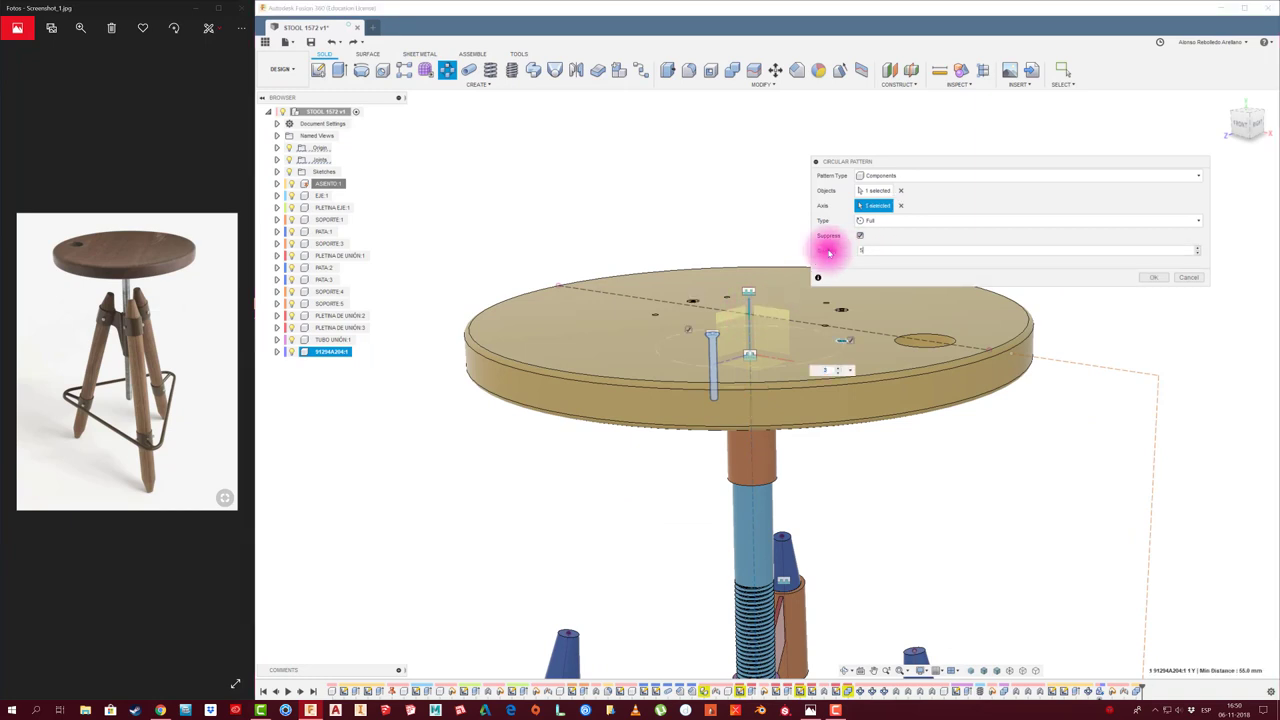
pyautogui.click(1158, 278)
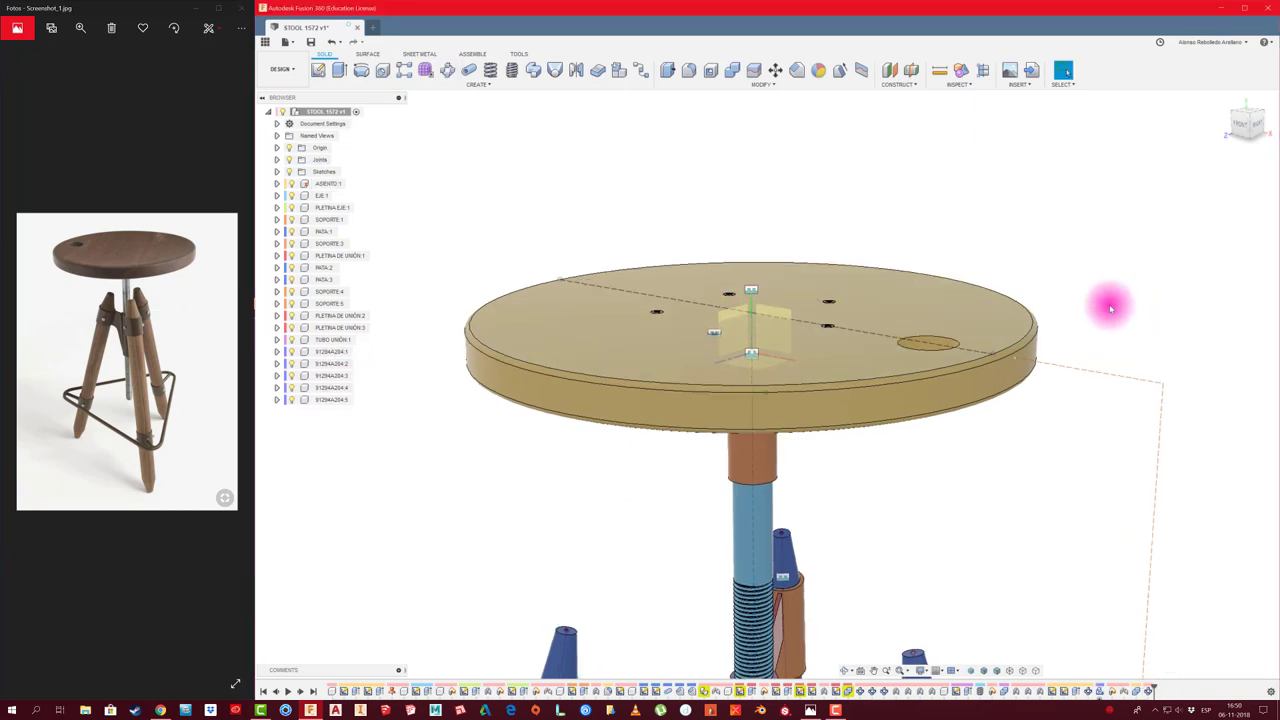
pyautogui.moveTo(1110, 308)
pyautogui.keyDown('shift'); pyautogui.mouseDown(button='middle')
pyautogui.moveTo(1123, 246)
pyautogui.moveTo(1091, 257)
pyautogui.moveTo(910, 187)
pyautogui.moveTo(742, 92)
pyautogui.mouseUp(button='middle'); pyautogui.keyUp('shift')
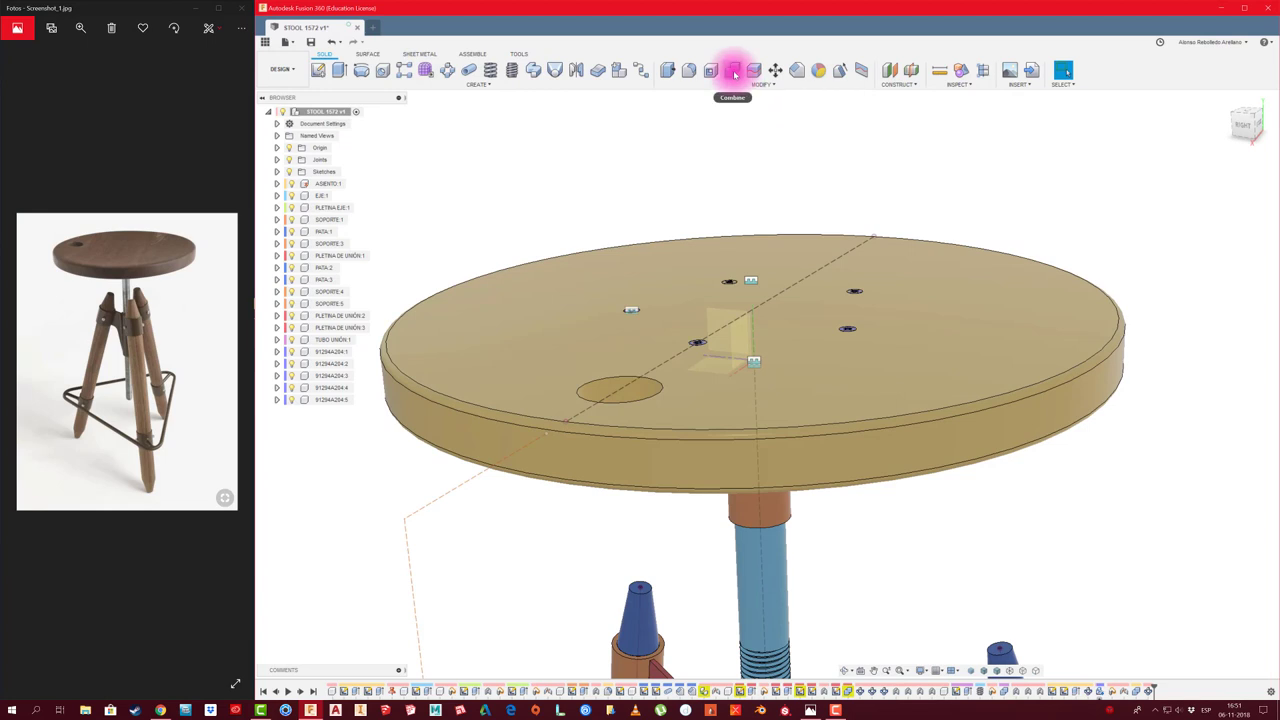
# Combine-cut the seat plate with the next two patterned screws, keeping the screws
pyautogui.click(735, 73)
pyautogui.moveTo(886, 266)
pyautogui.keyDown('shift'); pyautogui.mouseDown(button='middle')
pyautogui.moveTo(963, 331)
pyautogui.moveTo(937, 365)
pyautogui.moveTo(910, 358)
pyautogui.mouseUp(button='middle'); pyautogui.keyUp('shift')
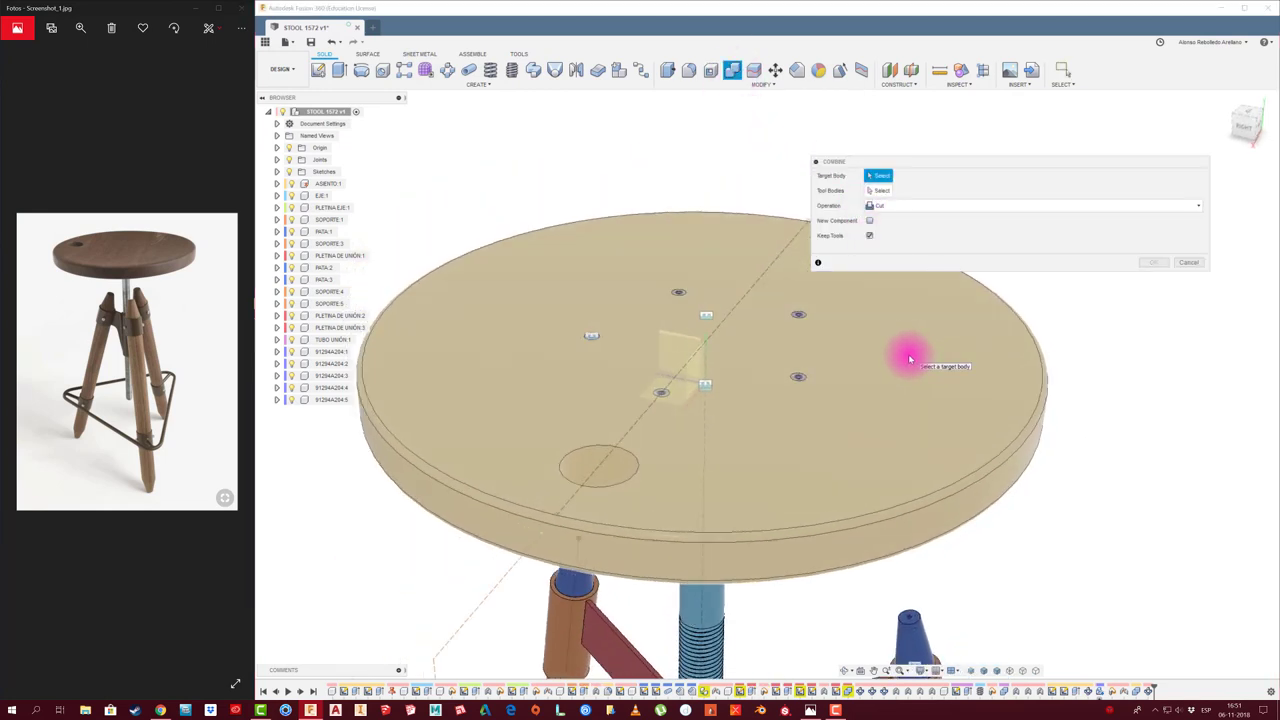
pyautogui.click(900, 352)
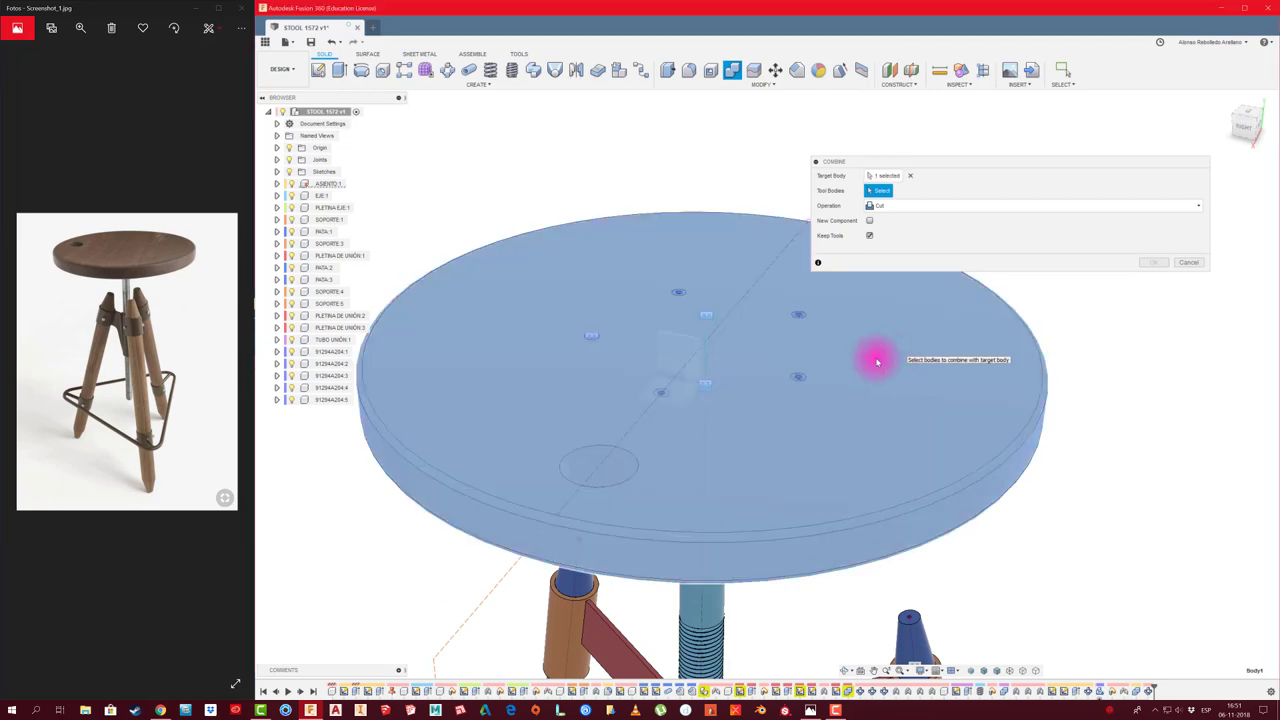
pyautogui.moveTo(877, 357)
pyautogui.keyDown('shift'); pyautogui.mouseDown(button='middle')
pyautogui.moveTo(886, 294)
pyautogui.moveTo(829, 371)
pyautogui.moveTo(797, 486)
pyautogui.mouseUp(button='middle'); pyautogui.keyUp('shift')
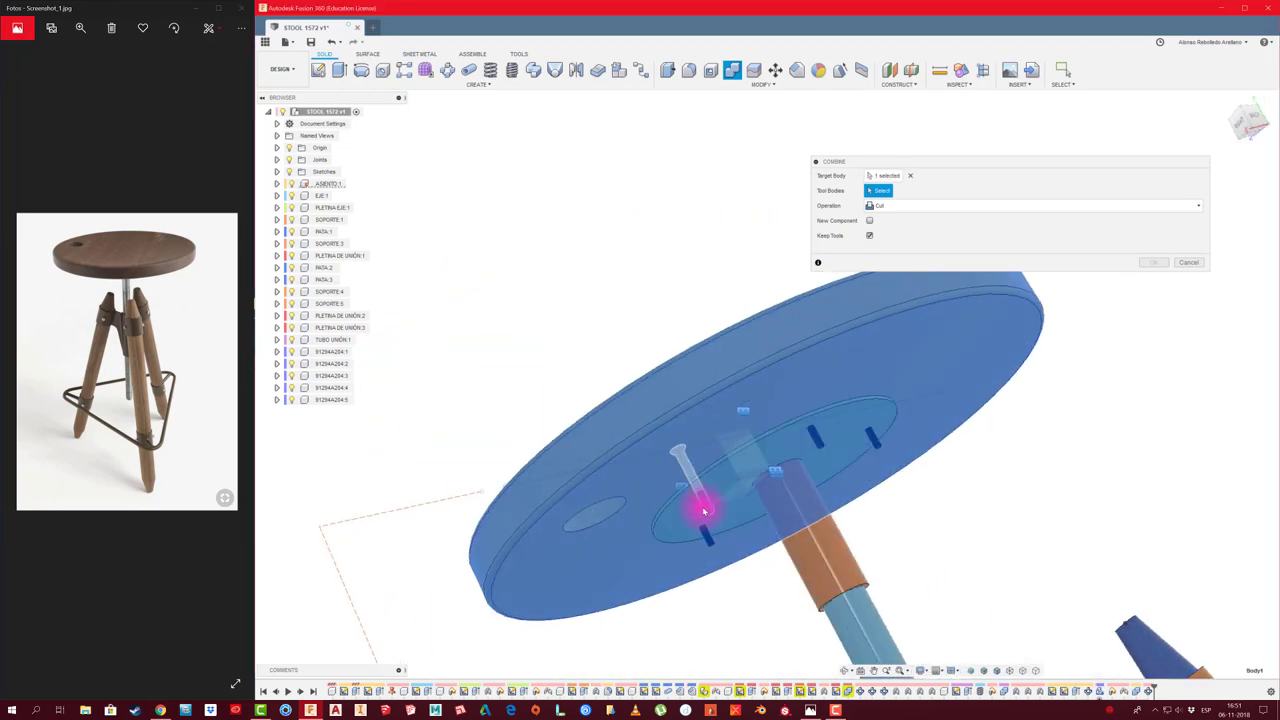
pyautogui.click(1153, 262)
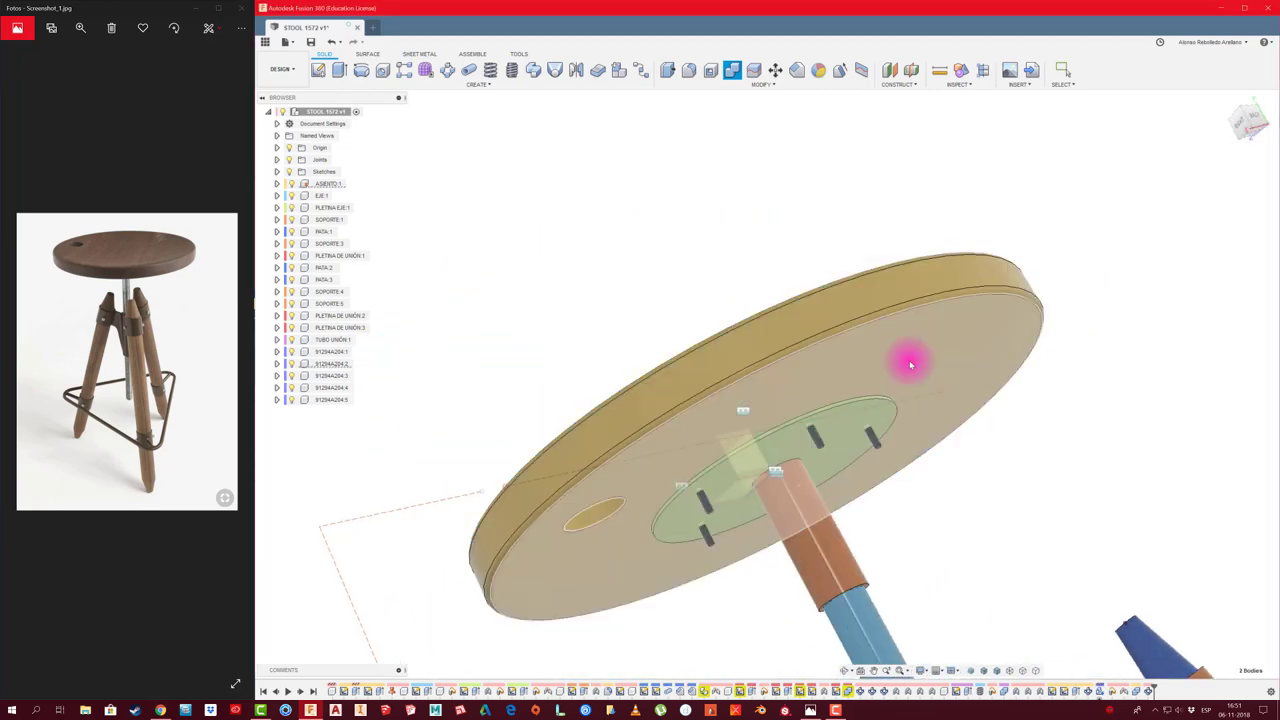
pyautogui.moveTo(908, 360)
pyautogui.keyDown('shift'); pyautogui.mouseDown(button='middle')
pyautogui.moveTo(768, 207)
pyautogui.moveTo(757, 69)
pyautogui.mouseUp(button='middle'); pyautogui.keyUp('shift')
pyautogui.click(732, 69)
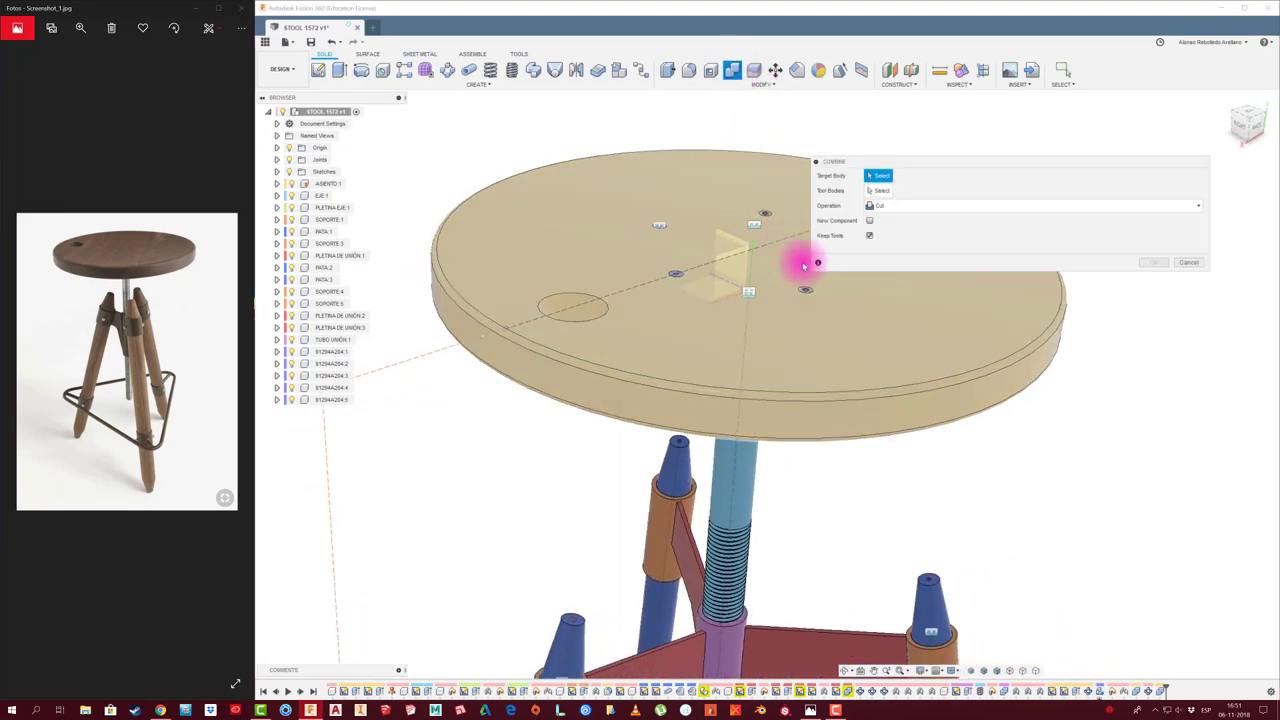
pyautogui.moveTo(856, 222)
pyautogui.keyDown('shift'); pyautogui.mouseDown(button='middle')
pyautogui.moveTo(806, 371)
pyautogui.moveTo(843, 386)
pyautogui.mouseUp(button='middle'); pyautogui.keyUp('shift')
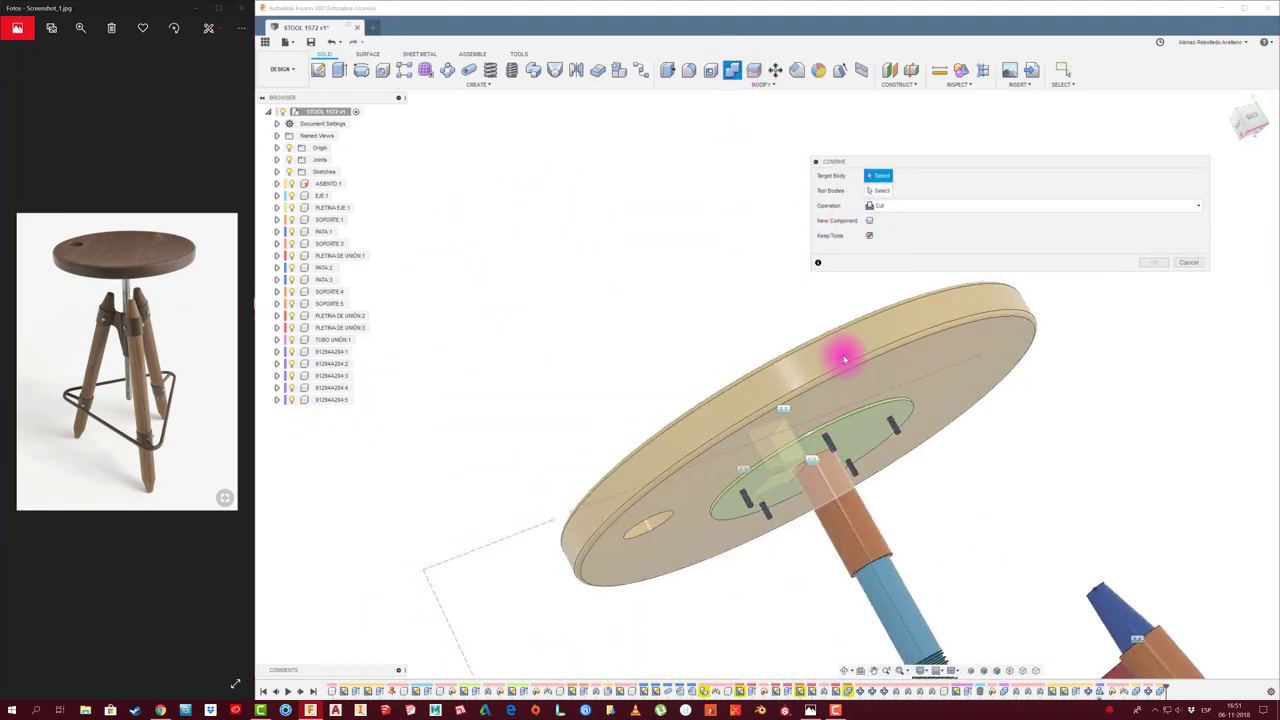
pyautogui.click(846, 358)
pyautogui.click(1152, 264)
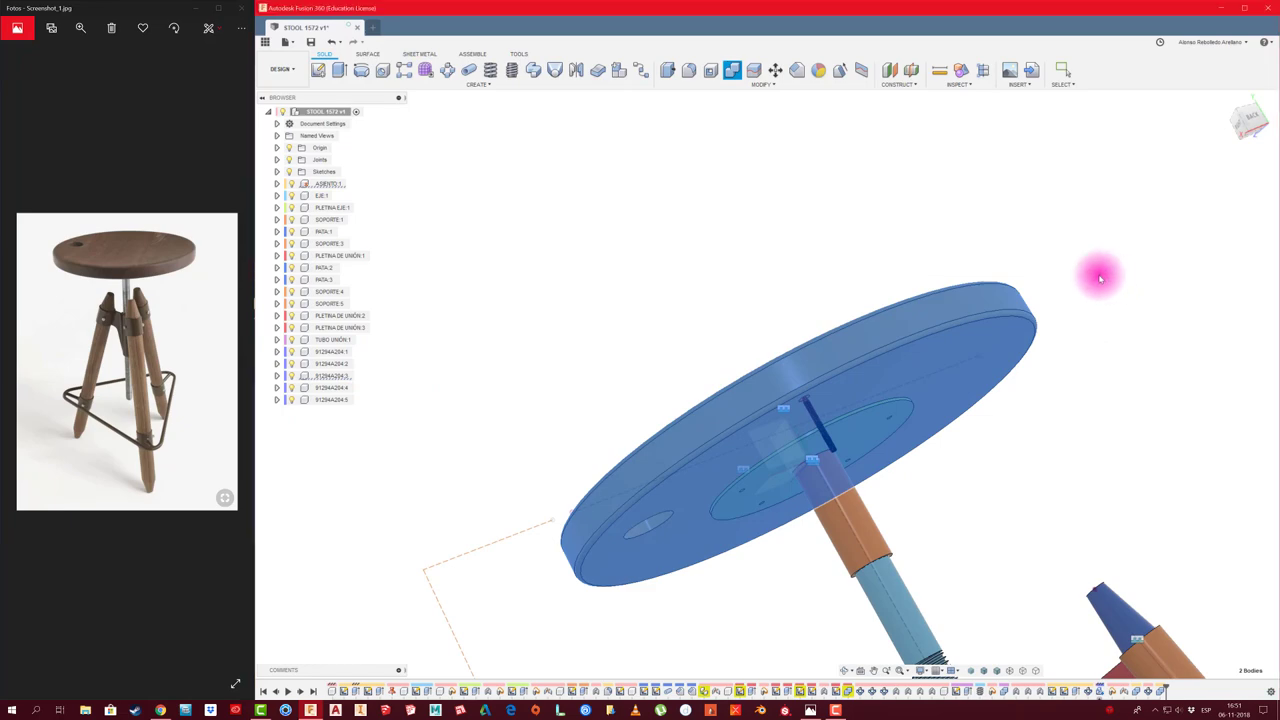
pyautogui.moveTo(1094, 274)
pyautogui.keyDown('shift'); pyautogui.mouseDown(button='middle')
pyautogui.moveTo(960, 214)
pyautogui.moveTo(970, 205)
pyautogui.moveTo(823, 43)
pyautogui.mouseUp(button='middle'); pyautogui.keyUp('shift')
# Combine-cut the seat plate with the remaining two patterned screws
pyautogui.click(742, 73)
pyautogui.moveTo(790, 160)
pyautogui.keyDown('shift'); pyautogui.mouseDown(button='middle')
pyautogui.moveTo(849, 251)
pyautogui.moveTo(874, 354)
pyautogui.mouseUp(button='middle'); pyautogui.keyUp('shift')
pyautogui.click(875, 357)
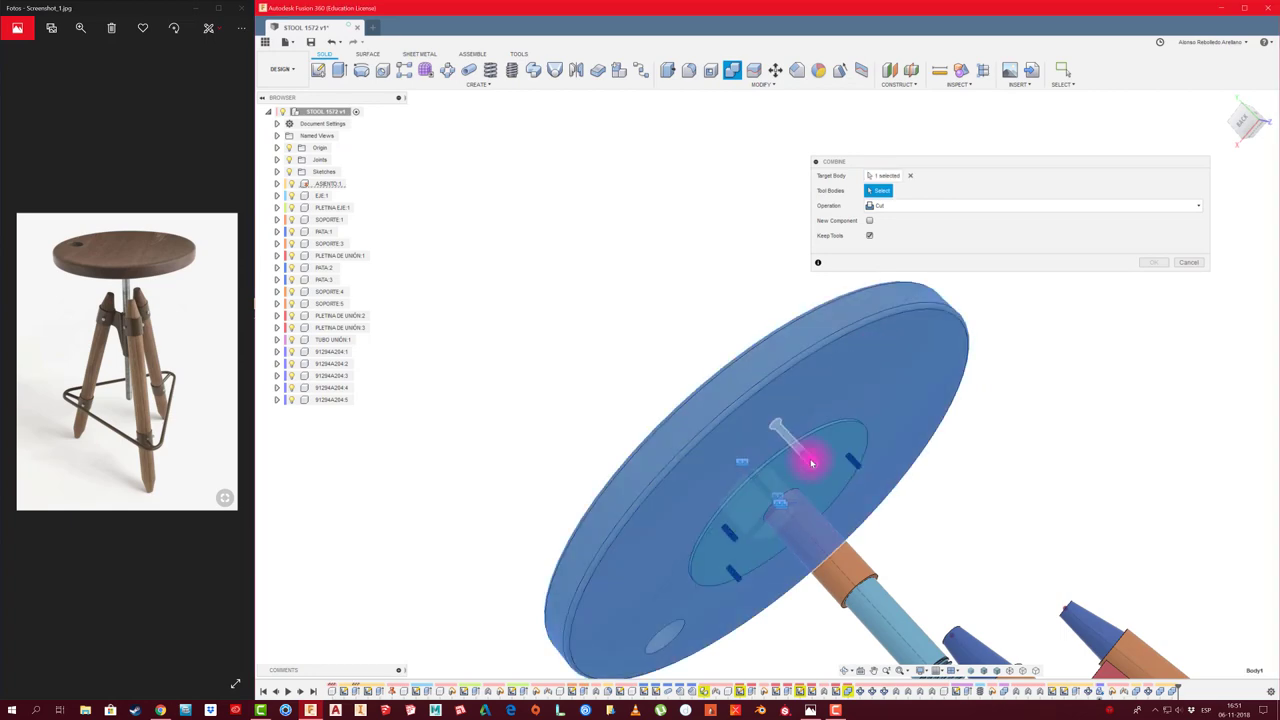
pyautogui.click(1186, 262)
pyautogui.moveTo(920, 274)
pyautogui.keyDown('shift'); pyautogui.mouseDown(button='middle')
pyautogui.moveTo(926, 214)
pyautogui.moveTo(795, 231)
pyautogui.moveTo(766, 86)
pyautogui.moveTo(734, 69)
pyautogui.mouseUp(button='middle'); pyautogui.keyUp('shift')
pyautogui.click(734, 69)
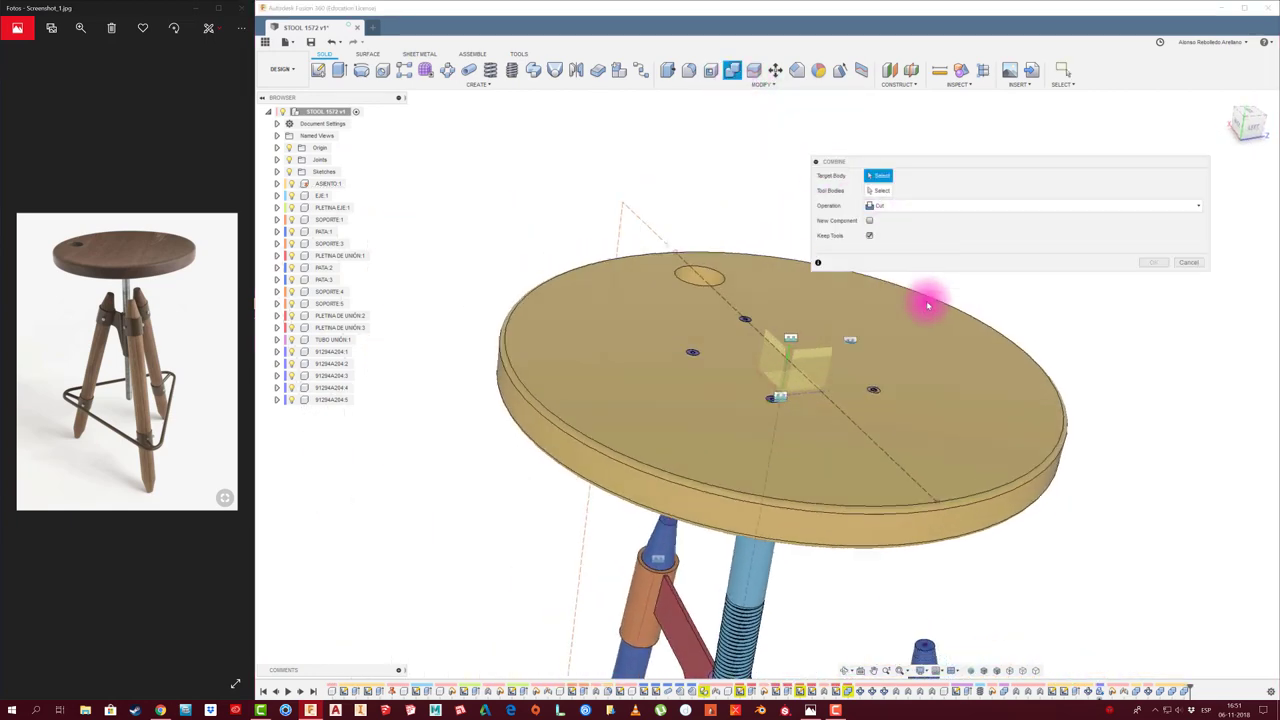
pyautogui.moveTo(929, 297)
pyautogui.keyDown('shift'); pyautogui.mouseDown(button='middle')
pyautogui.moveTo(899, 348)
pyautogui.moveTo(894, 334)
pyautogui.moveTo(826, 380)
pyautogui.mouseUp(button='middle'); pyautogui.keyUp('shift')
pyautogui.click(899, 348)
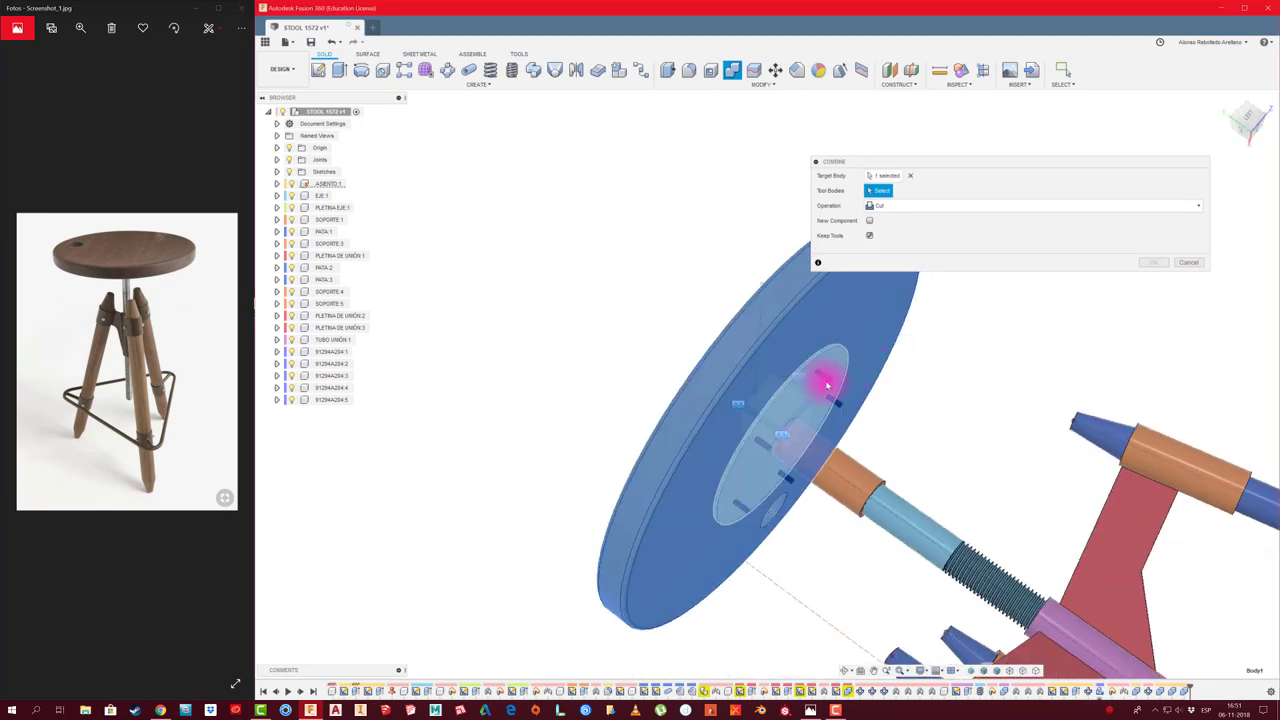
pyautogui.click(1153, 262)
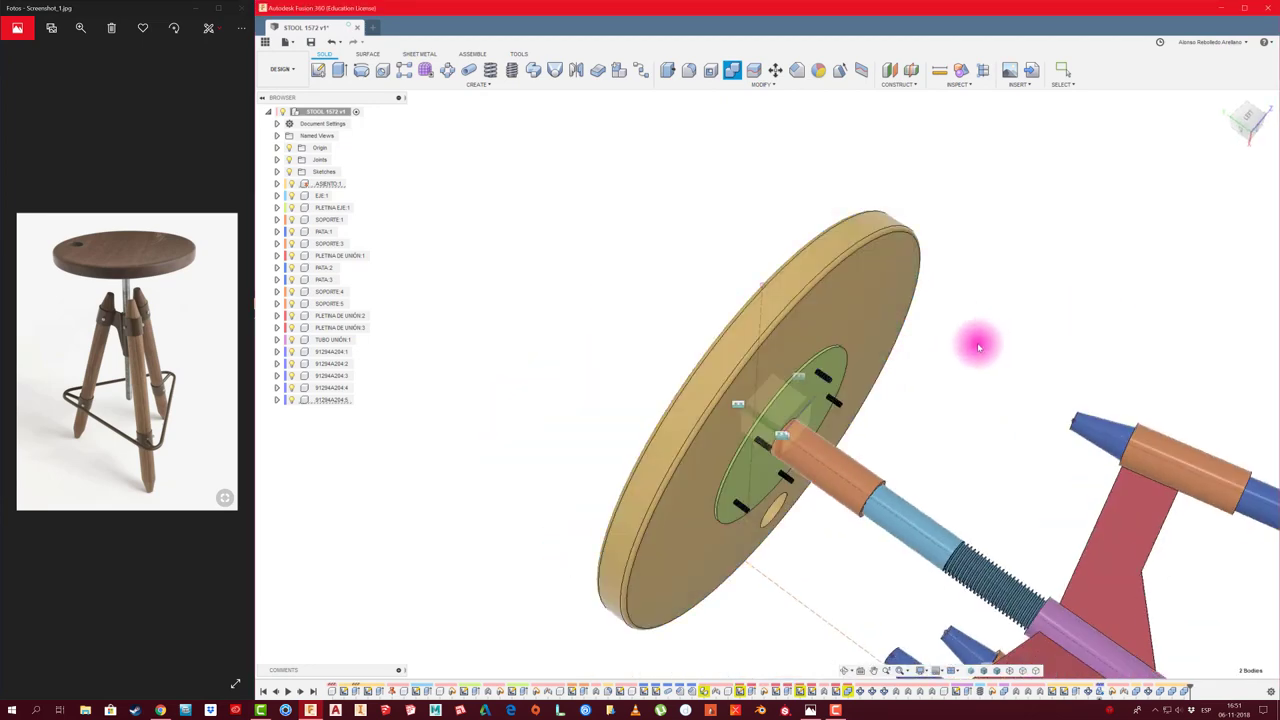
pyautogui.keyDown('shift'); pyautogui.moveTo(977, 343); pyautogui.dragTo(943, 266, button='middle'); pyautogui.keyUp('shift')
# Box-select the green seat plate and its screws, then apply a rigid As-Built Joint
pyautogui.scroll(3, 940, 257)
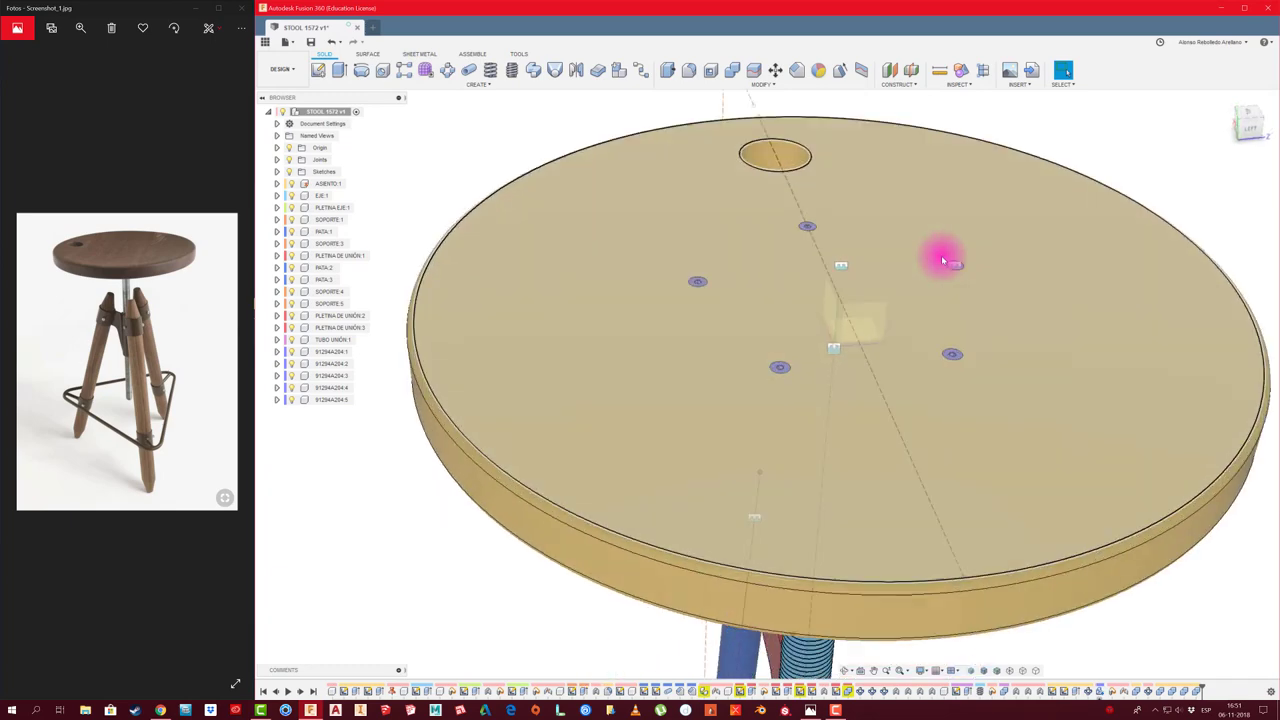
pyautogui.scroll(-3, 820, 369)
pyautogui.scroll(-2, 851, 320)
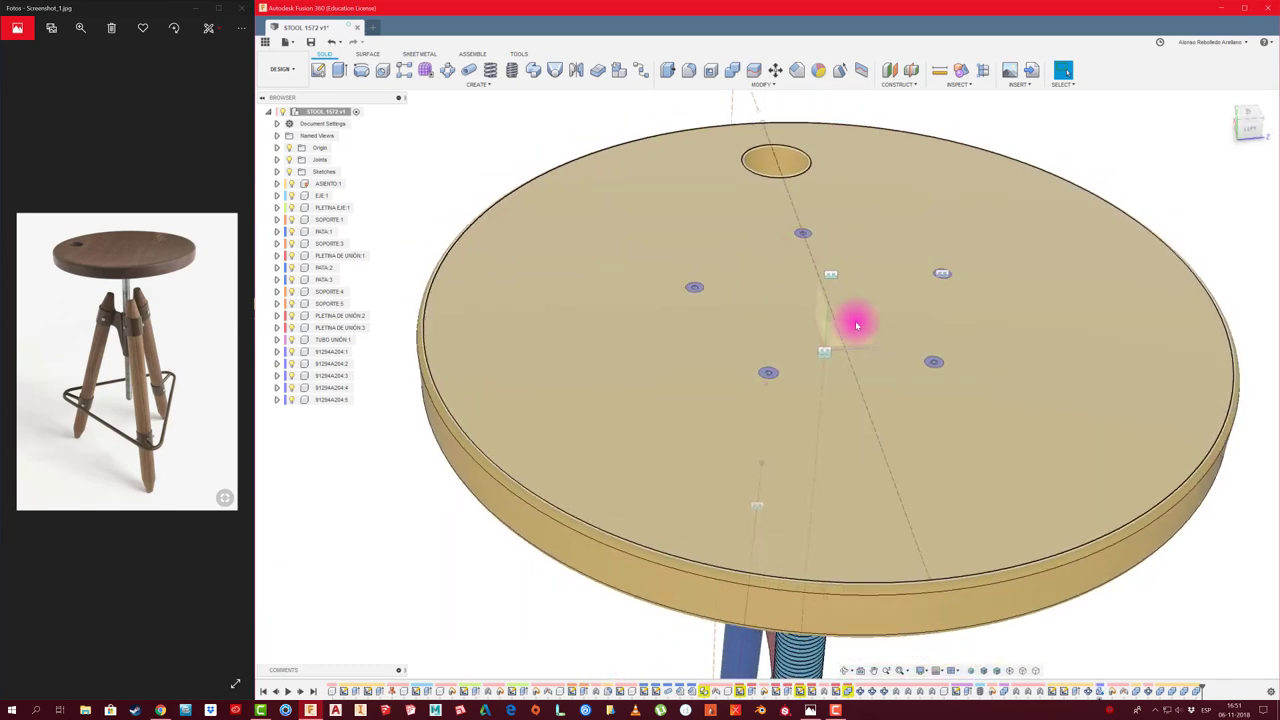
pyautogui.moveTo(851, 320)
pyautogui.keyDown('shift'); pyautogui.mouseDown(button='middle')
pyautogui.moveTo(991, 414)
pyautogui.moveTo(978, 425)
pyautogui.moveTo(750, 385)
pyautogui.mouseUp(button='middle'); pyautogui.keyUp('shift')
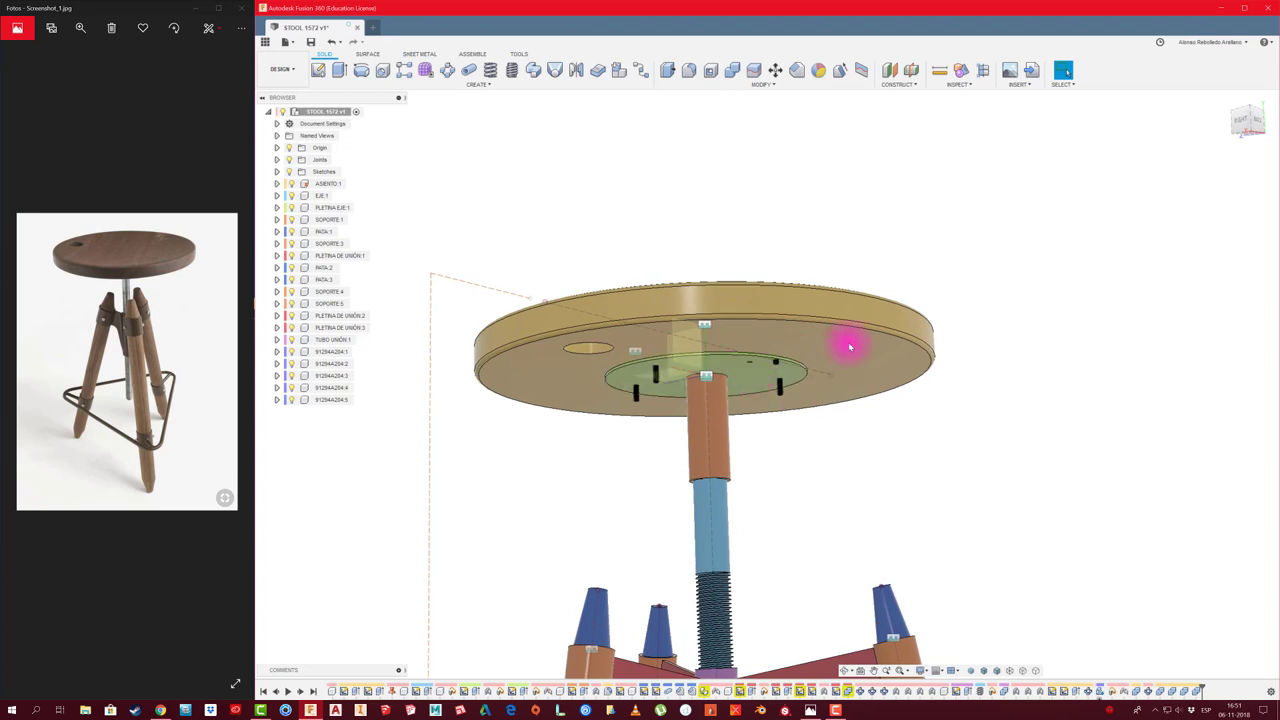
pyautogui.click(789, 391)
pyautogui.press('Escape')
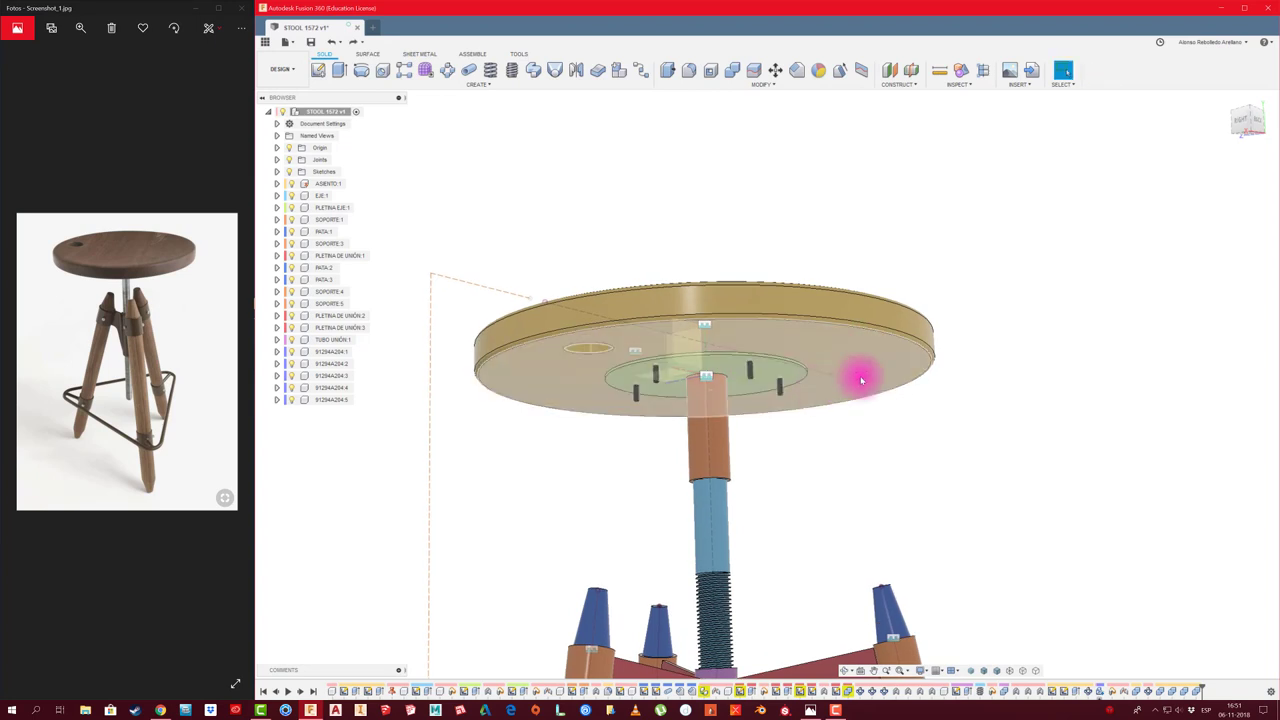
pyautogui.moveTo(835, 185)
pyautogui.keyDown('shift'); pyautogui.mouseDown(button='middle')
pyautogui.moveTo(841, 210)
pyautogui.moveTo(677, 237)
pyautogui.mouseUp(button='middle'); pyautogui.keyUp('shift')
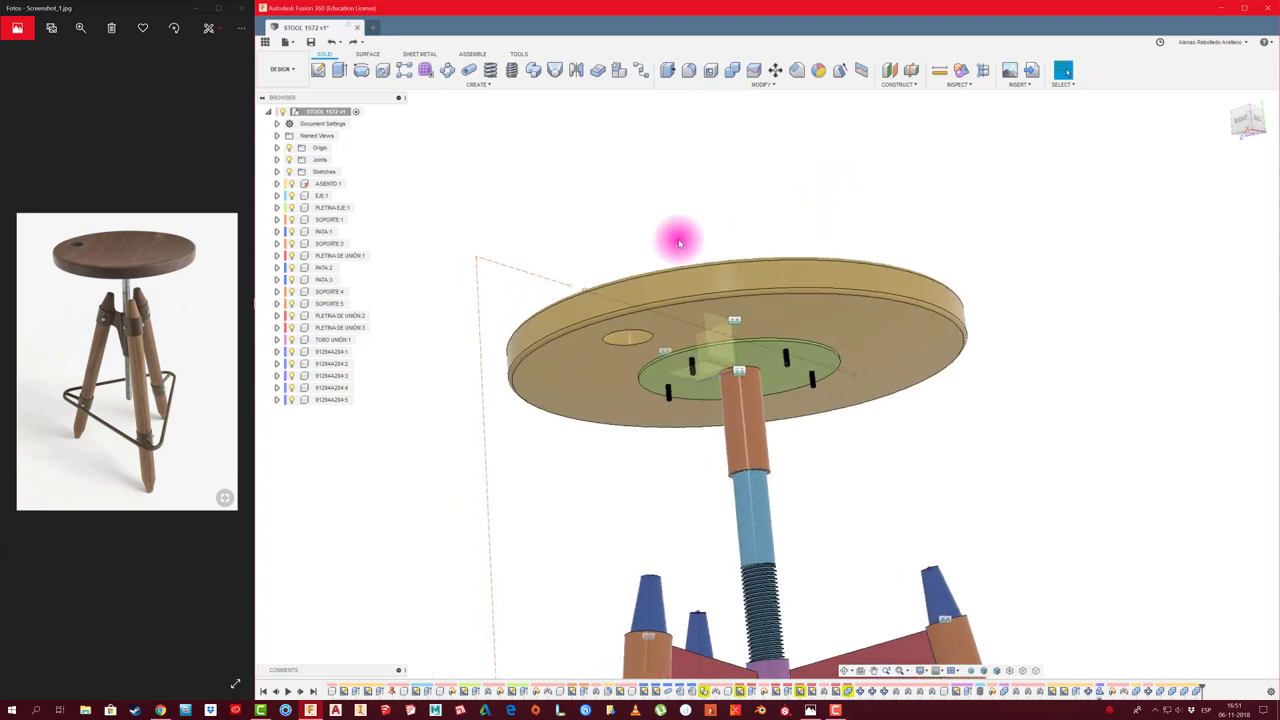
pyautogui.moveTo(535, 165); pyautogui.dragTo(1054, 443)
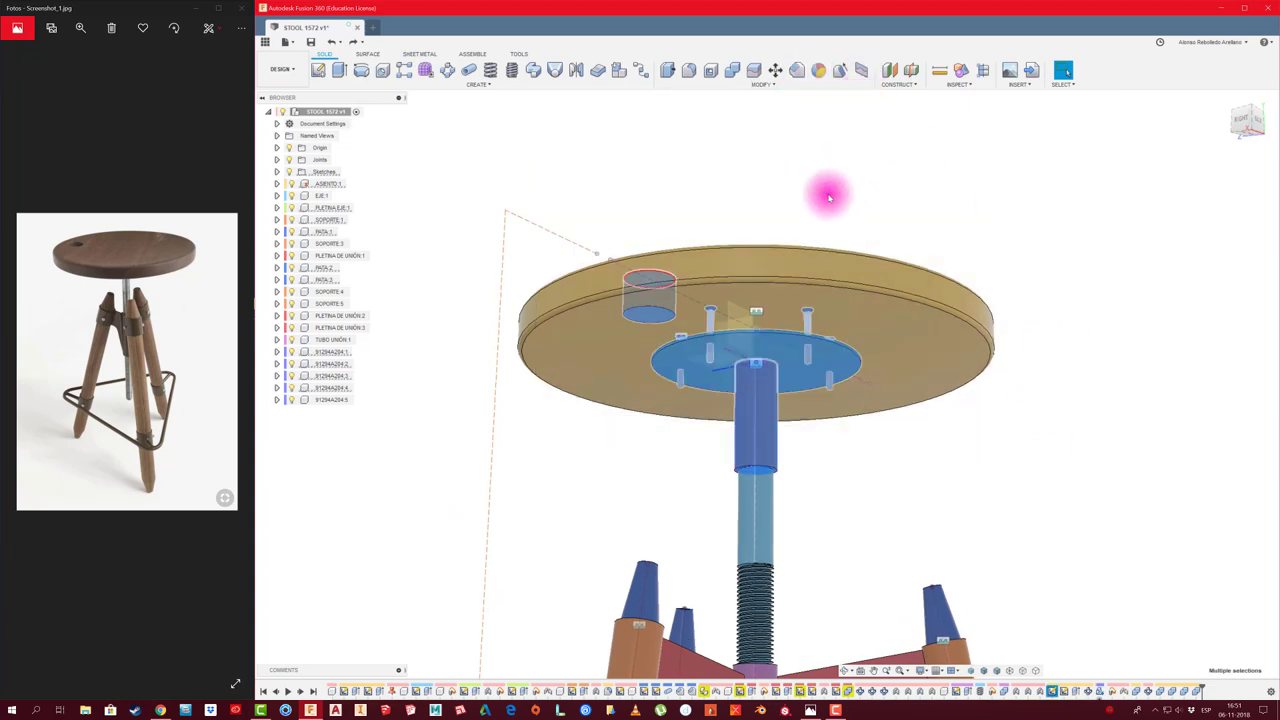
pyautogui.hotkey('shift', 'j')
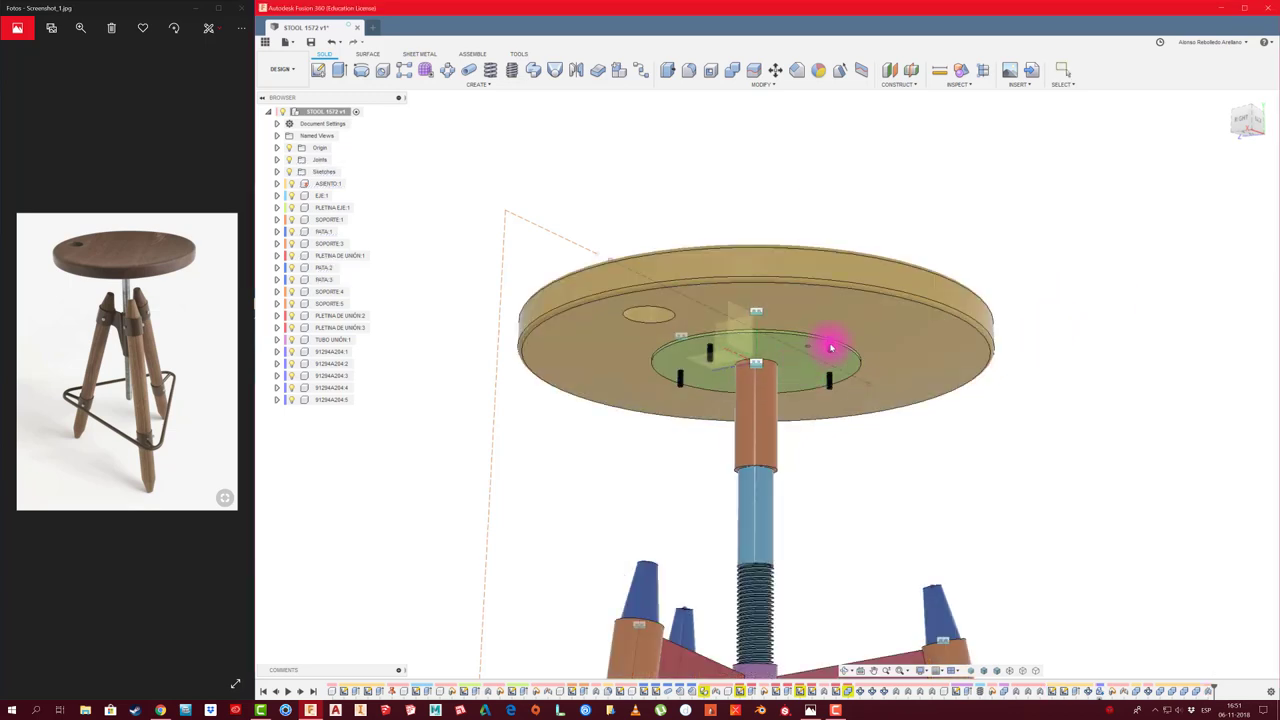
pyautogui.moveTo(831, 347)
pyautogui.mouseDown()
pyautogui.moveTo(847, 388)
pyautogui.moveTo(847, 212)
pyautogui.mouseUp()
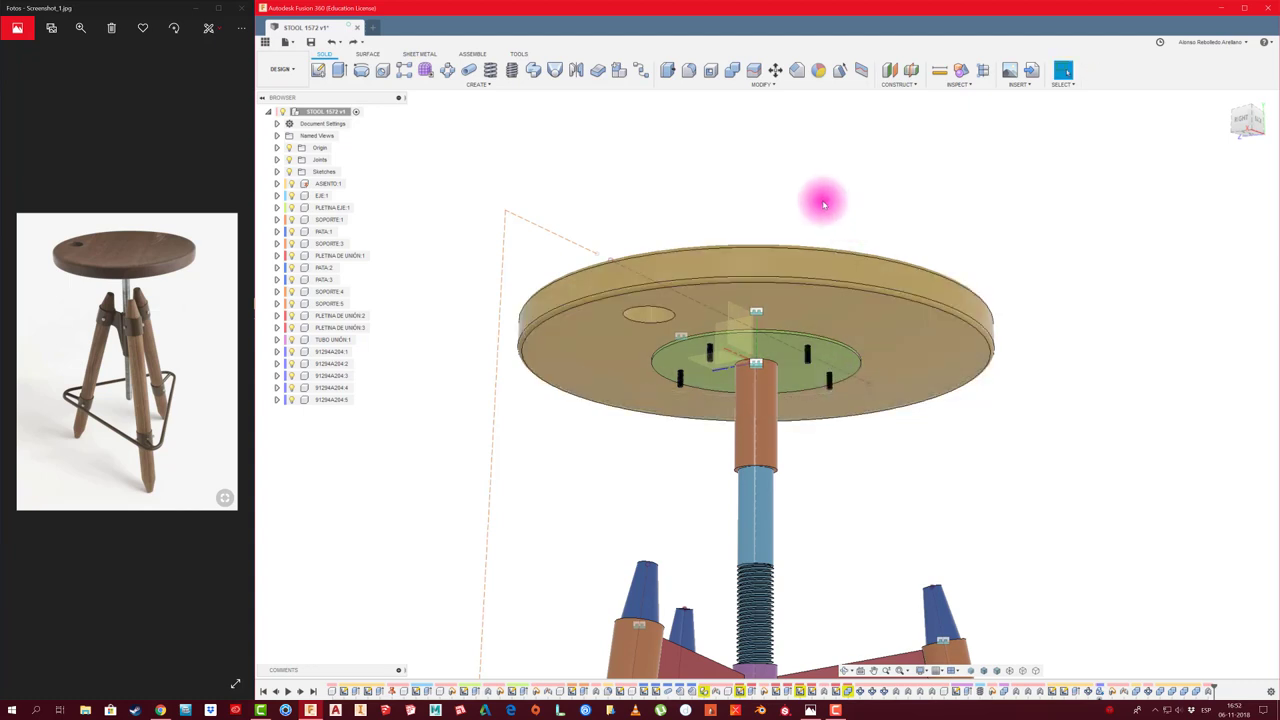
pyautogui.scroll(1, 823, 205)
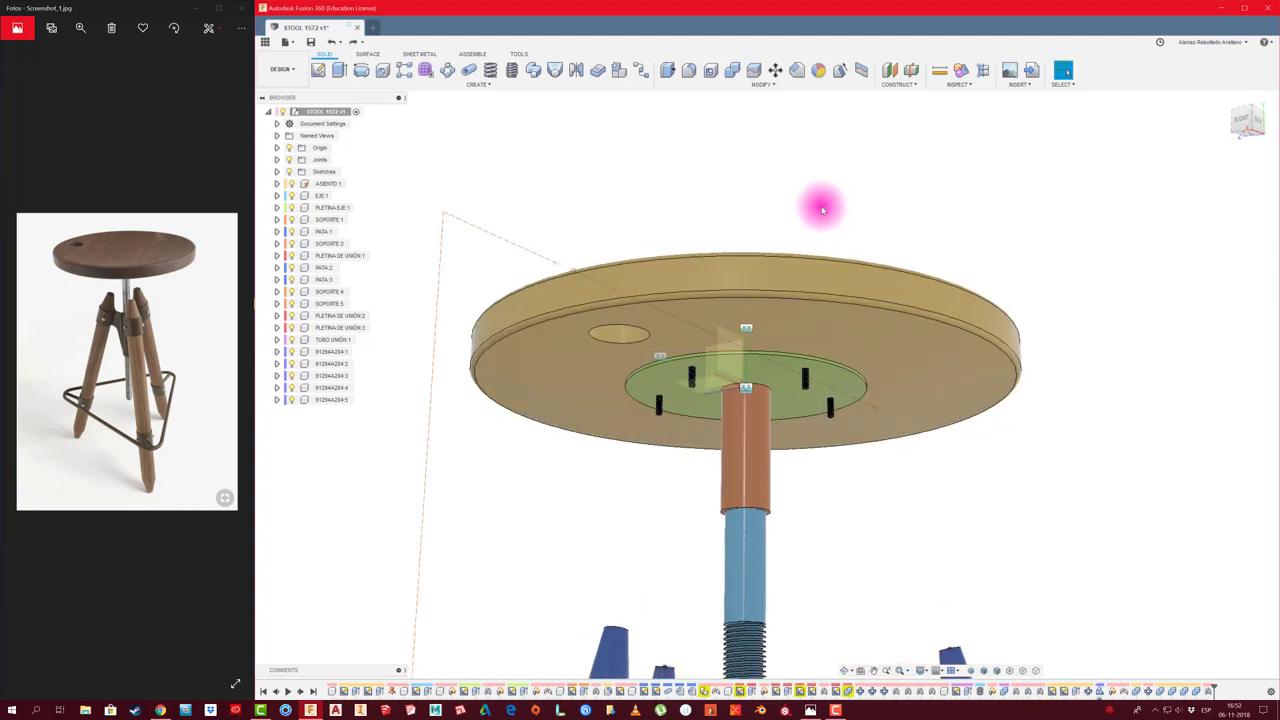
# Rigidly join the first two screws to the green plate with As-Built Joints
pyautogui.hotkey('shift', 'j')
pyautogui.click(804, 375)
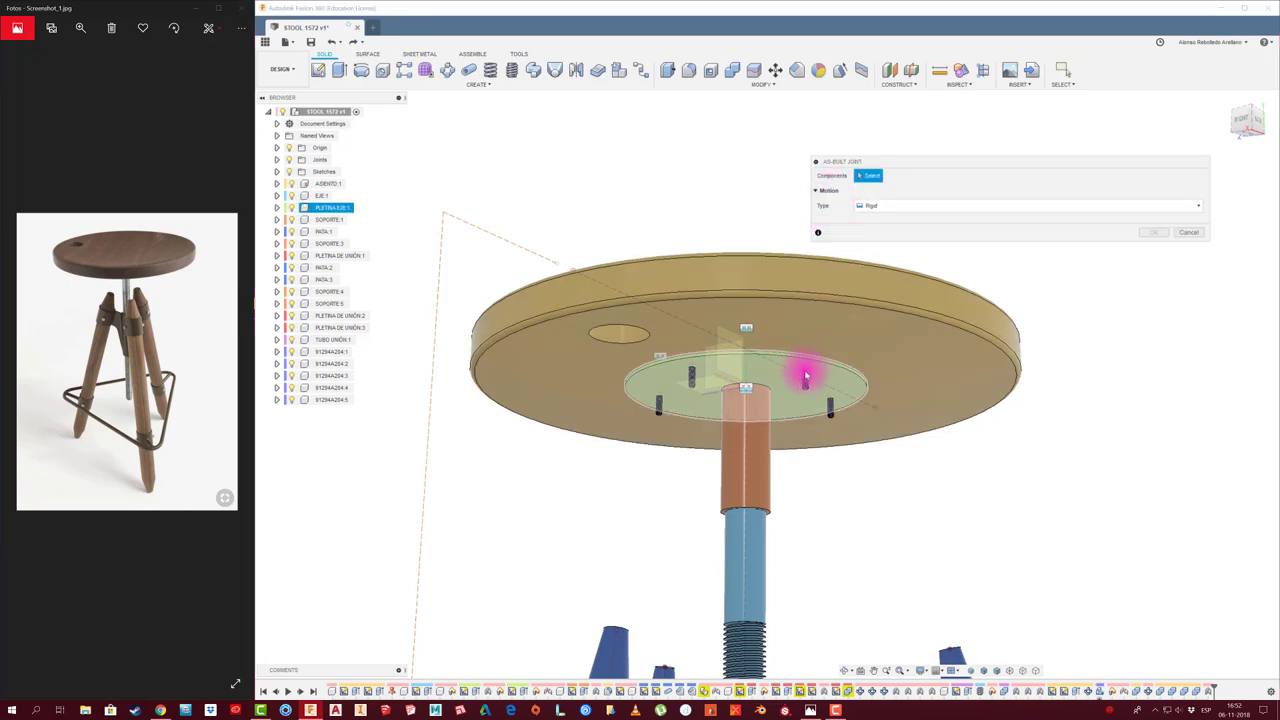
pyautogui.click(806, 372)
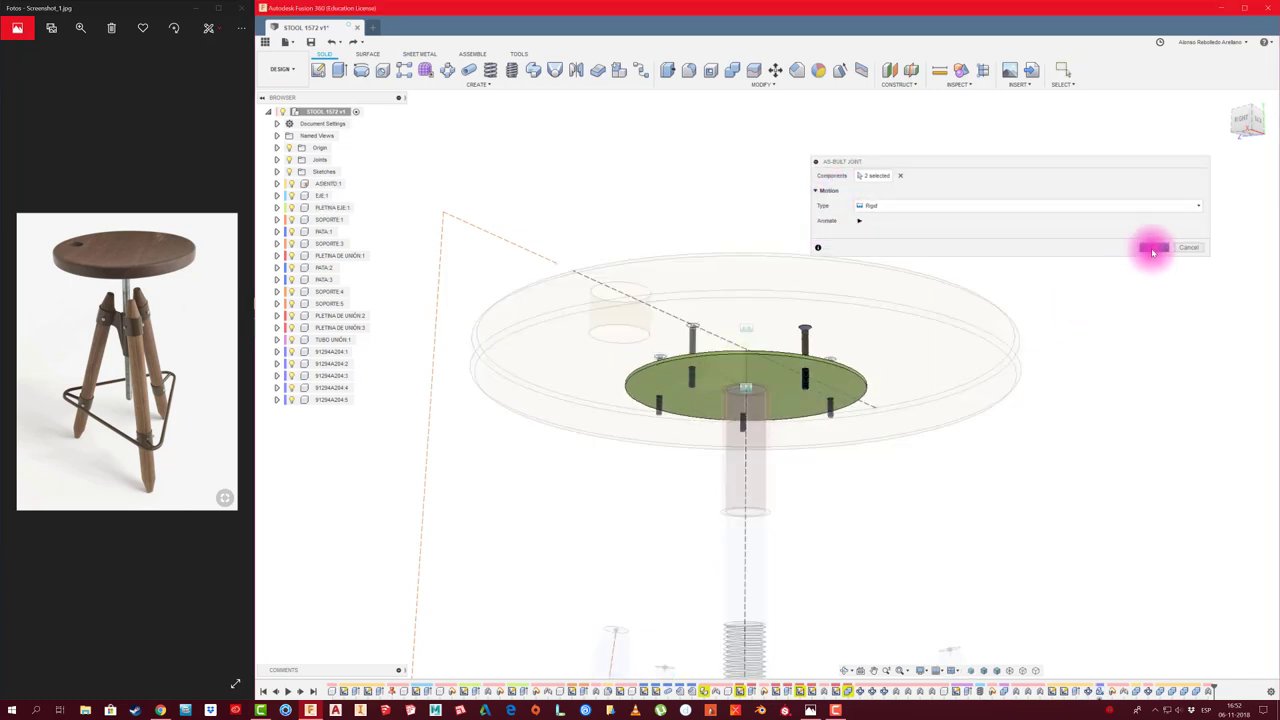
pyautogui.click(1153, 247)
pyautogui.hotkey('shift', 'j')
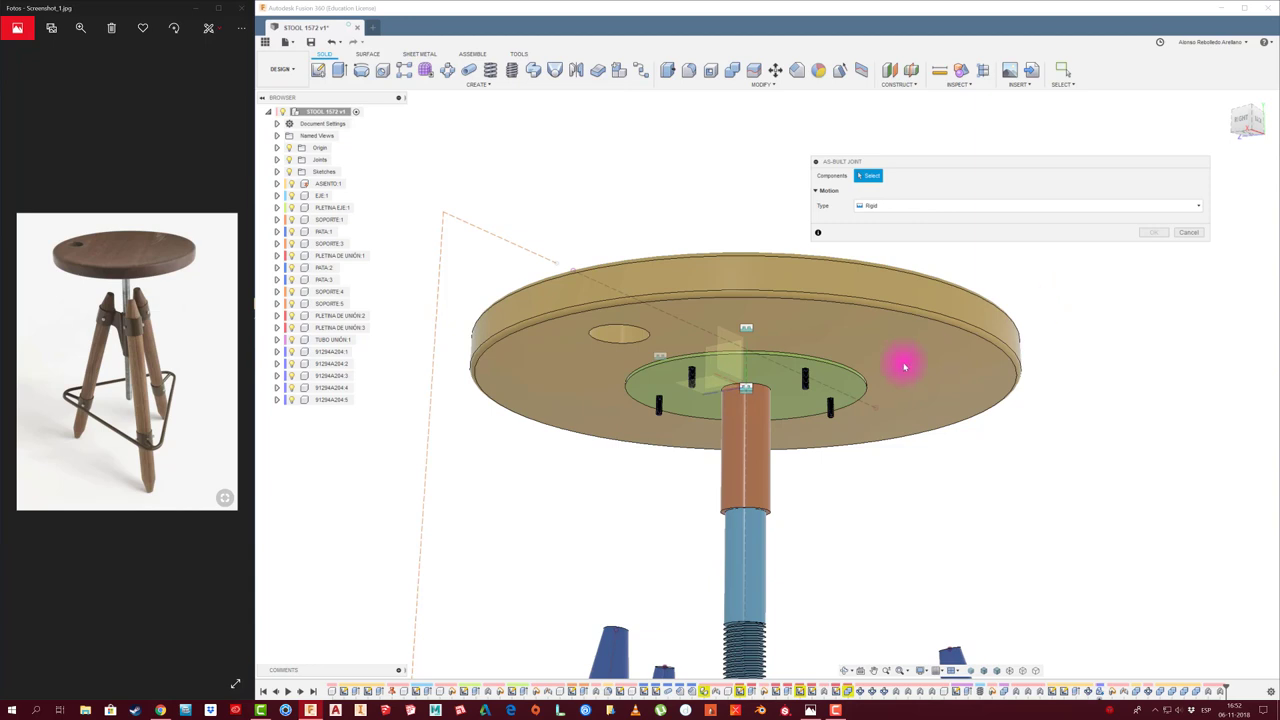
pyautogui.click(690, 376)
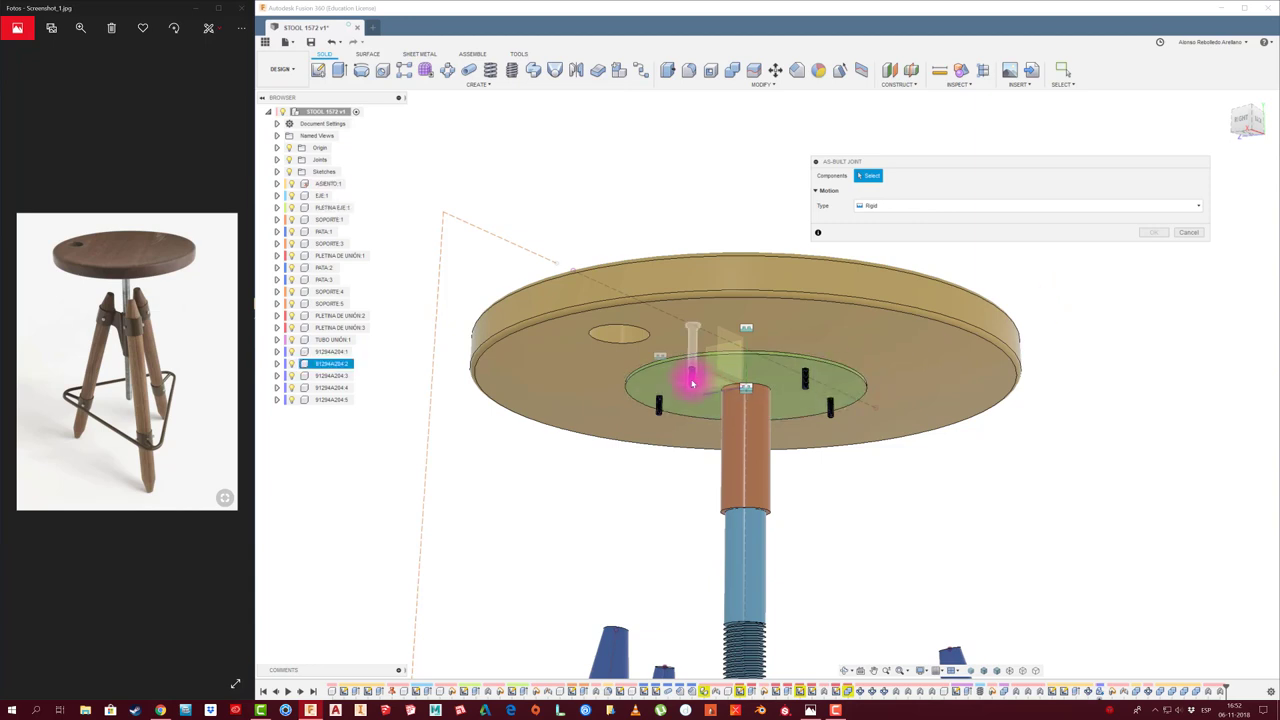
pyautogui.click(791, 355)
pyautogui.click(1153, 232)
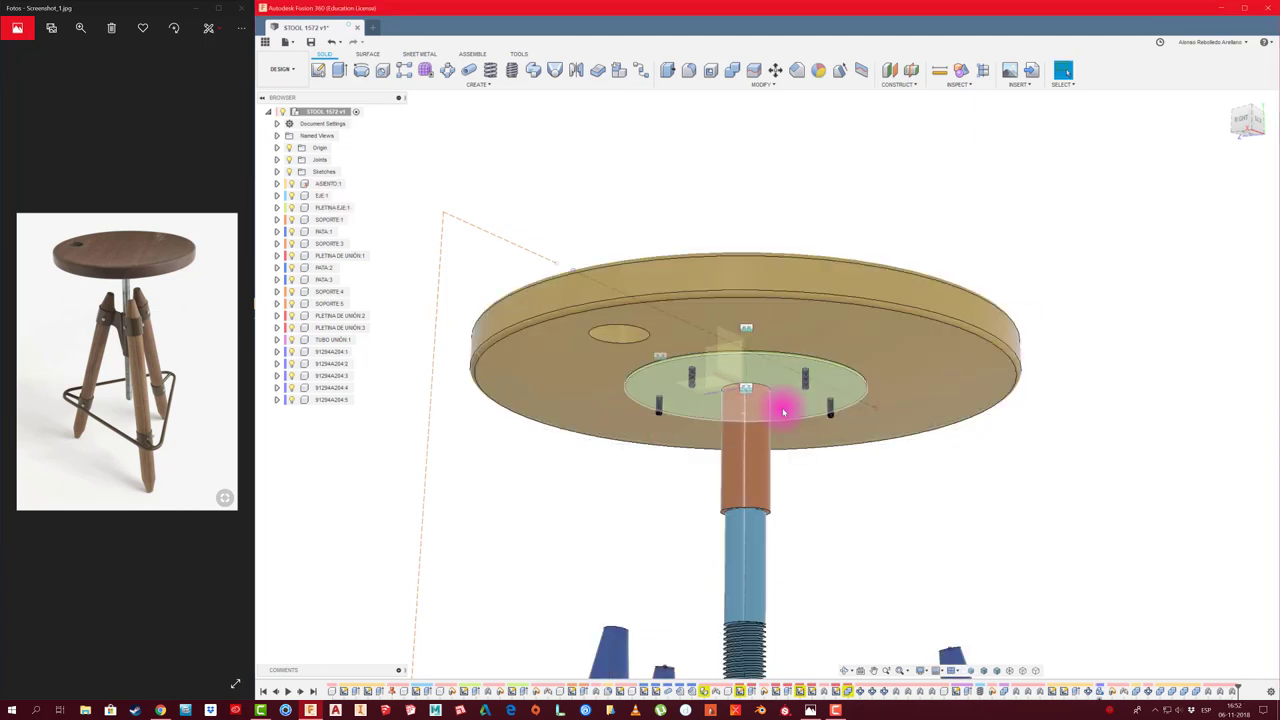
# Rigidly join the remaining three screws to the plate with As-Built Joints
pyautogui.hotkey('shift', 'j')
pyautogui.click(663, 416)
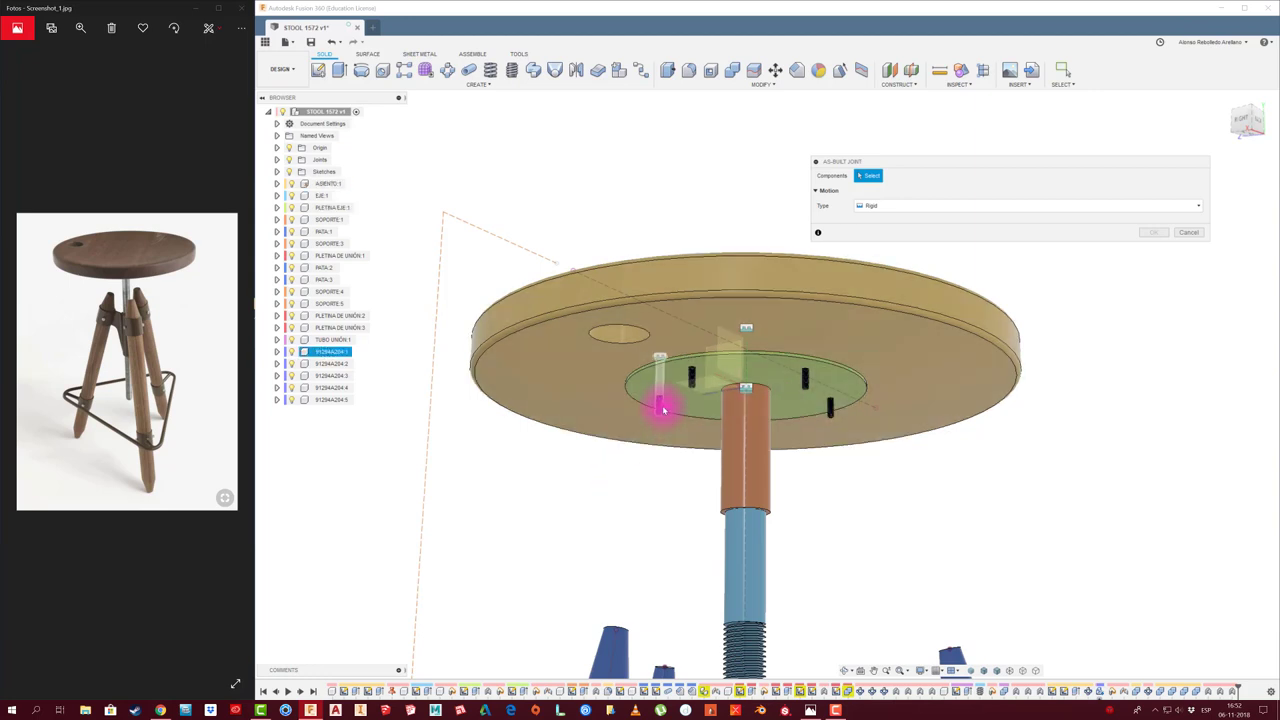
pyautogui.click(670, 402)
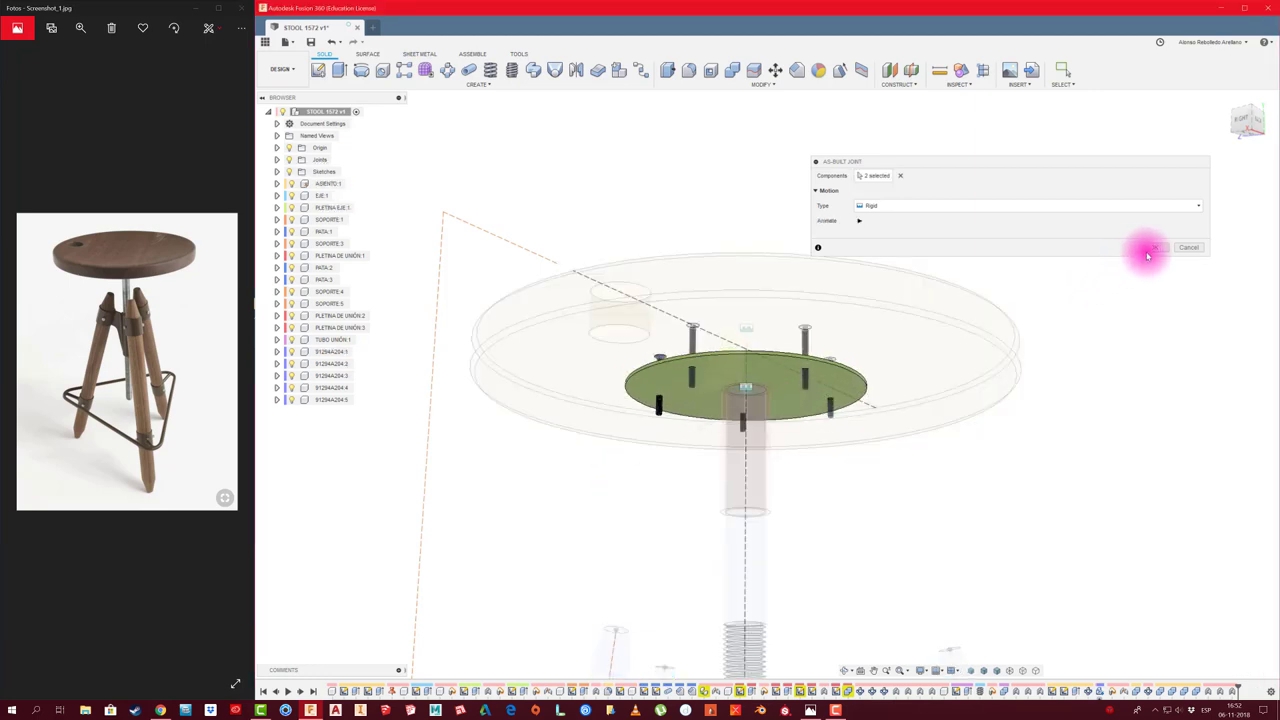
pyautogui.click(1150, 249)
pyautogui.hotkey('shift', 'j')
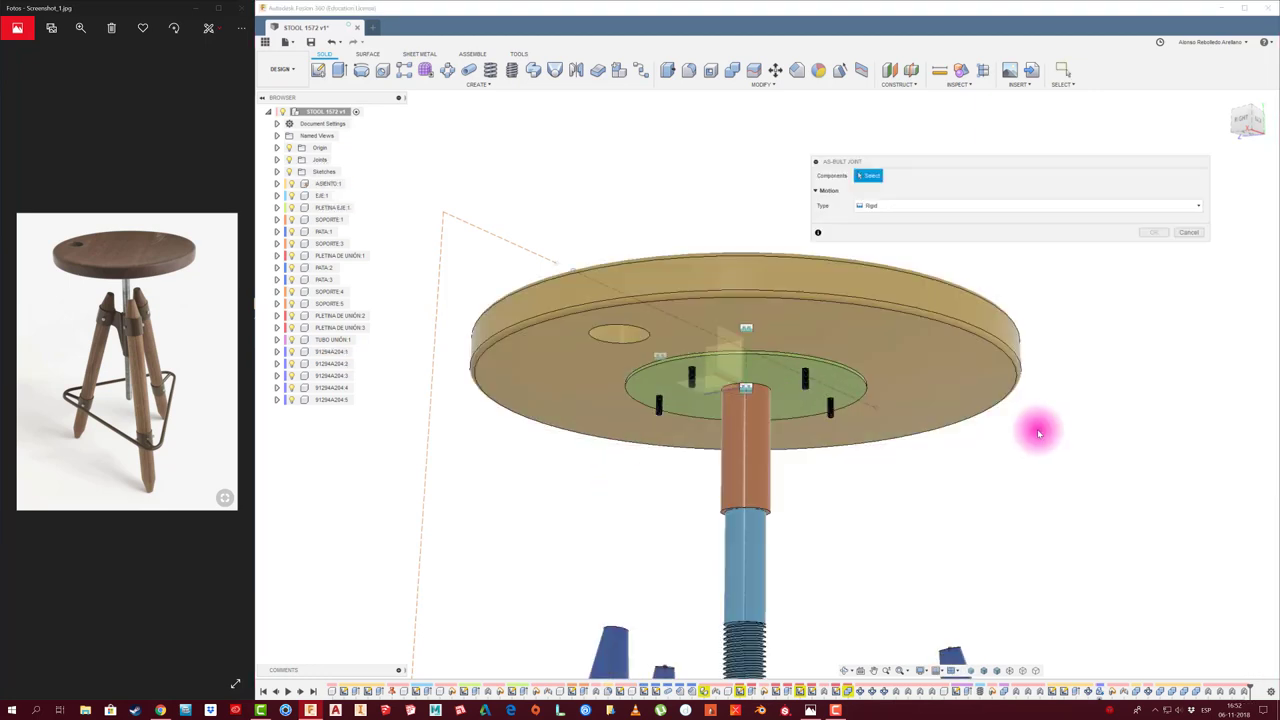
pyautogui.click(808, 406)
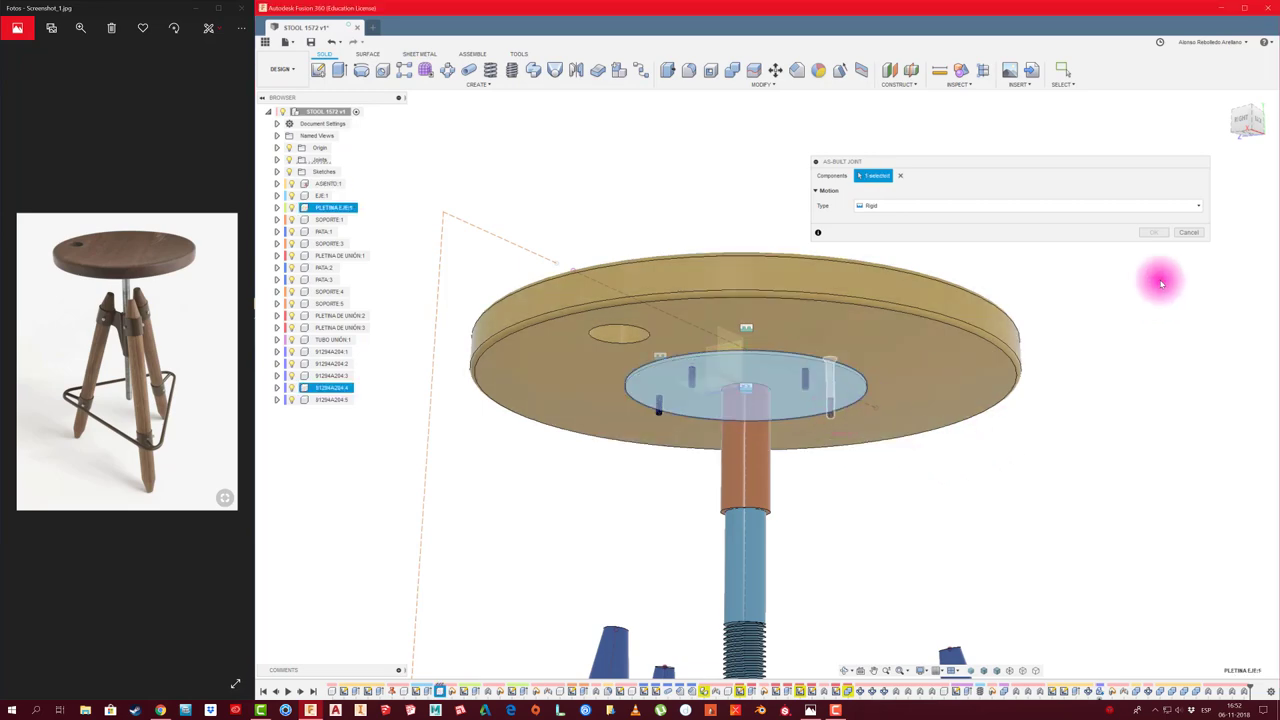
pyautogui.click(1153, 233)
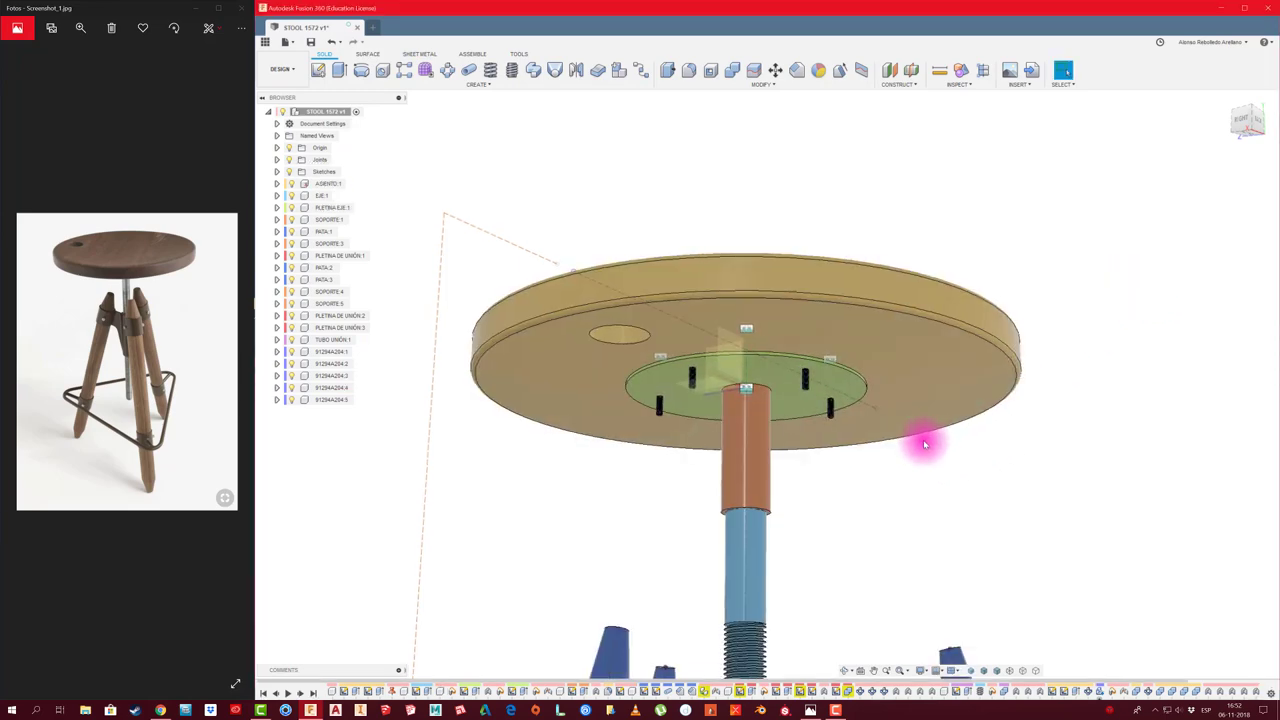
pyautogui.hotkey('shift', 'j')
pyautogui.click(808, 415)
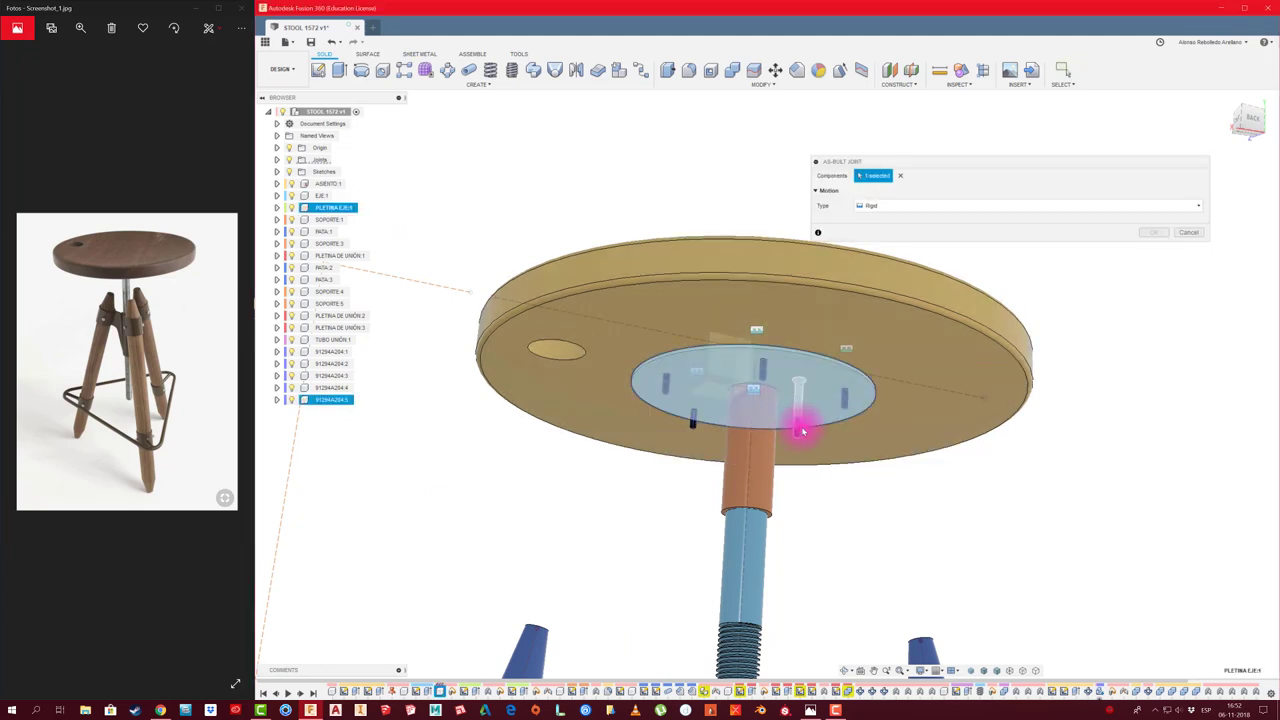
pyautogui.click(1155, 248)
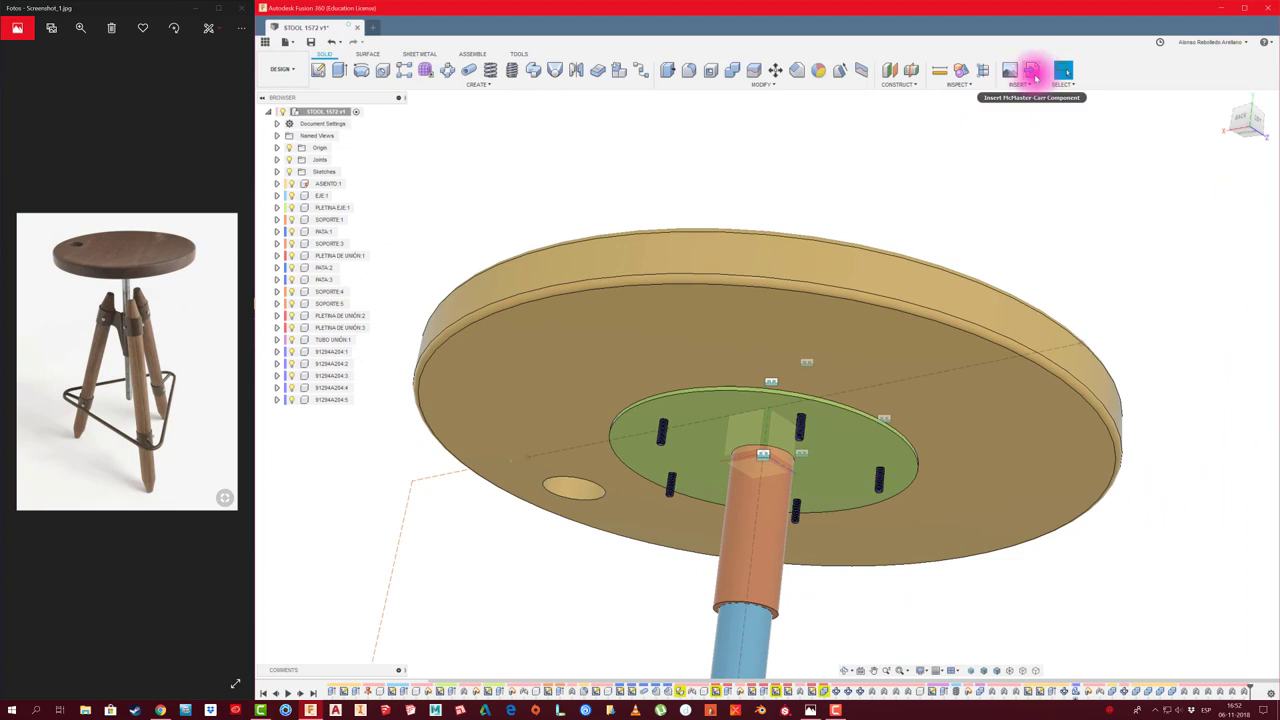
# Browse McMaster-Carr Washers filtered to Flat and No. 4 screw size, showing general purpose washers
pyautogui.click(1033, 75)
pyautogui.click(814, 320)
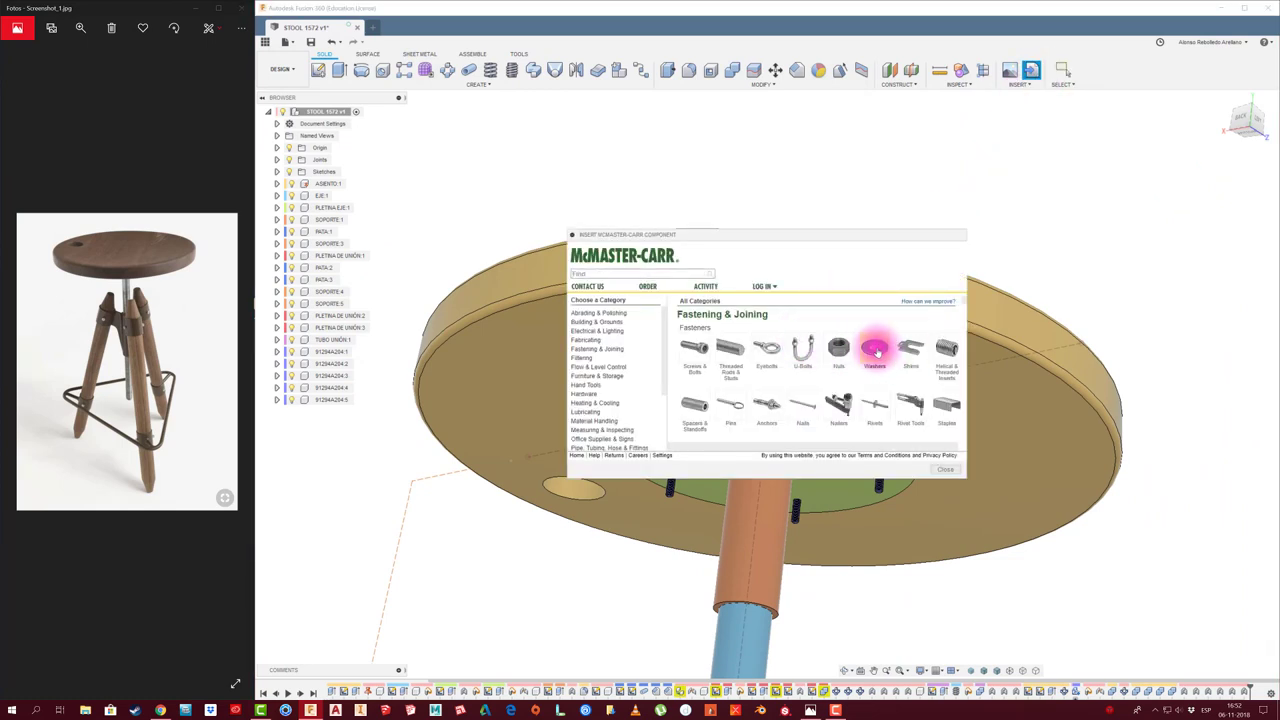
pyautogui.click(874, 350)
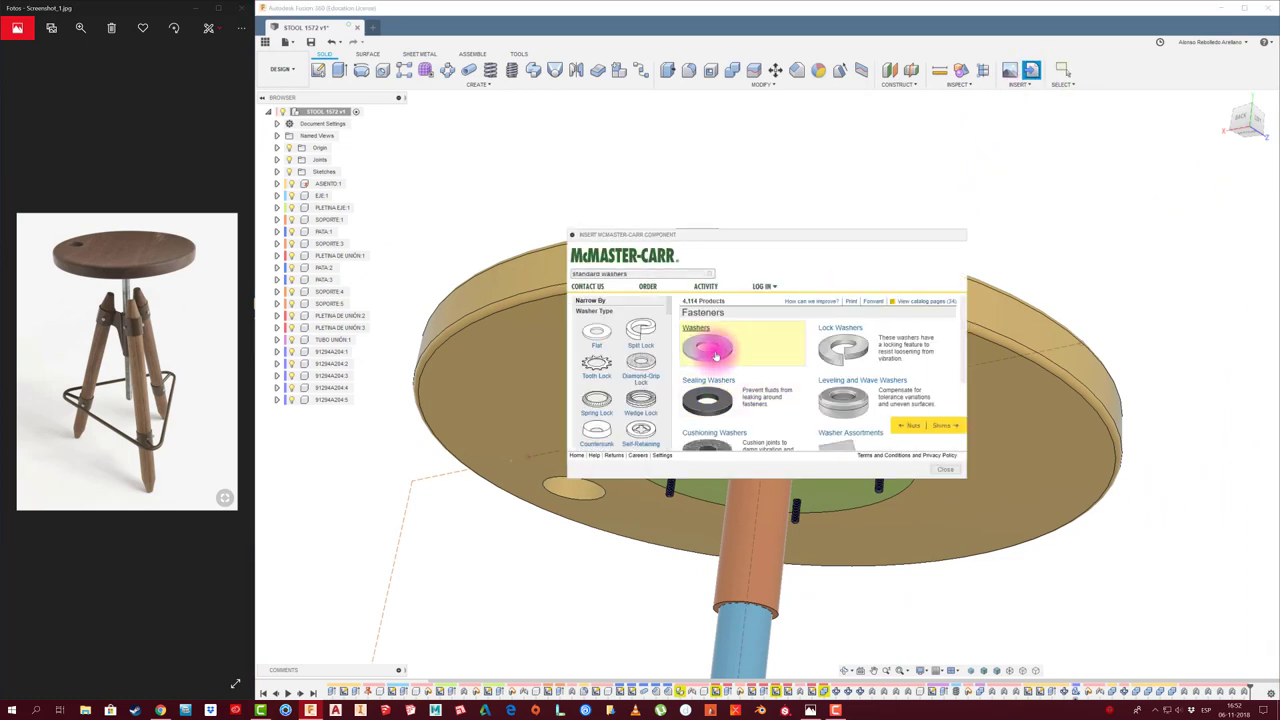
pyautogui.click(595, 334)
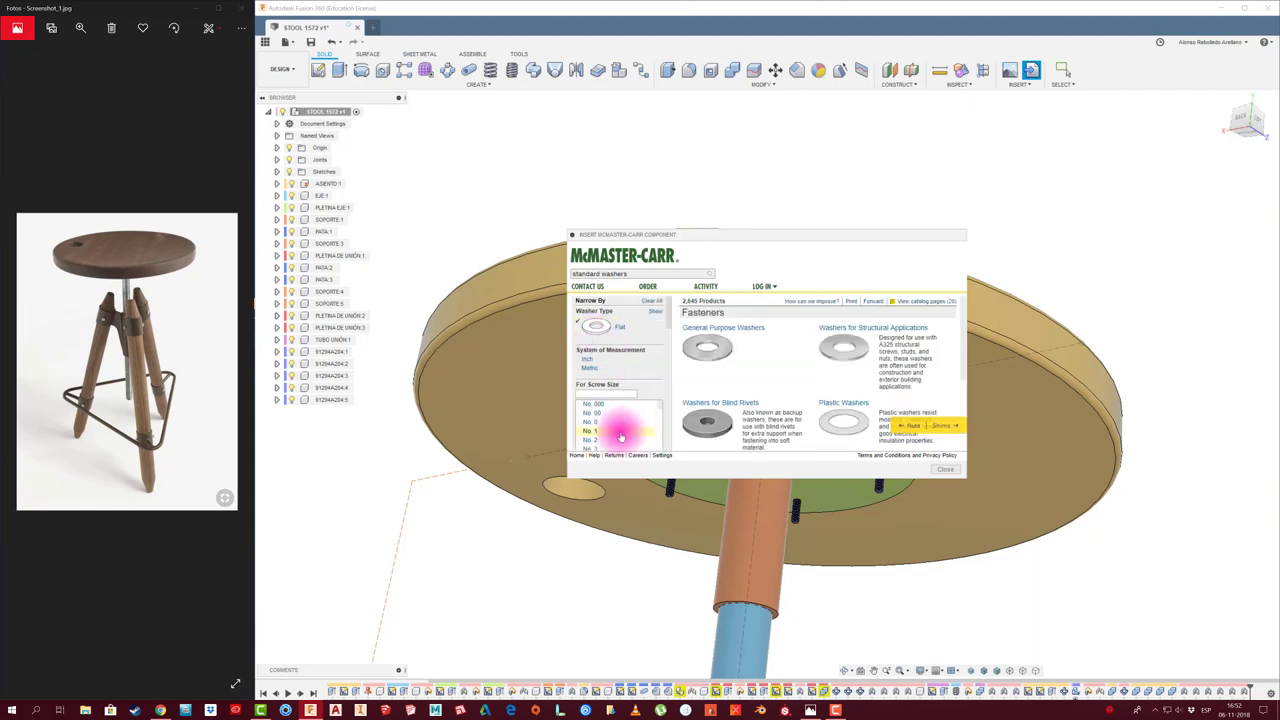
pyautogui.click(592, 409)
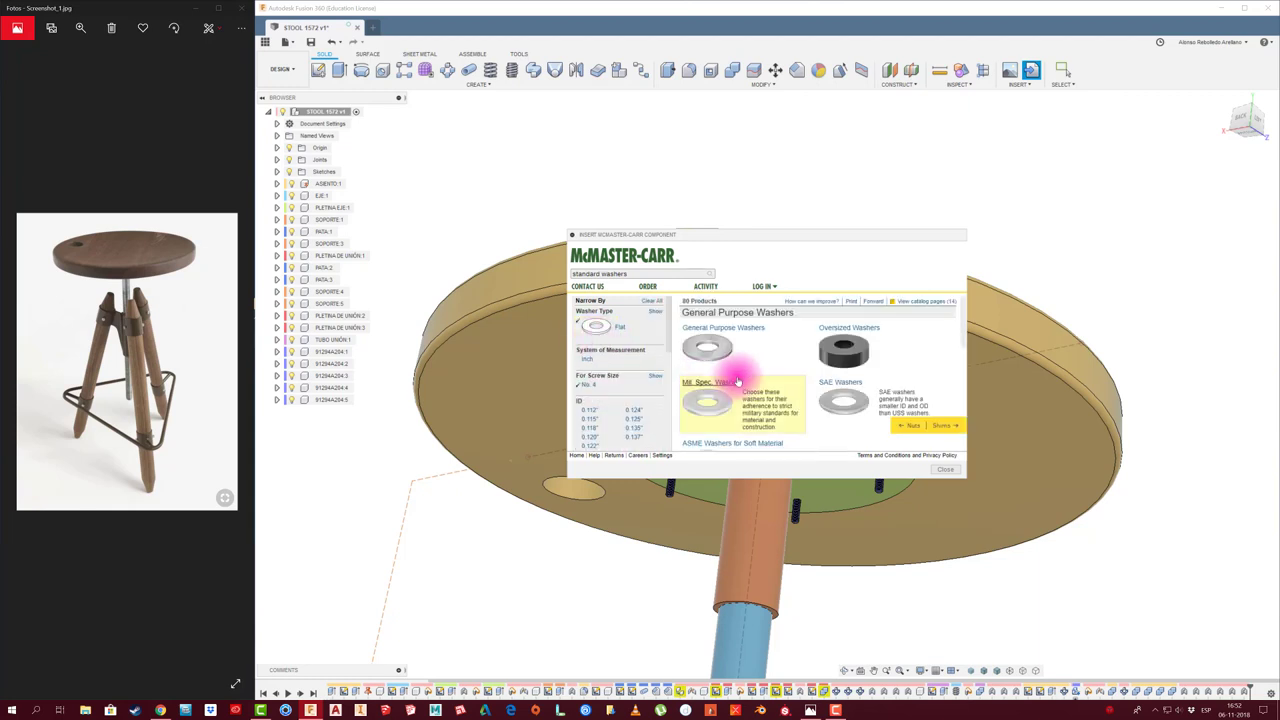
pyautogui.click(728, 333)
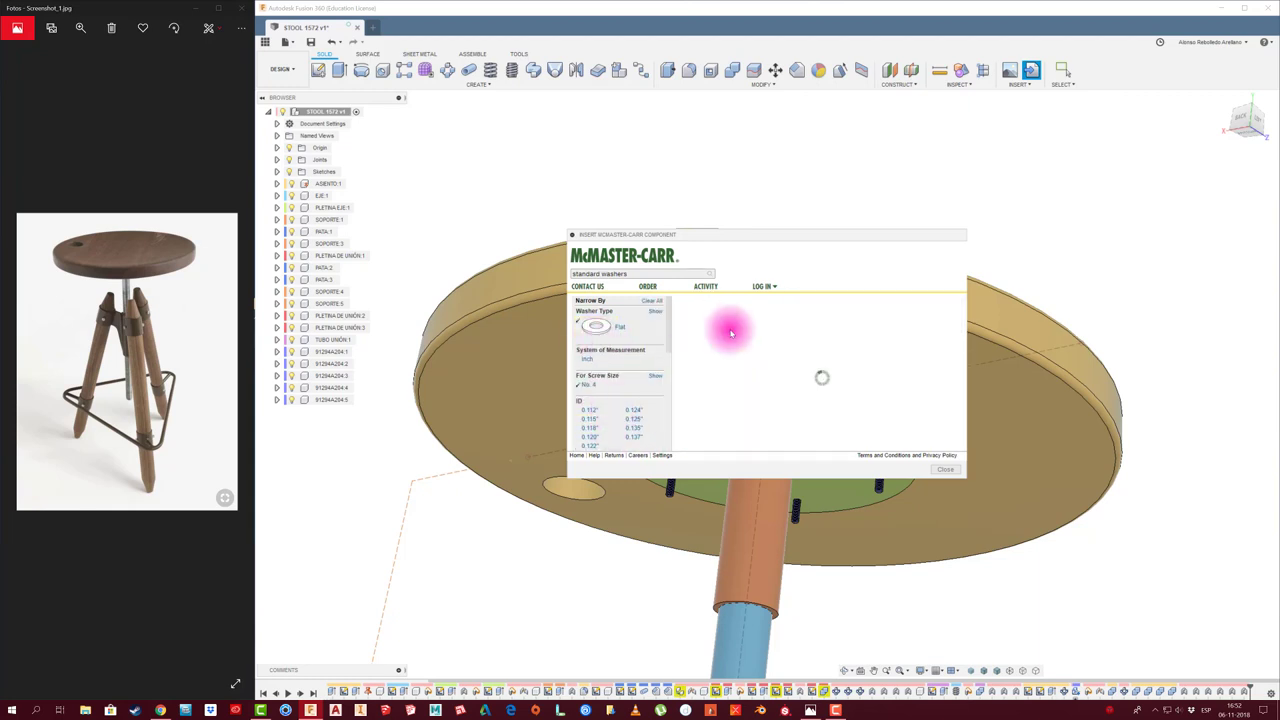
pyautogui.scroll(-1, 745, 370)
pyautogui.scroll(-1, 766, 400)
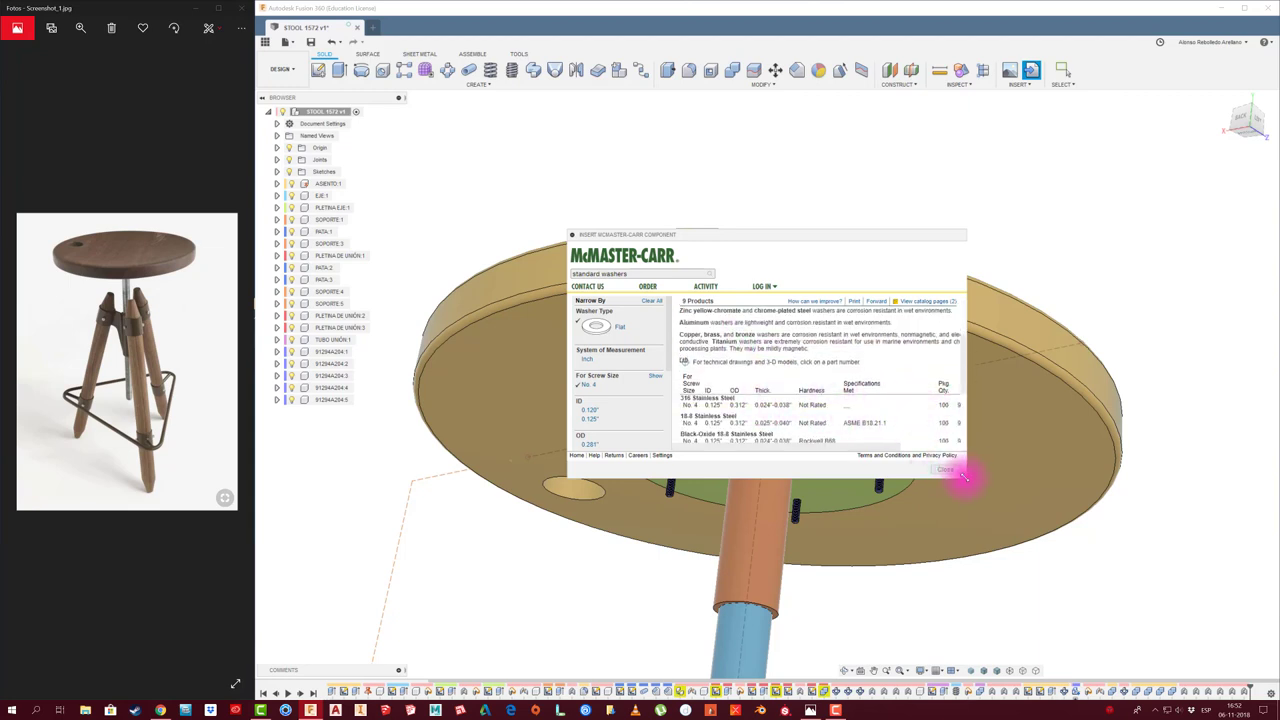
pyautogui.moveTo(963, 478); pyautogui.dragTo(1120, 520)
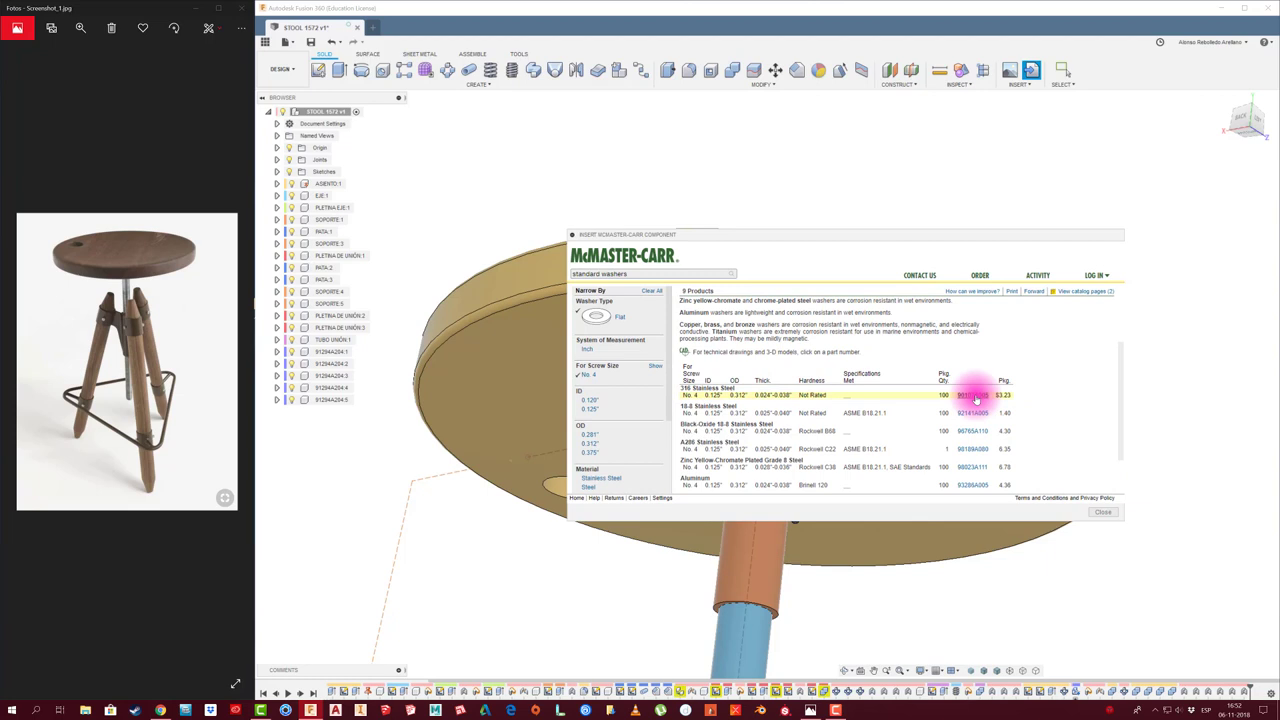
# Open the 316 stainless steel washer's detail page and scroll through it
pyautogui.click(975, 396)
pyautogui.click(848, 410)
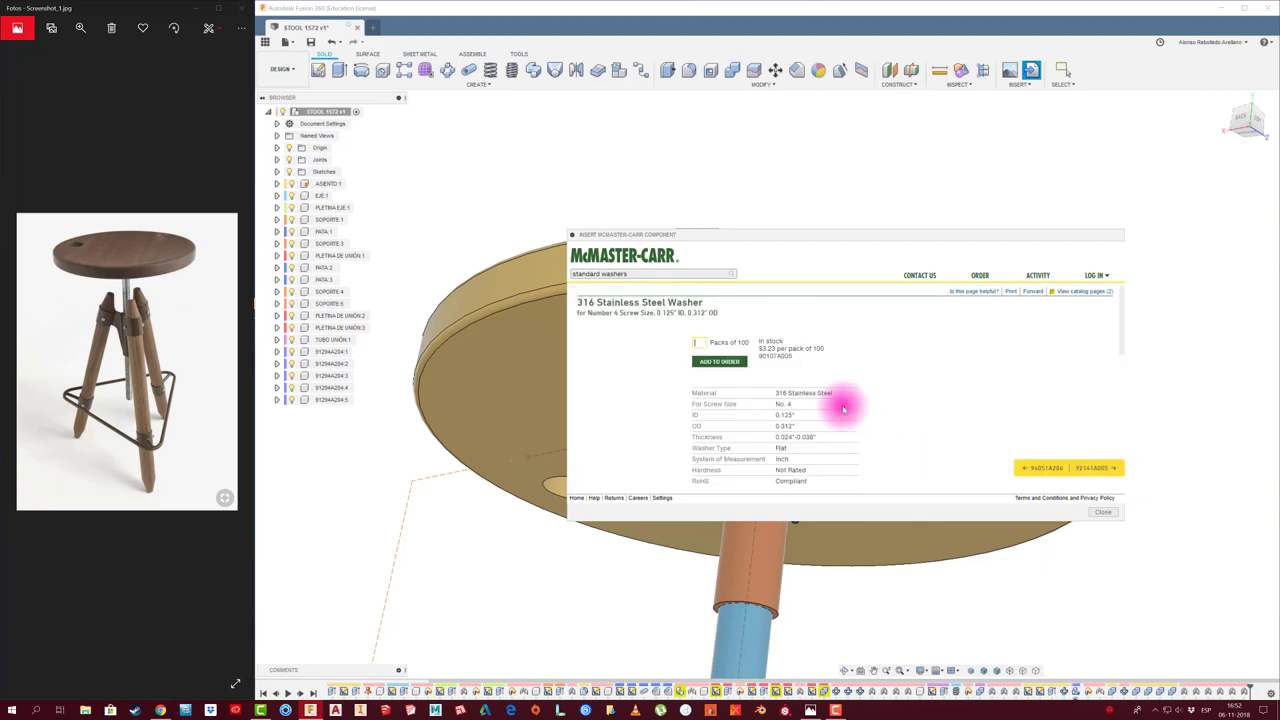
pyautogui.scroll(-2, 708, 396)
pyautogui.scroll(-2, 709, 403)
pyautogui.scroll(-1, 709, 403)
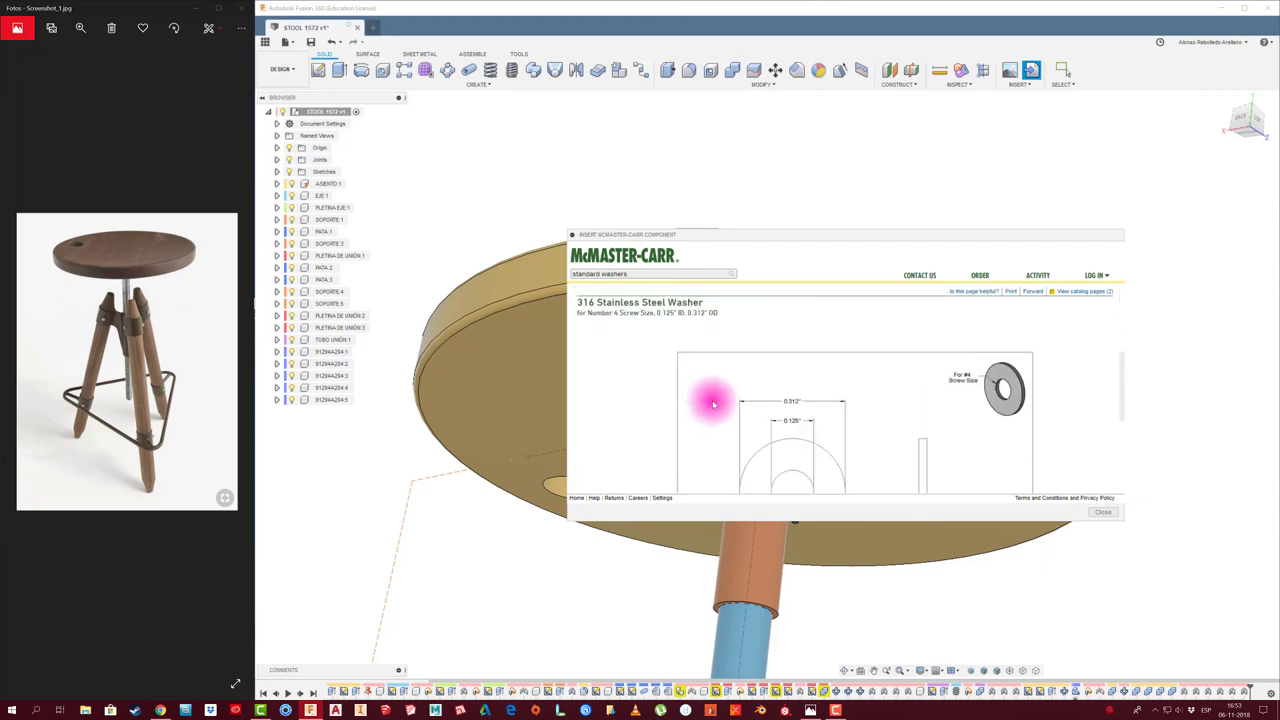
pyautogui.scroll(-1, 710, 403)
pyautogui.scroll(-1, 711, 403)
pyautogui.scroll(1, 713, 404)
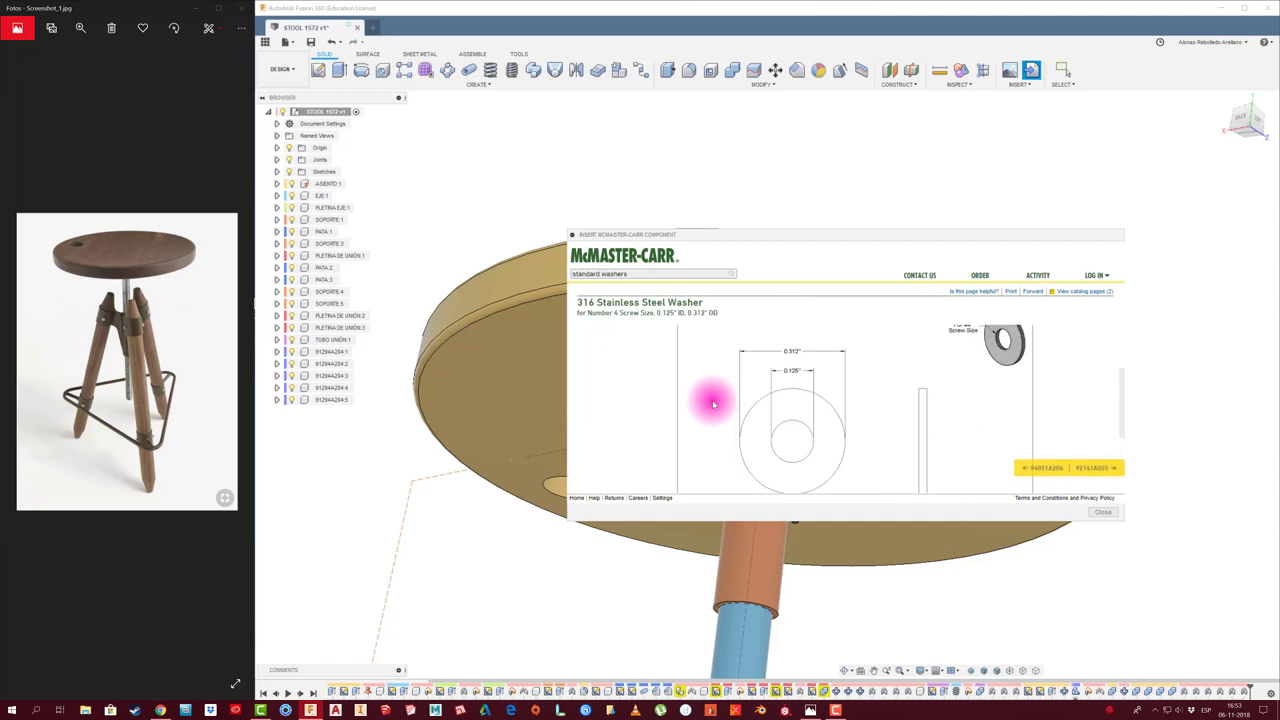
pyautogui.scroll(1, 722, 401)
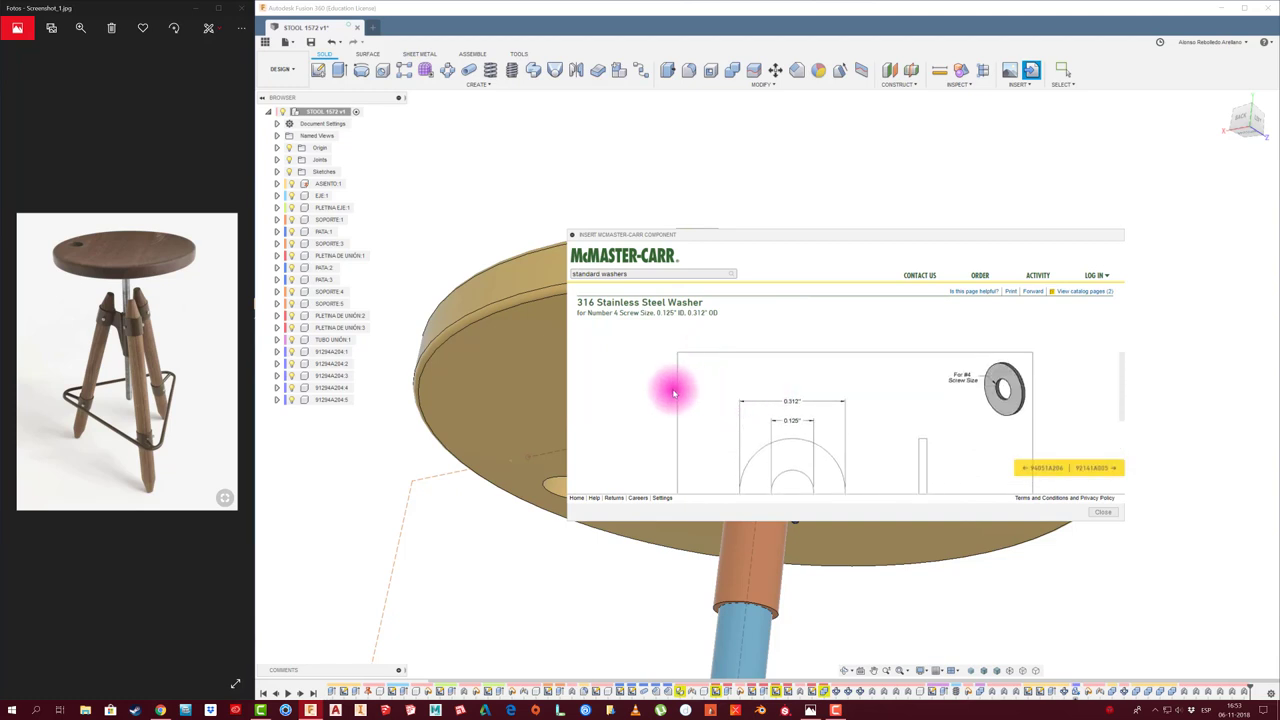
pyautogui.scroll(2, 600, 385)
# Refilter washers to Flat, Metric, M4 and open the 316 stainless washer 90965A150 page
pyautogui.click(607, 258)
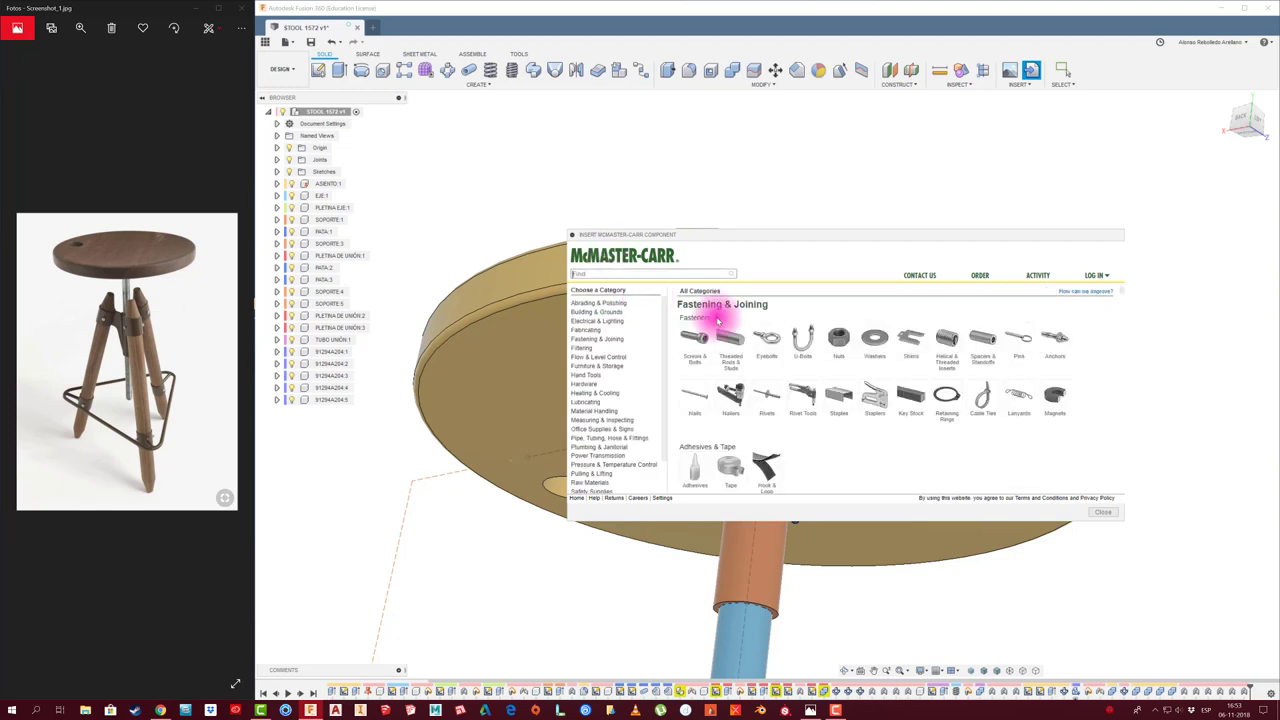
pyautogui.click(876, 345)
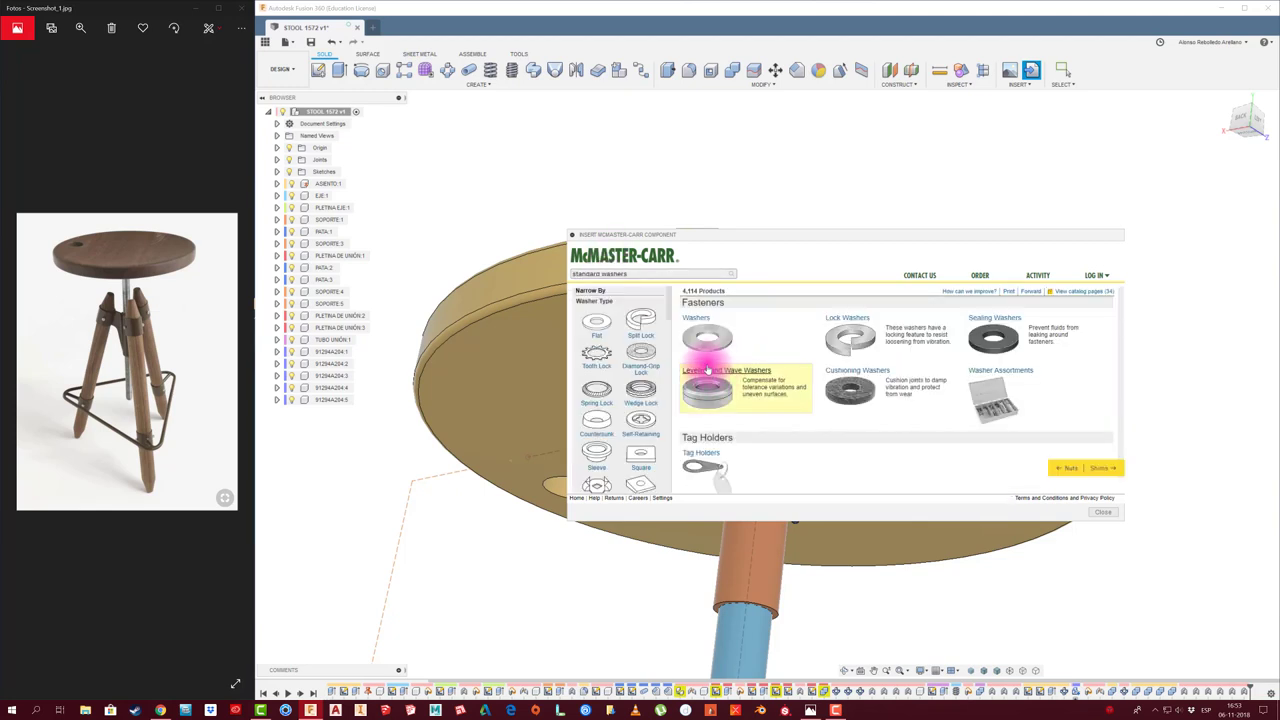
pyautogui.click(601, 331)
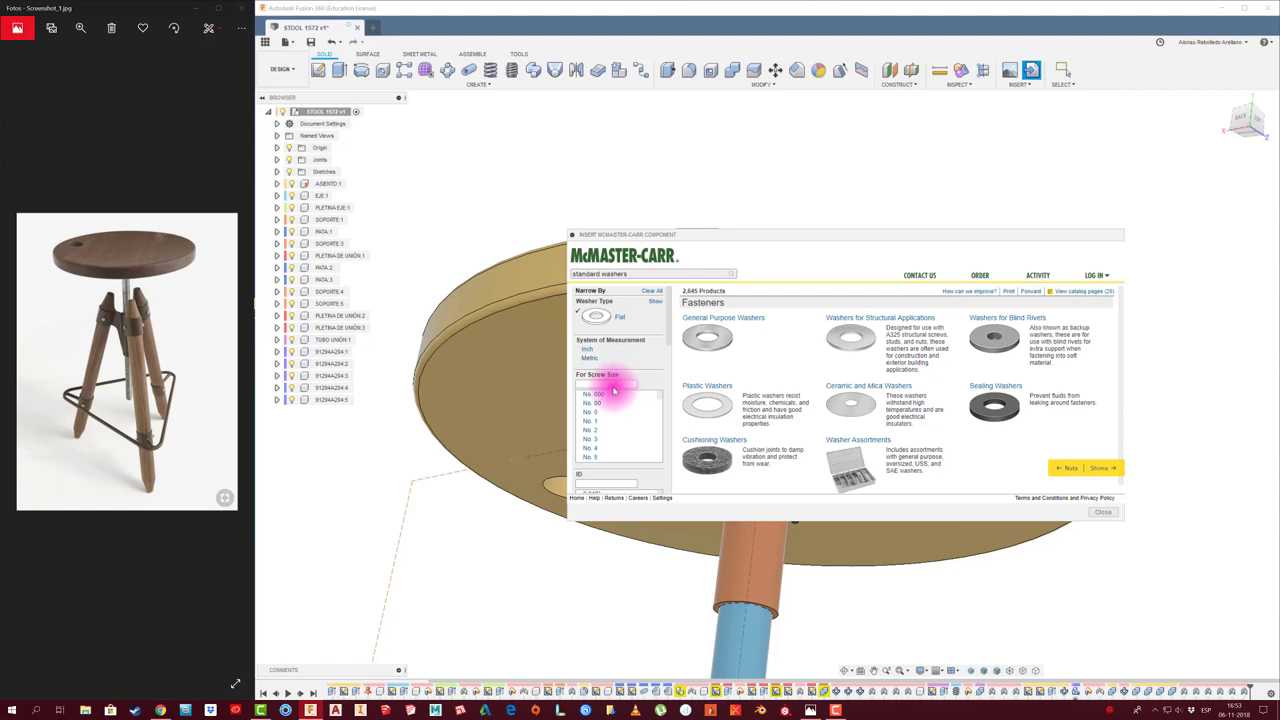
pyautogui.click(592, 359)
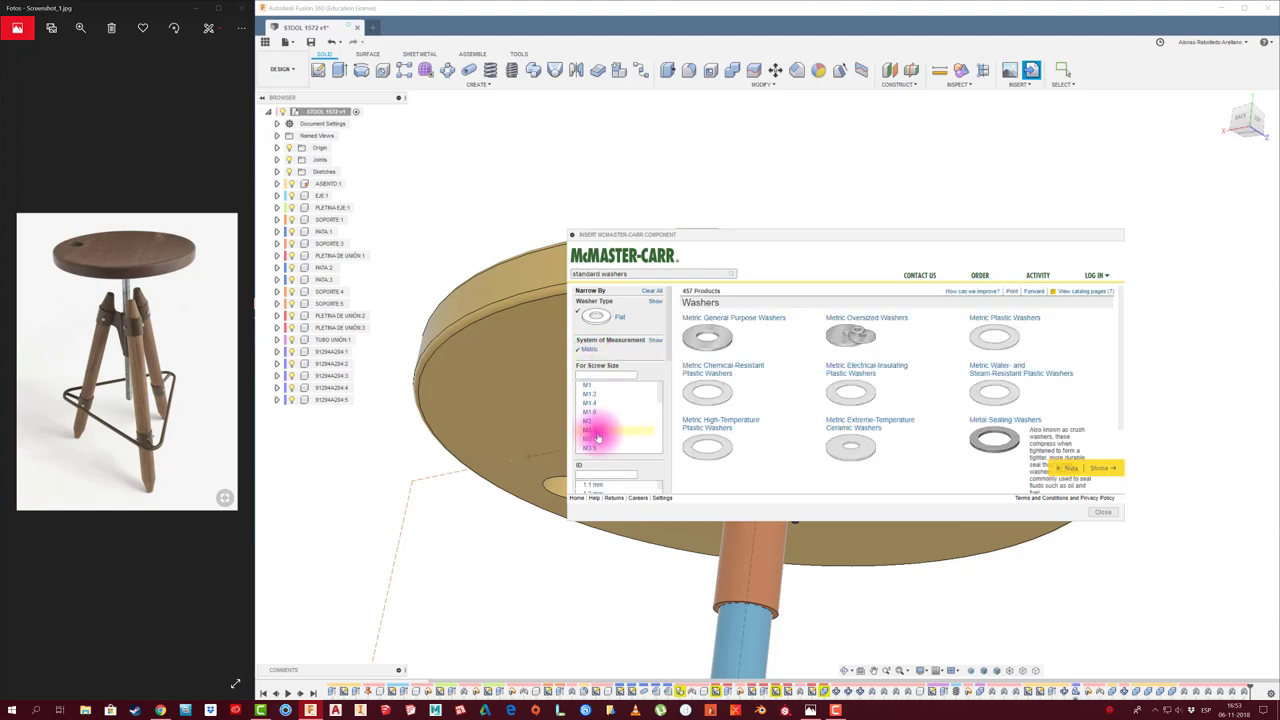
pyautogui.click(591, 412)
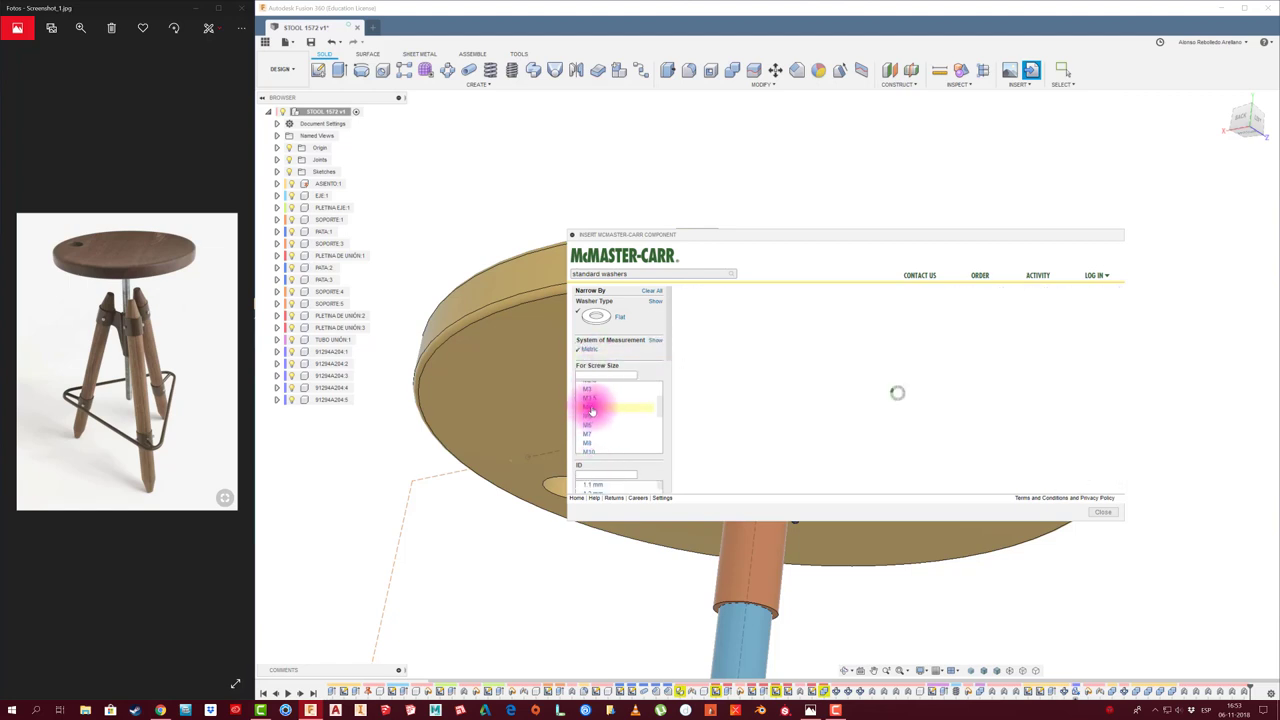
pyautogui.click(754, 336)
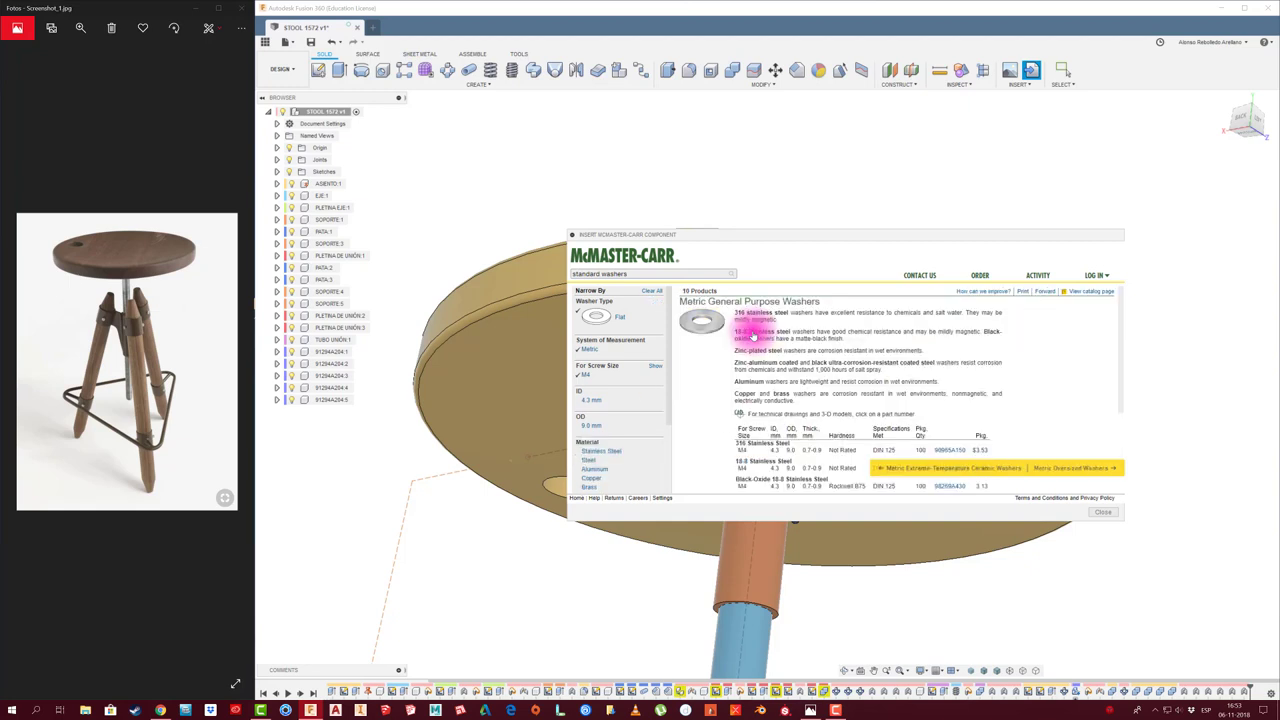
pyautogui.click(952, 451)
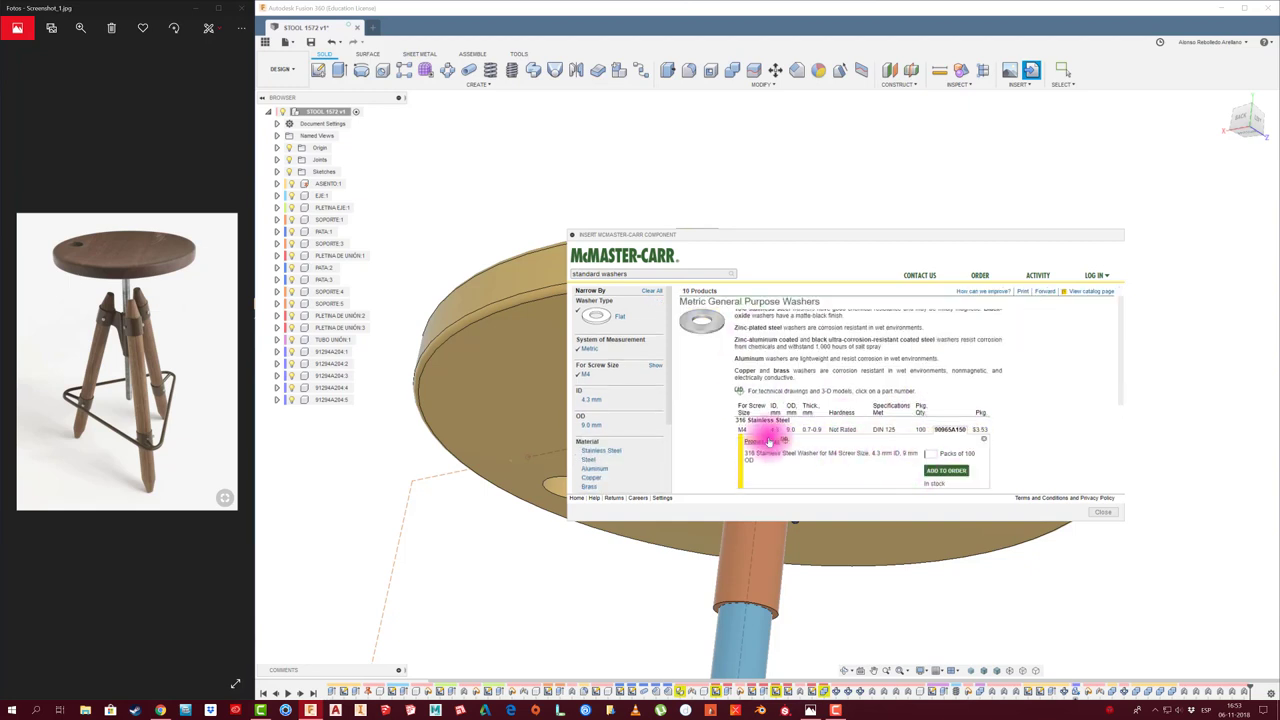
pyautogui.click(766, 439)
pyautogui.scroll(-3, 791, 420)
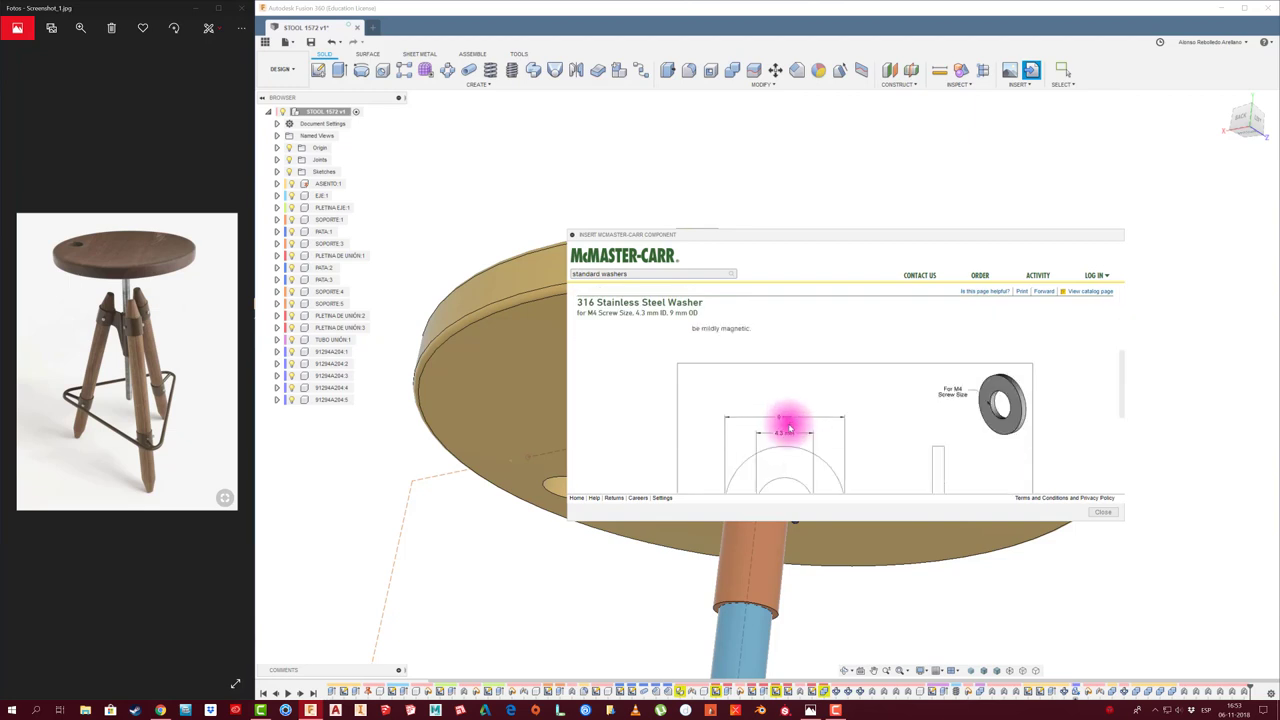
pyautogui.scroll(3, 789, 428)
pyautogui.scroll(-3, 789, 428)
pyautogui.scroll(-2, 789, 428)
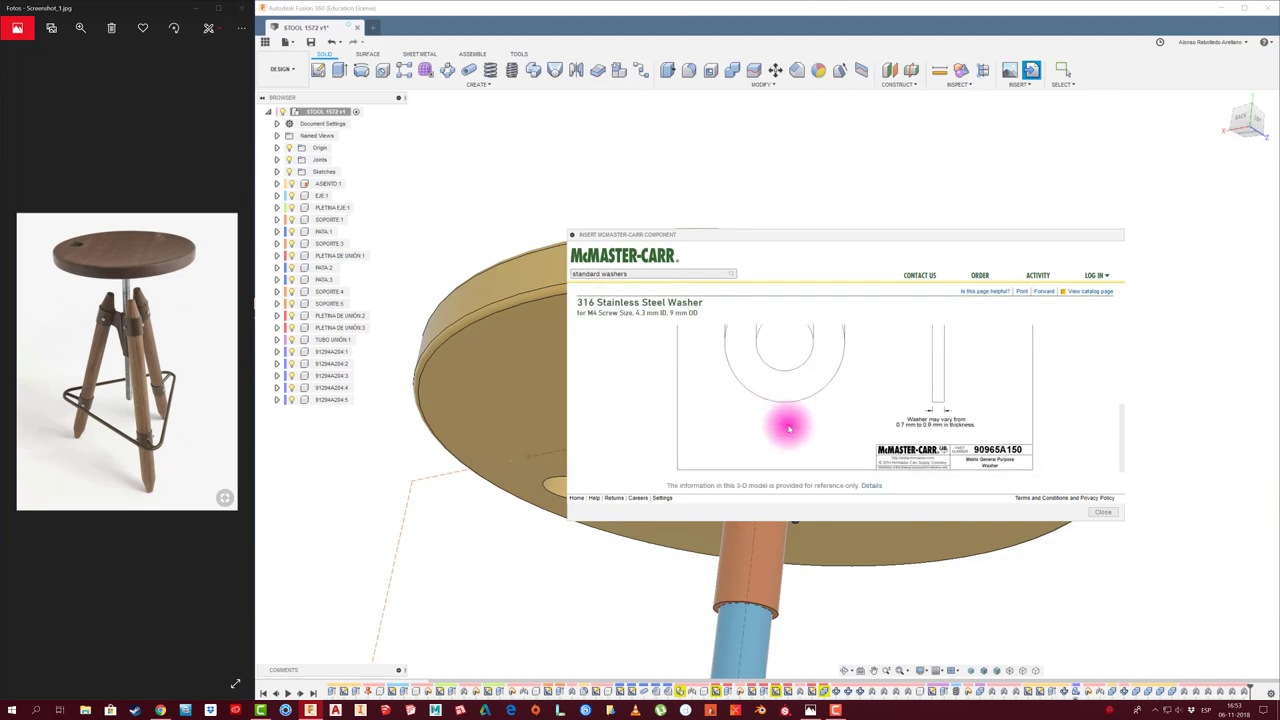
pyautogui.scroll(-2, 789, 428)
# Insert washer 90965A150, rotate it -90° about X below the seat, and capture its position
pyautogui.click(692, 458)
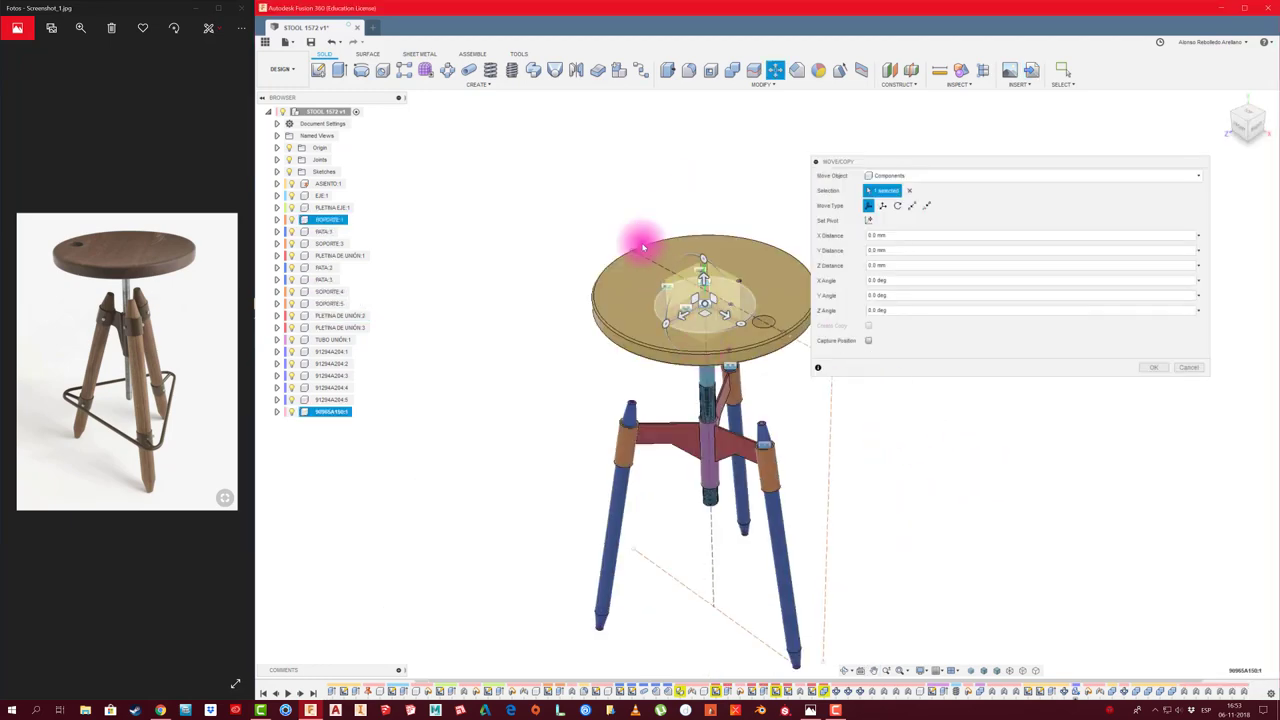
pyautogui.scroll(2, 745, 398)
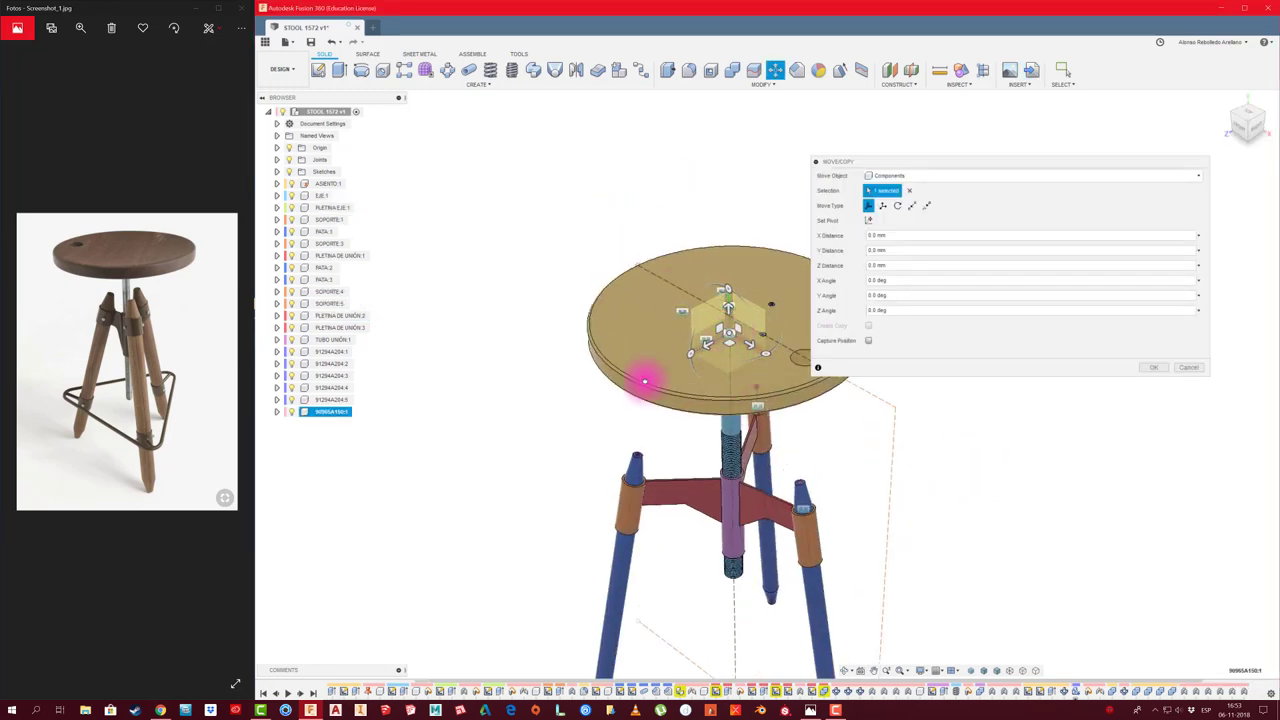
pyautogui.moveTo(644, 381)
pyautogui.mouseDown()
pyautogui.moveTo(522, 450)
pyautogui.moveTo(548, 390)
pyautogui.mouseUp()
pyautogui.scroll(3, 575, 420)
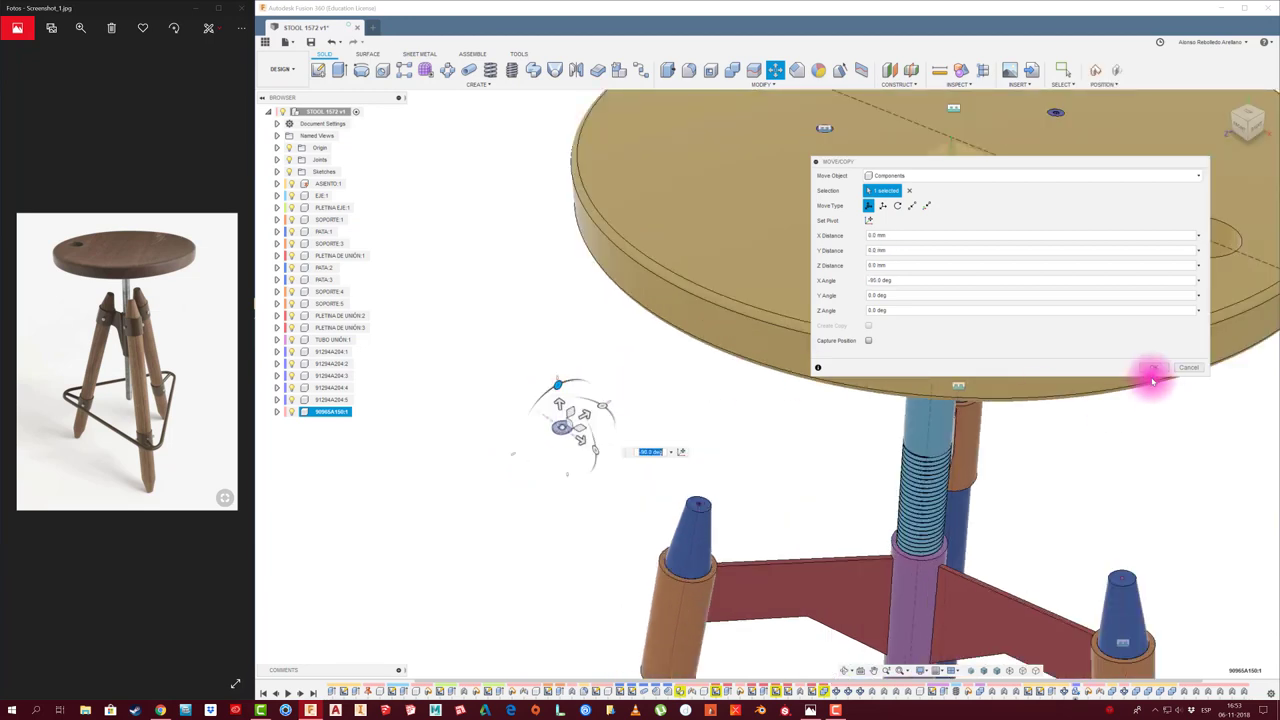
pyautogui.click(1153, 367)
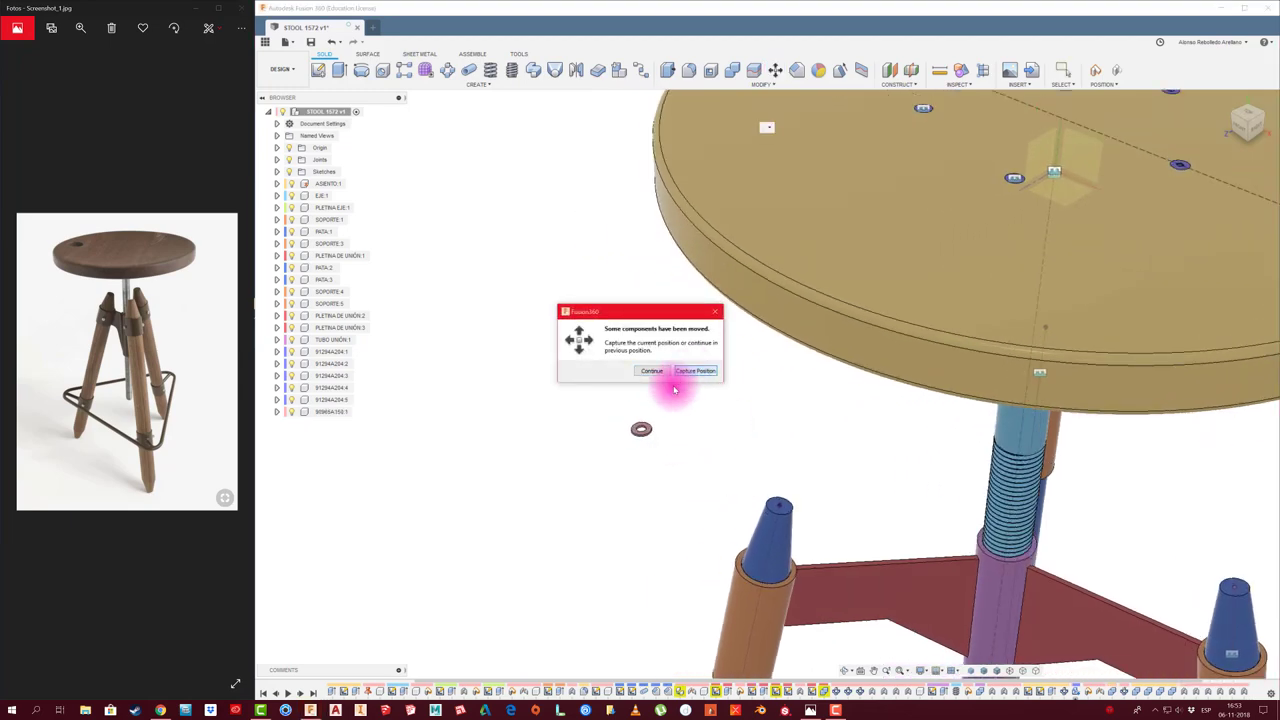
pyautogui.click(690, 371)
pyautogui.click(637, 439)
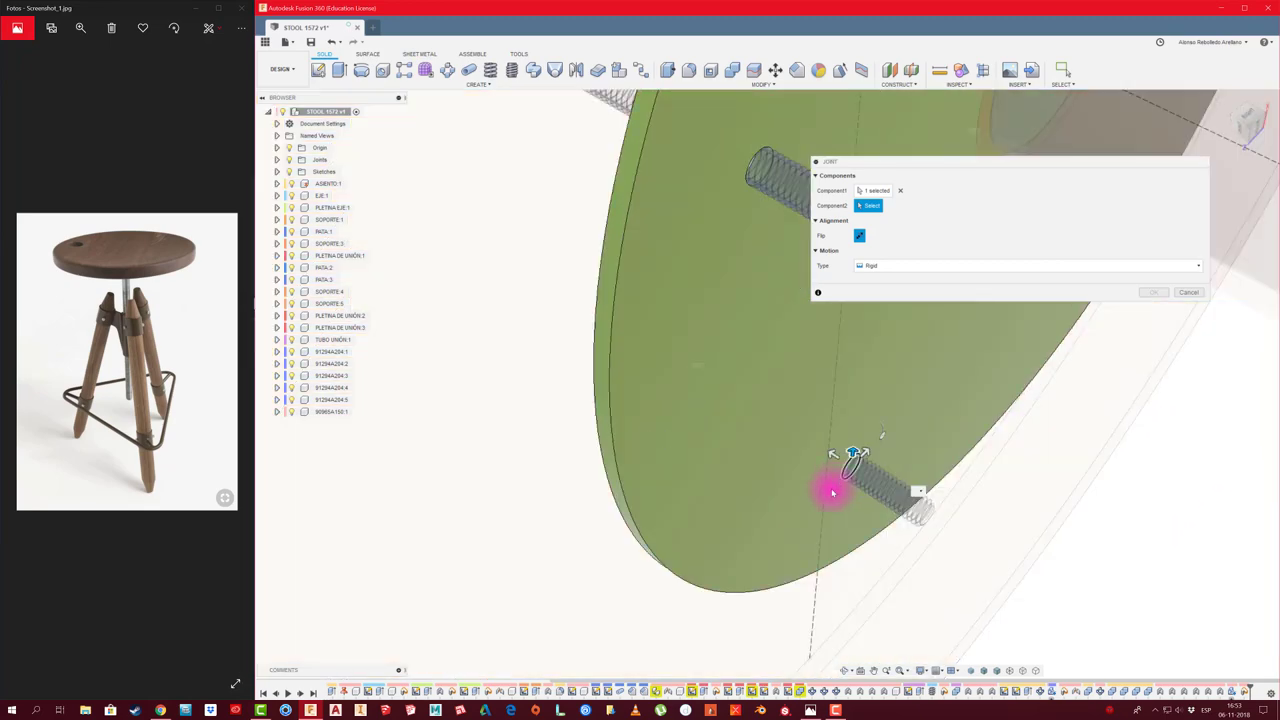
# Joint the washer onto a screw end, then circular-pattern it five times around the shaft axis
pyautogui.click(832, 492)
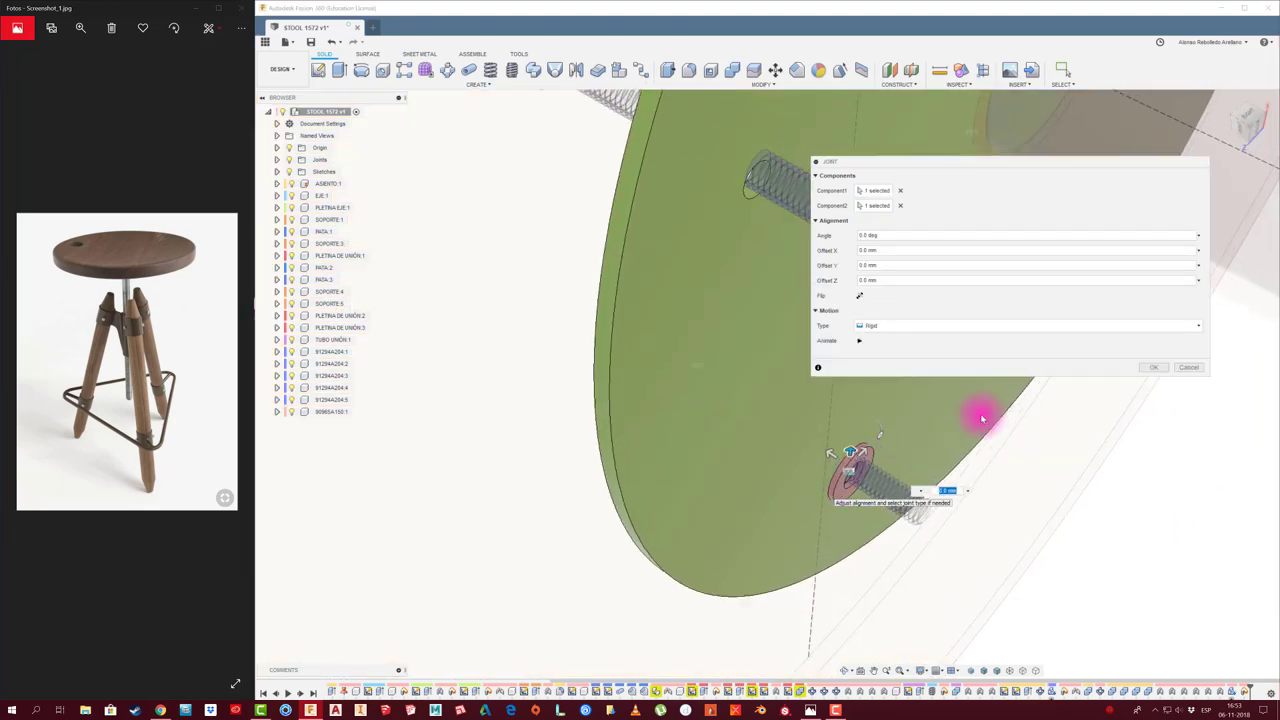
pyautogui.click(1148, 367)
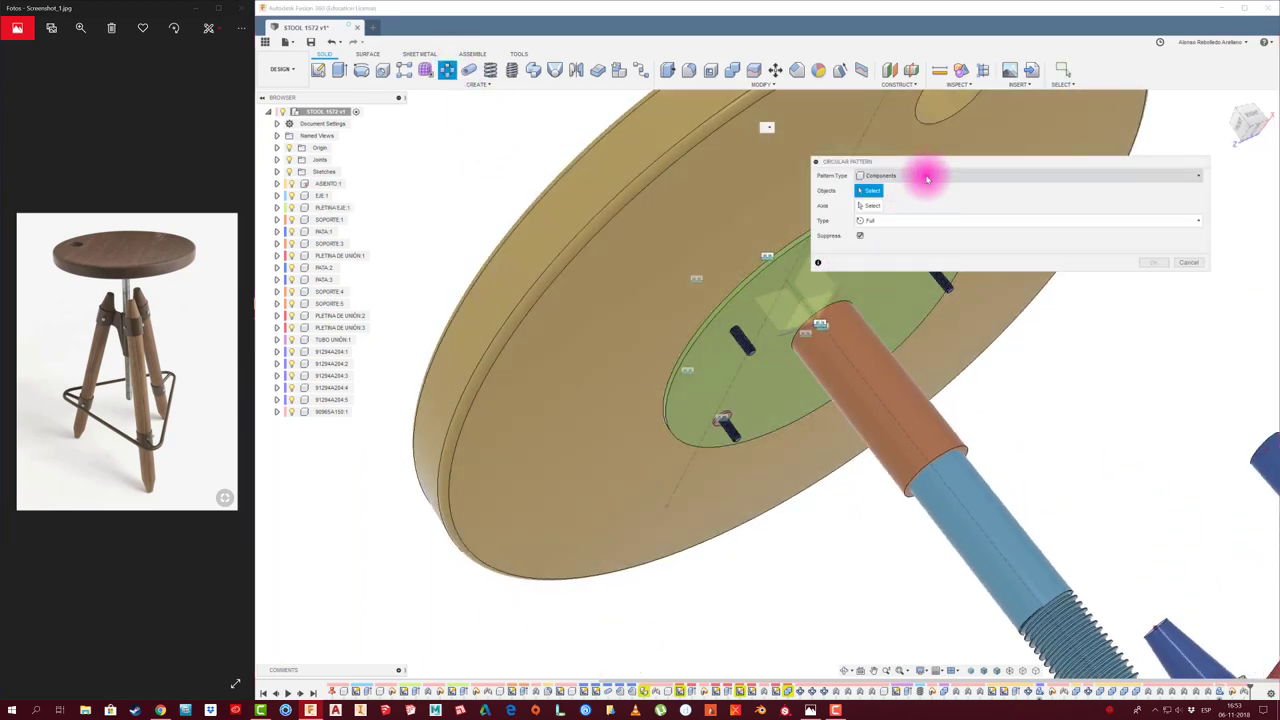
pyautogui.click(724, 420)
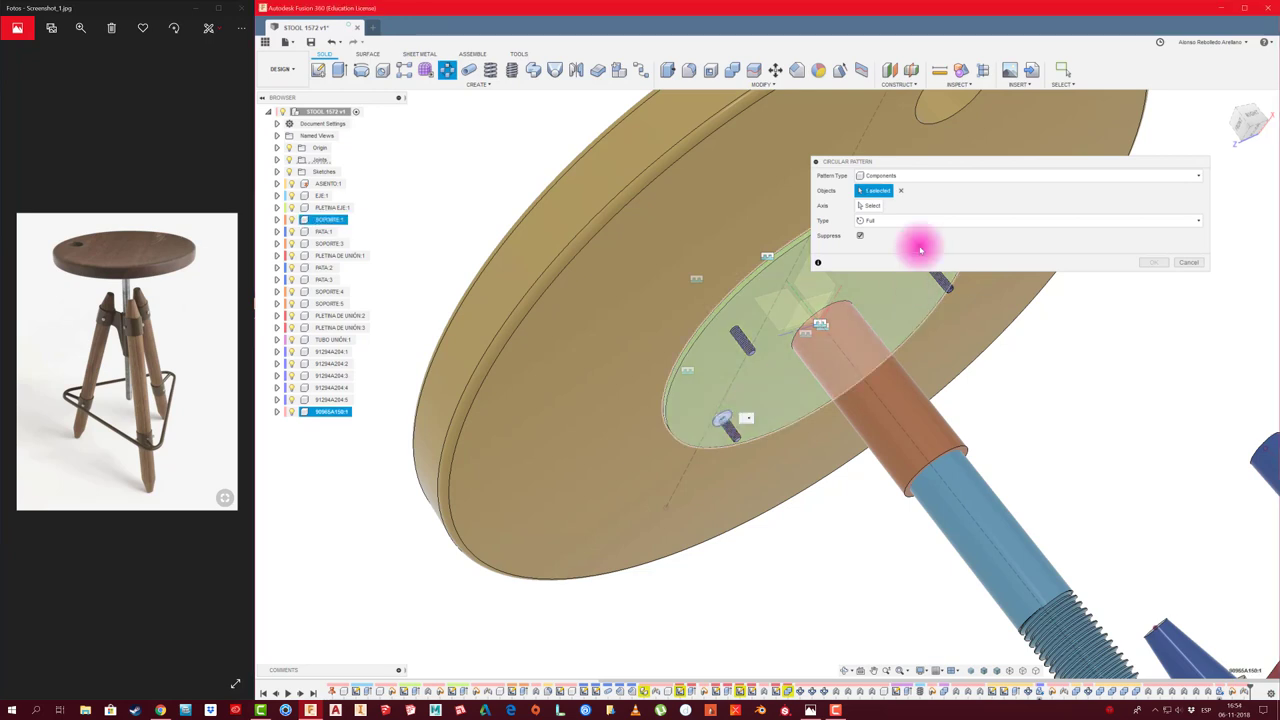
pyautogui.click(868, 206)
pyautogui.click(799, 298)
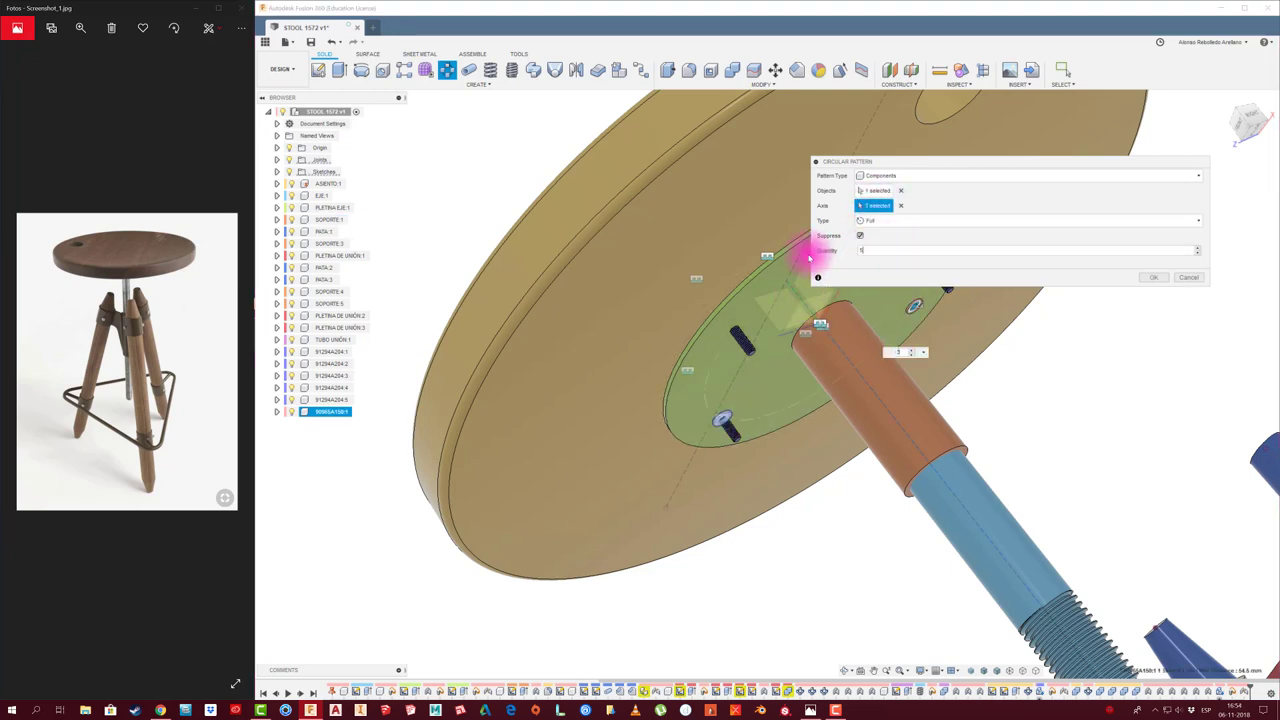
pyautogui.click(1152, 278)
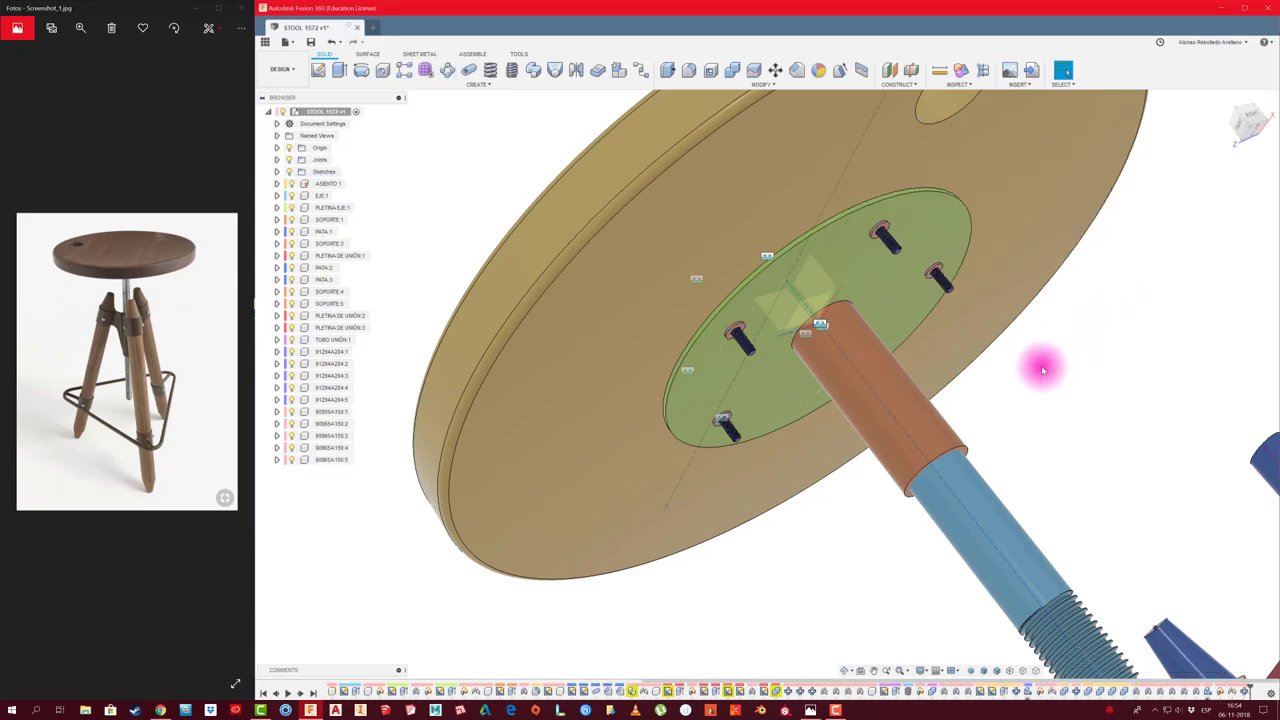
pyautogui.moveTo(1049, 363)
pyautogui.keyDown('shift'); pyautogui.mouseDown(button='middle')
pyautogui.moveTo(998, 398)
pyautogui.moveTo(797, 297)
pyautogui.moveTo(614, 371)
pyautogui.moveTo(394, 417)
pyautogui.moveTo(441, 398)
pyautogui.mouseUp(button='middle'); pyautogui.keyUp('shift')
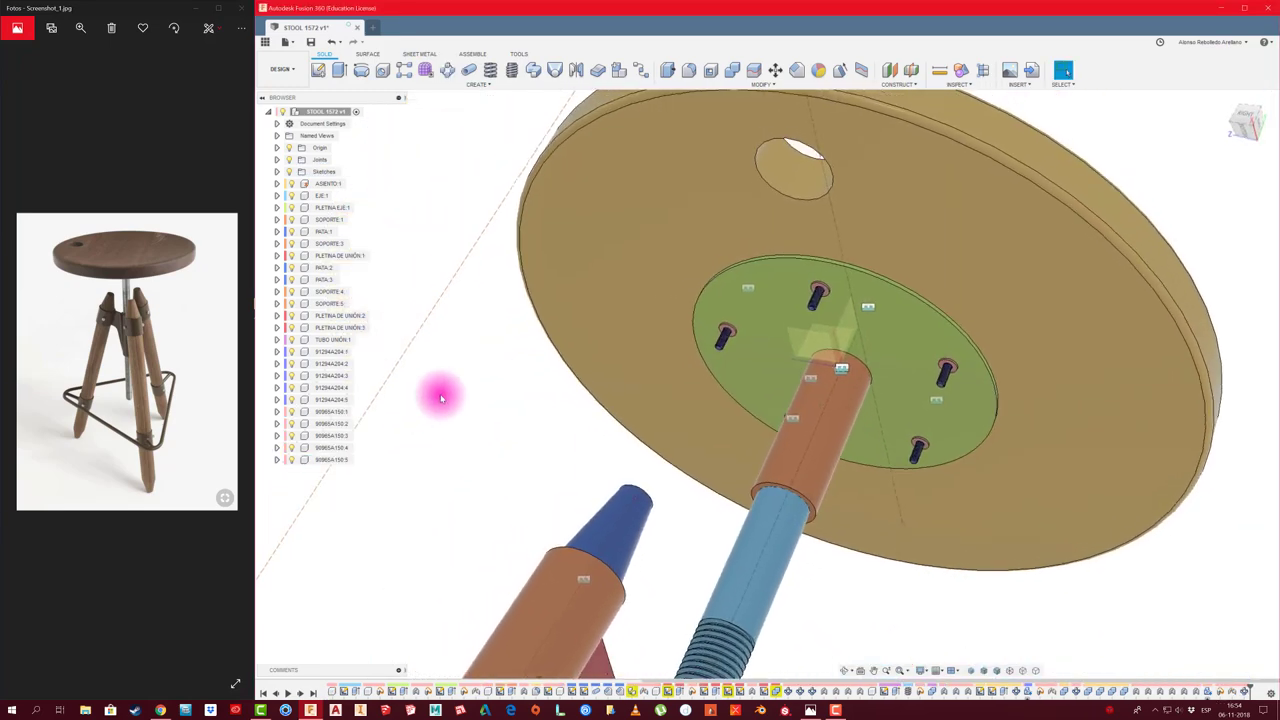
# Fix three more bolts under the seat rigidly in place with As-Built Joints
pyautogui.hotkey('shift', 'j')
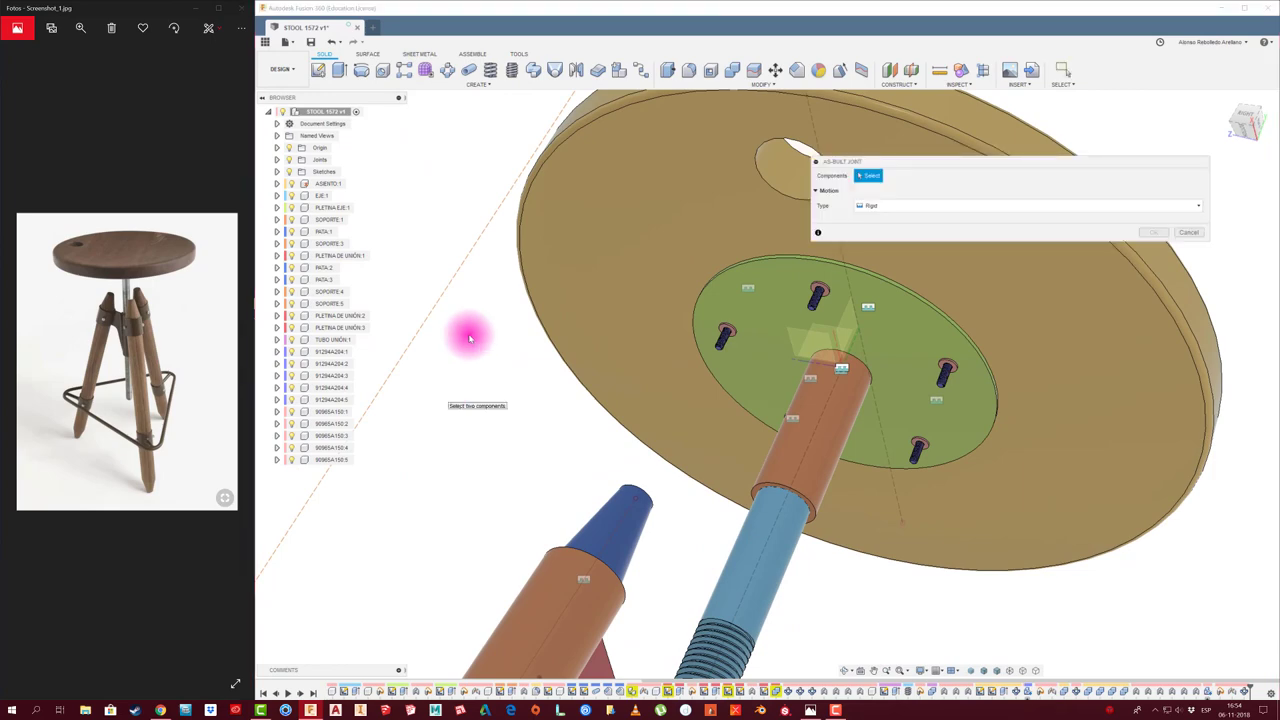
pyautogui.click(732, 333)
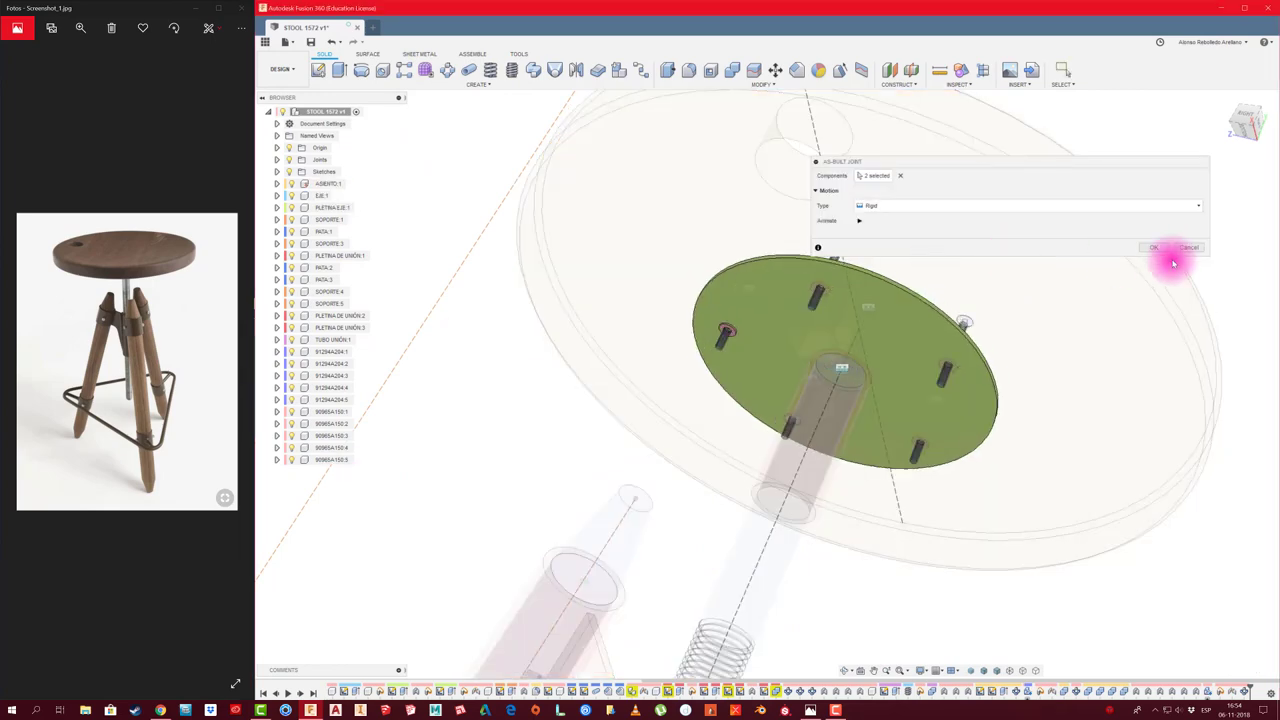
pyautogui.click(1150, 236)
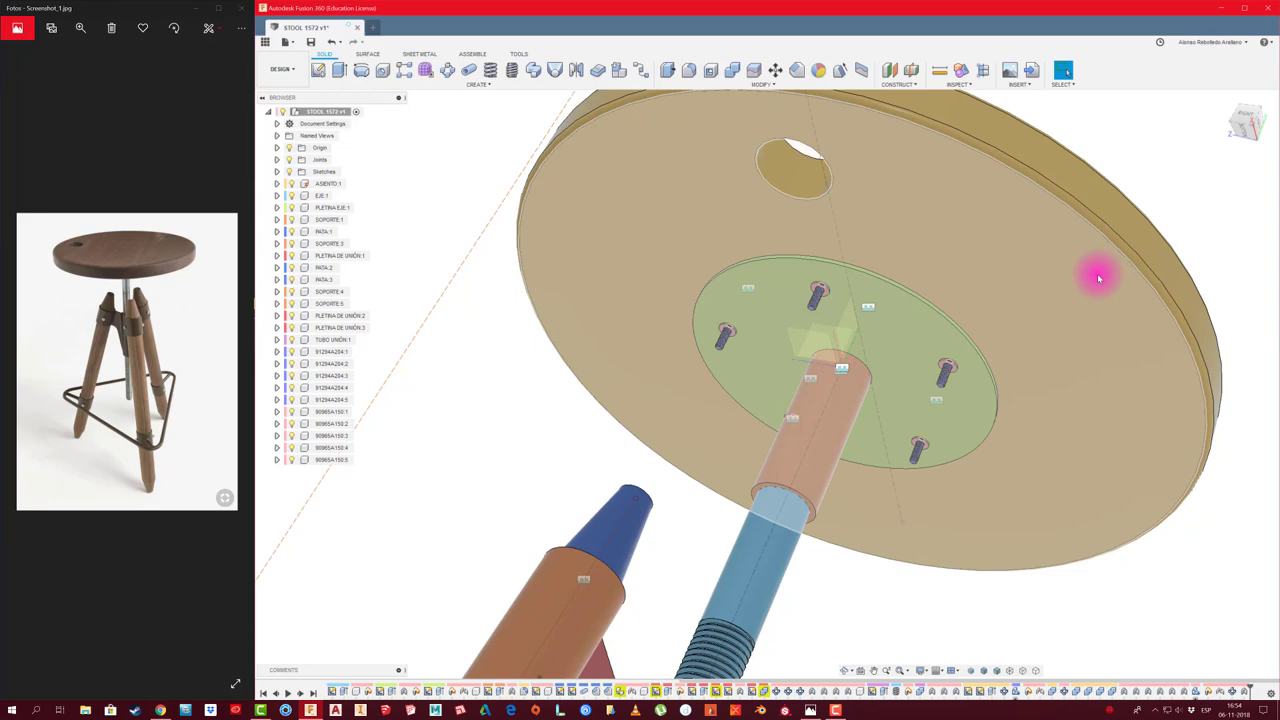
pyautogui.hotkey('shift', 'j')
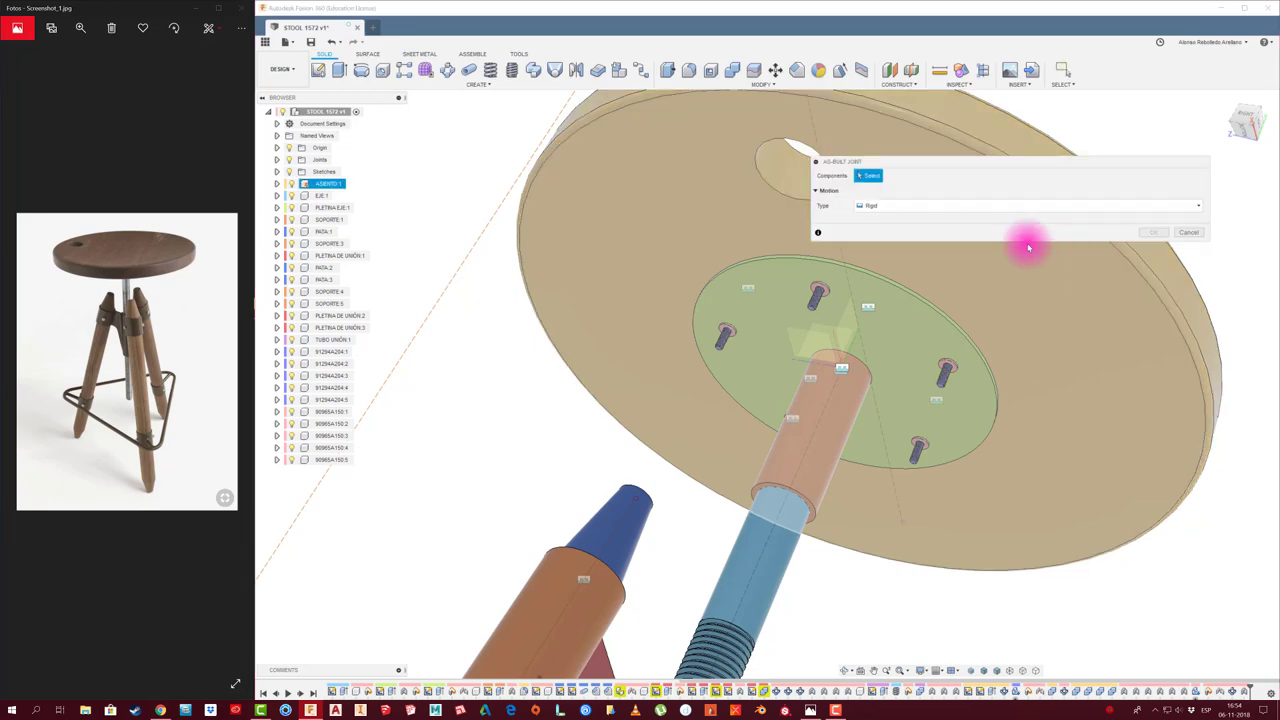
pyautogui.click(818, 295)
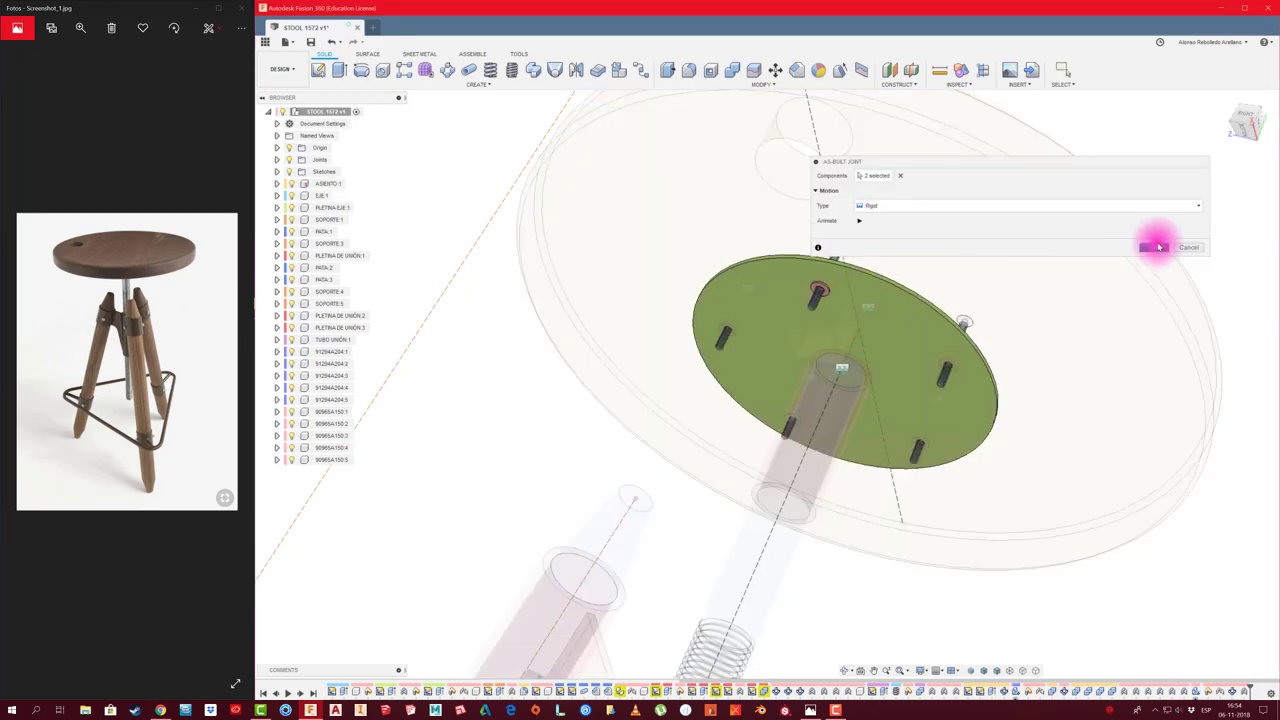
pyautogui.click(1152, 234)
pyautogui.hotkey('shift', 'j')
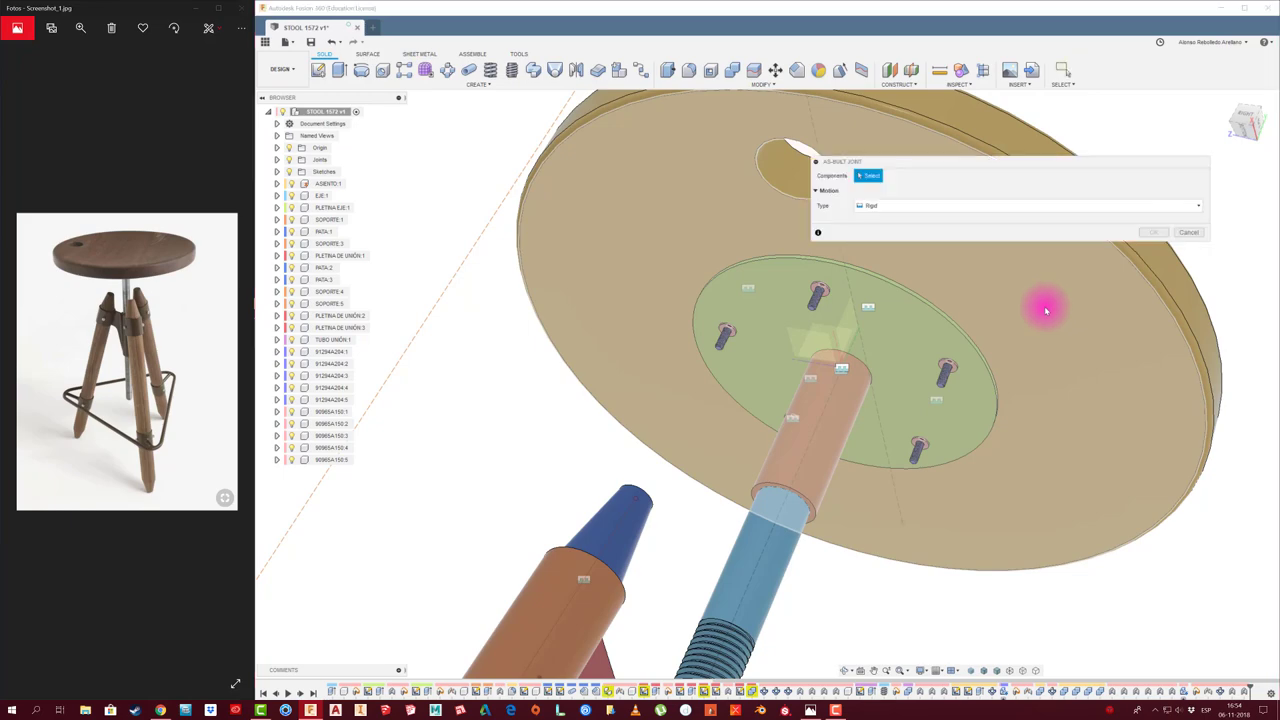
pyautogui.click(966, 350)
pyautogui.click(946, 370)
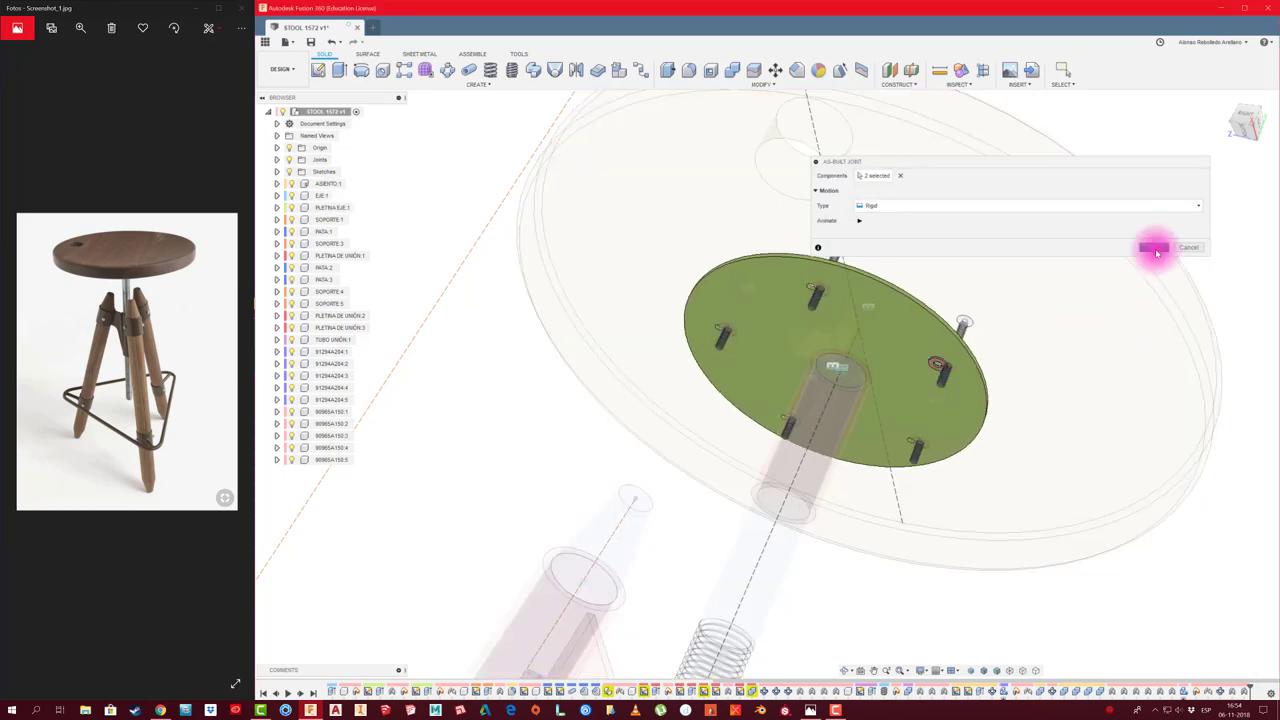
pyautogui.click(1152, 232)
# Rigidly join washer 90965A150:1 to PLETINA EJE:1, accepting the existing-joint warning
pyautogui.hotkey('shift', 'j')
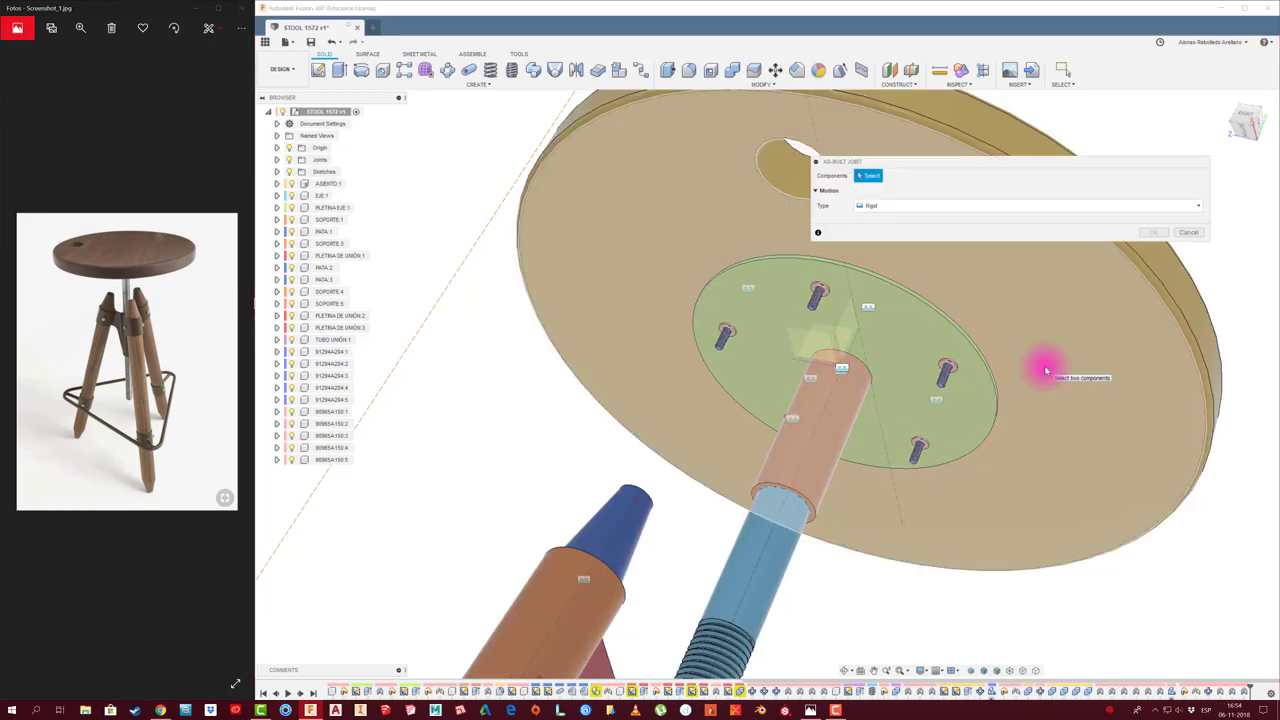
pyautogui.click(927, 447)
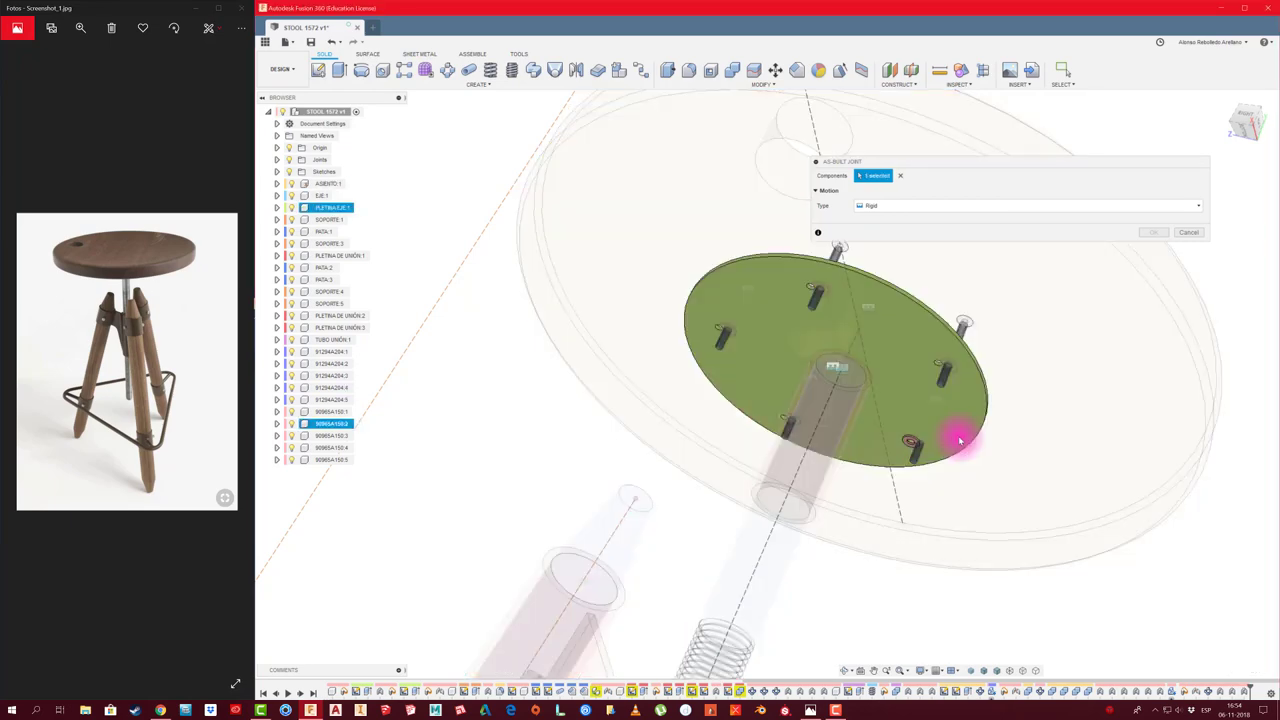
pyautogui.click(1152, 246)
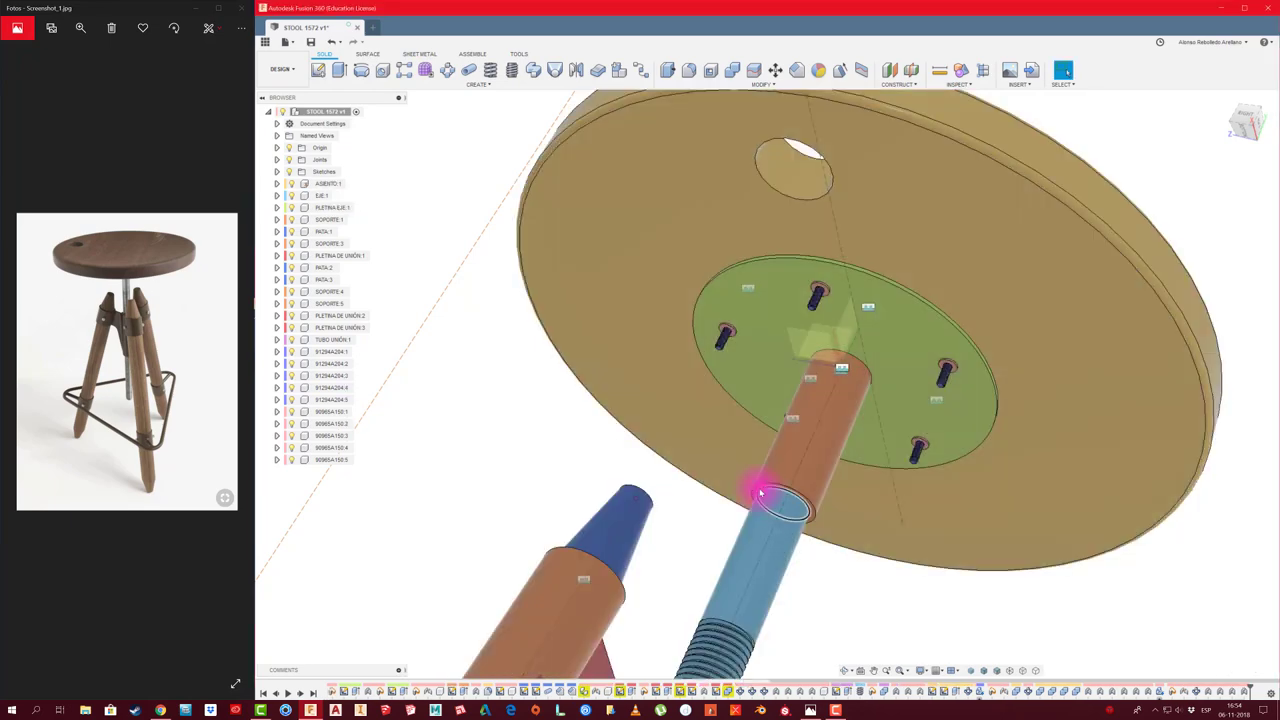
pyautogui.moveTo(760, 492)
pyautogui.keyDown('shift'); pyautogui.mouseDown(button='middle')
pyautogui.moveTo(863, 480)
pyautogui.moveTo(849, 480)
pyautogui.mouseUp(button='middle'); pyautogui.keyUp('shift')
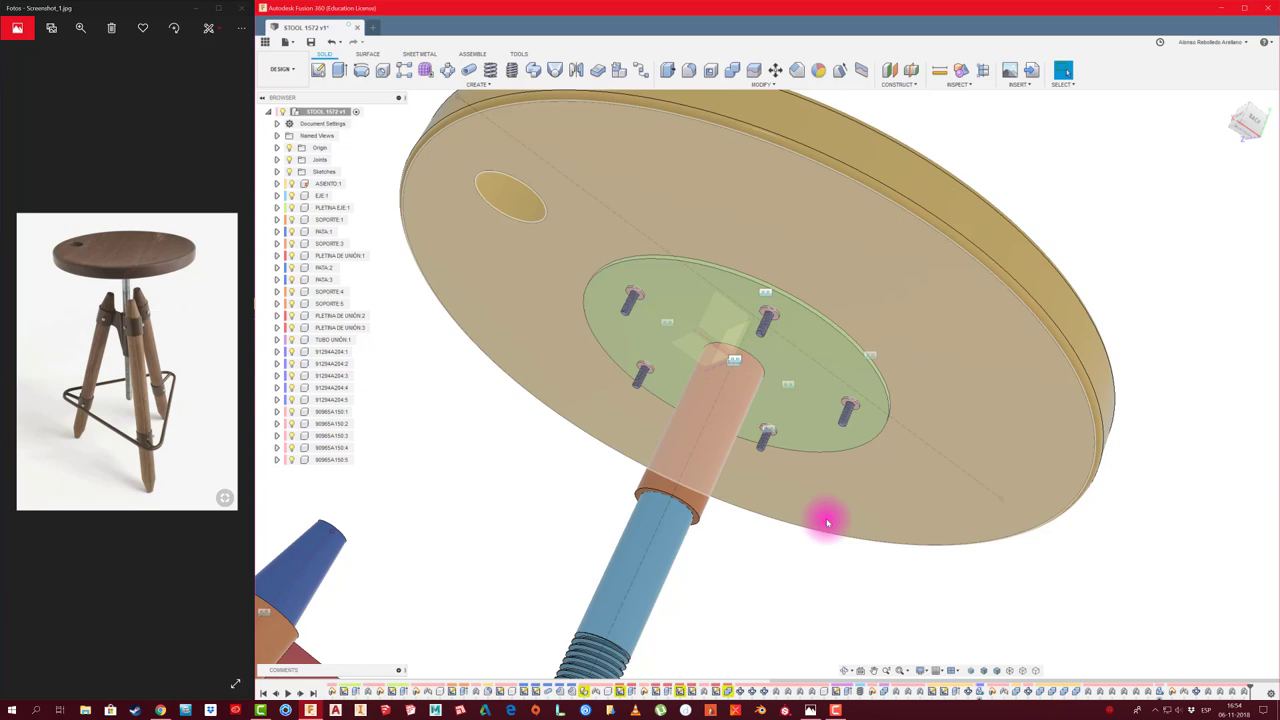
pyautogui.hotkey('shift', 'j')
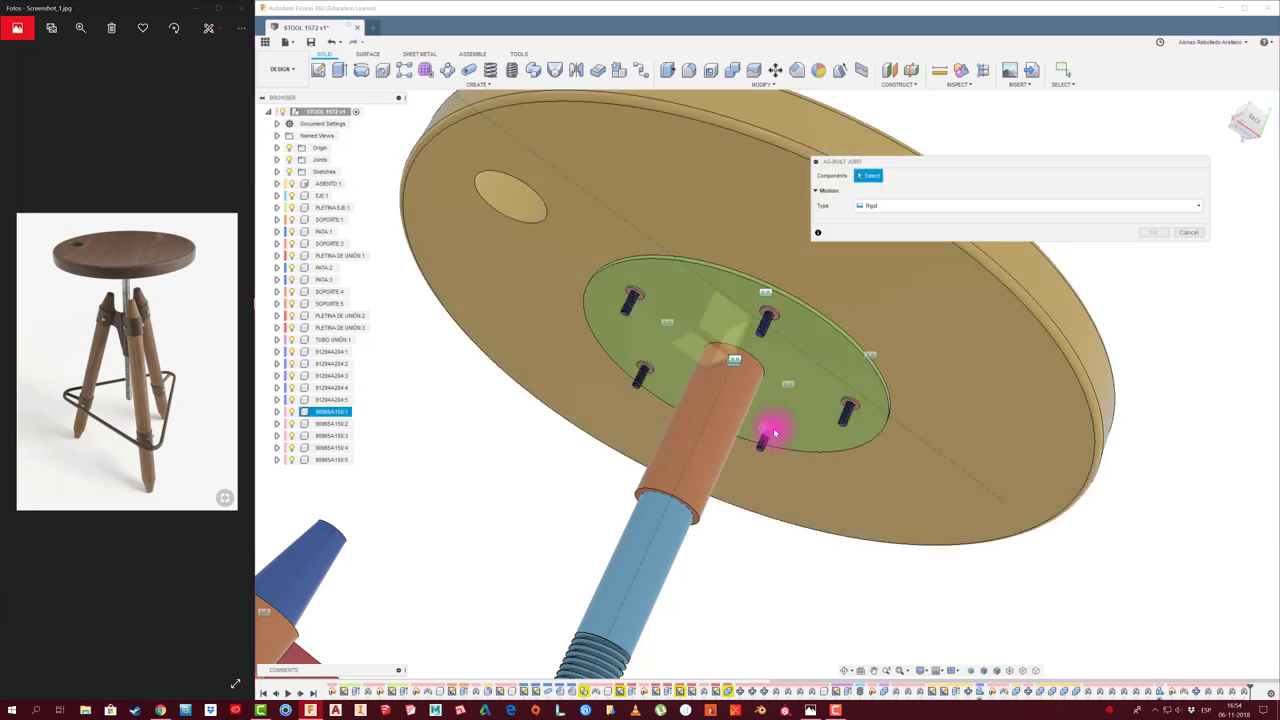
pyautogui.click(773, 432)
pyautogui.click(1070, 296)
pyautogui.click(830, 405)
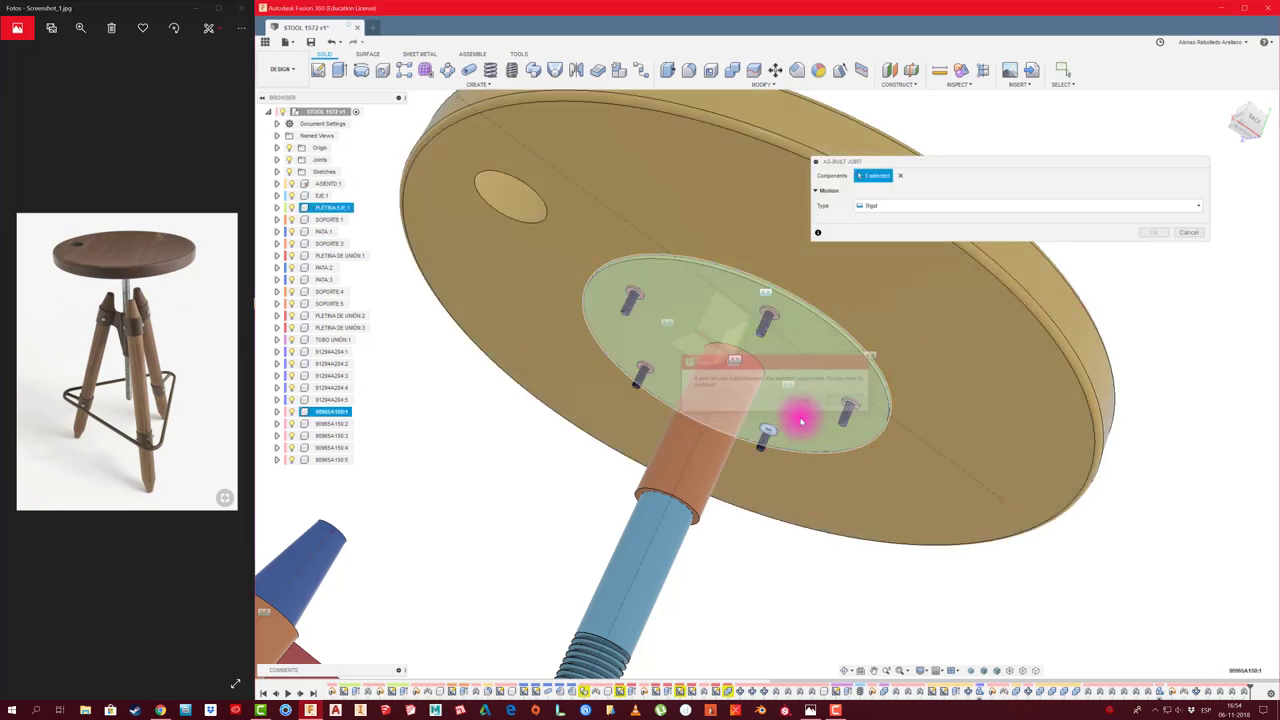
pyautogui.click(780, 427)
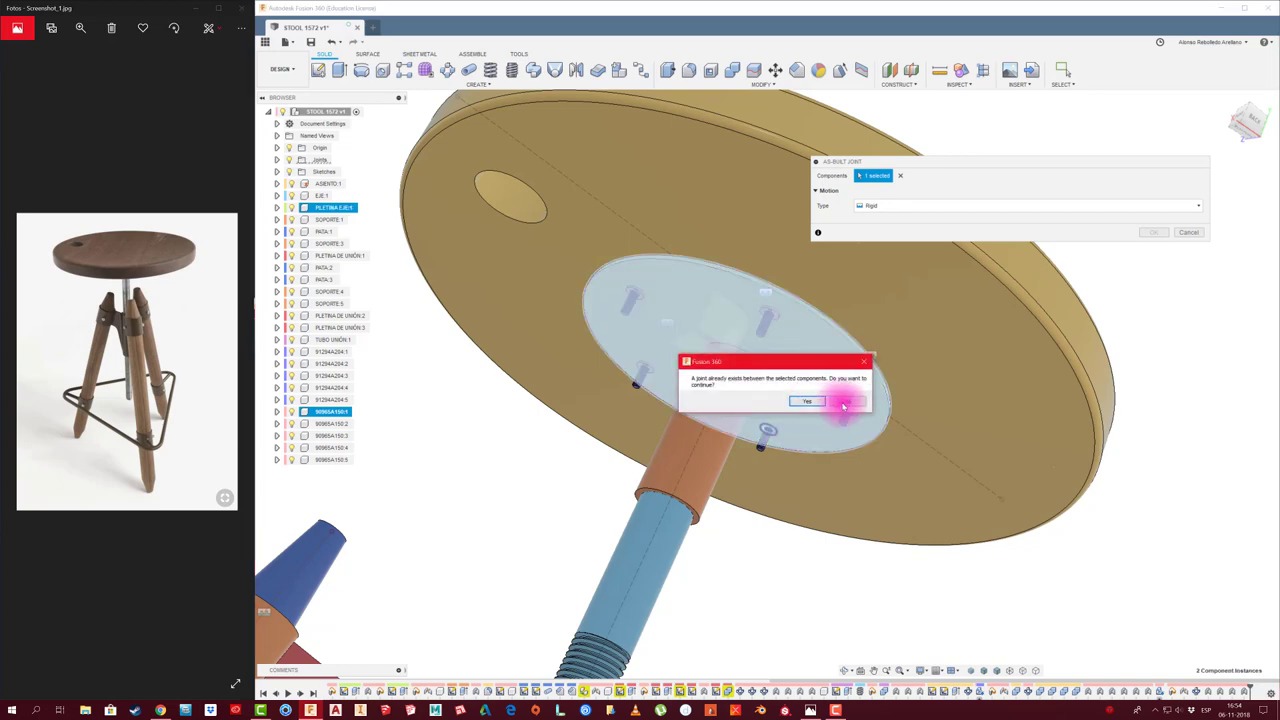
pyautogui.click(812, 401)
pyautogui.click(1155, 247)
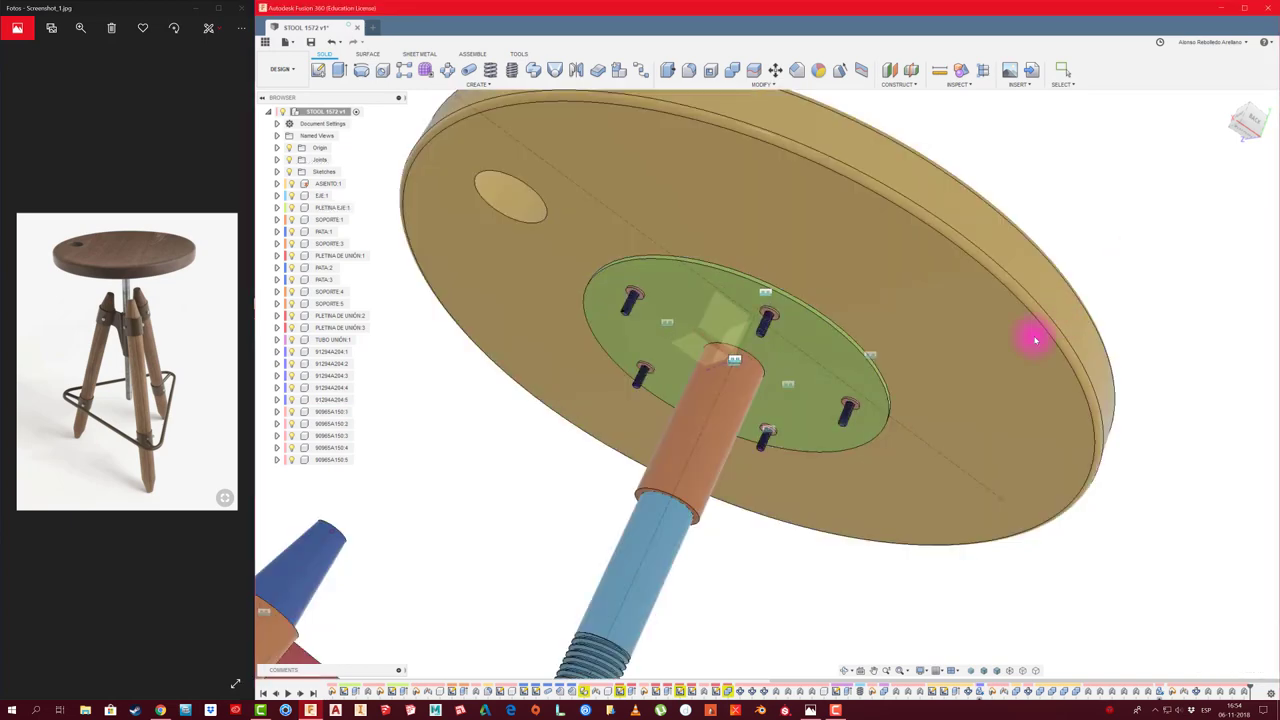
pyautogui.scroll(-3, 951, 406)
pyautogui.moveTo(853, 462)
pyautogui.keyDown('shift'); pyautogui.mouseDown(button='middle')
pyautogui.moveTo(807, 462)
pyautogui.moveTo(851, 249)
pyautogui.moveTo(923, 86)
pyautogui.moveTo(978, 78)
pyautogui.mouseUp(button='middle'); pyautogui.keyUp('shift')
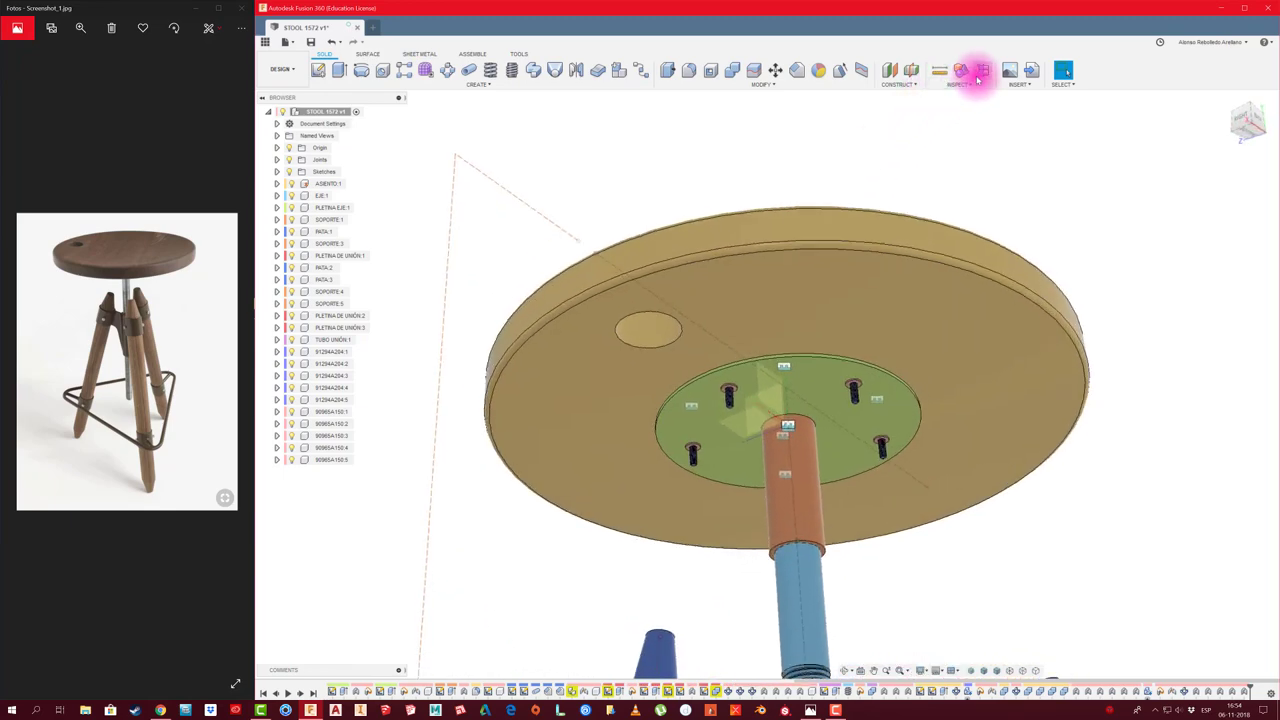
# Find McMaster-Carr hex nut 92497A250 using Hex, Metric, M4 and Steel filters and open its page
pyautogui.click(1031, 70)
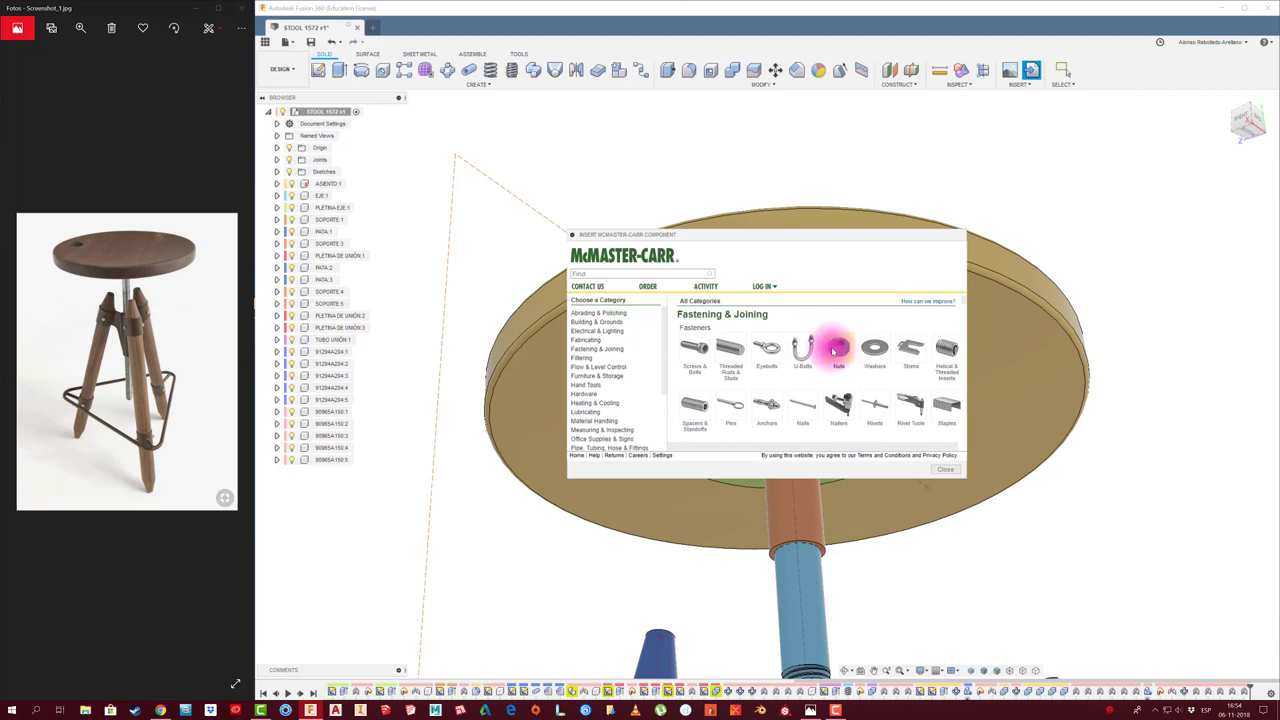
pyautogui.click(833, 351)
pyautogui.click(720, 363)
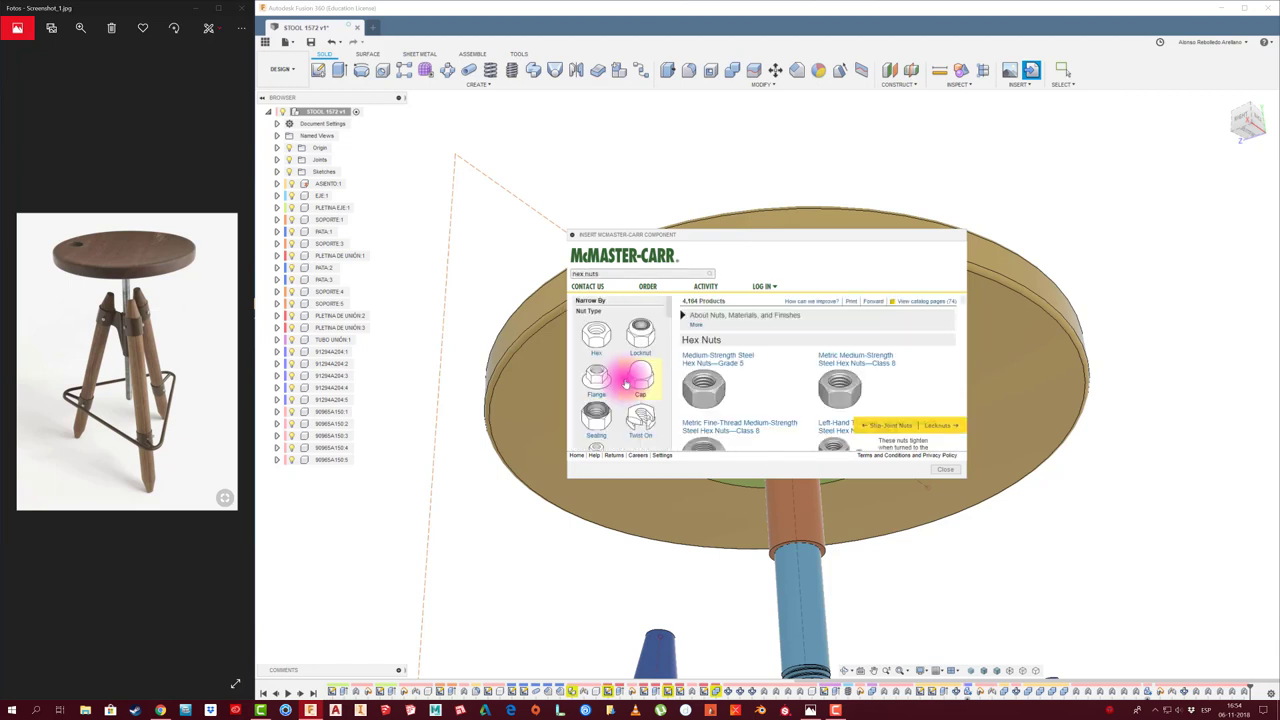
pyautogui.click(596, 338)
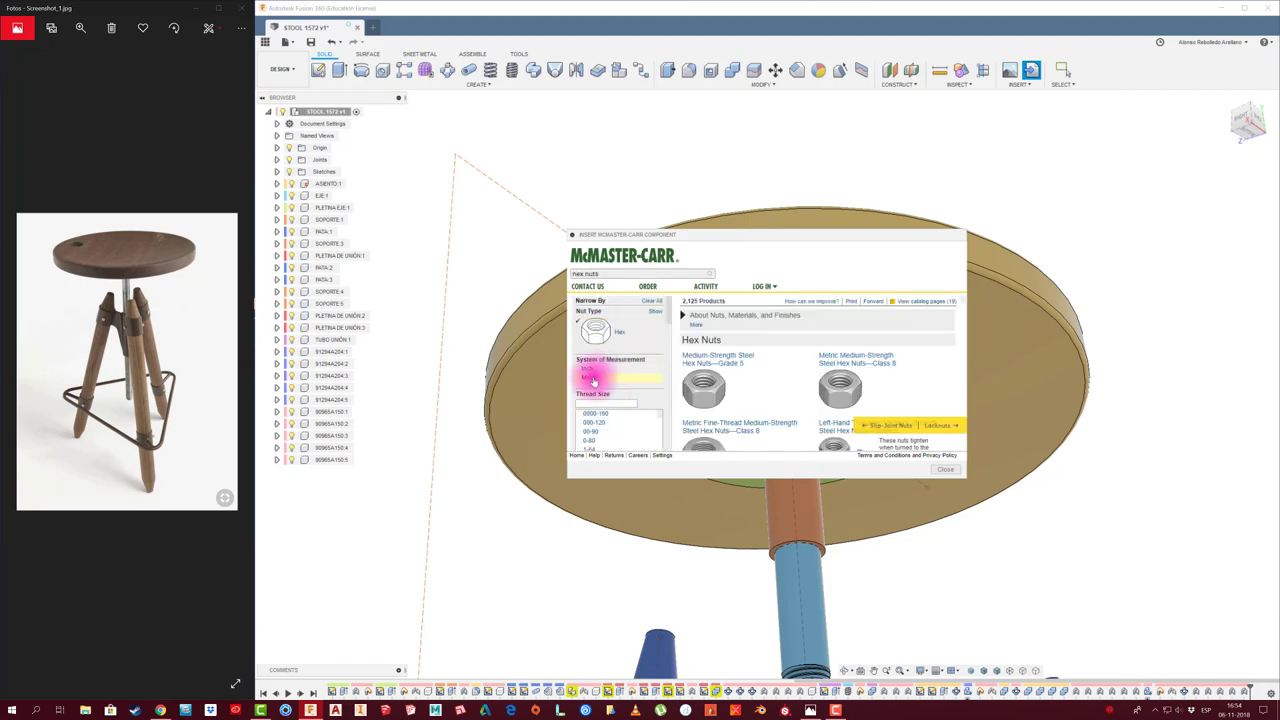
pyautogui.click(591, 378)
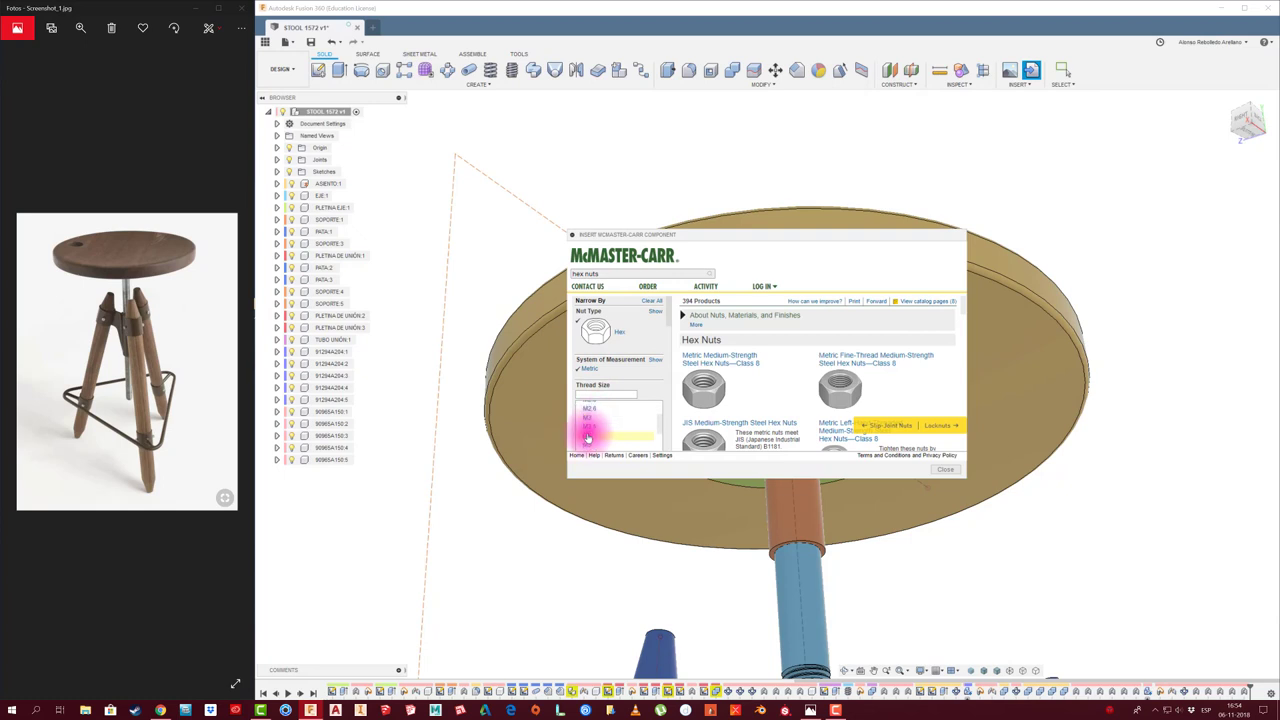
pyautogui.click(588, 437)
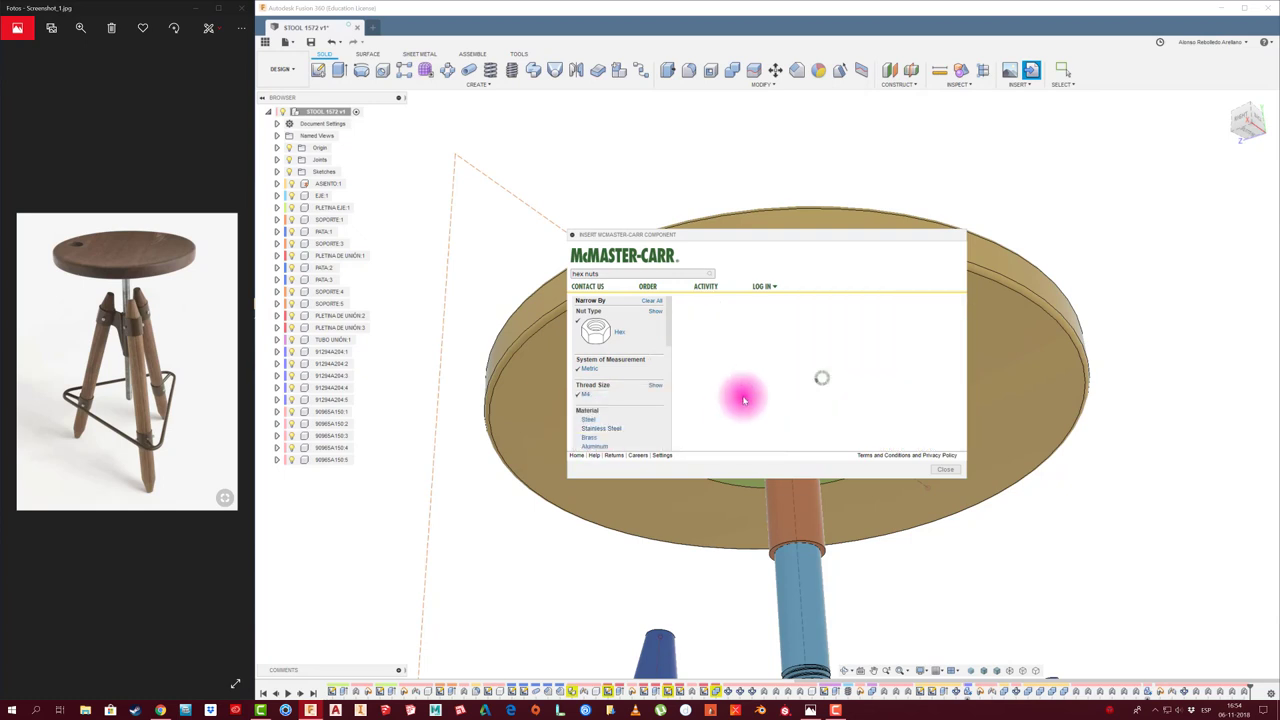
pyautogui.click(590, 421)
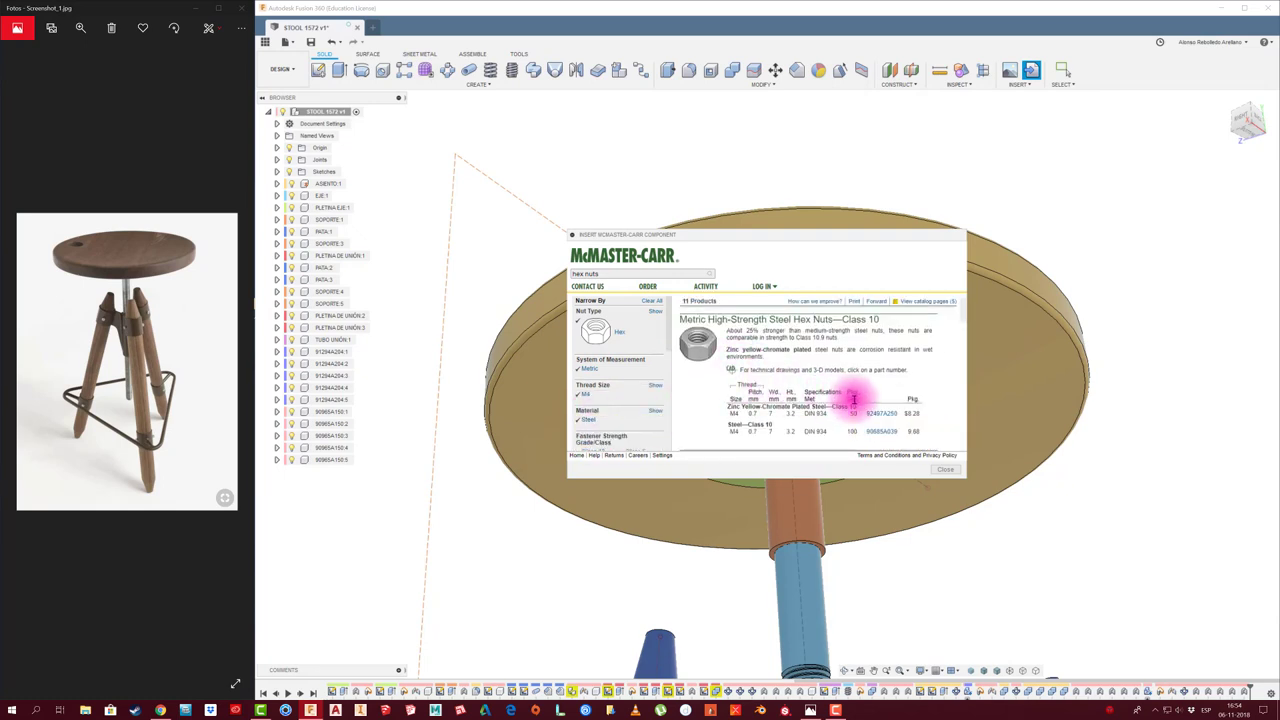
pyautogui.click(880, 416)
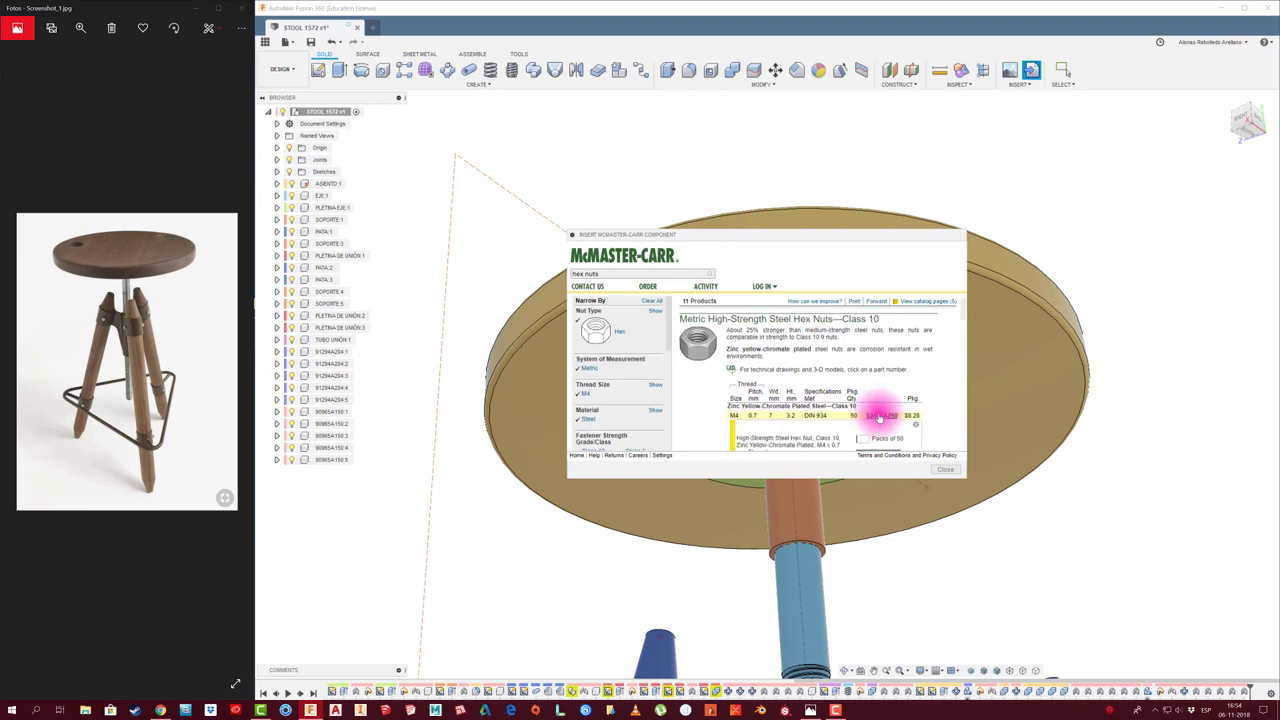
pyautogui.click(770, 432)
pyautogui.scroll(-3, 765, 410)
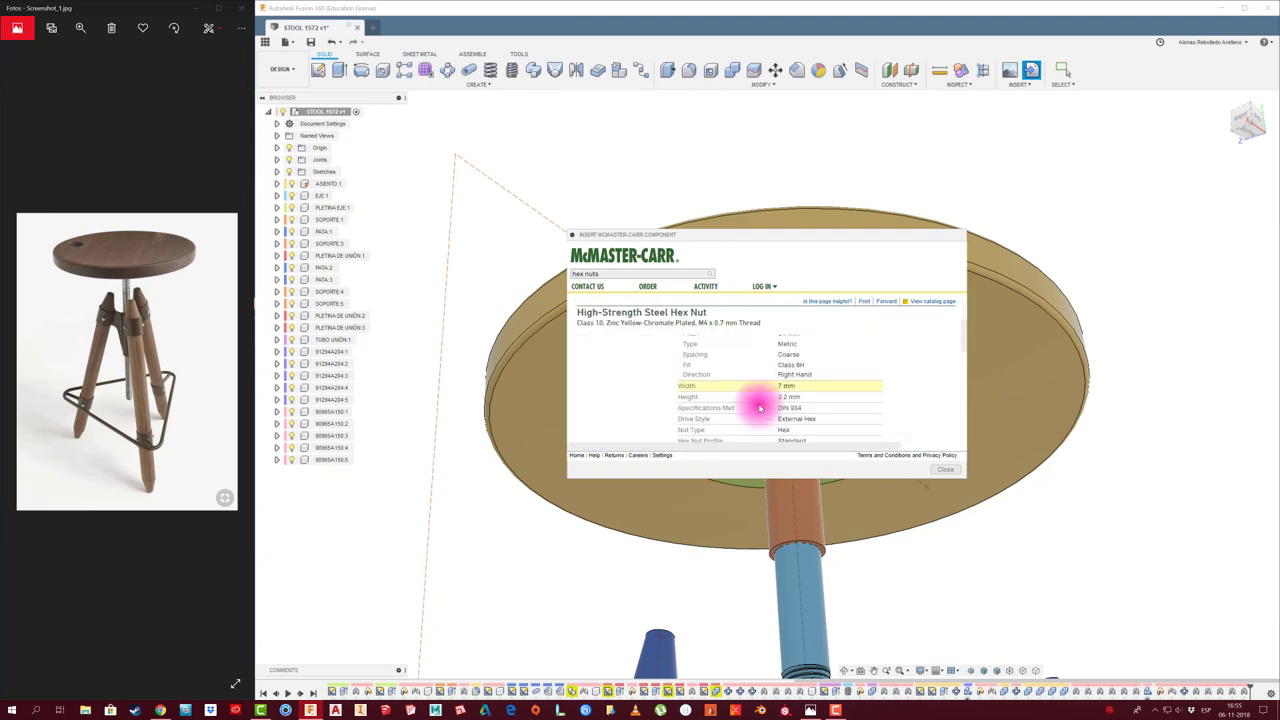
pyautogui.scroll(-3, 759, 407)
pyautogui.scroll(-3, 759, 407)
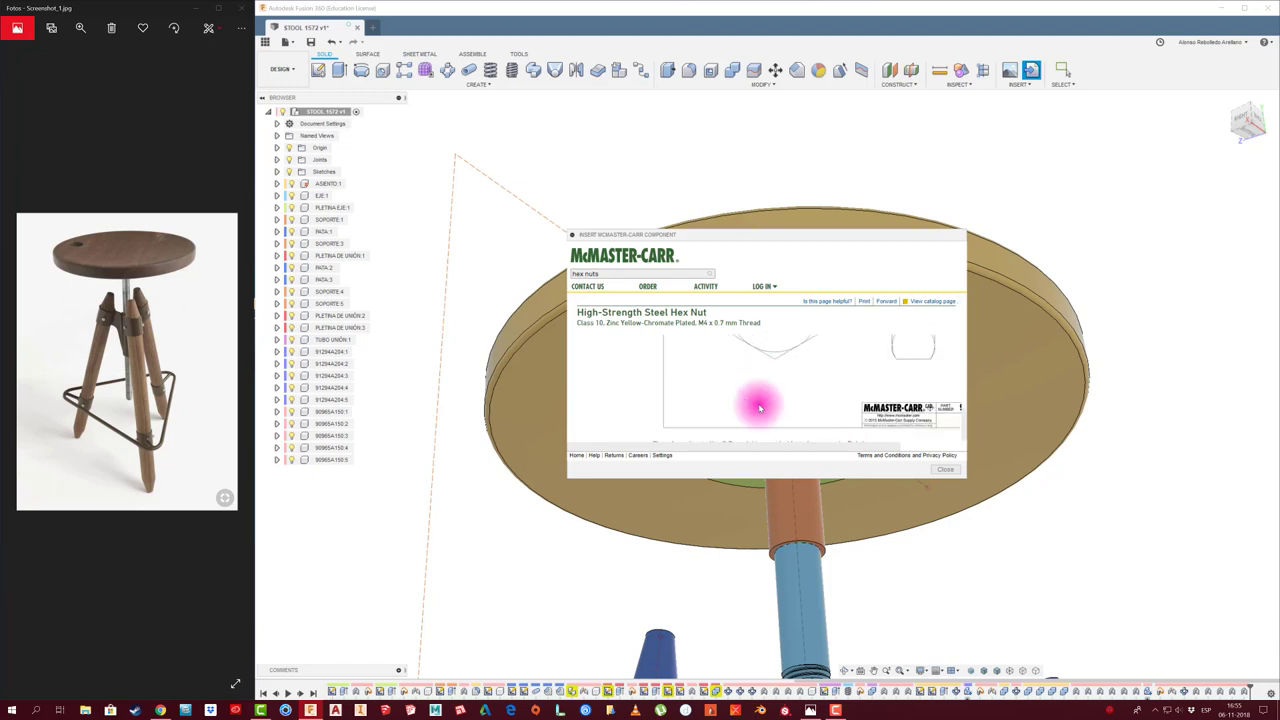
pyautogui.scroll(1, 759, 407)
pyautogui.scroll(1, 759, 407)
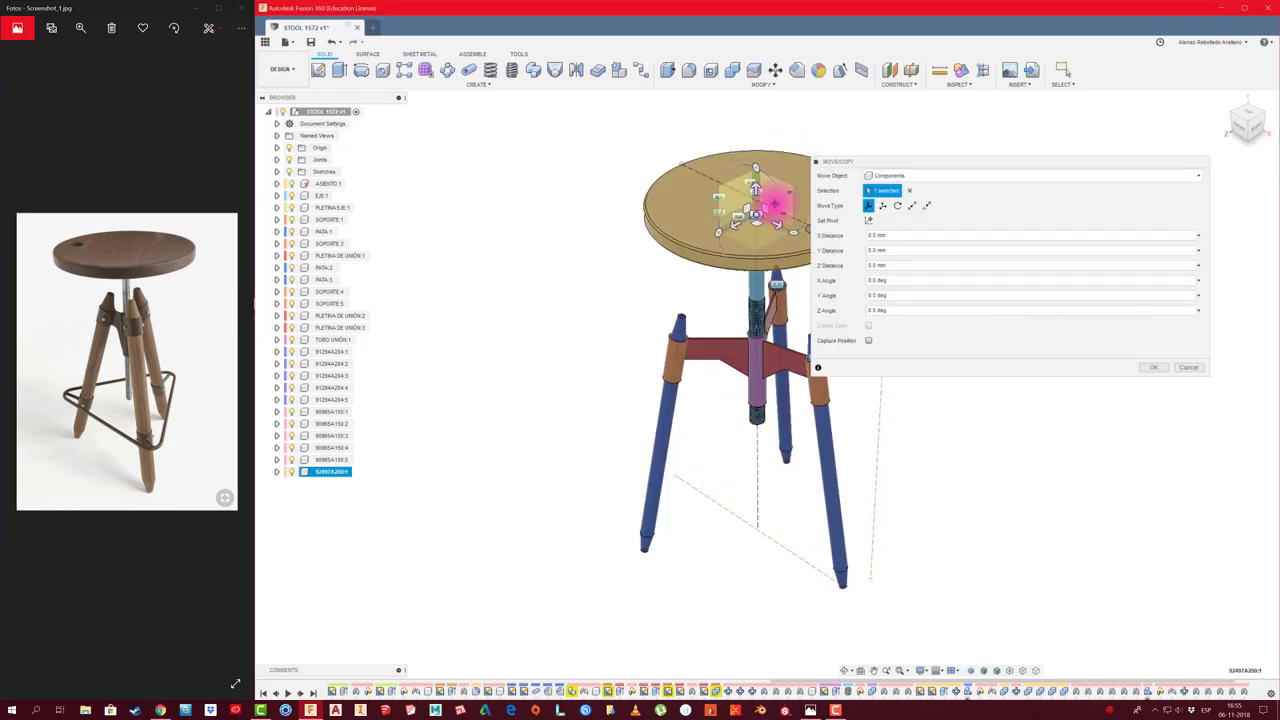
# Move the M4 hex nut below the seat and rotate it -90° about X
pyautogui.scroll(2, 775, 205)
pyautogui.scroll(3, 714, 257)
pyautogui.moveTo(741, 288)
pyautogui.mouseDown()
pyautogui.moveTo(481, 460)
pyautogui.moveTo(517, 403)
pyautogui.moveTo(535, 402)
pyautogui.mouseUp()
pyautogui.scroll(3, 517, 423)
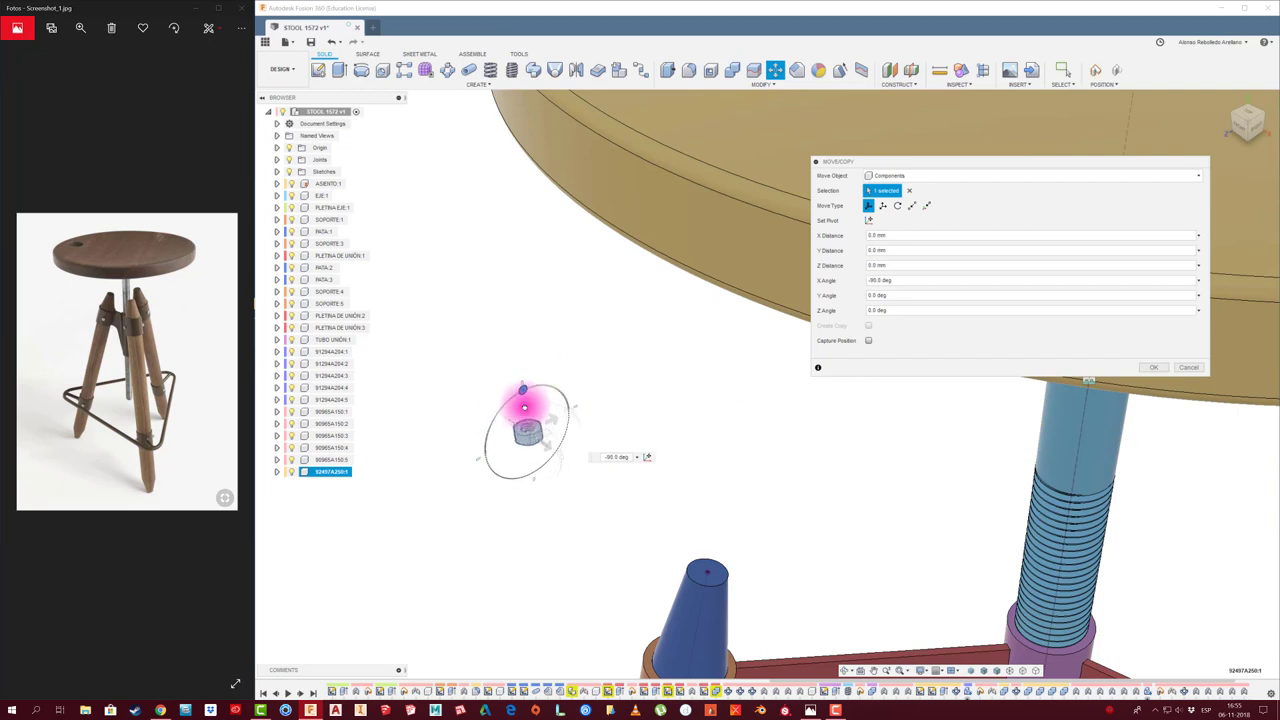
pyautogui.click(1153, 367)
pyautogui.scroll(3, 594, 414)
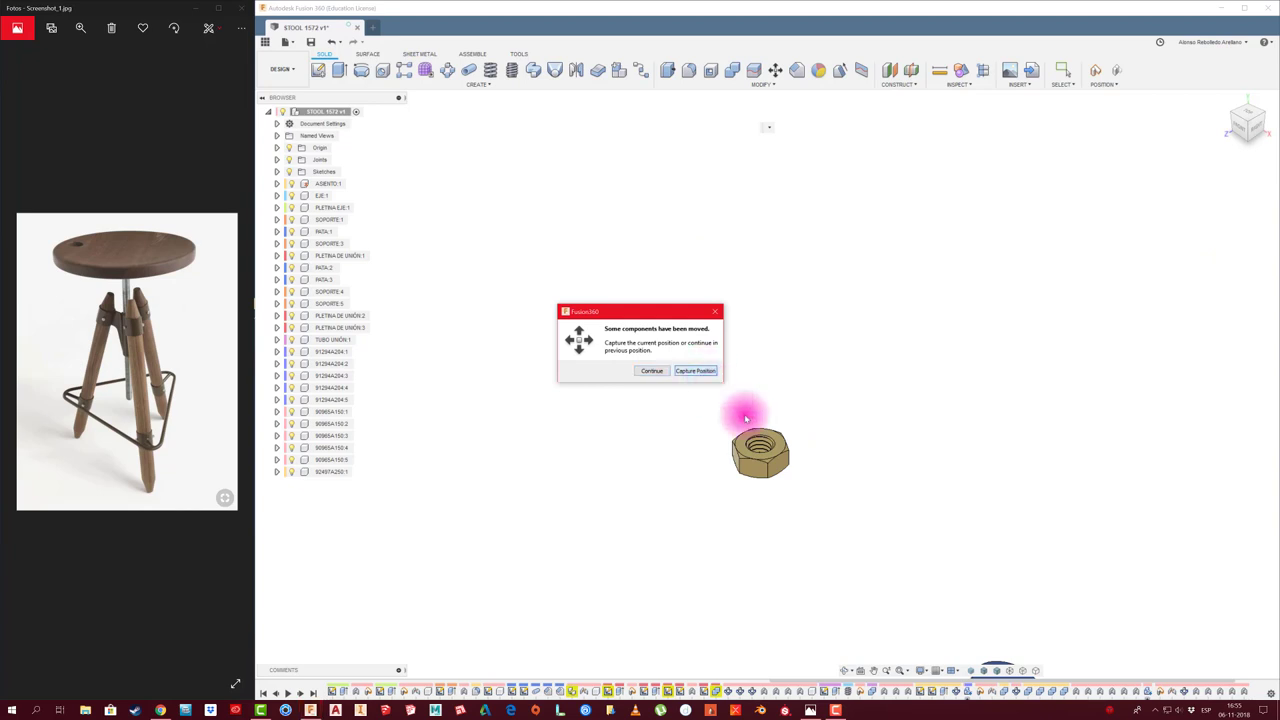
# Rigidly joint the nut's hole onto a screw end against its washer
pyautogui.press('Return')
pyautogui.scroll(5, 775, 440)
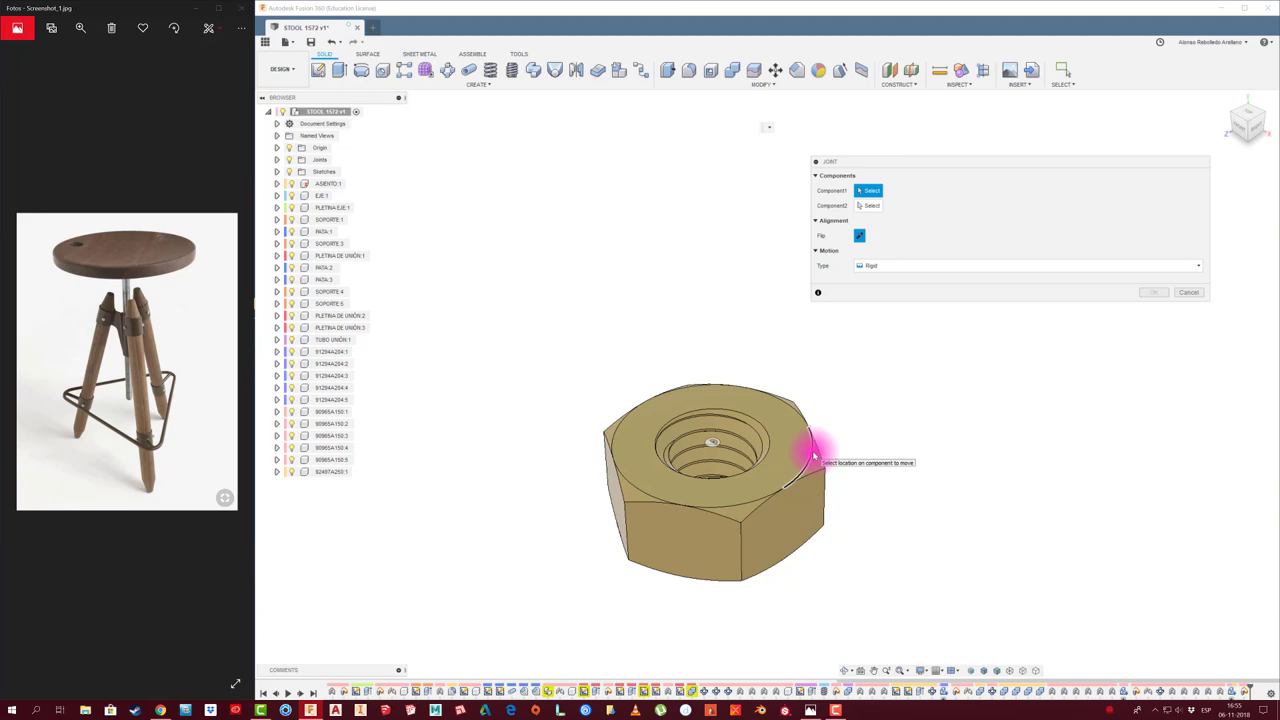
pyautogui.click(815, 455)
pyautogui.scroll(-3, 829, 443)
pyautogui.scroll(-2, 837, 434)
pyautogui.scroll(-2, 842, 440)
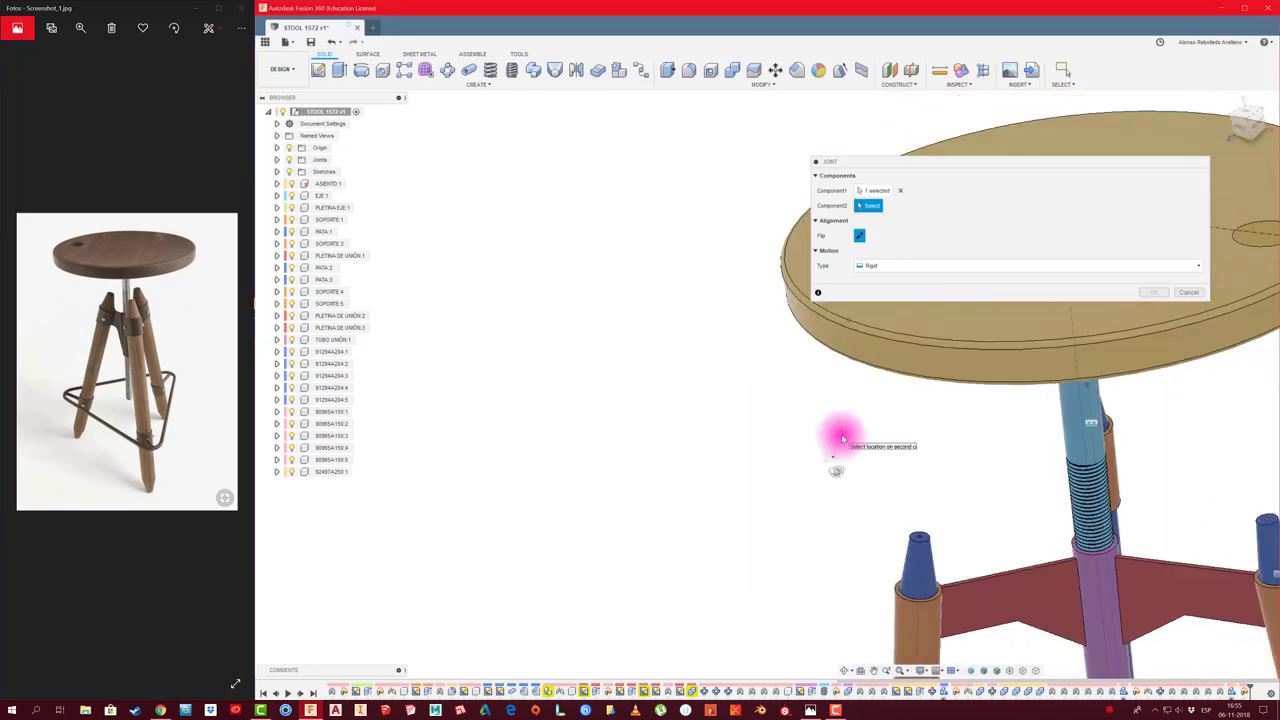
pyautogui.scroll(3, 842, 440)
pyautogui.scroll(3, 871, 414)
pyautogui.scroll(3, 871, 420)
pyautogui.scroll(2, 991, 520)
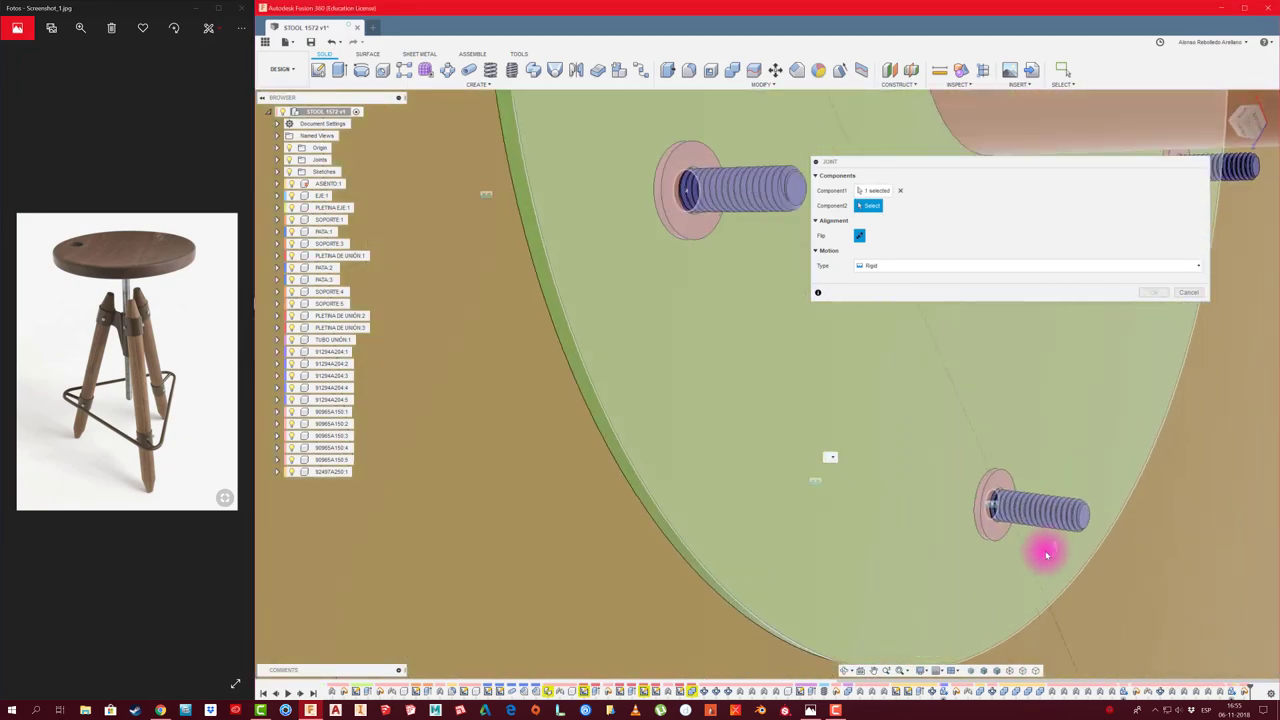
pyautogui.scroll(3, 1046, 553)
pyautogui.scroll(2, 971, 571)
pyautogui.click(957, 586)
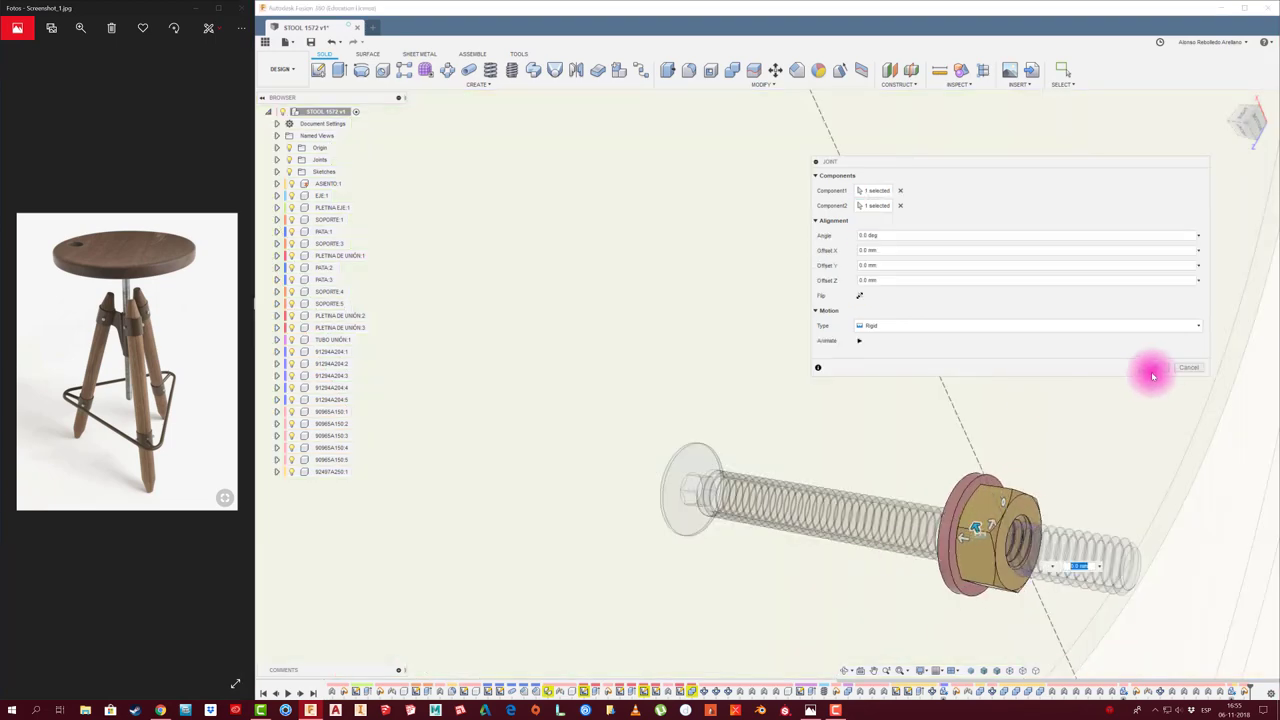
pyautogui.click(1155, 368)
# Circular-pattern the M4 hex nut around the central tube into five copies, one per screw
pyautogui.scroll(5, 929, 451)
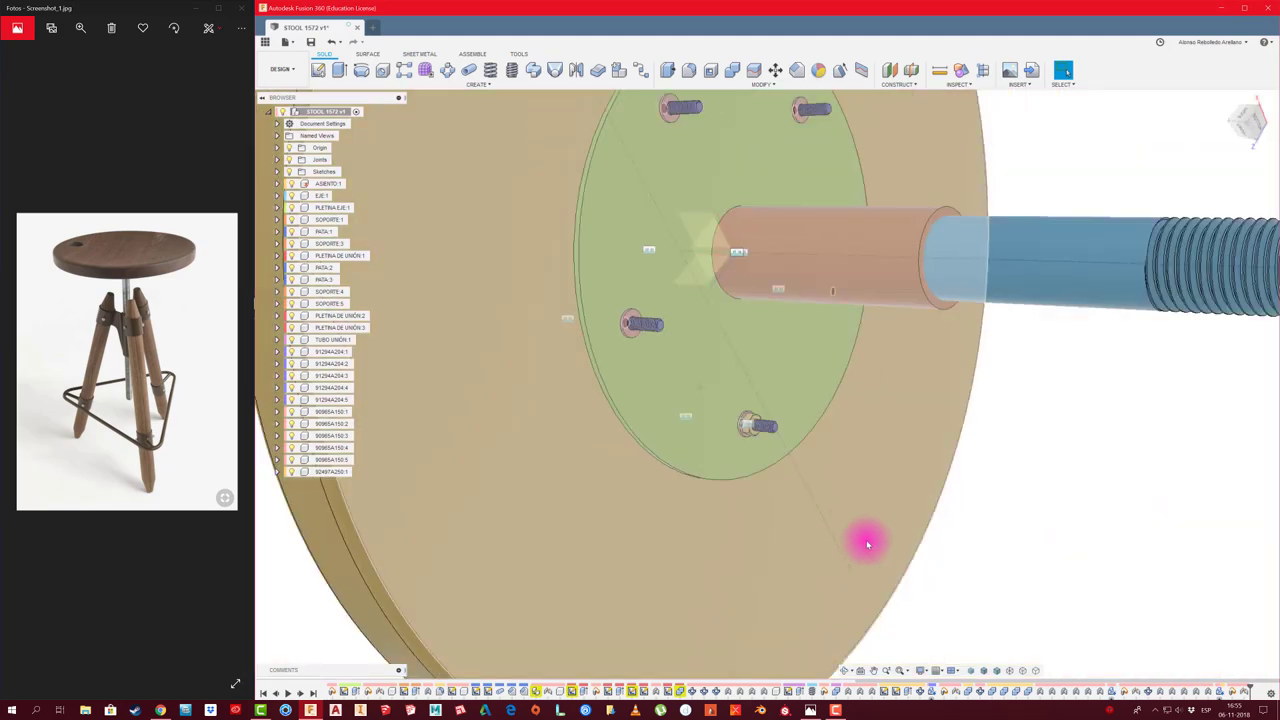
pyautogui.moveTo(866, 537)
pyautogui.keyDown('shift'); pyautogui.mouseDown(button='middle')
pyautogui.moveTo(971, 551)
pyautogui.moveTo(1095, 282)
pyautogui.moveTo(1089, 197)
pyautogui.moveTo(986, 80)
pyautogui.moveTo(543, 86)
pyautogui.mouseUp(button='middle'); pyautogui.keyUp('shift')
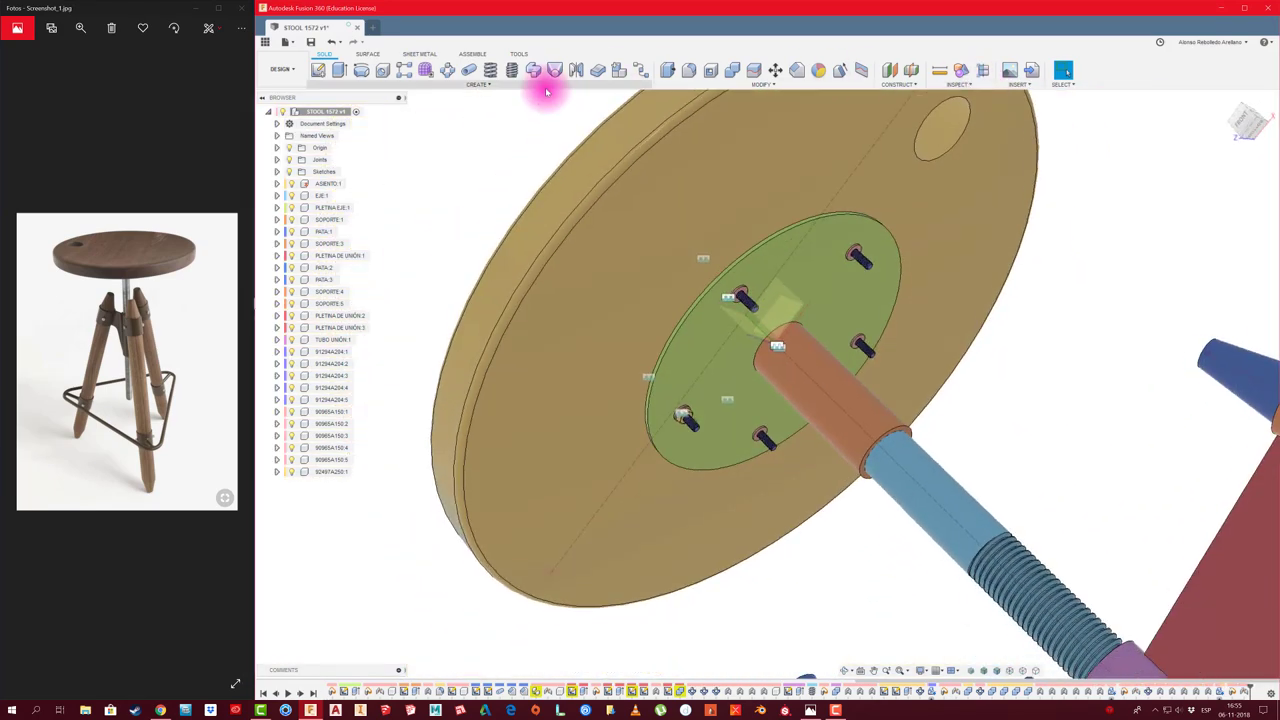
pyautogui.click(448, 71)
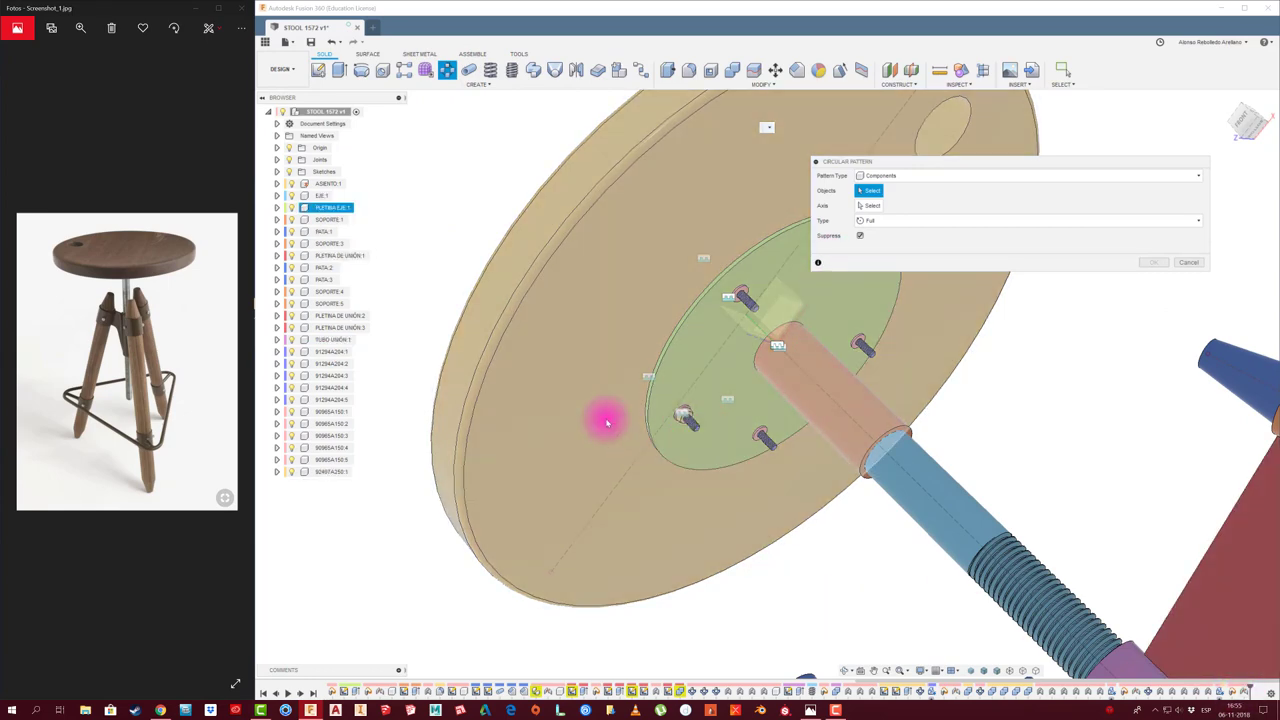
pyautogui.scroll(3, 606, 422)
pyautogui.click(724, 414)
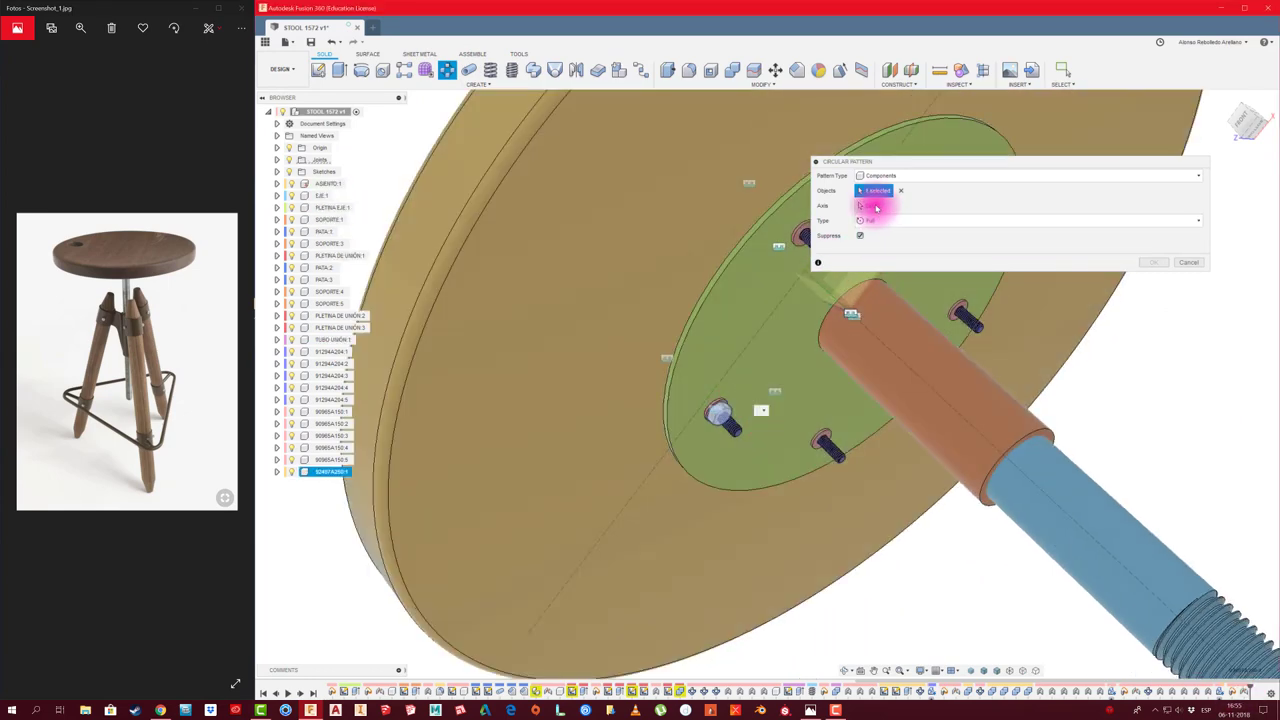
pyautogui.click(875, 207)
pyautogui.click(826, 292)
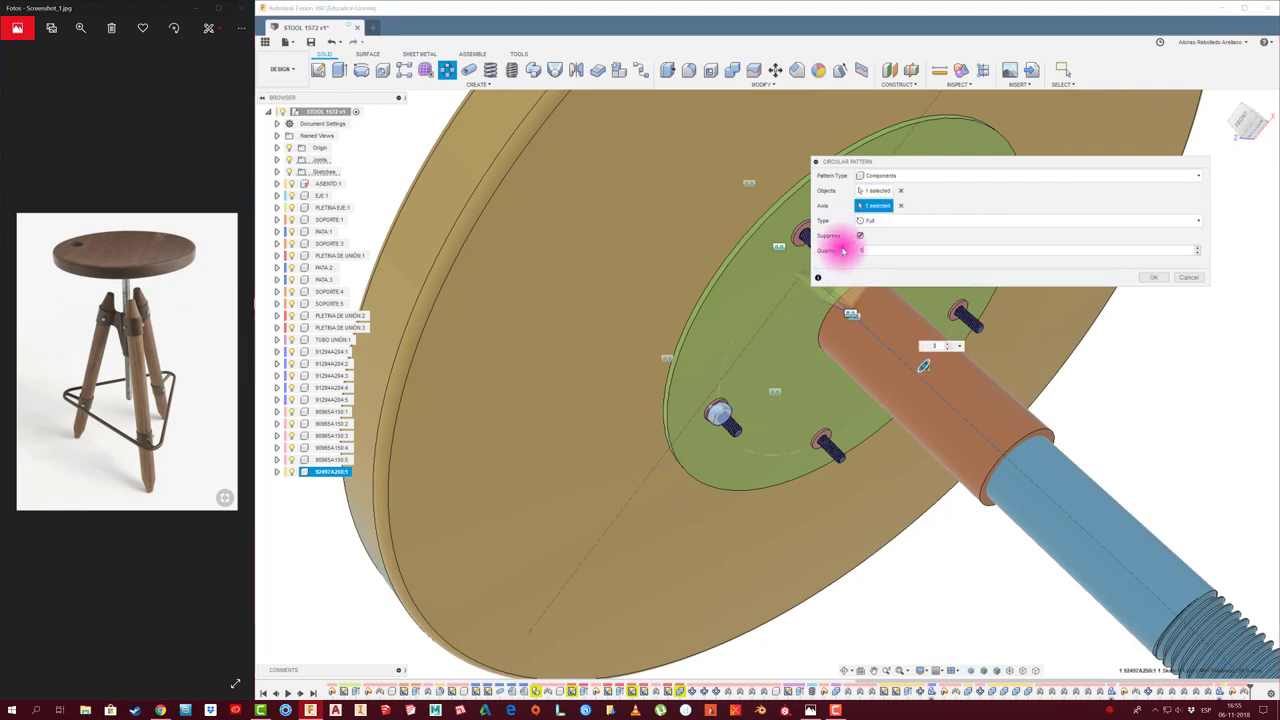
pyautogui.click(1158, 279)
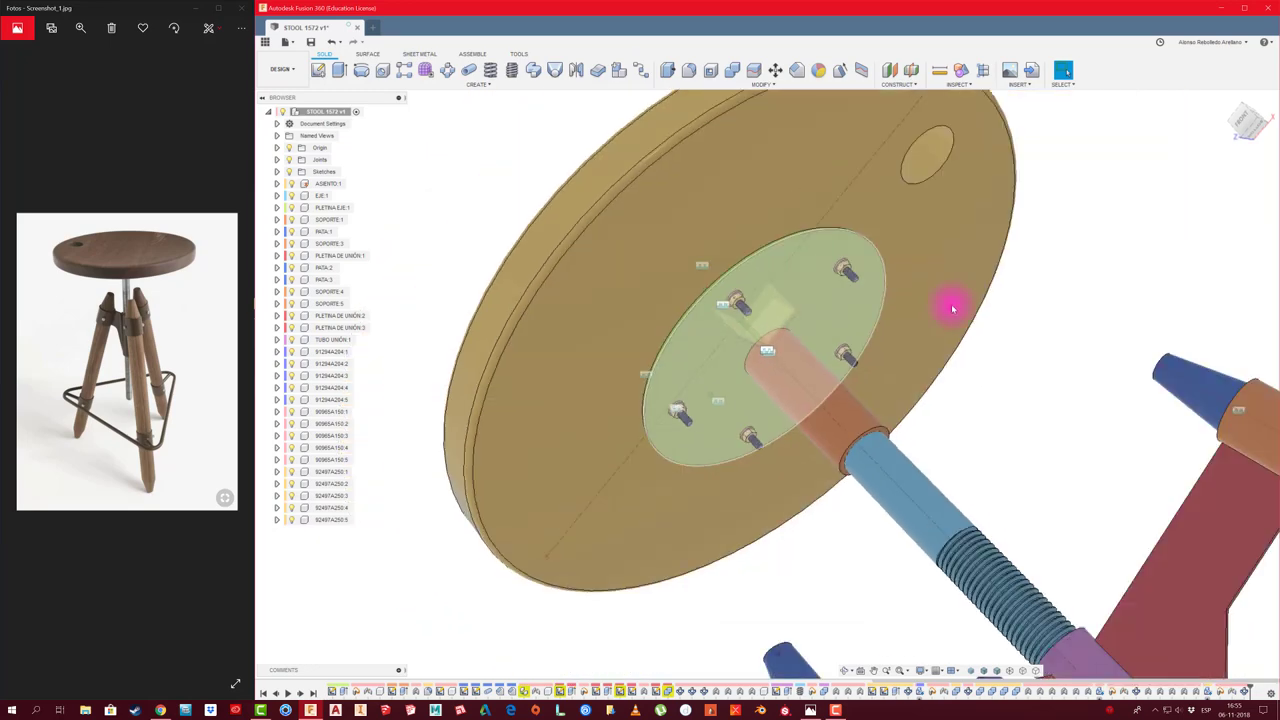
pyautogui.keyDown('shift'); pyautogui.moveTo(1108, 348); pyautogui.dragTo(1000, 388, button='middle'); pyautogui.keyUp('shift')
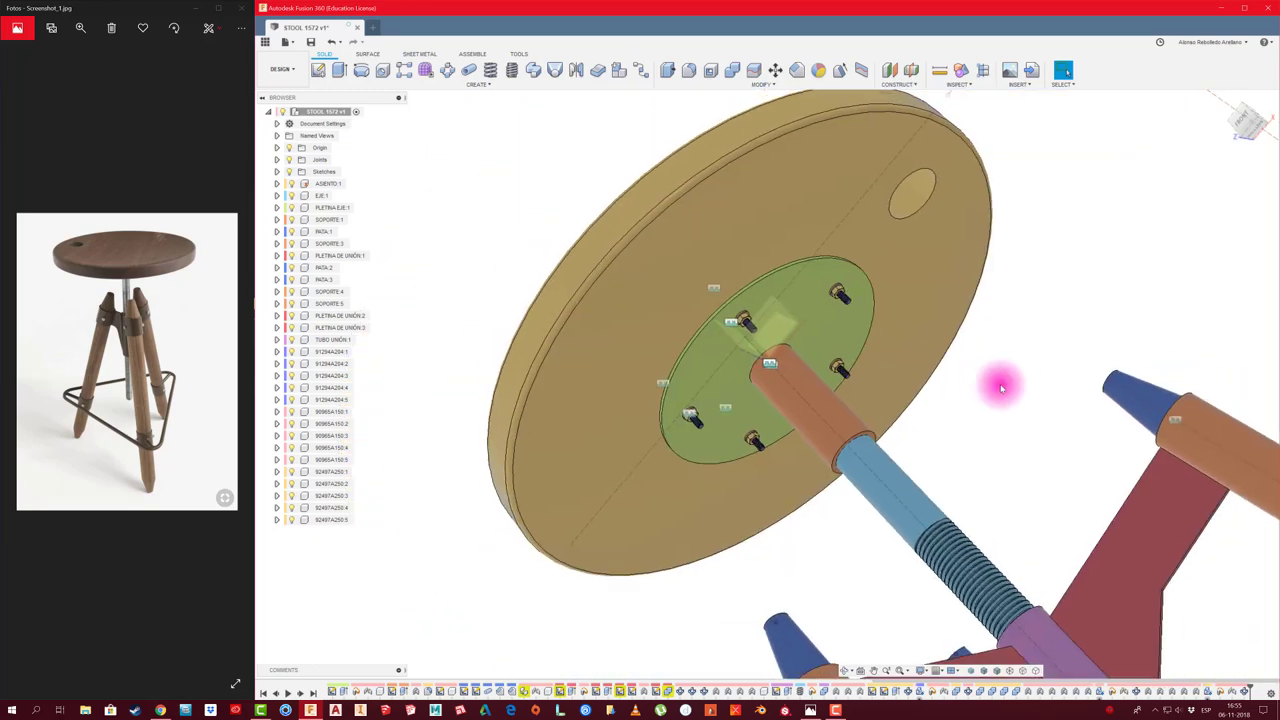
# Fix the first two screws to the seat plate with rigid As-Built Joints
pyautogui.hotkey('shift', 'j')
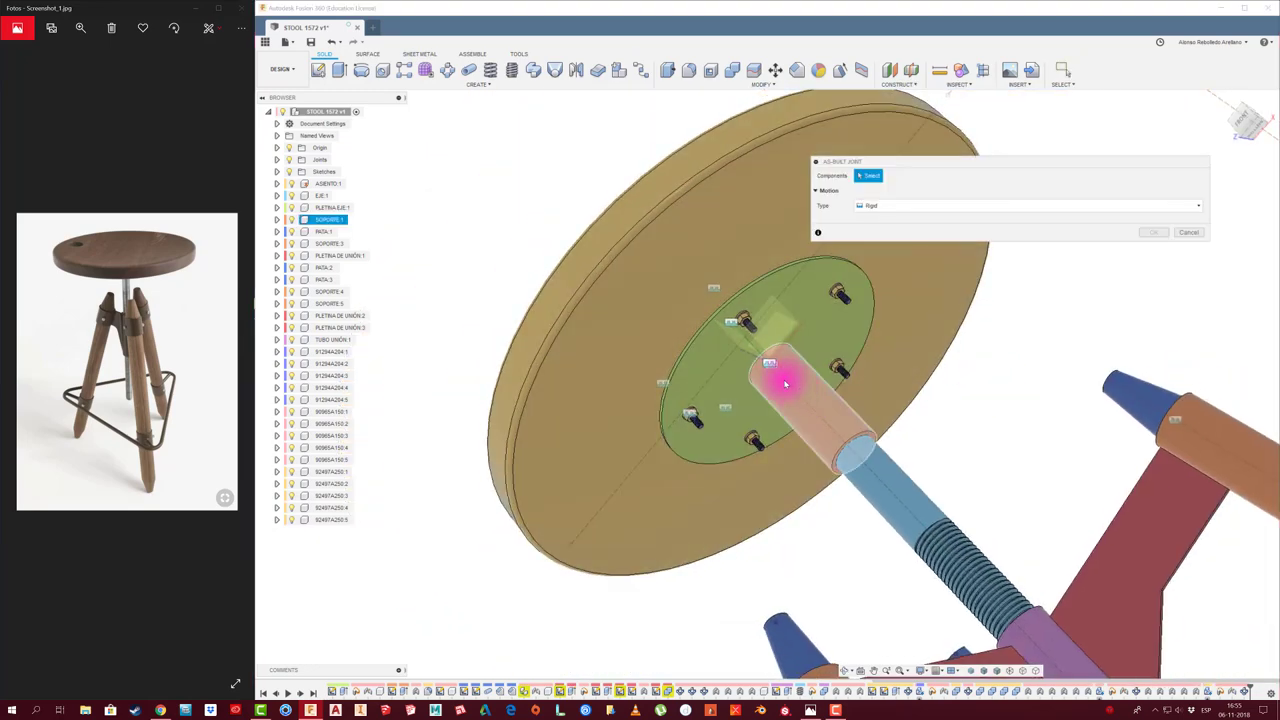
pyautogui.scroll(3, 770, 375)
pyautogui.click(641, 437)
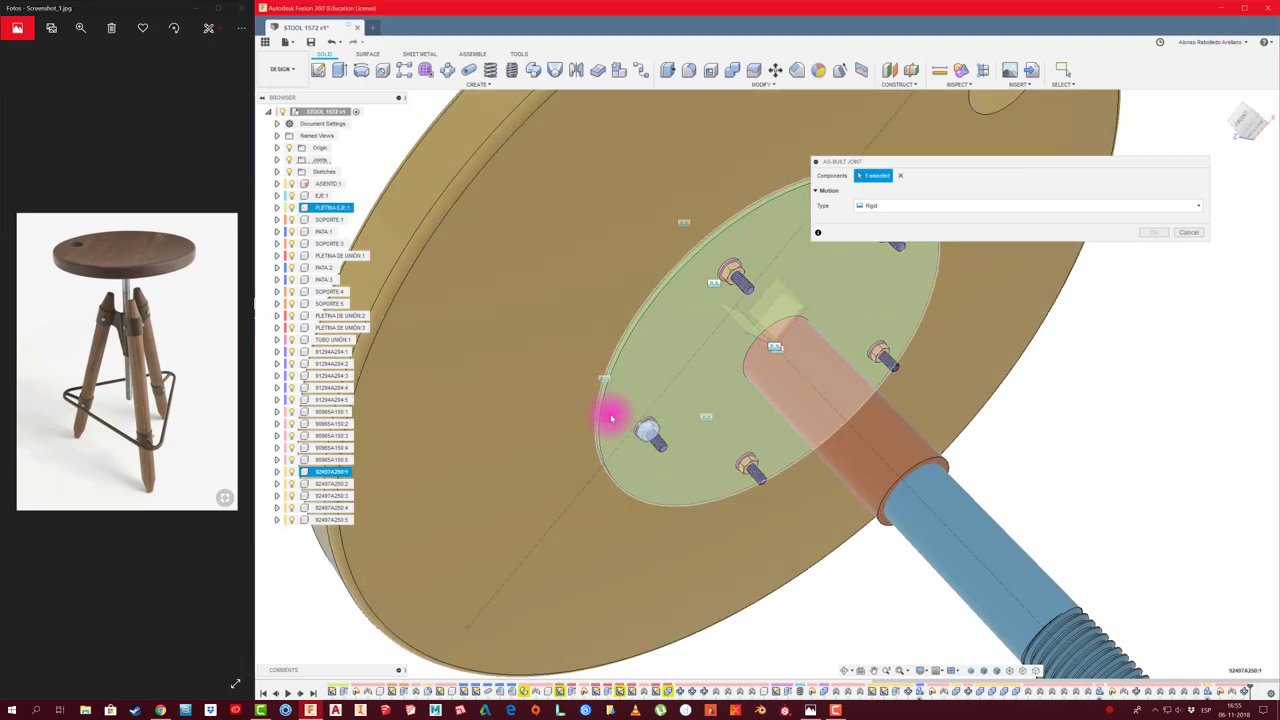
pyautogui.click(608, 414)
pyautogui.click(1160, 248)
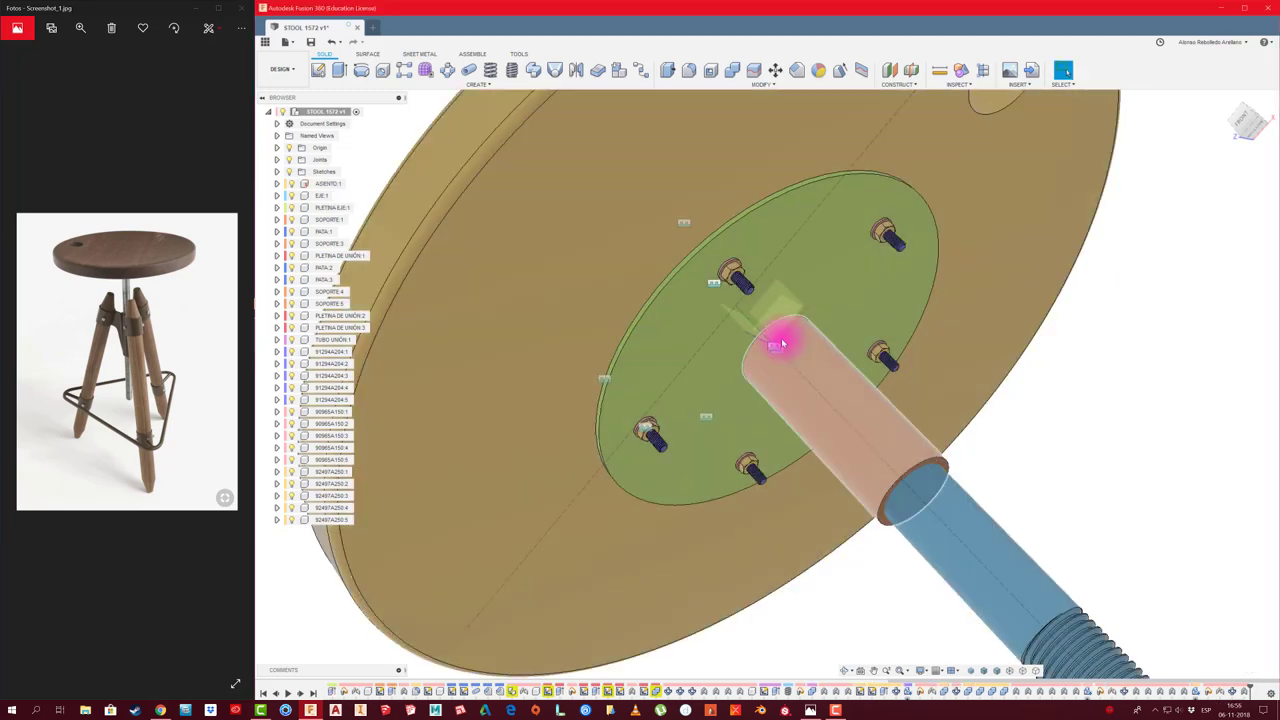
pyautogui.hotkey('shift', 'j')
pyautogui.click(731, 273)
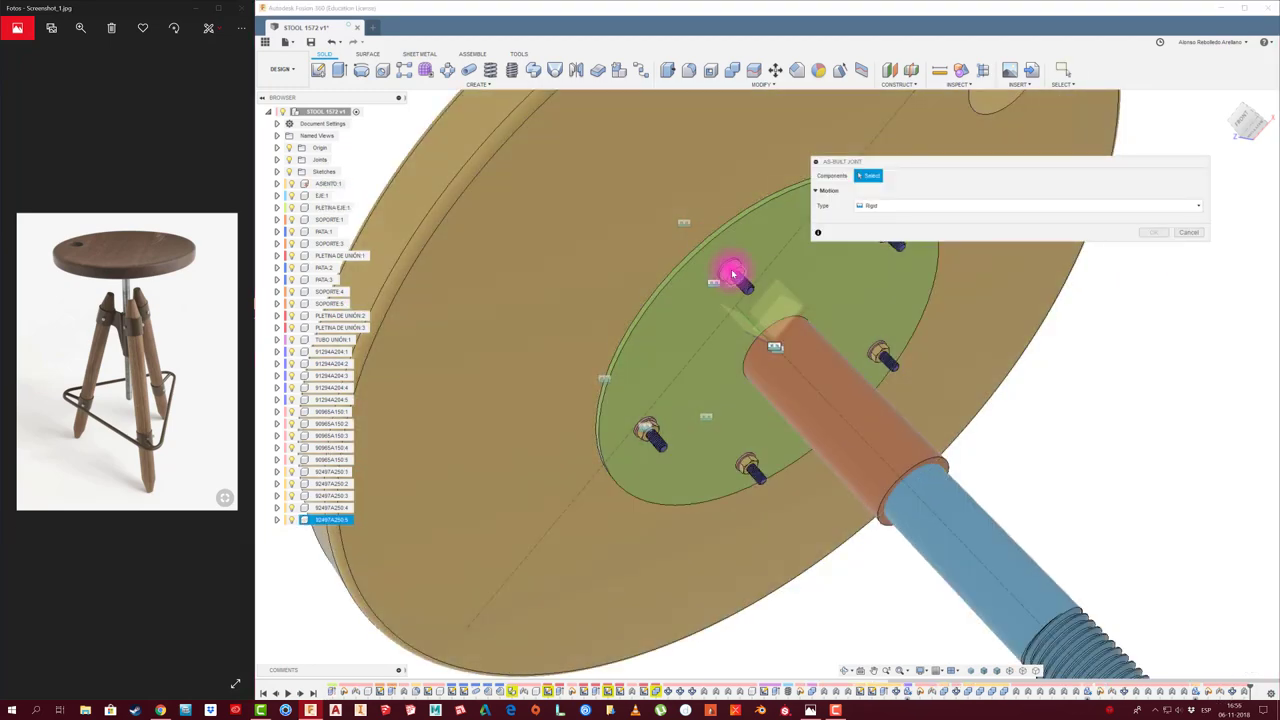
pyautogui.click(751, 241)
pyautogui.click(1150, 247)
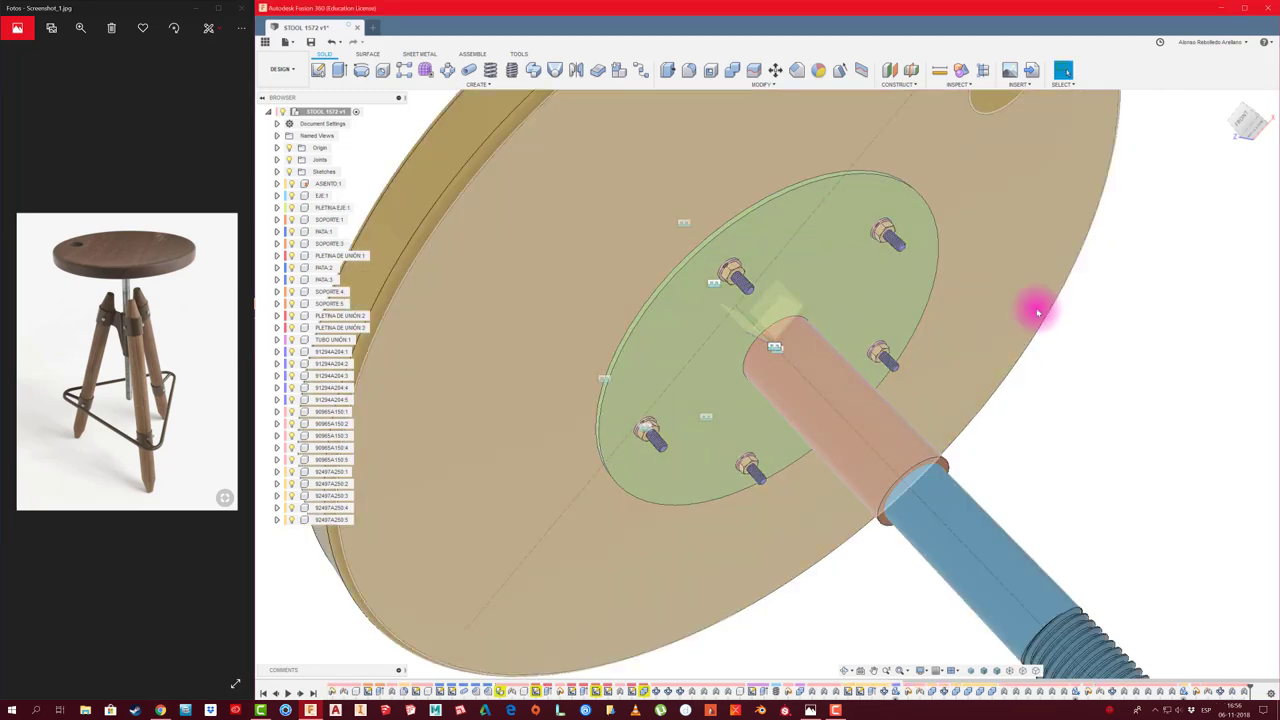
# Rigidly joint the third and fourth screws to the plate with As-Built Joints
pyautogui.hotkey('shift', 'j')
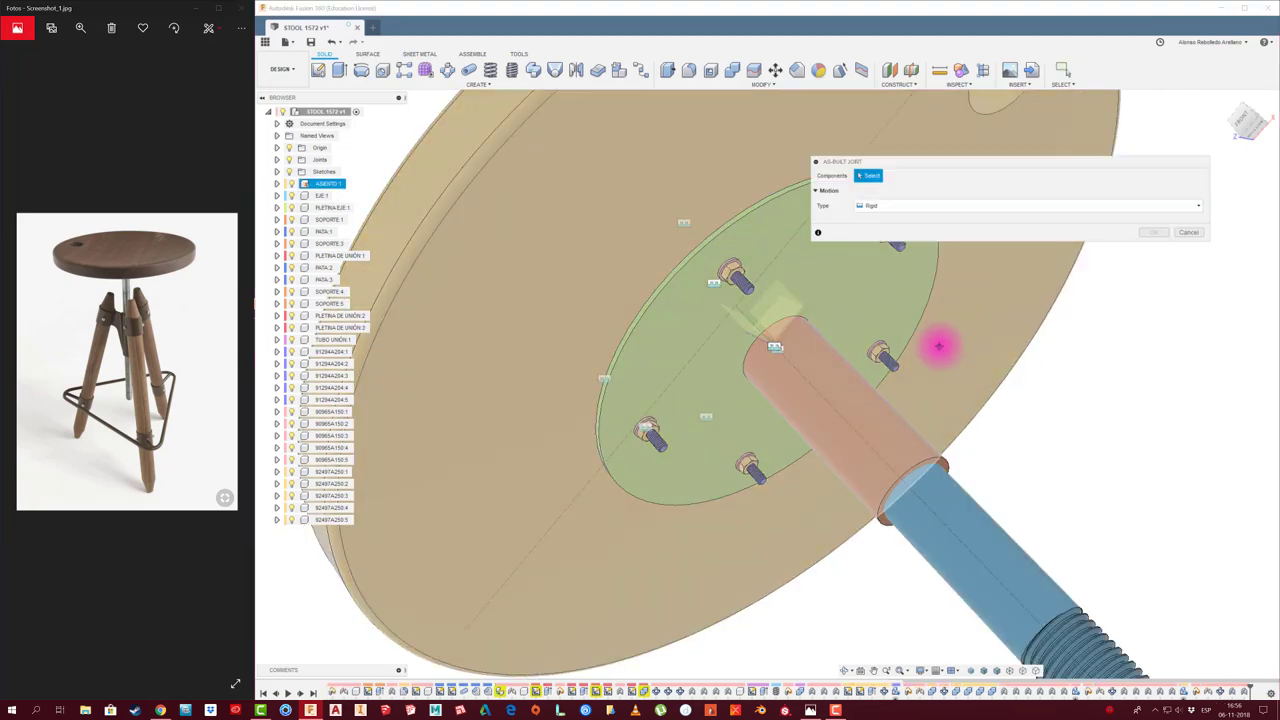
pyautogui.keyDown('shift'); pyautogui.moveTo(934, 346); pyautogui.dragTo(874, 280, button='middle'); pyautogui.keyUp('shift')
pyautogui.click(852, 282)
pyautogui.click(875, 278)
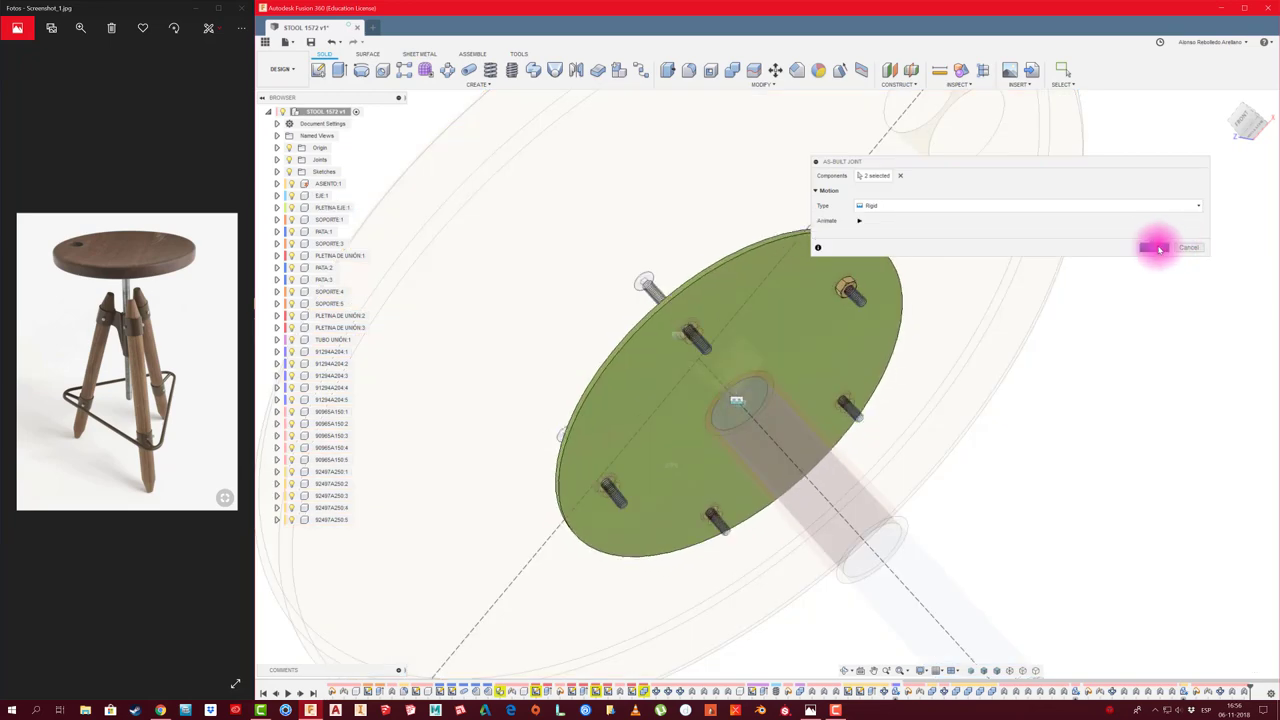
pyautogui.click(1152, 243)
pyautogui.hotkey('shift', 'j')
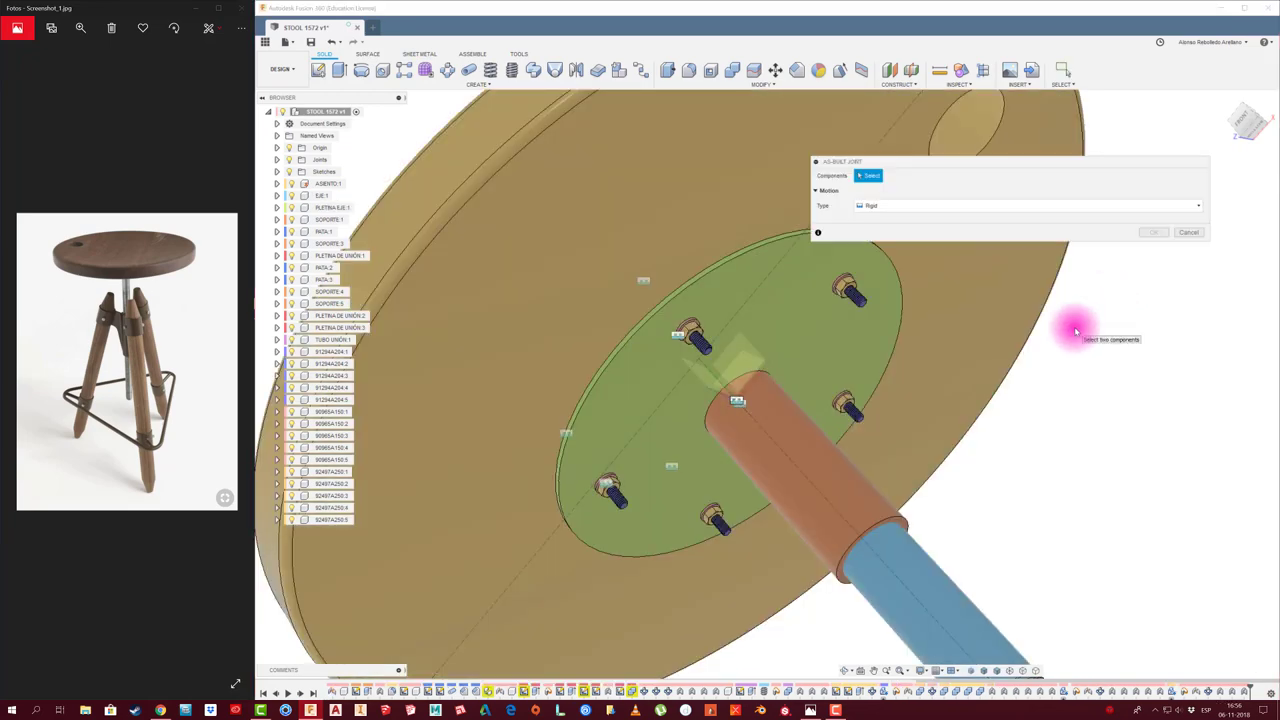
pyautogui.click(845, 402)
pyautogui.click(858, 382)
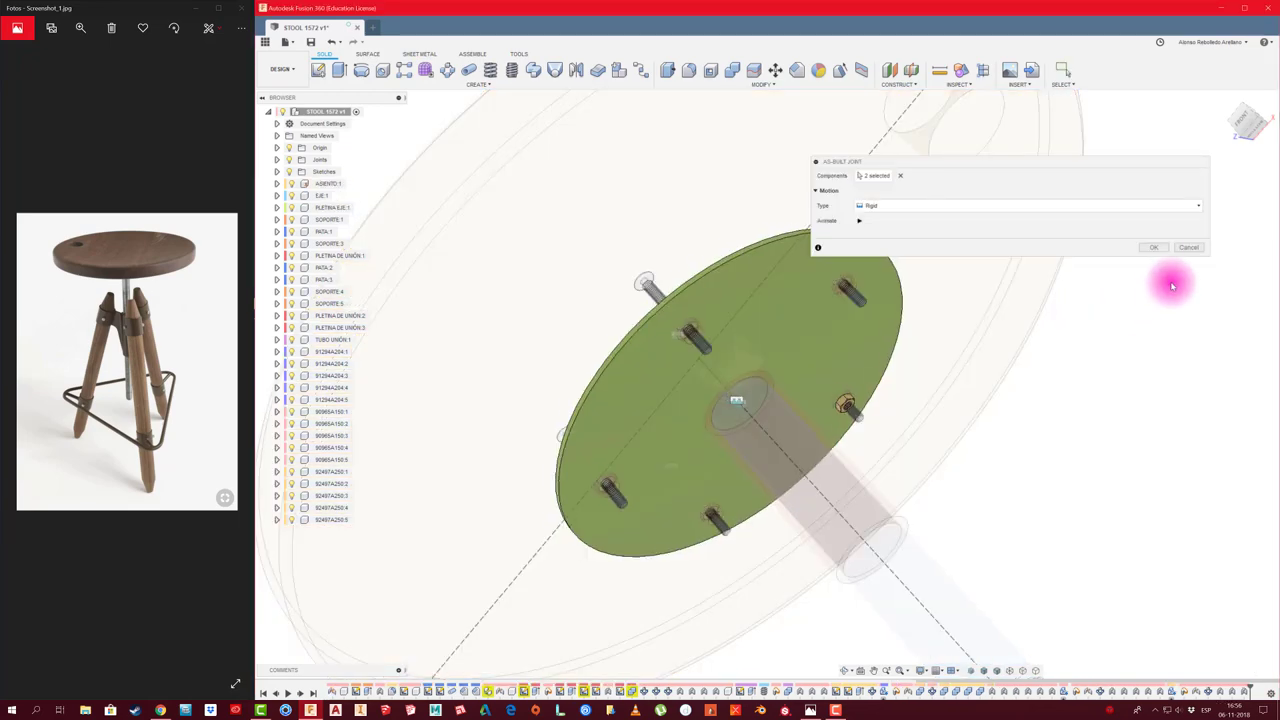
pyautogui.click(1152, 243)
# Rigidly joint the remaining screw to the plate, then return to the home view of the stool
pyautogui.moveTo(886, 450)
pyautogui.keyDown('shift'); pyautogui.mouseDown(button='middle')
pyautogui.moveTo(894, 500)
pyautogui.moveTo(935, 519)
pyautogui.mouseUp(button='middle'); pyautogui.keyUp('shift')
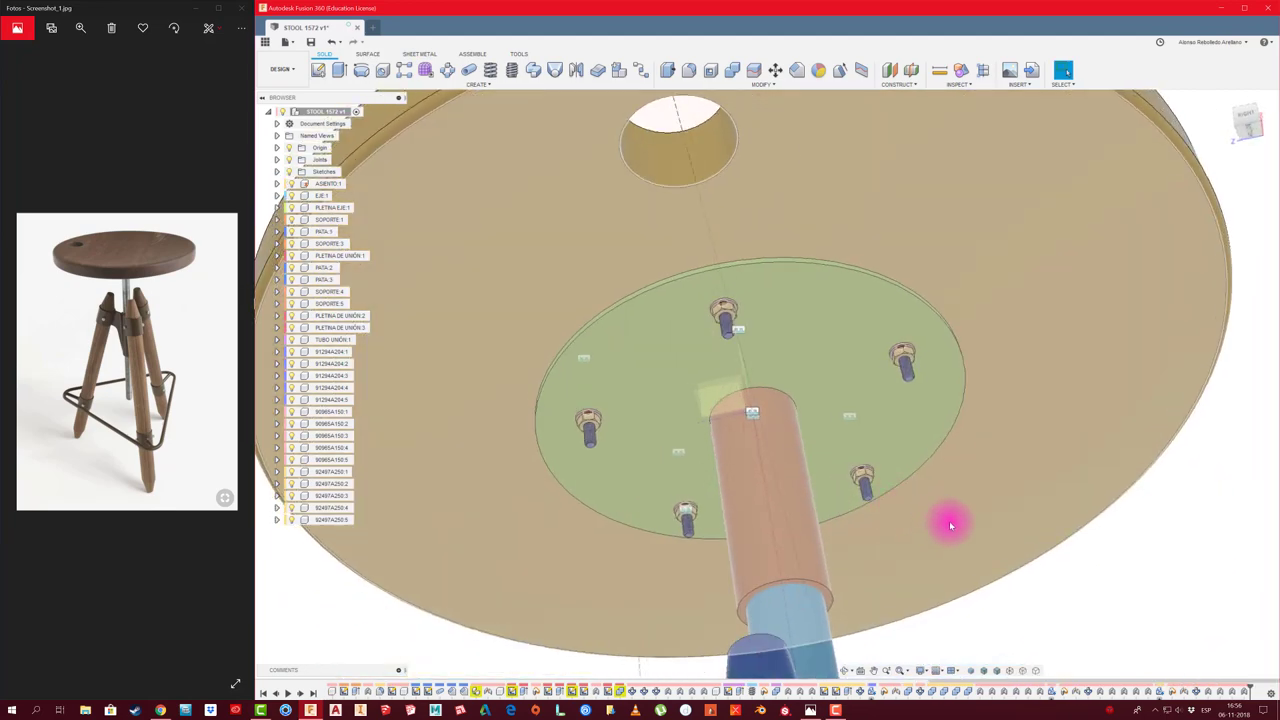
pyautogui.hotkey('shift', 'j')
pyautogui.click(868, 477)
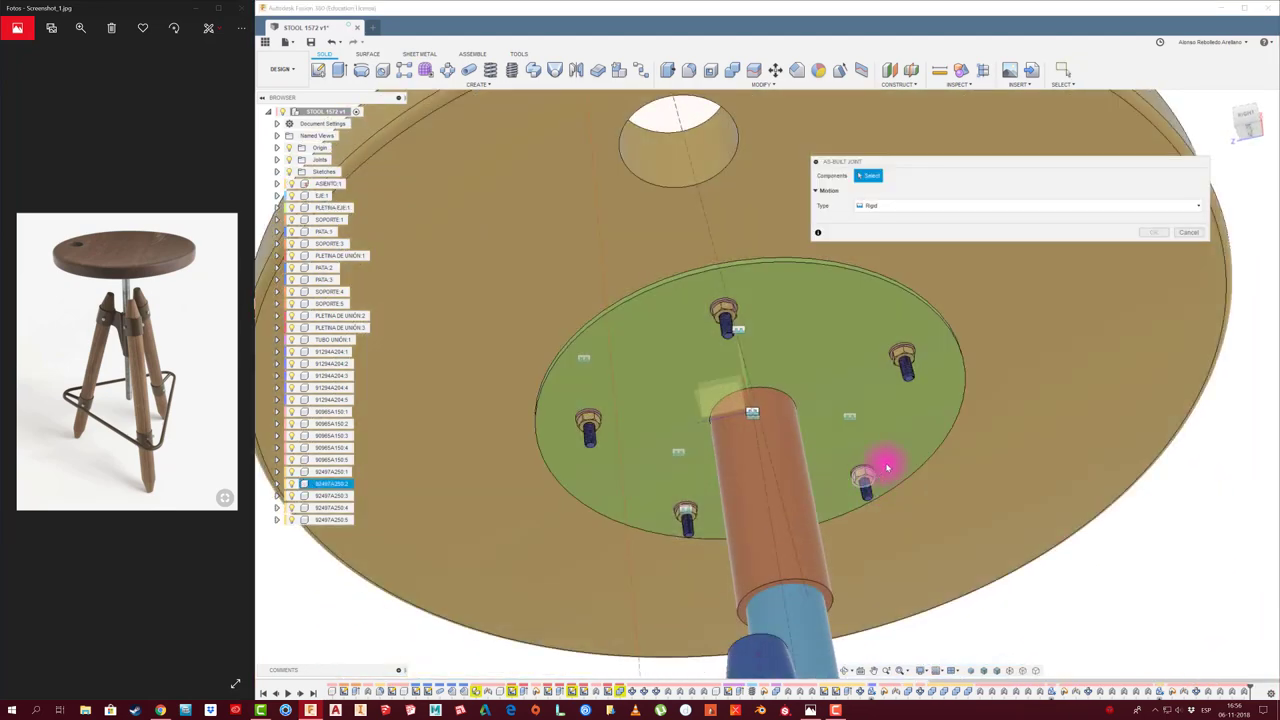
pyautogui.click(888, 462)
pyautogui.click(1155, 247)
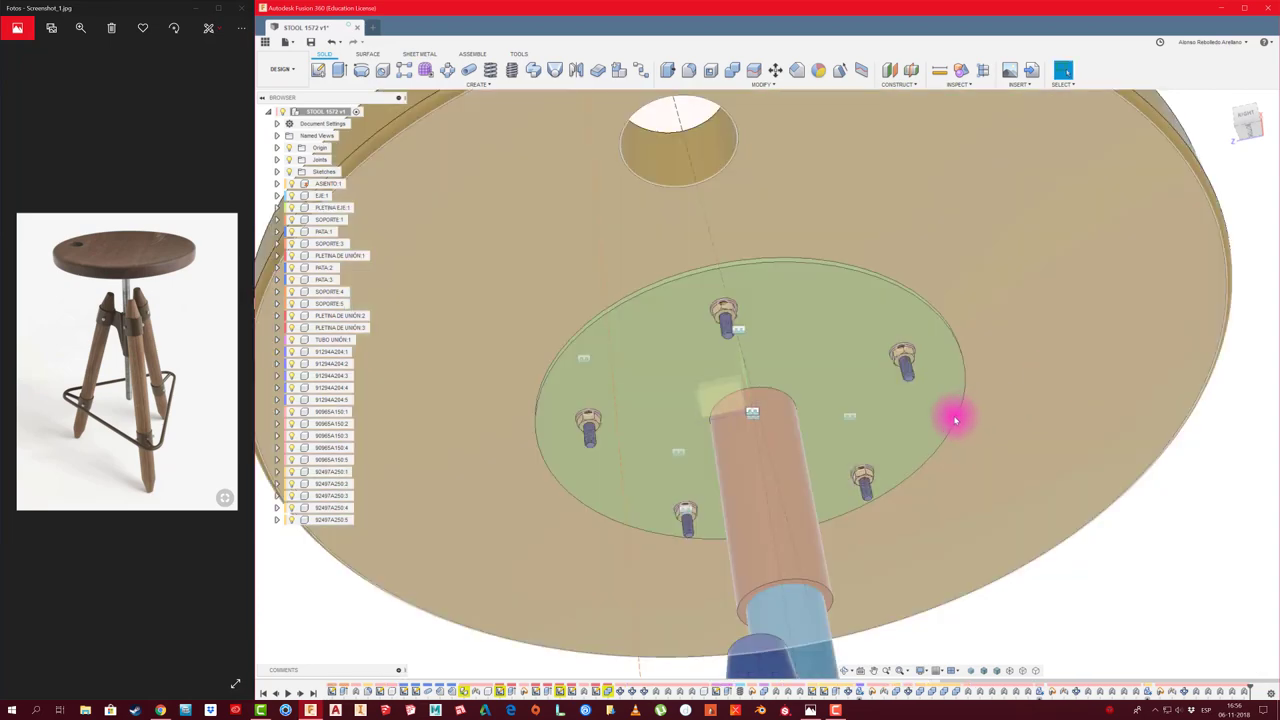
pyautogui.scroll(-3, 953, 418)
pyautogui.hotkey('shift', 'F5')
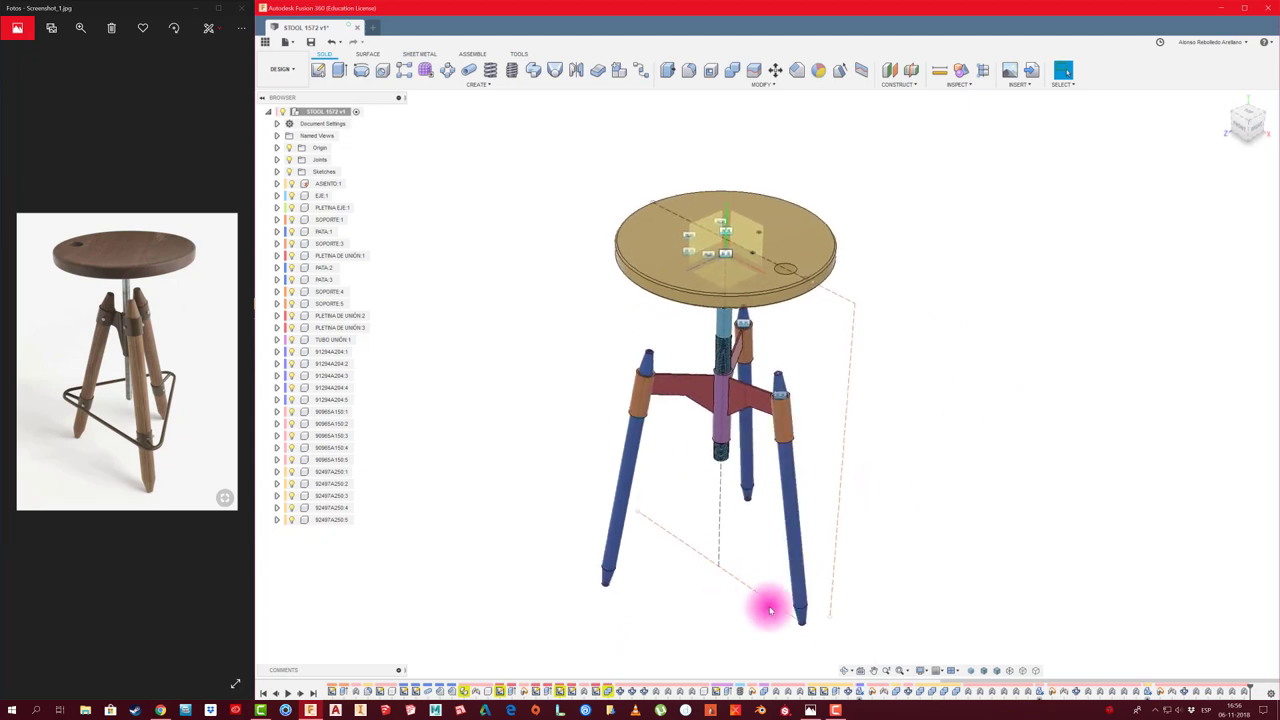
# Close the reference photo, maximize Fusion 360, and hide all work features
pyautogui.click(249, 13)
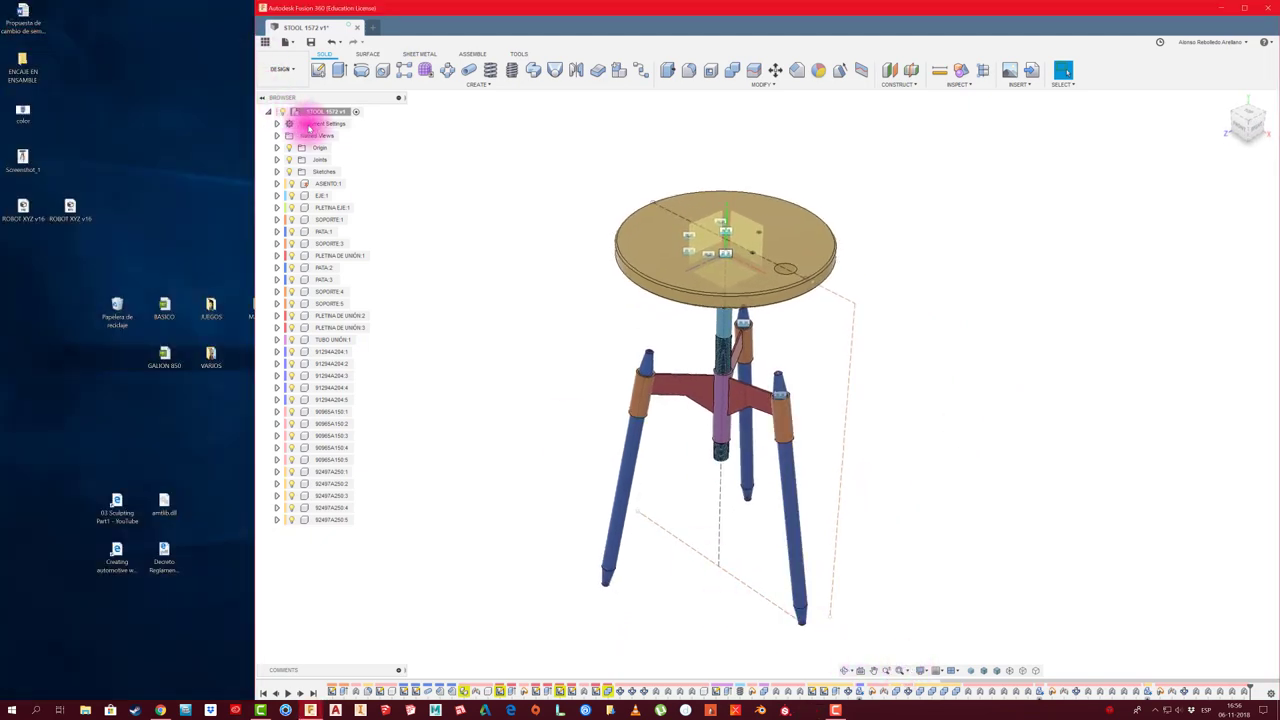
pyautogui.click(1243, 10)
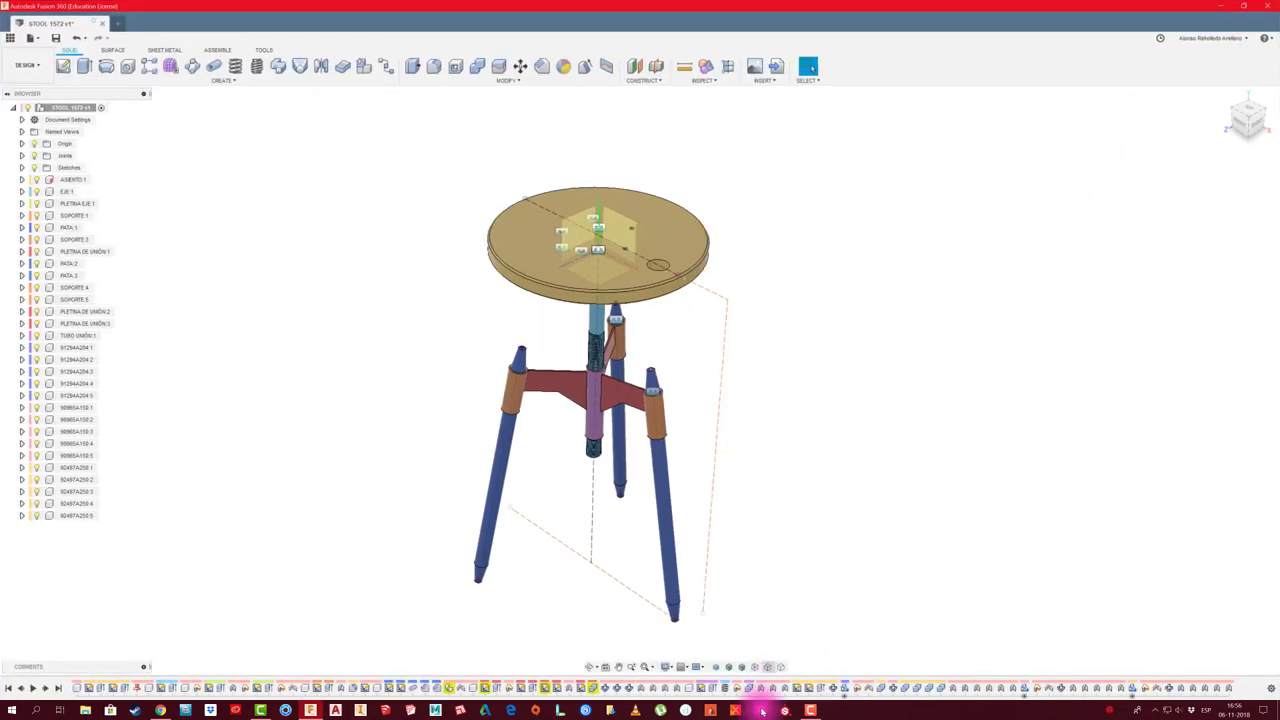
pyautogui.click(668, 667)
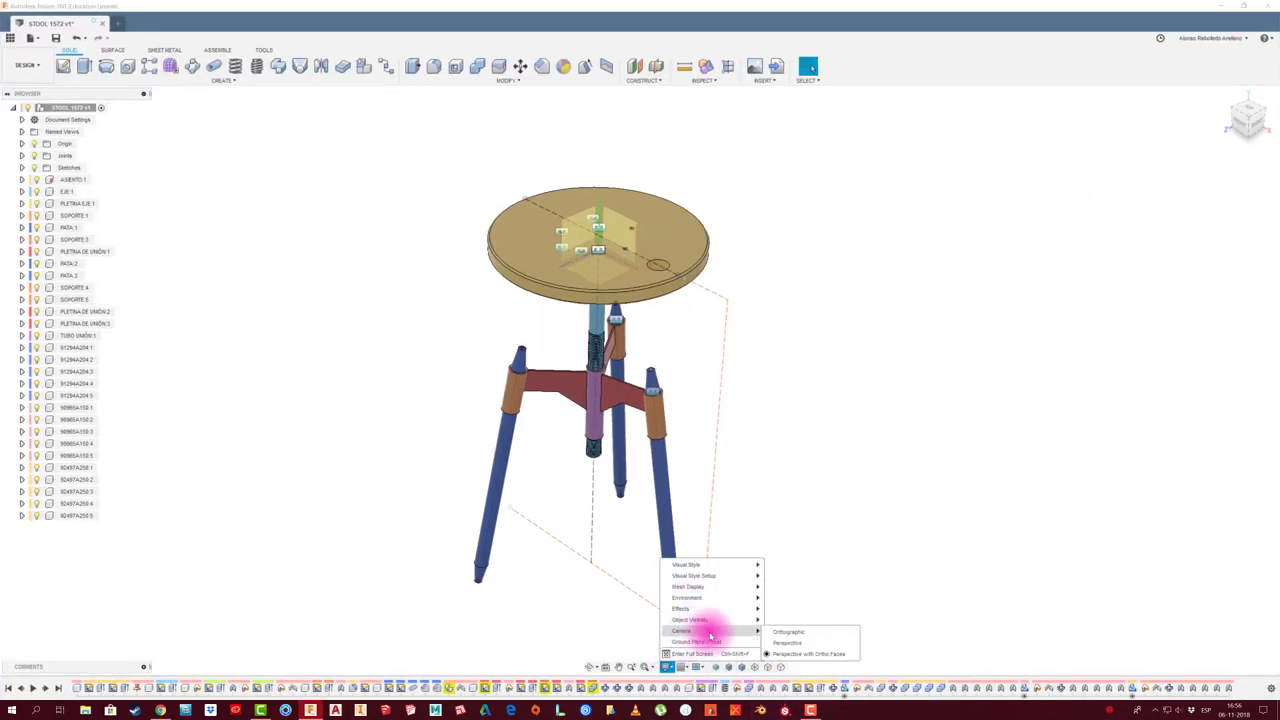
pyautogui.moveTo(690, 619)
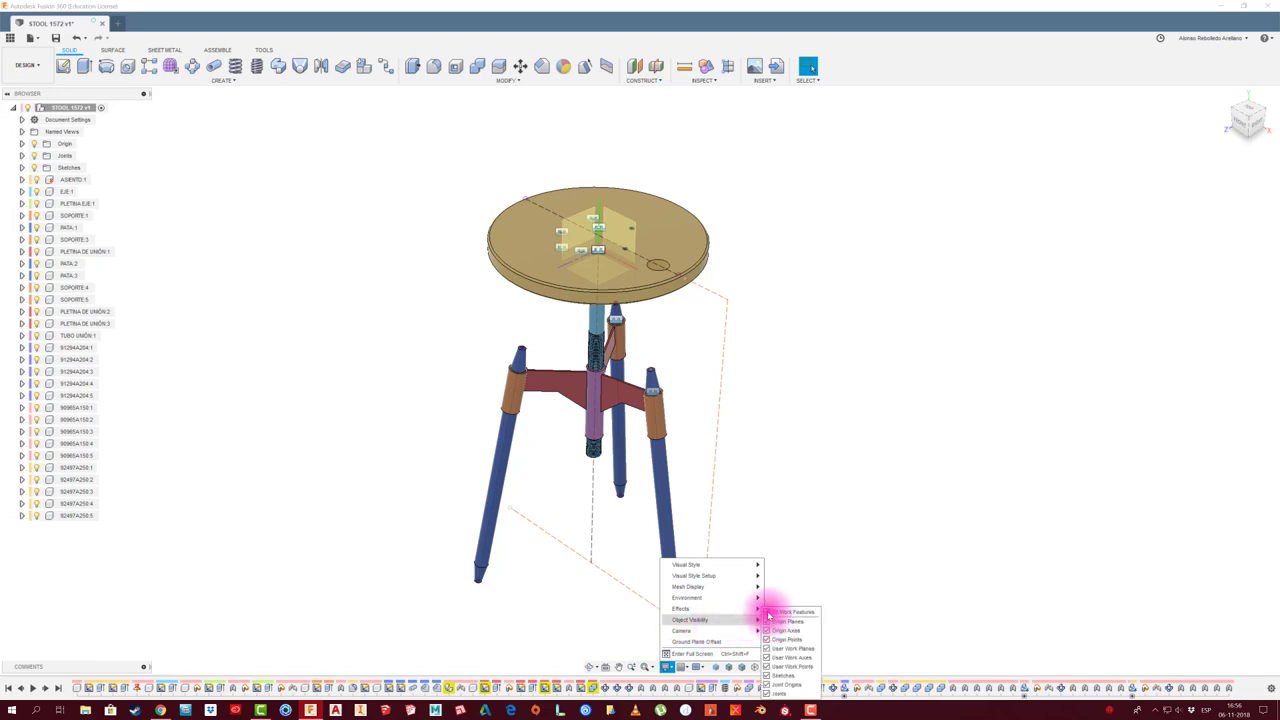
pyautogui.click(770, 613)
# Orbit to look up at the seat underside and select bolt 91294A204:5
pyautogui.moveTo(757, 486)
pyautogui.keyDown('shift'); pyautogui.mouseDown(button='middle')
pyautogui.moveTo(794, 409)
pyautogui.moveTo(720, 269)
pyautogui.moveTo(754, 223)
pyautogui.mouseUp(button='middle'); pyautogui.keyUp('shift')
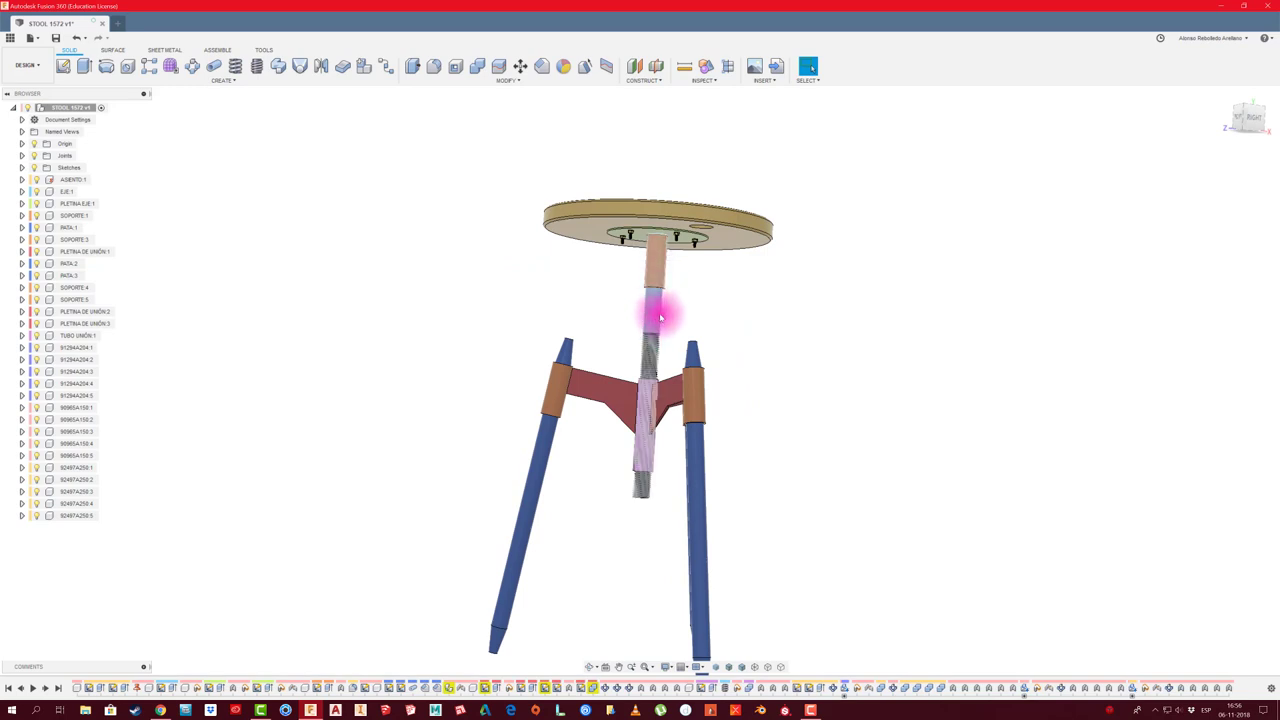
pyautogui.moveTo(660, 318)
pyautogui.keyDown('shift'); pyautogui.mouseDown(button='middle')
pyautogui.moveTo(577, 314)
pyautogui.moveTo(414, 366)
pyautogui.mouseUp(button='middle'); pyautogui.keyUp('shift')
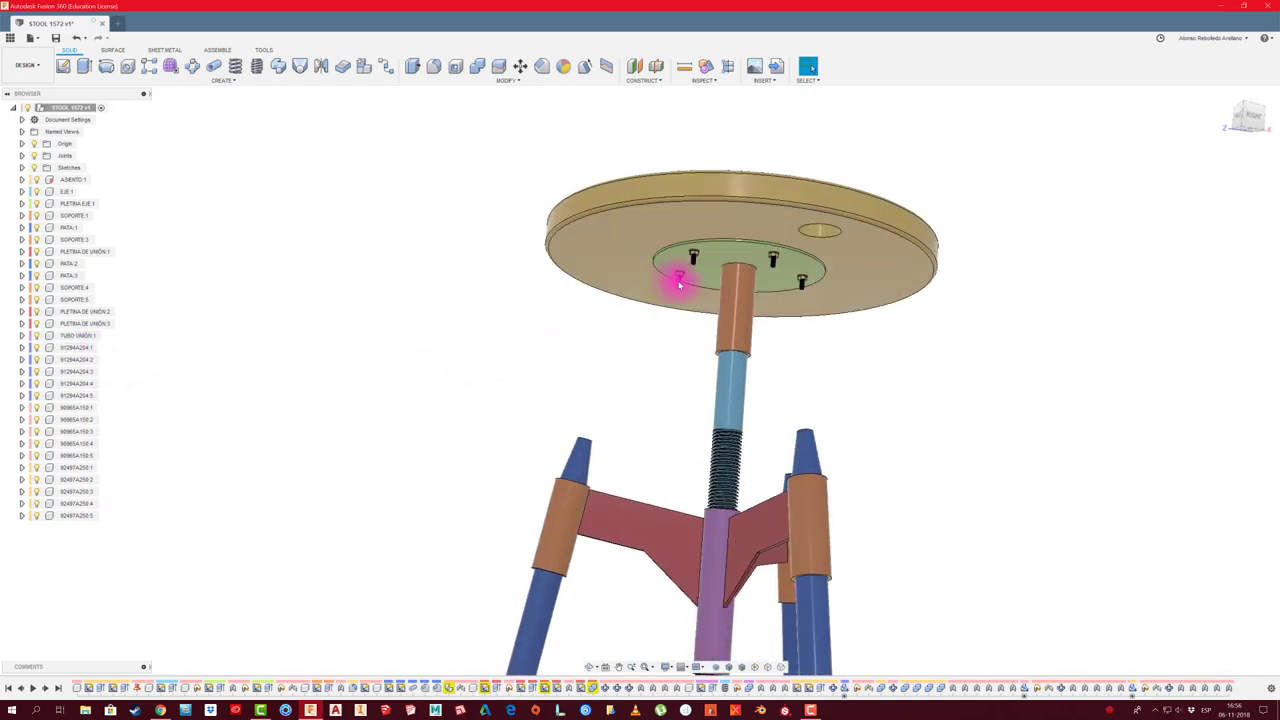
pyautogui.scroll(2, 679, 283)
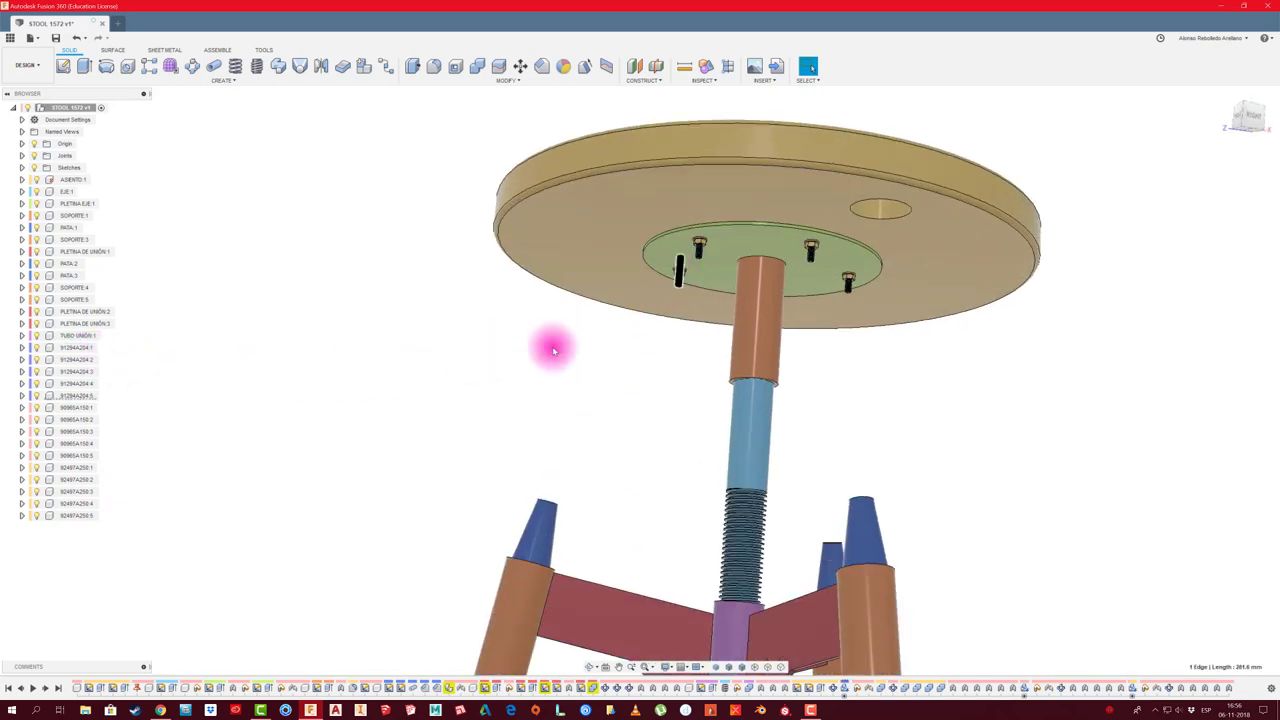
pyautogui.click(85, 396)
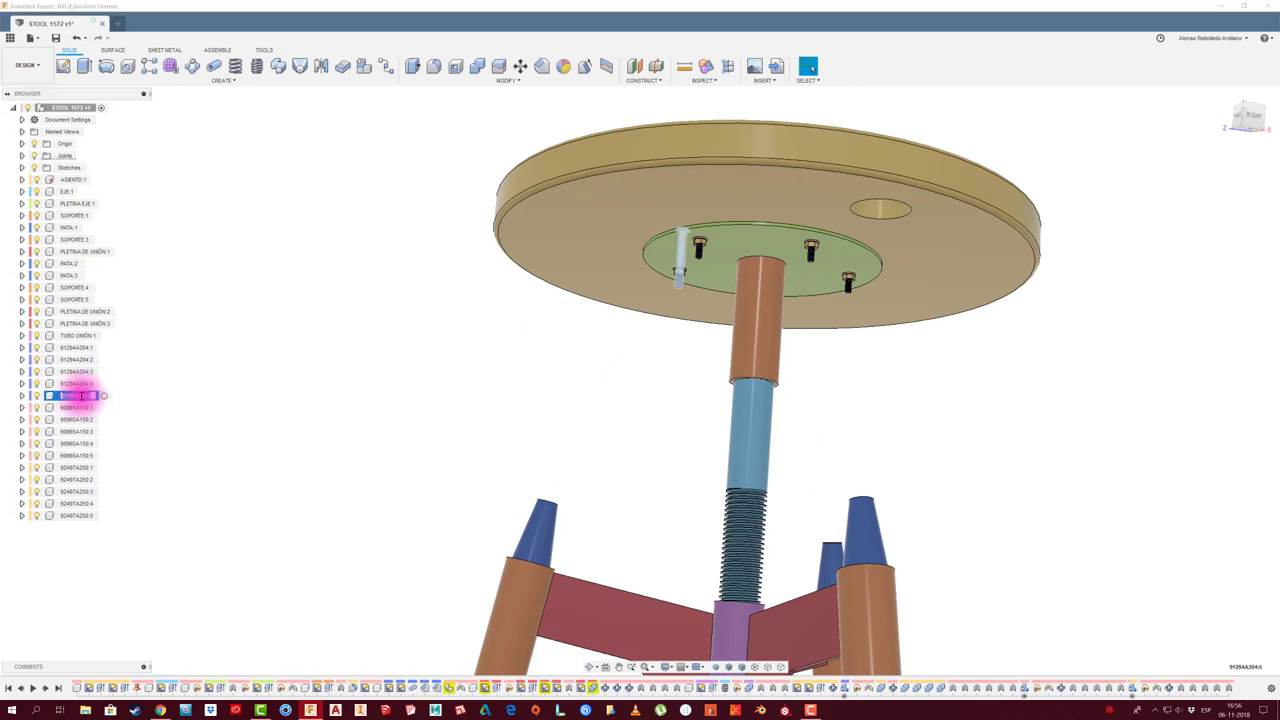
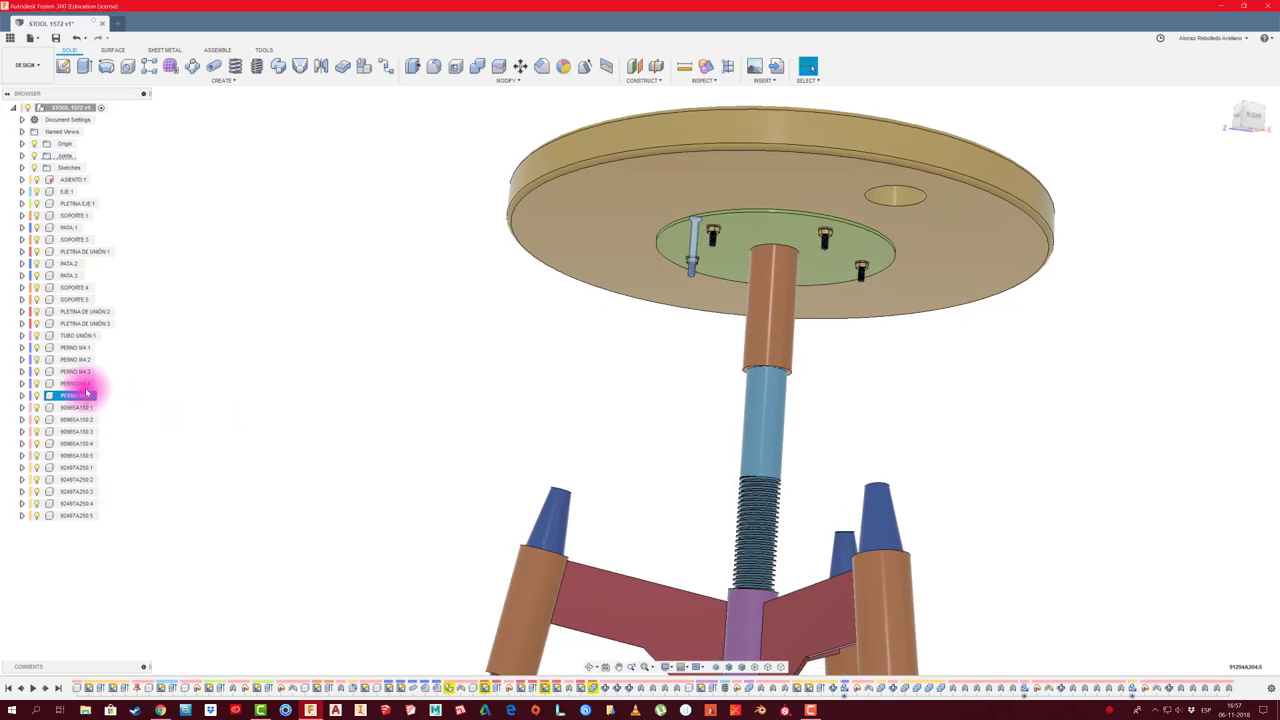
# Rename the 90965A150 washer parts in the Browser to GOLILLA M4
pyautogui.scroll(3, 687, 280)
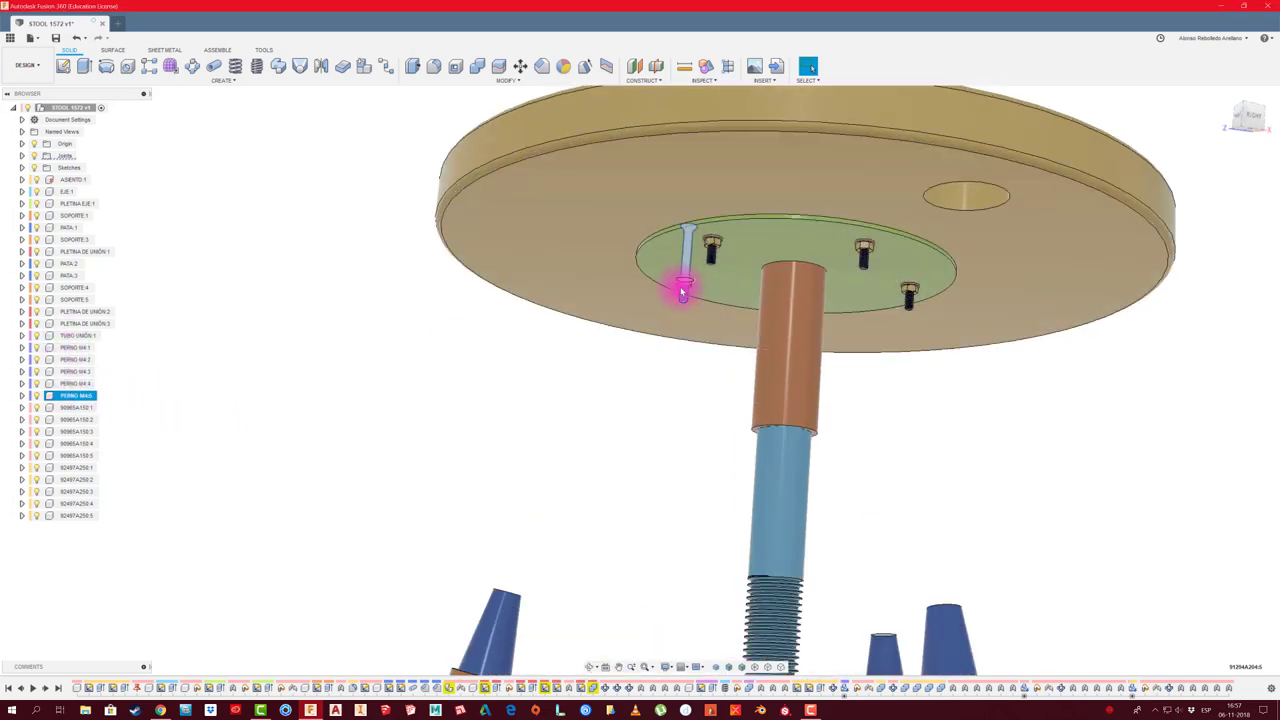
pyautogui.scroll(2, 689, 281)
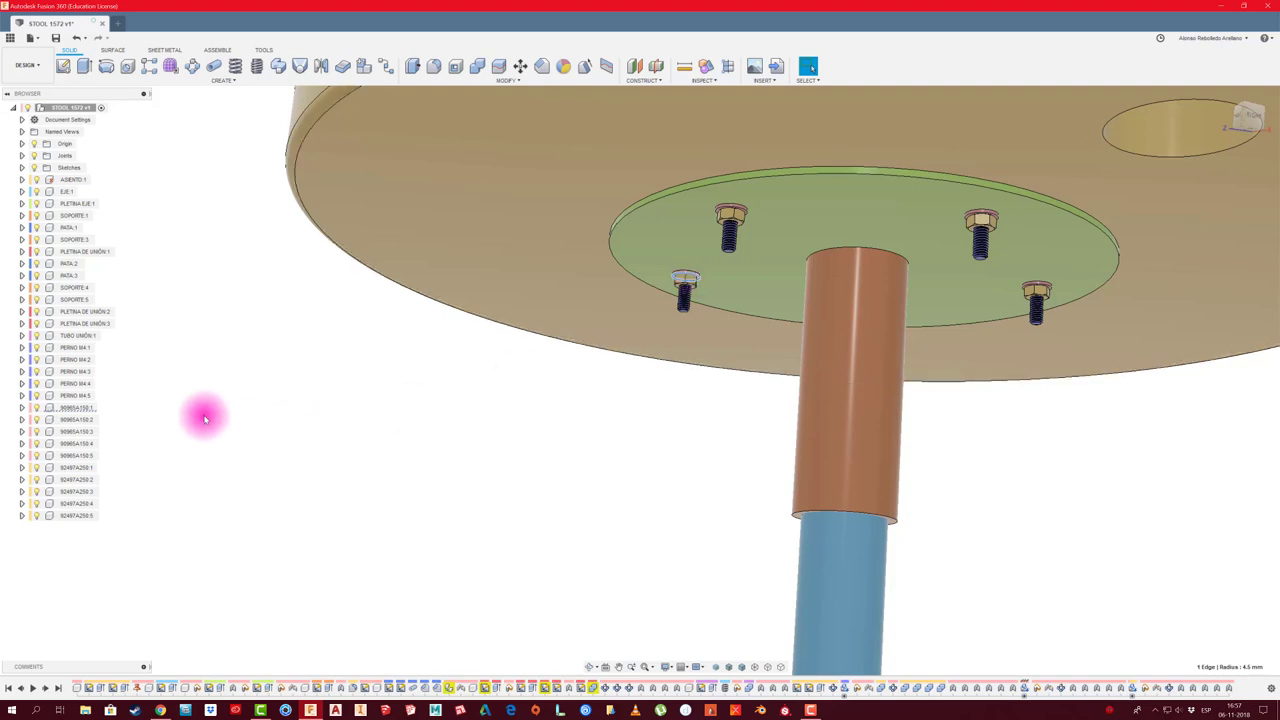
pyautogui.click(88, 408)
pyautogui.write('GOLILLA M4')
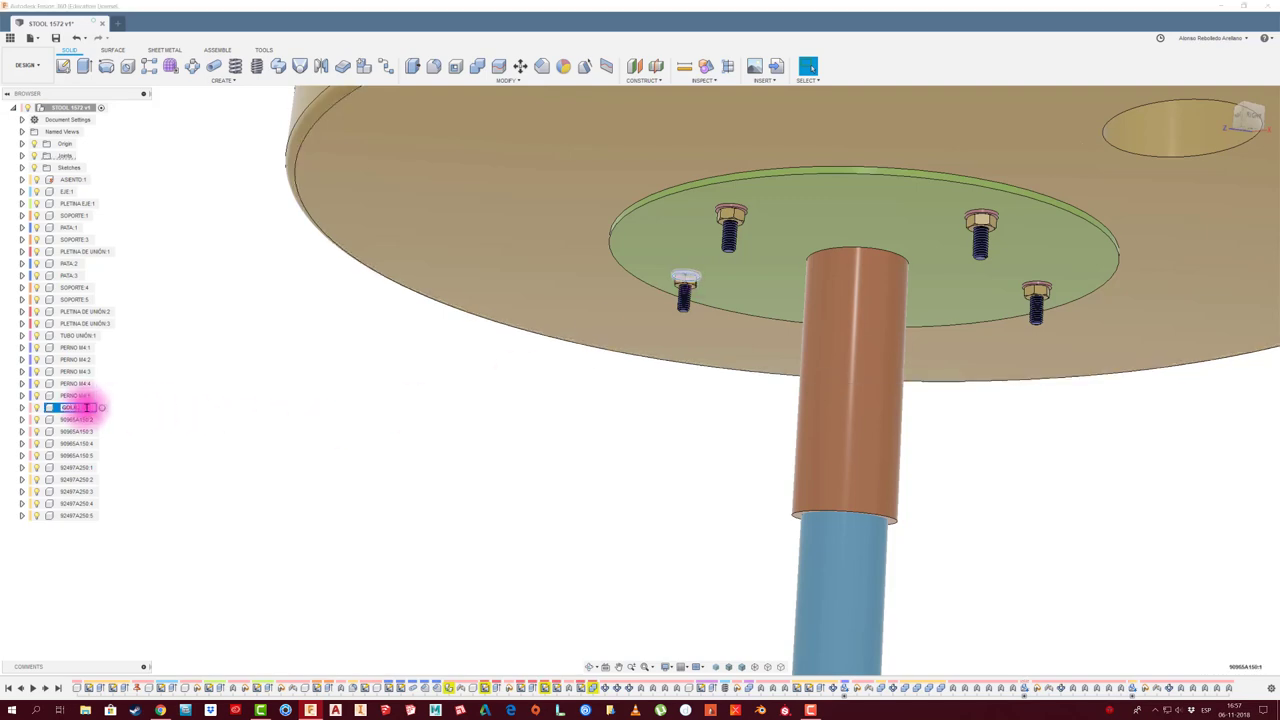
pyautogui.click(314, 509)
# Rename the 92497A250 nut parts to TUERCA HEX M4, then deselect and zoom out
pyautogui.scroll(2, 686, 284)
pyautogui.scroll(1, 687, 282)
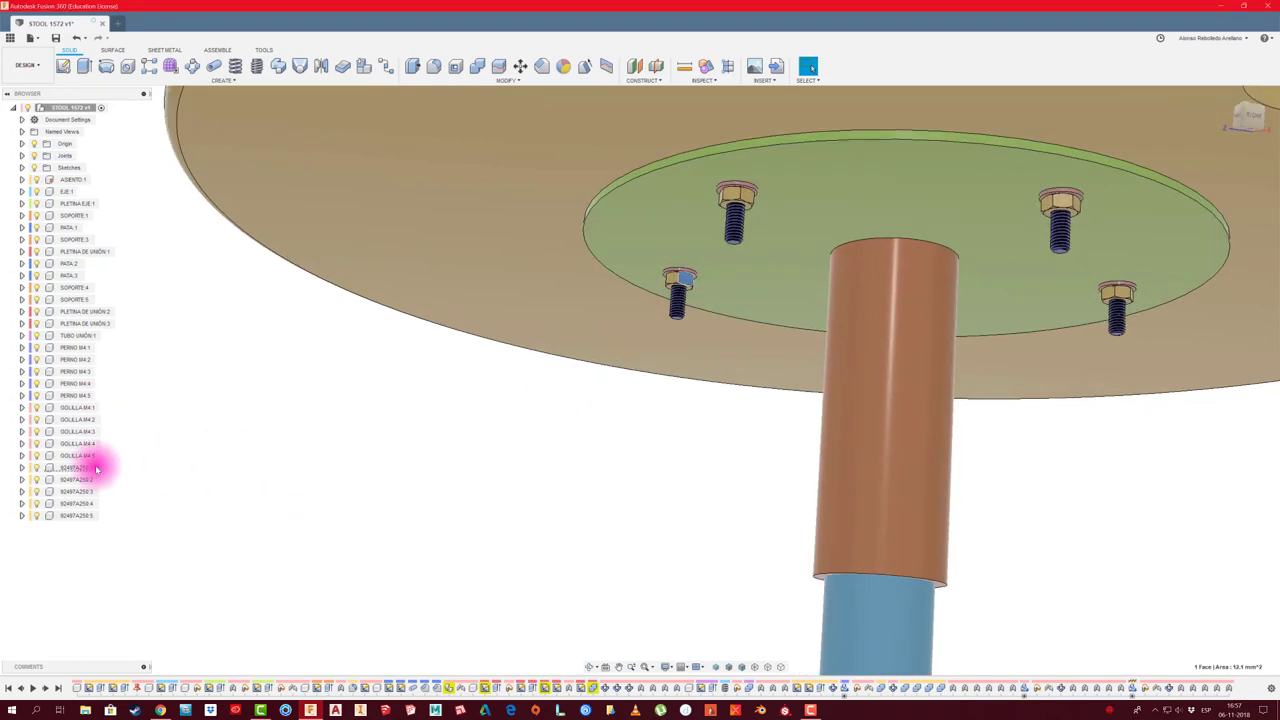
pyautogui.click(90, 467)
pyautogui.write('TUERCA M4')
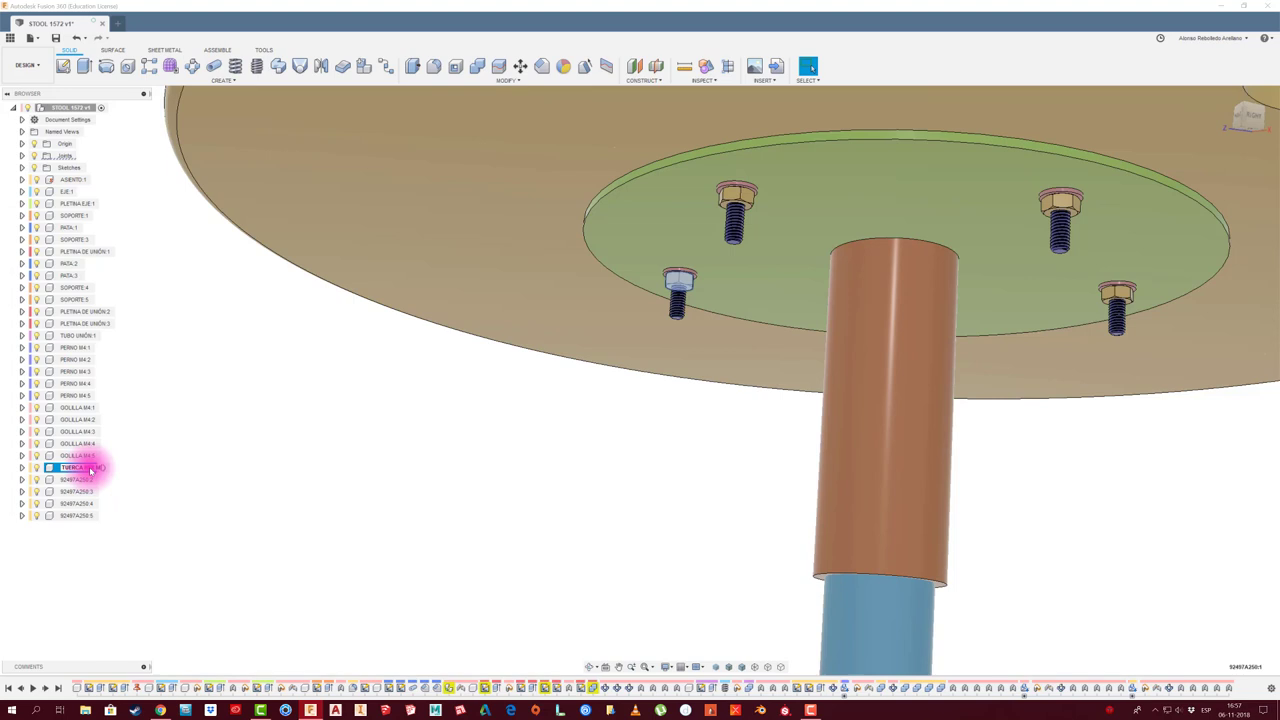
pyautogui.press('Return')
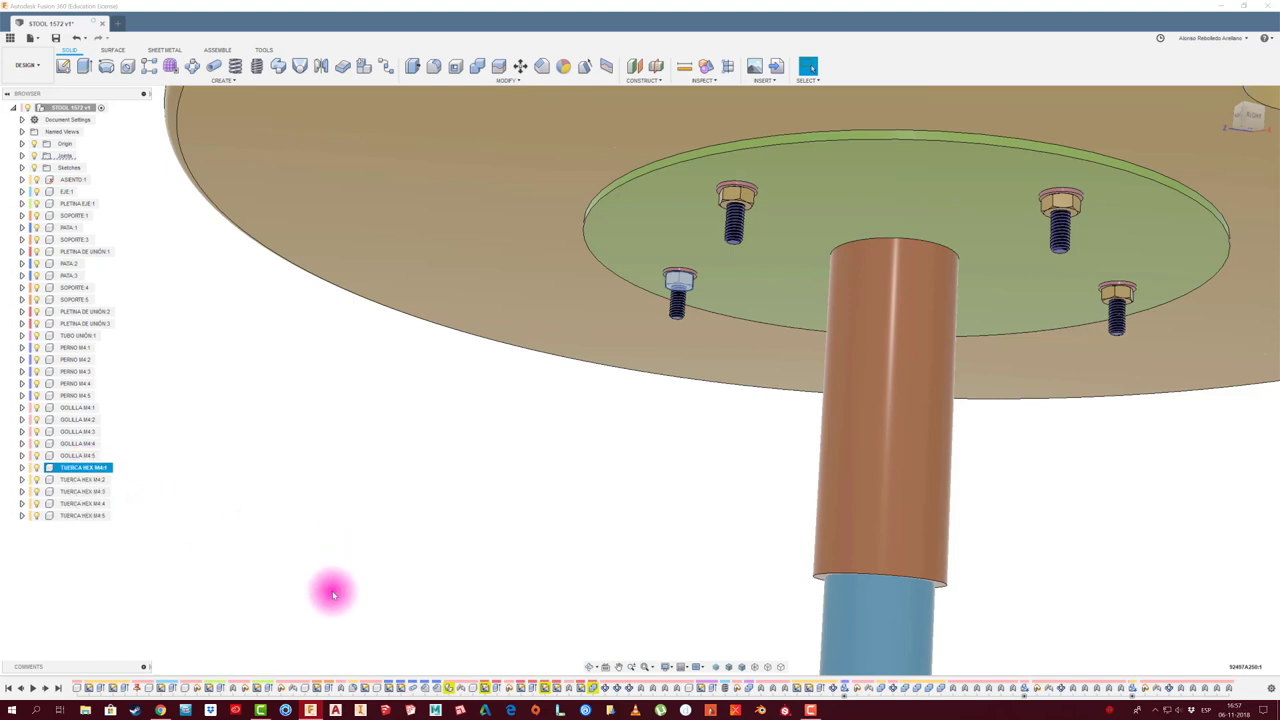
pyautogui.click(245, 440)
pyautogui.scroll(-2, 250, 448)
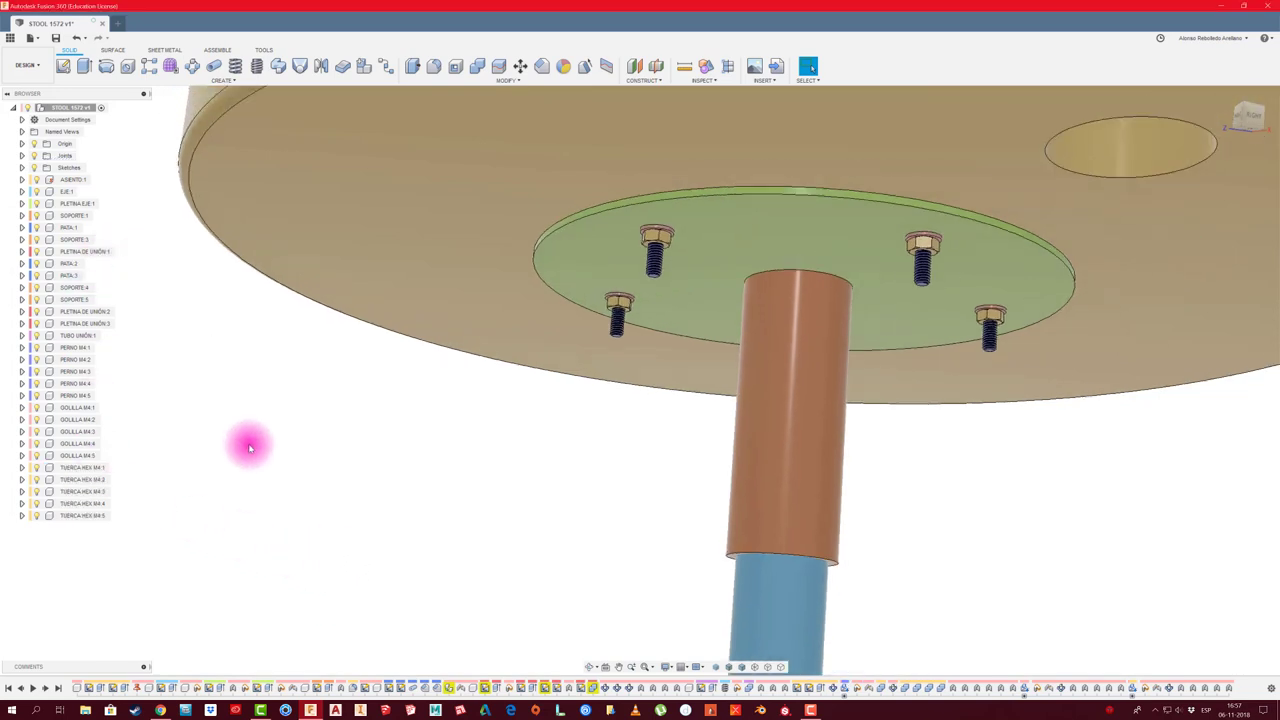
pyautogui.scroll(-2, 250, 448)
pyautogui.scroll(-2, 251, 434)
pyautogui.scroll(-1, 251, 434)
# Orbit to a top view and select the legs PATA:1, PATA:2 and PATA:3 in the Browser
pyautogui.scroll(-1, 277, 423)
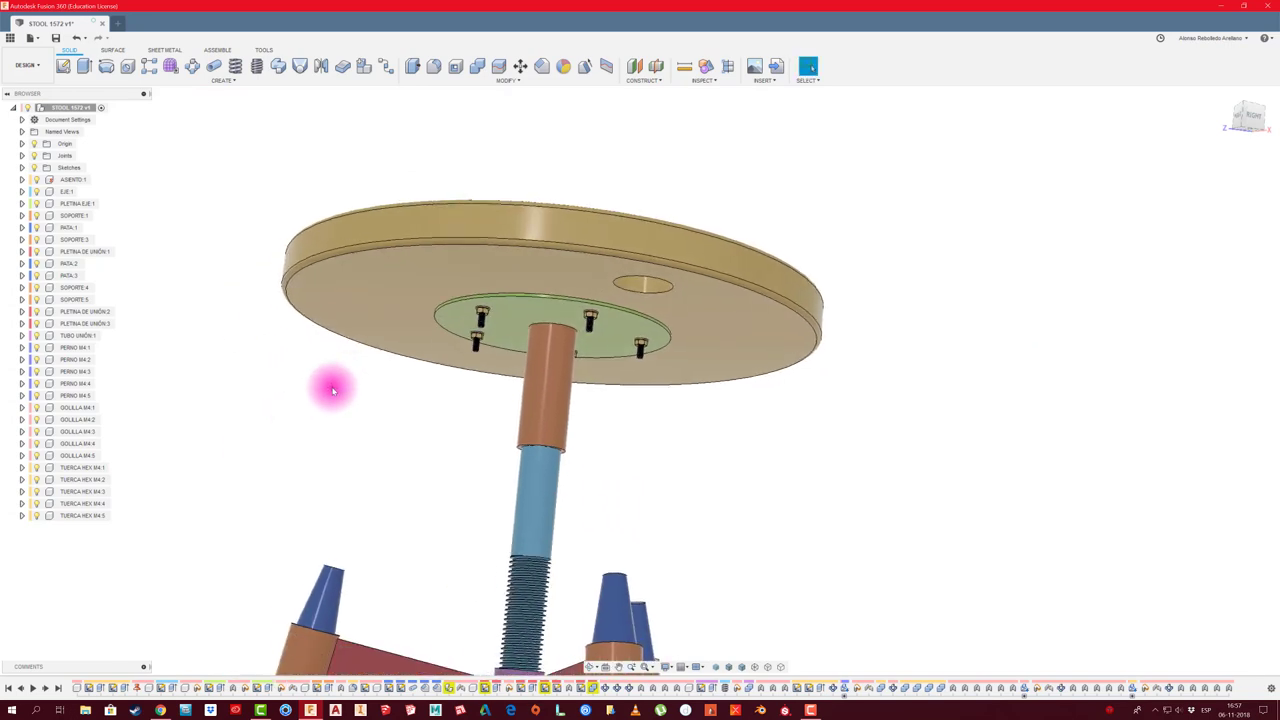
pyautogui.moveTo(333, 390)
pyautogui.keyDown('shift'); pyautogui.mouseDown(button='middle')
pyautogui.moveTo(234, 291)
pyautogui.moveTo(131, 297)
pyautogui.mouseUp(button='middle'); pyautogui.keyUp('shift')
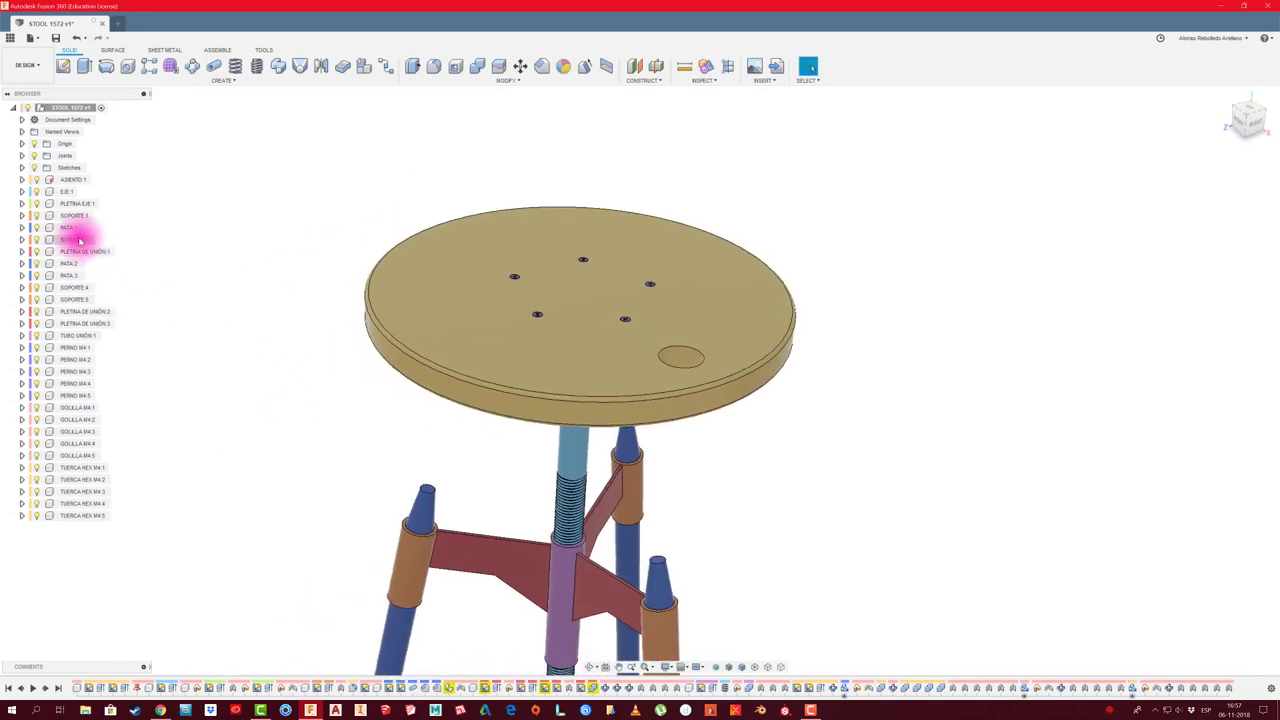
pyautogui.click(70, 180)
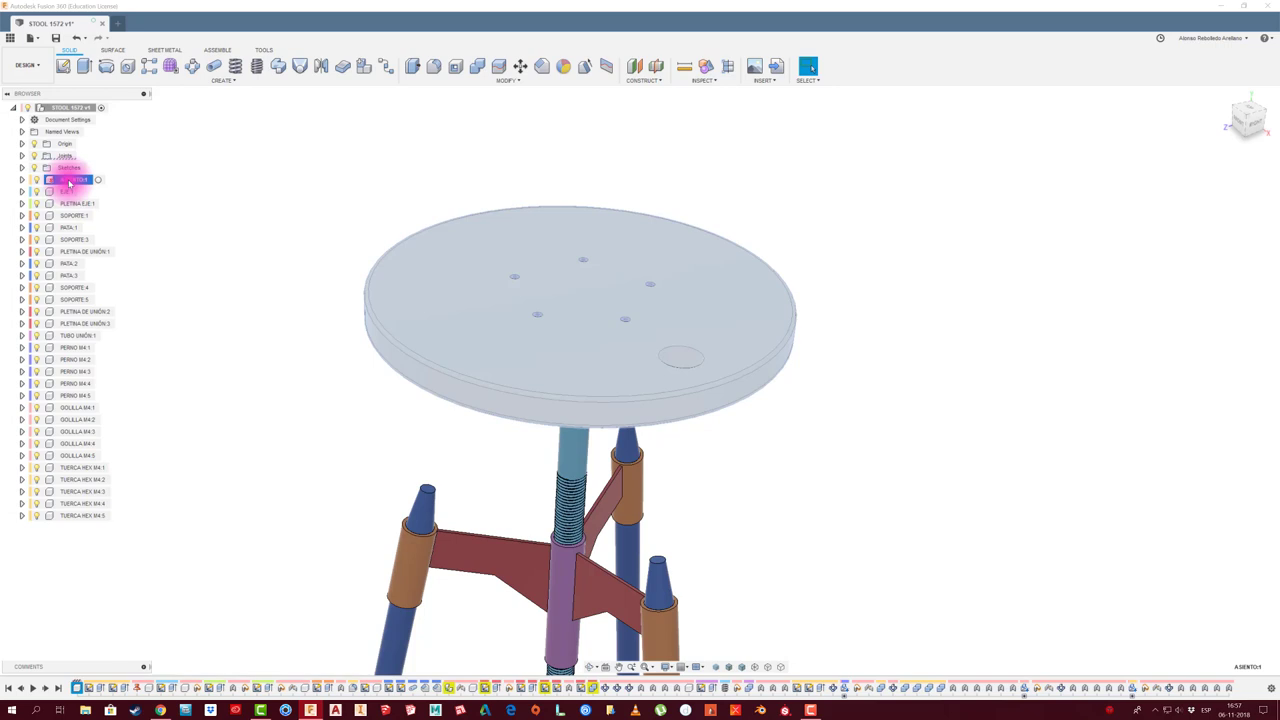
pyautogui.click(70, 276)
pyautogui.keyDown('ctrl'); pyautogui.click(65, 263); pyautogui.keyUp('ctrl')
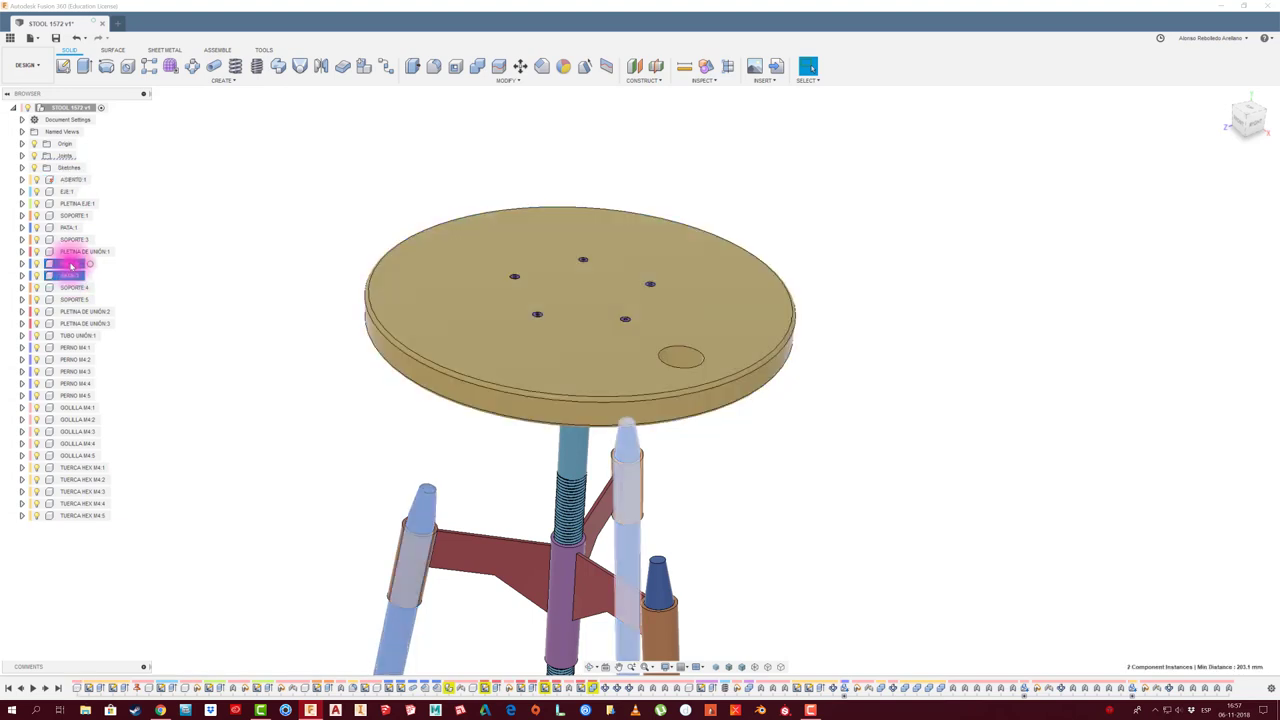
pyautogui.keyDown('shift'); pyautogui.click(70, 227); pyautogui.keyUp('shift')
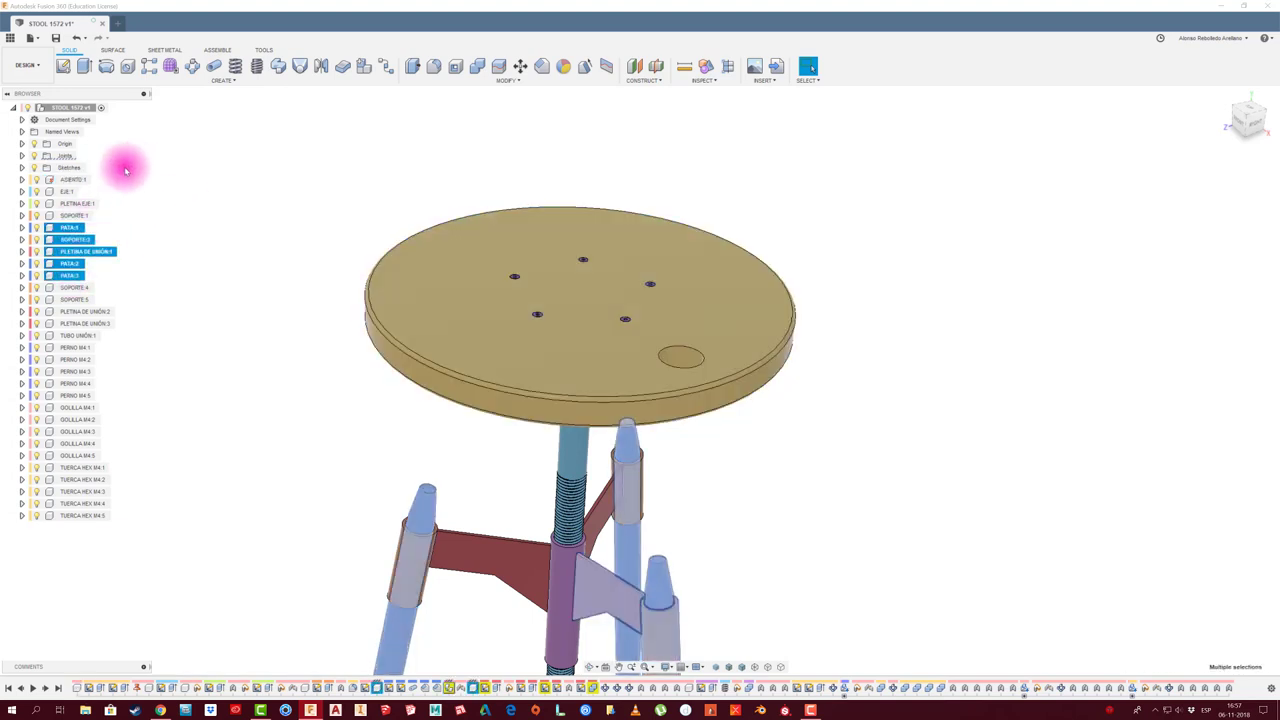
# Add the seat ASIENTO:1, drop stray plate and support picks, and right-click the selection
pyautogui.keyDown('ctrl'); pyautogui.click(74, 180); pyautogui.keyUp('ctrl')
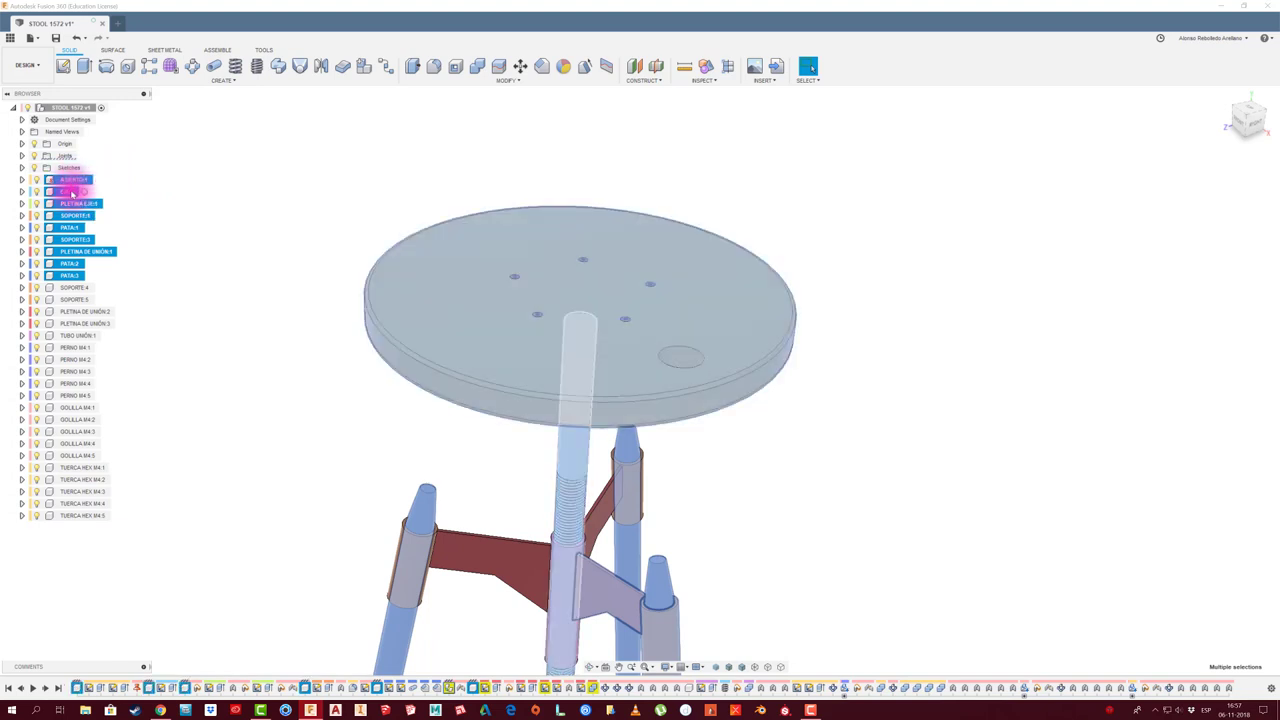
pyautogui.keyDown('ctrl'); pyautogui.click(74, 215); pyautogui.keyUp('ctrl')
pyautogui.keyDown('ctrl'); pyautogui.click(76, 204); pyautogui.keyUp('ctrl')
pyautogui.keyDown('ctrl'); pyautogui.click(76, 204); pyautogui.keyUp('ctrl')
pyautogui.keyDown('ctrl'); pyautogui.click(86, 215); pyautogui.keyUp('ctrl')
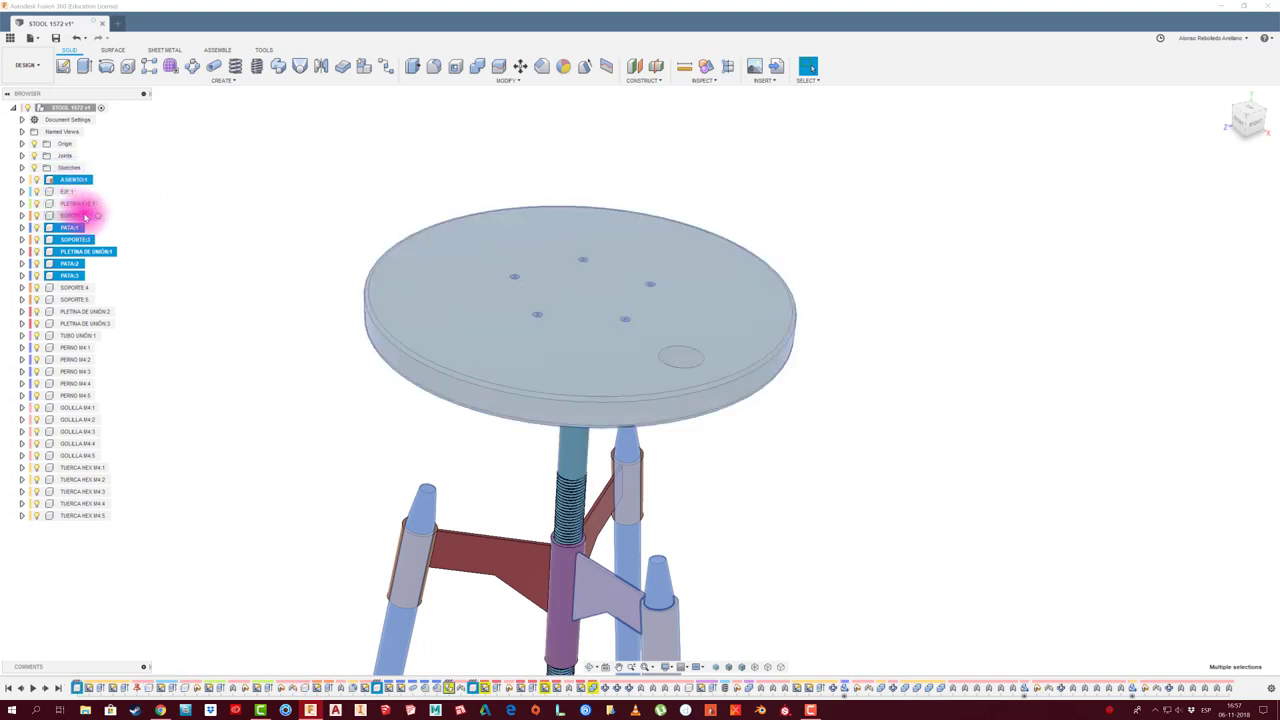
pyautogui.keyDown('ctrl'); pyautogui.click(88, 251); pyautogui.keyUp('ctrl')
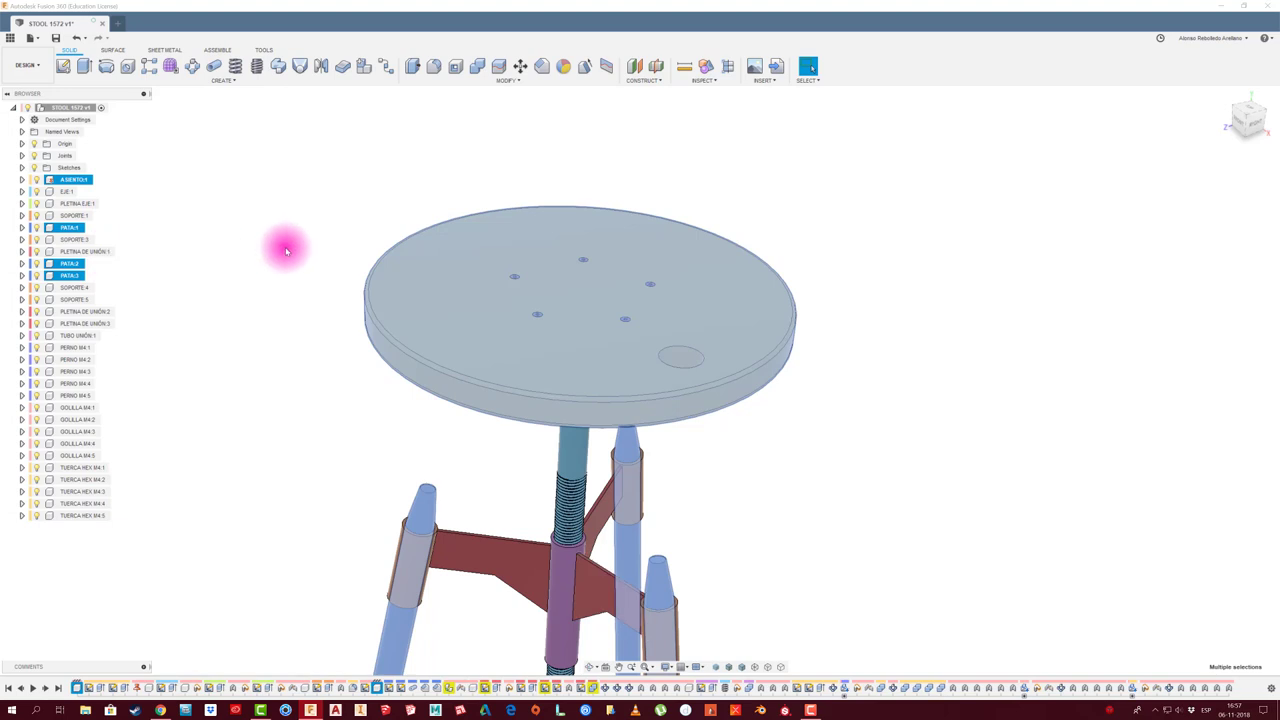
pyautogui.rightClick(87, 264)
# Apply Pine, Radiata from the Wood category to the seat and three legs, then close the dialog
pyautogui.click(106, 380)
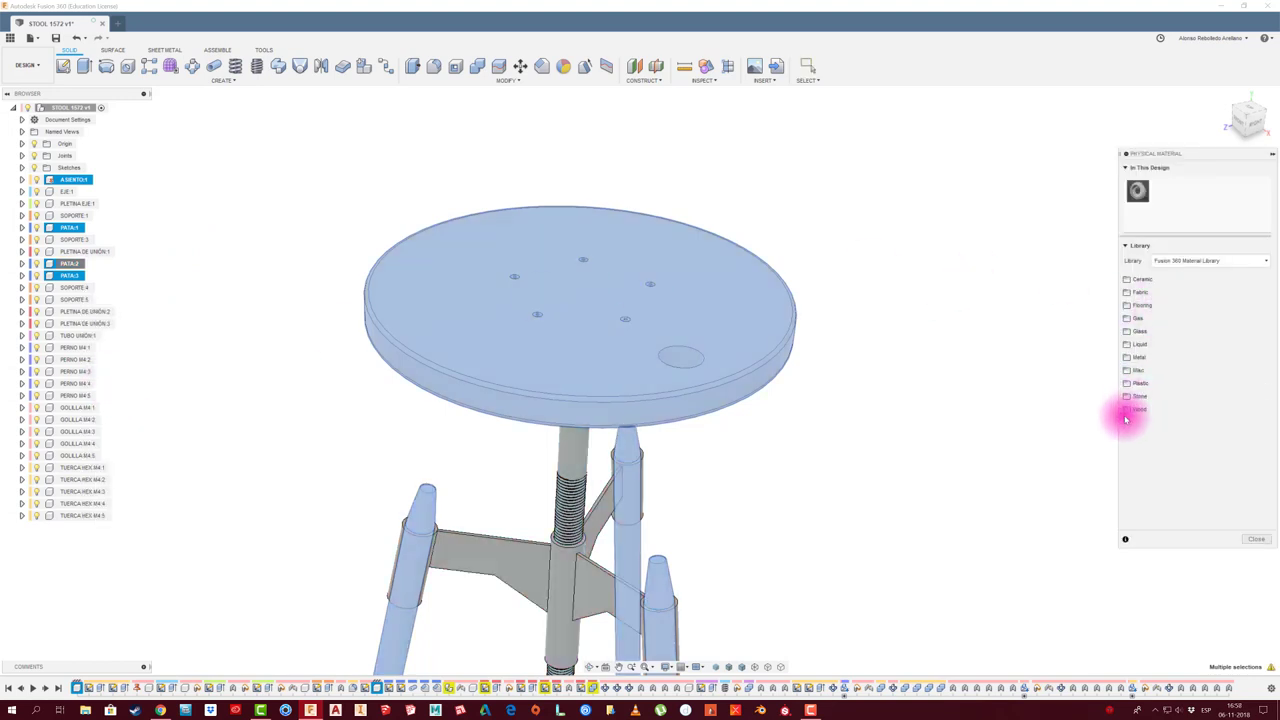
pyautogui.click(1134, 409)
pyautogui.moveTo(1199, 168); pyautogui.dragTo(970, 122)
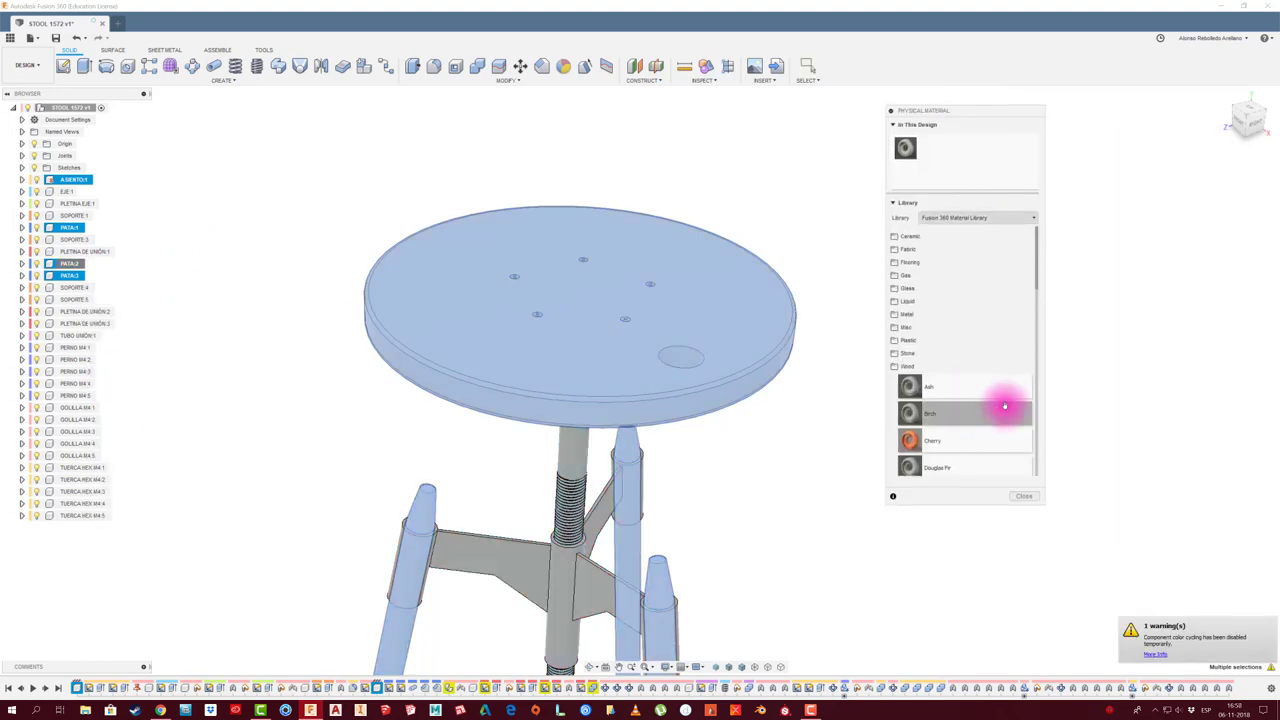
pyautogui.scroll(-2, 1000, 410)
pyautogui.scroll(-3, 990, 425)
pyautogui.scroll(-2, 985, 425)
pyautogui.scroll(-2, 983, 425)
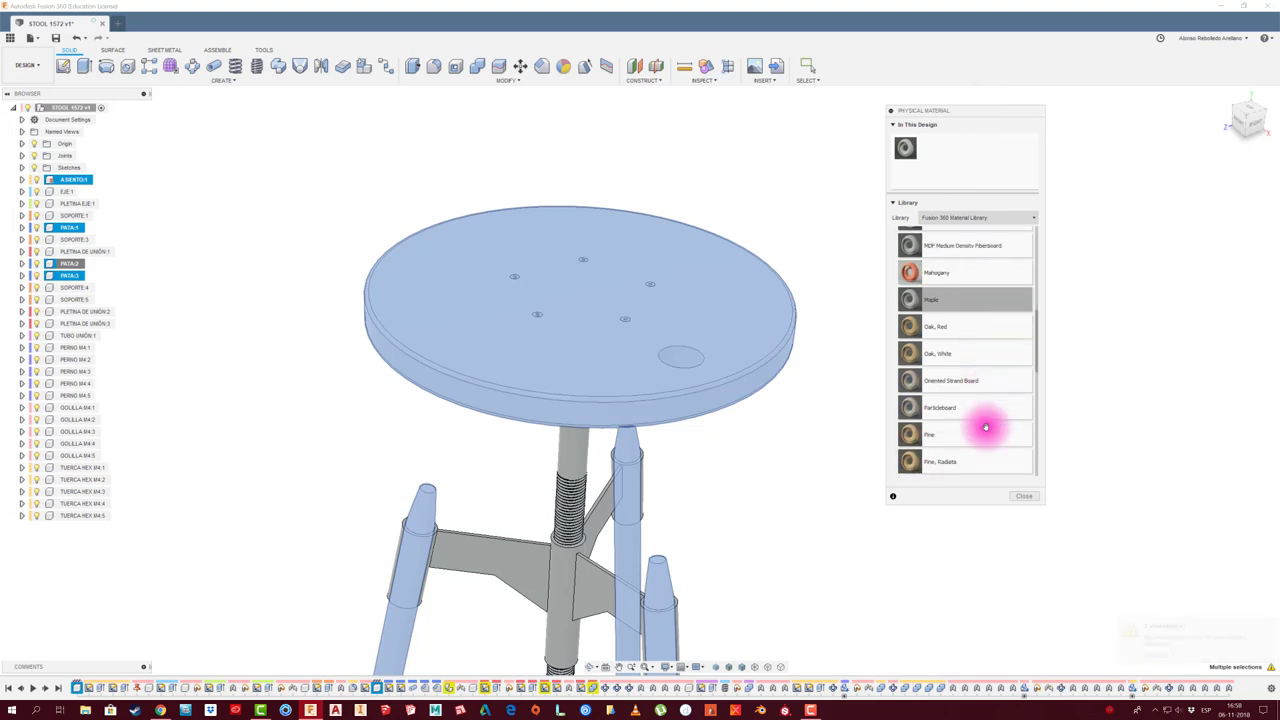
pyautogui.scroll(-1, 960, 428)
pyautogui.moveTo(912, 433); pyautogui.dragTo(790, 452)
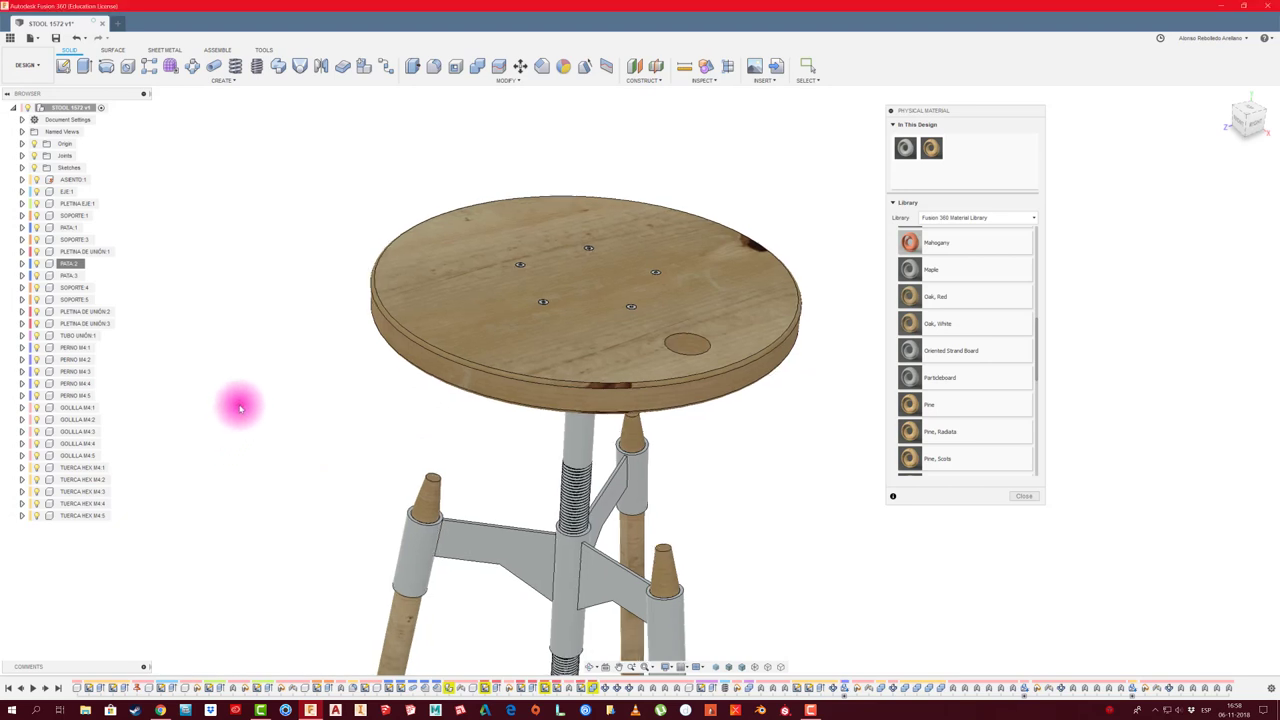
pyautogui.click(1024, 496)
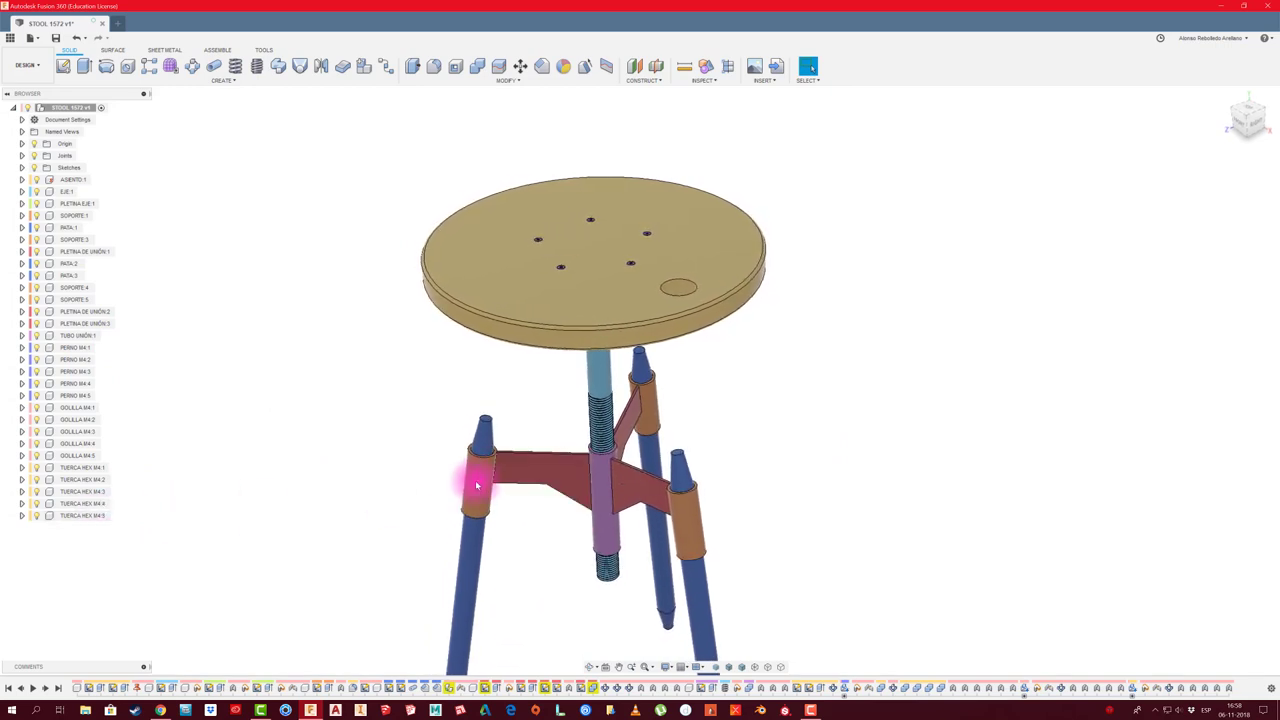
# Select the SOPORTE supports, PLETINA DE UNIÓN plates and the tube TUBO UNIÓN:1
pyautogui.click(86, 300)
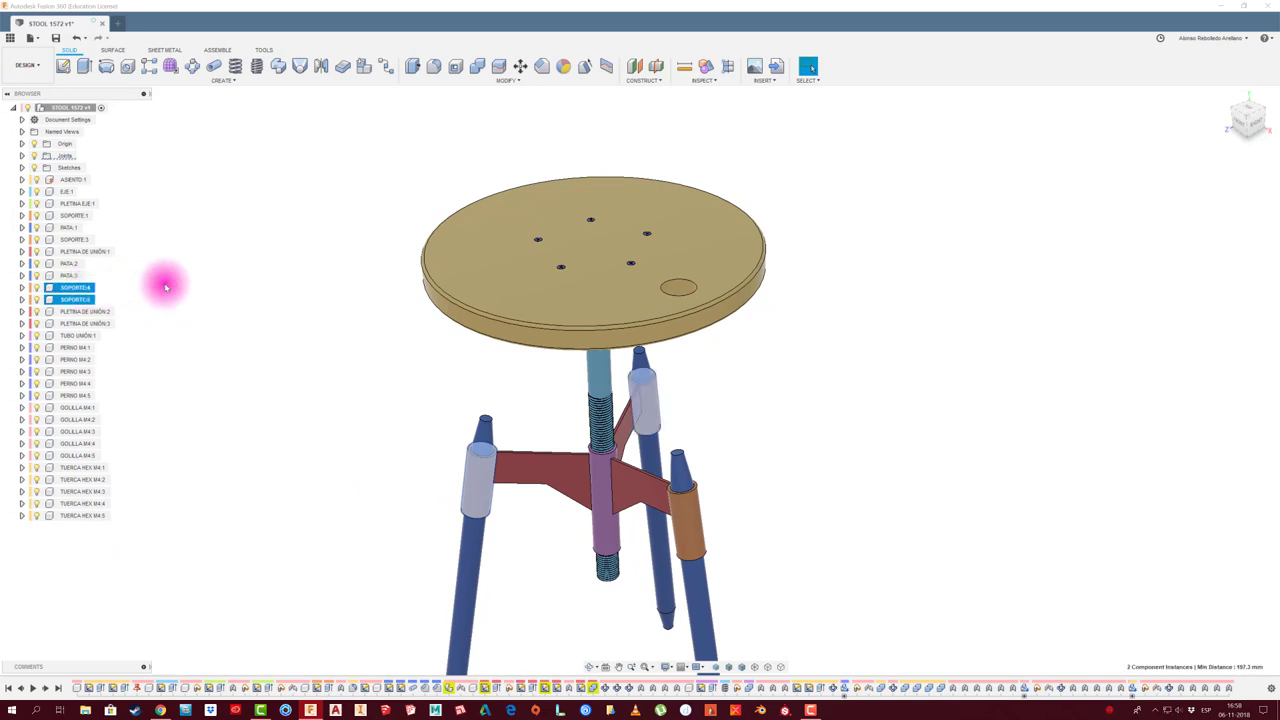
pyautogui.keyDown('shift'); pyautogui.click(88, 241); pyautogui.keyUp('shift')
pyautogui.keyDown('ctrl'); pyautogui.click(86, 251); pyautogui.keyUp('ctrl')
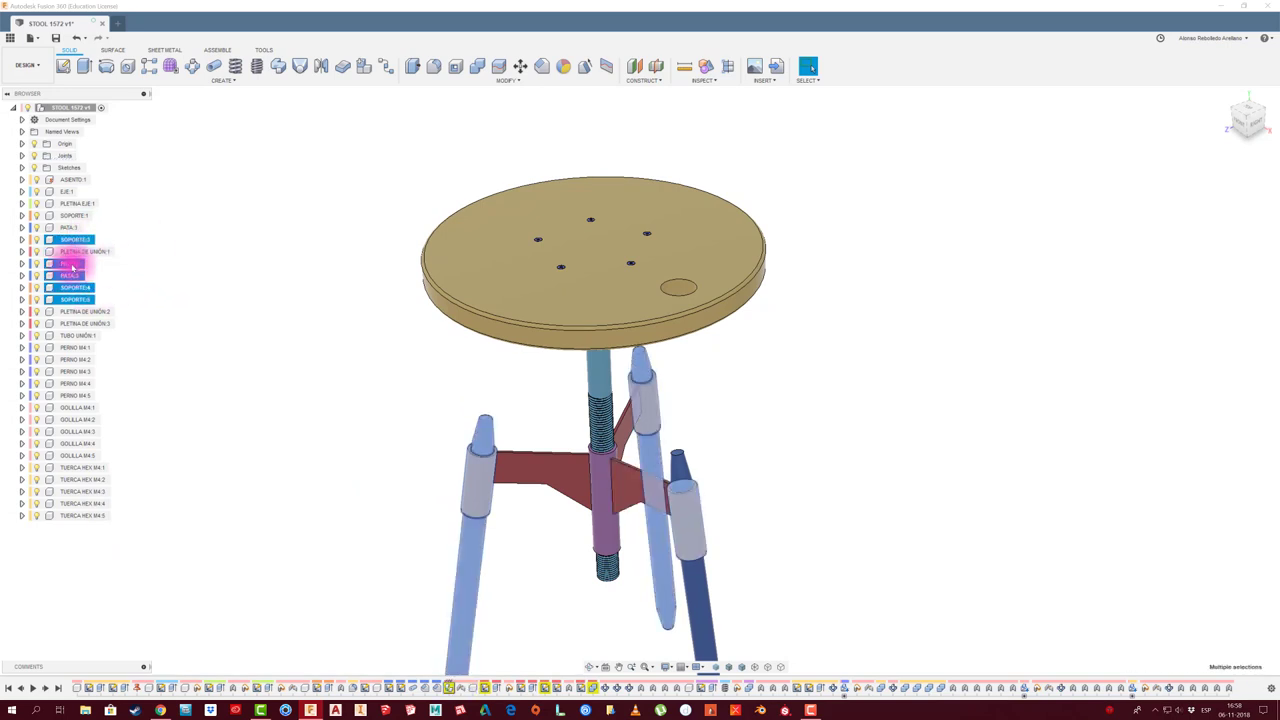
pyautogui.keyDown('ctrl'); pyautogui.click(72, 263); pyautogui.keyUp('ctrl')
pyautogui.keyDown('ctrl'); pyautogui.click(75, 275); pyautogui.keyUp('ctrl')
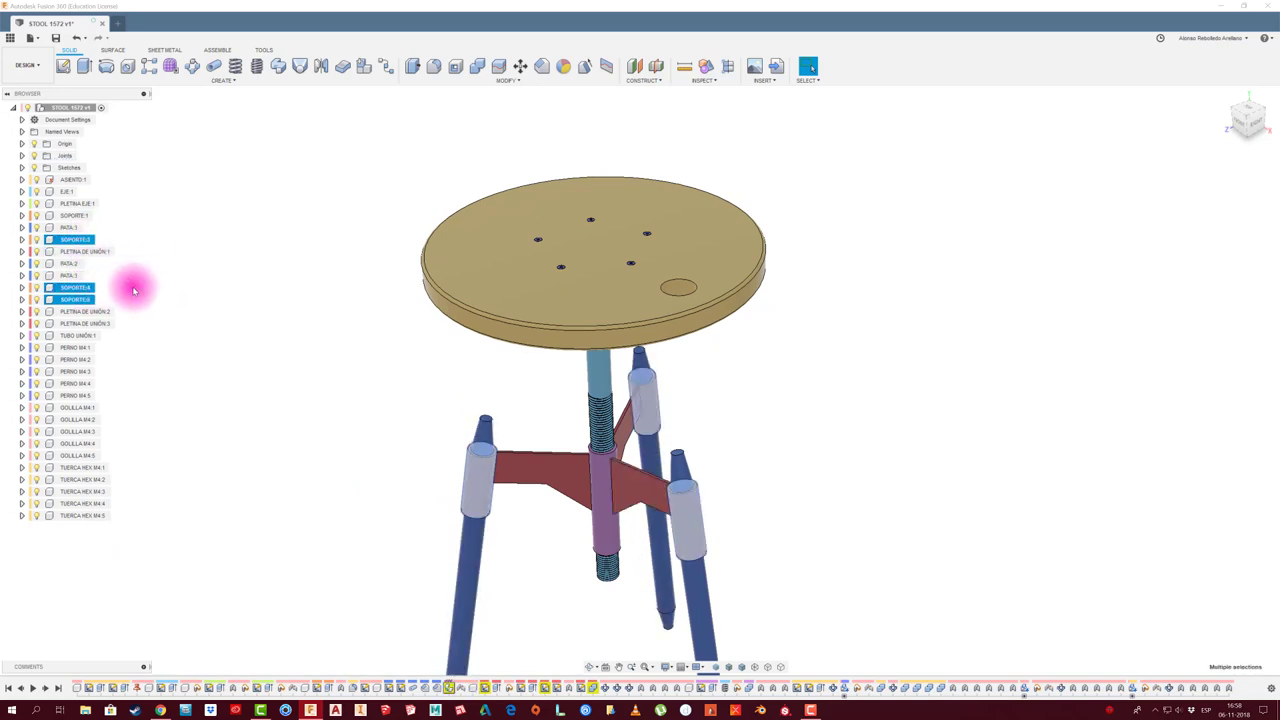
pyautogui.click(80, 300)
pyautogui.click(88, 323)
pyautogui.keyDown('ctrl'); pyautogui.click(88, 312); pyautogui.keyUp('ctrl')
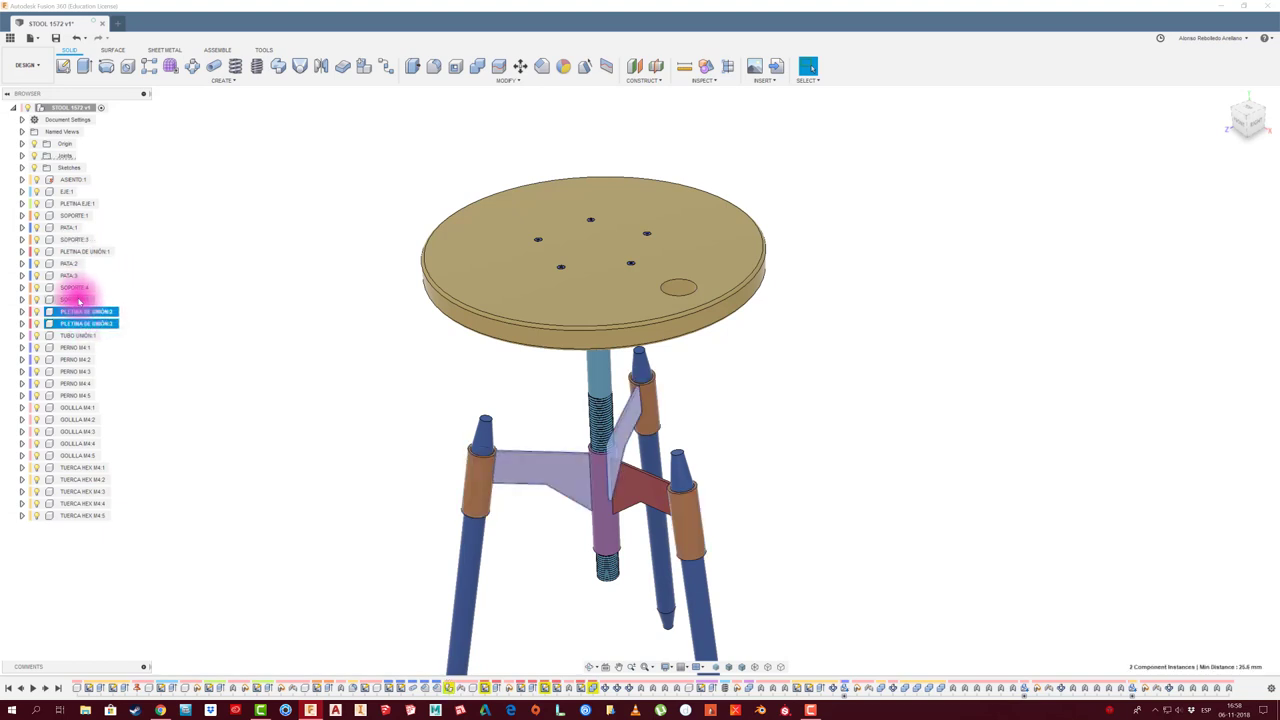
pyautogui.keyDown('shift'); pyautogui.click(86, 287); pyautogui.keyUp('shift')
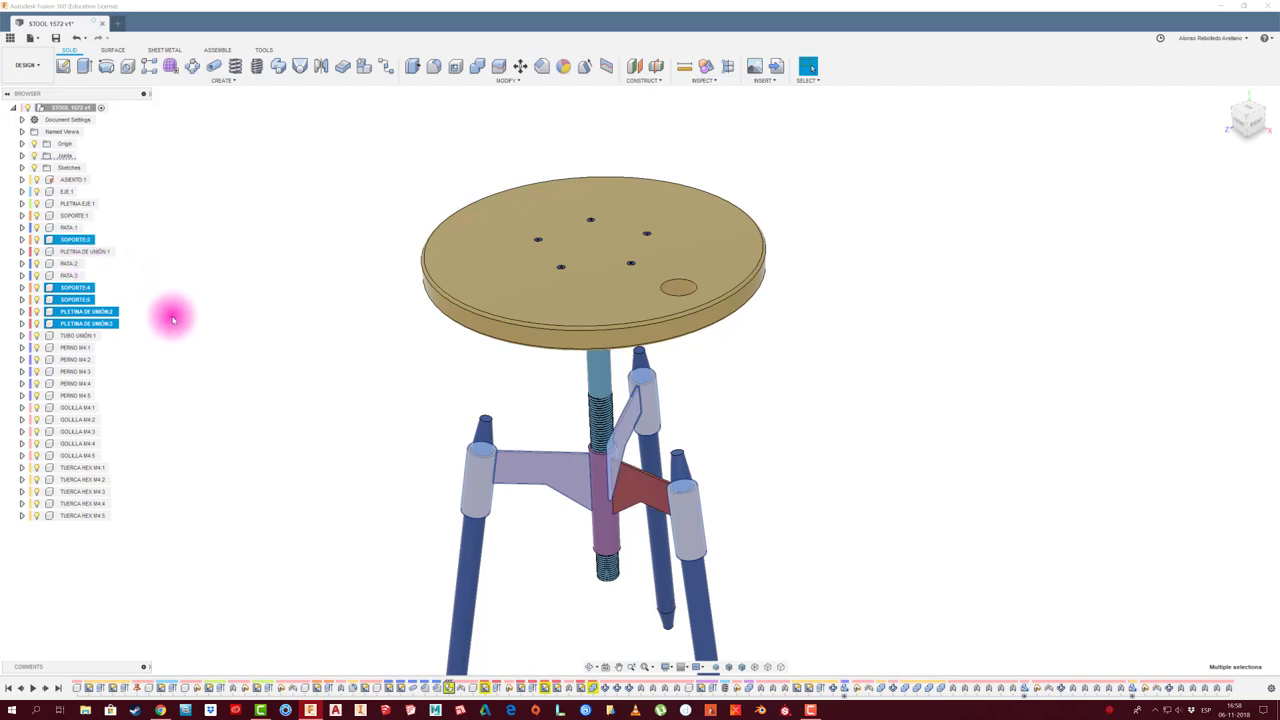
pyautogui.keyDown('ctrl'); pyautogui.click(94, 338); pyautogui.keyUp('ctrl')
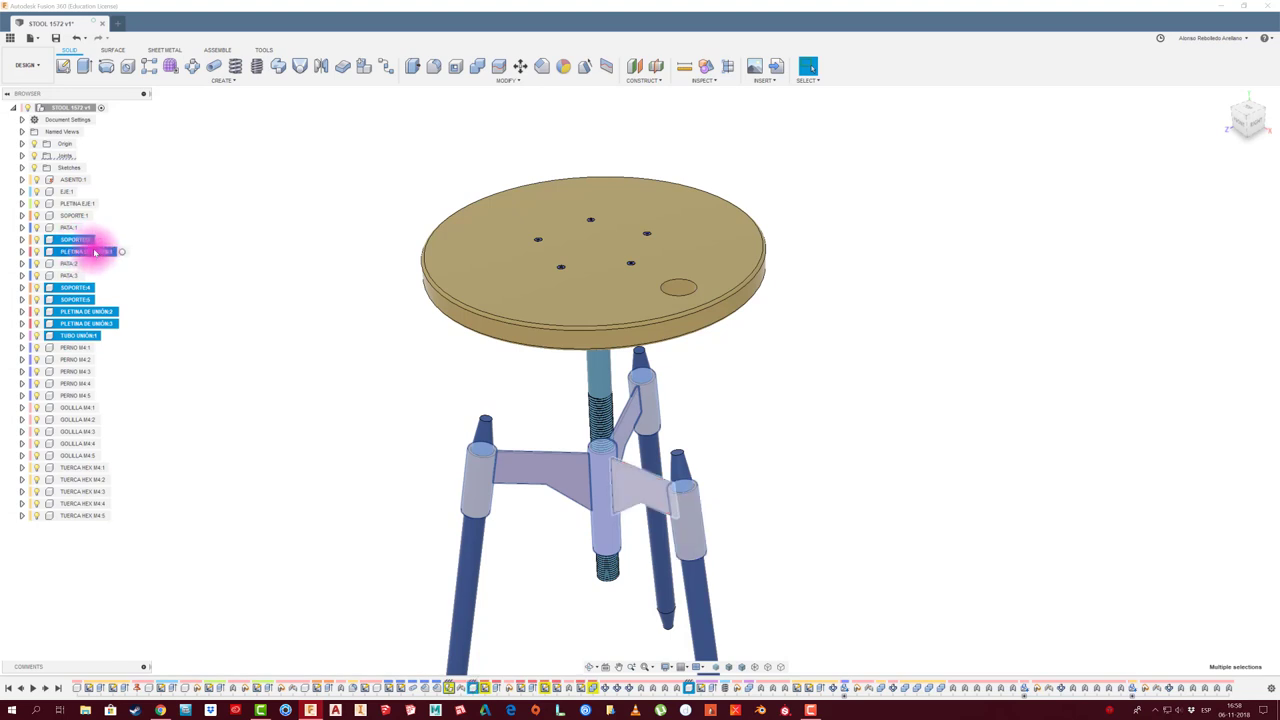
# Assign Brass from the Metal category to the selected supports, plates and tube
pyautogui.rightClick(95, 253)
pyautogui.click(130, 356)
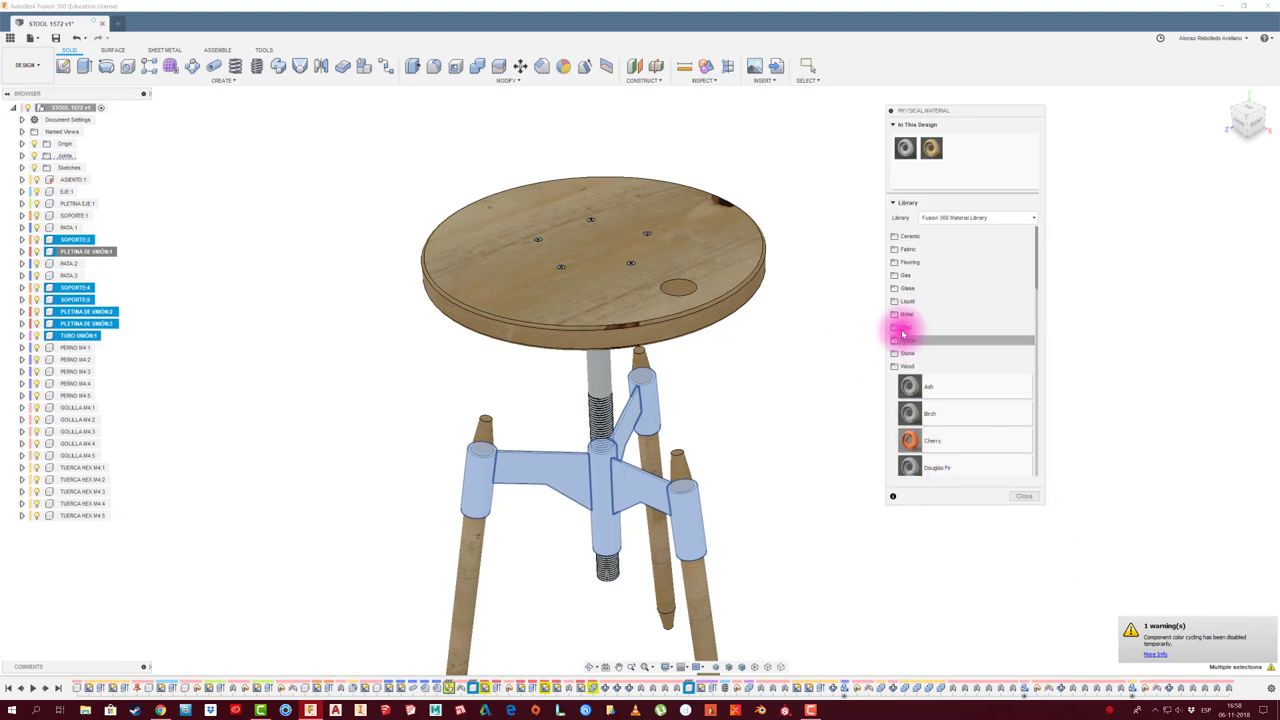
pyautogui.click(897, 316)
pyautogui.scroll(-2, 933, 335)
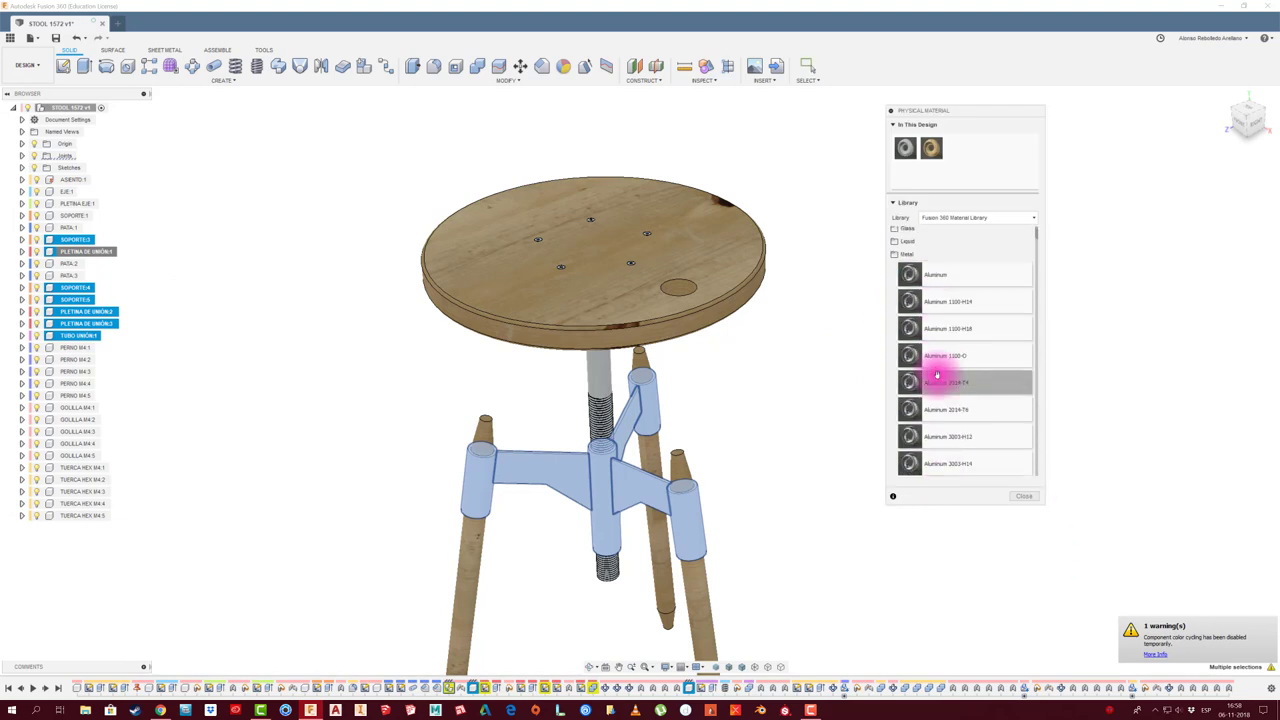
pyautogui.scroll(-2, 933, 355)
pyautogui.scroll(-2, 935, 370)
pyautogui.scroll(-2, 935, 373)
pyautogui.scroll(-2, 935, 373)
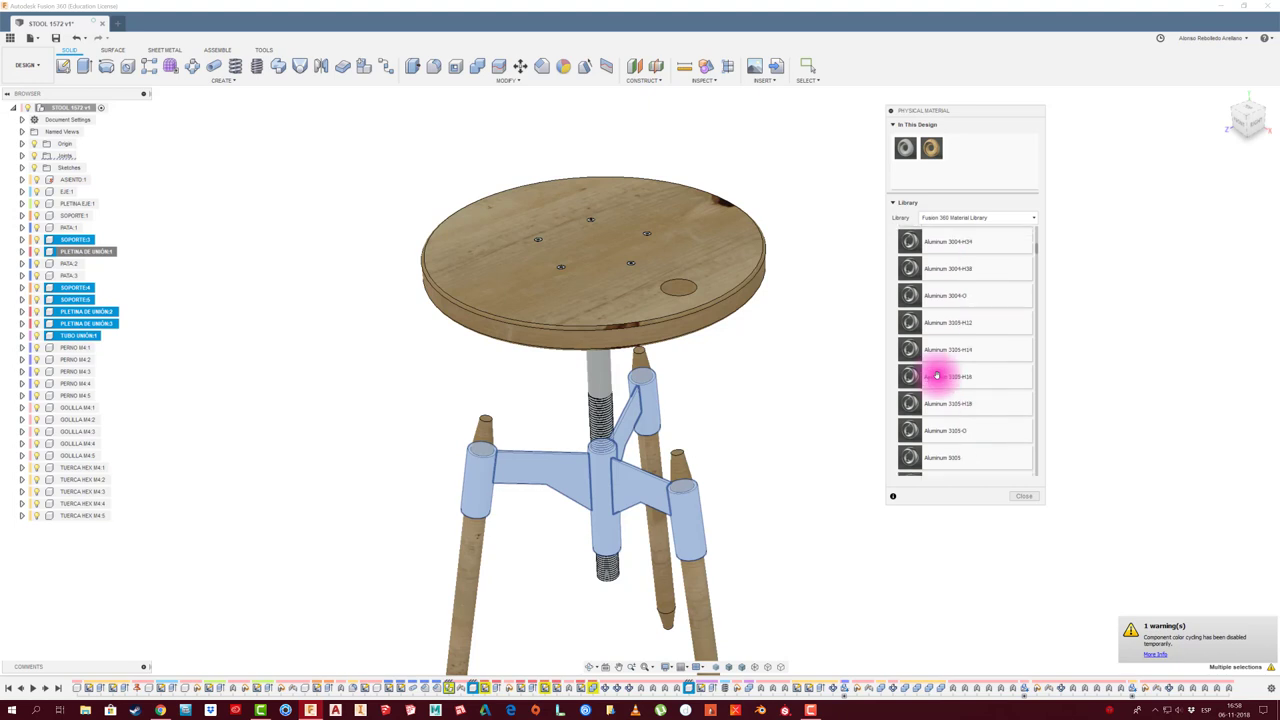
pyautogui.scroll(-2, 935, 373)
pyautogui.scroll(-2, 935, 373)
pyautogui.scroll(-3, 936, 374)
pyautogui.scroll(-3, 936, 374)
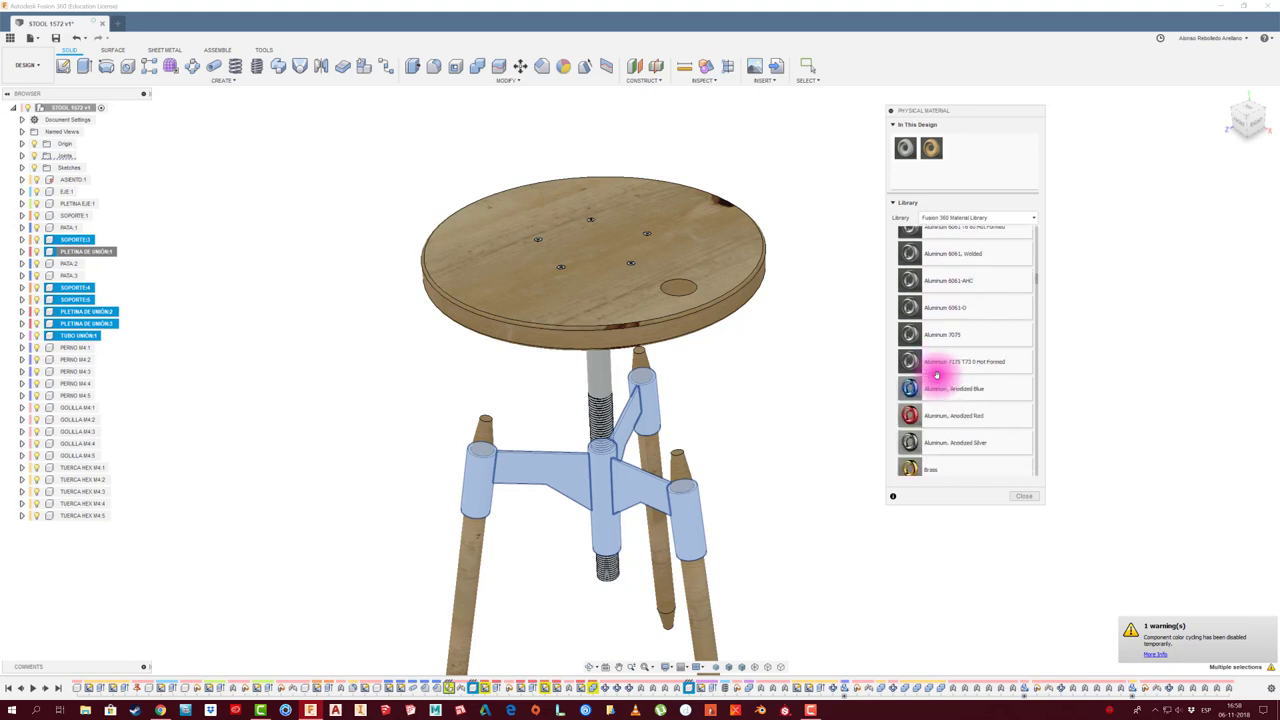
pyautogui.scroll(-1, 936, 374)
pyautogui.scroll(-1, 936, 374)
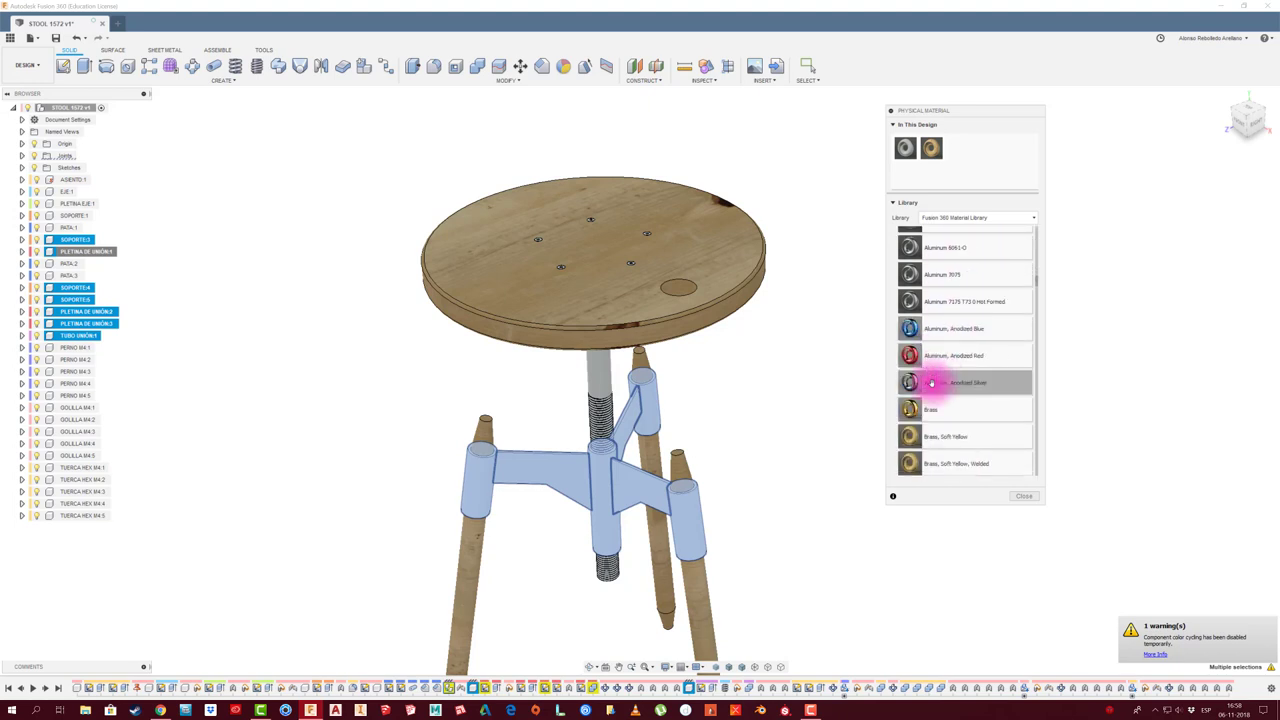
pyautogui.moveTo(910, 410); pyautogui.dragTo(688, 522)
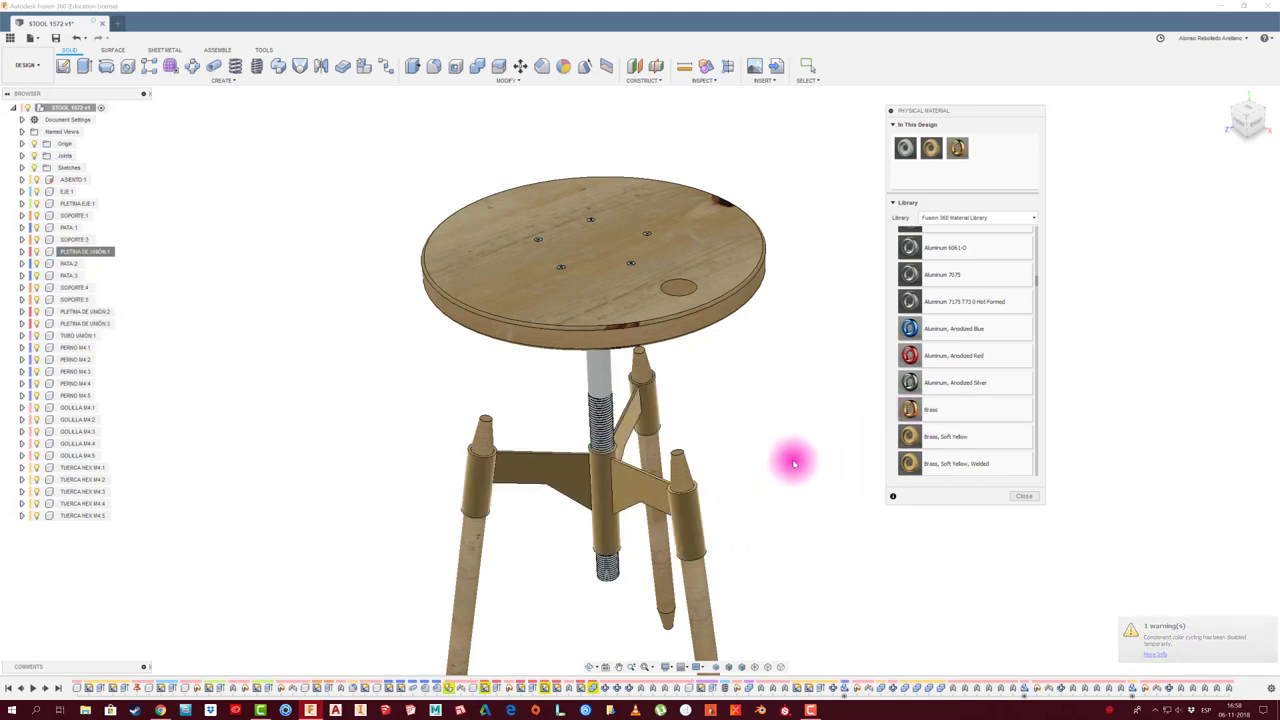
pyautogui.moveTo(838, 486); pyautogui.dragTo(836, 484)
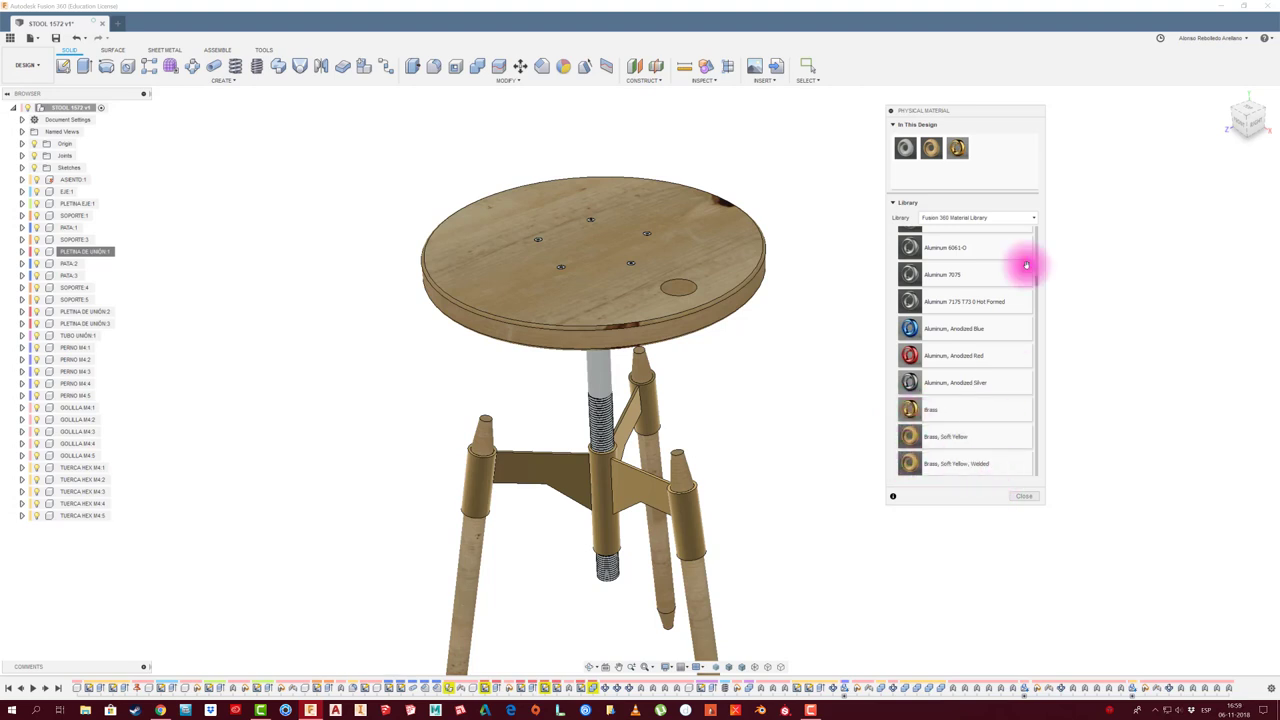
# Close the material library, turn off Component Color Cycling, and select the shaft EJE:1
pyautogui.click(1022, 495)
pyautogui.moveTo(822, 468); pyautogui.dragTo(834, 440, button='middle')
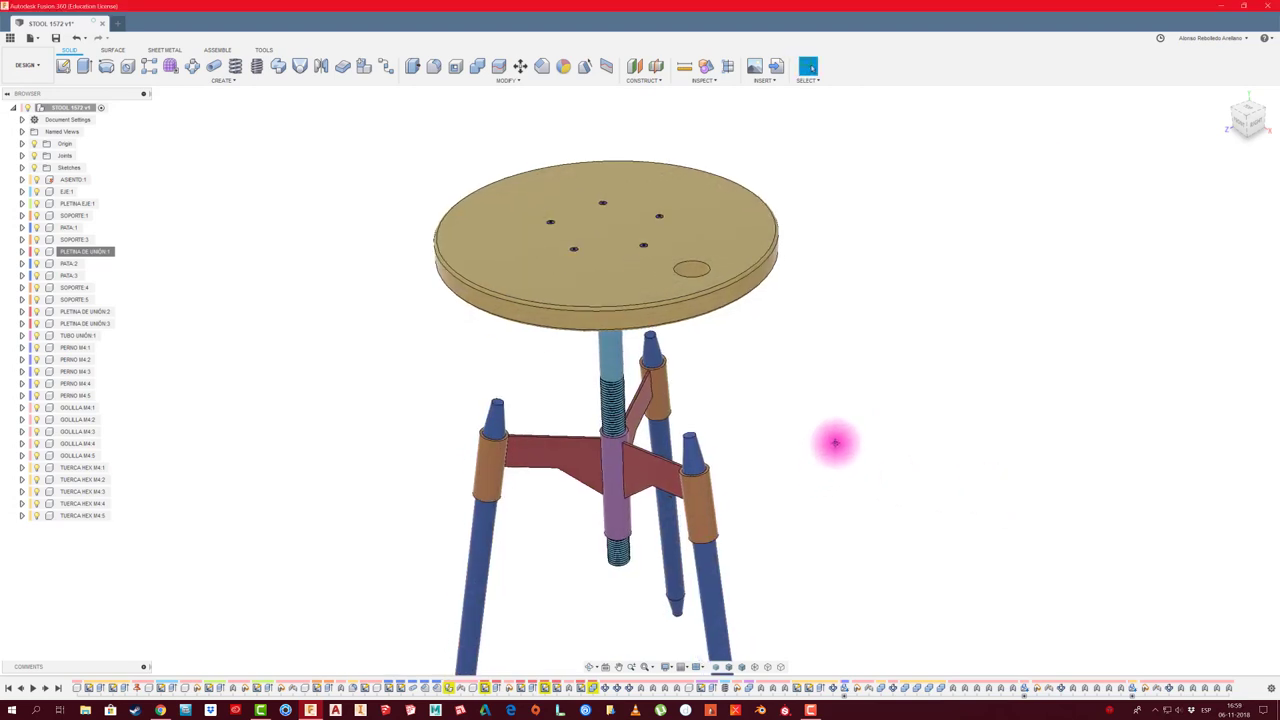
pyautogui.click(707, 68)
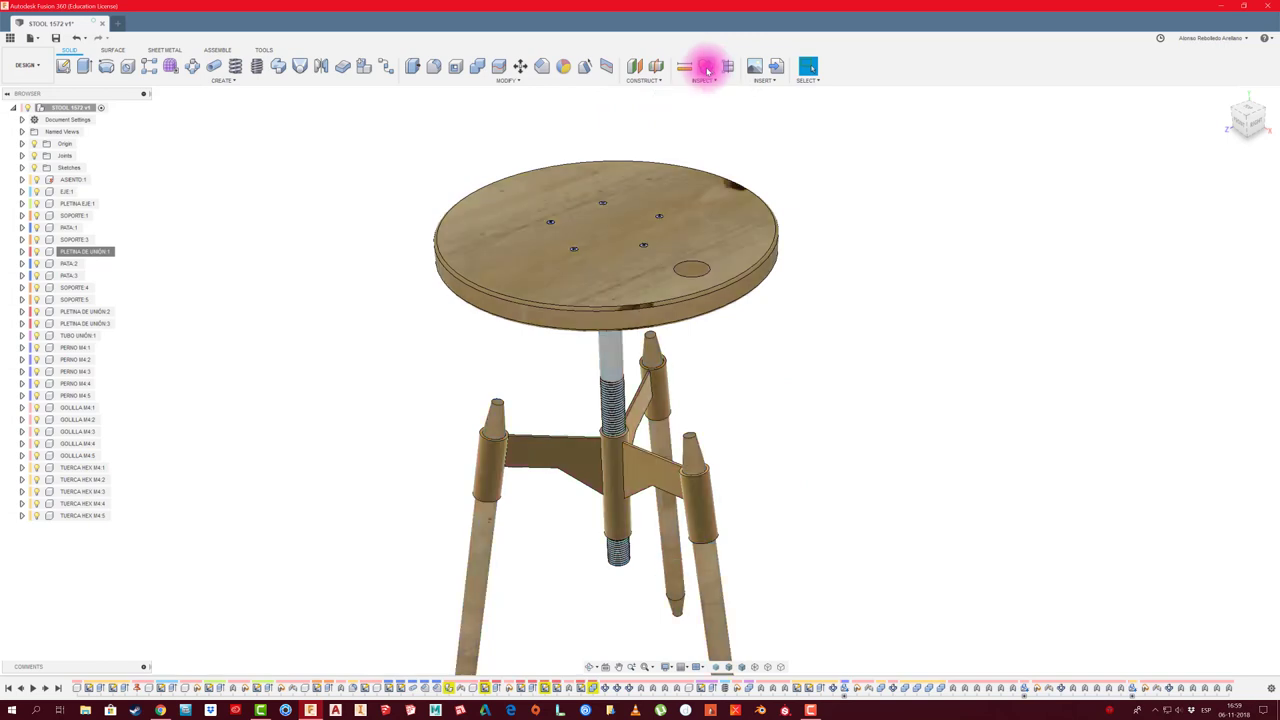
pyautogui.moveTo(394, 331)
pyautogui.keyDown('shift'); pyautogui.mouseDown(button='middle')
pyautogui.moveTo(411, 277)
pyautogui.moveTo(706, 257)
pyautogui.moveTo(631, 251)
pyautogui.moveTo(649, 229)
pyautogui.moveTo(626, 260)
pyautogui.mouseUp(button='middle'); pyautogui.keyUp('shift')
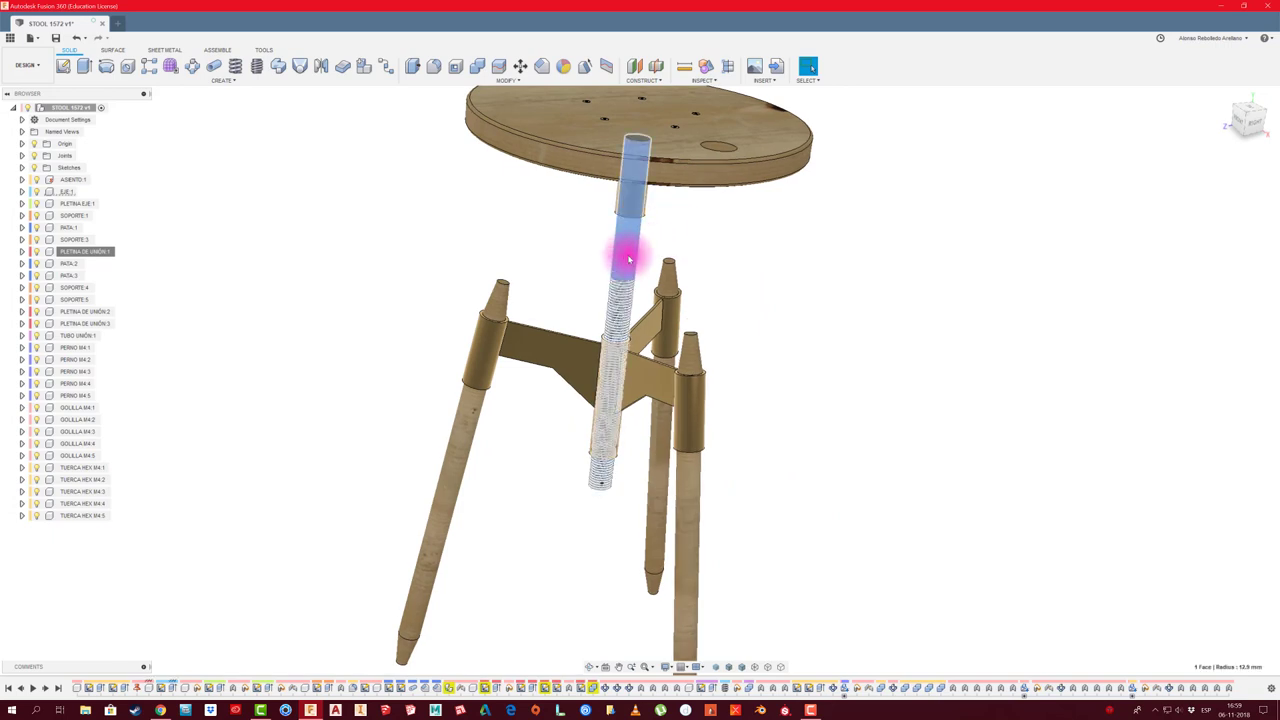
pyautogui.click(65, 192)
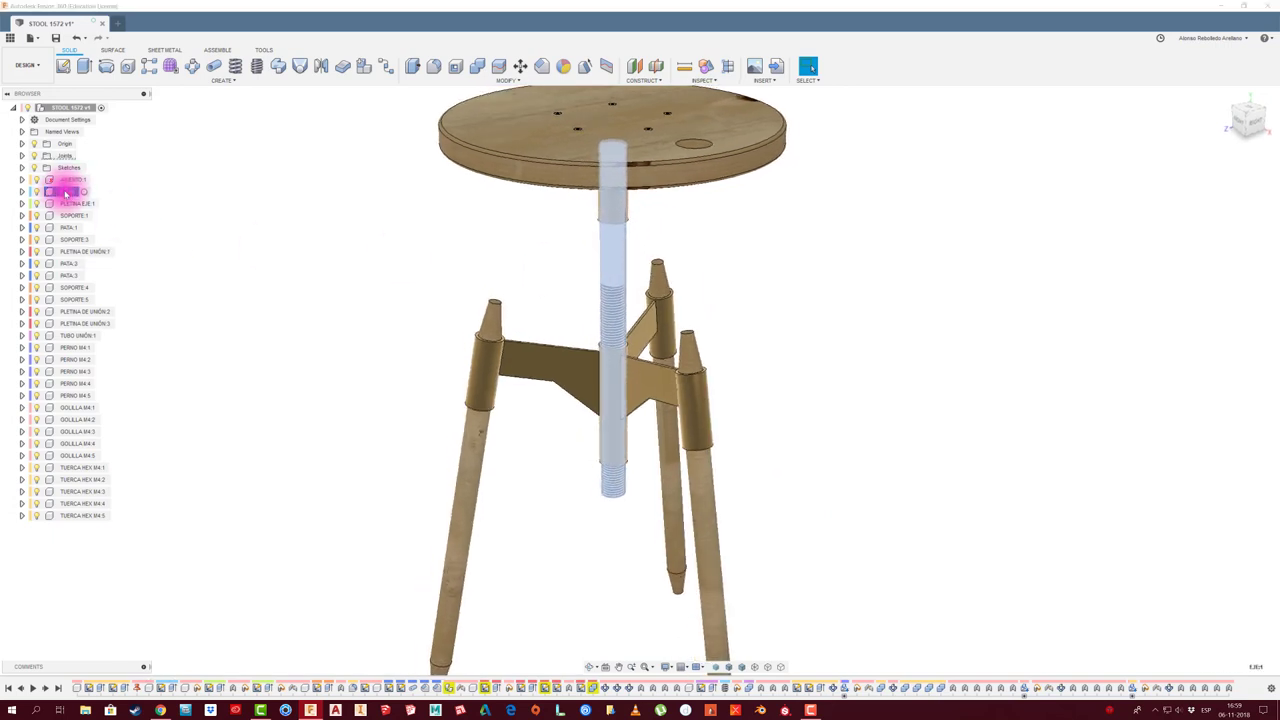
# Give the threaded shaft EJE:1 the Copper physical material from the Metal library
pyautogui.rightClick(65, 192)
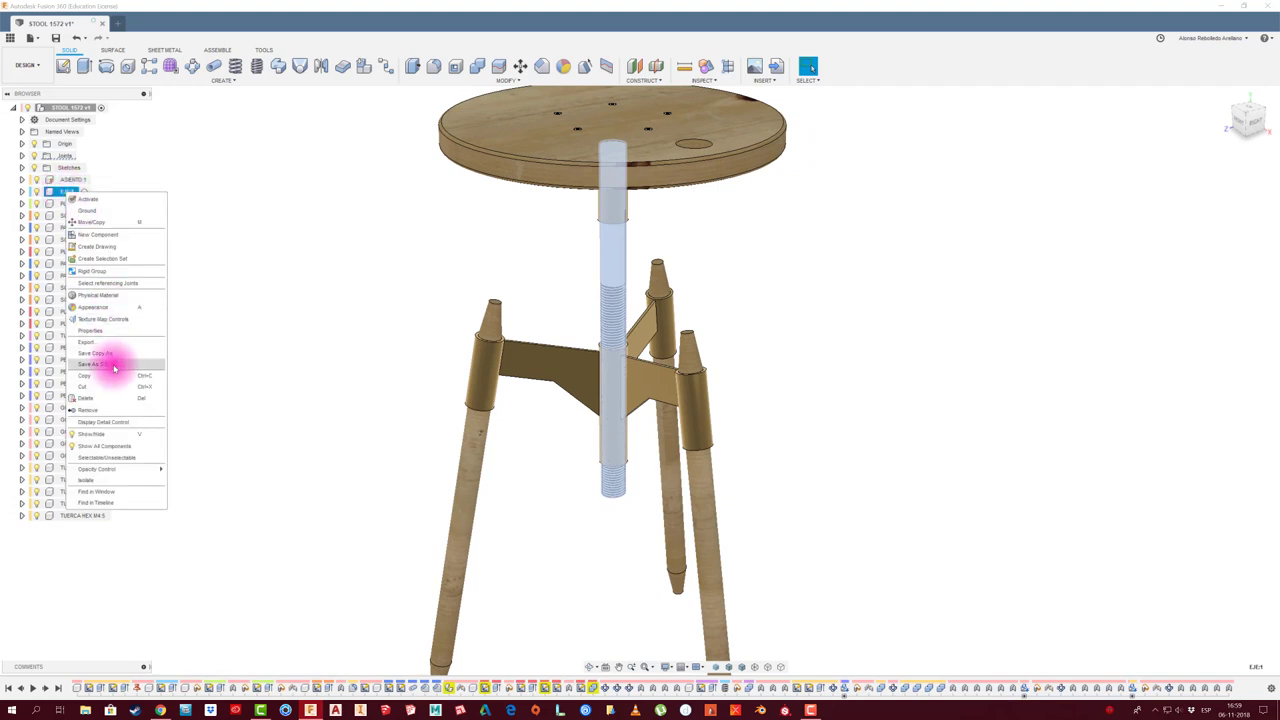
pyautogui.click(96, 297)
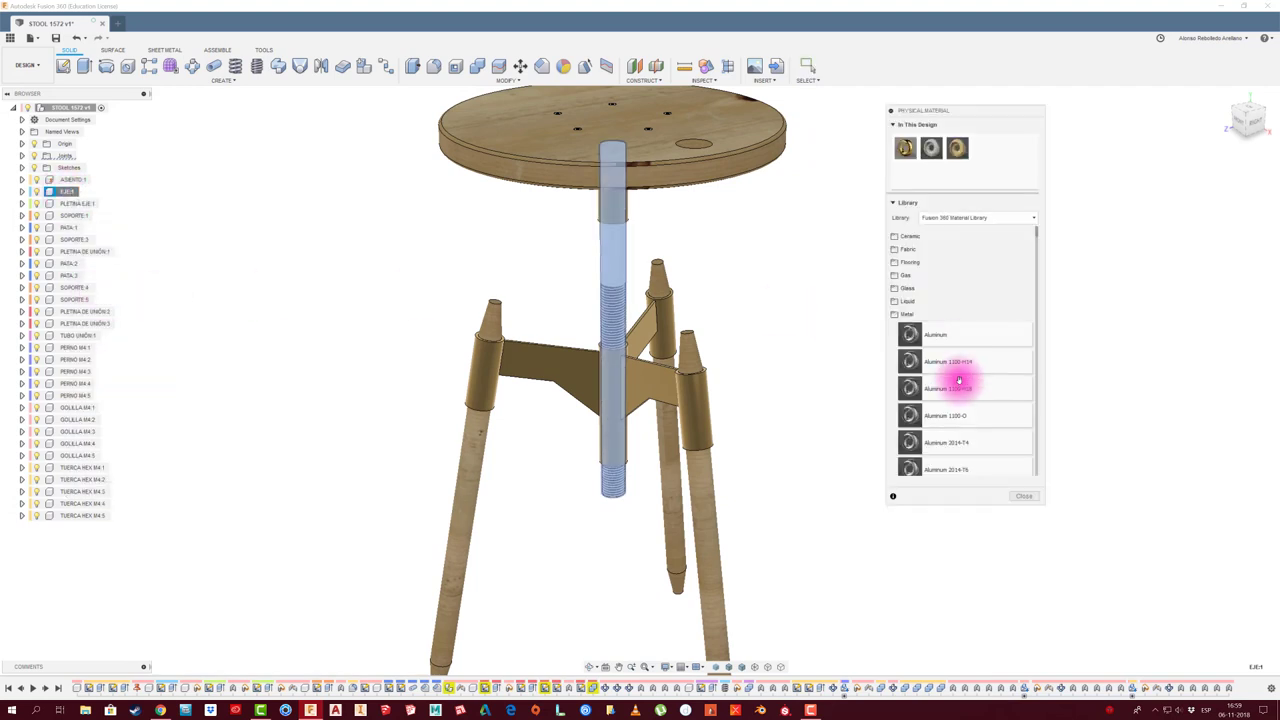
pyautogui.scroll(-2, 963, 385)
pyautogui.scroll(-2, 958, 394)
pyautogui.scroll(-2, 954, 396)
pyautogui.scroll(-2, 954, 396)
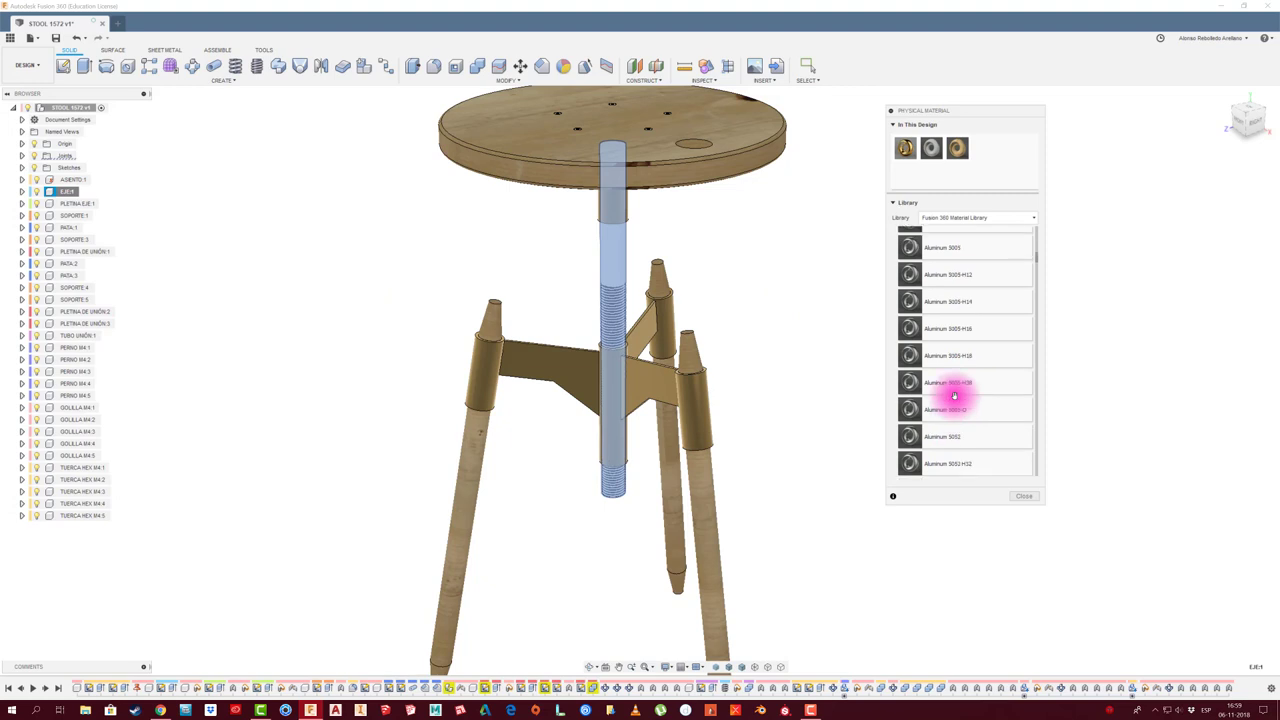
pyautogui.scroll(-2, 954, 396)
pyautogui.scroll(-2, 954, 396)
pyautogui.scroll(-2, 954, 396)
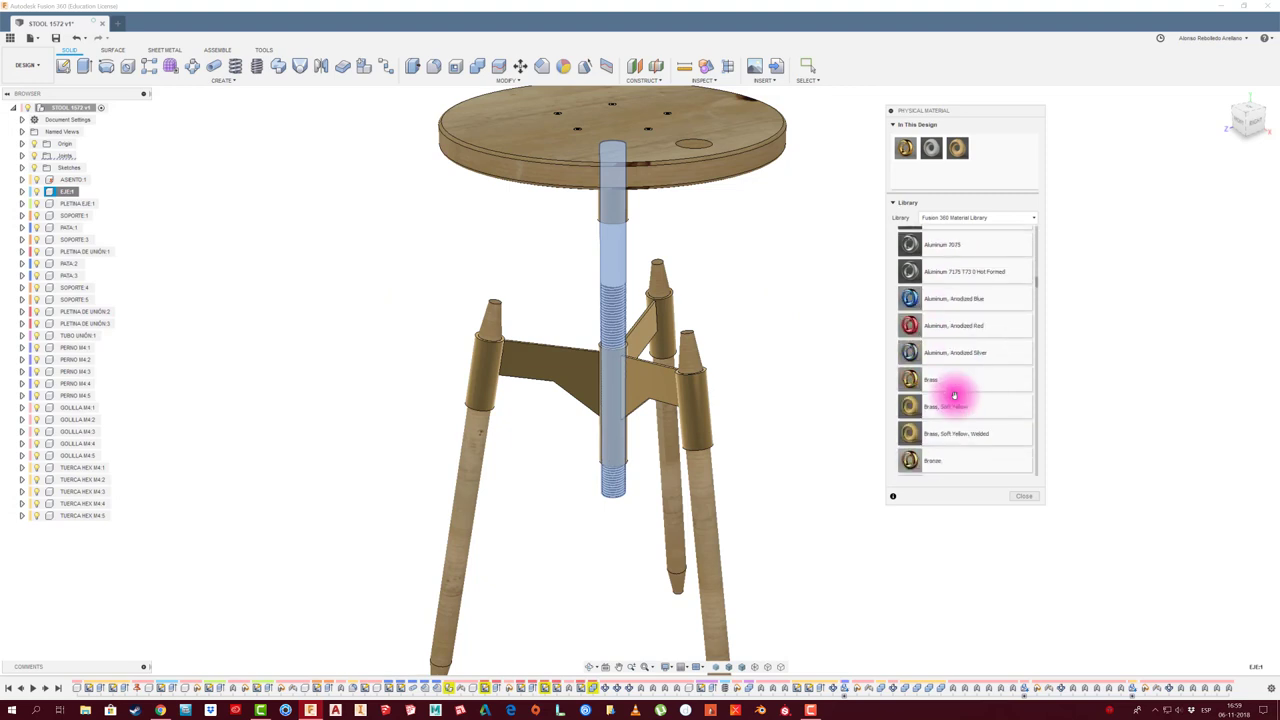
pyautogui.scroll(-1, 954, 396)
pyautogui.scroll(-1, 954, 396)
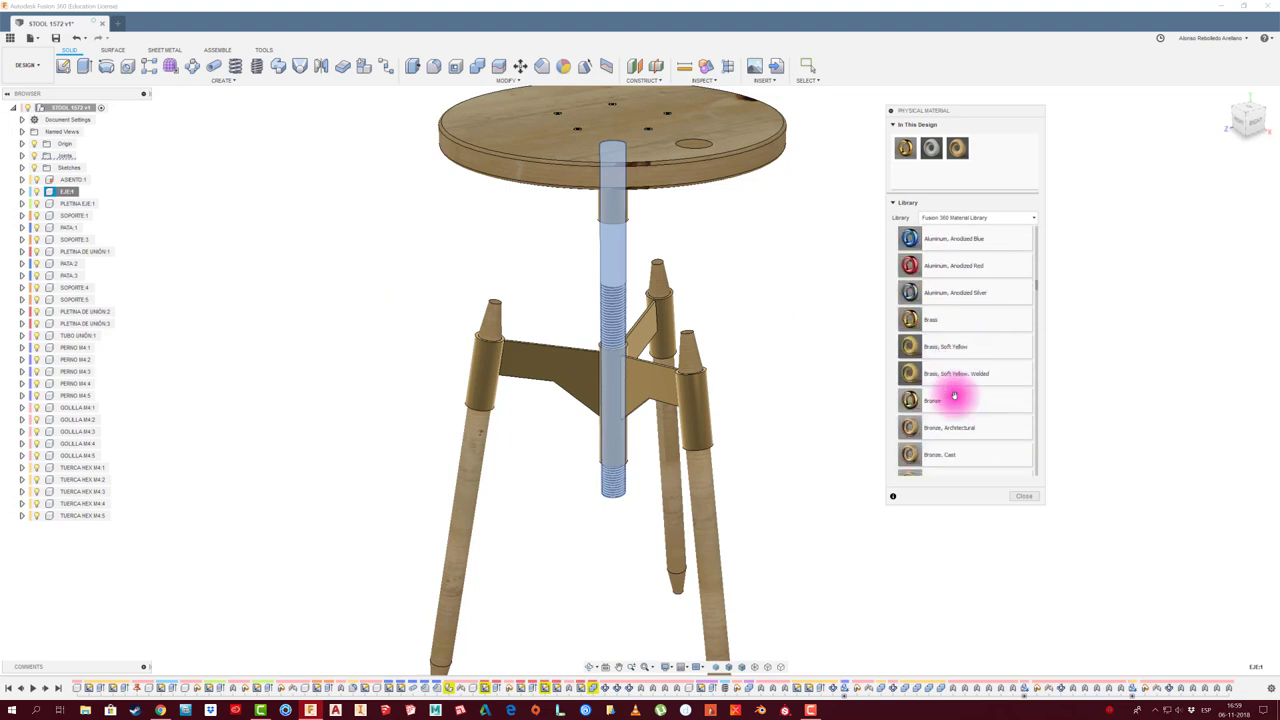
pyautogui.scroll(-1, 954, 396)
pyautogui.scroll(-1, 954, 396)
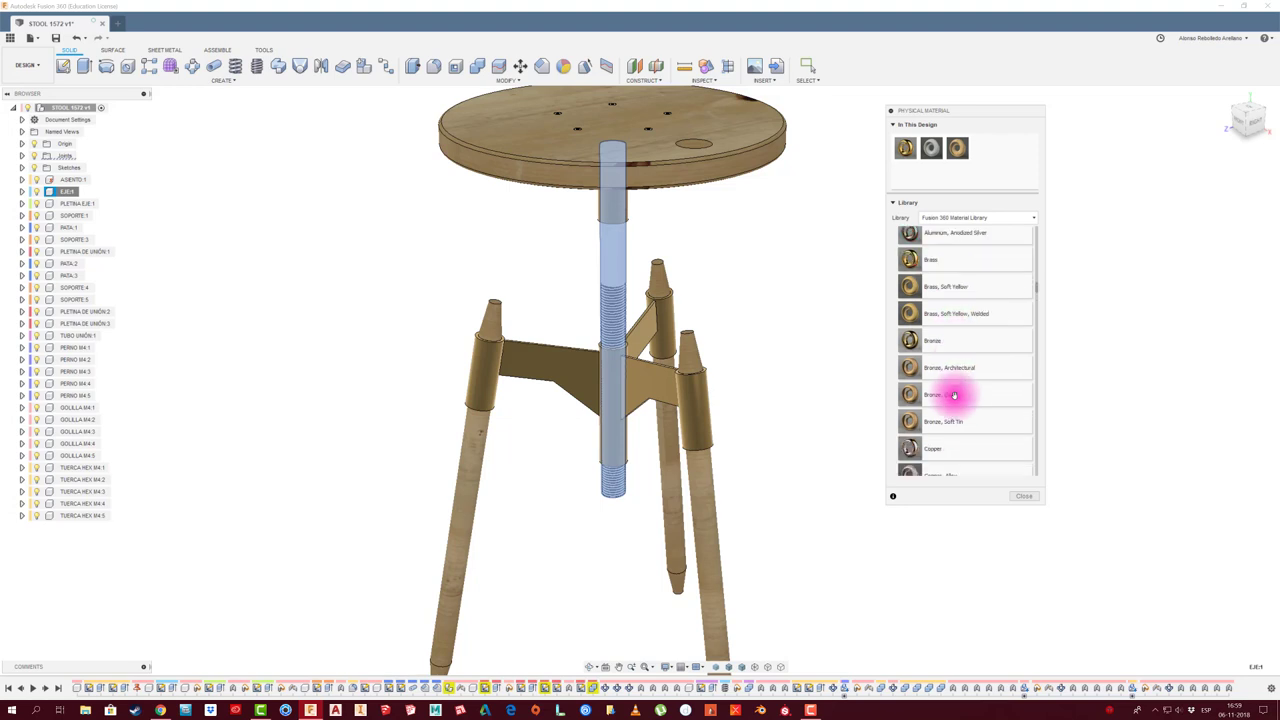
pyautogui.scroll(-1, 954, 396)
pyautogui.click(909, 421)
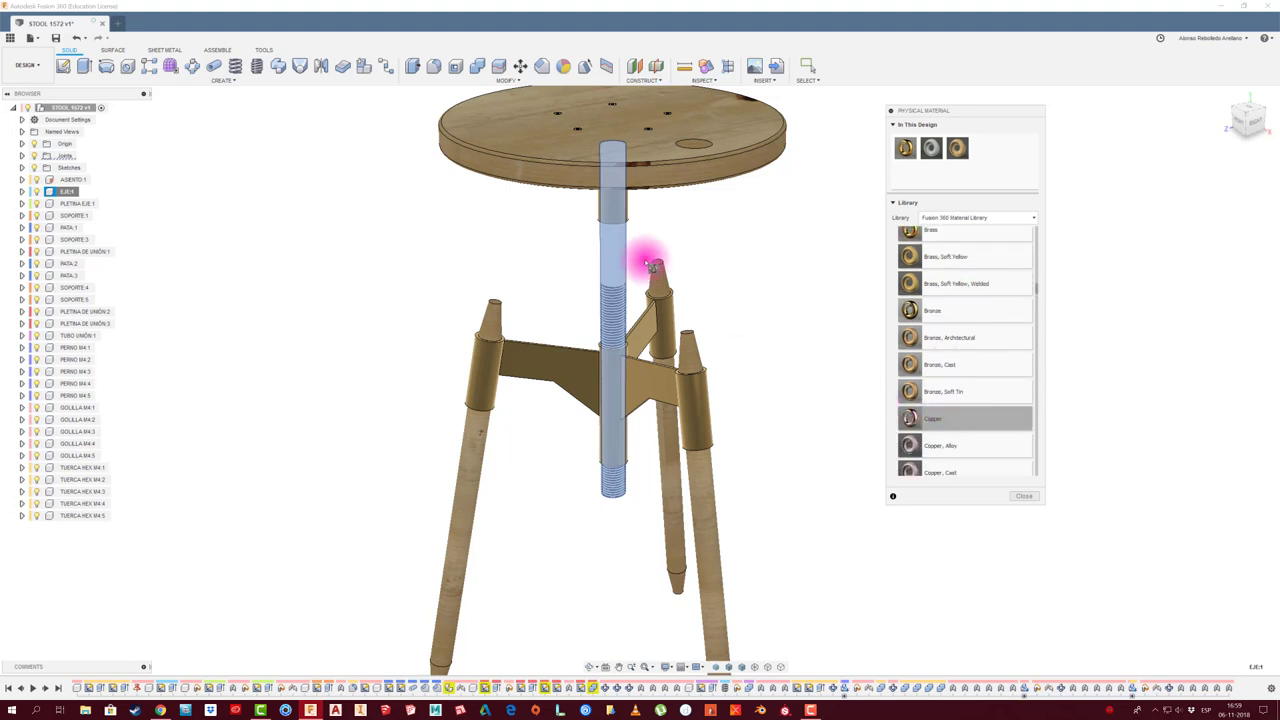
pyautogui.moveTo(652, 265); pyautogui.dragTo(608, 250)
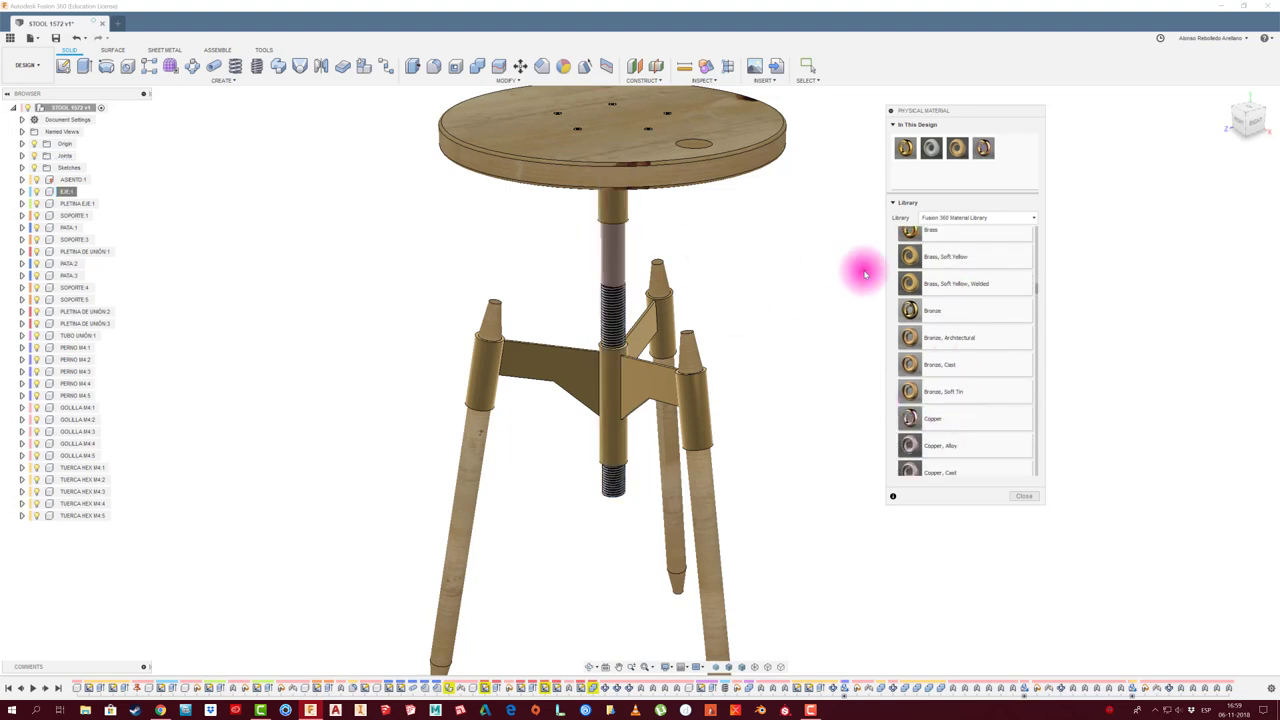
pyautogui.click(891, 111)
pyautogui.keyDown('shift'); pyautogui.moveTo(817, 266); pyautogui.dragTo(832, 253, button='middle'); pyautogui.keyUp('shift')
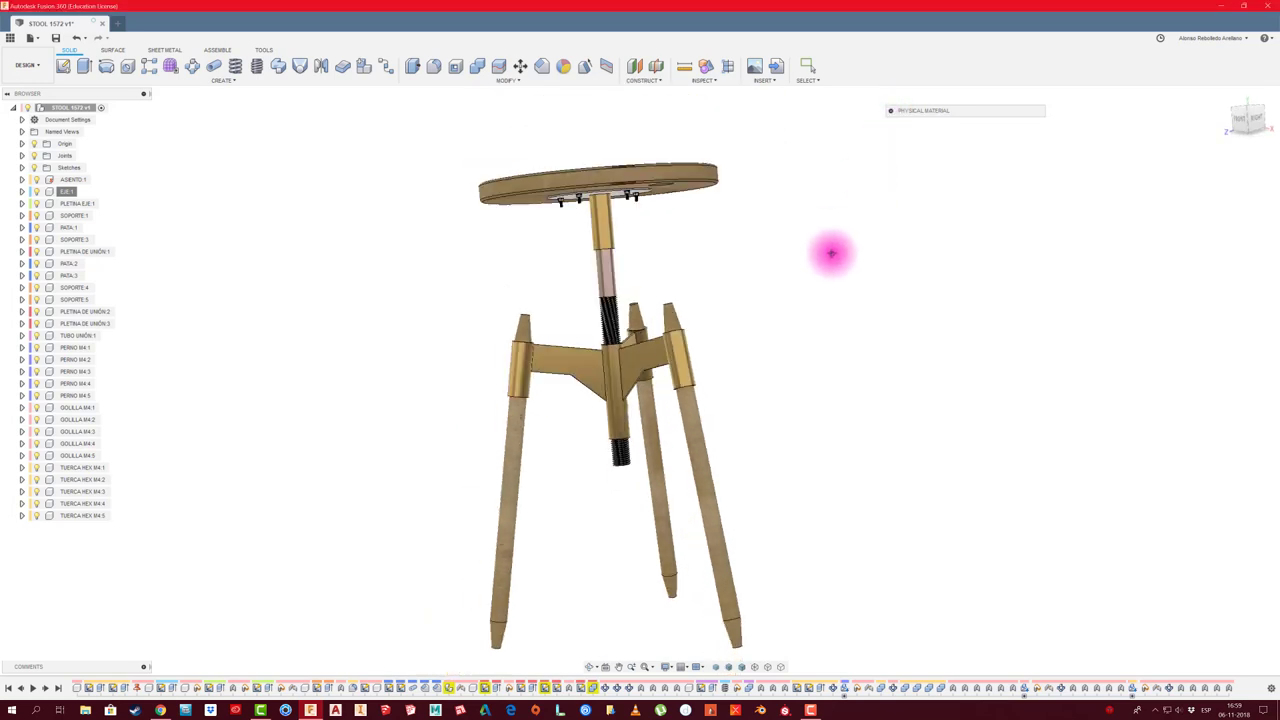
# Drag Brass from In This Design onto the shaft plate PLETINA EJE:1 and the central tube
pyautogui.scroll(3, 643, 263)
pyautogui.scroll(3, 670, 225)
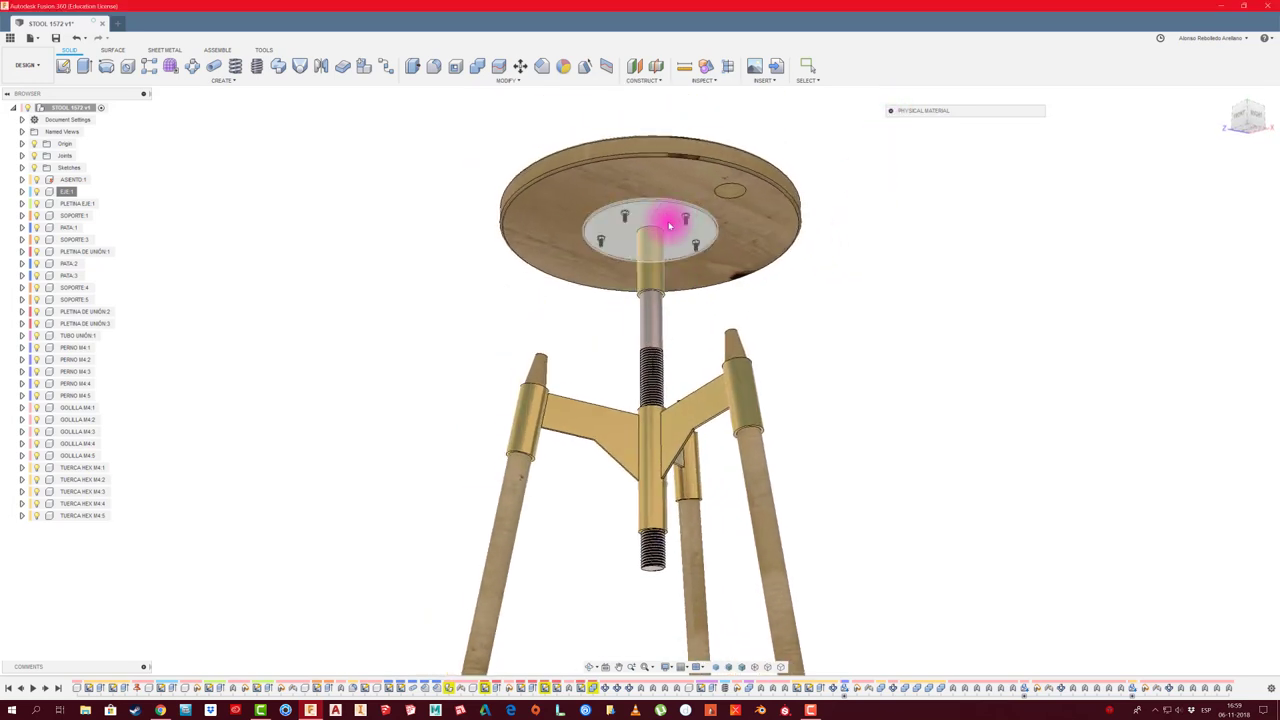
pyautogui.click(85, 204)
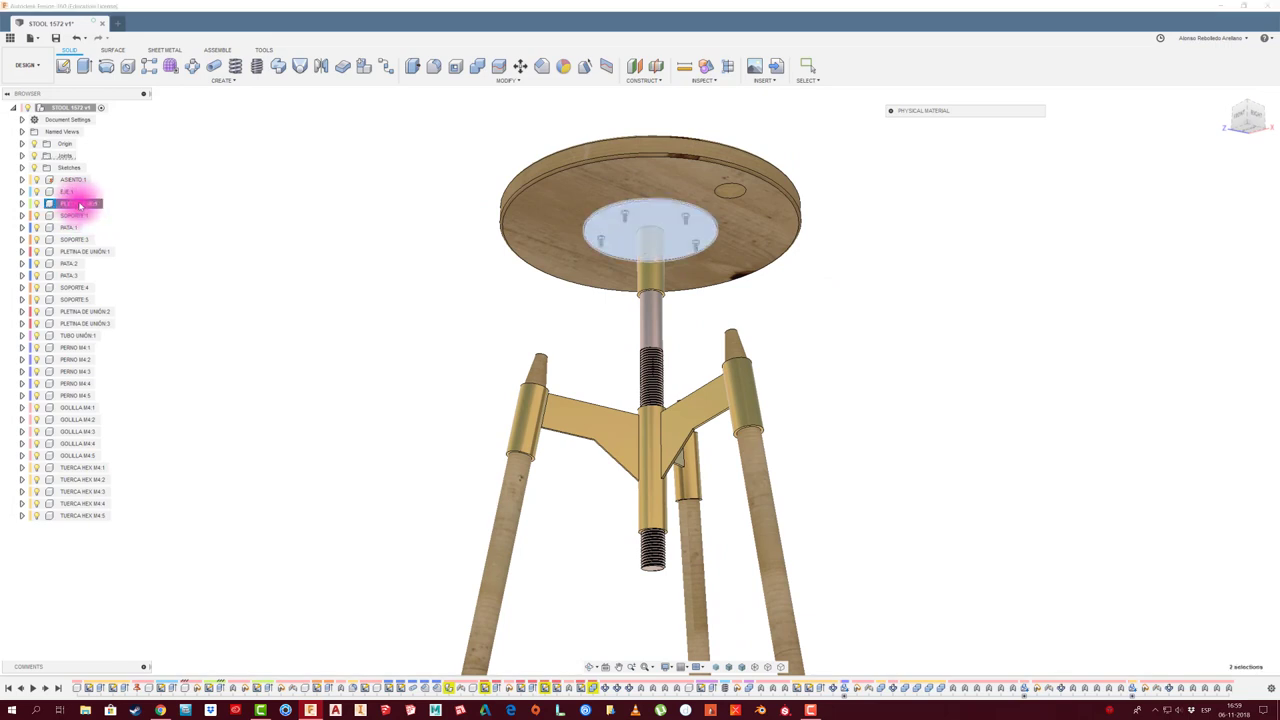
pyautogui.click(892, 113)
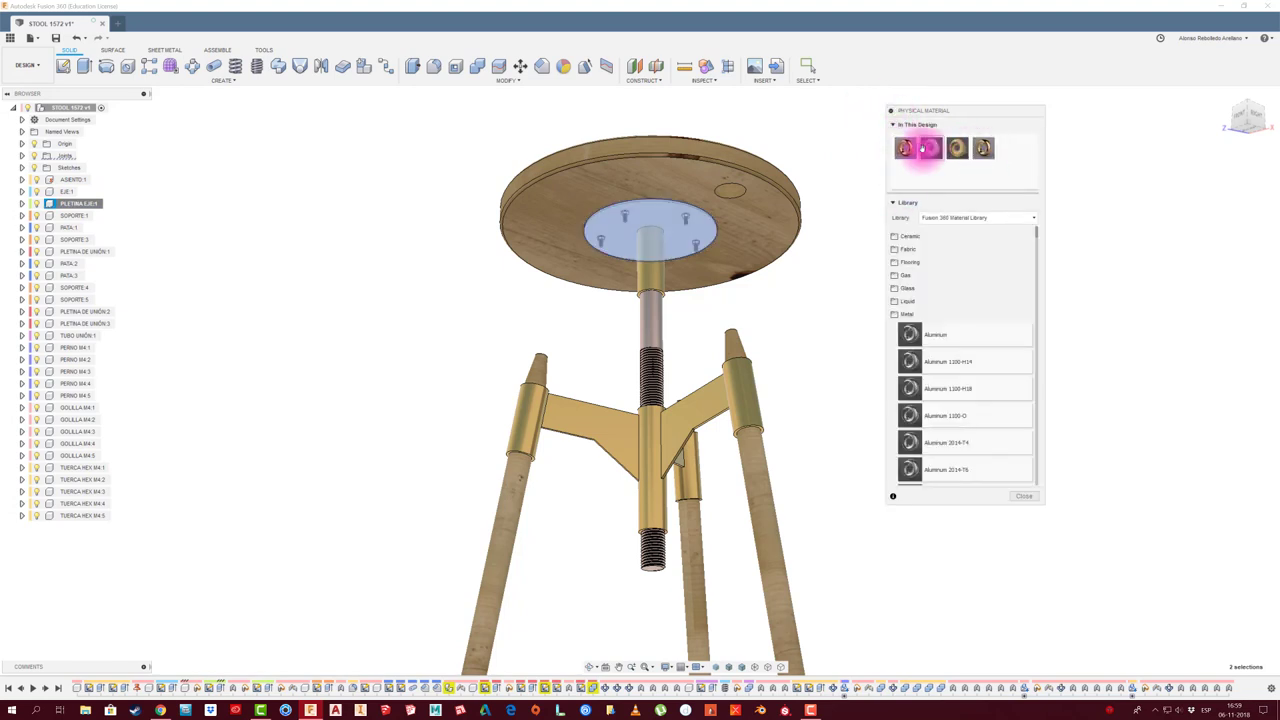
pyautogui.moveTo(904, 148); pyautogui.dragTo(691, 229)
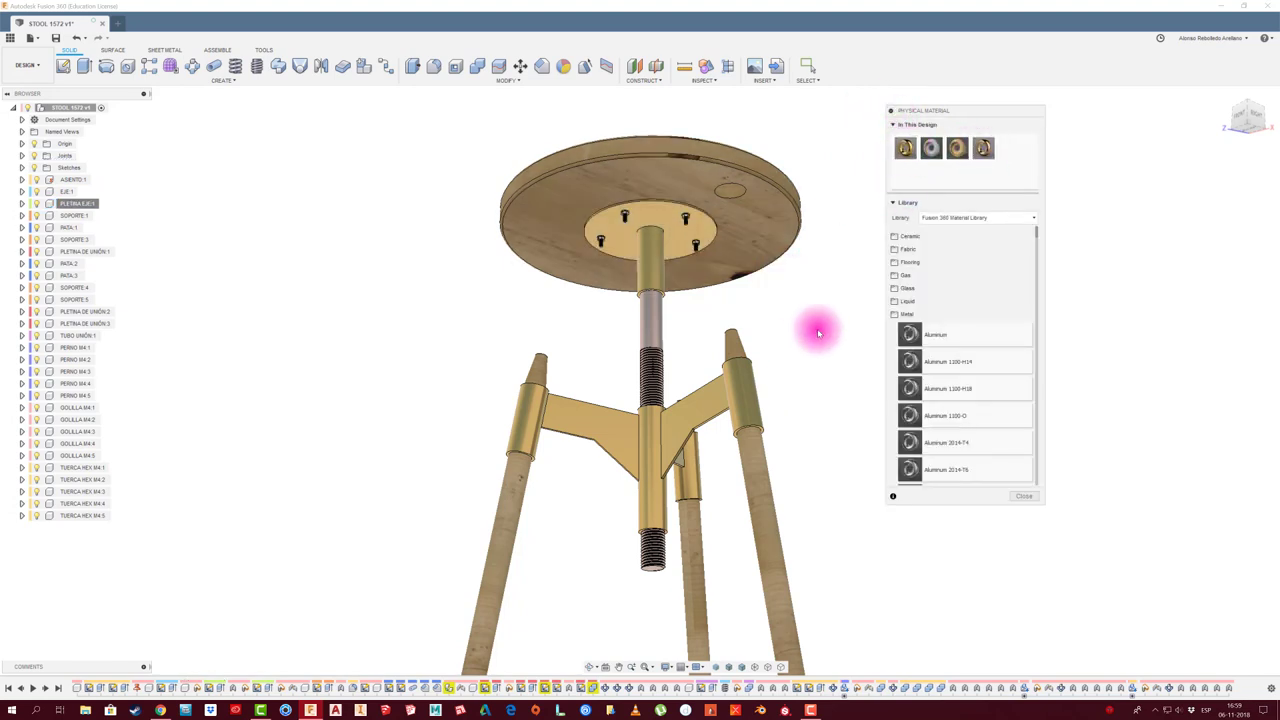
pyautogui.moveTo(905, 148); pyautogui.dragTo(651, 251)
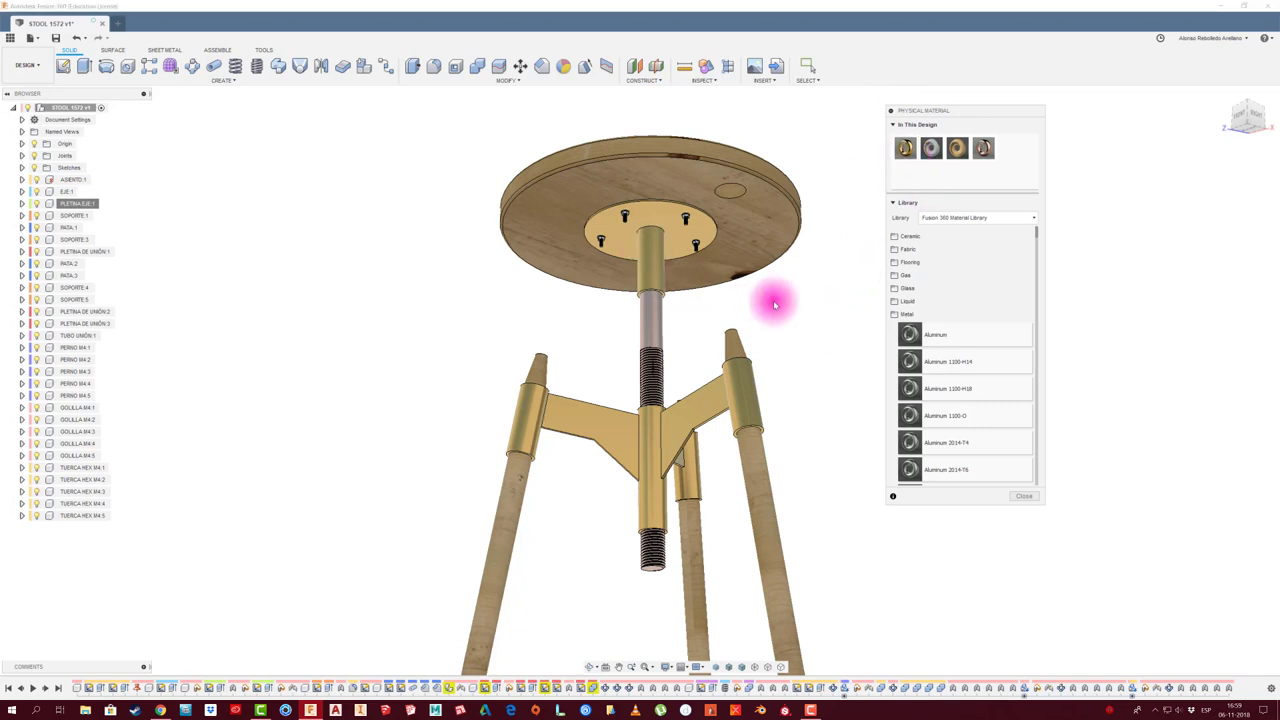
pyautogui.click(890, 110)
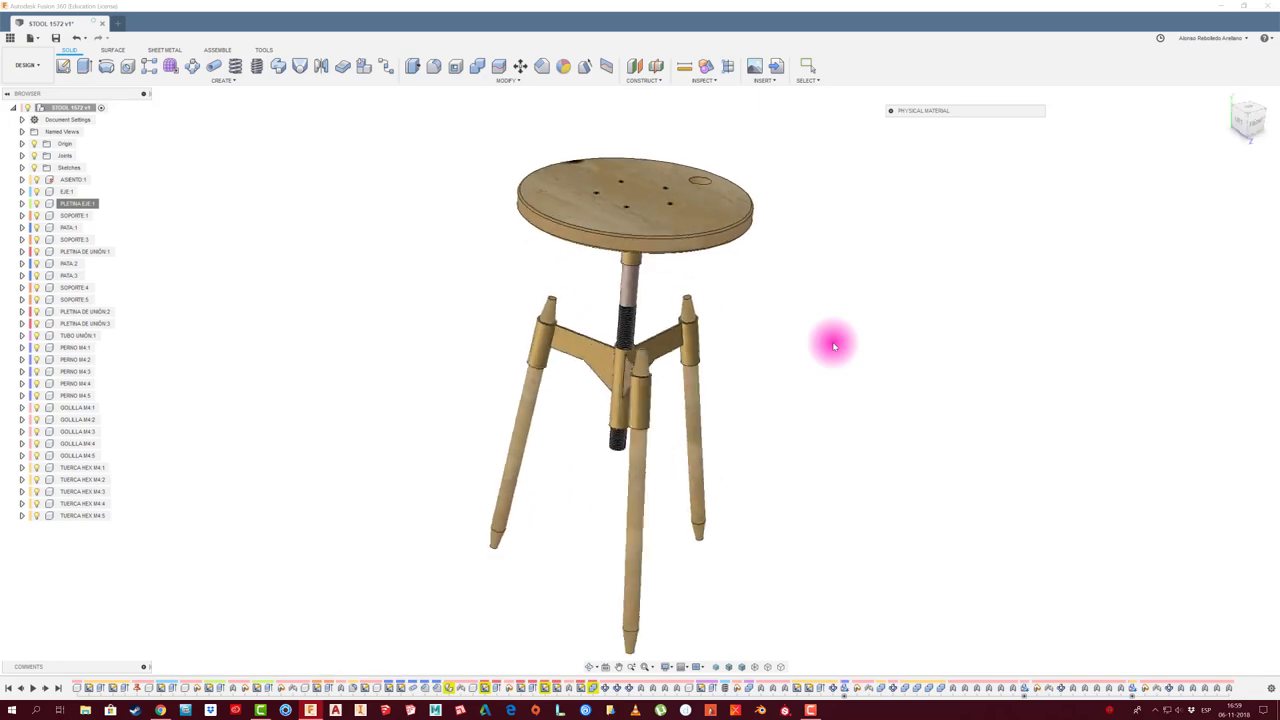